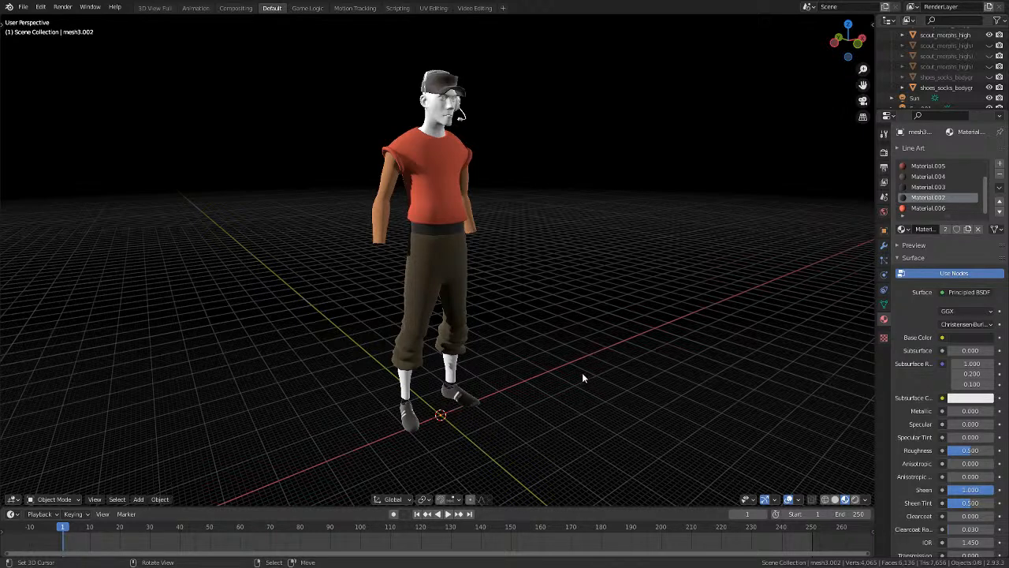
Examine the character's shoes and the gap between the shoe and the sock.
{"action": "scroll", "coordinate": [566, 367], "scroll_direction": "up", "scroll_amount": 2}
{"action": "scroll", "coordinate": [566, 364], "scroll_direction": "down", "scroll_amount": 2}
{"action": "middle_click_drag", "start_coordinate": [523, 312], "coordinate": [439, 352]}
{"action": "key", "text": "KP_1"}
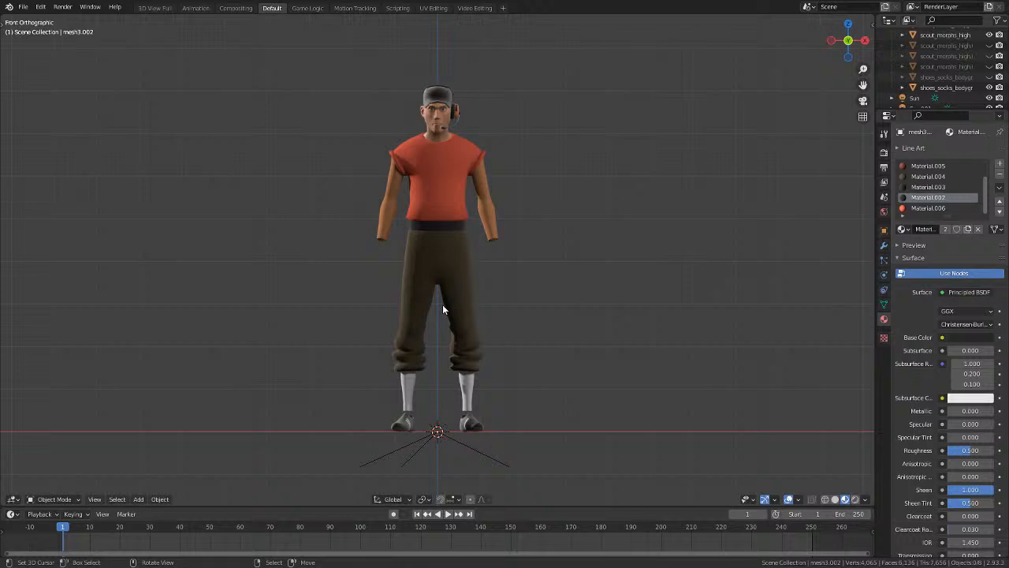
{"action": "scroll", "coordinate": [540, 394], "scroll_direction": "up", "scroll_amount": 2}
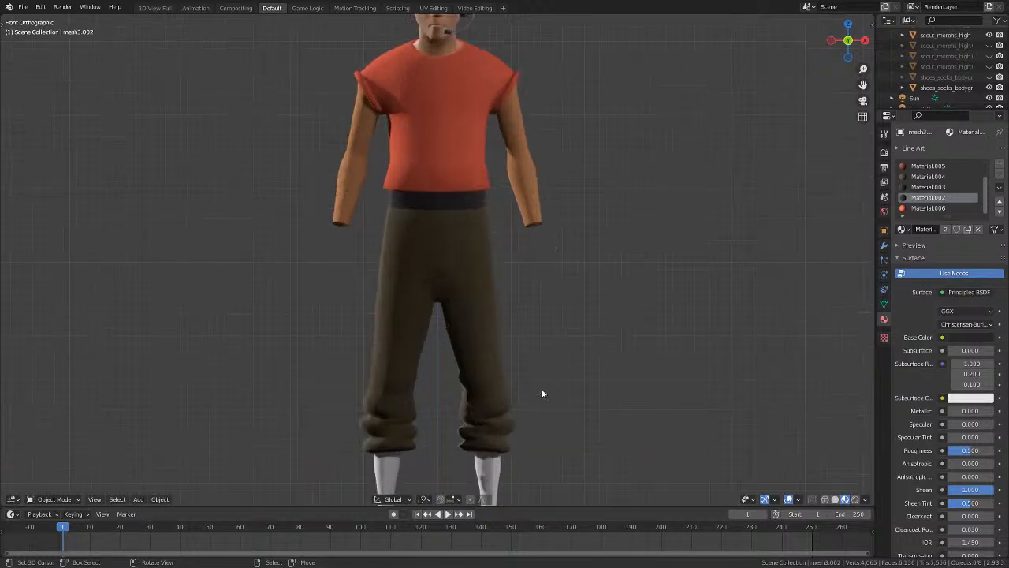
{"action": "middle_click_drag", "start_coordinate": [541, 395], "coordinate": [540, 34], "text": "shift"}
{"action": "scroll", "coordinate": [615, 144], "scroll_direction": "up", "scroll_amount": 3}
{"action": "middle_click_drag", "start_coordinate": [616, 144], "coordinate": [519, 168]}
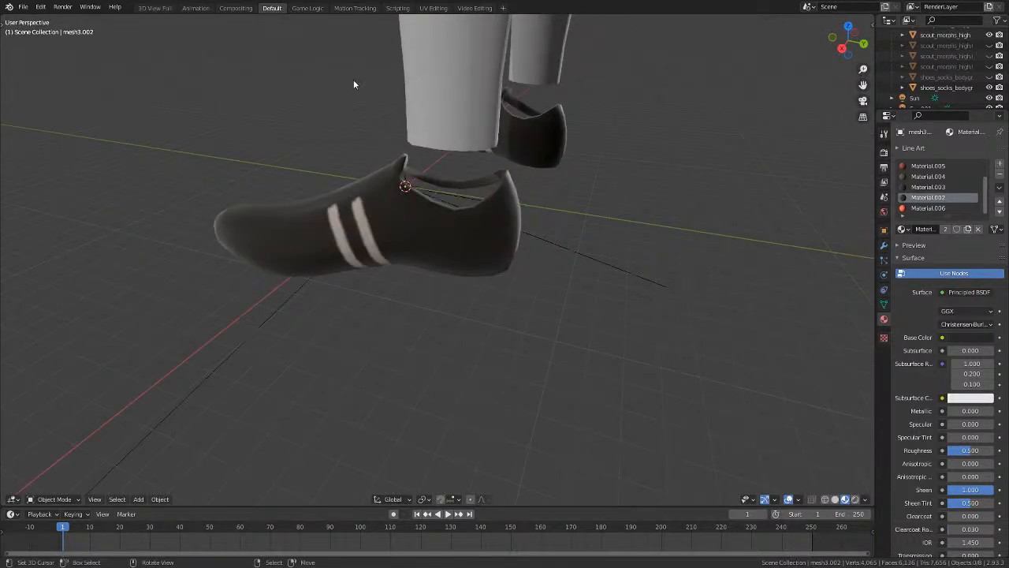
{"action": "left_click", "coordinate": [475, 89]}
{"action": "left_click", "coordinate": [347, 202]}
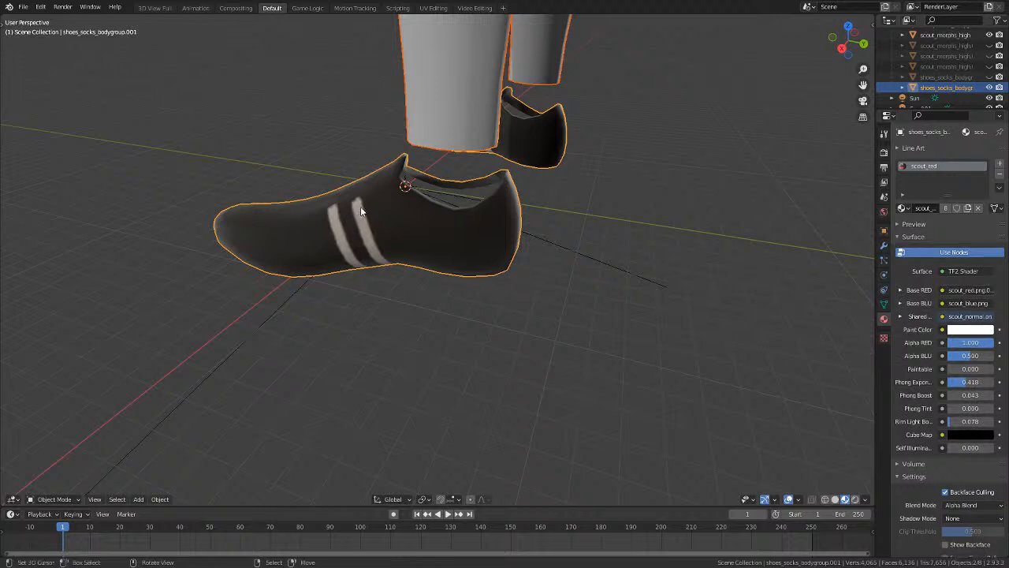
Examine the character's head, shirt, arms and trousers from several angles.
{"action": "scroll", "coordinate": [354, 212], "scroll_direction": "down", "scroll_amount": 4}
{"action": "left_click", "coordinate": [352, 213]}
{"action": "middle_click_drag", "start_coordinate": [438, 166], "coordinate": [528, 322], "text": "shift"}
{"action": "scroll", "coordinate": [418, 385], "scroll_direction": "down", "scroll_amount": 5}
{"action": "scroll", "coordinate": [528, 323], "scroll_direction": "up", "scroll_amount": 5}
{"action": "middle_click_drag", "start_coordinate": [407, 193], "coordinate": [639, 389]}
{"action": "scroll", "coordinate": [515, 393], "scroll_direction": "up", "scroll_amount": 5}
{"action": "scroll", "coordinate": [516, 396], "scroll_direction": "down", "scroll_amount": 8}
{"action": "scroll", "coordinate": [473, 341], "scroll_direction": "down", "scroll_amount": 5}
{"action": "scroll", "coordinate": [571, 364], "scroll_direction": "down", "scroll_amount": 3}
{"action": "scroll", "coordinate": [632, 377], "scroll_direction": "up", "scroll_amount": 5}
{"action": "scroll", "coordinate": [631, 381], "scroll_direction": "up", "scroll_amount": 2}
{"action": "scroll", "coordinate": [688, 349], "scroll_direction": "up", "scroll_amount": 3}
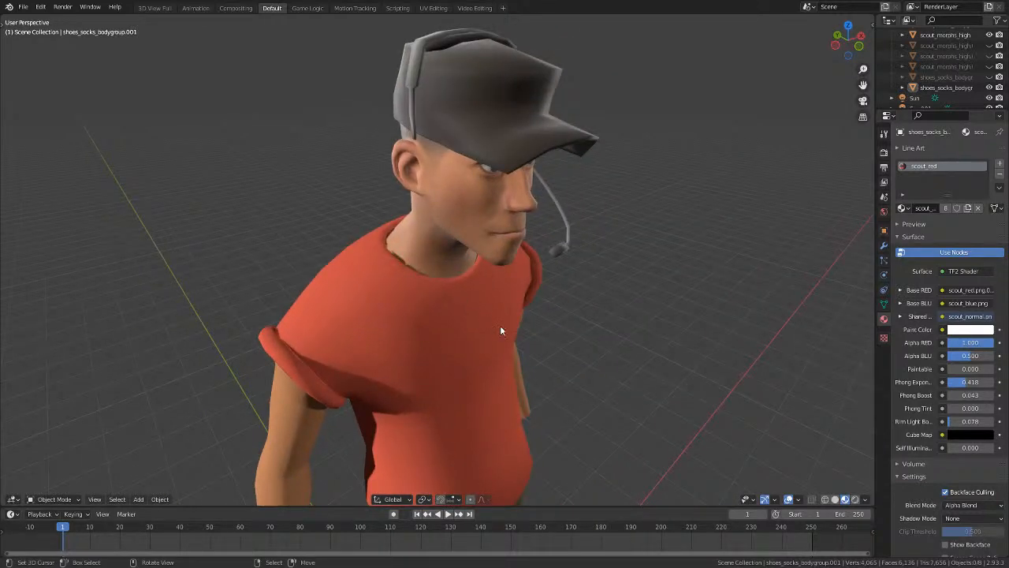
{"action": "scroll", "coordinate": [518, 294], "scroll_direction": "down", "scroll_amount": 4}
{"action": "middle_click_drag", "start_coordinate": [518, 294], "coordinate": [626, 318]}
{"action": "scroll", "coordinate": [458, 289], "scroll_direction": "down", "scroll_amount": 1}
{"action": "scroll", "coordinate": [613, 320], "scroll_direction": "up", "scroll_amount": 4}
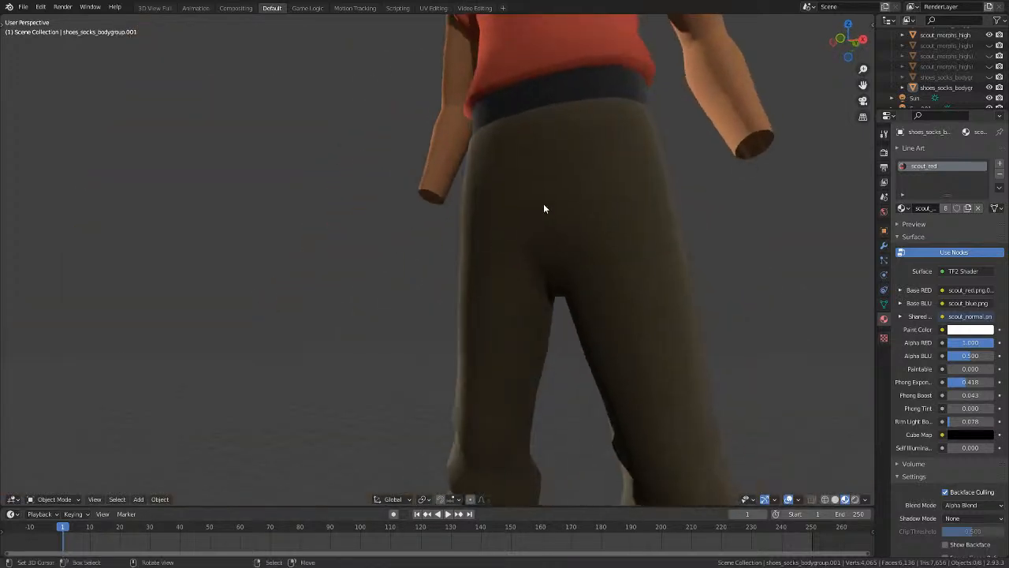
{"action": "scroll", "coordinate": [530, 264], "scroll_direction": "down", "scroll_amount": 4}
{"action": "middle_click_drag", "start_coordinate": [601, 189], "coordinate": [540, 239]}
{"action": "scroll", "coordinate": [530, 265], "scroll_direction": "down", "scroll_amount": 3}
{"action": "scroll", "coordinate": [590, 277], "scroll_direction": "up", "scroll_amount": 5}
{"action": "scroll", "coordinate": [654, 278], "scroll_direction": "down", "scroll_amount": 5}
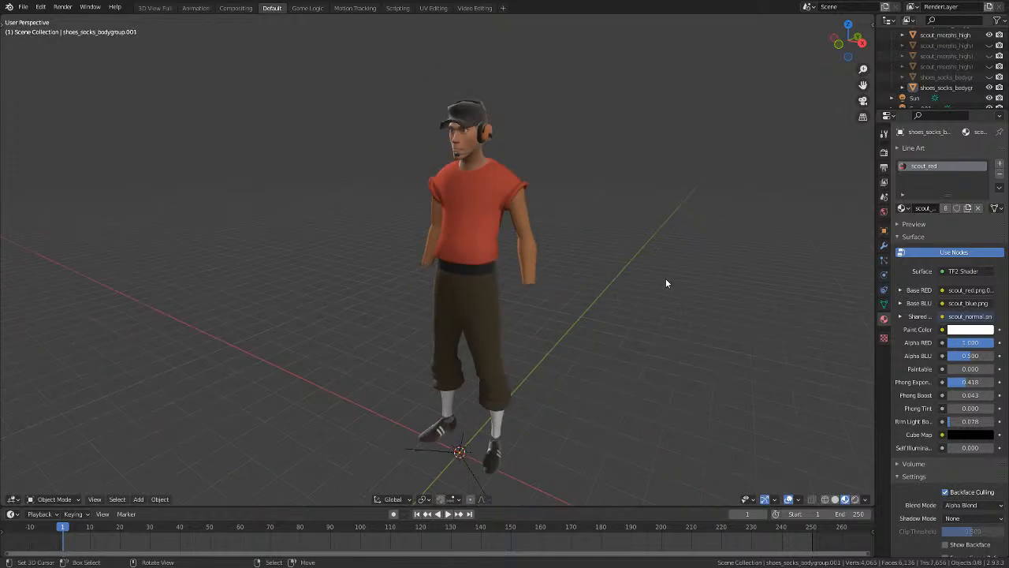
Examine the character's trousers, rolled cuffs and lower legs in the front, side and back views.
{"action": "key", "text": "KP_1"}
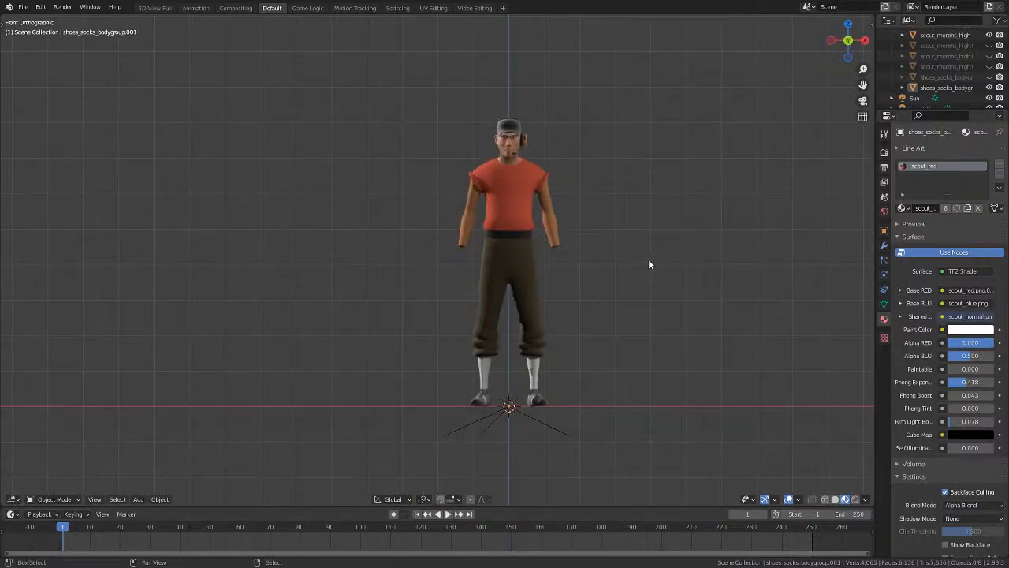
{"action": "scroll", "coordinate": [609, 233], "scroll_direction": "up", "scroll_amount": 2}
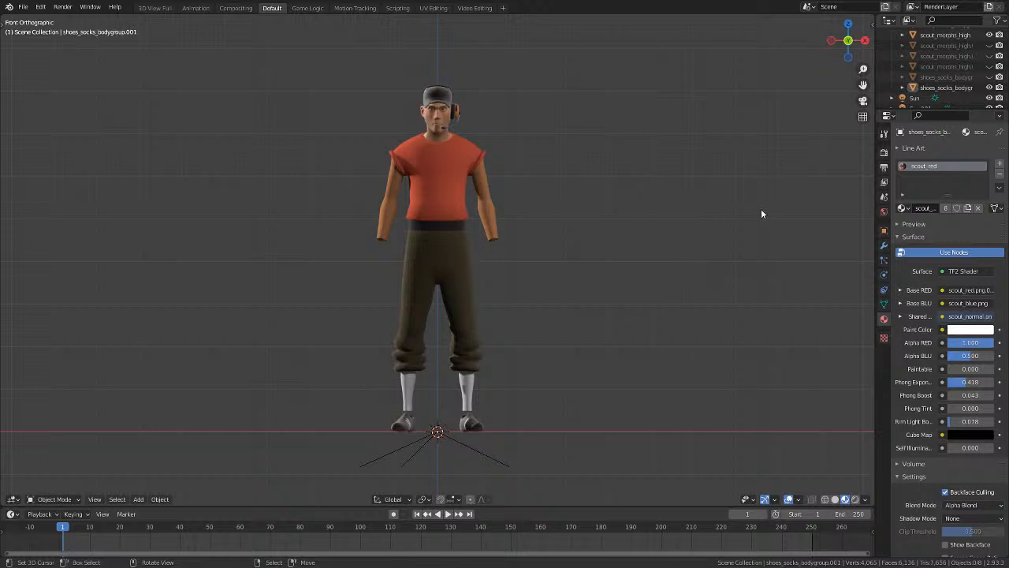
{"action": "key", "text": "KP_3"}
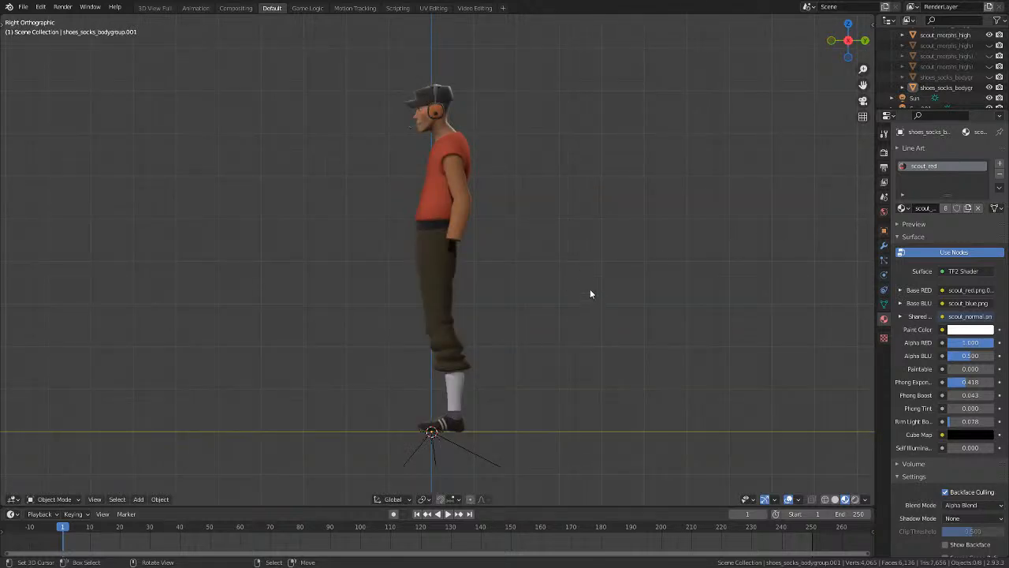
{"action": "scroll", "coordinate": [640, 308], "scroll_direction": "up", "scroll_amount": 2}
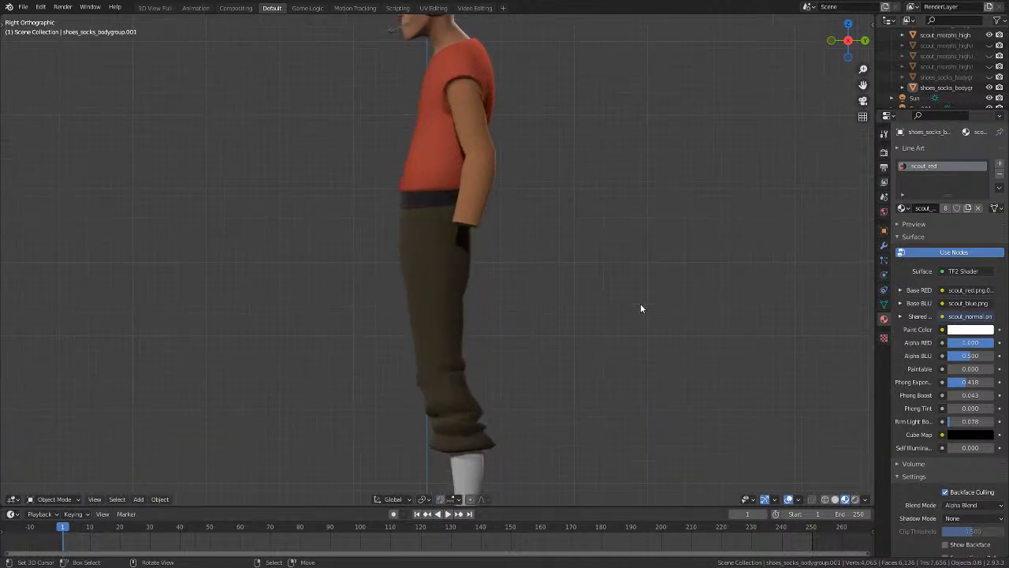
{"action": "scroll", "coordinate": [641, 310], "scroll_direction": "down", "scroll_amount": 2}
{"action": "scroll", "coordinate": [641, 308], "scroll_direction": "up", "scroll_amount": 2}
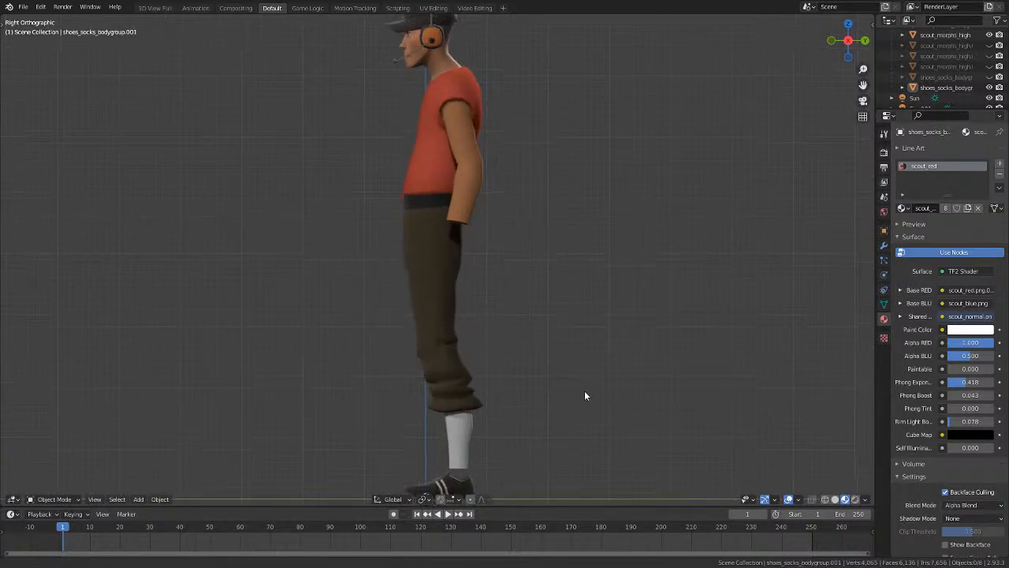
{"action": "scroll", "coordinate": [558, 212], "scroll_direction": "up", "scroll_amount": 5}
{"action": "middle_click_drag", "start_coordinate": [584, 391], "coordinate": [553, 407], "text": "shift"}
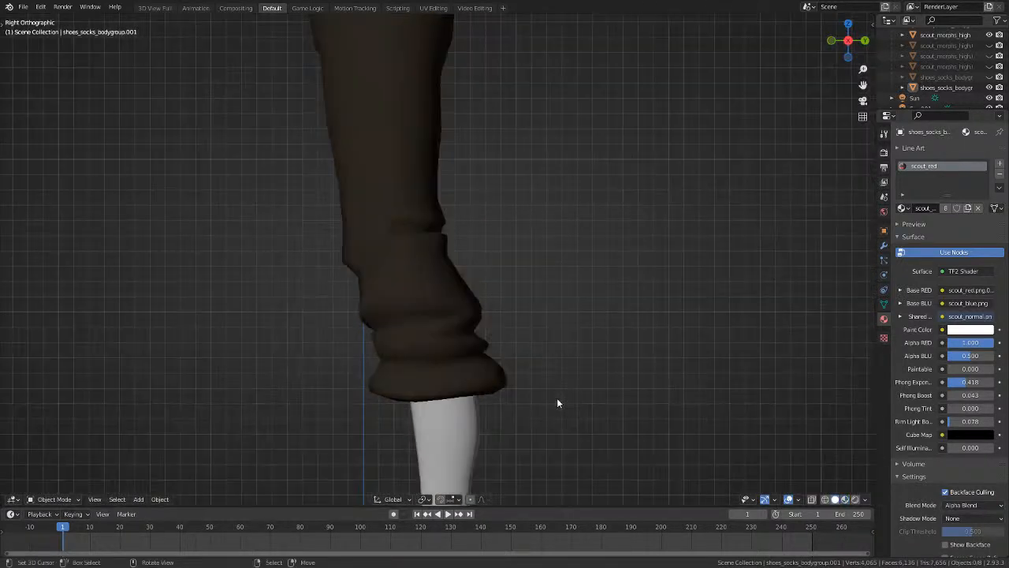
{"action": "scroll", "coordinate": [556, 385], "scroll_direction": "down", "scroll_amount": 6}
{"action": "key", "text": "KP_1"}
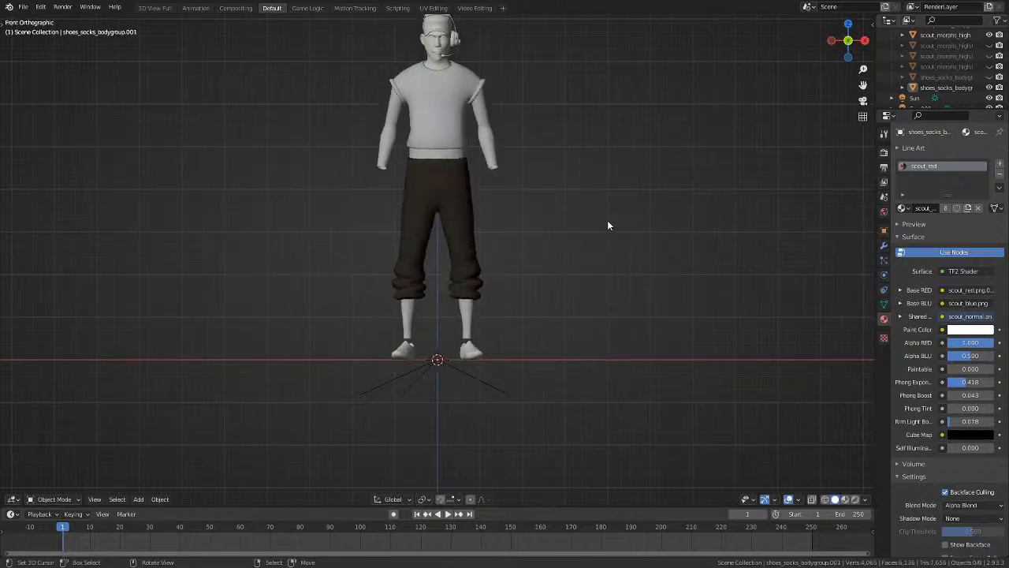
{"action": "key", "text": "KP_3"}
{"action": "key", "text": "ctrl+KP_3"}
{"action": "key", "text": "KP_3"}
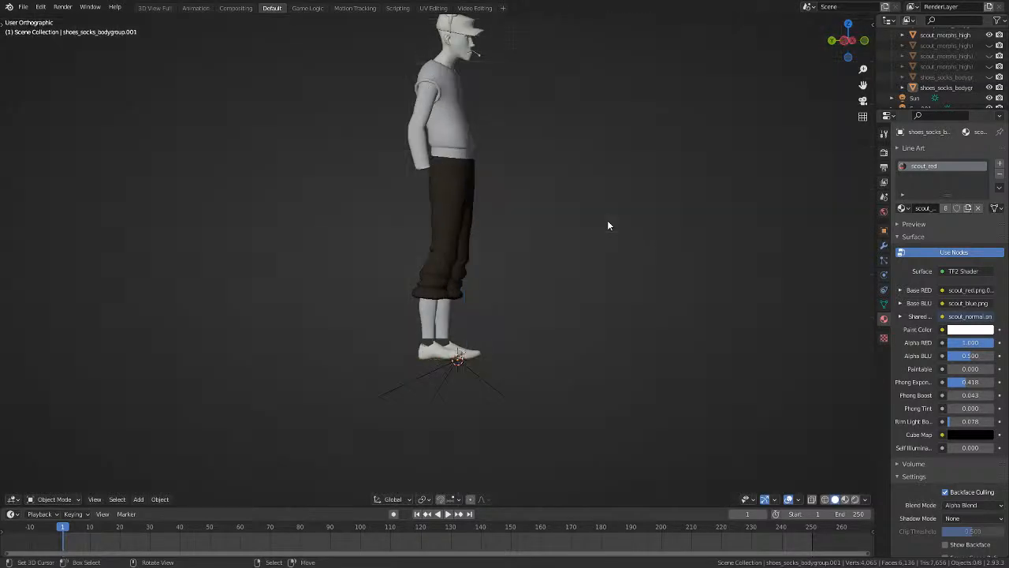
{"action": "key", "text": "ctrl+KP_1"}
{"action": "scroll", "coordinate": [631, 214], "scroll_direction": "up", "scroll_amount": 6}
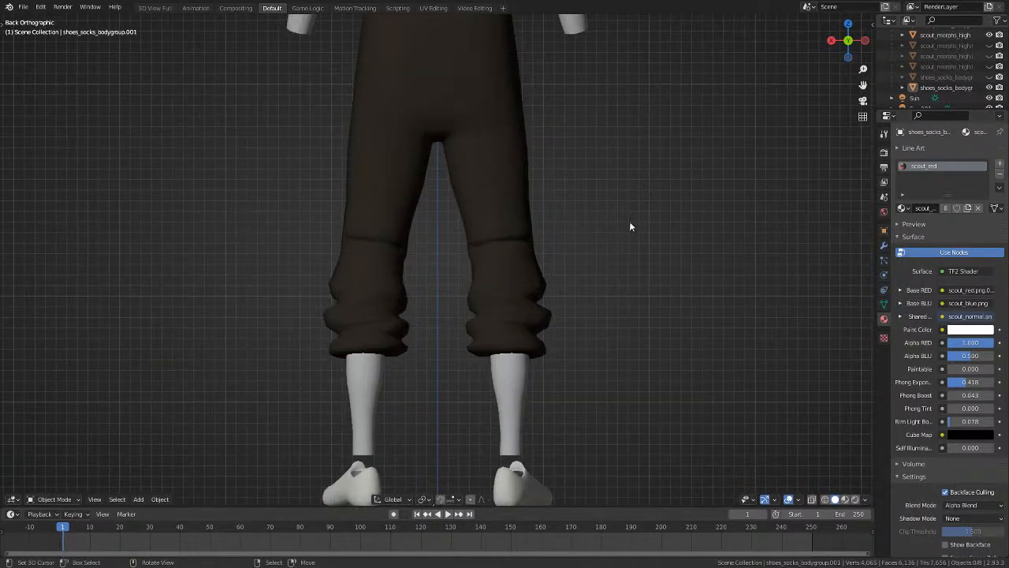
{"action": "middle_click_drag", "start_coordinate": [631, 226], "coordinate": [407, 223]}
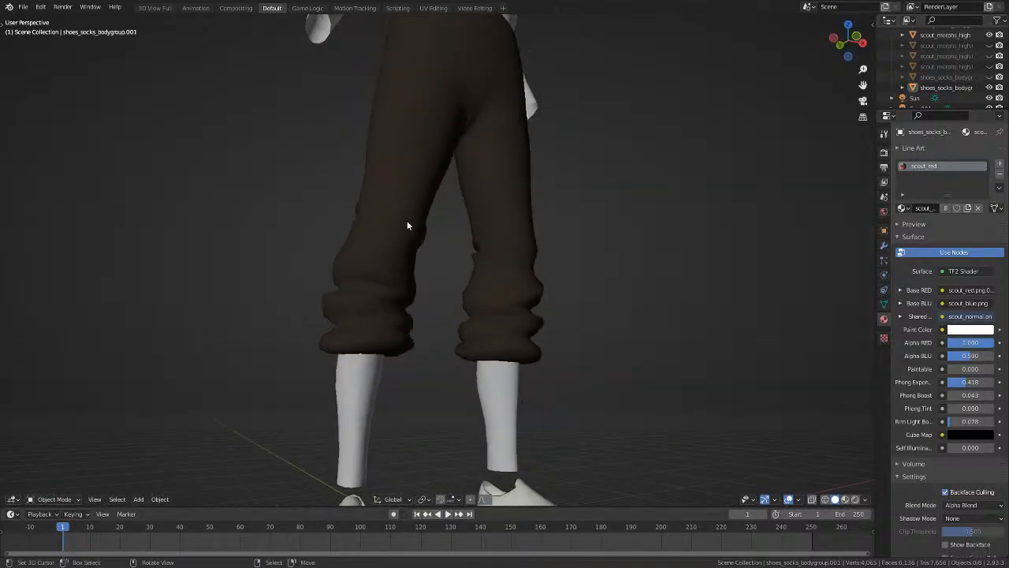
{"action": "middle_click_drag", "start_coordinate": [514, 279], "coordinate": [408, 330]}
{"action": "scroll", "coordinate": [406, 325], "scroll_direction": "down", "scroll_amount": 4}
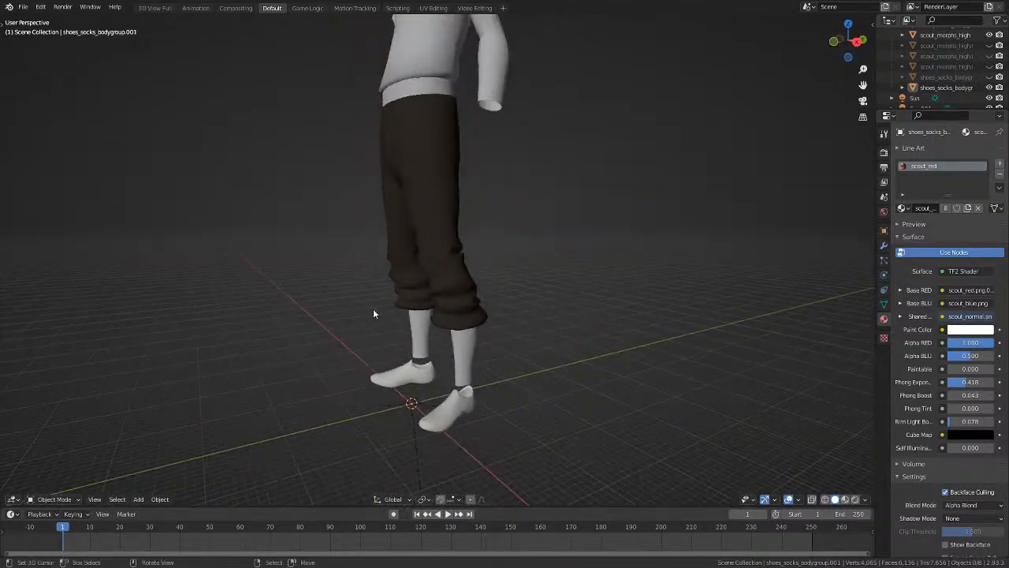
{"action": "key", "text": "KP_3"}
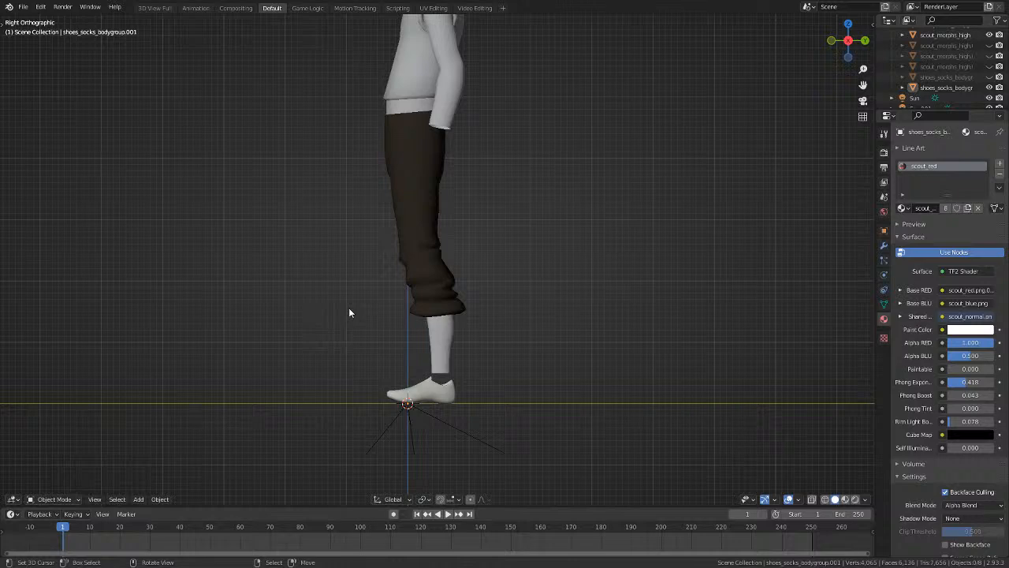
{"action": "key", "text": "KP_1"}
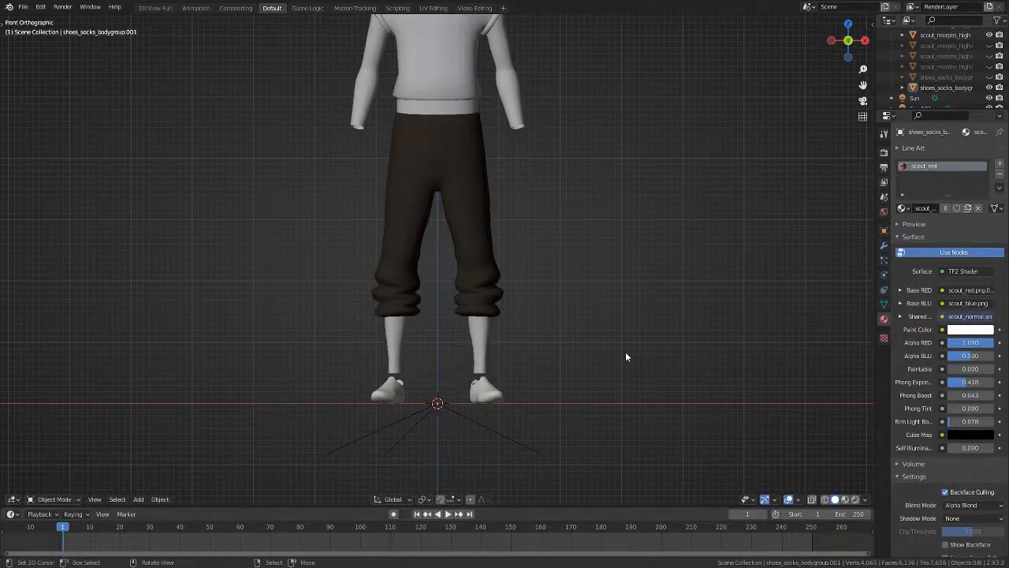
{"action": "scroll", "coordinate": [599, 294], "scroll_direction": "down", "scroll_amount": 4}
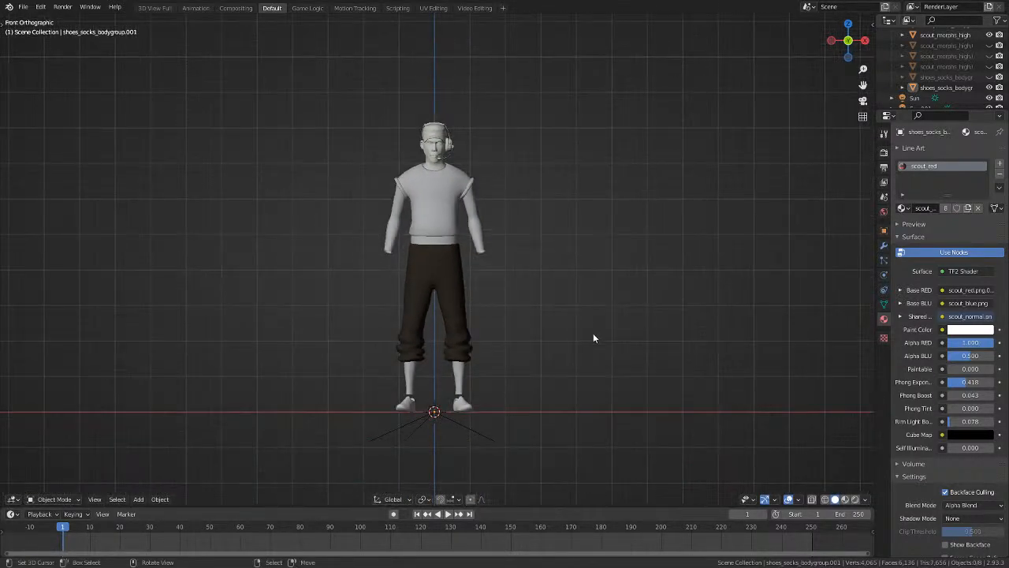
{"action": "left_click", "coordinate": [457, 375]}
{"action": "key", "text": "Tab"}
{"action": "scroll", "coordinate": [604, 401], "scroll_direction": "up", "scroll_amount": 2}
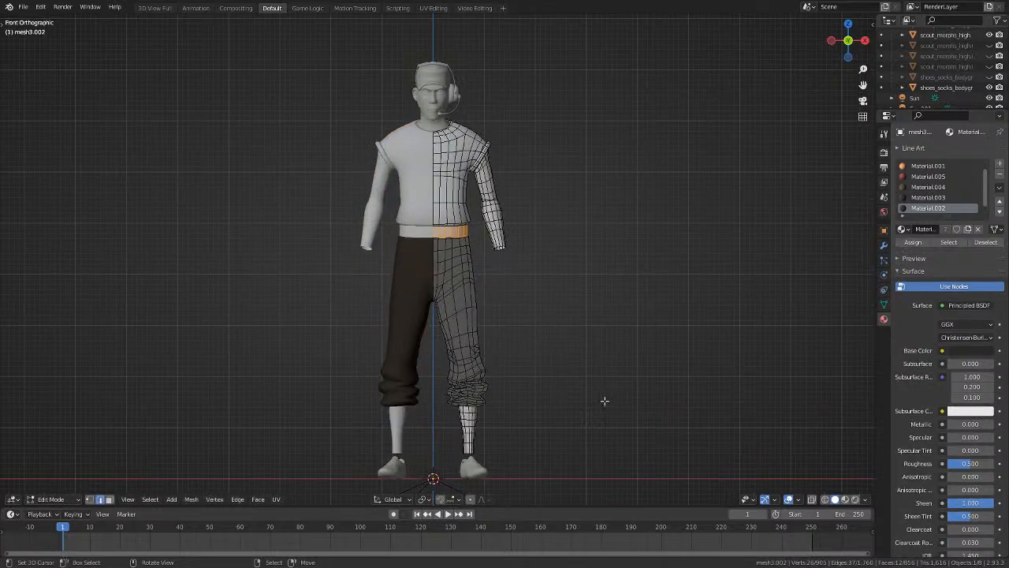
{"action": "scroll", "coordinate": [605, 401], "scroll_direction": "down", "scroll_amount": 1}
{"action": "middle_click_drag", "start_coordinate": [604, 401], "coordinate": [569, 307], "text": "shift"}
{"action": "scroll", "coordinate": [570, 300], "scroll_direction": "up", "scroll_amount": 3}
{"action": "scroll", "coordinate": [584, 376], "scroll_direction": "up", "scroll_amount": 2}
{"action": "key", "text": "Tab"}
Join the shoes object into the body mesh mesh3.002, keeping the body mesh as the active object.
{"action": "left_click", "coordinate": [490, 325]}
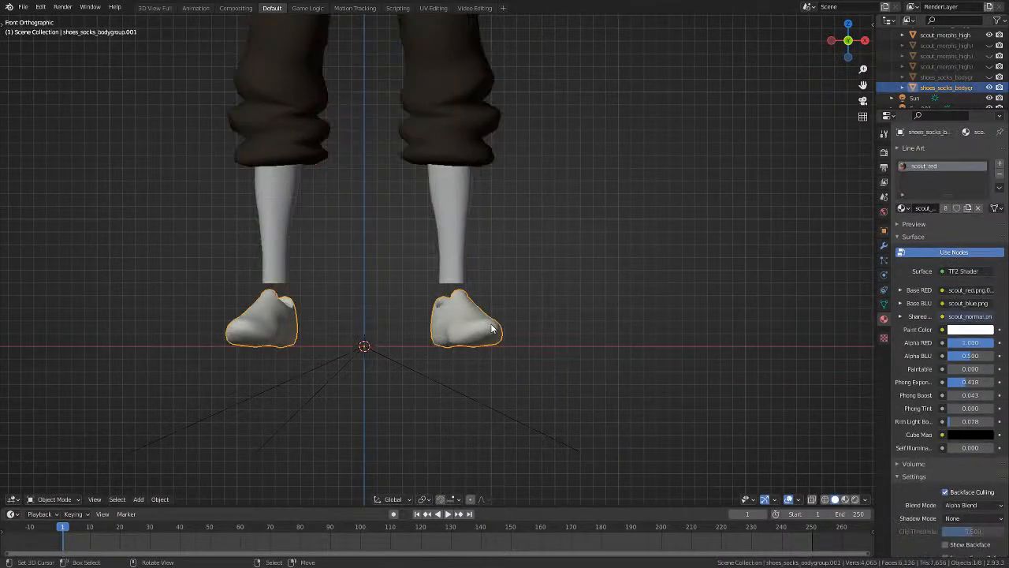
{"action": "left_click", "coordinate": [885, 247]}
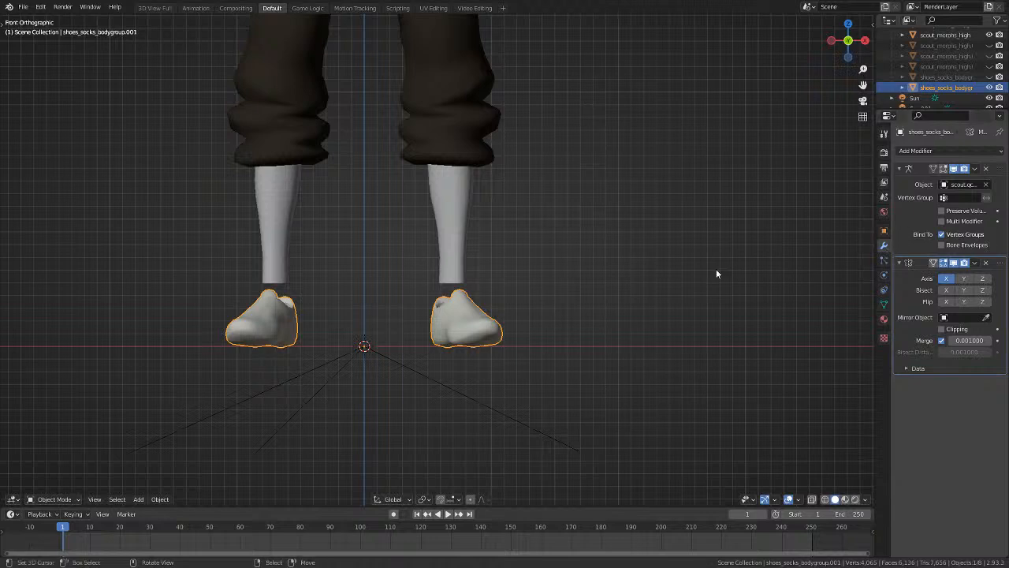
{"action": "left_click", "coordinate": [460, 255], "text": "shift"}
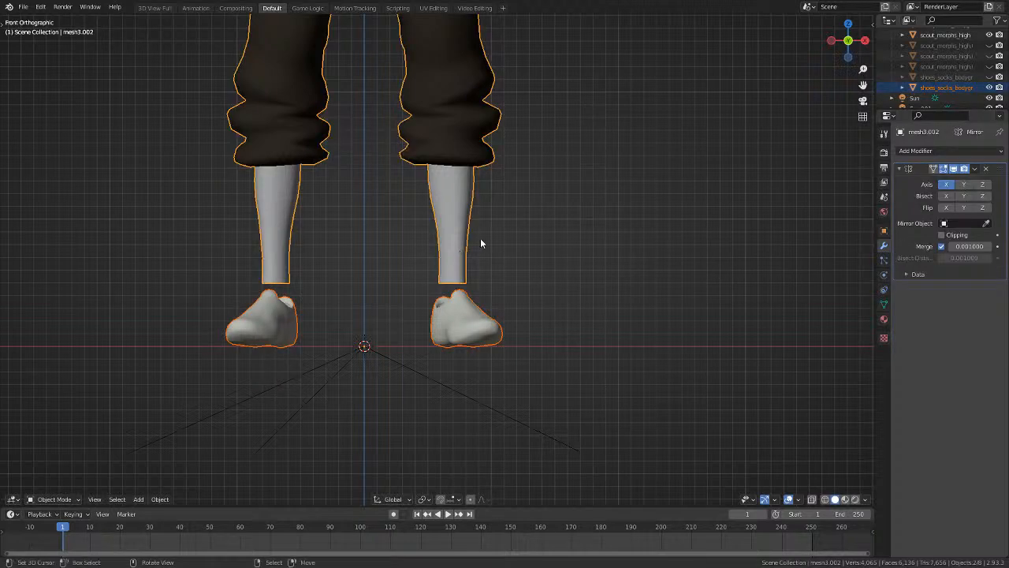
{"action": "key", "text": "ctrl+j"}
{"action": "left_click", "coordinate": [480, 241]}
{"action": "left_click", "coordinate": [433, 200]}
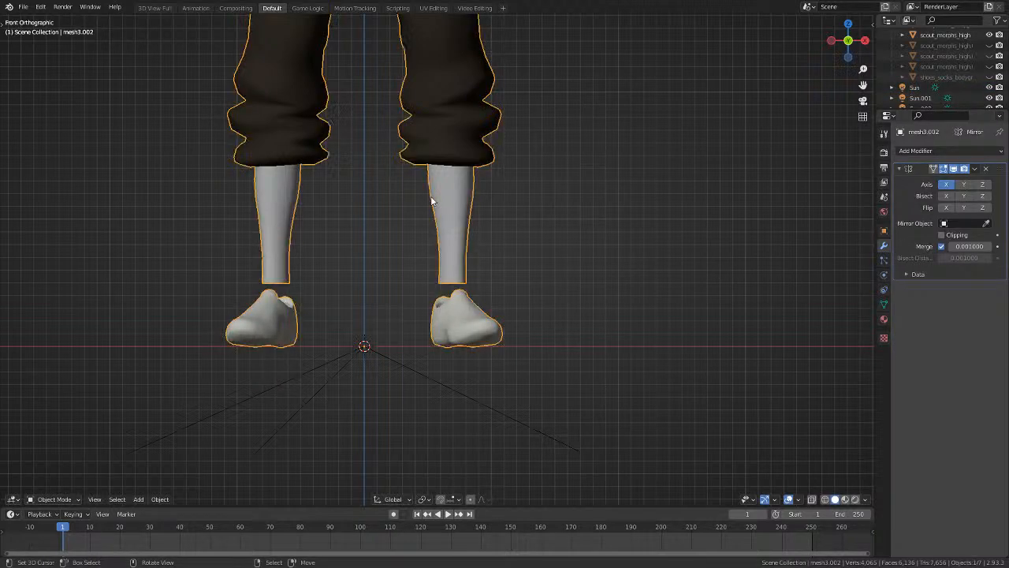
Enter Edit Mode on the joined body mesh with the open bottom edge loop of the sock selected.
{"action": "middle_click_drag", "start_coordinate": [542, 273], "coordinate": [678, 268]}
{"action": "key", "text": "Tab"}
{"action": "scroll", "coordinate": [401, 358], "scroll_direction": "up", "scroll_amount": 2}
{"action": "middle_click_drag", "start_coordinate": [396, 351], "coordinate": [478, 290]}
{"action": "scroll", "coordinate": [414, 325], "scroll_direction": "up", "scroll_amount": 3}
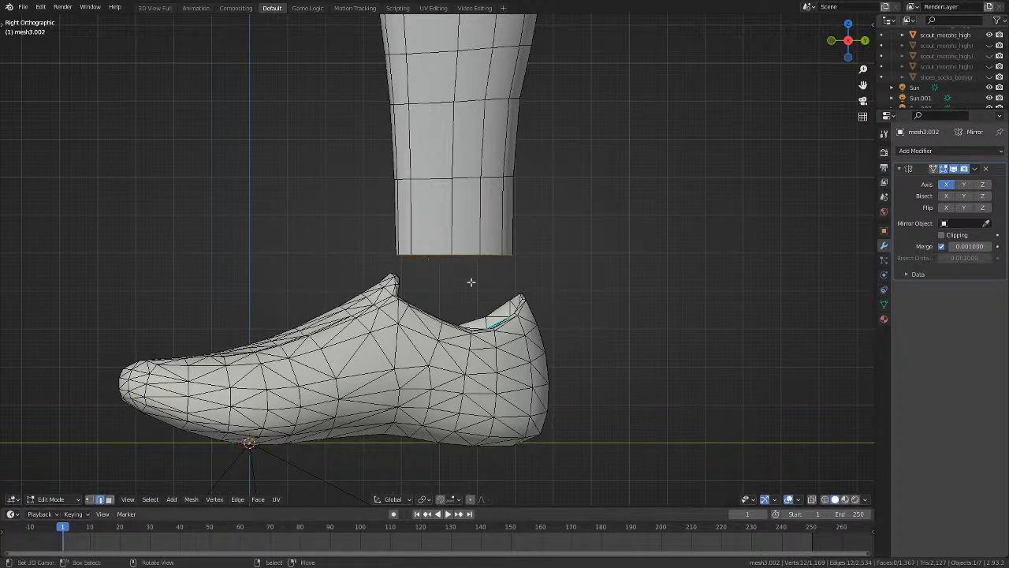
{"action": "key", "text": "KP_1"}
{"action": "key", "text": "e"}
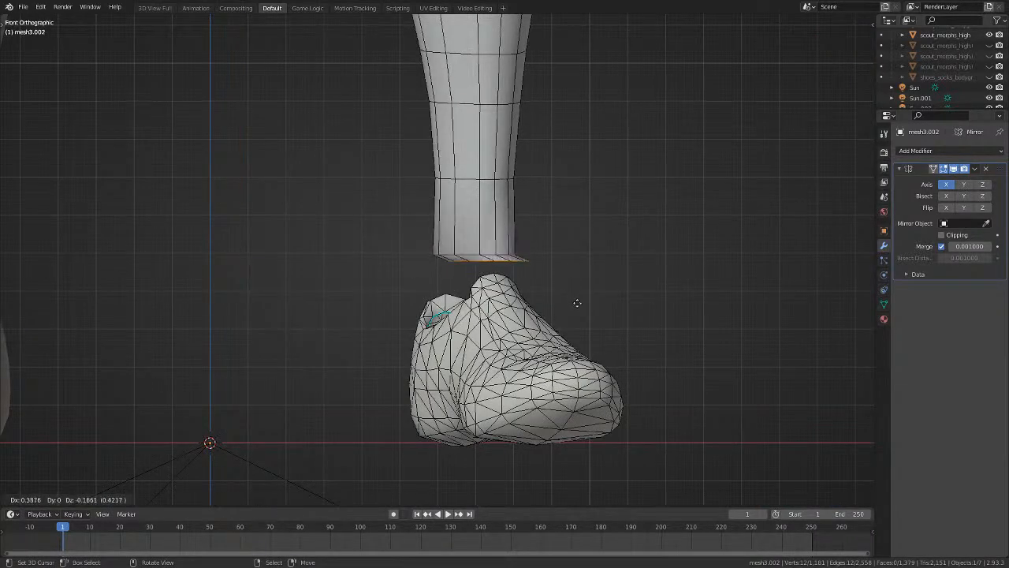
{"action": "right_click", "coordinate": [576, 301]}
{"action": "key", "text": "ctrl+z"}
Raise the sock's bottom edge loop about 0.637 along the Z axis.
{"action": "key", "text": "g"}
{"action": "key", "text": "z"}
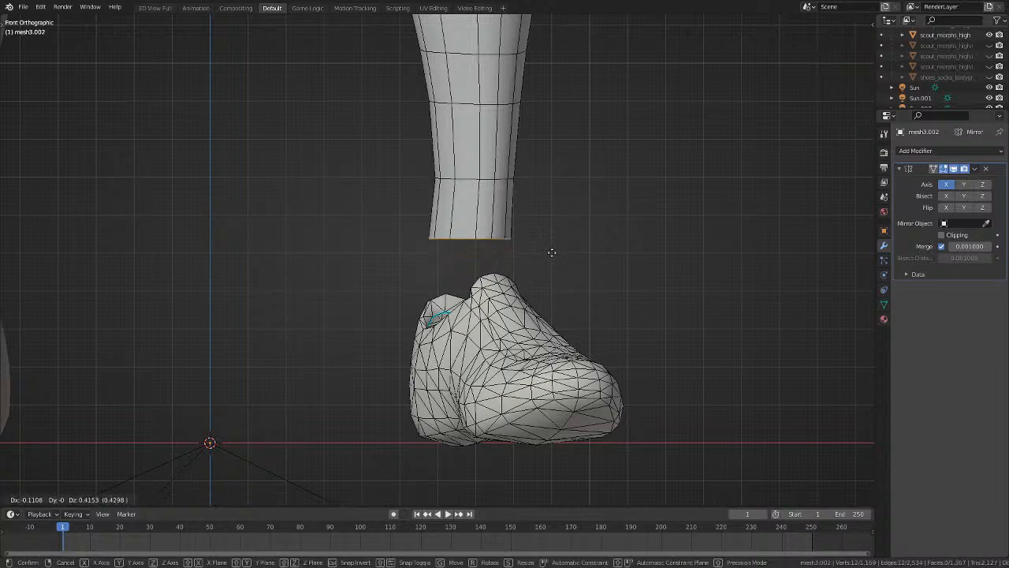
{"action": "left_click", "coordinate": [558, 244]}
Hide the hat, headphones and scout_morphs_high objects, and show the original shoes_socks_bodygroup mesh as a reference.
{"action": "left_click", "coordinate": [989, 56]}
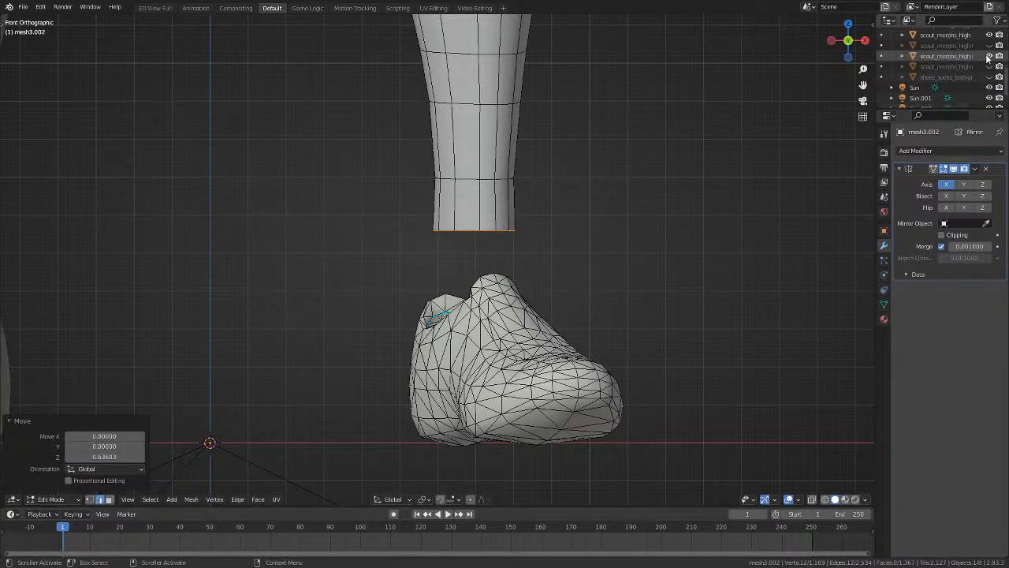
{"action": "left_click", "coordinate": [989, 45]}
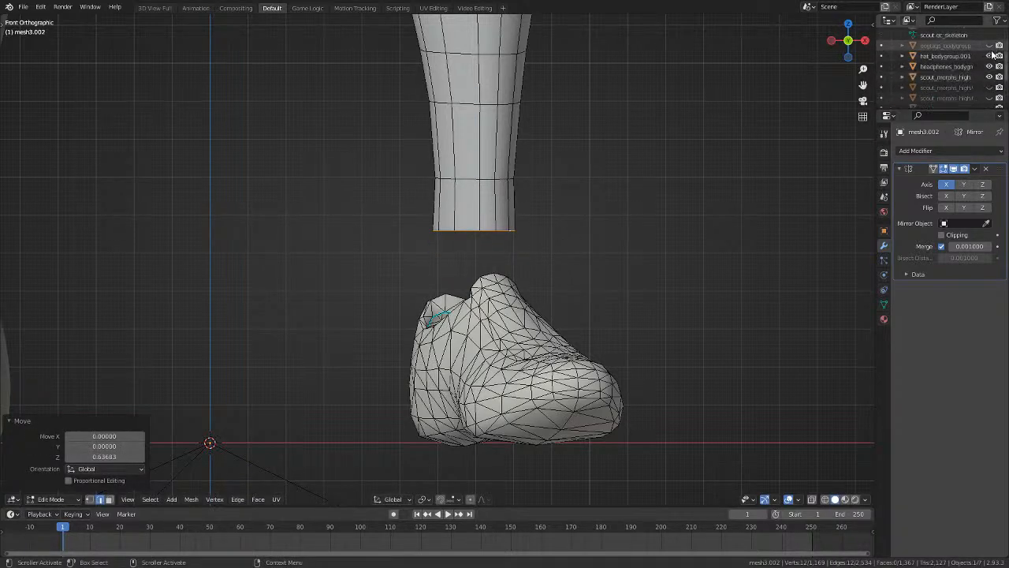
{"action": "scroll", "coordinate": [990, 79], "scroll_direction": "up", "scroll_amount": 3}
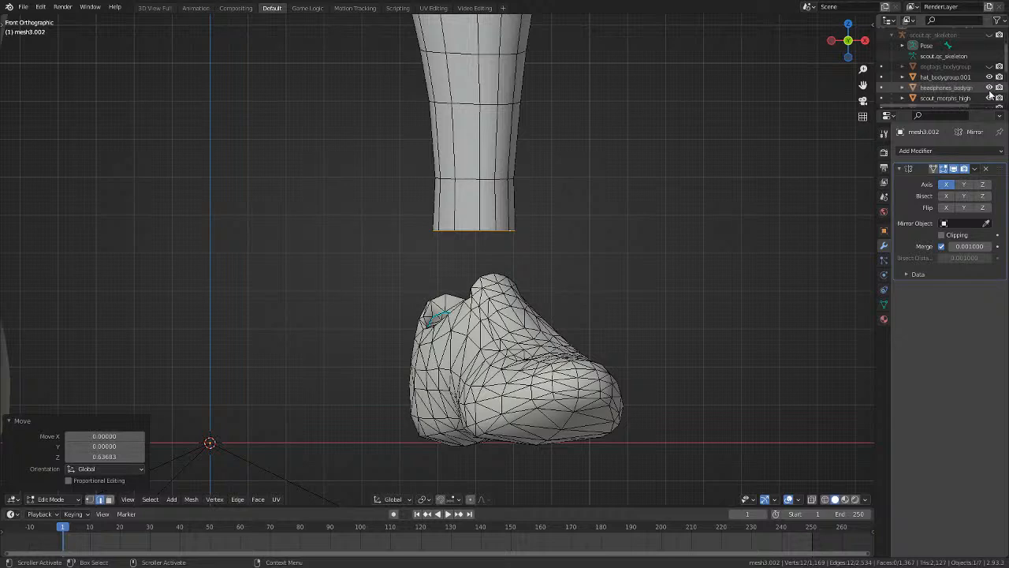
{"action": "left_click", "coordinate": [990, 79]}
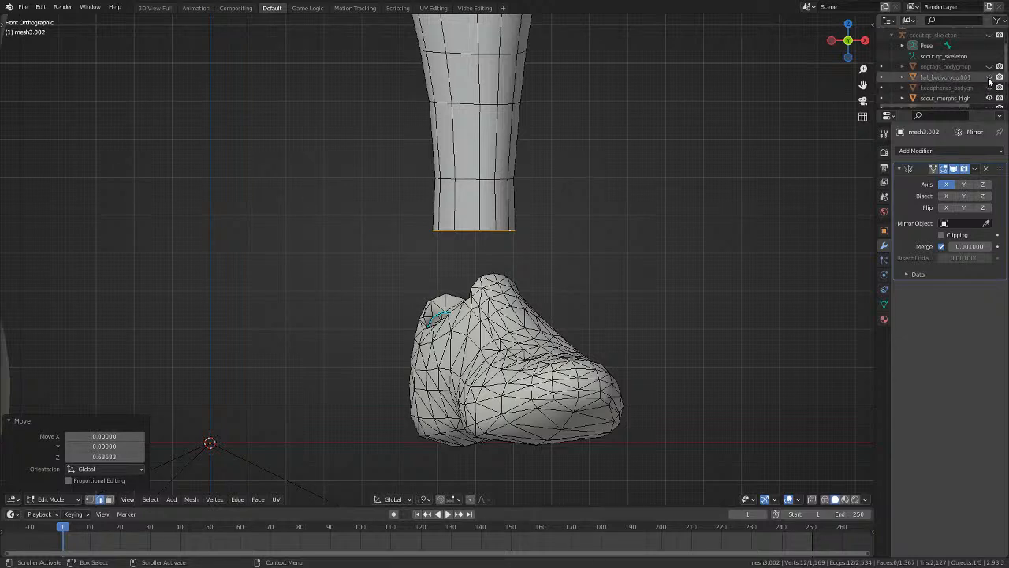
{"action": "left_click", "coordinate": [990, 98]}
{"action": "scroll", "coordinate": [992, 93], "scroll_direction": "down", "scroll_amount": 3}
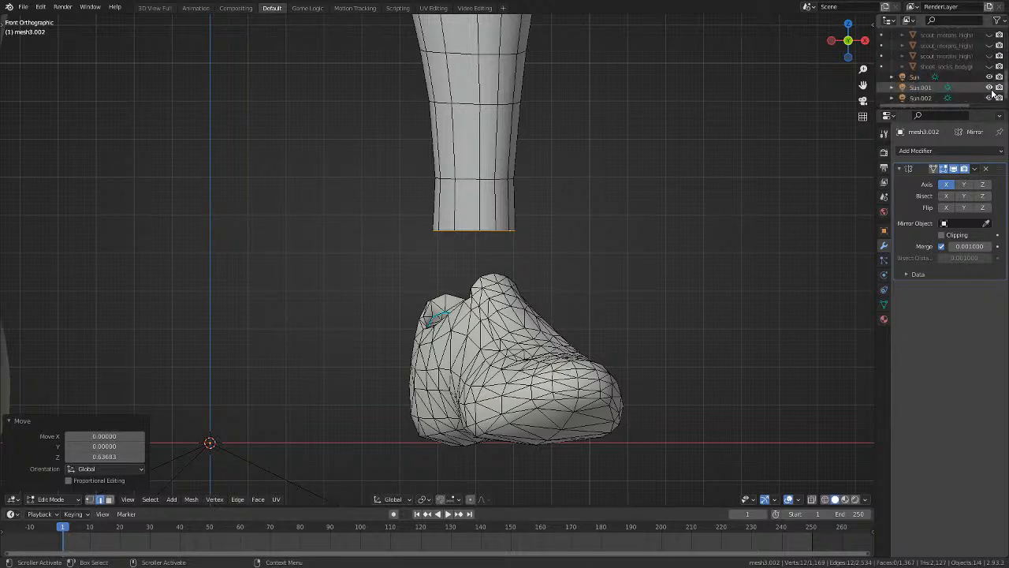
{"action": "left_click", "coordinate": [990, 67]}
Extrude the sock's bottom edge loop about 1.16 downward along Z and scale it to about 1.154.
{"action": "middle_click_drag", "start_coordinate": [763, 214], "coordinate": [581, 238]}
{"action": "key", "text": "e"}
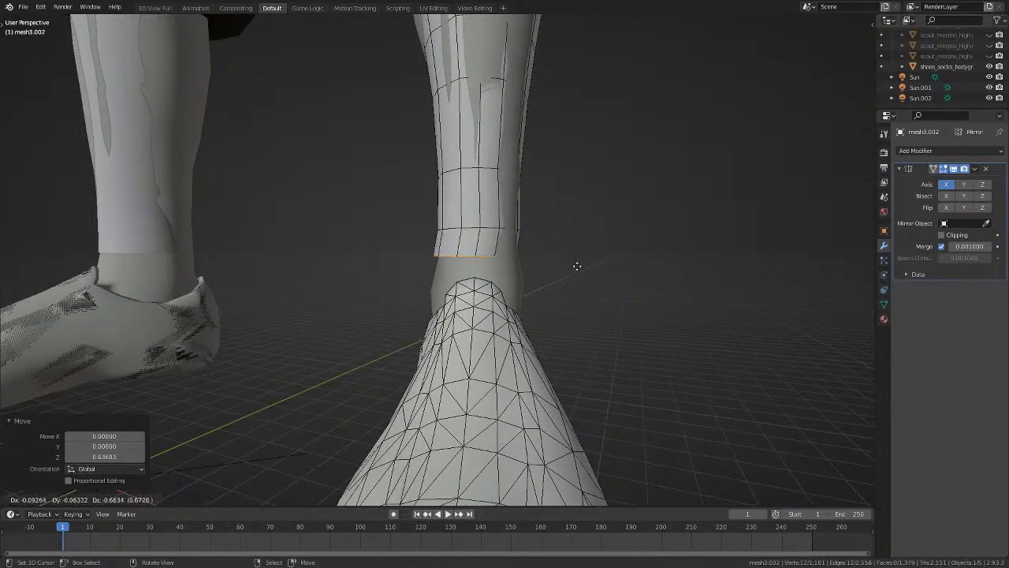
{"action": "left_click", "coordinate": [579, 281]}
{"action": "key", "text": "s"}
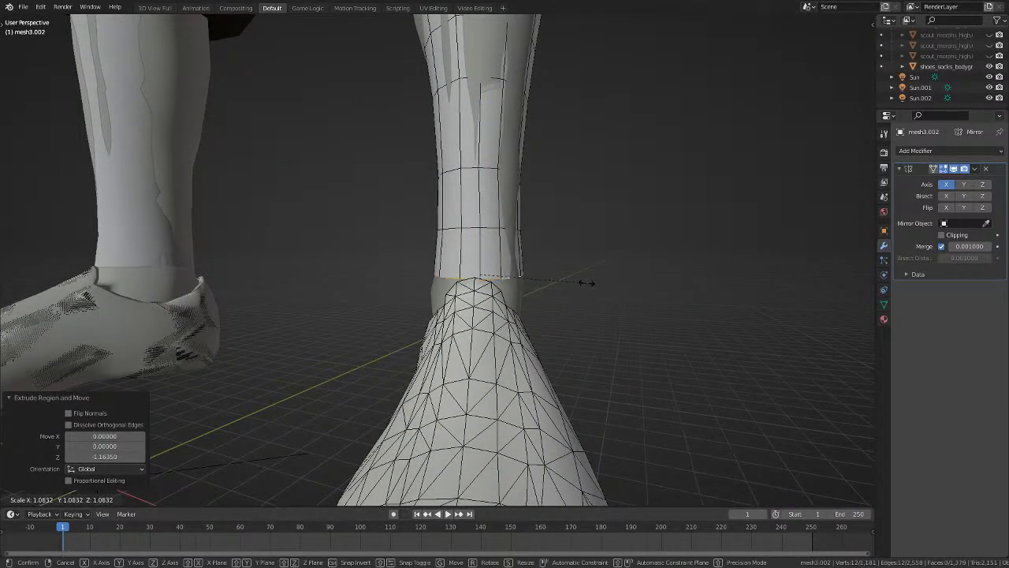
{"action": "left_click", "coordinate": [592, 281]}
Extrude the sock's bottom loop downward along Z again into the shoe opening and scale it to about 0.906.
{"action": "key", "text": "z"}
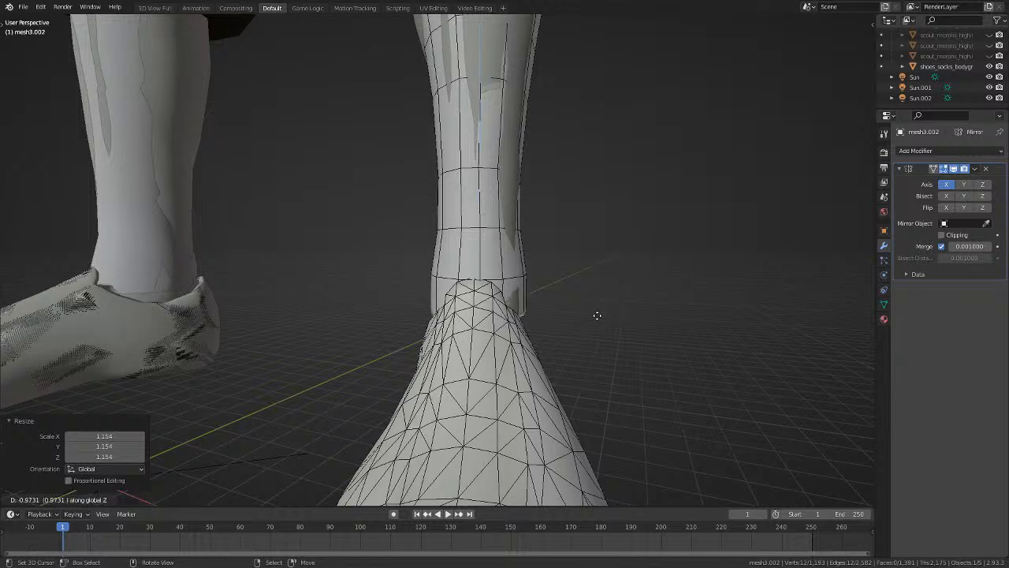
{"action": "left_click", "coordinate": [590, 319]}
{"action": "key", "text": "s"}
{"action": "left_click", "coordinate": [579, 319]}
Shift the sock's new bottom edge loop about 0.14 along the Y axis toward the toe.
{"action": "key", "text": "e"}
{"action": "key", "text": "z"}
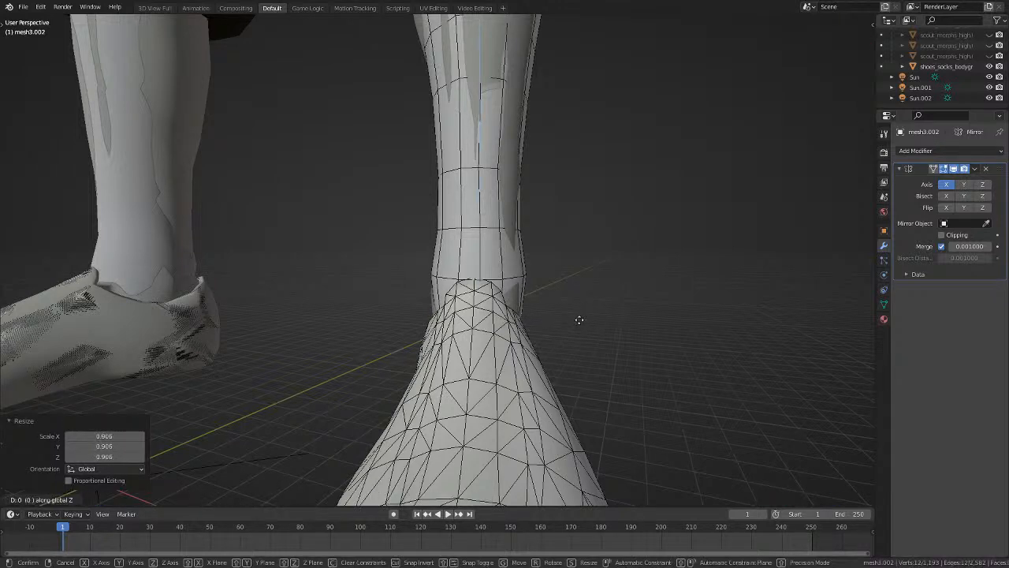
{"action": "key", "text": "y"}
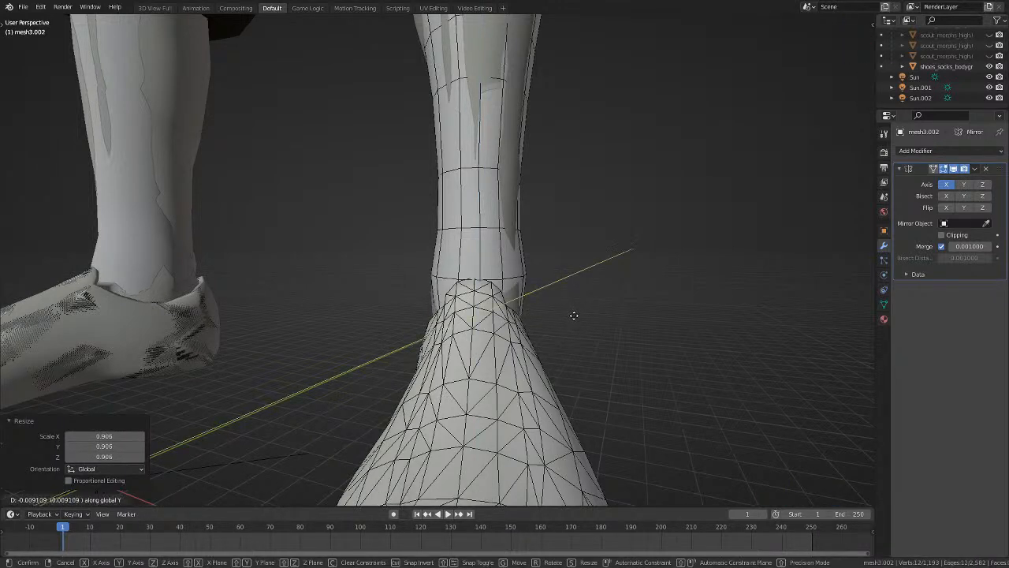
{"action": "left_click", "coordinate": [572, 317]}
Select the ankle edge loop just above the shoe opening and scale it to about 0.878 along Y.
{"action": "middle_click_drag", "start_coordinate": [572, 316], "coordinate": [525, 293]}
{"action": "key", "text": "KP_3"}
{"action": "key", "text": "alt+z"}
{"action": "scroll", "coordinate": [551, 293], "scroll_direction": "up", "scroll_amount": 6}
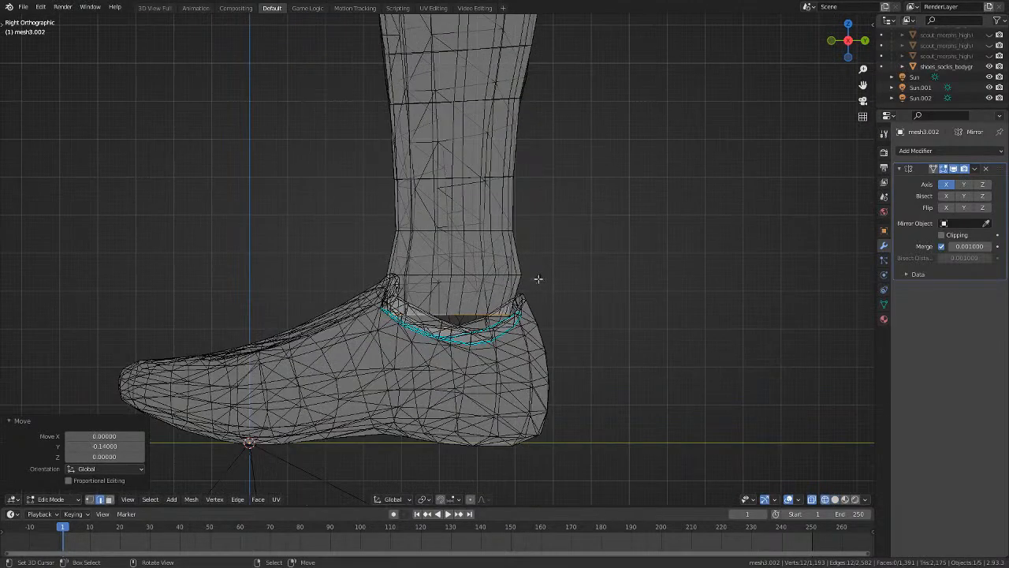
{"action": "scroll", "coordinate": [552, 295], "scroll_direction": "down", "scroll_amount": 3}
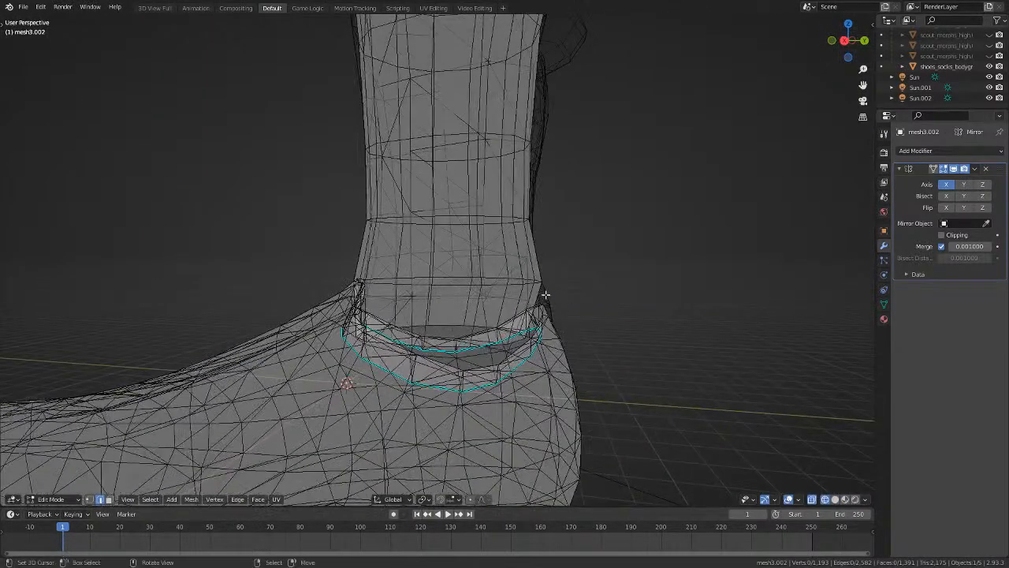
{"action": "left_click", "coordinate": [541, 279], "text": "alt"}
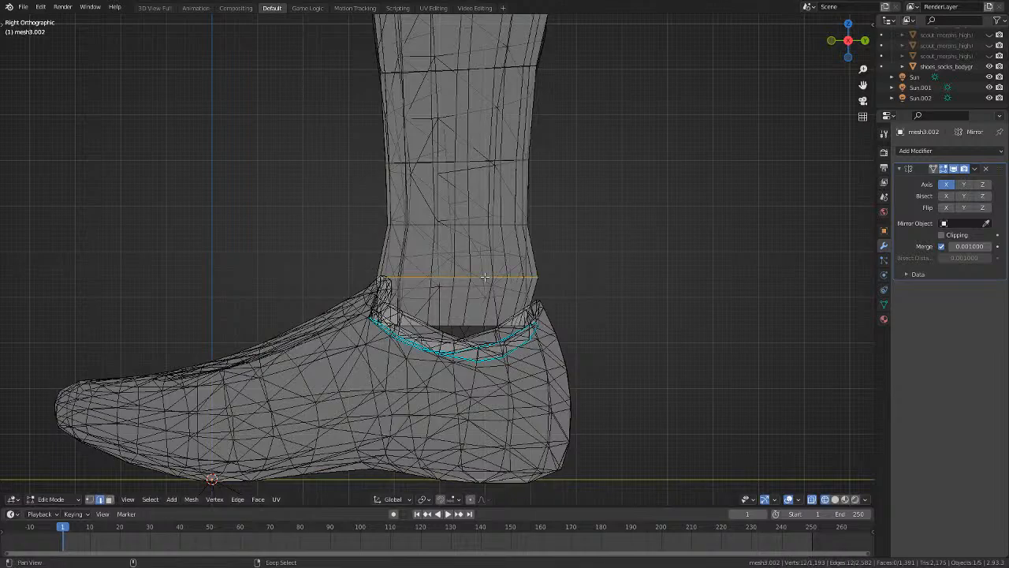
{"action": "middle_click_drag", "start_coordinate": [541, 280], "coordinate": [596, 258]}
{"action": "key", "text": "KP_5"}
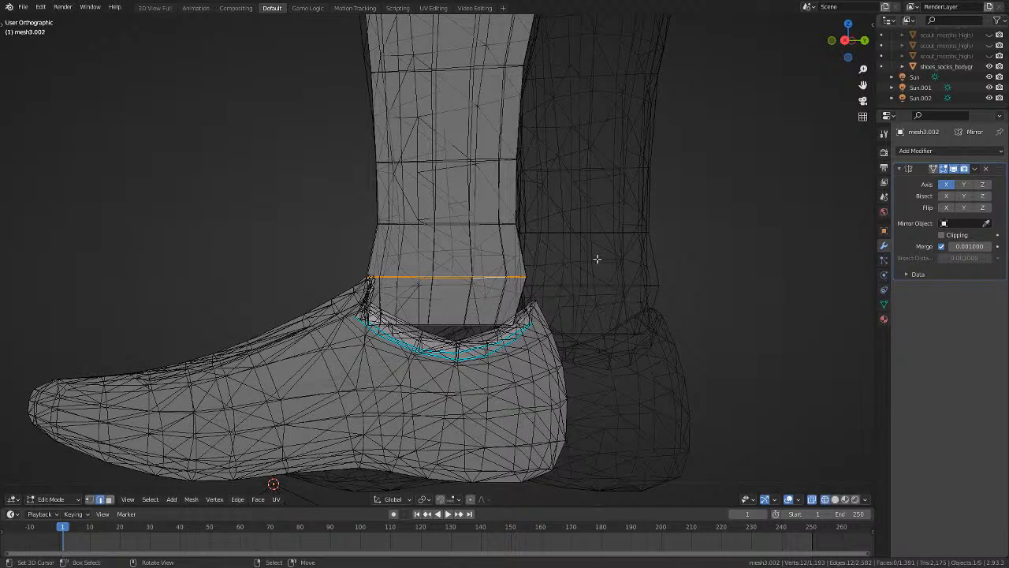
{"action": "key", "text": "s"}
{"action": "key", "text": "y"}
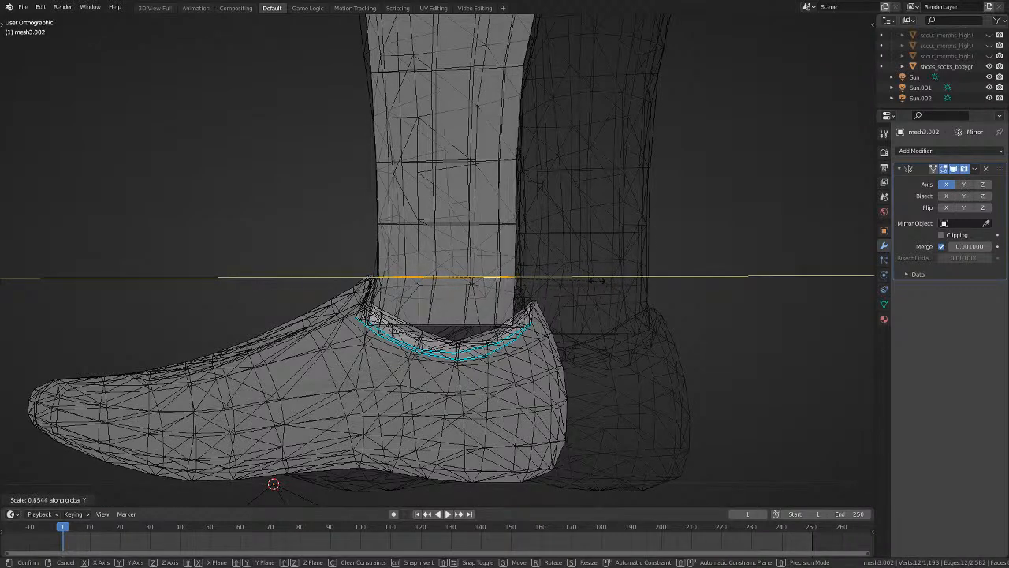
{"action": "left_click", "coordinate": [602, 277]}
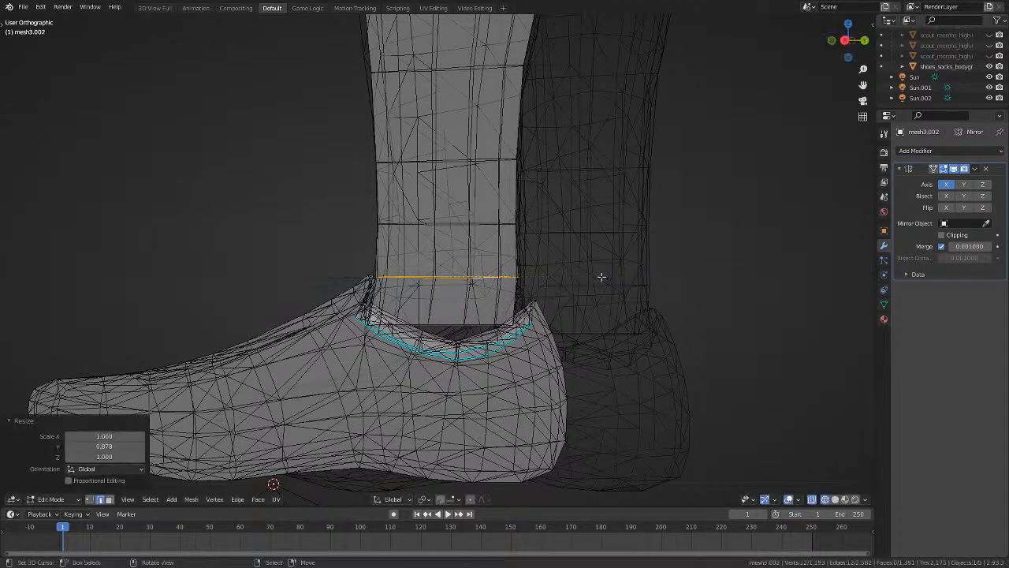
{"action": "left_click", "coordinate": [602, 276]}
Widen the sock's bottom edge loop along Y and move it about 0.11 along Y and 0.05 up.
{"action": "left_click", "coordinate": [476, 324], "text": "alt"}
{"action": "key", "text": "s"}
{"action": "key", "text": "y"}
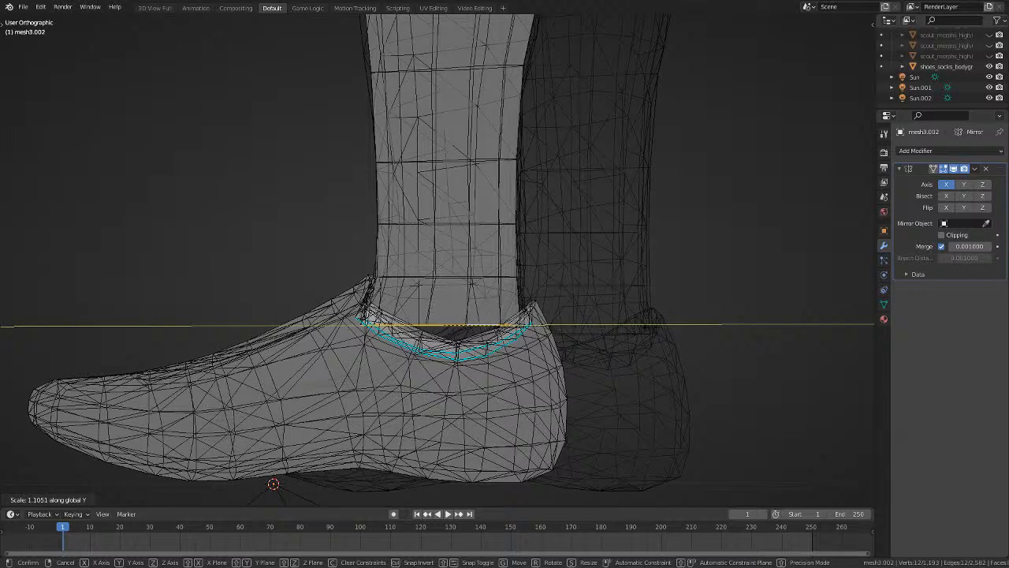
{"action": "left_click", "coordinate": [654, 327]}
{"action": "key", "text": "g"}
{"action": "left_click", "coordinate": [656, 325]}
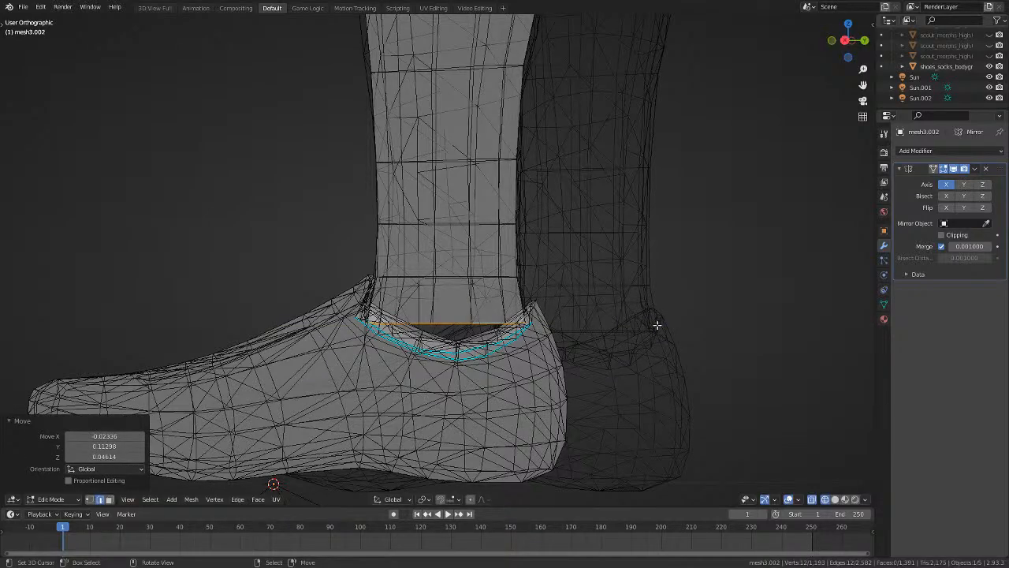
{"action": "key", "text": "alt+z"}
Shift the ankle edge loop above the shoe opening about 0.005 along the X axis.
{"action": "middle_click_drag", "start_coordinate": [606, 320], "coordinate": [734, 328]}
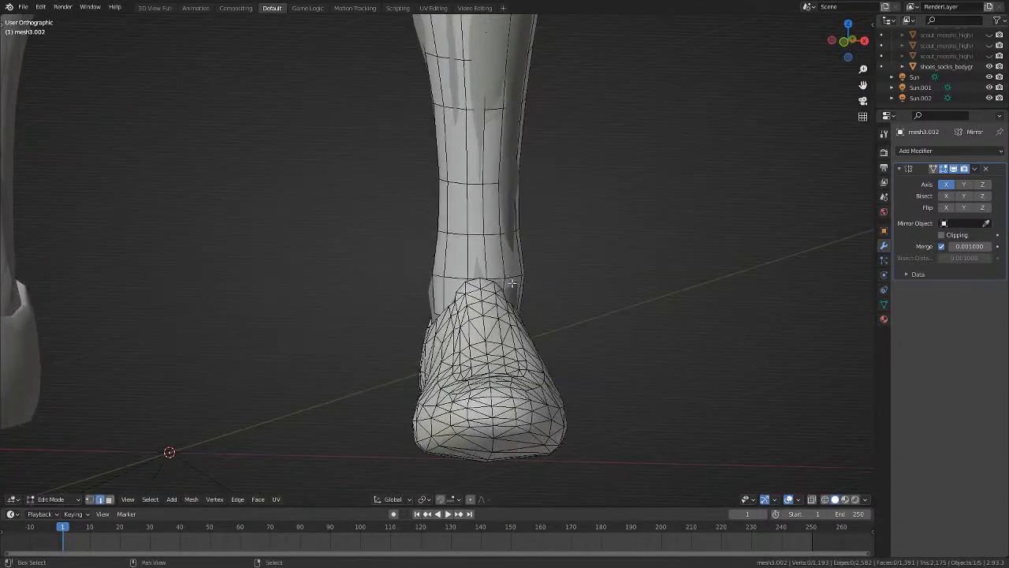
{"action": "middle_click_drag", "start_coordinate": [499, 276], "coordinate": [699, 286]}
{"action": "key", "text": "g"}
{"action": "key", "text": "x"}
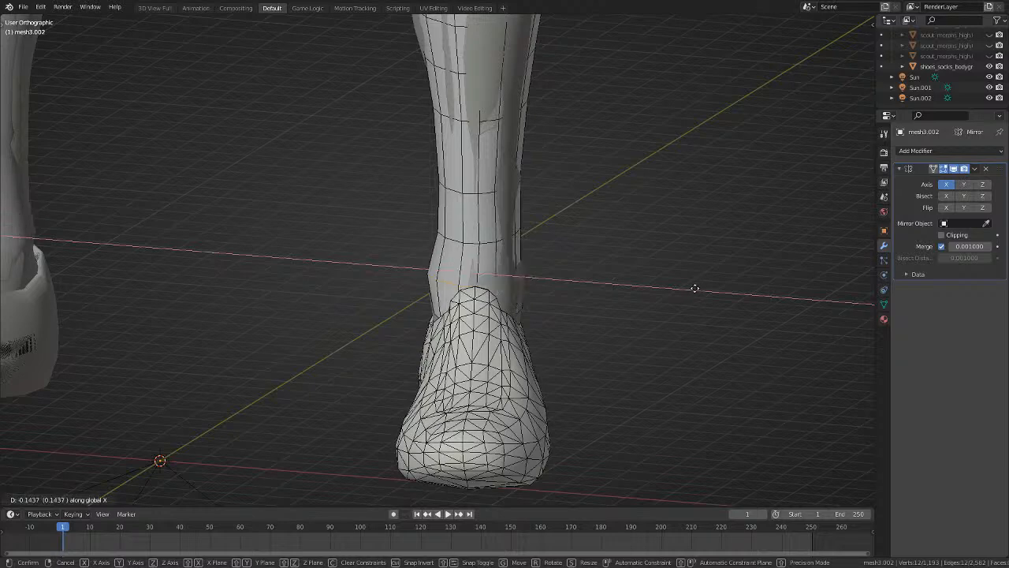
{"action": "left_click", "coordinate": [698, 289]}
Lower the ankle edge loop slightly and tilt it about 9° in the view plane to follow the reference ankle.
{"action": "middle_click_drag", "start_coordinate": [698, 289], "coordinate": [623, 338]}
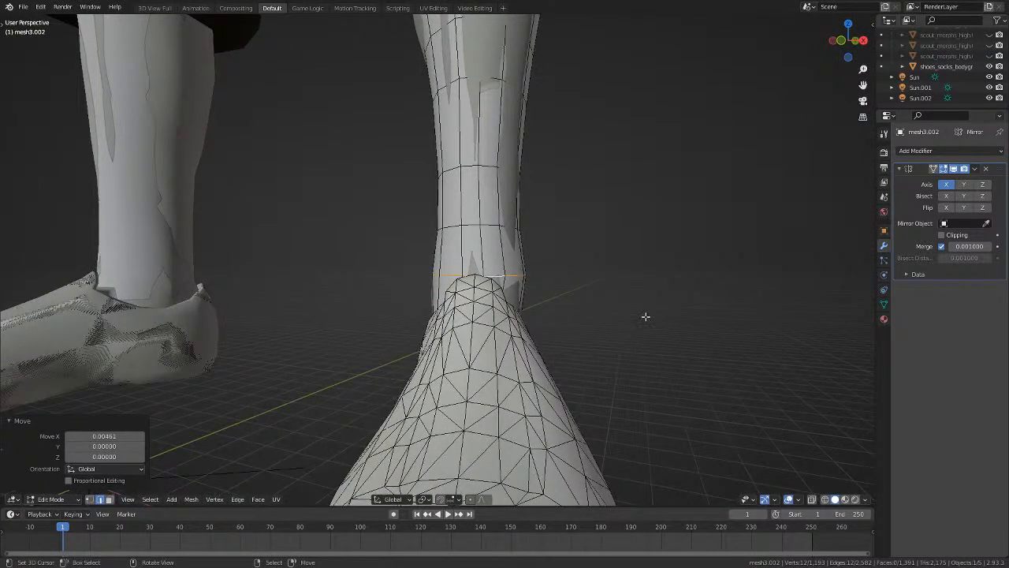
{"action": "key", "text": "g"}
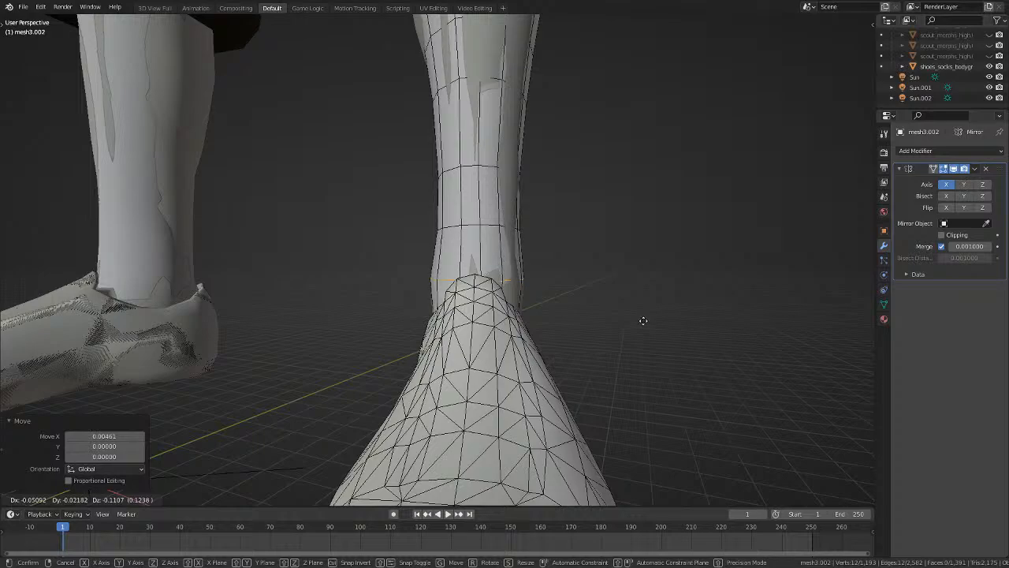
{"action": "left_click", "coordinate": [643, 320]}
{"action": "key", "text": "r"}
{"action": "left_click", "coordinate": [641, 293]}
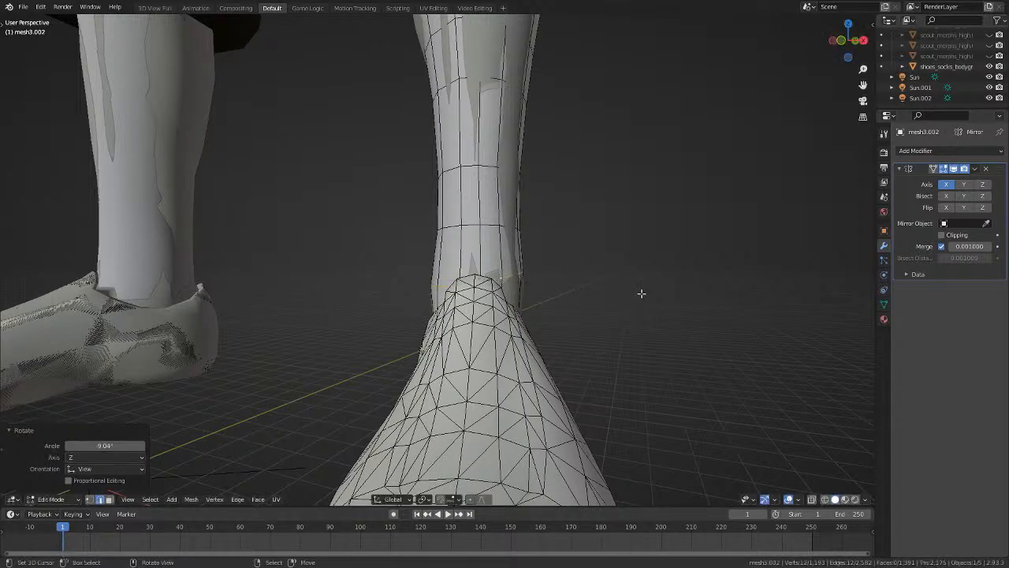
Resize the tilted ankle edge loop slightly and lower it about 0.08.
{"action": "key", "text": "s"}
{"action": "left_click", "coordinate": [648, 292]}
{"action": "key", "text": "g"}
{"action": "left_click", "coordinate": [648, 297]}
Nudge the ankle edge loop along the Y axis toward the heel to match the reference leg.
{"action": "mouse_move", "coordinate": [648, 296]}
{"action": "middle_mouse_down"}
{"action": "mouse_move", "coordinate": [664, 300]}
{"action": "mouse_move", "coordinate": [638, 292]}
{"action": "mouse_move", "coordinate": [648, 301]}
{"action": "middle_mouse_up"}
{"action": "key", "text": "alt+z"}
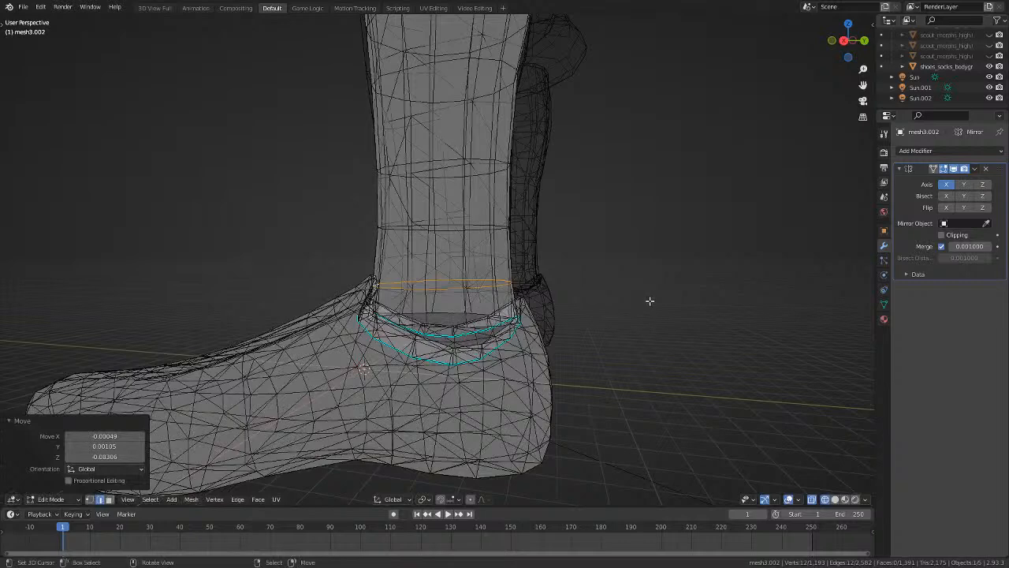
{"action": "key", "text": "alt+z"}
{"action": "middle_click_drag", "start_coordinate": [568, 265], "coordinate": [586, 286]}
{"action": "key", "text": "g"}
{"action": "key", "text": "y"}
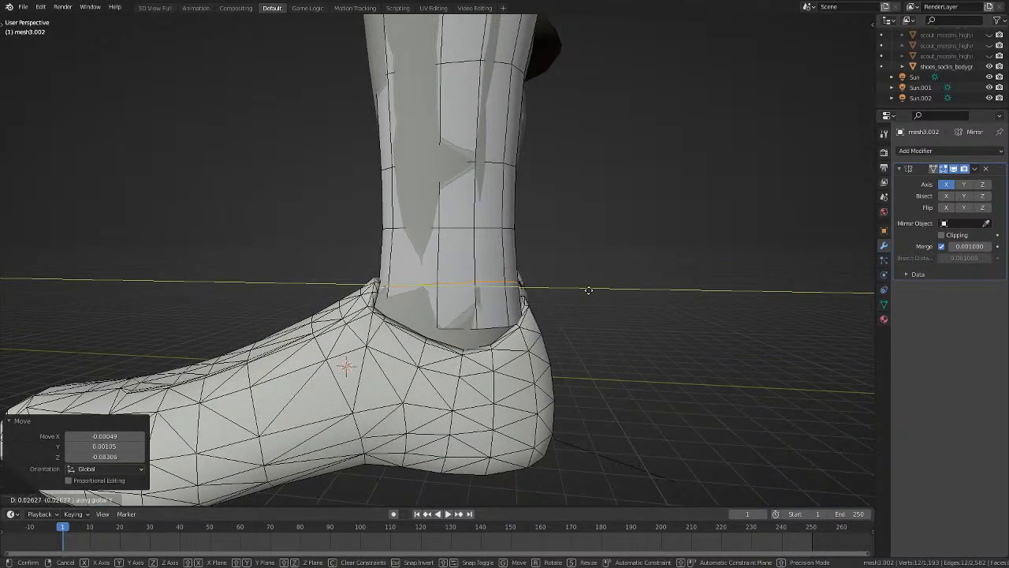
{"action": "left_click", "coordinate": [590, 290]}
Knife an inverted U of extra edges into the outer side of the sock's lowest segments, down to its bottom edge.
{"action": "key", "text": "Tab"}
{"action": "middle_click_drag", "start_coordinate": [593, 290], "coordinate": [512, 325]}
{"action": "scroll", "coordinate": [581, 287], "scroll_direction": "down", "scroll_amount": 5}
{"action": "key", "text": "Tab"}
{"action": "scroll", "coordinate": [523, 292], "scroll_direction": "up", "scroll_amount": 3}
{"action": "scroll", "coordinate": [504, 325], "scroll_direction": "up", "scroll_amount": 2}
{"action": "key", "text": "k"}
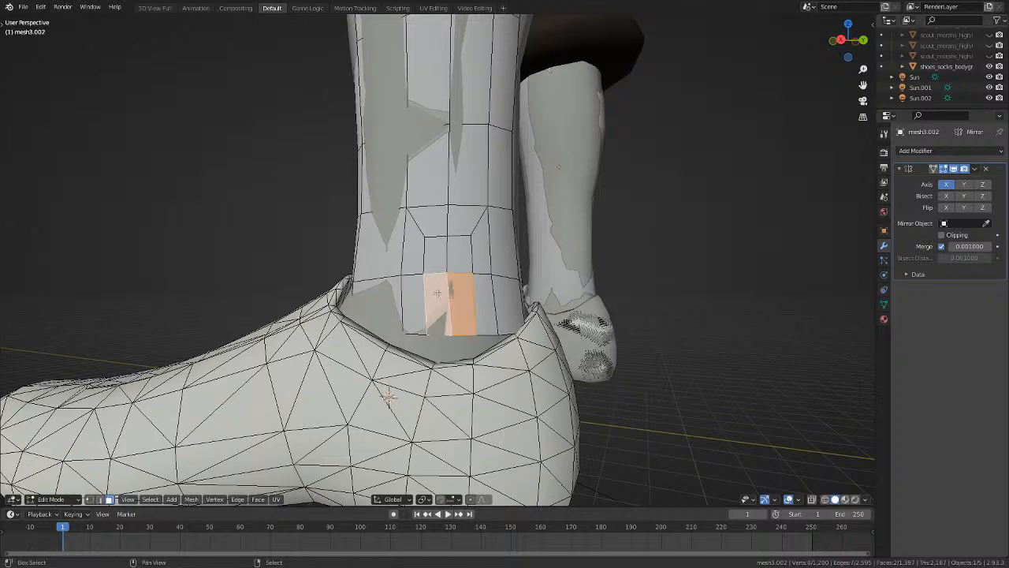
{"action": "left_click", "coordinate": [457, 258], "text": "shift"}
Knife a matching inverted U of edges into the inner side of the sock's lowest segments.
{"action": "middle_click_drag", "start_coordinate": [460, 259], "coordinate": [302, 342]}
{"action": "scroll", "coordinate": [402, 351], "scroll_direction": "up", "scroll_amount": 1}
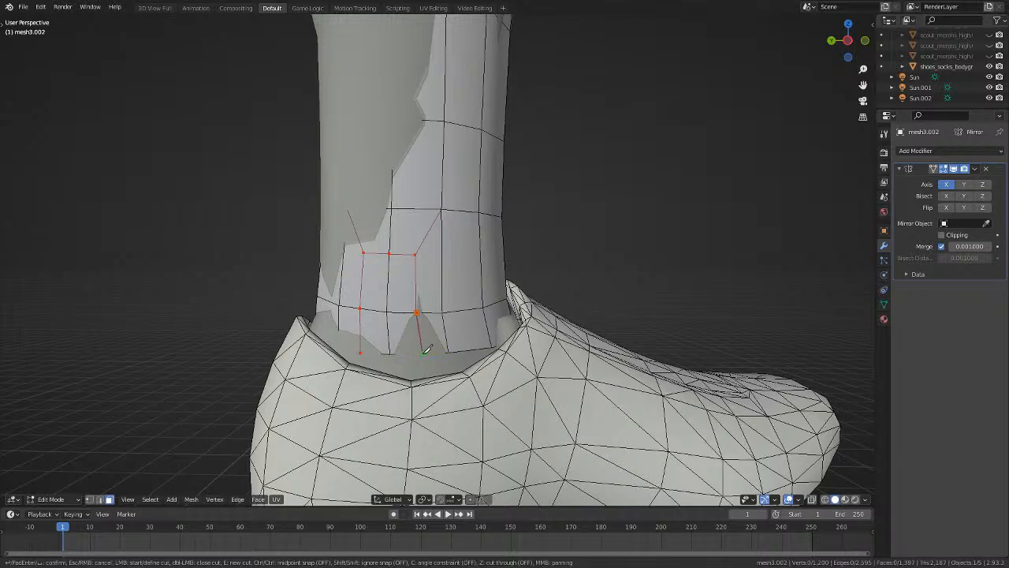
{"action": "key", "text": "Return"}
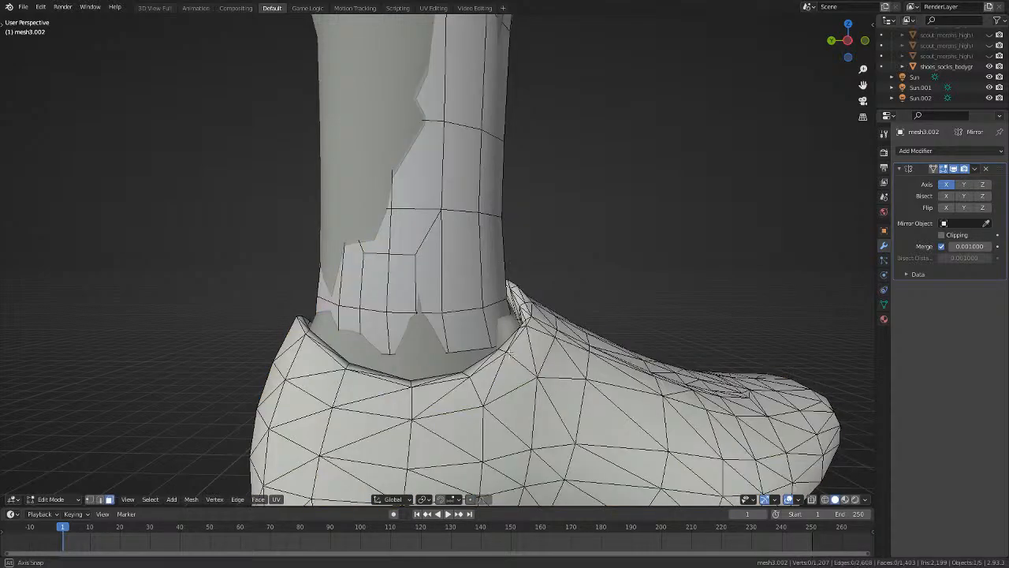
Switch the mesh to vertex selection and hide the shoes_socks_bodygroup reference mesh.
{"action": "middle_click_drag", "start_coordinate": [509, 353], "coordinate": [125, 466]}
{"action": "key", "text": "alt+z"}
{"action": "key", "text": "alt+z"}
{"action": "key", "text": "alt+z"}
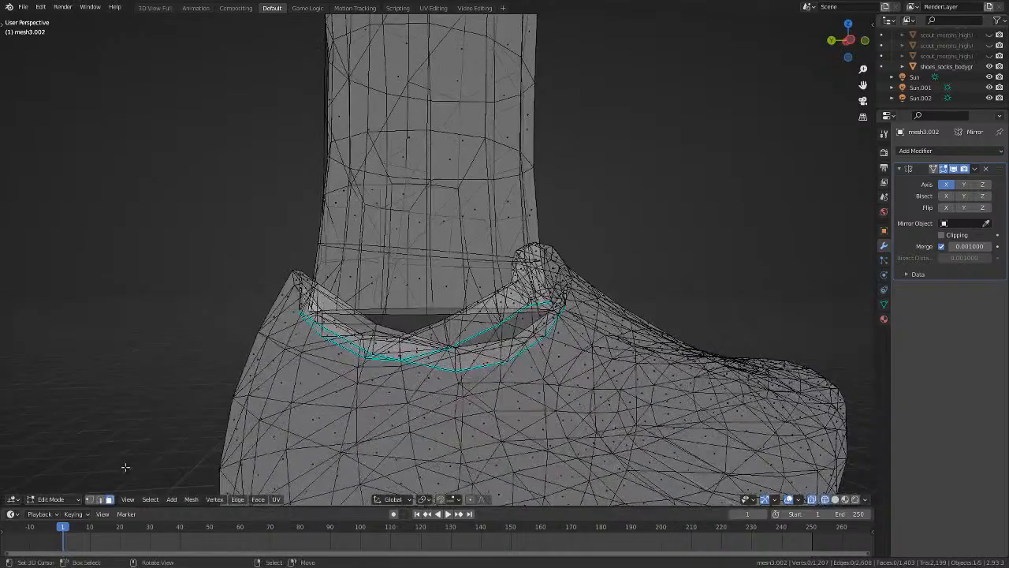
{"action": "left_click", "coordinate": [89, 502]}
{"action": "scroll", "coordinate": [331, 331], "scroll_direction": "up", "scroll_amount": 1}
{"action": "mouse_move", "coordinate": [331, 331]}
{"action": "middle_mouse_down"}
{"action": "mouse_move", "coordinate": [339, 360]}
{"action": "mouse_move", "coordinate": [469, 324]}
{"action": "mouse_move", "coordinate": [536, 292]}
{"action": "mouse_move", "coordinate": [573, 263]}
{"action": "mouse_move", "coordinate": [581, 241]}
{"action": "mouse_move", "coordinate": [548, 331]}
{"action": "mouse_move", "coordinate": [391, 327]}
{"action": "mouse_move", "coordinate": [349, 360]}
{"action": "mouse_move", "coordinate": [515, 326]}
{"action": "mouse_move", "coordinate": [489, 346]}
{"action": "mouse_move", "coordinate": [520, 354]}
{"action": "mouse_move", "coordinate": [444, 343]}
{"action": "middle_mouse_up"}
{"action": "key", "text": "alt+z"}
{"action": "key", "text": "alt+z"}
{"action": "scroll", "coordinate": [339, 360], "scroll_direction": "up", "scroll_amount": 1}
{"action": "key", "text": "alt+z"}
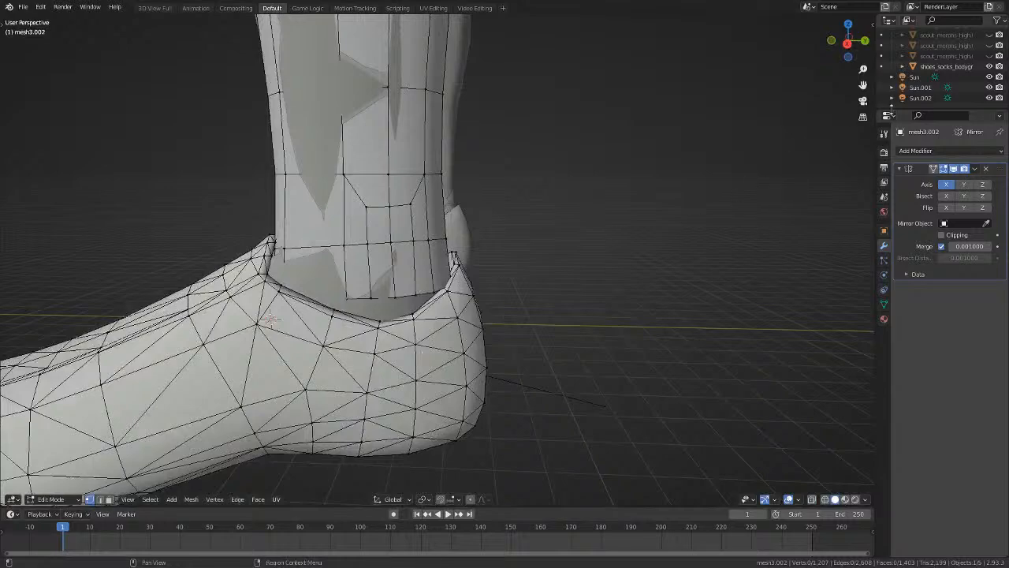
{"action": "left_click", "coordinate": [989, 68]}
{"action": "middle_click_drag", "start_coordinate": [587, 201], "coordinate": [415, 178]}
{"action": "key", "text": "shift+z"}
{"action": "middle_click_drag", "start_coordinate": [499, 255], "coordinate": [487, 261]}
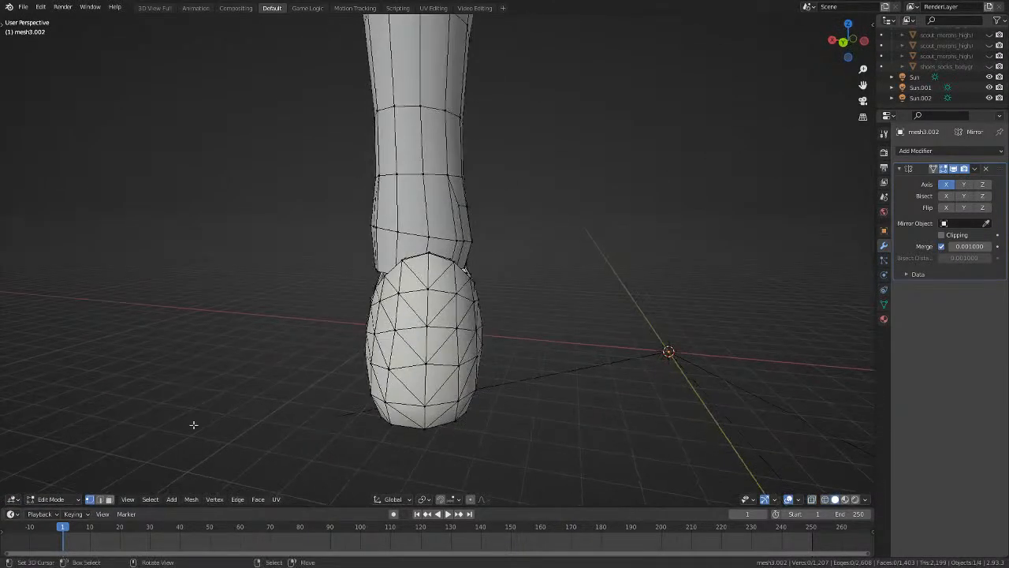
Select the sock's bottom edge loop in edge mode and lower it about 0.17 into the shoe.
{"action": "left_click", "coordinate": [100, 499]}
{"action": "scroll", "coordinate": [432, 261], "scroll_direction": "up", "scroll_amount": 1}
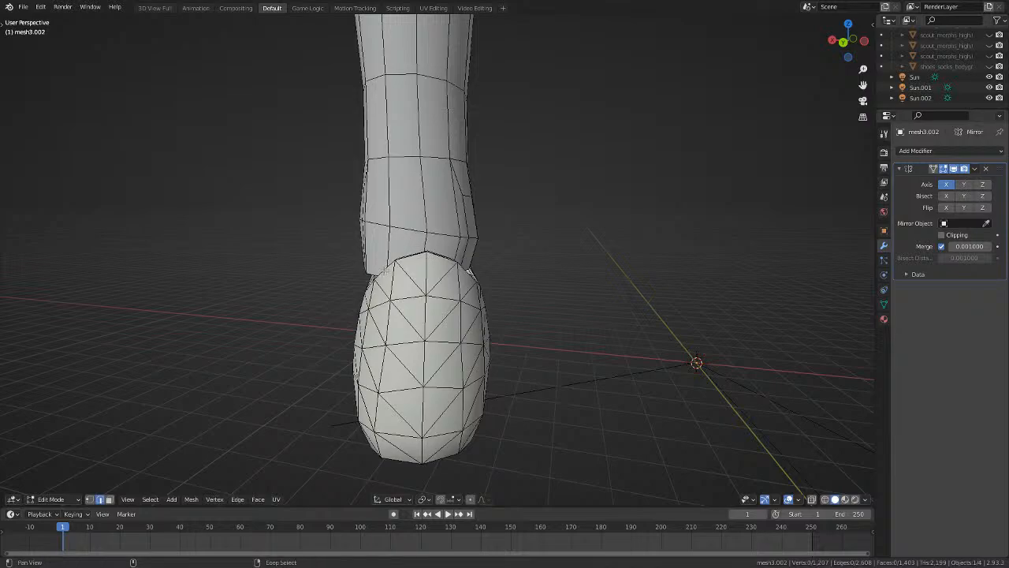
{"action": "middle_click_drag", "start_coordinate": [457, 278], "coordinate": [655, 257]}
{"action": "scroll", "coordinate": [655, 257], "scroll_direction": "up", "scroll_amount": 2}
{"action": "mouse_move", "coordinate": [544, 311]}
{"action": "middle_mouse_down"}
{"action": "mouse_move", "coordinate": [675, 322]}
{"action": "mouse_move", "coordinate": [657, 302]}
{"action": "middle_mouse_up"}
{"action": "key", "text": "alt+z"}
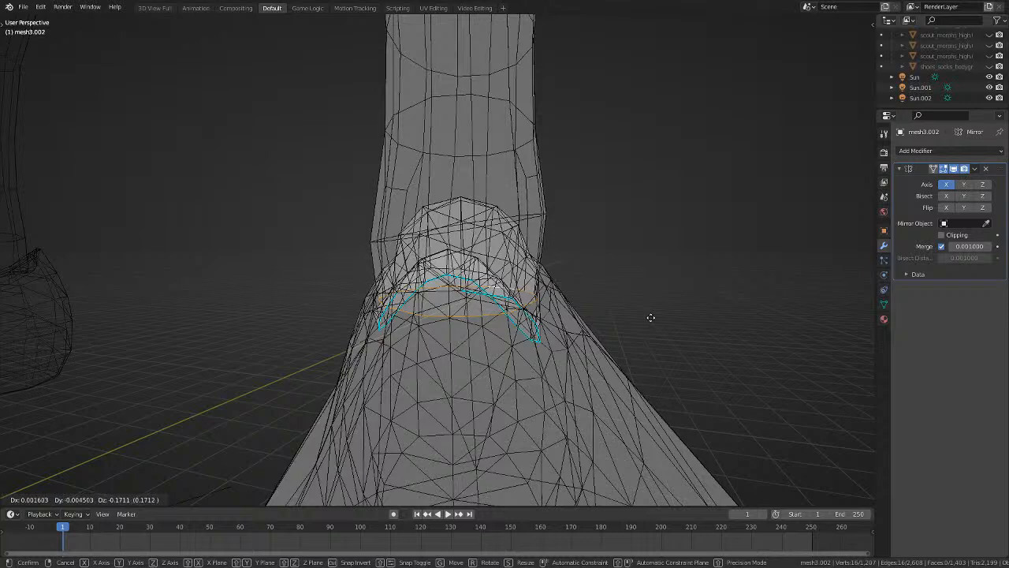
{"action": "left_click", "coordinate": [650, 318]}
Tilt the sock's bottom edge loop about 5° in the view plane and lower it about another 0.11.
{"action": "key", "text": "r"}
{"action": "left_click", "coordinate": [654, 341]}
{"action": "key", "text": "r"}
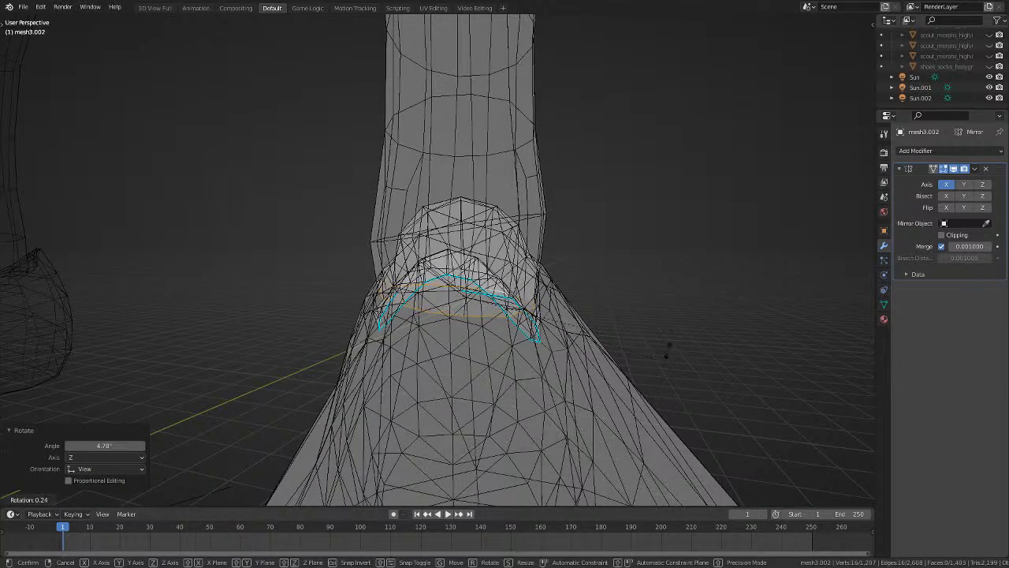
{"action": "left_click", "coordinate": [666, 354]}
{"action": "key", "text": "g"}
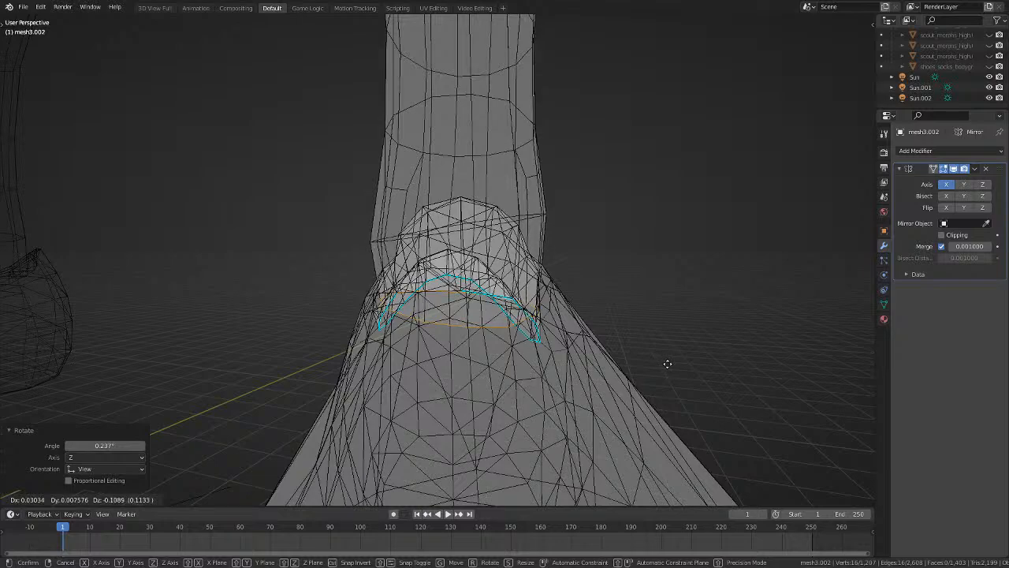
{"action": "left_click", "coordinate": [667, 363]}
Rotate the sock's bottom edge loop around the Z axis to line its vertices up with the shoe opening.
{"action": "mouse_move", "coordinate": [667, 364]}
{"action": "middle_mouse_down"}
{"action": "mouse_move", "coordinate": [579, 344]}
{"action": "mouse_move", "coordinate": [593, 369]}
{"action": "mouse_move", "coordinate": [452, 389]}
{"action": "mouse_move", "coordinate": [563, 352]}
{"action": "mouse_move", "coordinate": [525, 268]}
{"action": "mouse_move", "coordinate": [623, 261]}
{"action": "mouse_move", "coordinate": [632, 235]}
{"action": "mouse_move", "coordinate": [625, 255]}
{"action": "mouse_move", "coordinate": [732, 275]}
{"action": "mouse_move", "coordinate": [721, 261]}
{"action": "mouse_move", "coordinate": [590, 356]}
{"action": "mouse_move", "coordinate": [772, 338]}
{"action": "middle_mouse_up"}
{"action": "key", "text": "r"}
{"action": "key", "text": "z"}
{"action": "left_click", "coordinate": [590, 334]}
{"action": "key", "text": "alt+z"}
{"action": "key", "text": "shift+z"}
{"action": "key", "text": "r"}
{"action": "key", "text": "z"}
{"action": "left_click", "coordinate": [626, 281]}
Move the sock's bottom loop about -0.11 in X and -0.03 in Y, and rotate it slightly around Z.
{"action": "key", "text": "g"}
{"action": "left_click", "coordinate": [592, 345]}
{"action": "key", "text": "r"}
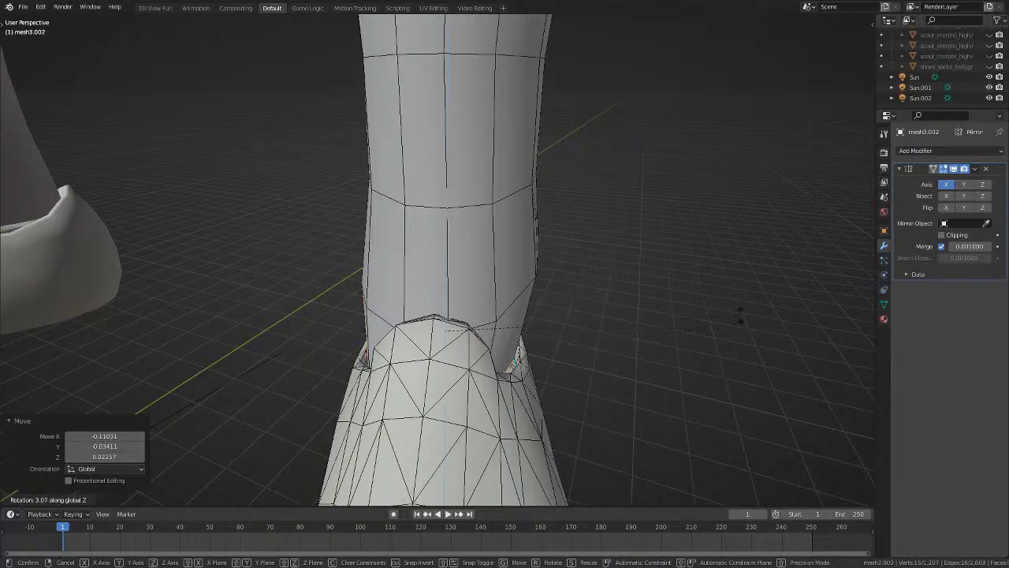
{"action": "left_click", "coordinate": [743, 306]}
Fine-tune the bottom edge loop's rotation around Z while checking its fit inside the shoe from behind.
{"action": "key", "text": "alt+z"}
{"action": "mouse_move", "coordinate": [743, 305]}
{"action": "middle_mouse_down"}
{"action": "mouse_move", "coordinate": [730, 275]}
{"action": "mouse_move", "coordinate": [641, 288]}
{"action": "mouse_move", "coordinate": [630, 295]}
{"action": "mouse_move", "coordinate": [683, 279]}
{"action": "mouse_move", "coordinate": [206, 458]}
{"action": "middle_mouse_up"}
{"action": "key", "text": "alt+z"}
{"action": "key", "text": "r"}
{"action": "key", "text": "z"}
{"action": "left_click", "coordinate": [658, 289]}
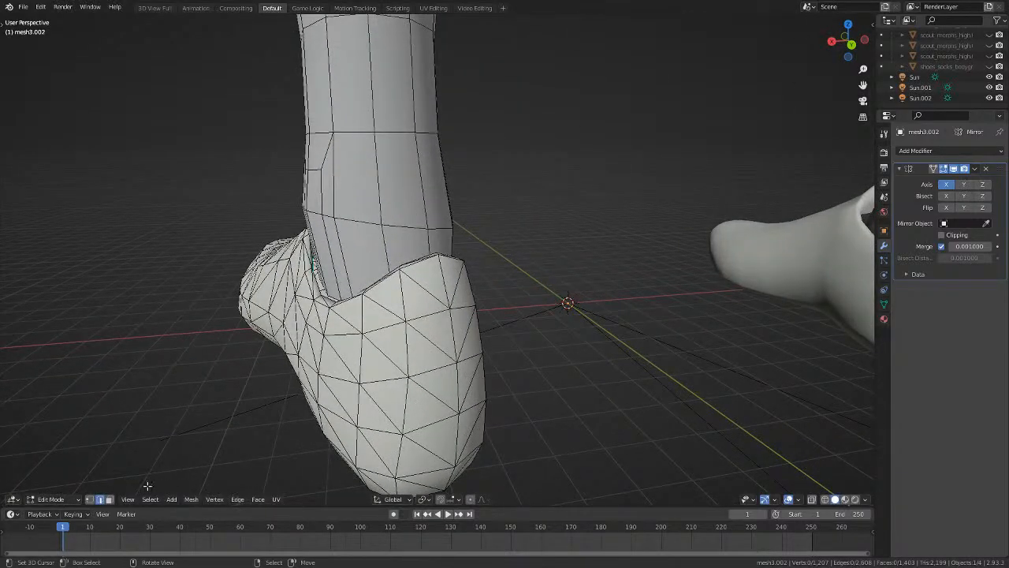
Merge a vertex of the sock's bottom edge with the adjacent vertex on the shoe opening's inner rim, using At Last.
{"action": "key", "text": "z"}
{"action": "mouse_move", "coordinate": [299, 303]}
{"action": "middle_mouse_down"}
{"action": "mouse_move", "coordinate": [449, 292]}
{"action": "mouse_move", "coordinate": [346, 306]}
{"action": "mouse_move", "coordinate": [458, 237]}
{"action": "mouse_move", "coordinate": [387, 324]}
{"action": "middle_mouse_up"}
{"action": "scroll", "coordinate": [449, 291], "scroll_direction": "up", "scroll_amount": 3}
{"action": "key", "text": "shift+z"}
{"action": "key", "text": "shift+z"}
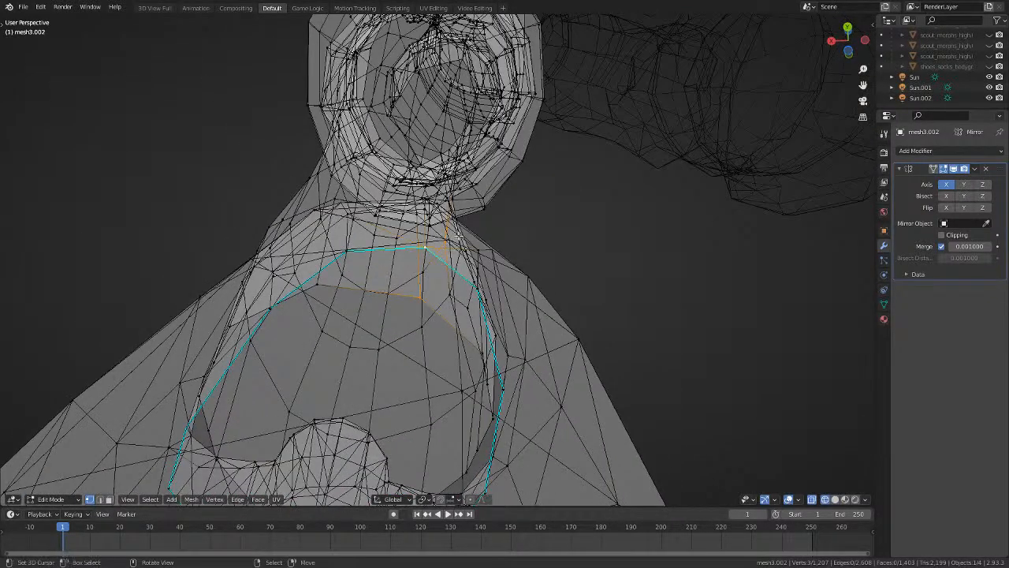
{"action": "key", "text": "alt+m"}
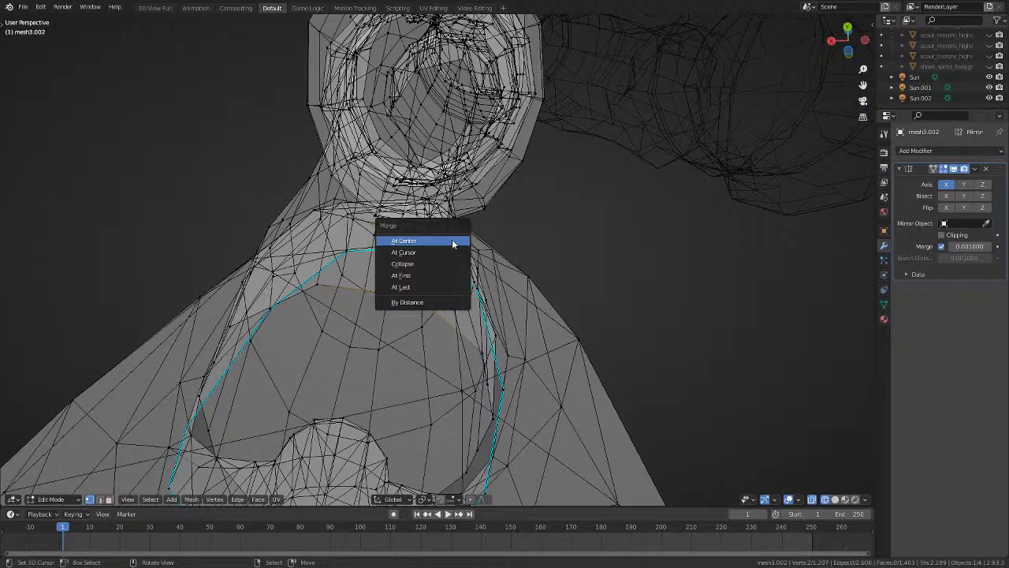
{"action": "left_click", "coordinate": [440, 287]}
{"action": "middle_click_drag", "start_coordinate": [439, 287], "coordinate": [352, 314]}
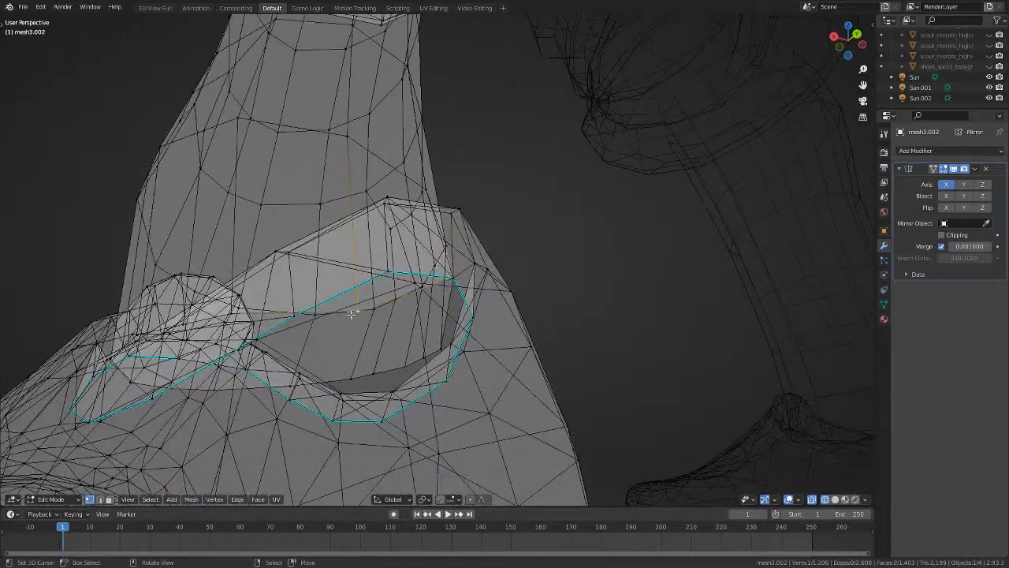
Merge two vertices of the sock's bottom edge with the adjacent vertices of the shoe opening's rim, using At Last.
{"action": "key", "text": "alt+m"}
{"action": "left_click", "coordinate": [386, 271]}
{"action": "mouse_move", "coordinate": [387, 270]}
{"action": "middle_mouse_down"}
{"action": "mouse_move", "coordinate": [483, 306]}
{"action": "mouse_move", "coordinate": [437, 349]}
{"action": "mouse_move", "coordinate": [299, 325]}
{"action": "mouse_move", "coordinate": [344, 329]}
{"action": "mouse_move", "coordinate": [321, 290]}
{"action": "mouse_move", "coordinate": [330, 267]}
{"action": "middle_mouse_up"}
{"action": "key", "text": "z"}
{"action": "key", "text": "alt+m"}
{"action": "left_click", "coordinate": [337, 323]}
{"action": "scroll", "coordinate": [345, 316], "scroll_direction": "down", "scroll_amount": 3}
{"action": "key", "text": "z"}
{"action": "key", "text": "z"}
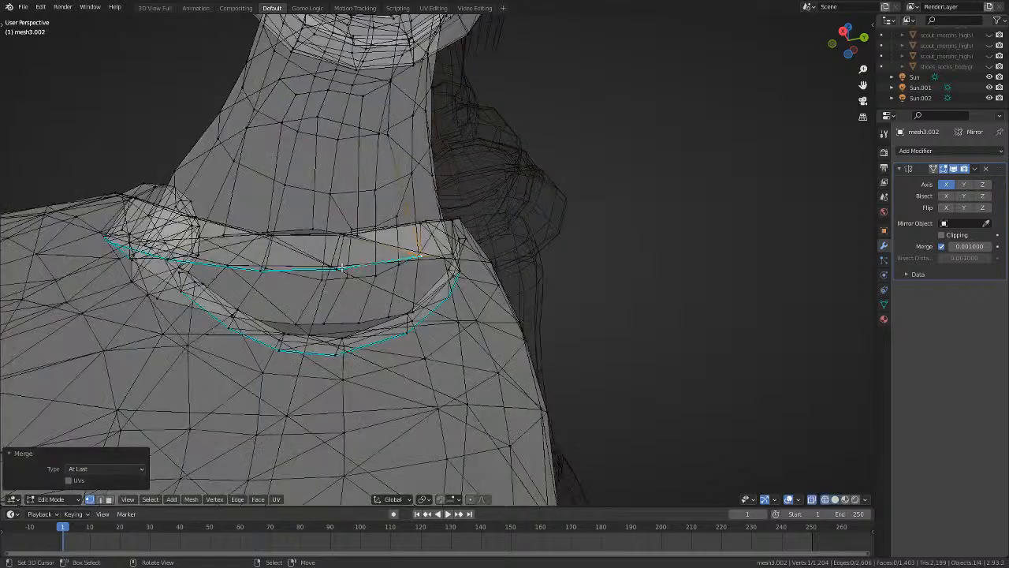
Merge the next sock edge vertex with its matching shoe rim vertex, using At Last.
{"action": "middle_click_drag", "start_coordinate": [267, 260], "coordinate": [408, 264]}
{"action": "left_click", "coordinate": [510, 119]}
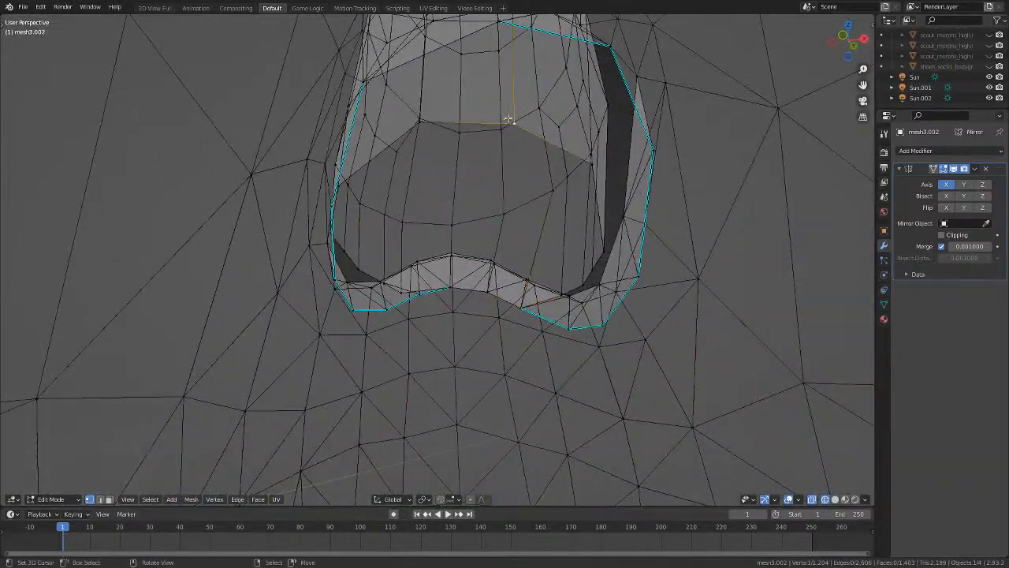
{"action": "middle_click_drag", "start_coordinate": [509, 119], "coordinate": [544, 115]}
{"action": "middle_click_drag", "start_coordinate": [457, 114], "coordinate": [445, 133]}
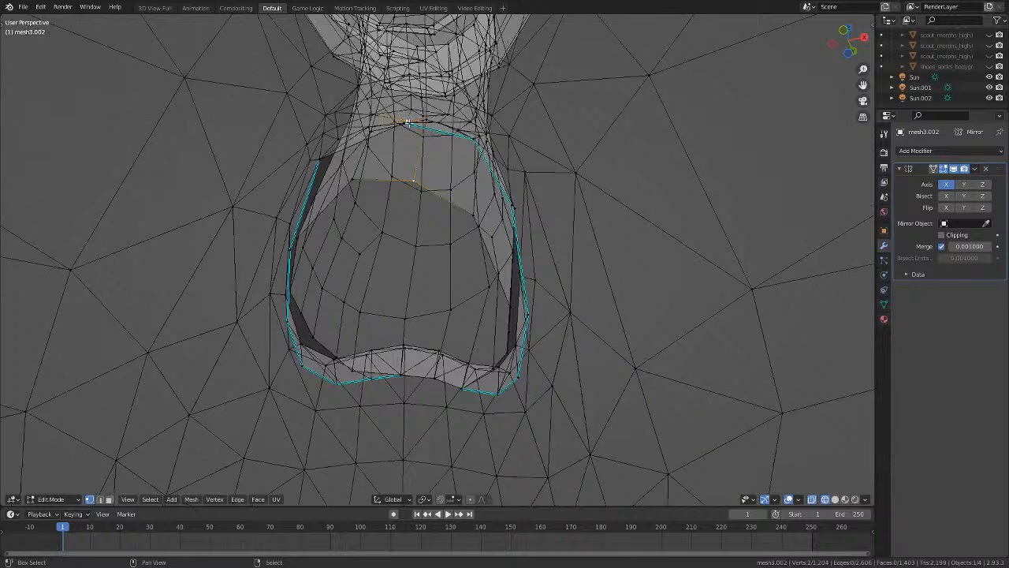
{"action": "scroll", "coordinate": [407, 122], "scroll_direction": "up", "scroll_amount": 6}
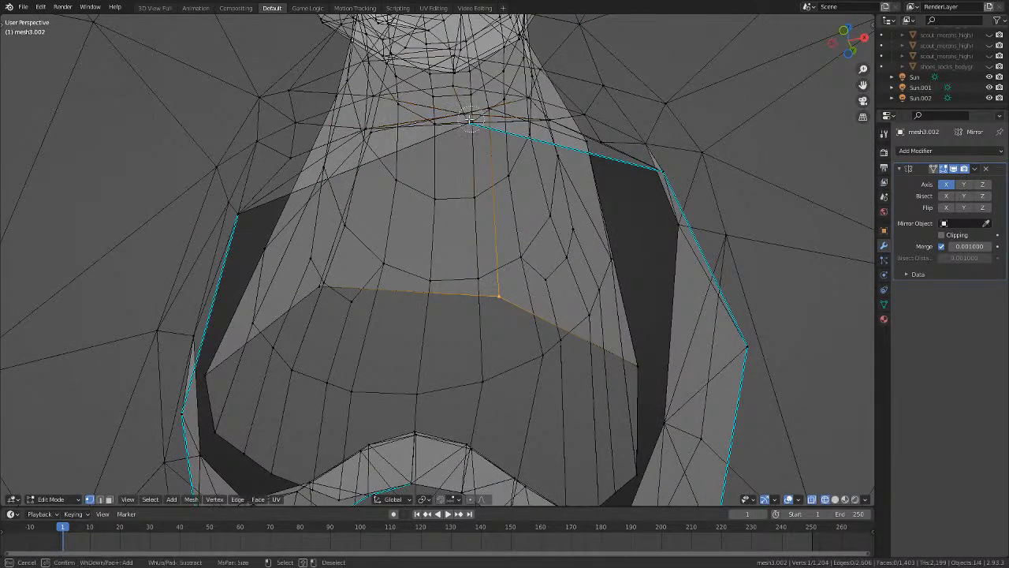
{"action": "middle_click_drag", "start_coordinate": [469, 132], "coordinate": [469, 141]}
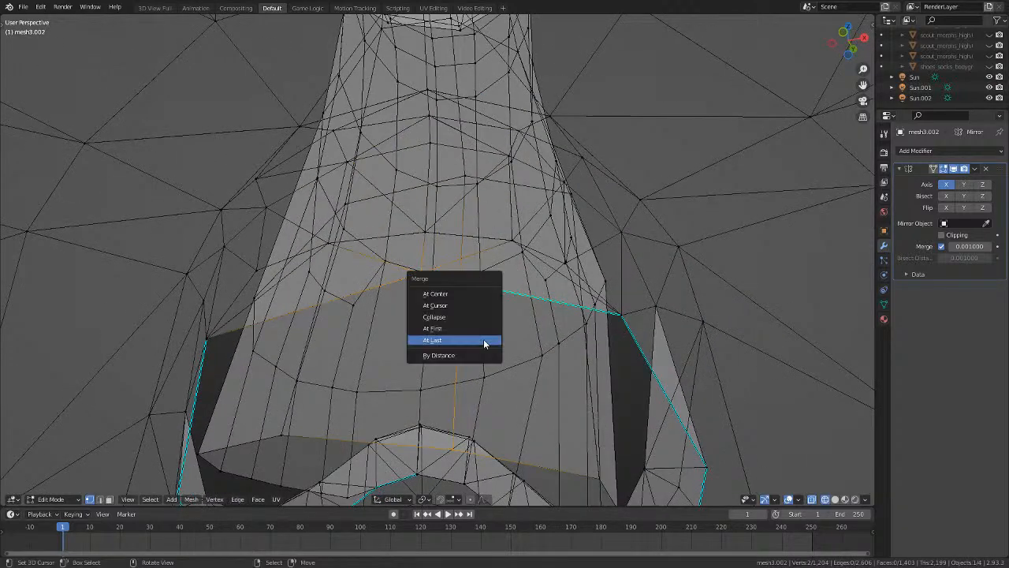
{"action": "left_click", "coordinate": [483, 339]}
{"action": "middle_click_drag", "start_coordinate": [651, 401], "coordinate": [625, 371]}
{"action": "middle_click_drag", "start_coordinate": [565, 360], "coordinate": [554, 356]}
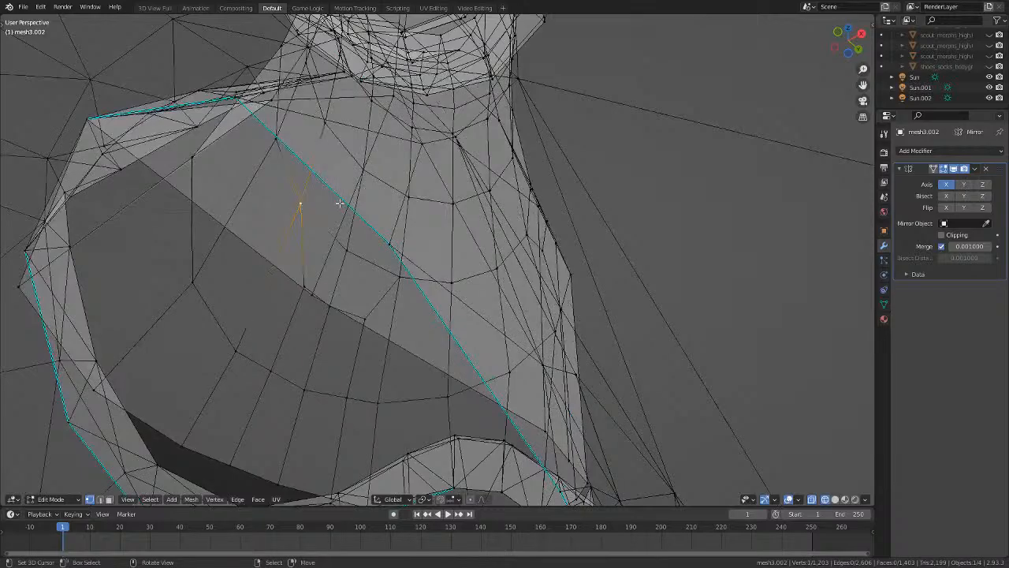
Merge two sock edge vertices with the neighbouring rim vertices on the shoe's outer side, using At Last.
{"action": "scroll", "coordinate": [455, 209], "scroll_direction": "down", "scroll_amount": 5}
{"action": "middle_click_drag", "start_coordinate": [456, 208], "coordinate": [431, 344]}
{"action": "scroll", "coordinate": [425, 327], "scroll_direction": "up", "scroll_amount": 2}
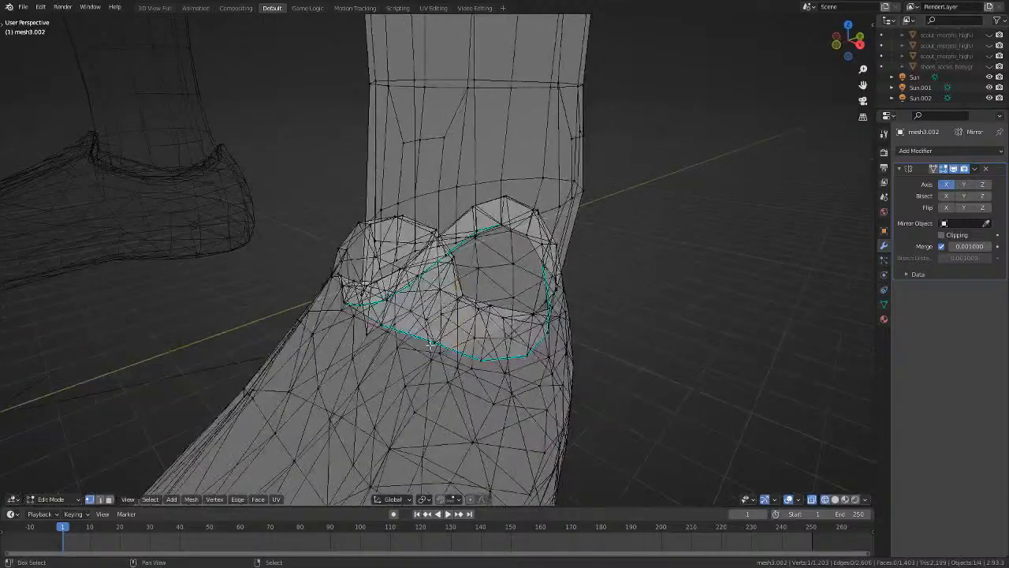
{"action": "mouse_move", "coordinate": [594, 362]}
{"action": "middle_mouse_down"}
{"action": "mouse_move", "coordinate": [518, 325]}
{"action": "mouse_move", "coordinate": [520, 344]}
{"action": "mouse_move", "coordinate": [482, 362]}
{"action": "mouse_move", "coordinate": [544, 311]}
{"action": "mouse_move", "coordinate": [458, 336]}
{"action": "mouse_move", "coordinate": [399, 334]}
{"action": "mouse_move", "coordinate": [379, 348]}
{"action": "middle_mouse_up"}
{"action": "key", "text": "shift+z"}
{"action": "key", "text": "m"}
{"action": "left_click", "coordinate": [483, 361]}
{"action": "key", "text": "shift+z"}
{"action": "key", "text": "shift+z"}
{"action": "key", "text": "shift+z"}
{"action": "left_click", "coordinate": [511, 339], "text": "alt"}
{"action": "key", "text": "m"}
{"action": "left_click", "coordinate": [413, 355]}
Continue along the shoe's outer side, merging two more sock vertices with their rim counterparts, using At Last.
{"action": "key", "text": "shift+z"}
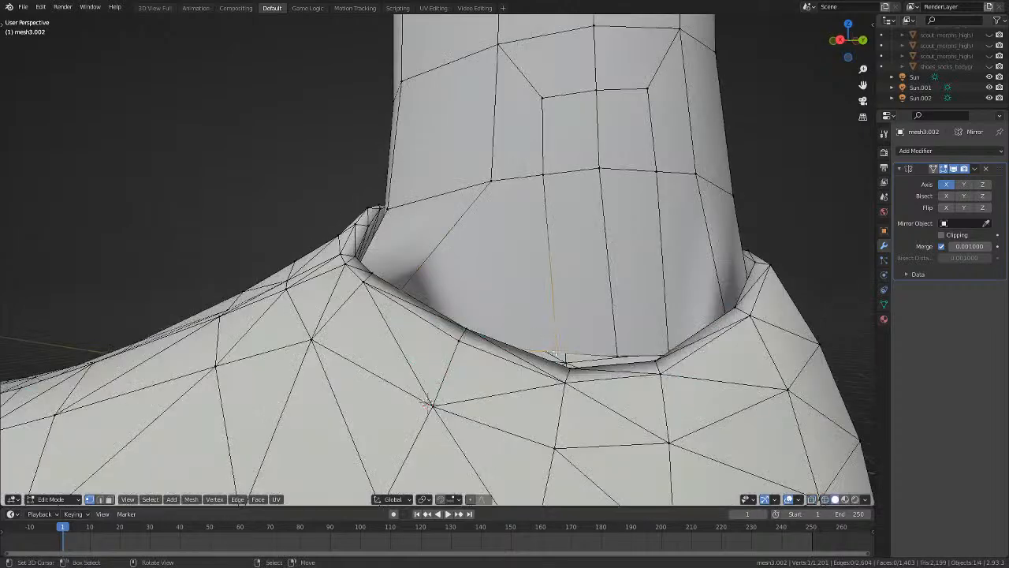
{"action": "key", "text": "shift+z"}
{"action": "key", "text": "m"}
{"action": "left_click", "coordinate": [466, 386]}
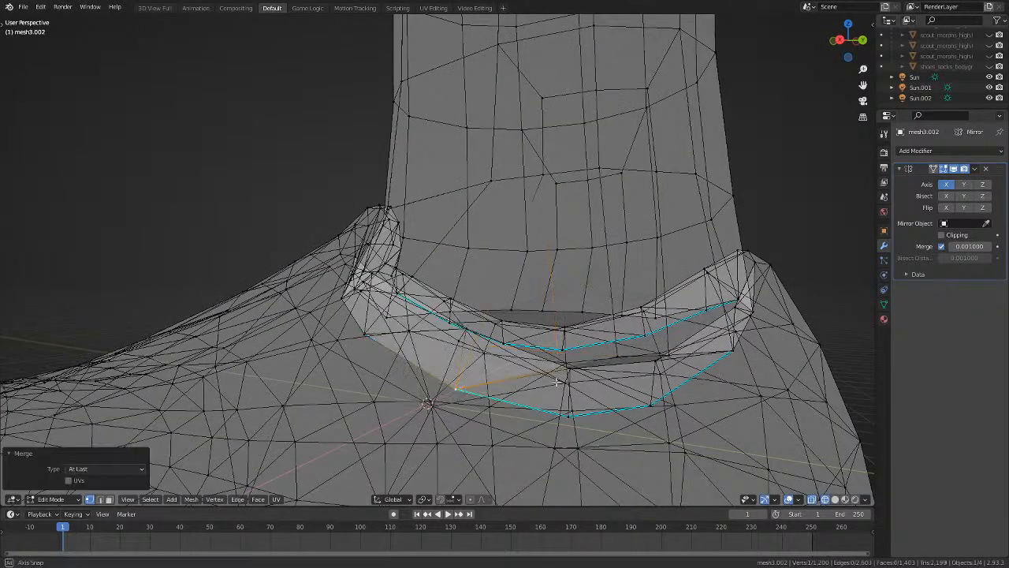
{"action": "middle_click_drag", "start_coordinate": [466, 386], "coordinate": [567, 324]}
{"action": "key", "text": "shift+z"}
{"action": "key", "text": "shift+z"}
{"action": "left_click", "coordinate": [518, 402], "text": "shift"}
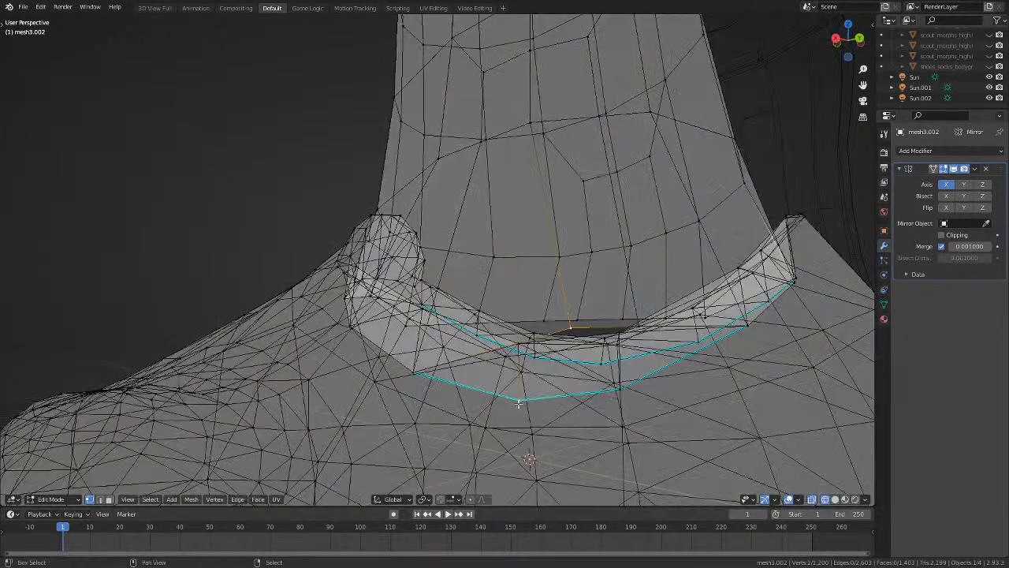
{"action": "key", "text": "m"}
{"action": "left_click", "coordinate": [519, 402]}
{"action": "key", "text": "shift+z"}
{"action": "key", "text": "shift+z"}
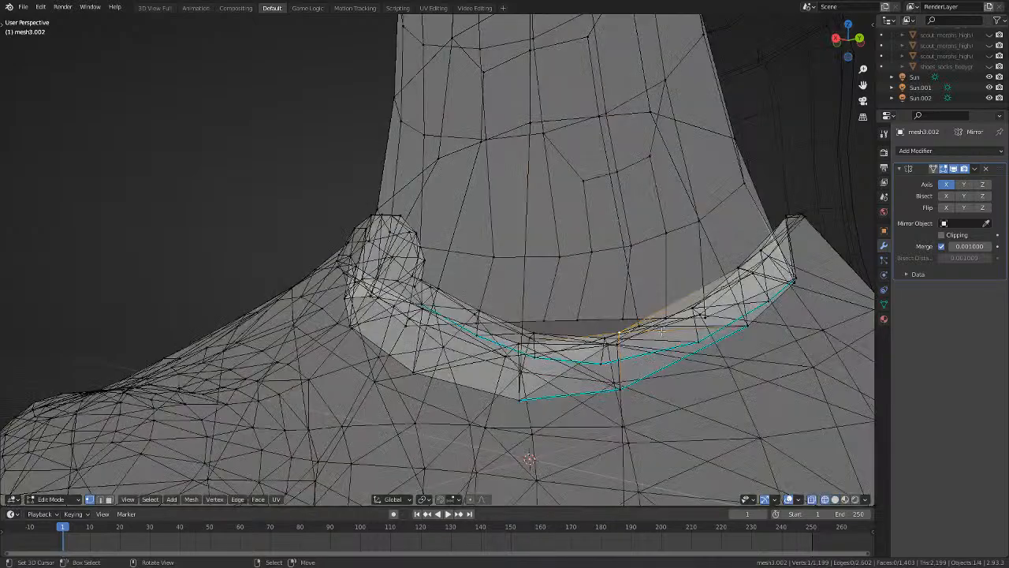
Merge one more outer-side sock vertex with the shoe rim using At Last, and check the joint in solid shading.
{"action": "middle_click_drag", "start_coordinate": [654, 325], "coordinate": [553, 313]}
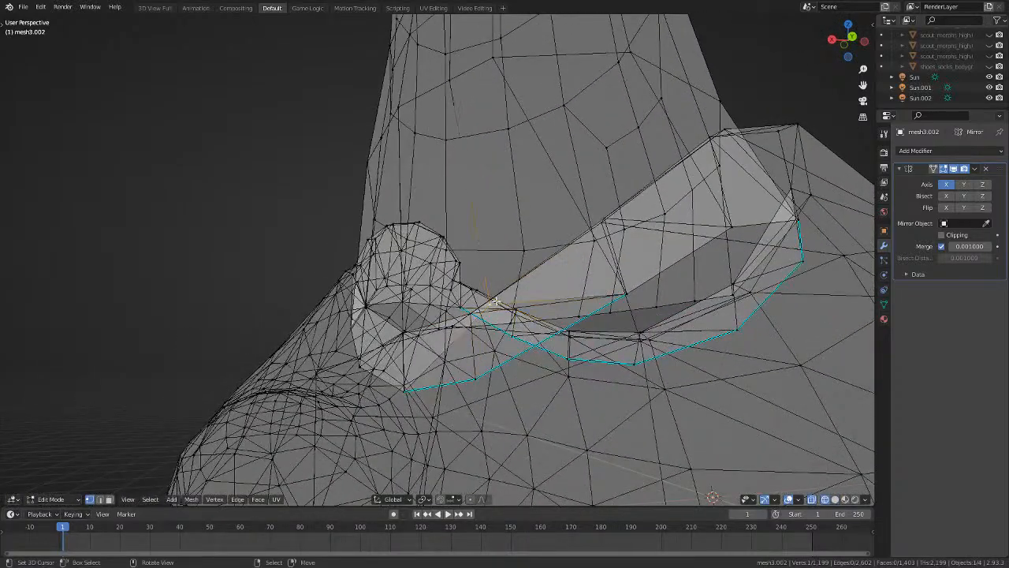
{"action": "key", "text": "m"}
{"action": "left_click", "coordinate": [480, 377]}
{"action": "mouse_move", "coordinate": [416, 396]}
{"action": "middle_mouse_down"}
{"action": "mouse_move", "coordinate": [480, 390]}
{"action": "mouse_move", "coordinate": [507, 410]}
{"action": "mouse_move", "coordinate": [429, 450]}
{"action": "middle_mouse_up"}
{"action": "key", "text": "shift+z"}
{"action": "scroll", "coordinate": [506, 413], "scroll_direction": "down", "scroll_amount": 3}
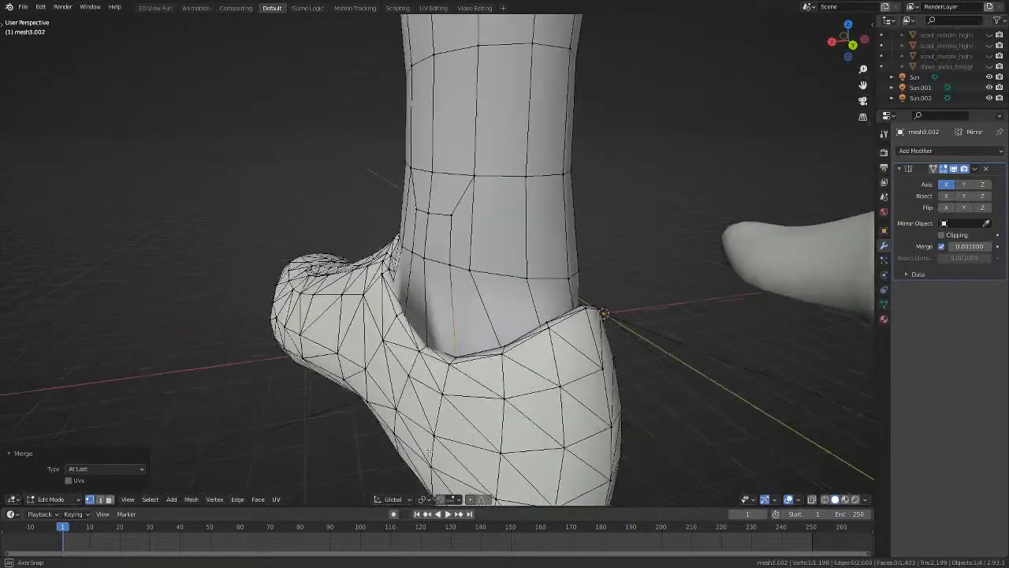
{"action": "key", "text": "Tab"}
{"action": "scroll", "coordinate": [403, 394], "scroll_direction": "down", "scroll_amount": 3}
{"action": "key", "text": "Tab"}
{"action": "middle_click_drag", "start_coordinate": [402, 395], "coordinate": [588, 369]}
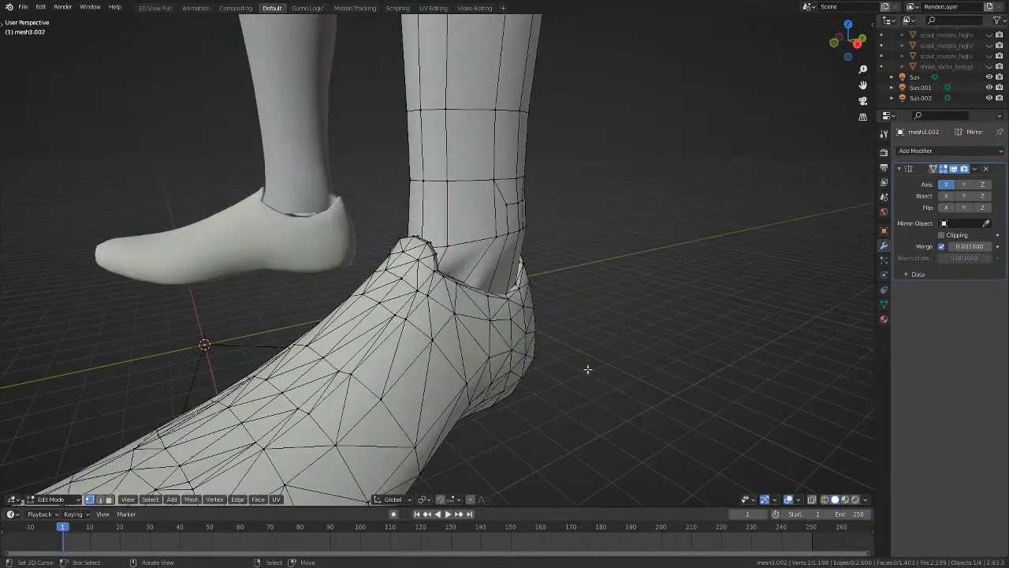
Select the whole mesh, recalculate its normals outside, and check the resulting shading around the ankle.
{"action": "key", "text": "a"}
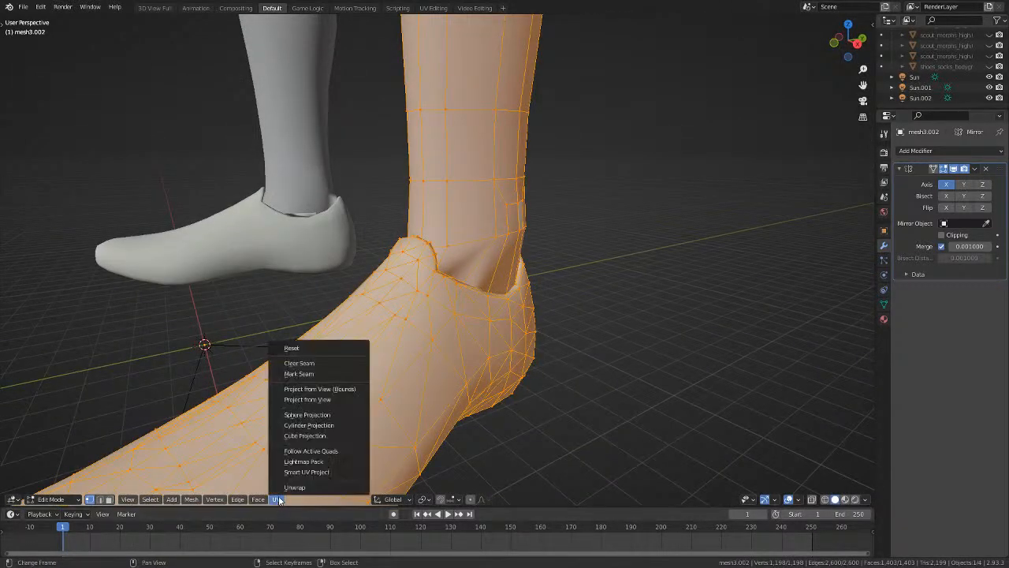
{"action": "mouse_move", "coordinate": [194, 502]}
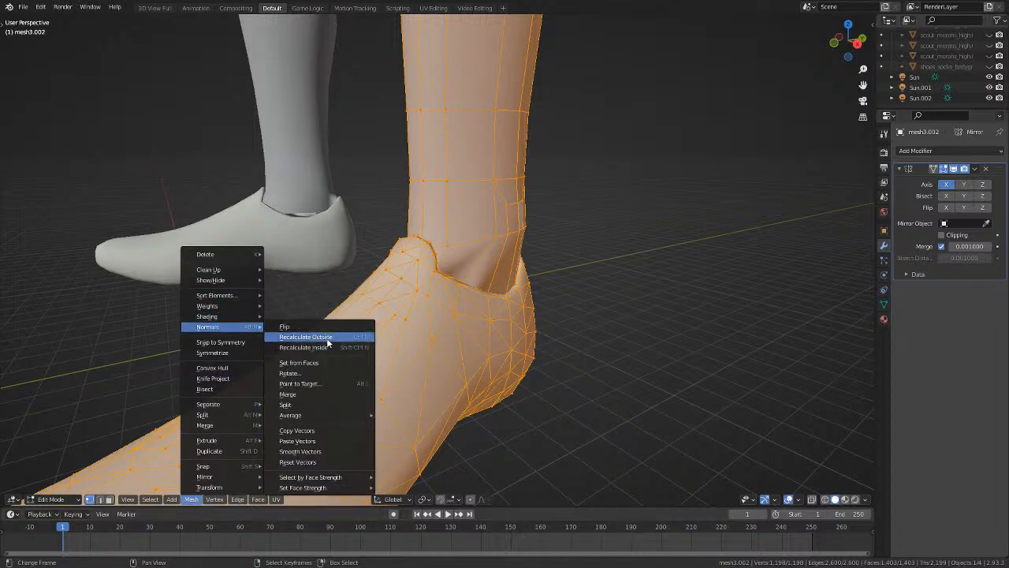
{"action": "left_click", "coordinate": [305, 336]}
{"action": "key", "text": "z"}
{"action": "mouse_move", "coordinate": [617, 342]}
{"action": "middle_mouse_down"}
{"action": "mouse_move", "coordinate": [581, 334]}
{"action": "mouse_move", "coordinate": [517, 384]}
{"action": "mouse_move", "coordinate": [378, 347]}
{"action": "middle_mouse_up"}
{"action": "key", "text": "z"}
{"action": "key", "text": "a"}
{"action": "key", "text": "Tab"}
{"action": "key", "text": "a"}
{"action": "key", "text": "Tab"}
Merge two sock edge vertices with the adjacent rim vertices on the shoe's inner side, using At Last.
{"action": "key", "text": "z"}
{"action": "scroll", "coordinate": [599, 307], "scroll_direction": "up", "scroll_amount": 2}
{"action": "mouse_move", "coordinate": [615, 301]}
{"action": "middle_mouse_down"}
{"action": "mouse_move", "coordinate": [482, 303]}
{"action": "mouse_move", "coordinate": [439, 290]}
{"action": "middle_mouse_up"}
{"action": "scroll", "coordinate": [482, 302], "scroll_direction": "up", "scroll_amount": 1}
{"action": "middle_click_drag", "start_coordinate": [295, 236], "coordinate": [410, 275]}
{"action": "left_click", "coordinate": [323, 227]}
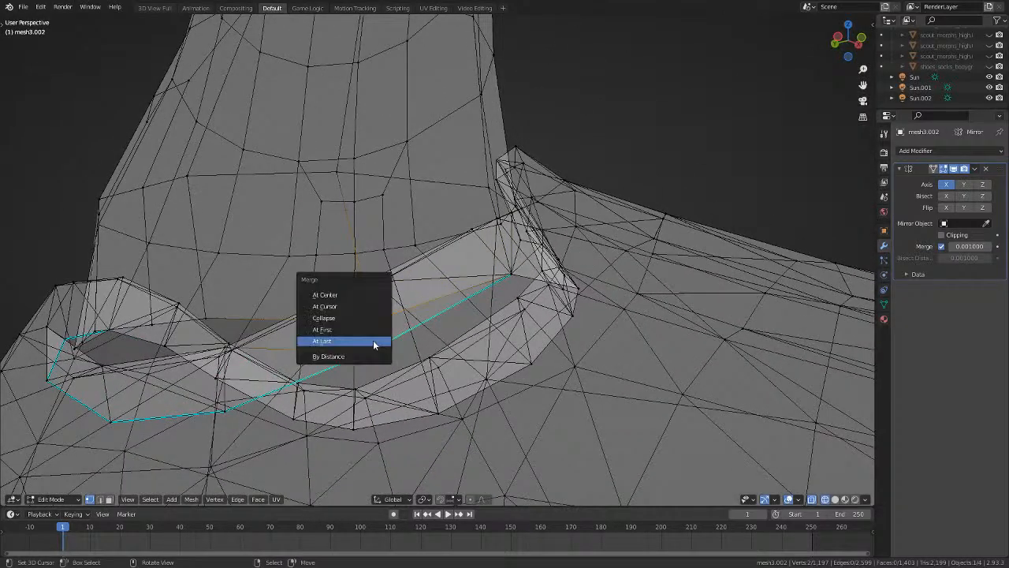
{"action": "left_click", "coordinate": [372, 340]}
{"action": "middle_click_drag", "start_coordinate": [373, 339], "coordinate": [427, 365]}
{"action": "middle_click_drag", "start_coordinate": [406, 370], "coordinate": [391, 362]}
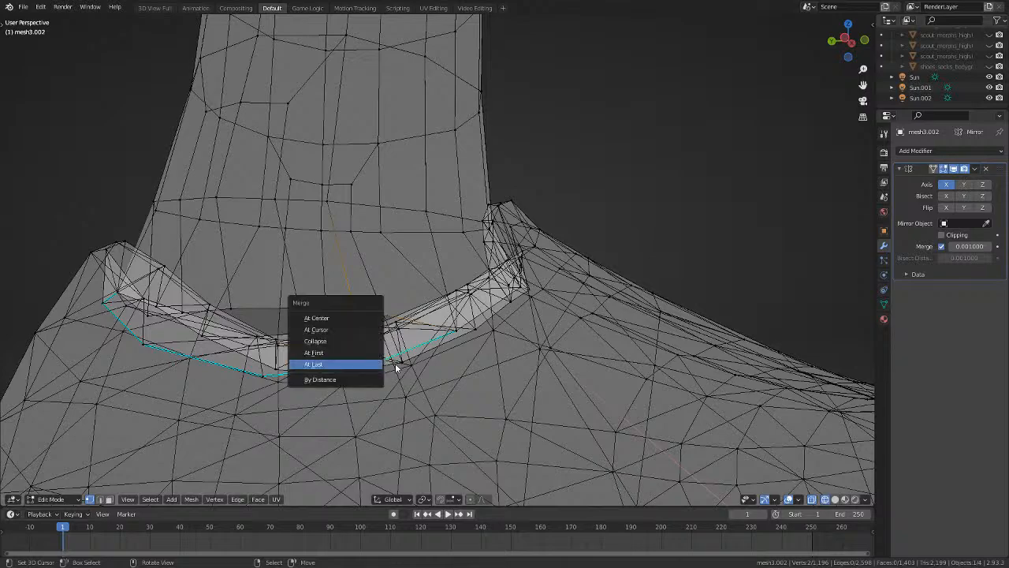
Merge the next two sock vertices along the shoe's inner side with their neighbouring rim vertices, using At Last.
{"action": "middle_click_drag", "start_coordinate": [393, 344], "coordinate": [344, 291]}
{"action": "key", "text": "m"}
{"action": "left_click", "coordinate": [392, 315]}
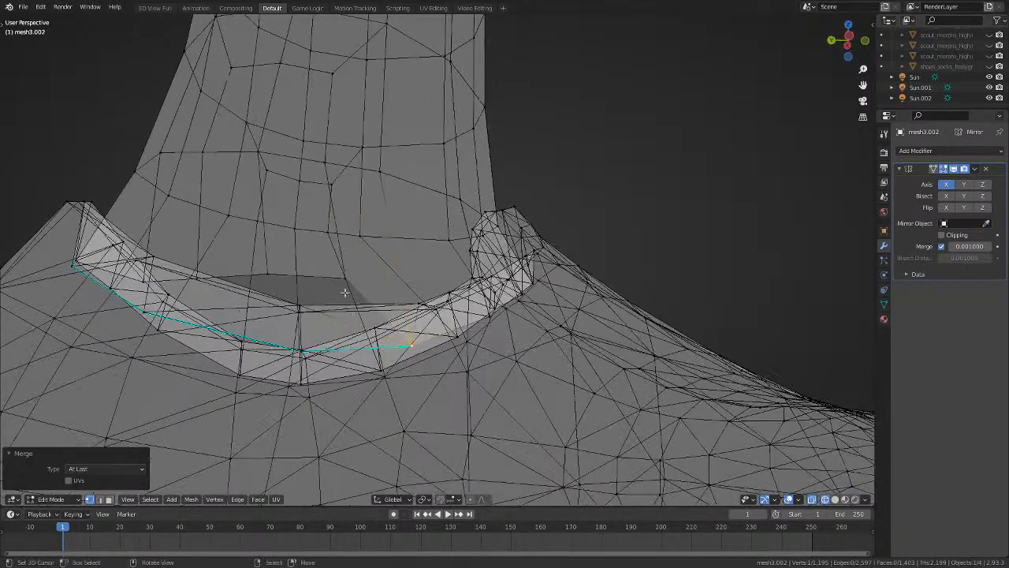
{"action": "right_click", "coordinate": [344, 282]}
{"action": "middle_click_drag", "start_coordinate": [302, 351], "coordinate": [272, 364]}
{"action": "right_click", "coordinate": [272, 364], "text": "shift"}
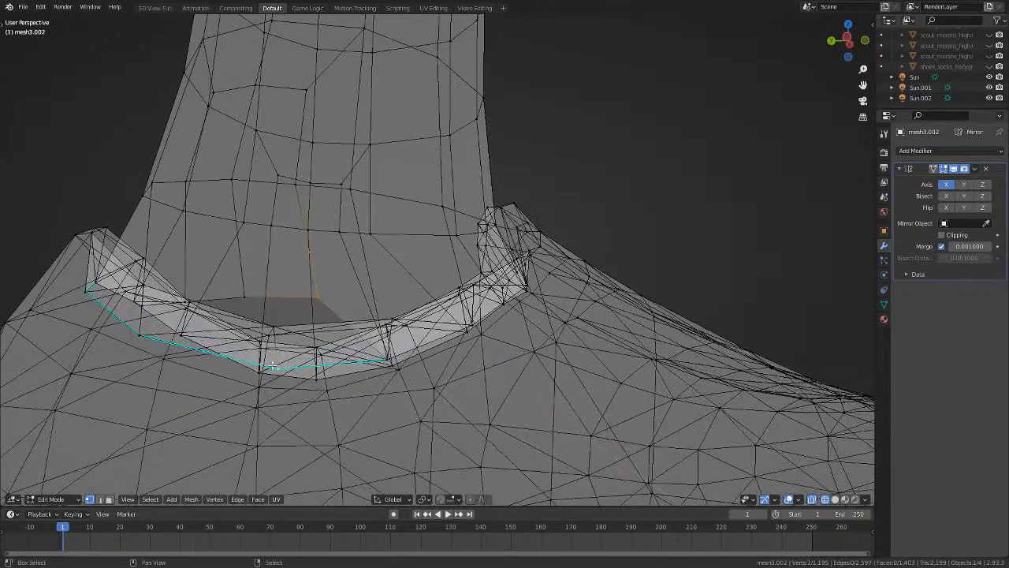
{"action": "key", "text": "m"}
{"action": "left_click", "coordinate": [277, 368]}
{"action": "middle_click_drag", "start_coordinate": [293, 315], "coordinate": [314, 319]}
{"action": "key", "text": "alt+z"}
{"action": "key", "text": "alt+z"}
Merge two adjacent sock vertices into one inner-side rim vertex and the remaining loose sock vertex into its rim neighbour, using At Last.
{"action": "right_click", "coordinate": [173, 309]}
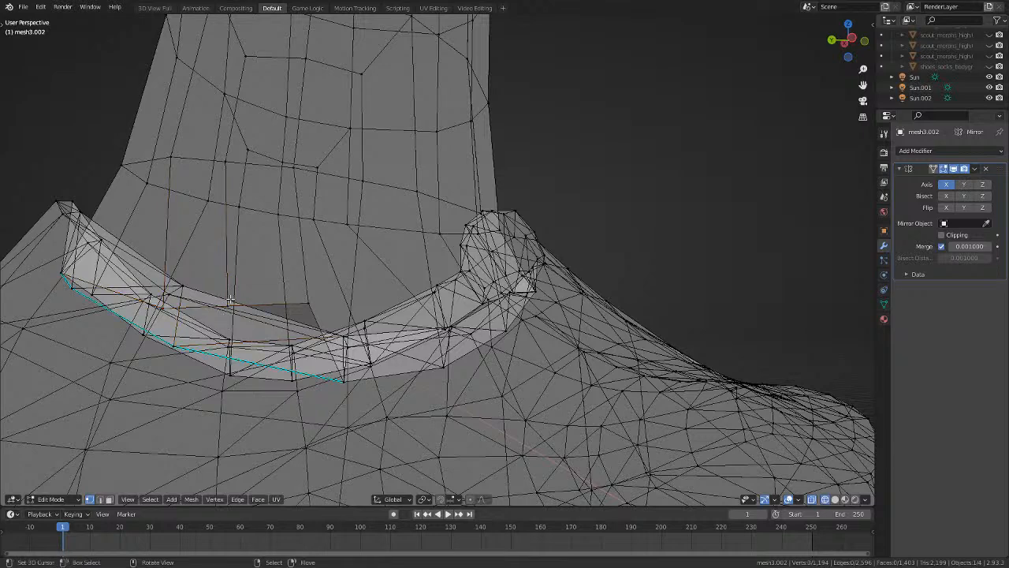
{"action": "key", "text": "alt+m"}
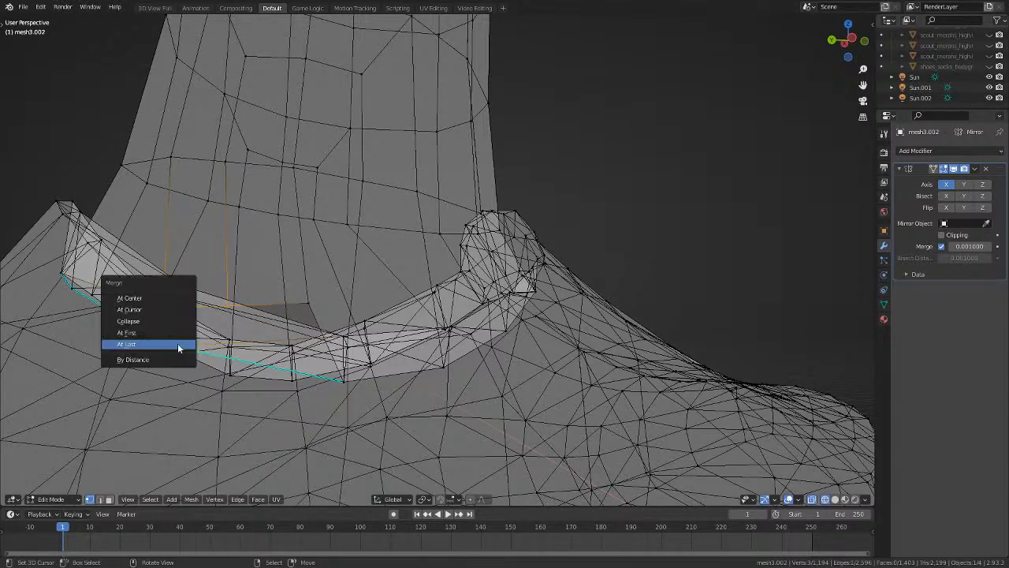
{"action": "left_click", "coordinate": [177, 343]}
{"action": "middle_click_drag", "start_coordinate": [177, 343], "coordinate": [291, 317]}
{"action": "key", "text": "alt+z"}
{"action": "key", "text": "alt+z"}
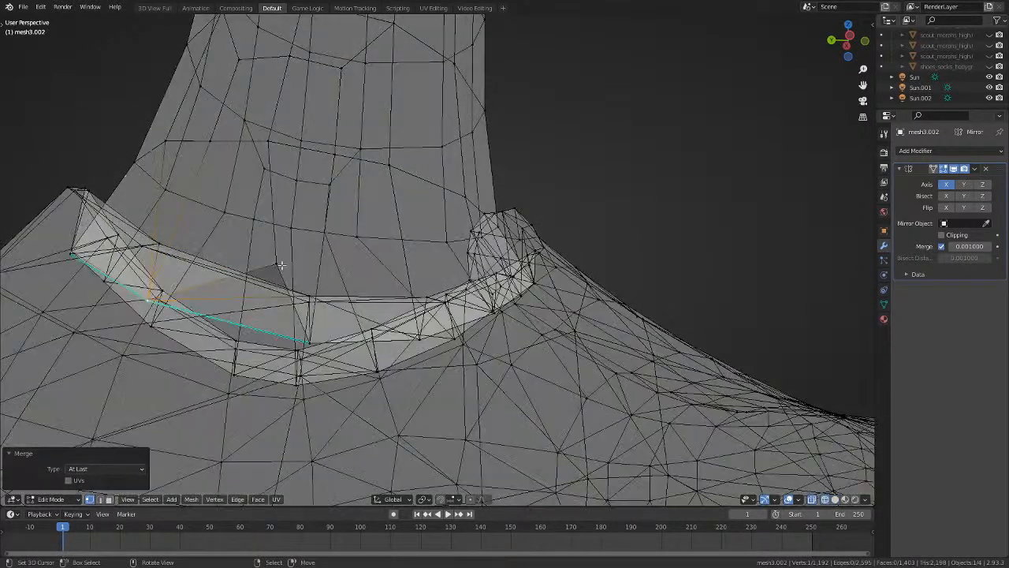
{"action": "key", "text": "alt+m"}
{"action": "left_click", "coordinate": [309, 342]}
Examine the sock-to-shoe joint in solid and see-through shading and check which geometry is linked.
{"action": "mouse_move", "coordinate": [309, 342]}
{"action": "middle_mouse_down"}
{"action": "mouse_move", "coordinate": [424, 359]}
{"action": "mouse_move", "coordinate": [482, 380]}
{"action": "mouse_move", "coordinate": [489, 394]}
{"action": "mouse_move", "coordinate": [443, 383]}
{"action": "mouse_move", "coordinate": [434, 370]}
{"action": "mouse_move", "coordinate": [531, 381]}
{"action": "mouse_move", "coordinate": [533, 398]}
{"action": "mouse_move", "coordinate": [521, 399]}
{"action": "mouse_move", "coordinate": [532, 386]}
{"action": "mouse_move", "coordinate": [492, 379]}
{"action": "mouse_move", "coordinate": [484, 412]}
{"action": "mouse_move", "coordinate": [507, 439]}
{"action": "mouse_move", "coordinate": [511, 397]}
{"action": "mouse_move", "coordinate": [458, 368]}
{"action": "mouse_move", "coordinate": [471, 359]}
{"action": "middle_mouse_up"}
{"action": "key", "text": "alt+z"}
{"action": "key", "text": "alt+z"}
{"action": "key", "text": "shift+z"}
{"action": "scroll", "coordinate": [434, 370], "scroll_direction": "down", "scroll_amount": 3}
{"action": "key", "text": "shift+z"}
{"action": "key", "text": "shift+z"}
{"action": "key", "text": "shift+z"}
{"action": "key", "text": "shift+z"}
{"action": "scroll", "coordinate": [471, 358], "scroll_direction": "up", "scroll_amount": 3}
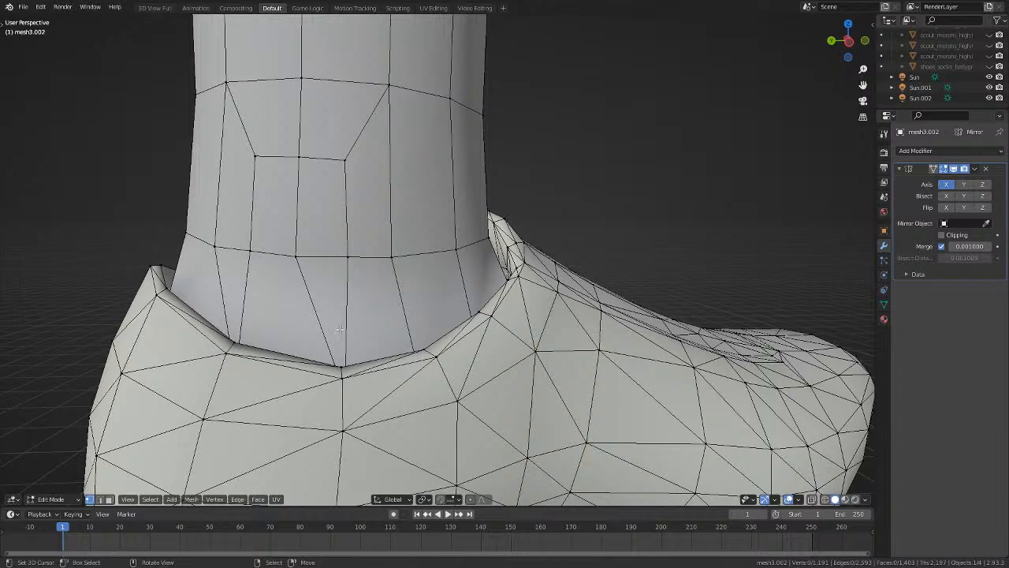
{"action": "middle_click_drag", "start_coordinate": [464, 313], "coordinate": [440, 299]}
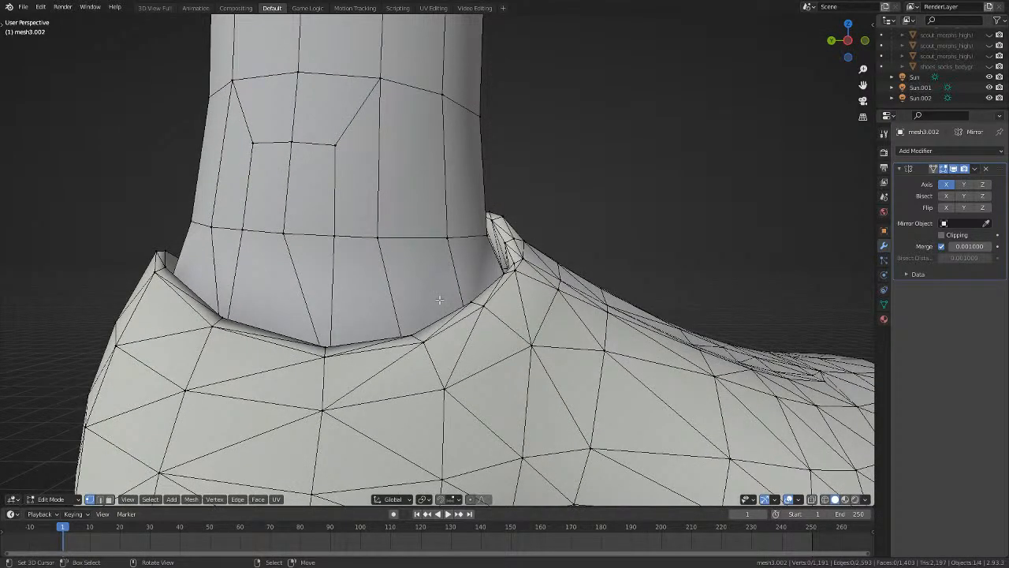
{"action": "middle_click_drag", "start_coordinate": [418, 354], "coordinate": [473, 481]}
{"action": "key", "text": "alt+z"}
{"action": "mouse_move", "coordinate": [441, 425]}
{"action": "middle_mouse_down"}
{"action": "mouse_move", "coordinate": [454, 313]}
{"action": "mouse_move", "coordinate": [498, 362]}
{"action": "middle_mouse_up"}
{"action": "key", "text": "alt+z"}
{"action": "scroll", "coordinate": [465, 320], "scroll_direction": "down", "scroll_amount": 5}
{"action": "key", "text": "l"}
{"action": "key", "text": "shift+z"}
{"action": "scroll", "coordinate": [498, 363], "scroll_direction": "up", "scroll_amount": 2}
{"action": "key", "text": "alt+a"}
{"action": "key", "text": "shift+z"}
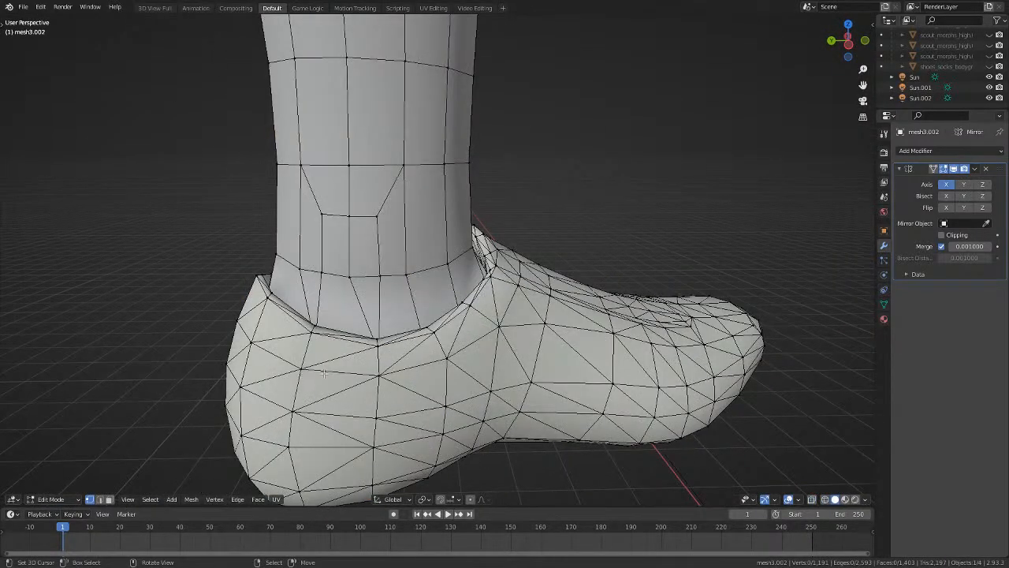
Select the complete loop of edges where the sock meets the shoe opening's rim, in edge select mode.
{"action": "scroll", "coordinate": [182, 472], "scroll_direction": "down", "scroll_amount": 2}
{"action": "scroll", "coordinate": [289, 386], "scroll_direction": "up", "scroll_amount": 2}
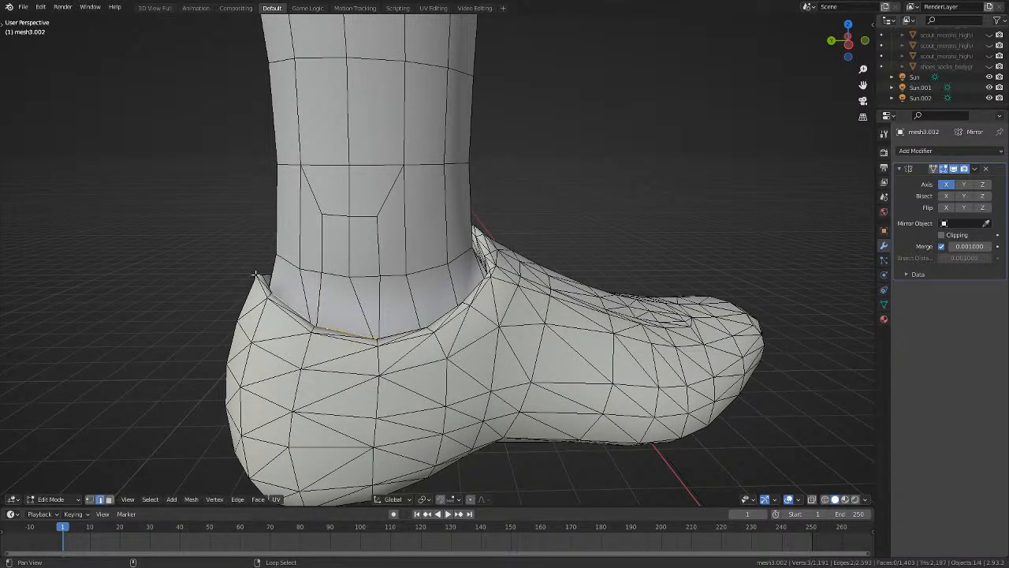
{"action": "middle_click_drag", "start_coordinate": [262, 280], "coordinate": [610, 373]}
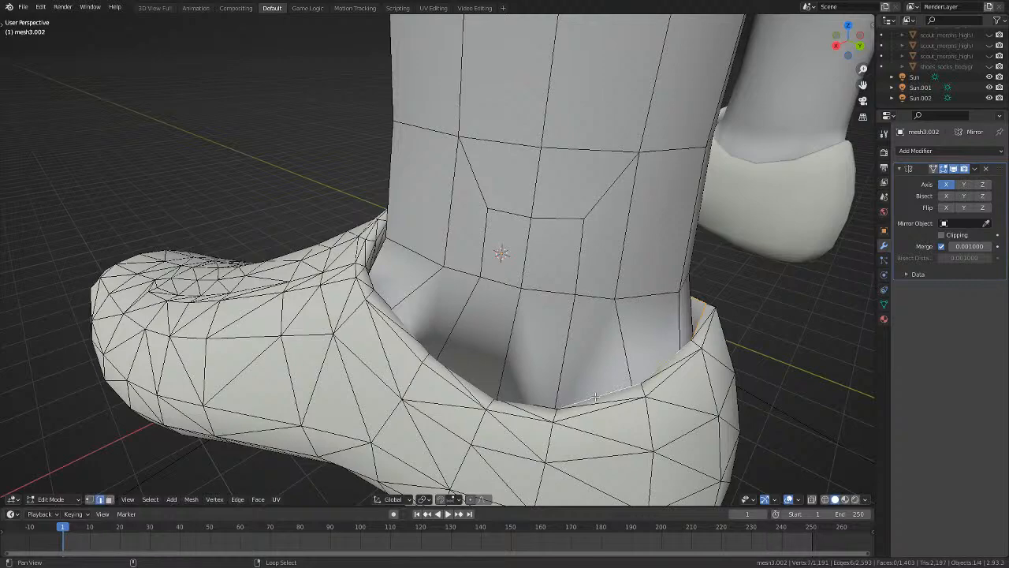
{"action": "key", "text": "alt+z"}
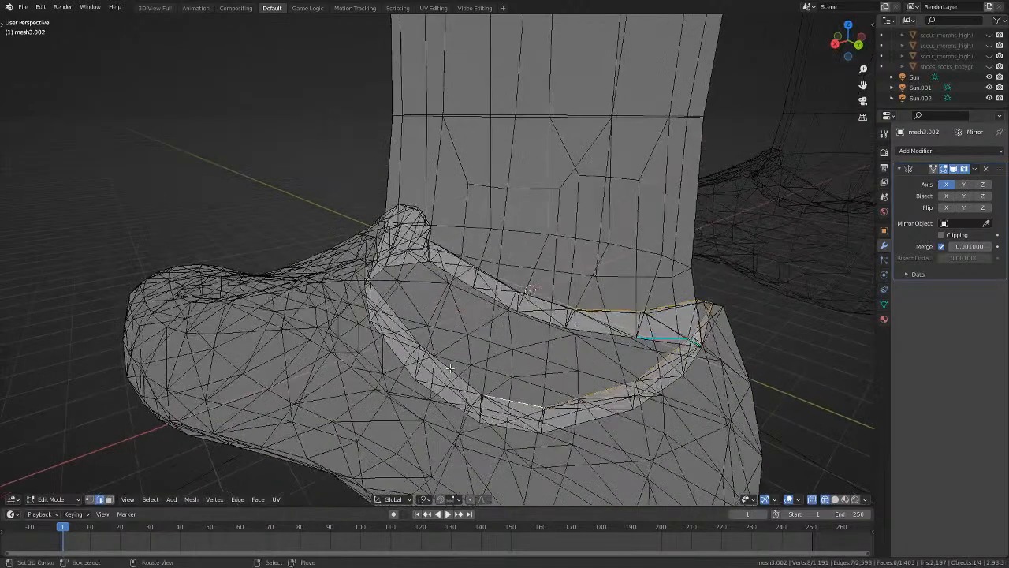
{"action": "key", "text": "alt+z"}
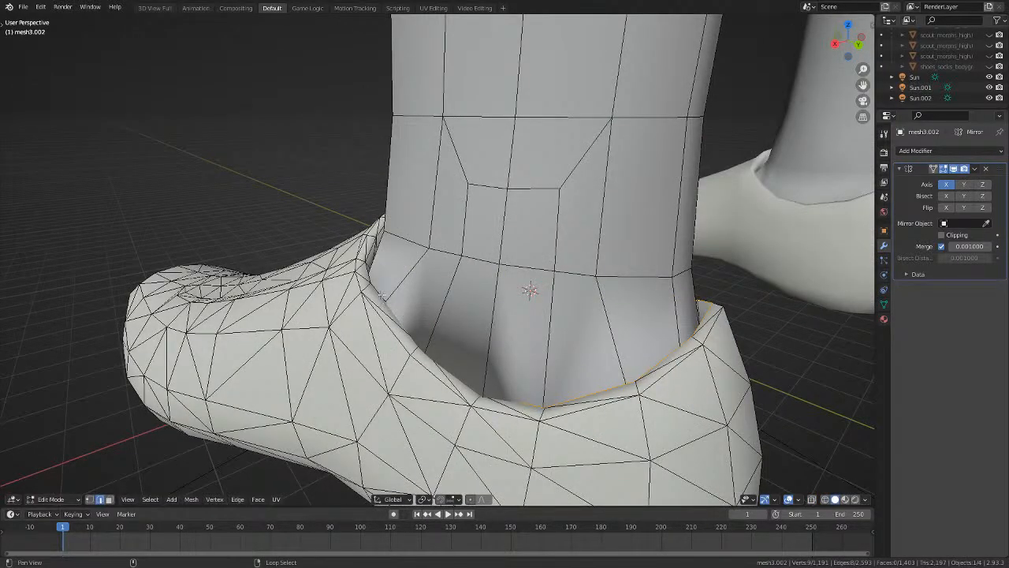
{"action": "key", "text": "alt+z"}
{"action": "middle_click_drag", "start_coordinate": [414, 299], "coordinate": [428, 298]}
{"action": "key", "text": "alt+z"}
{"action": "scroll", "coordinate": [372, 287], "scroll_direction": "up", "scroll_amount": 2}
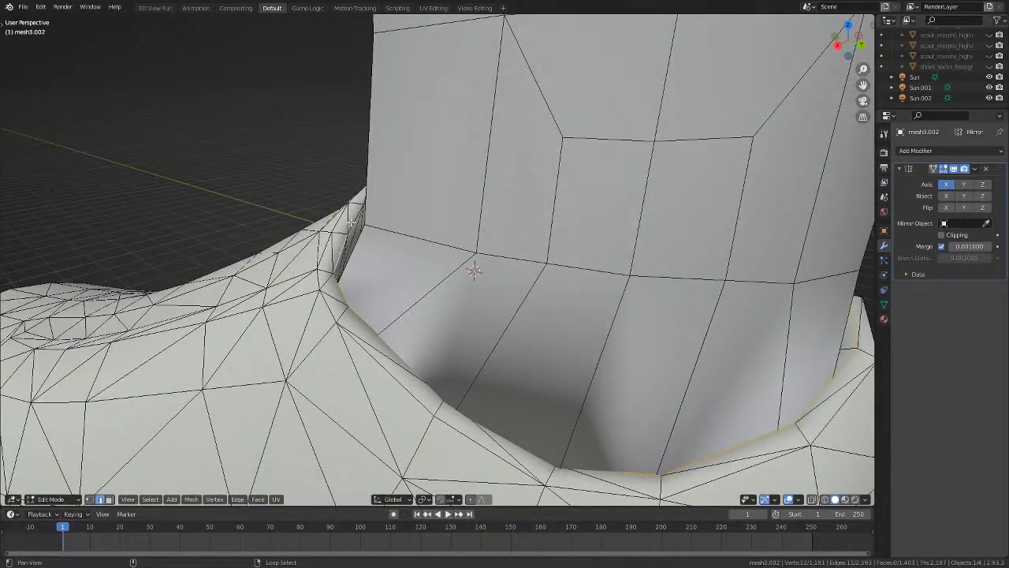
{"action": "middle_click_drag", "start_coordinate": [207, 242], "coordinate": [501, 230]}
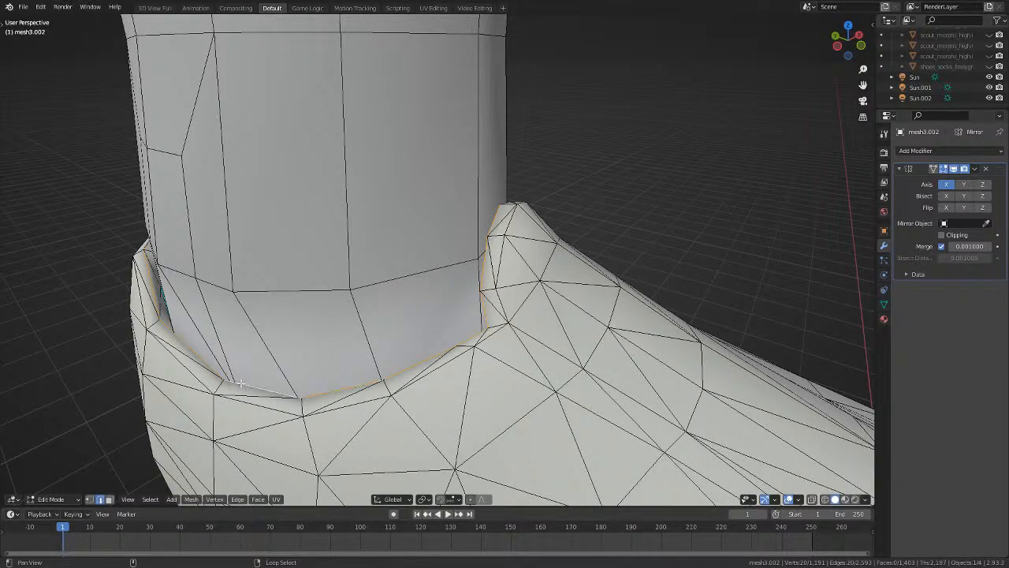
{"action": "scroll", "coordinate": [240, 384], "scroll_direction": "down", "scroll_amount": 5}
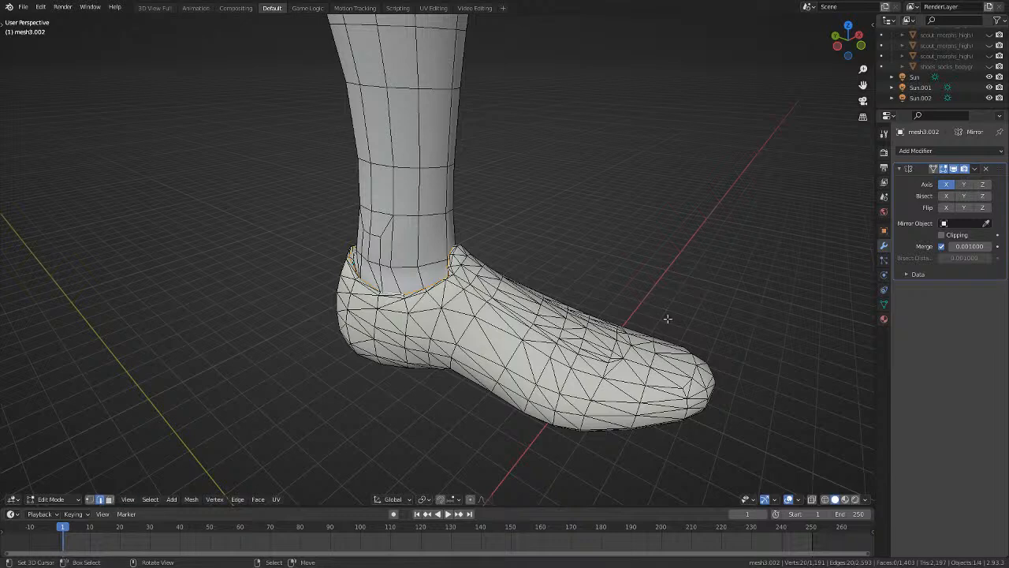
Circle-select the shoe's inner side and upper surface up to the front of its opening.
{"action": "mouse_move", "coordinate": [681, 369]}
{"action": "left_mouse_down"}
{"action": "mouse_move", "coordinate": [516, 425]}
{"action": "mouse_move", "coordinate": [532, 301]}
{"action": "mouse_move", "coordinate": [478, 383]}
{"action": "mouse_move", "coordinate": [397, 402]}
{"action": "mouse_move", "coordinate": [340, 386]}
{"action": "mouse_move", "coordinate": [405, 383]}
{"action": "left_mouse_up"}
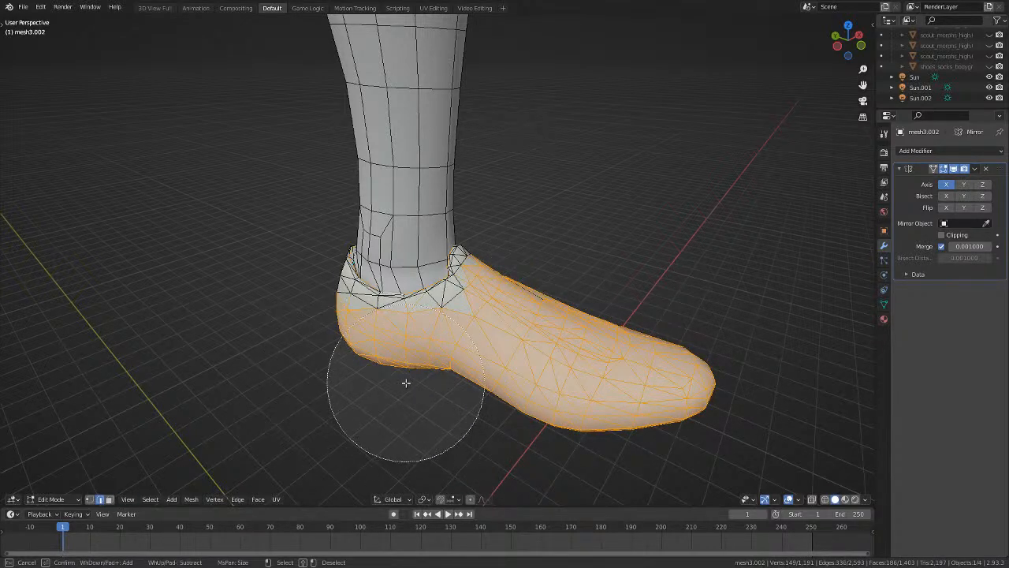
{"action": "right_click", "coordinate": [449, 365]}
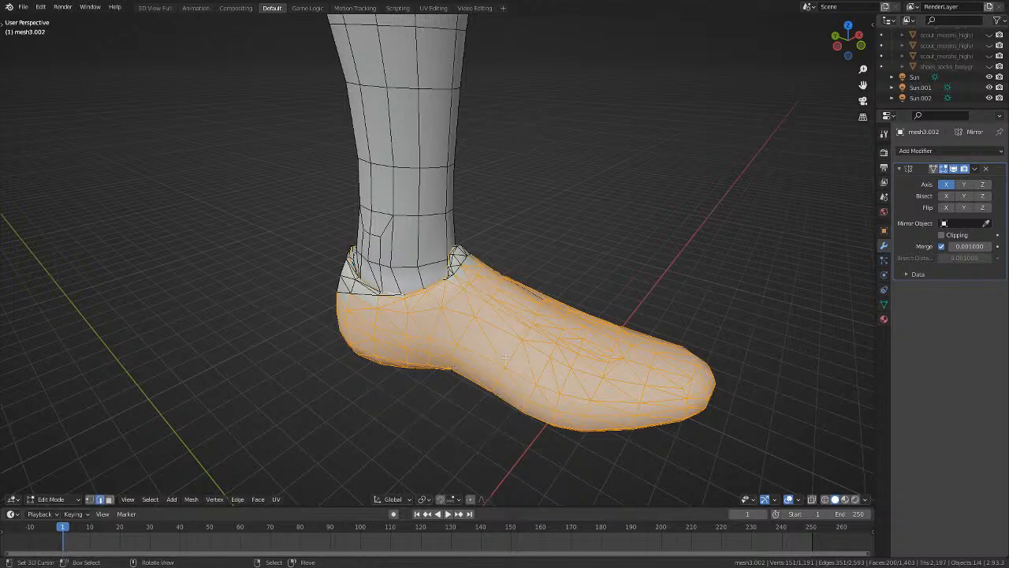
{"action": "scroll", "coordinate": [548, 321], "scroll_direction": "up", "scroll_amount": 6}
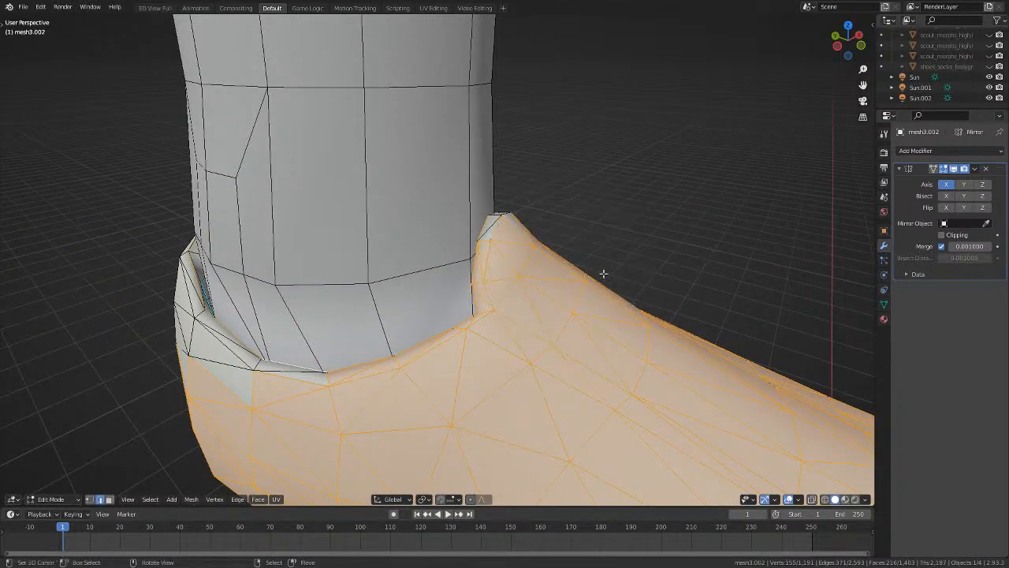
{"action": "middle_click_drag", "start_coordinate": [561, 274], "coordinate": [546, 298]}
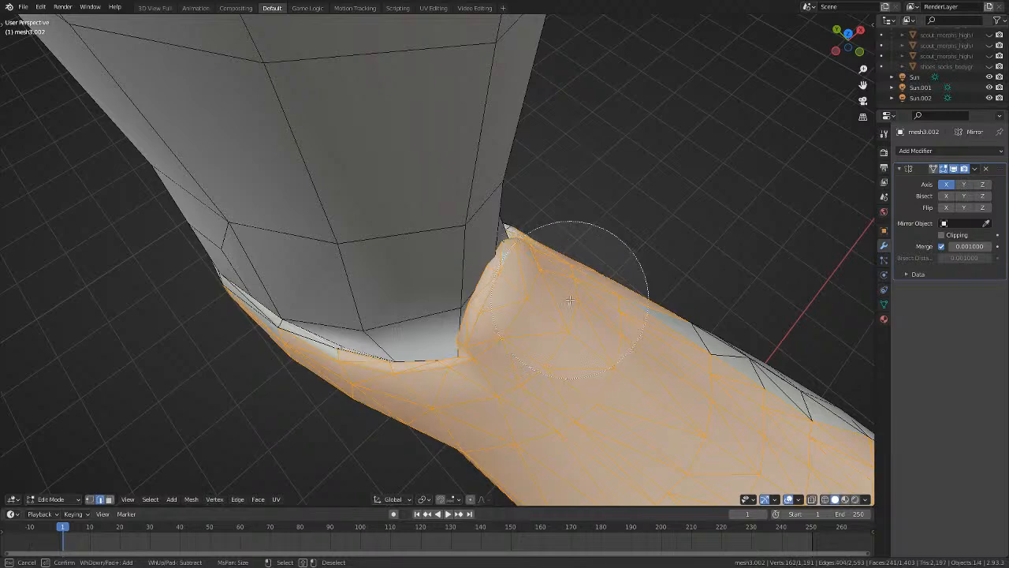
{"action": "mouse_move", "coordinate": [569, 301]}
{"action": "left_mouse_down"}
{"action": "mouse_move", "coordinate": [777, 360]}
{"action": "mouse_move", "coordinate": [675, 288]}
{"action": "left_mouse_up"}
{"action": "right_click", "coordinate": [675, 288]}
Extend the circle selection over the shoe's outer side from the instep to the heel.
{"action": "mouse_move", "coordinate": [675, 289]}
{"action": "middle_mouse_down"}
{"action": "mouse_move", "coordinate": [619, 342]}
{"action": "mouse_move", "coordinate": [480, 318]}
{"action": "mouse_move", "coordinate": [312, 331]}
{"action": "middle_mouse_up"}
{"action": "key", "text": "c"}
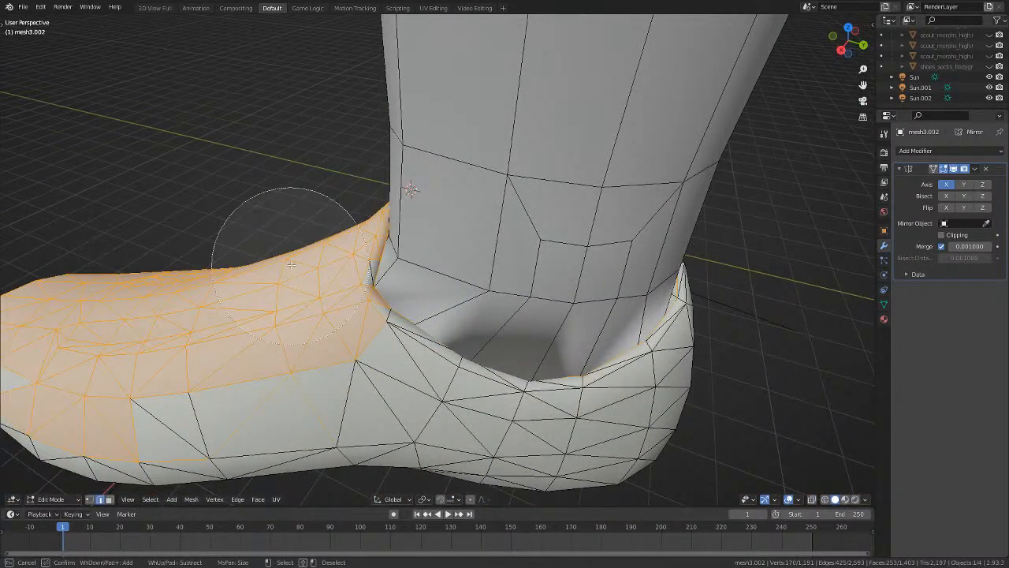
{"action": "left_click_drag", "start_coordinate": [291, 265], "coordinate": [312, 345]}
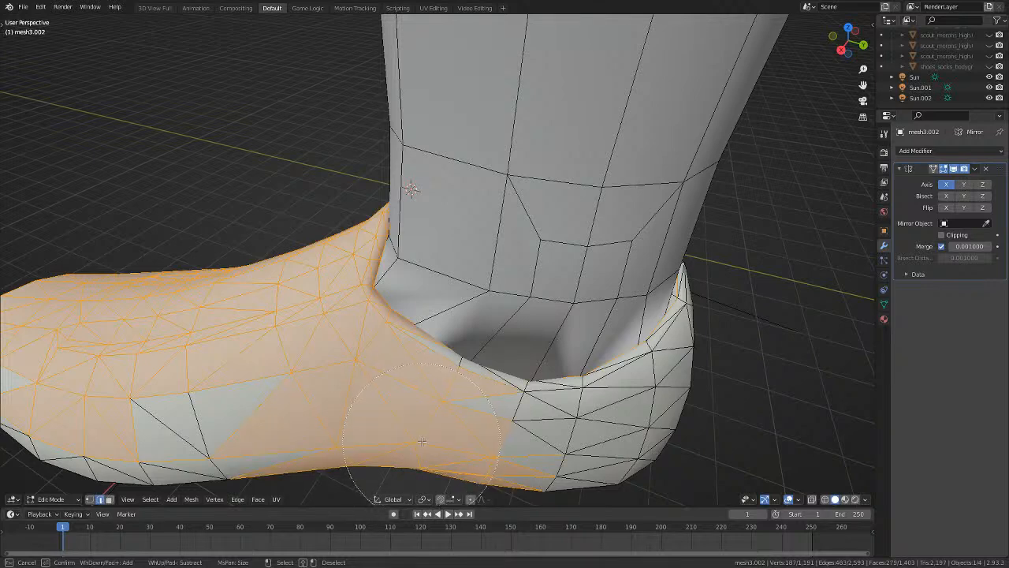
{"action": "left_click_drag", "start_coordinate": [421, 442], "coordinate": [437, 437]}
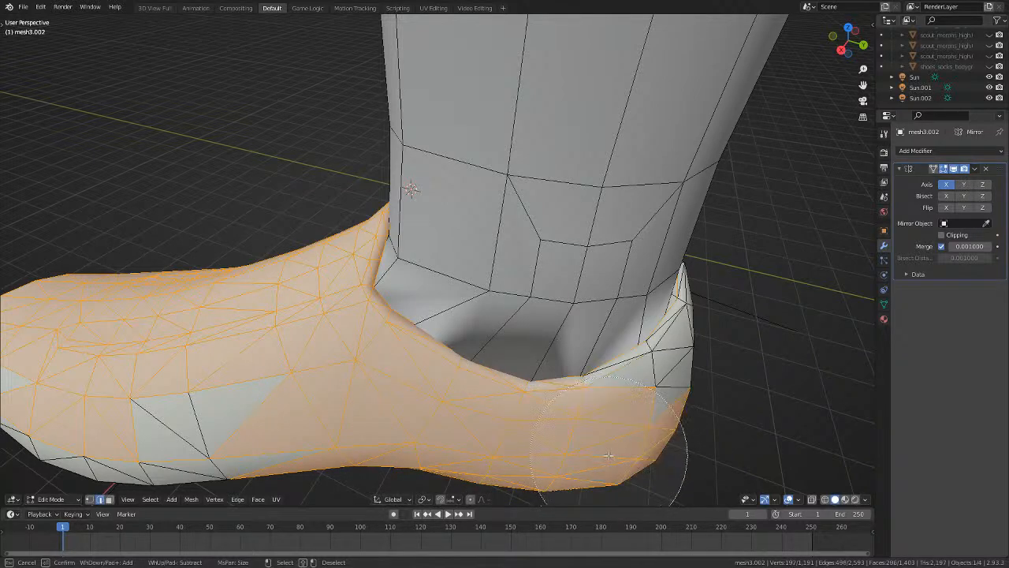
{"action": "mouse_move", "coordinate": [607, 455]}
{"action": "left_mouse_down"}
{"action": "mouse_move", "coordinate": [758, 371]}
{"action": "mouse_move", "coordinate": [755, 330]}
{"action": "left_mouse_up"}
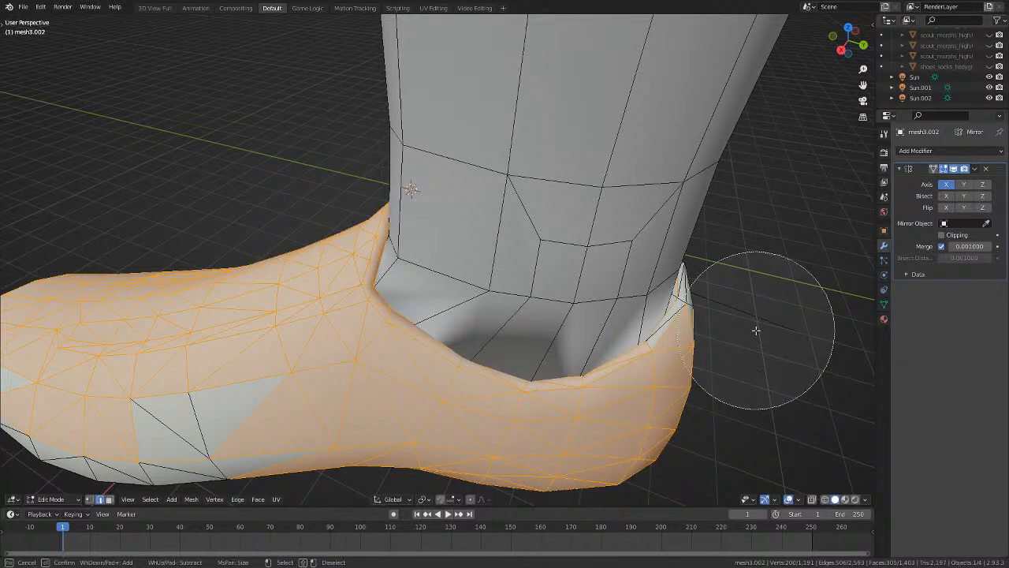
{"action": "right_click", "coordinate": [761, 331]}
Add the back and inner side of the shoe's heel to the circle selection, up to the opening's rim.
{"action": "mouse_move", "coordinate": [766, 334]}
{"action": "middle_mouse_down"}
{"action": "mouse_move", "coordinate": [750, 356]}
{"action": "mouse_move", "coordinate": [550, 428]}
{"action": "mouse_move", "coordinate": [559, 314]}
{"action": "mouse_move", "coordinate": [527, 367]}
{"action": "middle_mouse_up"}
{"action": "key", "text": "c"}
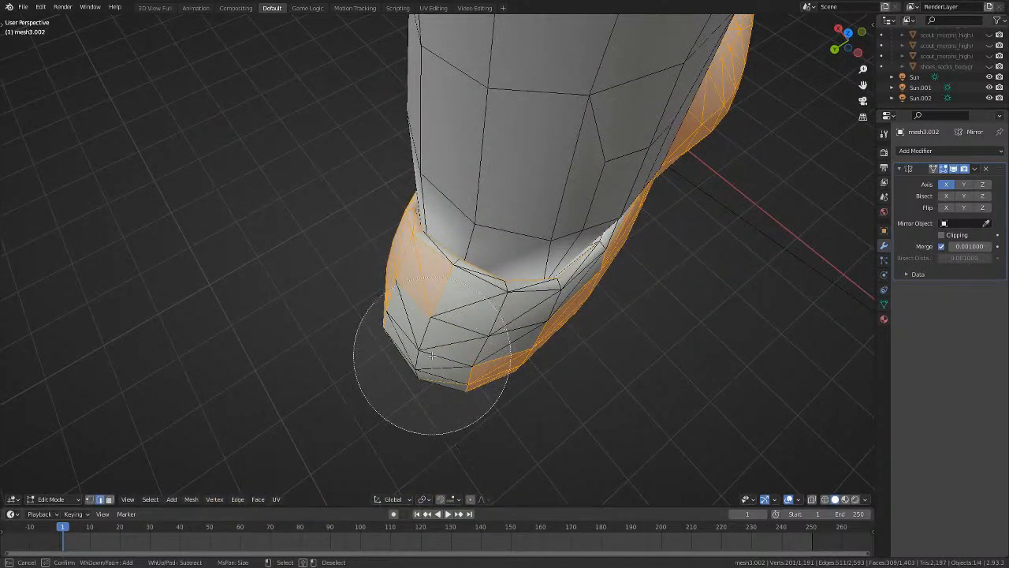
{"action": "mouse_move", "coordinate": [420, 331]}
{"action": "left_mouse_down"}
{"action": "mouse_move", "coordinate": [568, 385]}
{"action": "mouse_move", "coordinate": [504, 362]}
{"action": "left_mouse_up"}
{"action": "right_click", "coordinate": [559, 385]}
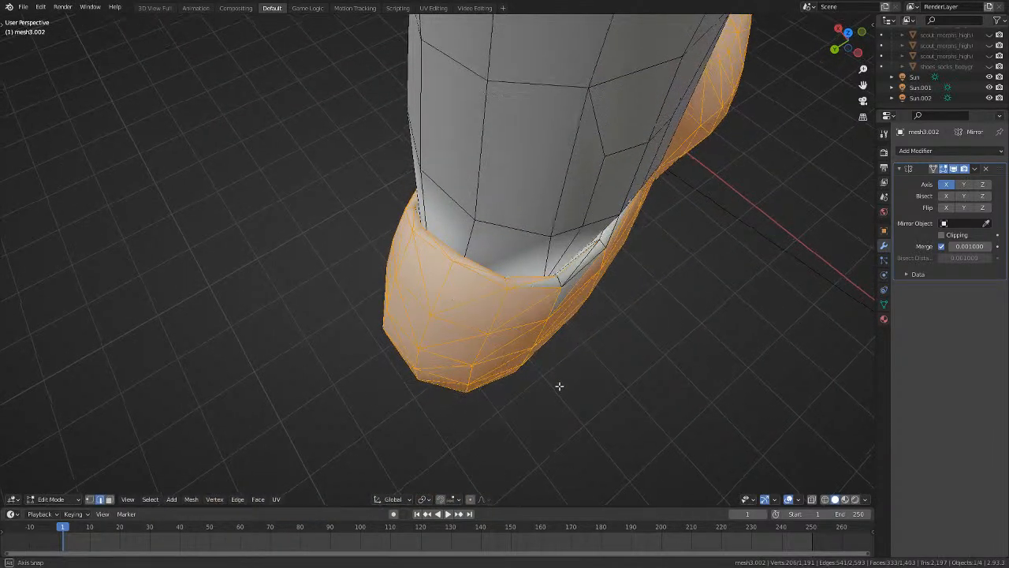
{"action": "middle_click_drag", "start_coordinate": [559, 385], "coordinate": [466, 375]}
{"action": "key", "text": "c"}
{"action": "left_click_drag", "start_coordinate": [406, 366], "coordinate": [530, 407]}
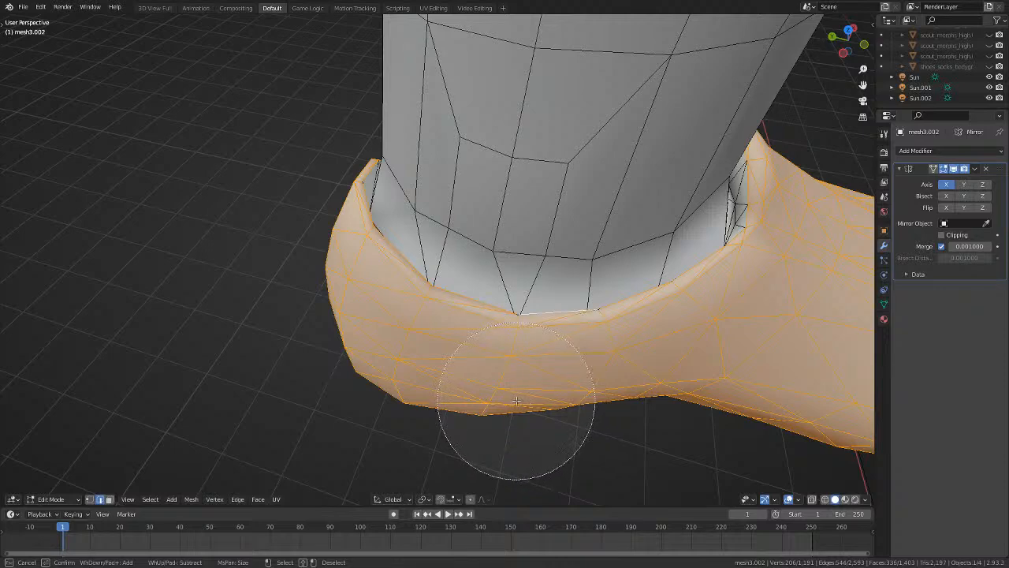
{"action": "right_click", "coordinate": [516, 402]}
Add the shoe's sole and remaining lower side faces to the circle selection.
{"action": "mouse_move", "coordinate": [516, 401]}
{"action": "middle_mouse_down"}
{"action": "mouse_move", "coordinate": [489, 403]}
{"action": "mouse_move", "coordinate": [547, 331]}
{"action": "mouse_move", "coordinate": [516, 338]}
{"action": "mouse_move", "coordinate": [525, 365]}
{"action": "middle_mouse_up"}
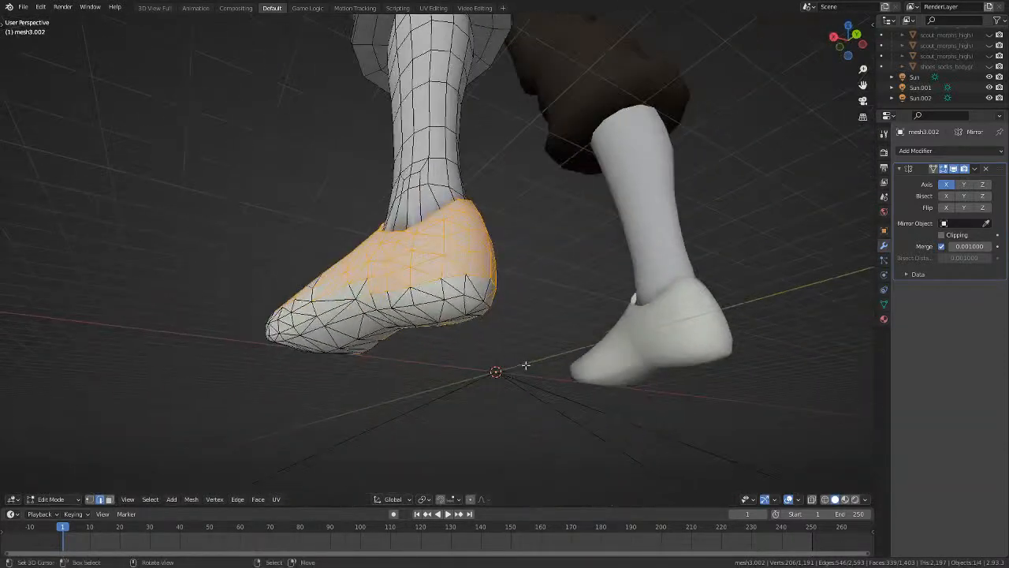
{"action": "key", "text": "c"}
{"action": "mouse_move", "coordinate": [489, 358]}
{"action": "left_mouse_down"}
{"action": "mouse_move", "coordinate": [436, 350]}
{"action": "mouse_move", "coordinate": [339, 368]}
{"action": "left_mouse_up"}
{"action": "right_click", "coordinate": [328, 369]}
{"action": "middle_click_drag", "start_coordinate": [326, 368], "coordinate": [295, 302]}
{"action": "key", "text": "c"}
{"action": "left_click_drag", "start_coordinate": [280, 298], "coordinate": [173, 307]}
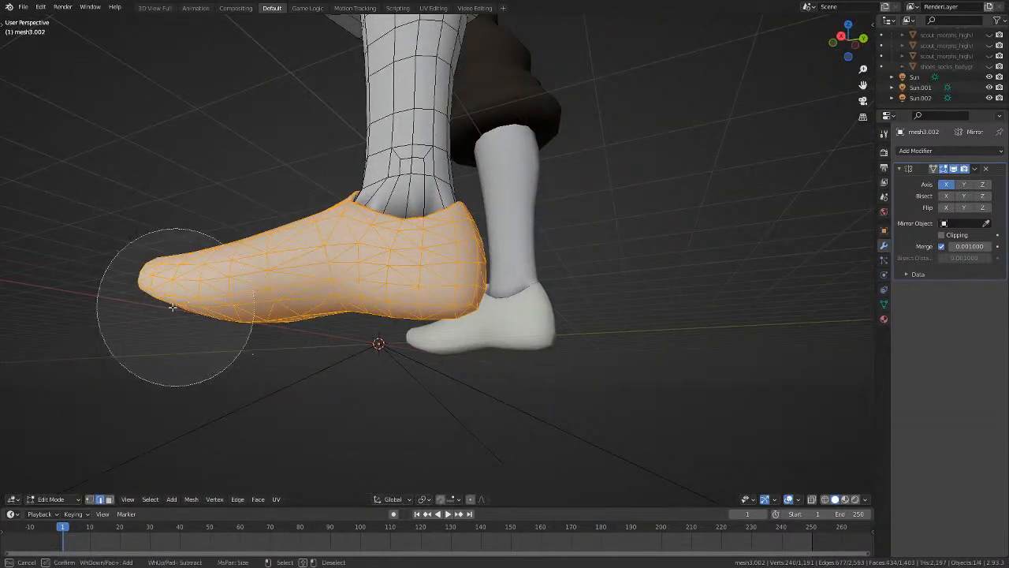
{"action": "right_click", "coordinate": [173, 307]}
Complete the circle selection of the shoe by adding the toe cap and the last missed edges near the toe.
{"action": "mouse_move", "coordinate": [173, 306]}
{"action": "middle_mouse_down"}
{"action": "mouse_move", "coordinate": [266, 327]}
{"action": "mouse_move", "coordinate": [590, 314]}
{"action": "middle_mouse_up"}
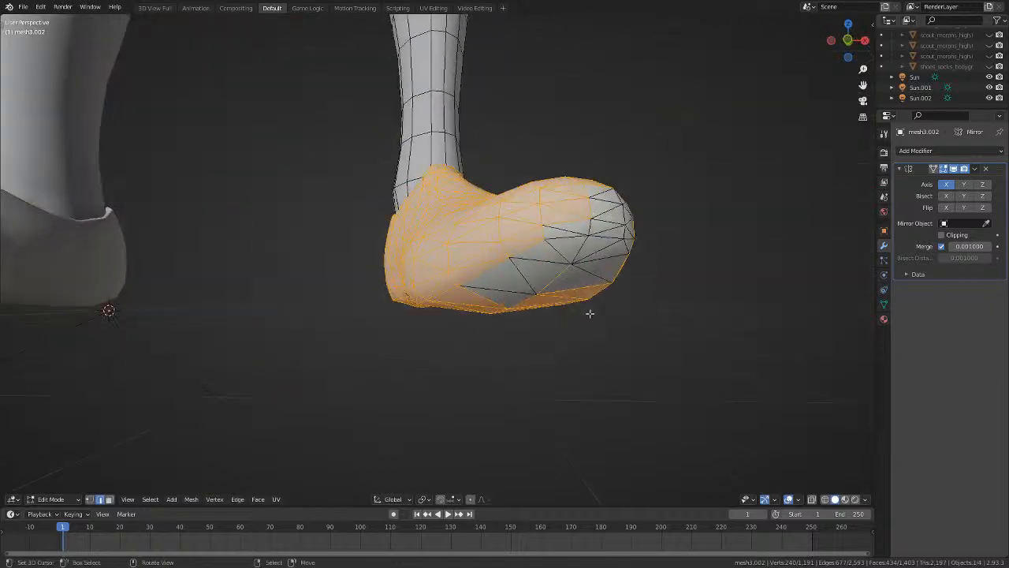
{"action": "key", "text": "c"}
{"action": "mouse_move", "coordinate": [590, 314]}
{"action": "left_mouse_down"}
{"action": "mouse_move", "coordinate": [529, 313]}
{"action": "mouse_move", "coordinate": [620, 219]}
{"action": "left_mouse_up"}
{"action": "right_click", "coordinate": [620, 219]}
{"action": "mouse_move", "coordinate": [620, 218]}
{"action": "middle_mouse_down"}
{"action": "mouse_move", "coordinate": [540, 284]}
{"action": "mouse_move", "coordinate": [655, 310]}
{"action": "mouse_move", "coordinate": [513, 270]}
{"action": "mouse_move", "coordinate": [552, 331]}
{"action": "mouse_move", "coordinate": [442, 380]}
{"action": "middle_mouse_up"}
{"action": "key", "text": "c"}
{"action": "right_click", "coordinate": [539, 284]}
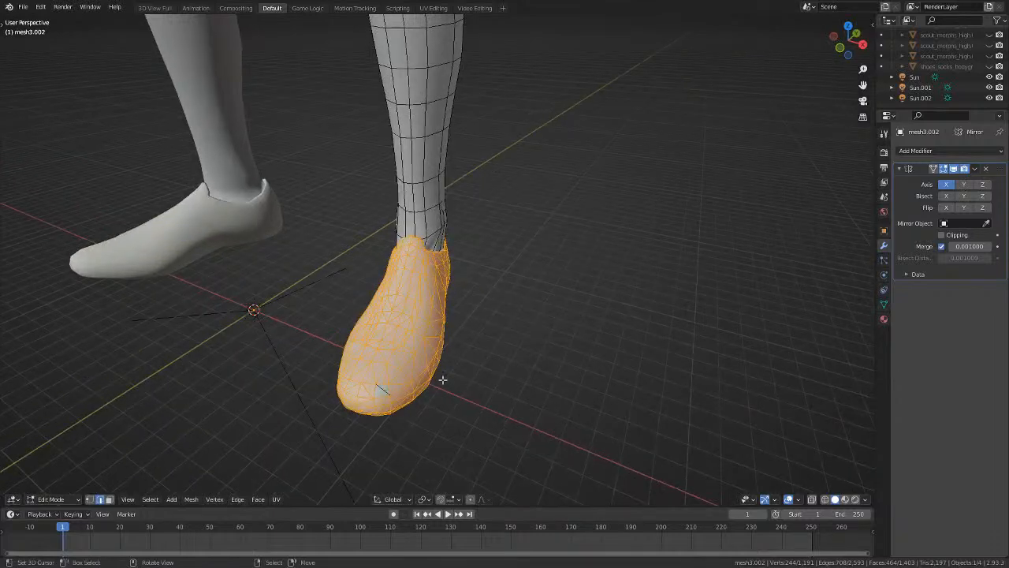
{"action": "key", "text": "c"}
{"action": "left_click", "coordinate": [403, 409]}
{"action": "right_click", "coordinate": [404, 409]}
Move the selected shoe down about 1.32 along the global Z axis.
{"action": "mouse_move", "coordinate": [403, 409]}
{"action": "middle_mouse_down"}
{"action": "mouse_move", "coordinate": [412, 219]}
{"action": "mouse_move", "coordinate": [638, 196]}
{"action": "mouse_move", "coordinate": [770, 378]}
{"action": "mouse_move", "coordinate": [788, 366]}
{"action": "middle_mouse_up"}
{"action": "scroll", "coordinate": [494, 293], "scroll_direction": "up", "scroll_amount": 3}
{"action": "middle_click_drag", "start_coordinate": [493, 292], "coordinate": [533, 266]}
{"action": "key", "text": "g"}
{"action": "key", "text": "z"}
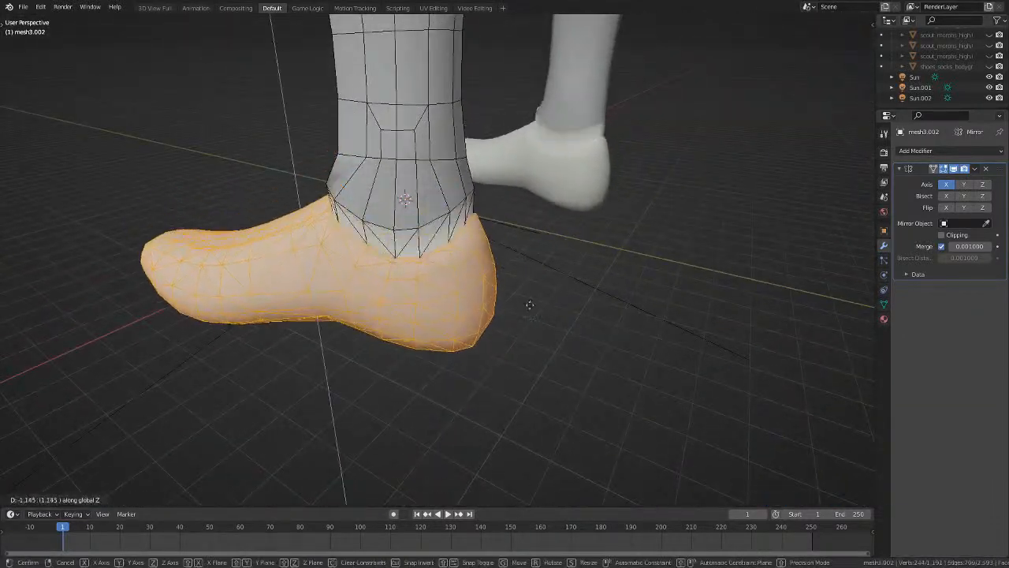
{"action": "left_click", "coordinate": [517, 302]}
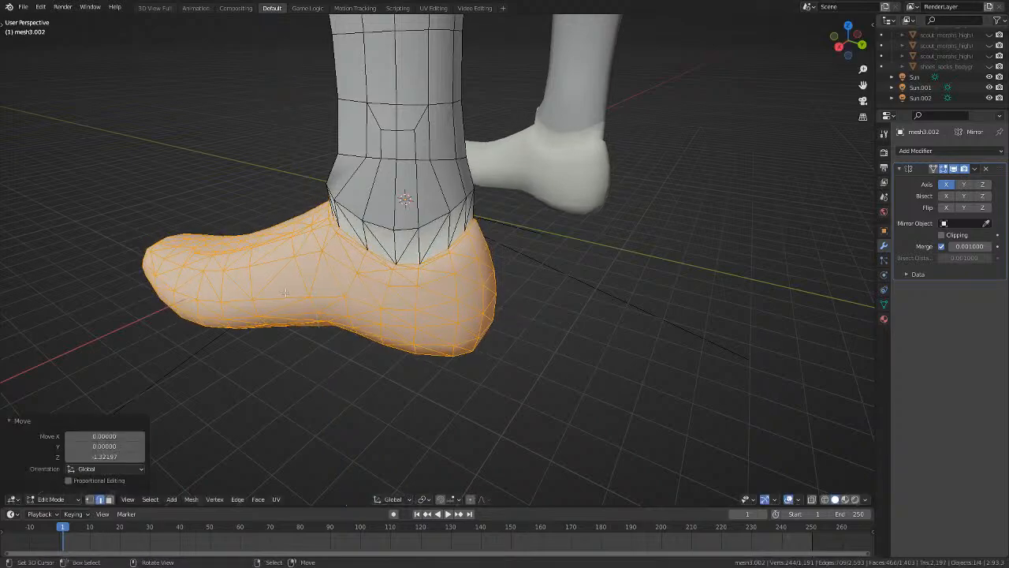
In see-through shading and face select mode, add the first missed faces inside the shoe's tongue to the selection.
{"action": "middle_click_drag", "start_coordinate": [517, 302], "coordinate": [461, 306]}
{"action": "scroll", "coordinate": [288, 273], "scroll_direction": "up", "scroll_amount": 3}
{"action": "middle_click_drag", "start_coordinate": [462, 305], "coordinate": [413, 299]}
{"action": "key", "text": "alt+z"}
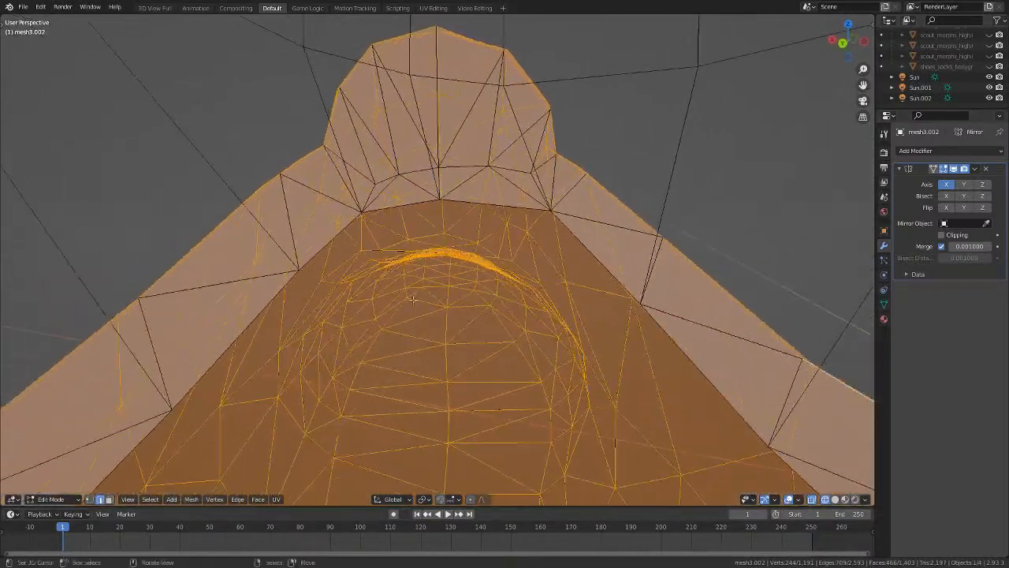
{"action": "left_click", "coordinate": [109, 499]}
{"action": "scroll", "coordinate": [322, 69], "scroll_direction": "up", "scroll_amount": 2}
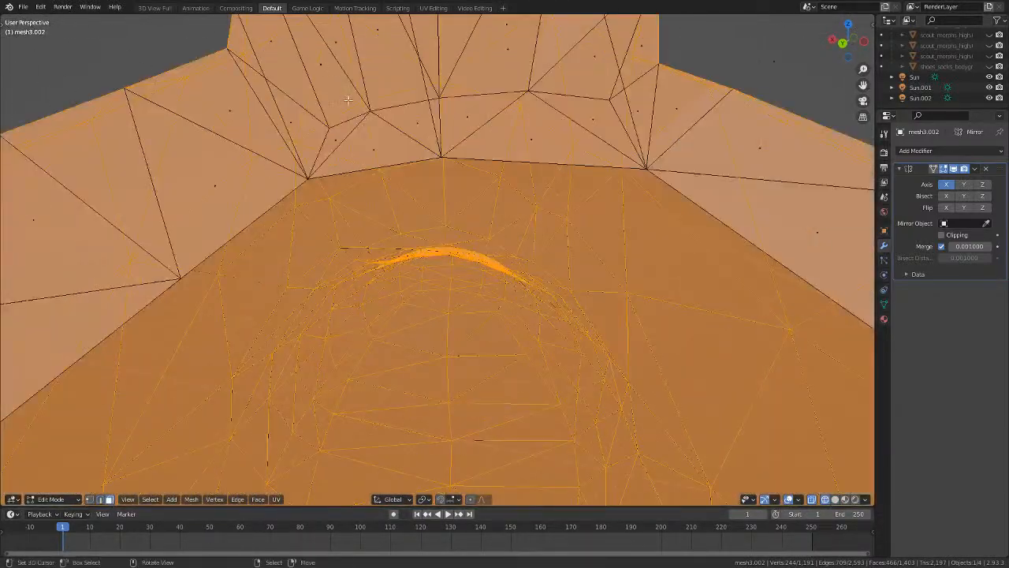
{"action": "middle_click_drag", "start_coordinate": [348, 100], "coordinate": [379, 204]}
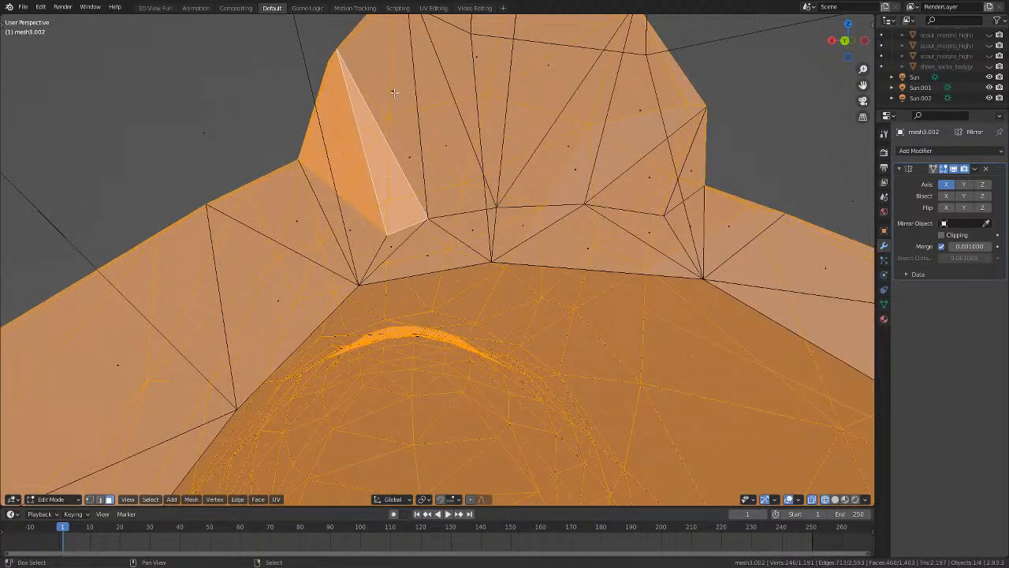
{"action": "right_click", "coordinate": [395, 93], "text": "shift"}
{"action": "right_click", "coordinate": [448, 125], "text": "shift"}
Add the remaining missed faces across the inside of the shoe's tongue to the selection.
{"action": "middle_click_drag", "start_coordinate": [467, 92], "coordinate": [443, 115], "text": "shift"}
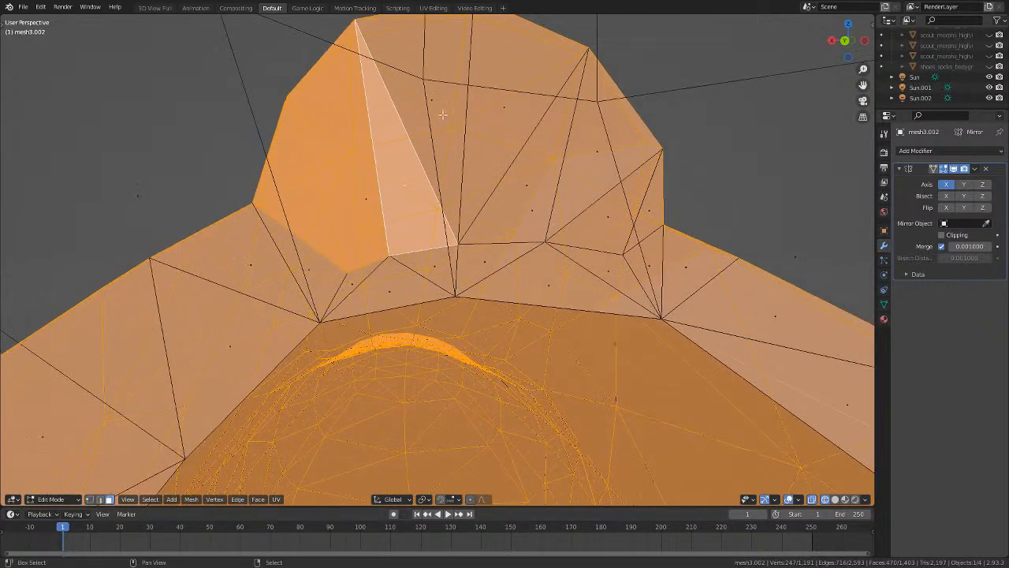
{"action": "right_click", "coordinate": [443, 115], "text": "shift"}
{"action": "right_click", "coordinate": [506, 112], "text": "shift"}
{"action": "right_click", "coordinate": [527, 173], "text": "shift"}
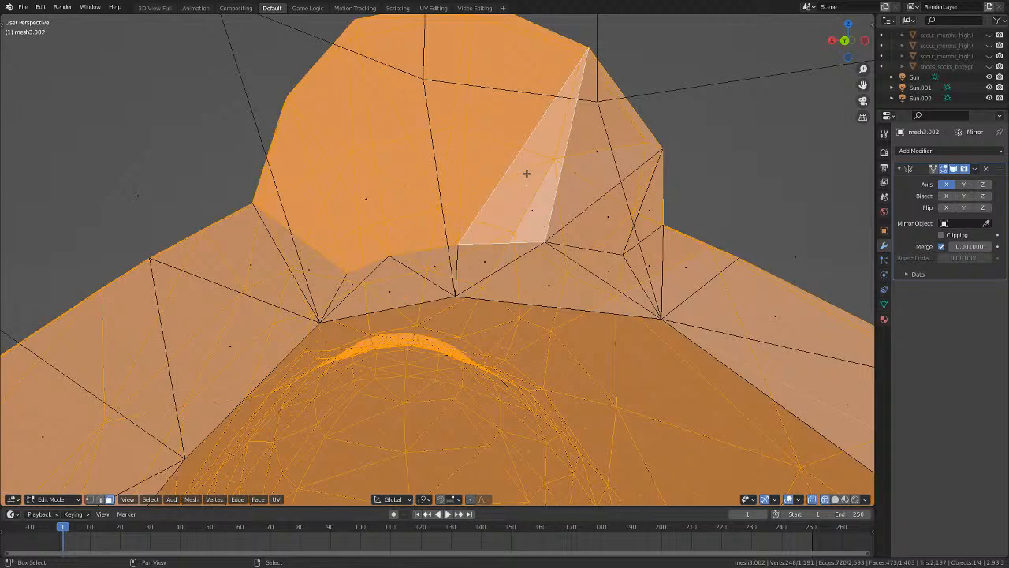
{"action": "right_click", "coordinate": [589, 155], "text": "shift"}
{"action": "right_click", "coordinate": [602, 217], "text": "shift"}
{"action": "right_click", "coordinate": [651, 205], "text": "shift"}
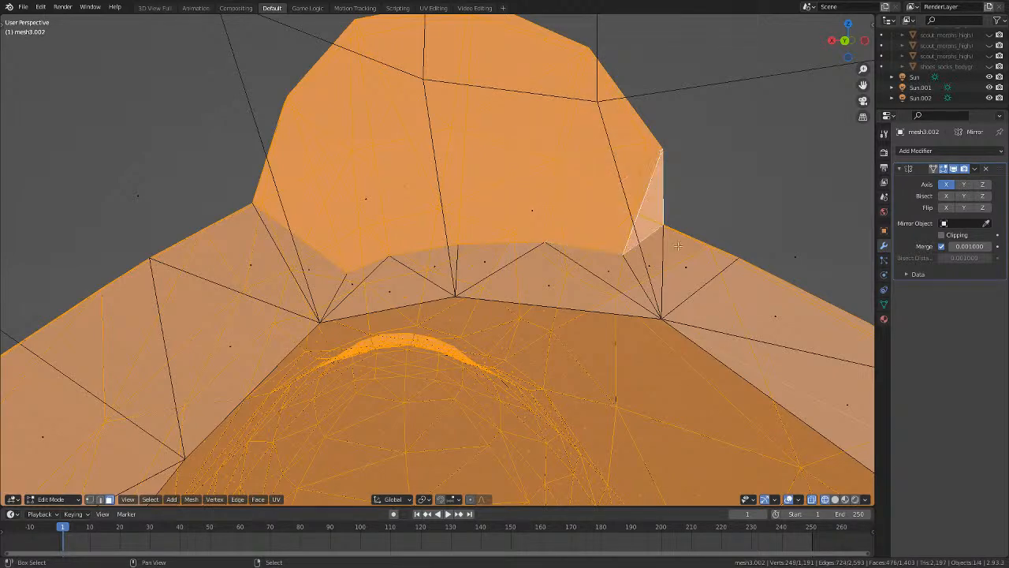
Move the completed shoe selection further down along the Z axis, then return to solid shading with nothing selected.
{"action": "middle_click_drag", "start_coordinate": [678, 266], "coordinate": [547, 268]}
{"action": "key", "text": "g"}
{"action": "key", "text": "z"}
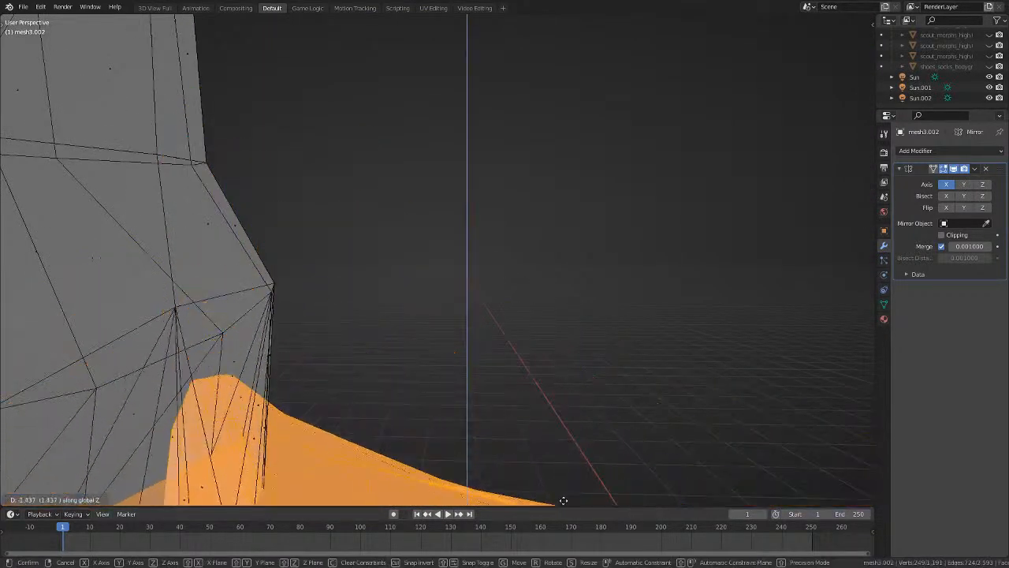
{"action": "left_click", "coordinate": [549, 128]}
{"action": "key", "text": "z"}
{"action": "mouse_move", "coordinate": [548, 129]}
{"action": "middle_mouse_down"}
{"action": "mouse_move", "coordinate": [545, 163]}
{"action": "mouse_move", "coordinate": [365, 187]}
{"action": "mouse_move", "coordinate": [394, 170]}
{"action": "mouse_move", "coordinate": [505, 154]}
{"action": "mouse_move", "coordinate": [410, 229]}
{"action": "mouse_move", "coordinate": [561, 221]}
{"action": "mouse_move", "coordinate": [445, 289]}
{"action": "mouse_move", "coordinate": [560, 213]}
{"action": "mouse_move", "coordinate": [496, 244]}
{"action": "middle_mouse_up"}
{"action": "scroll", "coordinate": [505, 154], "scroll_direction": "down", "scroll_amount": 8}
{"action": "key", "text": "a"}
Close the gap at the back of the ankle joint by dissolving the edge above it and rebuilding the surrounding faces.
{"action": "scroll", "coordinate": [412, 228], "scroll_direction": "up", "scroll_amount": 3}
{"action": "scroll", "coordinate": [514, 227], "scroll_direction": "up", "scroll_amount": 4}
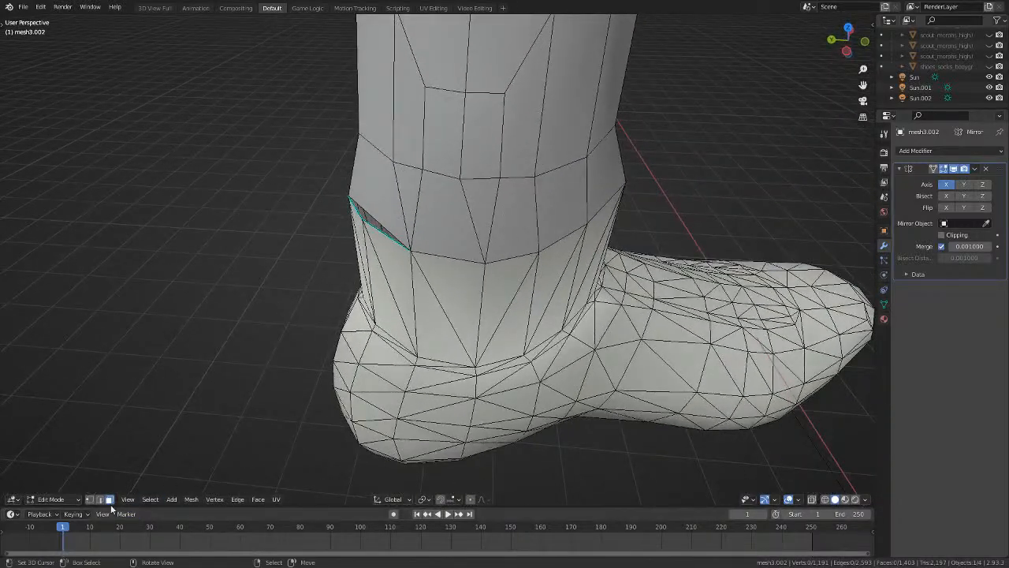
{"action": "middle_click_drag", "start_coordinate": [199, 379], "coordinate": [473, 236]}
{"action": "key", "text": "x"}
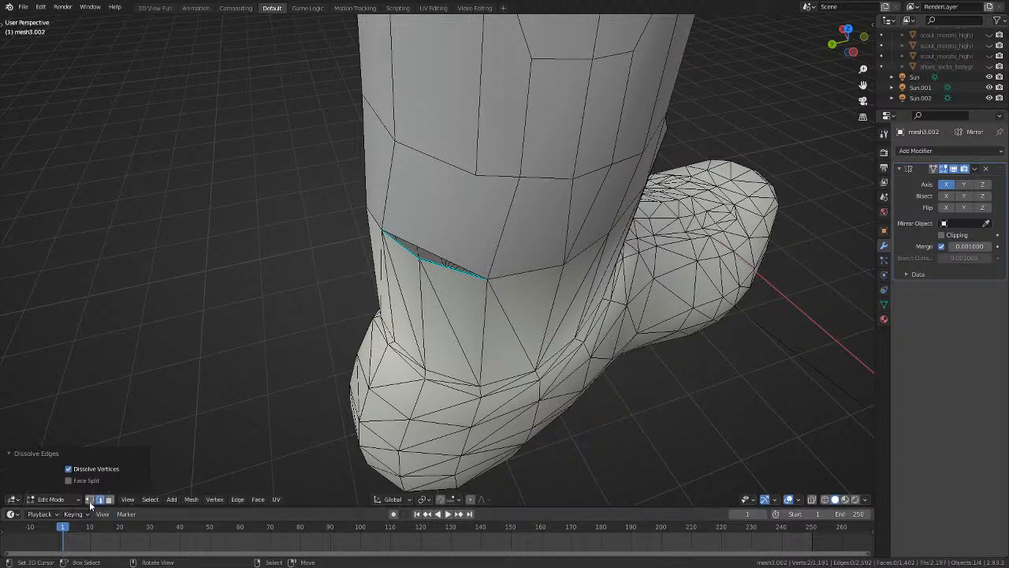
{"action": "left_click", "coordinate": [90, 499]}
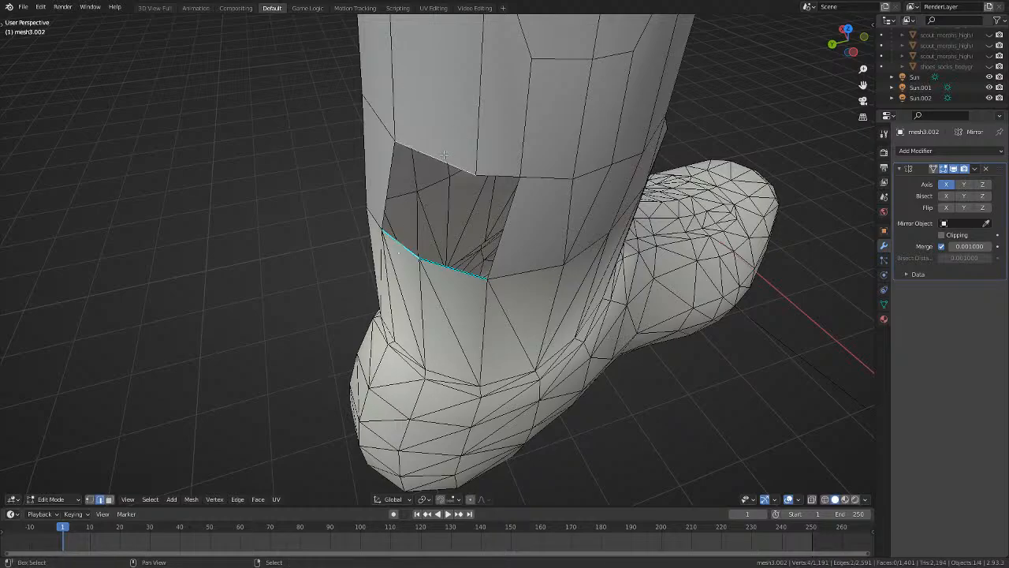
{"action": "middle_click_drag", "start_coordinate": [579, 297], "coordinate": [439, 278]}
{"action": "key", "text": "a"}
{"action": "key", "text": "a"}
{"action": "scroll", "coordinate": [461, 258], "scroll_direction": "up", "scroll_amount": 4}
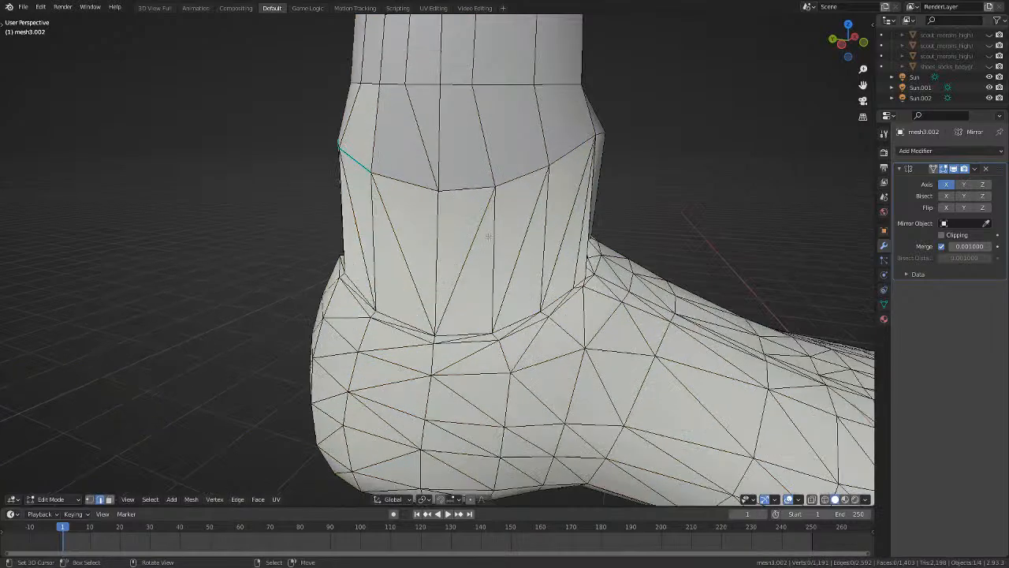
Merge the two vertices of an edge in the loop at the front of the ankle, using At Center.
{"action": "middle_click_drag", "start_coordinate": [488, 232], "coordinate": [420, 298], "text": "shift"}
{"action": "middle_click_drag", "start_coordinate": [413, 248], "coordinate": [588, 280]}
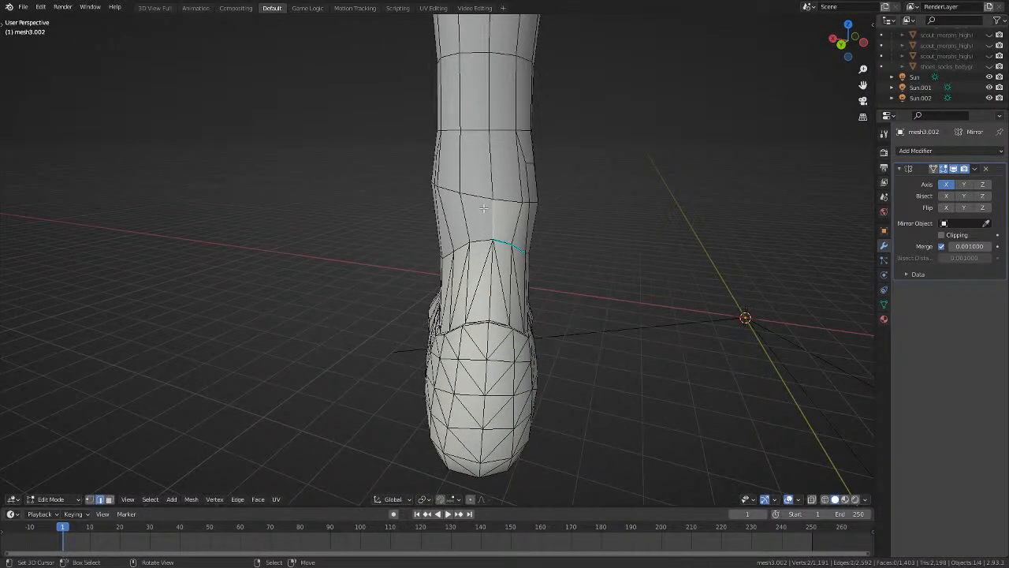
{"action": "middle_click_drag", "start_coordinate": [483, 197], "coordinate": [378, 194]}
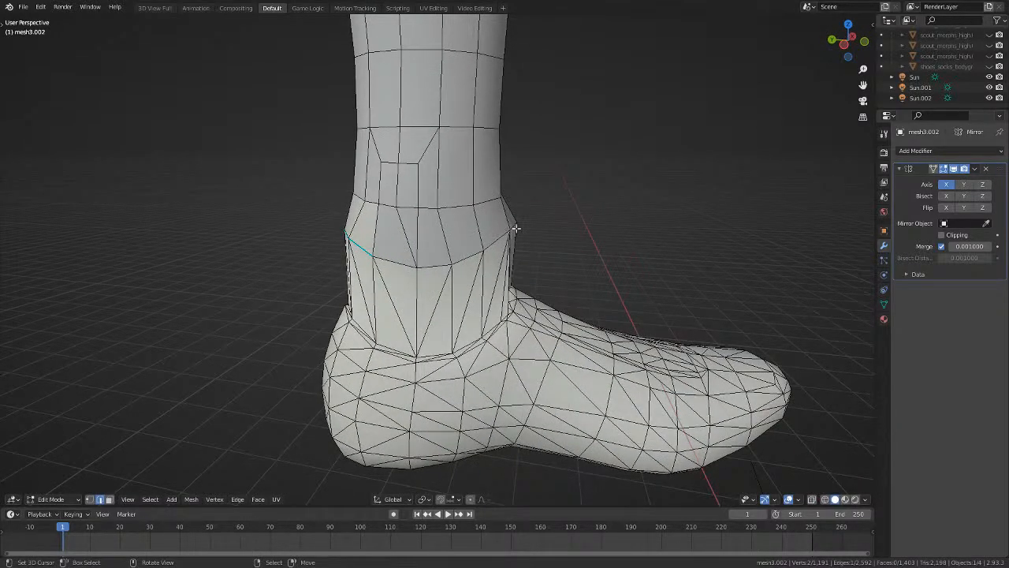
{"action": "middle_click_drag", "start_coordinate": [516, 228], "coordinate": [406, 214]}
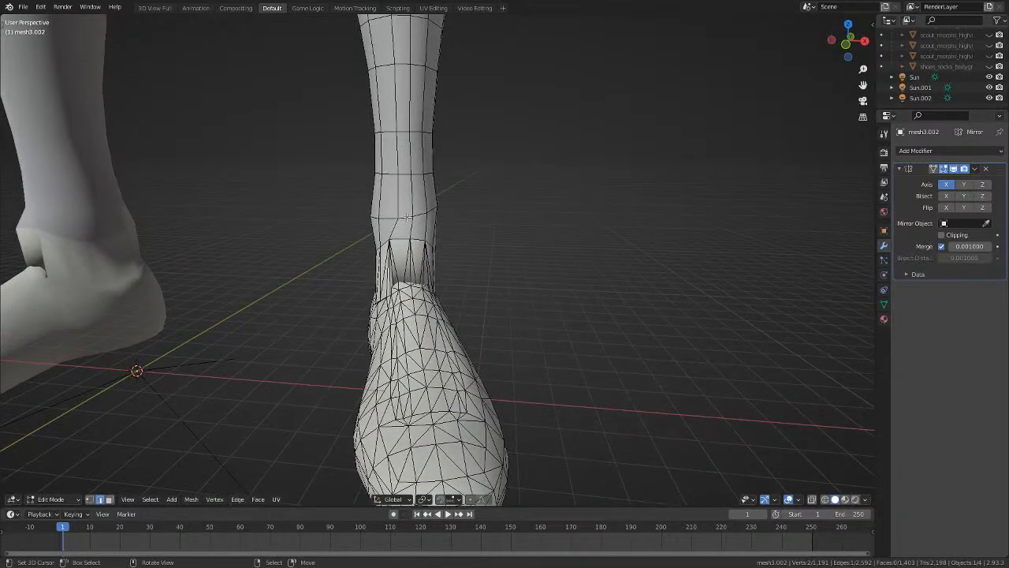
{"action": "scroll", "coordinate": [496, 235], "scroll_direction": "up", "scroll_amount": 3}
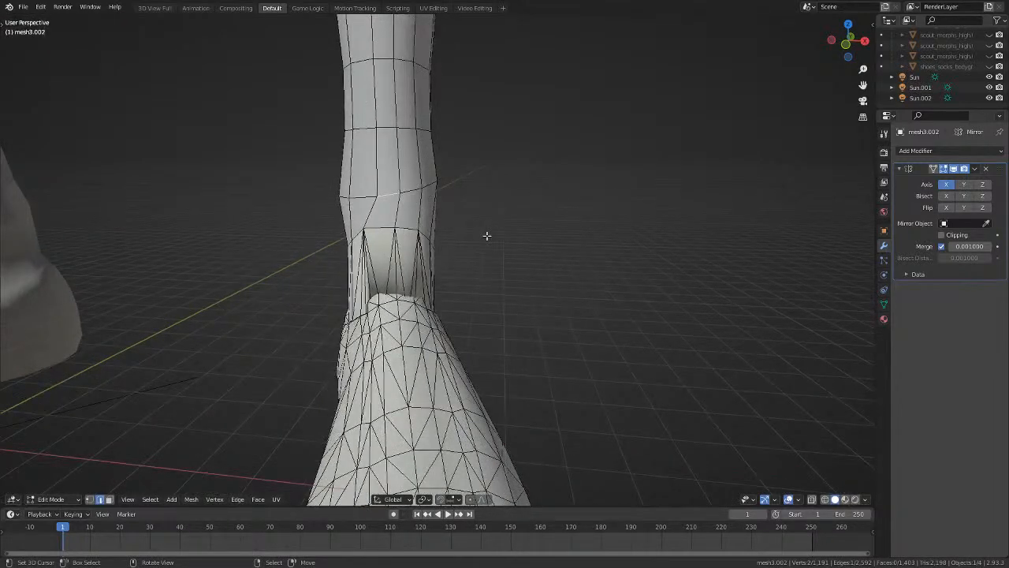
{"action": "middle_click_drag", "start_coordinate": [486, 235], "coordinate": [487, 271]}
{"action": "left_click", "coordinate": [493, 246]}
{"action": "middle_click_drag", "start_coordinate": [441, 269], "coordinate": [500, 284]}
Delete the seven faces in the band just above the ankle joint, around the inner side and front.
{"action": "scroll", "coordinate": [473, 260], "scroll_direction": "up", "scroll_amount": 2}
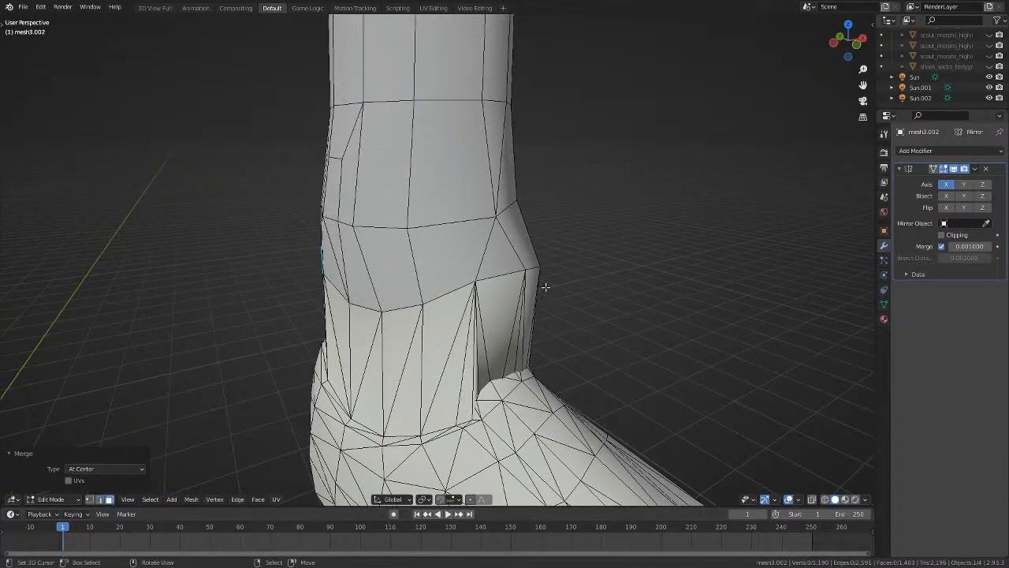
{"action": "left_click", "coordinate": [423, 265]}
{"action": "middle_click_drag", "start_coordinate": [424, 265], "coordinate": [414, 236]}
{"action": "left_click", "coordinate": [406, 241], "text": "shift"}
{"action": "left_click", "coordinate": [452, 246], "text": "shift"}
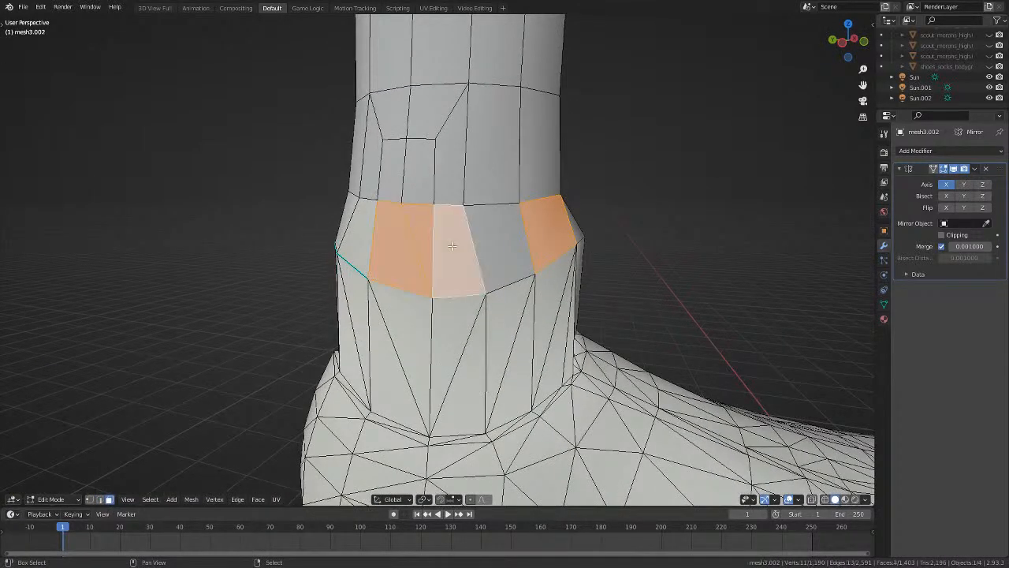
{"action": "left_click", "coordinate": [486, 240], "text": "shift"}
{"action": "middle_click_drag", "start_coordinate": [486, 240], "coordinate": [382, 256]}
{"action": "left_click", "coordinate": [378, 256], "text": "shift"}
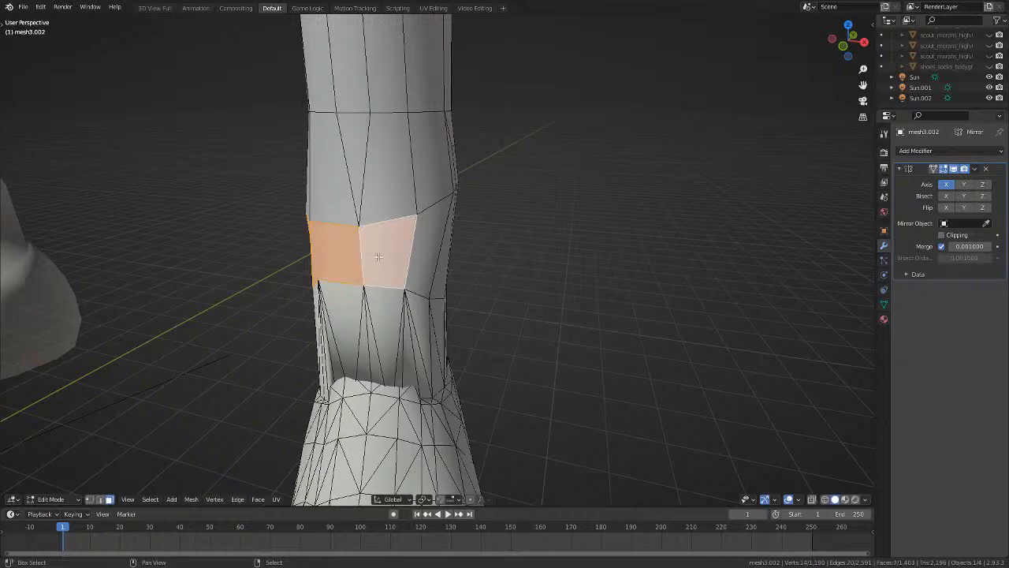
{"action": "key", "text": "x"}
{"action": "left_click", "coordinate": [379, 256]}
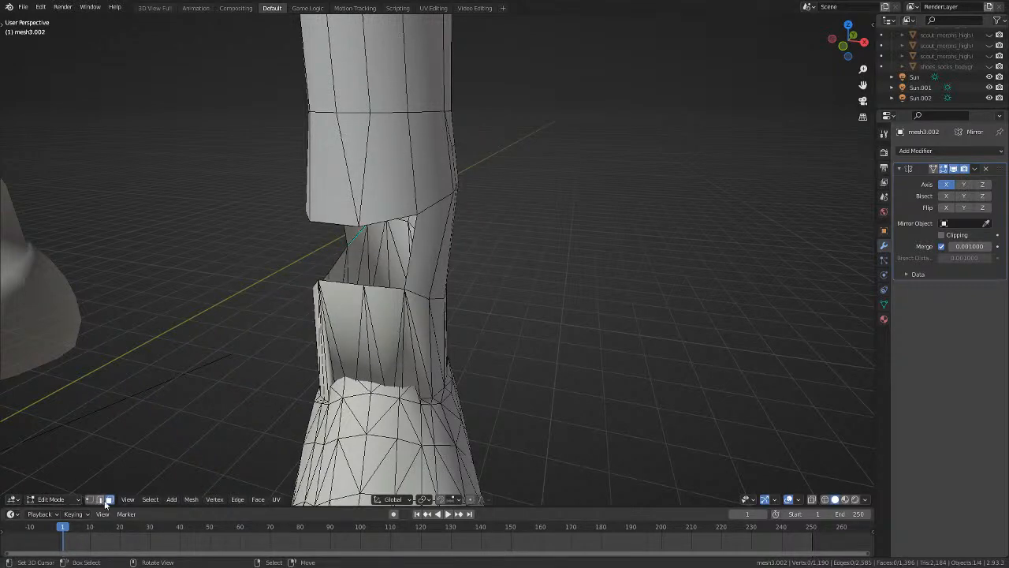
Rebuild the first three faces of the gap on the ankle's inner side, starting at the back and filling between opposite edges.
{"action": "right_click", "coordinate": [388, 224], "text": "shift"}
{"action": "middle_click_drag", "start_coordinate": [387, 223], "coordinate": [584, 182]}
{"action": "key", "text": "f"}
{"action": "key", "text": "alt+a"}
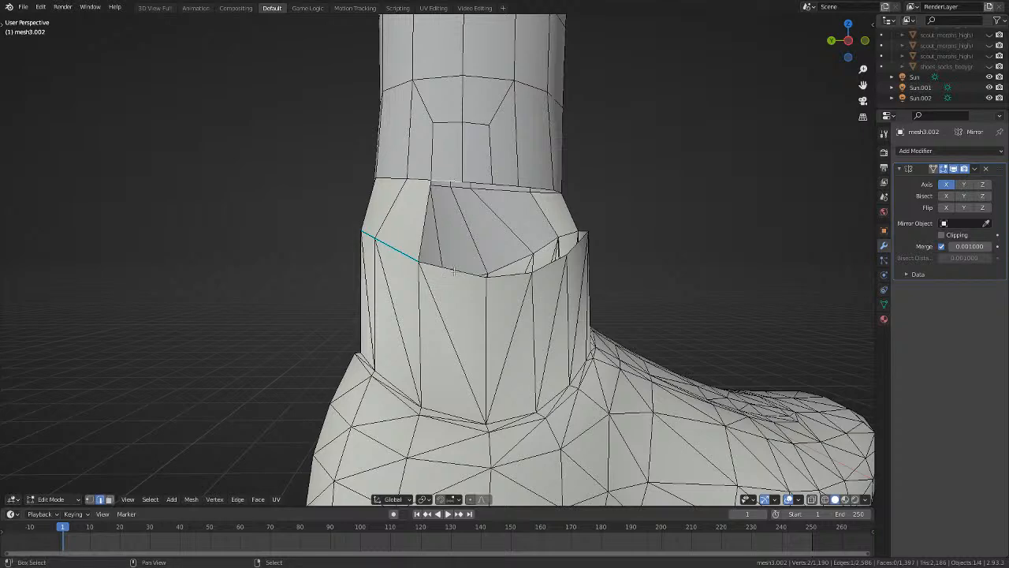
{"action": "key", "text": "f"}
{"action": "key", "text": "alt+a"}
{"action": "right_click", "coordinate": [473, 180]}
{"action": "right_click", "coordinate": [514, 283], "text": "shift"}
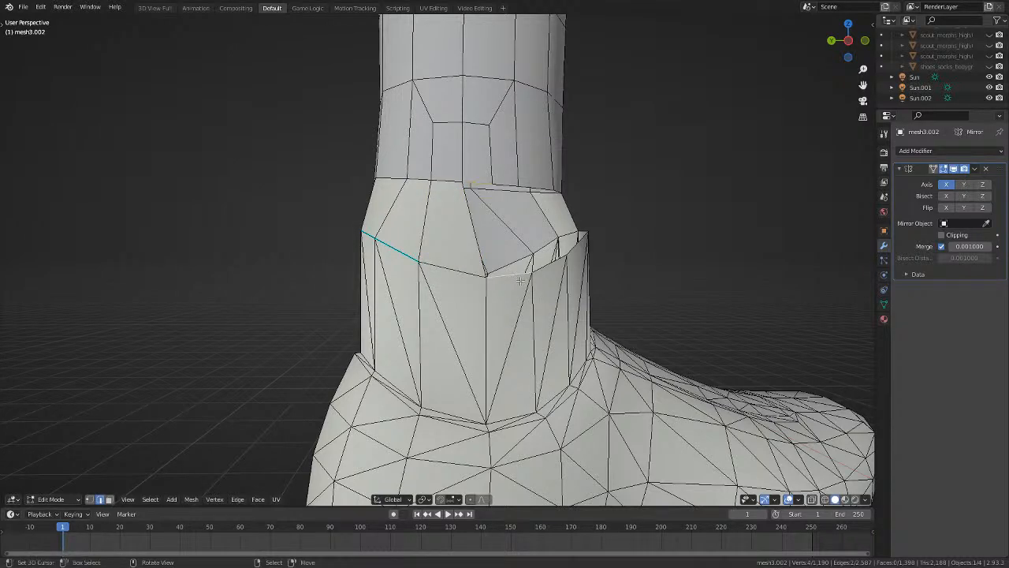
{"action": "key", "text": "f"}
{"action": "key", "text": "alt+a"}
Fill the remaining three faces of the gap around to the front of the ankle between opposite edges.
{"action": "middle_click_drag", "start_coordinate": [516, 282], "coordinate": [452, 281]}
{"action": "right_click", "coordinate": [455, 176], "text": "shift"}
{"action": "right_click", "coordinate": [519, 279], "text": "shift"}
{"action": "key", "text": "f"}
{"action": "key", "text": "alt+a"}
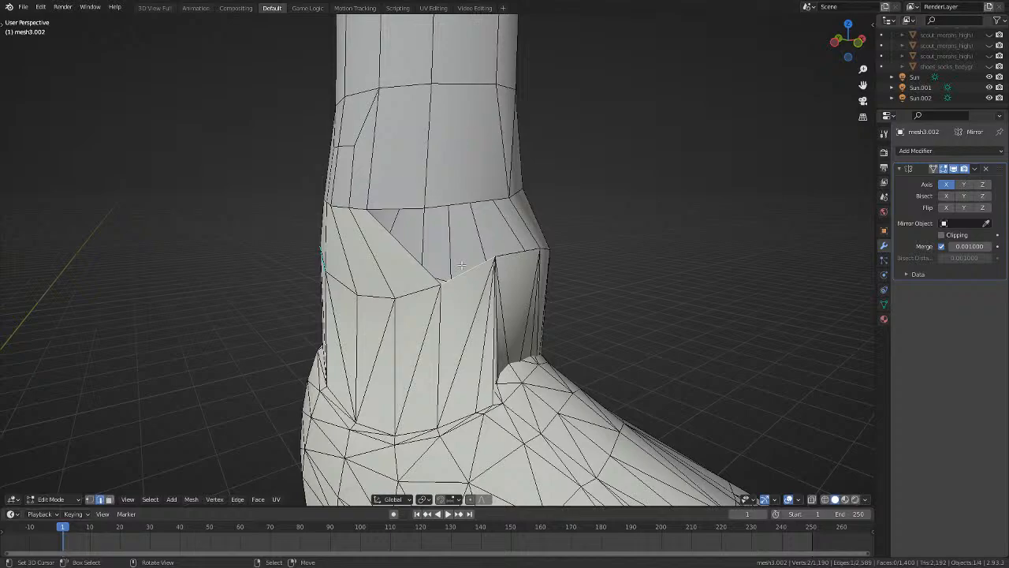
{"action": "right_click", "coordinate": [392, 194], "text": "shift"}
{"action": "key", "text": "f"}
{"action": "key", "text": "alt+a"}
{"action": "right_click", "coordinate": [492, 201], "text": "shift"}
{"action": "right_click", "coordinate": [479, 201]}
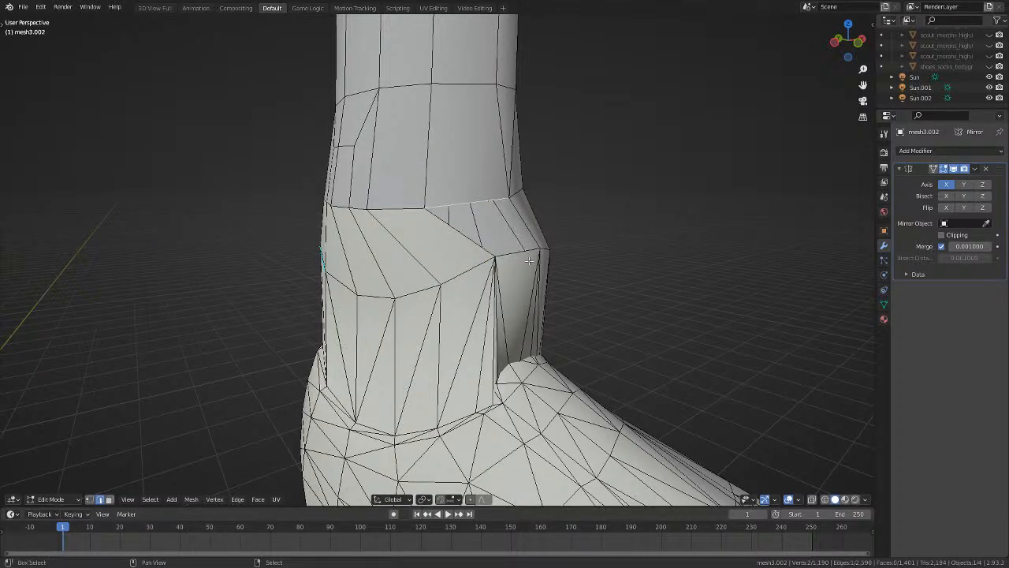
{"action": "right_click", "coordinate": [524, 253], "text": "shift"}
{"action": "key", "text": "f"}
{"action": "key", "text": "alt+a"}
{"action": "scroll", "coordinate": [557, 272], "scroll_direction": "down", "scroll_amount": 4}
{"action": "middle_click_drag", "start_coordinate": [557, 272], "coordinate": [599, 260]}
{"action": "scroll", "coordinate": [552, 292], "scroll_direction": "up", "scroll_amount": 4}
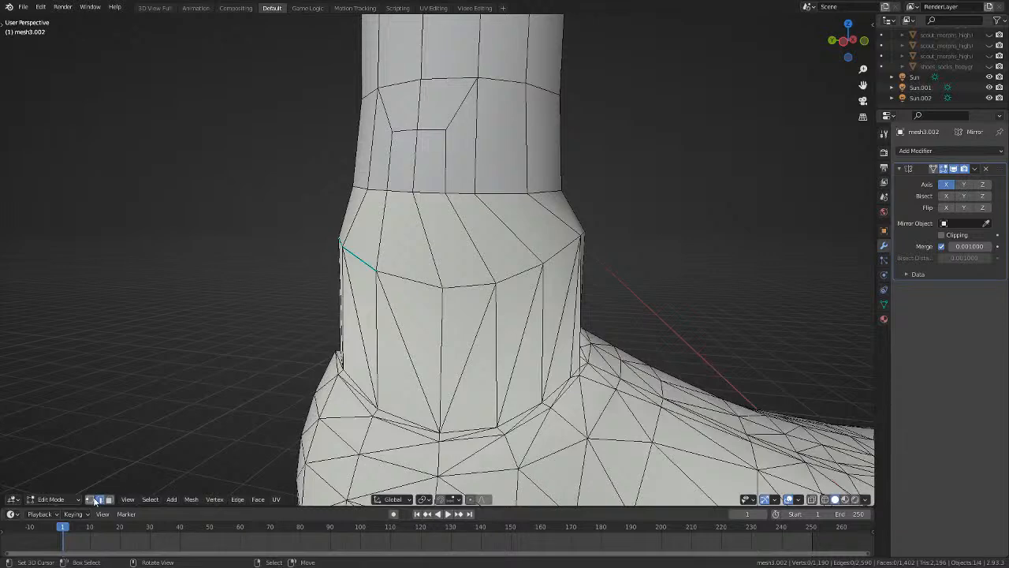
Switch to vertex selection in orthographic view and turn off the Mirror modifier's X axis.
{"action": "middle_click_drag", "start_coordinate": [491, 217], "coordinate": [486, 256]}
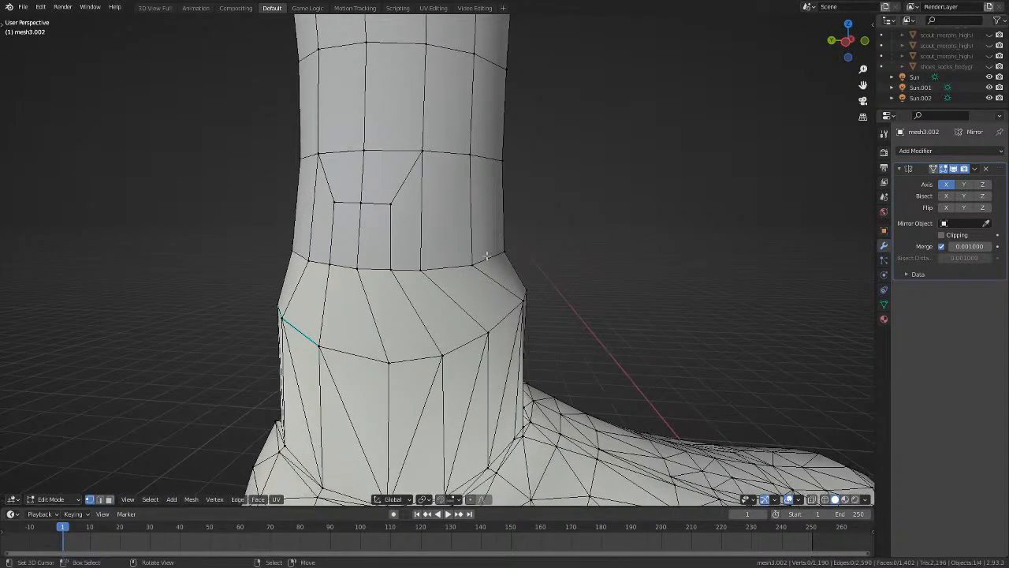
{"action": "right_click", "coordinate": [429, 271]}
{"action": "middle_click_drag", "start_coordinate": [430, 271], "coordinate": [459, 270]}
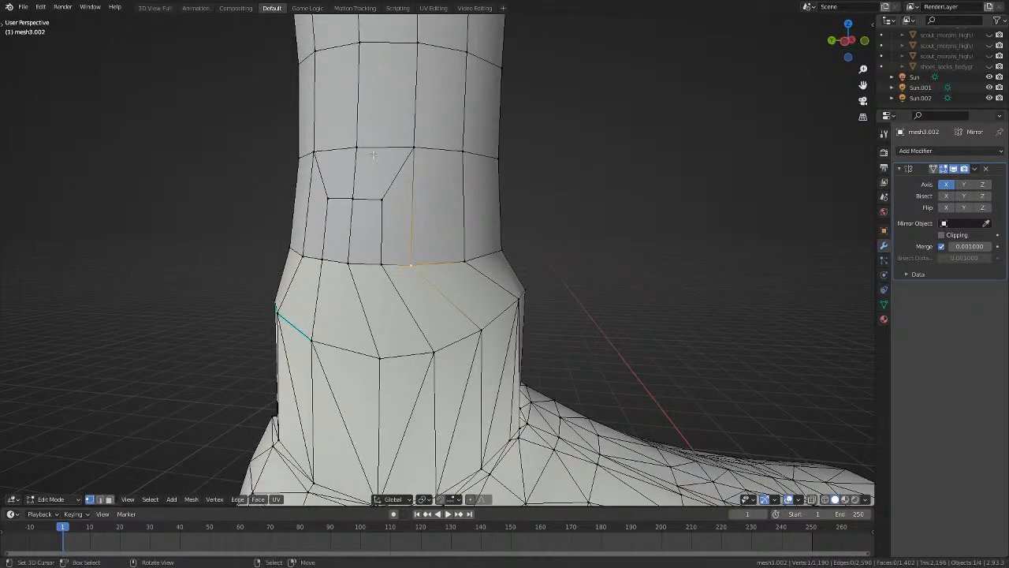
{"action": "key", "text": "KP_5"}
{"action": "scroll", "coordinate": [628, 317], "scroll_direction": "up", "scroll_amount": 3}
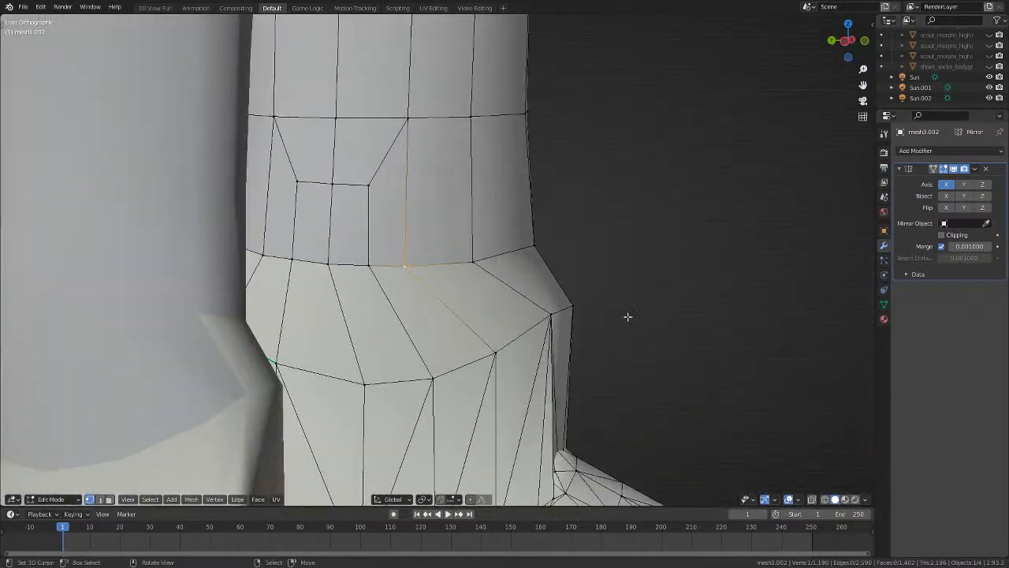
{"action": "left_click", "coordinate": [952, 186]}
Shift the vertices toward the front of the loop above the ankle joint on the inner side to space them evenly.
{"action": "middle_click_drag", "start_coordinate": [408, 252], "coordinate": [419, 277]}
{"action": "key", "text": "g"}
{"action": "left_click", "coordinate": [566, 278]}
{"action": "left_click", "coordinate": [499, 251]}
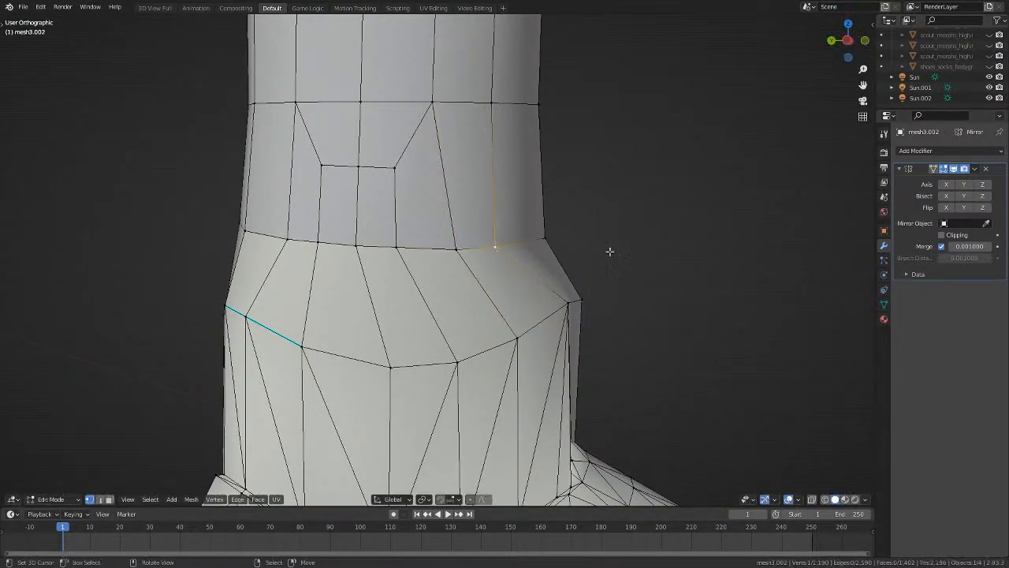
{"action": "middle_click_drag", "start_coordinate": [608, 250], "coordinate": [638, 286]}
{"action": "key", "text": "g"}
{"action": "left_click", "coordinate": [579, 245]}
Reposition the vertices of the same loop horizontally around to the ankle's outer side to even out their spacing.
{"action": "key", "text": "g"}
{"action": "left_click", "coordinate": [459, 322]}
{"action": "key", "text": "g"}
{"action": "left_click", "coordinate": [371, 237]}
{"action": "key", "text": "g"}
{"action": "left_click", "coordinate": [428, 266]}
{"action": "key", "text": "g"}
{"action": "left_click", "coordinate": [466, 227]}
{"action": "scroll", "coordinate": [638, 286], "scroll_direction": "up", "scroll_amount": 4}
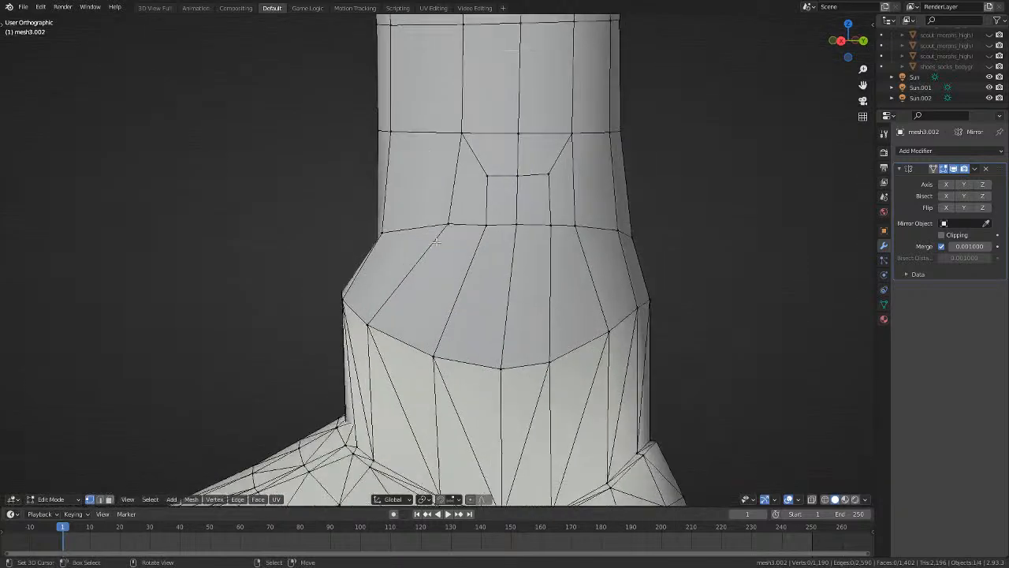
{"action": "key", "text": "g"}
{"action": "left_click", "coordinate": [496, 231]}
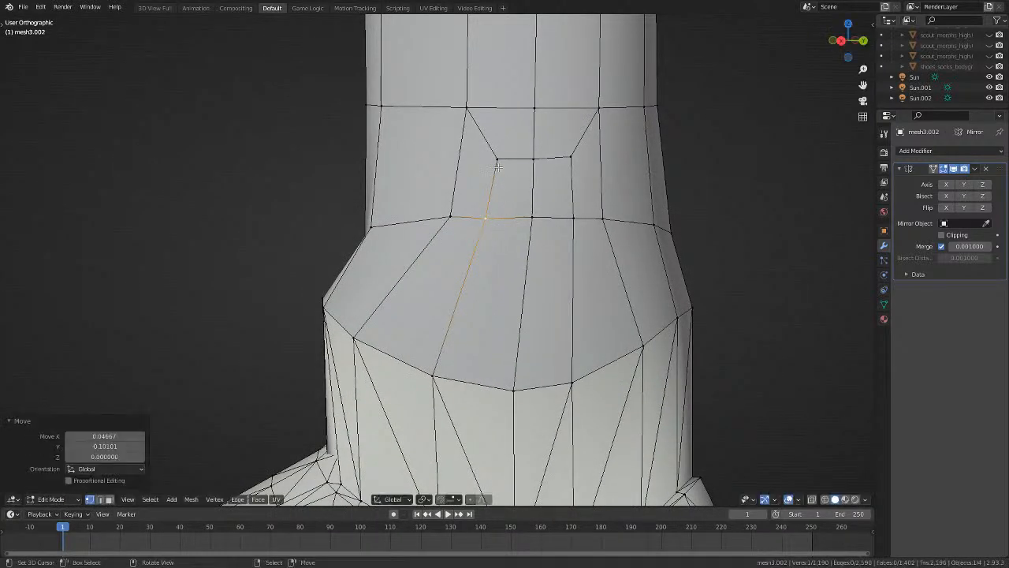
Raise the upper and lower centre vertices of the outer-side ankle patch along the Z axis to form two peaks.
{"action": "left_click", "coordinate": [534, 107]}
{"action": "key", "text": "g"}
{"action": "key", "text": "z"}
{"action": "left_click", "coordinate": [556, 99]}
{"action": "left_click", "coordinate": [467, 107]}
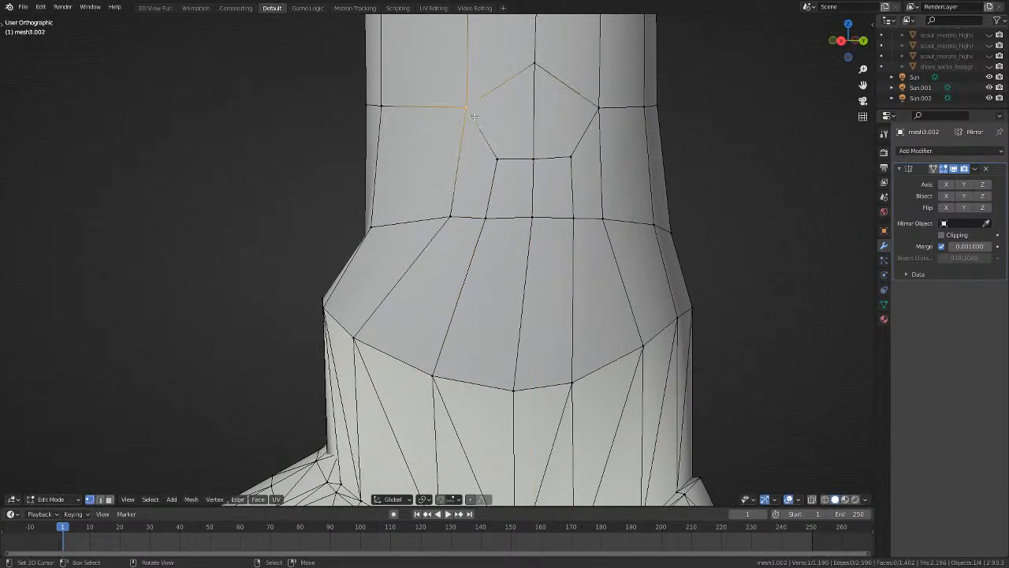
{"action": "left_click", "coordinate": [534, 160]}
{"action": "key", "text": "g"}
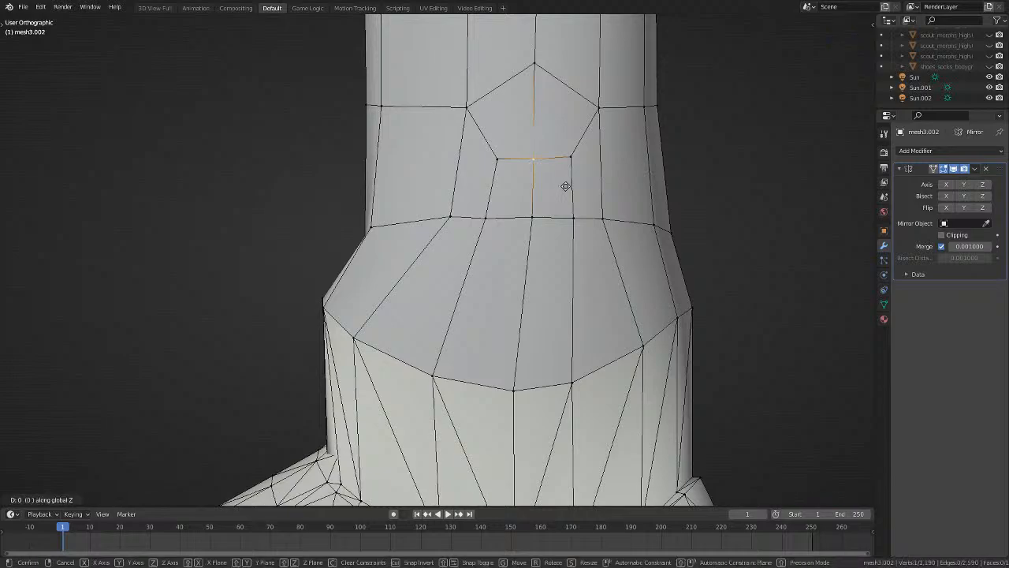
{"action": "key", "text": "z"}
{"action": "left_click", "coordinate": [566, 155]}
{"action": "scroll", "coordinate": [572, 190], "scroll_direction": "down", "scroll_amount": 3}
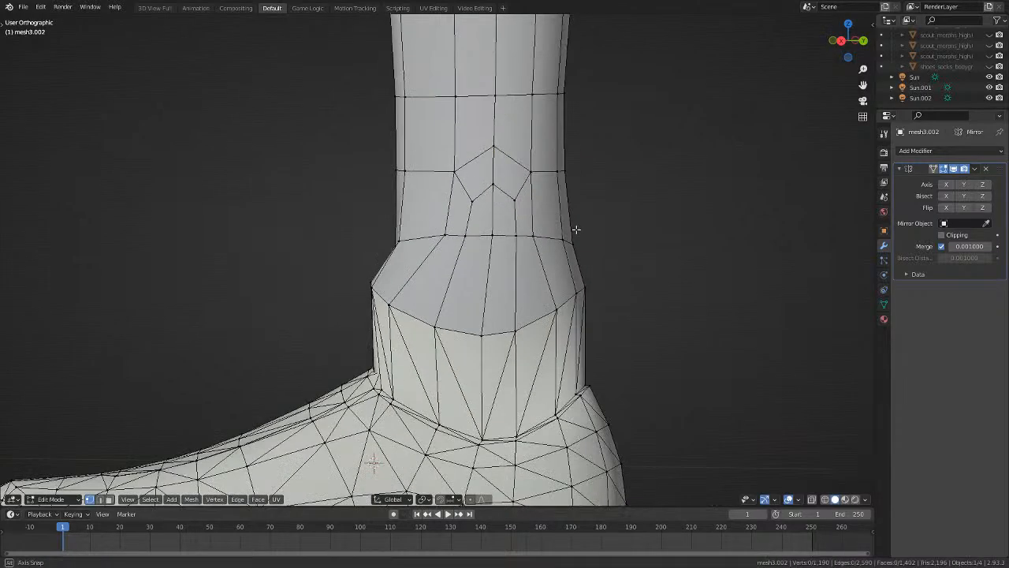
Move two vertices at the outer back of the ankle inward along the X axis.
{"action": "middle_click_drag", "start_coordinate": [576, 226], "coordinate": [513, 312]}
{"action": "scroll", "coordinate": [473, 232], "scroll_direction": "up", "scroll_amount": 1}
{"action": "left_click", "coordinate": [449, 300]}
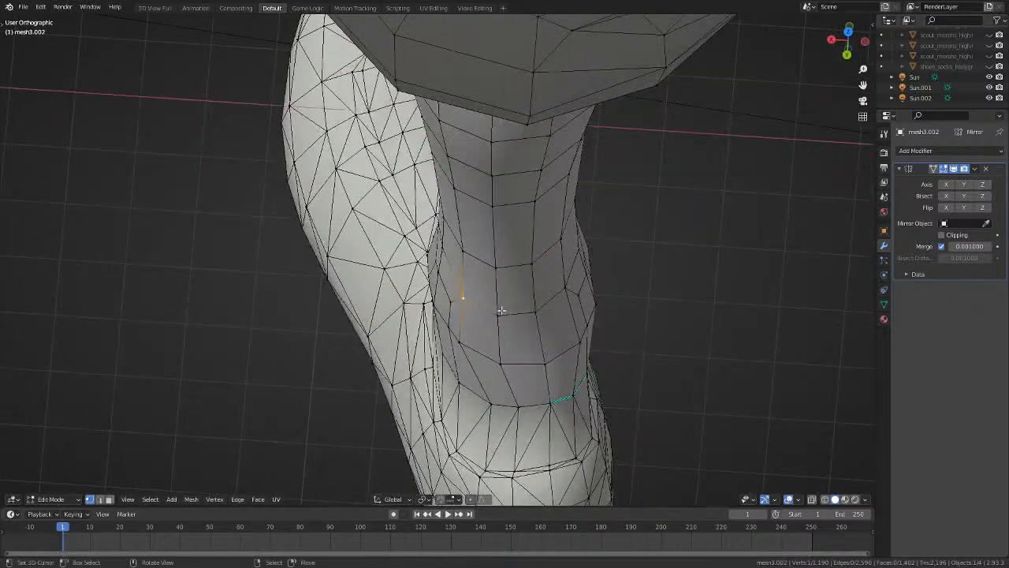
{"action": "key", "text": "g"}
{"action": "key", "text": "x"}
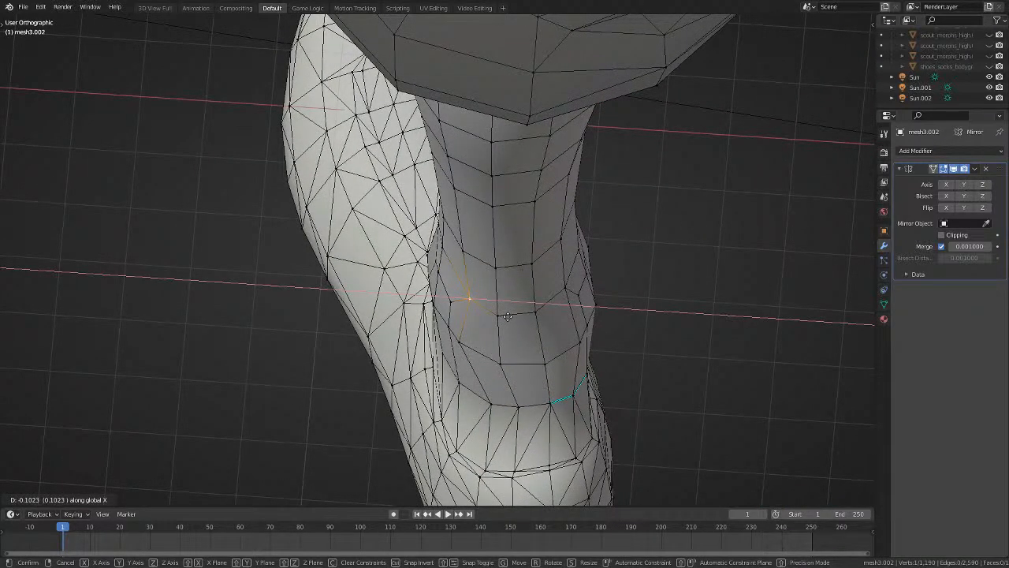
{"action": "left_click", "coordinate": [508, 315]}
{"action": "left_click", "coordinate": [464, 341]}
{"action": "key", "text": "g"}
{"action": "key", "text": "x"}
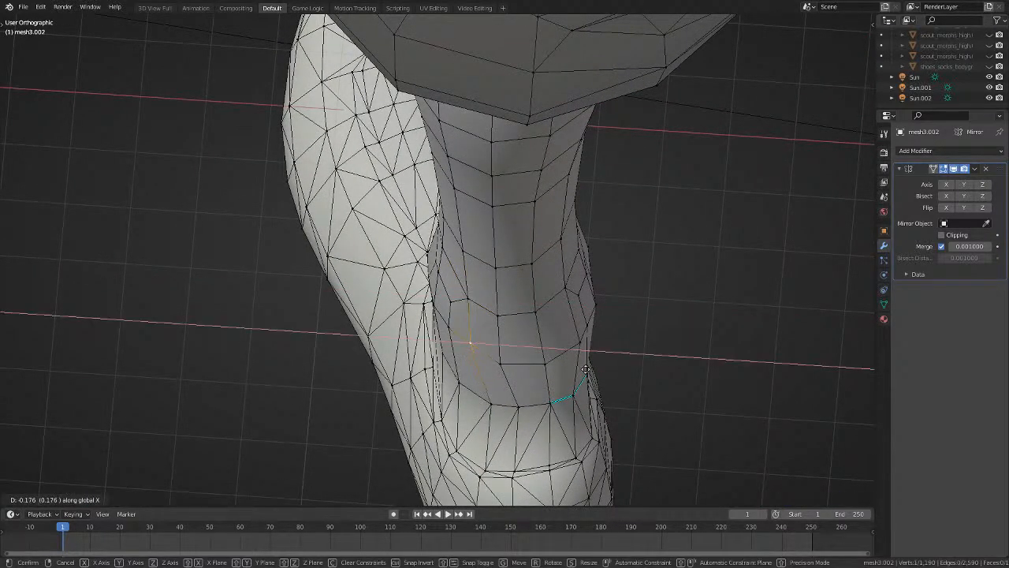
{"action": "left_click", "coordinate": [586, 370]}
Move two vertices at the inner back of the ankle along the X axis to straighten their vertical edge line.
{"action": "middle_click_drag", "start_coordinate": [583, 368], "coordinate": [555, 181]}
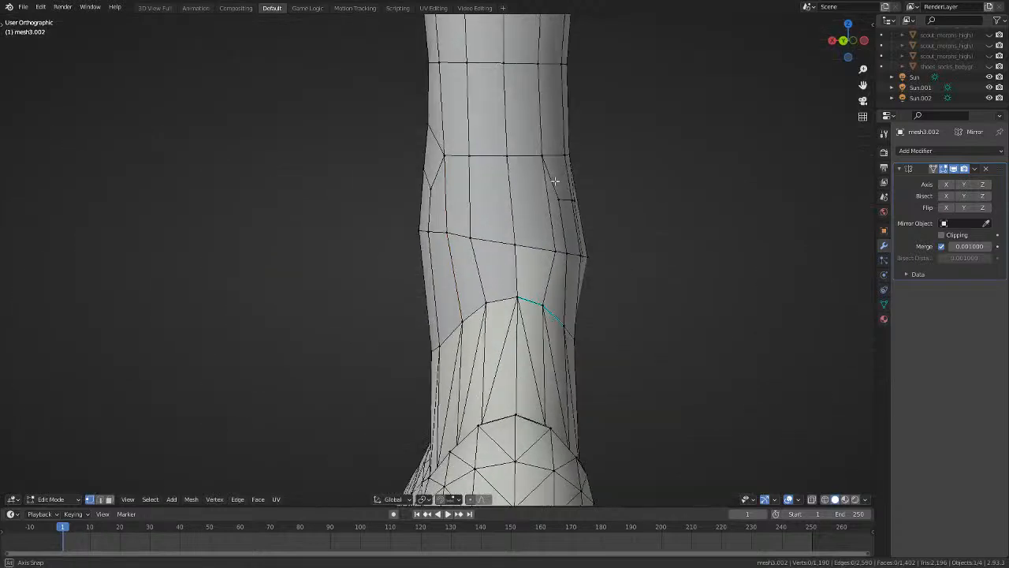
{"action": "left_click", "coordinate": [542, 157]}
{"action": "key", "text": "g"}
{"action": "key", "text": "x"}
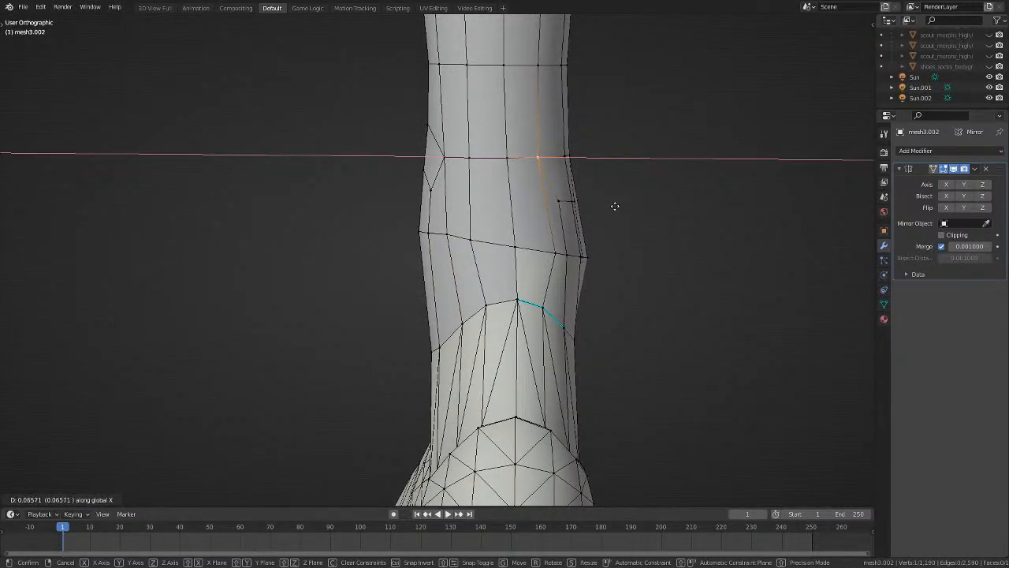
{"action": "left_click", "coordinate": [615, 206]}
{"action": "left_click", "coordinate": [555, 250]}
{"action": "key", "text": "g"}
{"action": "key", "text": "x"}
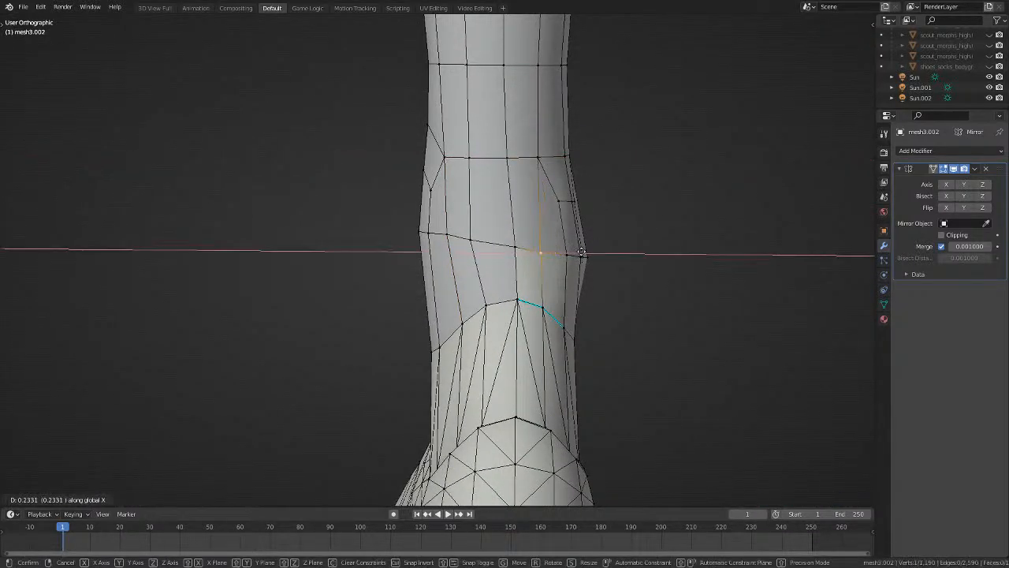
{"action": "left_click", "coordinate": [583, 255]}
Scale the two middle vertices at the back of the ankle closer together and adjust their position along the X axis.
{"action": "right_click", "coordinate": [515, 247]}
{"action": "right_click", "coordinate": [471, 239], "text": "shift"}
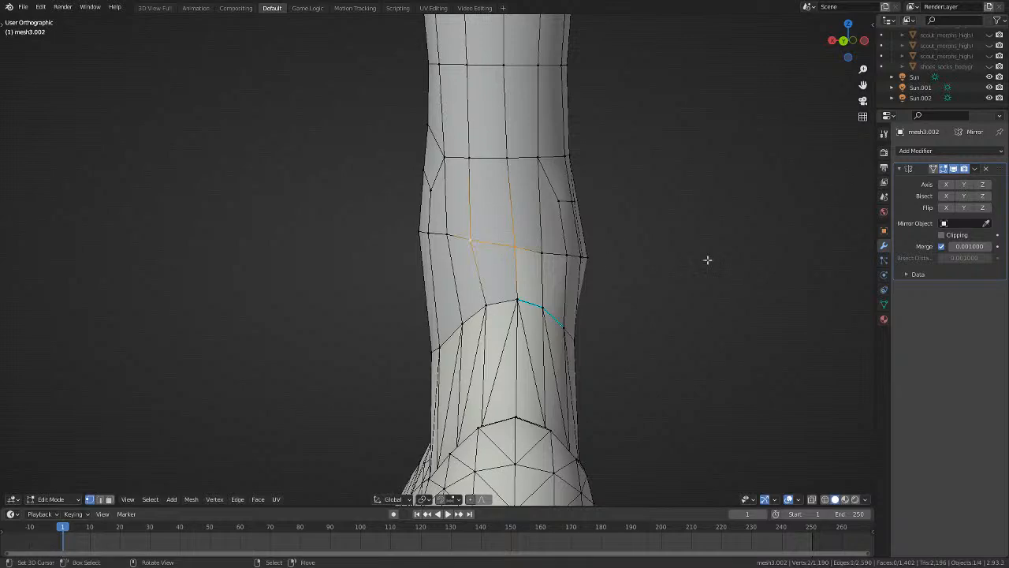
{"action": "key", "text": "s"}
{"action": "left_click", "coordinate": [642, 263]}
{"action": "key", "text": "g"}
{"action": "key", "text": "x"}
{"action": "left_click", "coordinate": [638, 263]}
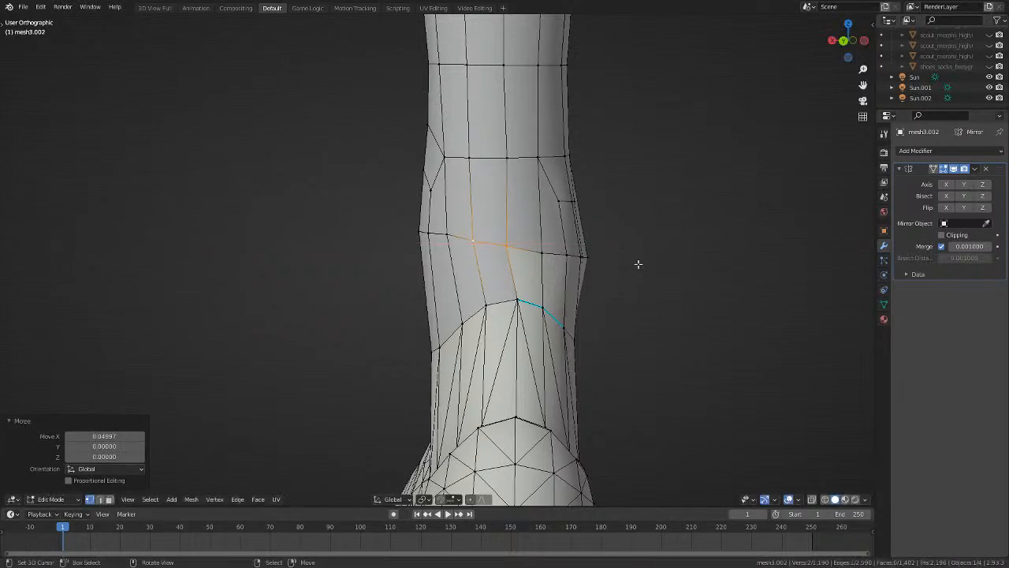
{"action": "key", "text": "s"}
{"action": "left_click", "coordinate": [656, 271]}
{"action": "key", "text": "g"}
{"action": "key", "text": "x"}
{"action": "left_click", "coordinate": [660, 272]}
{"action": "key", "text": "alt+a"}
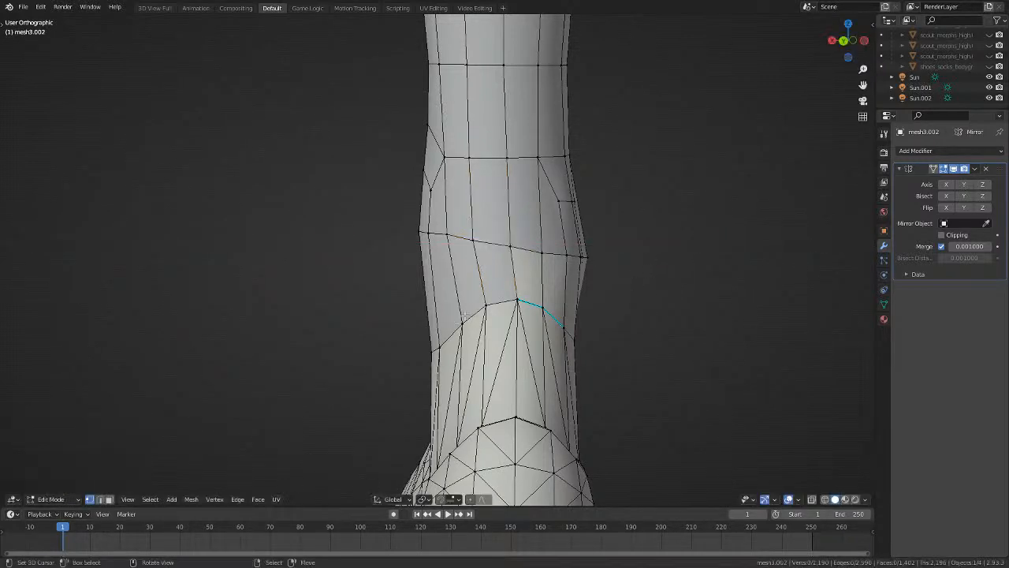
Raise the upper and lower centre vertices of the inner-side ankle patch along the Z axis to match the outer side.
{"action": "middle_click_drag", "start_coordinate": [575, 311], "coordinate": [466, 321]}
{"action": "right_click", "coordinate": [414, 157]}
{"action": "key", "text": "g"}
{"action": "key", "text": "z"}
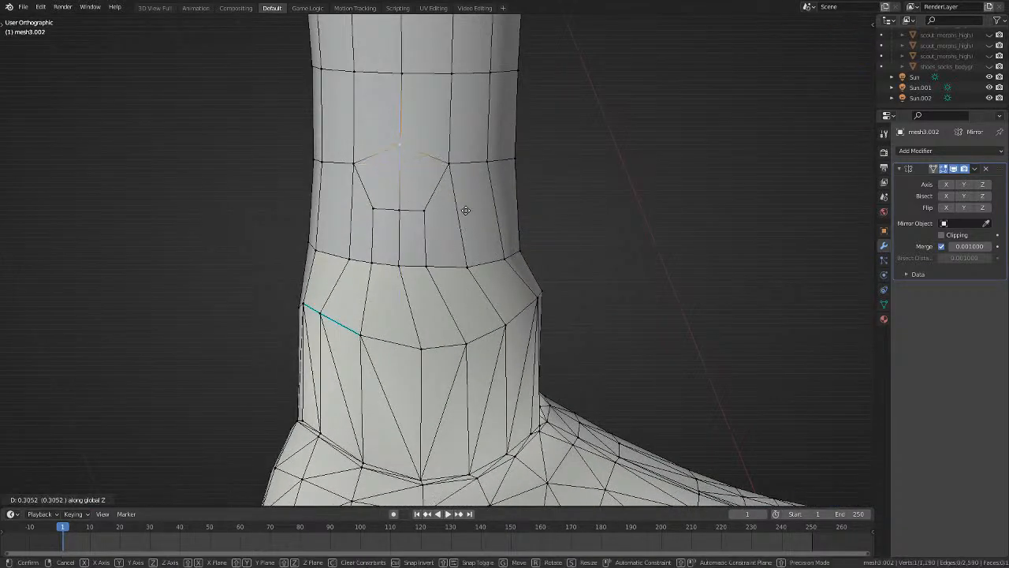
{"action": "left_click", "coordinate": [465, 201]}
{"action": "right_click", "coordinate": [402, 212]}
{"action": "key", "text": "g"}
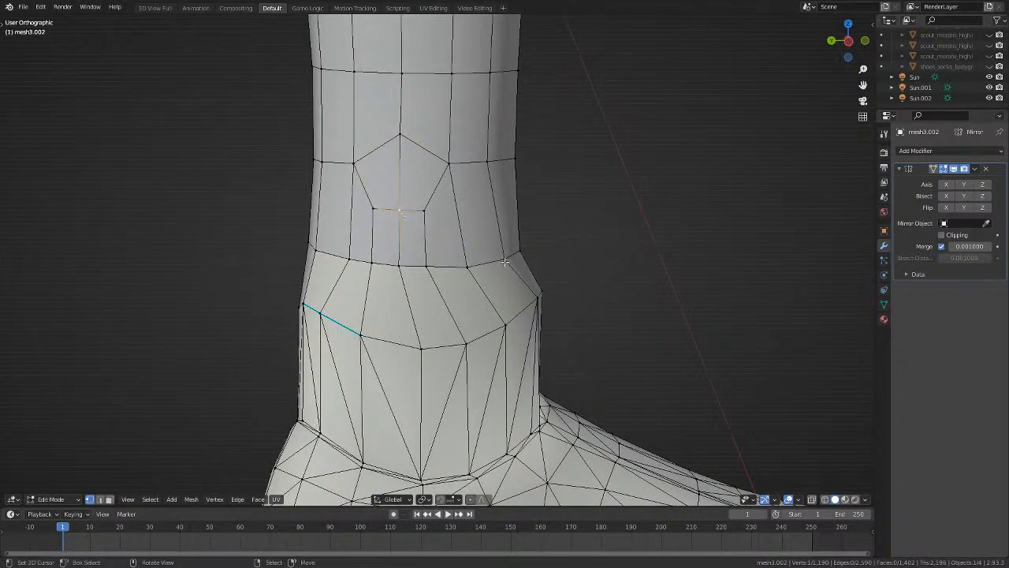
{"action": "key", "text": "z"}
{"action": "left_click", "coordinate": [506, 241]}
Move the two vertices on the rear edge of the inner-side patch about 0.032 along the Y axis.
{"action": "right_click", "coordinate": [379, 214]}
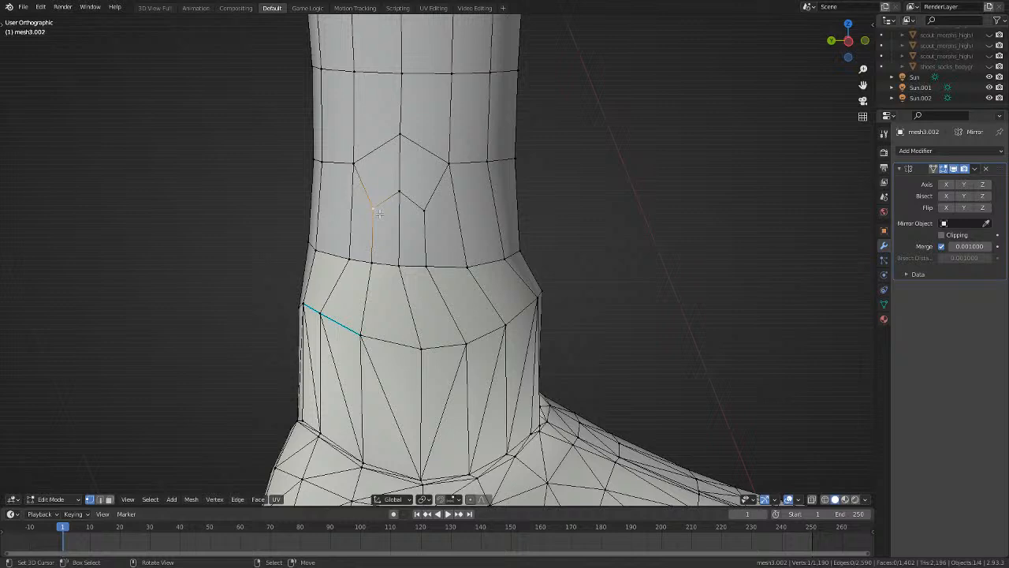
{"action": "right_click", "coordinate": [368, 262]}
{"action": "right_click", "coordinate": [355, 164]}
{"action": "right_click", "coordinate": [367, 264], "text": "shift"}
{"action": "right_click", "coordinate": [350, 258], "text": "shift"}
{"action": "right_click", "coordinate": [374, 263], "text": "shift"}
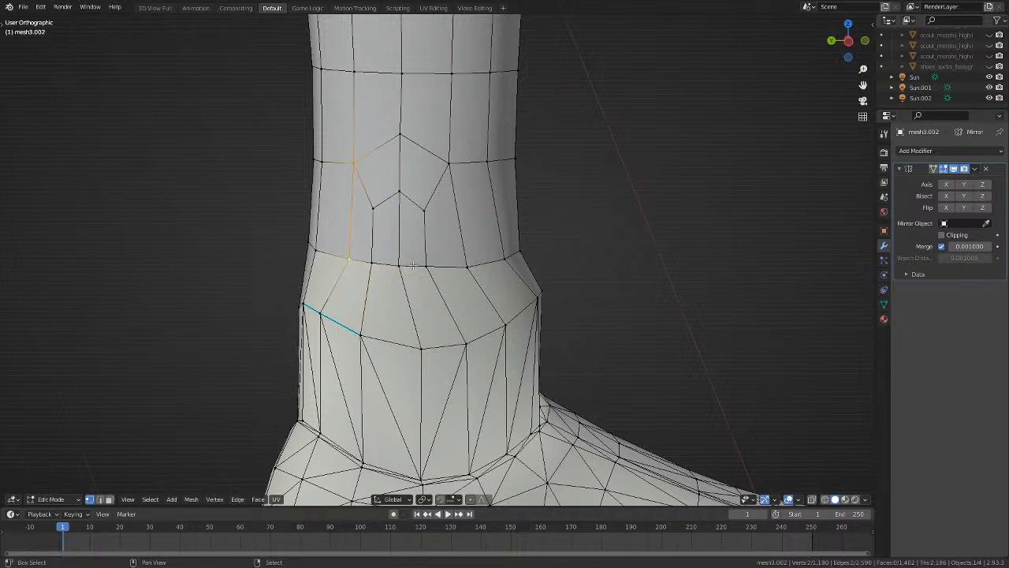
{"action": "key", "text": "g"}
{"action": "key", "text": "x"}
{"action": "key", "text": "y"}
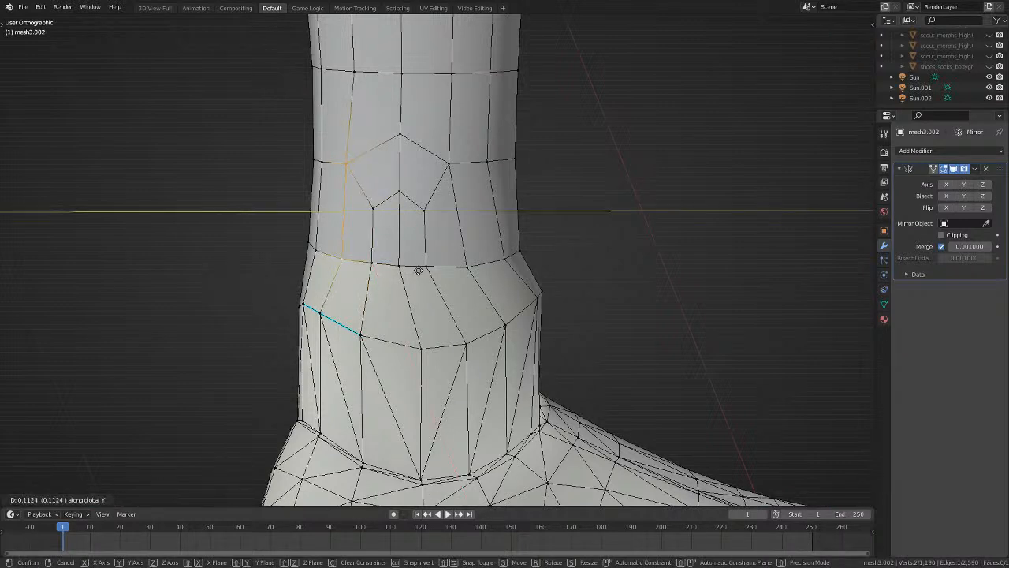
{"action": "left_click", "coordinate": [423, 268]}
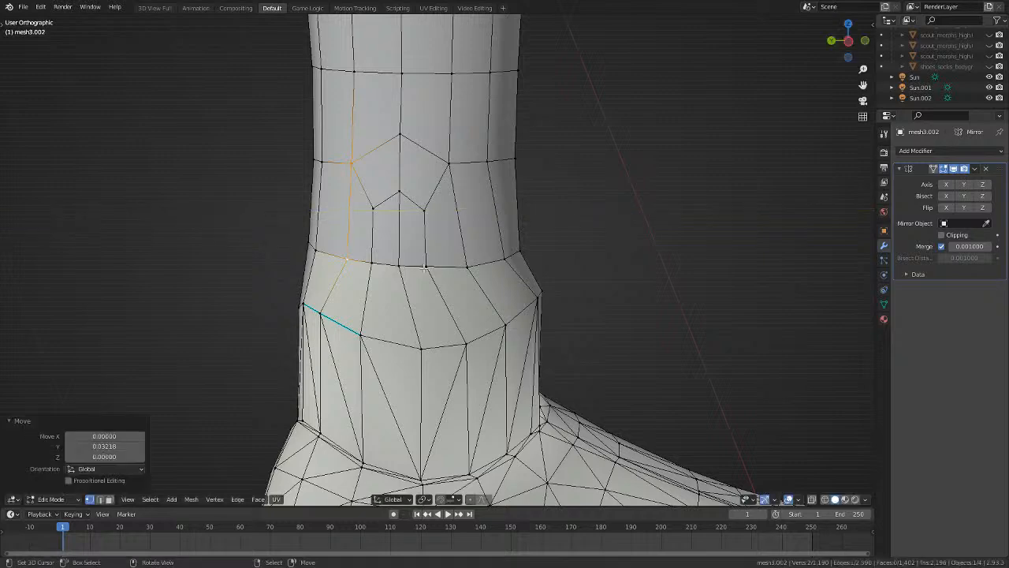
{"action": "key", "text": "alt+a"}
{"action": "middle_click_drag", "start_coordinate": [522, 272], "coordinate": [440, 284]}
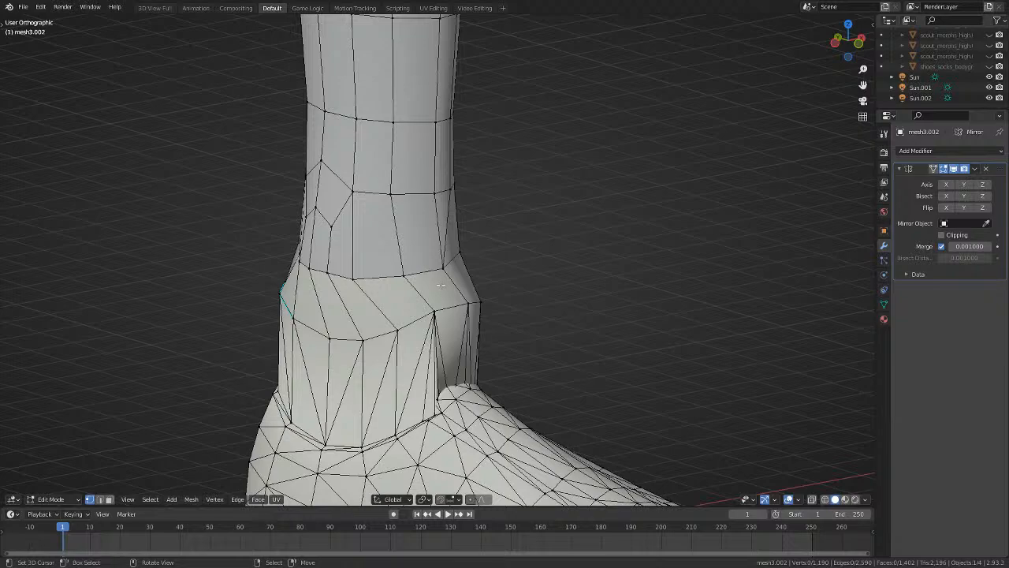
Reposition one vertex on the lower edge of the inner-side ankle patch to even its spacing.
{"action": "middle_click_drag", "start_coordinate": [259, 300], "coordinate": [346, 256]}
{"action": "middle_click_drag", "start_coordinate": [451, 278], "coordinate": [440, 256]}
{"action": "scroll", "coordinate": [438, 267], "scroll_direction": "up", "scroll_amount": 3}
{"action": "left_click", "coordinate": [365, 259]}
{"action": "key", "text": "g"}
{"action": "left_click", "coordinate": [345, 263]}
Move the six vertices of the inner-side ankle patch together slightly towards the front of the leg.
{"action": "left_click", "coordinate": [405, 244], "text": "shift"}
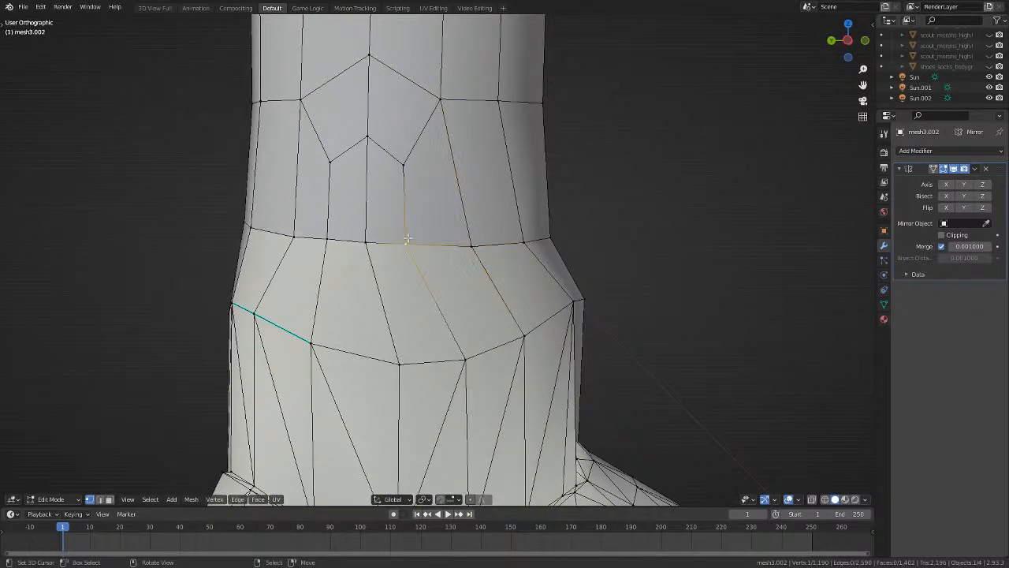
{"action": "left_click", "coordinate": [403, 165], "text": "shift"}
{"action": "left_click", "coordinate": [366, 138], "text": "shift"}
{"action": "left_click", "coordinate": [326, 238], "text": "shift"}
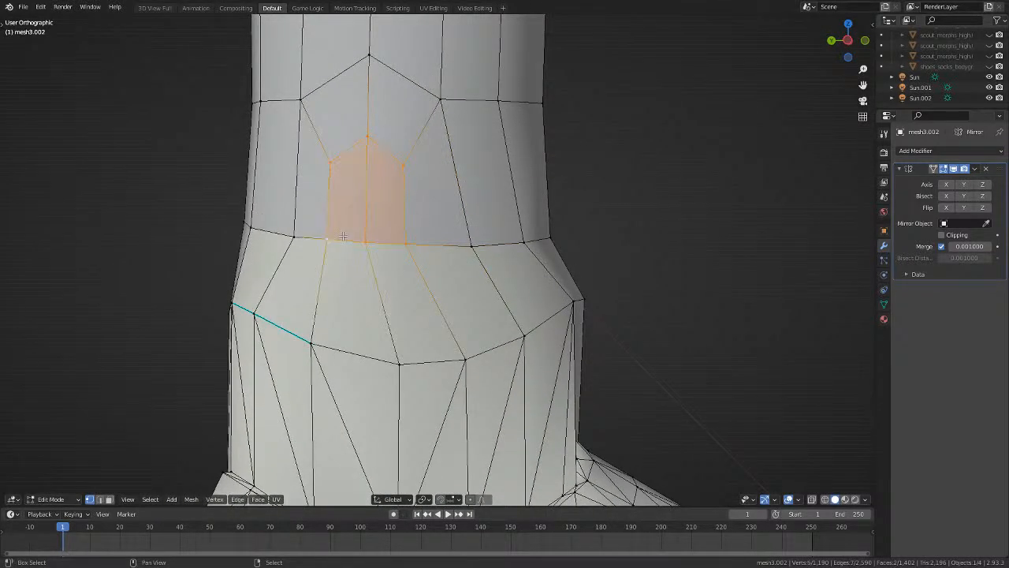
{"action": "key", "text": "g"}
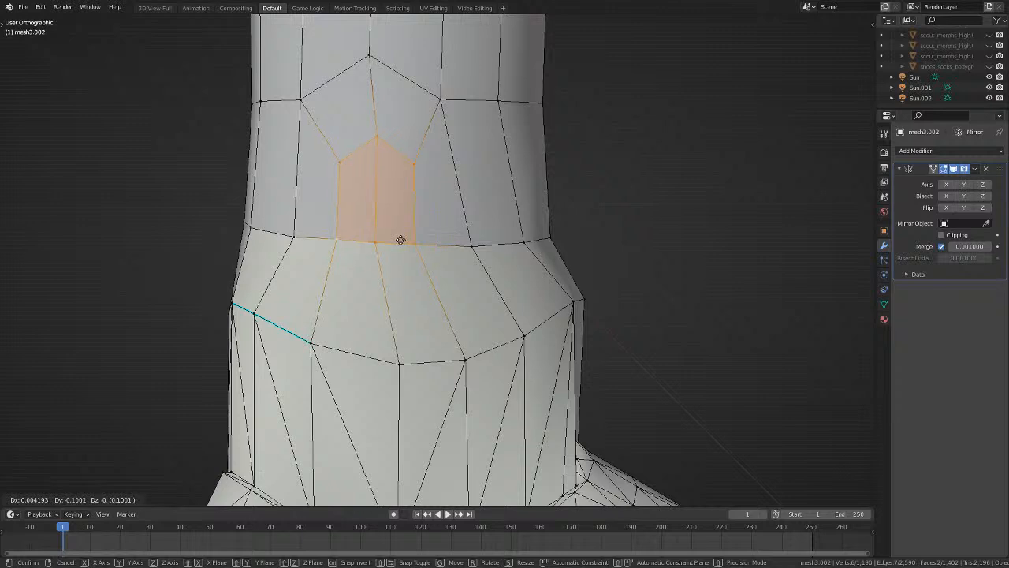
{"action": "left_click", "coordinate": [406, 241]}
{"action": "middle_click_drag", "start_coordinate": [487, 214], "coordinate": [470, 211]}
{"action": "key", "text": "alt+a"}
{"action": "scroll", "coordinate": [470, 211], "scroll_direction": "down", "scroll_amount": 2}
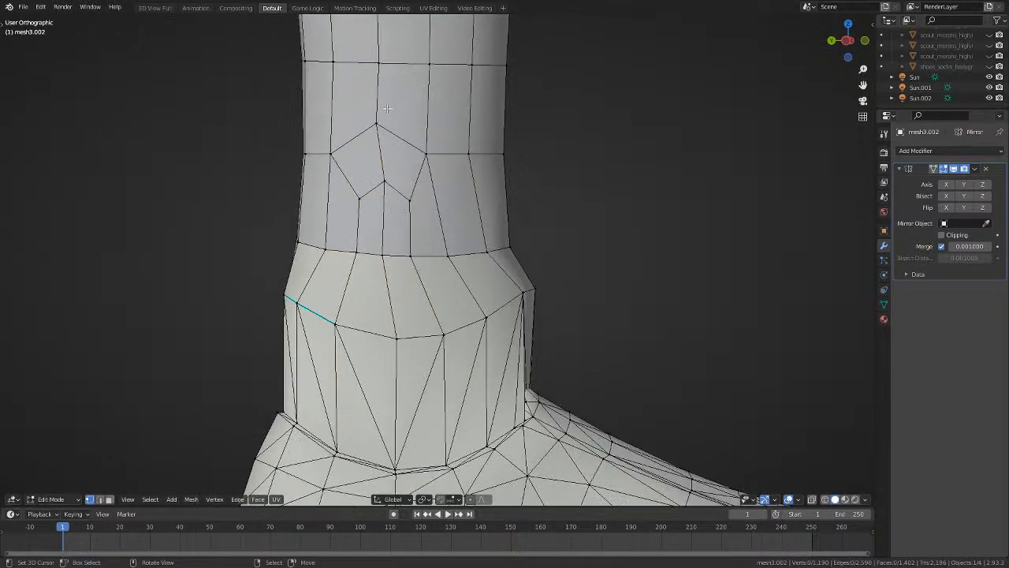
Shift the vertex above the inner-side patch and the two vertices in front of it to even out the edge spacing.
{"action": "right_click", "coordinate": [386, 126]}
{"action": "middle_click_drag", "start_coordinate": [430, 145], "coordinate": [443, 152]}
{"action": "key", "text": "g"}
{"action": "left_click", "coordinate": [447, 152]}
{"action": "right_click", "coordinate": [433, 153]}
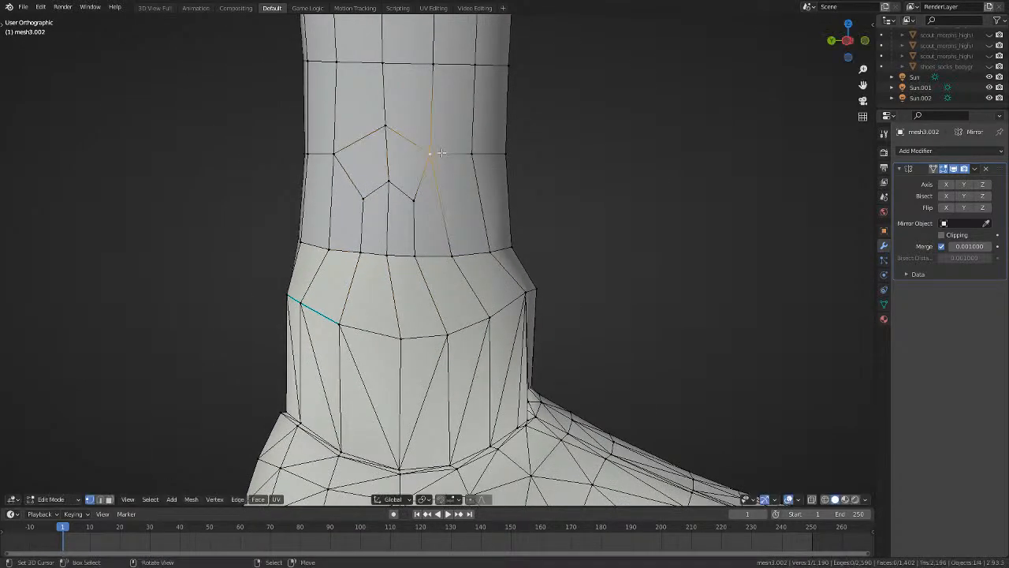
{"action": "key", "text": "g"}
{"action": "left_click", "coordinate": [461, 158]}
{"action": "right_click", "coordinate": [474, 156]}
{"action": "middle_click_drag", "start_coordinate": [530, 157], "coordinate": [525, 158]}
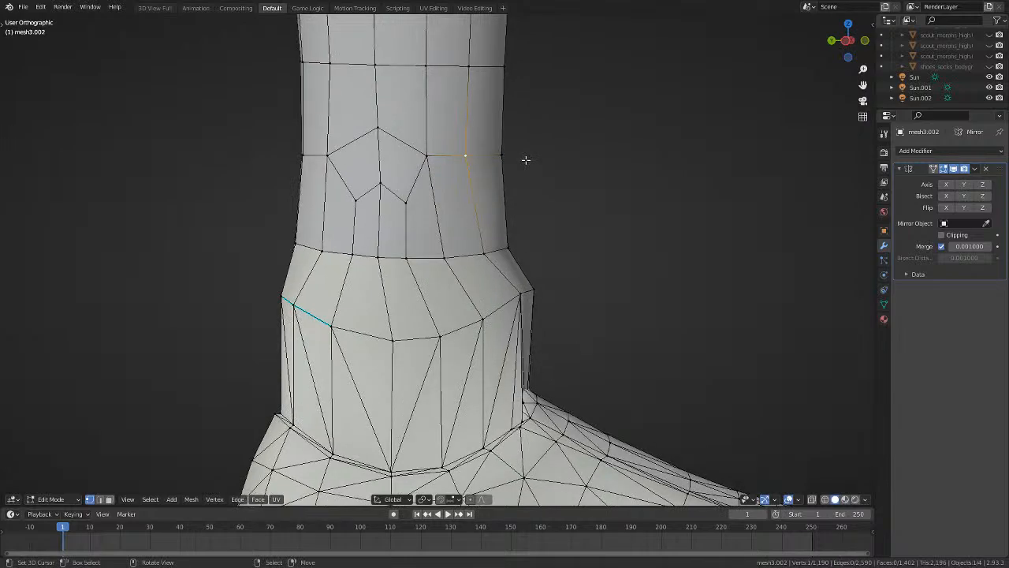
{"action": "key", "text": "g"}
{"action": "left_click", "coordinate": [532, 162]}
{"action": "key", "text": "alt+a"}
Scale the opposite inner and outer front vertices of the lower ankle ring by 0.896 and adjust them along the X axis.
{"action": "scroll", "coordinate": [430, 205], "scroll_direction": "down", "scroll_amount": 2}
{"action": "middle_click_drag", "start_coordinate": [430, 204], "coordinate": [203, 209]}
{"action": "scroll", "coordinate": [206, 210], "scroll_direction": "up", "scroll_amount": 3}
{"action": "middle_click_drag", "start_coordinate": [361, 213], "coordinate": [343, 213]}
{"action": "right_click", "coordinate": [453, 224]}
{"action": "middle_click_drag", "start_coordinate": [451, 225], "coordinate": [607, 222]}
{"action": "right_click", "coordinate": [285, 268], "text": "shift"}
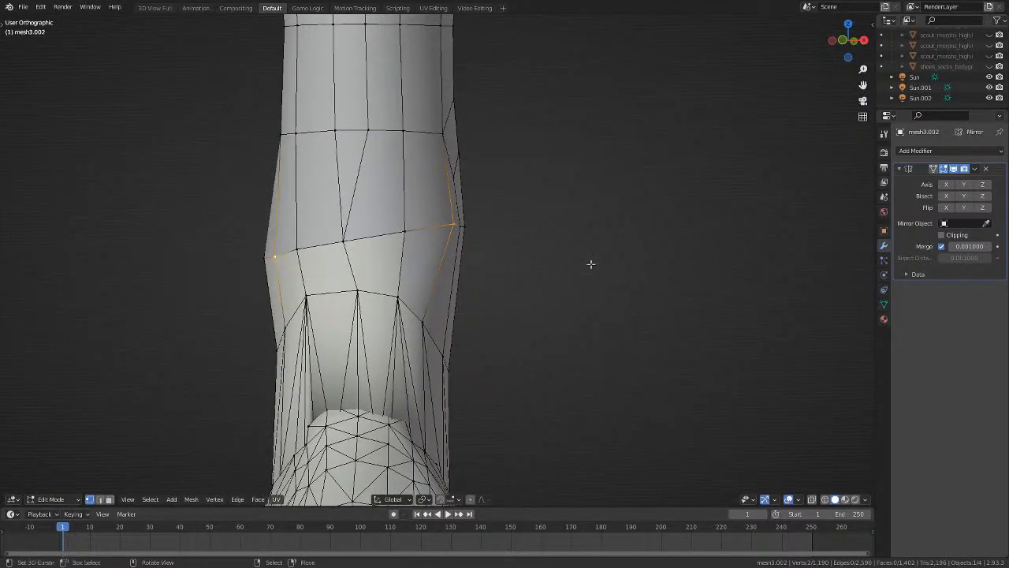
{"action": "key", "text": "s"}
{"action": "left_click", "coordinate": [566, 260]}
{"action": "key", "text": "g"}
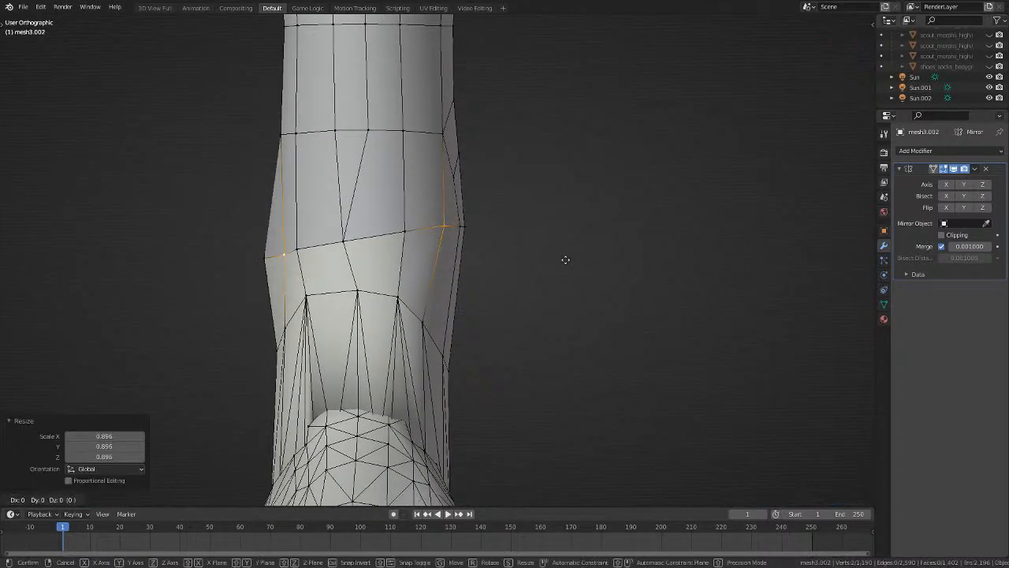
{"action": "key", "text": "x"}
{"action": "left_click", "coordinate": [560, 261]}
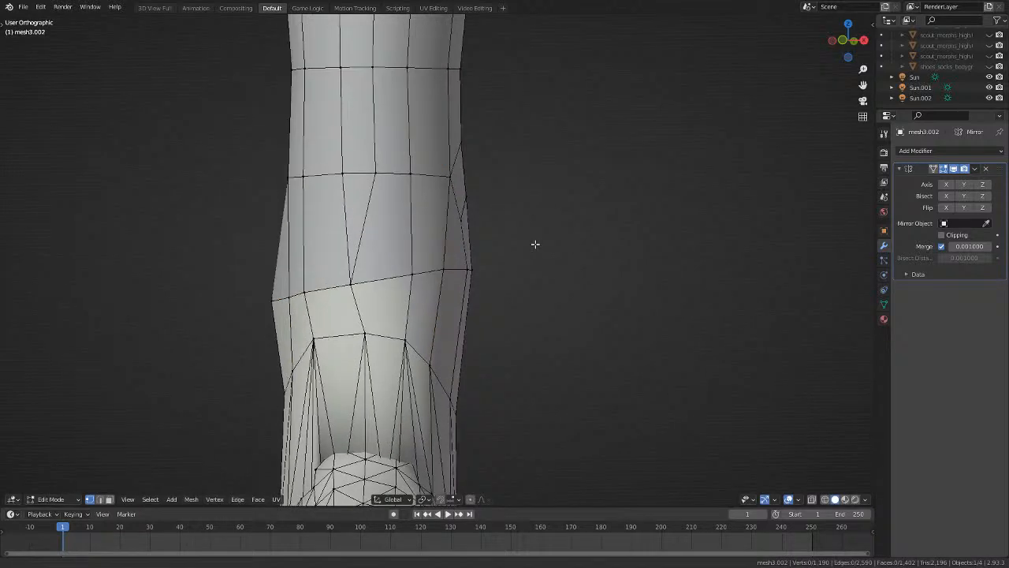
Scale the two opposite side vertices of the ring above the ankle by 0.933 along the X axis.
{"action": "middle_click_drag", "start_coordinate": [534, 244], "coordinate": [478, 202]}
{"action": "right_click", "coordinate": [465, 198]}
{"action": "right_click", "coordinate": [307, 201], "text": "shift"}
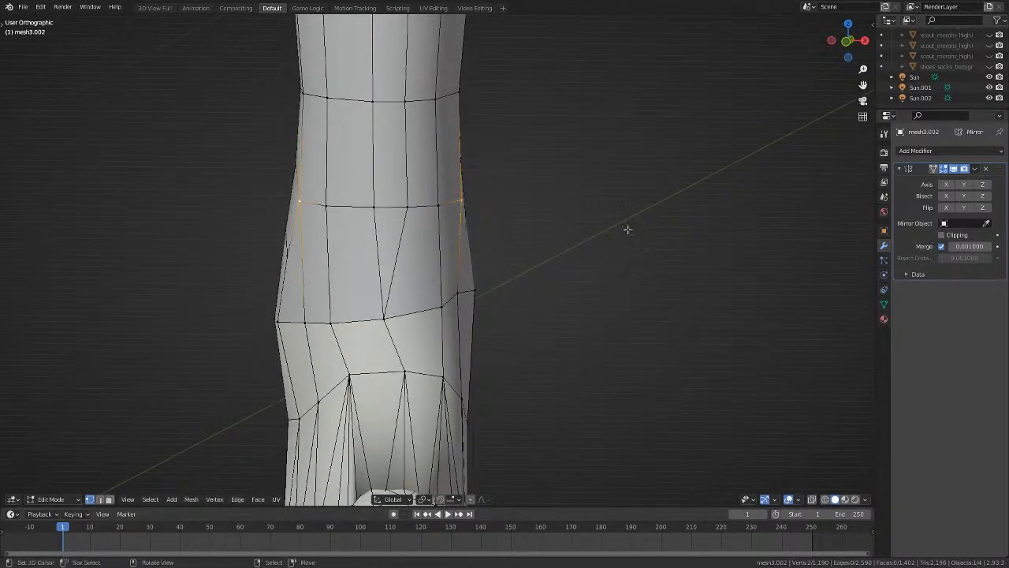
{"action": "key", "text": "s"}
{"action": "key", "text": "x"}
{"action": "left_click", "coordinate": [610, 235]}
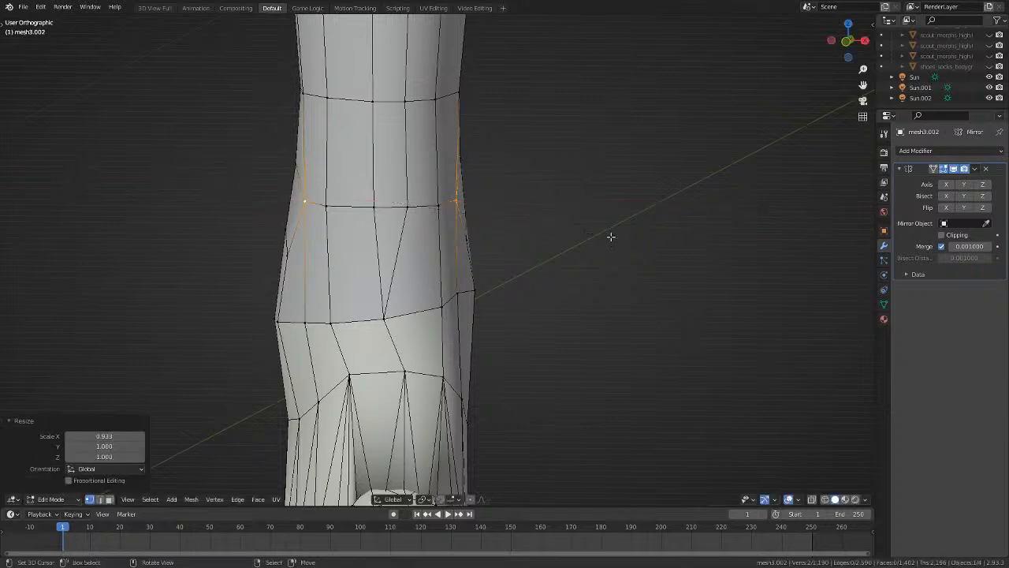
{"action": "key", "text": "alt+a"}
Move the inner-side patch vertices out from the leg by about 0.093 along the negative X axis.
{"action": "middle_click_drag", "start_coordinate": [610, 236], "coordinate": [349, 249]}
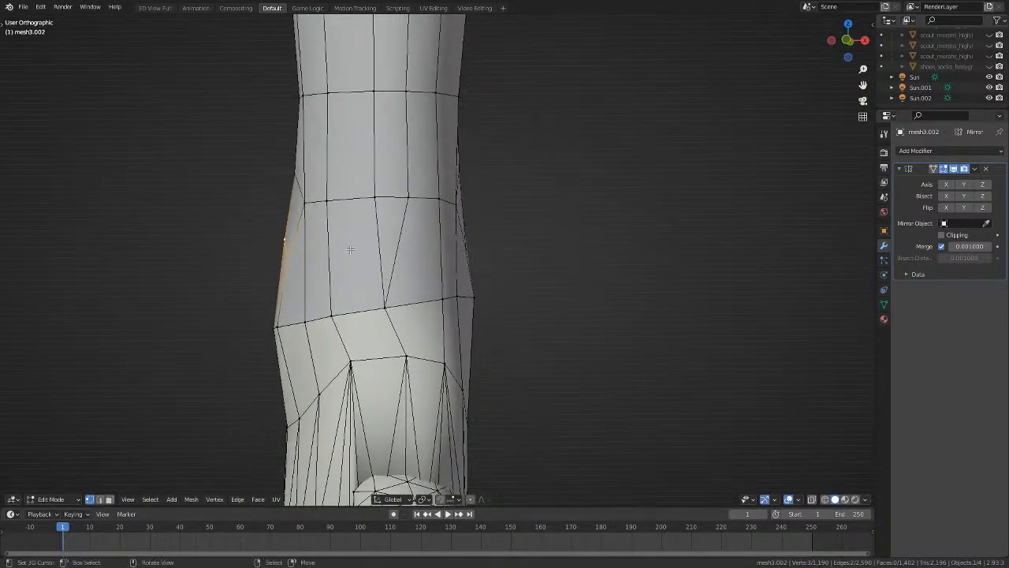
{"action": "key", "text": "g"}
{"action": "left_click", "coordinate": [342, 247]}
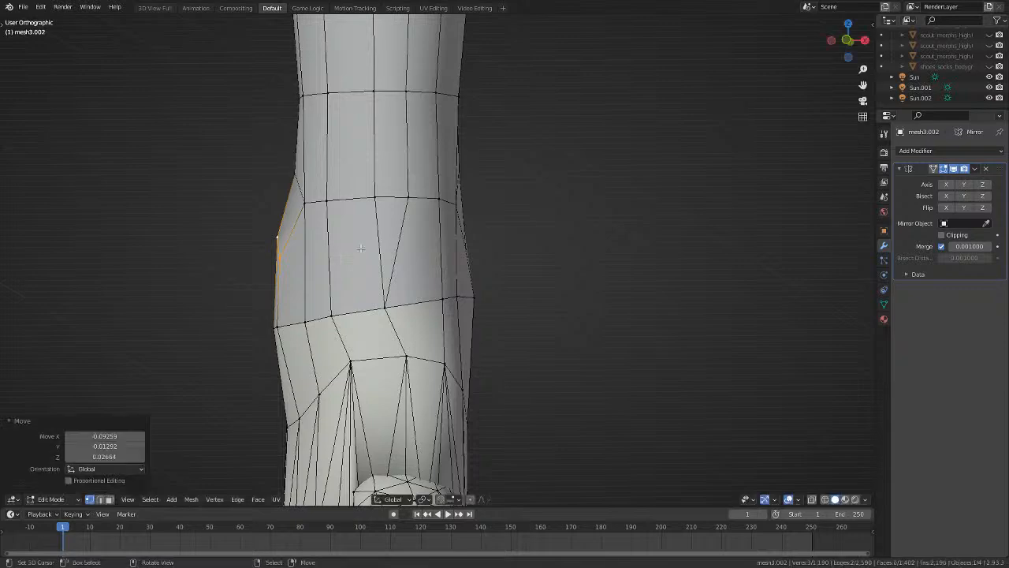
{"action": "key", "text": "alt+a"}
Reposition the front side vertex of the outer-side ankle patch to align it with the patch outline.
{"action": "middle_click_drag", "start_coordinate": [575, 266], "coordinate": [549, 268]}
{"action": "right_click", "coordinate": [489, 245]}
{"action": "middle_click_drag", "start_coordinate": [491, 245], "coordinate": [401, 238]}
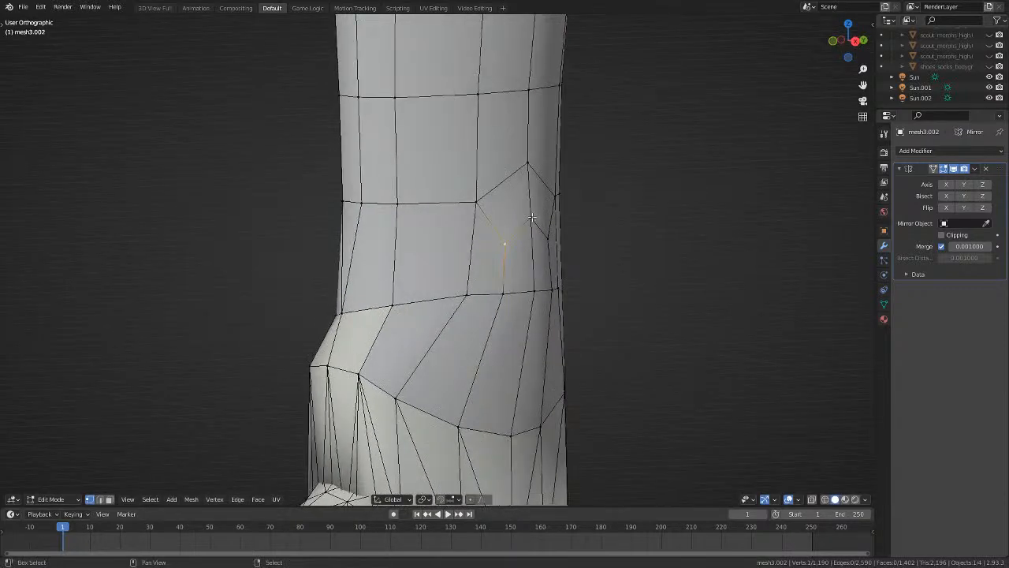
{"action": "middle_click_drag", "start_coordinate": [532, 216], "coordinate": [514, 270]}
{"action": "key", "text": "g"}
{"action": "left_click", "coordinate": [626, 226]}
{"action": "key", "text": "alt+a"}
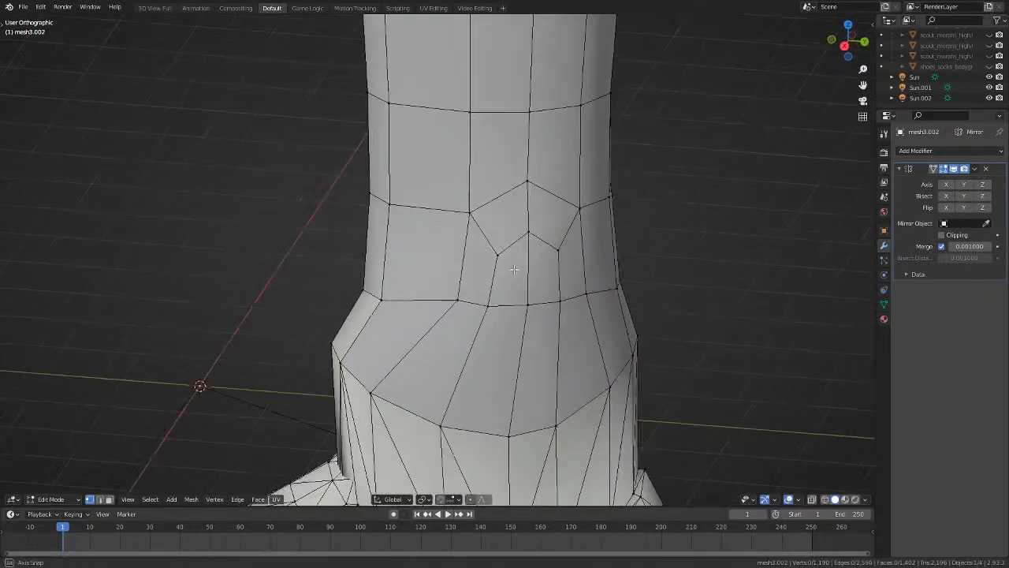
Move the front and rear bottom vertices of the outer-side patch slightly along the X axis.
{"action": "right_click", "coordinate": [516, 301]}
{"action": "right_click", "coordinate": [489, 305]}
{"action": "right_click", "coordinate": [559, 300], "text": "shift"}
{"action": "middle_click_drag", "start_coordinate": [556, 301], "coordinate": [630, 312]}
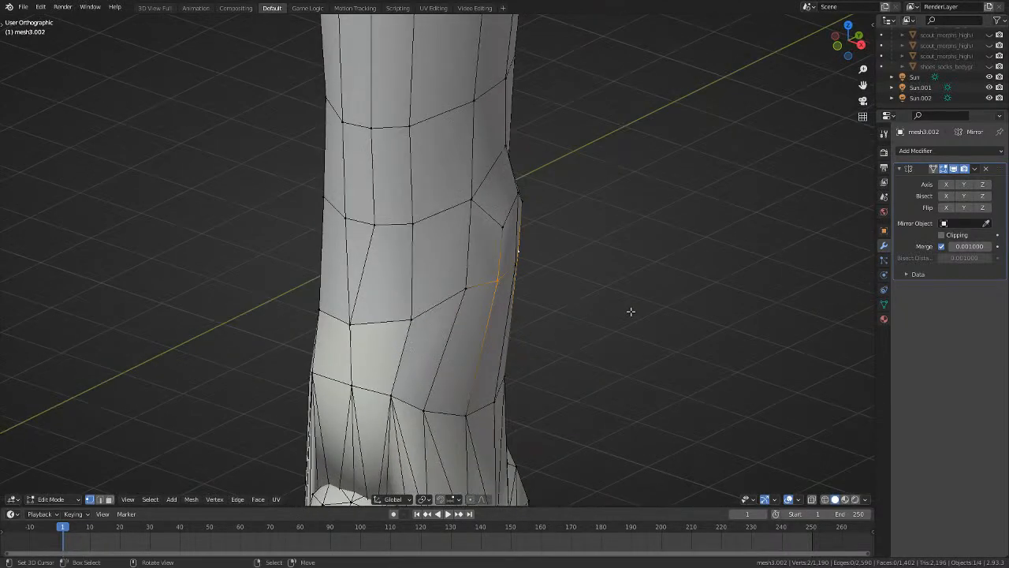
{"action": "key", "text": "g"}
{"action": "key", "text": "x"}
{"action": "left_click", "coordinate": [626, 317]}
{"action": "key", "text": "alt+a"}
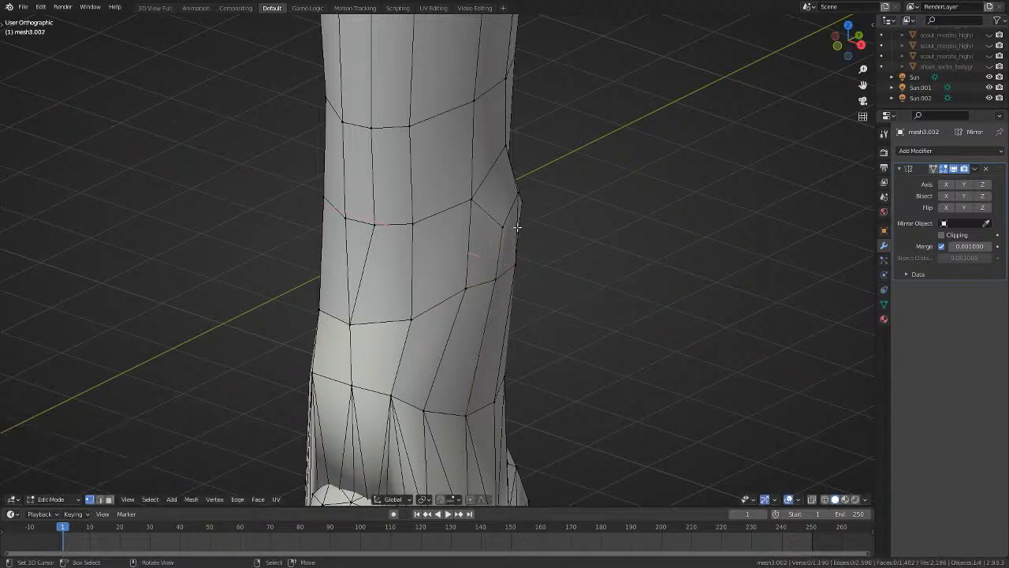
Adjust the rear side vertex of the outer-side ankle patch to smooth the leg's profile.
{"action": "right_click", "coordinate": [517, 227]}
{"action": "middle_click_drag", "start_coordinate": [517, 227], "coordinate": [536, 234]}
{"action": "middle_click_drag", "start_coordinate": [410, 238], "coordinate": [87, 347]}
{"action": "left_click", "coordinate": [560, 341]}
Check the ankle outside Edit Mode, then adjust the ankle ring vertex below the outer-side patch from the front.
{"action": "key", "text": "alt+a"}
{"action": "key", "text": "a"}
{"action": "key", "text": "Tab"}
{"action": "key", "text": "Tab"}
{"action": "scroll", "coordinate": [268, 279], "scroll_direction": "up", "scroll_amount": 4}
{"action": "middle_click_drag", "start_coordinate": [236, 316], "coordinate": [367, 290]}
{"action": "key", "text": "alt+a"}
{"action": "middle_click_drag", "start_coordinate": [427, 278], "coordinate": [488, 298]}
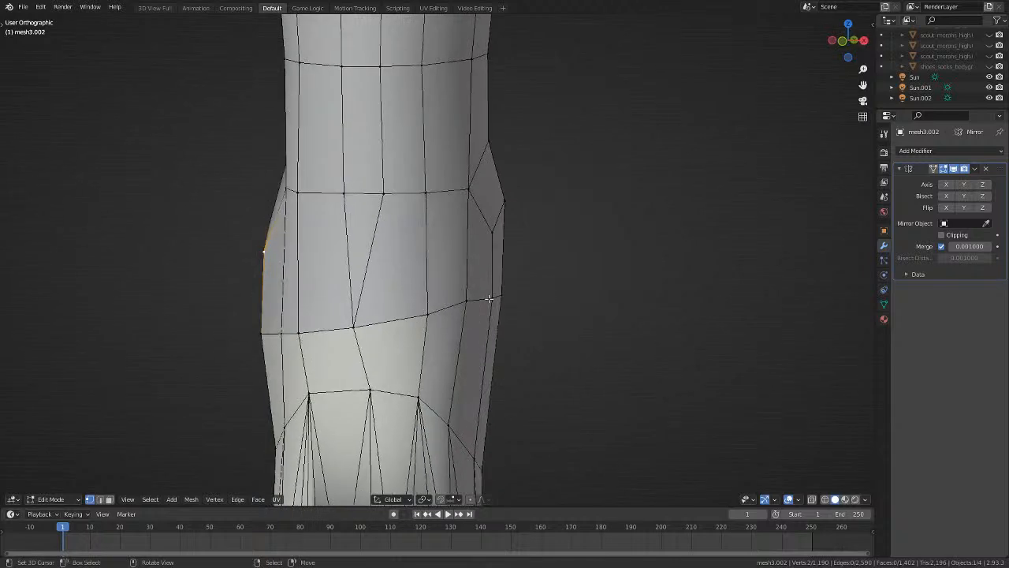
{"action": "right_click", "coordinate": [525, 299]}
{"action": "left_click", "coordinate": [605, 313]}
{"action": "key", "text": "alt+a"}
Move the outer-side patch's front side vertex in X-ray view to match the surrounding ankle contour.
{"action": "left_click", "coordinate": [491, 231]}
{"action": "key", "text": "alt+z"}
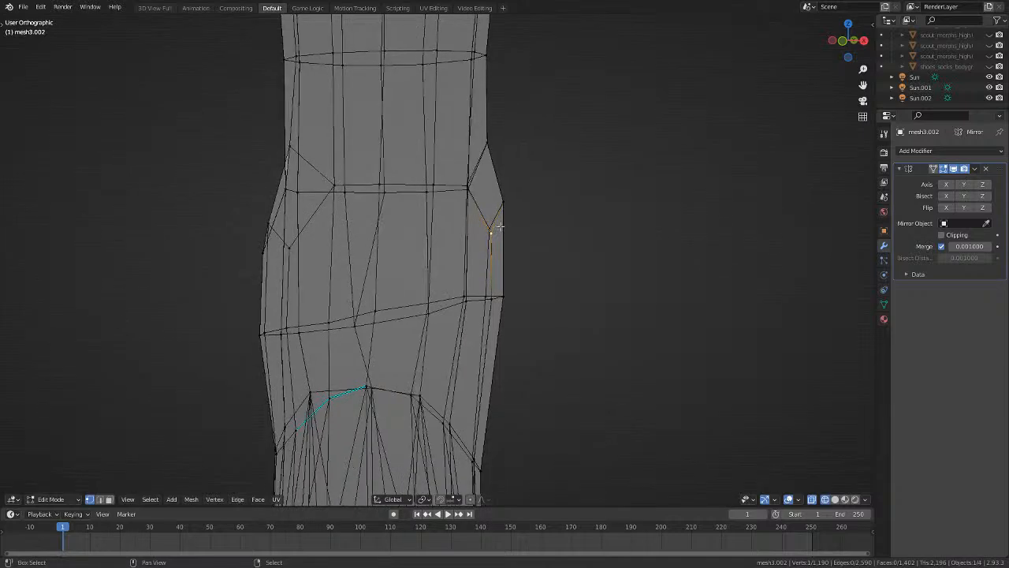
{"action": "key", "text": "g"}
{"action": "left_click", "coordinate": [537, 239]}
{"action": "key", "text": "alt+a"}
{"action": "key", "text": "alt+z"}
{"action": "scroll", "coordinate": [504, 268], "scroll_direction": "down", "scroll_amount": 2}
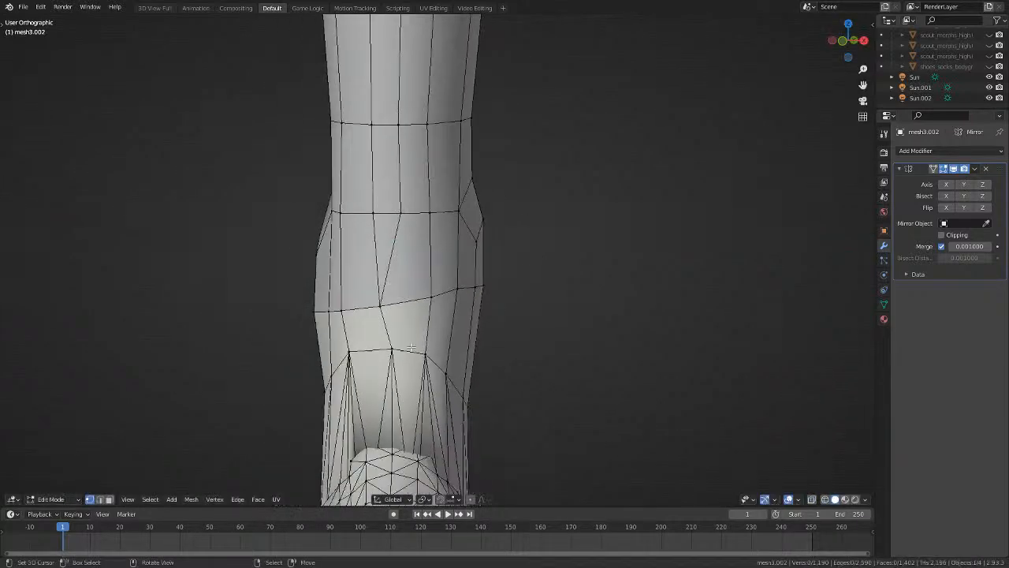
Connect the front-centre vertex above the ankle to the outer front vertex of the lower ring with a new edge.
{"action": "middle_click_drag", "start_coordinate": [394, 339], "coordinate": [444, 295]}
{"action": "scroll", "coordinate": [449, 353], "scroll_direction": "down", "scroll_amount": 3}
{"action": "scroll", "coordinate": [418, 298], "scroll_direction": "up", "scroll_amount": 2}
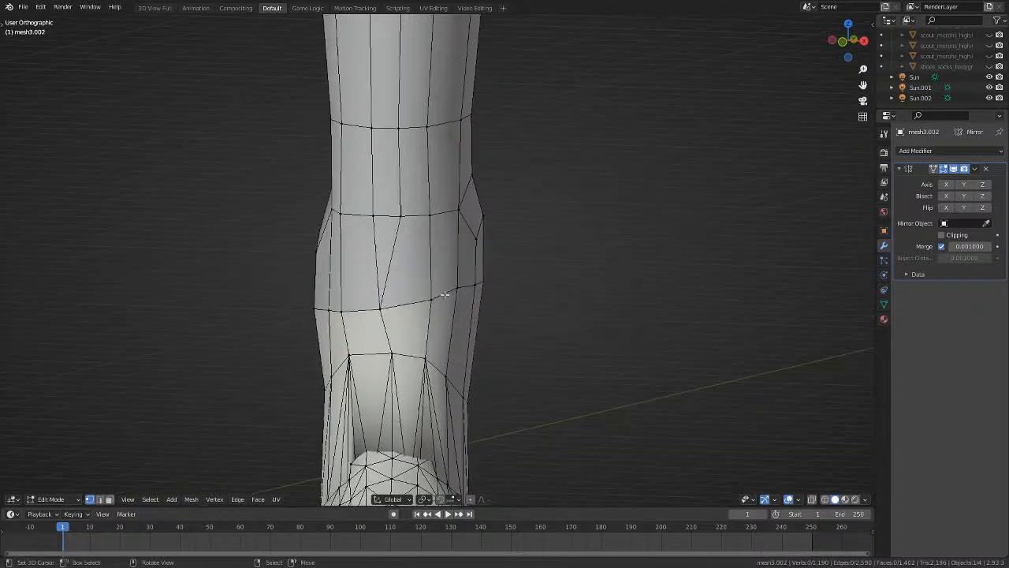
{"action": "left_click", "coordinate": [401, 216]}
{"action": "key", "text": "Return"}
{"action": "scroll", "coordinate": [566, 264], "scroll_direction": "down", "scroll_amount": 4}
{"action": "middle_click_drag", "start_coordinate": [567, 290], "coordinate": [479, 292]}
{"action": "scroll", "coordinate": [564, 284], "scroll_direction": "up", "scroll_amount": 1}
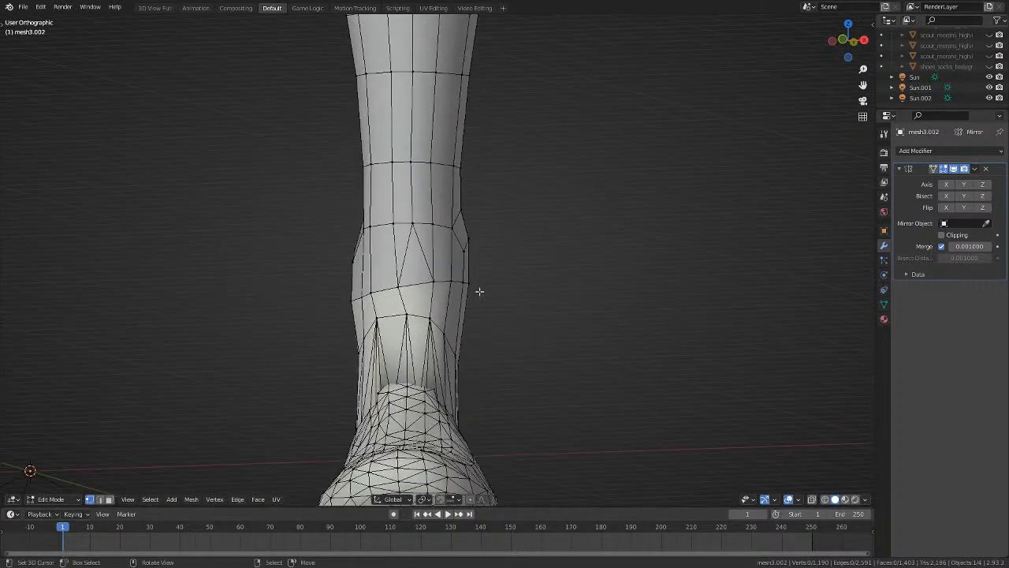
Reposition the front vertices of the lower ankle ring around the new triangle to even their spacing.
{"action": "left_click", "coordinate": [438, 293]}
{"action": "middle_click_drag", "start_coordinate": [554, 311], "coordinate": [270, 349]}
{"action": "scroll", "coordinate": [442, 334], "scroll_direction": "up", "scroll_amount": 3}
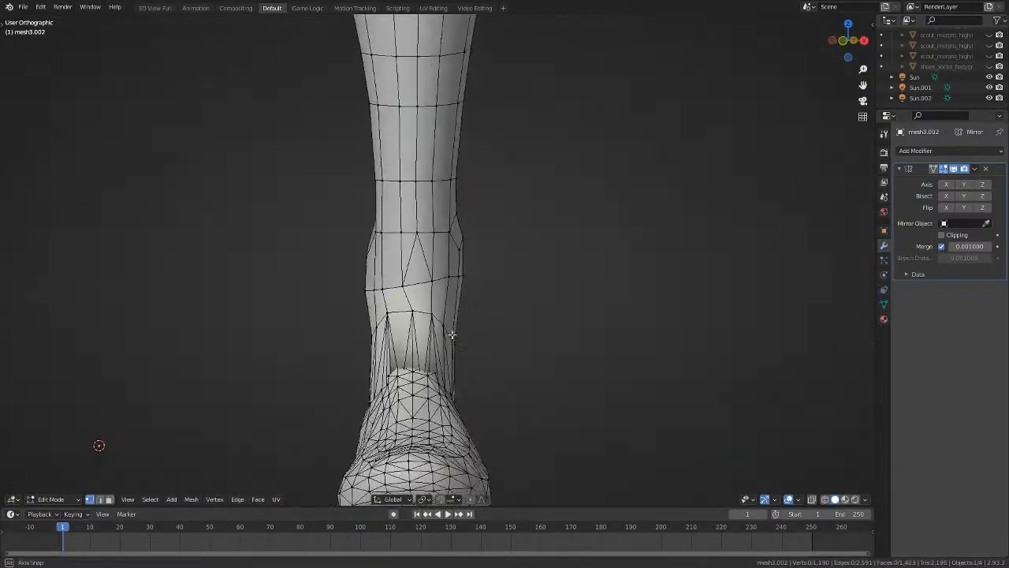
{"action": "middle_click_drag", "start_coordinate": [422, 335], "coordinate": [407, 307]}
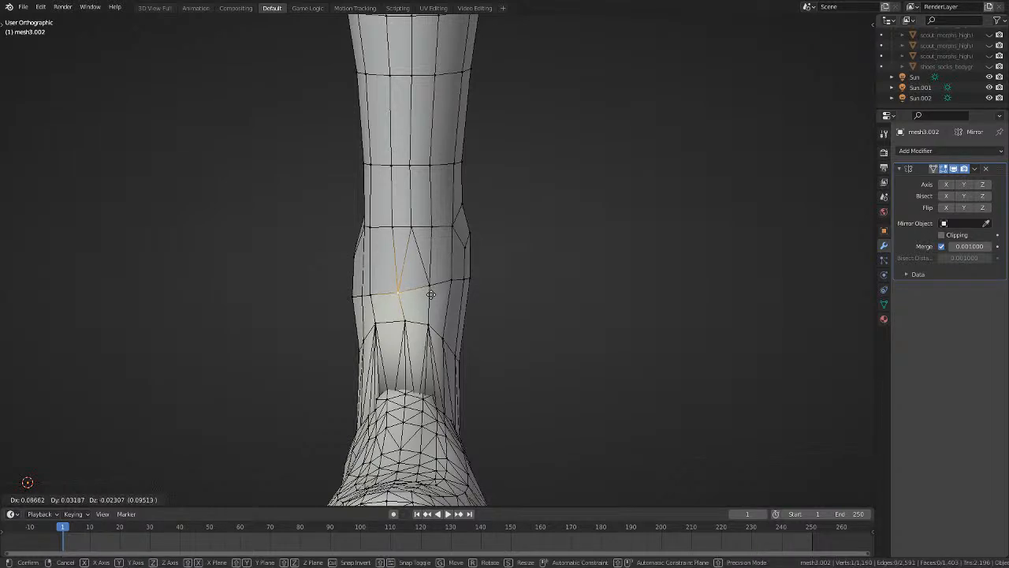
{"action": "left_click", "coordinate": [431, 292]}
{"action": "key", "text": "alt+a"}
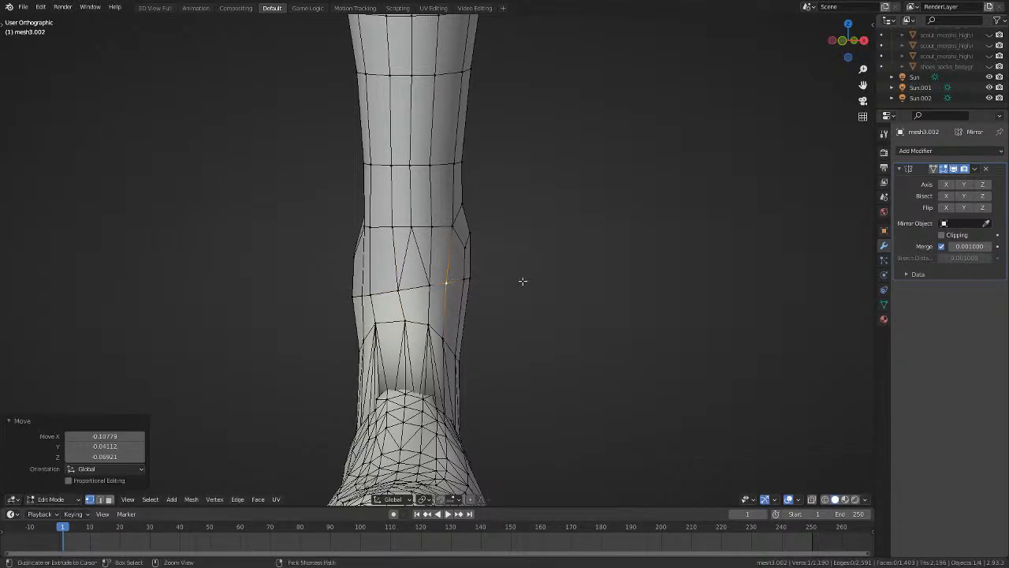
Lower the ankle ring's outer front vertex about 0.023 along the Z axis and shift it along the X axis.
{"action": "left_click", "coordinate": [521, 281]}
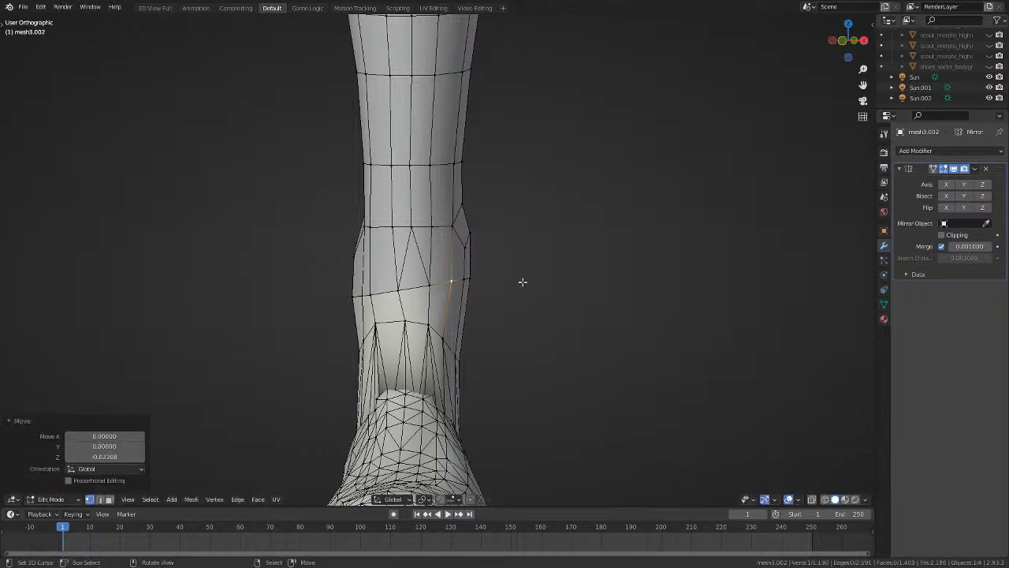
{"action": "key", "text": "g"}
{"action": "key", "text": "x"}
{"action": "left_click", "coordinate": [521, 284]}
{"action": "middle_click_drag", "start_coordinate": [586, 277], "coordinate": [628, 292]}
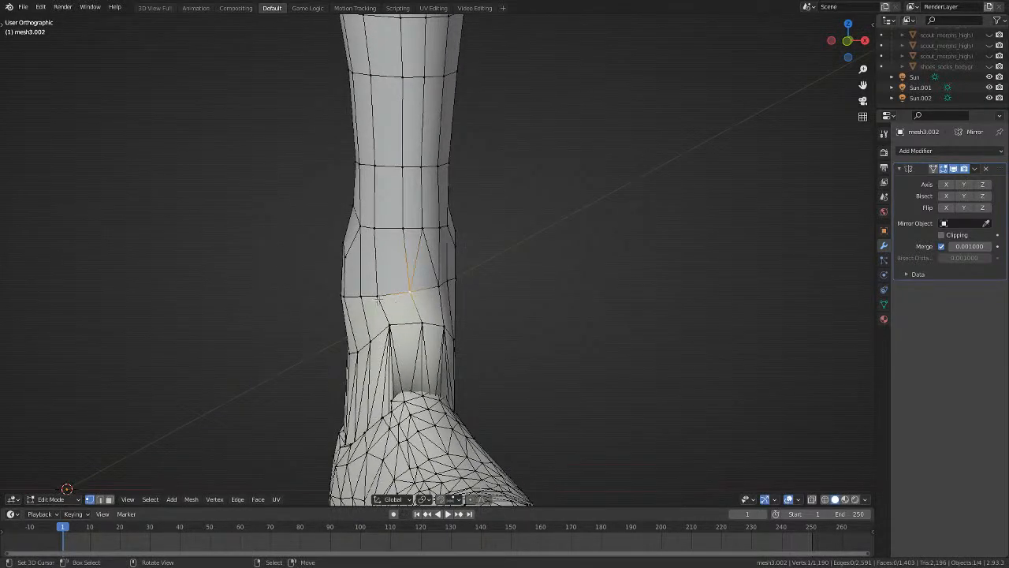
Scale the three bottom vertices of the inner-side ankle patch apart by about 1.14.
{"action": "right_click", "coordinate": [379, 299]}
{"action": "middle_click_drag", "start_coordinate": [473, 300], "coordinate": [601, 297]}
{"action": "scroll", "coordinate": [589, 290], "scroll_direction": "up", "scroll_amount": 1}
{"action": "key", "text": "alt+a"}
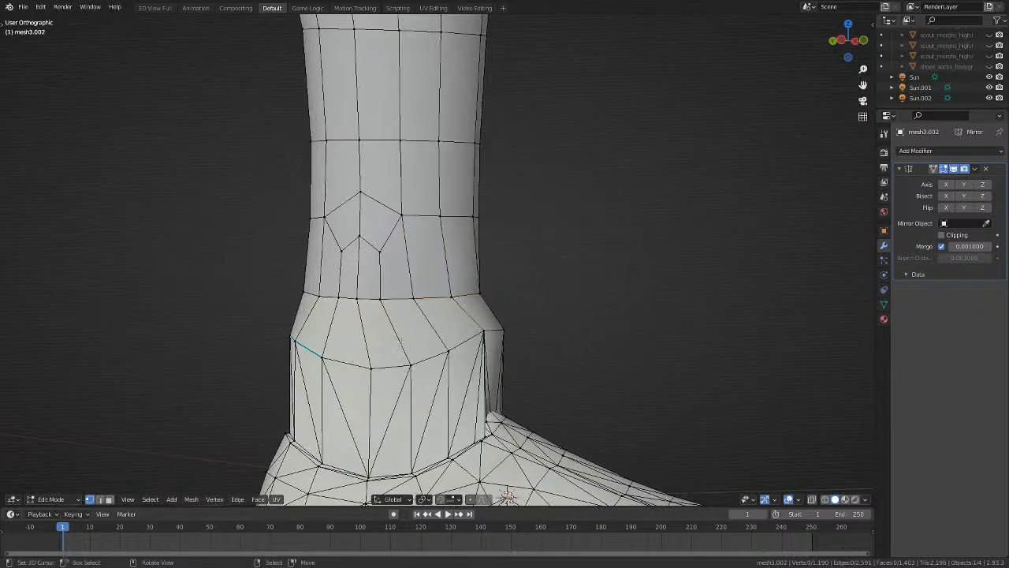
{"action": "middle_click_drag", "start_coordinate": [401, 341], "coordinate": [403, 308]}
{"action": "right_click", "coordinate": [404, 302]}
{"action": "key", "text": "s"}
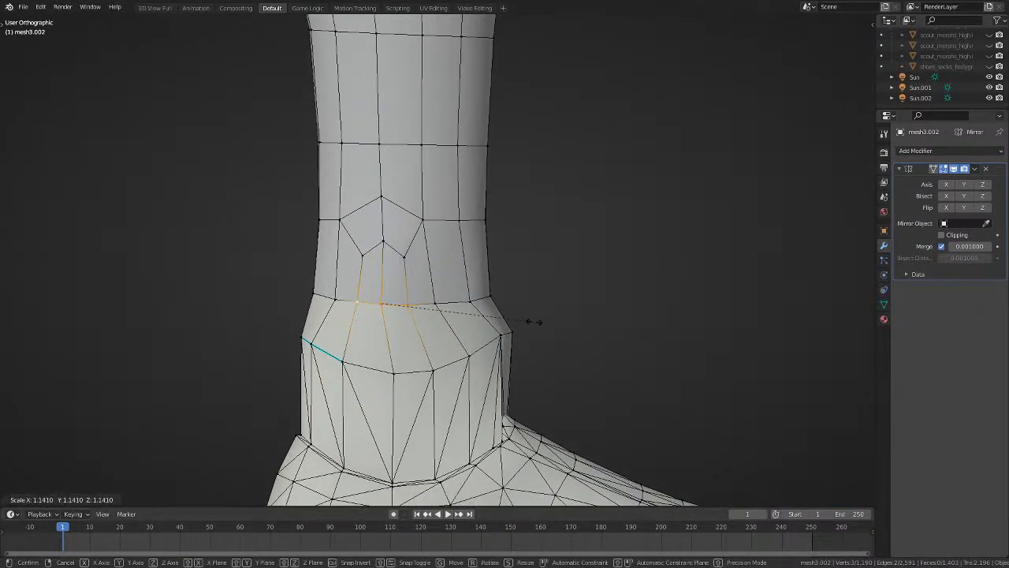
{"action": "left_click", "coordinate": [537, 321]}
Spread the ring vertices below the outer-side ankle patch, using a scale of 1.138.
{"action": "middle_click_drag", "start_coordinate": [271, 301], "coordinate": [487, 295]}
{"action": "key", "text": "alt+a"}
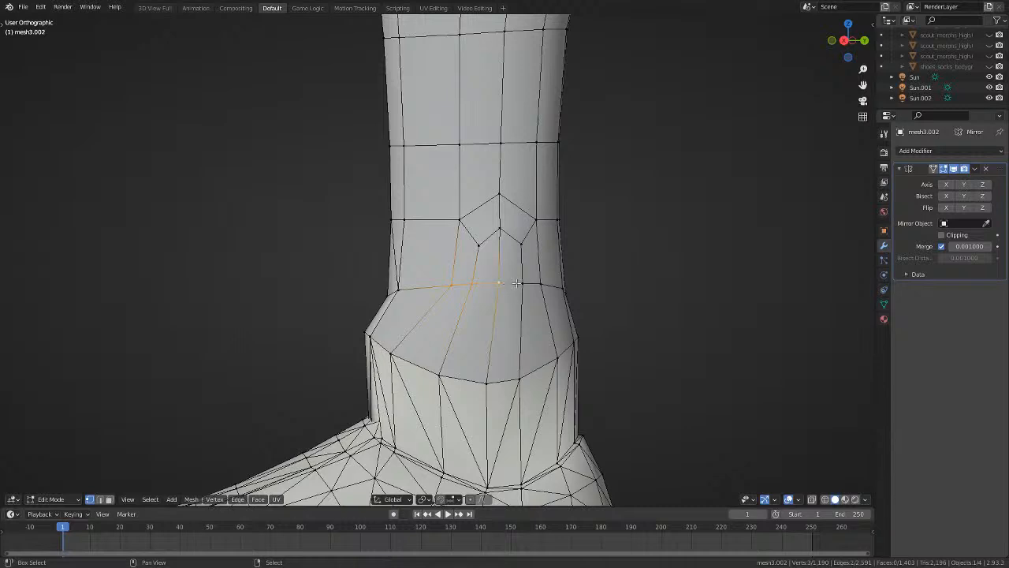
{"action": "key", "text": "s"}
{"action": "left_click", "coordinate": [588, 290]}
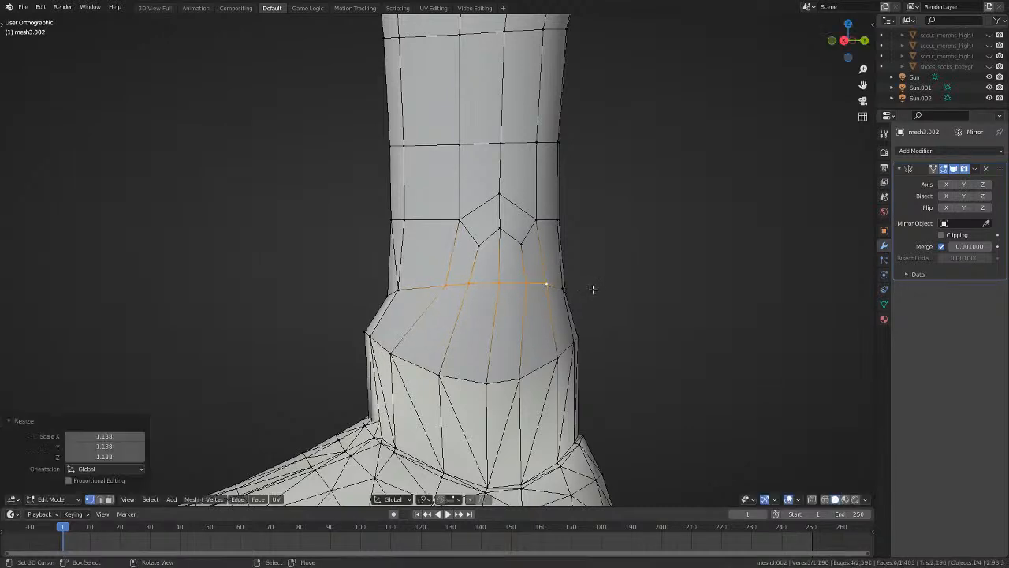
{"action": "middle_click_drag", "start_coordinate": [592, 289], "coordinate": [674, 316]}
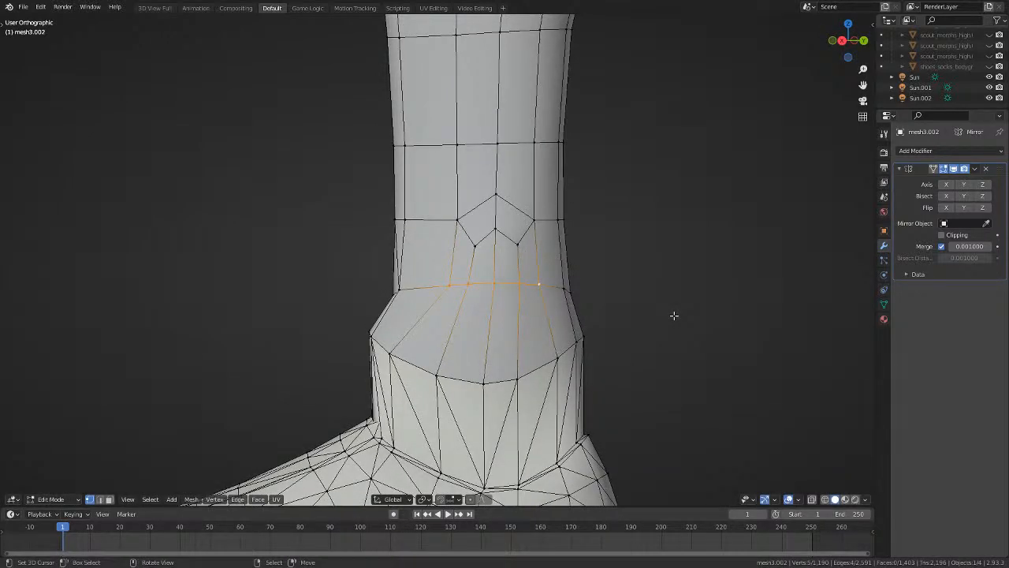
Shift the five outer-side ring vertices along the Y axis, scale them by 1.074, and fine-tune their position.
{"action": "key", "text": "g"}
{"action": "key", "text": "y"}
{"action": "left_click", "coordinate": [670, 317]}
{"action": "key", "text": "s"}
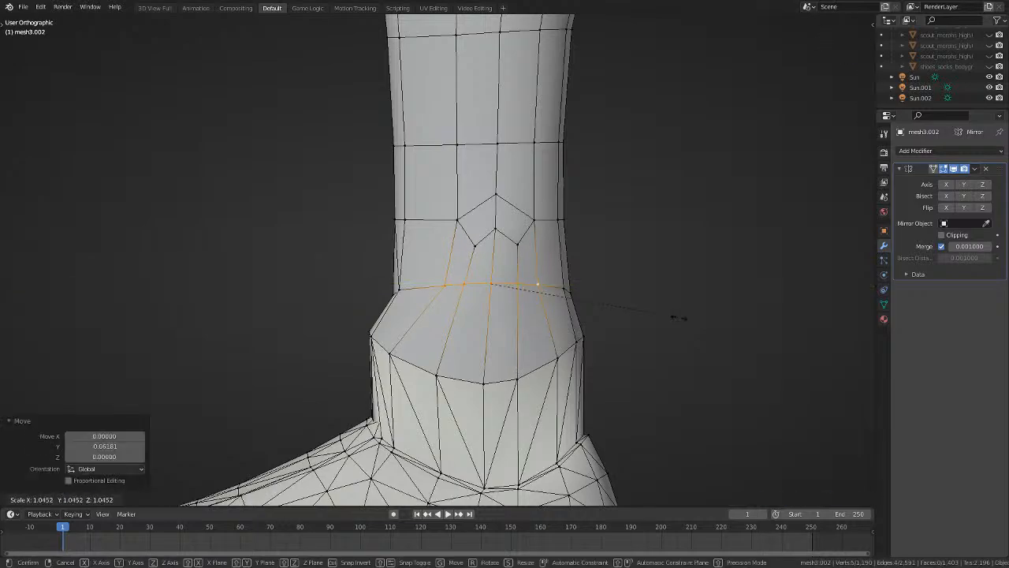
{"action": "left_click", "coordinate": [682, 318]}
{"action": "key", "text": "g"}
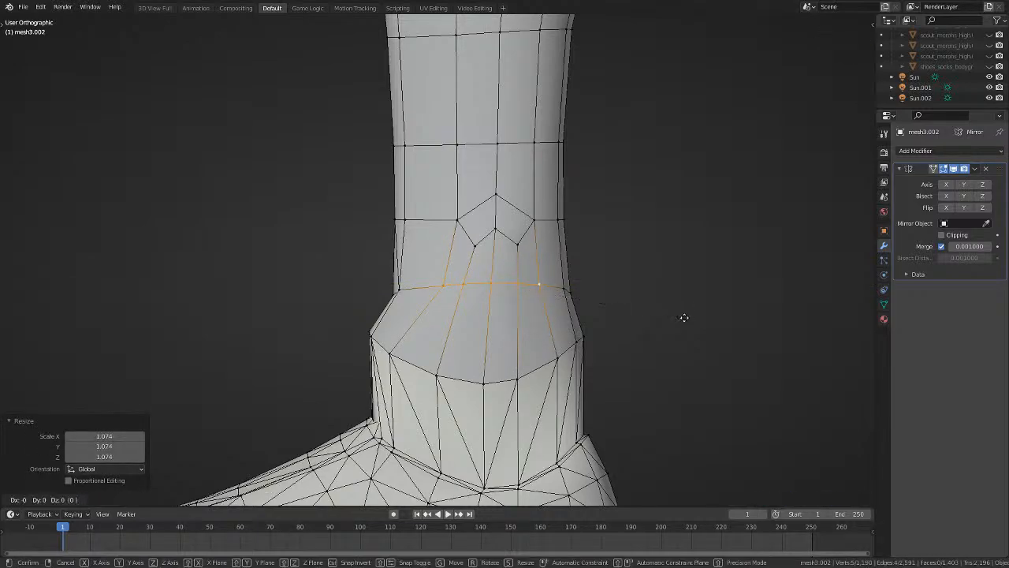
{"action": "left_click", "coordinate": [688, 319]}
{"action": "middle_click_drag", "start_coordinate": [689, 322], "coordinate": [342, 332]}
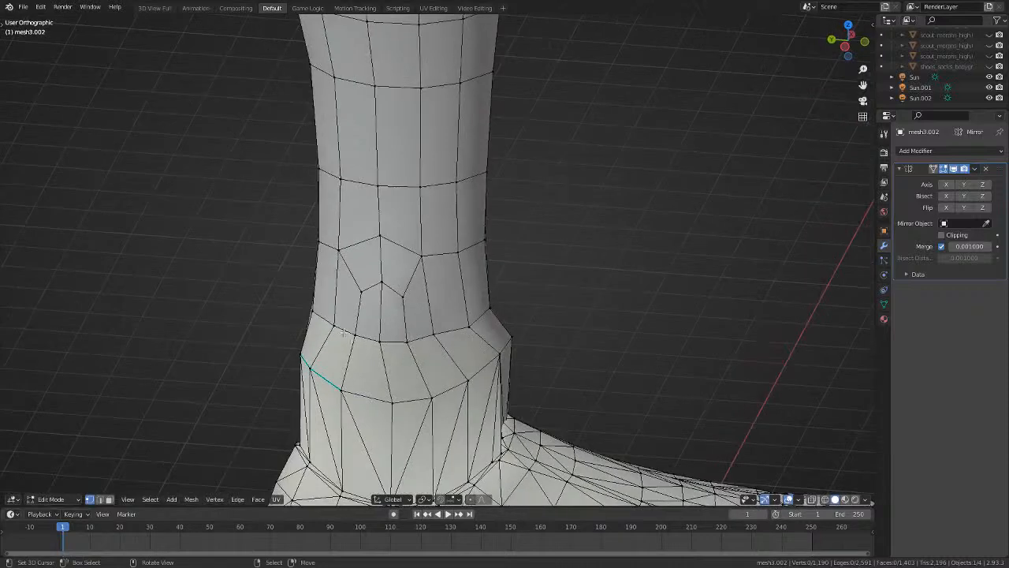
Shift the five inner-side ring vertices about -0.04 along the Y axis and scale them slightly.
{"action": "key", "text": "g"}
{"action": "key", "text": "y"}
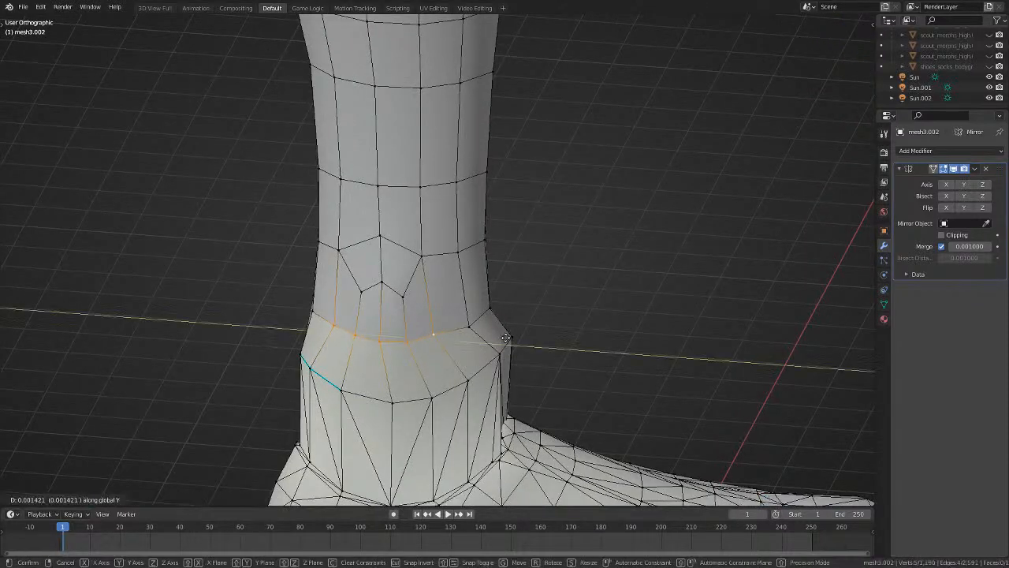
{"action": "left_click", "coordinate": [508, 339]}
{"action": "key", "text": "s"}
{"action": "key", "text": "x"}
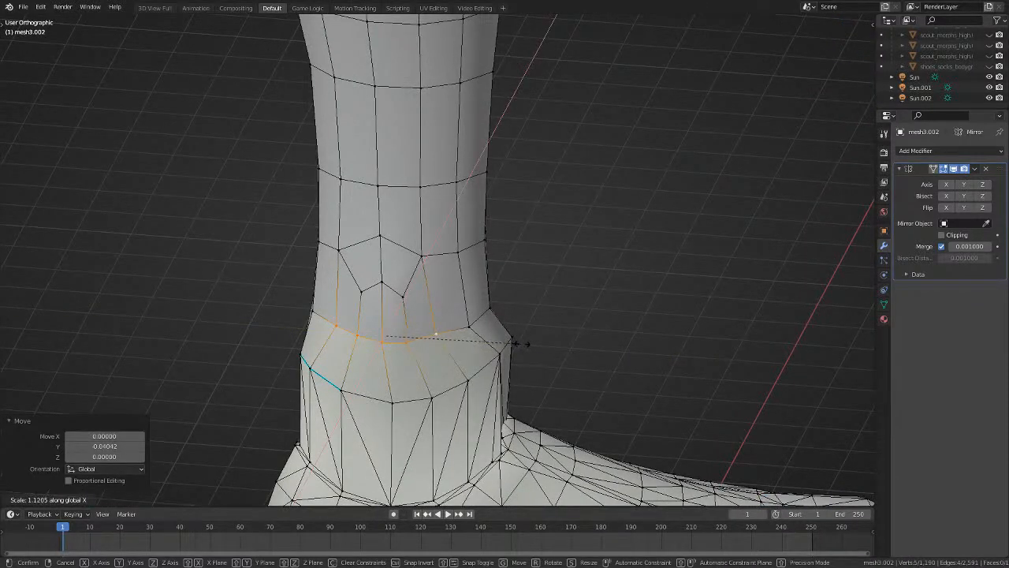
{"action": "right_click", "coordinate": [522, 344]}
{"action": "key", "text": "s"}
{"action": "left_click", "coordinate": [533, 344]}
{"action": "middle_click_drag", "start_coordinate": [533, 345], "coordinate": [448, 309]}
{"action": "key", "text": "alt+a"}
Select all the shoe's vertices in the see-through right side view and unhide the original shoes and socks mesh for reference.
{"action": "scroll", "coordinate": [448, 308], "scroll_direction": "down", "scroll_amount": 6}
{"action": "key", "text": "Tab"}
{"action": "key", "text": "KP_3"}
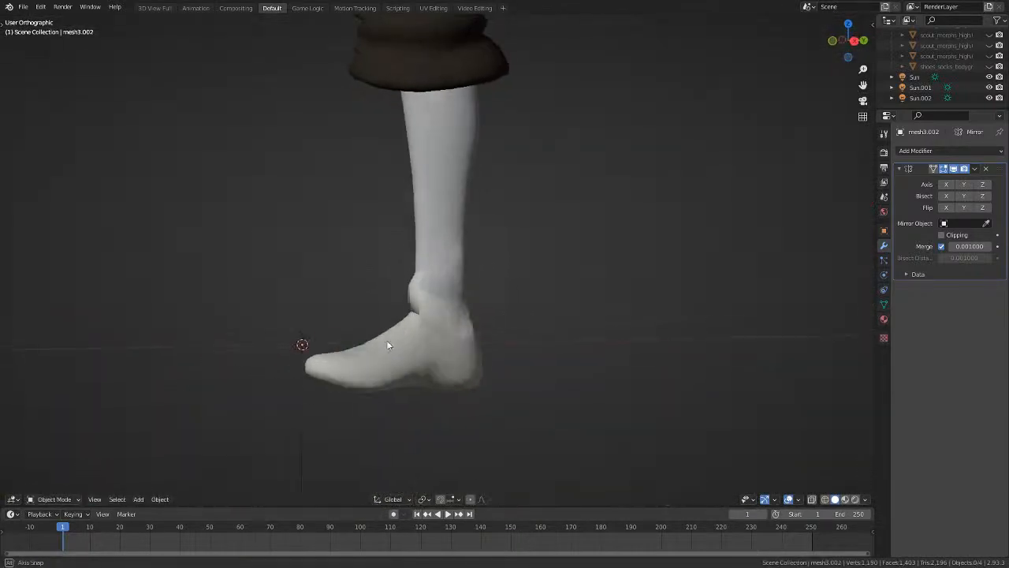
{"action": "key", "text": "Tab"}
{"action": "key", "text": "alt+z"}
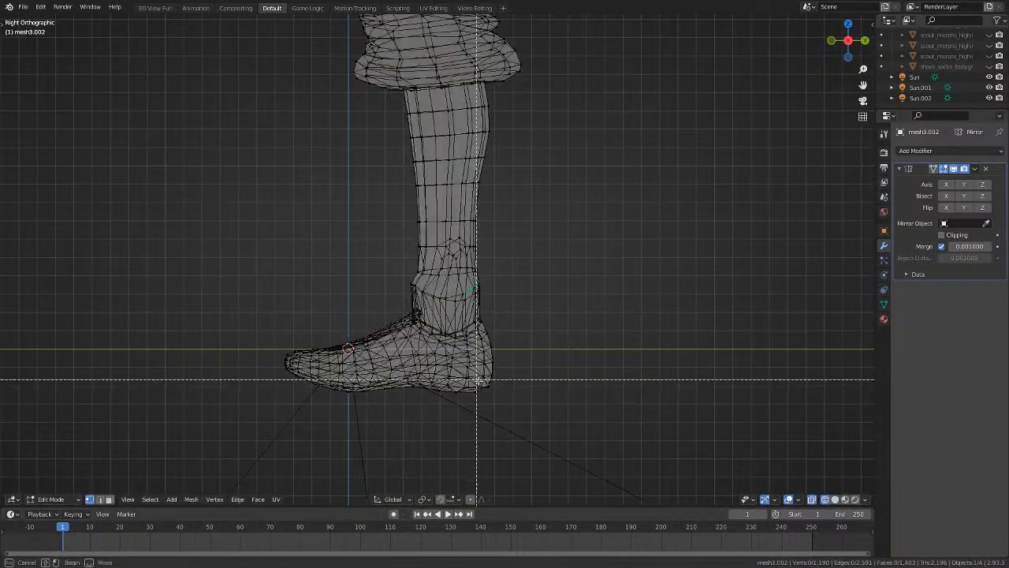
{"action": "left_click_drag", "start_coordinate": [590, 432], "coordinate": [59, 303]}
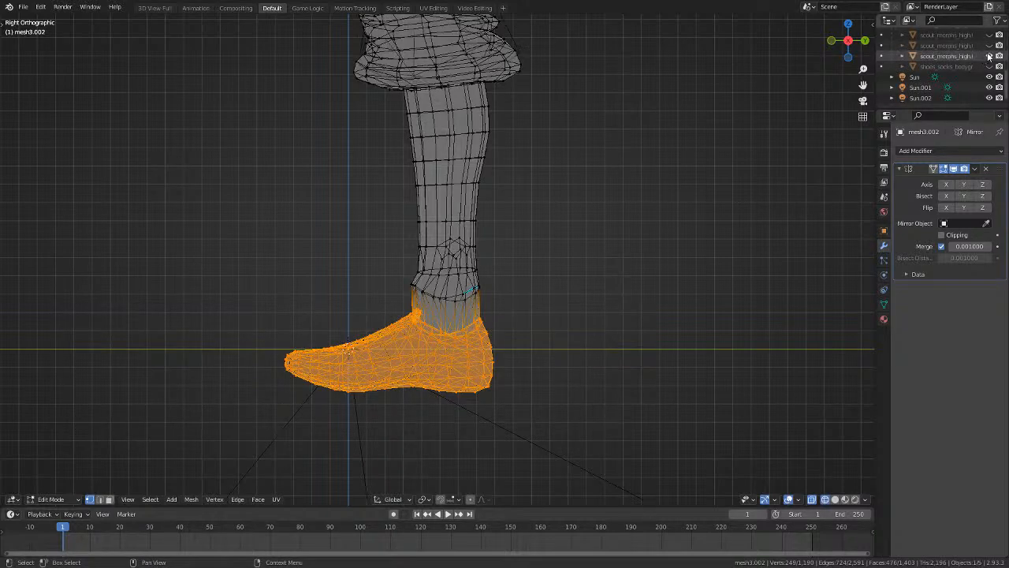
{"action": "left_click", "coordinate": [990, 67]}
{"action": "scroll", "coordinate": [290, 436], "scroll_direction": "up", "scroll_amount": 8}
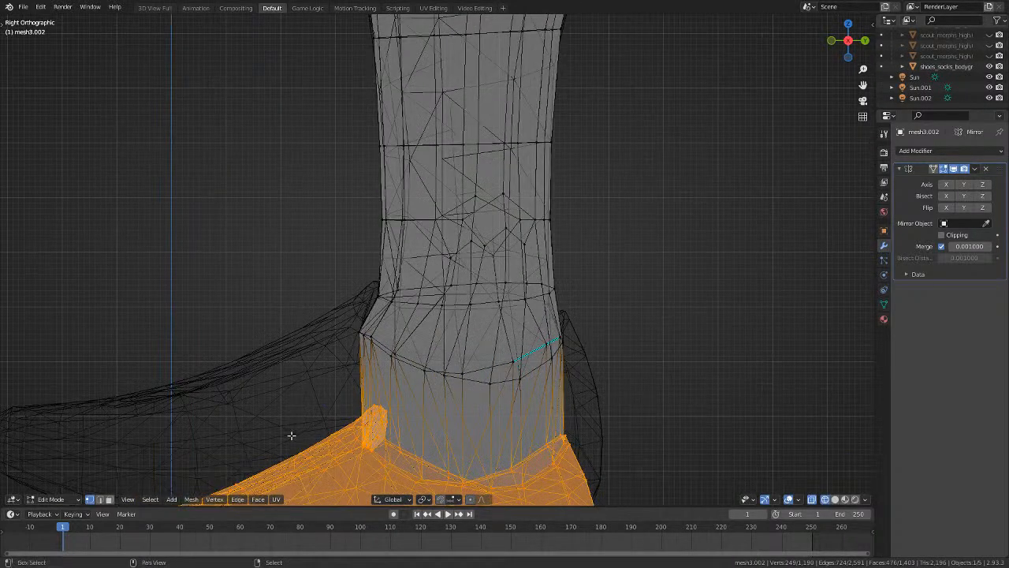
Raise the selected shoe about 2.29 along the Z axis towards the height of the original shoe.
{"action": "key", "text": "g"}
{"action": "key", "text": "z"}
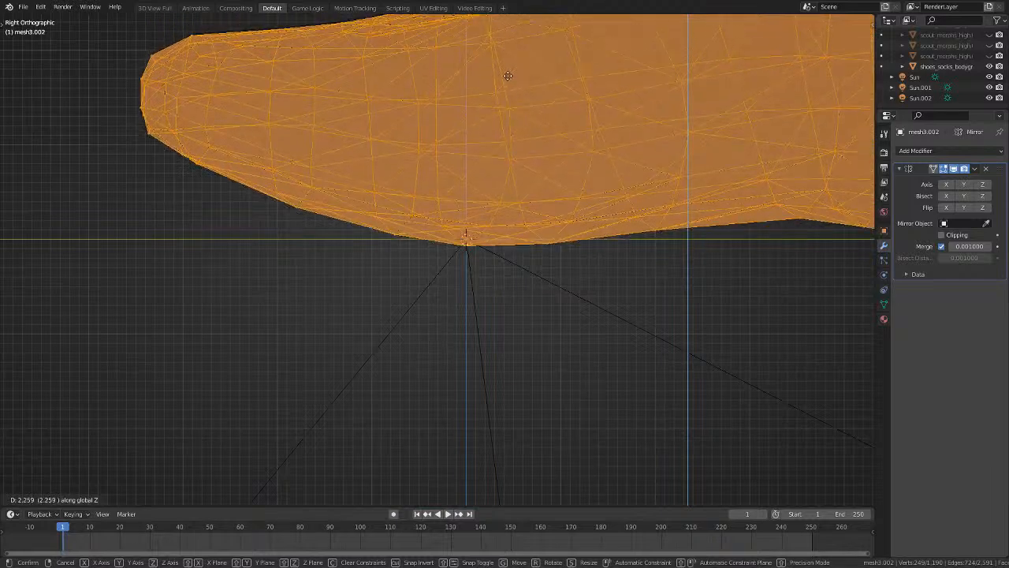
{"action": "left_click", "coordinate": [225, 112]}
Fine-tune the shoe's height by about -0.018 and 0.00003 along the Z axis to match the original shoe's toe corner.
{"action": "middle_click_drag", "start_coordinate": [224, 112], "coordinate": [424, 293], "text": "shift"}
{"action": "scroll", "coordinate": [423, 383], "scroll_direction": "up", "scroll_amount": 7}
{"action": "scroll", "coordinate": [583, 362], "scroll_direction": "up", "scroll_amount": 3}
{"action": "middle_click_drag", "start_coordinate": [397, 332], "coordinate": [565, 284], "text": "shift"}
{"action": "scroll", "coordinate": [558, 304], "scroll_direction": "up", "scroll_amount": 5}
{"action": "middle_click_drag", "start_coordinate": [407, 272], "coordinate": [544, 263], "text": "shift"}
{"action": "key", "text": "g"}
{"action": "key", "text": "z"}
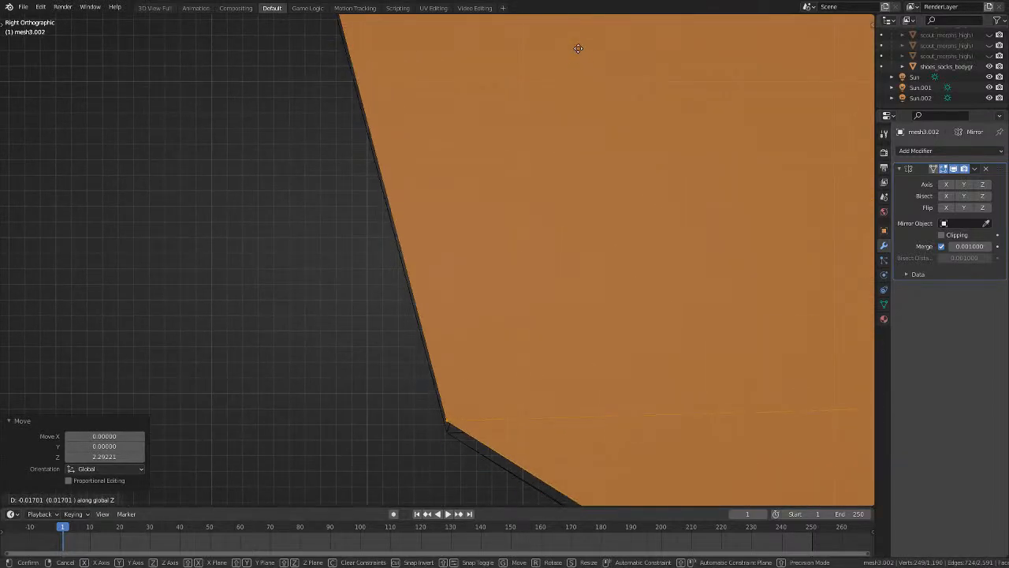
{"action": "left_click", "coordinate": [583, 61]}
{"action": "scroll", "coordinate": [539, 126], "scroll_direction": "up", "scroll_amount": 3}
{"action": "middle_click_drag", "start_coordinate": [507, 485], "coordinate": [495, 236], "text": "shift"}
{"action": "scroll", "coordinate": [496, 238], "scroll_direction": "up", "scroll_amount": 7}
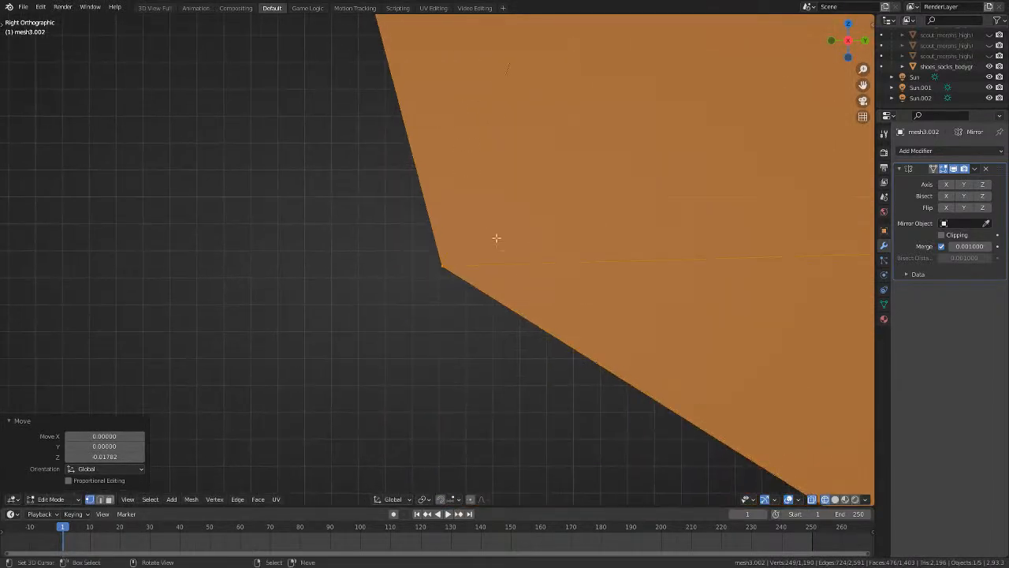
{"action": "scroll", "coordinate": [497, 266], "scroll_direction": "up", "scroll_amount": 7}
{"action": "middle_click_drag", "start_coordinate": [609, 398], "coordinate": [428, 255], "text": "shift"}
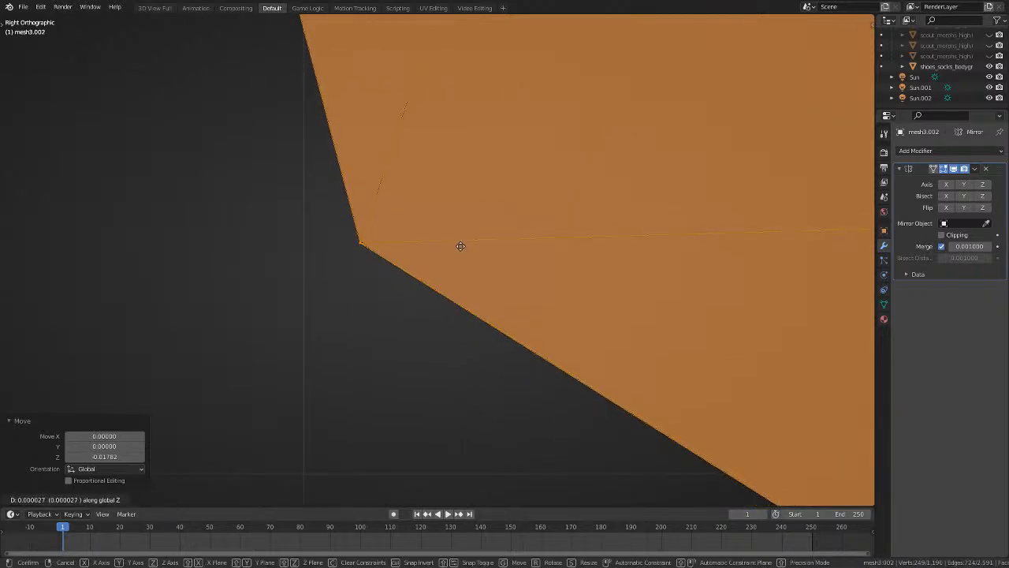
{"action": "scroll", "coordinate": [460, 246], "scroll_direction": "down", "scroll_amount": 18}
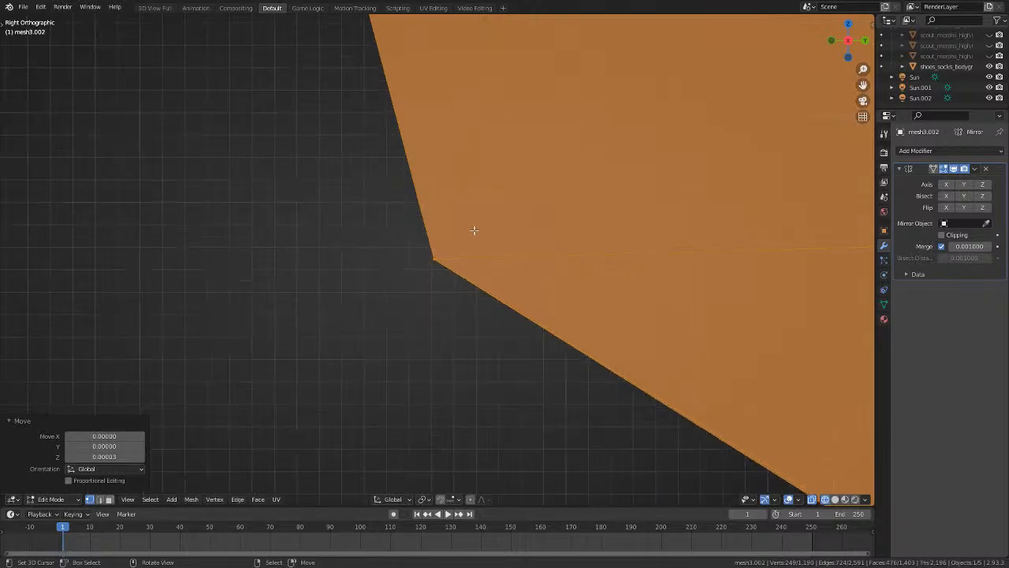
Examine the back edge of the heel up close to compare the moved shoe with the original.
{"action": "scroll", "coordinate": [481, 221], "scroll_direction": "down", "scroll_amount": 15}
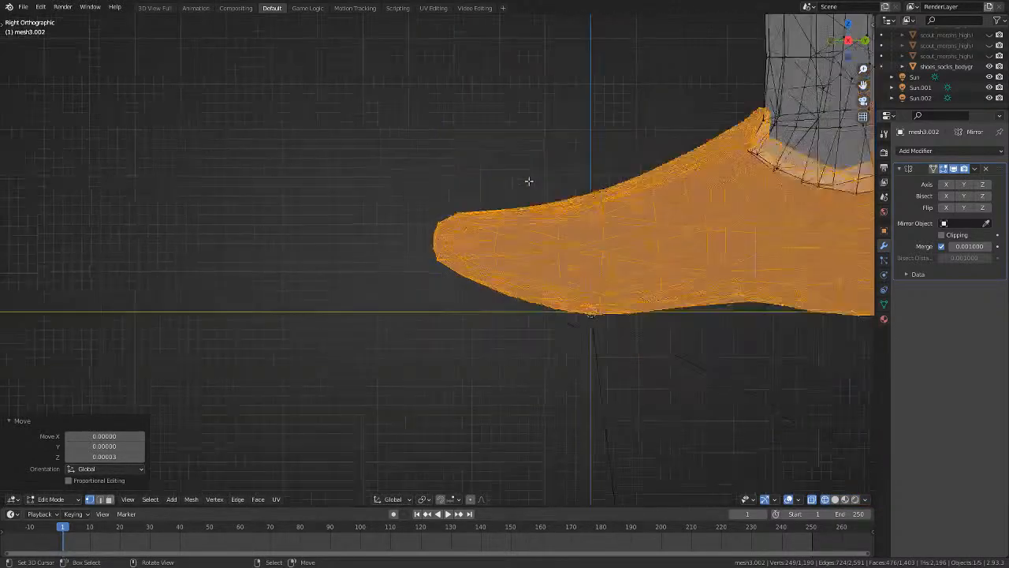
{"action": "middle_click_drag", "start_coordinate": [609, 192], "coordinate": [207, 234], "text": "shift"}
{"action": "scroll", "coordinate": [596, 308], "scroll_direction": "up", "scroll_amount": 12}
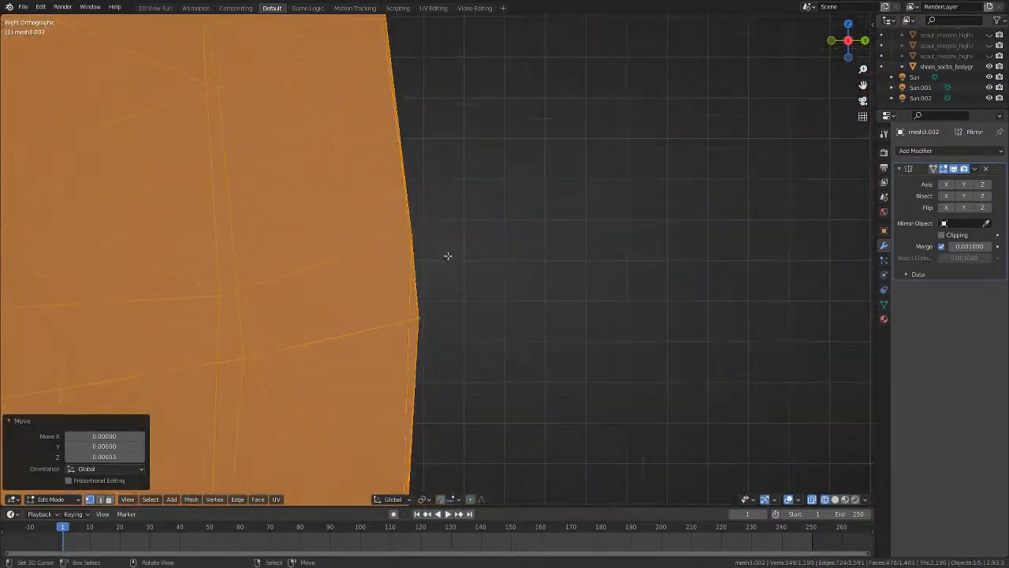
{"action": "scroll", "coordinate": [448, 255], "scroll_direction": "up", "scroll_amount": 10}
{"action": "middle_click_drag", "start_coordinate": [358, 190], "coordinate": [637, 5], "text": "shift"}
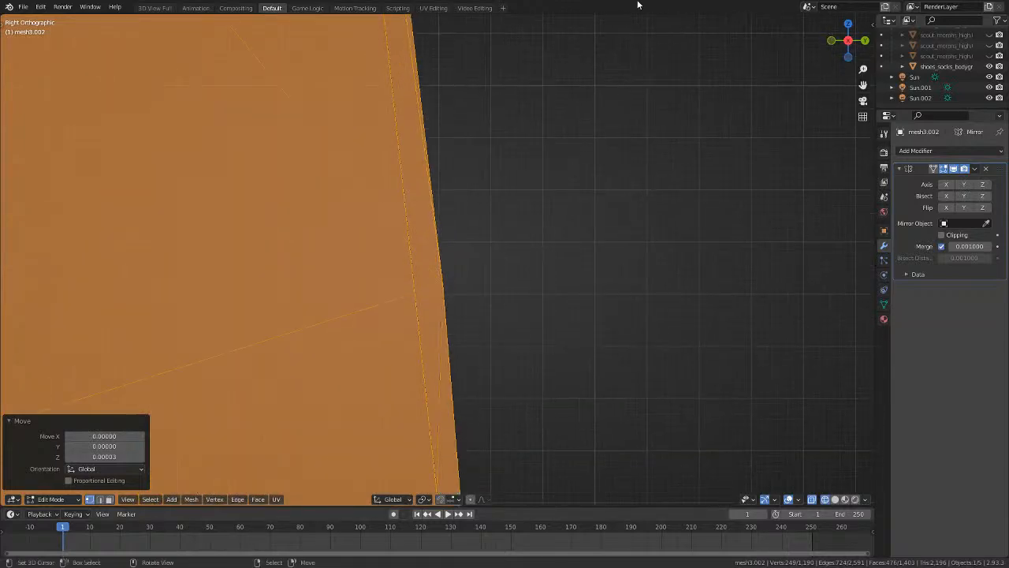
{"action": "scroll", "coordinate": [504, 256], "scroll_direction": "up", "scroll_amount": 5}
{"action": "middle_click_drag", "start_coordinate": [543, 323], "coordinate": [497, 115], "text": "shift"}
{"action": "scroll", "coordinate": [485, 148], "scroll_direction": "up", "scroll_amount": 6}
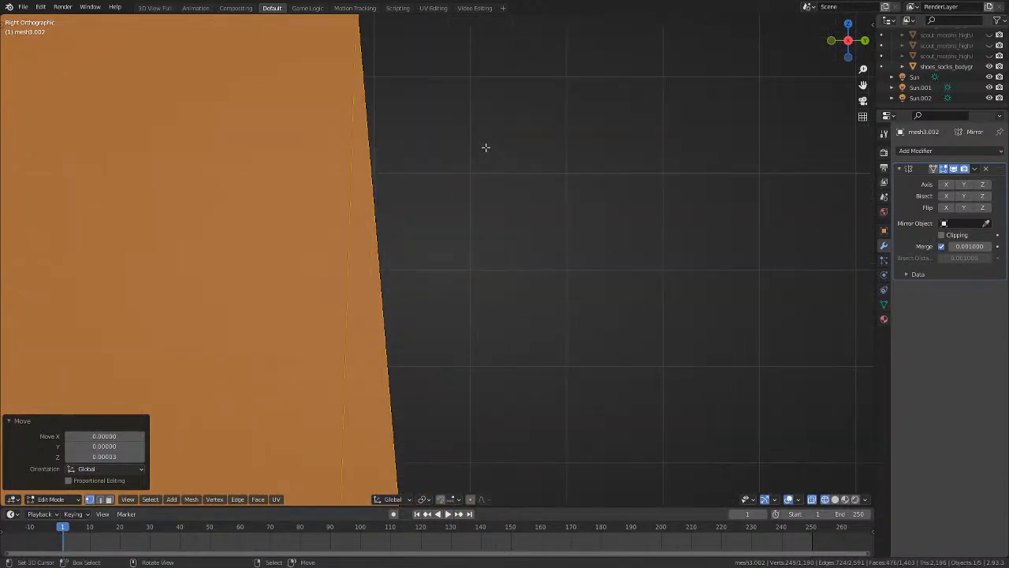
{"action": "middle_click_drag", "start_coordinate": [422, 57], "coordinate": [521, 294], "text": "shift"}
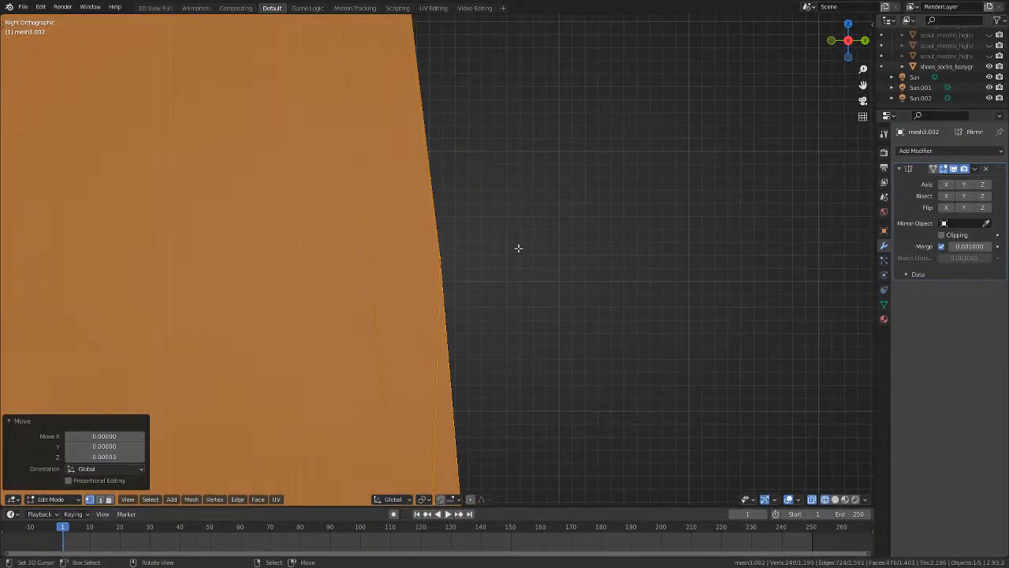
{"action": "scroll", "coordinate": [521, 221], "scroll_direction": "down", "scroll_amount": 8}
{"action": "scroll", "coordinate": [552, 219], "scroll_direction": "down", "scroll_amount": 10}
Deselect everything, return to solid shading in Object Mode, and hide the original shoes and socks mesh again.
{"action": "key", "text": "a"}
{"action": "key", "text": "z"}
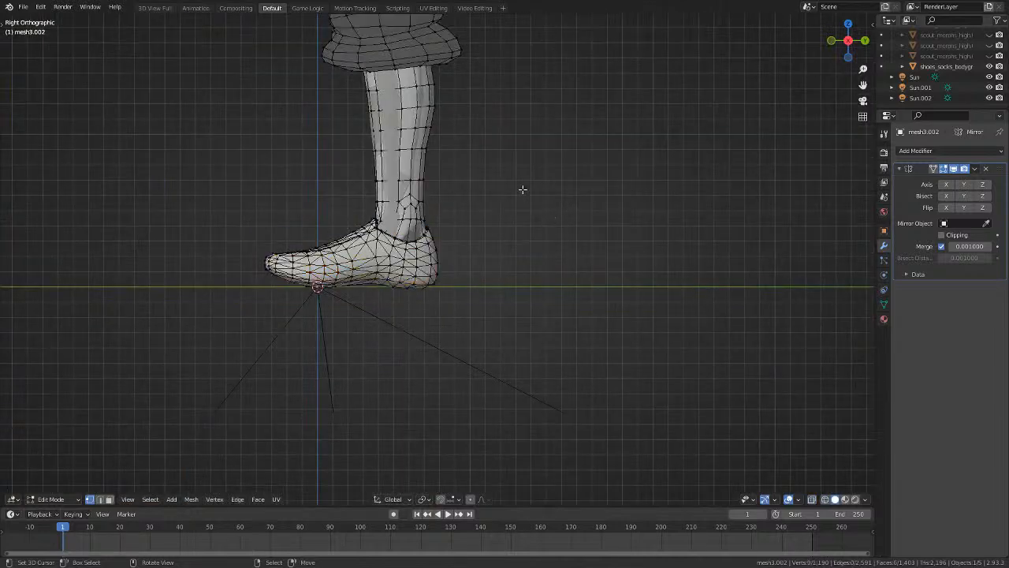
{"action": "key", "text": "Tab"}
{"action": "key", "text": "a"}
{"action": "key", "text": "a"}
{"action": "key", "text": "a"}
{"action": "mouse_move", "coordinate": [513, 182]}
{"action": "middle_mouse_down"}
{"action": "mouse_move", "coordinate": [545, 205]}
{"action": "mouse_move", "coordinate": [483, 226]}
{"action": "mouse_move", "coordinate": [475, 203]}
{"action": "mouse_move", "coordinate": [872, 150]}
{"action": "middle_mouse_up"}
{"action": "scroll", "coordinate": [544, 205], "scroll_direction": "up", "scroll_amount": 4}
{"action": "scroll", "coordinate": [483, 229], "scroll_direction": "up", "scroll_amount": 3}
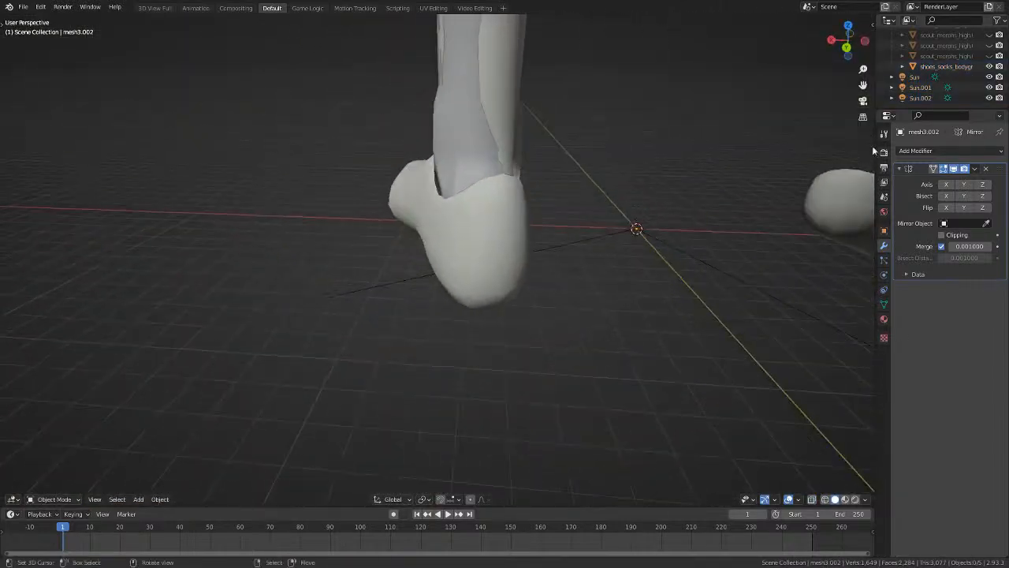
{"action": "left_click", "coordinate": [988, 66]}
Select the body mesh and inspect the seam between the leg and the raised shoe from several sides.
{"action": "middle_click_drag", "start_coordinate": [256, 102], "coordinate": [338, 141]}
{"action": "scroll", "coordinate": [338, 141], "scroll_direction": "up", "scroll_amount": 3}
{"action": "right_click", "coordinate": [338, 141]}
{"action": "key", "text": "Tab"}
{"action": "scroll", "coordinate": [558, 146], "scroll_direction": "down", "scroll_amount": 4}
{"action": "middle_click_drag", "start_coordinate": [558, 146], "coordinate": [382, 153]}
{"action": "scroll", "coordinate": [633, 218], "scroll_direction": "up", "scroll_amount": 4}
{"action": "key", "text": "Tab"}
{"action": "middle_click_drag", "start_coordinate": [633, 218], "coordinate": [578, 204]}
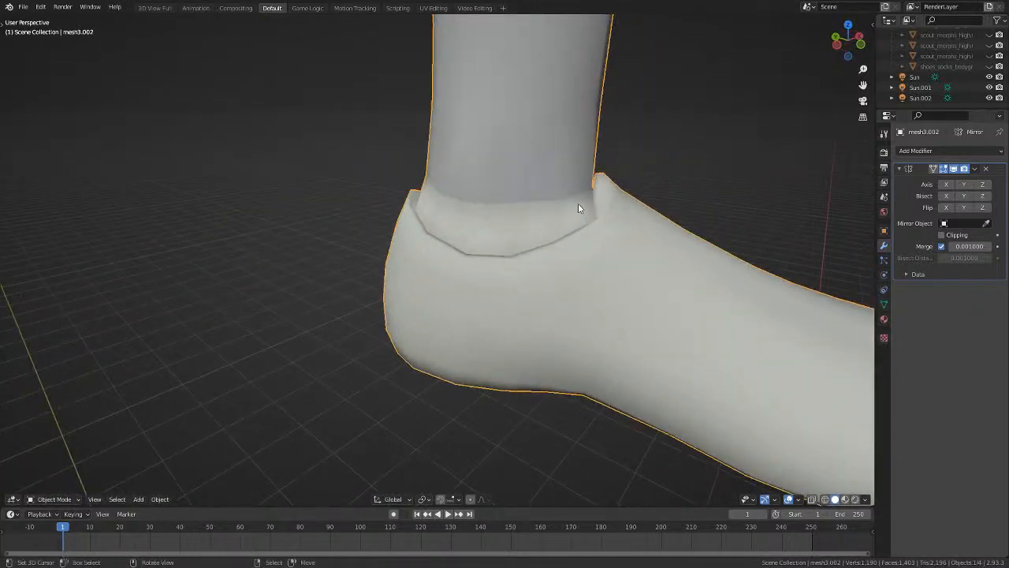
Remove the slots that hold materials from the body mesh's material list.
{"action": "left_click", "coordinate": [884, 319]}
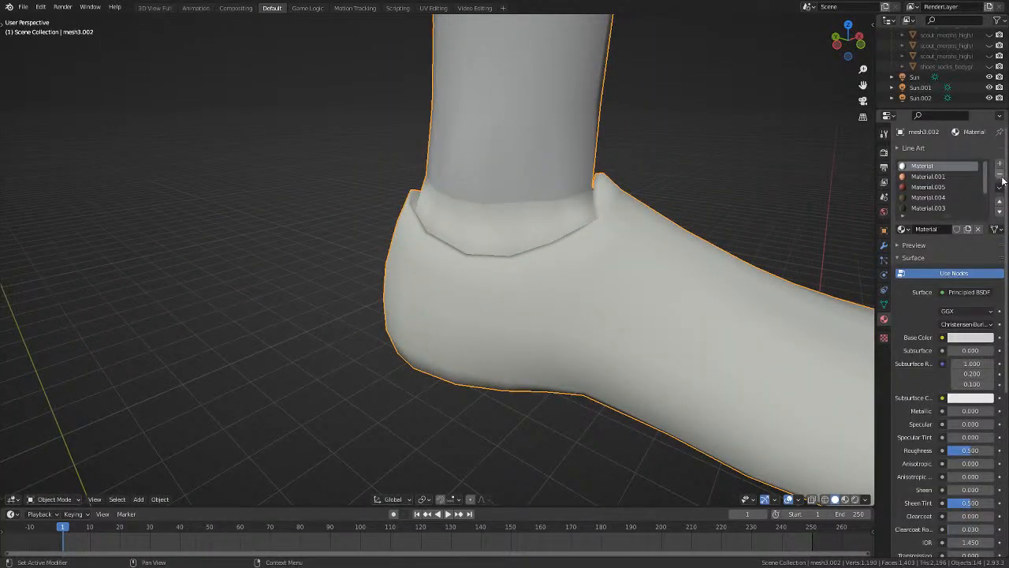
{"action": "scroll", "coordinate": [1000, 181], "scroll_direction": "down", "scroll_amount": 1}
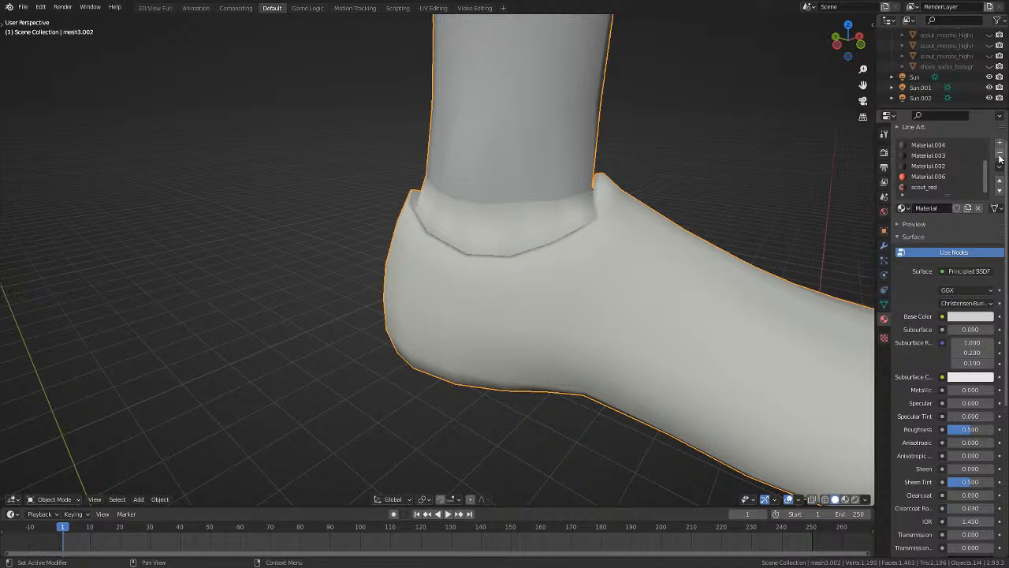
{"action": "left_click", "coordinate": [1000, 154]}
{"action": "left_click", "coordinate": [1000, 154]}
{"action": "left_click", "coordinate": [1000, 155]}
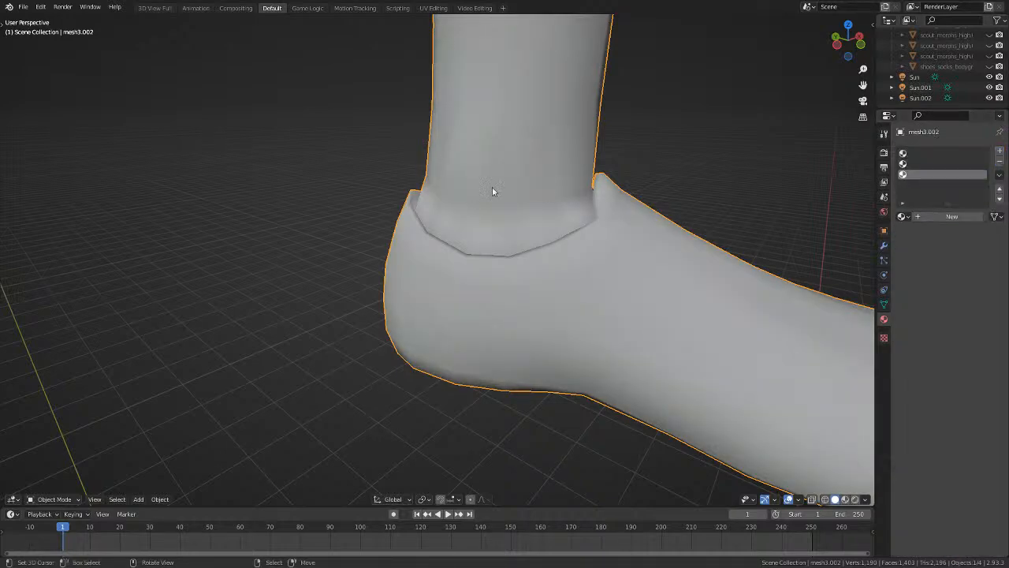
Add one centred loop cut around the ankle section between the lower leg ring and the shoe opening.
{"action": "scroll", "coordinate": [493, 191], "scroll_direction": "down", "scroll_amount": 6}
{"action": "middle_click_drag", "start_coordinate": [493, 192], "coordinate": [228, 161]}
{"action": "key", "text": "Tab"}
{"action": "mouse_move", "coordinate": [515, 260]}
{"action": "middle_mouse_down"}
{"action": "mouse_move", "coordinate": [442, 254]}
{"action": "mouse_move", "coordinate": [447, 276]}
{"action": "mouse_move", "coordinate": [401, 365]}
{"action": "mouse_move", "coordinate": [343, 352]}
{"action": "mouse_move", "coordinate": [335, 365]}
{"action": "mouse_move", "coordinate": [594, 333]}
{"action": "middle_mouse_up"}
{"action": "scroll", "coordinate": [354, 251], "scroll_direction": "up", "scroll_amount": 4}
{"action": "key", "text": "a"}
{"action": "key", "text": "alt+z"}
{"action": "key", "text": "shift+z"}
{"action": "mouse_move", "coordinate": [465, 346]}
{"action": "middle_mouse_down"}
{"action": "mouse_move", "coordinate": [590, 371]}
{"action": "mouse_move", "coordinate": [434, 326]}
{"action": "mouse_move", "coordinate": [418, 300]}
{"action": "middle_mouse_up"}
{"action": "key", "text": "alt+a"}
{"action": "key", "text": "ctrl+r"}
{"action": "left_click", "coordinate": [391, 229]}
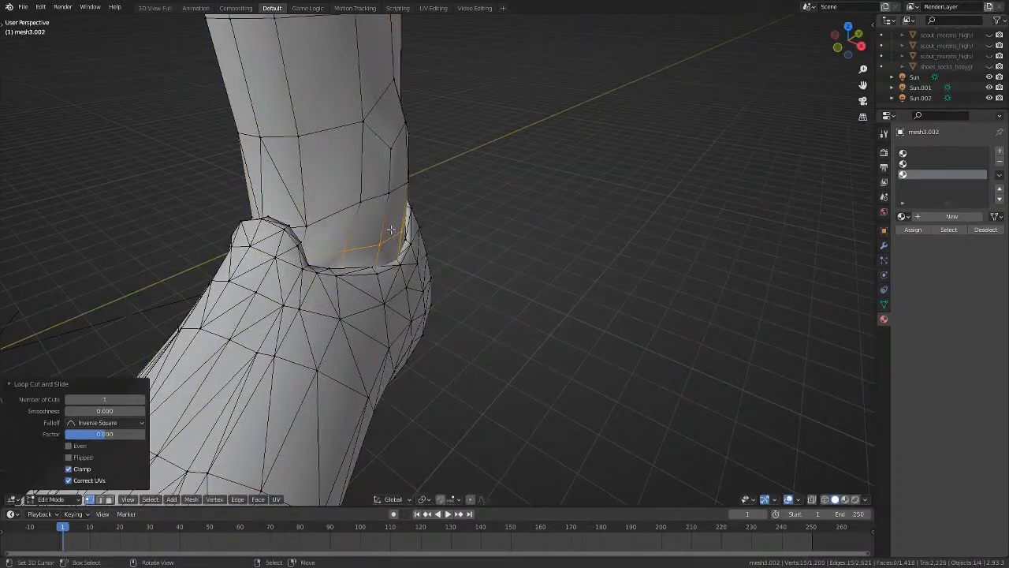
Narrow the new ankle loop along the X axis, scaling it by 0.898 and adjusting its X scale once more.
{"action": "left_click", "coordinate": [551, 246]}
{"action": "middle_click_drag", "start_coordinate": [552, 246], "coordinate": [161, 218]}
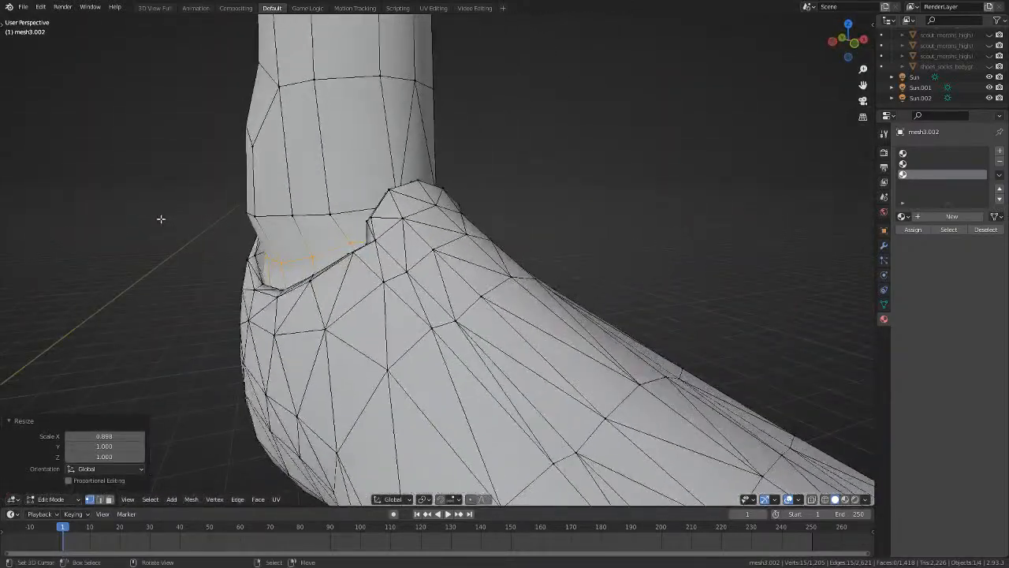
{"action": "middle_click_drag", "start_coordinate": [271, 219], "coordinate": [343, 217]}
{"action": "key", "text": "s"}
{"action": "key", "text": "x"}
{"action": "left_click", "coordinate": [529, 207]}
Move the new loop's outer front vertex about 0.07, mostly towards the heel.
{"action": "key", "text": "Tab"}
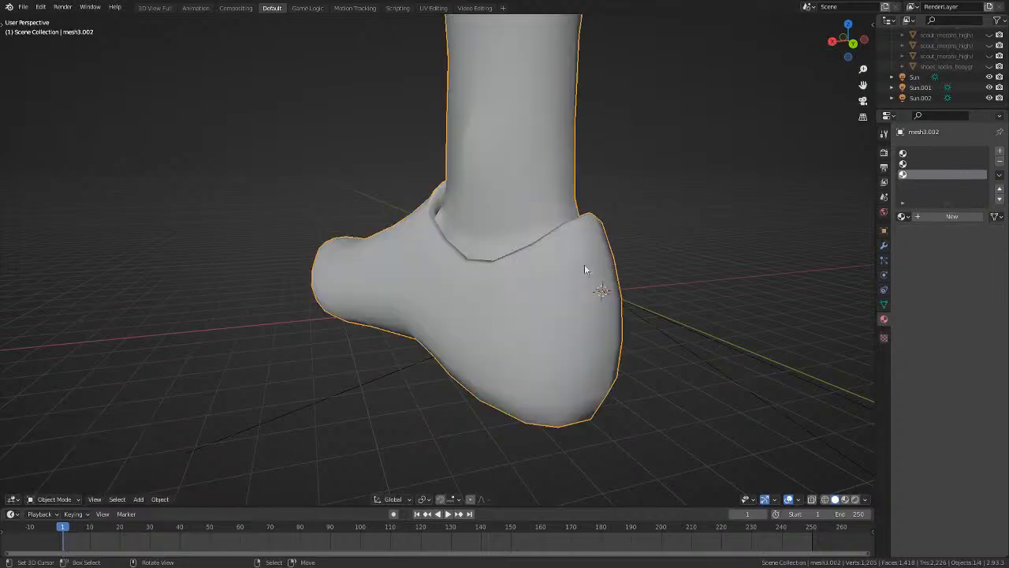
{"action": "middle_click_drag", "start_coordinate": [584, 266], "coordinate": [463, 229]}
{"action": "key", "text": "Tab"}
{"action": "key", "text": "alt+a"}
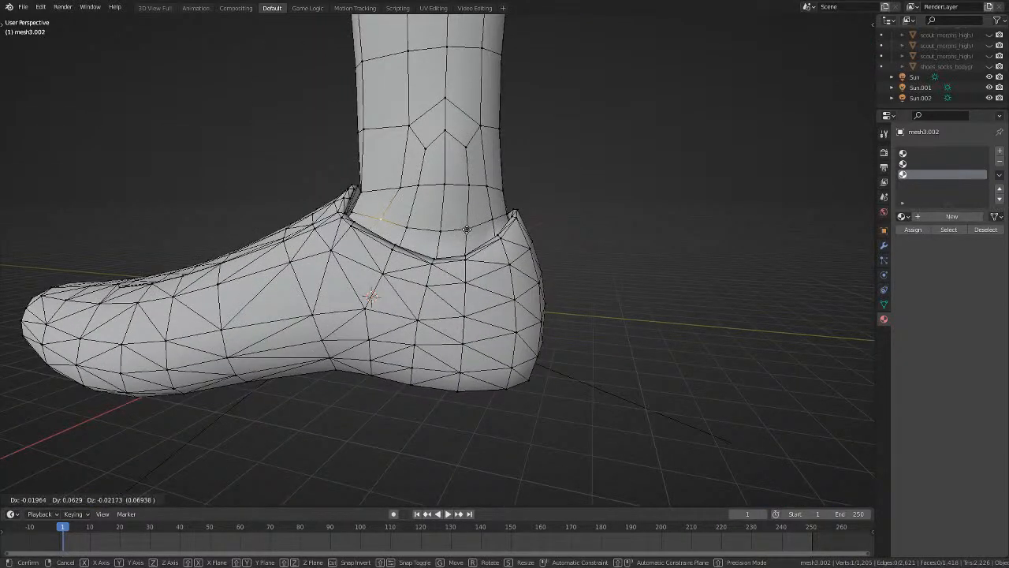
{"action": "left_click", "coordinate": [371, 297]}
Inspect the ankle's shape from behind and from the sides, both smooth and with its edges shown.
{"action": "middle_click_drag", "start_coordinate": [371, 298], "coordinate": [145, 241]}
{"action": "middle_click_drag", "start_coordinate": [551, 217], "coordinate": [640, 210]}
{"action": "scroll", "coordinate": [639, 210], "scroll_direction": "down", "scroll_amount": 4}
{"action": "key", "text": "Tab"}
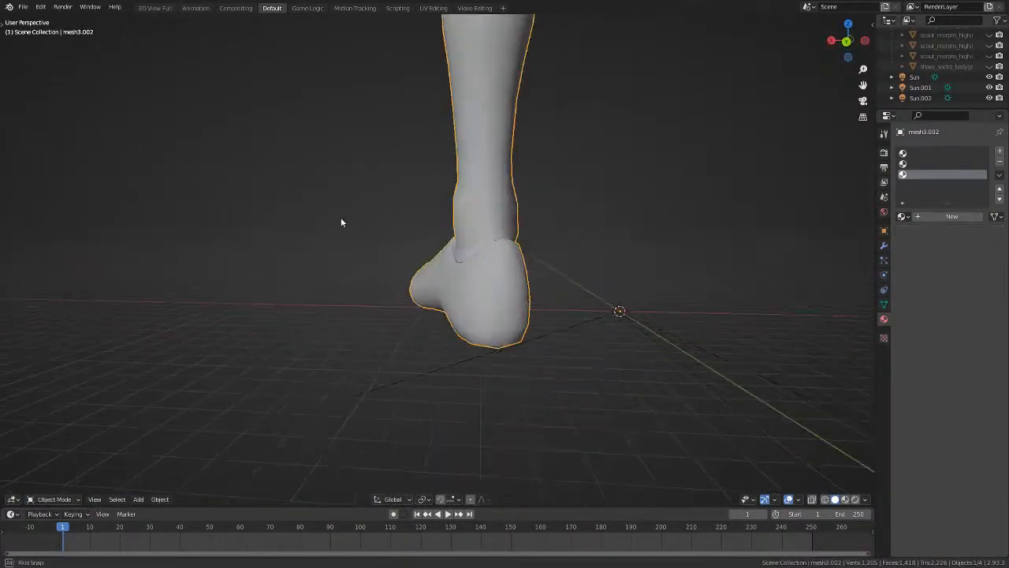
{"action": "middle_click_drag", "start_coordinate": [341, 221], "coordinate": [591, 217]}
{"action": "key", "text": "Tab"}
{"action": "scroll", "coordinate": [412, 151], "scroll_direction": "up", "scroll_amount": 3}
{"action": "middle_click_drag", "start_coordinate": [410, 150], "coordinate": [359, 148]}
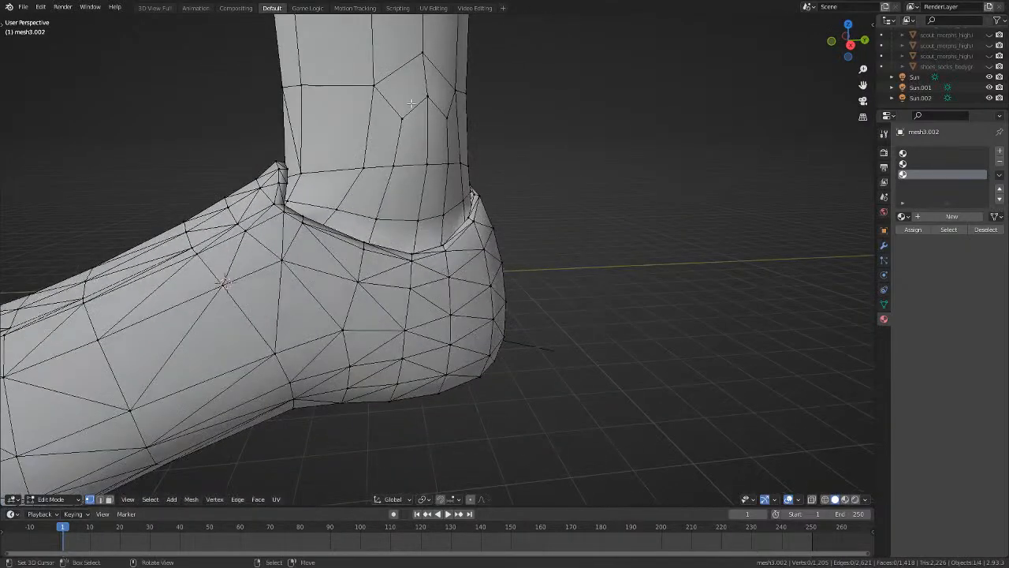
{"action": "middle_click_drag", "start_coordinate": [435, 119], "coordinate": [352, 163]}
Move the three outer-side ankle patch vertices slightly, and shift the ring vertex below them about 0.045 along X and 0.017 along Y.
{"action": "key", "text": "KP_5"}
{"action": "key", "text": "shift+z"}
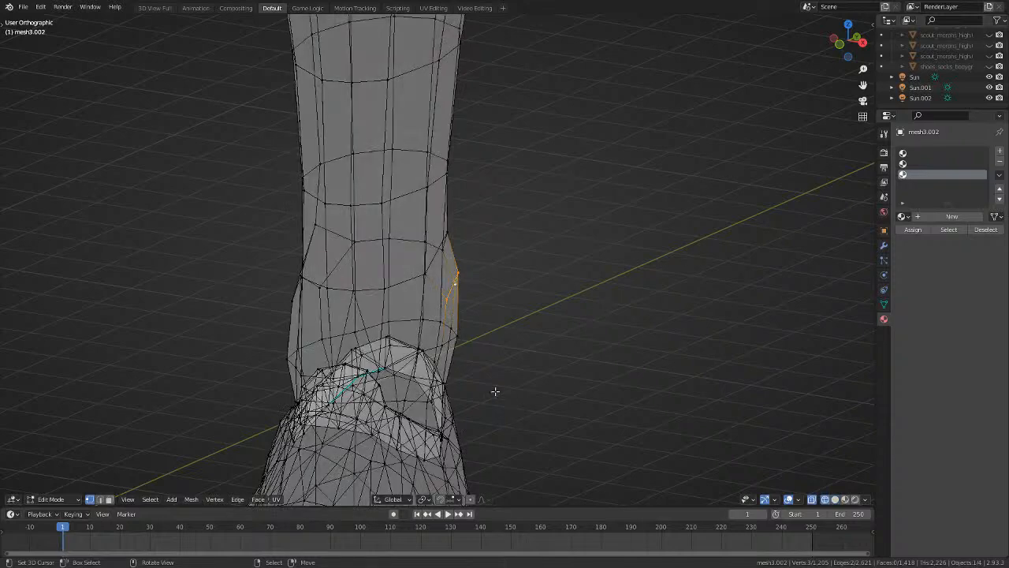
{"action": "middle_click_drag", "start_coordinate": [495, 391], "coordinate": [510, 368]}
{"action": "key", "text": "alt+z"}
{"action": "key", "text": "alt+z"}
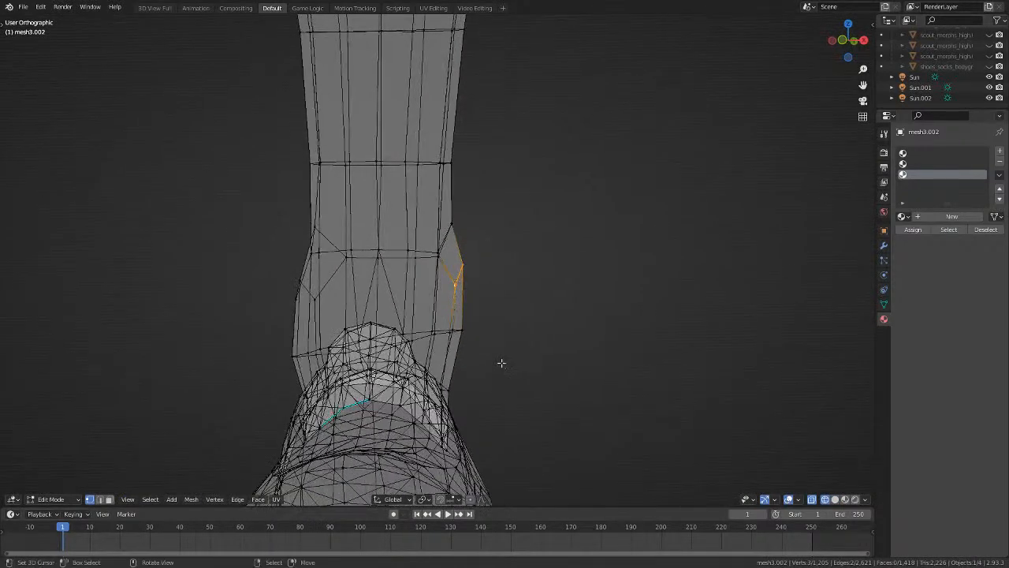
{"action": "key", "text": "g"}
{"action": "left_click", "coordinate": [486, 272]}
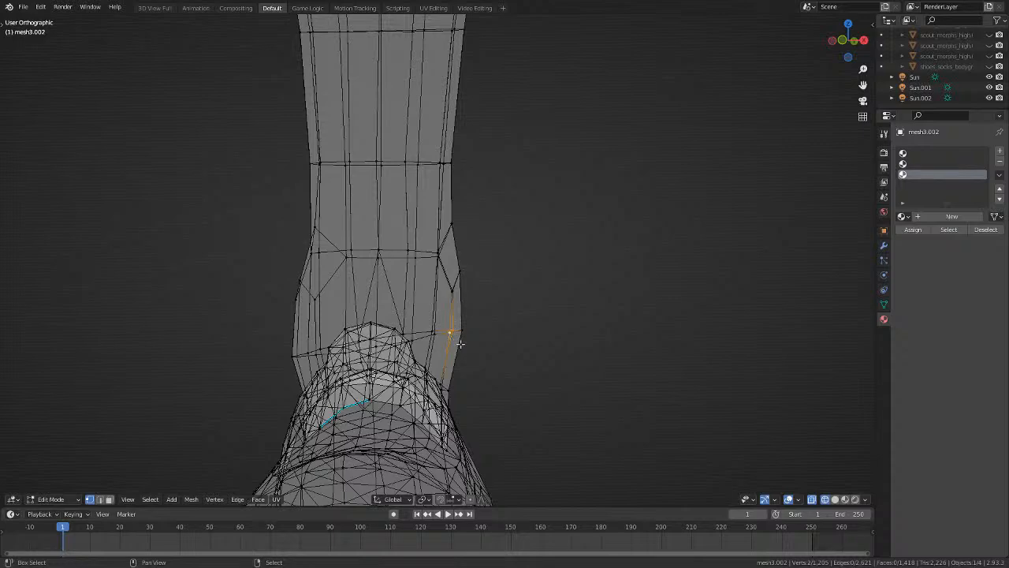
{"action": "key", "text": "g"}
{"action": "left_click", "coordinate": [473, 345]}
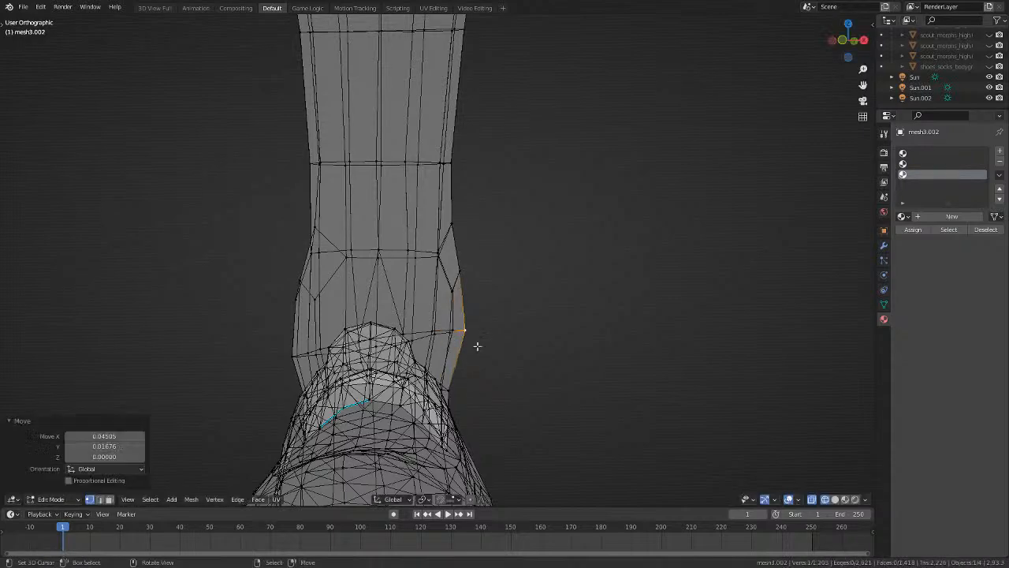
Rotate the three inner-side ankle patch vertices, including a turn of about -16.4°, and move them about 0.08 along X.
{"action": "middle_click_drag", "start_coordinate": [475, 347], "coordinate": [400, 303]}
{"action": "right_click", "coordinate": [327, 298], "text": "shift"}
{"action": "key", "text": "r"}
{"action": "left_click", "coordinate": [471, 332]}
{"action": "middle_click_drag", "start_coordinate": [471, 331], "coordinate": [415, 295]}
{"action": "key", "text": "r"}
{"action": "left_click", "coordinate": [434, 285]}
{"action": "key", "text": "g"}
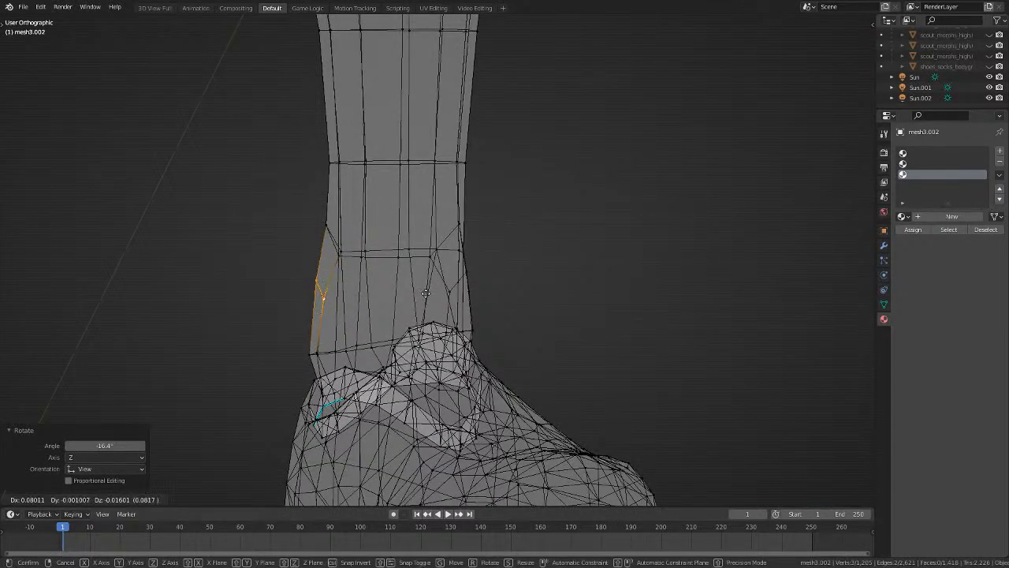
{"action": "left_click", "coordinate": [426, 294]}
Reposition two adjacent inner-side vertices of the lower ankle ring, moving the most protruding one about 0.086.
{"action": "key", "text": "alt+a"}
{"action": "key", "text": "g"}
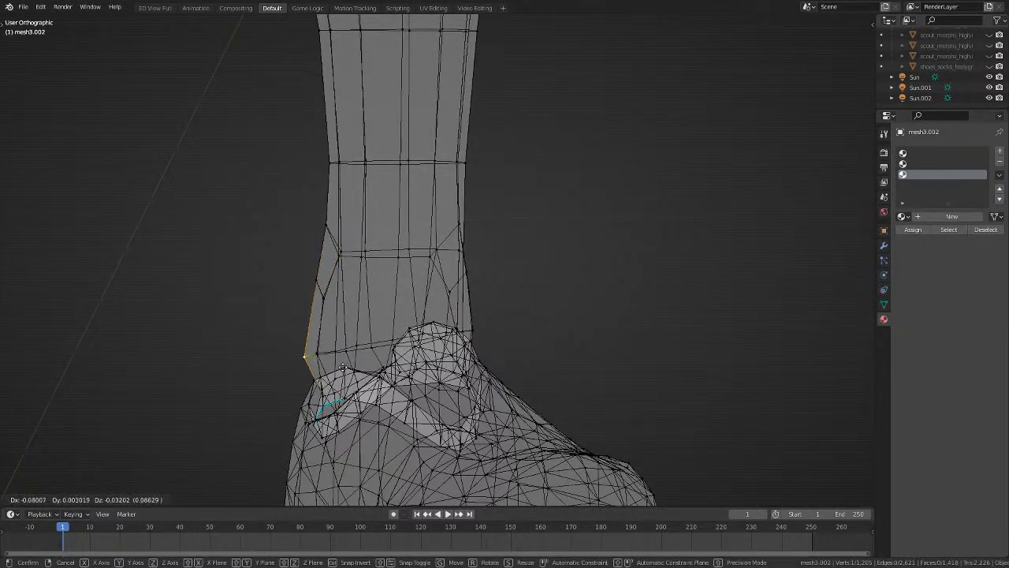
{"action": "left_click", "coordinate": [342, 367]}
{"action": "right_click", "coordinate": [316, 348]}
{"action": "middle_click_drag", "start_coordinate": [319, 357], "coordinate": [337, 358]}
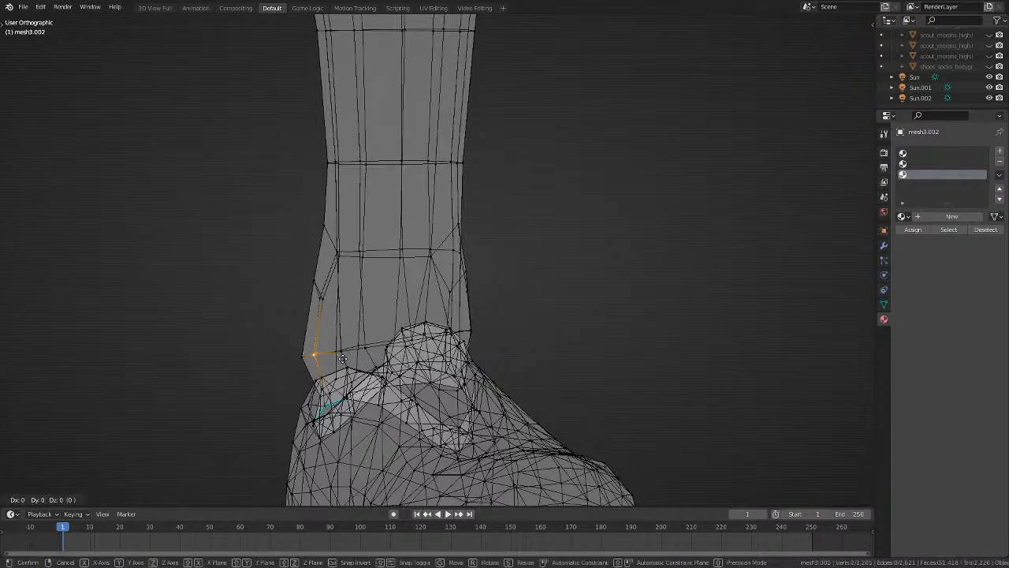
{"action": "left_click", "coordinate": [286, 356]}
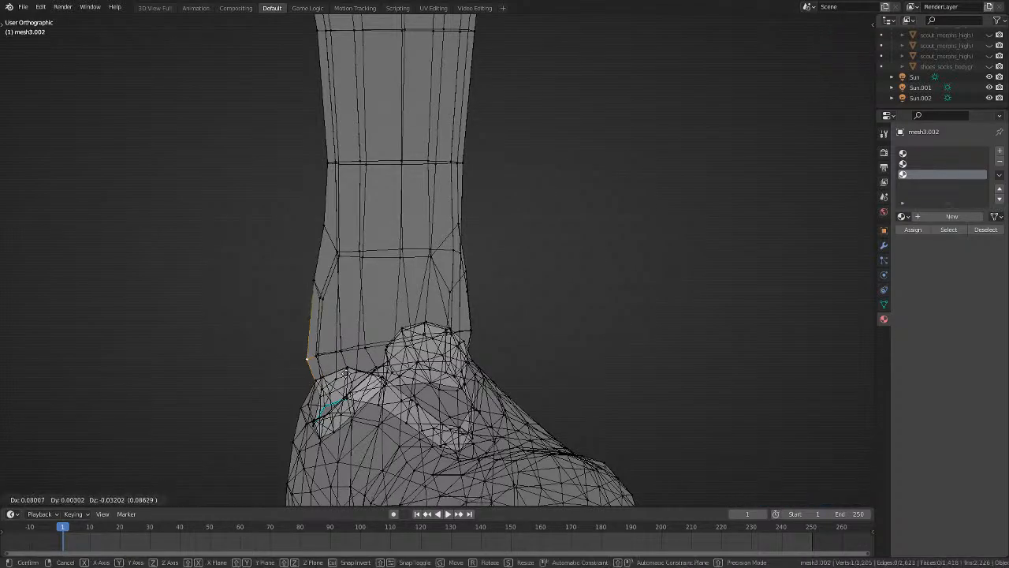
{"action": "left_click", "coordinate": [344, 373]}
Scale the leg's edge loop at the shoe opening to 1.027 along X and adjust its position along Y.
{"action": "key", "text": "alt+z"}
{"action": "middle_click_drag", "start_coordinate": [345, 372], "coordinate": [565, 388]}
{"action": "key", "text": "alt+a"}
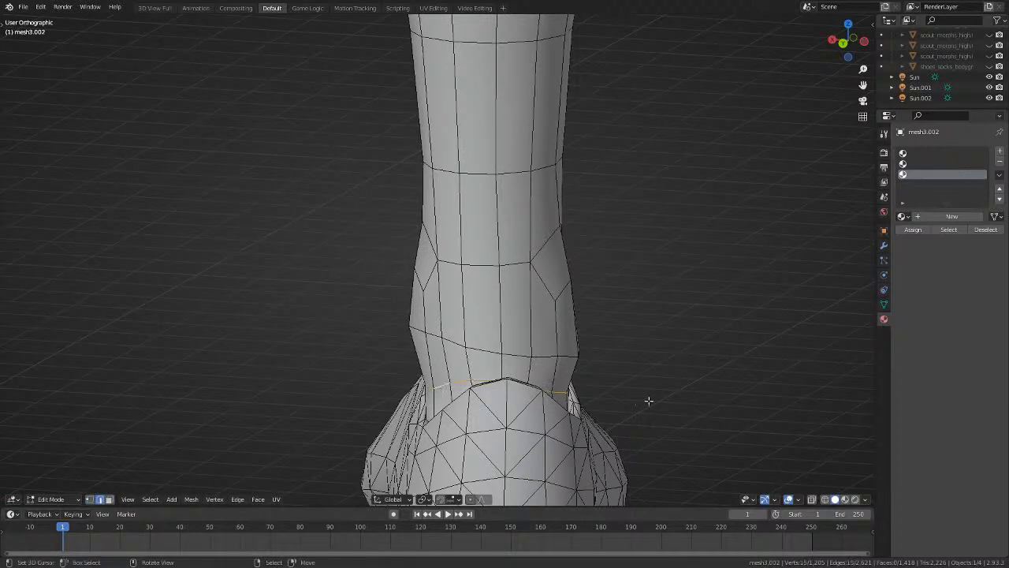
{"action": "key", "text": "s"}
{"action": "key", "text": "x"}
{"action": "key", "text": "g"}
{"action": "key", "text": "y"}
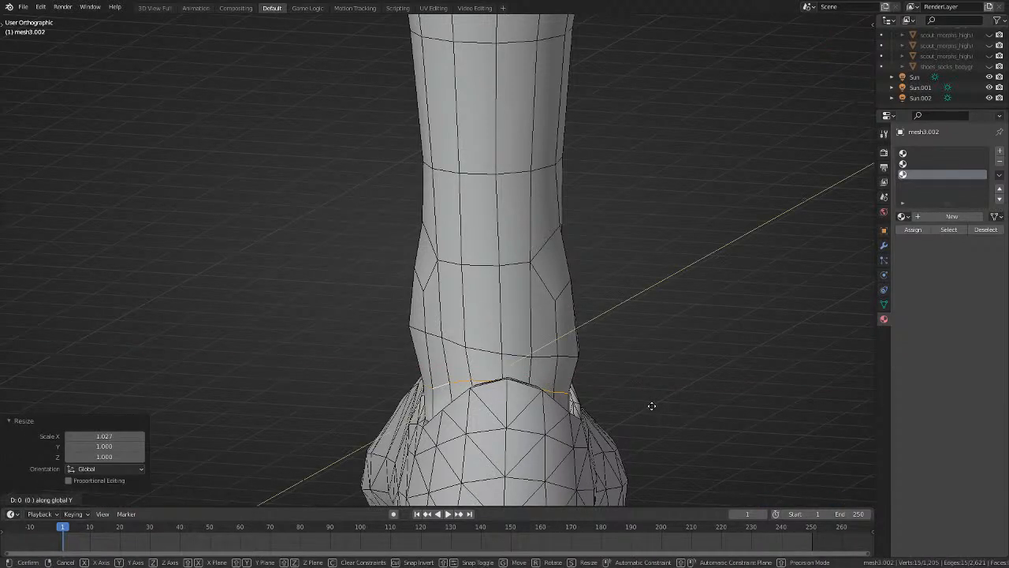
{"action": "left_click", "coordinate": [652, 407]}
{"action": "left_click", "coordinate": [651, 408]}
Scale the edge loop at the shoe opening to 0.966 along Y and move it about 0.017 along Y.
{"action": "middle_click_drag", "start_coordinate": [648, 407], "coordinate": [450, 381]}
{"action": "key", "text": "shift+z"}
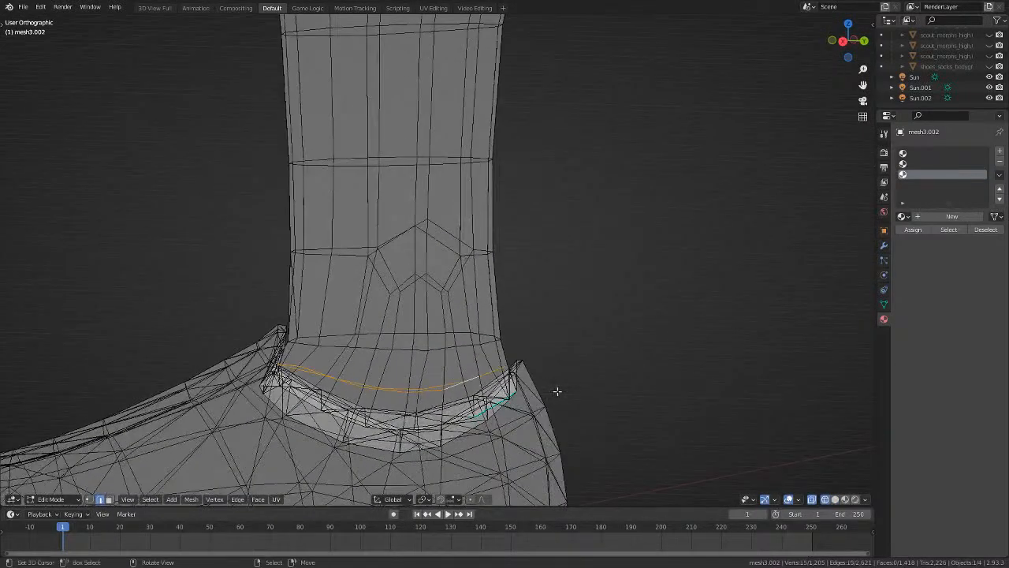
{"action": "key", "text": "y"}
{"action": "left_click", "coordinate": [573, 392]}
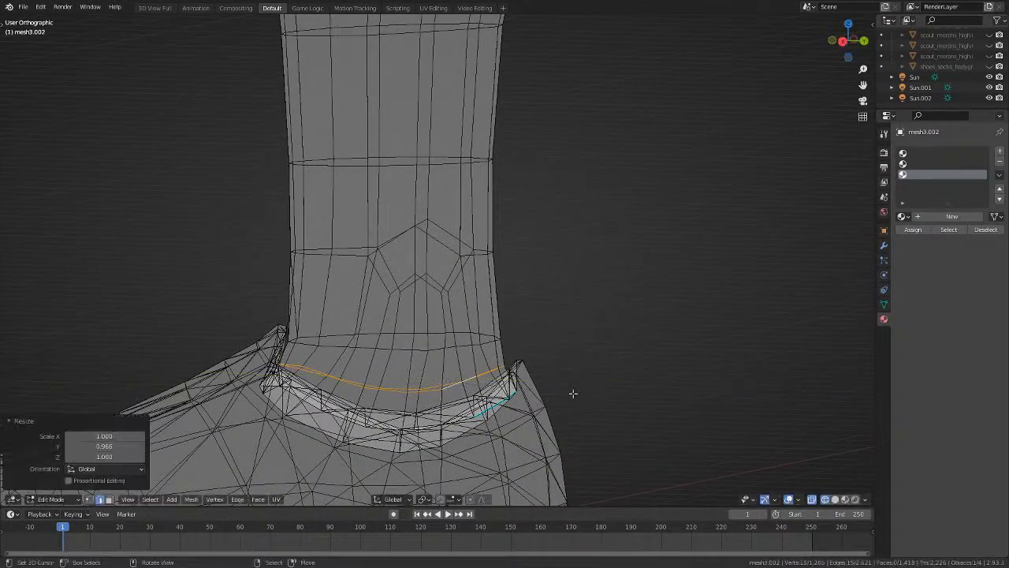
{"action": "key", "text": "g"}
{"action": "key", "text": "x"}
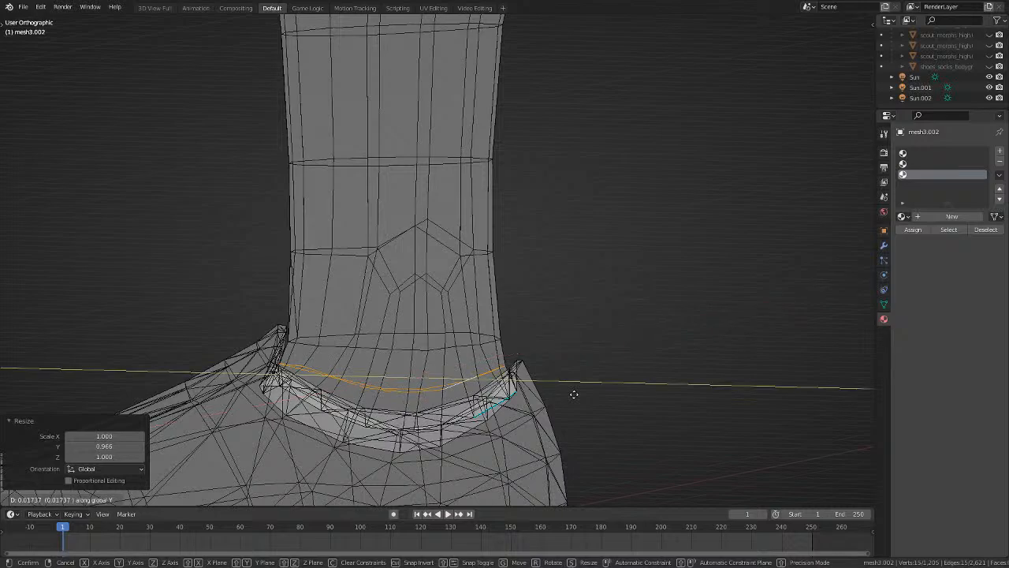
{"action": "left_click", "coordinate": [574, 394]}
Inspect the ankle's shape from several sides, both smooth and with its edges shown.
{"action": "key", "text": "alt+z"}
{"action": "key", "text": "alt+a"}
{"action": "middle_click_drag", "start_coordinate": [574, 388], "coordinate": [521, 389]}
{"action": "key", "text": "Tab"}
{"action": "scroll", "coordinate": [379, 390], "scroll_direction": "down", "scroll_amount": 2}
{"action": "middle_click_drag", "start_coordinate": [375, 389], "coordinate": [335, 393]}
{"action": "key", "text": "Tab"}
{"action": "middle_click_drag", "start_coordinate": [335, 393], "coordinate": [394, 376]}
{"action": "key", "text": "Tab"}
{"action": "middle_click_drag", "start_coordinate": [406, 376], "coordinate": [432, 349]}
{"action": "key", "text": "Tab"}
{"action": "middle_click_drag", "start_coordinate": [383, 304], "coordinate": [582, 309]}
{"action": "key", "text": "alt+z"}
{"action": "key", "text": "alt+z"}
{"action": "scroll", "coordinate": [512, 327], "scroll_direction": "up", "scroll_amount": 2}
{"action": "mouse_move", "coordinate": [508, 327]}
{"action": "middle_mouse_down"}
{"action": "mouse_move", "coordinate": [538, 333]}
{"action": "mouse_move", "coordinate": [544, 346]}
{"action": "mouse_move", "coordinate": [569, 330]}
{"action": "mouse_move", "coordinate": [685, 349]}
{"action": "mouse_move", "coordinate": [457, 318]}
{"action": "middle_mouse_up"}
{"action": "key", "text": "alt+z"}
{"action": "key", "text": "alt+z"}
Move the lower ankle ring's front vertex about 0.37, mostly upwards, in a wireframe side view.
{"action": "key", "text": "KP_3"}
{"action": "key", "text": "shift+z"}
{"action": "key", "text": "KP_5"}
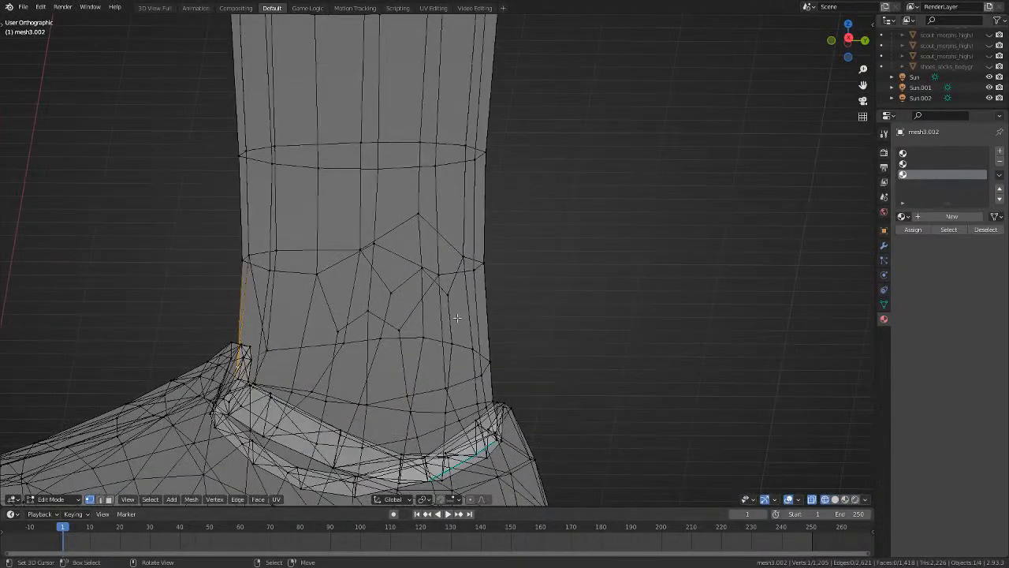
{"action": "middle_click_drag", "start_coordinate": [402, 202], "coordinate": [421, 221]}
{"action": "middle_click_drag", "start_coordinate": [277, 364], "coordinate": [275, 362]}
{"action": "key", "text": "g"}
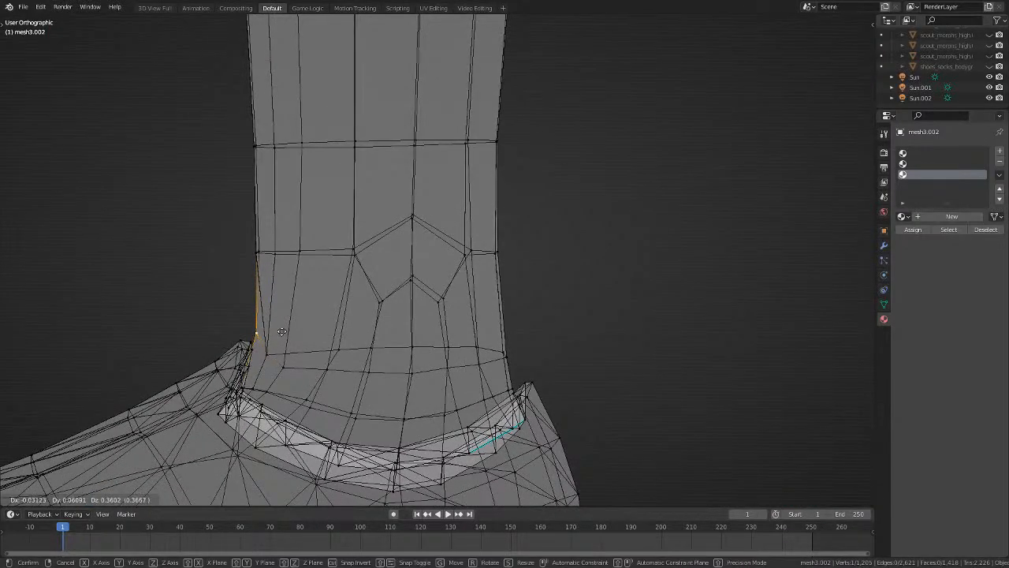
{"action": "left_click", "coordinate": [280, 329]}
Raise the vertices beside the ring's front vertex so the ring curves up smoothly towards the front.
{"action": "left_click", "coordinate": [282, 360]}
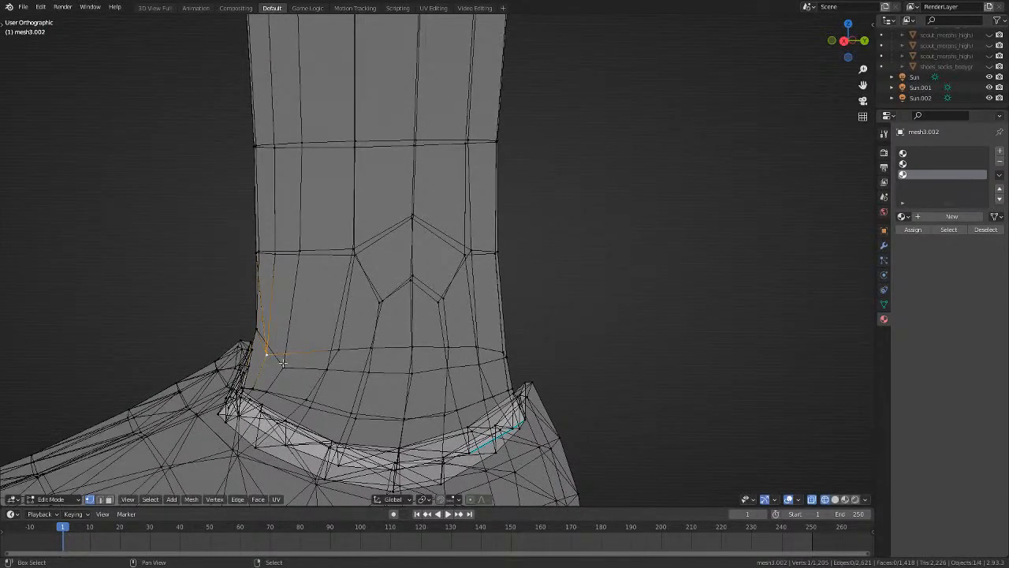
{"action": "key", "text": "g"}
{"action": "left_click", "coordinate": [328, 329]}
{"action": "key", "text": "alt+a"}
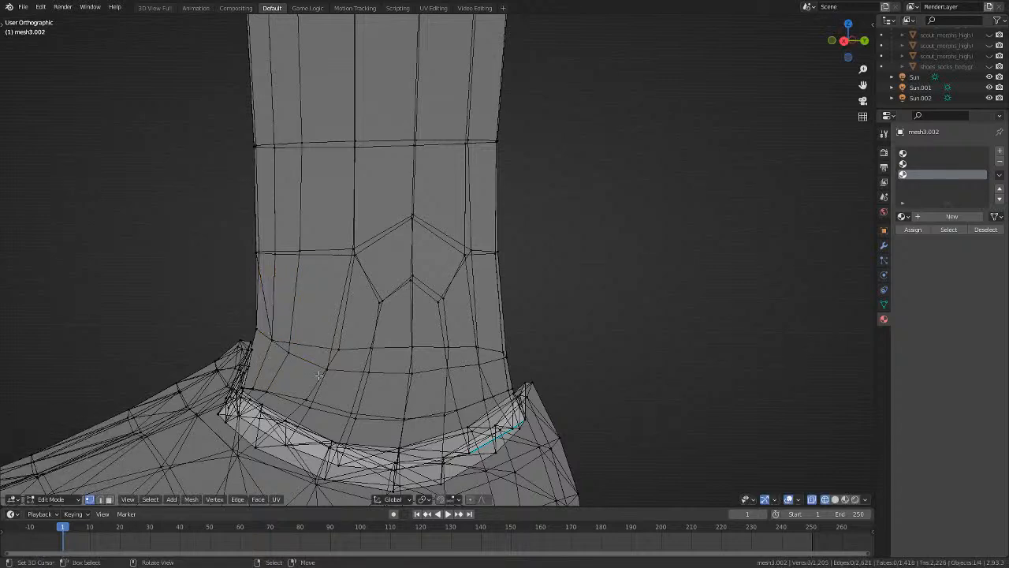
Raise the following pair of ring vertices about 0.013 along Z, and the lower of the two about 0.04 more.
{"action": "key", "text": "g"}
{"action": "key", "text": "z"}
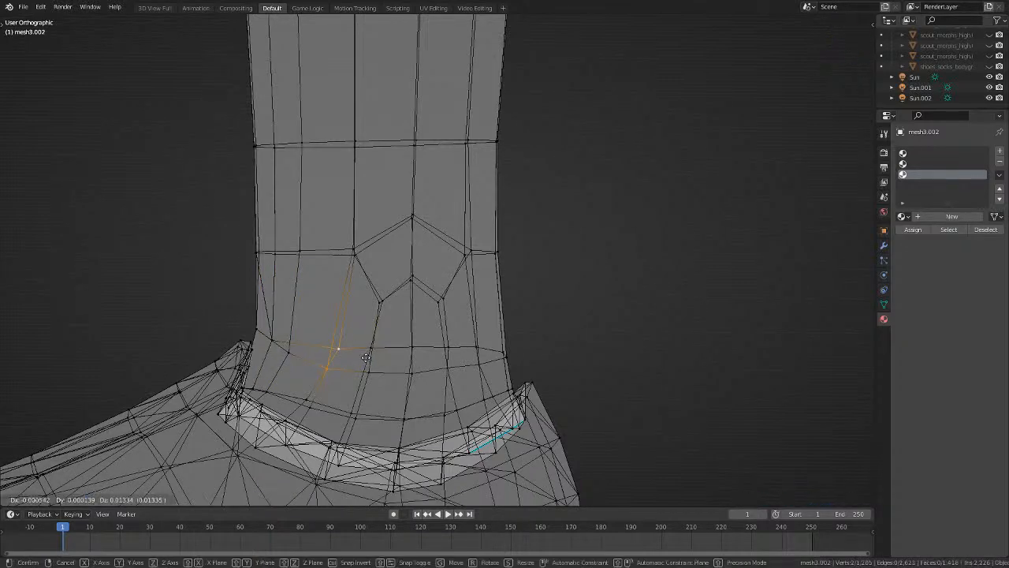
{"action": "left_click", "coordinate": [363, 359]}
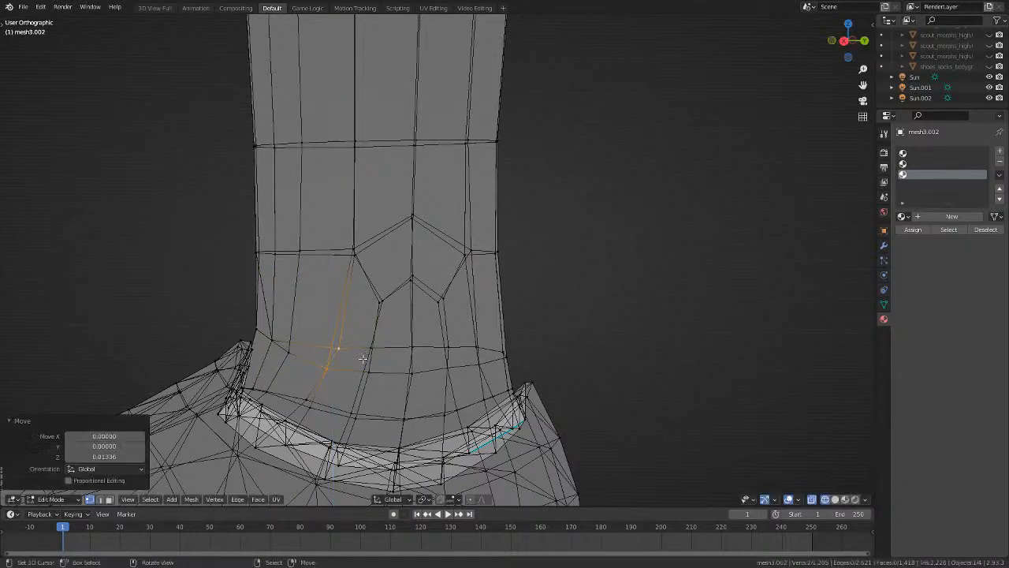
{"action": "key", "text": "g"}
{"action": "key", "text": "z"}
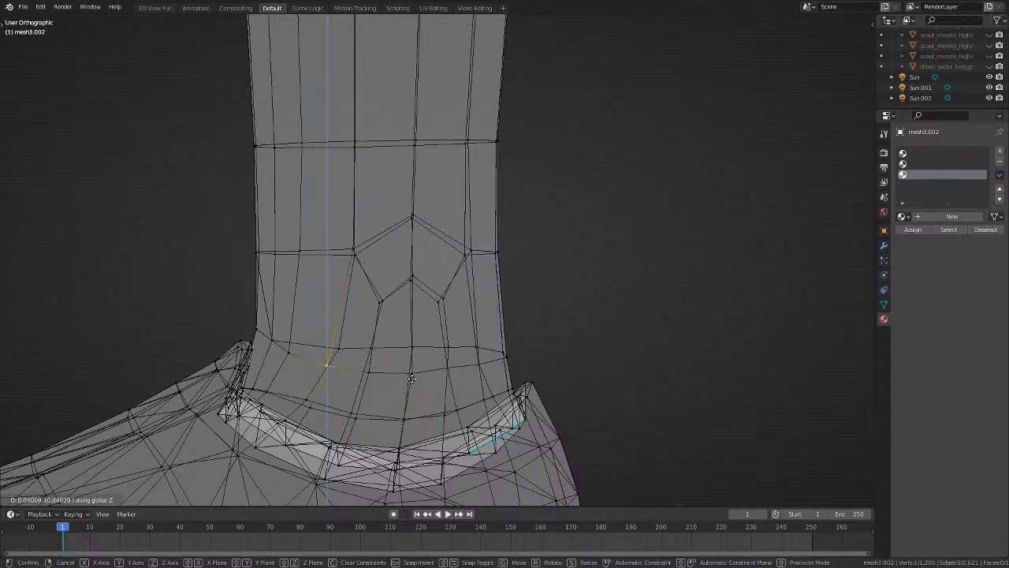
{"action": "left_click", "coordinate": [412, 378]}
Move the ring's two front vertices above the shoe tongue: the inner one about 0.108, mostly up, the outer one about 0.04 sideways.
{"action": "key", "text": "alt+z"}
{"action": "scroll", "coordinate": [411, 378], "scroll_direction": "down", "scroll_amount": 3}
{"action": "middle_click_drag", "start_coordinate": [412, 378], "coordinate": [499, 373]}
{"action": "key", "text": "a"}
{"action": "key", "text": "a"}
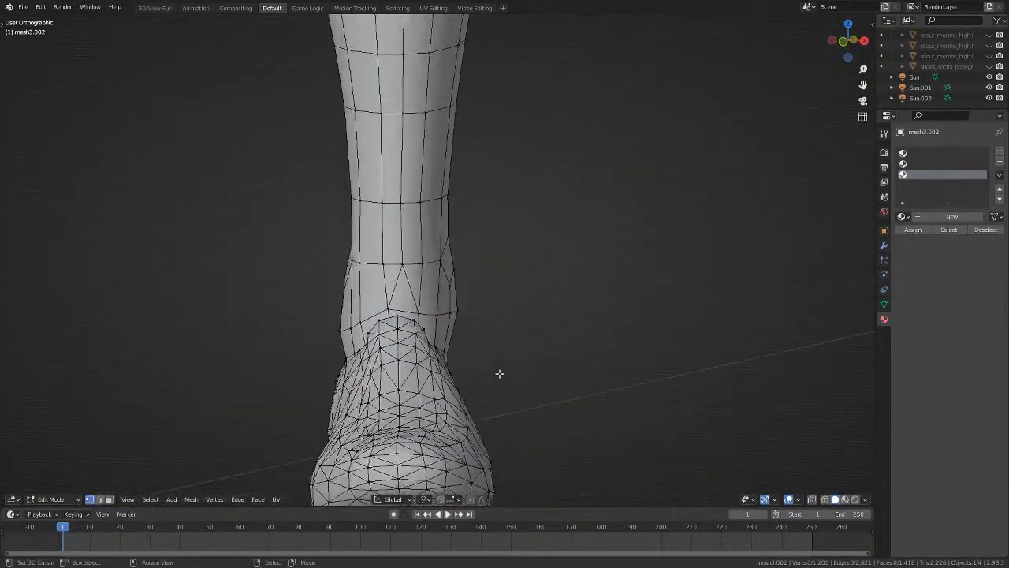
{"action": "scroll", "coordinate": [499, 373], "scroll_direction": "up", "scroll_amount": 2}
{"action": "left_click", "coordinate": [405, 344]}
{"action": "key", "text": "g"}
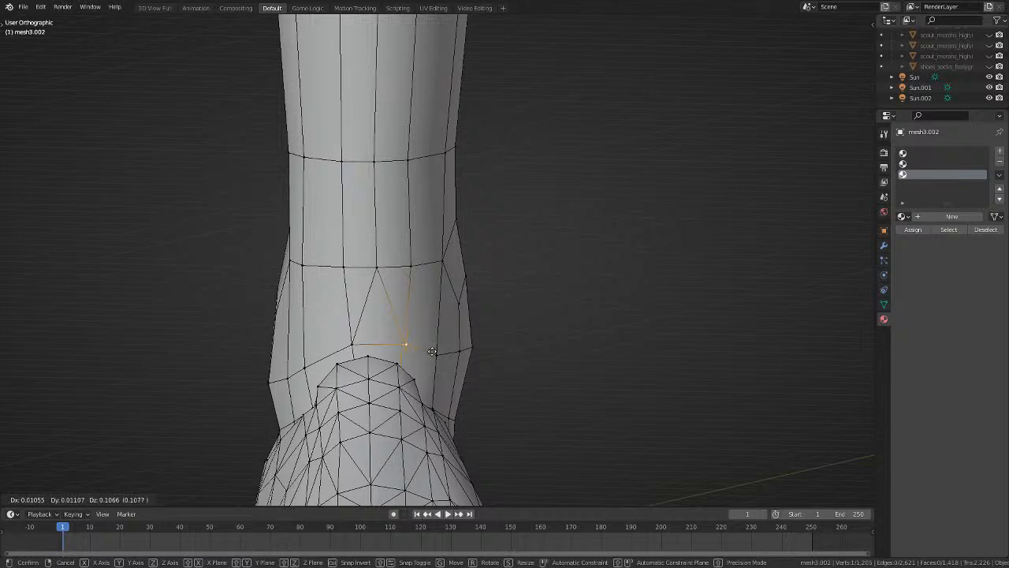
{"action": "left_click", "coordinate": [429, 351]}
{"action": "key", "text": "g"}
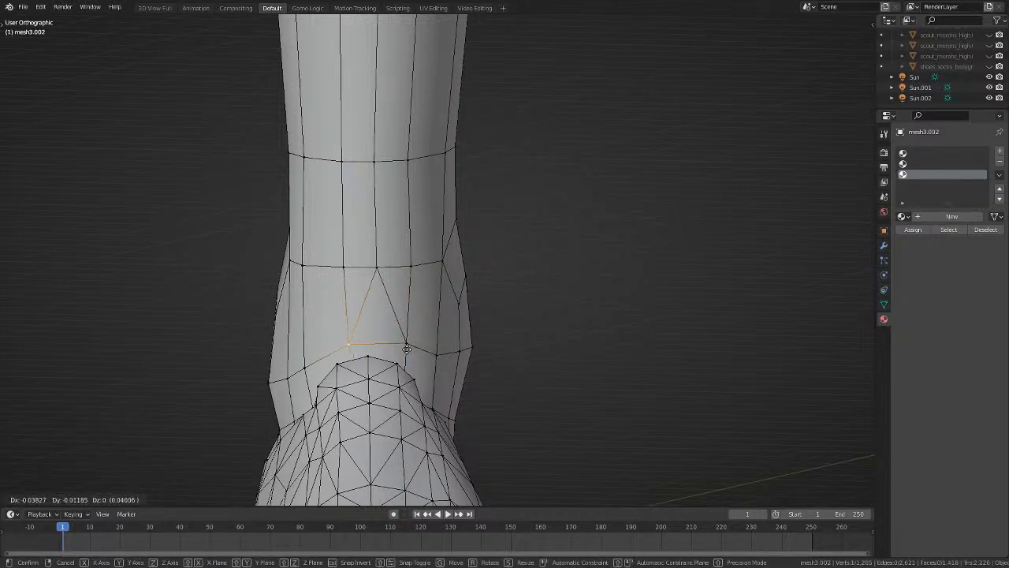
{"action": "left_click", "coordinate": [406, 348]}
Move the next ring vertex towards the inner side about 0.084, mostly upwards.
{"action": "key", "text": "g"}
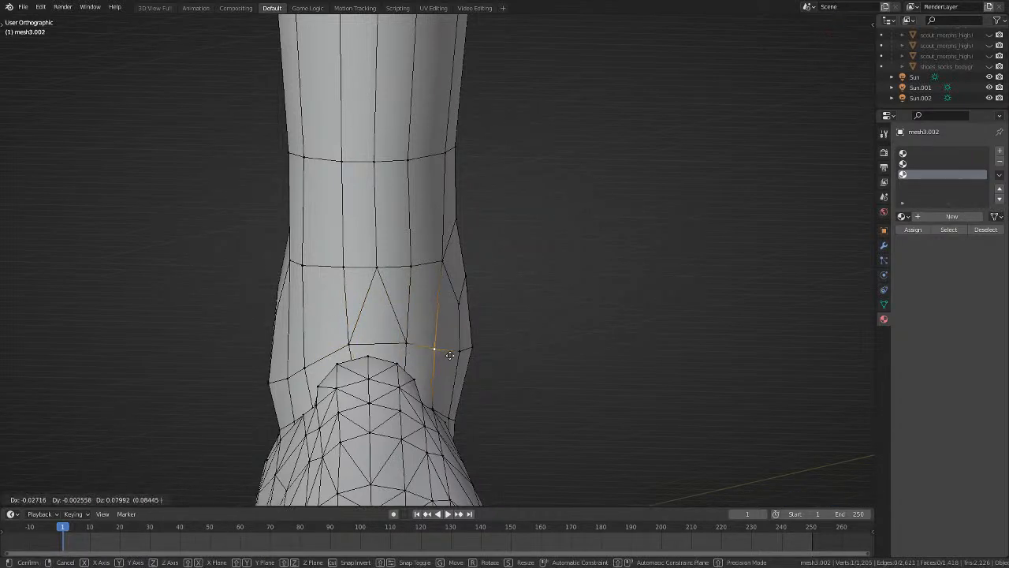
{"action": "left_click", "coordinate": [450, 355]}
{"action": "key", "text": "g"}
{"action": "right_click", "coordinate": [452, 357]}
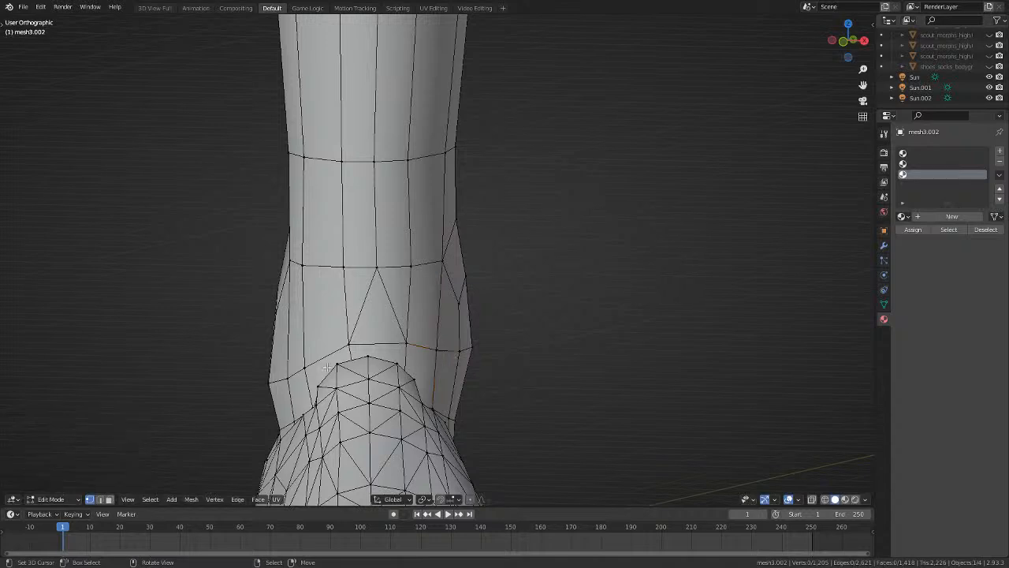
Move the ring vertex beside the front pair on the outer side about 0.06, mostly upwards, and adjust its outer neighbour.
{"action": "key", "text": "g"}
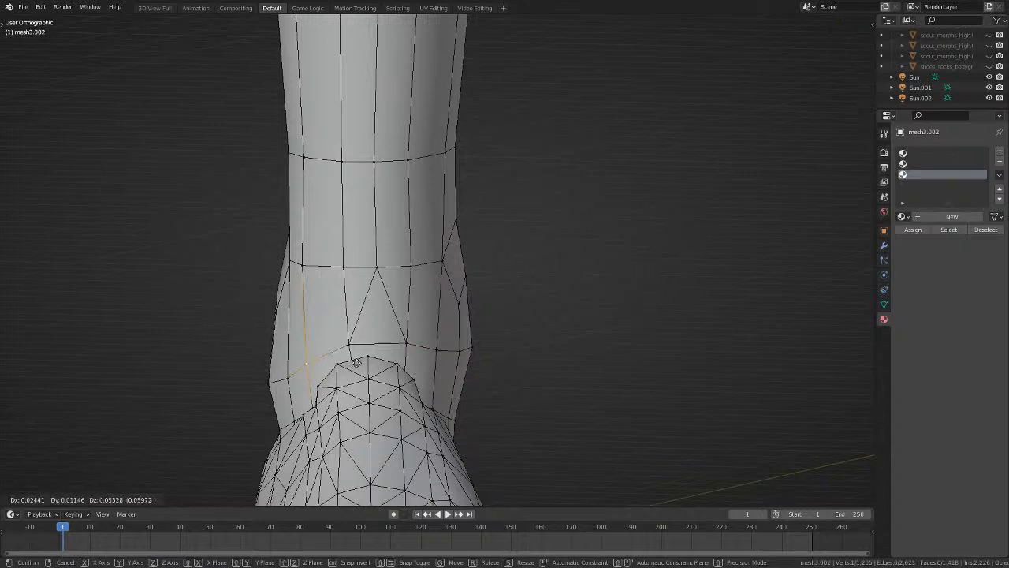
{"action": "left_click", "coordinate": [356, 363]}
{"action": "key", "text": "alt+a"}
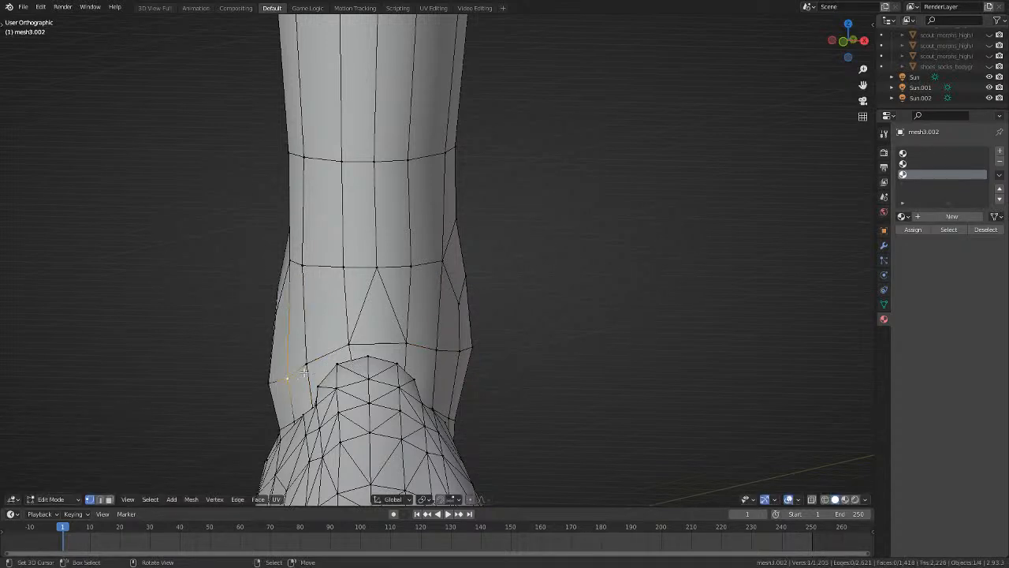
{"action": "key", "text": "g"}
{"action": "left_click", "coordinate": [321, 363]}
{"action": "key", "text": "alt+a"}
Nudge the outer front vertex of the ring above, and move it together with the vertex below about 0.068, mostly upwards.
{"action": "right_click", "coordinate": [303, 266]}
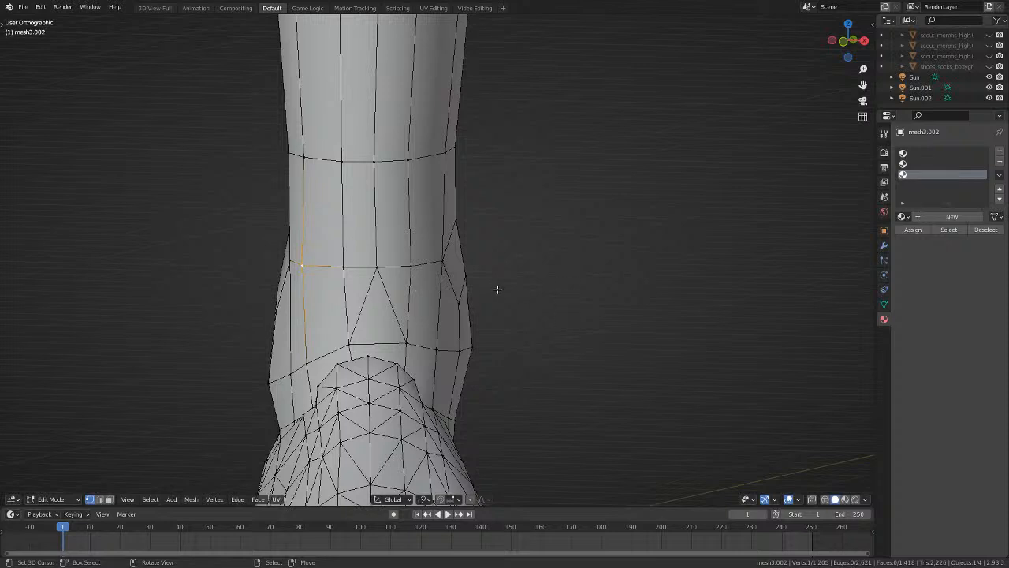
{"action": "key", "text": "g"}
{"action": "left_click", "coordinate": [501, 289]}
{"action": "right_click", "coordinate": [297, 362], "text": "shift"}
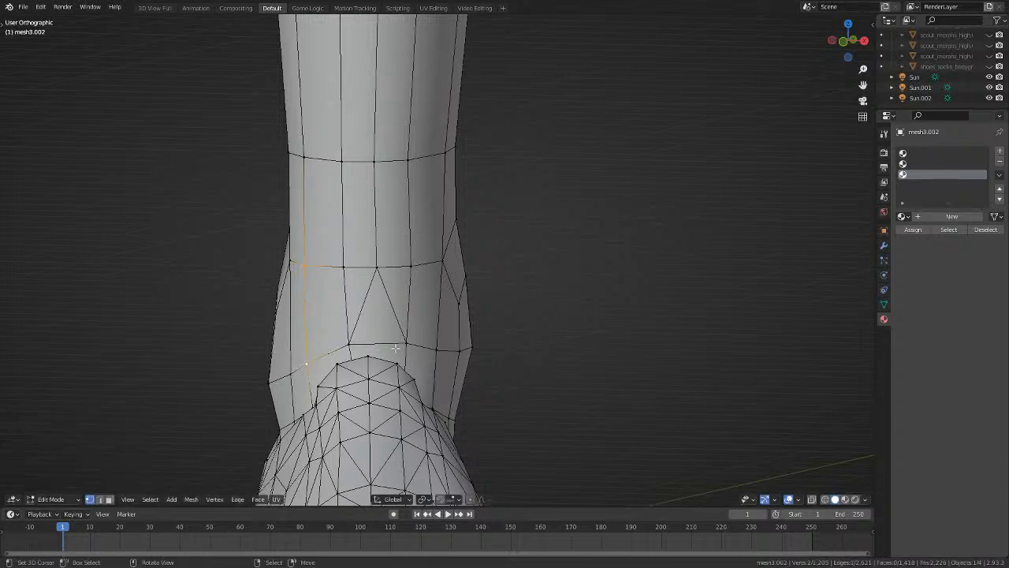
{"action": "key", "text": "g"}
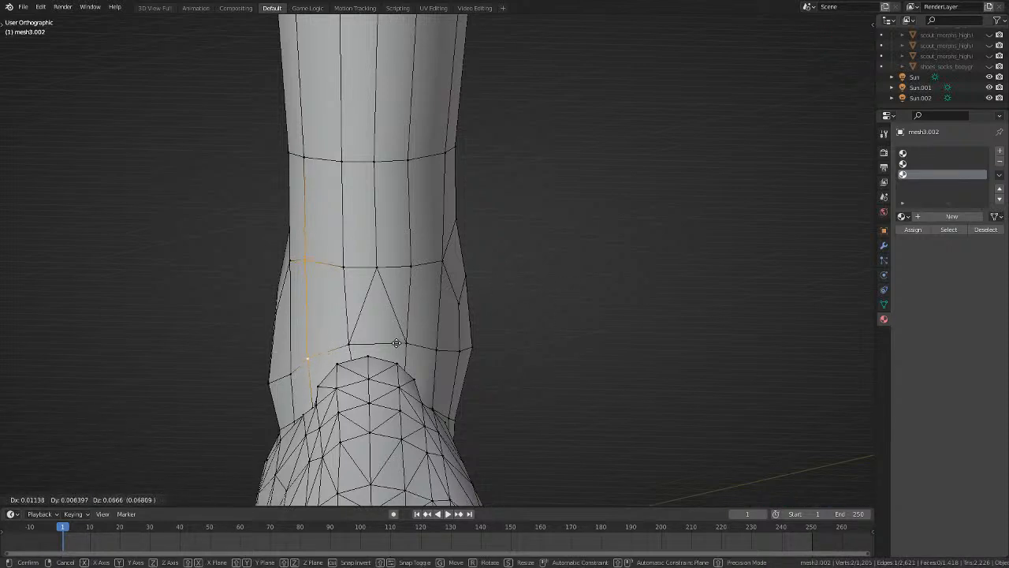
{"action": "left_click", "coordinate": [398, 344]}
Lower the upper ring's outer front vertex about 0.053.
{"action": "key", "text": "alt+a"}
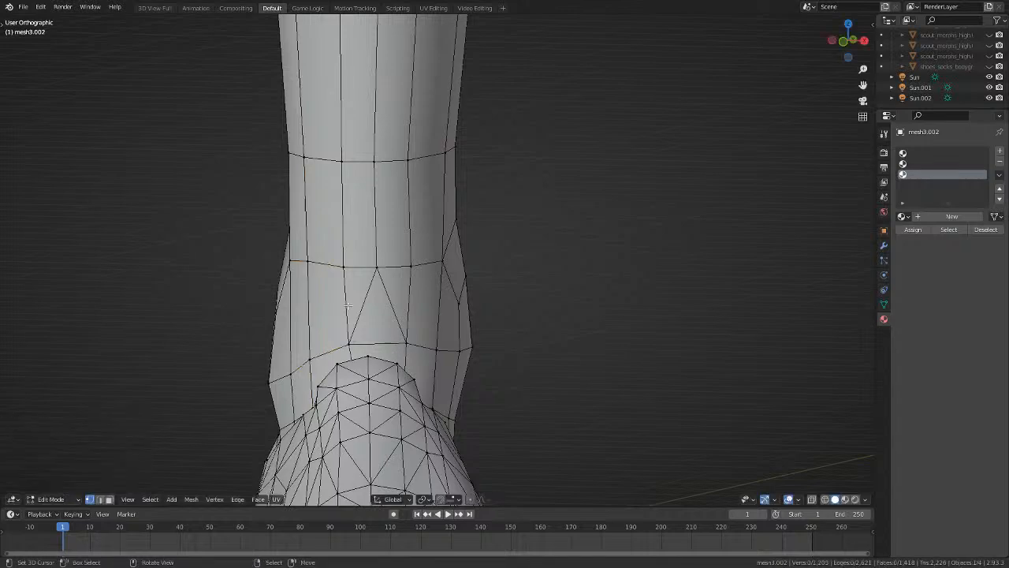
{"action": "key", "text": "g"}
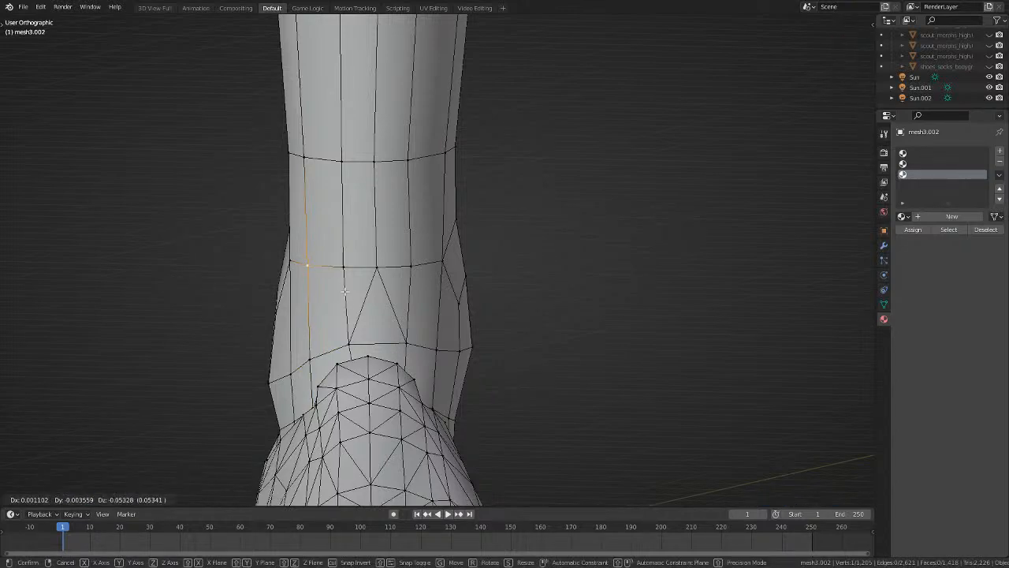
{"action": "left_click", "coordinate": [344, 291]}
Inspect the reshaped ankle from the front and back, both smooth and with its edges shown.
{"action": "key", "text": "z"}
{"action": "scroll", "coordinate": [494, 334], "scroll_direction": "down", "scroll_amount": 2}
{"action": "mouse_move", "coordinate": [494, 333]}
{"action": "middle_mouse_down"}
{"action": "mouse_move", "coordinate": [470, 311]}
{"action": "mouse_move", "coordinate": [711, 359]}
{"action": "mouse_move", "coordinate": [525, 369]}
{"action": "mouse_move", "coordinate": [562, 367]}
{"action": "mouse_move", "coordinate": [530, 351]}
{"action": "mouse_move", "coordinate": [480, 358]}
{"action": "mouse_move", "coordinate": [689, 360]}
{"action": "mouse_move", "coordinate": [599, 367]}
{"action": "mouse_move", "coordinate": [628, 368]}
{"action": "mouse_move", "coordinate": [575, 358]}
{"action": "mouse_move", "coordinate": [622, 355]}
{"action": "mouse_move", "coordinate": [610, 318]}
{"action": "mouse_move", "coordinate": [532, 350]}
{"action": "mouse_move", "coordinate": [473, 345]}
{"action": "mouse_move", "coordinate": [547, 342]}
{"action": "mouse_move", "coordinate": [535, 345]}
{"action": "middle_mouse_up"}
{"action": "key", "text": "Tab"}
{"action": "key", "text": "z"}
{"action": "key", "text": "a"}
{"action": "key", "text": "a"}
{"action": "key", "text": "Tab"}
{"action": "key", "text": "Tab"}
{"action": "key", "text": "Tab"}
Shift the four corner vertices of the rear face above the ankle slightly towards negative X.
{"action": "left_click", "coordinate": [469, 345]}
{"action": "left_click", "coordinate": [556, 342]}
{"action": "key", "text": "alt+a"}
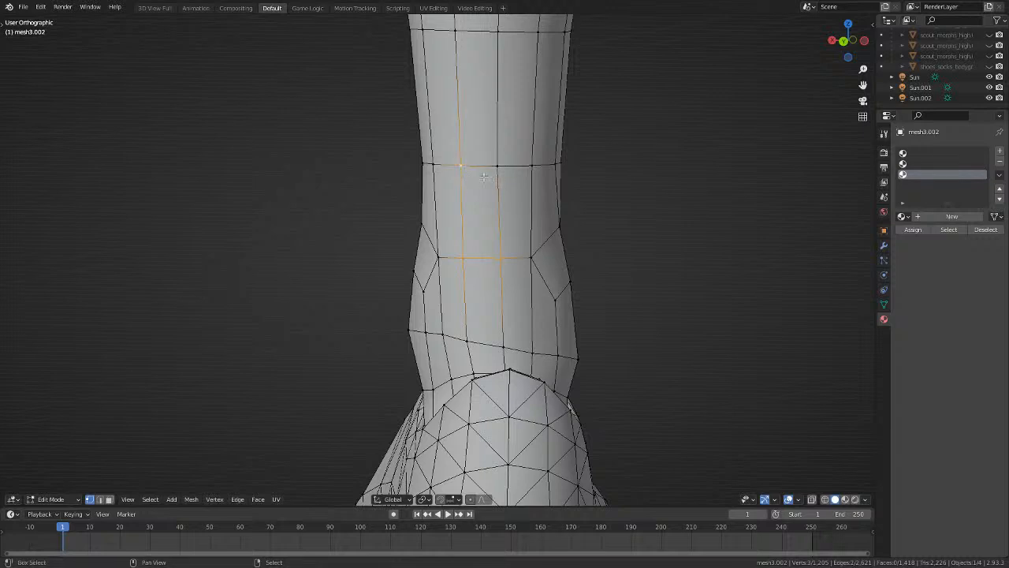
{"action": "key", "text": "g"}
{"action": "key", "text": "x"}
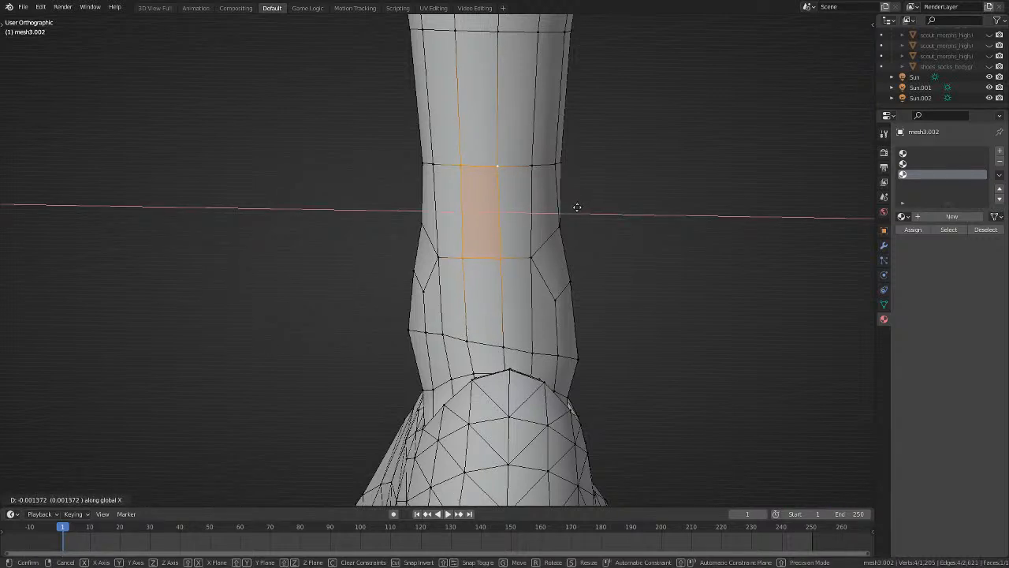
{"action": "left_click", "coordinate": [577, 209]}
Move the lower ankle ring's two rear vertices about -0.068 along X.
{"action": "key", "text": "alt+a"}
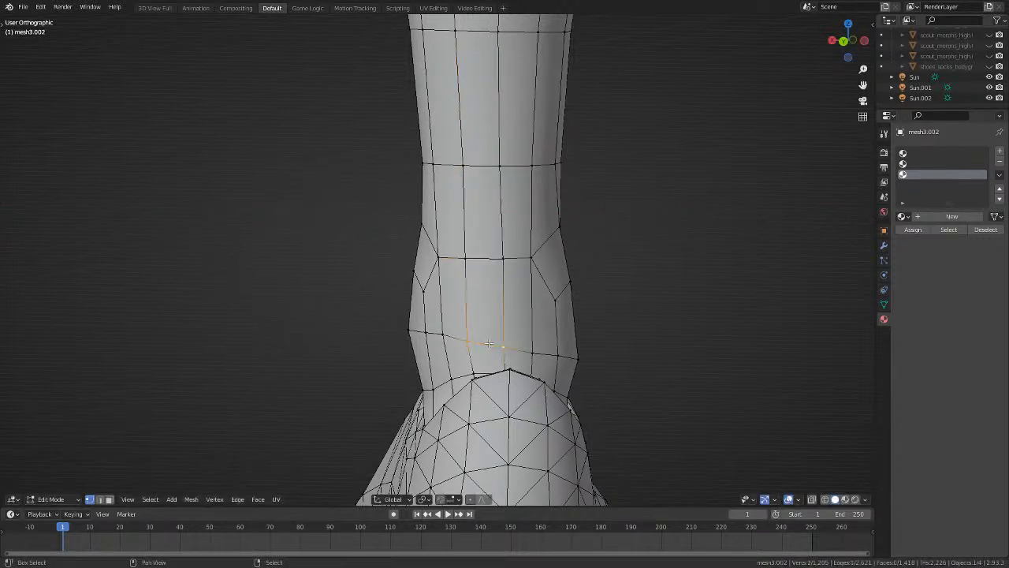
{"action": "key", "text": "g"}
{"action": "key", "text": "x"}
{"action": "left_click", "coordinate": [542, 349]}
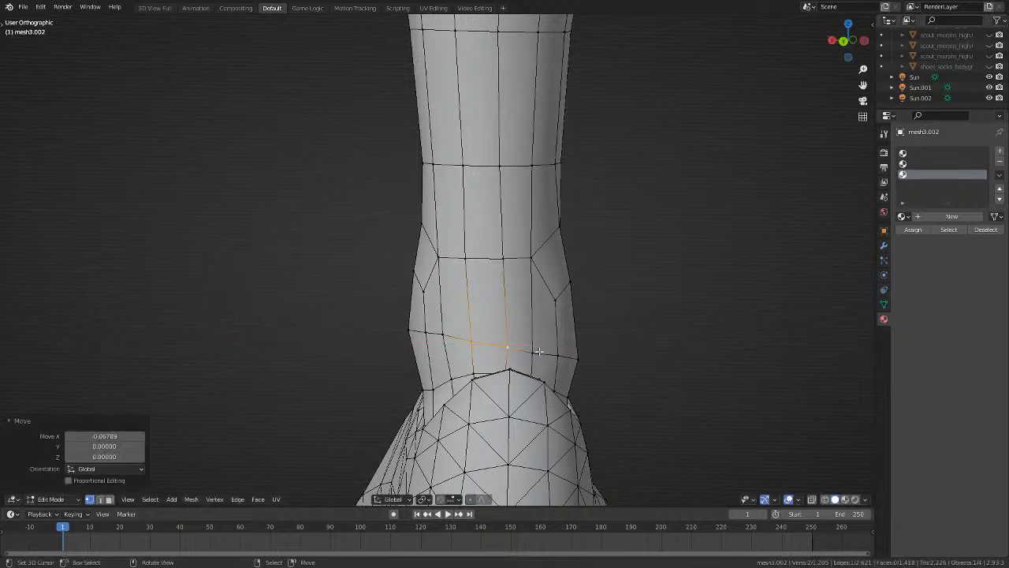
Move the two rear vertices of the loop at the shoe opening about -0.03 along X.
{"action": "middle_click_drag", "start_coordinate": [543, 350], "coordinate": [464, 371]}
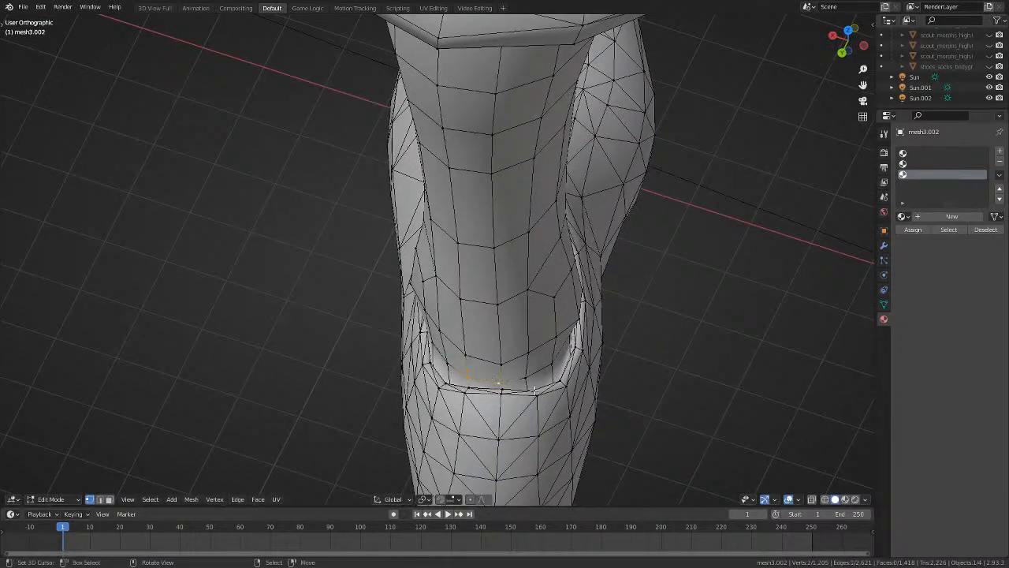
{"action": "key", "text": "g"}
{"action": "key", "text": "x"}
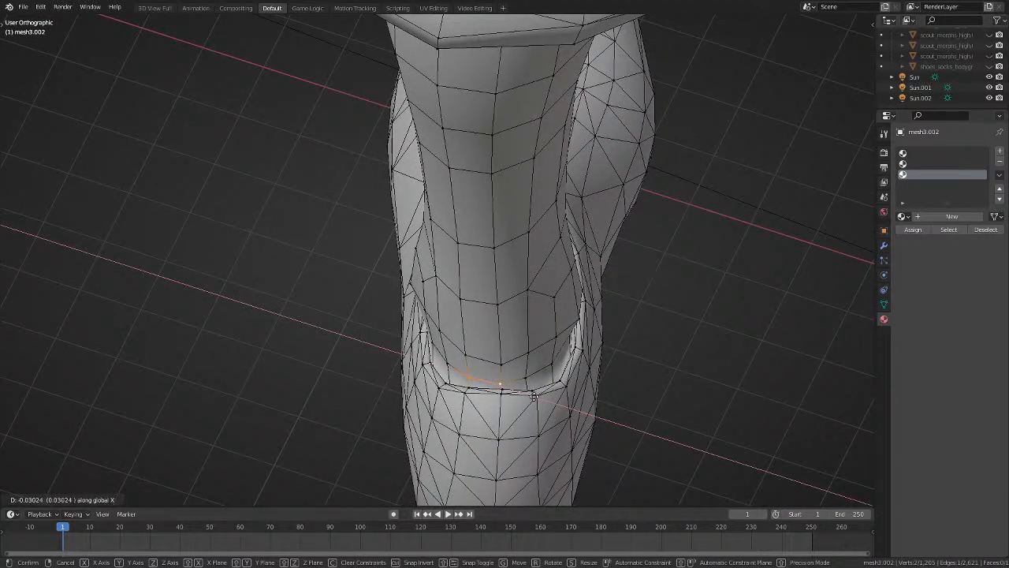
{"action": "left_click", "coordinate": [533, 396]}
Move the two off-centre rear vertices of the lower ankle ring along X, the first by about -0.052.
{"action": "middle_click_drag", "start_coordinate": [565, 394], "coordinate": [552, 322]}
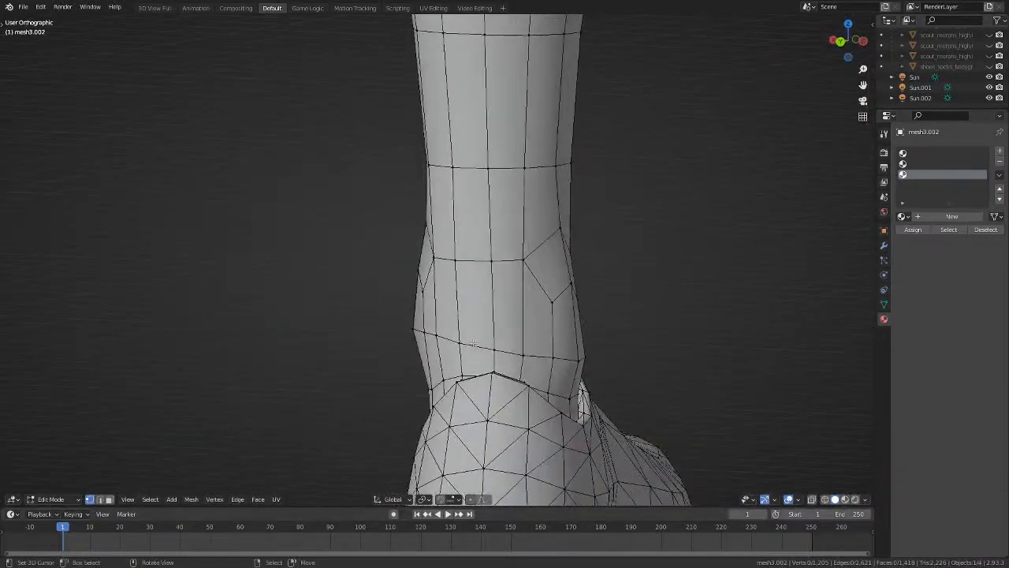
{"action": "middle_click_drag", "start_coordinate": [473, 343], "coordinate": [492, 351]}
{"action": "key", "text": "g"}
{"action": "key", "text": "x"}
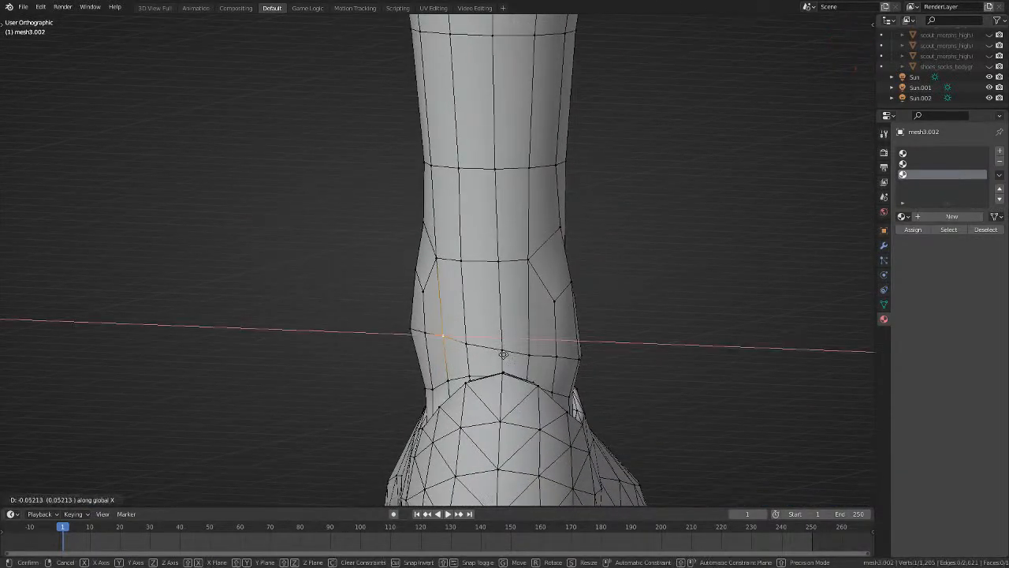
{"action": "left_click", "coordinate": [505, 355]}
{"action": "key", "text": "a"}
{"action": "key", "text": "g"}
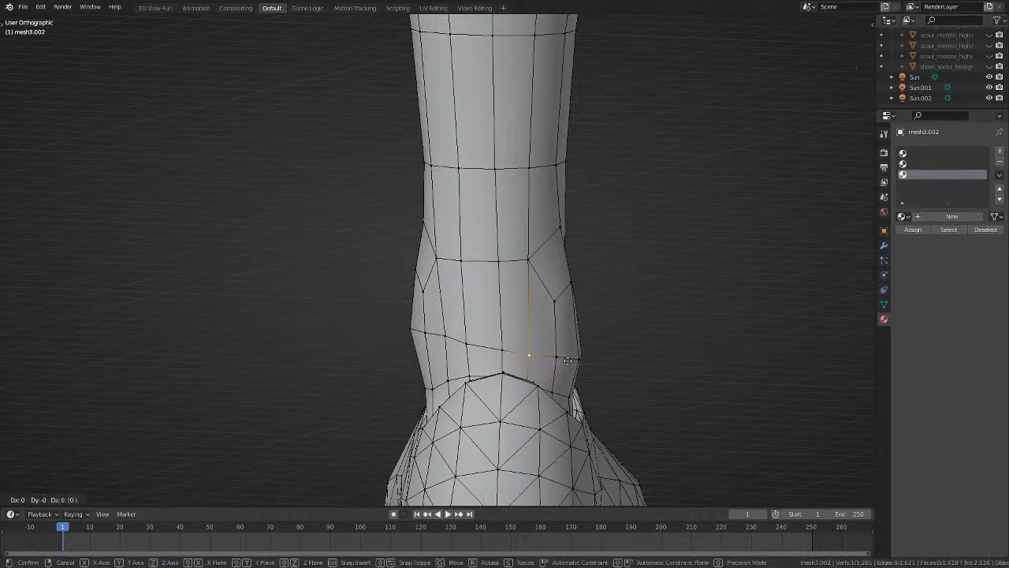
{"action": "key", "text": "x"}
{"action": "left_click", "coordinate": [564, 362]}
{"action": "key", "text": "a"}
Shift the two off-centre rear vertices of the ring just above the shoe opening slightly towards negative X.
{"action": "middle_click_drag", "start_coordinate": [563, 362], "coordinate": [438, 387]}
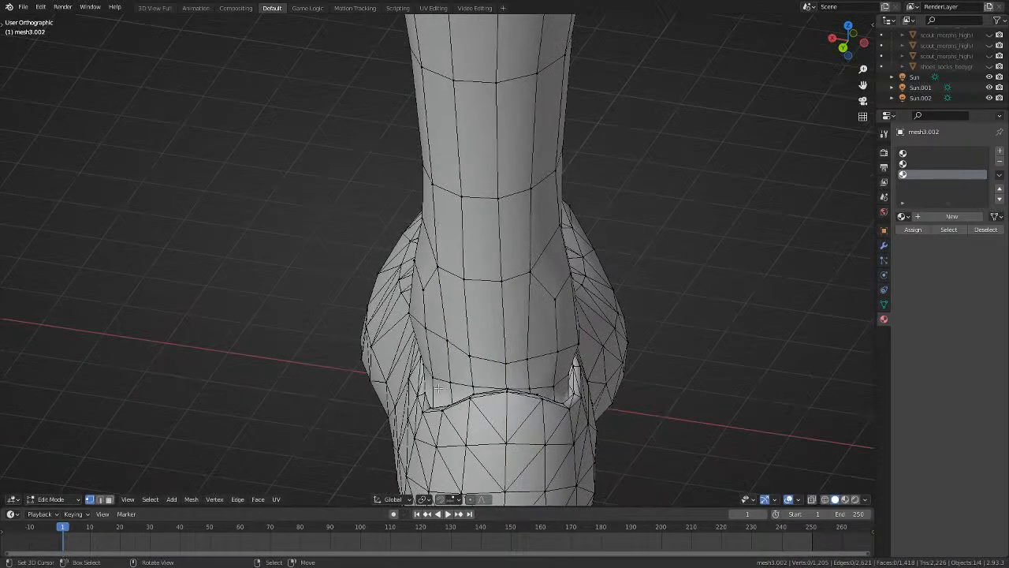
{"action": "key", "text": "g"}
{"action": "key", "text": "x"}
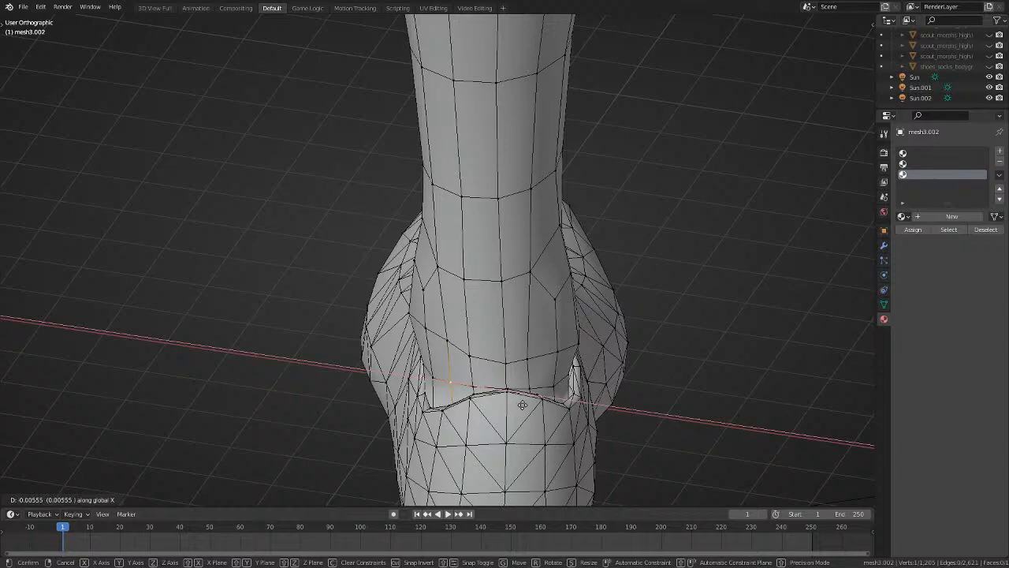
{"action": "left_click", "coordinate": [524, 405]}
{"action": "key", "text": "g"}
{"action": "key", "text": "x"}
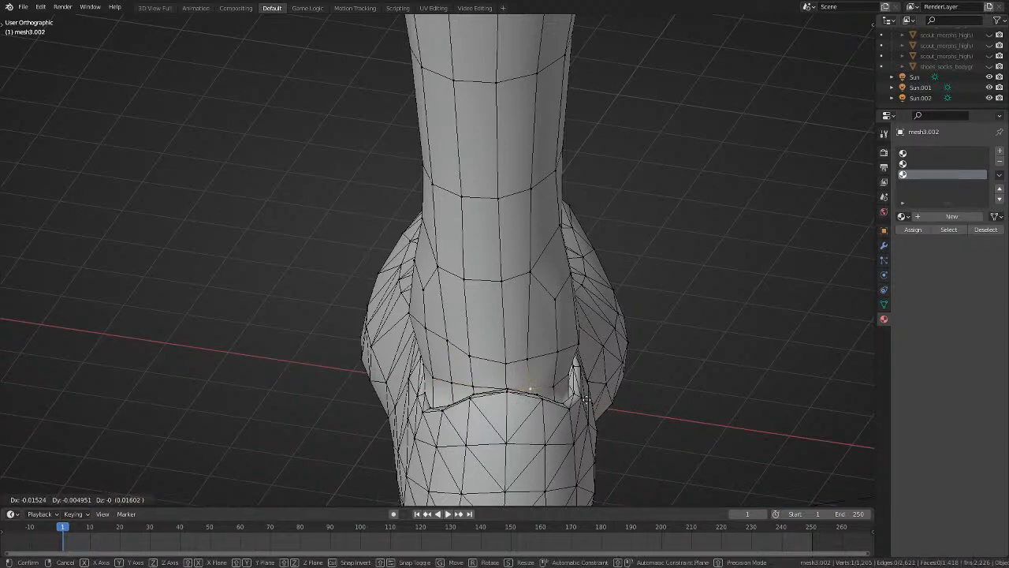
{"action": "left_click", "coordinate": [583, 400]}
Adjust the rear centre vertex above the shoe opening along X and scale the rear vertices of a higher ankle ring.
{"action": "middle_click_drag", "start_coordinate": [583, 399], "coordinate": [555, 456]}
{"action": "key", "text": "g"}
{"action": "key", "text": "x"}
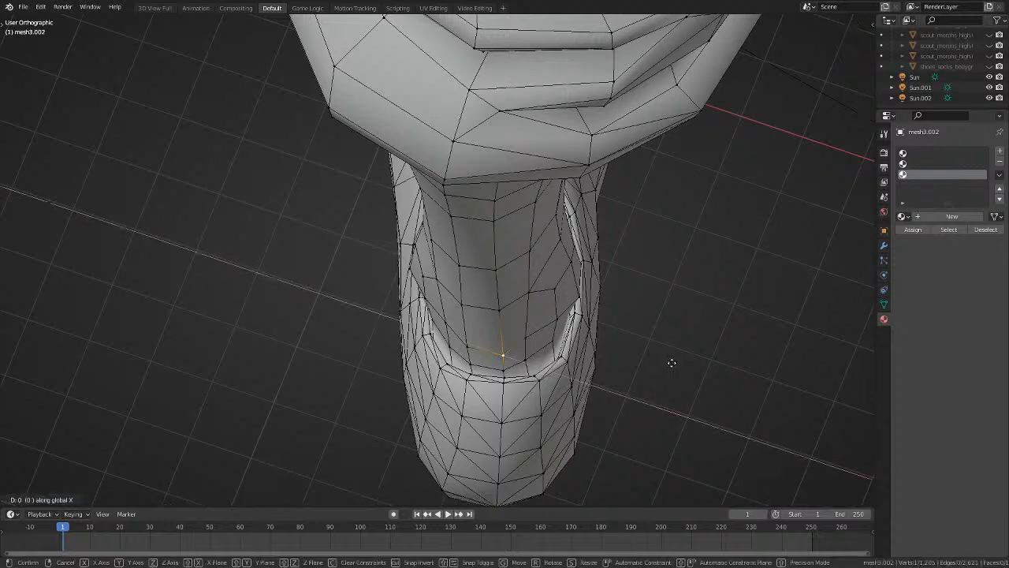
{"action": "left_click", "coordinate": [669, 365]}
{"action": "key", "text": "alt+a"}
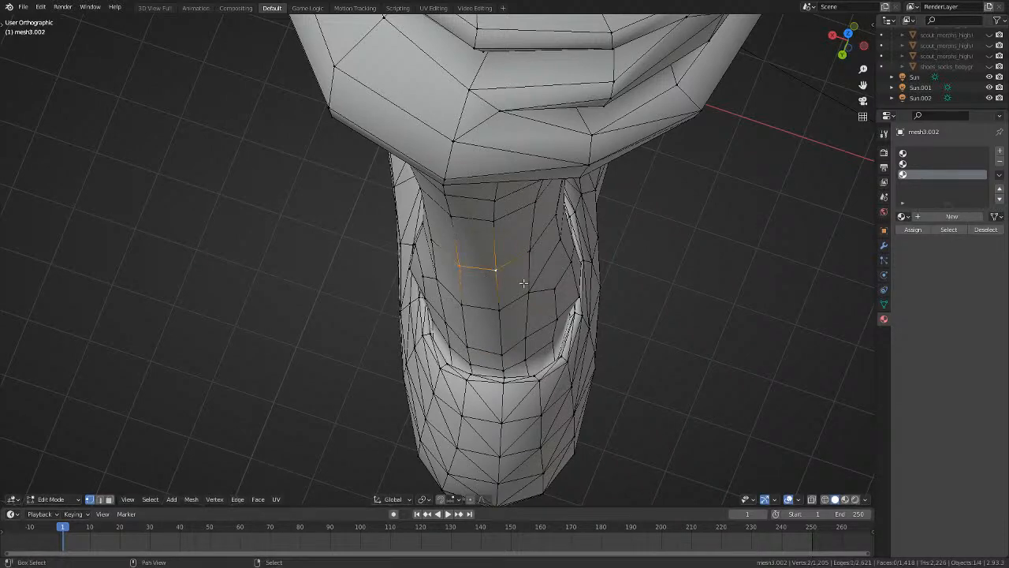
{"action": "key", "text": "s"}
{"action": "left_click", "coordinate": [646, 295]}
{"action": "key", "text": "alt+a"}
Move the front vertices of the upper ankle ring about 0.08 along Y.
{"action": "middle_click_drag", "start_coordinate": [642, 295], "coordinate": [437, 272]}
{"action": "scroll", "coordinate": [586, 208], "scroll_direction": "down", "scroll_amount": 4}
{"action": "key", "text": "Tab"}
{"action": "key", "text": "Tab"}
{"action": "scroll", "coordinate": [437, 272], "scroll_direction": "up", "scroll_amount": 3}
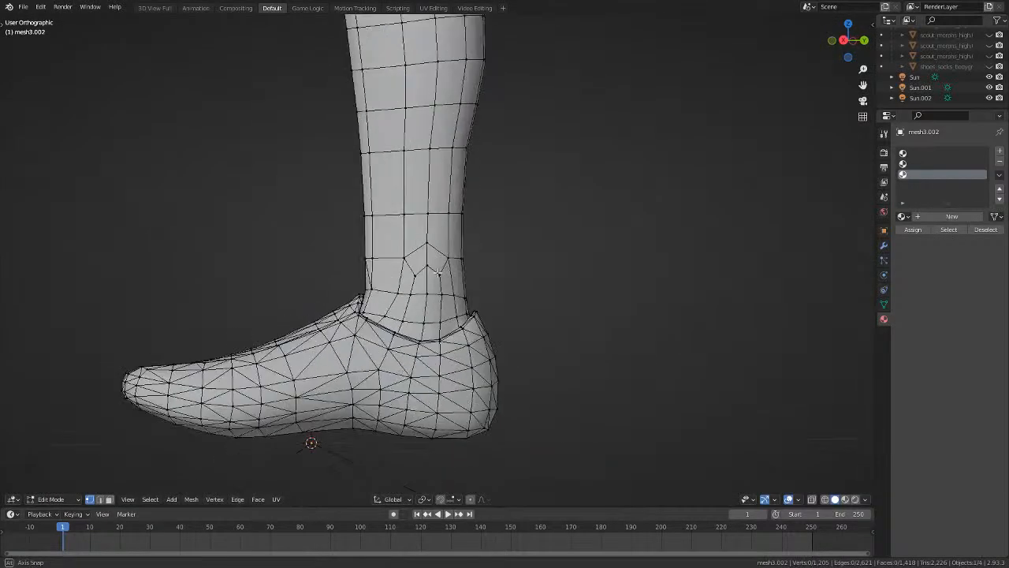
{"action": "scroll", "coordinate": [438, 272], "scroll_direction": "up", "scroll_amount": 2}
{"action": "middle_click_drag", "start_coordinate": [380, 308], "coordinate": [405, 271]}
{"action": "key", "text": "g"}
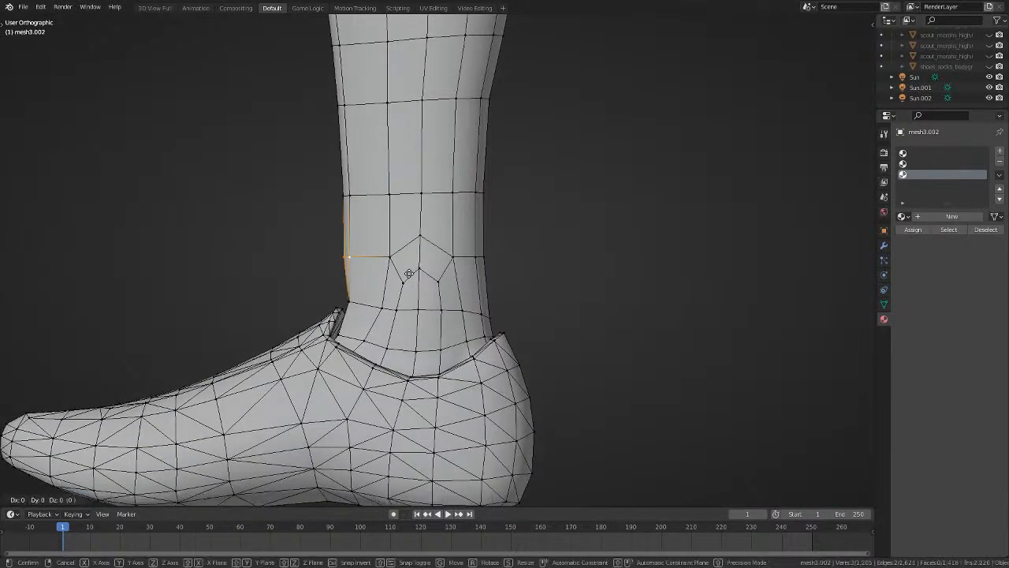
{"action": "key", "text": "y"}
{"action": "left_click", "coordinate": [413, 277]}
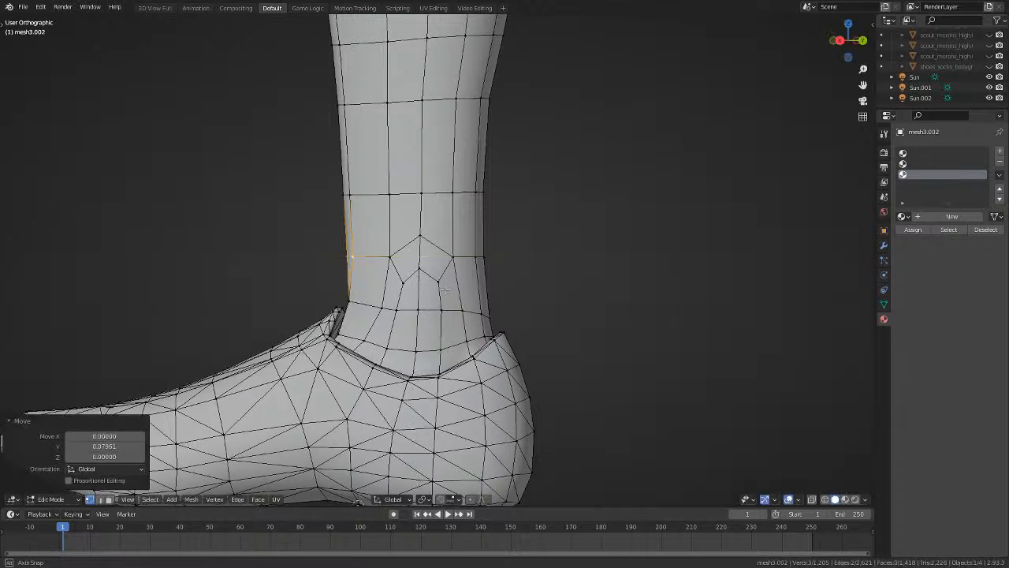
Move the lower ankle ring's front vertices about -0.075 along Y, and one of them about 0.107 along Y.
{"action": "middle_click_drag", "start_coordinate": [416, 278], "coordinate": [463, 288]}
{"action": "right_click", "coordinate": [335, 291]}
{"action": "middle_click_drag", "start_coordinate": [345, 299], "coordinate": [370, 304]}
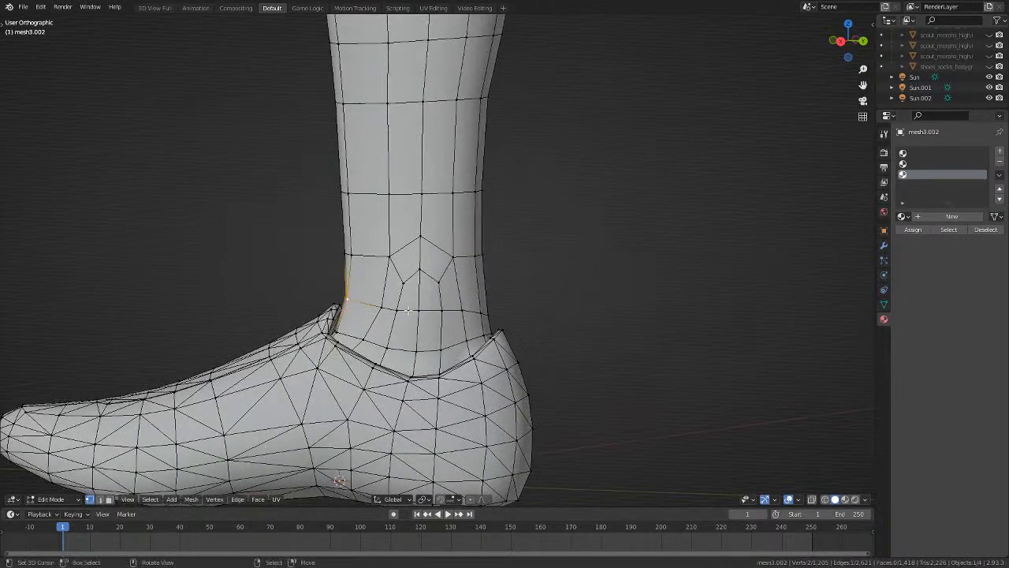
{"action": "key", "text": "g"}
{"action": "key", "text": "y"}
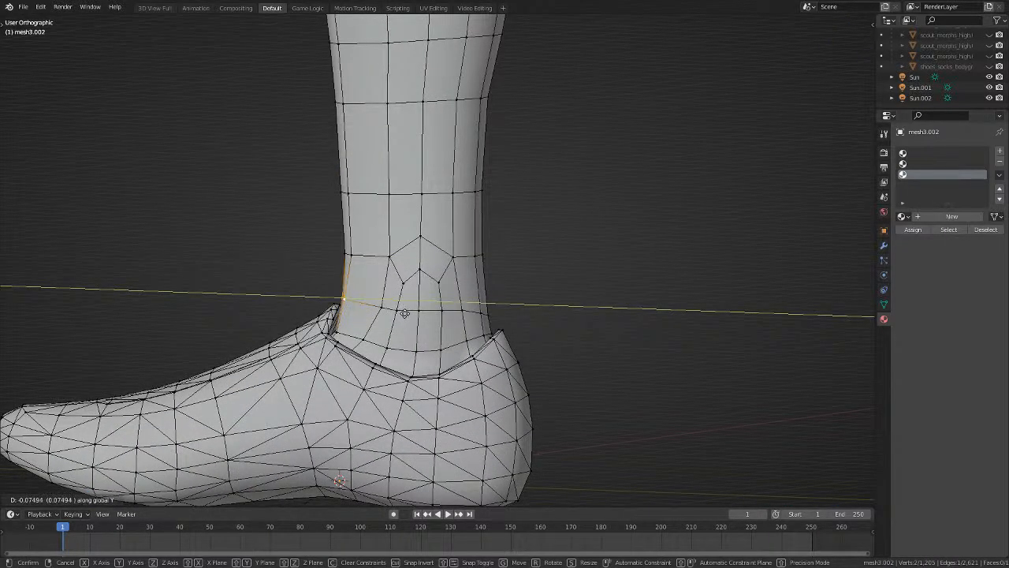
{"action": "left_click", "coordinate": [404, 313]}
{"action": "key", "text": "g"}
{"action": "key", "text": "y"}
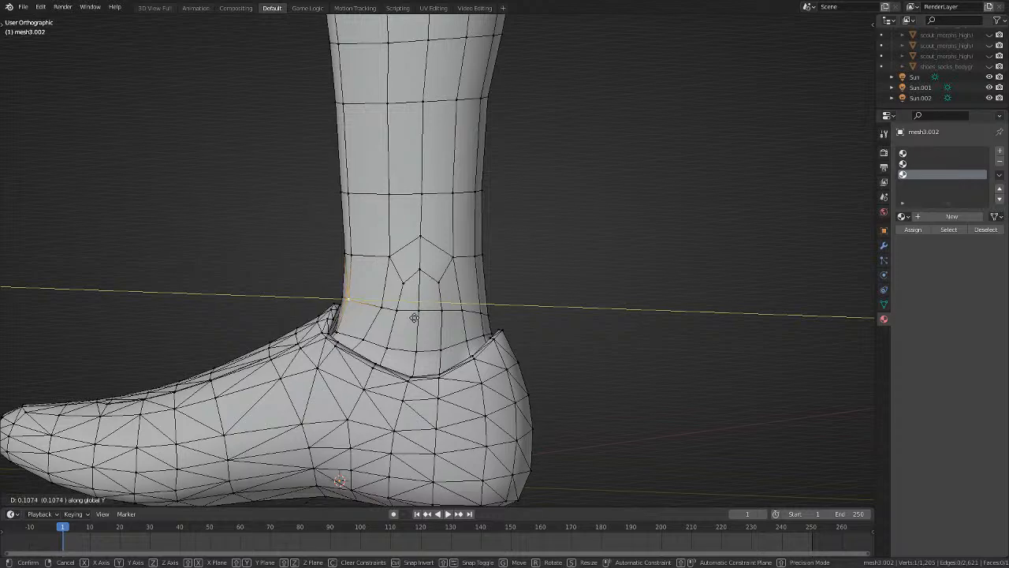
{"action": "left_click", "coordinate": [414, 318]}
Move the front vertex just inside the shoe opening about 0.11 along X.
{"action": "key", "text": "alt+a"}
{"action": "mouse_move", "coordinate": [410, 319]}
{"action": "middle_mouse_down"}
{"action": "mouse_move", "coordinate": [394, 335]}
{"action": "mouse_move", "coordinate": [399, 365]}
{"action": "mouse_move", "coordinate": [306, 366]}
{"action": "mouse_move", "coordinate": [317, 374]}
{"action": "mouse_move", "coordinate": [293, 377]}
{"action": "mouse_move", "coordinate": [273, 354]}
{"action": "middle_mouse_up"}
{"action": "key", "text": "shift+z"}
{"action": "scroll", "coordinate": [327, 362], "scroll_direction": "up", "scroll_amount": 4}
{"action": "key", "text": "shift+z"}
{"action": "key", "text": "g"}
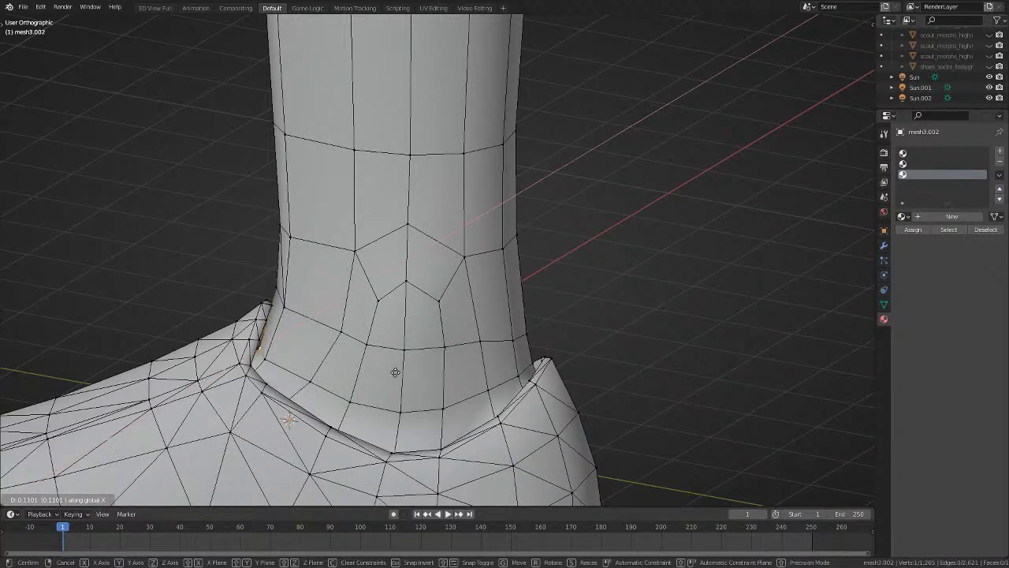
{"action": "left_click", "coordinate": [395, 372]}
Move a front vertex of the lower ankle ring about 0.14 along Y.
{"action": "middle_click_drag", "start_coordinate": [395, 372], "coordinate": [473, 317]}
{"action": "right_click", "coordinate": [364, 351]}
{"action": "key", "text": "g"}
{"action": "key", "text": "y"}
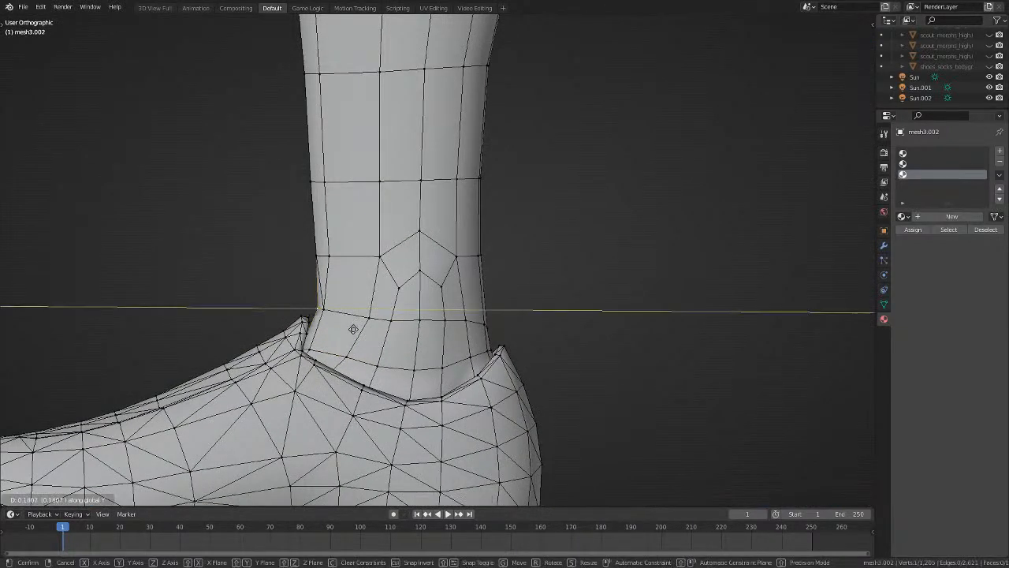
{"action": "left_click", "coordinate": [347, 335]}
Scale the pair of front vertices above the shoe tongue and the front vertices of the ring above them.
{"action": "middle_click_drag", "start_coordinate": [347, 334], "coordinate": [456, 327]}
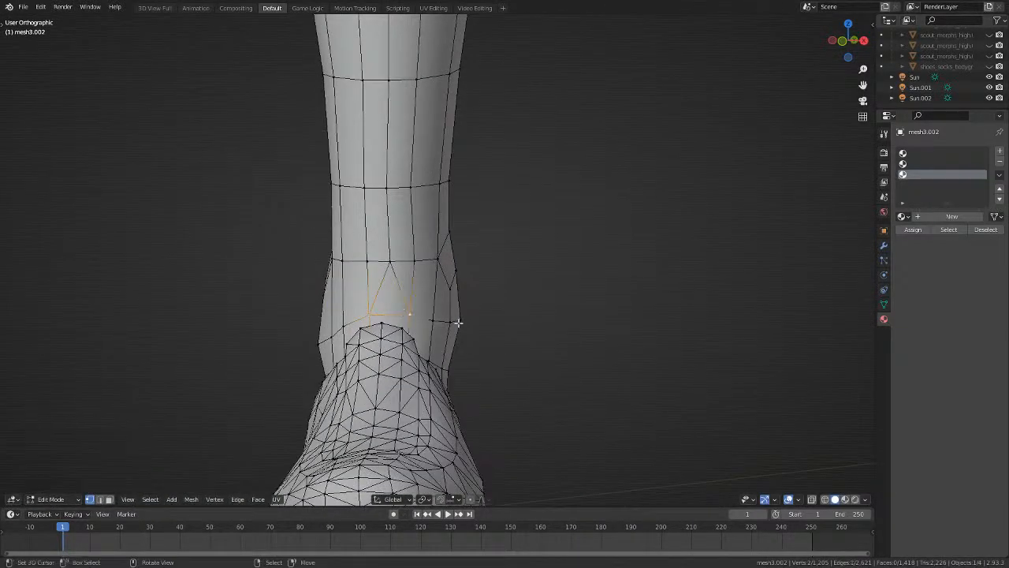
{"action": "key", "text": "s"}
{"action": "left_click", "coordinate": [439, 319]}
{"action": "right_click", "coordinate": [392, 260]}
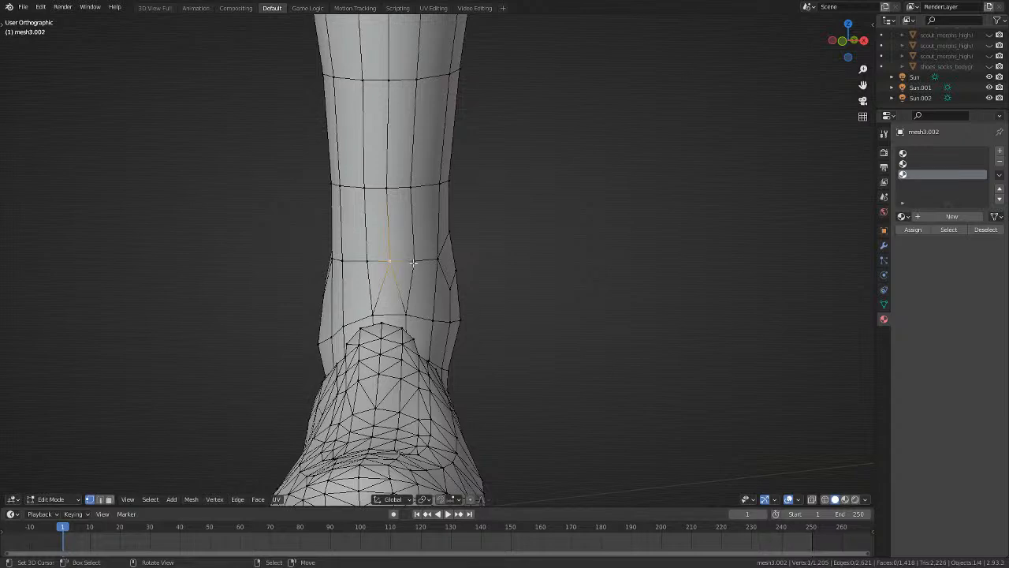
{"action": "key", "text": "s"}
{"action": "left_click", "coordinate": [475, 285]}
Compare the reshaped leg with the original shoes and socks mesh by showing it briefly and hiding it again.
{"action": "middle_click_drag", "start_coordinate": [476, 282], "coordinate": [354, 283]}
{"action": "scroll", "coordinate": [354, 283], "scroll_direction": "down", "scroll_amount": 7}
{"action": "key", "text": "Tab"}
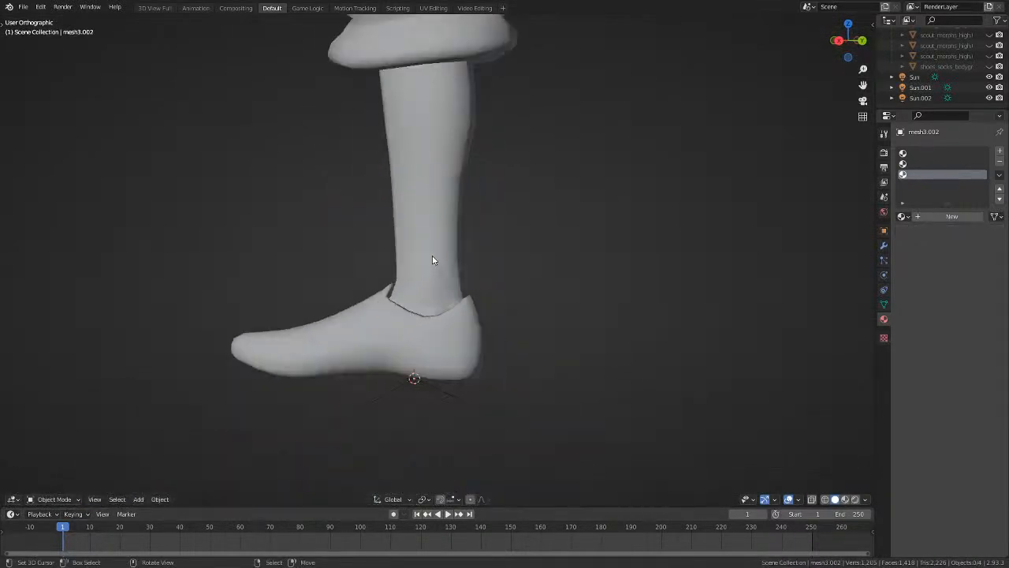
{"action": "middle_click_drag", "start_coordinate": [531, 284], "coordinate": [725, 211]}
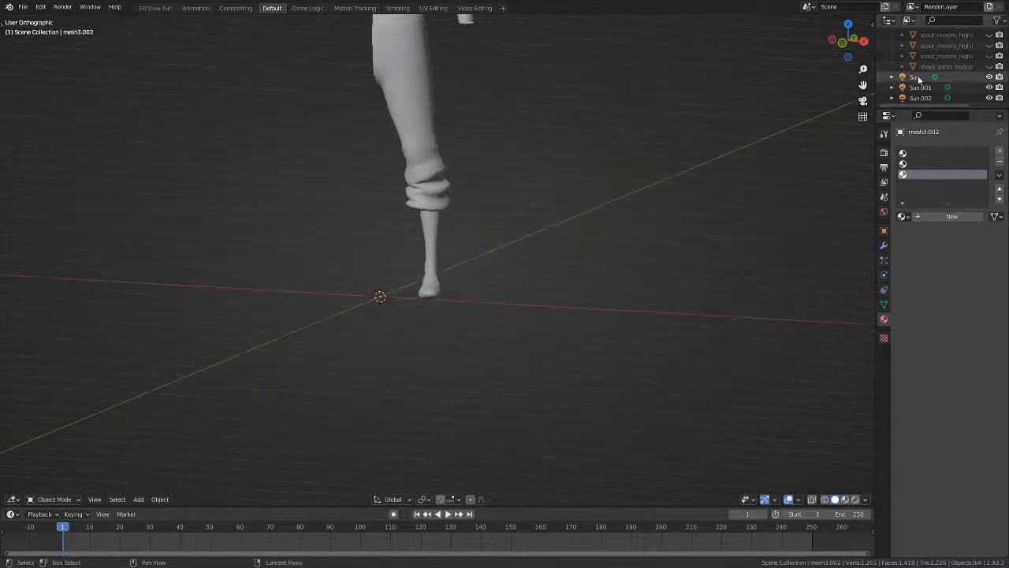
{"action": "left_click", "coordinate": [989, 67]}
{"action": "mouse_move", "coordinate": [434, 283]}
{"action": "middle_mouse_down"}
{"action": "mouse_move", "coordinate": [492, 269]}
{"action": "mouse_move", "coordinate": [472, 284]}
{"action": "mouse_move", "coordinate": [416, 287]}
{"action": "middle_mouse_up"}
{"action": "scroll", "coordinate": [493, 270], "scroll_direction": "up", "scroll_amount": 4}
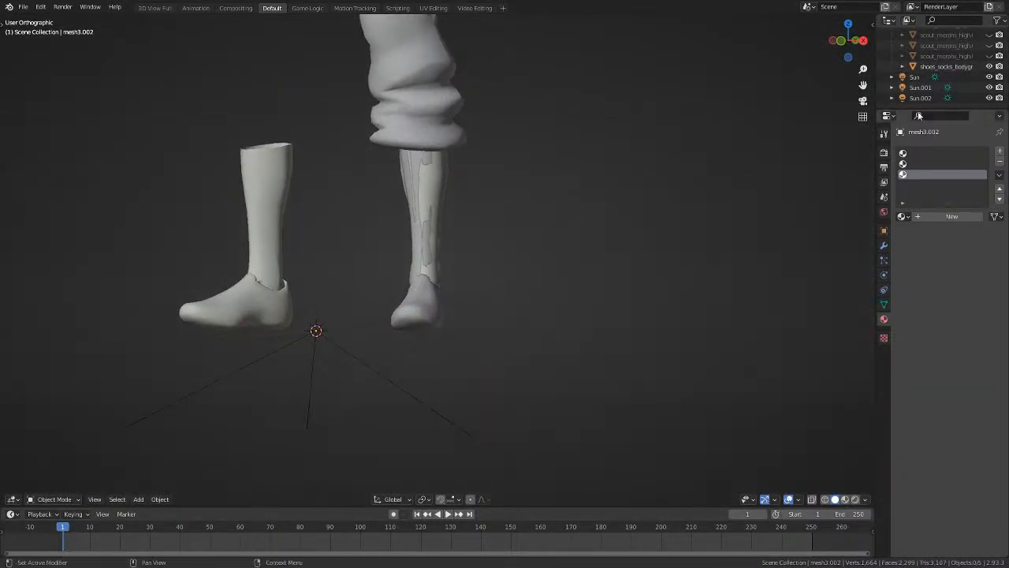
{"action": "left_click", "coordinate": [988, 66]}
{"action": "middle_click_drag", "start_coordinate": [452, 191], "coordinate": [466, 275]}
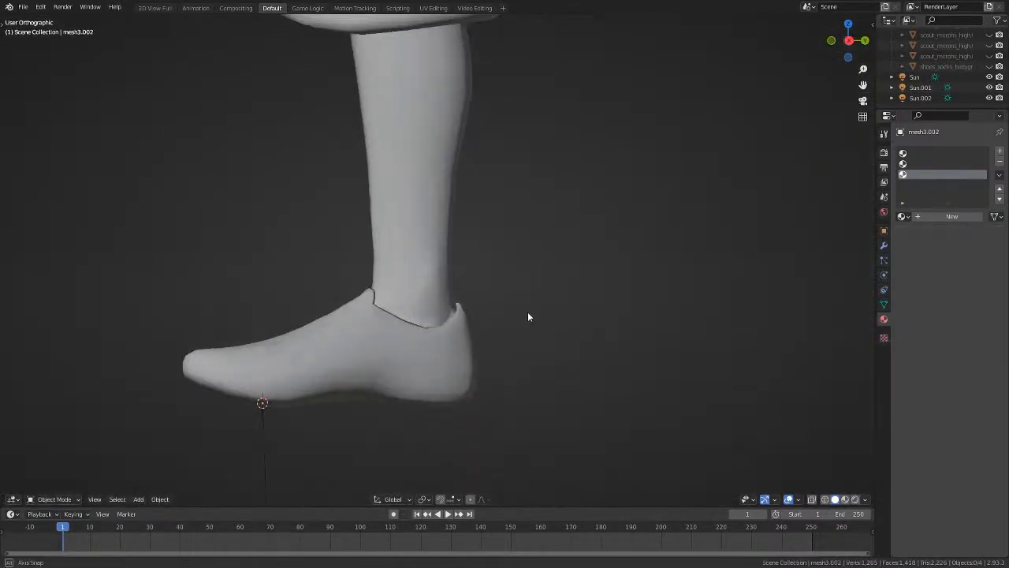
Enable proportional editing with smooth falloff, limited to connected geometry.
{"action": "key", "text": "Tab"}
{"action": "middle_click_drag", "start_coordinate": [528, 317], "coordinate": [396, 329]}
{"action": "scroll", "coordinate": [410, 337], "scroll_direction": "up", "scroll_amount": 3}
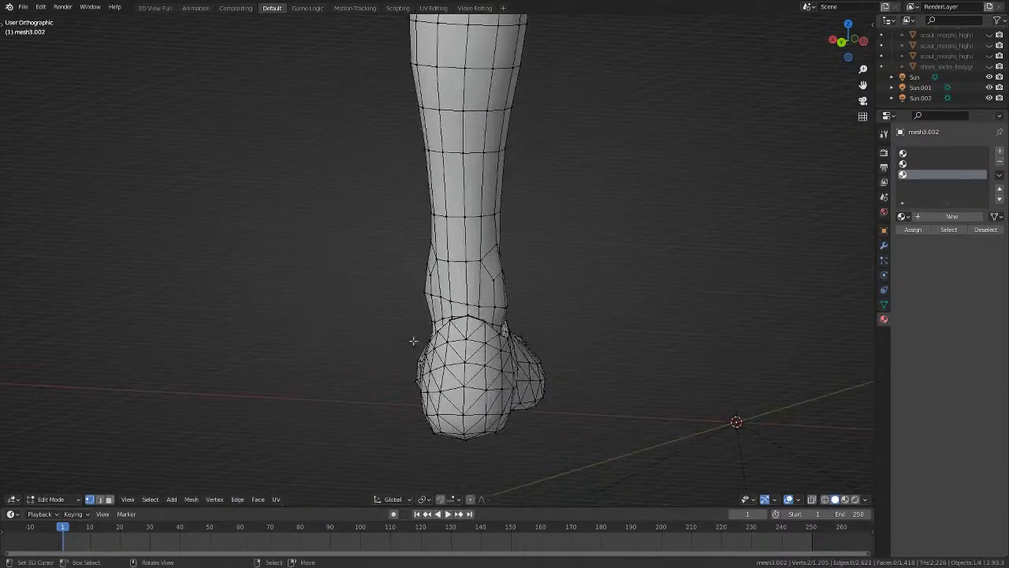
{"action": "middle_click_drag", "start_coordinate": [347, 374], "coordinate": [401, 376]}
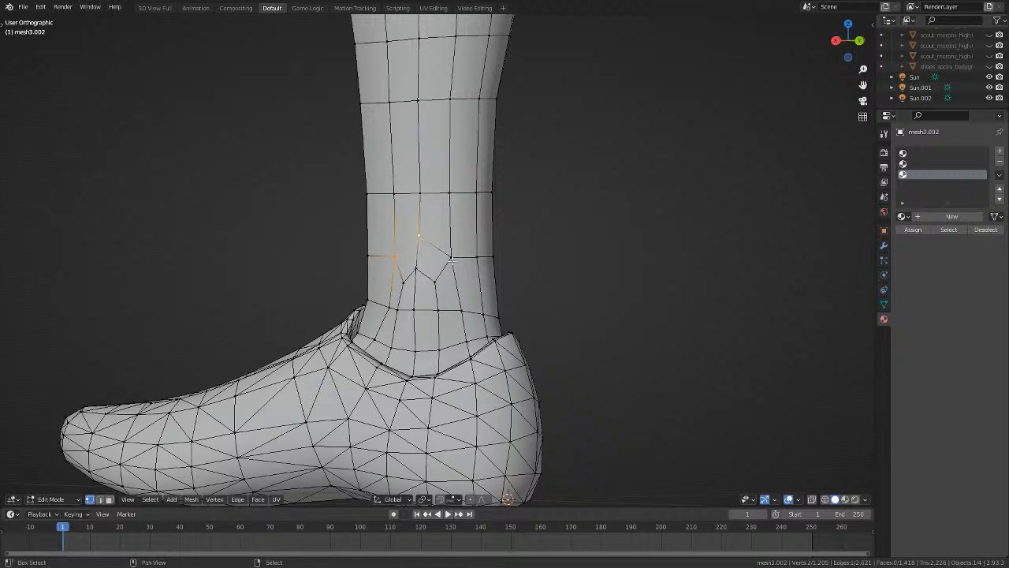
{"action": "middle_click_drag", "start_coordinate": [583, 319], "coordinate": [482, 282]}
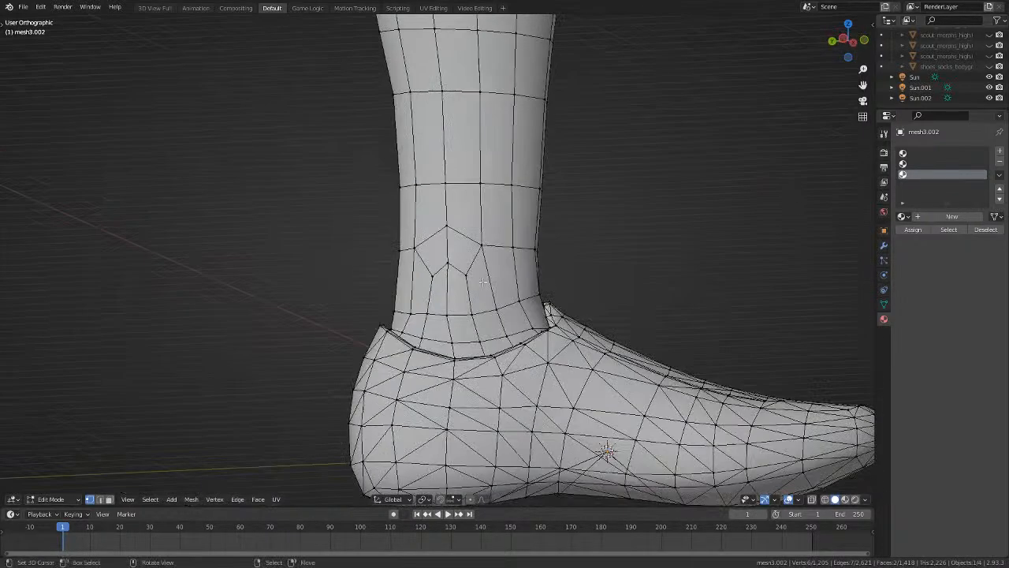
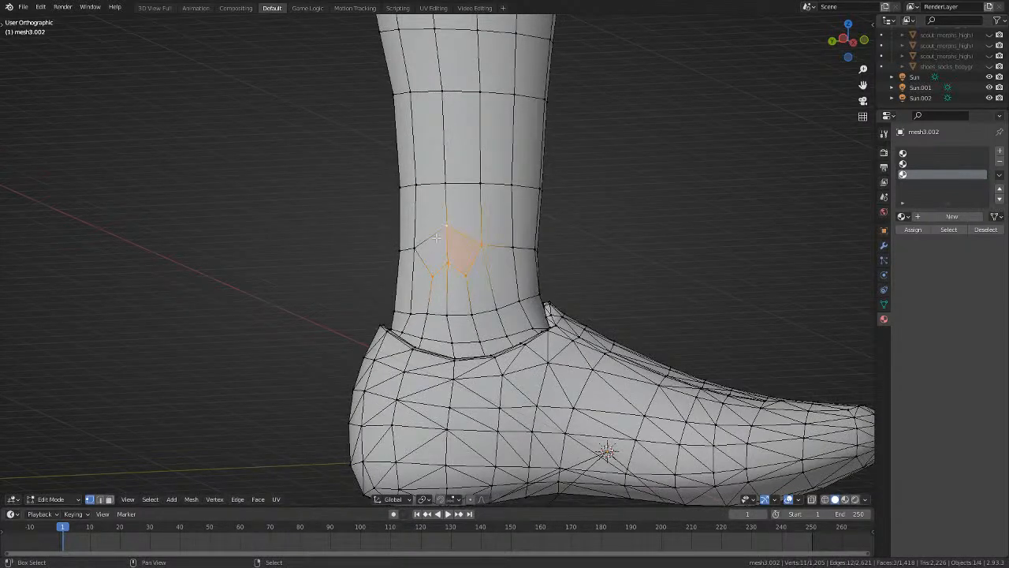
{"action": "left_click", "coordinate": [476, 500]}
{"action": "left_click", "coordinate": [475, 499]}
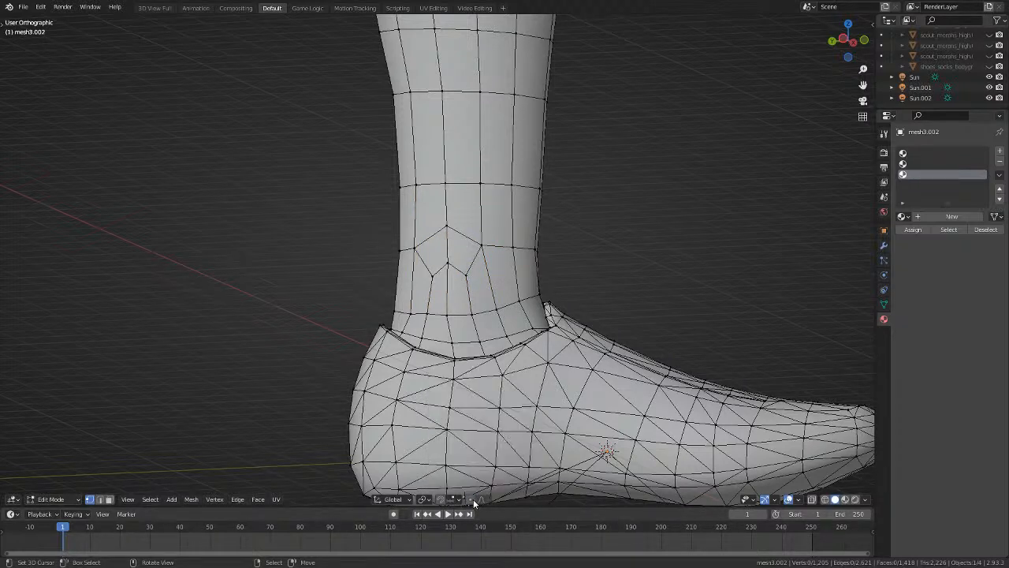
{"action": "left_click", "coordinate": [473, 499]}
{"action": "left_click", "coordinate": [483, 499]}
{"action": "left_click", "coordinate": [485, 499]}
Move the diamond-shaped faces on both sides of the ankle about -0.4 along Z with a proportional size of 1.21.
{"action": "scroll", "coordinate": [563, 376], "scroll_direction": "down", "scroll_amount": 2}
{"action": "middle_click_drag", "start_coordinate": [562, 380], "coordinate": [466, 325]}
{"action": "key", "text": "g"}
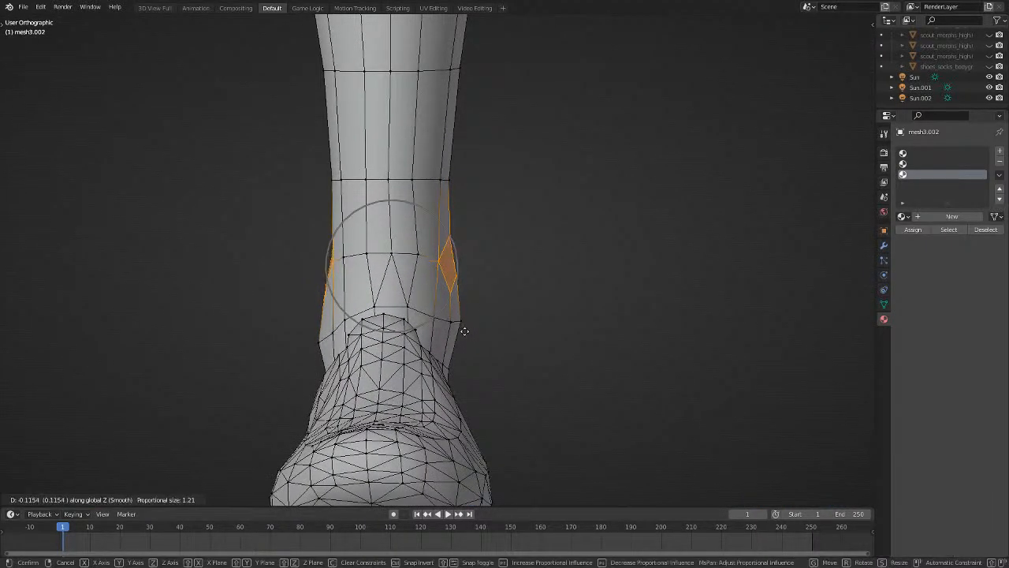
{"action": "left_click", "coordinate": [464, 345]}
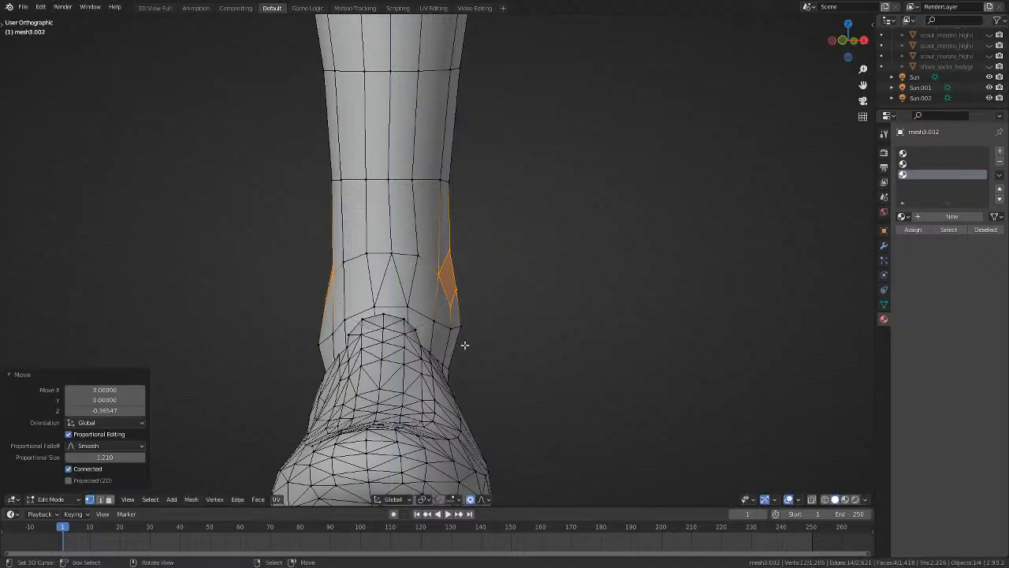
Inspect the lowered ankle bones from several sides, both smooth and with the mesh edges shown.
{"action": "middle_click_drag", "start_coordinate": [462, 342], "coordinate": [625, 361]}
{"action": "scroll", "coordinate": [591, 366], "scroll_direction": "down", "scroll_amount": 5}
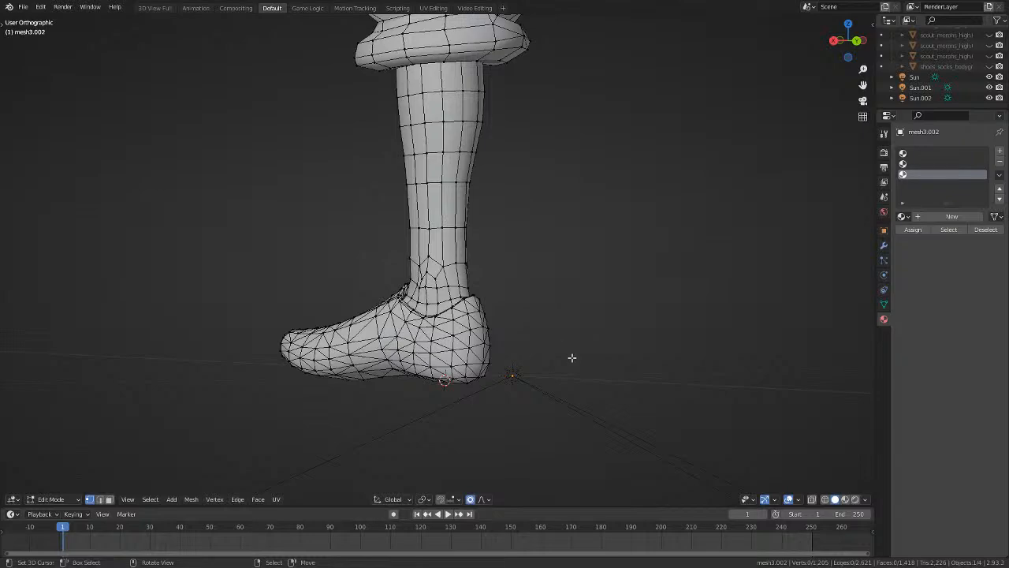
{"action": "key", "text": "Tab"}
{"action": "key", "text": "alt+a"}
{"action": "scroll", "coordinate": [504, 329], "scroll_direction": "down", "scroll_amount": 3}
{"action": "middle_click_drag", "start_coordinate": [355, 295], "coordinate": [410, 338]}
{"action": "scroll", "coordinate": [337, 318], "scroll_direction": "up", "scroll_amount": 4}
{"action": "key", "text": "Tab"}
{"action": "key", "text": "Tab"}
{"action": "scroll", "coordinate": [318, 315], "scroll_direction": "up", "scroll_amount": 3}
Widen the leg's edge loop at the shoe opening along X, scaling it by about 1.03 in the final adjustment.
{"action": "key", "text": "Tab"}
{"action": "left_click", "coordinate": [102, 498]}
{"action": "middle_click_drag", "start_coordinate": [695, 364], "coordinate": [671, 369]}
{"action": "key", "text": "s"}
{"action": "key", "text": "x"}
{"action": "left_click", "coordinate": [679, 371]}
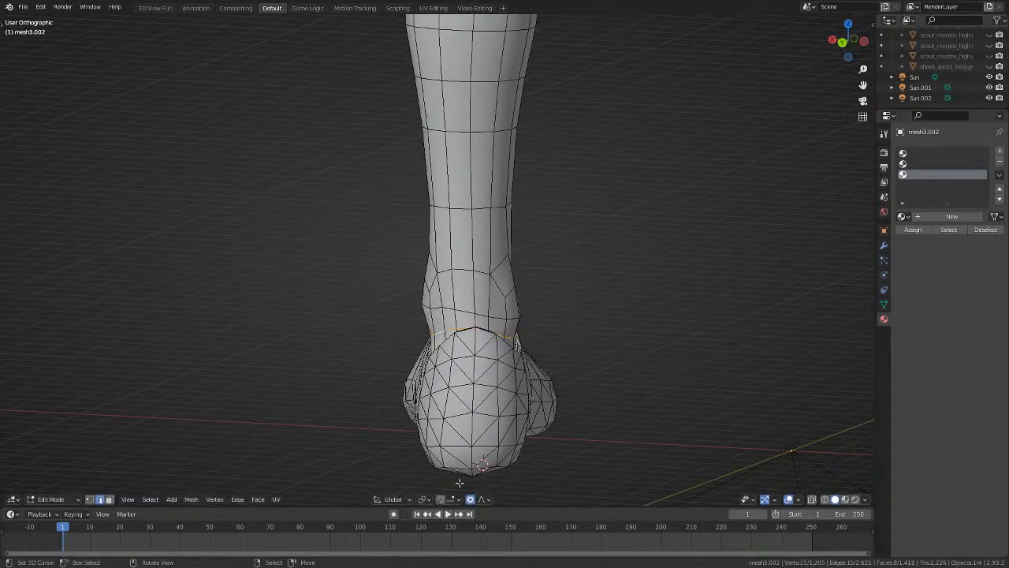
{"action": "key", "text": "s"}
{"action": "key", "text": "x"}
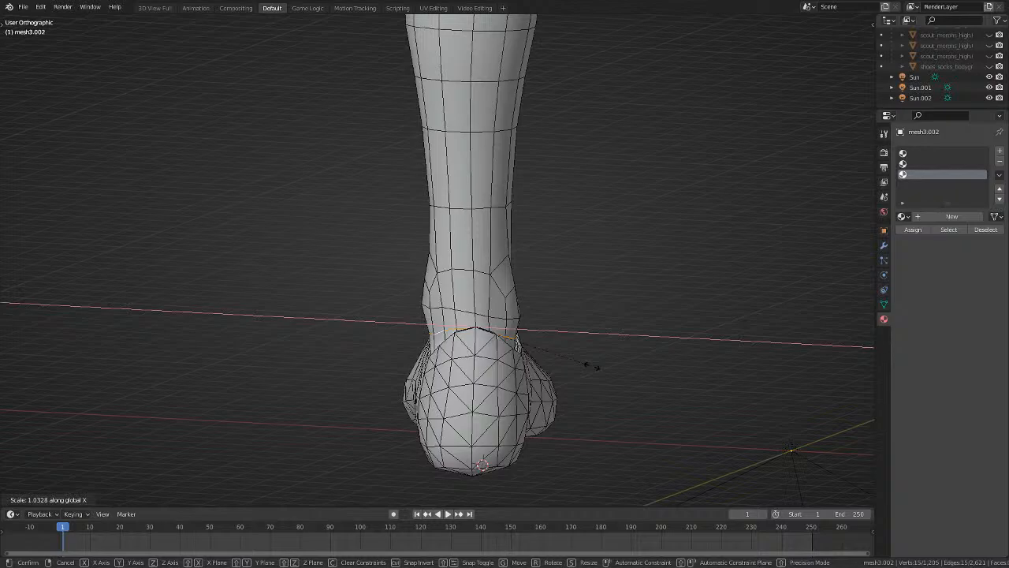
{"action": "left_click", "coordinate": [589, 365]}
Check the loop at the shoe opening with and without see-through display, and undo the last change.
{"action": "middle_click_drag", "start_coordinate": [588, 367], "coordinate": [536, 380]}
{"action": "key", "text": "Tab"}
{"action": "key", "text": "Tab"}
{"action": "key", "text": "alt+z"}
{"action": "key", "text": "Tab"}
{"action": "key", "text": "ctrl+z"}
Clear the selection and display the leg and shoe in wireframe.
{"action": "key", "text": "a"}
{"action": "key", "text": "z"}
{"action": "scroll", "coordinate": [505, 394], "scroll_direction": "up", "scroll_amount": 1}
{"action": "key", "text": "z"}
{"action": "key", "text": "a"}
{"action": "key", "text": "z"}
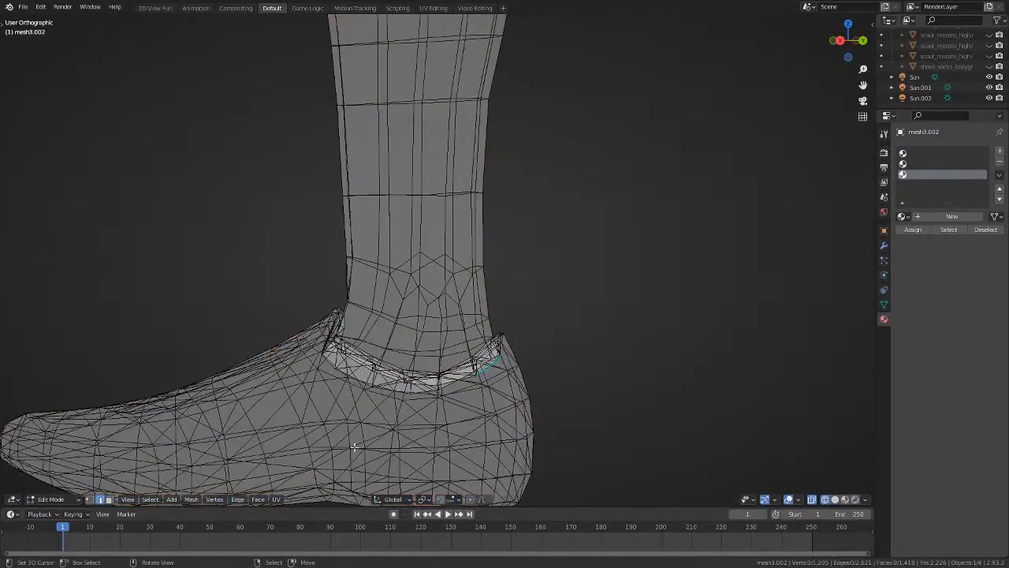
Select the leg's edge loop all around the shoe opening and rip the mesh along it, leaving the ripped edges in place.
{"action": "scroll", "coordinate": [394, 389], "scroll_direction": "up", "scroll_amount": 3}
{"action": "middle_click_drag", "start_coordinate": [371, 376], "coordinate": [293, 430]}
{"action": "key", "text": "a"}
{"action": "key", "text": "alt+a"}
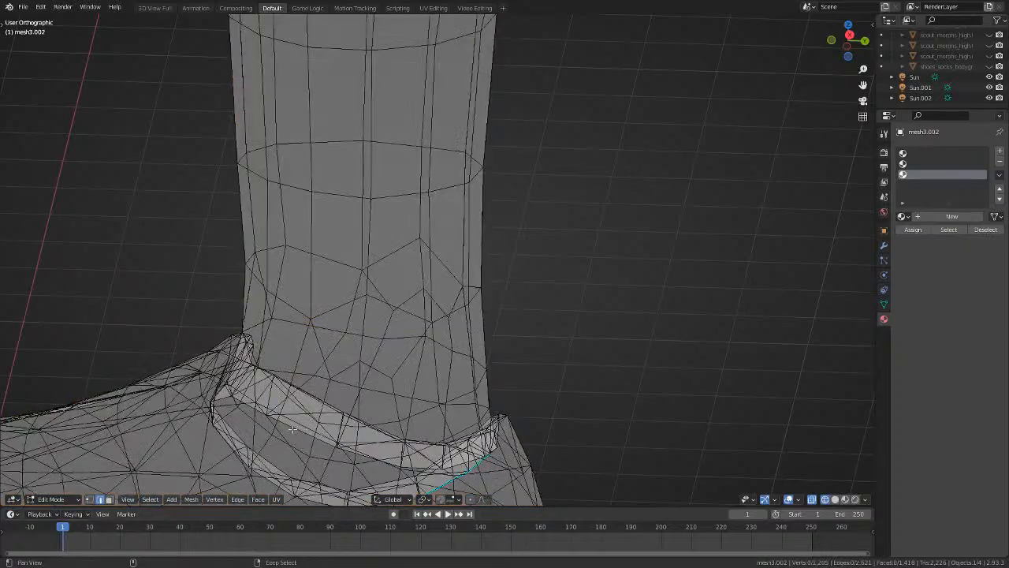
{"action": "right_click", "coordinate": [240, 398], "text": "alt+shift"}
{"action": "middle_click_drag", "start_coordinate": [240, 398], "coordinate": [342, 268], "text": "shift"}
{"action": "scroll", "coordinate": [343, 268], "scroll_direction": "up", "scroll_amount": 3}
{"action": "middle_click_drag", "start_coordinate": [473, 197], "coordinate": [414, 221]}
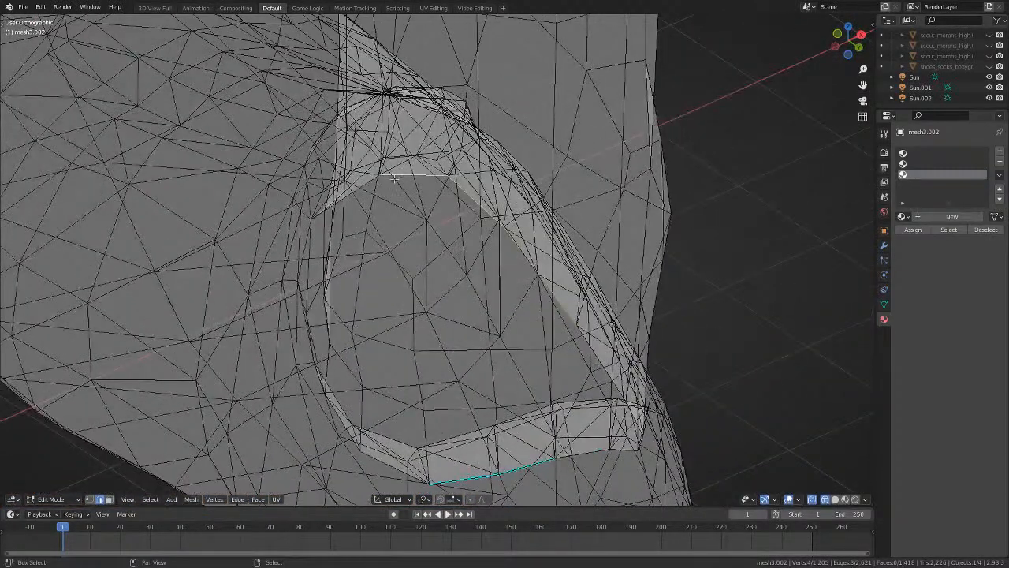
{"action": "right_click", "coordinate": [370, 185], "text": "shift"}
{"action": "middle_click_drag", "start_coordinate": [370, 185], "coordinate": [453, 252]}
{"action": "scroll", "coordinate": [453, 253], "scroll_direction": "up", "scroll_amount": 1}
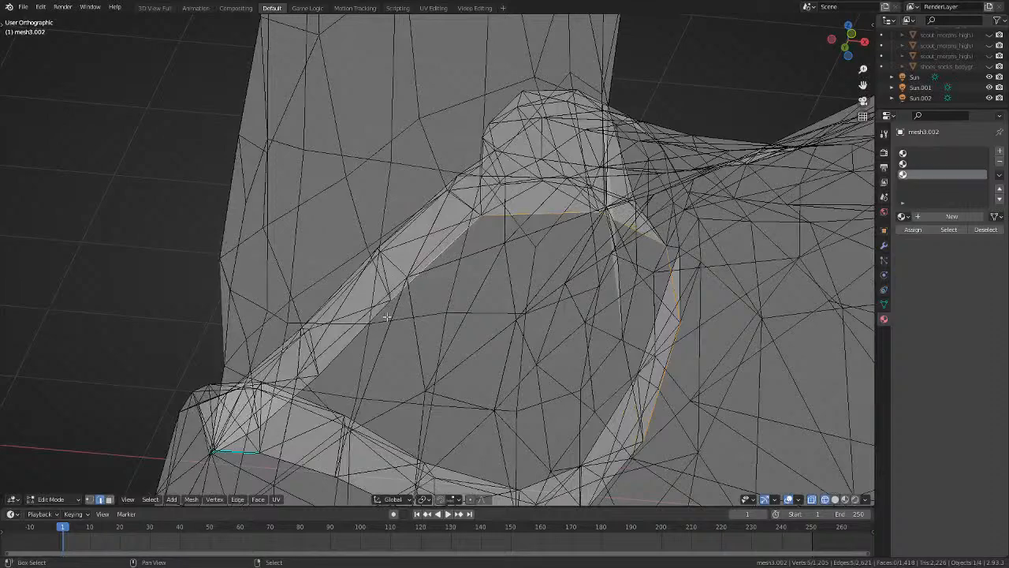
{"action": "middle_click_drag", "start_coordinate": [335, 352], "coordinate": [321, 343]}
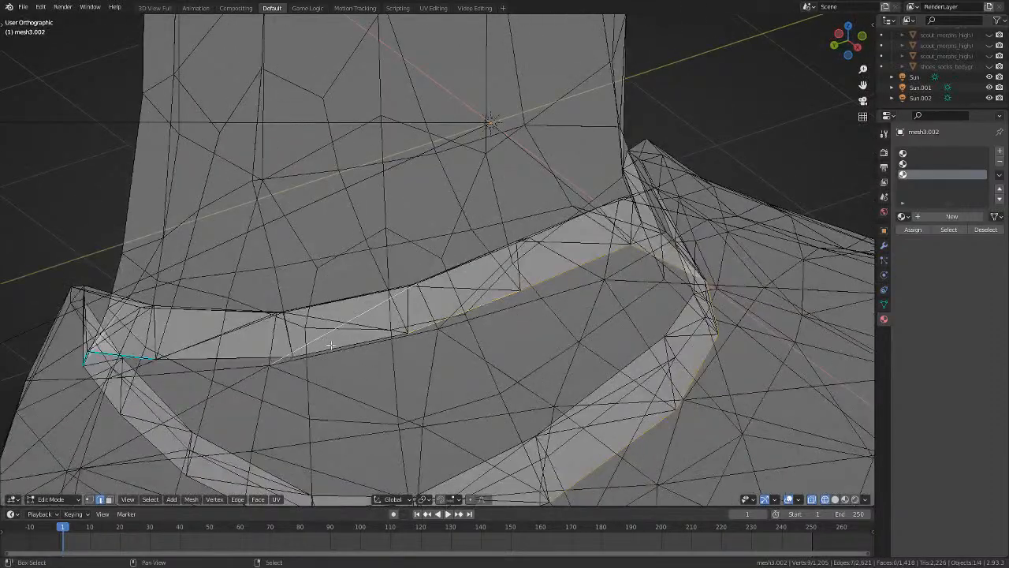
{"action": "right_click", "coordinate": [319, 340], "text": "shift"}
{"action": "middle_click_drag", "start_coordinate": [240, 354], "coordinate": [169, 314]}
{"action": "right_click", "coordinate": [168, 312], "text": "shift"}
{"action": "right_click", "coordinate": [101, 302], "text": "shift"}
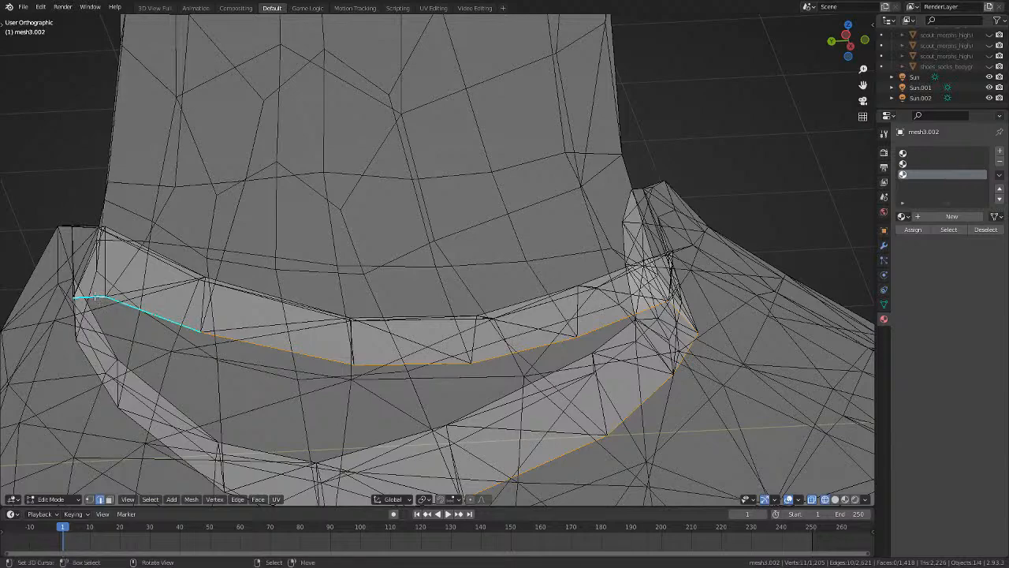
{"action": "middle_click_drag", "start_coordinate": [101, 302], "coordinate": [368, 238]}
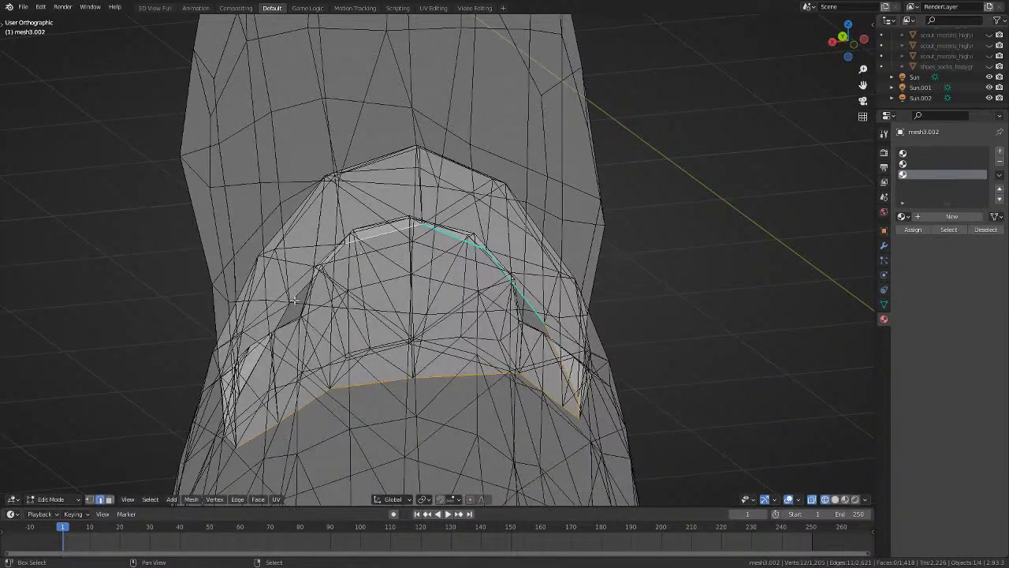
{"action": "mouse_move", "coordinate": [279, 317]}
{"action": "middle_mouse_down"}
{"action": "mouse_move", "coordinate": [441, 321]}
{"action": "mouse_move", "coordinate": [369, 334]}
{"action": "mouse_move", "coordinate": [395, 354]}
{"action": "middle_mouse_up"}
{"action": "key", "text": "v"}
{"action": "right_click", "coordinate": [397, 340]}
Return to Object Mode, clear the object selection and display the whole body in rendered shading.
{"action": "key", "text": "Tab"}
{"action": "scroll", "coordinate": [397, 341], "scroll_direction": "down", "scroll_amount": 3}
{"action": "key", "text": "z"}
{"action": "key", "text": "a"}
{"action": "scroll", "coordinate": [397, 340], "scroll_direction": "down", "scroll_amount": 2}
{"action": "key", "text": "a"}
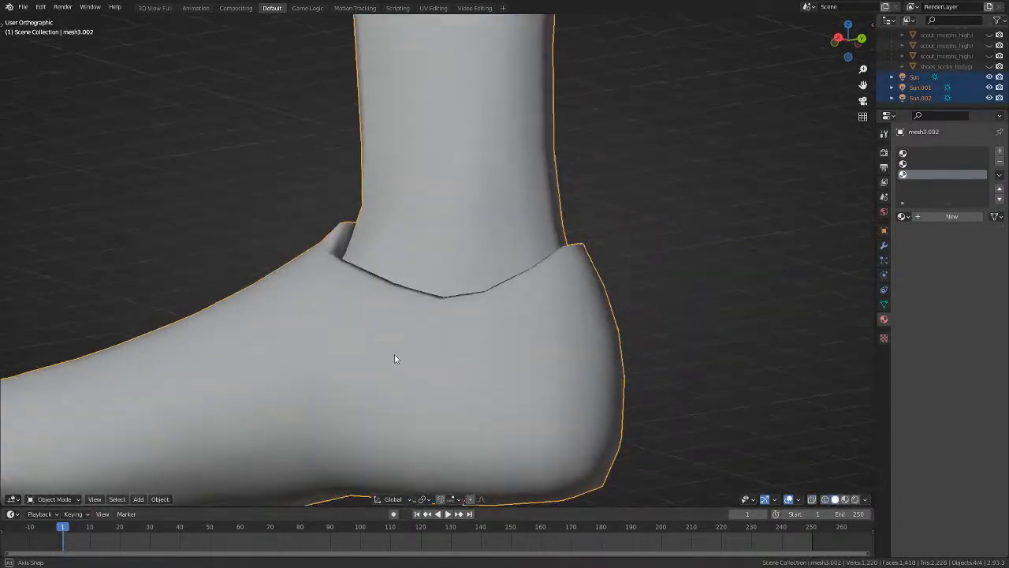
{"action": "key", "text": "a"}
{"action": "scroll", "coordinate": [394, 354], "scroll_direction": "down", "scroll_amount": 3}
{"action": "middle_click_drag", "start_coordinate": [326, 356], "coordinate": [905, 353]}
{"action": "scroll", "coordinate": [420, 355], "scroll_direction": "down", "scroll_amount": 9}
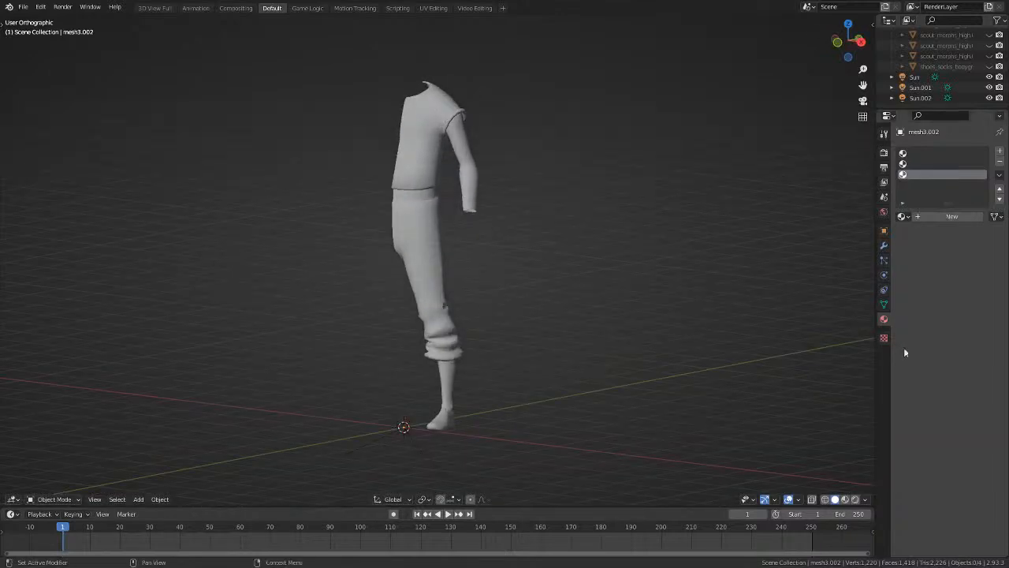
{"action": "left_click", "coordinate": [855, 499]}
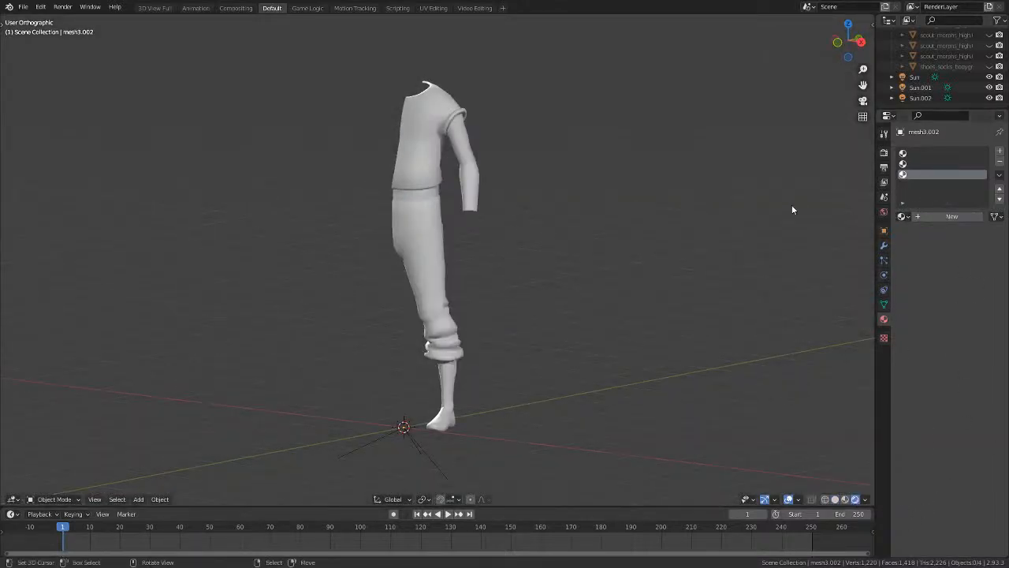
{"action": "middle_click_drag", "start_coordinate": [613, 193], "coordinate": [721, 263]}
Turn on the X axis in the body's Mirror modifier.
{"action": "left_click", "coordinate": [884, 245]}
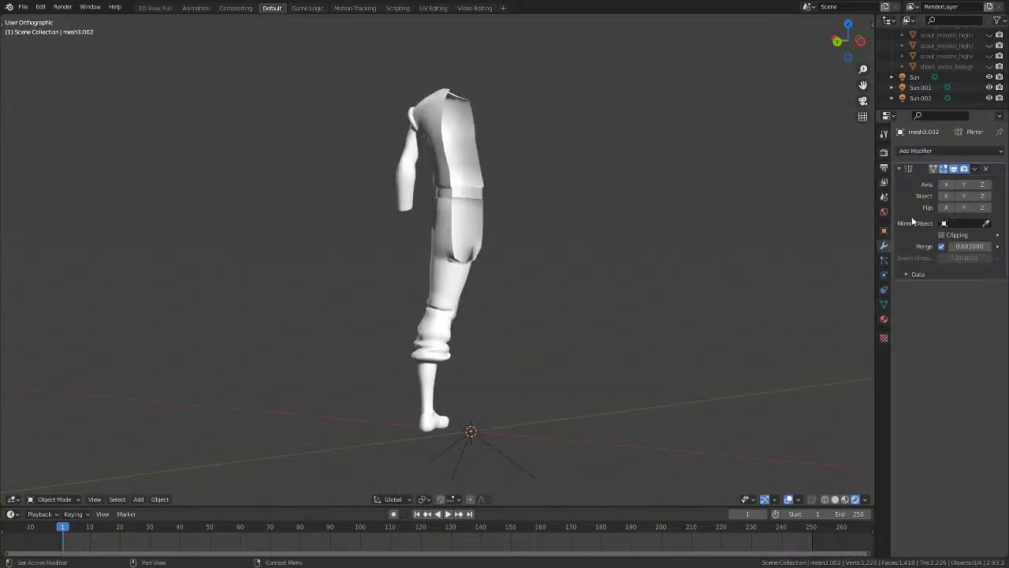
{"action": "left_click", "coordinate": [945, 183]}
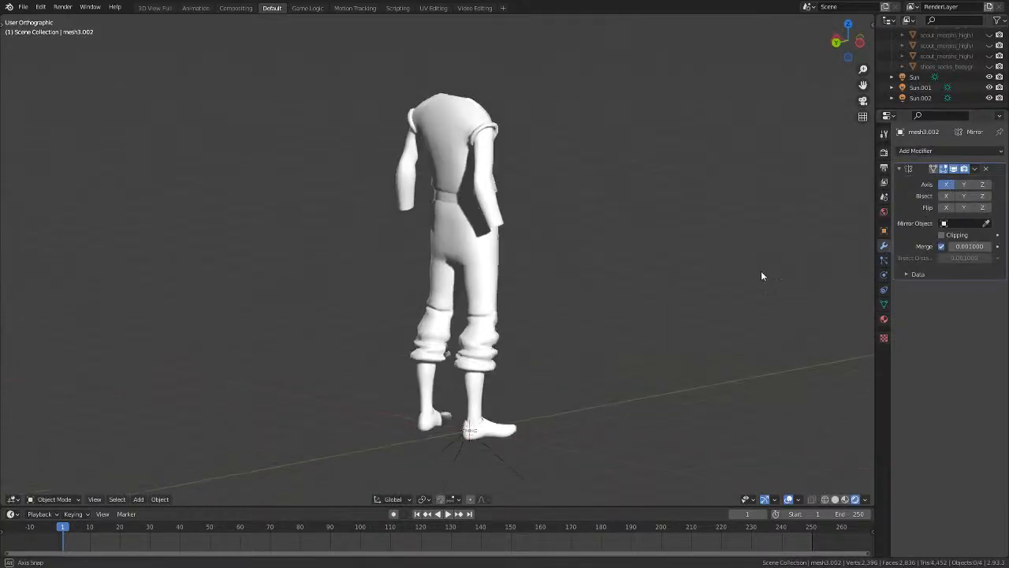
{"action": "middle_click_drag", "start_coordinate": [761, 270], "coordinate": [890, 215]}
Try mirroring the body along the Z and Y axes in addition to X.
{"action": "left_click", "coordinate": [987, 185]}
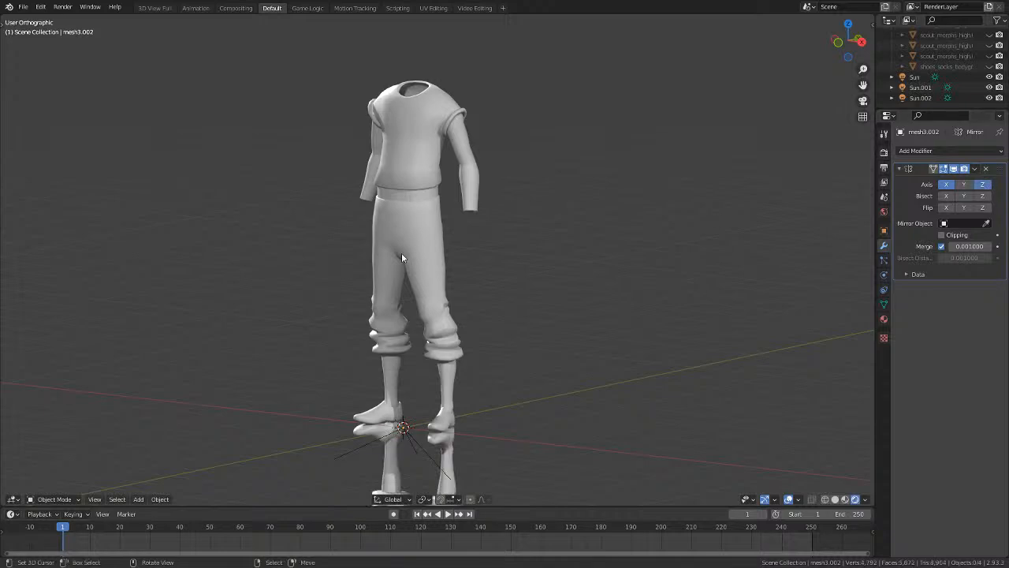
{"action": "scroll", "coordinate": [401, 252], "scroll_direction": "down", "scroll_amount": 4}
{"action": "middle_click_drag", "start_coordinate": [401, 256], "coordinate": [788, 203]}
{"action": "scroll", "coordinate": [381, 281], "scroll_direction": "down", "scroll_amount": 2}
{"action": "scroll", "coordinate": [480, 282], "scroll_direction": "up", "scroll_amount": 4}
{"action": "scroll", "coordinate": [504, 281], "scroll_direction": "down", "scroll_amount": 3}
{"action": "left_click", "coordinate": [970, 187]}
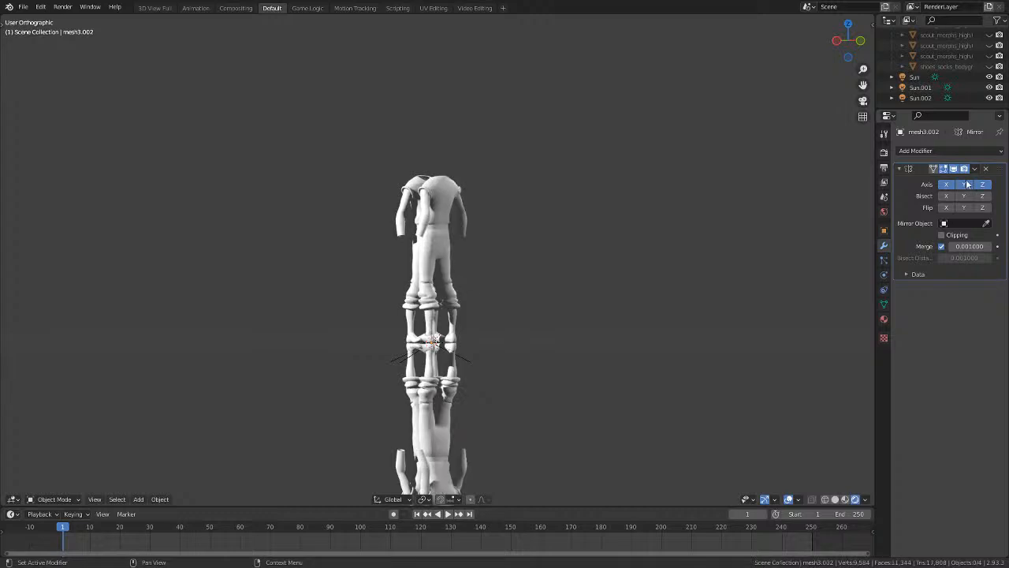
{"action": "middle_click_drag", "start_coordinate": [548, 217], "coordinate": [495, 240]}
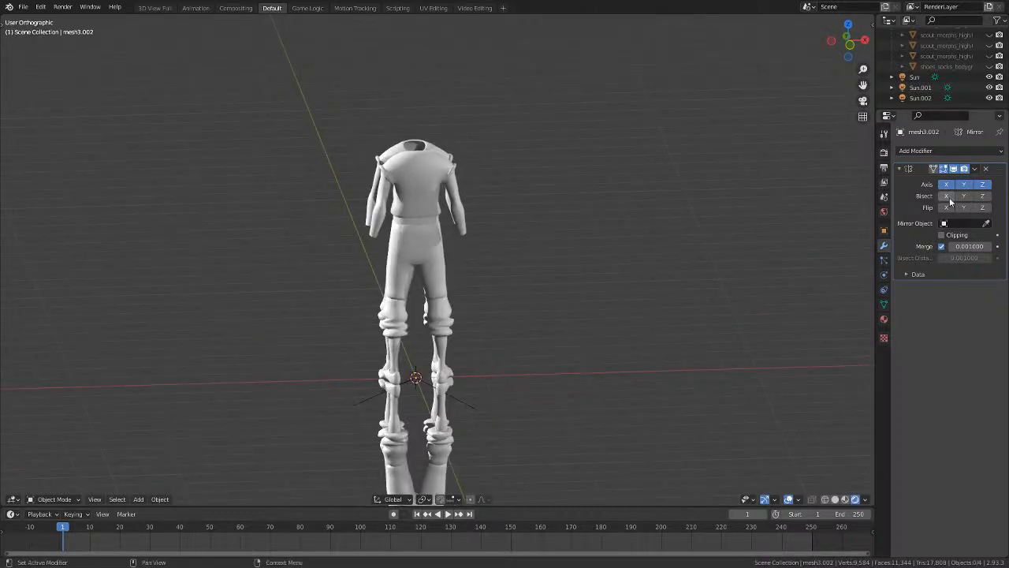
Try Bisect and Flip on all three axes of the Mirror modifier, and turn Flip off again.
{"action": "left_click", "coordinate": [946, 196]}
{"action": "left_click", "coordinate": [965, 196]}
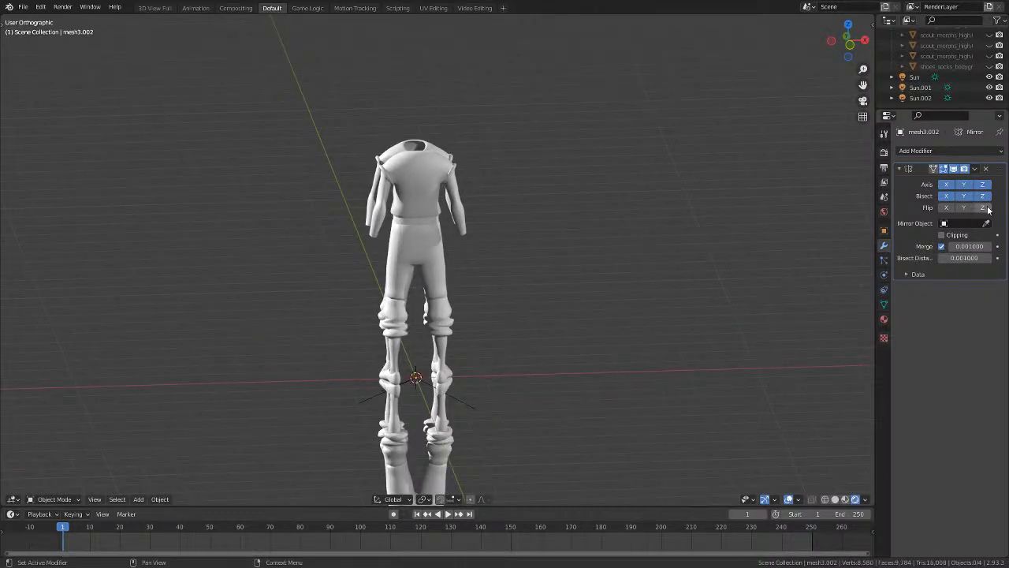
{"action": "left_click", "coordinate": [984, 207]}
{"action": "left_click", "coordinate": [964, 207]}
{"action": "left_click", "coordinate": [946, 207]}
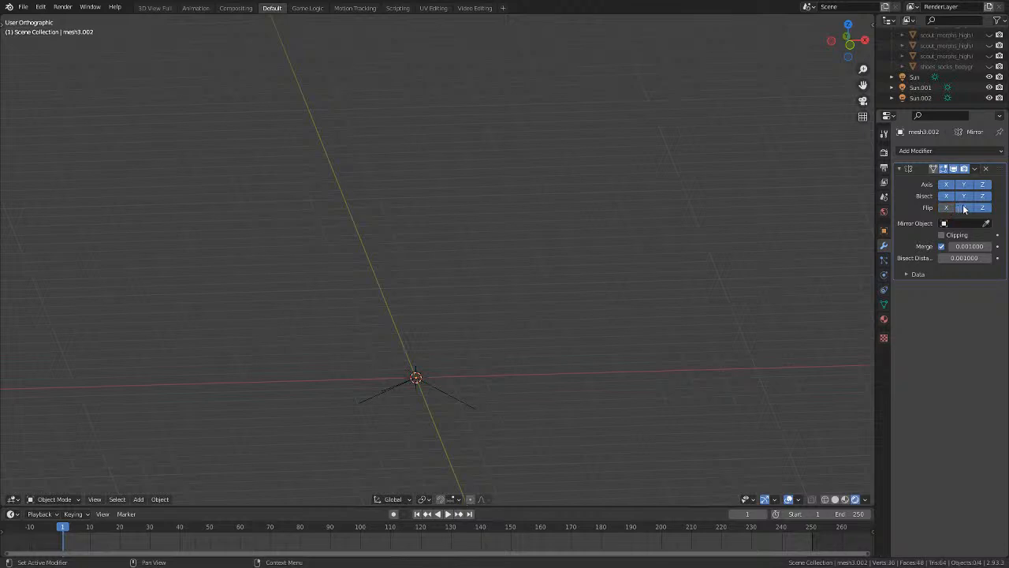
{"action": "left_click", "coordinate": [964, 207]}
{"action": "left_click", "coordinate": [983, 207]}
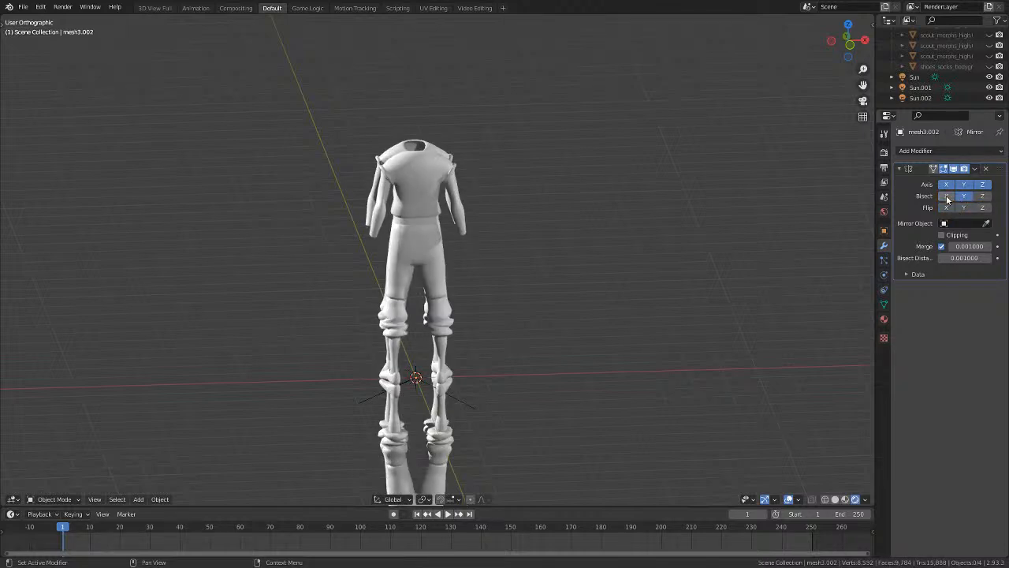
Turn off Bisect and mirroring for the X, Y and Z axes of the Mirror modifier.
{"action": "left_click", "coordinate": [946, 195]}
{"action": "left_click", "coordinate": [964, 195]}
{"action": "left_click", "coordinate": [945, 184]}
{"action": "left_click", "coordinate": [963, 185]}
{"action": "left_click", "coordinate": [981, 185]}
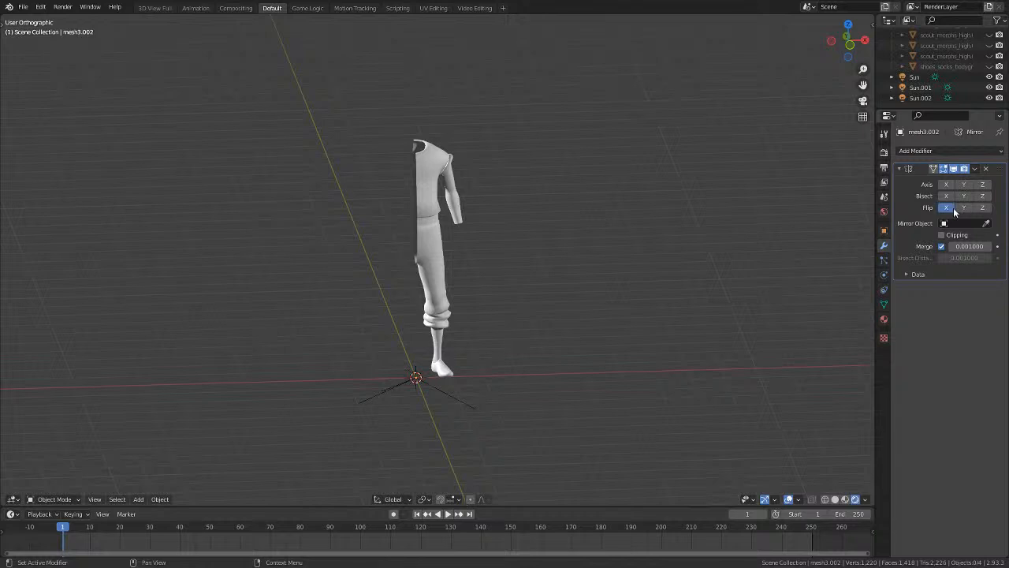
Try further Flip and Bisect combinations, toggle X mirroring until it is on, and turn Bisect off.
{"action": "left_click", "coordinate": [953, 209]}
{"action": "left_click", "coordinate": [950, 198]}
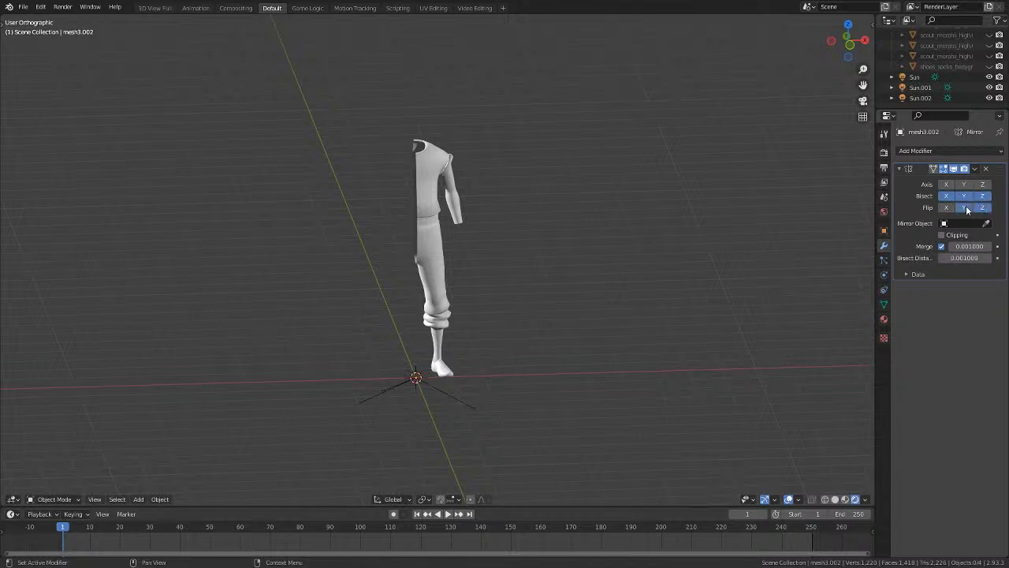
{"action": "left_click", "coordinate": [949, 185]}
{"action": "left_click", "coordinate": [948, 185]}
{"action": "left_click", "coordinate": [949, 186]}
{"action": "left_click", "coordinate": [948, 185]}
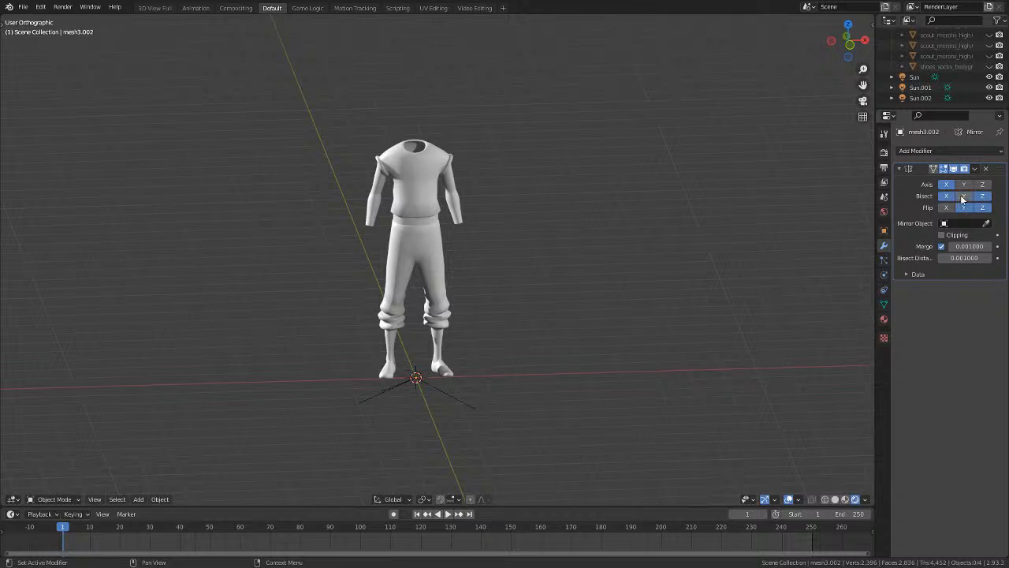
{"action": "left_click", "coordinate": [983, 197]}
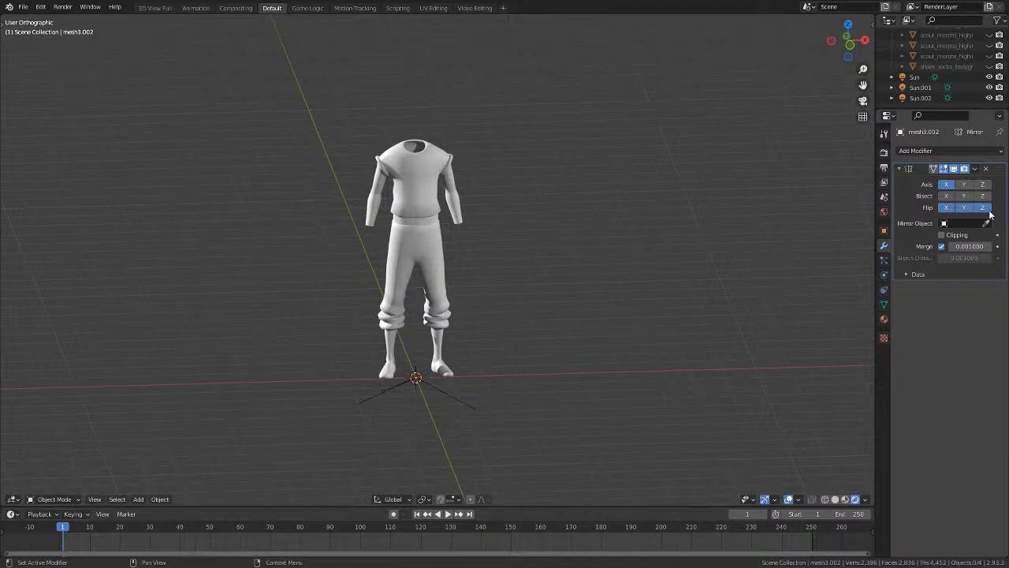
Paste the copied DemoArms object into the scene and make it the active selection.
{"action": "scroll", "coordinate": [779, 236], "scroll_direction": "up", "scroll_amount": 2}
{"action": "middle_click_drag", "start_coordinate": [779, 236], "coordinate": [639, 213]}
{"action": "scroll", "coordinate": [650, 225], "scroll_direction": "up", "scroll_amount": 2}
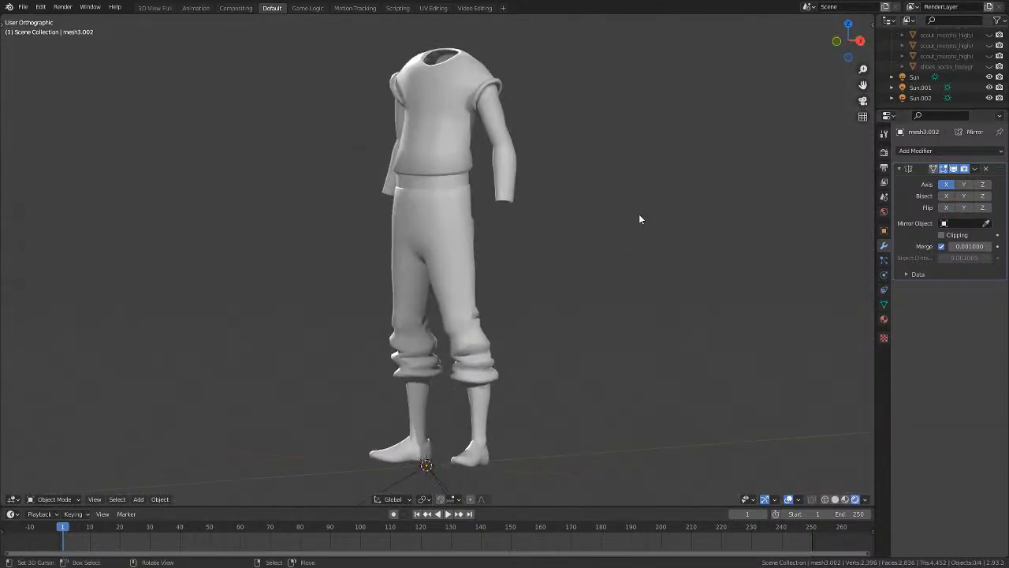
{"action": "key", "text": "KP_1"}
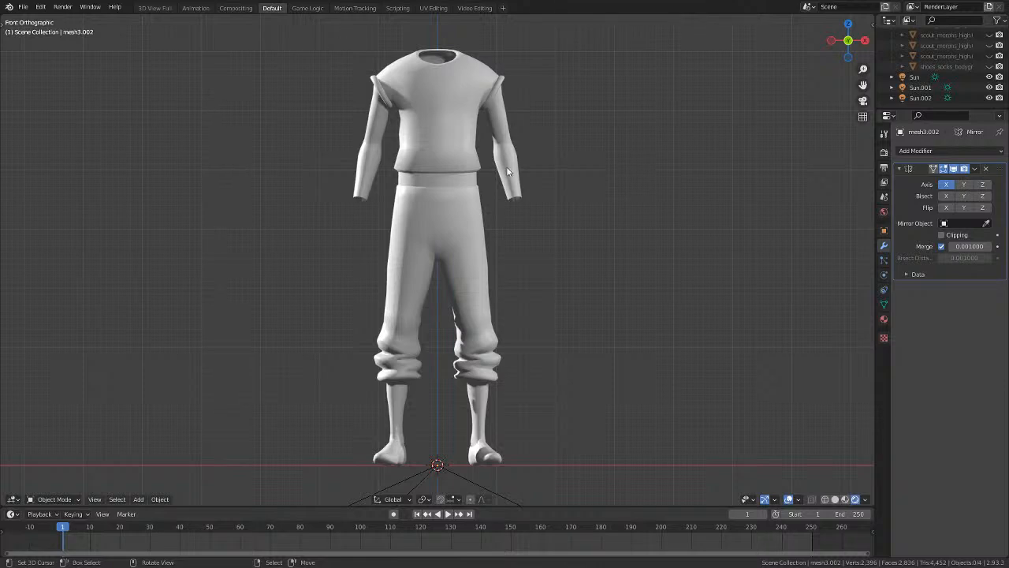
{"action": "middle_click_drag", "start_coordinate": [507, 170], "coordinate": [317, 168]}
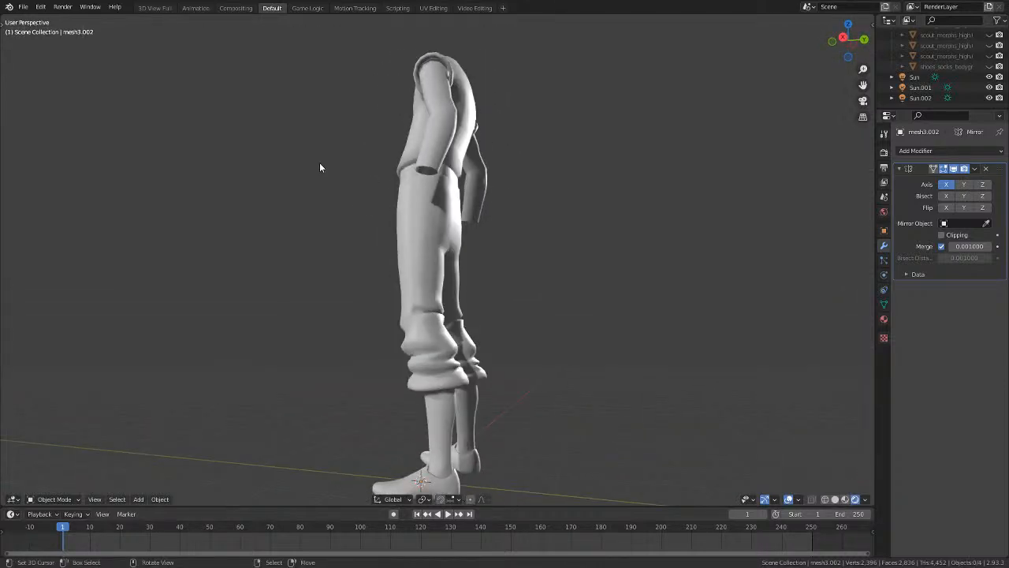
{"action": "key", "text": "KP_1"}
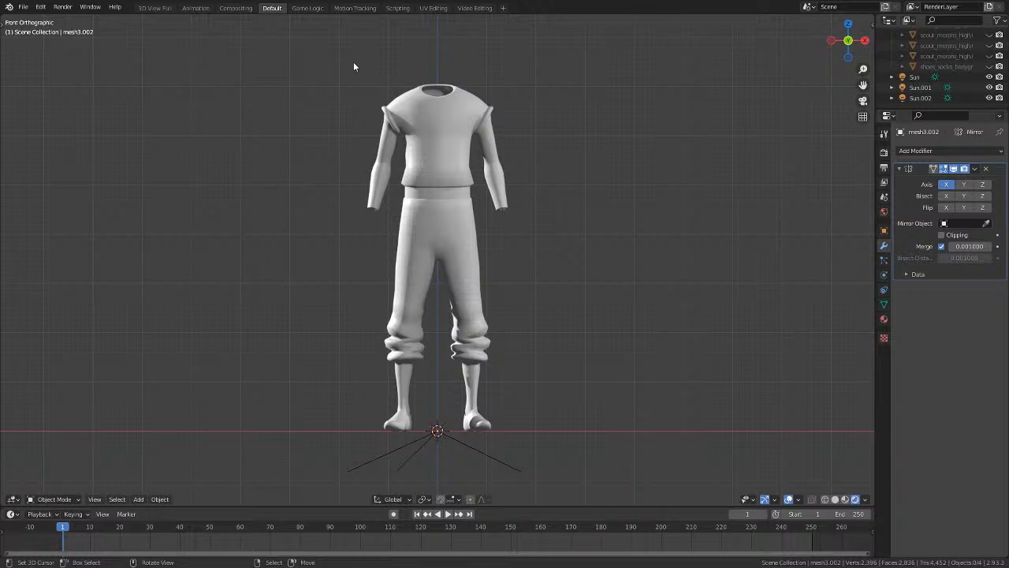
{"action": "left_click", "coordinate": [26, 7]}
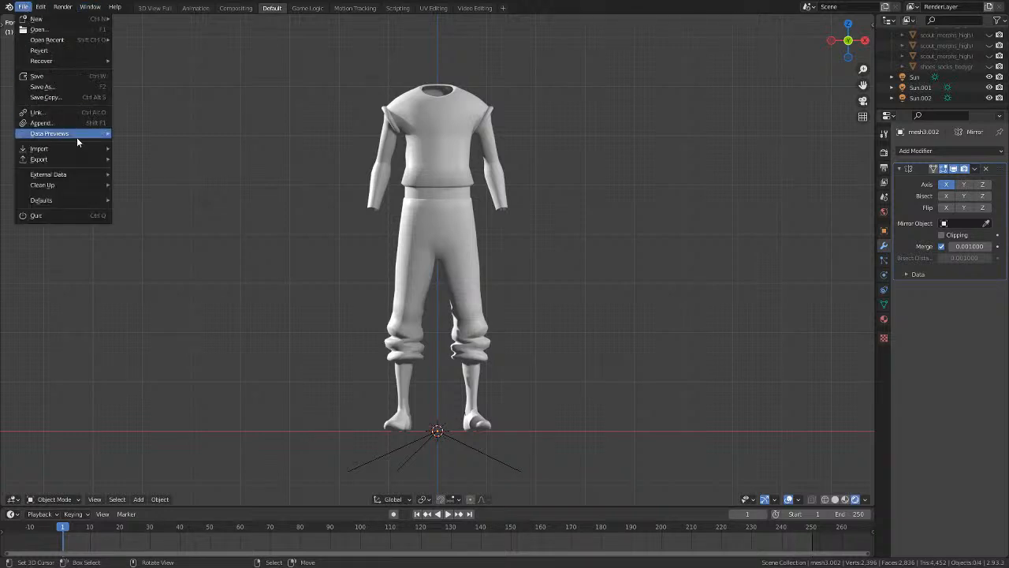
{"action": "left_click", "coordinate": [63, 123]}
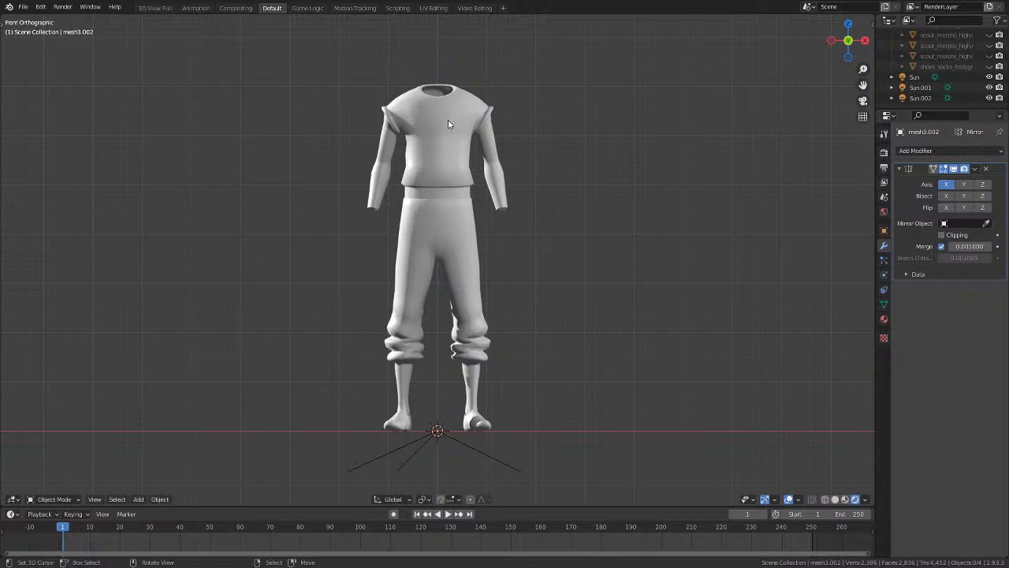
{"action": "key", "text": "ctrl+v"}
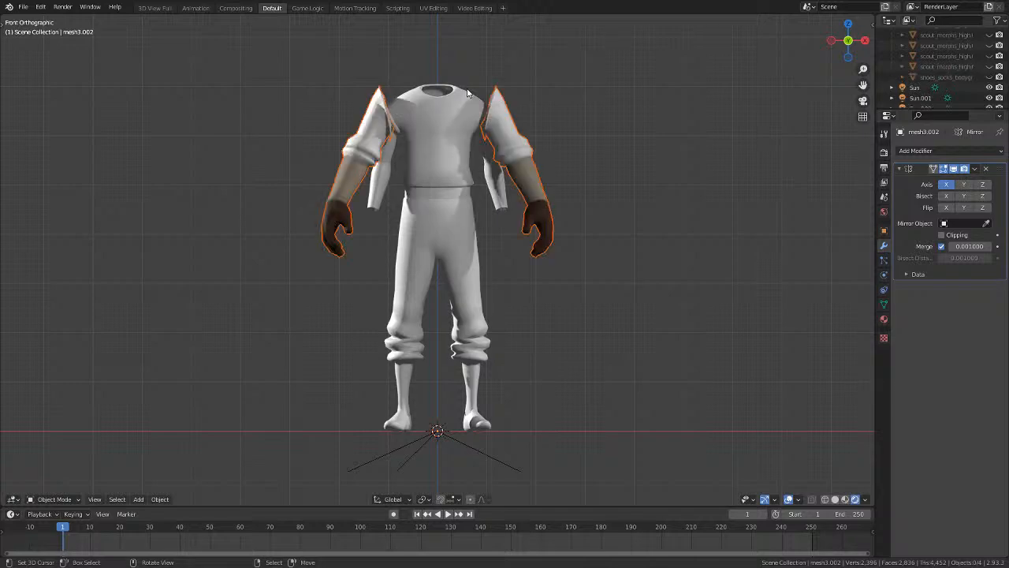
{"action": "right_click", "coordinate": [501, 140]}
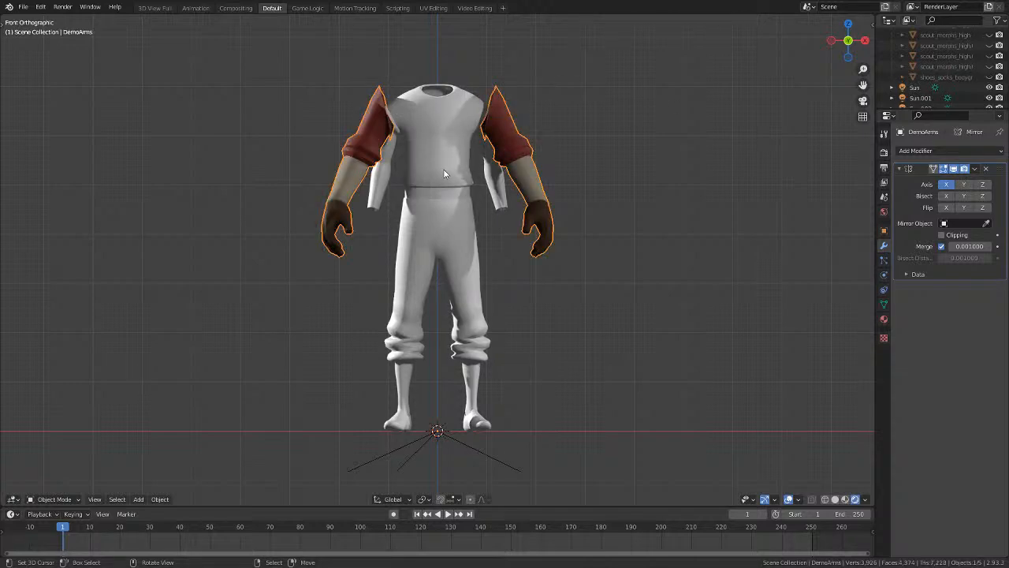
Delete the vertices of the sleeve and forearm from DemoArms, keeping only the gloved hand.
{"action": "scroll", "coordinate": [686, 219], "scroll_direction": "up", "scroll_amount": 5}
{"action": "middle_click_drag", "start_coordinate": [710, 153], "coordinate": [685, 409], "text": "shift"}
{"action": "scroll", "coordinate": [687, 407], "scroll_direction": "down", "scroll_amount": 2}
{"action": "middle_click_drag", "start_coordinate": [749, 285], "coordinate": [441, 227], "text": "shift"}
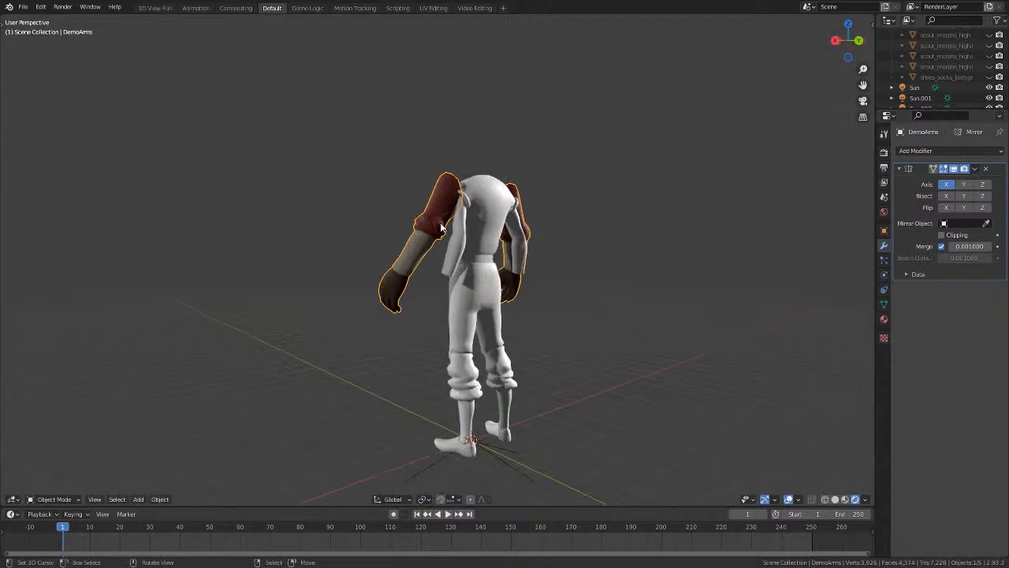
{"action": "key", "text": "KP_3"}
{"action": "key", "text": "KP_1"}
{"action": "key", "text": "Tab"}
{"action": "scroll", "coordinate": [596, 268], "scroll_direction": "up", "scroll_amount": 5}
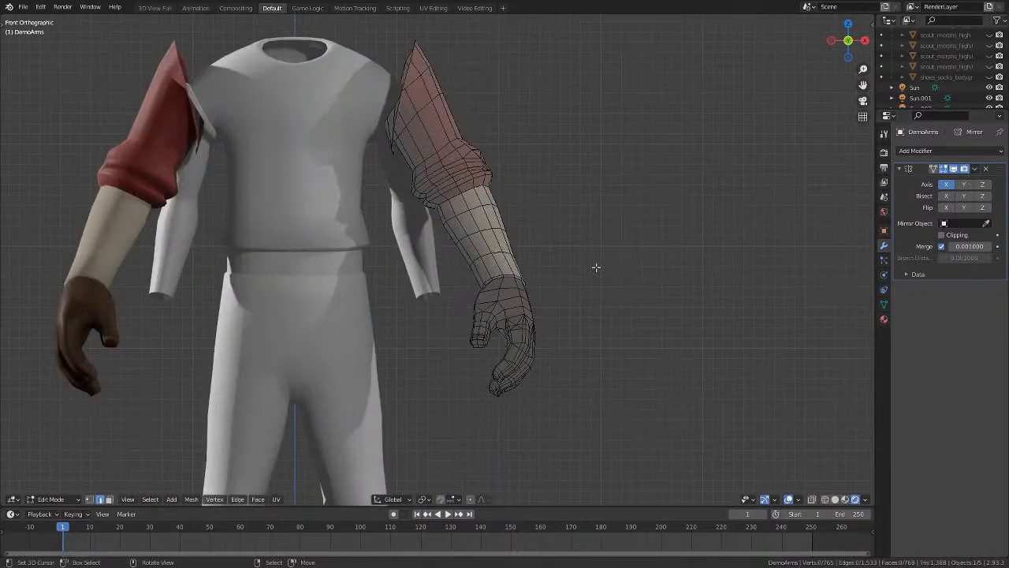
{"action": "key", "text": "l"}
{"action": "key", "text": "l"}
{"action": "key", "text": "x"}
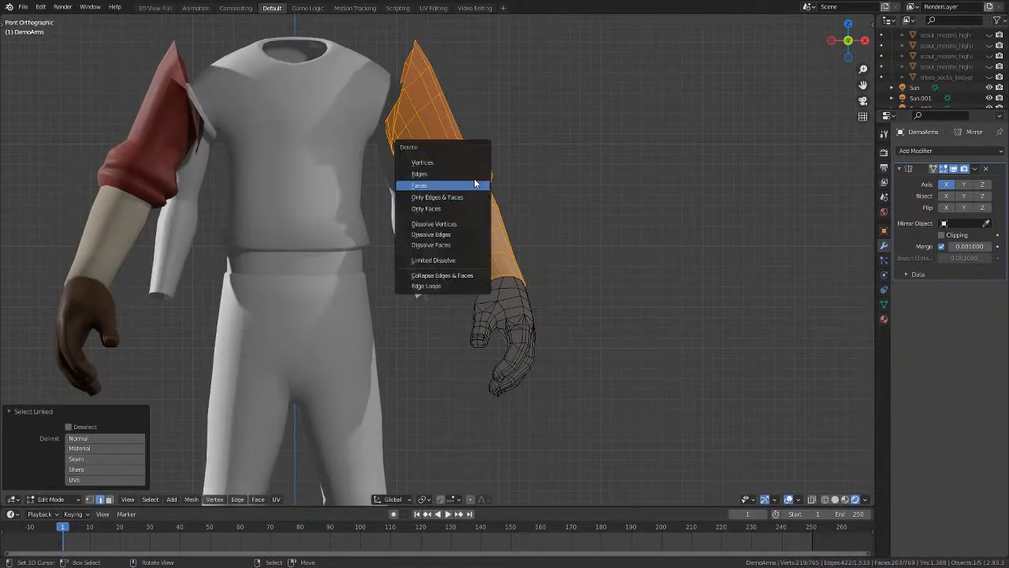
{"action": "left_click", "coordinate": [474, 163]}
Remove the Mirror modifier from DemoArms, then select all linked parts of the gloved hand and merge their vertices by distance.
{"action": "scroll", "coordinate": [478, 164], "scroll_direction": "down", "scroll_amount": 5}
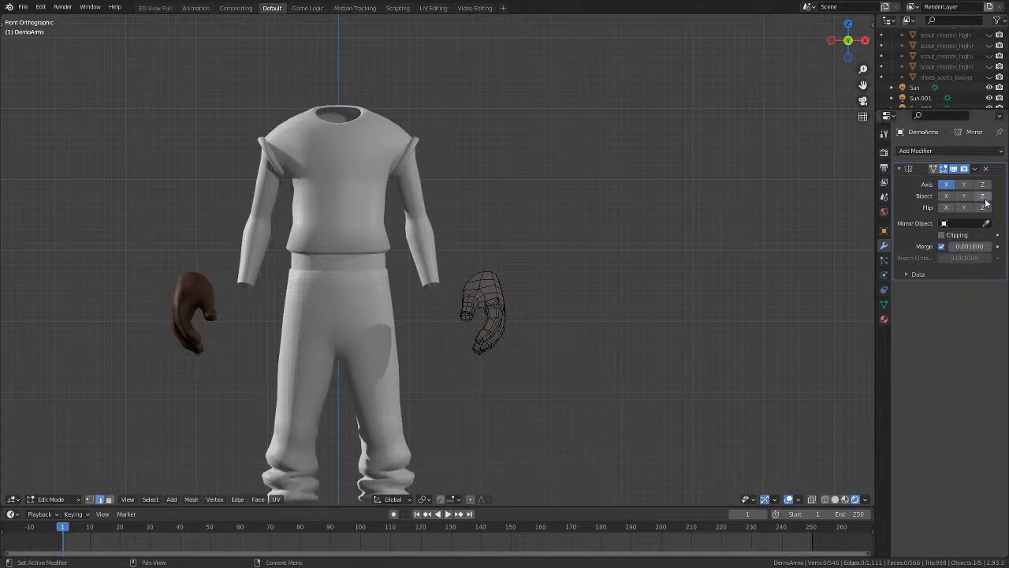
{"action": "left_click", "coordinate": [985, 170]}
{"action": "middle_click_drag", "start_coordinate": [576, 311], "coordinate": [504, 244]}
{"action": "scroll", "coordinate": [536, 253], "scroll_direction": "up", "scroll_amount": 3}
{"action": "key", "text": "KP_3"}
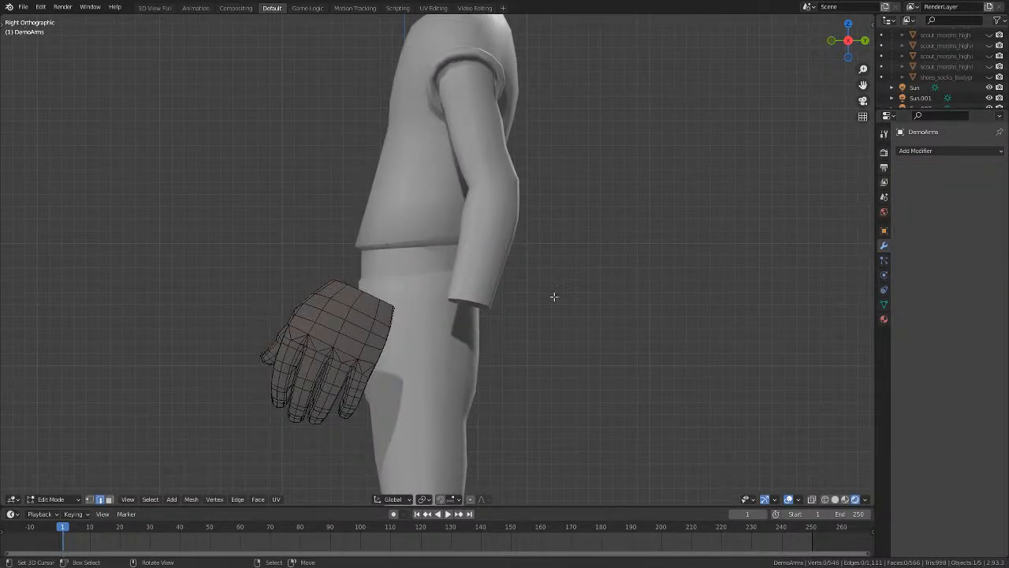
{"action": "key", "text": "l"}
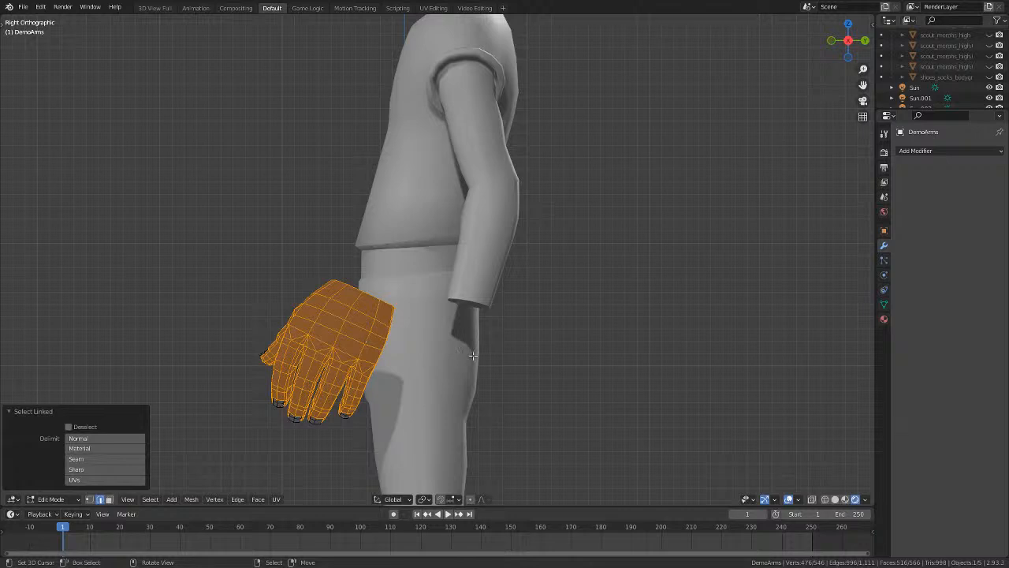
{"action": "middle_click_drag", "start_coordinate": [373, 391], "coordinate": [198, 459]}
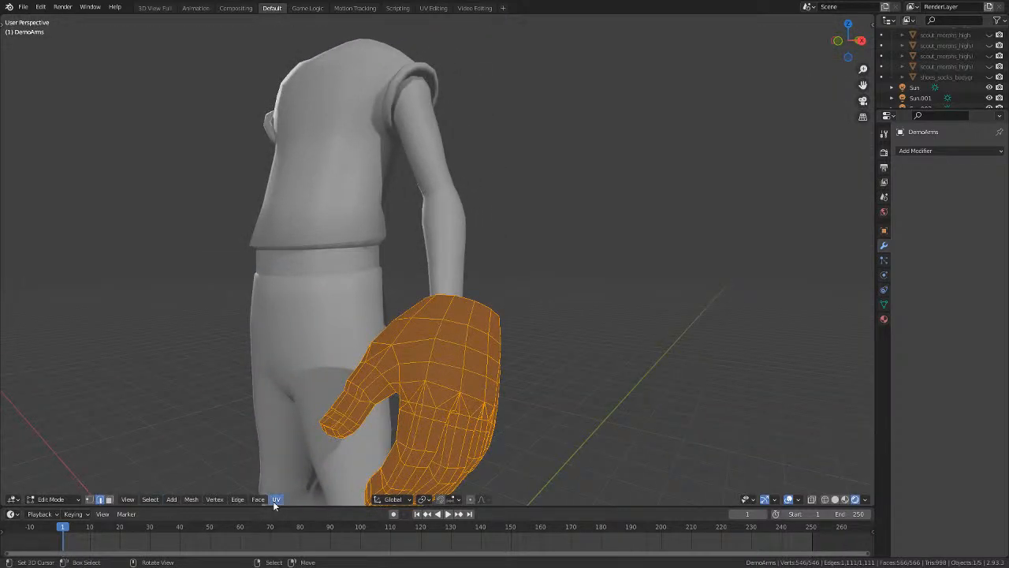
{"action": "left_click", "coordinate": [190, 499]}
{"action": "mouse_move", "coordinate": [242, 426]}
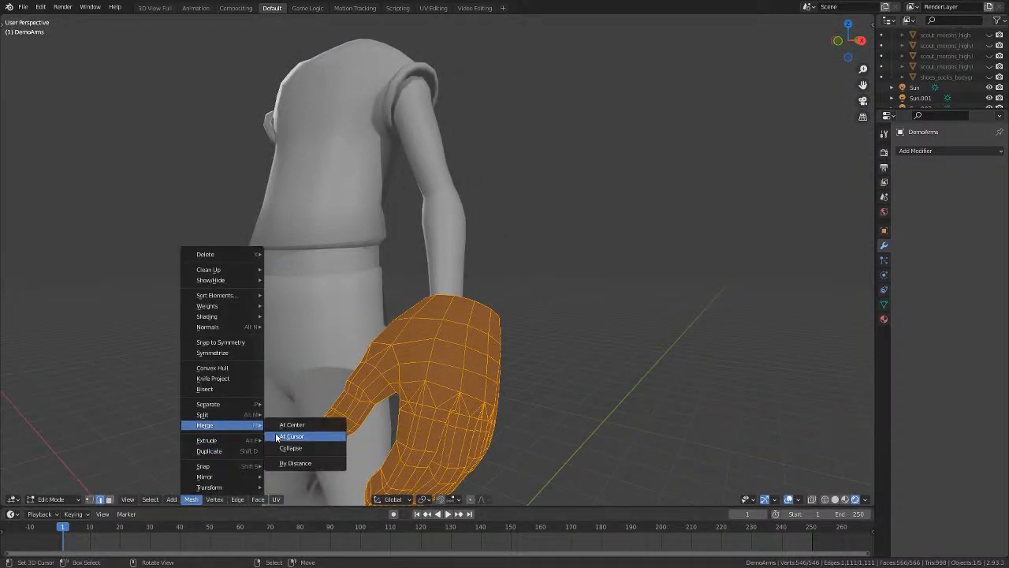
{"action": "left_click", "coordinate": [295, 463]}
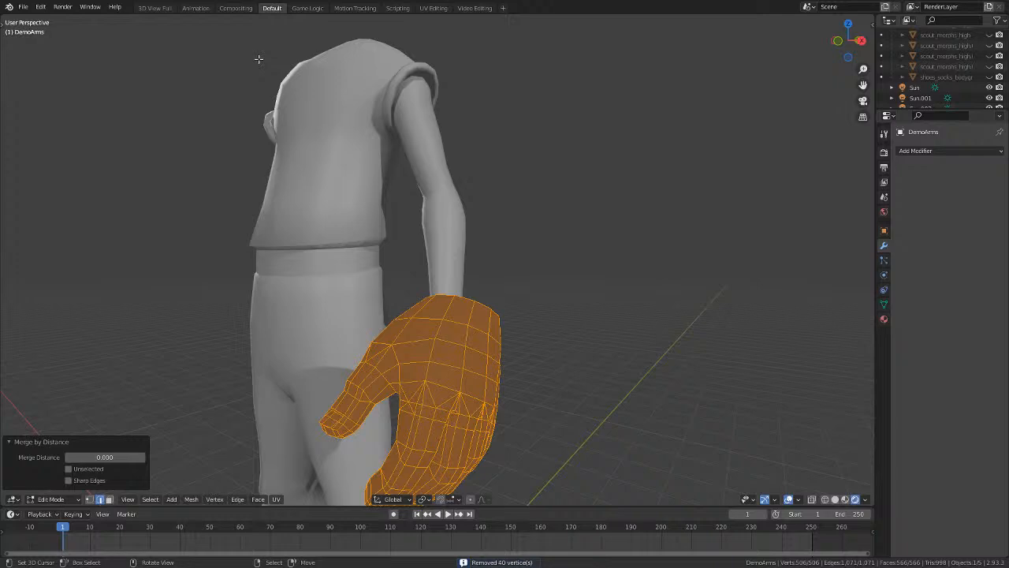
Clear the selection and reselect the whole merged hand as linked geometry.
{"action": "scroll", "coordinate": [497, 141], "scroll_direction": "down", "scroll_amount": 3}
{"action": "key", "text": "alt+a"}
{"action": "middle_click_drag", "start_coordinate": [490, 276], "coordinate": [432, 289]}
{"action": "key", "text": "l"}
{"action": "key", "text": "KP_1"}
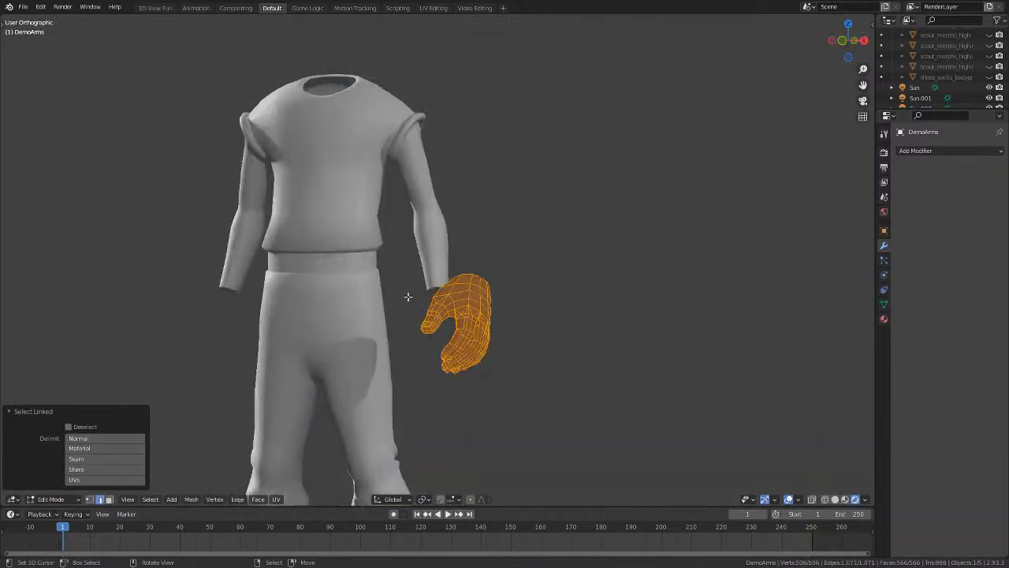
{"action": "key", "text": "KP_3"}
{"action": "scroll", "coordinate": [583, 351], "scroll_direction": "down", "scroll_amount": 4}
{"action": "key", "text": "r"}
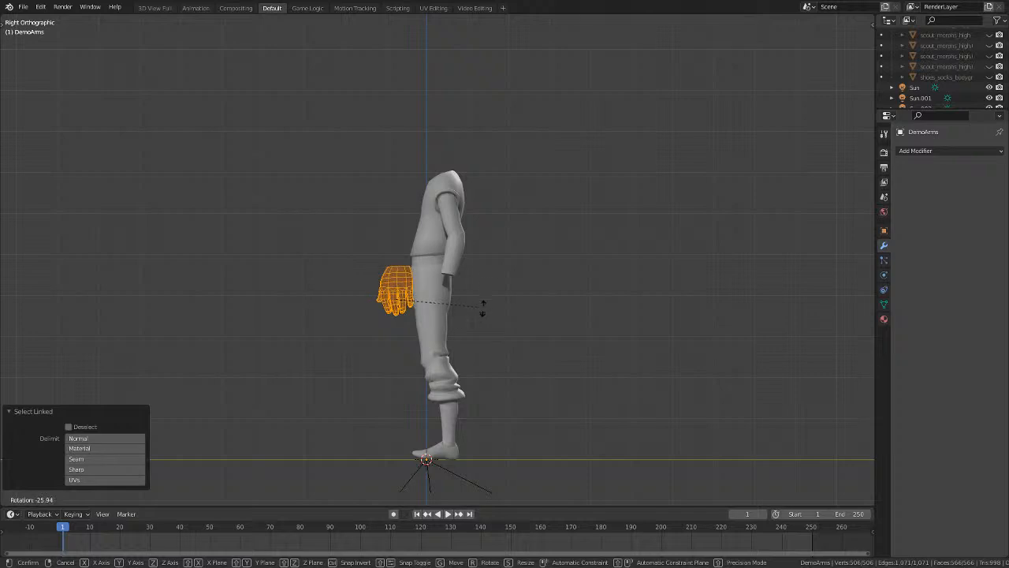
{"action": "key", "text": "z"}
{"action": "right_click", "coordinate": [486, 300]}
{"action": "scroll", "coordinate": [756, 277], "scroll_direction": "up", "scroll_amount": 4}
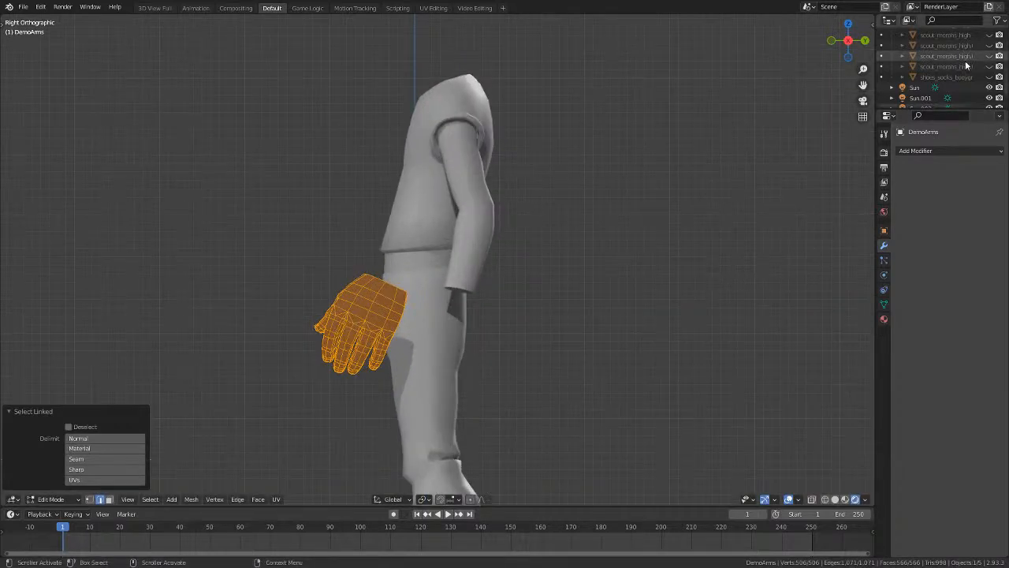
Toggle the visibility of the scout_morphs_high objects until only the one with the original arms and wrapped hands is shown.
{"action": "left_click", "coordinate": [990, 67]}
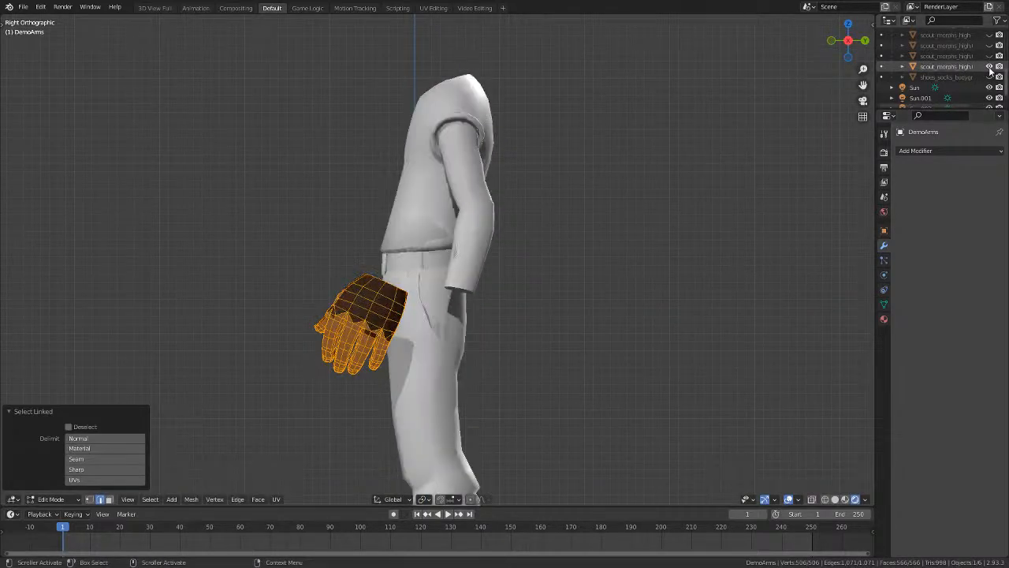
{"action": "left_click", "coordinate": [990, 58]}
{"action": "left_click", "coordinate": [990, 67]}
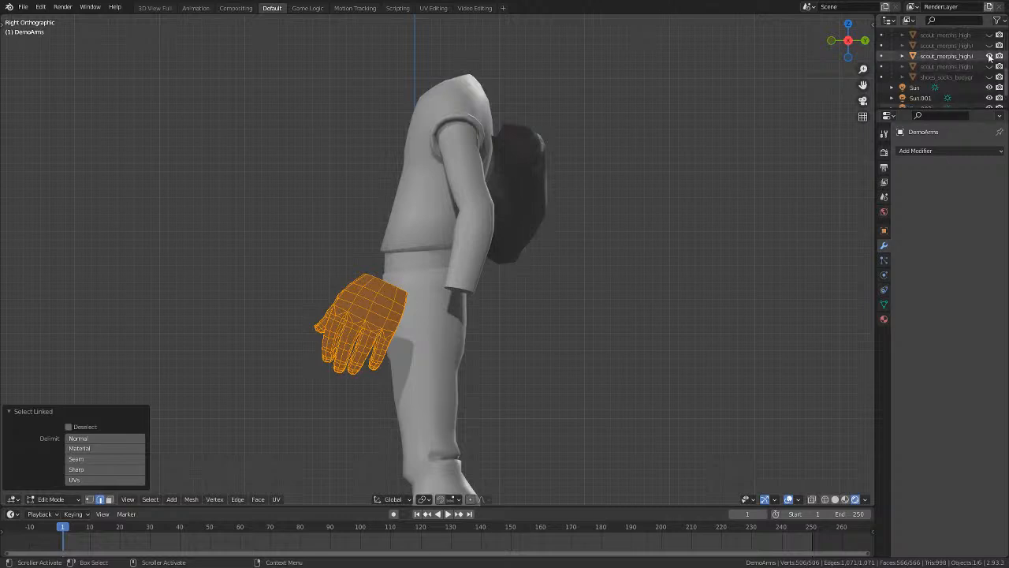
{"action": "left_click", "coordinate": [990, 56]}
{"action": "left_click", "coordinate": [989, 49]}
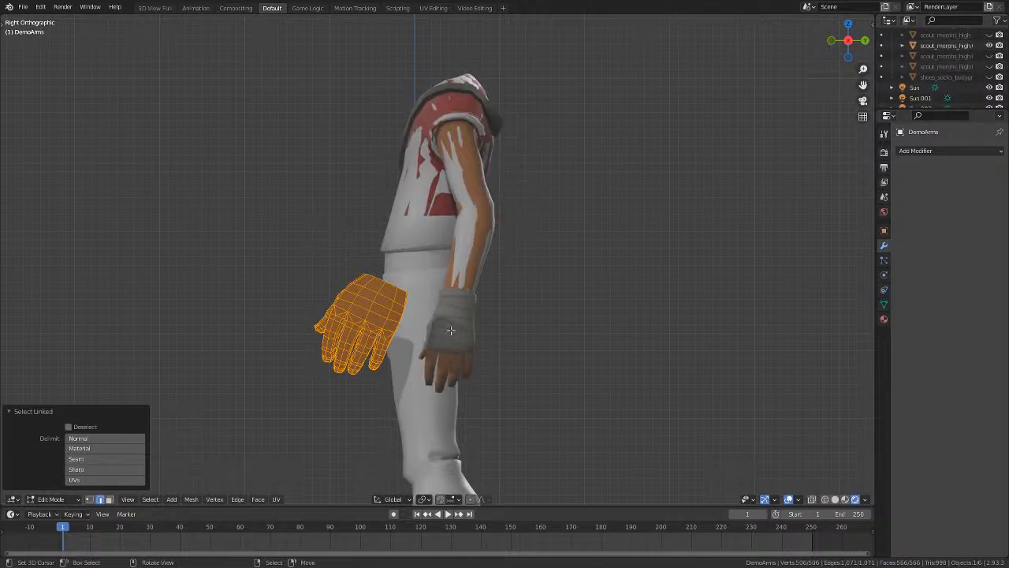
Rotate the hand about -24.2° in side view and move it about 11.7 along Y and -2.4 along Z onto the reference hand.
{"action": "scroll", "coordinate": [450, 329], "scroll_direction": "up", "scroll_amount": 4}
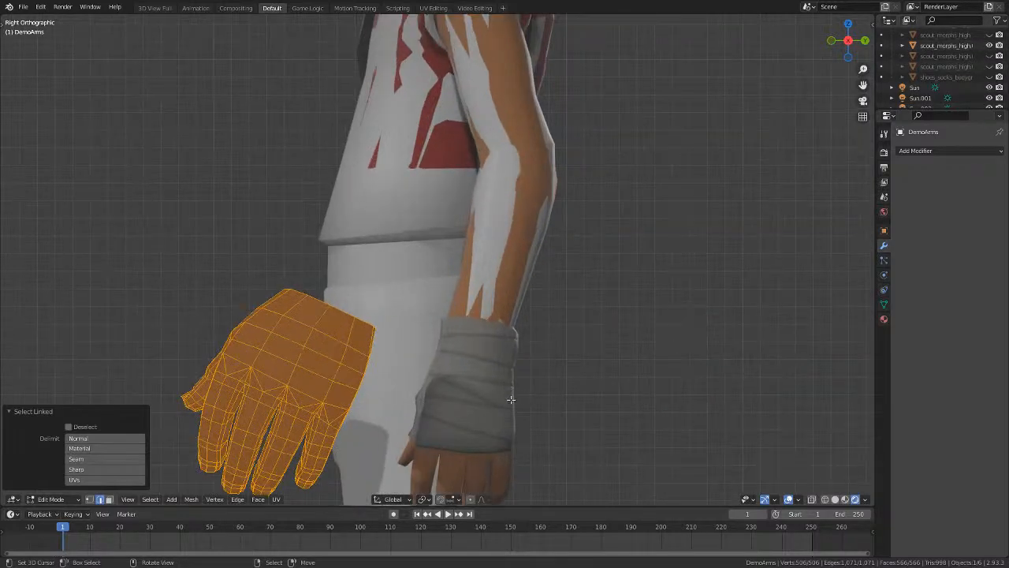
{"action": "scroll", "coordinate": [514, 184], "scroll_direction": "down", "scroll_amount": 3, "text": "ctrl"}
{"action": "key", "text": "r"}
{"action": "left_click", "coordinate": [433, 91]}
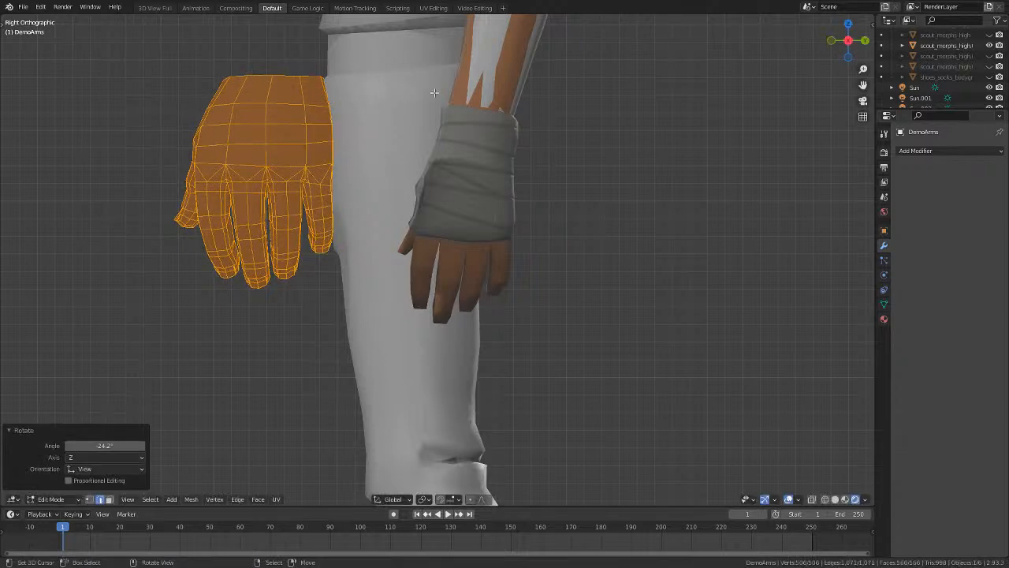
{"action": "key", "text": "g"}
{"action": "left_click", "coordinate": [638, 137]}
Switch to wireframe shading and refine the hand's side-view alignment, rotating it about 6.9°, shifting it, and rotating it about -1.4°.
{"action": "key", "text": "z"}
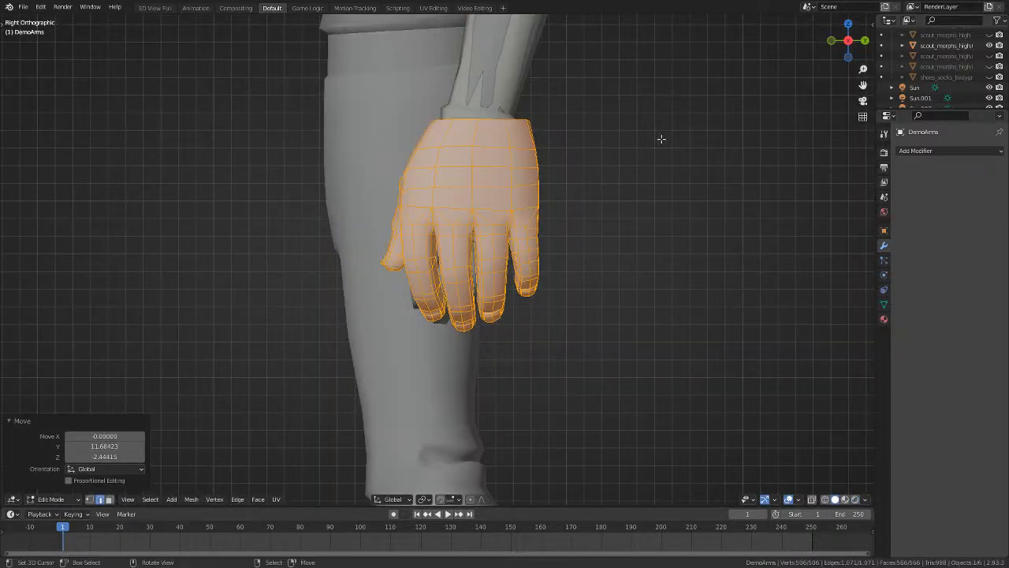
{"action": "key", "text": "z"}
{"action": "scroll", "coordinate": [663, 139], "scroll_direction": "up", "scroll_amount": 2}
{"action": "key", "text": "r"}
{"action": "left_click", "coordinate": [680, 165]}
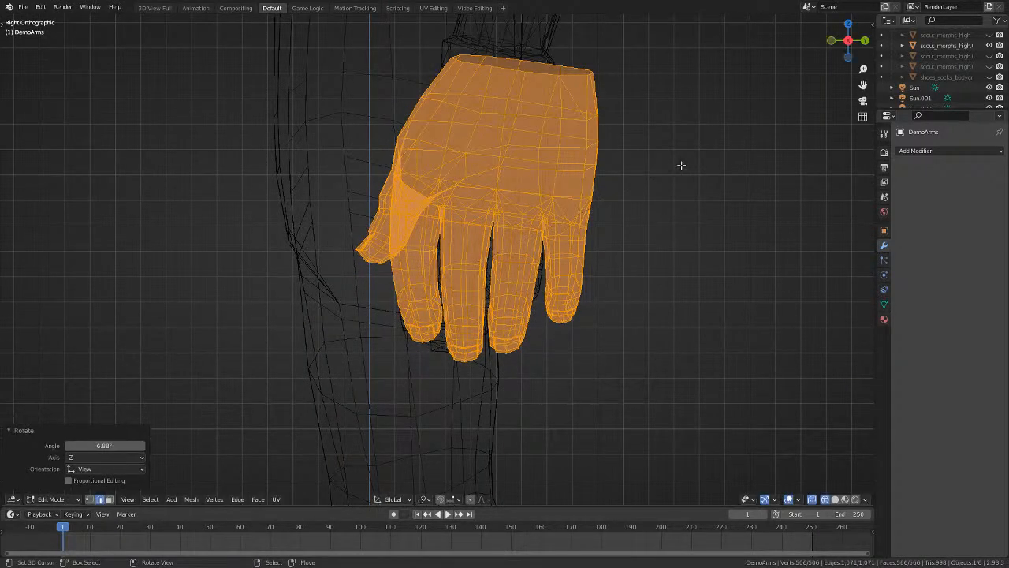
{"action": "key", "text": "g"}
{"action": "left_click", "coordinate": [662, 158]}
{"action": "key", "text": "r"}
{"action": "left_click", "coordinate": [666, 152]}
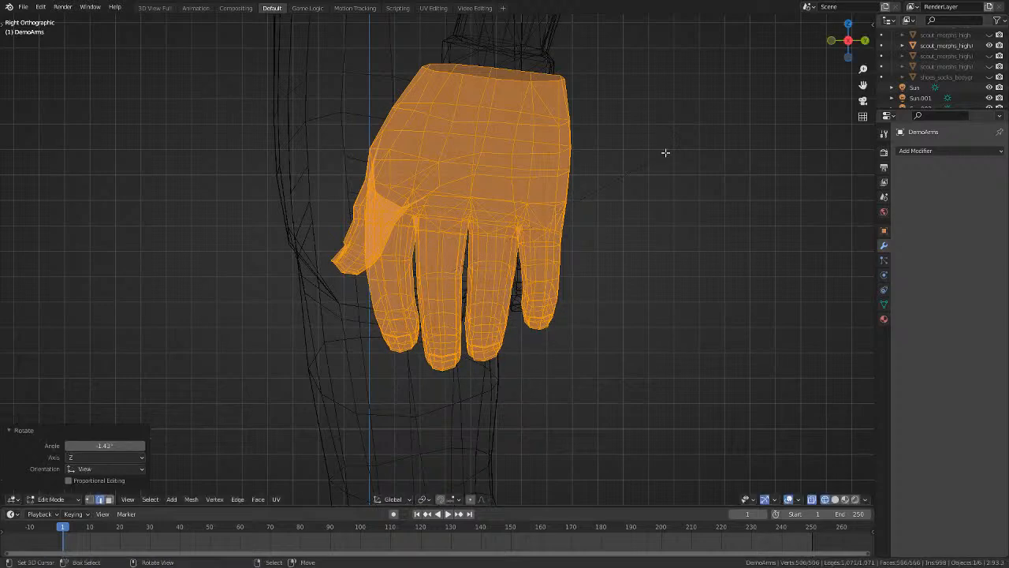
Scale the hand uniformly to about 0.779 and move it about 0.29 along Y and 0.75 along Z over the reference hand.
{"action": "key", "text": "s"}
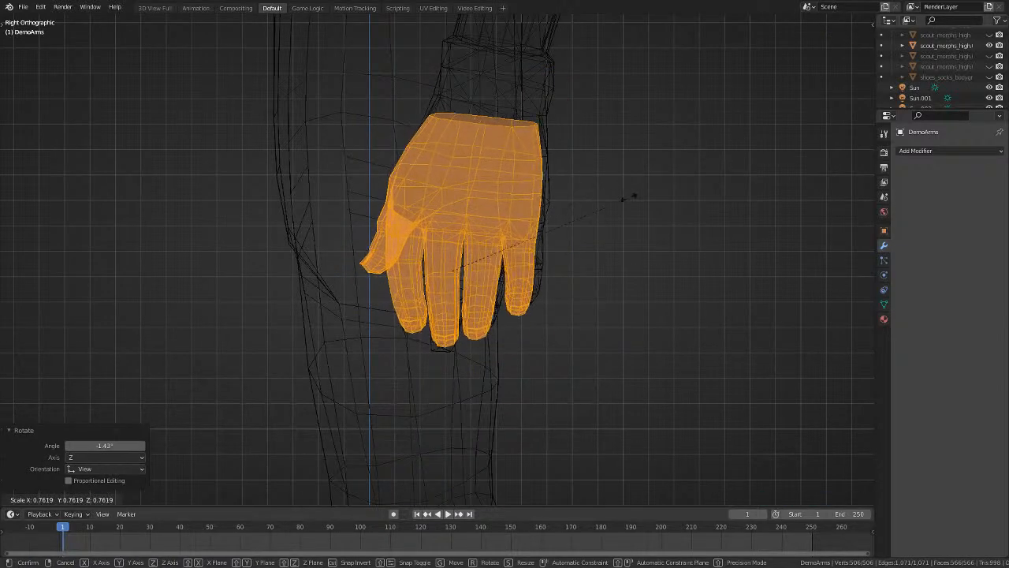
{"action": "left_click", "coordinate": [634, 202]}
{"action": "key", "text": "g"}
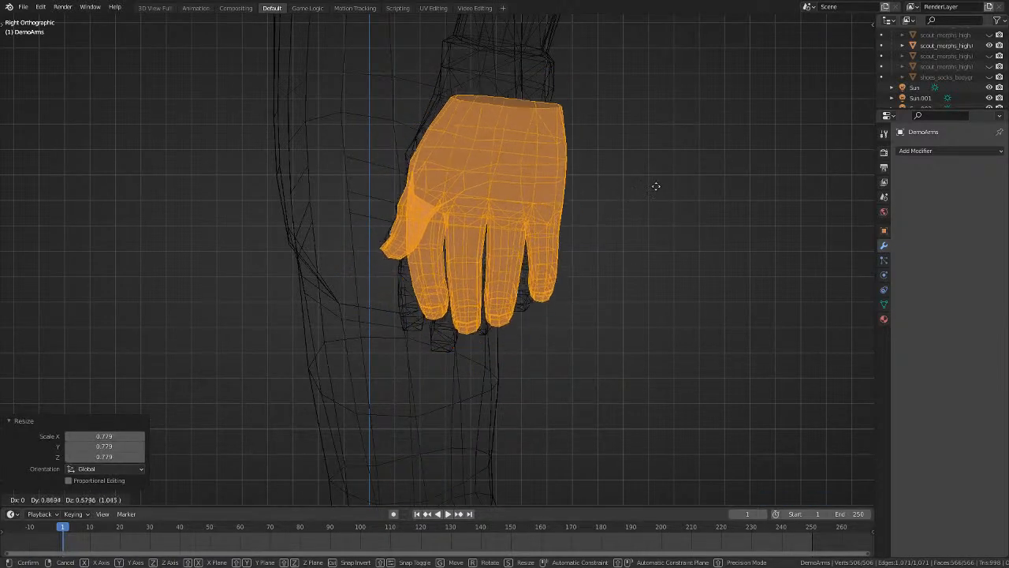
{"action": "left_click", "coordinate": [643, 183]}
Leave wireframe and move the hand in front view about -7.4 along X, 0.12 along Z and -0.08 along local X.
{"action": "key", "text": "KP_1"}
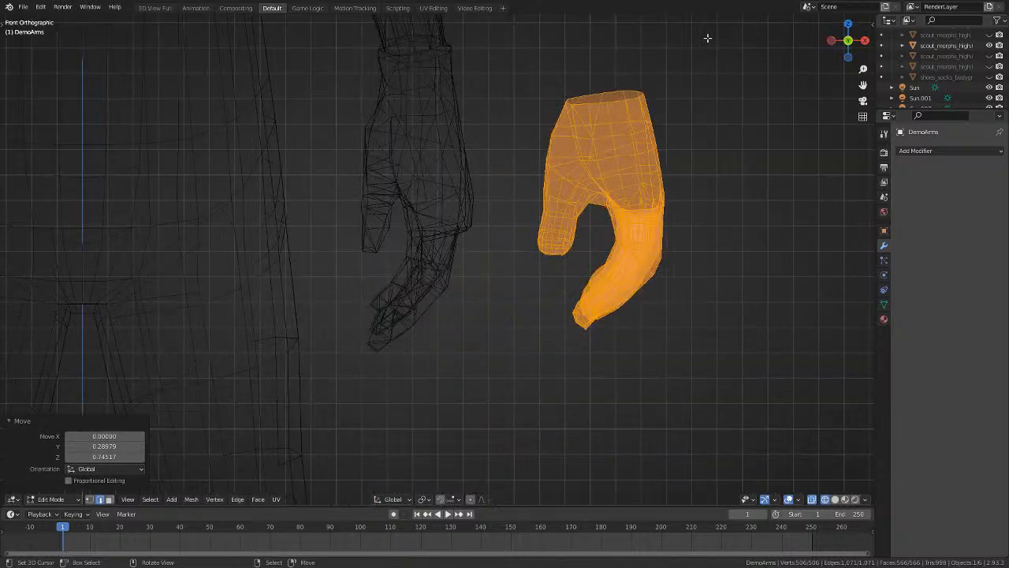
{"action": "key", "text": "shift+z"}
{"action": "key", "text": "g"}
{"action": "key", "text": "x"}
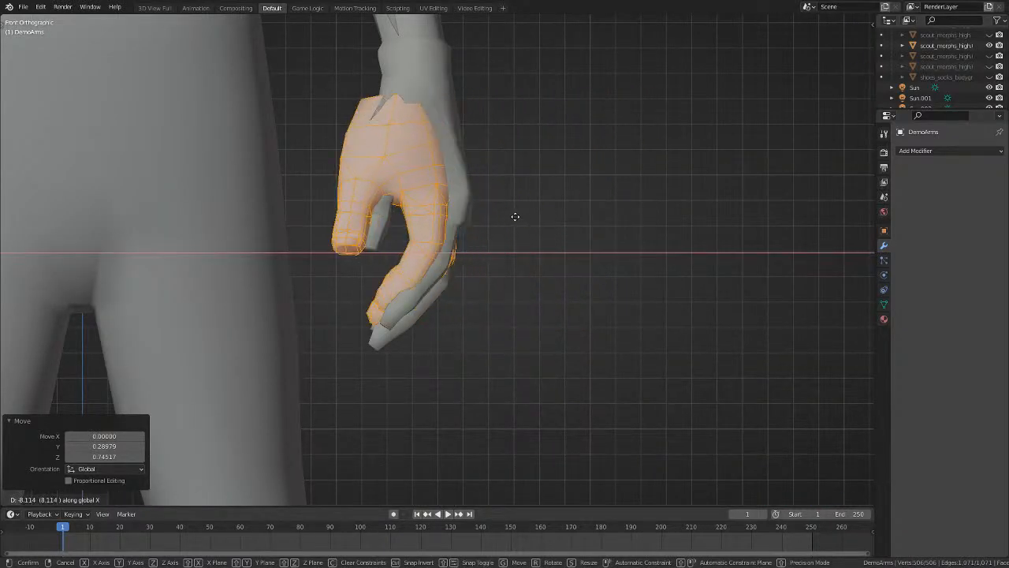
{"action": "left_click", "coordinate": [532, 213]}
{"action": "key", "text": "g"}
{"action": "key", "text": "z"}
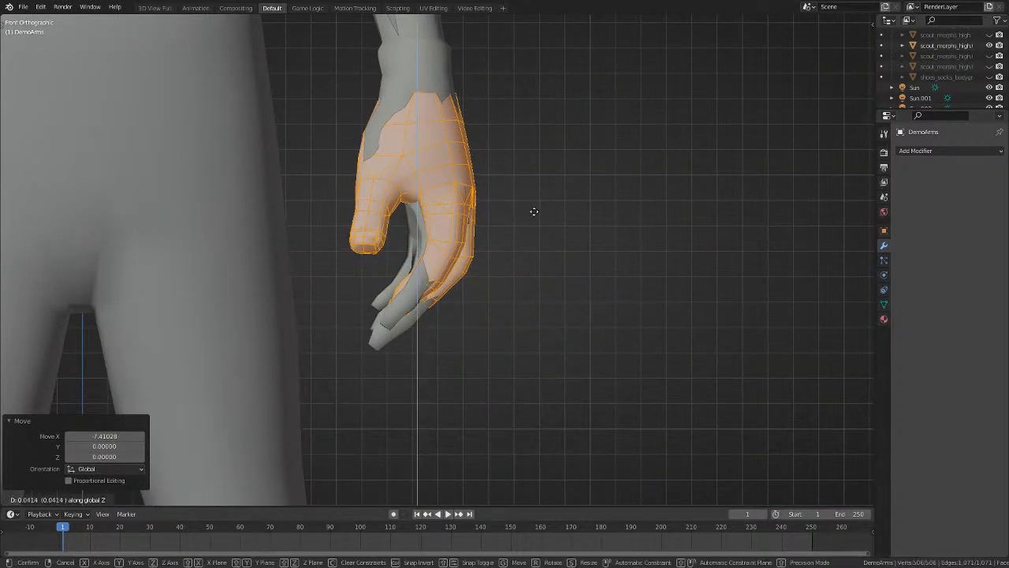
{"action": "left_click", "coordinate": [536, 210]}
{"action": "key", "text": "g"}
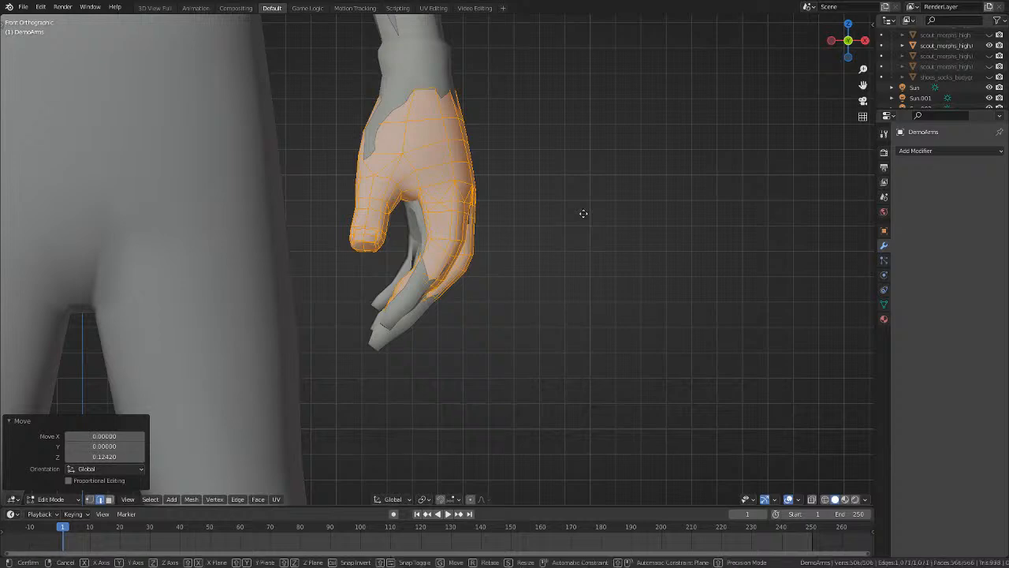
{"action": "key", "text": "x"}
{"action": "key", "text": "x"}
{"action": "left_click", "coordinate": [581, 210]}
Rotate the hand about global Z by about 7.9° and -2.0°, then nudge it along global X toward the reference hand.
{"action": "middle_click_drag", "start_coordinate": [581, 210], "coordinate": [772, 317]}
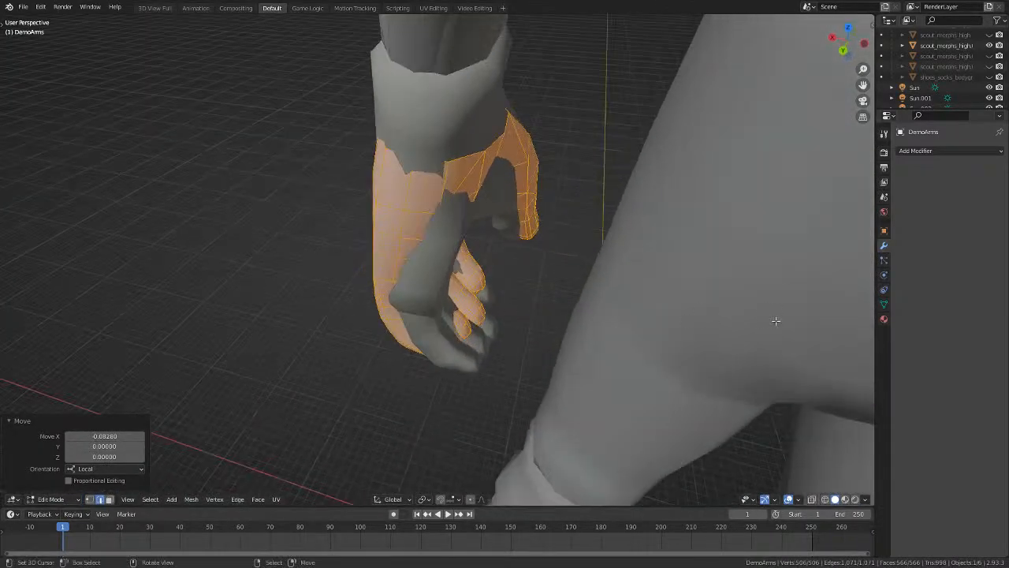
{"action": "key", "text": "r"}
{"action": "key", "text": "z"}
{"action": "left_click", "coordinate": [741, 275]}
{"action": "middle_click_drag", "start_coordinate": [741, 274], "coordinate": [823, 223]}
{"action": "key", "text": "r"}
{"action": "key", "text": "z"}
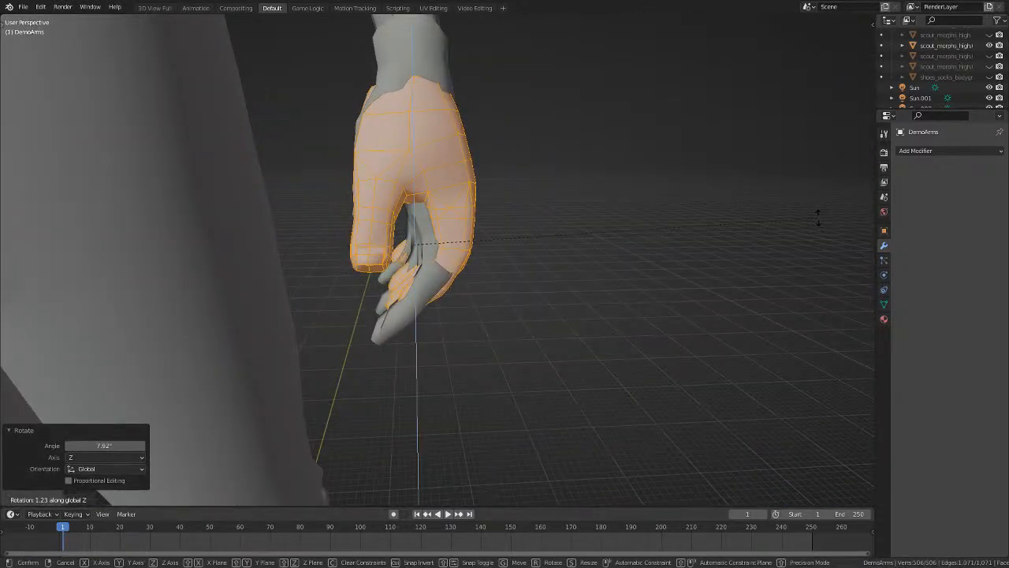
{"action": "left_click", "coordinate": [795, 236]}
{"action": "key", "text": "g"}
{"action": "key", "text": "x"}
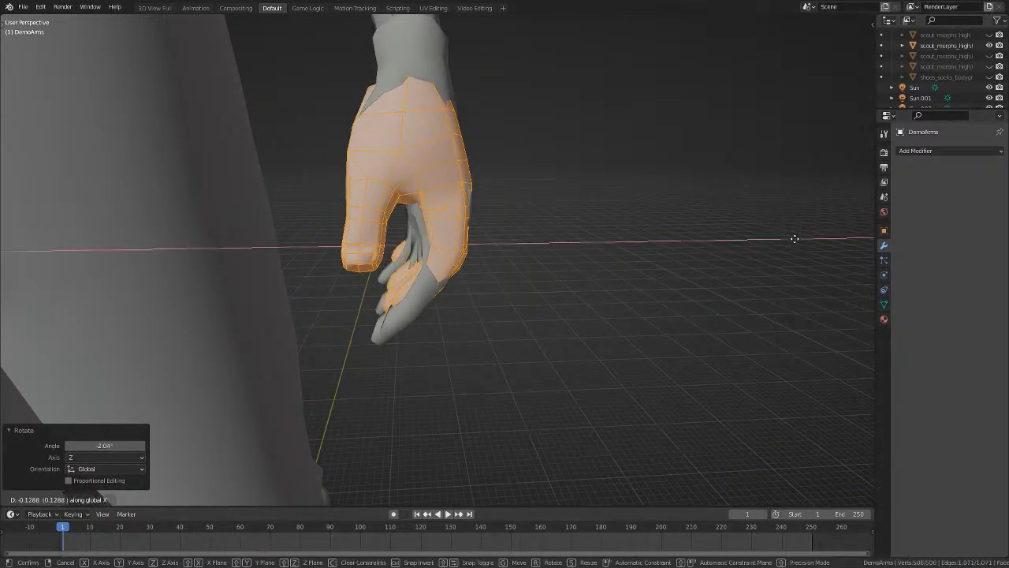
{"action": "left_click", "coordinate": [791, 239]}
Rotate the hand about 3.5° in front view and start moving it relative to the reference hand.
{"action": "middle_click_drag", "start_coordinate": [791, 239], "coordinate": [648, 210]}
{"action": "scroll", "coordinate": [410, 234], "scroll_direction": "down", "scroll_amount": 2}
{"action": "key", "text": "alt+a"}
{"action": "scroll", "coordinate": [600, 269], "scroll_direction": "up", "scroll_amount": 2}
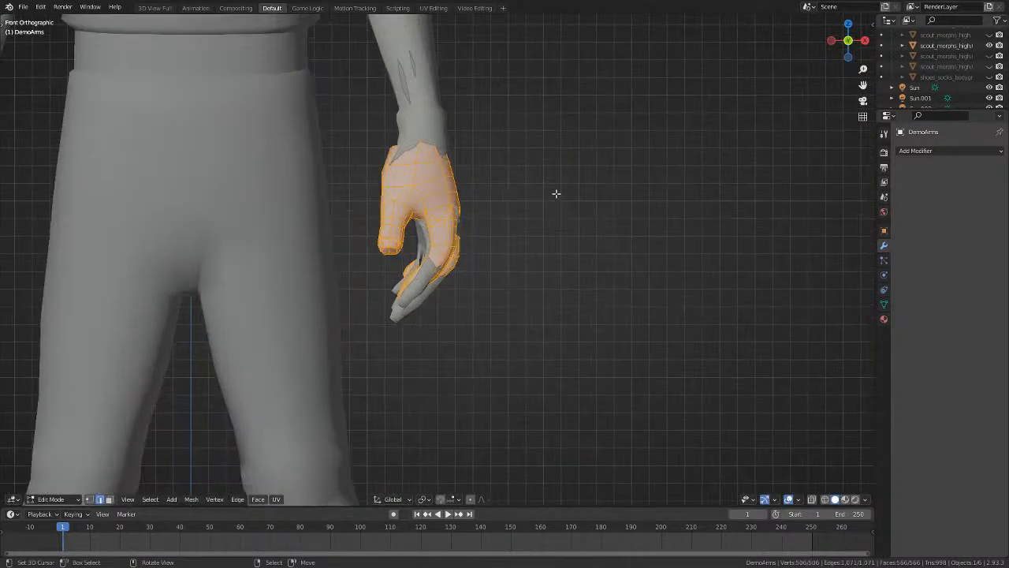
{"action": "key", "text": "r"}
{"action": "left_click", "coordinate": [565, 217]}
{"action": "key", "text": "g"}
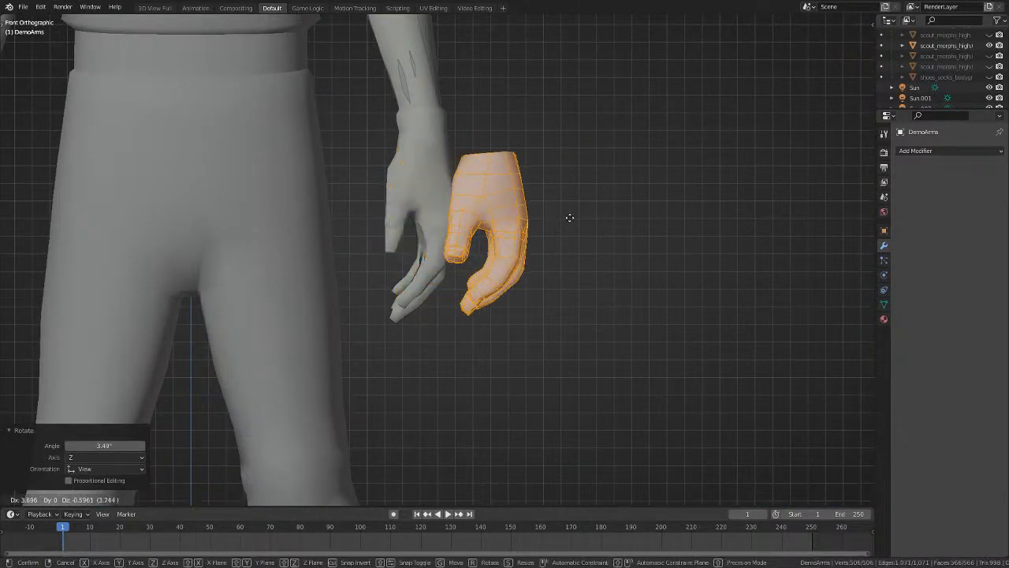
Move the DemoArms hand mesh along the X axis away from the body's hand and clear its selection.
{"action": "key", "text": "x"}
{"action": "left_click", "coordinate": [677, 233]}
{"action": "key", "text": "alt+a"}
{"action": "key", "text": "Tab"}
{"action": "middle_click_drag", "start_coordinate": [677, 241], "coordinate": [506, 218]}
{"action": "left_click", "coordinate": [506, 218]}
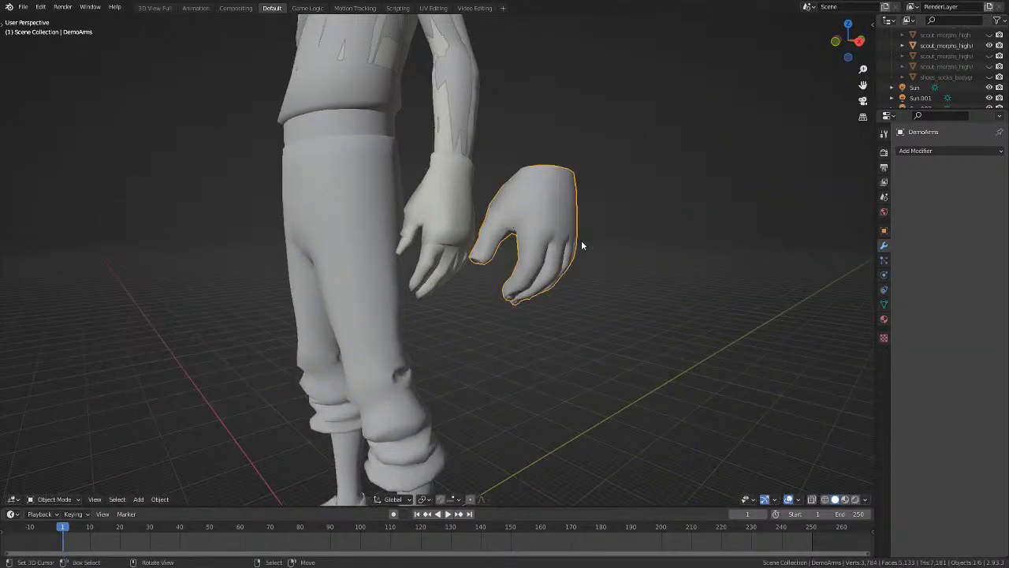
Move the whole hand mesh farther out along the X axis in front view and deselect it.
{"action": "key", "text": "Tab"}
{"action": "middle_click_drag", "start_coordinate": [581, 239], "coordinate": [534, 246]}
{"action": "key", "text": "Tab"}
{"action": "key", "text": "Tab"}
{"action": "scroll", "coordinate": [610, 227], "scroll_direction": "up", "scroll_amount": 2}
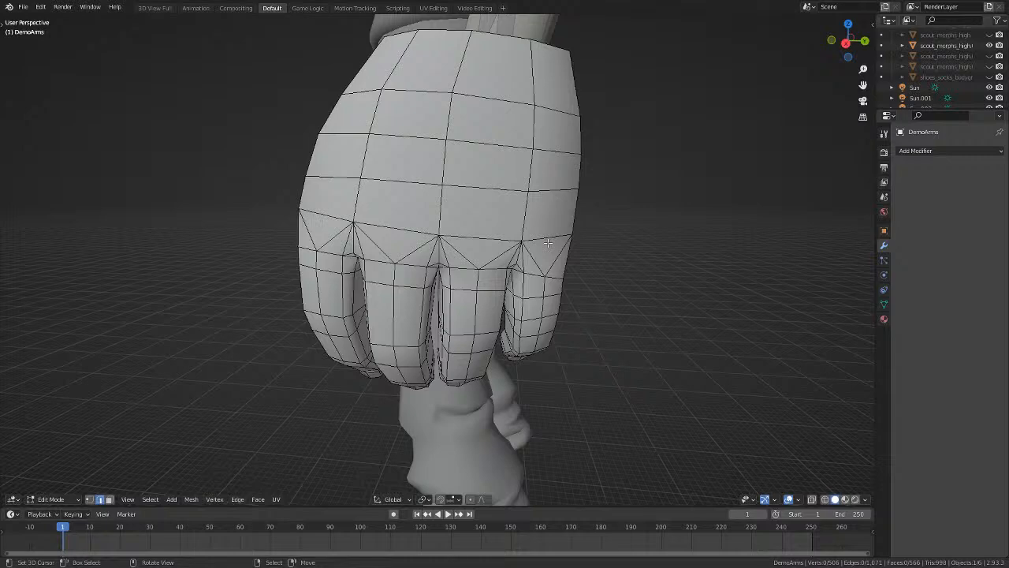
{"action": "key", "text": "KP_1"}
{"action": "key", "text": "a"}
{"action": "scroll", "coordinate": [669, 244], "scroll_direction": "up", "scroll_amount": 3}
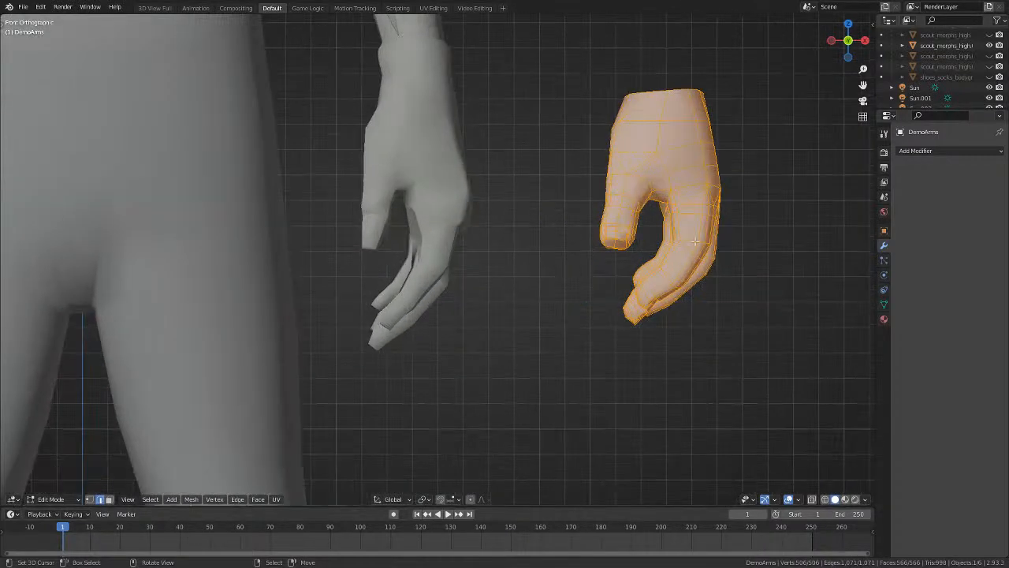
{"action": "key", "text": "g"}
{"action": "key", "text": "x"}
{"action": "left_click", "coordinate": [798, 239]}
{"action": "key", "text": "alt+a"}
{"action": "scroll", "coordinate": [779, 235], "scroll_direction": "down", "scroll_amount": 1}
{"action": "middle_click_drag", "start_coordinate": [778, 234], "coordinate": [507, 255], "text": "shift"}
{"action": "scroll", "coordinate": [506, 254], "scroll_direction": "up", "scroll_amount": 2}
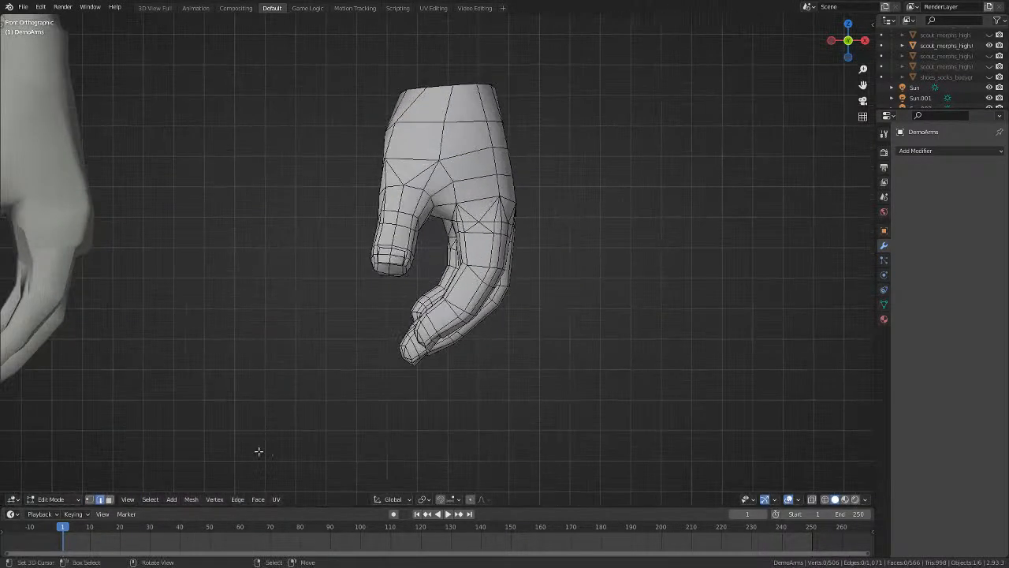
Select edges around the base of the thumb and show the viewport in Material Preview shading.
{"action": "scroll", "coordinate": [441, 205], "scroll_direction": "up", "scroll_amount": 1}
{"action": "middle_click_drag", "start_coordinate": [449, 189], "coordinate": [602, 173]}
{"action": "scroll", "coordinate": [542, 229], "scroll_direction": "up", "scroll_amount": 3}
{"action": "middle_click_drag", "start_coordinate": [456, 200], "coordinate": [318, 185]}
{"action": "scroll", "coordinate": [224, 205], "scroll_direction": "down", "scroll_amount": 2}
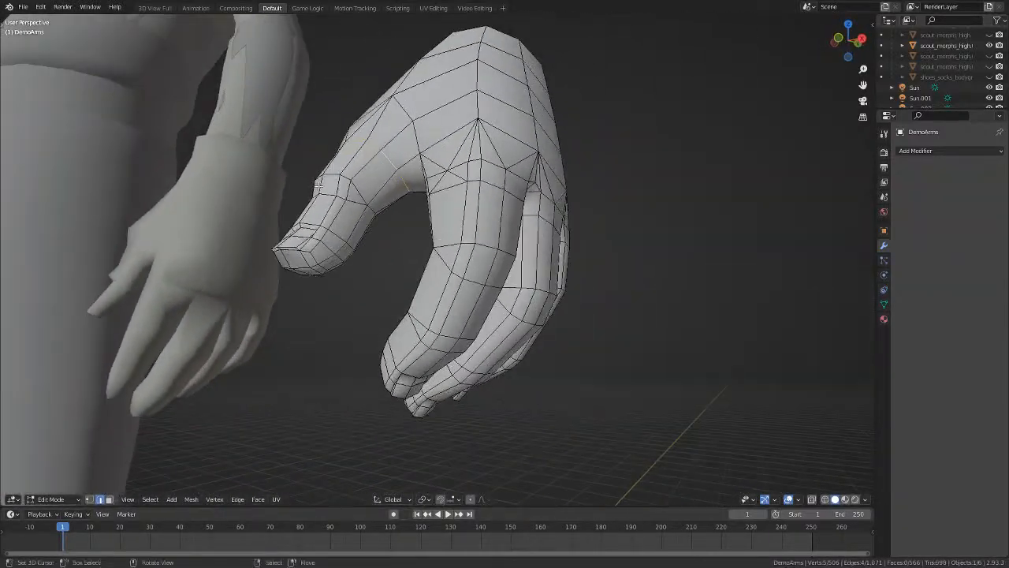
{"action": "left_click", "coordinate": [844, 499]}
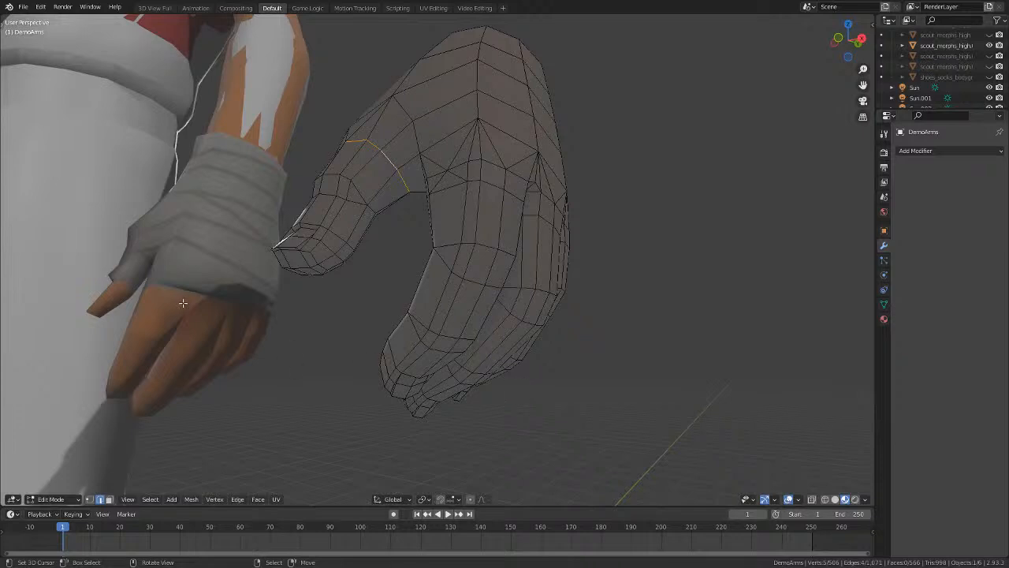
Complete the loop at the thumb's base and add the remaining edge loops along the thumb to its tip.
{"action": "middle_click_drag", "start_coordinate": [177, 285], "coordinate": [482, 196]}
{"action": "middle_click_drag", "start_coordinate": [342, 209], "coordinate": [495, 223]}
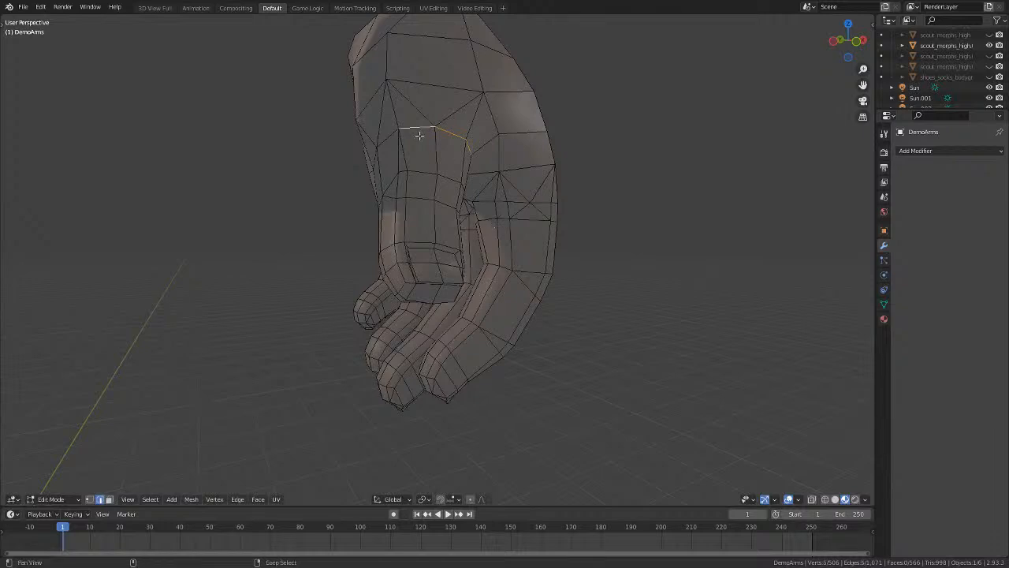
{"action": "right_click", "coordinate": [391, 136], "text": "shift"}
{"action": "middle_click_drag", "start_coordinate": [391, 136], "coordinate": [530, 152]}
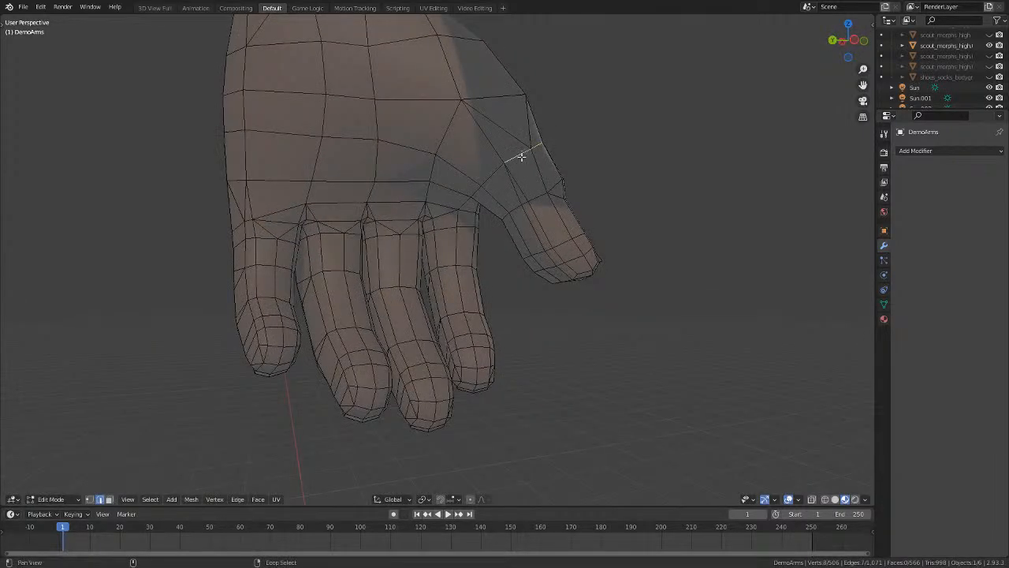
{"action": "middle_click_drag", "start_coordinate": [484, 181], "coordinate": [308, 250]}
{"action": "scroll", "coordinate": [390, 279], "scroll_direction": "up", "scroll_amount": 2}
{"action": "scroll", "coordinate": [488, 275], "scroll_direction": "up", "scroll_amount": 4}
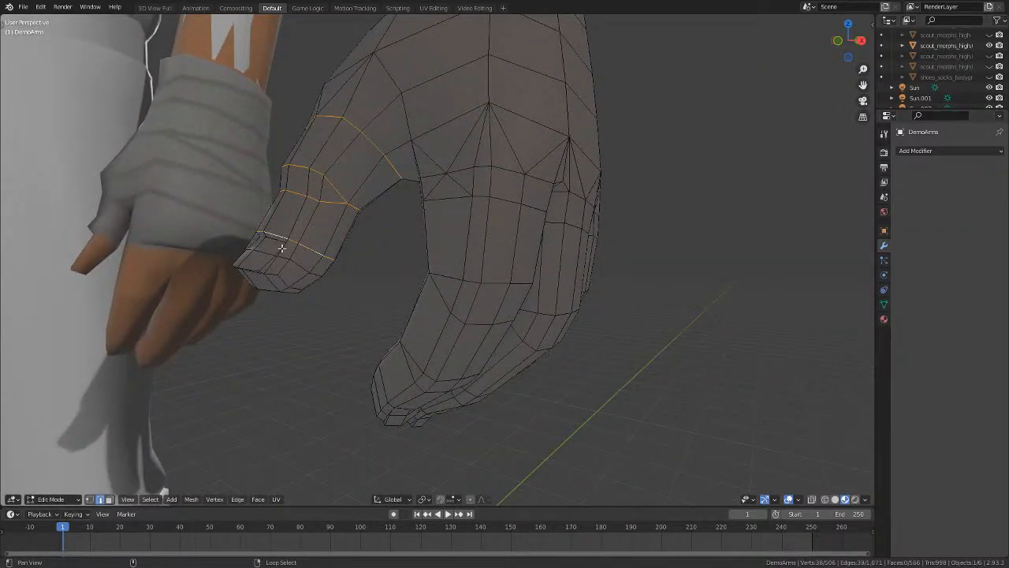
{"action": "middle_click_drag", "start_coordinate": [267, 254], "coordinate": [324, 256]}
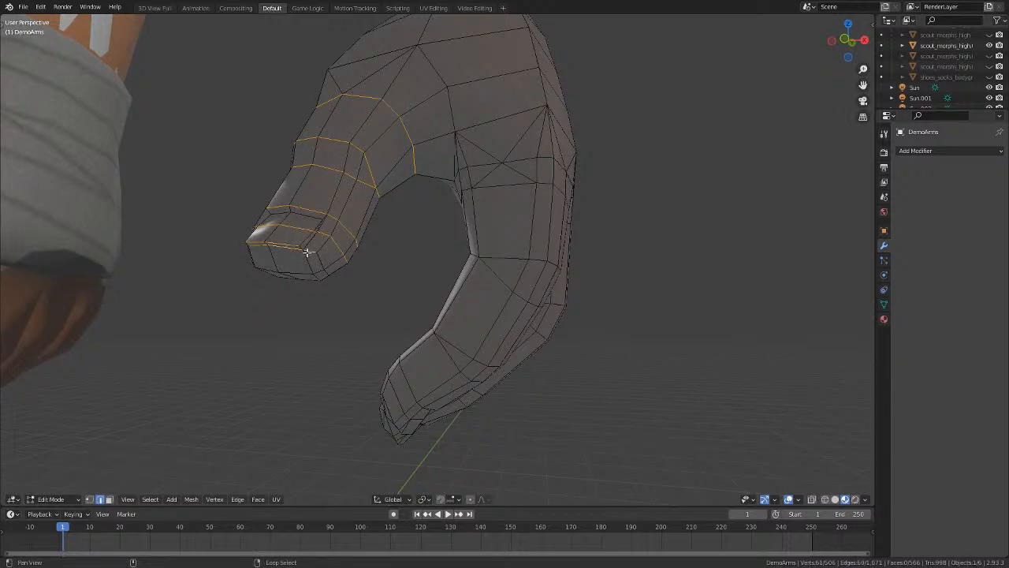
{"action": "middle_click_drag", "start_coordinate": [338, 258], "coordinate": [455, 172]}
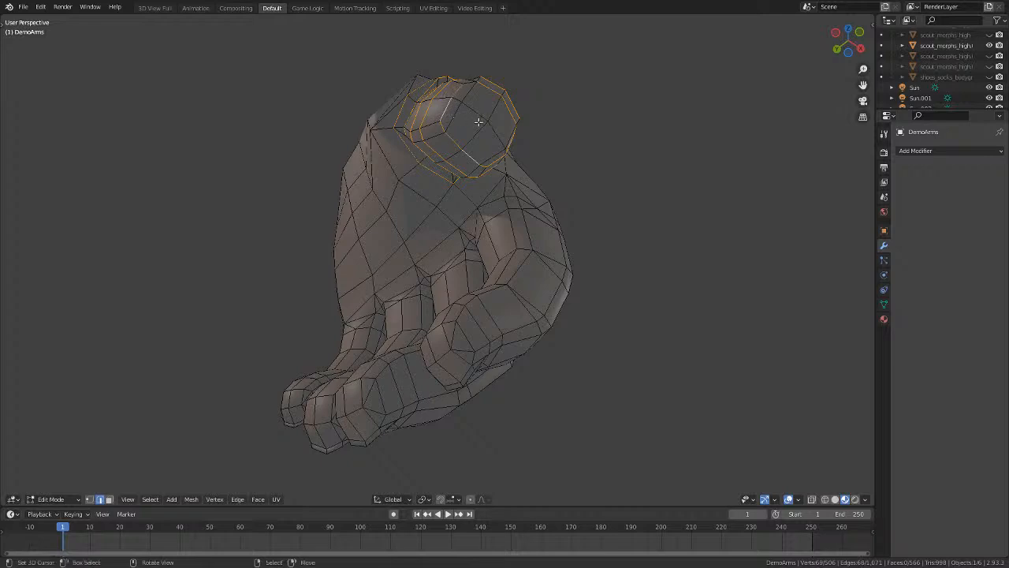
{"action": "middle_click_drag", "start_coordinate": [478, 122], "coordinate": [454, 178]}
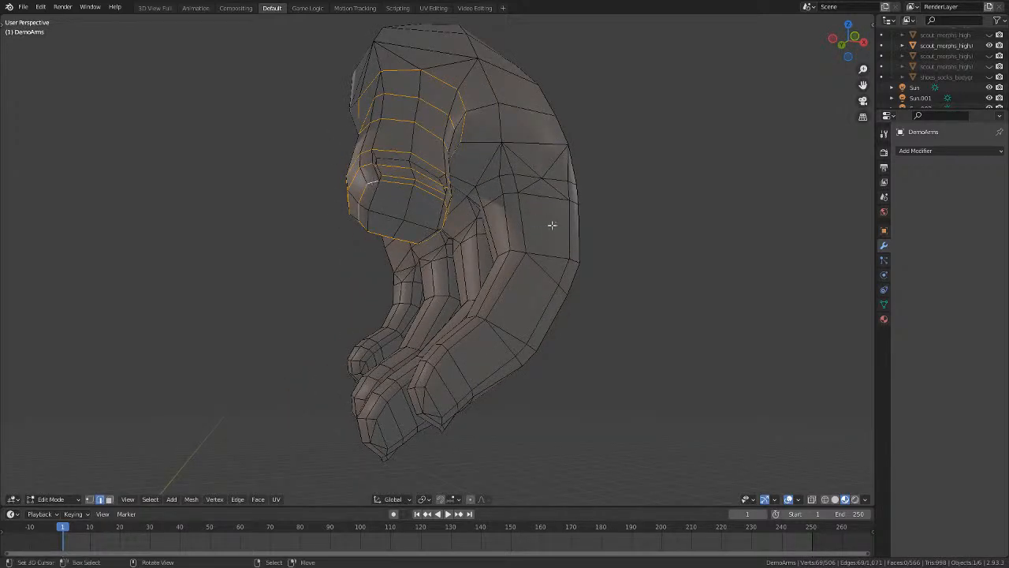
Set the transform pivot point to Individual Origins and try scaling the selected thumb loops.
{"action": "left_click", "coordinate": [426, 499]}
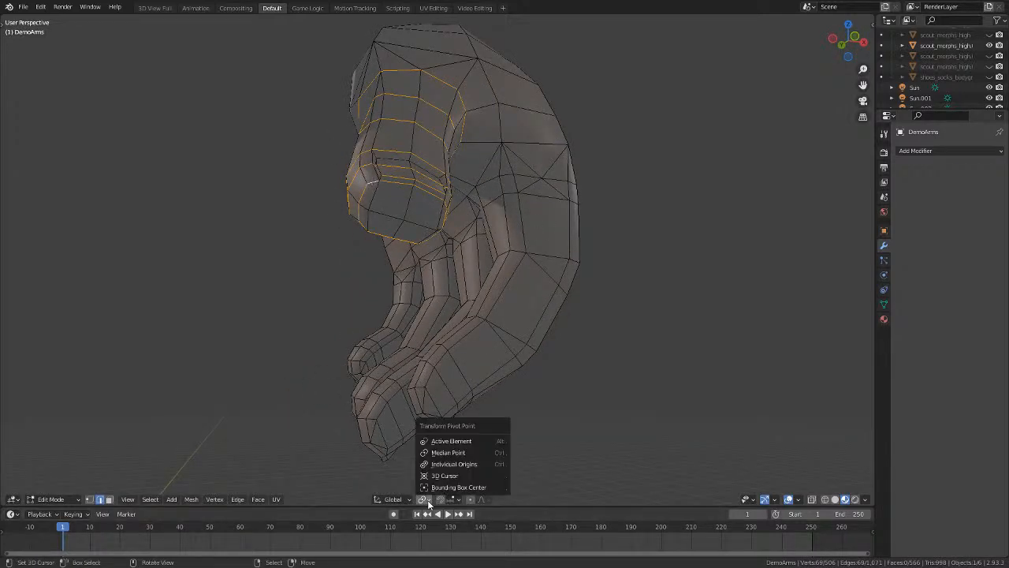
{"action": "left_click", "coordinate": [468, 464]}
{"action": "key", "text": "s"}
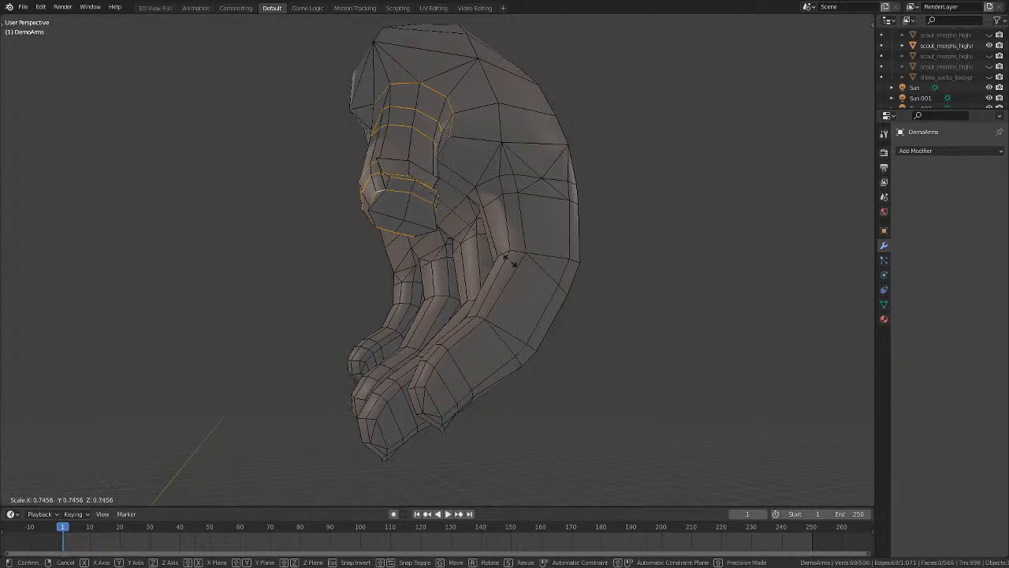
{"action": "key", "text": "Escape"}
Add the missed edges around the thumb tip and nail to the selection, testing the loops with Scale.
{"action": "middle_click_drag", "start_coordinate": [426, 229], "coordinate": [536, 244]}
{"action": "key", "text": "s"}
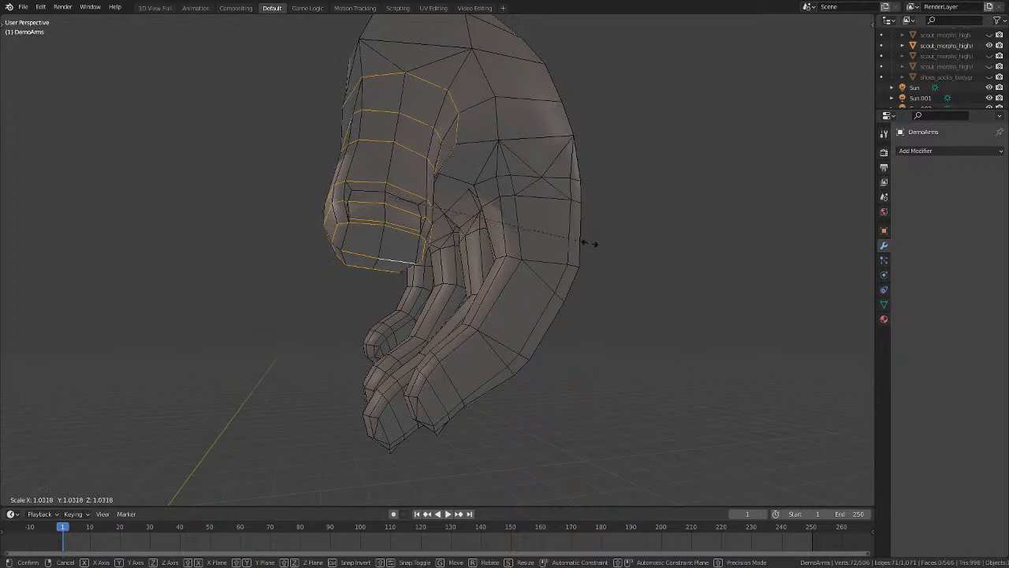
{"action": "key", "text": "Escape"}
{"action": "key", "text": "s"}
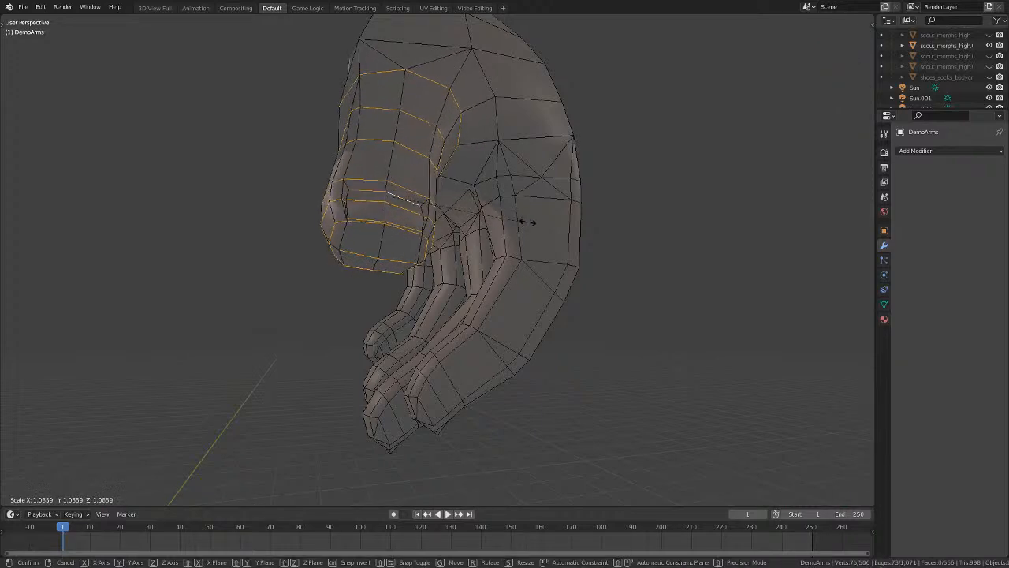
{"action": "left_click", "coordinate": [475, 228]}
{"action": "scroll", "coordinate": [505, 233], "scroll_direction": "up", "scroll_amount": 5}
{"action": "middle_click_drag", "start_coordinate": [512, 236], "coordinate": [293, 258]}
{"action": "key", "text": "s"}
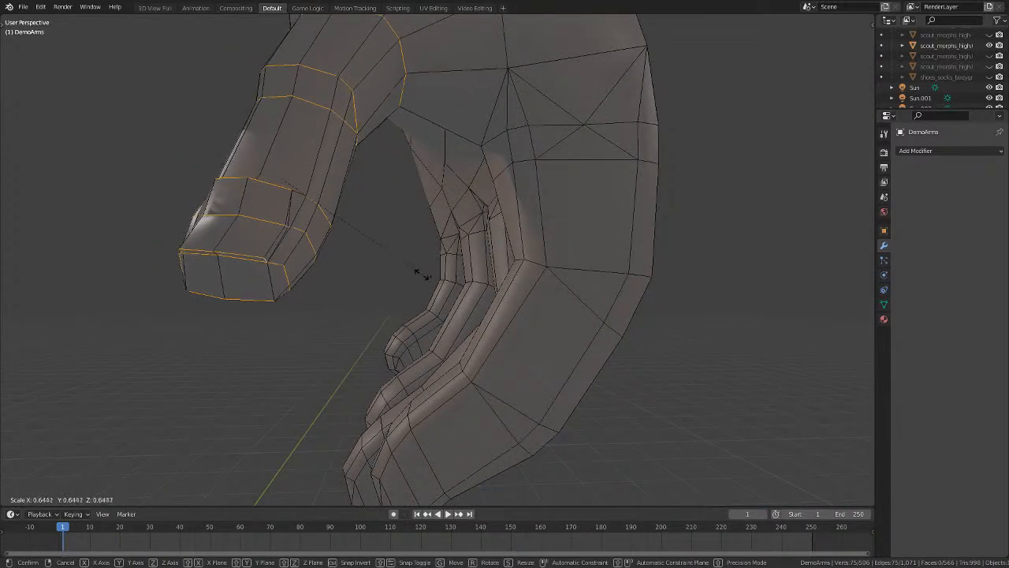
{"action": "right_click", "coordinate": [440, 243]}
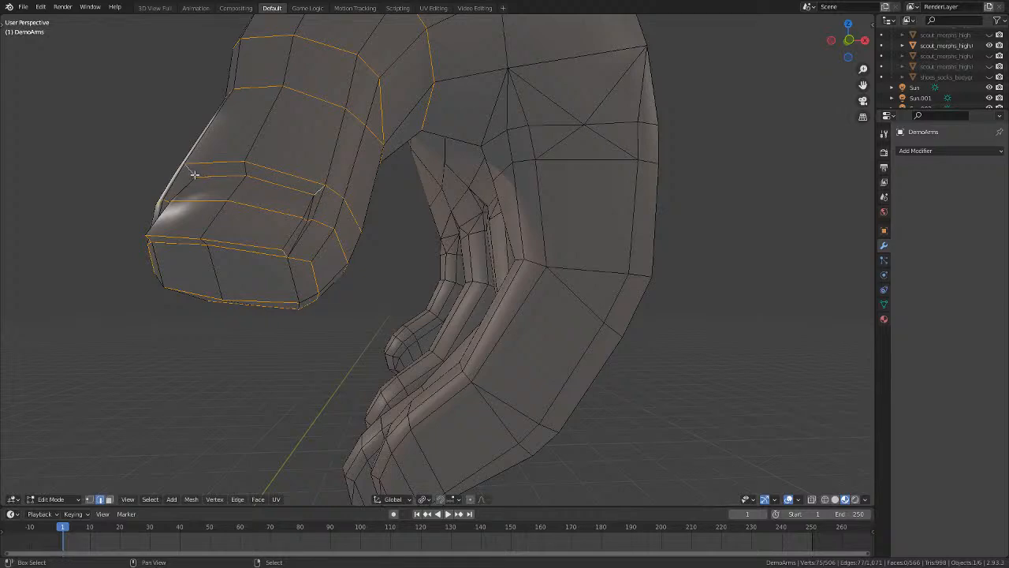
Try scaling the selected thumb loops to 0.749 and undo the scaling.
{"action": "key", "text": "s"}
{"action": "left_click", "coordinate": [438, 259]}
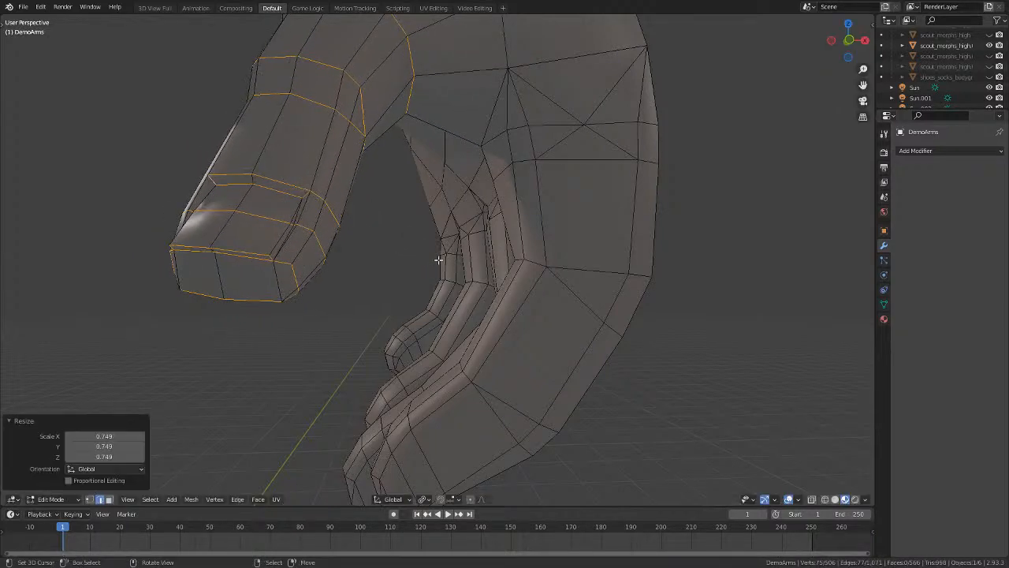
{"action": "scroll", "coordinate": [438, 259], "scroll_direction": "down", "scroll_amount": 4}
{"action": "middle_click_drag", "start_coordinate": [439, 260], "coordinate": [339, 276]}
{"action": "key", "text": "ctrl+z"}
Add the edge loops around the index finger's joints to the thumb selection.
{"action": "middle_click_drag", "start_coordinate": [402, 276], "coordinate": [495, 281]}
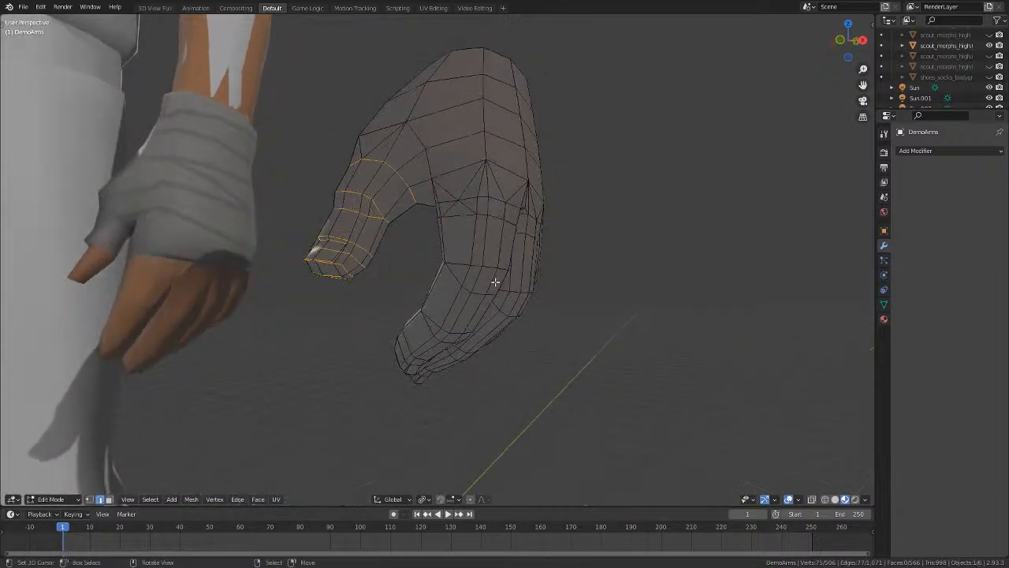
{"action": "scroll", "coordinate": [469, 285], "scroll_direction": "up", "scroll_amount": 6}
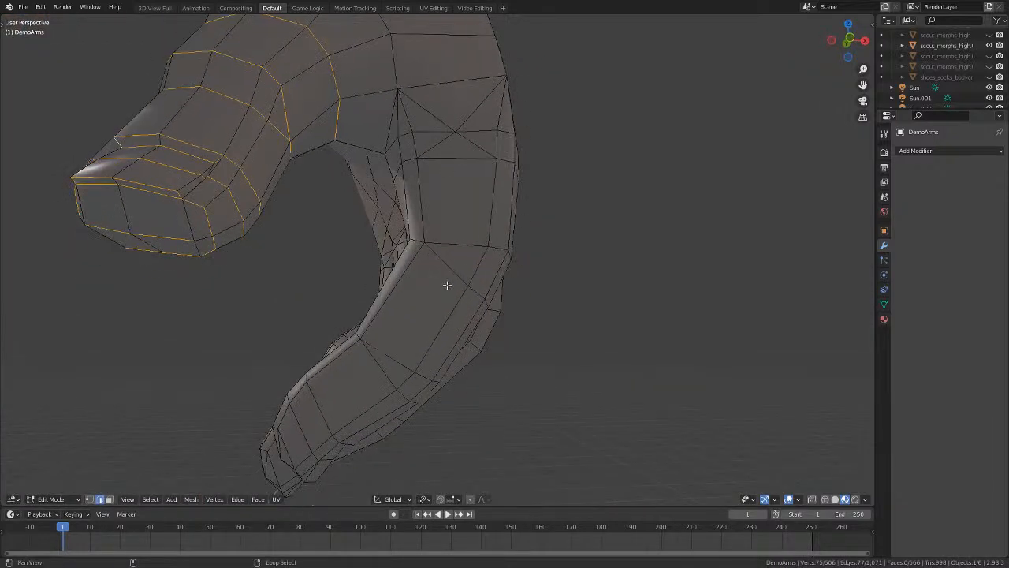
{"action": "middle_click_drag", "start_coordinate": [454, 234], "coordinate": [473, 245]}
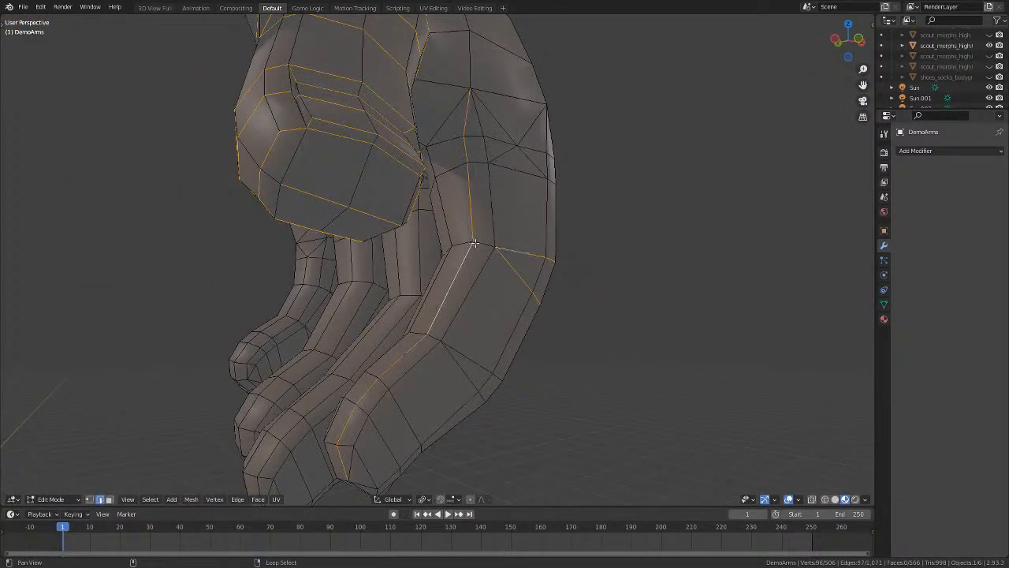
{"action": "left_click", "coordinate": [469, 230], "text": "alt+shift"}
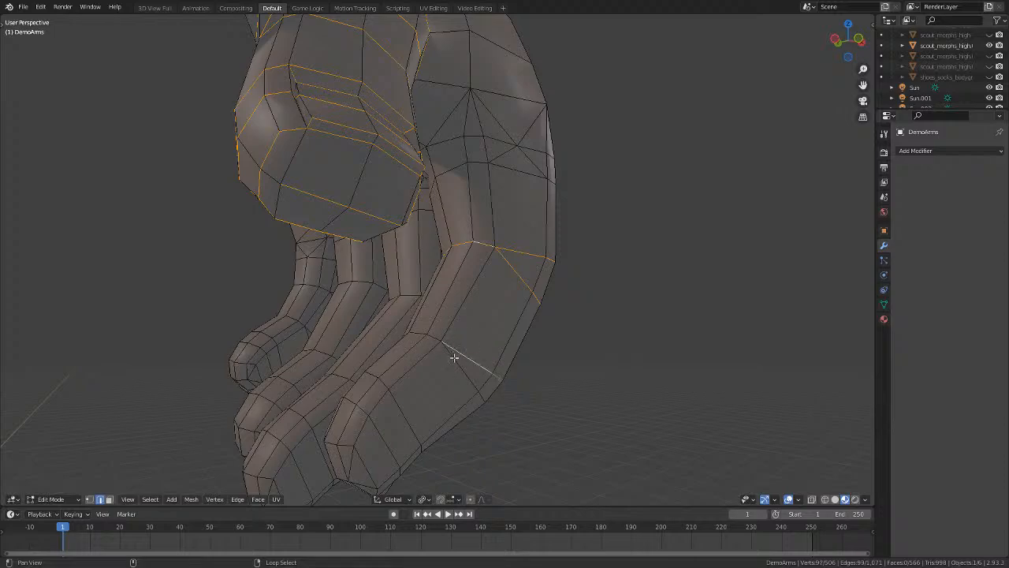
{"action": "middle_click_drag", "start_coordinate": [436, 337], "coordinate": [417, 358]}
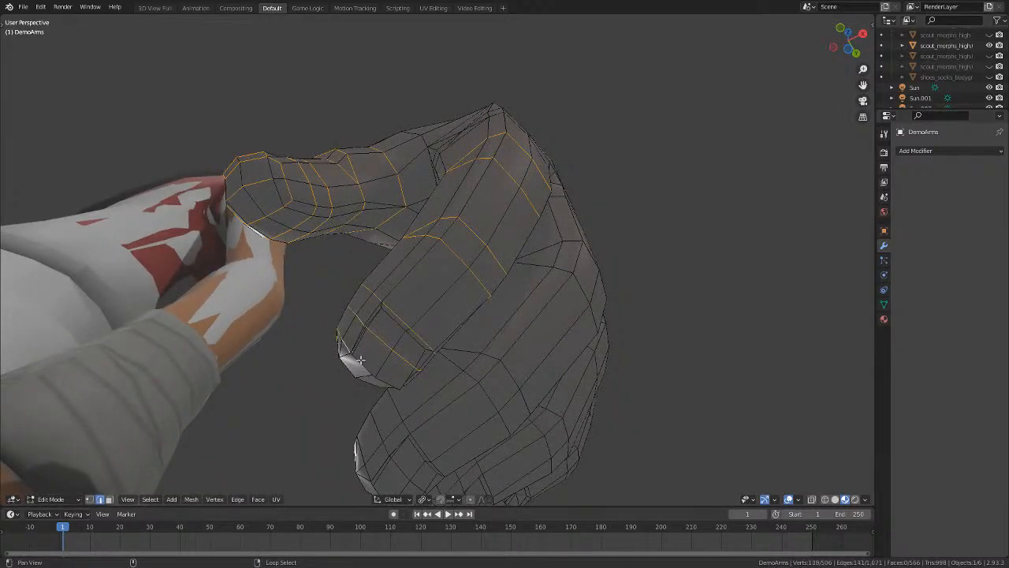
Add the missing edges around the index fingertip and its nail to the selected loops.
{"action": "middle_click_drag", "start_coordinate": [361, 360], "coordinate": [495, 390]}
{"action": "scroll", "coordinate": [435, 282], "scroll_direction": "up", "scroll_amount": 4}
{"action": "middle_click_drag", "start_coordinate": [434, 282], "coordinate": [458, 284]}
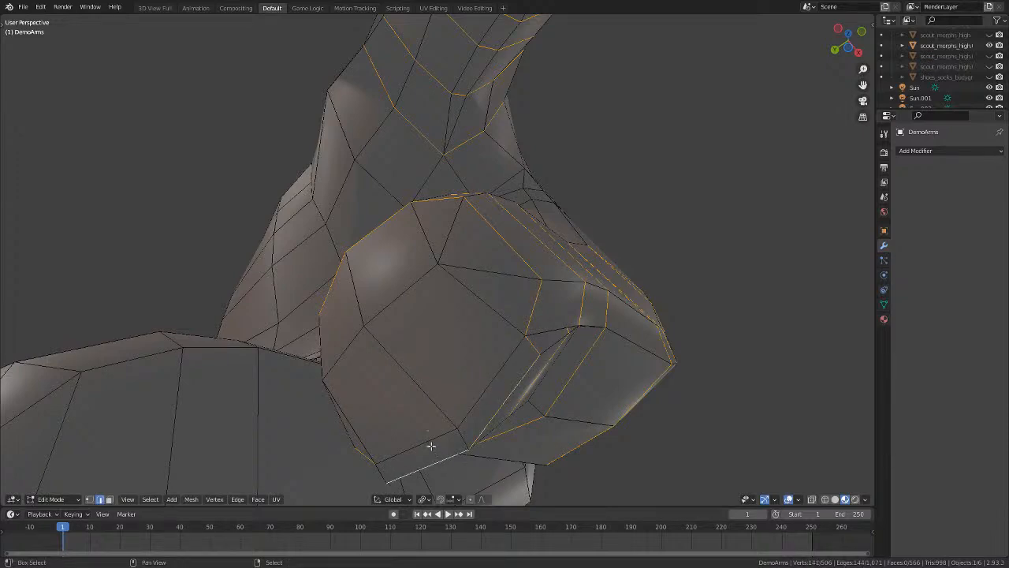
{"action": "scroll", "coordinate": [432, 446], "scroll_direction": "down", "scroll_amount": 5}
{"action": "middle_click_drag", "start_coordinate": [462, 434], "coordinate": [513, 370]}
{"action": "scroll", "coordinate": [513, 371], "scroll_direction": "up", "scroll_amount": 3}
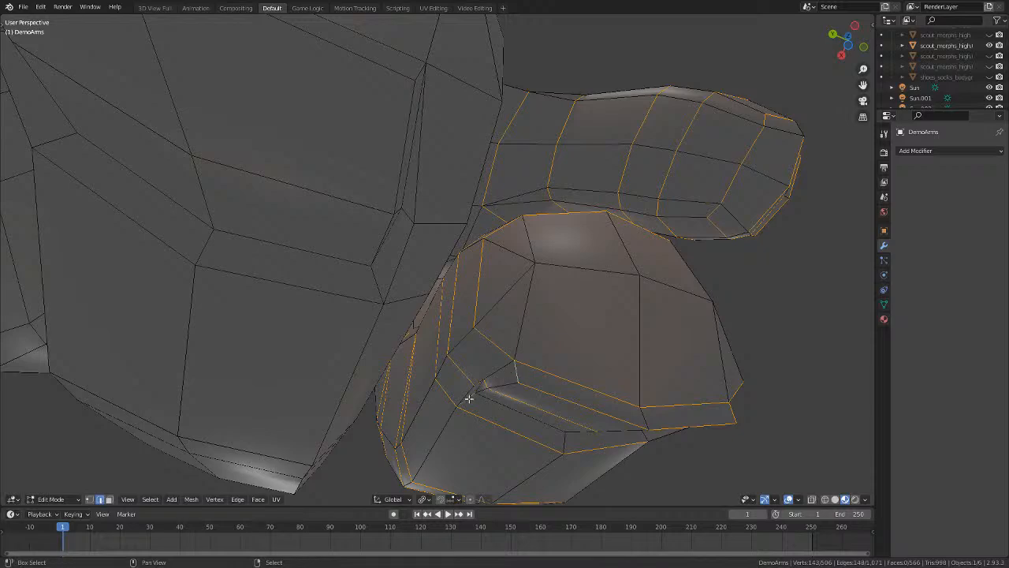
{"action": "middle_click_drag", "start_coordinate": [592, 439], "coordinate": [586, 251]}
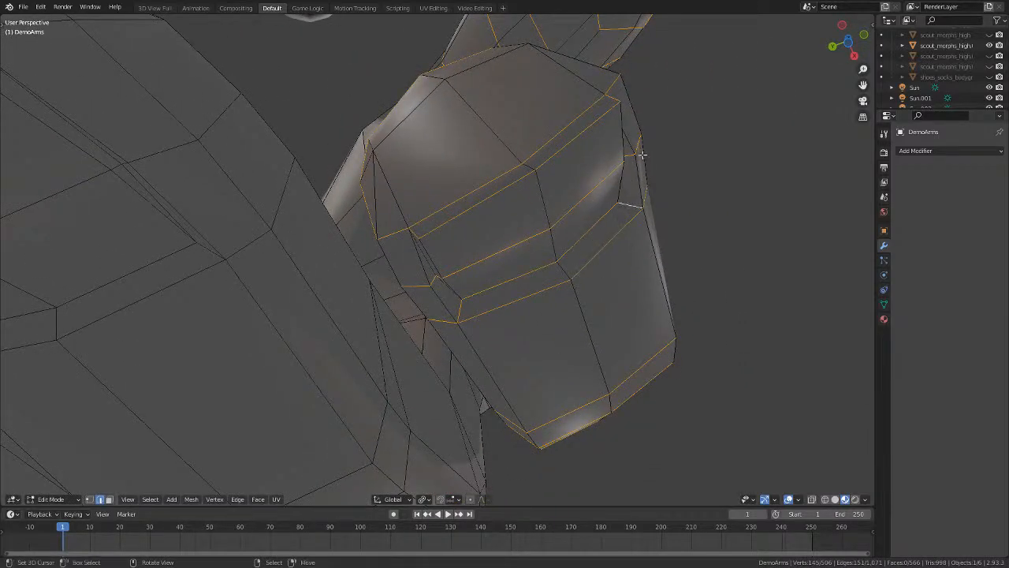
{"action": "middle_click_drag", "start_coordinate": [640, 154], "coordinate": [604, 381]}
{"action": "scroll", "coordinate": [495, 268], "scroll_direction": "down", "scroll_amount": 5}
Try scaling the thumb and index finger loops, adding the missed fingertip edges between tests.
{"action": "key", "text": "s"}
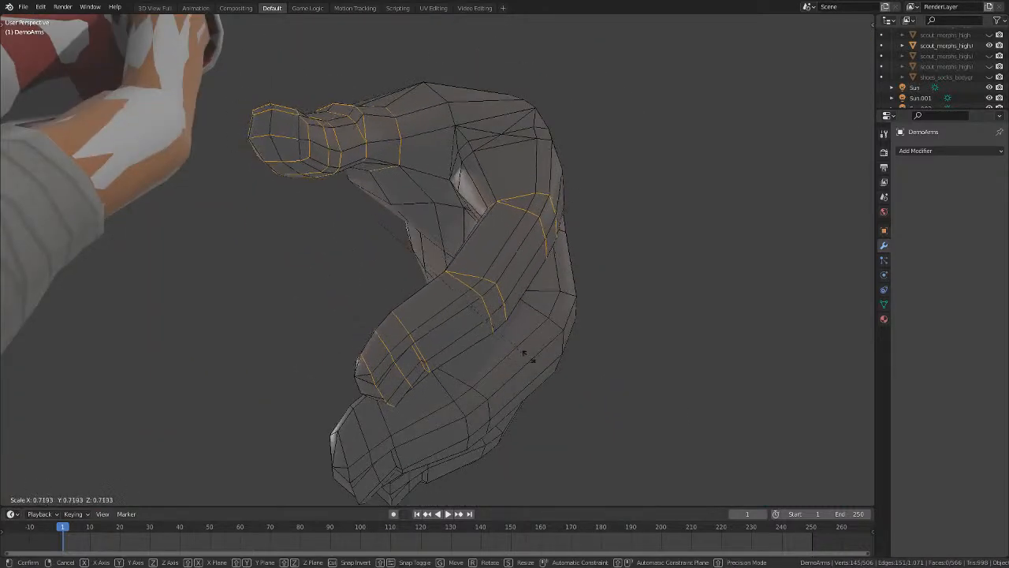
{"action": "left_click", "coordinate": [527, 355]}
{"action": "middle_click_drag", "start_coordinate": [527, 355], "coordinate": [477, 361]}
{"action": "scroll", "coordinate": [477, 361], "scroll_direction": "up", "scroll_amount": 4}
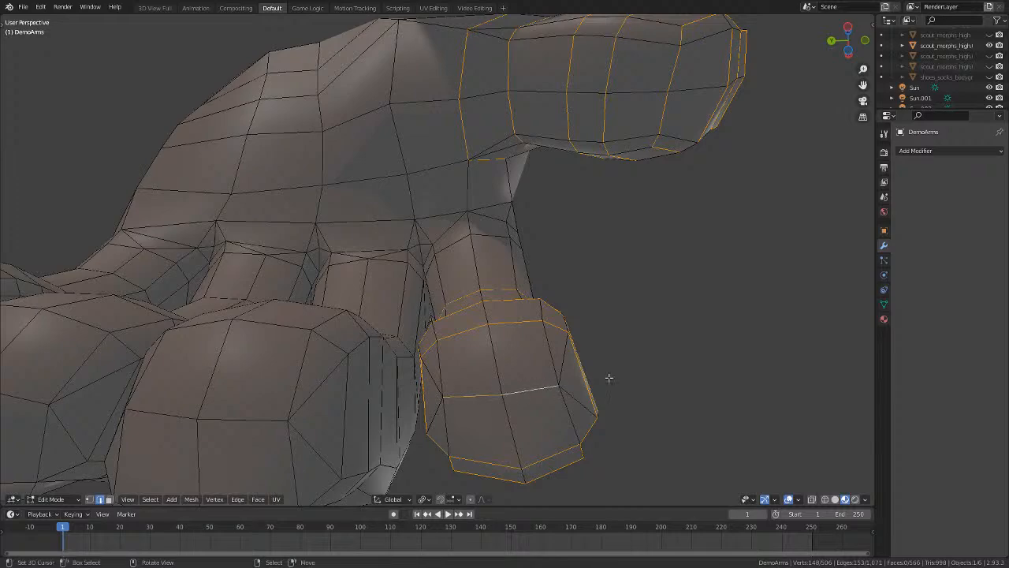
{"action": "scroll", "coordinate": [609, 378], "scroll_direction": "down", "scroll_amount": 5}
{"action": "key", "text": "s"}
{"action": "left_click", "coordinate": [651, 349]}
Try shrinking the selected thumb and index finger loops again while comparing them with the character's hand.
{"action": "middle_click_drag", "start_coordinate": [651, 349], "coordinate": [569, 354]}
{"action": "key", "text": "s"}
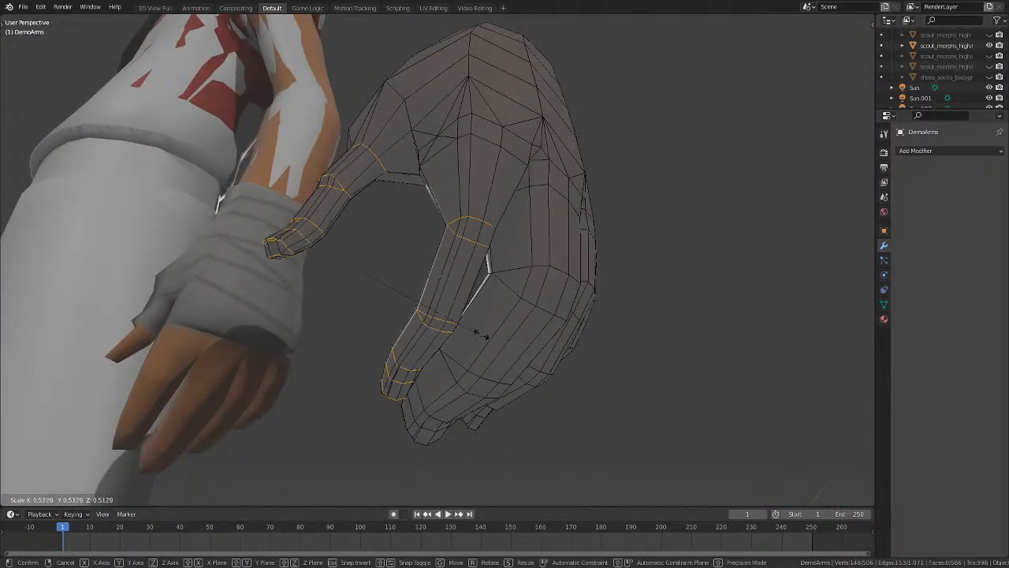
{"action": "left_click", "coordinate": [477, 308]}
{"action": "middle_click_drag", "start_coordinate": [478, 309], "coordinate": [568, 336]}
{"action": "scroll", "coordinate": [460, 352], "scroll_direction": "down", "scroll_amount": 3}
{"action": "key", "text": "s"}
{"action": "right_click", "coordinate": [512, 330]}
Add the joint edge loops of the middle, ring and little fingers to the selection.
{"action": "scroll", "coordinate": [567, 335], "scroll_direction": "up", "scroll_amount": 4}
{"action": "middle_click_drag", "start_coordinate": [559, 259], "coordinate": [502, 194]}
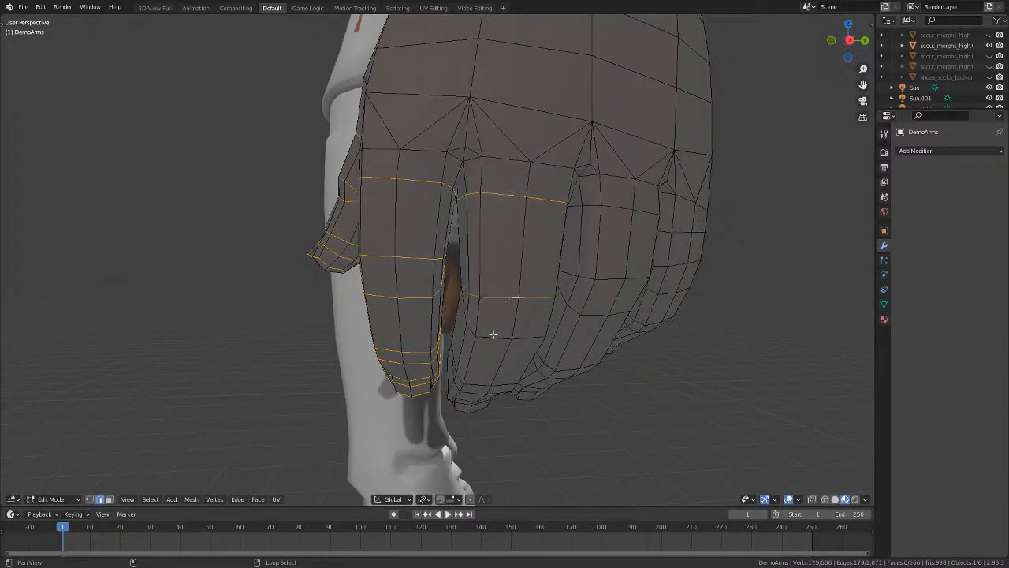
{"action": "middle_click_drag", "start_coordinate": [492, 340], "coordinate": [569, 325]}
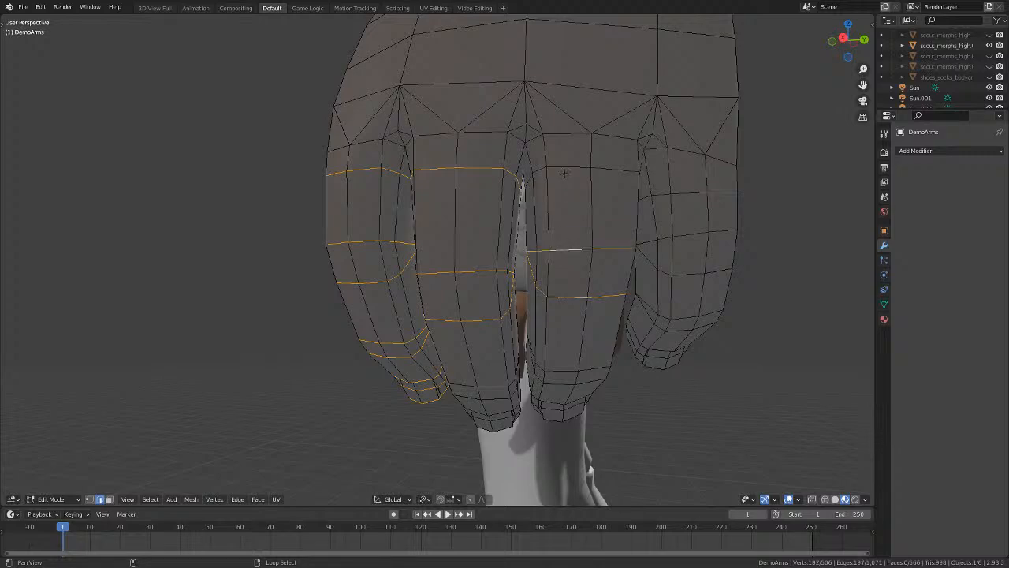
{"action": "right_click", "coordinate": [691, 264], "text": "alt+shift"}
{"action": "scroll", "coordinate": [685, 268], "scroll_direction": "down", "scroll_amount": 4}
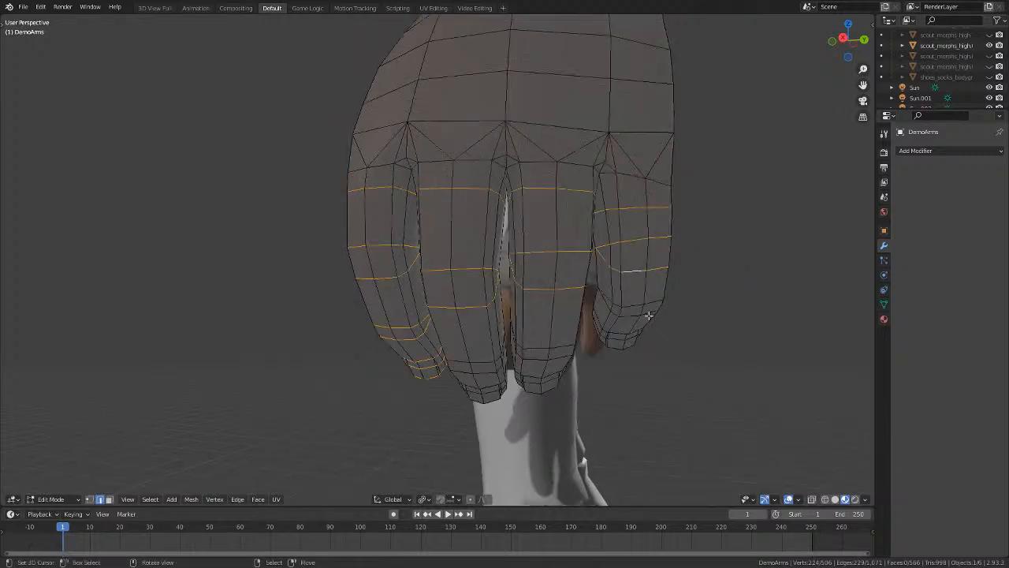
{"action": "middle_click_drag", "start_coordinate": [527, 341], "coordinate": [300, 370]}
{"action": "scroll", "coordinate": [371, 394], "scroll_direction": "up", "scroll_amount": 4}
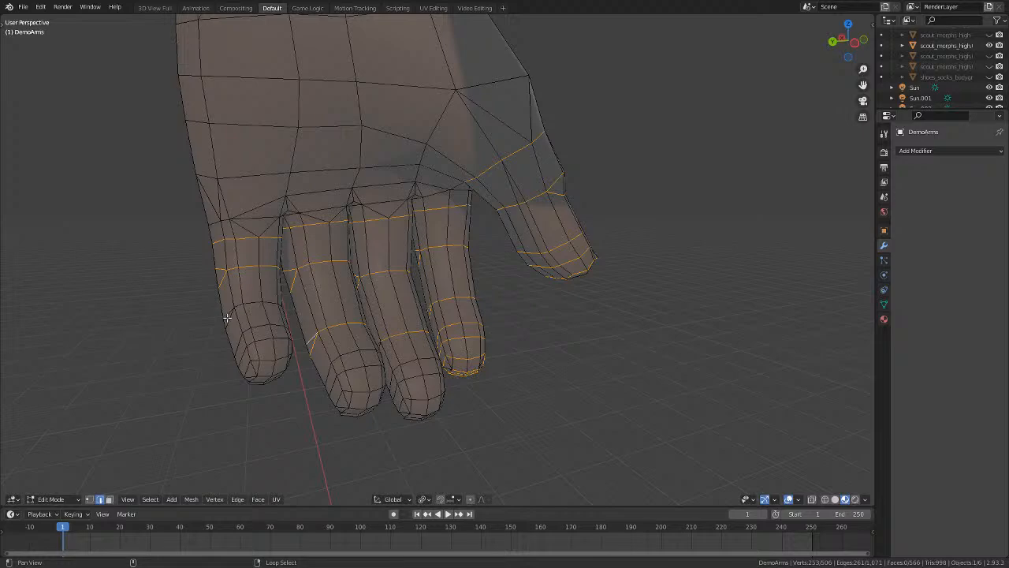
Clear the edge loop selection and show the hand's thumb and fingers close up in front view.
{"action": "middle_click_drag", "start_coordinate": [238, 304], "coordinate": [443, 342]}
{"action": "key", "text": "KP_1"}
{"action": "scroll", "coordinate": [446, 344], "scroll_direction": "up", "scroll_amount": 5}
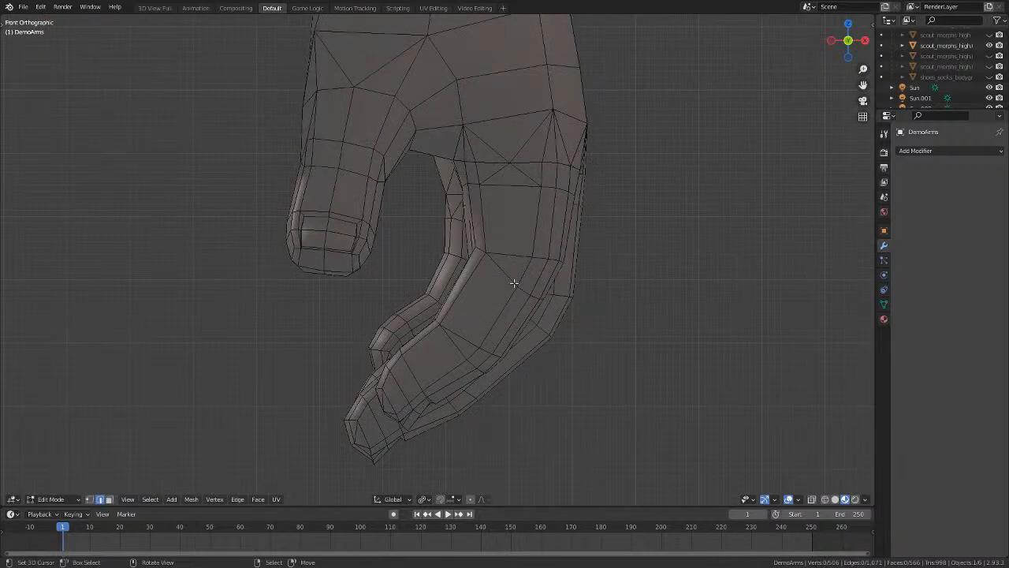
Select the ring of edges around the base of the middle finger on the DemoArms hand.
{"action": "mouse_move", "coordinate": [513, 281]}
{"action": "middle_mouse_down"}
{"action": "mouse_move", "coordinate": [473, 209]}
{"action": "mouse_move", "coordinate": [419, 166]}
{"action": "mouse_move", "coordinate": [353, 172]}
{"action": "mouse_move", "coordinate": [412, 189]}
{"action": "mouse_move", "coordinate": [436, 153]}
{"action": "mouse_move", "coordinate": [419, 162]}
{"action": "middle_mouse_up"}
{"action": "key", "text": "z"}
{"action": "key", "text": "z"}
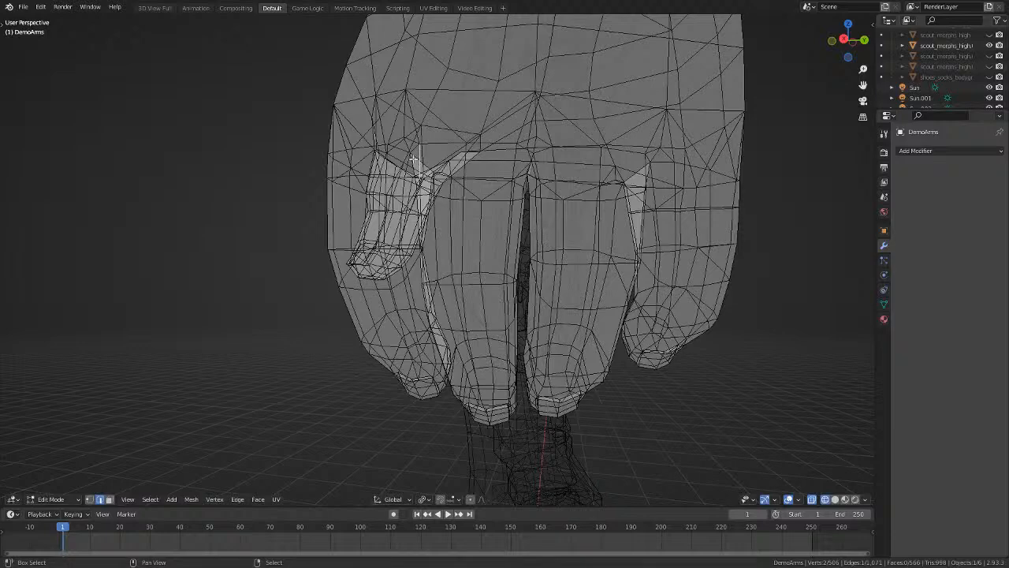
{"action": "key", "text": "shift+z"}
{"action": "key", "text": "alt+z"}
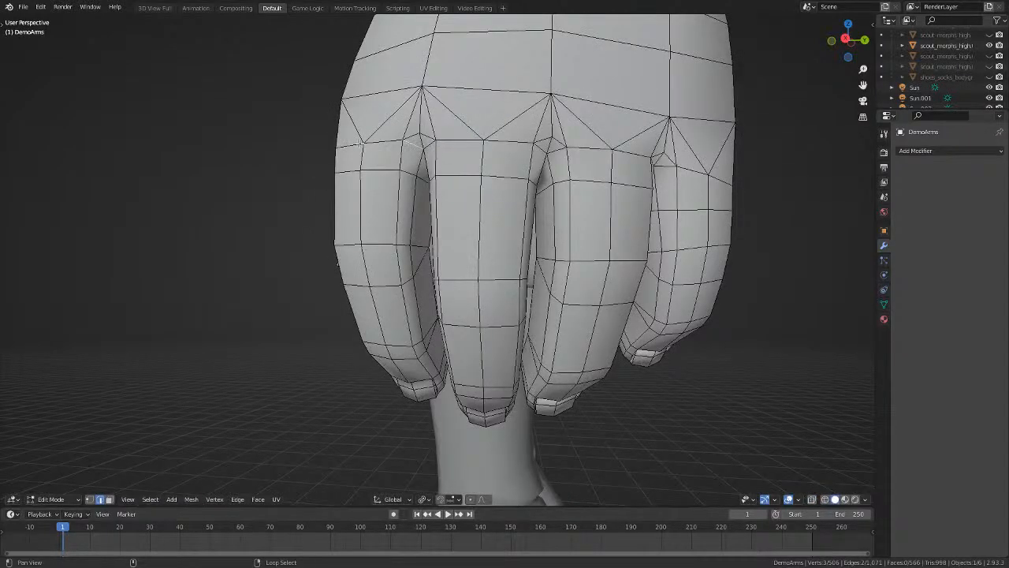
{"action": "middle_click_drag", "start_coordinate": [378, 144], "coordinate": [553, 186]}
{"action": "right_click", "coordinate": [435, 164], "text": "alt+shift"}
{"action": "scroll", "coordinate": [496, 157], "scroll_direction": "up", "scroll_amount": 3}
{"action": "middle_click_drag", "start_coordinate": [424, 171], "coordinate": [421, 212]}
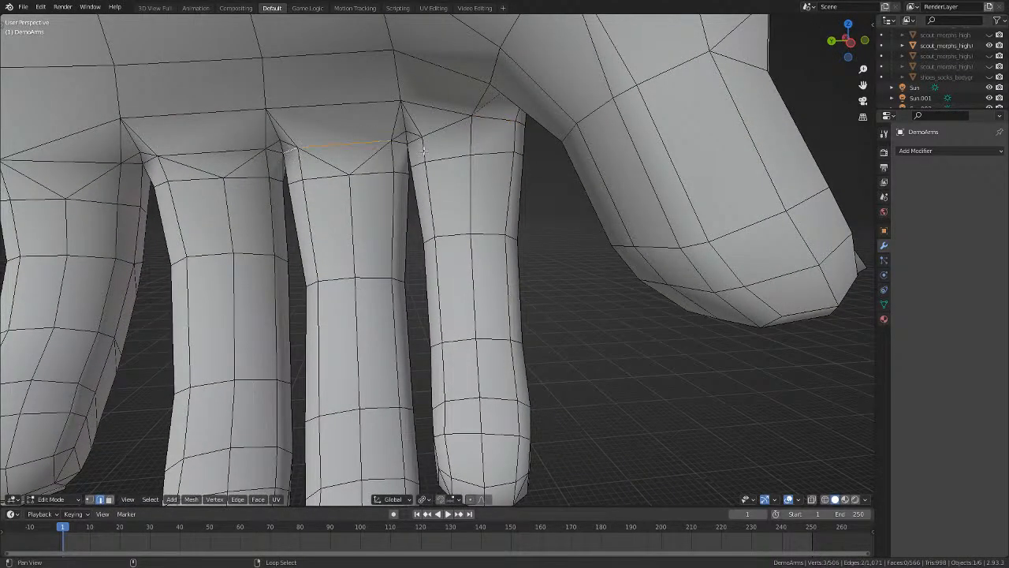
{"action": "middle_click_drag", "start_coordinate": [600, 207], "coordinate": [524, 253]}
{"action": "middle_click_drag", "start_coordinate": [512, 189], "coordinate": [525, 139]}
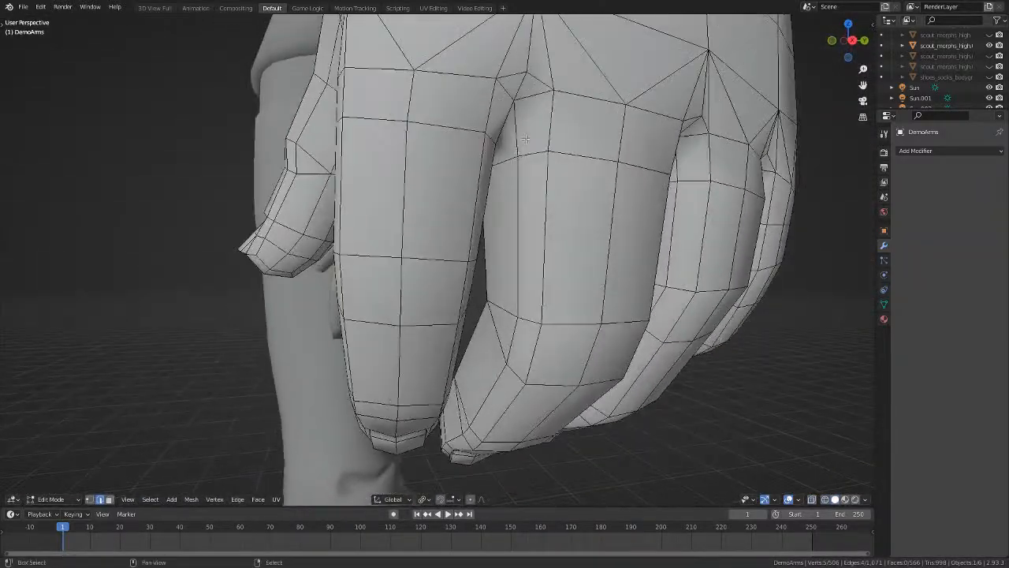
{"action": "middle_click_drag", "start_coordinate": [536, 93], "coordinate": [517, 124]}
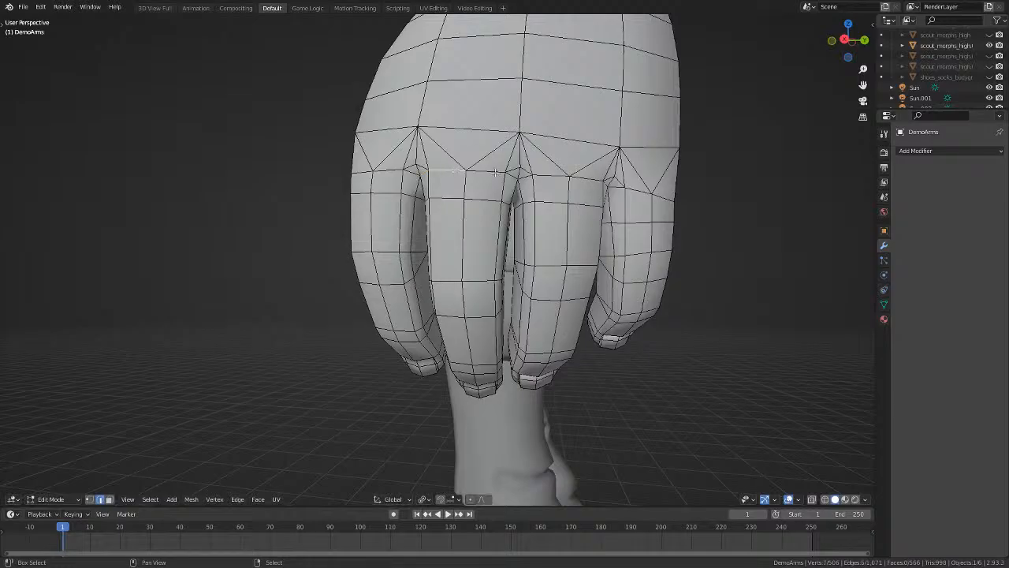
{"action": "middle_click_drag", "start_coordinate": [511, 175], "coordinate": [476, 184]}
{"action": "scroll", "coordinate": [425, 211], "scroll_direction": "up", "scroll_amount": 2}
{"action": "mouse_move", "coordinate": [426, 211]}
{"action": "middle_mouse_down"}
{"action": "mouse_move", "coordinate": [486, 210]}
{"action": "mouse_move", "coordinate": [495, 229]}
{"action": "mouse_move", "coordinate": [339, 146]}
{"action": "middle_mouse_up"}
{"action": "key", "text": "shift+z"}
{"action": "key", "text": "shift+z"}
{"action": "scroll", "coordinate": [235, 105], "scroll_direction": "down", "scroll_amount": 4}
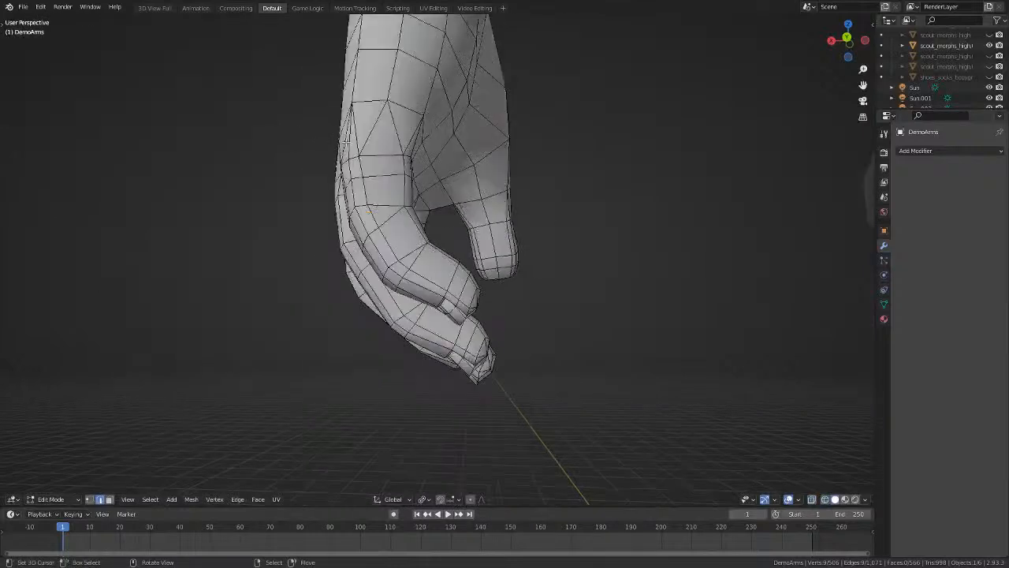
Rip the mesh along the selected edges to detach the middle finger, and select the whole finger in right view.
{"action": "middle_click_drag", "start_coordinate": [315, 229], "coordinate": [532, 291]}
{"action": "key", "text": "v"}
{"action": "right_click", "coordinate": [458, 245]}
{"action": "key", "text": "alt+a"}
{"action": "key", "text": "l"}
{"action": "scroll", "coordinate": [451, 247], "scroll_direction": "down", "scroll_amount": 3}
{"action": "key", "text": "KP_3"}
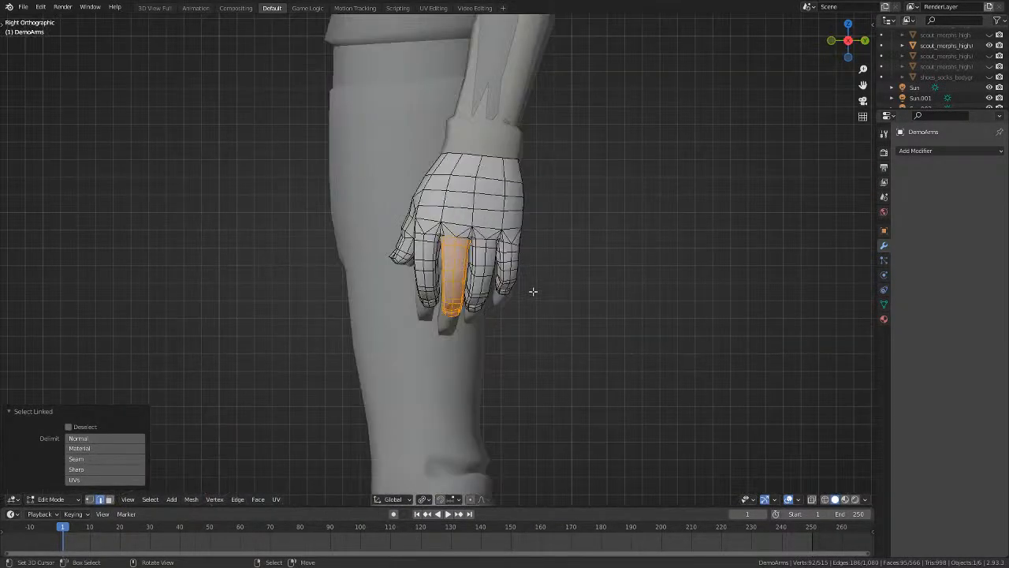
Duplicate the detached middle finger and place one of the two fingers away from the hand on the thumb's side.
{"action": "key", "text": "shift+d"}
{"action": "right_click", "coordinate": [559, 361]}
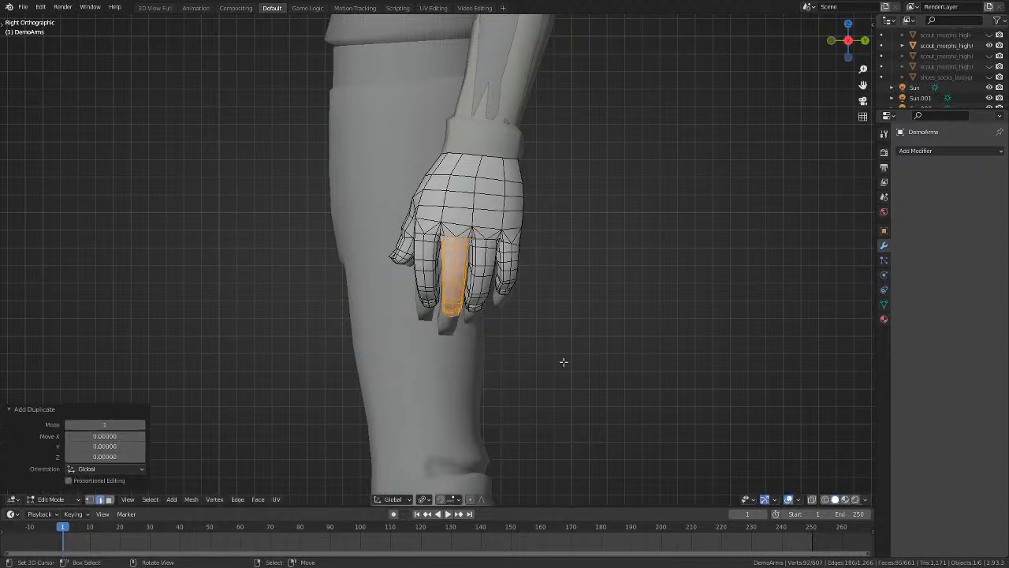
{"action": "key", "text": "g"}
{"action": "left_click", "coordinate": [372, 310]}
{"action": "key", "text": "alt+a"}
{"action": "key", "text": "KP_1"}
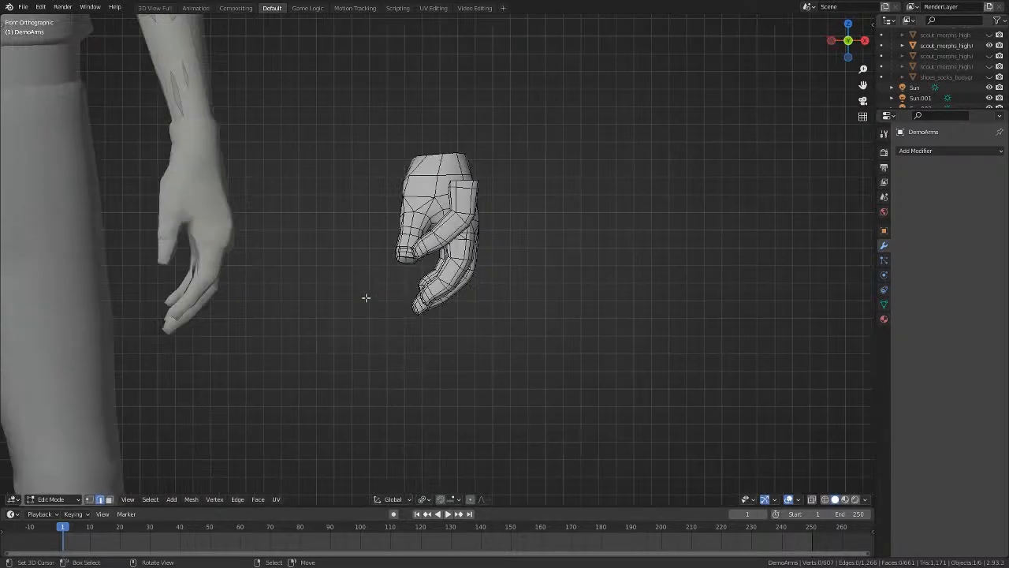
Rip the edge loop around the thumb's base to detach the thumb from the palm, and select the whole thumb.
{"action": "middle_click_drag", "start_coordinate": [564, 286], "coordinate": [531, 135]}
{"action": "key", "text": "a"}
{"action": "key", "text": "alt+a"}
{"action": "scroll", "coordinate": [491, 294], "scroll_direction": "up", "scroll_amount": 4}
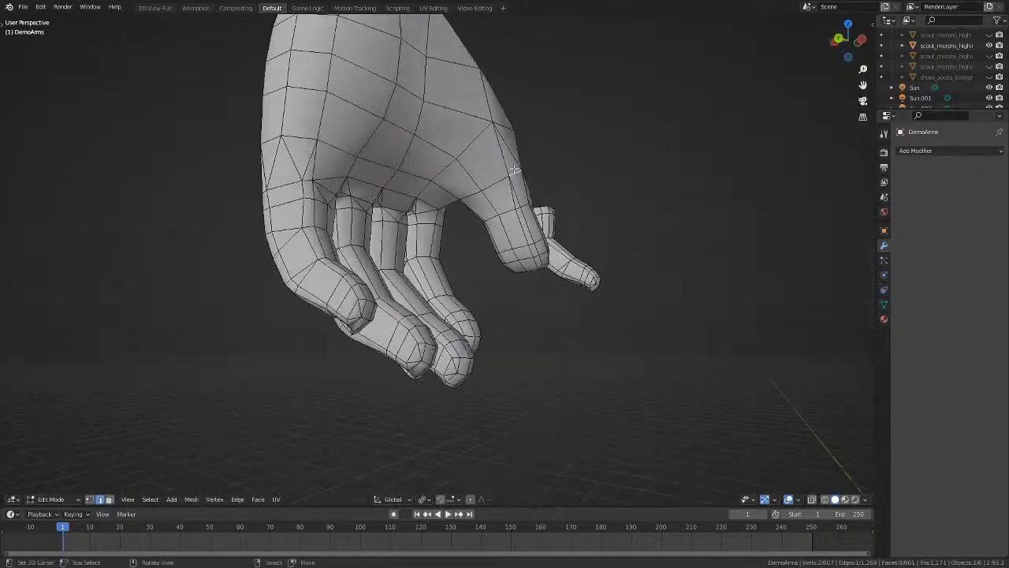
{"action": "scroll", "coordinate": [531, 134], "scroll_direction": "up", "scroll_amount": 3}
{"action": "middle_click_drag", "start_coordinate": [466, 166], "coordinate": [688, 152]}
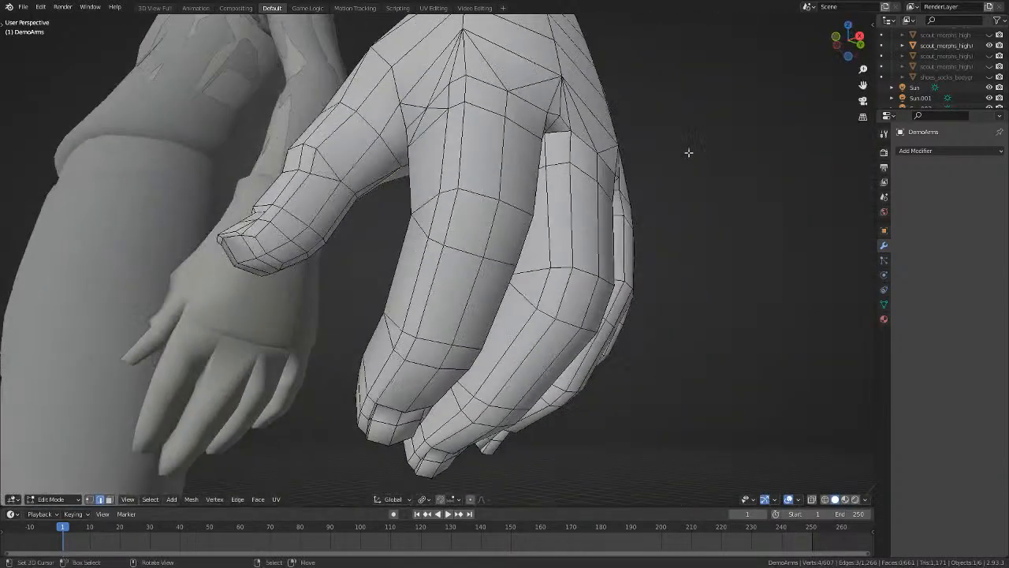
{"action": "middle_click_drag", "start_coordinate": [386, 150], "coordinate": [525, 202]}
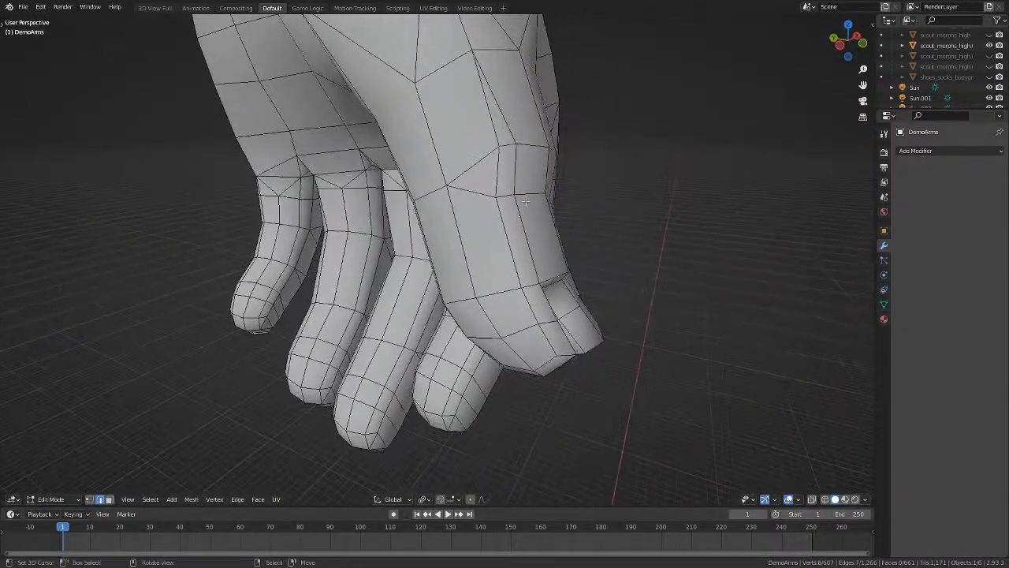
{"action": "right_click", "coordinate": [485, 46]}
{"action": "key", "text": "alt+a"}
{"action": "key", "text": "l"}
{"action": "key", "text": "KP_3"}
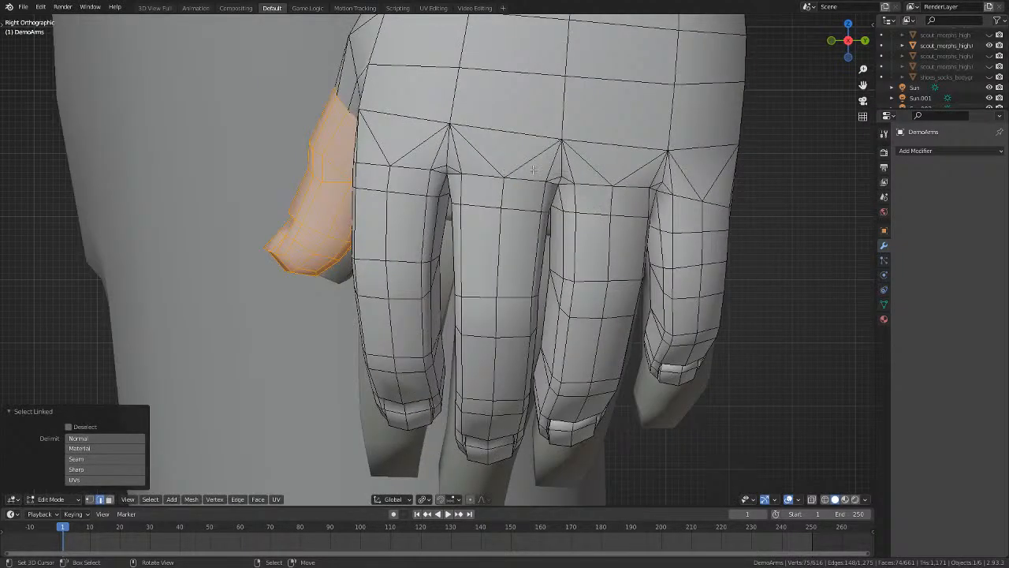
Move the detached thumb away from the hand, beside the finger already set apart, and clear the selection.
{"action": "scroll", "coordinate": [533, 170], "scroll_direction": "down", "scroll_amount": 3}
{"action": "key", "text": "g"}
{"action": "left_click", "coordinate": [107, 158]}
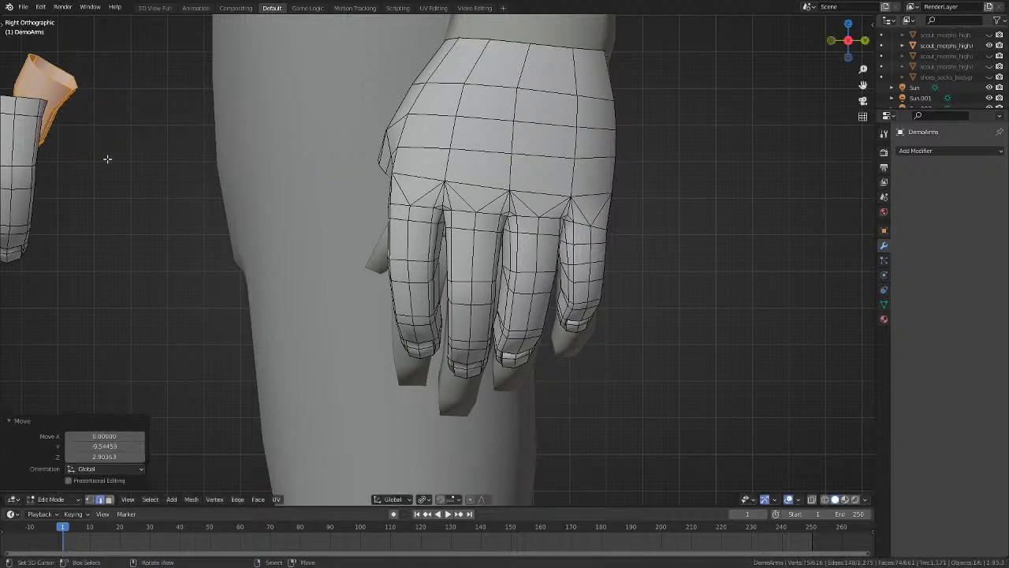
{"action": "scroll", "coordinate": [107, 158], "scroll_direction": "down", "scroll_amount": 3}
{"action": "middle_click_drag", "start_coordinate": [107, 158], "coordinate": [352, 246], "text": "shift"}
{"action": "key", "text": "g"}
{"action": "left_click", "coordinate": [343, 195]}
{"action": "key", "text": "alt+a"}
Rip the edge loop around the index finger's base to detach that finger from the palm.
{"action": "scroll", "coordinate": [559, 279], "scroll_direction": "up", "scroll_amount": 3}
{"action": "middle_click_drag", "start_coordinate": [559, 279], "coordinate": [416, 175], "text": "shift"}
{"action": "scroll", "coordinate": [408, 202], "scroll_direction": "up", "scroll_amount": 2}
{"action": "key", "text": "shift+z"}
{"action": "scroll", "coordinate": [417, 174], "scroll_direction": "up", "scroll_amount": 2}
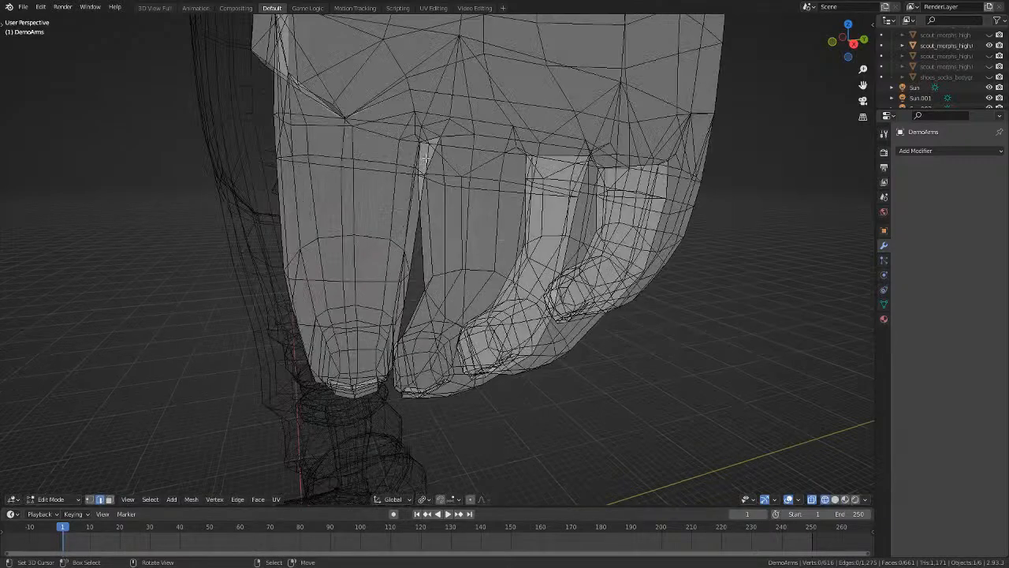
{"action": "key", "text": "shift+z"}
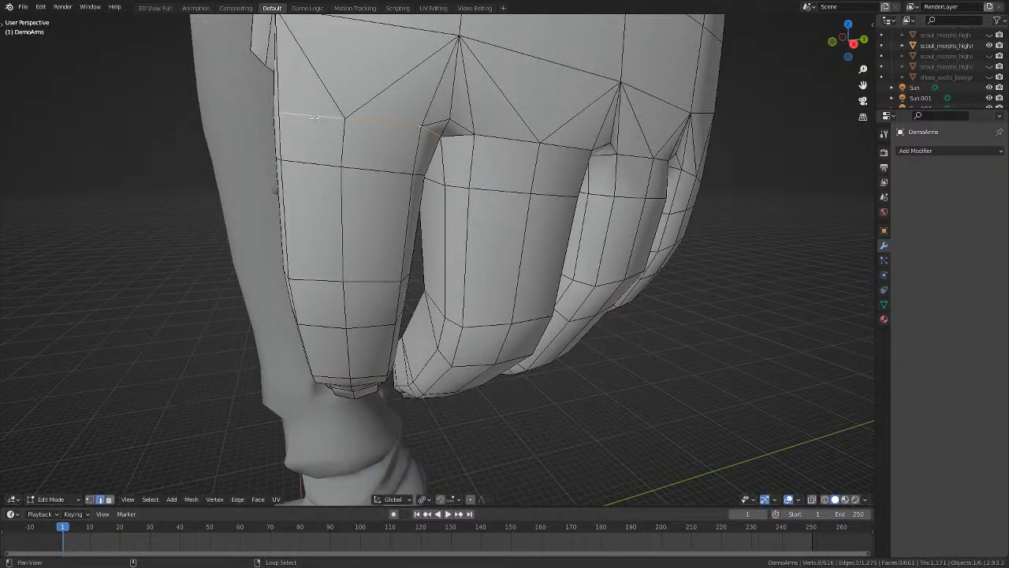
{"action": "middle_click_drag", "start_coordinate": [315, 117], "coordinate": [455, 147]}
{"action": "right_click", "coordinate": [516, 102], "text": "alt+shift"}
{"action": "right_click", "coordinate": [463, 147], "text": "shift"}
{"action": "key", "text": "shift+z"}
{"action": "mouse_move", "coordinate": [524, 147]}
{"action": "middle_mouse_down"}
{"action": "mouse_move", "coordinate": [335, 160]}
{"action": "mouse_move", "coordinate": [189, 140]}
{"action": "mouse_move", "coordinate": [504, 82]}
{"action": "mouse_move", "coordinate": [548, 86]}
{"action": "mouse_move", "coordinate": [575, 113]}
{"action": "middle_mouse_up"}
{"action": "key", "text": "shift+z"}
{"action": "key", "text": "v"}
{"action": "right_click", "coordinate": [504, 145]}
{"action": "key", "text": "alt+a"}
Detach the ring finger from the palm by ripping the edge loop around its base.
{"action": "key", "text": "shift+z"}
{"action": "key", "text": "shift+z"}
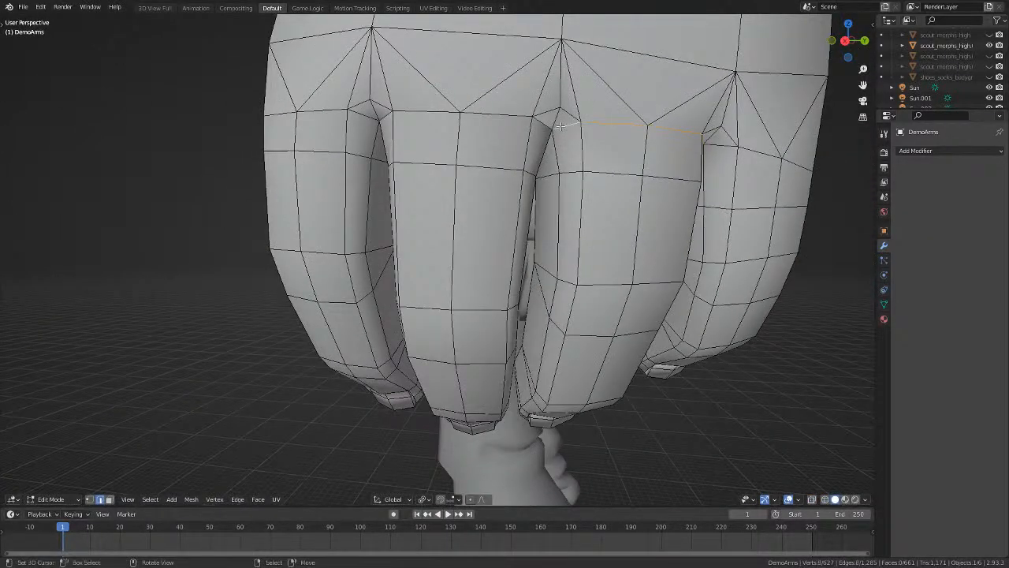
{"action": "key", "text": "v"}
{"action": "right_click", "coordinate": [561, 127]}
Select the edge loop around the little finger's base and separate that finger from the palm.
{"action": "key", "text": "Tab"}
{"action": "scroll", "coordinate": [638, 239], "scroll_direction": "down", "scroll_amount": 4}
{"action": "middle_click_drag", "start_coordinate": [638, 240], "coordinate": [615, 169]}
{"action": "key", "text": "a"}
{"action": "scroll", "coordinate": [435, 222], "scroll_direction": "down", "scroll_amount": 4}
{"action": "scroll", "coordinate": [361, 302], "scroll_direction": "up", "scroll_amount": 10}
{"action": "key", "text": "Tab"}
{"action": "scroll", "coordinate": [360, 288], "scroll_direction": "down", "scroll_amount": 4}
{"action": "left_click", "coordinate": [270, 190], "text": "shift"}
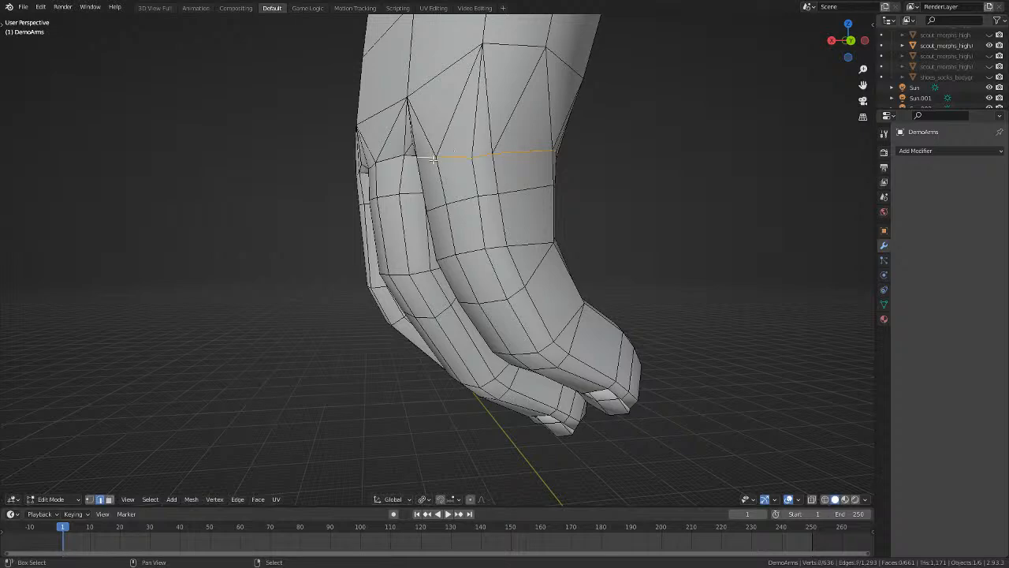
{"action": "middle_click_drag", "start_coordinate": [432, 159], "coordinate": [610, 182]}
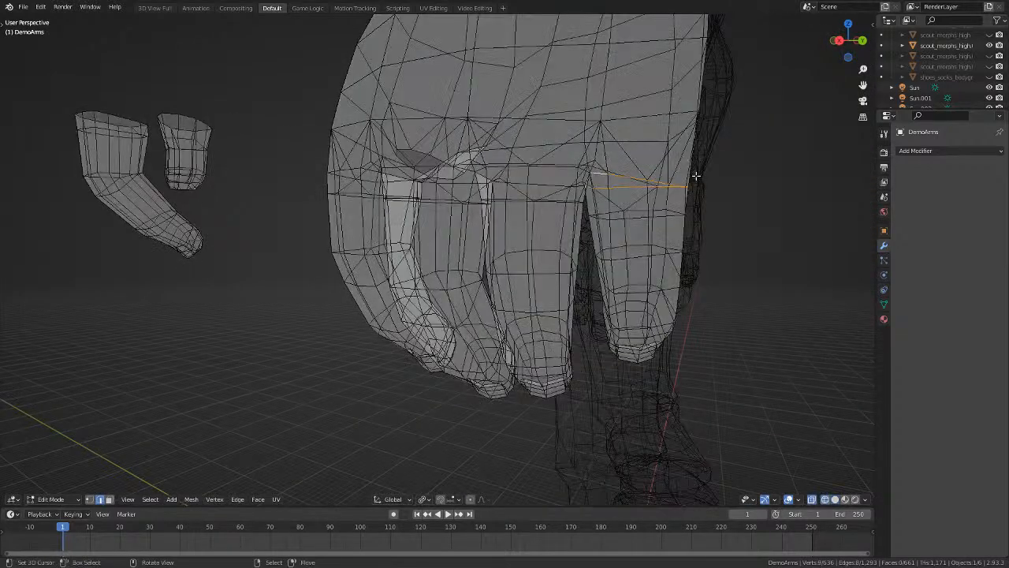
Delete the detached fingers still at the hand, keeping the palm and the thumb and finger that were set apart.
{"action": "key", "text": "Tab"}
{"action": "scroll", "coordinate": [647, 194], "scroll_direction": "down", "scroll_amount": 3}
{"action": "key", "text": "a"}
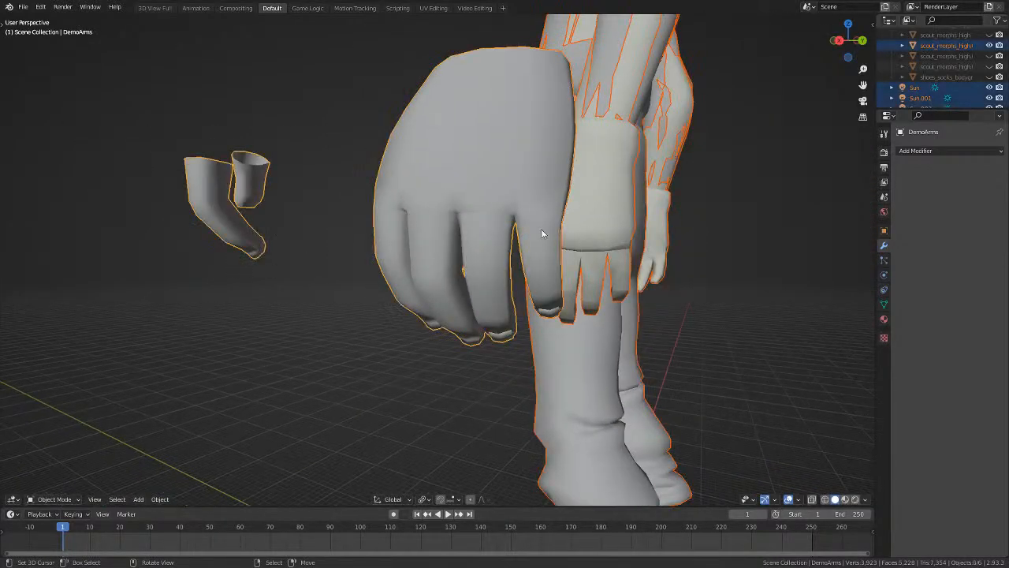
{"action": "key", "text": "a"}
{"action": "scroll", "coordinate": [578, 243], "scroll_direction": "down", "scroll_amount": 4}
{"action": "middle_click_drag", "start_coordinate": [542, 234], "coordinate": [440, 194]}
{"action": "key", "text": "Tab"}
{"action": "key", "text": "l"}
{"action": "key", "text": "x"}
{"action": "left_click", "coordinate": [452, 265]}
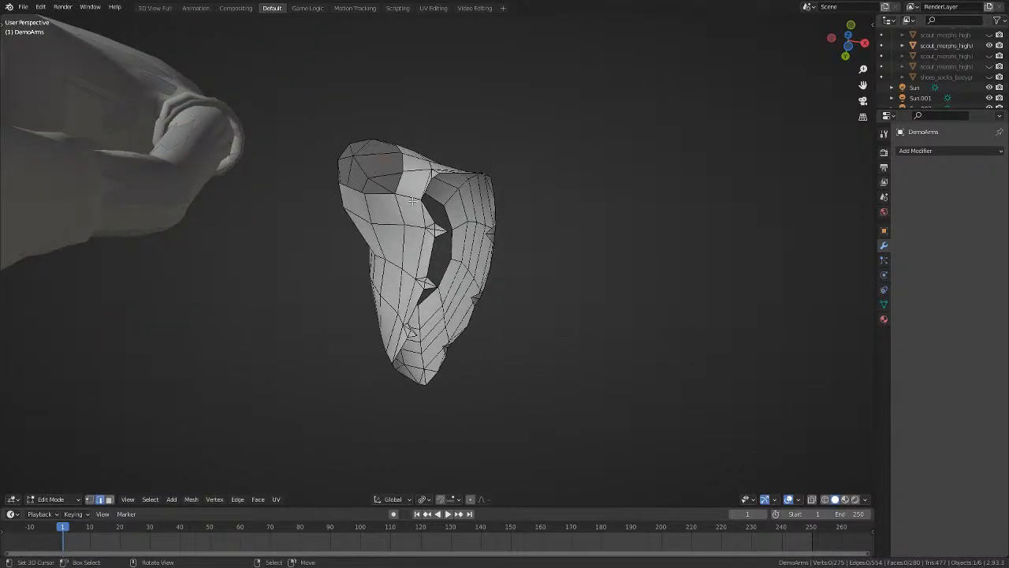
{"action": "key", "text": "l"}
{"action": "key", "text": "KP_1"}
{"action": "scroll", "coordinate": [606, 212], "scroll_direction": "down", "scroll_amount": 4}
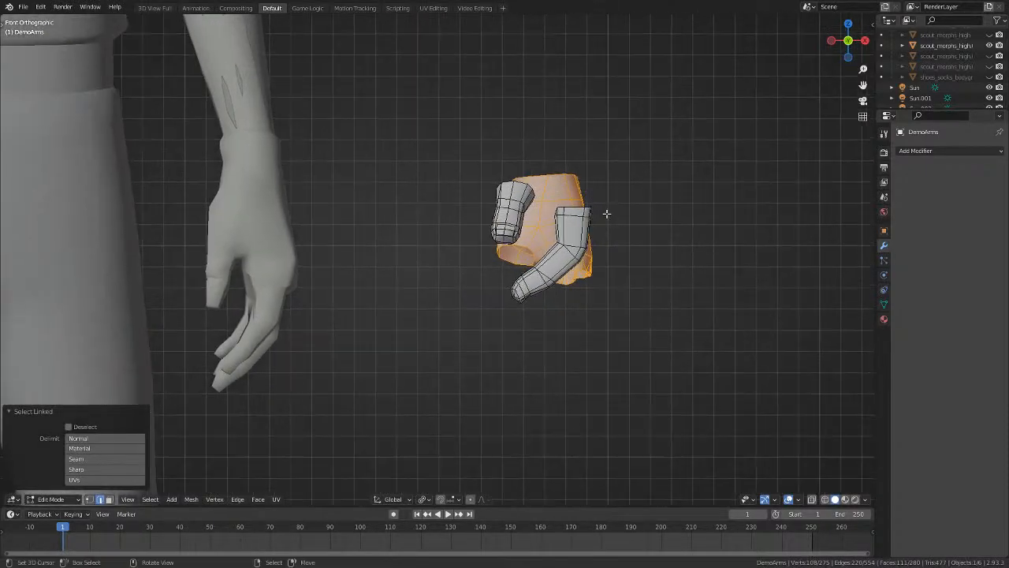
{"action": "key", "text": "g"}
{"action": "key", "text": "Escape"}
Duplicate the whole DemoArms mesh in place and separate the copy into its own object.
{"action": "key", "text": "a"}
{"action": "key", "text": "a"}
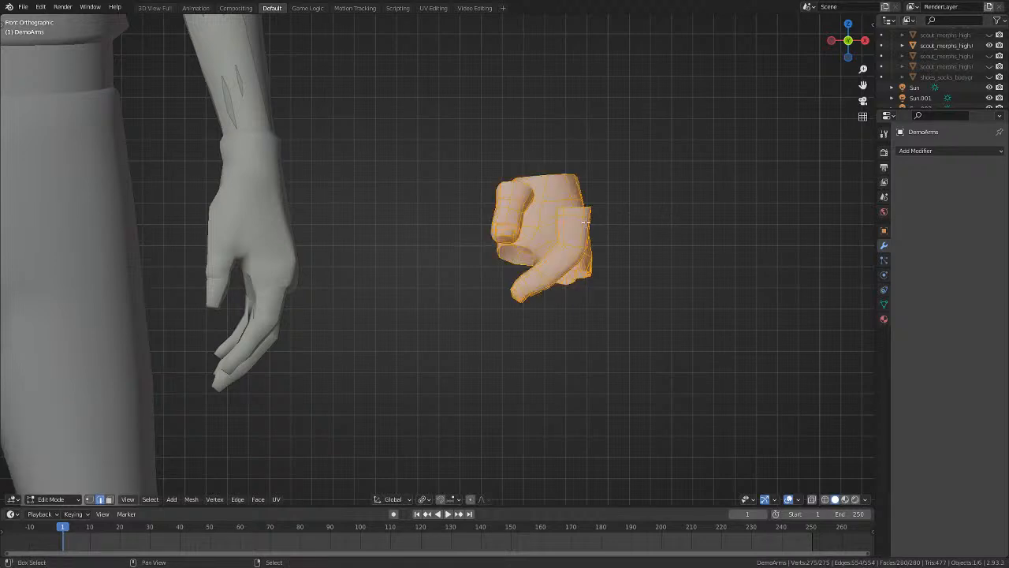
{"action": "key", "text": "shift+d"}
{"action": "key", "text": "Escape"}
{"action": "key", "text": "p"}
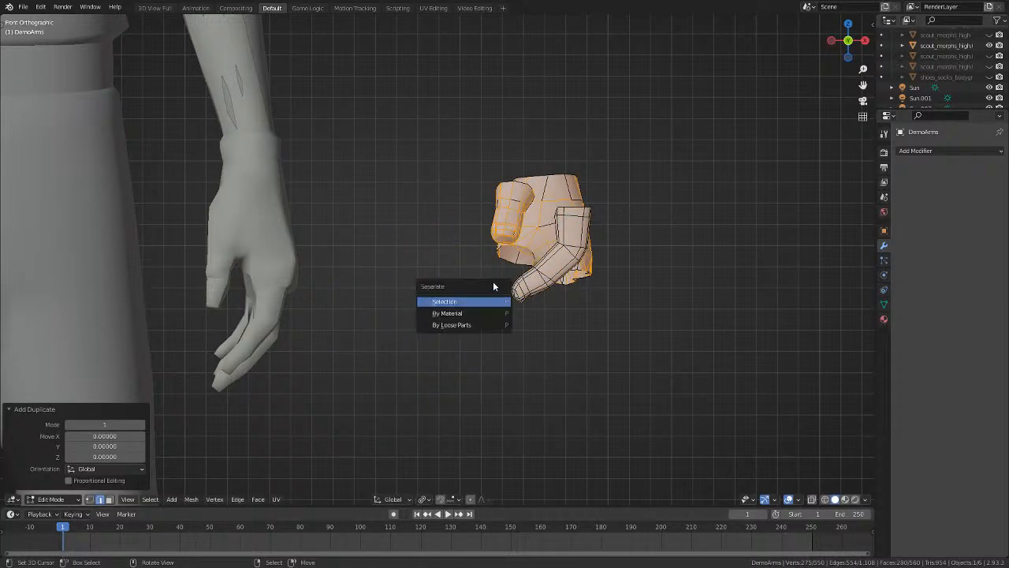
{"action": "left_click", "coordinate": [462, 302]}
{"action": "key", "text": "Tab"}
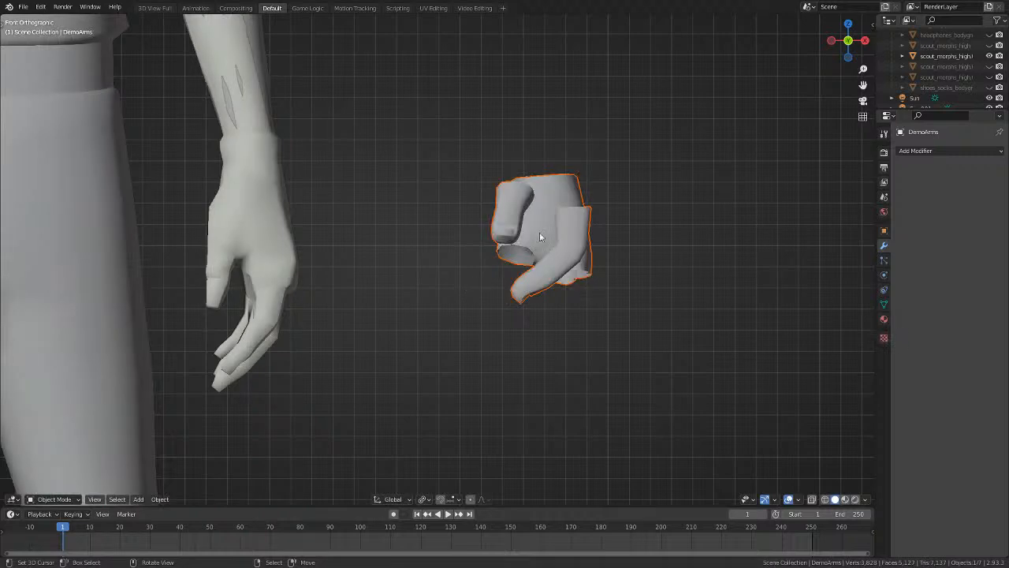
Move the DemoArms.001 copy about -13.81 along X onto the character's own hand.
{"action": "key", "text": "alt+a"}
{"action": "left_click", "coordinate": [544, 221]}
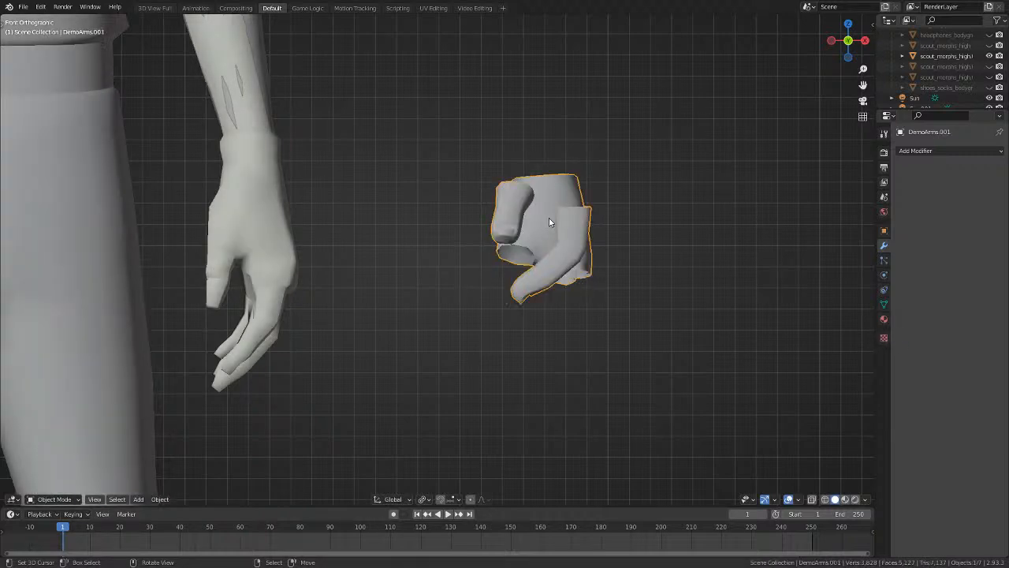
{"action": "key", "text": "shift+d"}
{"action": "key", "text": "x"}
{"action": "left_click", "coordinate": [236, 223]}
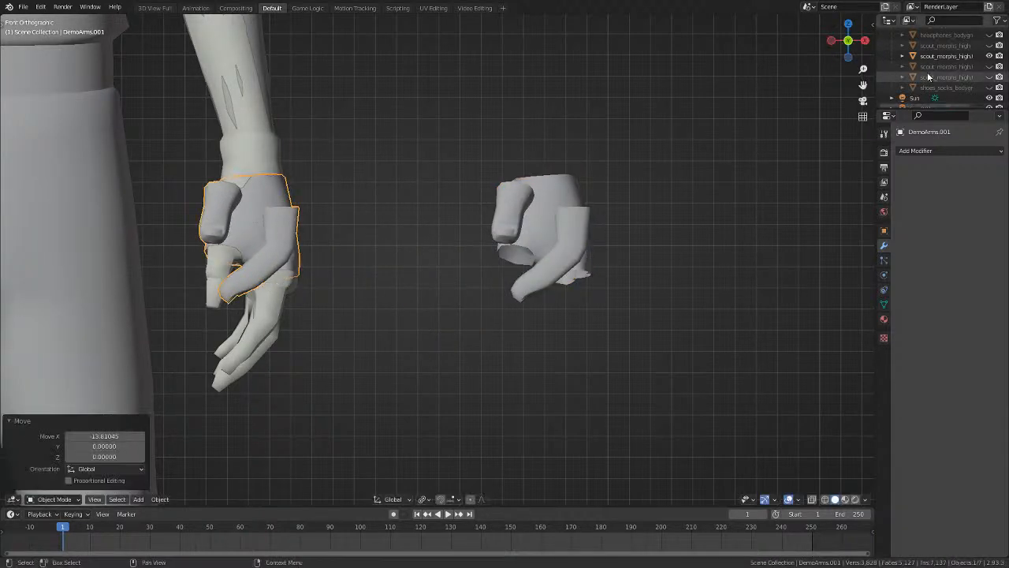
Hide the original DemoArms object and bring the copy over the character's hand into close view.
{"action": "scroll", "coordinate": [980, 95], "scroll_direction": "down", "scroll_amount": 2}
{"action": "scroll", "coordinate": [979, 95], "scroll_direction": "up", "scroll_amount": 5}
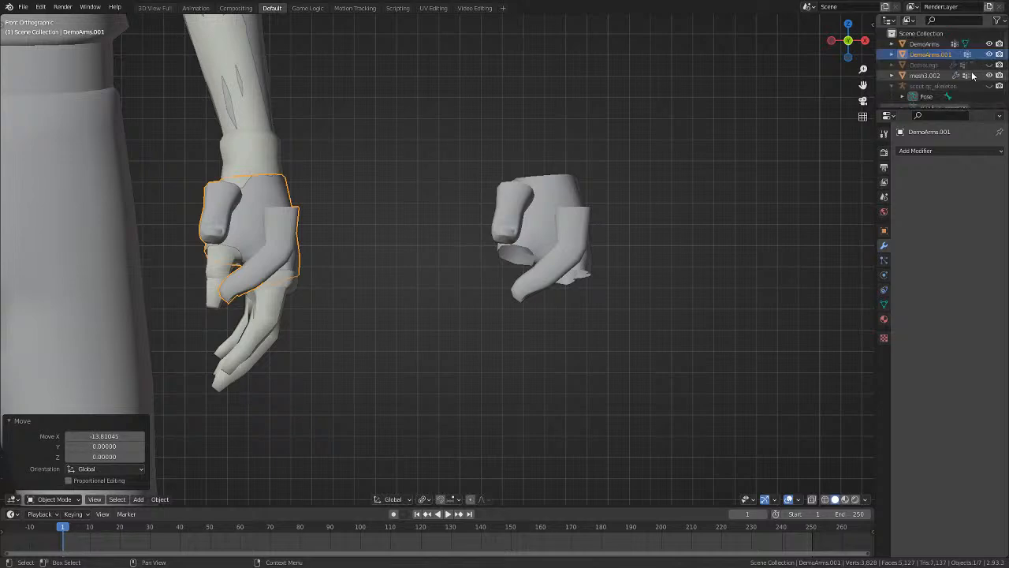
{"action": "left_click", "coordinate": [989, 44]}
{"action": "scroll", "coordinate": [328, 169], "scroll_direction": "up", "scroll_amount": 3}
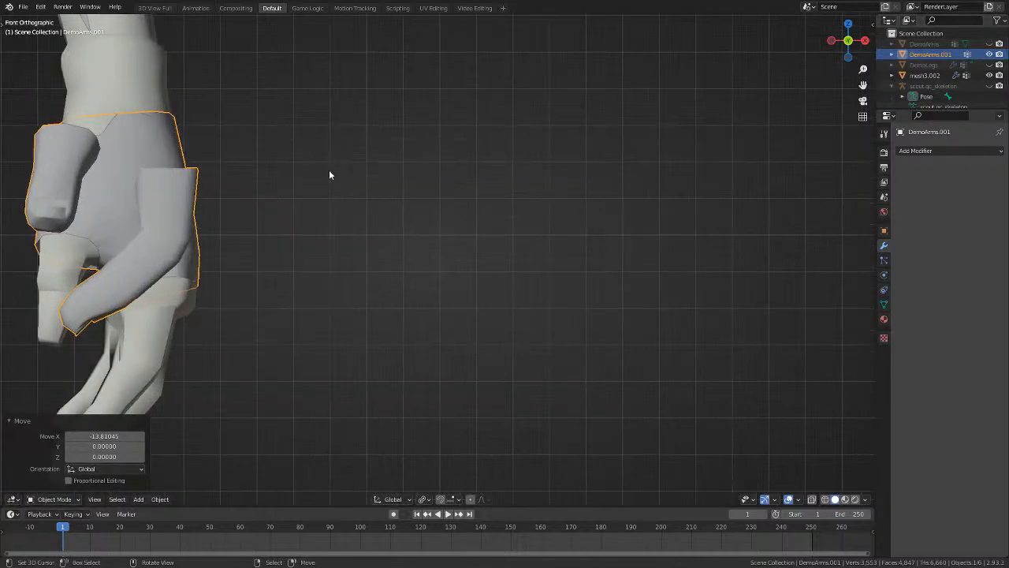
{"action": "middle_click_drag", "start_coordinate": [329, 169], "coordinate": [586, 155], "text": "shift"}
Move the thumb and finger pieces of DemoArms.001 away from the palm, about 7.3 along X and 15.17 along Z.
{"action": "key", "text": "Tab"}
{"action": "scroll", "coordinate": [524, 113], "scroll_direction": "down", "scroll_amount": 6}
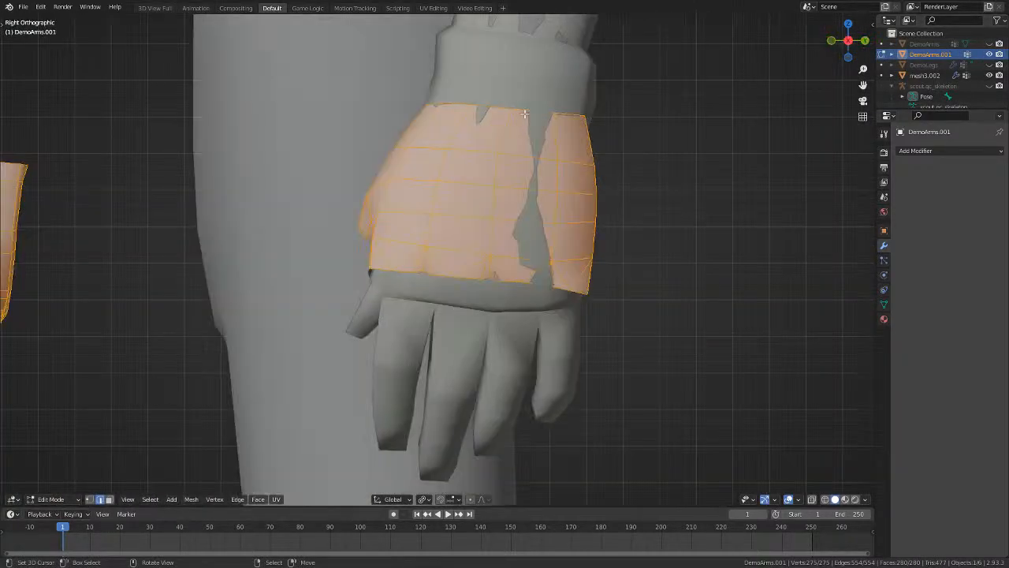
{"action": "key", "text": "alt+a"}
{"action": "middle_click_drag", "start_coordinate": [584, 142], "coordinate": [681, 171]}
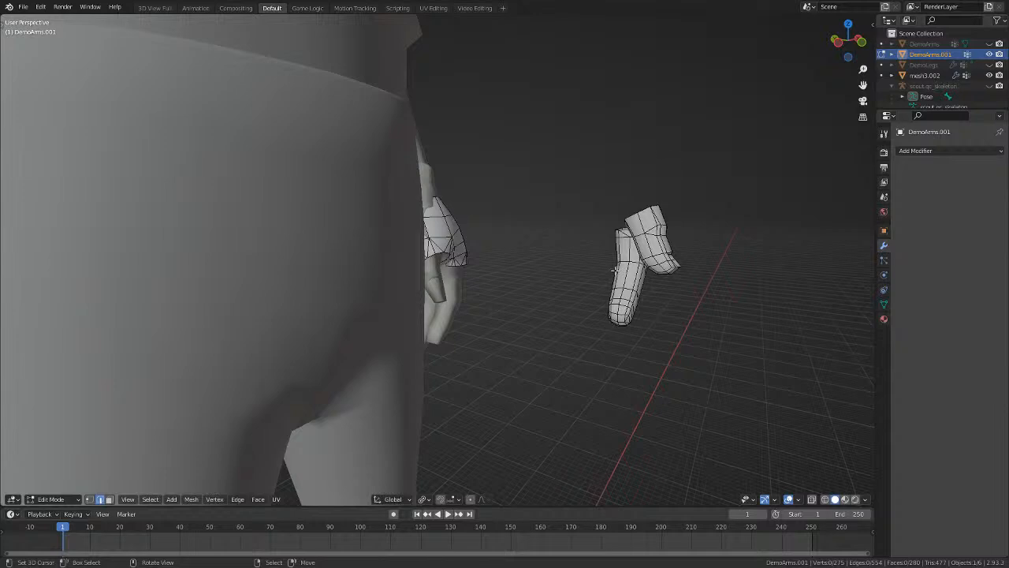
{"action": "key", "text": "l"}
{"action": "key", "text": "KP_1"}
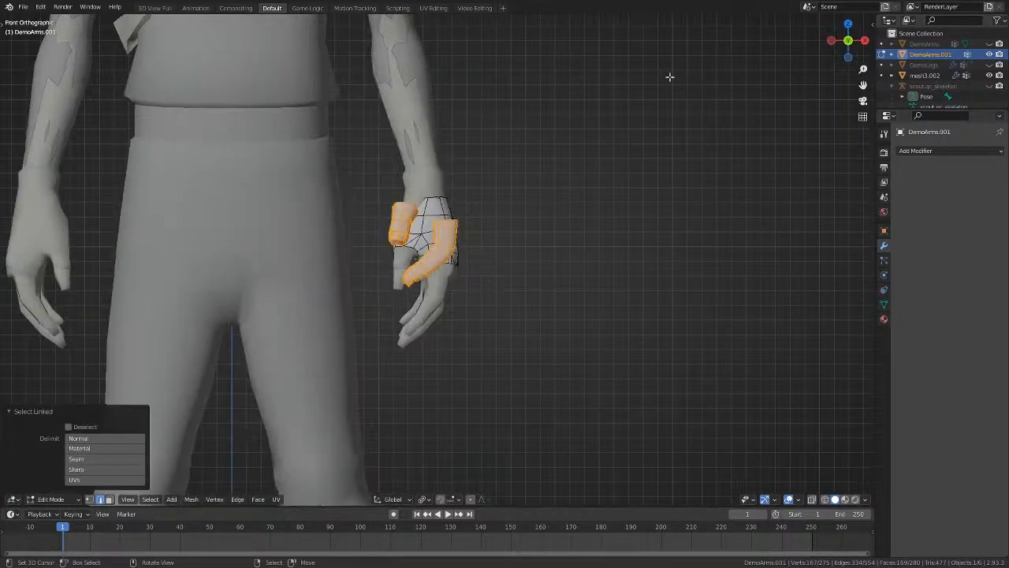
{"action": "key", "text": "g"}
{"action": "left_click", "coordinate": [654, 461]}
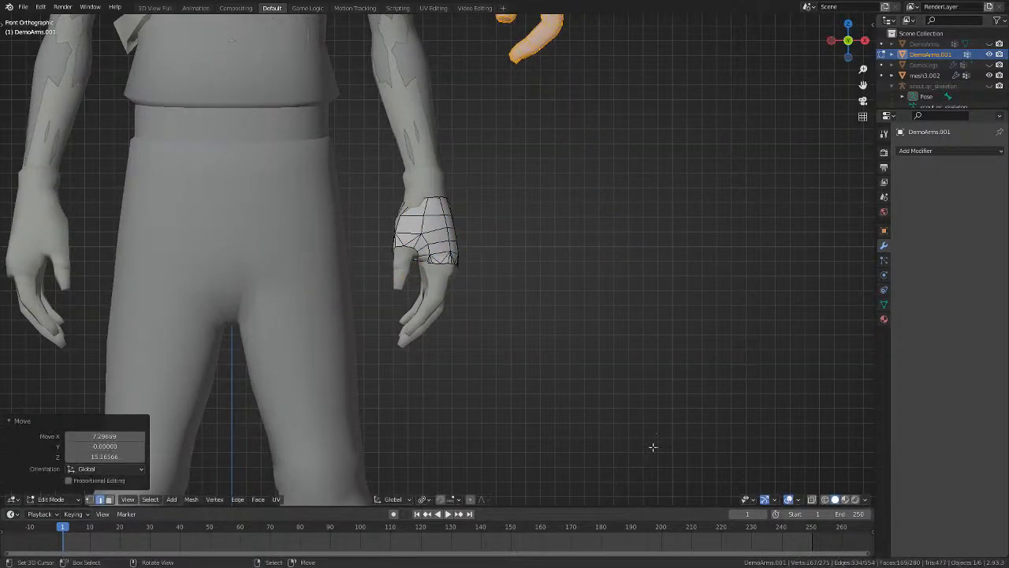
{"action": "scroll", "coordinate": [485, 328], "scroll_direction": "up", "scroll_amount": 4}
{"action": "key", "text": "KP_3"}
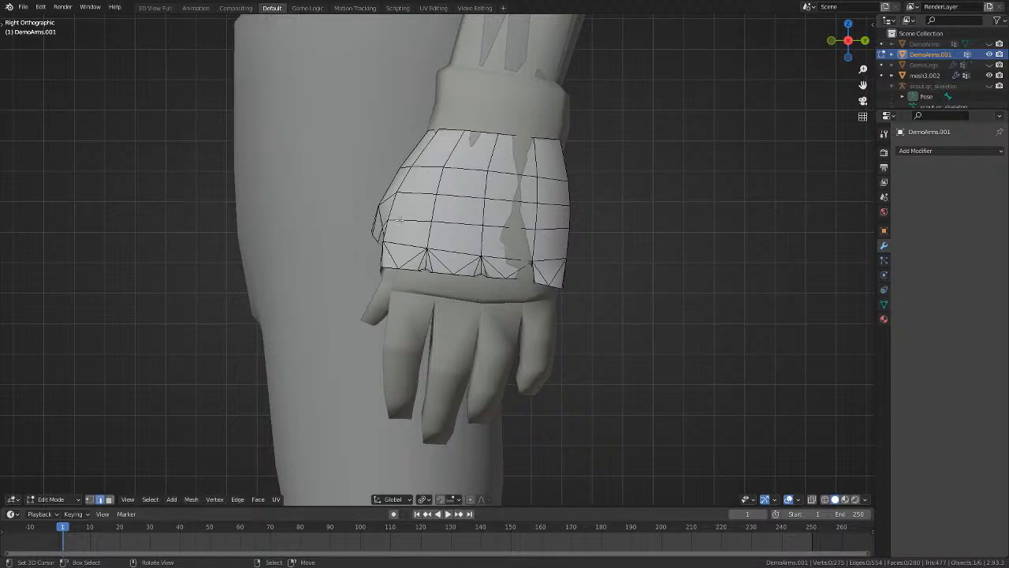
{"action": "scroll", "coordinate": [400, 220], "scroll_direction": "up", "scroll_amount": 3}
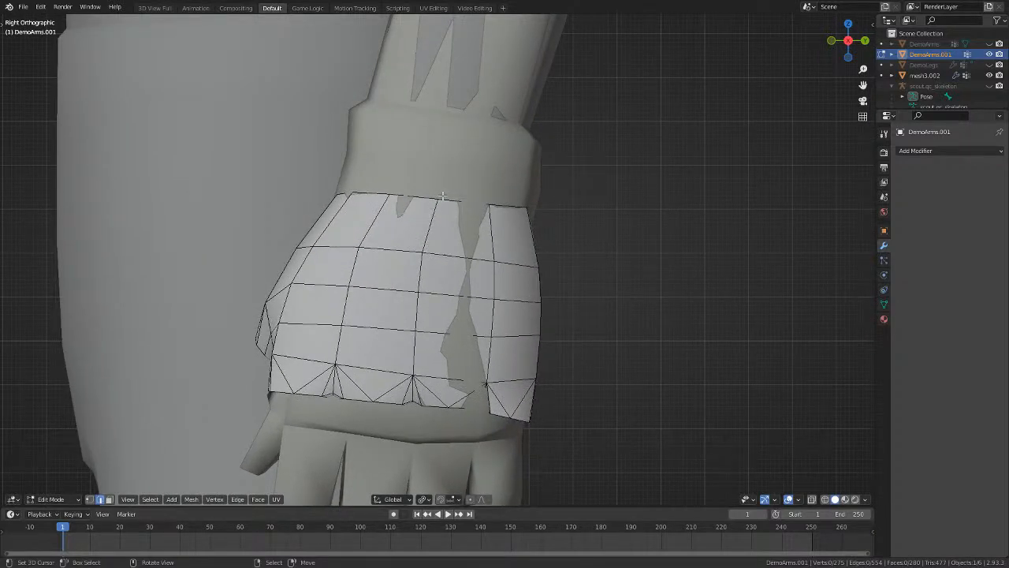
Select the linked palm piece of DemoArms.001 and move it about 0.216 along Y over the back of the character's hand.
{"action": "key", "text": "l"}
{"action": "scroll", "coordinate": [525, 275], "scroll_direction": "down", "scroll_amount": 4}
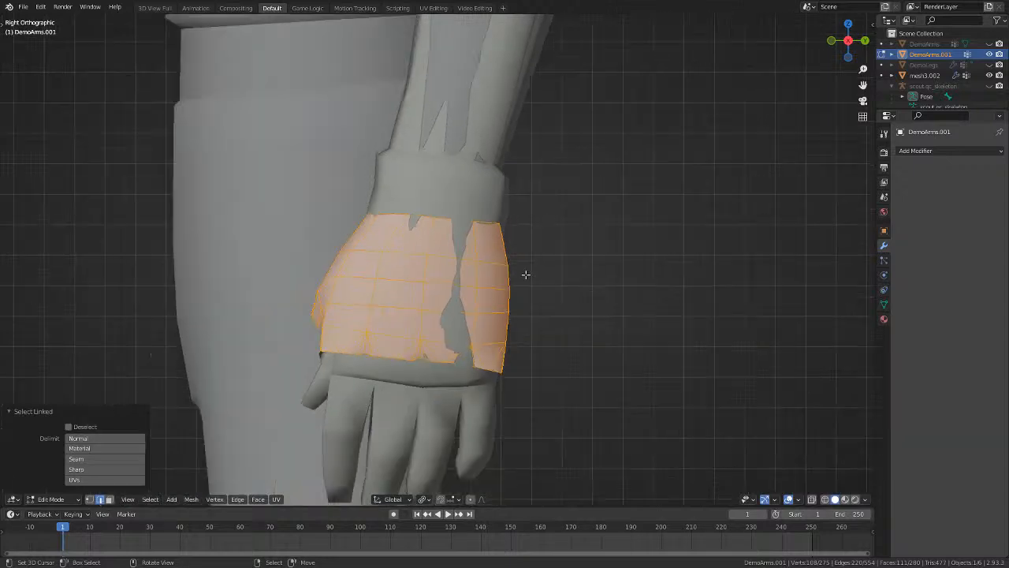
{"action": "key", "text": "KP_1"}
{"action": "key", "text": "shift+z"}
{"action": "key", "text": "shift+z"}
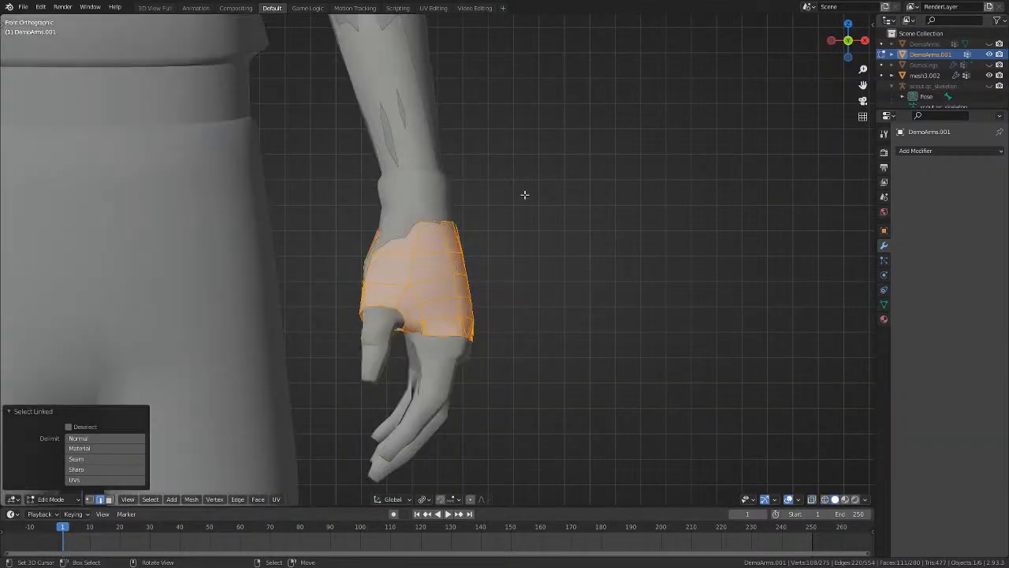
{"action": "key", "text": "shift+z"}
{"action": "mouse_move", "coordinate": [671, 197]}
{"action": "middle_mouse_down"}
{"action": "mouse_move", "coordinate": [623, 220]}
{"action": "mouse_move", "coordinate": [594, 168]}
{"action": "mouse_move", "coordinate": [553, 192]}
{"action": "middle_mouse_up"}
{"action": "key", "text": "shift+z"}
{"action": "key", "text": "KP_3"}
{"action": "scroll", "coordinate": [555, 209], "scroll_direction": "up", "scroll_amount": 1}
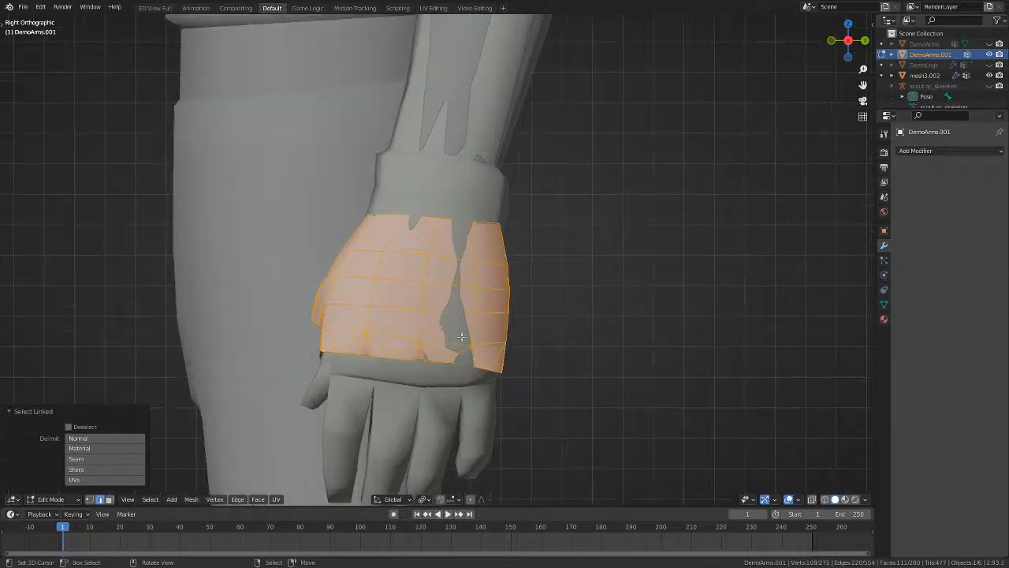
{"action": "middle_click_drag", "start_coordinate": [511, 342], "coordinate": [577, 265], "text": "shift"}
{"action": "scroll", "coordinate": [759, 286], "scroll_direction": "up", "scroll_amount": 2}
{"action": "key", "text": "g"}
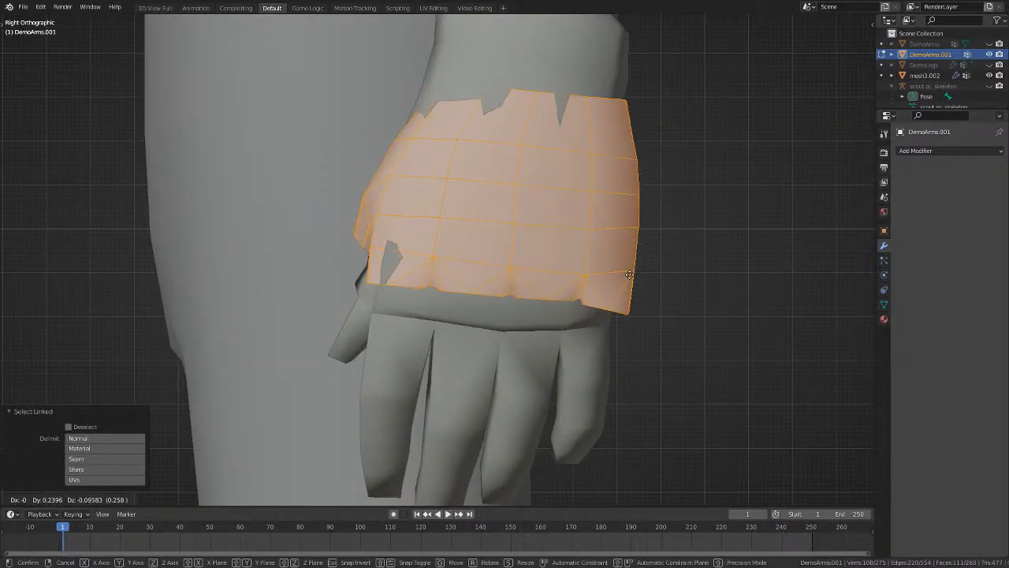
{"action": "key", "text": "x"}
{"action": "key", "text": "y"}
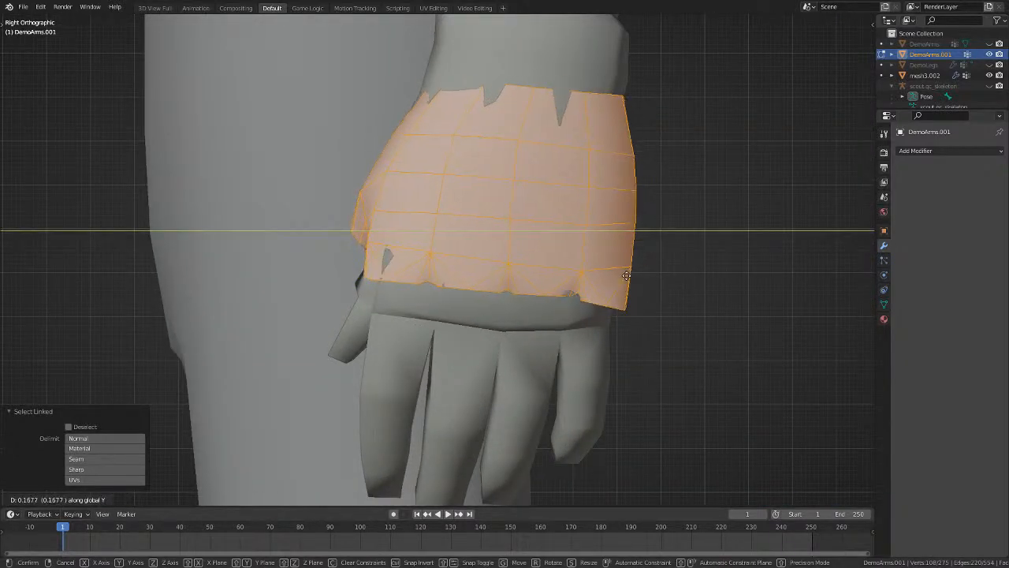
{"action": "left_click", "coordinate": [628, 275]}
Scale the palm piece to about 0.909 along Y and shift it about -0.024 along Y.
{"action": "key", "text": "s"}
{"action": "key", "text": "y"}
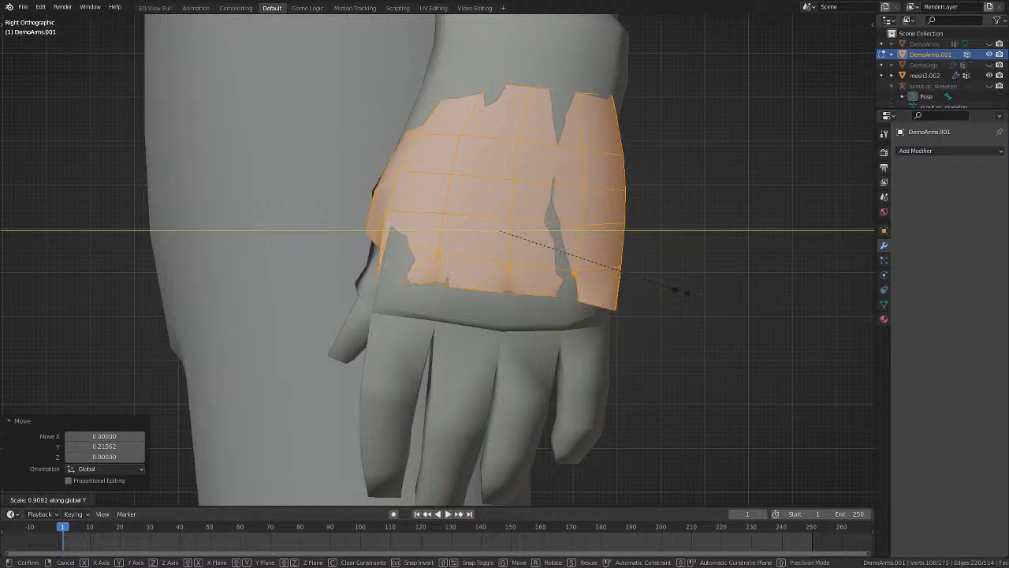
{"action": "left_click", "coordinate": [678, 292]}
{"action": "key", "text": "g"}
{"action": "key", "text": "x"}
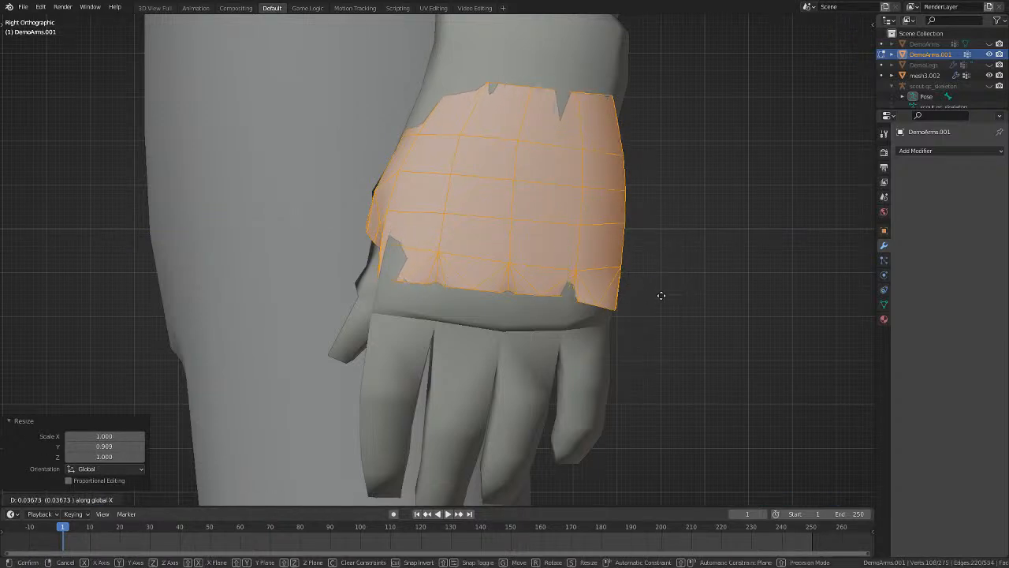
{"action": "key", "text": "z"}
{"action": "key", "text": "z"}
{"action": "key", "text": "z"}
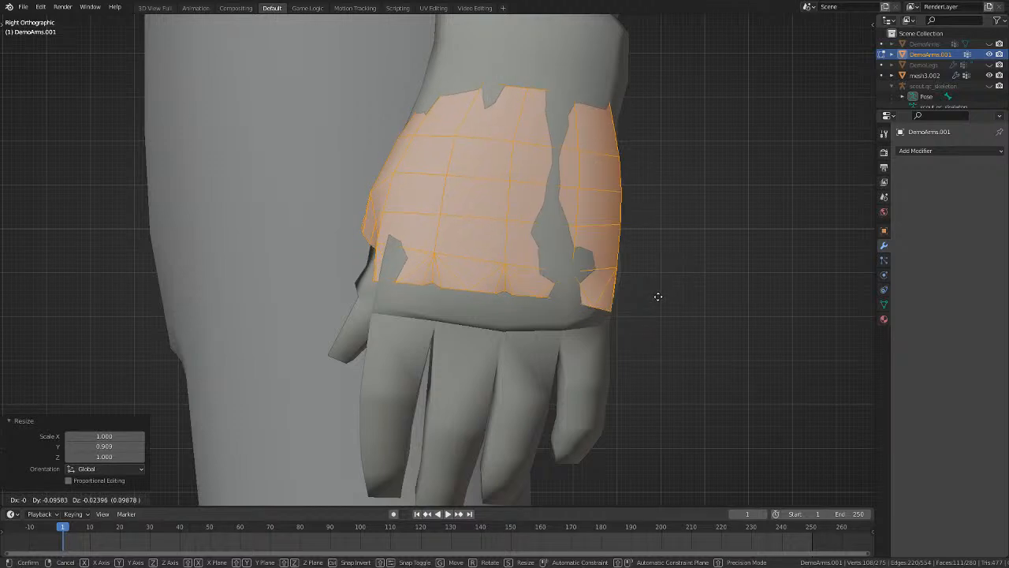
{"action": "key", "text": "x"}
{"action": "key", "text": "y"}
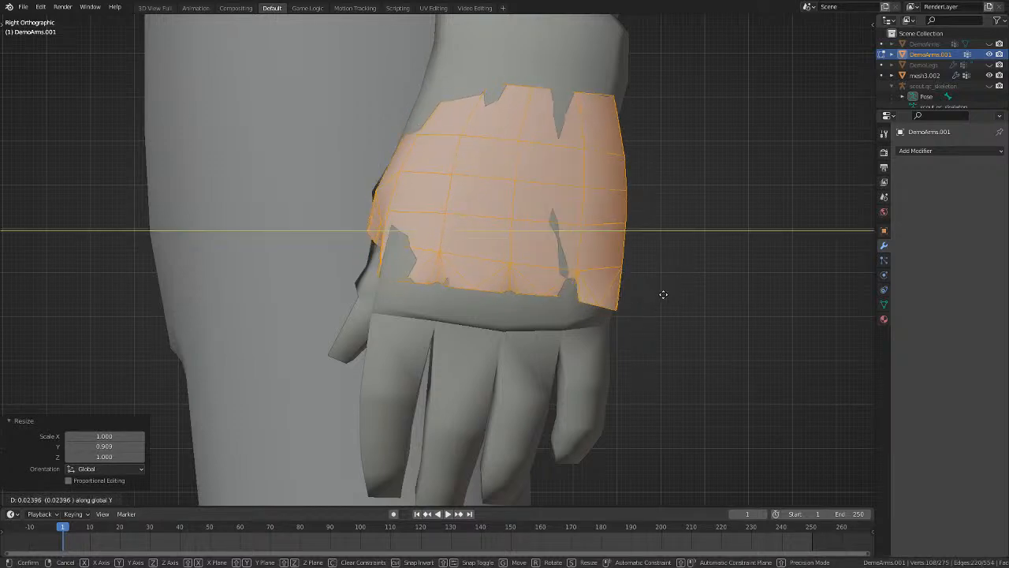
{"action": "left_click", "coordinate": [660, 293]}
From the front, move the palm piece about -0.144 along X and -0.216 along Z, checking the overlap in wireframe.
{"action": "key", "text": "KP_1"}
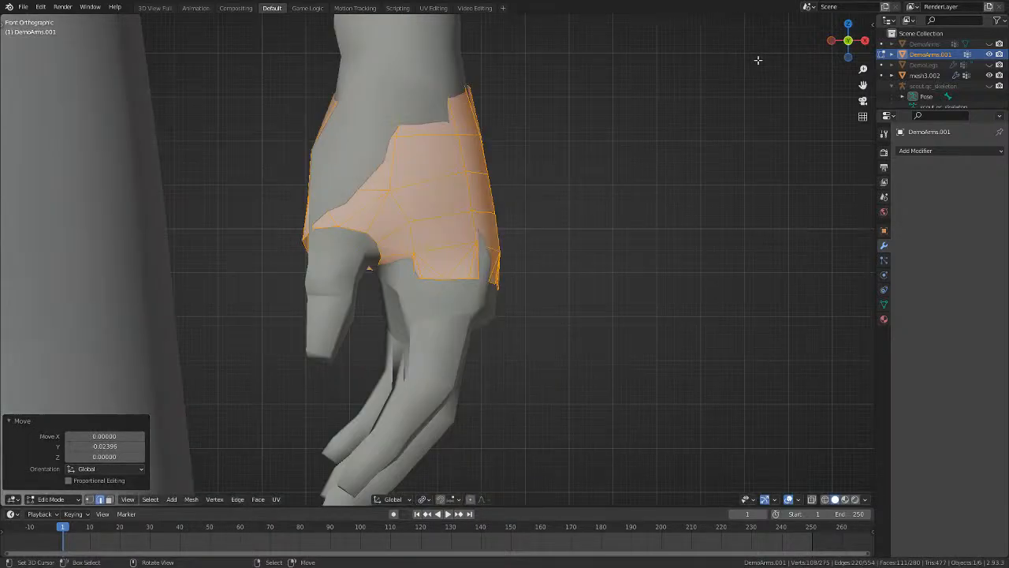
{"action": "key", "text": "shift+z"}
{"action": "key", "text": "shift+z"}
{"action": "key", "text": "g"}
{"action": "left_click", "coordinate": [667, 231]}
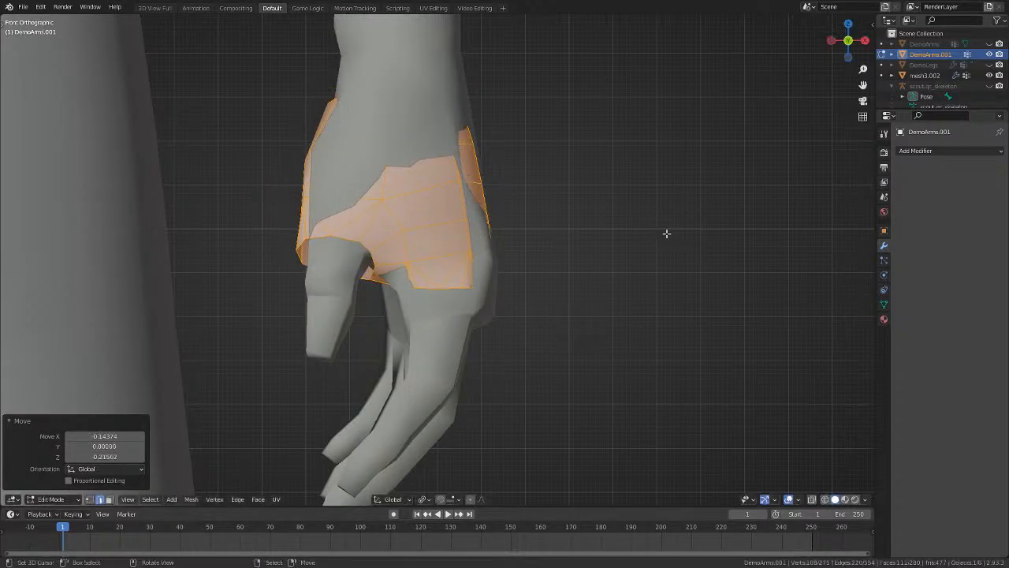
{"action": "key", "text": "shift+z"}
{"action": "key", "text": "shift+z"}
{"action": "key", "text": "shift+z"}
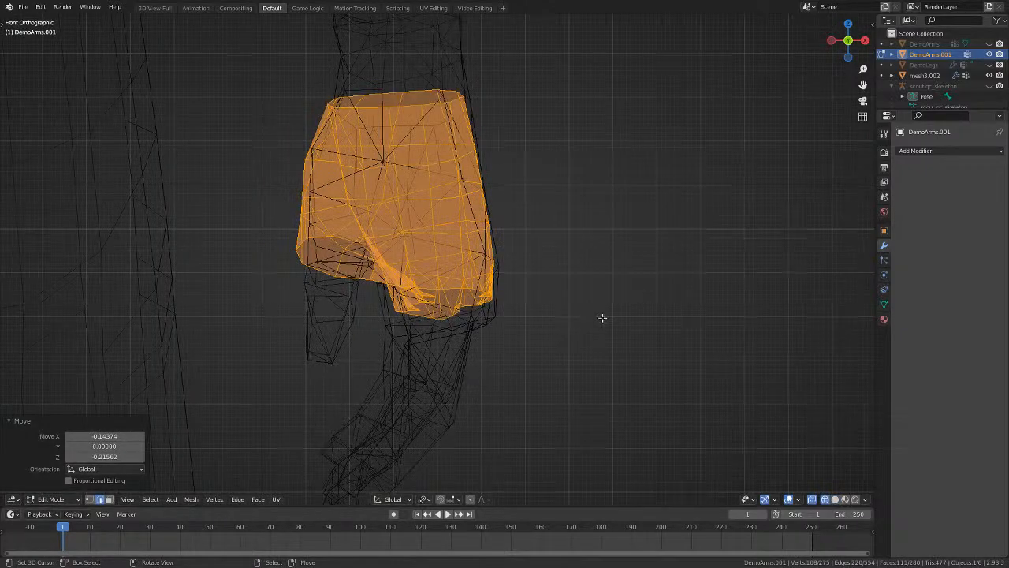
{"action": "key", "text": "shift+z"}
{"action": "mouse_move", "coordinate": [599, 315]}
{"action": "middle_mouse_down"}
{"action": "mouse_move", "coordinate": [398, 286]}
{"action": "mouse_move", "coordinate": [334, 310]}
{"action": "mouse_move", "coordinate": [442, 295]}
{"action": "mouse_move", "coordinate": [466, 318]}
{"action": "mouse_move", "coordinate": [513, 321]}
{"action": "mouse_move", "coordinate": [624, 155]}
{"action": "middle_mouse_up"}
{"action": "key", "text": "shift+z"}
{"action": "key", "text": "shift+z"}
{"action": "key", "text": "shift+z"}
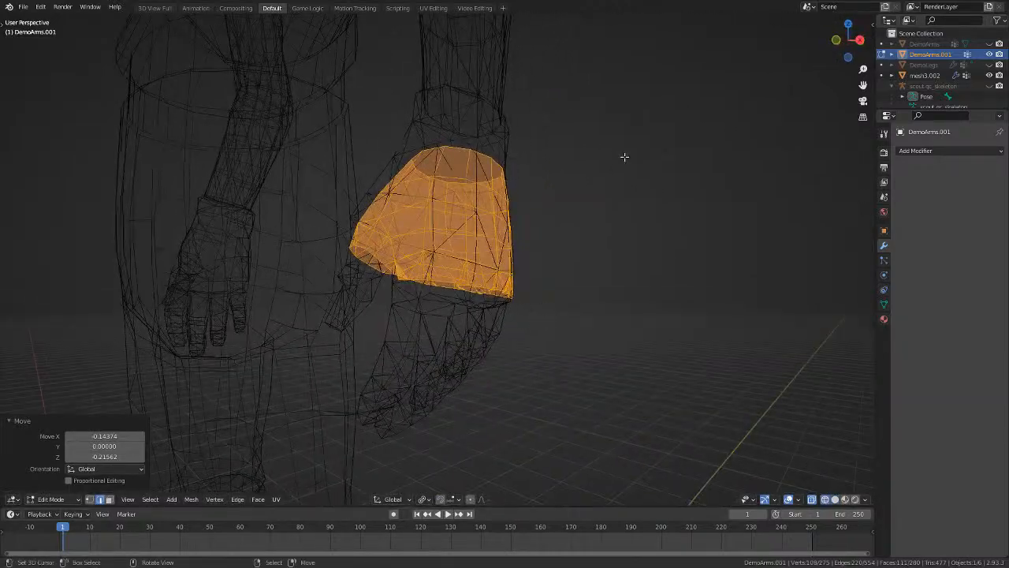
From the side, stretch the palm piece along Z by about 1.2 and move it about -0.10 along Y and -0.17 along Z.
{"action": "key", "text": "KP_1"}
{"action": "key", "text": "KP_3"}
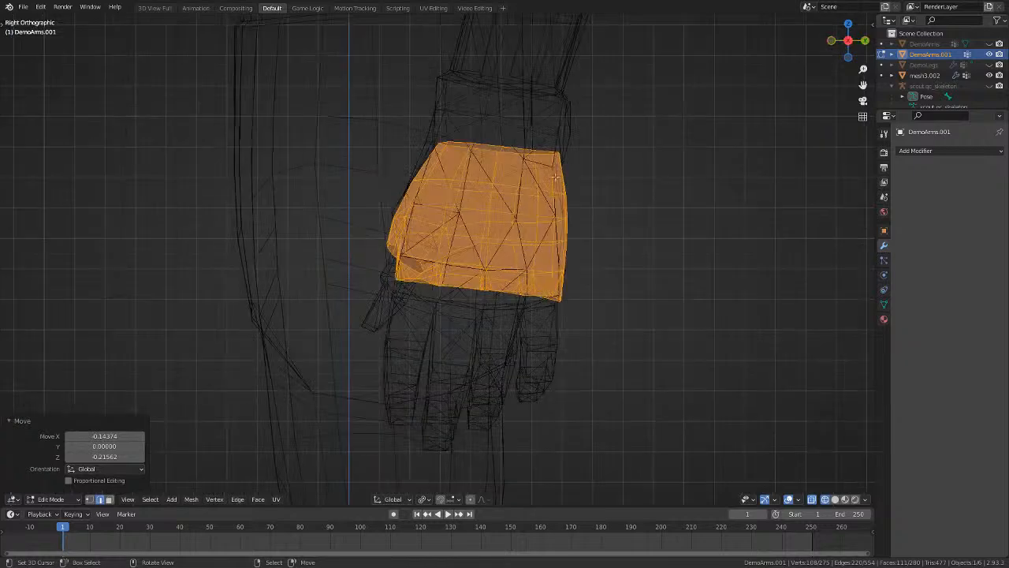
{"action": "key", "text": "s"}
{"action": "key", "text": "z"}
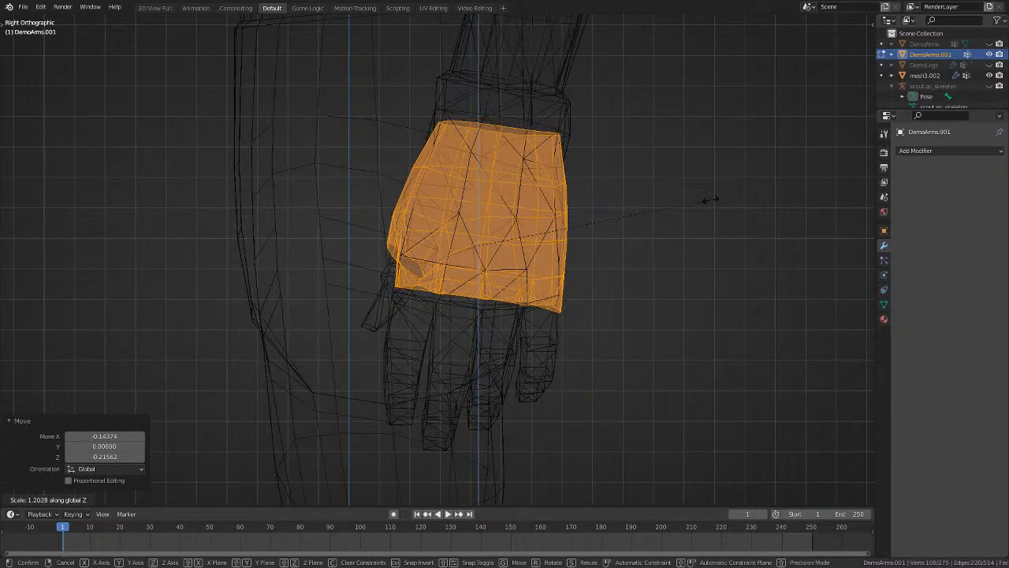
{"action": "left_click", "coordinate": [710, 200]}
{"action": "key", "text": "g"}
{"action": "left_click", "coordinate": [700, 206]}
Rotate the palm piece slightly in side view and nudge it along Y and Z to line up with the character's hand.
{"action": "key", "text": "r"}
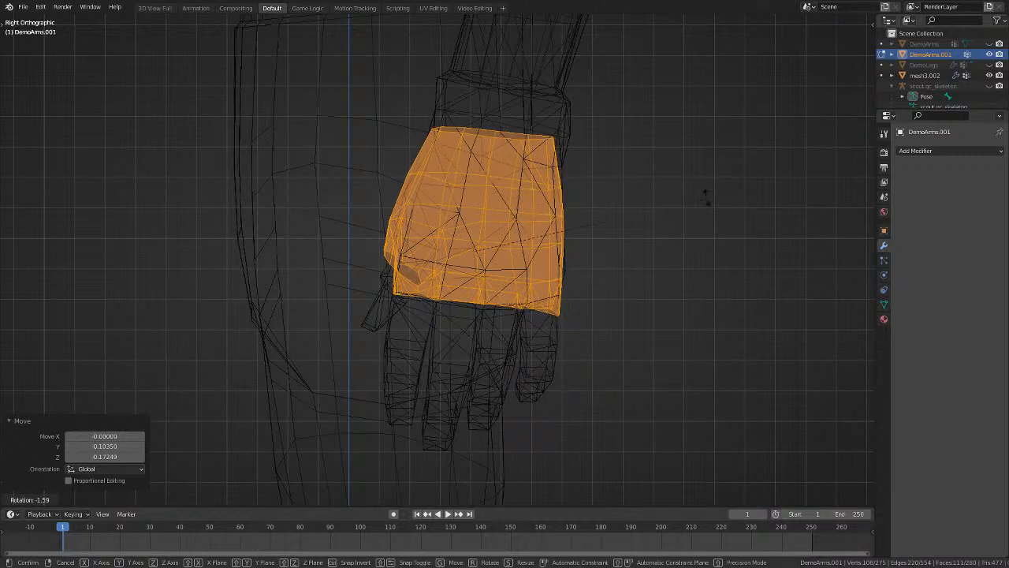
{"action": "left_click", "coordinate": [708, 196]}
{"action": "key", "text": "g"}
{"action": "left_click", "coordinate": [723, 206]}
{"action": "key", "text": "shift+z"}
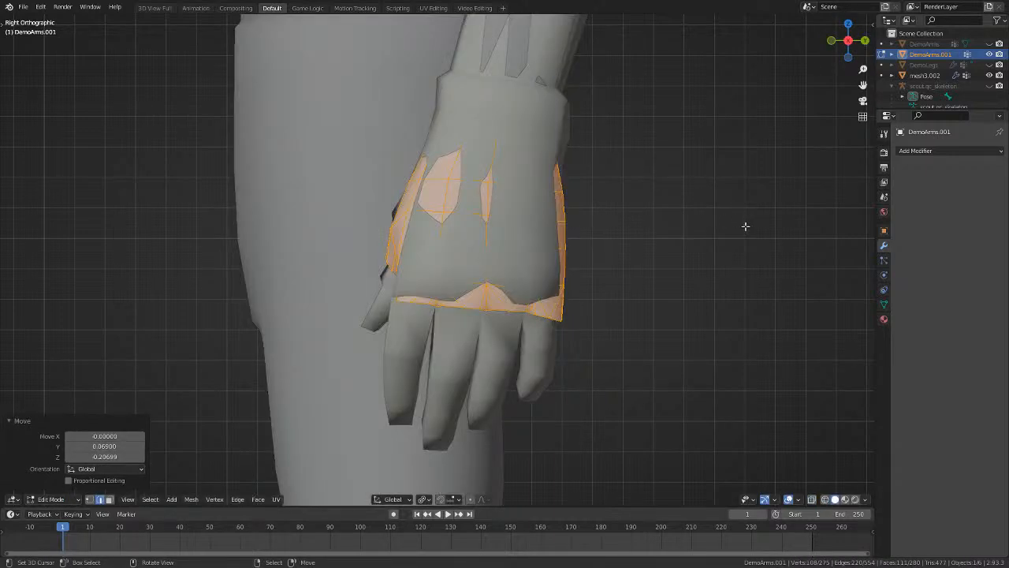
{"action": "key", "text": "g"}
{"action": "left_click", "coordinate": [748, 222]}
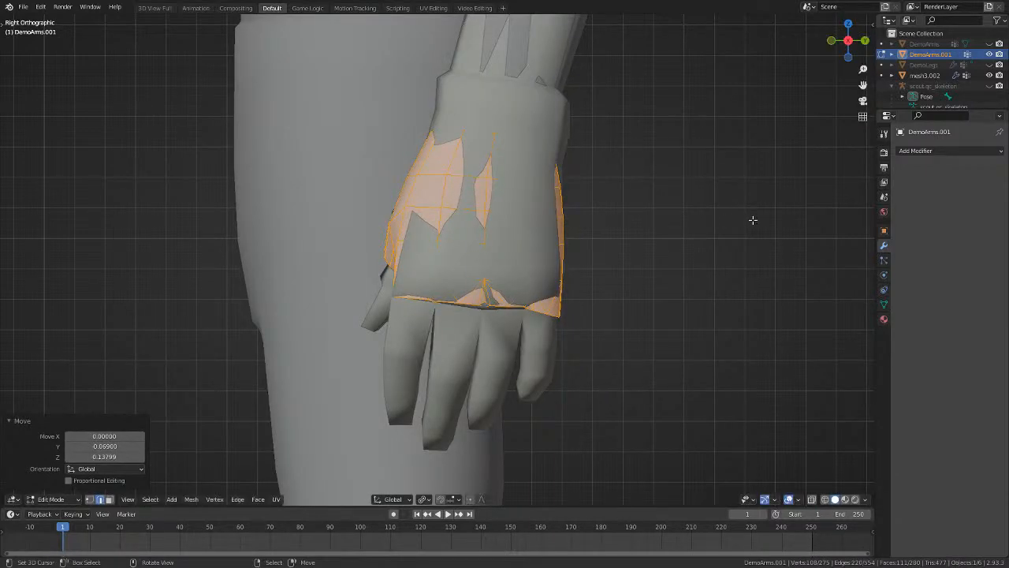
{"action": "key", "text": "g"}
{"action": "left_click", "coordinate": [753, 221]}
{"action": "mouse_move", "coordinate": [755, 221]}
{"action": "middle_mouse_down"}
{"action": "mouse_move", "coordinate": [719, 190]}
{"action": "mouse_move", "coordinate": [671, 200]}
{"action": "mouse_move", "coordinate": [383, 365]}
{"action": "mouse_move", "coordinate": [362, 365]}
{"action": "middle_mouse_up"}
{"action": "key", "text": "shift+z"}
{"action": "key", "text": "shift+z"}
{"action": "key", "text": "shift+z"}
{"action": "key", "text": "shift+z"}
{"action": "middle_click_drag", "start_coordinate": [363, 365], "coordinate": [457, 386]}
Select the whole DemoArms.001 mesh and move it about 0.086 along X and -0.029 along Z in front view.
{"action": "key", "text": "alt+a"}
{"action": "scroll", "coordinate": [490, 342], "scroll_direction": "down", "scroll_amount": 4}
{"action": "mouse_move", "coordinate": [490, 342]}
{"action": "middle_mouse_down"}
{"action": "mouse_move", "coordinate": [520, 338]}
{"action": "mouse_move", "coordinate": [529, 408]}
{"action": "mouse_move", "coordinate": [511, 454]}
{"action": "mouse_move", "coordinate": [521, 328]}
{"action": "middle_mouse_up"}
{"action": "key", "text": "shift+z"}
{"action": "key", "text": "shift+z"}
{"action": "key", "text": "a"}
{"action": "key", "text": "KP_1"}
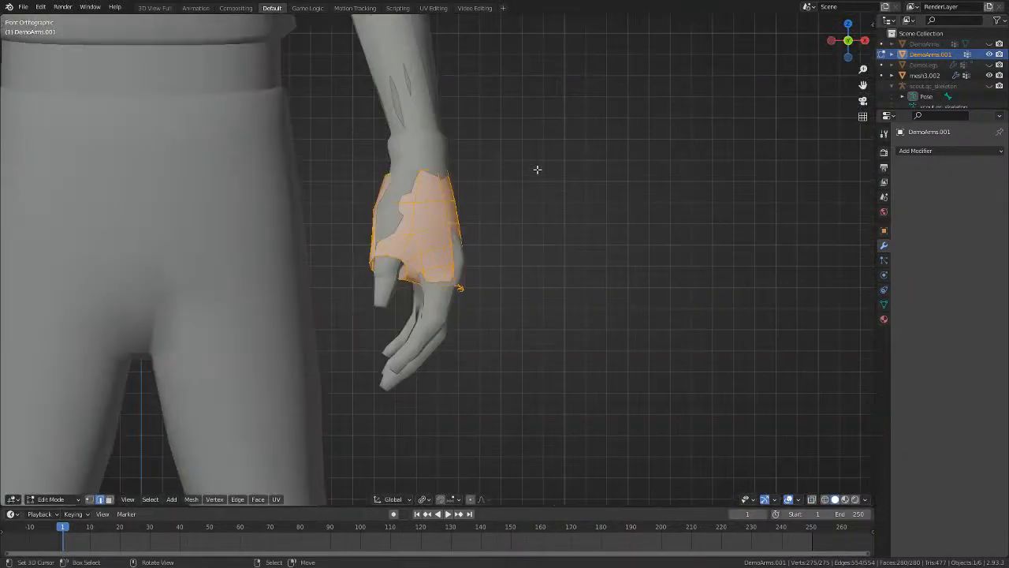
{"action": "scroll", "coordinate": [527, 197], "scroll_direction": "up", "scroll_amount": 5}
{"action": "key", "text": "g"}
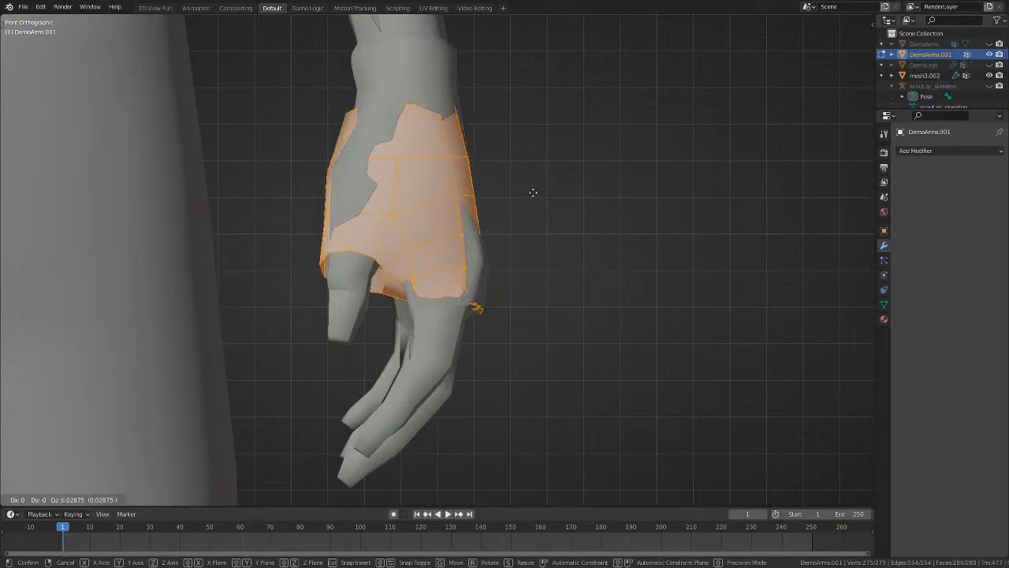
{"action": "left_click", "coordinate": [536, 194]}
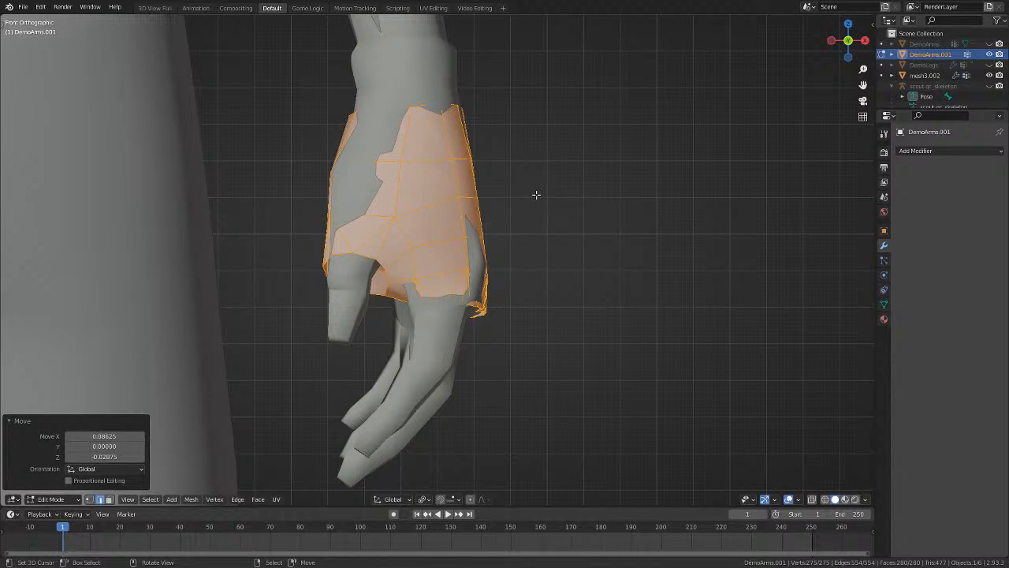
Rotate the whole DemoArms.001 mesh about 0.6° in front view and scale it to about 0.965 along X.
{"action": "key", "text": "r"}
{"action": "left_click", "coordinate": [651, 185]}
{"action": "key", "text": "s"}
{"action": "key", "text": "x"}
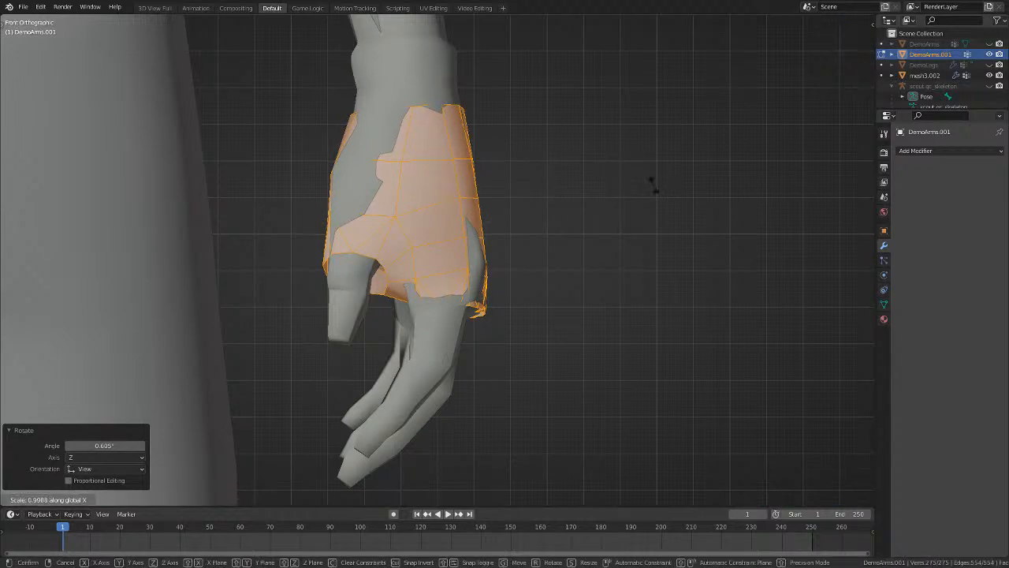
{"action": "left_click", "coordinate": [625, 184]}
Delete the detached thumb and finger pieces from DemoArms.001, keeping only the palm.
{"action": "scroll", "coordinate": [604, 192], "scroll_direction": "down", "scroll_amount": 8}
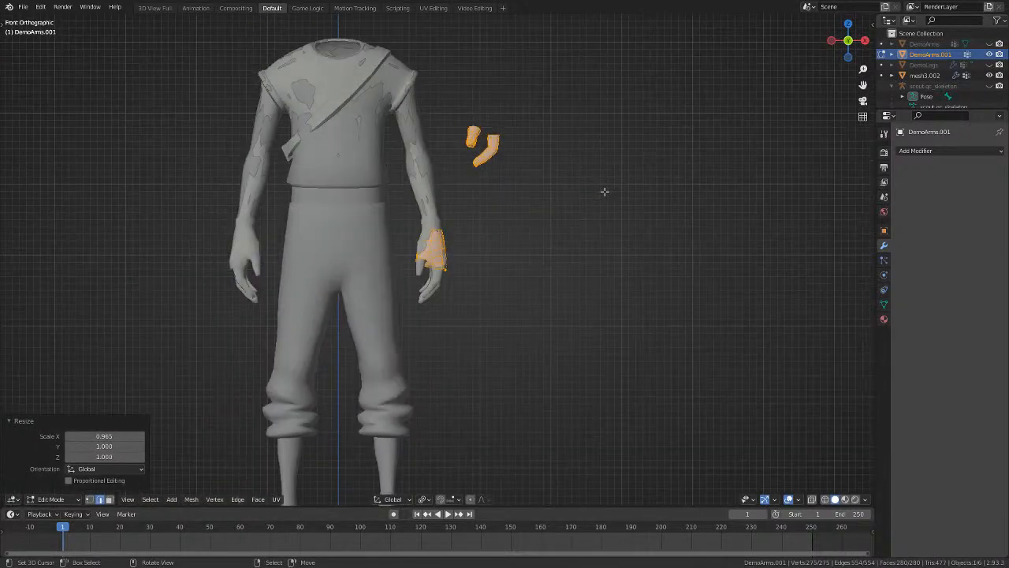
{"action": "scroll", "coordinate": [604, 193], "scroll_direction": "up", "scroll_amount": 5}
{"action": "middle_click_drag", "start_coordinate": [580, 110], "coordinate": [312, 142], "text": "shift"}
{"action": "scroll", "coordinate": [401, 297], "scroll_direction": "down", "scroll_amount": 4}
{"action": "scroll", "coordinate": [347, 189], "scroll_direction": "up", "scroll_amount": 3}
{"action": "key", "text": "alt+a"}
{"action": "middle_click_drag", "start_coordinate": [278, 102], "coordinate": [398, 118]}
{"action": "key", "text": "l"}
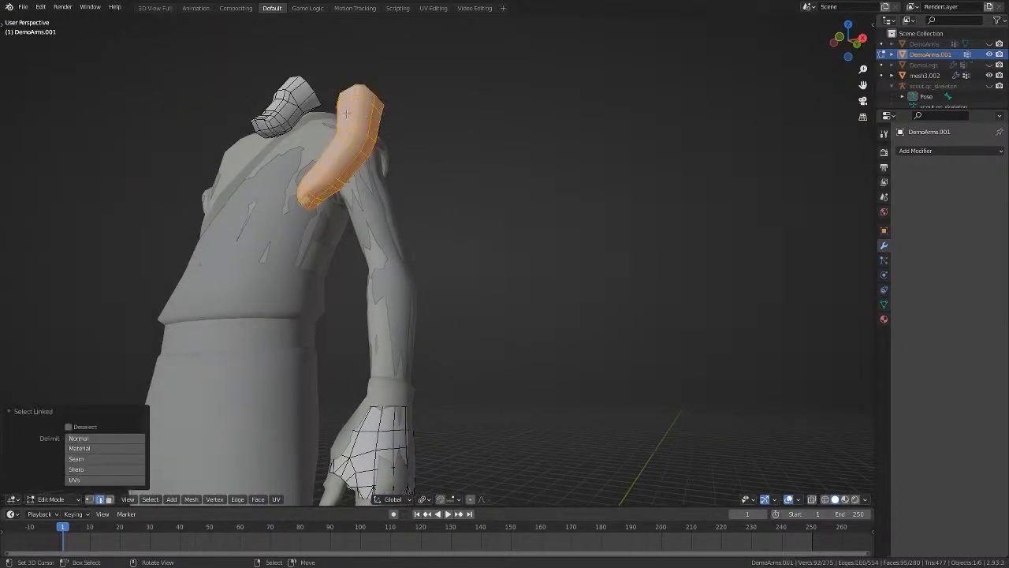
{"action": "key", "text": "x"}
{"action": "left_click", "coordinate": [294, 91]}
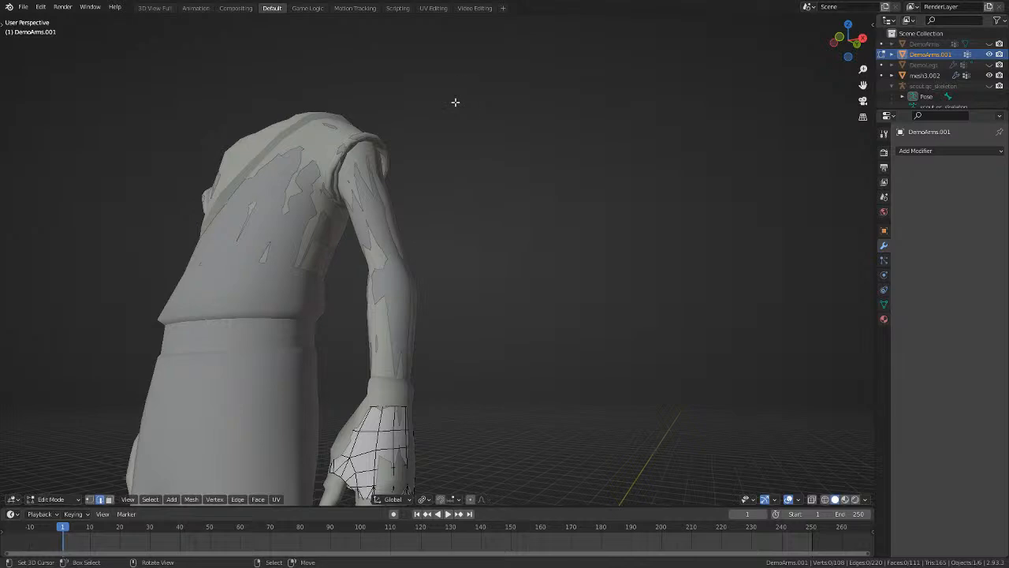
Show the original DemoArms object briefly to check its hand pieces, and hide it again.
{"action": "key", "text": "KP_1"}
{"action": "left_click", "coordinate": [988, 44]}
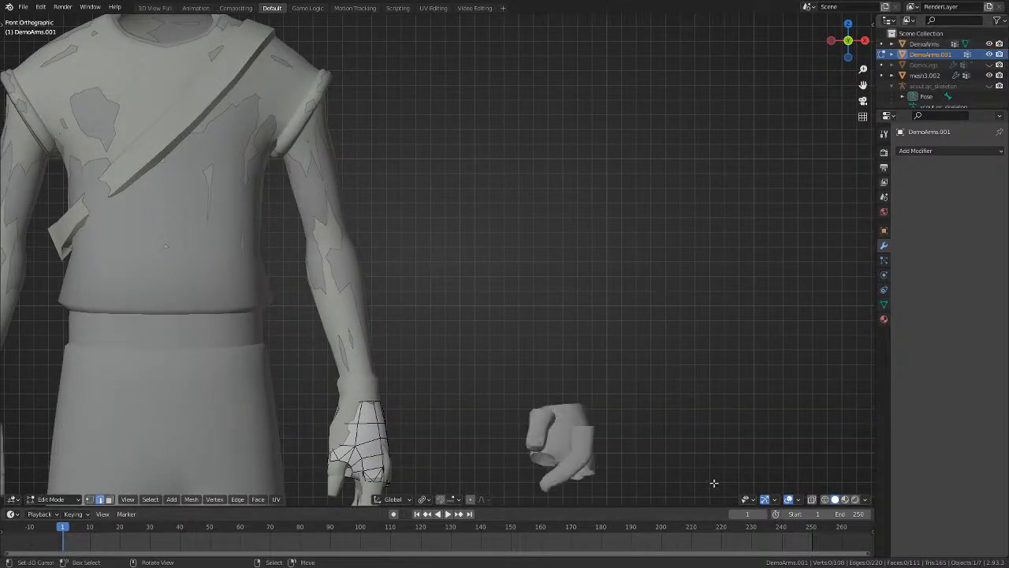
{"action": "left_click", "coordinate": [989, 45]}
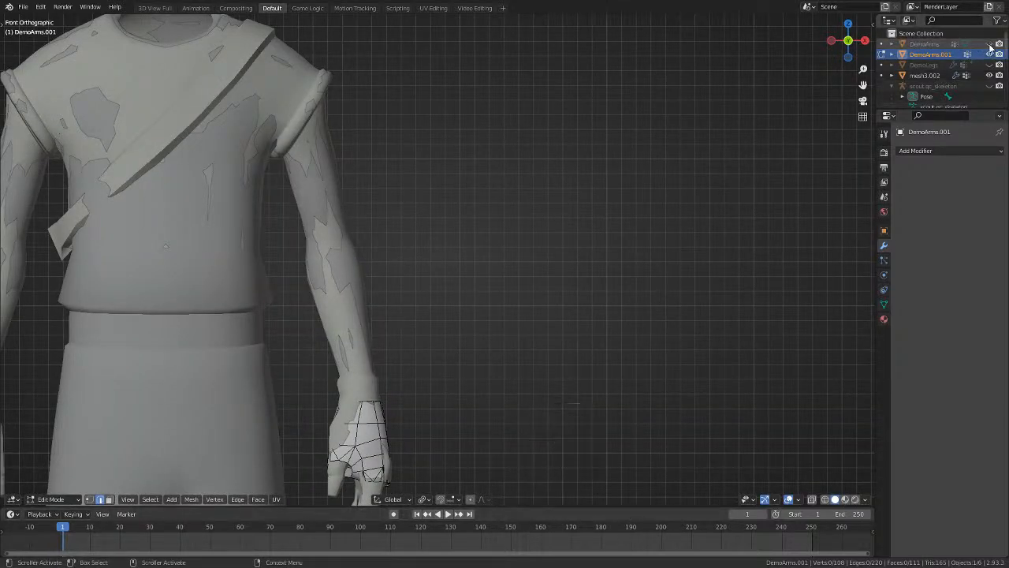
Scale down the palm's thumb-opening edge loop and move it about -0.187 along X and 0.40 along Z around the thumb base.
{"action": "key", "text": "KP_Decimal"}
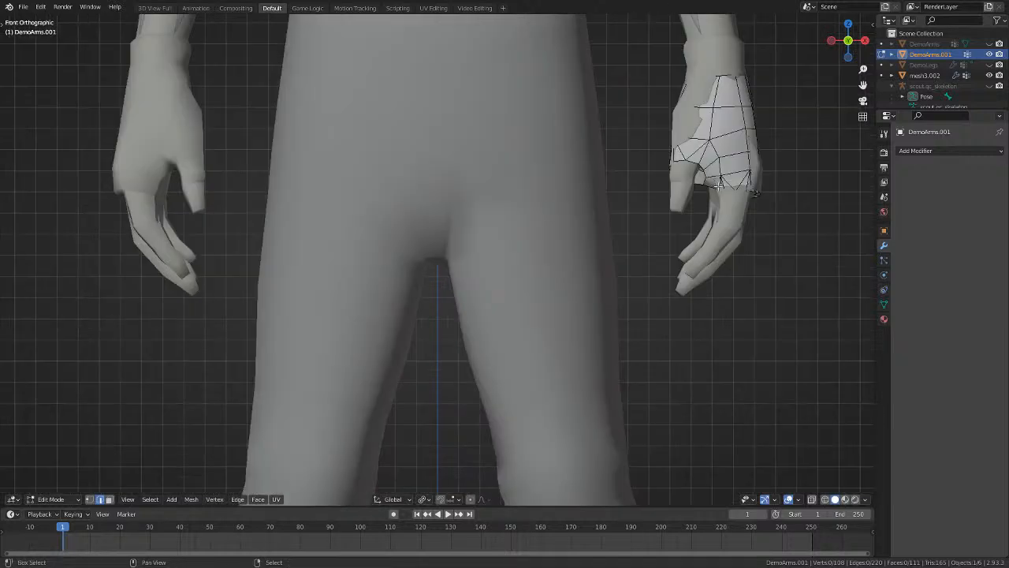
{"action": "scroll", "coordinate": [522, 283], "scroll_direction": "up", "scroll_amount": 3}
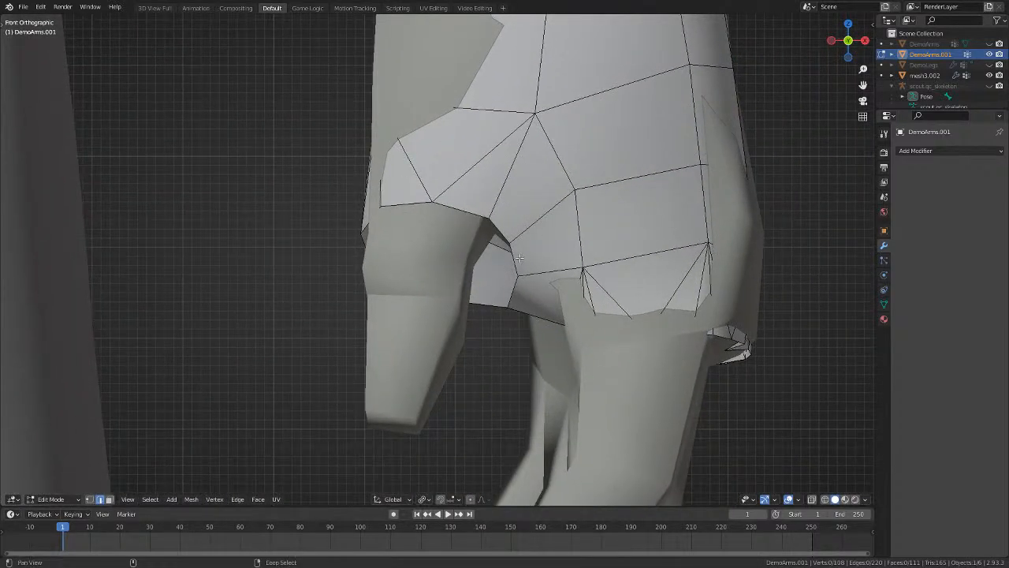
{"action": "scroll", "coordinate": [519, 256], "scroll_direction": "down", "scroll_amount": 1}
{"action": "middle_click_drag", "start_coordinate": [519, 256], "coordinate": [449, 316], "text": "shift"}
{"action": "key", "text": "s"}
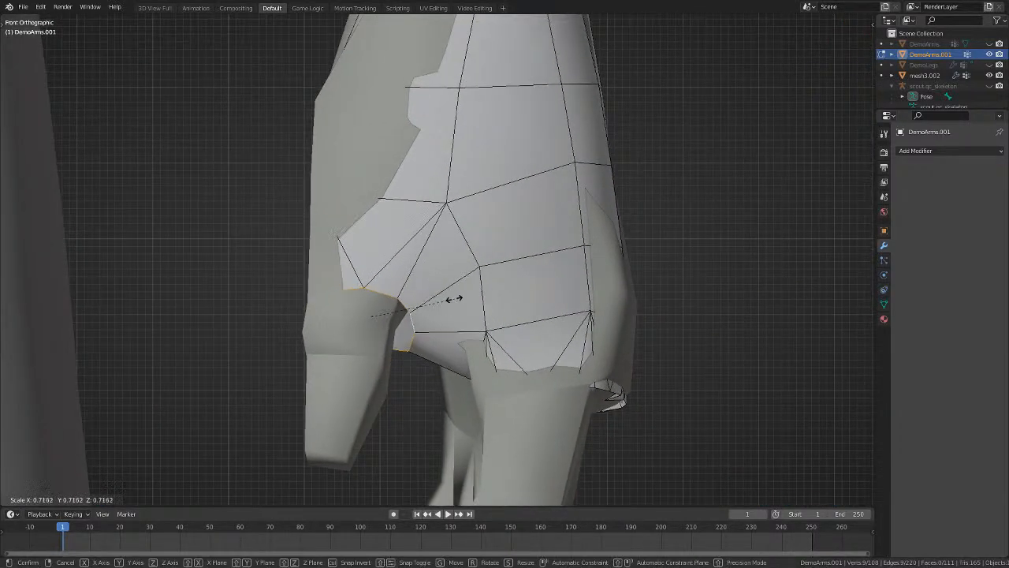
{"action": "left_click", "coordinate": [466, 307]}
{"action": "key", "text": "g"}
{"action": "left_click", "coordinate": [452, 267]}
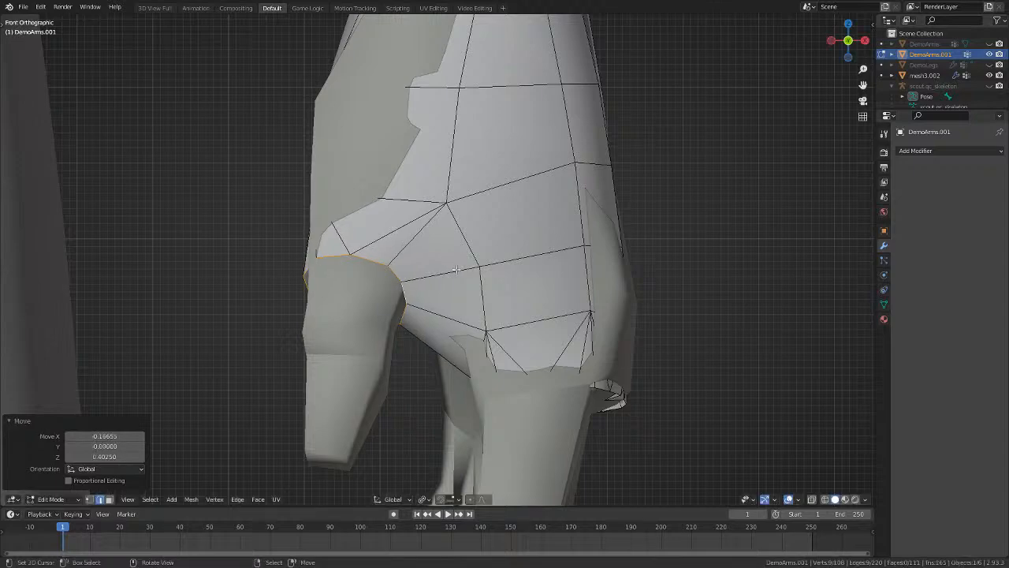
Raise the thumb-opening edge loop about 0.12 along Z and nudge it in an angled view to surround the thumb base.
{"action": "key", "text": "g"}
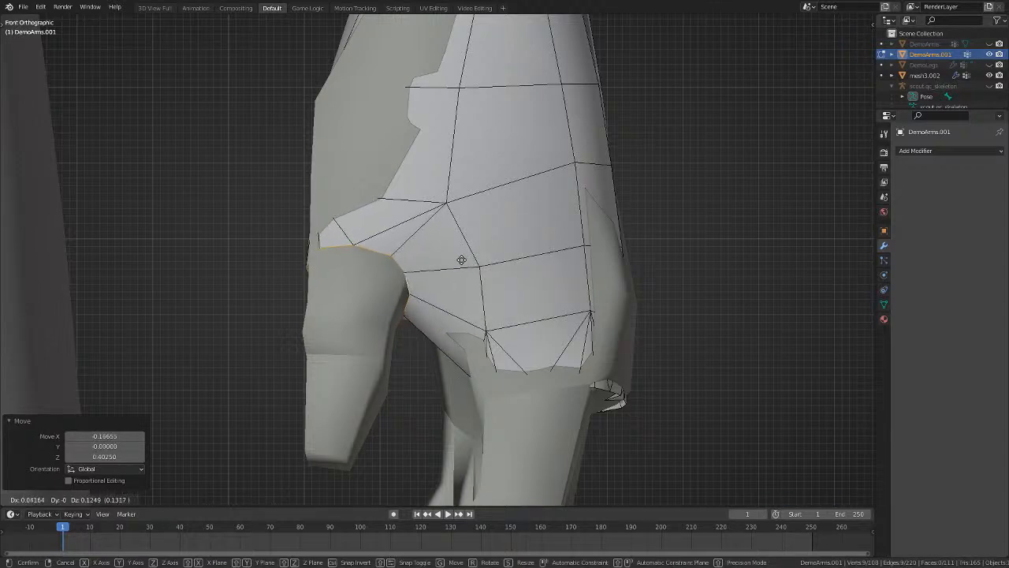
{"action": "left_click", "coordinate": [461, 259]}
{"action": "mouse_move", "coordinate": [462, 260]}
{"action": "middle_mouse_down"}
{"action": "mouse_move", "coordinate": [599, 230]}
{"action": "mouse_move", "coordinate": [629, 257]}
{"action": "mouse_move", "coordinate": [602, 272]}
{"action": "mouse_move", "coordinate": [623, 263]}
{"action": "mouse_move", "coordinate": [577, 169]}
{"action": "mouse_move", "coordinate": [523, 174]}
{"action": "mouse_move", "coordinate": [529, 183]}
{"action": "mouse_move", "coordinate": [507, 212]}
{"action": "mouse_move", "coordinate": [522, 223]}
{"action": "middle_mouse_up"}
{"action": "key", "text": "g"}
{"action": "left_click", "coordinate": [602, 268]}
{"action": "key", "text": "g"}
{"action": "left_click", "coordinate": [534, 179]}
{"action": "key", "text": "shift+z"}
{"action": "key", "text": "shift+z"}
Rotate the thumb-opening edge loop slightly to match the thumb's angle and shift it about 0.035 along X and -0.012 along Z.
{"action": "key", "text": "r"}
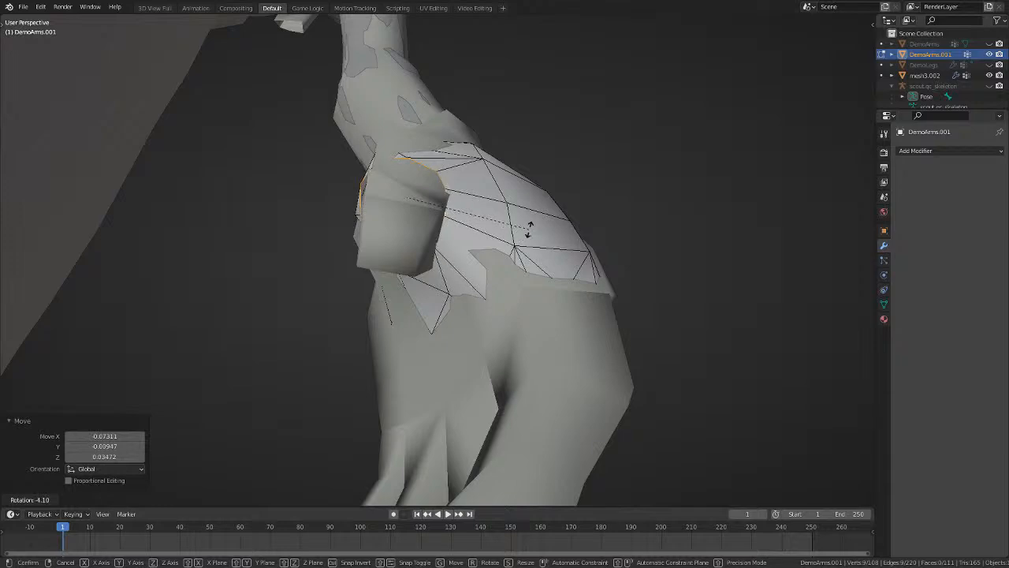
{"action": "left_click", "coordinate": [524, 234]}
{"action": "key", "text": "g"}
{"action": "left_click", "coordinate": [530, 239]}
{"action": "middle_click_drag", "start_coordinate": [530, 239], "coordinate": [509, 290]}
{"action": "scroll", "coordinate": [511, 289], "scroll_direction": "up", "scroll_amount": 3}
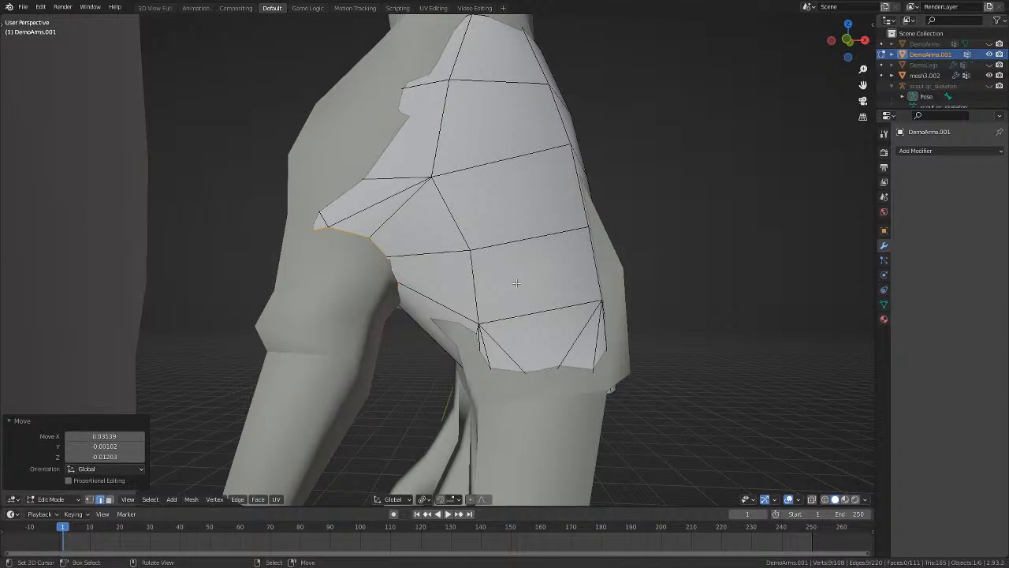
{"action": "scroll", "coordinate": [515, 283], "scroll_direction": "down", "scroll_amount": 2}
{"action": "scroll", "coordinate": [514, 284], "scroll_direction": "up", "scroll_amount": 1}
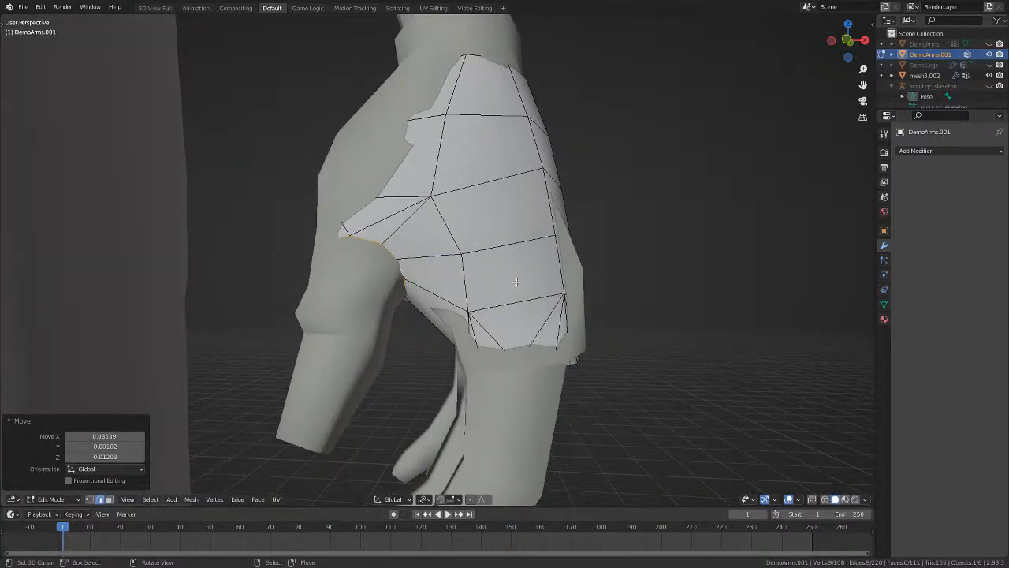
Move the thumb-opening edge loop around the thumb base in an angled view and scale it slightly to fit.
{"action": "key", "text": "alt+z"}
{"action": "mouse_move", "coordinate": [516, 282]}
{"action": "middle_mouse_down"}
{"action": "mouse_move", "coordinate": [433, 289]}
{"action": "mouse_move", "coordinate": [504, 316]}
{"action": "mouse_move", "coordinate": [546, 212]}
{"action": "mouse_move", "coordinate": [524, 326]}
{"action": "mouse_move", "coordinate": [608, 259]}
{"action": "mouse_move", "coordinate": [670, 292]}
{"action": "mouse_move", "coordinate": [648, 291]}
{"action": "mouse_move", "coordinate": [673, 287]}
{"action": "mouse_move", "coordinate": [523, 244]}
{"action": "middle_mouse_up"}
{"action": "key", "text": "g"}
{"action": "left_click", "coordinate": [514, 321]}
{"action": "key", "text": "g"}
{"action": "left_click", "coordinate": [550, 215]}
{"action": "key", "text": "s"}
{"action": "left_click", "coordinate": [562, 221]}
Reposition the thumb-opening edge loop around the thumb base and scale it to about 0.974.
{"action": "key", "text": "z"}
{"action": "key", "text": "g"}
{"action": "left_click", "coordinate": [533, 322]}
{"action": "key", "text": "g"}
{"action": "left_click", "coordinate": [661, 292]}
{"action": "key", "text": "s"}
{"action": "left_click", "coordinate": [524, 245]}
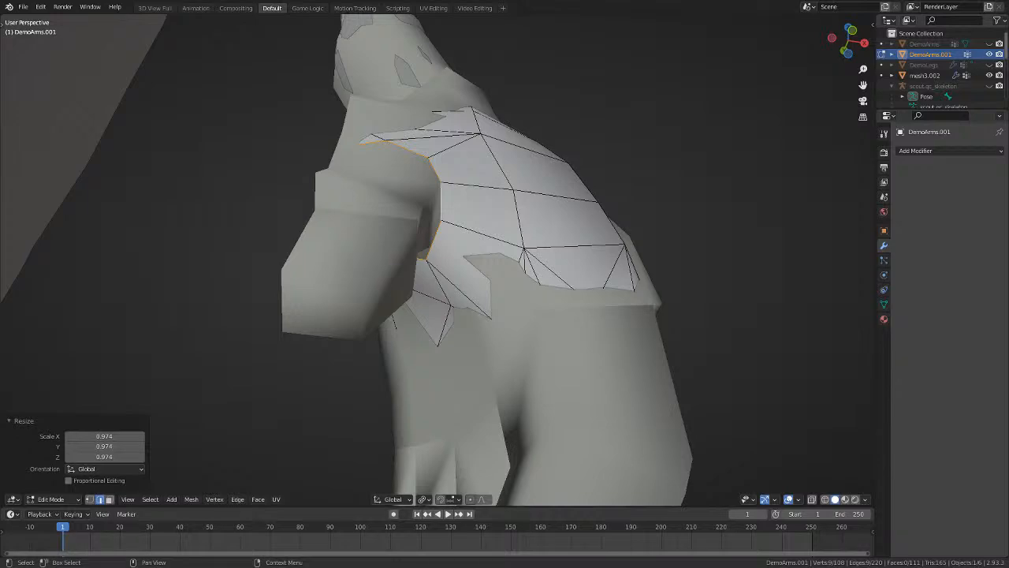
Switch to an orthographic wireframe display and box-select the palm's lower rim where the fingers attach.
{"action": "scroll", "coordinate": [473, 260], "scroll_direction": "down", "scroll_amount": 4}
{"action": "mouse_move", "coordinate": [473, 260]}
{"action": "middle_mouse_down"}
{"action": "mouse_move", "coordinate": [710, 268]}
{"action": "mouse_move", "coordinate": [308, 268]}
{"action": "mouse_move", "coordinate": [693, 293]}
{"action": "mouse_move", "coordinate": [762, 216]}
{"action": "mouse_move", "coordinate": [658, 315]}
{"action": "mouse_move", "coordinate": [528, 299]}
{"action": "mouse_move", "coordinate": [512, 314]}
{"action": "mouse_move", "coordinate": [512, 297]}
{"action": "mouse_move", "coordinate": [459, 280]}
{"action": "mouse_move", "coordinate": [422, 311]}
{"action": "mouse_move", "coordinate": [615, 278]}
{"action": "mouse_move", "coordinate": [654, 286]}
{"action": "mouse_move", "coordinate": [615, 320]}
{"action": "mouse_move", "coordinate": [599, 365]}
{"action": "mouse_move", "coordinate": [547, 349]}
{"action": "mouse_move", "coordinate": [524, 312]}
{"action": "middle_mouse_up"}
{"action": "key", "text": "alt+z"}
{"action": "key", "text": "shift+z"}
{"action": "key", "text": "shift+z"}
{"action": "key", "text": "shift+z"}
{"action": "key", "text": "shift+z"}
{"action": "key", "text": "shift+z"}
{"action": "key", "text": "shift+z"}
{"action": "key", "text": "KP_5"}
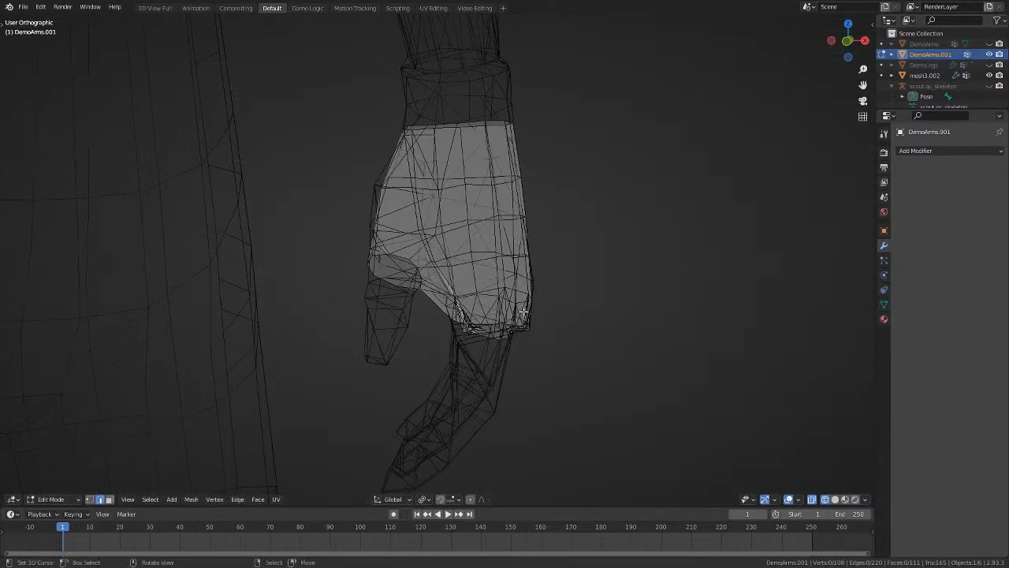
{"action": "key", "text": "b"}
{"action": "left_click_drag", "start_coordinate": [630, 397], "coordinate": [416, 311]}
Refine the selection to the finger-side rim by deselecting stray palm geometry and adding the missing rim edges.
{"action": "key", "text": "shift+z"}
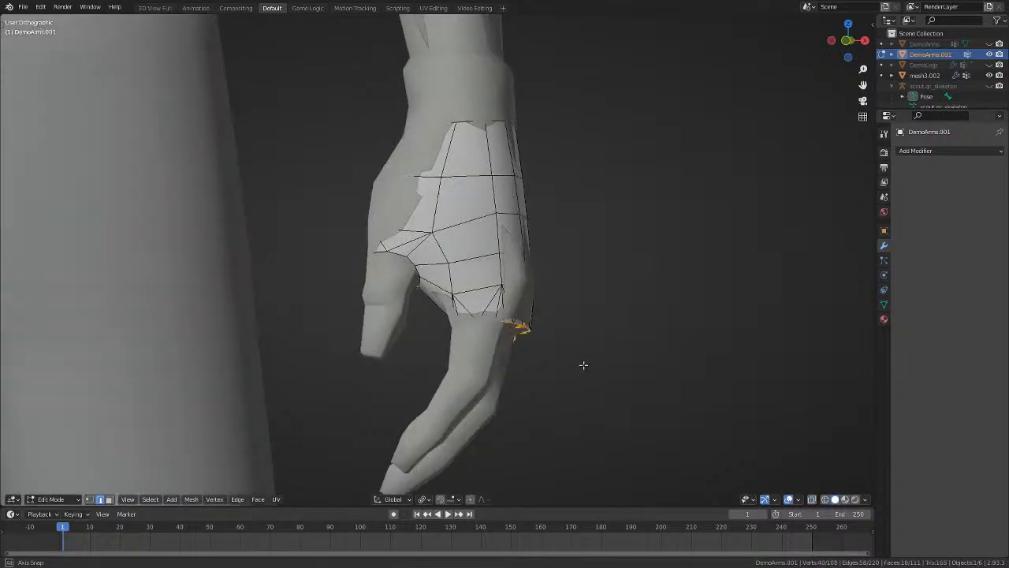
{"action": "mouse_move", "coordinate": [583, 365]}
{"action": "middle_mouse_down"}
{"action": "mouse_move", "coordinate": [466, 277]}
{"action": "mouse_move", "coordinate": [615, 352]}
{"action": "mouse_move", "coordinate": [653, 338]}
{"action": "middle_mouse_up"}
{"action": "key", "text": "shift+z"}
{"action": "key", "text": "c"}
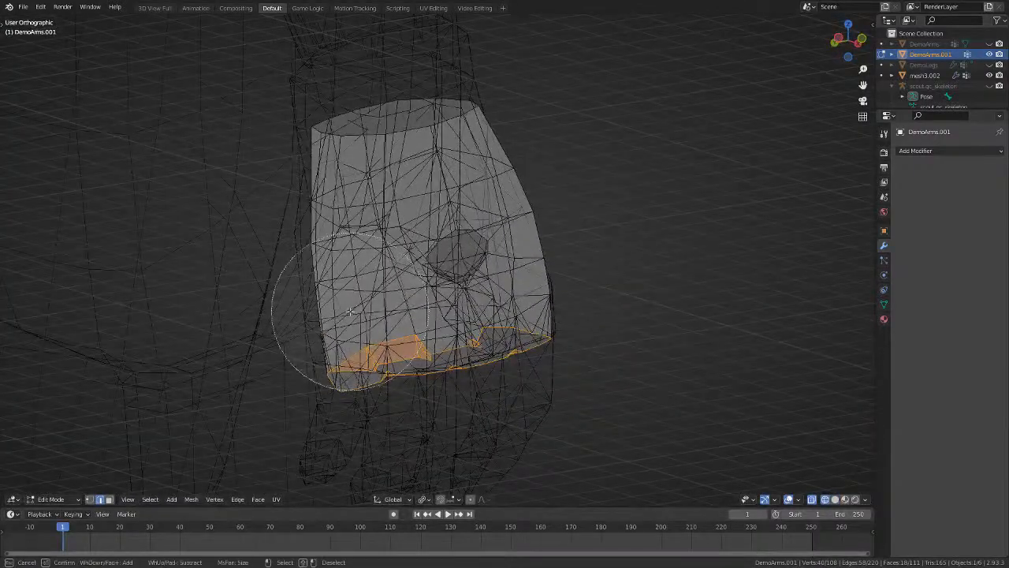
{"action": "mouse_move", "coordinate": [349, 311]}
{"action": "middle_mouse_down"}
{"action": "mouse_move", "coordinate": [377, 272]}
{"action": "mouse_move", "coordinate": [671, 349]}
{"action": "mouse_move", "coordinate": [626, 367]}
{"action": "mouse_move", "coordinate": [654, 342]}
{"action": "mouse_move", "coordinate": [556, 360]}
{"action": "mouse_move", "coordinate": [512, 356]}
{"action": "mouse_move", "coordinate": [649, 347]}
{"action": "mouse_move", "coordinate": [657, 337]}
{"action": "mouse_move", "coordinate": [608, 356]}
{"action": "middle_mouse_up"}
{"action": "key", "text": "Escape"}
{"action": "key", "text": "shift+z"}
{"action": "key", "text": "shift+z"}
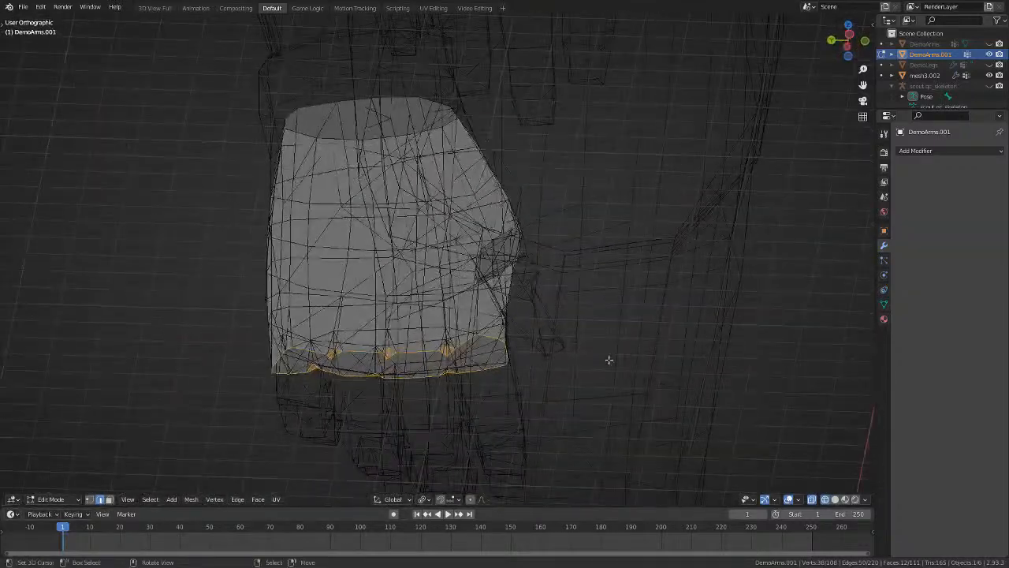
{"action": "scroll", "coordinate": [485, 404], "scroll_direction": "up", "scroll_amount": 3}
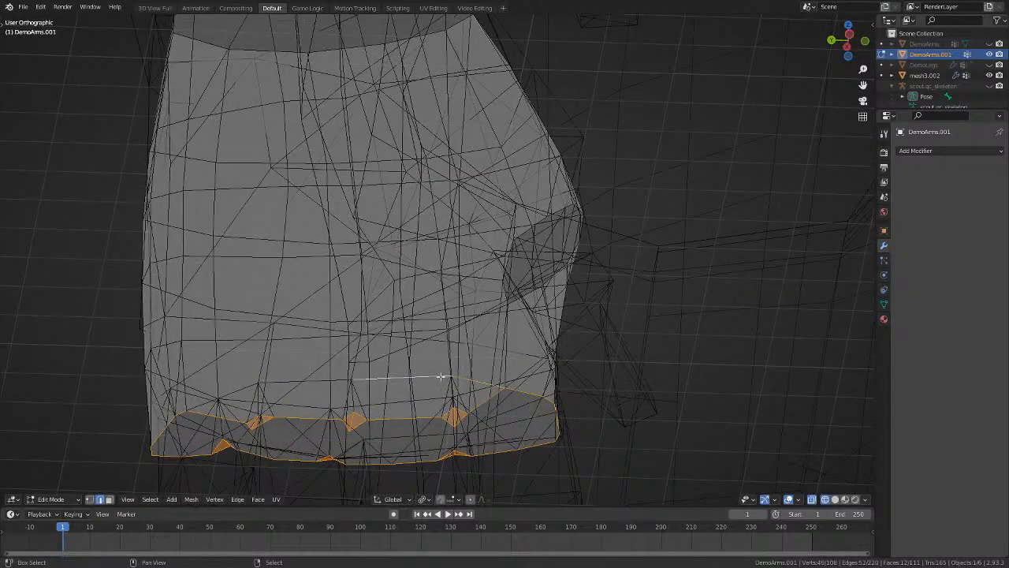
{"action": "right_click", "coordinate": [243, 384], "text": "shift"}
Shift the finger-side rim about -0.29 along X in front view to bring it toward the finger bases.
{"action": "scroll", "coordinate": [347, 387], "scroll_direction": "down", "scroll_amount": 2}
{"action": "middle_click_drag", "start_coordinate": [347, 387], "coordinate": [415, 365]}
{"action": "key", "text": "g"}
{"action": "right_click", "coordinate": [409, 361]}
{"action": "key", "text": "KP_3"}
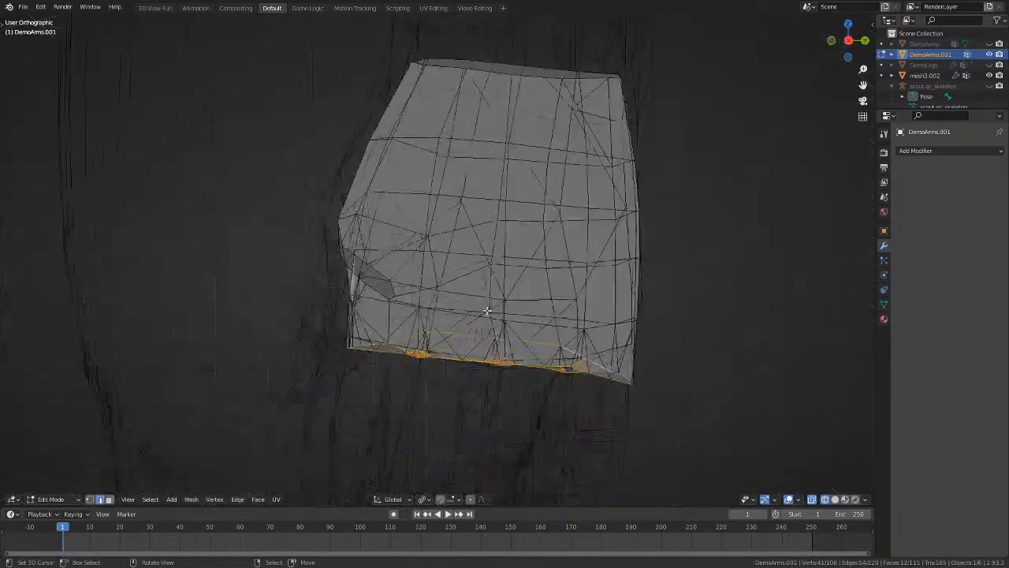
{"action": "key", "text": "KP_1"}
{"action": "key", "text": "shift+z"}
{"action": "scroll", "coordinate": [625, 314], "scroll_direction": "up", "scroll_amount": 2}
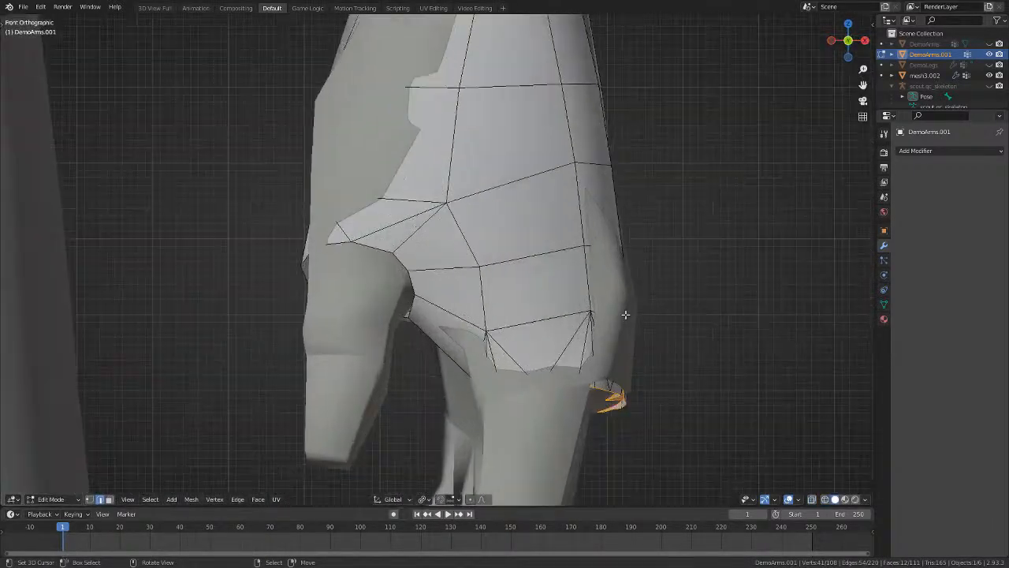
{"action": "mouse_move", "coordinate": [651, 390]}
{"action": "middle_mouse_down", "text": "shift"}
{"action": "mouse_move", "coordinate": [635, 352]}
{"action": "mouse_move", "coordinate": [637, 317]}
{"action": "middle_mouse_up", "text": "shift"}
{"action": "key", "text": "g"}
{"action": "key", "text": "x"}
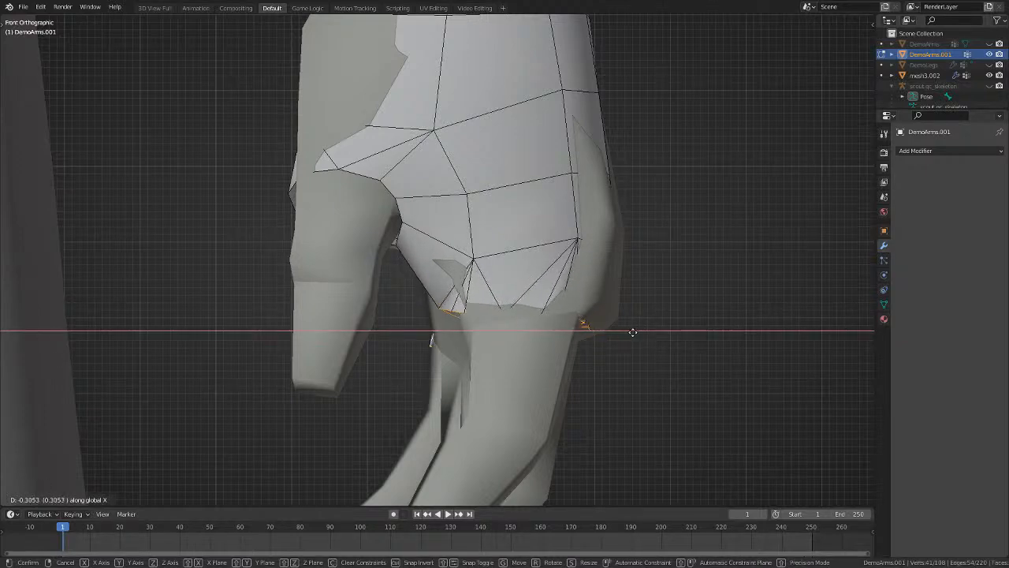
{"action": "left_click", "coordinate": [634, 331]}
Rotate the finger-side rim in front view and move it about 0.117 along X and -0.20 along Z.
{"action": "mouse_move", "coordinate": [633, 332]}
{"action": "middle_mouse_down"}
{"action": "mouse_move", "coordinate": [651, 295]}
{"action": "mouse_move", "coordinate": [739, 213]}
{"action": "mouse_move", "coordinate": [678, 318]}
{"action": "mouse_move", "coordinate": [669, 255]}
{"action": "mouse_move", "coordinate": [655, 252]}
{"action": "mouse_move", "coordinate": [633, 322]}
{"action": "mouse_move", "coordinate": [615, 343]}
{"action": "mouse_move", "coordinate": [718, 412]}
{"action": "mouse_move", "coordinate": [714, 405]}
{"action": "mouse_move", "coordinate": [712, 417]}
{"action": "middle_mouse_up"}
{"action": "key", "text": "shift+z"}
{"action": "key", "text": "shift+z"}
{"action": "scroll", "coordinate": [678, 317], "scroll_direction": "down", "scroll_amount": 5}
{"action": "key", "text": "shift+z"}
{"action": "key", "text": "KP_3"}
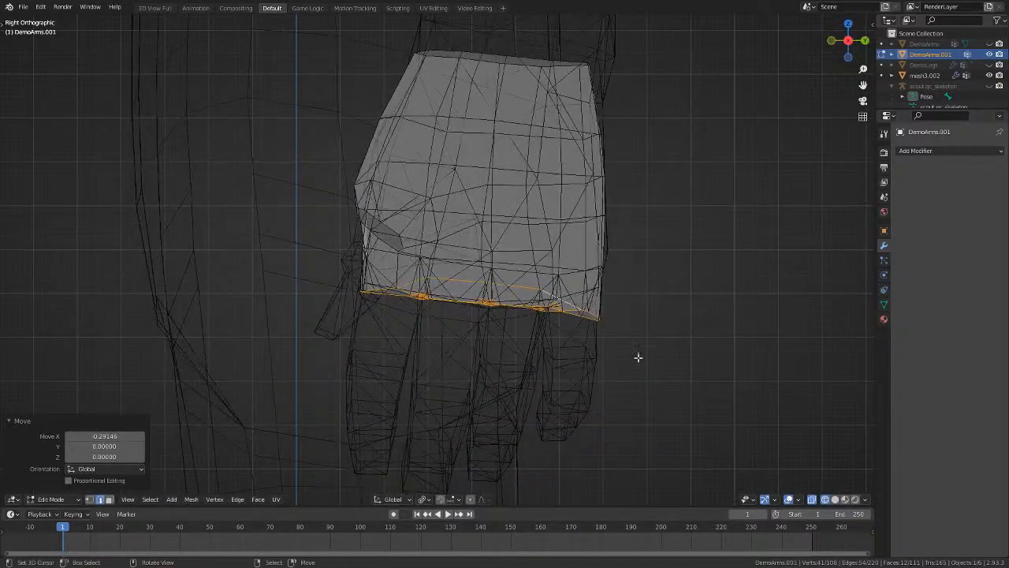
{"action": "key", "text": "KP_1"}
{"action": "scroll", "coordinate": [637, 355], "scroll_direction": "up", "scroll_amount": 2}
{"action": "key", "text": "shift+z"}
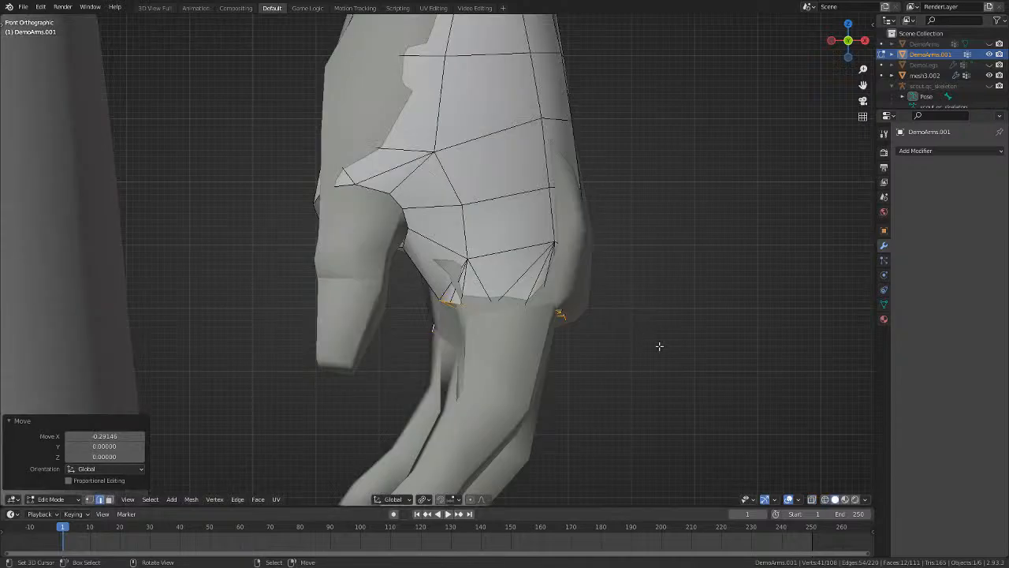
{"action": "key", "text": "r"}
{"action": "left_click", "coordinate": [678, 307]}
{"action": "key", "text": "g"}
{"action": "left_click", "coordinate": [685, 319]}
Nudge the finger-side rim about 0.014 along X, -0.076 along Y and 0.052 along Z in an angled view.
{"action": "middle_click_drag", "start_coordinate": [685, 318], "coordinate": [855, 301]}
{"action": "middle_click_drag", "start_coordinate": [331, 340], "coordinate": [583, 348]}
{"action": "key", "text": "shift+z"}
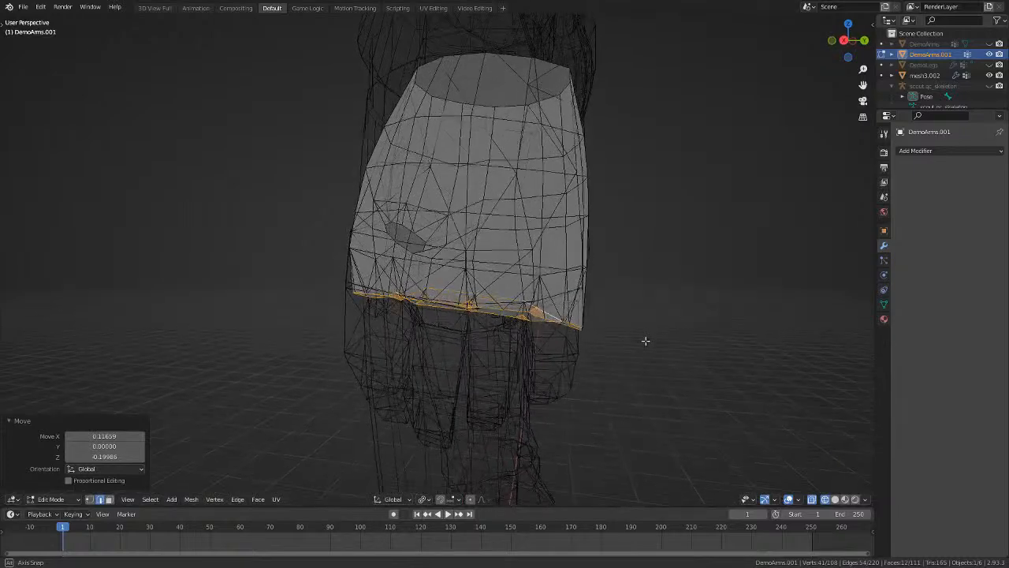
{"action": "middle_click_drag", "start_coordinate": [645, 340], "coordinate": [649, 344]}
{"action": "key", "text": "g"}
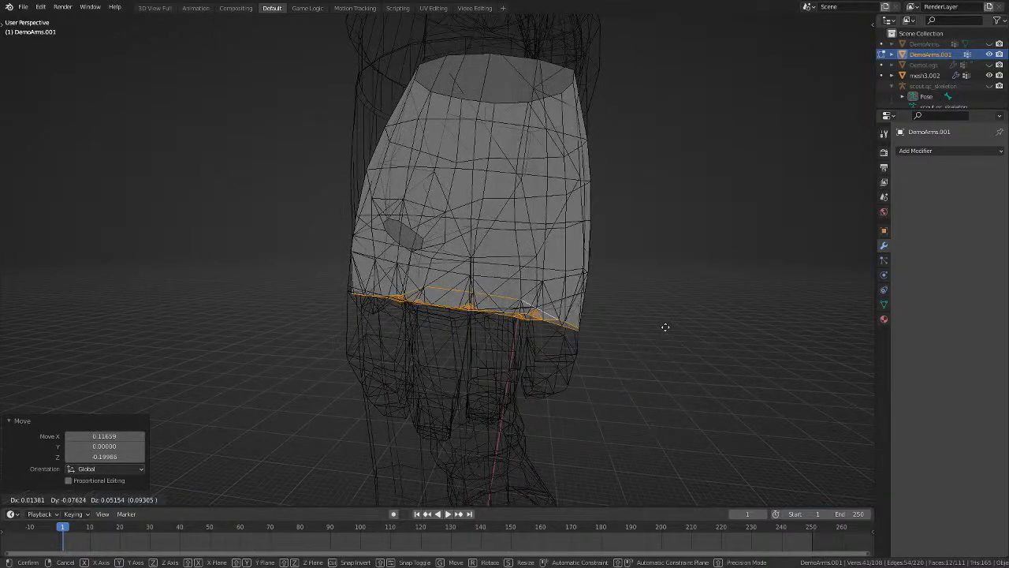
{"action": "left_click", "coordinate": [666, 326]}
Clear the rim selection and select only the rim edges around the little finger's base.
{"action": "mouse_move", "coordinate": [665, 318]}
{"action": "middle_mouse_down"}
{"action": "mouse_move", "coordinate": [660, 304]}
{"action": "mouse_move", "coordinate": [583, 365]}
{"action": "middle_mouse_up"}
{"action": "key", "text": "shift+z"}
{"action": "scroll", "coordinate": [648, 321], "scroll_direction": "up", "scroll_amount": 2}
{"action": "key", "text": "alt+z"}
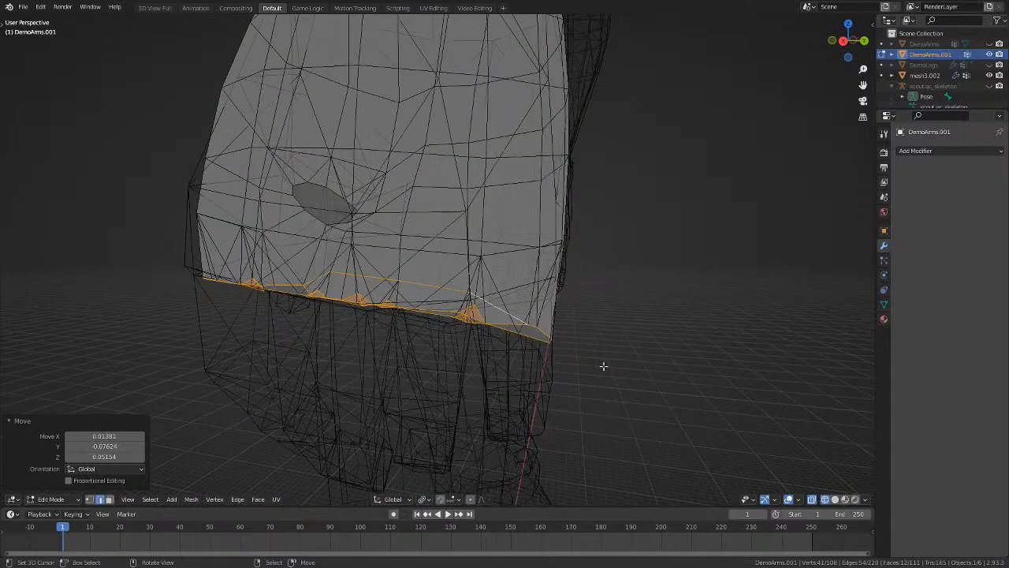
{"action": "key", "text": "c"}
{"action": "key", "text": "Escape"}
{"action": "scroll", "coordinate": [514, 361], "scroll_direction": "up", "scroll_amount": 2}
{"action": "mouse_move", "coordinate": [514, 361]}
{"action": "middle_mouse_down", "text": "shift"}
{"action": "mouse_move", "coordinate": [540, 378]}
{"action": "mouse_move", "coordinate": [552, 338]}
{"action": "mouse_move", "coordinate": [514, 321]}
{"action": "middle_mouse_up", "text": "shift"}
{"action": "key", "text": "shift+z"}
{"action": "scroll", "coordinate": [550, 351], "scroll_direction": "down", "scroll_amount": 3}
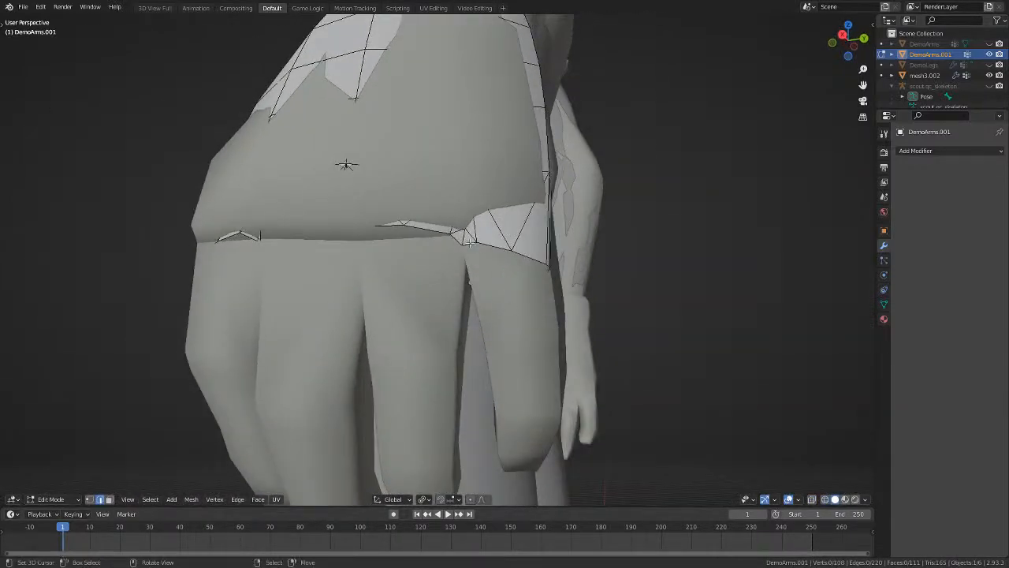
{"action": "scroll", "coordinate": [533, 262], "scroll_direction": "up", "scroll_amount": 3}
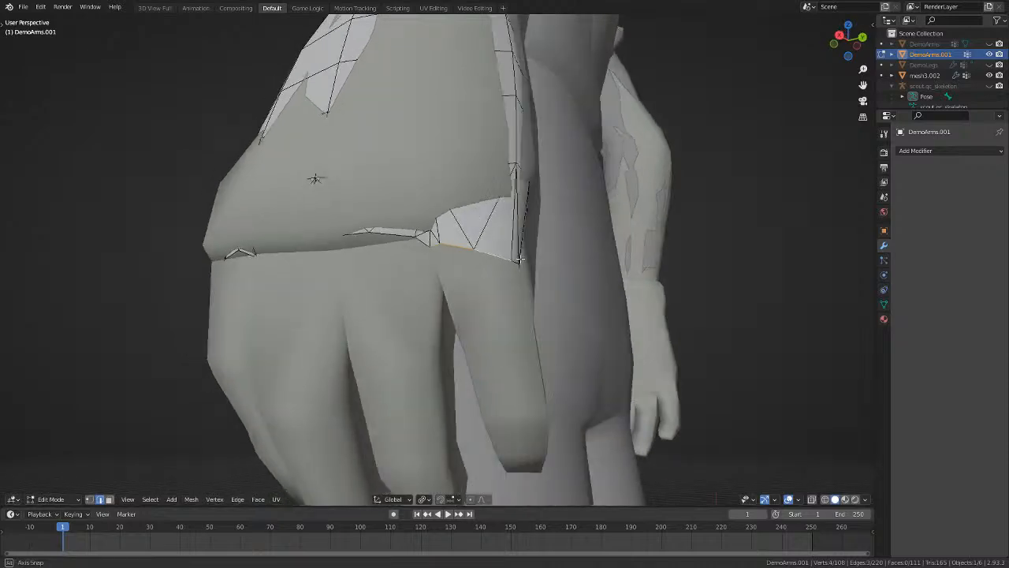
{"action": "middle_click_drag", "start_coordinate": [533, 262], "coordinate": [410, 238]}
{"action": "right_click", "coordinate": [431, 245], "text": "shift"}
{"action": "key", "text": "shift+z"}
{"action": "middle_click_drag", "start_coordinate": [531, 260], "coordinate": [405, 268]}
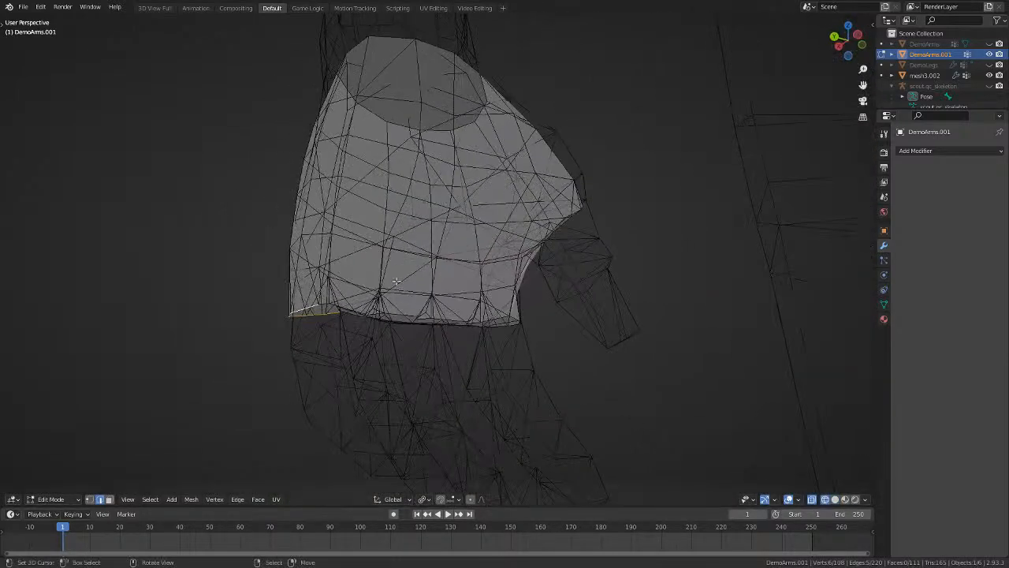
{"action": "scroll", "coordinate": [315, 304], "scroll_direction": "up", "scroll_amount": 3}
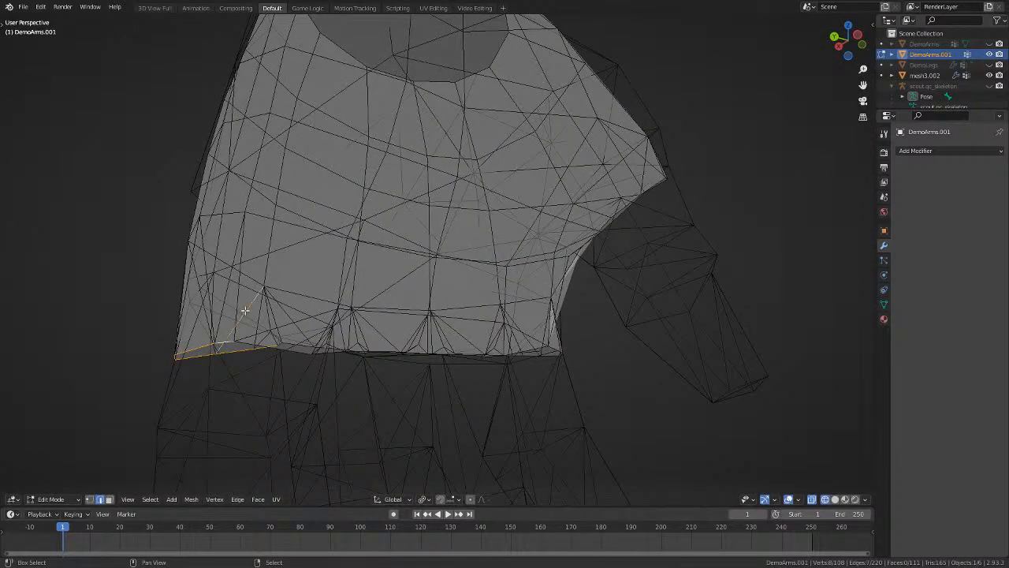
{"action": "middle_click_drag", "start_coordinate": [246, 336], "coordinate": [348, 396]}
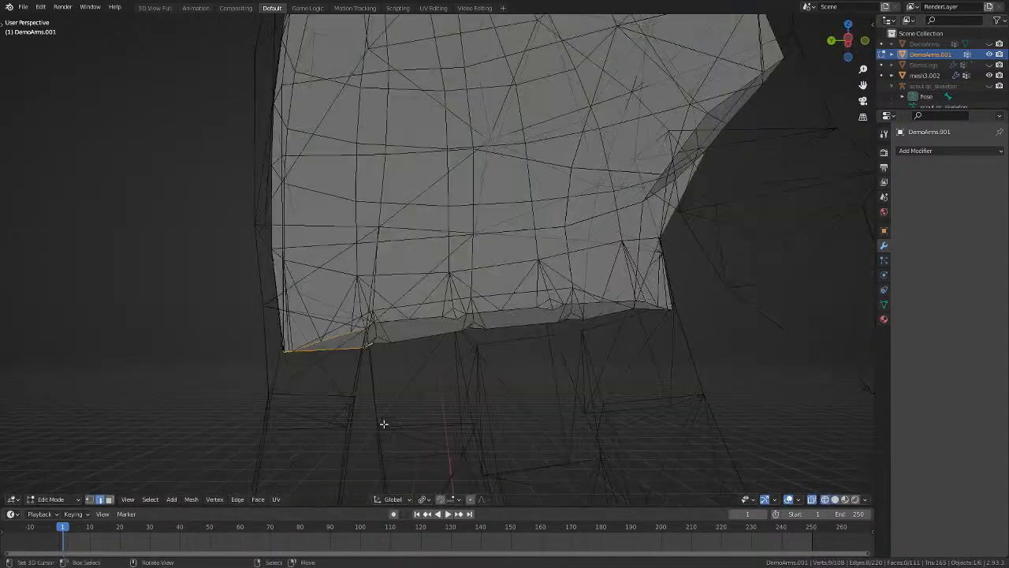
Rotate the little-finger rim edges about -23.2° and raise them about 0.32 along Z to the finger base.
{"action": "mouse_move", "coordinate": [383, 423]}
{"action": "middle_mouse_down"}
{"action": "mouse_move", "coordinate": [578, 417]}
{"action": "mouse_move", "coordinate": [611, 406]}
{"action": "middle_mouse_up"}
{"action": "scroll", "coordinate": [557, 403], "scroll_direction": "down", "scroll_amount": 2}
{"action": "key", "text": "shift+z"}
{"action": "key", "text": "r"}
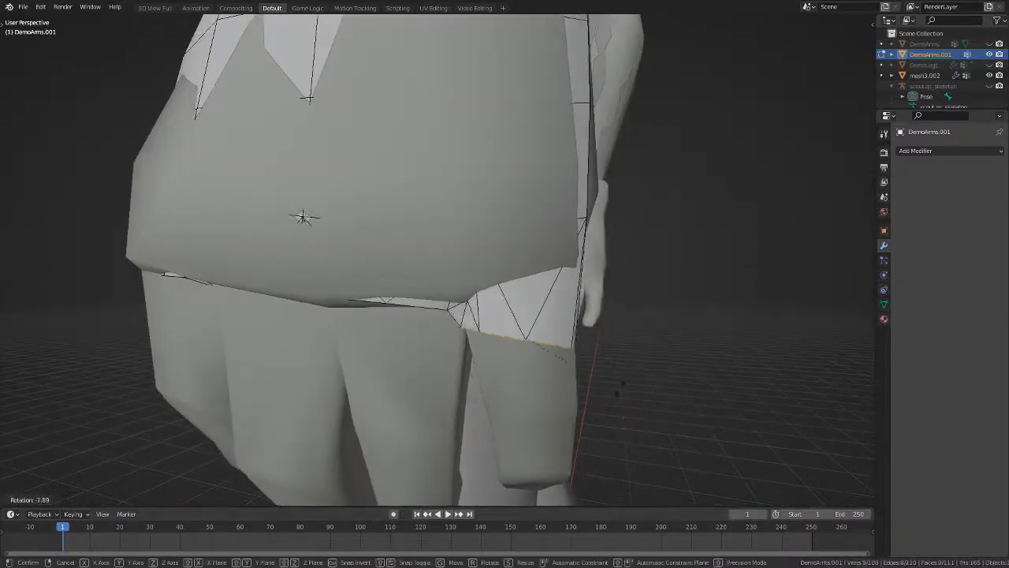
{"action": "left_click", "coordinate": [622, 363]}
{"action": "key", "text": "g"}
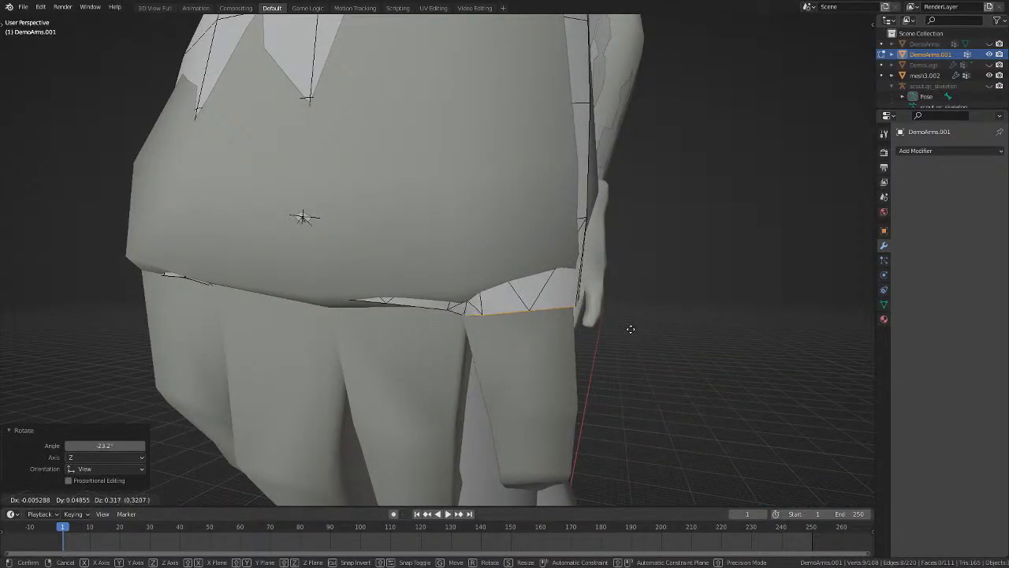
{"action": "left_click", "coordinate": [630, 328]}
Reduce the selection to one side of the little-finger rim, rotate it, and raise it about 0.057 along Z.
{"action": "left_click", "coordinate": [477, 313], "text": "shift"}
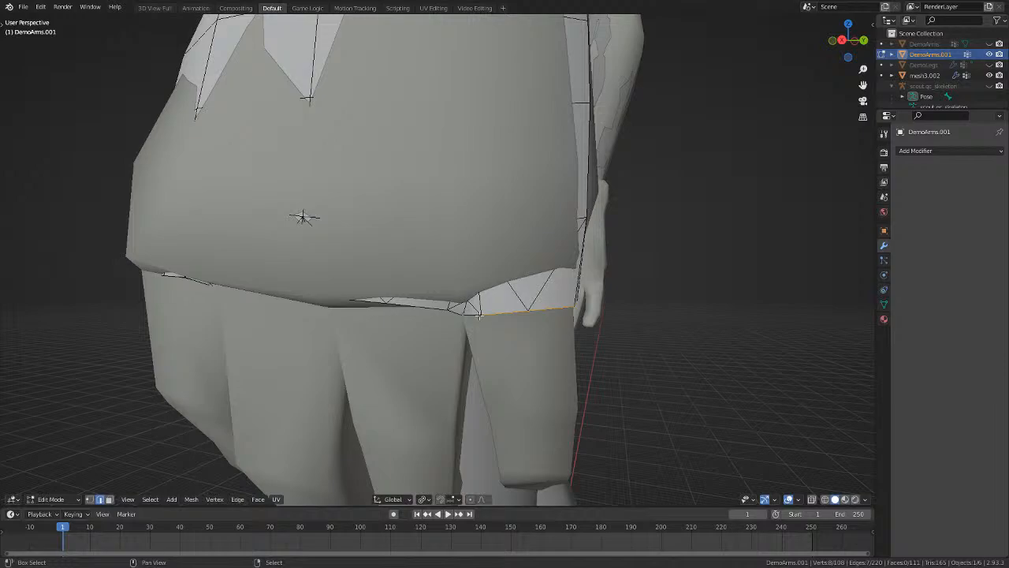
{"action": "right_click", "coordinate": [552, 309], "text": "shift"}
{"action": "mouse_move", "coordinate": [552, 309]}
{"action": "middle_mouse_down"}
{"action": "mouse_move", "coordinate": [425, 300]}
{"action": "mouse_move", "coordinate": [360, 315]}
{"action": "mouse_move", "coordinate": [382, 292]}
{"action": "mouse_move", "coordinate": [335, 277]}
{"action": "middle_mouse_up"}
{"action": "key", "text": "shift+z"}
{"action": "key", "text": "shift+z"}
{"action": "key", "text": "shift+z"}
{"action": "middle_click_drag", "start_coordinate": [451, 292], "coordinate": [308, 297]}
{"action": "scroll", "coordinate": [308, 298], "scroll_direction": "up", "scroll_amount": 2}
{"action": "key", "text": "r"}
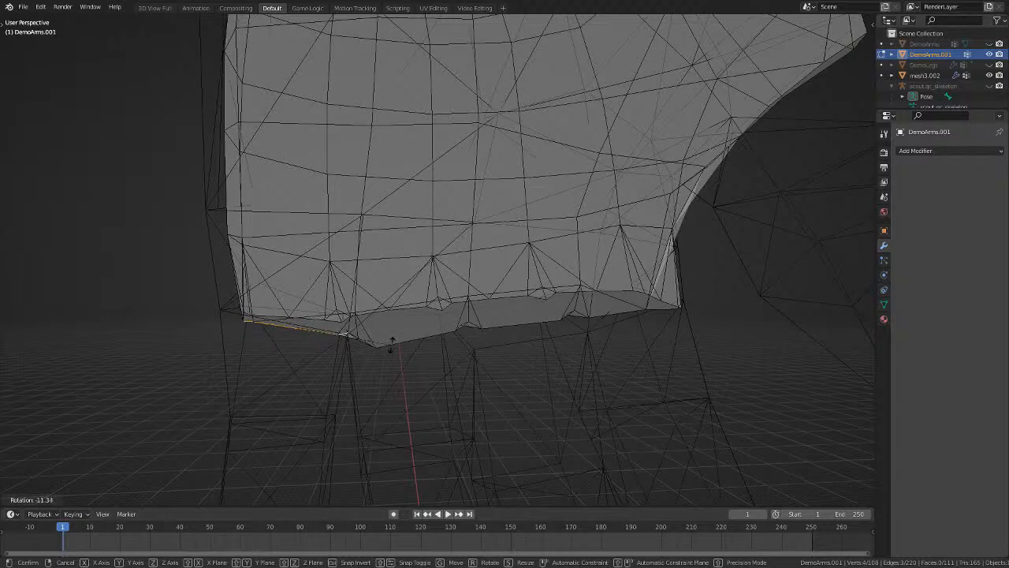
{"action": "left_click", "coordinate": [396, 342]}
{"action": "key", "text": "g"}
{"action": "left_click", "coordinate": [393, 335]}
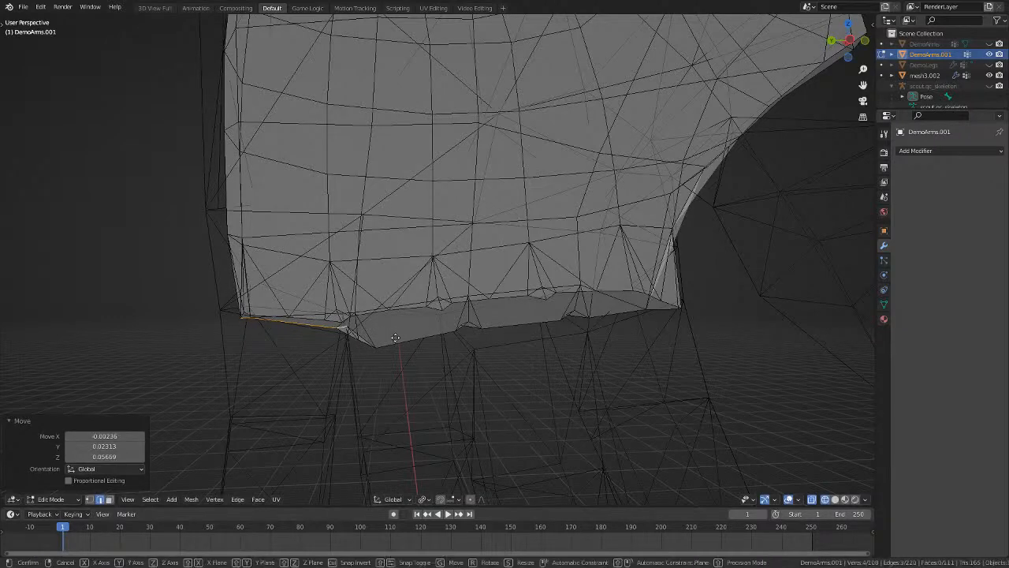
Fine-tune the little-finger rim edges by moving them about -0.023 along Y and Z and rotating them -2.75°.
{"action": "key", "text": "g"}
{"action": "left_click", "coordinate": [382, 338]}
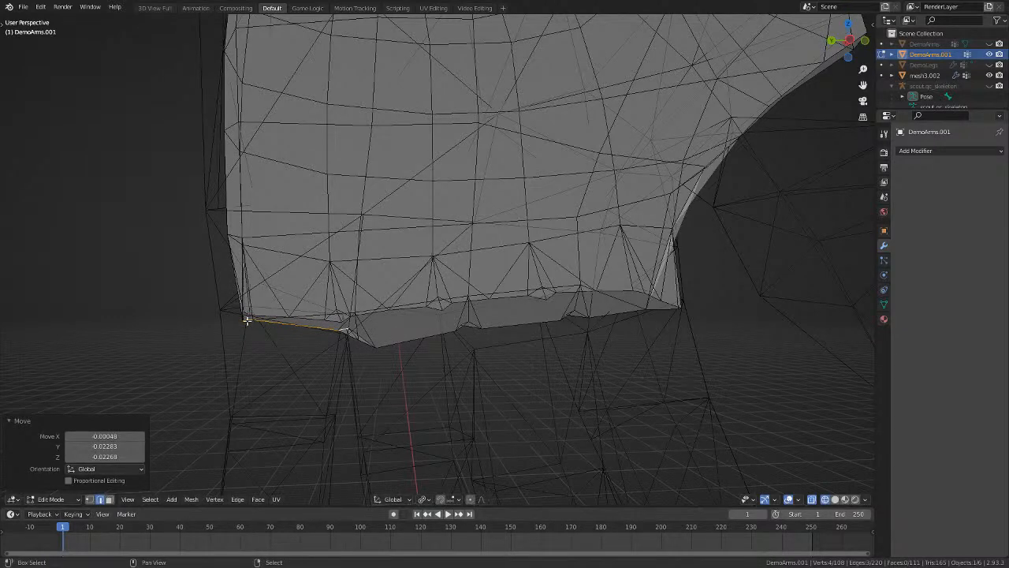
{"action": "key", "text": "r"}
{"action": "left_click", "coordinate": [435, 364]}
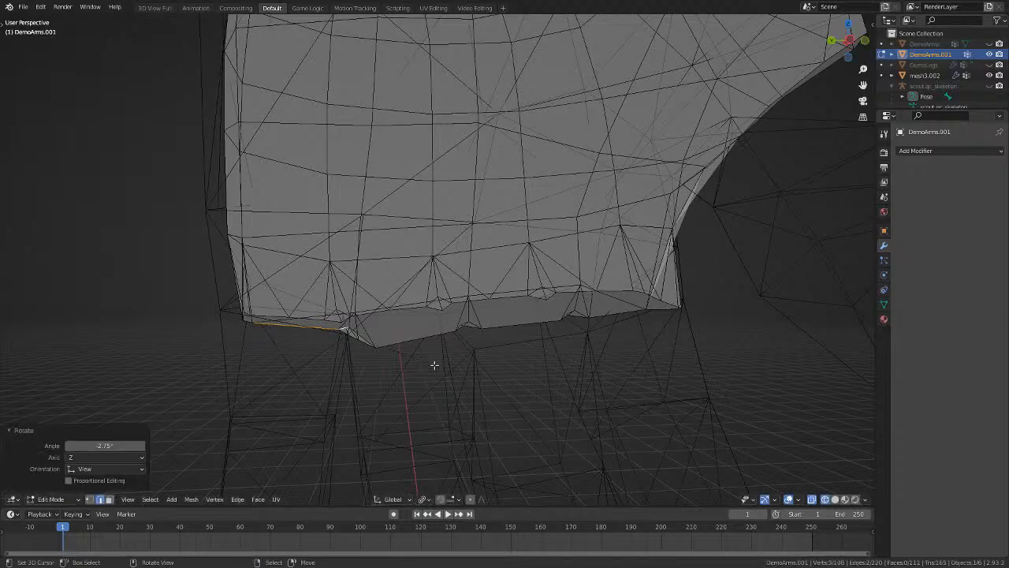
{"action": "key", "text": "shift+z"}
{"action": "middle_click_drag", "start_coordinate": [436, 364], "coordinate": [422, 390]}
{"action": "key", "text": "shift+z"}
Select the short rim edge beside the little-finger gap and raise it in small moves, finishing with about 0.055 along Z.
{"action": "right_click", "coordinate": [375, 360]}
{"action": "scroll", "coordinate": [365, 368], "scroll_direction": "up", "scroll_amount": 1}
{"action": "key", "text": "g"}
{"action": "left_click", "coordinate": [414, 347]}
{"action": "key", "text": "g"}
{"action": "left_click", "coordinate": [424, 348]}
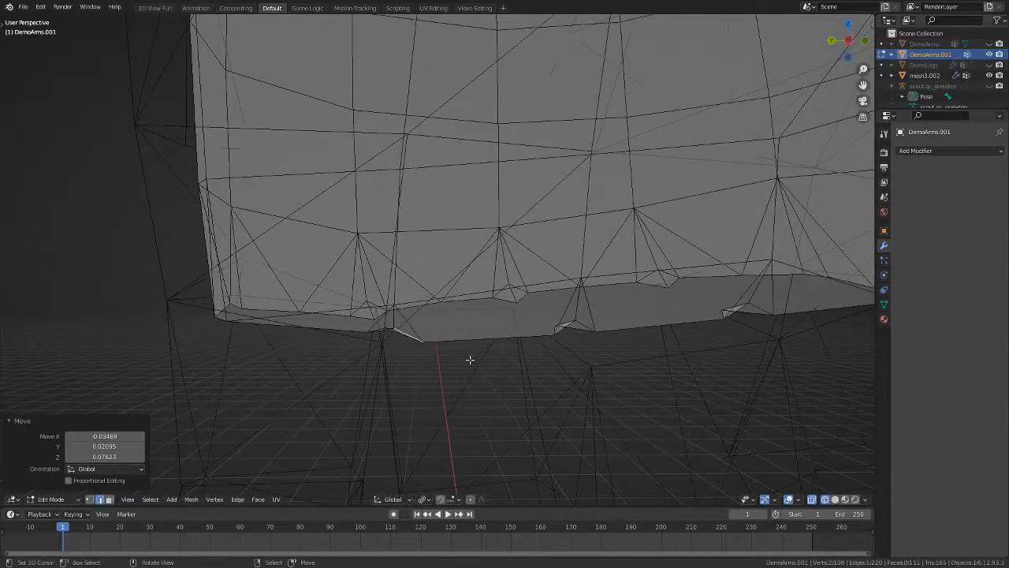
{"action": "key", "text": "g"}
{"action": "left_click", "coordinate": [471, 311]}
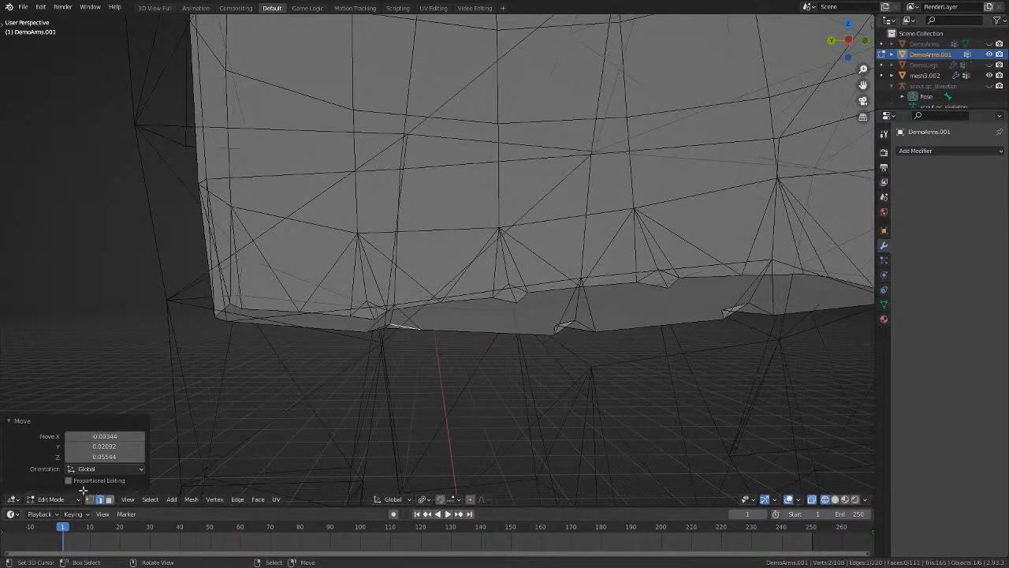
In vertex mode, reposition the inner vertex at the little-finger gap, adjusting it from below the palm.
{"action": "left_click", "coordinate": [398, 301]}
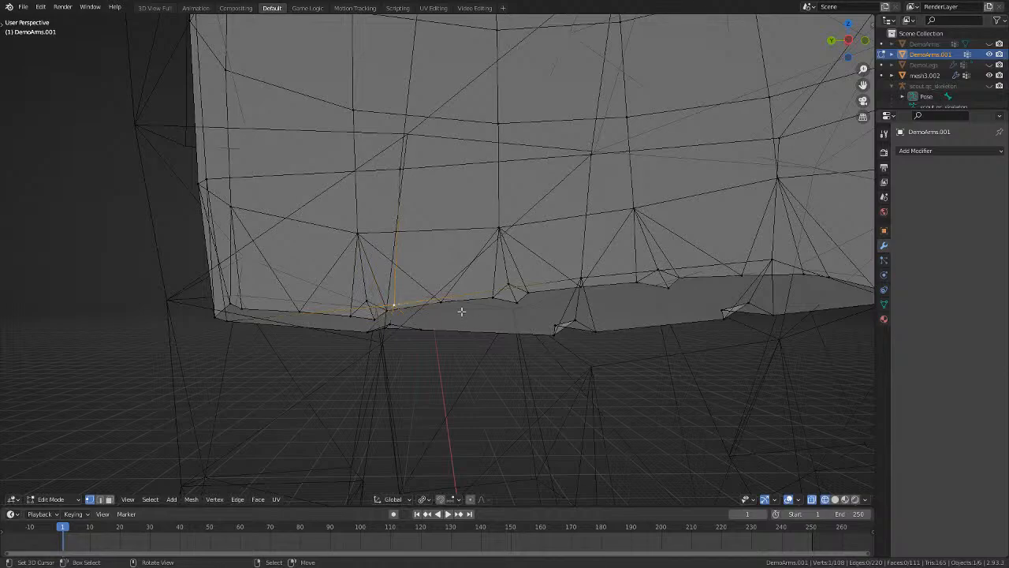
{"action": "key", "text": "g"}
{"action": "left_click", "coordinate": [459, 283]}
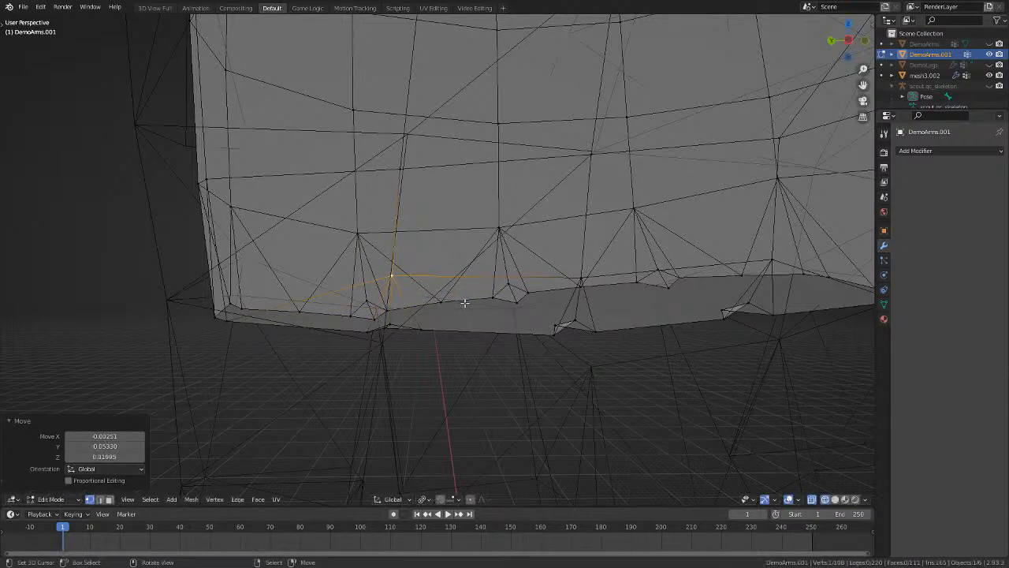
{"action": "middle_click_drag", "start_coordinate": [464, 302], "coordinate": [439, 302]}
{"action": "key", "text": "g"}
{"action": "left_click", "coordinate": [443, 347]}
{"action": "right_click", "coordinate": [433, 281]}
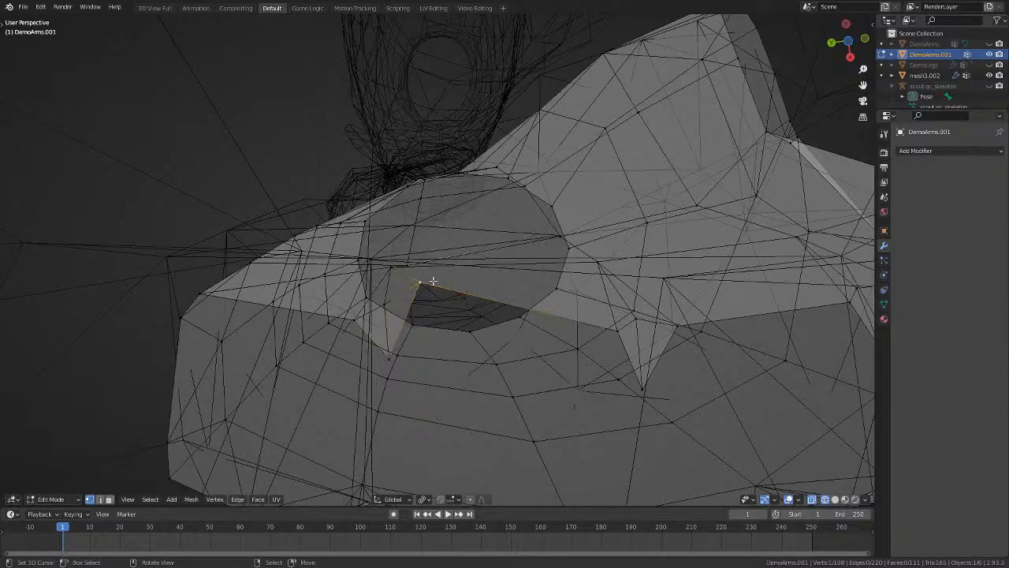
{"action": "key", "text": "g"}
{"action": "left_click", "coordinate": [387, 299]}
{"action": "key", "text": "g"}
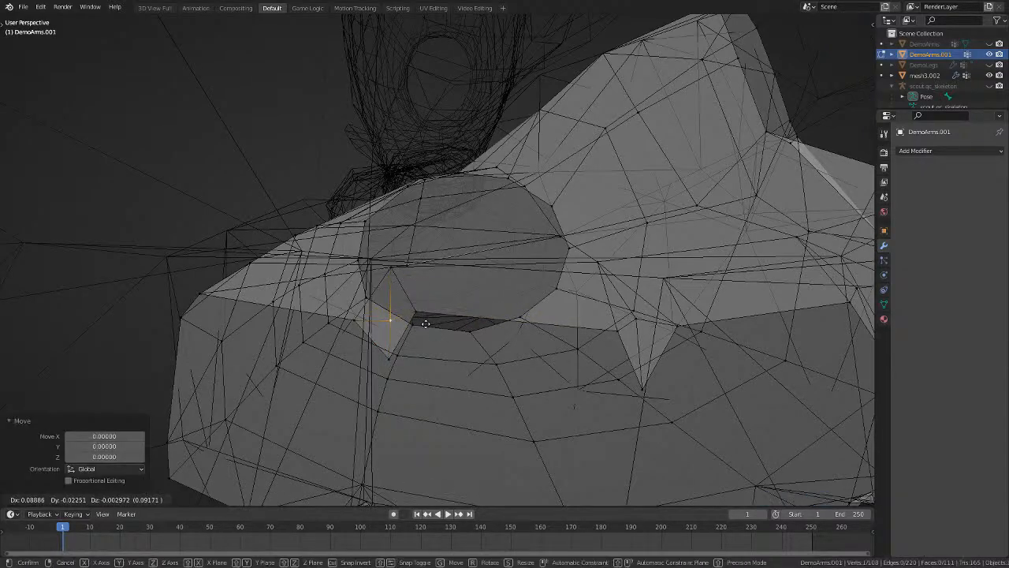
{"action": "left_click", "coordinate": [422, 310]}
Select the vertex at the finger gap on the opposite side of the rim, nudge it into place, and deselect everything.
{"action": "middle_click_drag", "start_coordinate": [425, 309], "coordinate": [642, 285]}
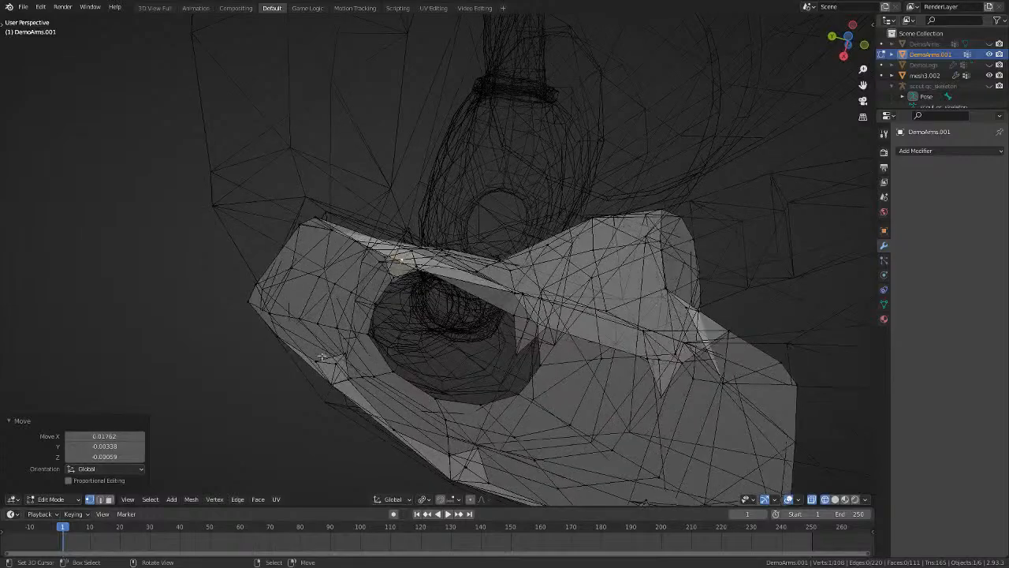
{"action": "right_click", "coordinate": [321, 352]}
{"action": "right_click", "coordinate": [336, 363]}
{"action": "middle_click_drag", "start_coordinate": [336, 363], "coordinate": [369, 376]}
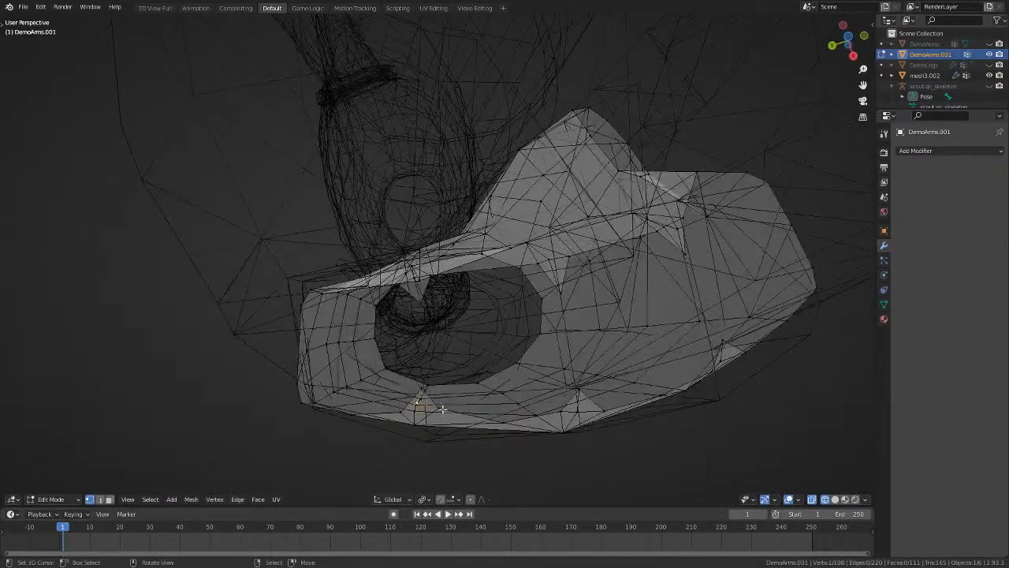
{"action": "key", "text": "g"}
{"action": "left_click", "coordinate": [435, 406]}
{"action": "key", "text": "alt+a"}
{"action": "mouse_move", "coordinate": [435, 407]}
{"action": "middle_mouse_down"}
{"action": "mouse_move", "coordinate": [494, 405]}
{"action": "mouse_move", "coordinate": [496, 379]}
{"action": "mouse_move", "coordinate": [497, 352]}
{"action": "mouse_move", "coordinate": [423, 317]}
{"action": "mouse_move", "coordinate": [399, 279]}
{"action": "mouse_move", "coordinate": [446, 268]}
{"action": "middle_mouse_up"}
{"action": "key", "text": "shift+z"}
{"action": "mouse_move", "coordinate": [635, 293]}
{"action": "middle_mouse_down"}
{"action": "mouse_move", "coordinate": [681, 413]}
{"action": "mouse_move", "coordinate": [757, 479]}
{"action": "mouse_move", "coordinate": [726, 466]}
{"action": "mouse_move", "coordinate": [788, 495]}
{"action": "mouse_move", "coordinate": [829, 24]}
{"action": "mouse_move", "coordinate": [839, 483]}
{"action": "middle_mouse_up"}
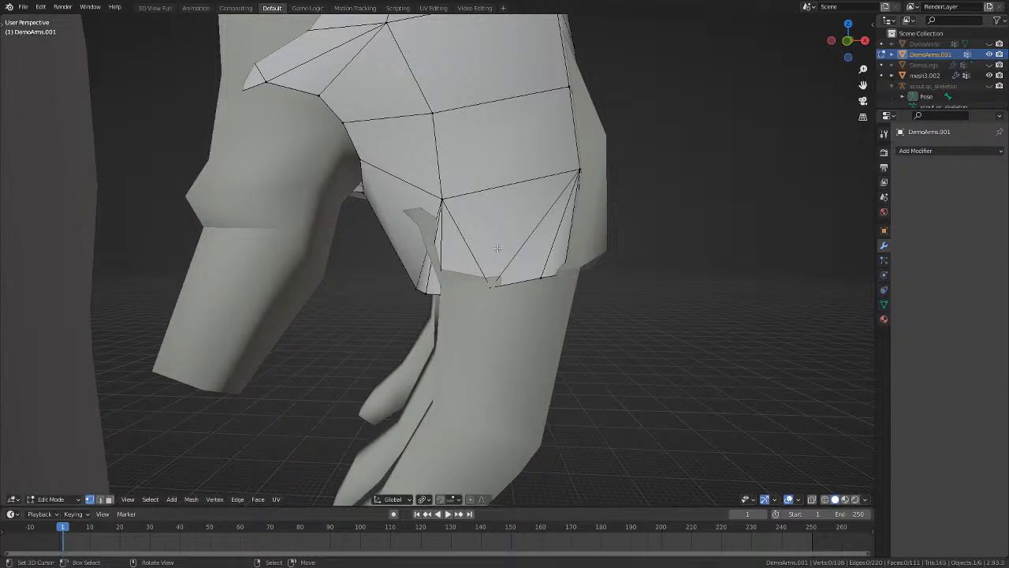
Examine how the palm's finger-side rim sits against the original fingers, comparing solid and see-through views from several angles.
{"action": "mouse_move", "coordinate": [497, 248]}
{"action": "middle_mouse_down"}
{"action": "mouse_move", "coordinate": [481, 250]}
{"action": "mouse_move", "coordinate": [502, 247]}
{"action": "middle_mouse_up"}
{"action": "mouse_move", "coordinate": [481, 200]}
{"action": "middle_mouse_down"}
{"action": "mouse_move", "coordinate": [538, 159]}
{"action": "mouse_move", "coordinate": [376, 228]}
{"action": "mouse_move", "coordinate": [406, 228]}
{"action": "middle_mouse_up"}
{"action": "key", "text": "shift+z"}
{"action": "key", "text": "shift+z"}
{"action": "mouse_move", "coordinate": [406, 228]}
{"action": "middle_mouse_down"}
{"action": "mouse_move", "coordinate": [330, 232]}
{"action": "mouse_move", "coordinate": [327, 245]}
{"action": "mouse_move", "coordinate": [436, 232]}
{"action": "middle_mouse_up"}
{"action": "key", "text": "shift+z"}
{"action": "key", "text": "shift+z"}
{"action": "scroll", "coordinate": [436, 231], "scroll_direction": "up", "scroll_amount": 5}
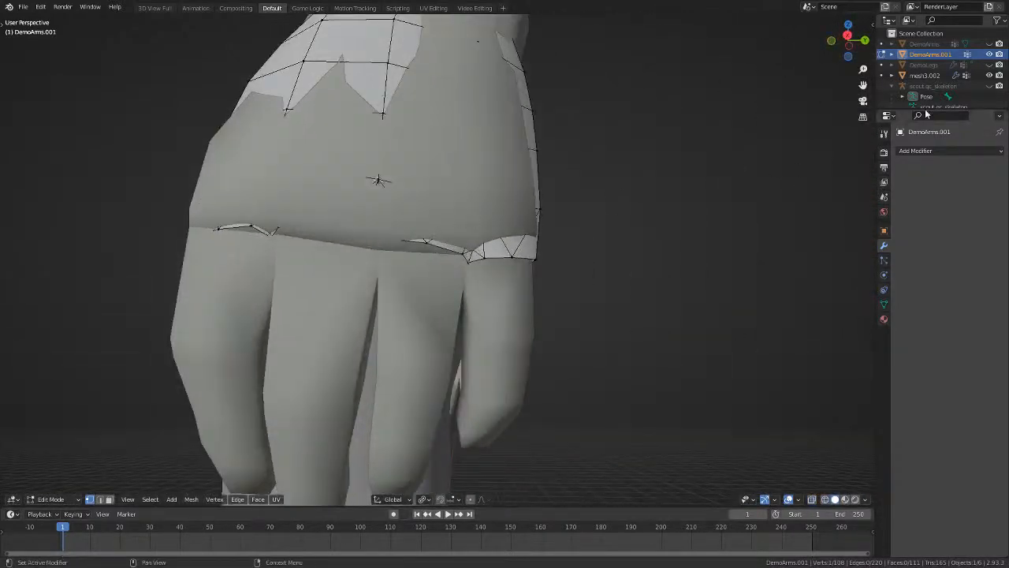
Hide the character's original hand mesh and leave Edit Mode with the whole body in view.
{"action": "left_click", "coordinate": [990, 55]}
{"action": "left_click", "coordinate": [990, 54]}
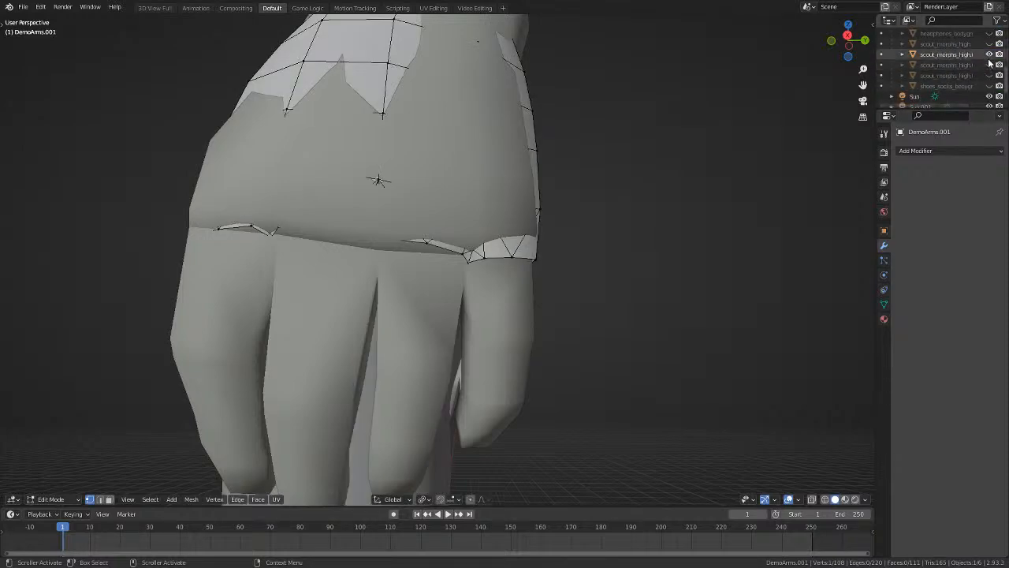
{"action": "left_click", "coordinate": [990, 57]}
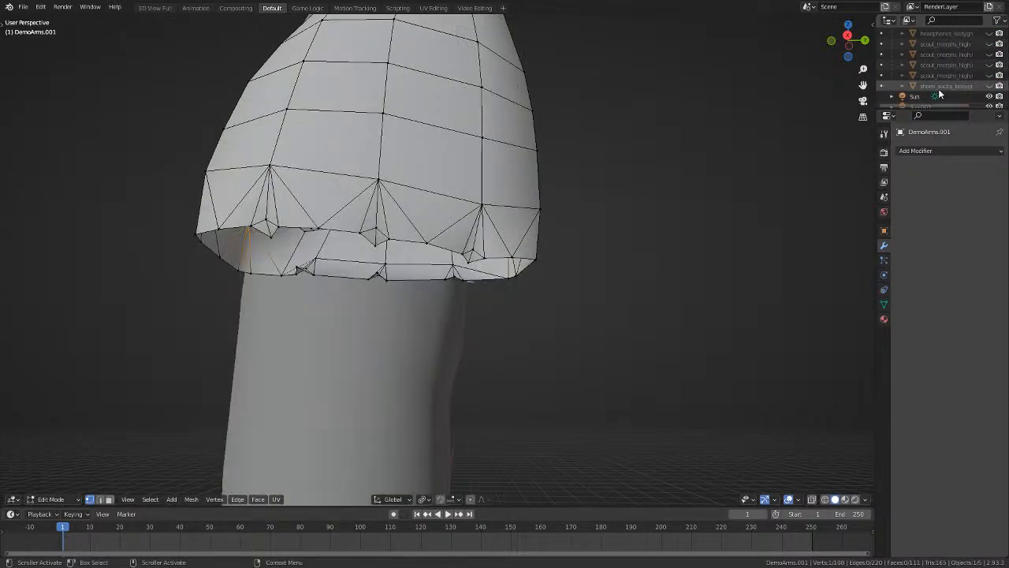
{"action": "middle_click_drag", "start_coordinate": [469, 205], "coordinate": [554, 298]}
{"action": "scroll", "coordinate": [526, 212], "scroll_direction": "down", "scroll_amount": 10}
{"action": "key", "text": "Tab"}
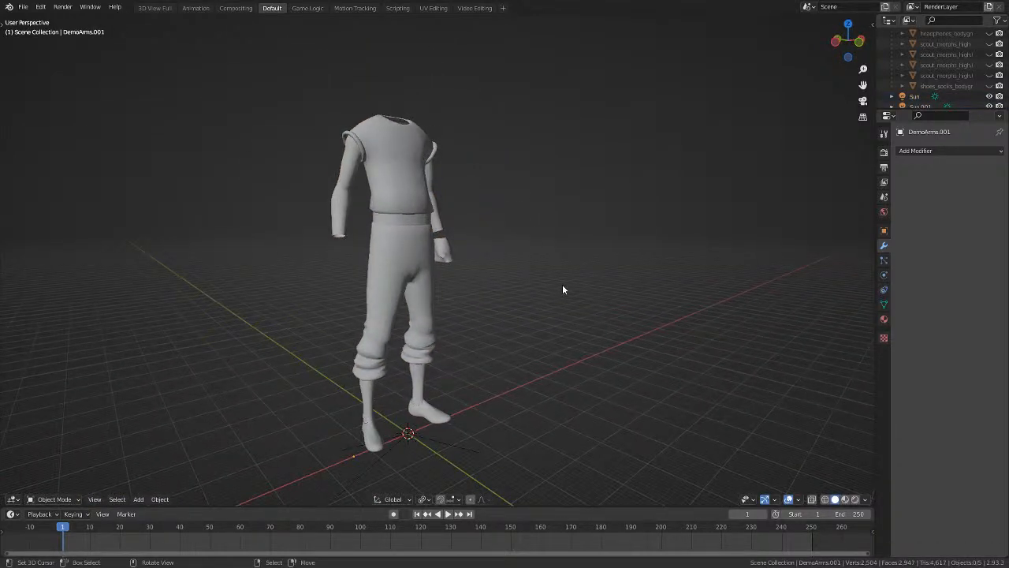
Check the assembled body from the front, and save the file.
{"action": "middle_click_drag", "start_coordinate": [578, 296], "coordinate": [442, 366]}
{"action": "scroll", "coordinate": [432, 266], "scroll_direction": "up", "scroll_amount": 4}
{"action": "scroll", "coordinate": [241, 345], "scroll_direction": "down", "scroll_amount": 4}
{"action": "left_click", "coordinate": [22, 6]}
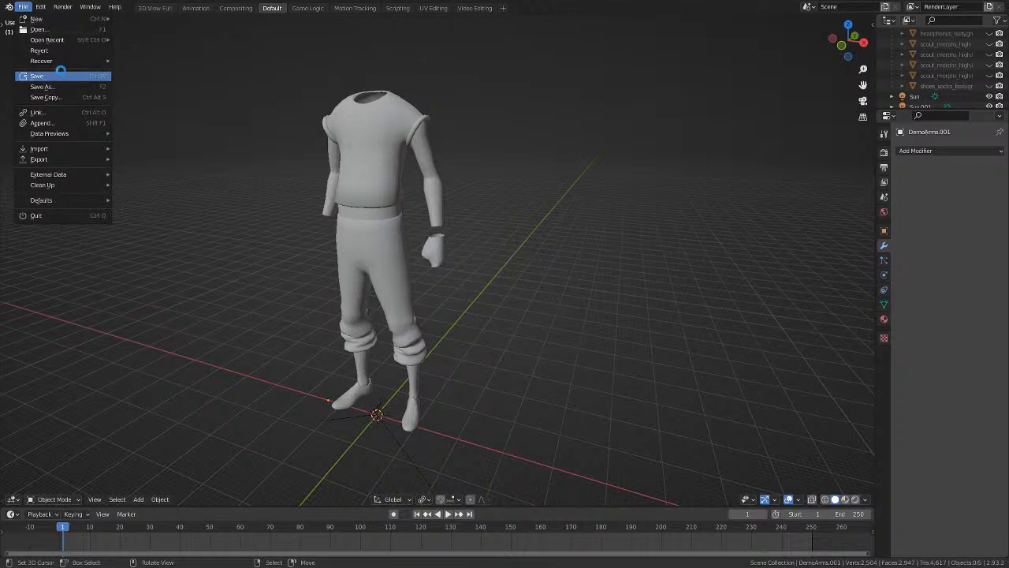
{"action": "left_click", "coordinate": [60, 74]}
Open the recent file Heavy3.blend and look over both finished characters in rendered shading.
{"action": "left_click", "coordinate": [23, 6]}
{"action": "mouse_move", "coordinate": [60, 41]}
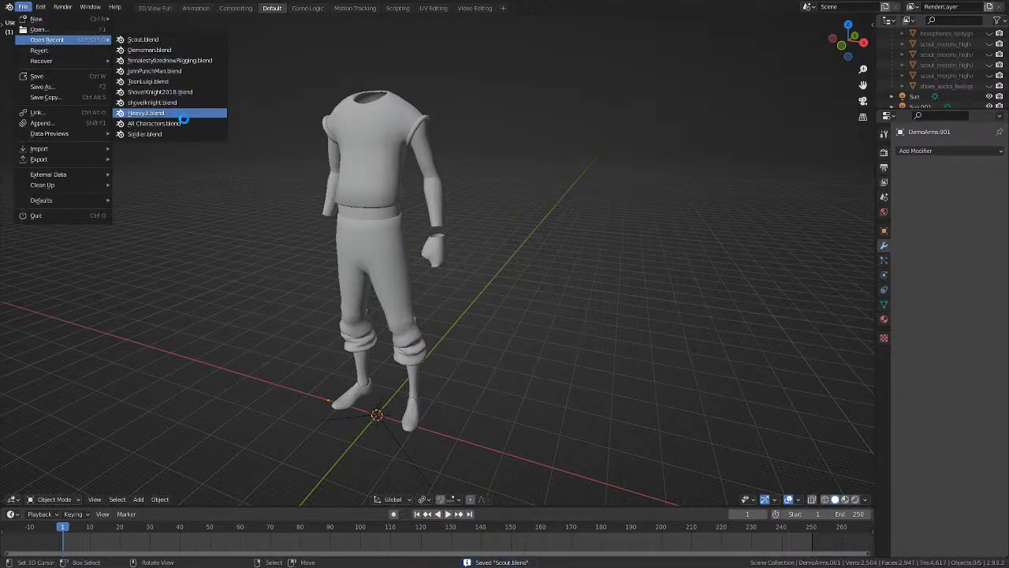
{"action": "middle_click_drag", "start_coordinate": [433, 268], "coordinate": [509, 267]}
{"action": "key", "text": "a"}
{"action": "key", "text": "a"}
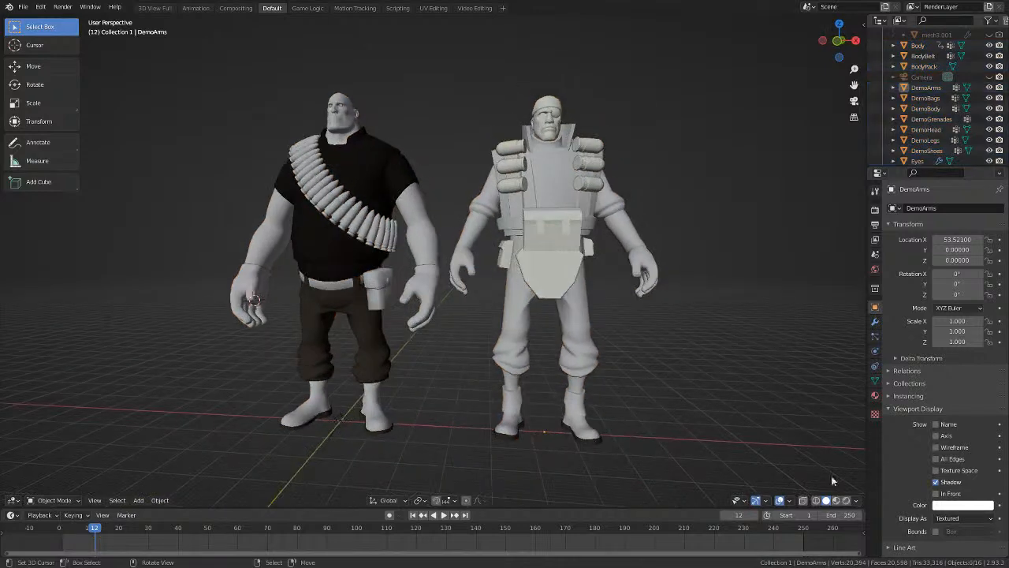
{"action": "left_click", "coordinate": [847, 501]}
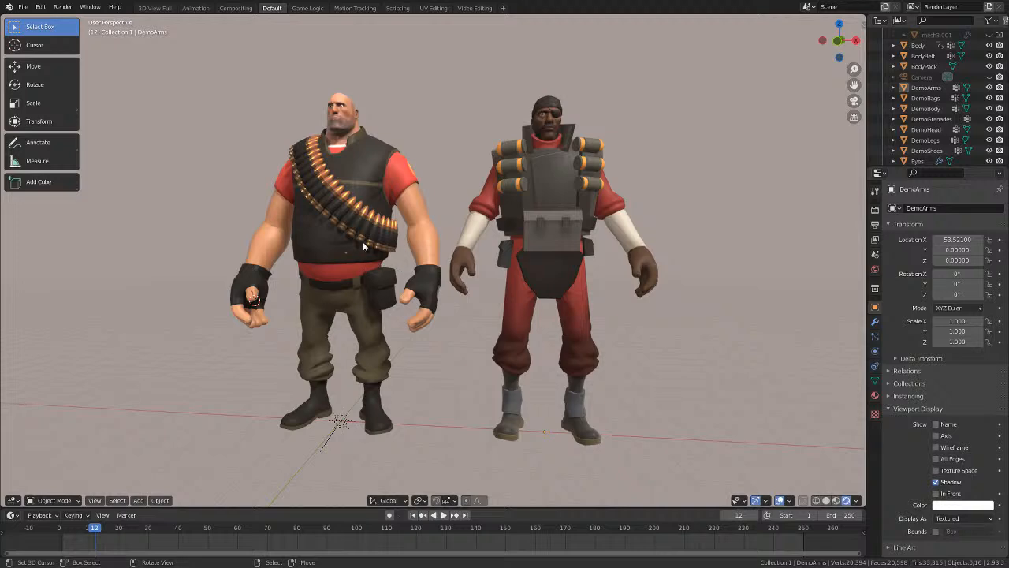
{"action": "middle_click_drag", "start_coordinate": [332, 245], "coordinate": [534, 298]}
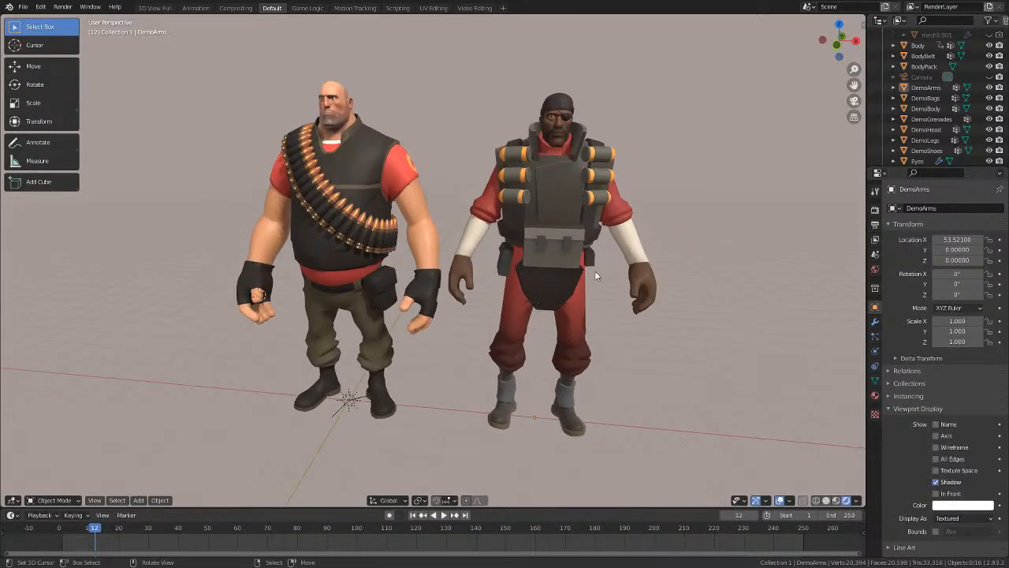
Reopen the recent file Scout.blend, discarding the changes to Heavy3.blend.
{"action": "left_click", "coordinate": [24, 7]}
{"action": "mouse_move", "coordinate": [73, 41]}
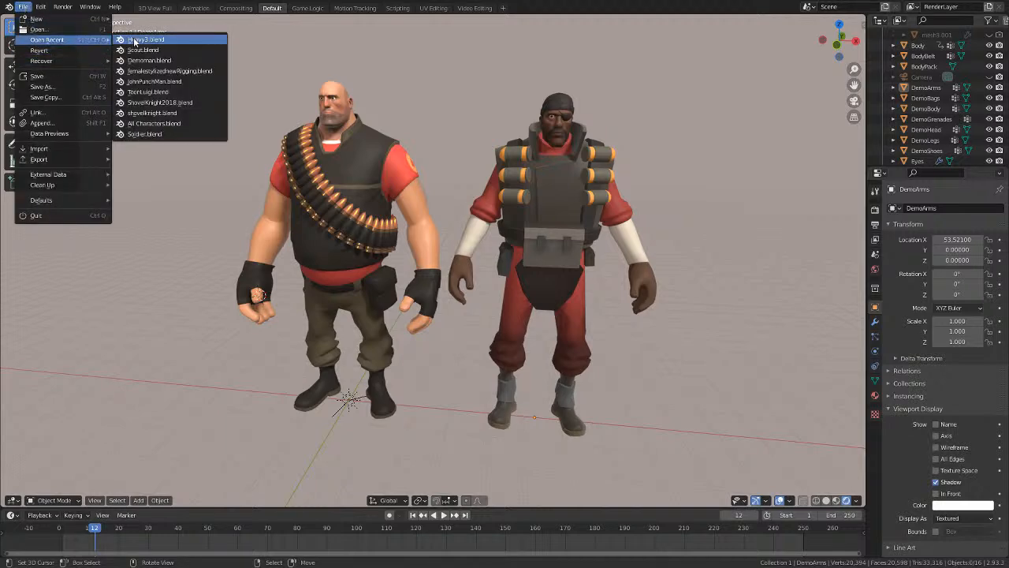
{"action": "left_click", "coordinate": [181, 50]}
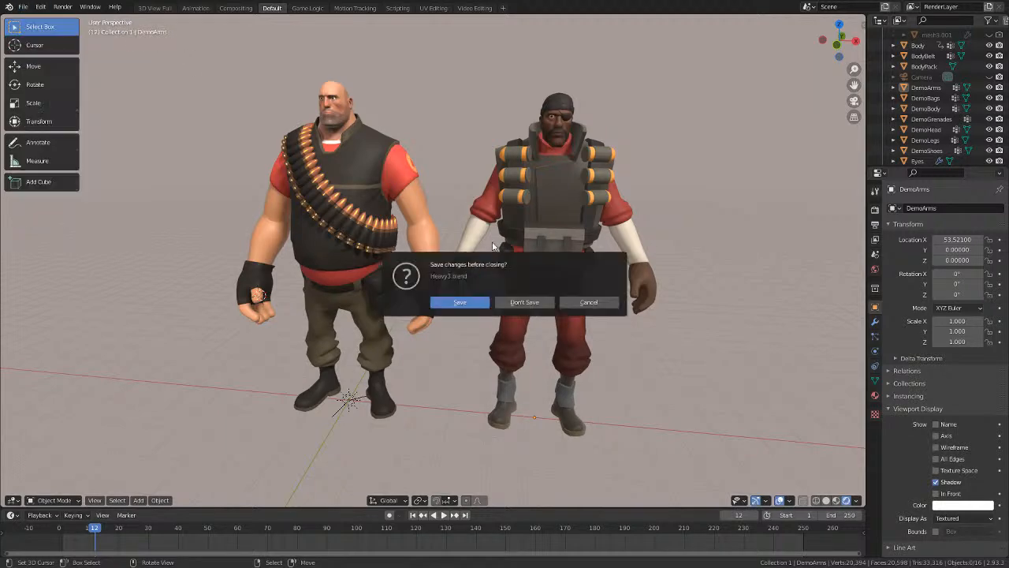
{"action": "left_click", "coordinate": [543, 304]}
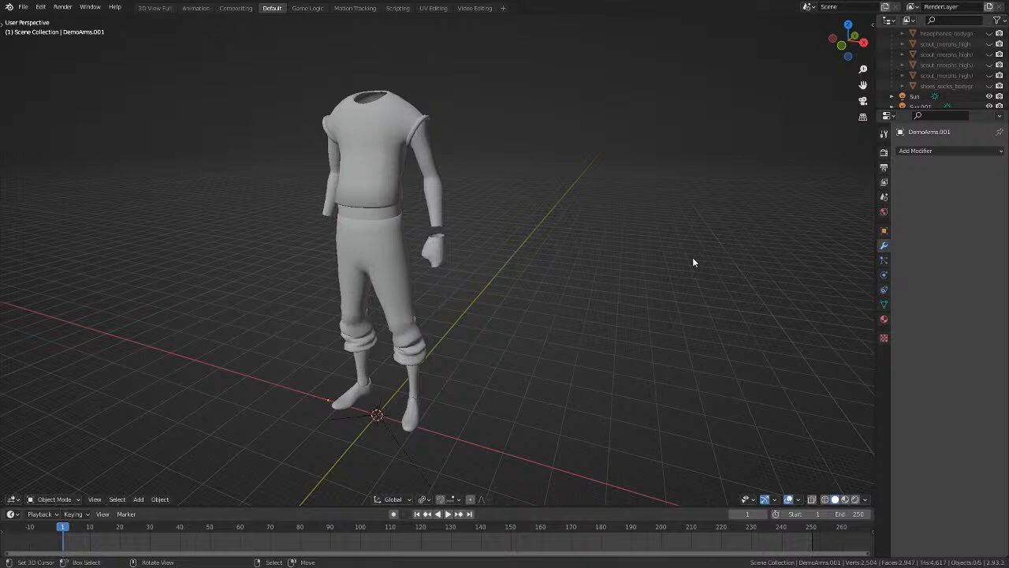
Show the original Scout meshes, isolate the trousers mesh scout_morphs_high.003, and inspect its shape.
{"action": "scroll", "coordinate": [501, 242], "scroll_direction": "up", "scroll_amount": 4}
{"action": "middle_click_drag", "start_coordinate": [501, 242], "coordinate": [528, 214]}
{"action": "scroll", "coordinate": [528, 213], "scroll_direction": "down", "scroll_amount": 4}
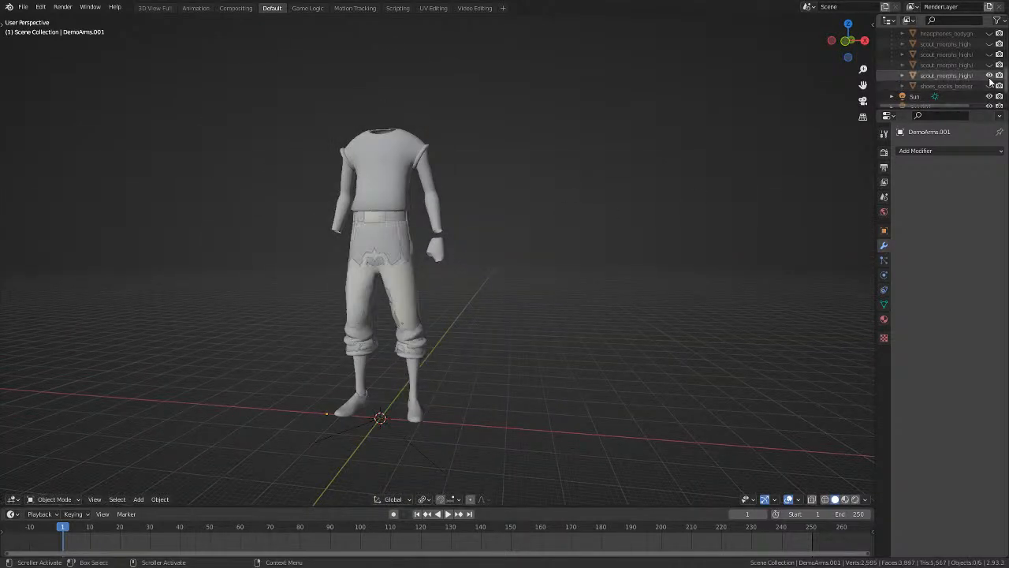
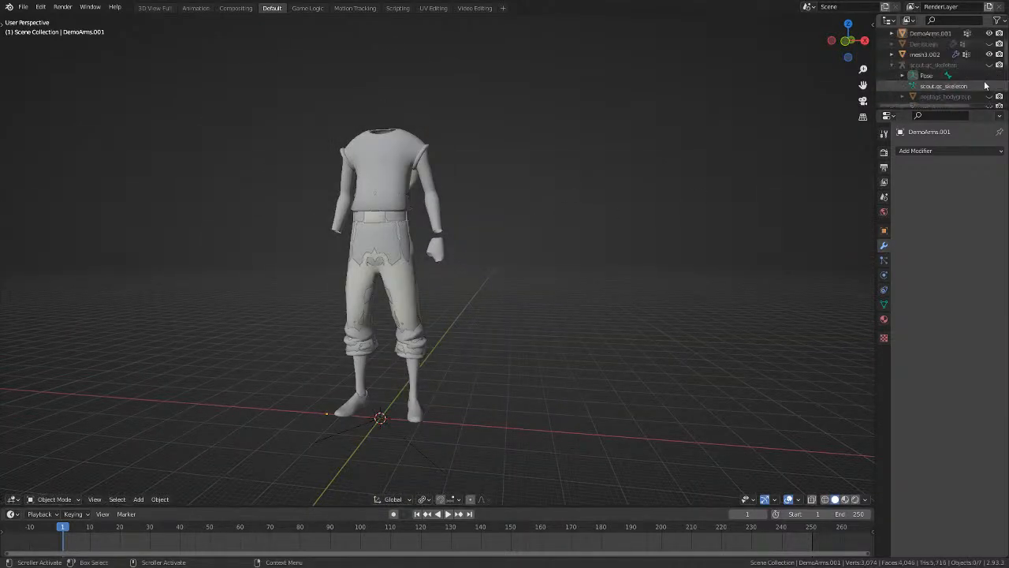
{"action": "left_click", "coordinate": [990, 76]}
{"action": "middle_click_drag", "start_coordinate": [325, 179], "coordinate": [368, 175]}
{"action": "right_click", "coordinate": [405, 211]}
{"action": "middle_click_drag", "start_coordinate": [407, 210], "coordinate": [436, 200]}
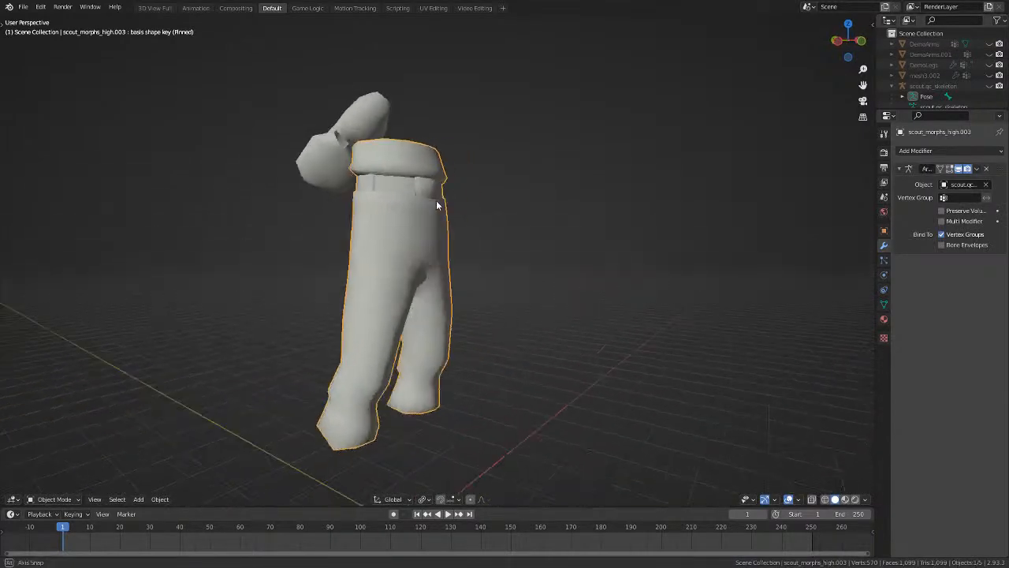
{"action": "key", "text": "Tab"}
{"action": "key", "text": "Tab"}
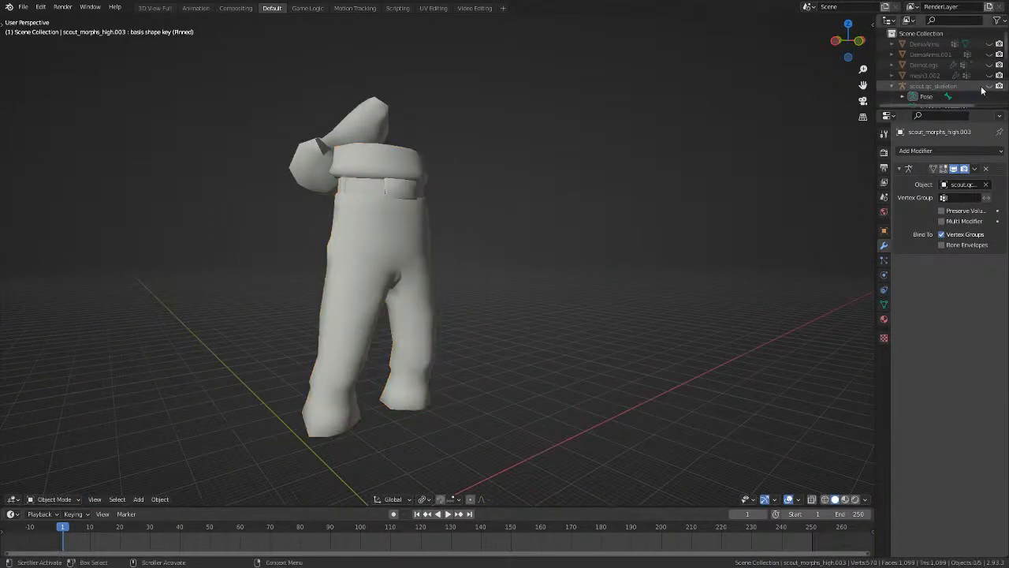
Hide the original Scout meshes, show mesh3.002 and DemoArms.001 again, and switch to the front view.
{"action": "left_click", "coordinate": [989, 65]}
{"action": "left_click", "coordinate": [989, 74]}
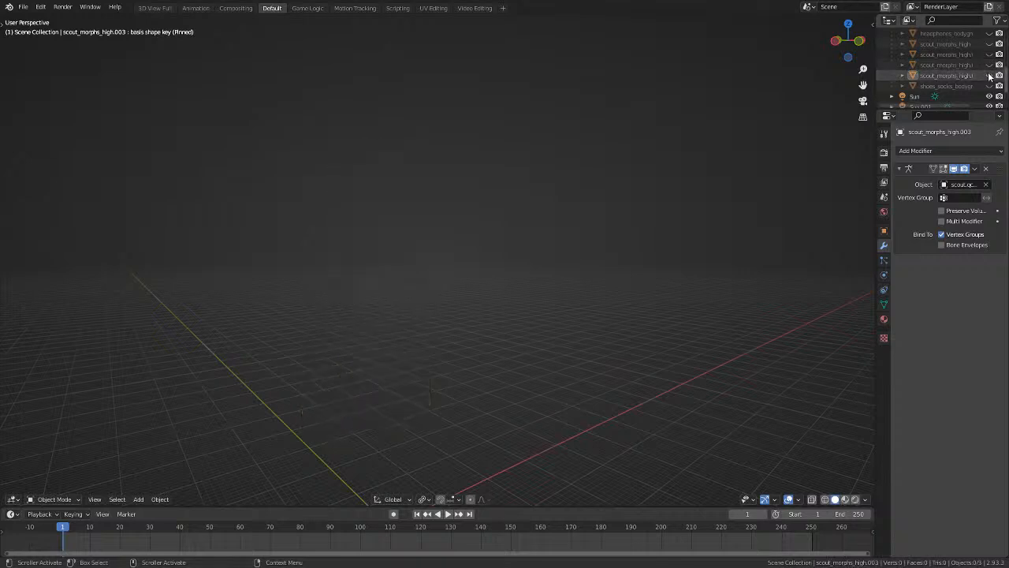
{"action": "left_click", "coordinate": [989, 75]}
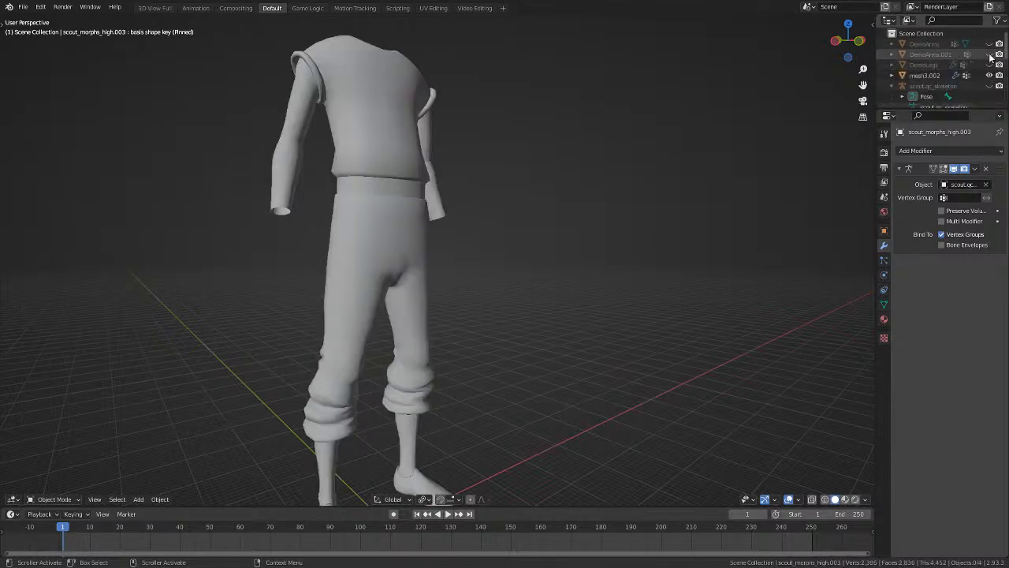
{"action": "middle_click_drag", "start_coordinate": [660, 207], "coordinate": [581, 210]}
{"action": "scroll", "coordinate": [633, 211], "scroll_direction": "up", "scroll_amount": 5}
{"action": "key", "text": "KP_1"}
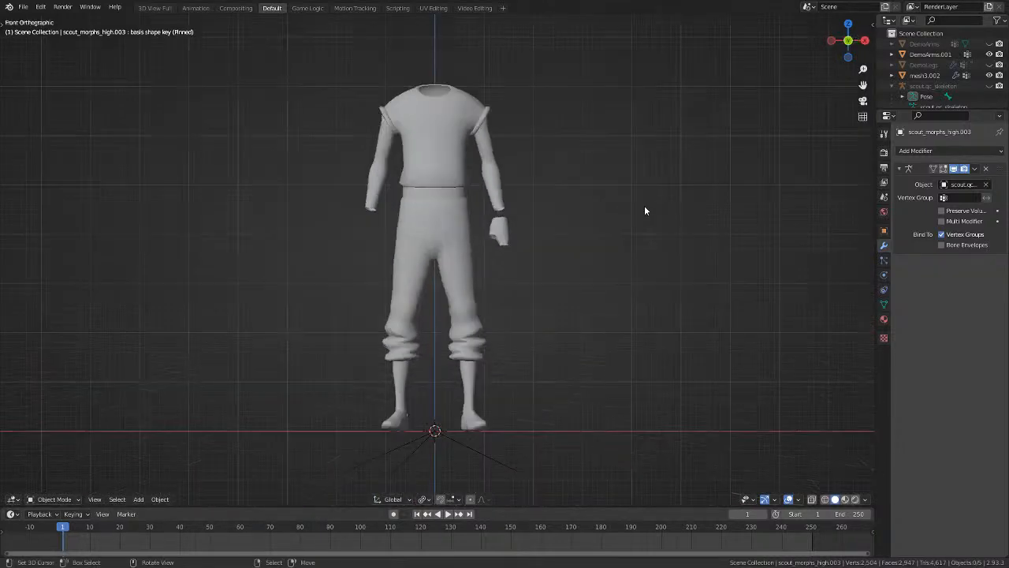
Compare the palm with the body from front and side, and open DemoArms.001 in Edit Mode.
{"action": "scroll", "coordinate": [379, 140], "scroll_direction": "up", "scroll_amount": 5}
{"action": "scroll", "coordinate": [395, 140], "scroll_direction": "up", "scroll_amount": 3}
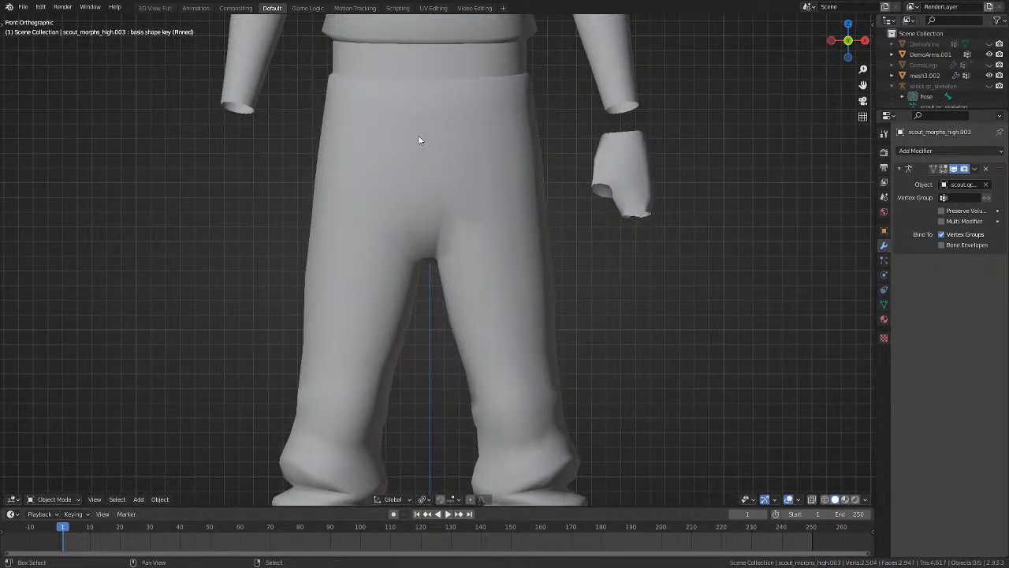
{"action": "key", "text": "KP_3"}
{"action": "scroll", "coordinate": [518, 272], "scroll_direction": "up", "scroll_amount": 5}
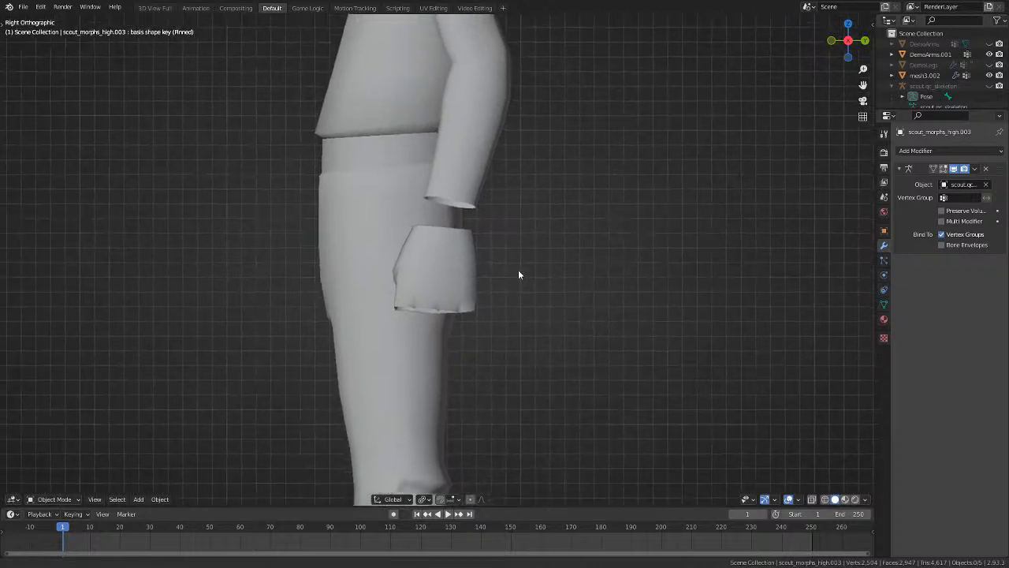
{"action": "scroll", "coordinate": [506, 306], "scroll_direction": "up", "scroll_amount": 1}
{"action": "right_click", "coordinate": [505, 305]}
{"action": "key", "text": "Tab"}
Move the two vertices between the thumb opening and the finger rim about -0.27 along X, and adjust them along Y.
{"action": "mouse_move", "coordinate": [511, 299]}
{"action": "middle_mouse_down"}
{"action": "mouse_move", "coordinate": [529, 288]}
{"action": "mouse_move", "coordinate": [496, 299]}
{"action": "middle_mouse_up"}
{"action": "scroll", "coordinate": [496, 299], "scroll_direction": "down", "scroll_amount": 4}
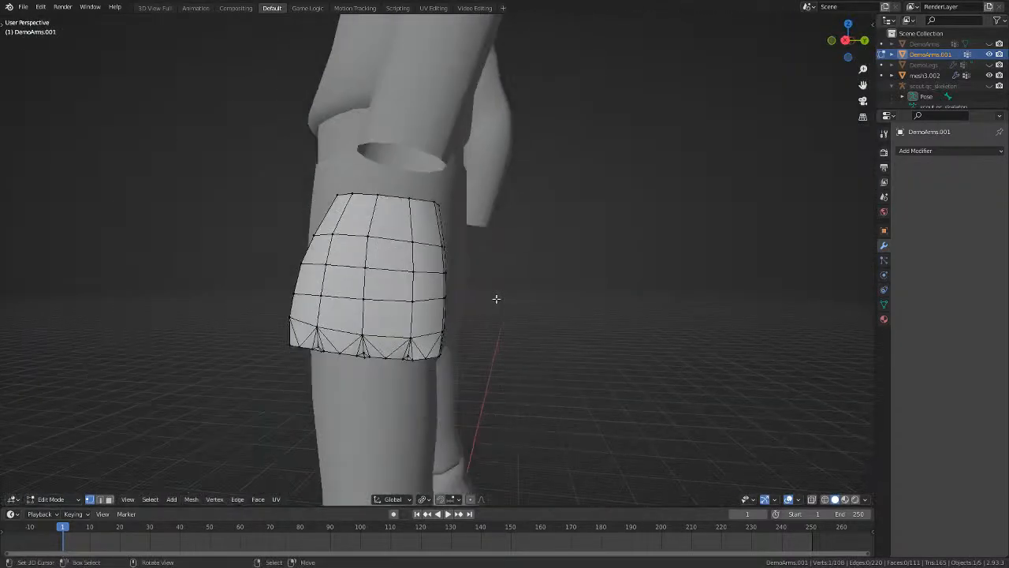
{"action": "key", "text": "KP_1"}
{"action": "middle_click_drag", "start_coordinate": [684, 209], "coordinate": [481, 217], "text": "shift"}
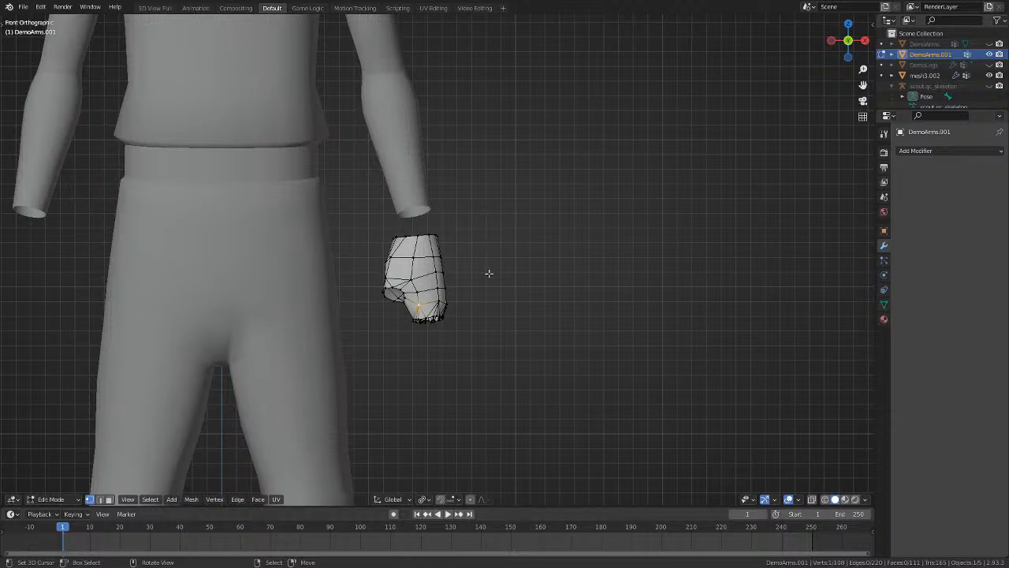
{"action": "scroll", "coordinate": [477, 196], "scroll_direction": "up", "scroll_amount": 10}
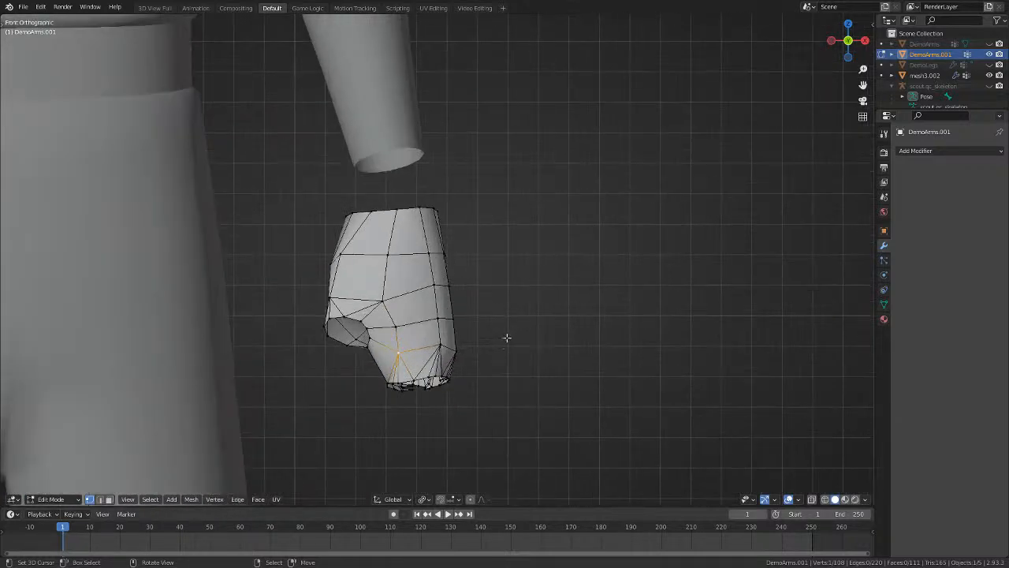
{"action": "scroll", "coordinate": [371, 321], "scroll_direction": "down", "scroll_amount": 2}
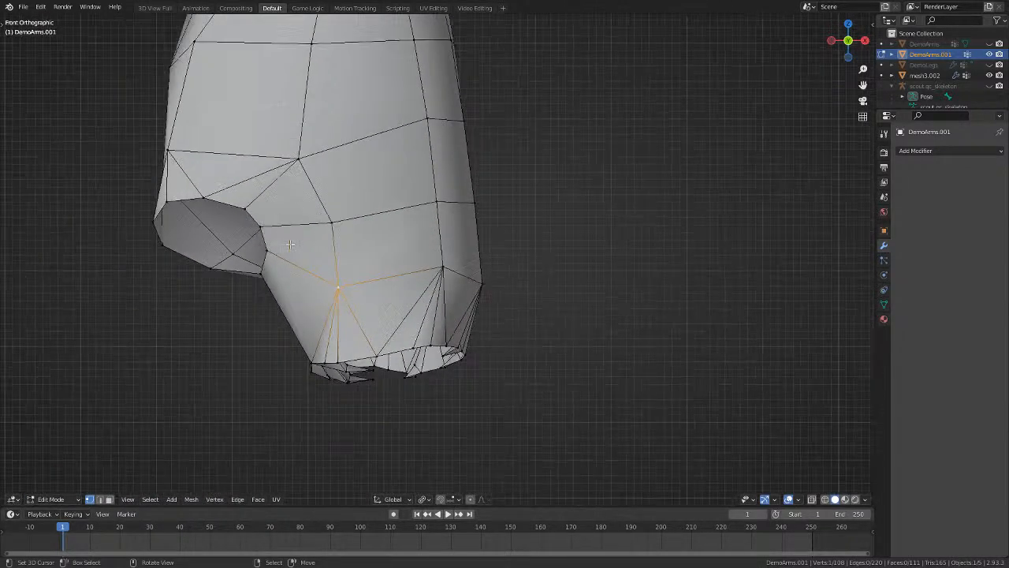
{"action": "middle_click_drag", "start_coordinate": [372, 232], "coordinate": [424, 288]}
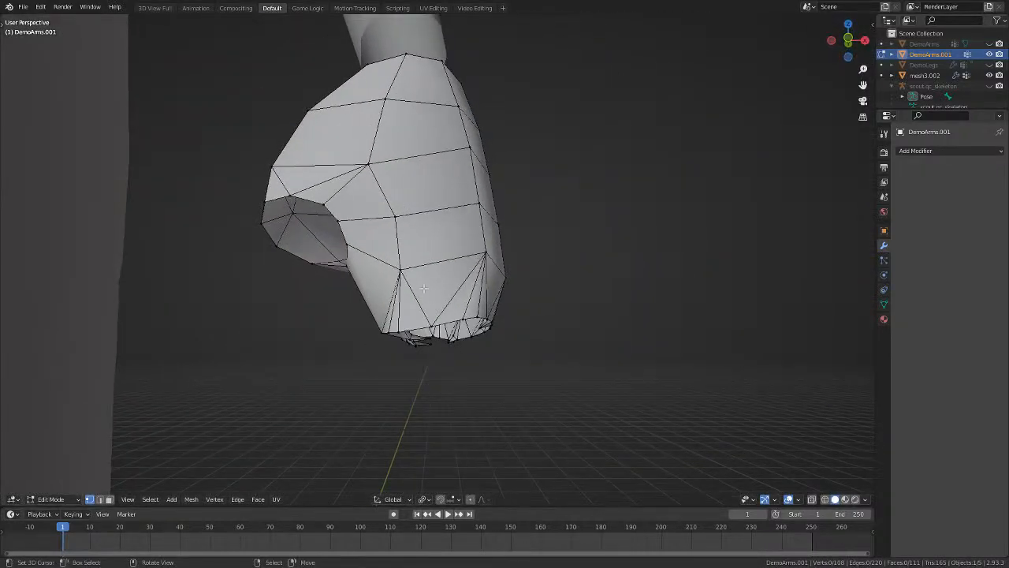
{"action": "left_click", "coordinate": [406, 212], "text": "shift"}
{"action": "key", "text": "g"}
{"action": "left_click", "coordinate": [431, 270]}
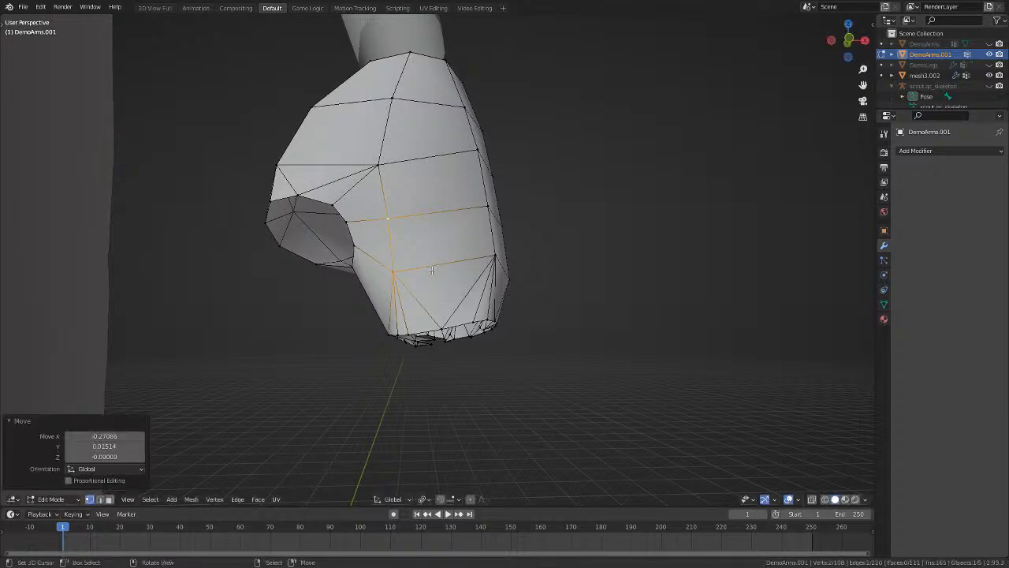
{"action": "middle_click_drag", "start_coordinate": [431, 271], "coordinate": [399, 225]}
{"action": "key", "text": "g"}
{"action": "key", "text": "y"}
{"action": "left_click", "coordinate": [373, 313]}
Reposition the vertices around the top of the thumb opening to smooth the surface, and deselect everything.
{"action": "right_click", "coordinate": [307, 239]}
{"action": "key", "text": "g"}
{"action": "left_click", "coordinate": [311, 227]}
{"action": "key", "text": "g"}
{"action": "left_click", "coordinate": [394, 219]}
{"action": "key", "text": "alt+a"}
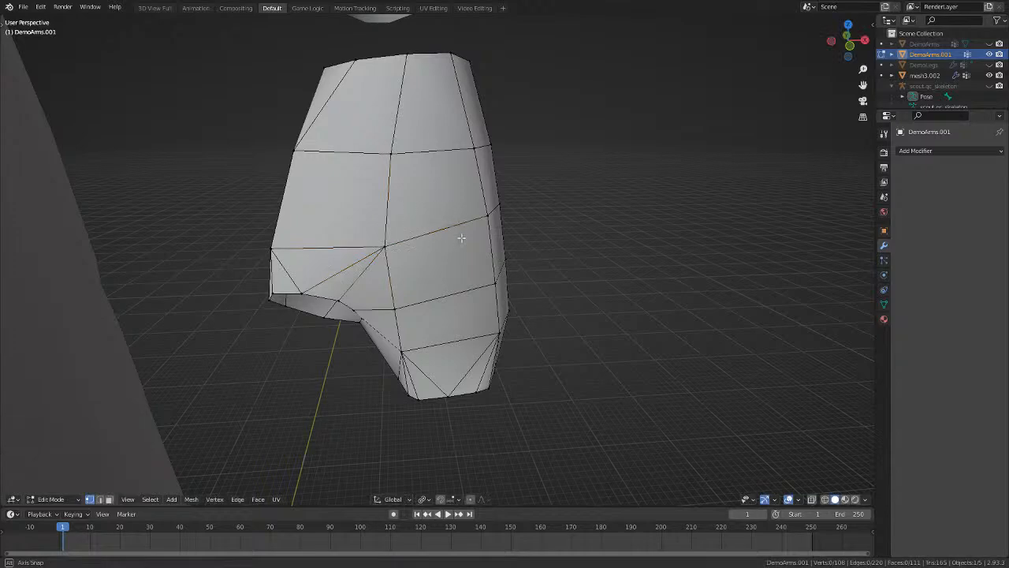
Shift the inner edge vertices on the little-finger side toward the body, moving the upper pair about -0.035 along X.
{"action": "middle_click_drag", "start_coordinate": [462, 236], "coordinate": [479, 277]}
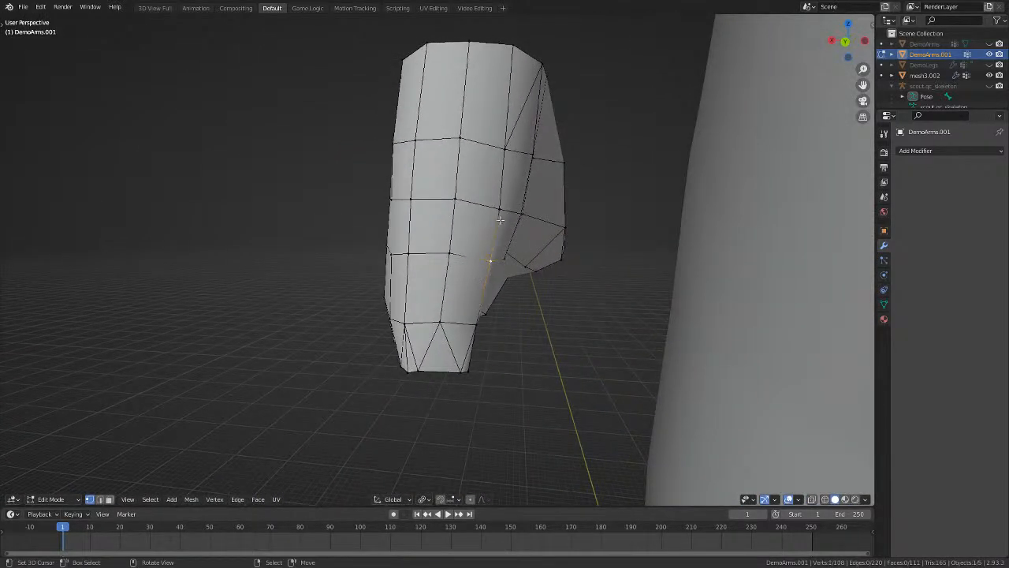
{"action": "middle_click_drag", "start_coordinate": [505, 154], "coordinate": [533, 167]}
{"action": "key", "text": "g"}
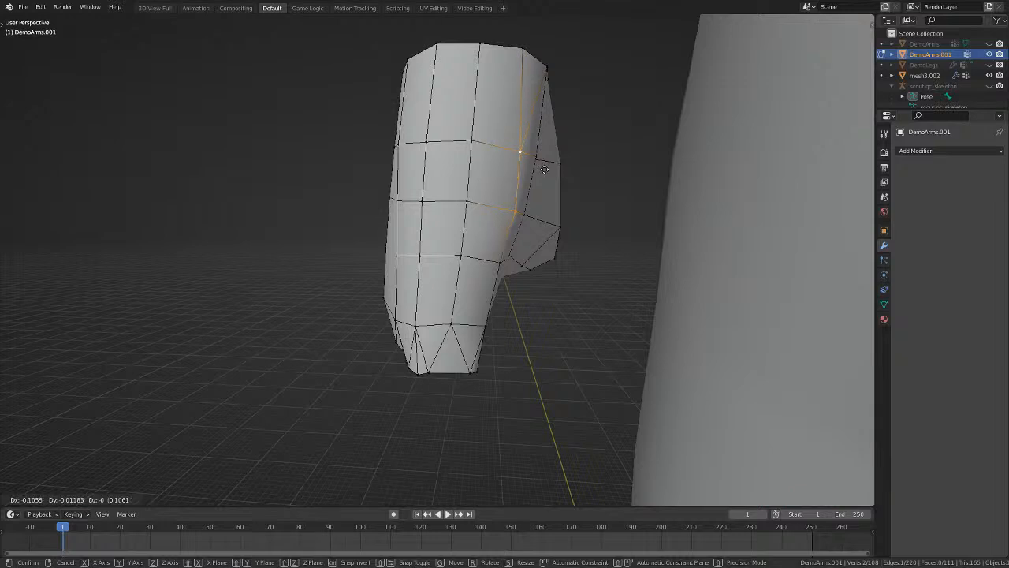
{"action": "left_click", "coordinate": [549, 169]}
{"action": "left_click", "coordinate": [524, 210]}
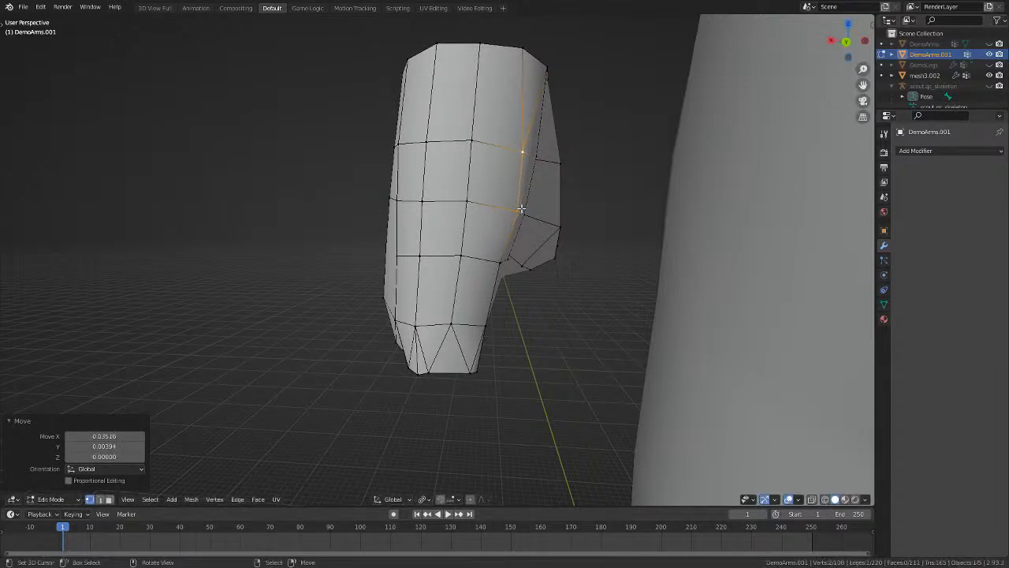
{"action": "middle_click_drag", "start_coordinate": [516, 214], "coordinate": [484, 244]}
{"action": "key", "text": "alt+a"}
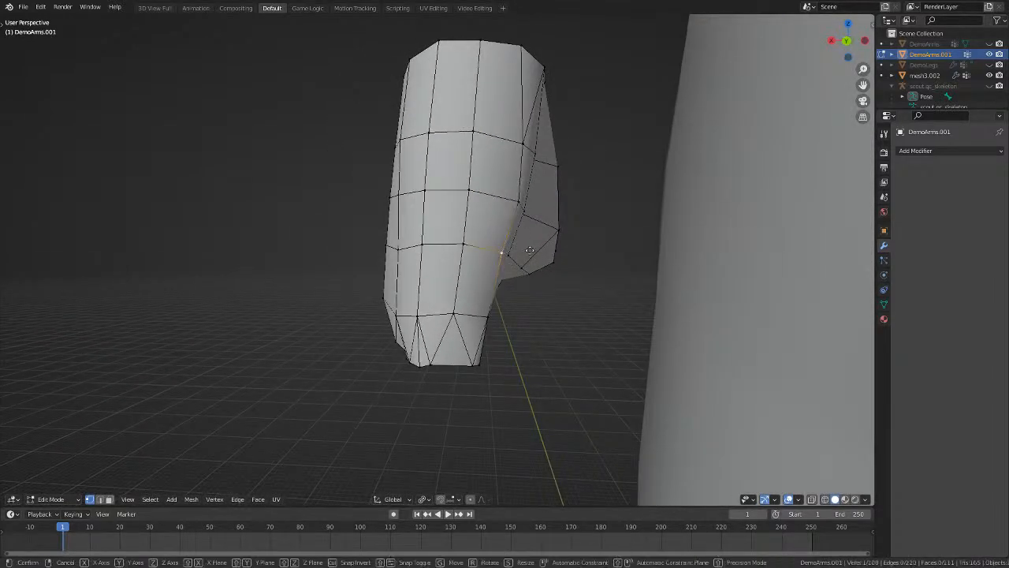
Select the three vertices of the neighbouring column on the little-finger side and nudge them into line.
{"action": "left_click", "coordinate": [458, 231]}
{"action": "left_click", "coordinate": [473, 132], "text": "shift"}
{"action": "key", "text": "g"}
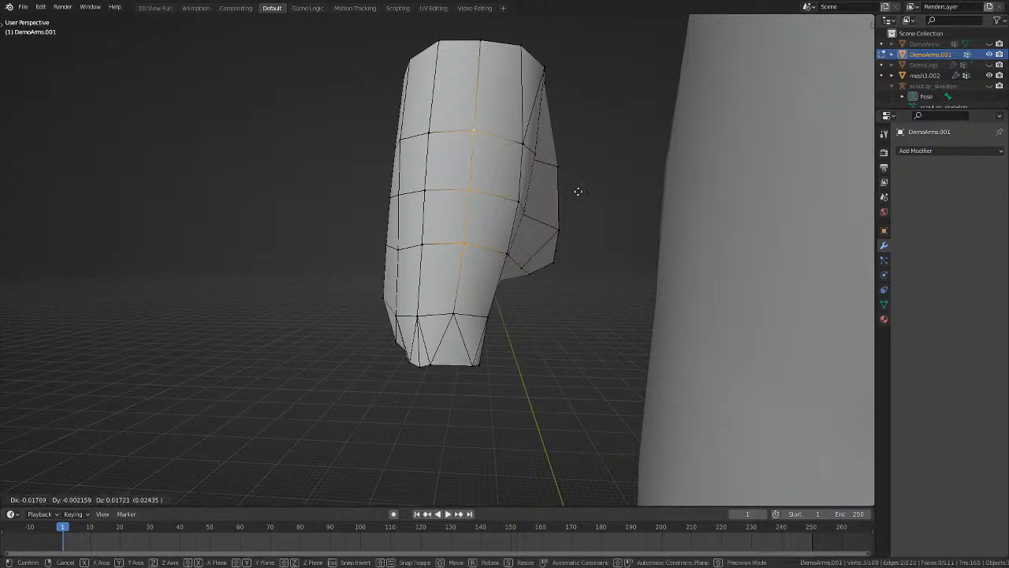
{"action": "left_click", "coordinate": [586, 195]}
Nudge the upper vertex on the palm's little-finger edge to even out its column.
{"action": "middle_click_drag", "start_coordinate": [581, 194], "coordinate": [396, 290]}
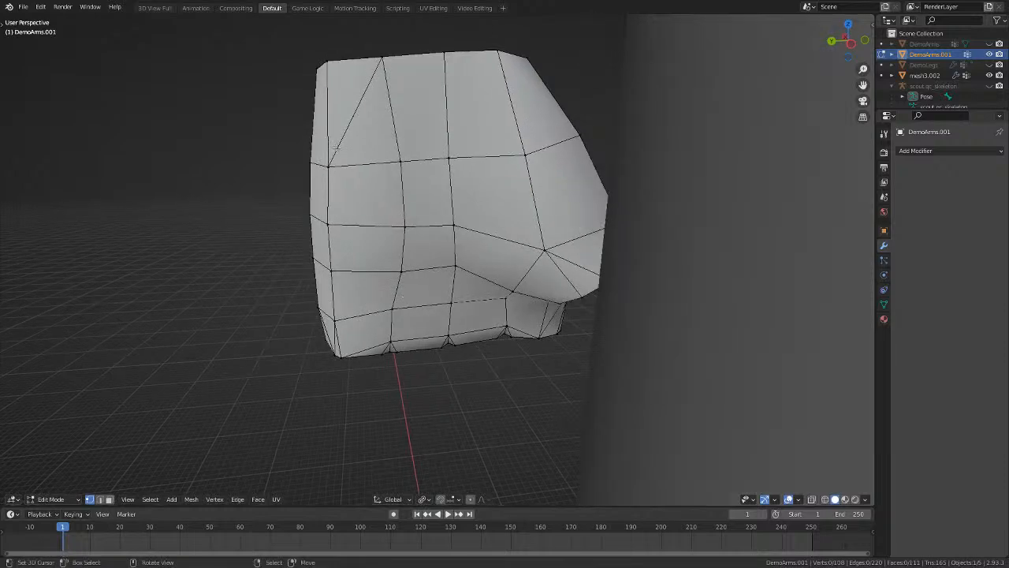
{"action": "key", "text": "g"}
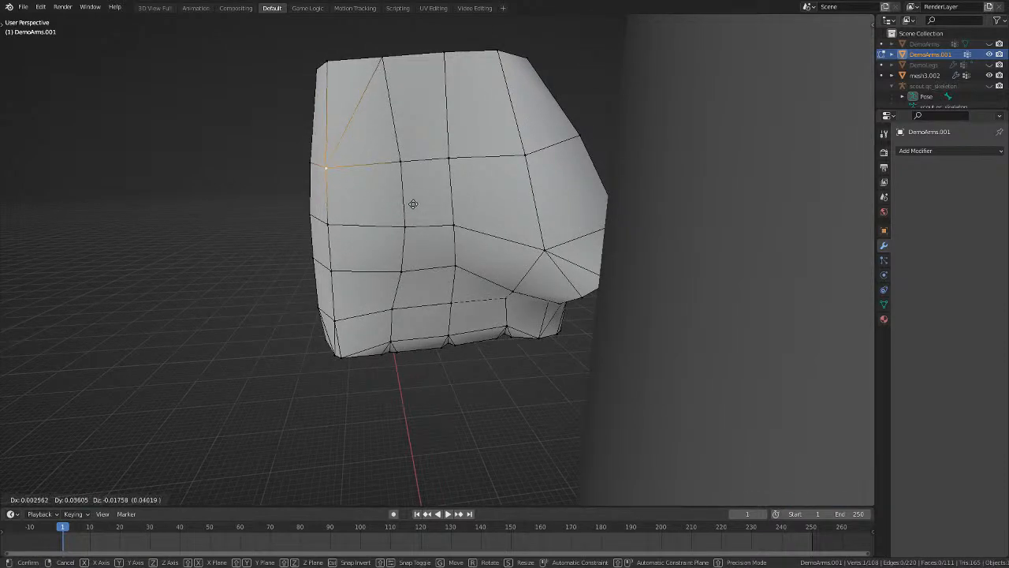
{"action": "left_click", "coordinate": [414, 199]}
Shift the two middle upper-row vertices on the back of the hand along Y, and clear the selection.
{"action": "middle_click_drag", "start_coordinate": [413, 199], "coordinate": [383, 140]}
{"action": "right_click", "coordinate": [459, 149], "text": "shift"}
{"action": "middle_click_drag", "start_coordinate": [459, 149], "coordinate": [480, 179]}
{"action": "key", "text": "g"}
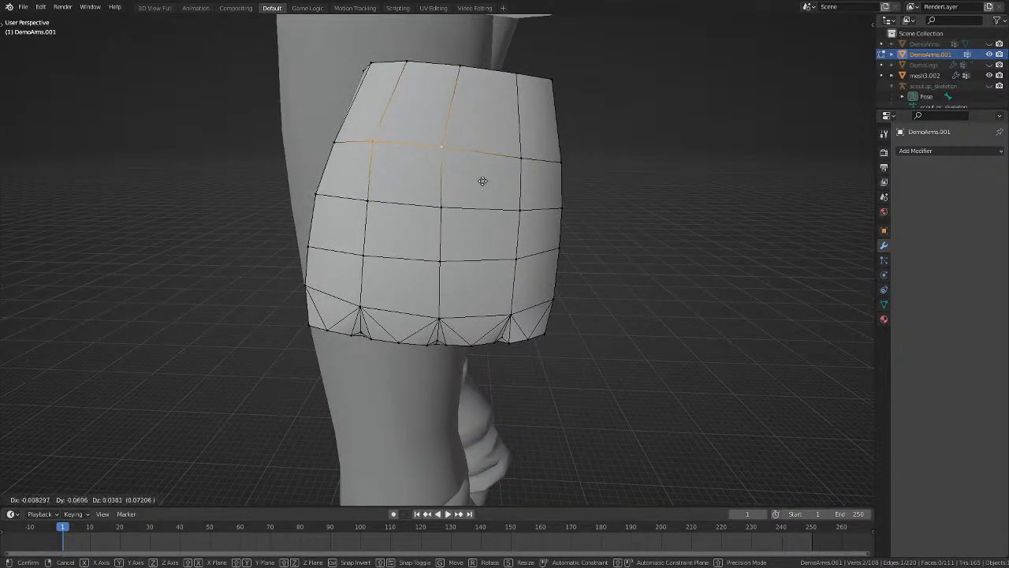
{"action": "left_click", "coordinate": [487, 183]}
{"action": "key", "text": "alt+a"}
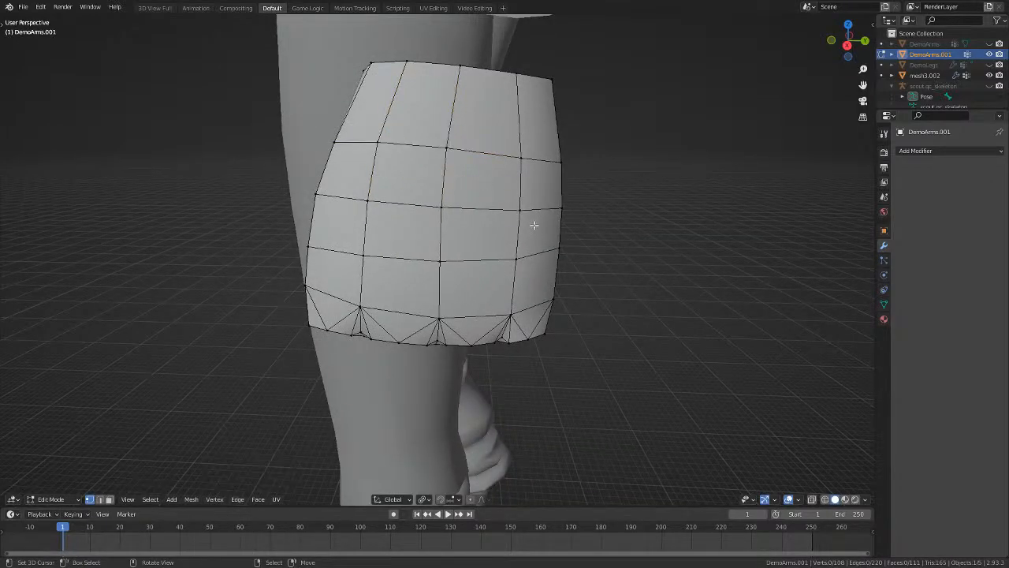
Move the three knuckle vertices on the back of the hand about -0.05 along Y, scale their spacing, and deselect them.
{"action": "middle_click_drag", "start_coordinate": [565, 209], "coordinate": [652, 84]}
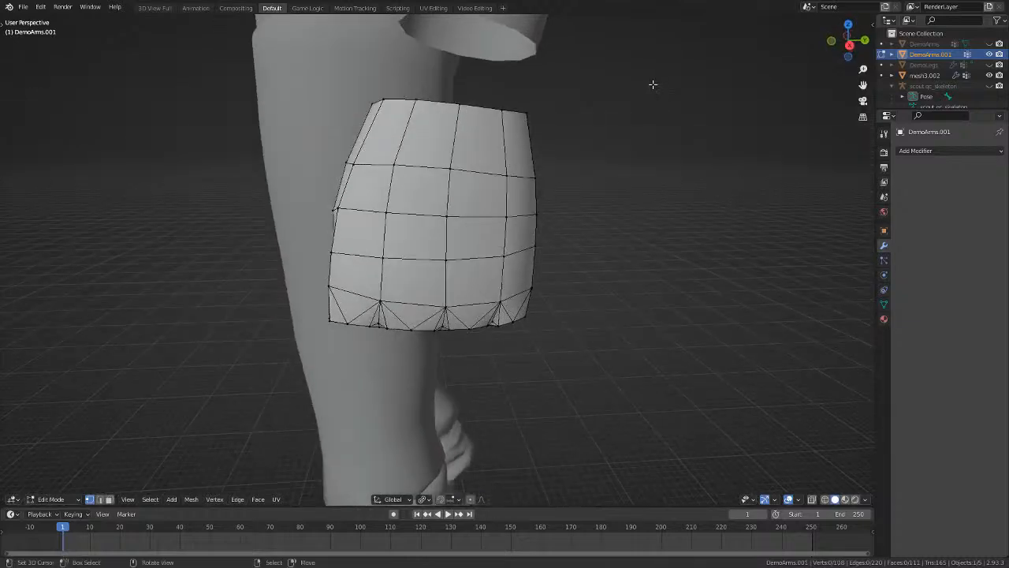
{"action": "middle_click_drag", "start_coordinate": [569, 255], "coordinate": [509, 219]}
{"action": "scroll", "coordinate": [564, 260], "scroll_direction": "up", "scroll_amount": 2}
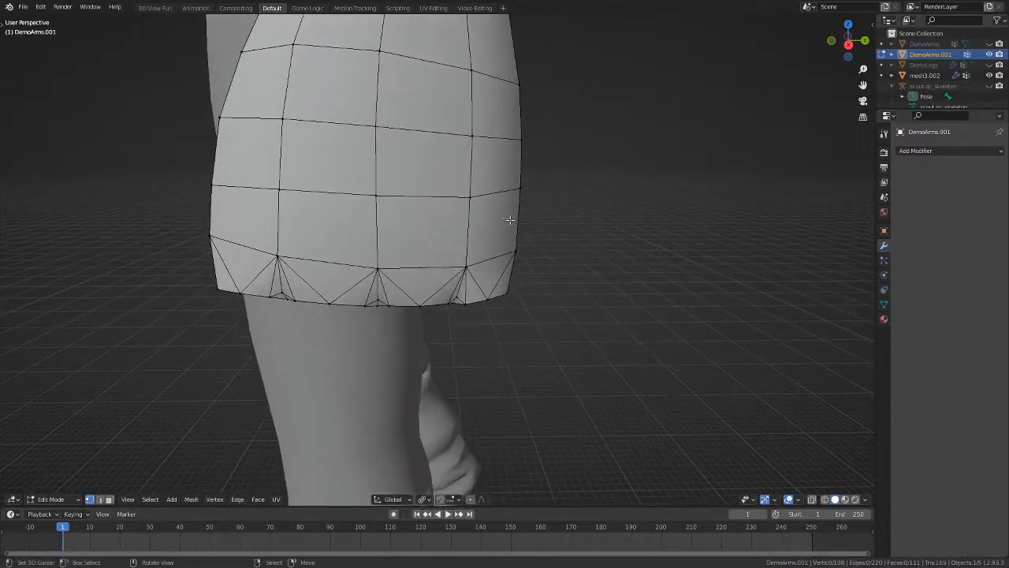
{"action": "scroll", "coordinate": [542, 292], "scroll_direction": "down", "scroll_amount": 1}
{"action": "middle_click_drag", "start_coordinate": [520, 265], "coordinate": [480, 309]}
{"action": "scroll", "coordinate": [486, 342], "scroll_direction": "up", "scroll_amount": 2}
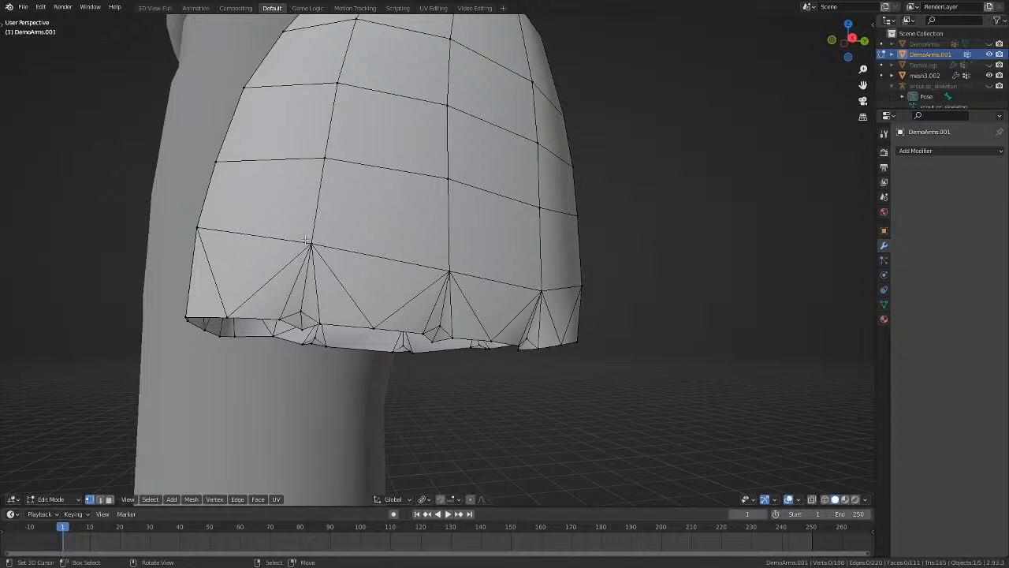
{"action": "middle_click_drag", "start_coordinate": [555, 289], "coordinate": [556, 331]}
{"action": "key", "text": "g"}
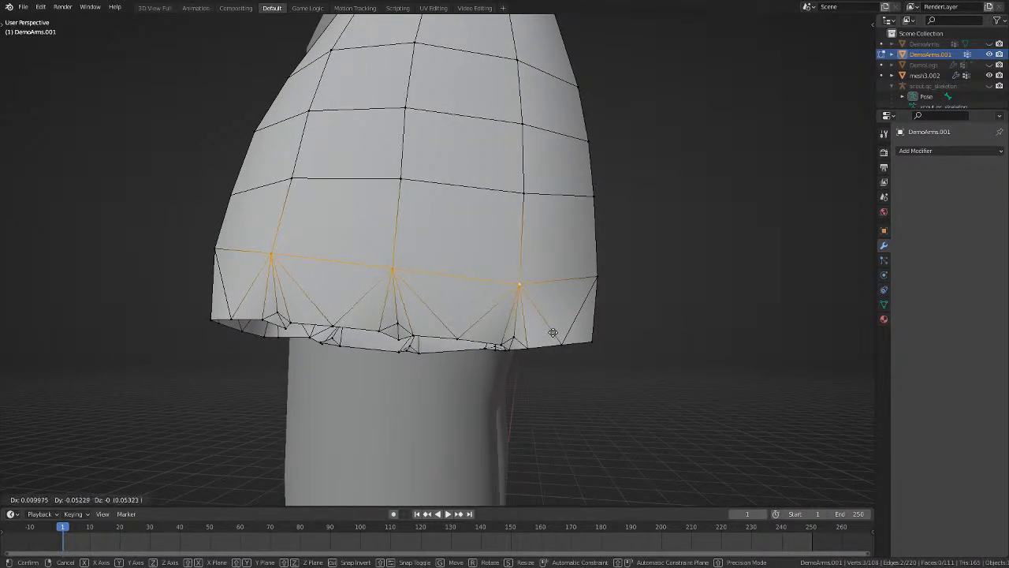
{"action": "left_click", "coordinate": [553, 333]}
{"action": "key", "text": "s"}
{"action": "left_click", "coordinate": [561, 337]}
{"action": "key", "text": "alt+a"}
Scale the two back-of-hand vertices one row above the knuckles by 0.974, and deselect them.
{"action": "scroll", "coordinate": [578, 325], "scroll_direction": "down", "scroll_amount": 3}
{"action": "middle_click_drag", "start_coordinate": [577, 325], "coordinate": [349, 219]}
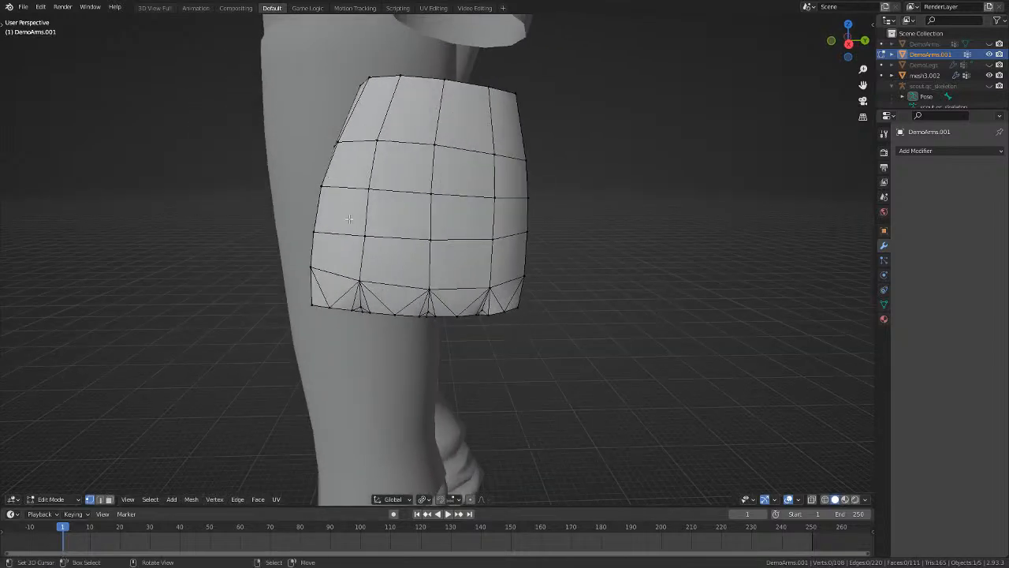
{"action": "key", "text": "s"}
{"action": "left_click", "coordinate": [505, 268]}
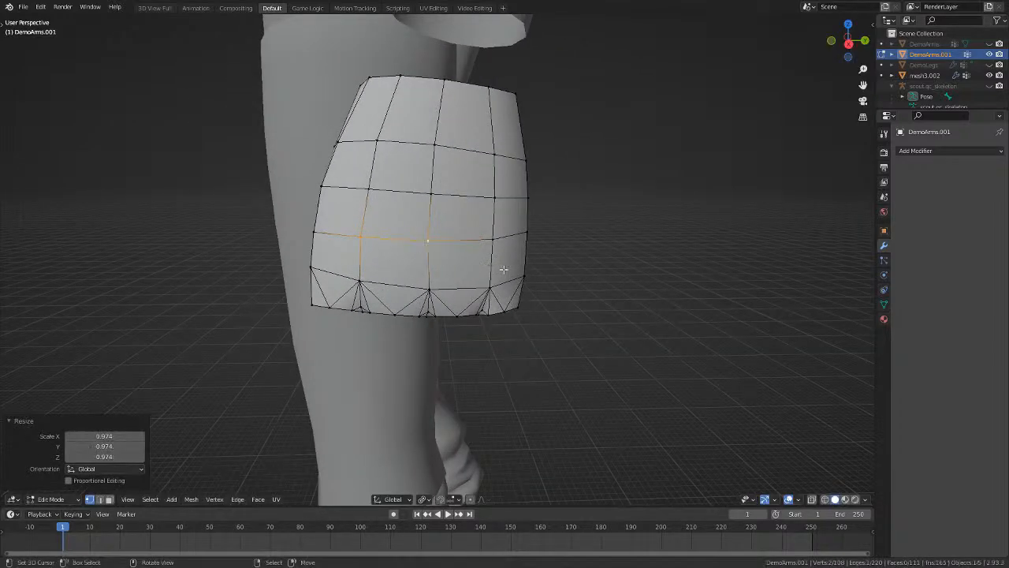
{"action": "key", "text": "alt+a"}
{"action": "middle_click_drag", "start_coordinate": [503, 269], "coordinate": [478, 248]}
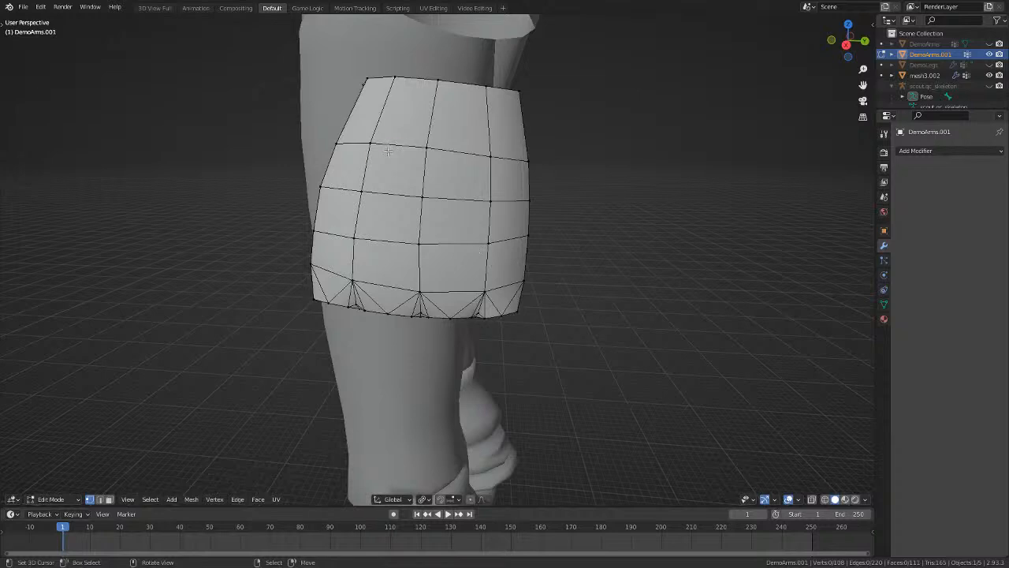
Scale the two middle upper-row vertices on the back of the hand by 0.939, readjust their spacing, and deselect them.
{"action": "middle_click_drag", "start_coordinate": [432, 155], "coordinate": [473, 169]}
{"action": "key", "text": "s"}
{"action": "left_click", "coordinate": [469, 170]}
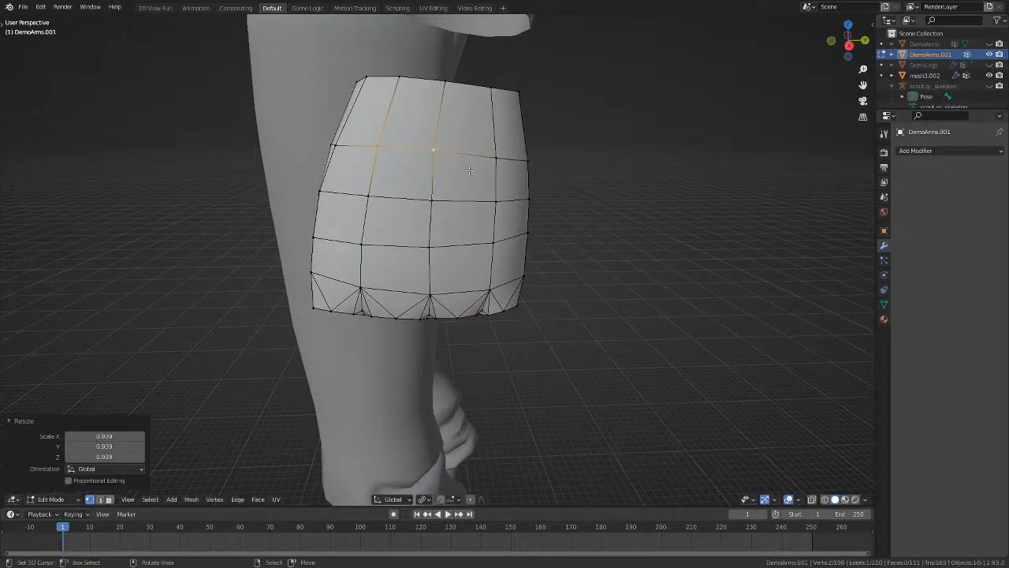
{"action": "left_click", "coordinate": [471, 171]}
{"action": "key", "text": "s"}
{"action": "left_click", "coordinate": [474, 172]}
{"action": "key", "text": "alt+a"}
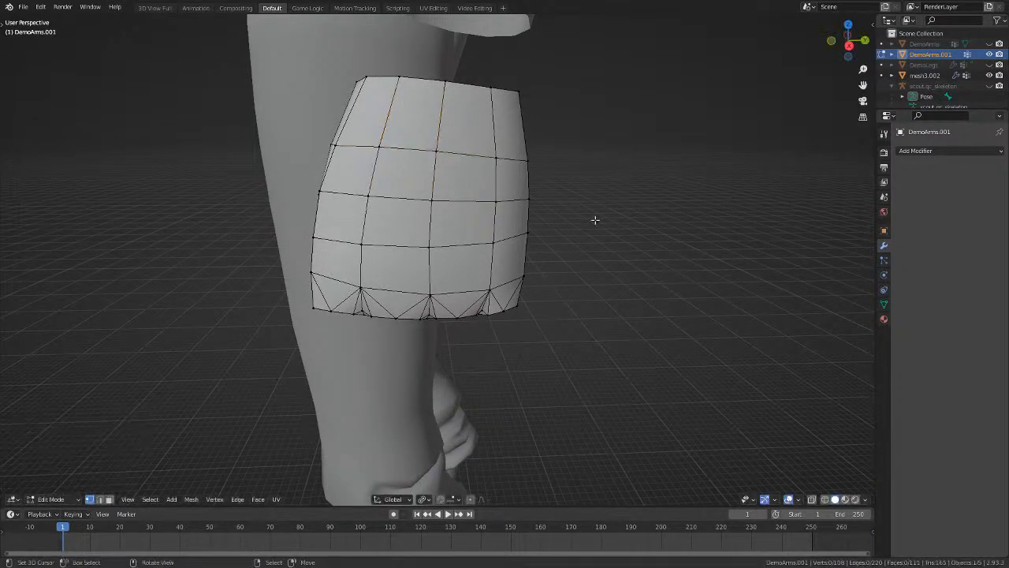
Move the two middle vertices of the outer column on the little-finger side about 0.041 along X.
{"action": "scroll", "coordinate": [594, 221], "scroll_direction": "down", "scroll_amount": 3}
{"action": "middle_click_drag", "start_coordinate": [594, 221], "coordinate": [457, 247]}
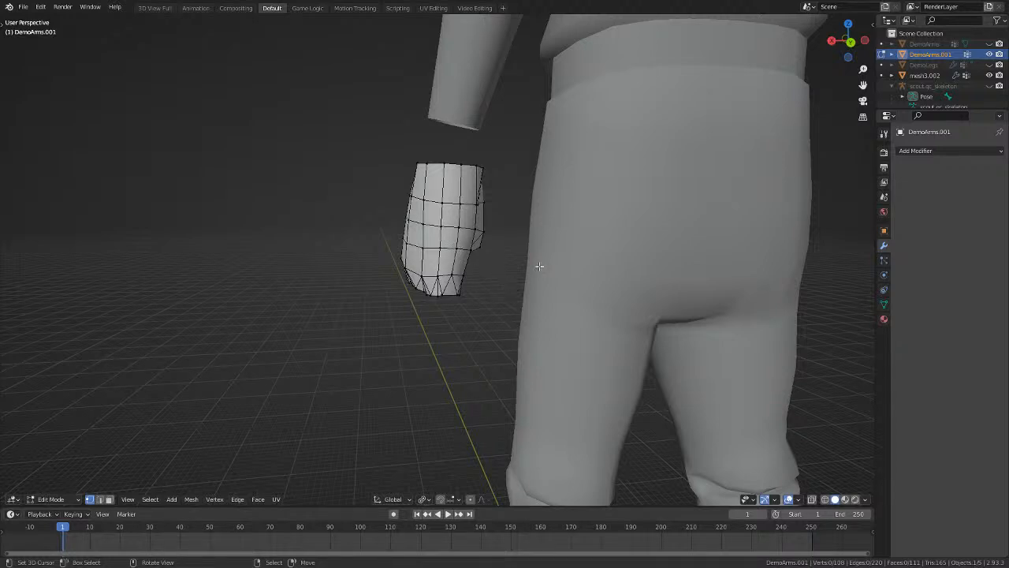
{"action": "middle_click_drag", "start_coordinate": [538, 267], "coordinate": [513, 265]}
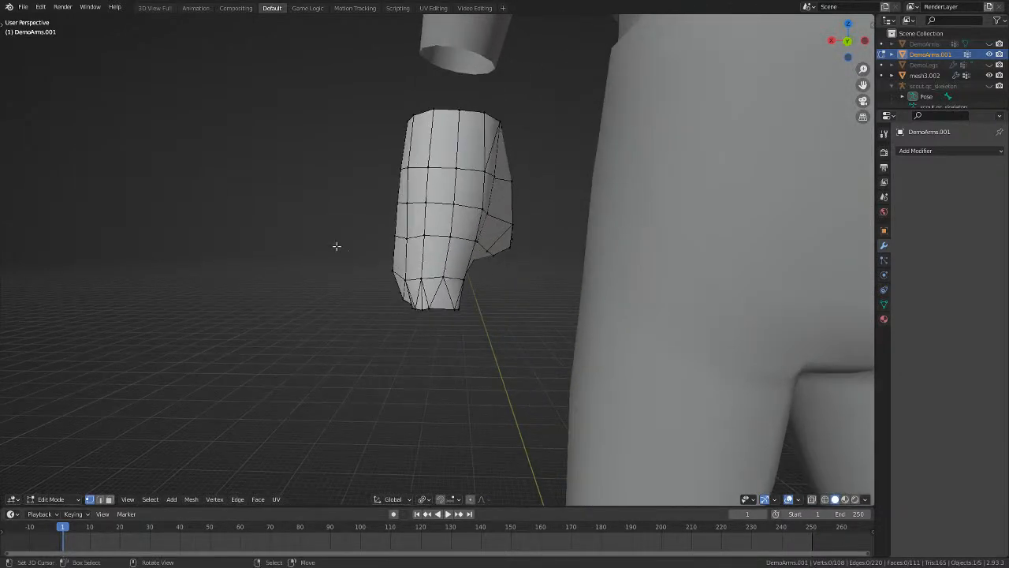
{"action": "scroll", "coordinate": [376, 233], "scroll_direction": "up", "scroll_amount": 2}
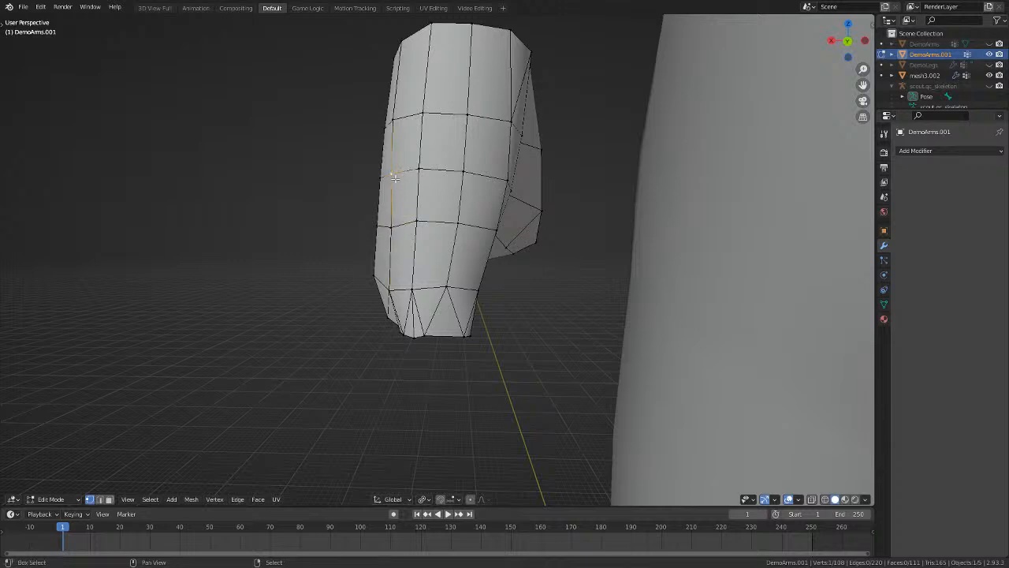
{"action": "key", "text": "g"}
{"action": "left_click", "coordinate": [423, 243]}
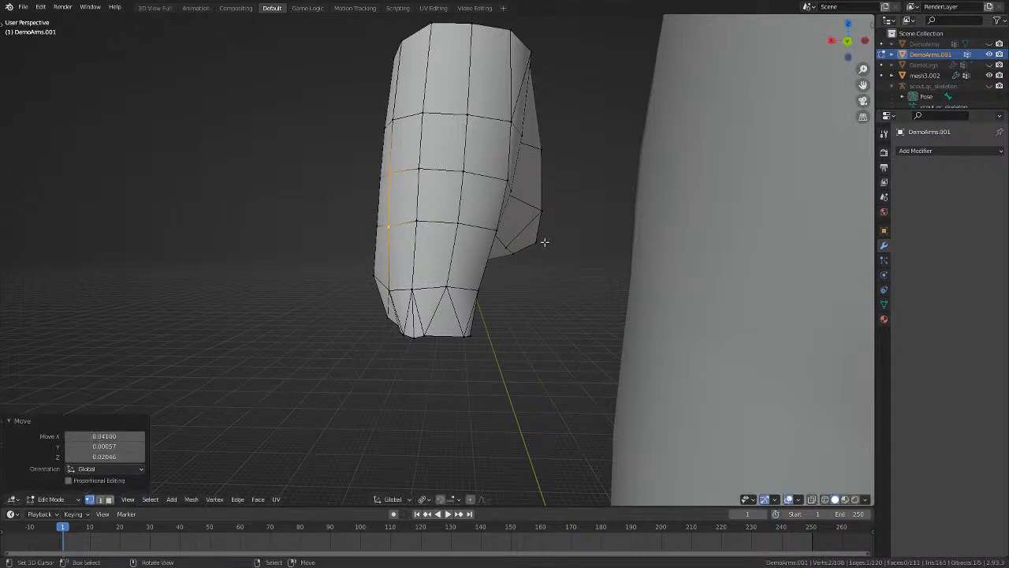
Reposition the vertex beside the thumb opening from the underside of the palm.
{"action": "middle_click_drag", "start_coordinate": [545, 245], "coordinate": [534, 273]}
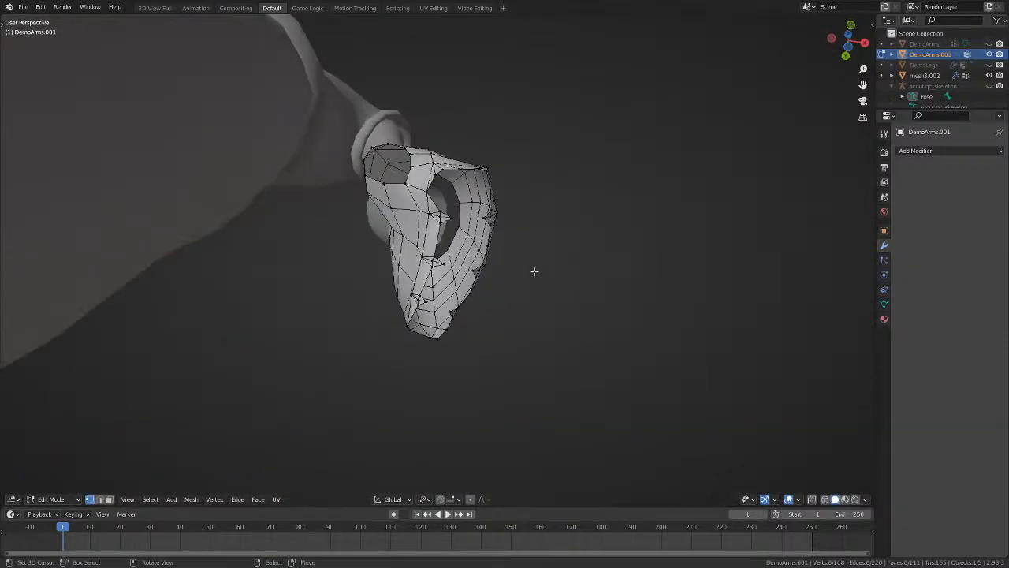
{"action": "scroll", "coordinate": [492, 248], "scroll_direction": "up", "scroll_amount": 3}
{"action": "right_click", "coordinate": [403, 136]}
{"action": "middle_click_drag", "start_coordinate": [403, 135], "coordinate": [617, 250]}
{"action": "key", "text": "g"}
{"action": "left_click", "coordinate": [572, 274]}
{"action": "right_click", "coordinate": [619, 249]}
Shift the three vertices between the thumb opening and the finger rim outward along X.
{"action": "middle_click_drag", "start_coordinate": [622, 269], "coordinate": [498, 239]}
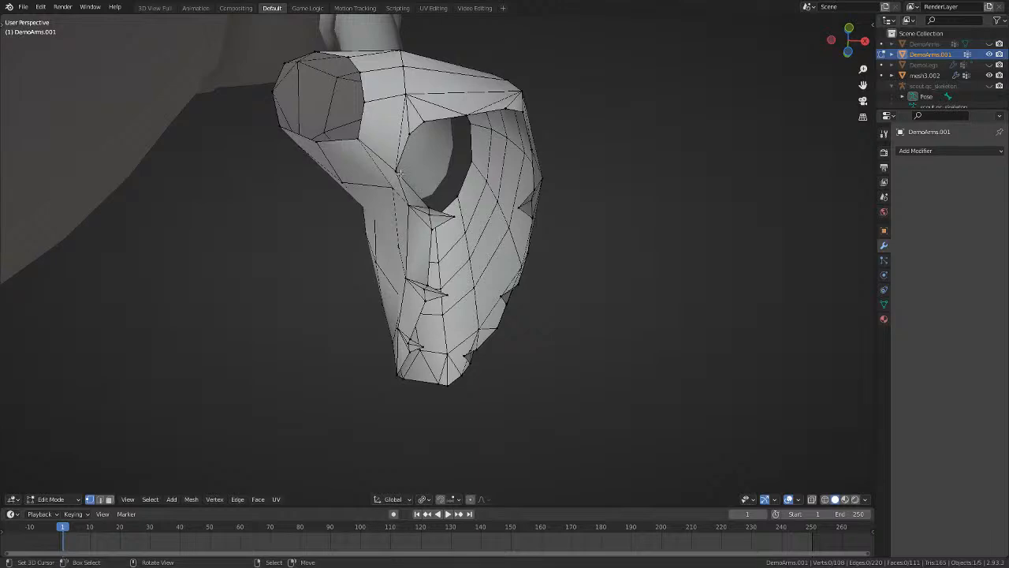
{"action": "middle_click_drag", "start_coordinate": [423, 123], "coordinate": [481, 185]}
{"action": "key", "text": "g"}
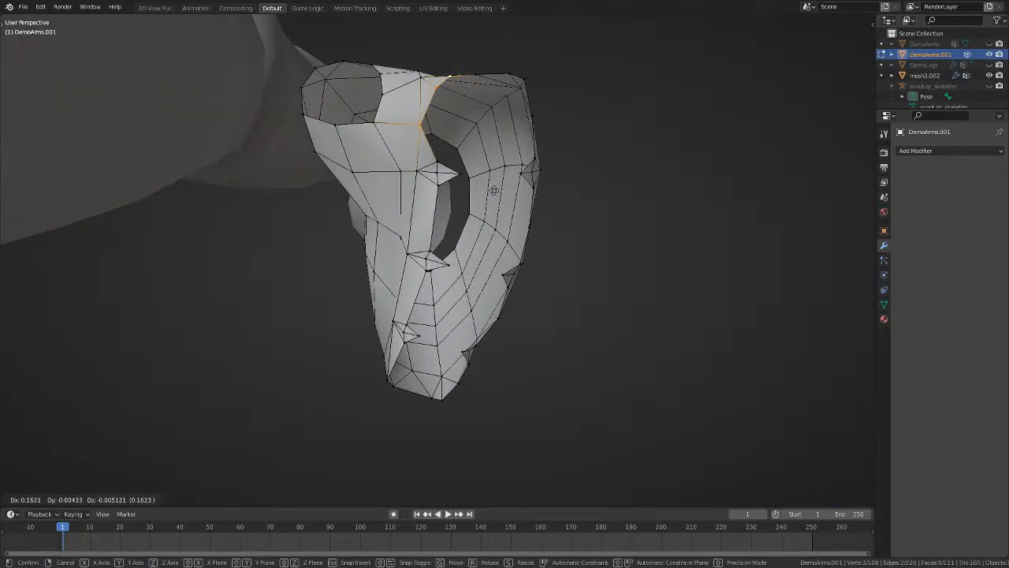
{"action": "left_click", "coordinate": [497, 191]}
Move the rim vertex of the front finger opening about 0.14 along X, and shift the knuckle vertex nearest the thumb outward.
{"action": "middle_click_drag", "start_coordinate": [497, 191], "coordinate": [491, 288]}
{"action": "left_click", "coordinate": [476, 314]}
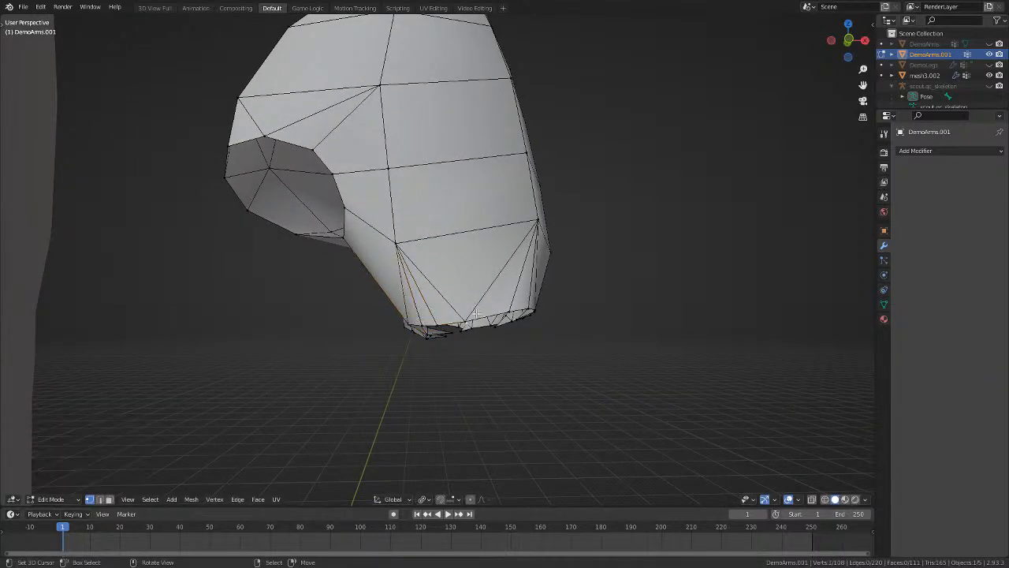
{"action": "key", "text": "g"}
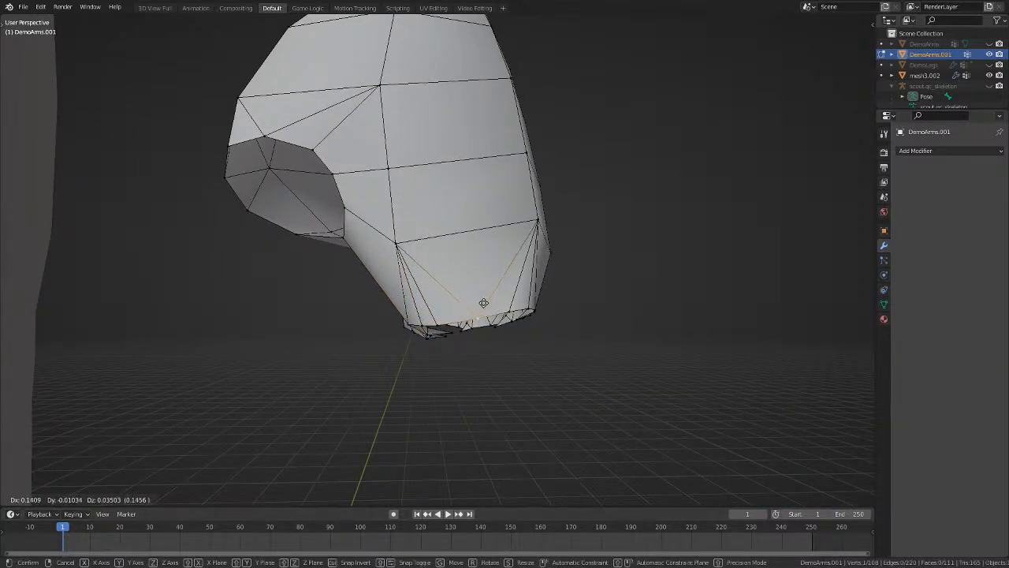
{"action": "left_click", "coordinate": [483, 303]}
{"action": "left_click", "coordinate": [414, 245]}
{"action": "key", "text": "g"}
{"action": "left_click", "coordinate": [453, 247]}
Examine the reshaped palm in wireframe and in solid shading outside Edit Mode.
{"action": "key", "text": "shift+z"}
{"action": "scroll", "coordinate": [465, 257], "scroll_direction": "down", "scroll_amount": 3}
{"action": "middle_click_drag", "start_coordinate": [477, 268], "coordinate": [566, 245]}
{"action": "key", "text": "Tab"}
{"action": "key", "text": "shift+z"}
{"action": "left_click", "coordinate": [569, 212]}
{"action": "middle_click_drag", "start_coordinate": [569, 207], "coordinate": [715, 209]}
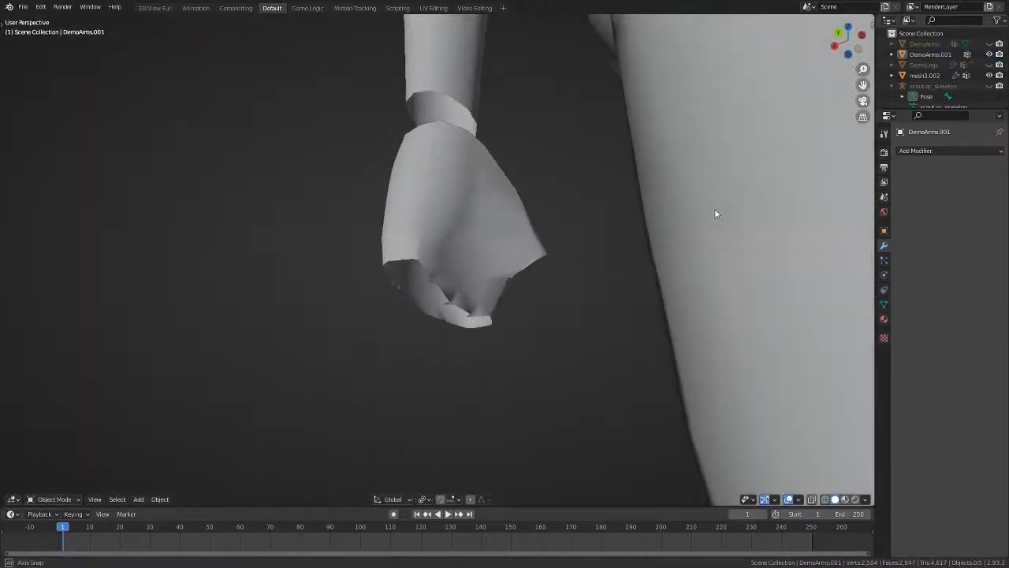
Select the thumb opening's edge loop, tilt it slightly, and move it about 0.032 along X.
{"action": "key", "text": "Tab"}
{"action": "middle_click_drag", "start_coordinate": [631, 268], "coordinate": [415, 138]}
{"action": "key", "text": "KP_Decimal"}
{"action": "scroll", "coordinate": [502, 236], "scroll_direction": "down", "scroll_amount": 8}
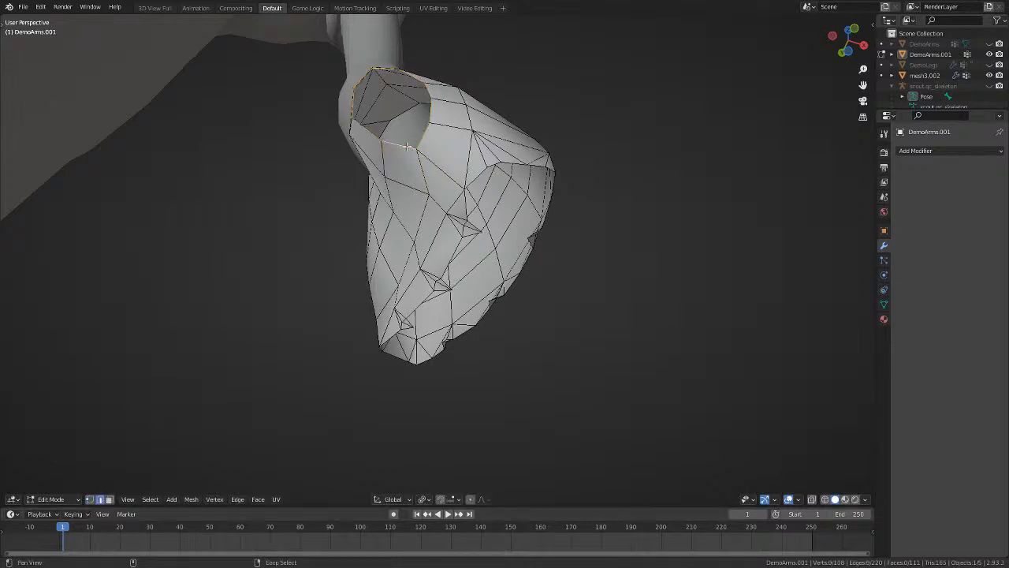
{"action": "middle_click_drag", "start_coordinate": [407, 145], "coordinate": [487, 242]}
{"action": "key", "text": "r"}
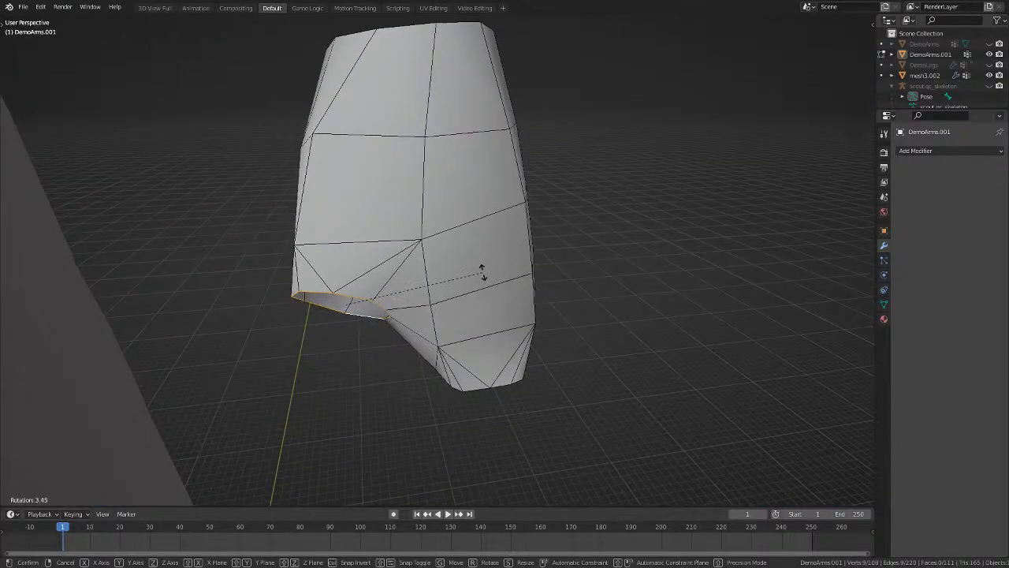
{"action": "left_click", "coordinate": [480, 281]}
{"action": "key", "text": "g"}
{"action": "left_click", "coordinate": [483, 281]}
Rotate the thumb opening's edge loop slightly around the global Z axis, and deselect it.
{"action": "key", "text": "r"}
{"action": "key", "text": "z"}
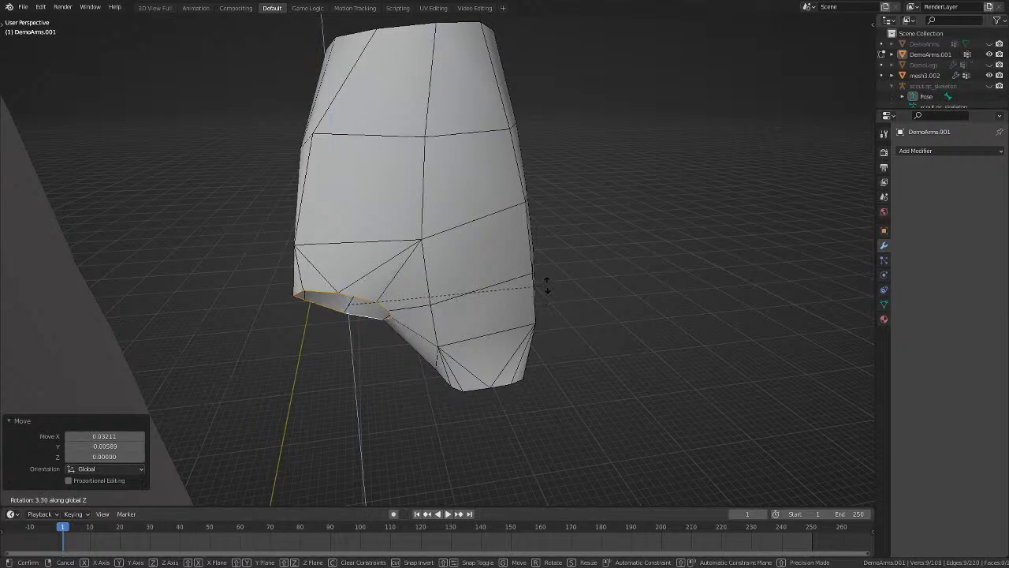
{"action": "left_click", "coordinate": [548, 304]}
{"action": "middle_click_drag", "start_coordinate": [551, 300], "coordinate": [594, 238]}
{"action": "middle_click_drag", "start_coordinate": [483, 349], "coordinate": [555, 402]}
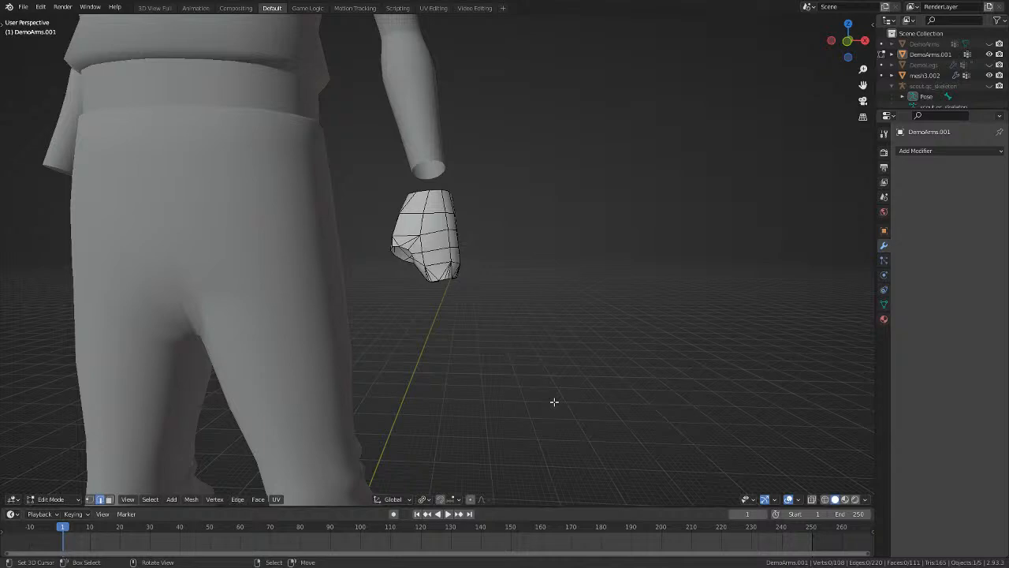
Align the view to the front and save Scout.blend.
{"action": "key", "text": "KP_1"}
{"action": "scroll", "coordinate": [554, 402], "scroll_direction": "up", "scroll_amount": 3}
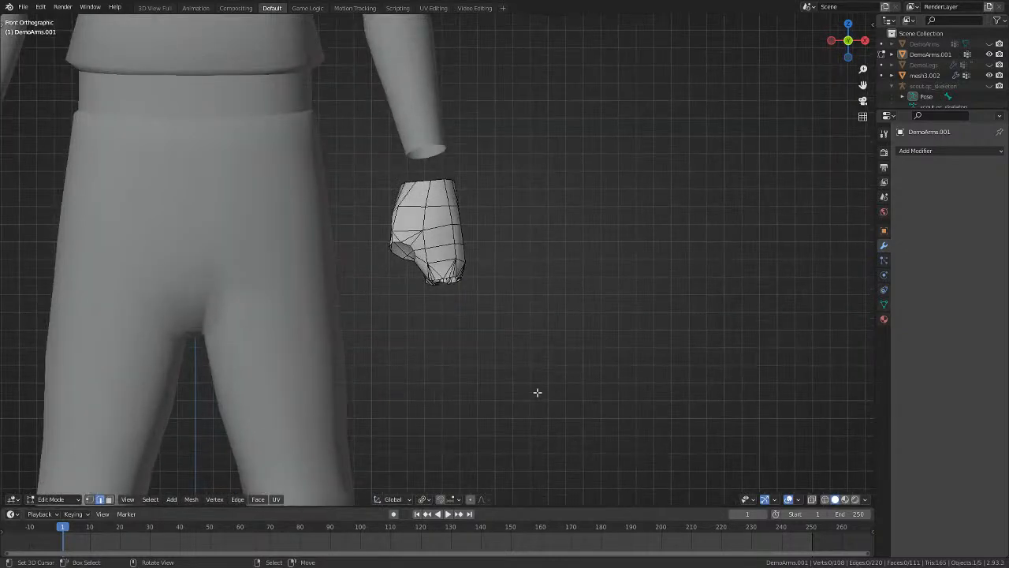
{"action": "middle_click_drag", "start_coordinate": [537, 230], "coordinate": [510, 249], "text": "shift"}
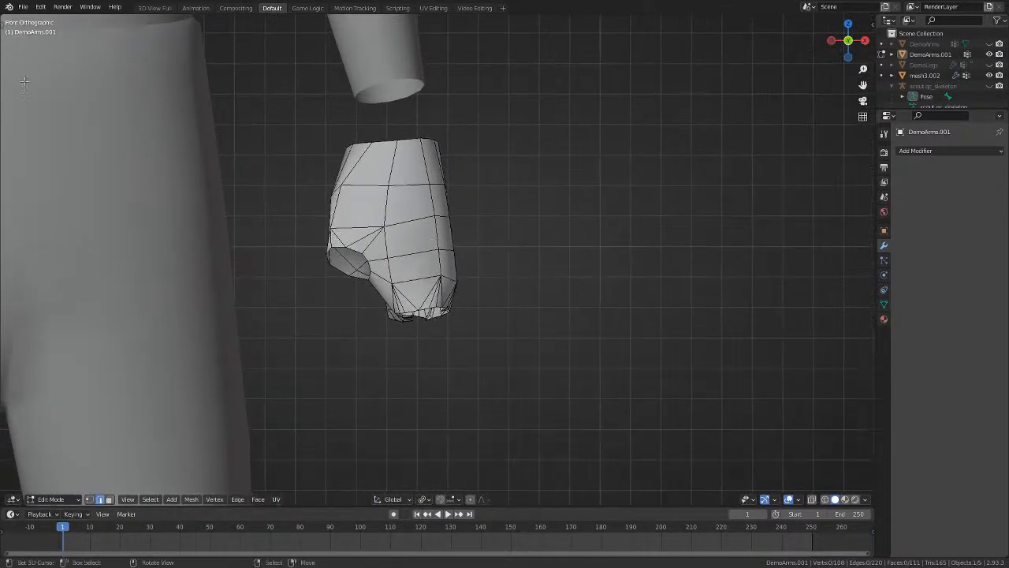
{"action": "left_click", "coordinate": [23, 8]}
{"action": "left_click", "coordinate": [57, 75]}
Leave Edit Mode and unhide the original DemoArms object.
{"action": "scroll", "coordinate": [788, 107], "scroll_direction": "down", "scroll_amount": 3}
{"action": "scroll", "coordinate": [788, 107], "scroll_direction": "down", "scroll_amount": 2}
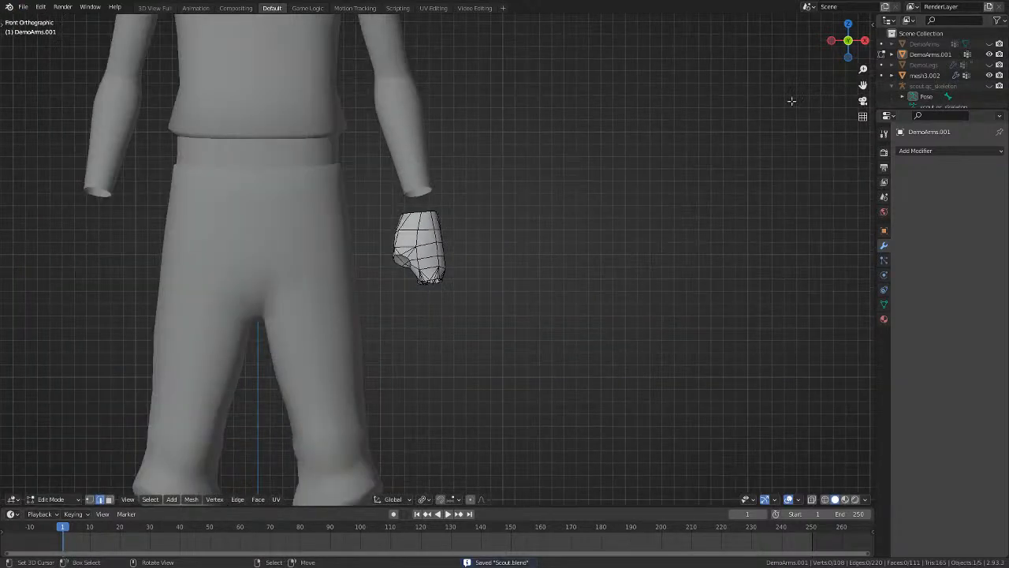
{"action": "key", "text": "Tab"}
{"action": "left_click", "coordinate": [989, 44]}
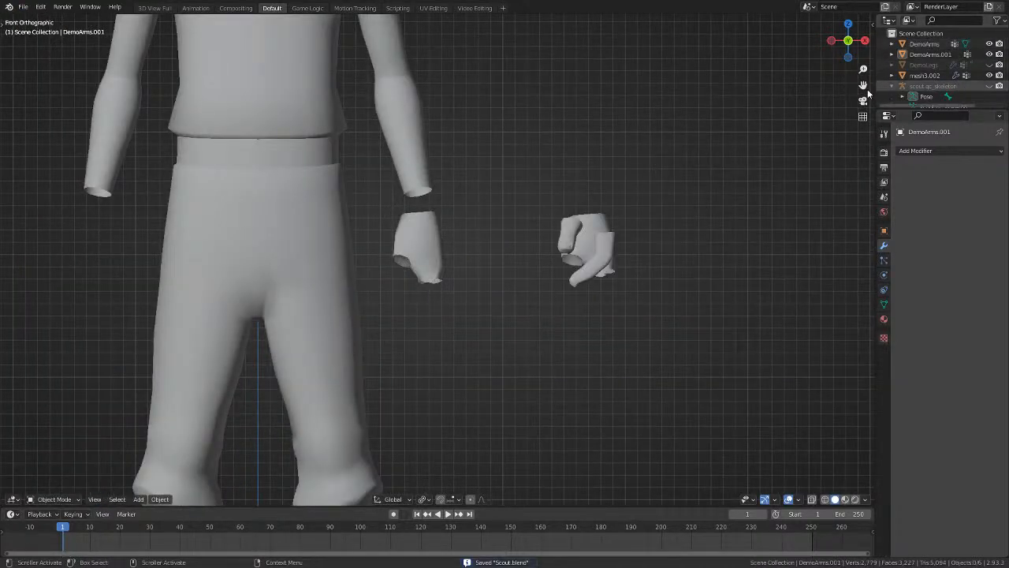
Duplicate the linked thumb and finger pieces of DemoArms in place, and separate the copy into its own object.
{"action": "left_click", "coordinate": [599, 243]}
{"action": "key", "text": "Tab"}
{"action": "key", "text": "ctrl+l"}
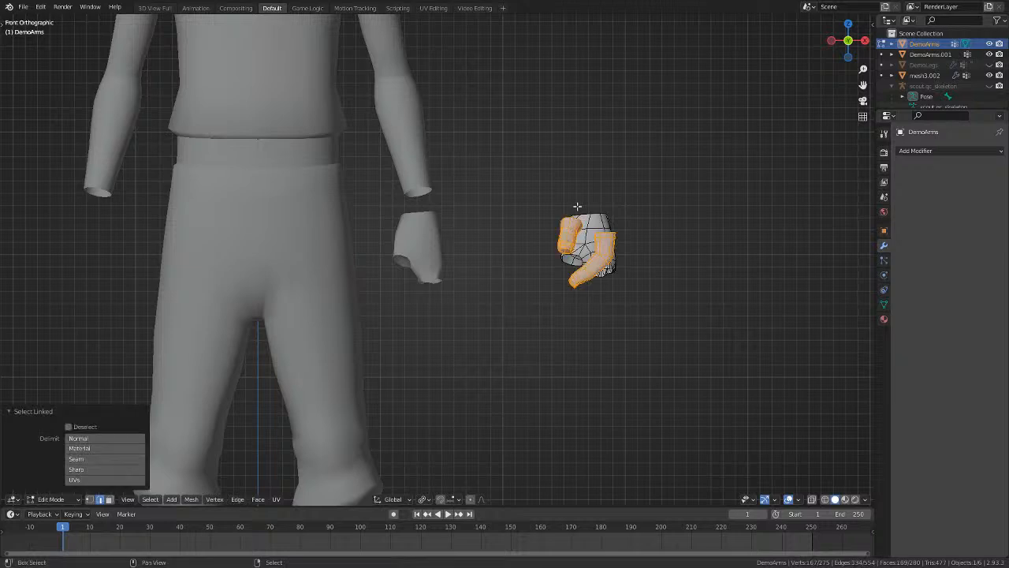
{"action": "key", "text": "g"}
{"action": "key", "text": "Escape"}
{"action": "key", "text": "p"}
{"action": "left_click", "coordinate": [731, 232]}
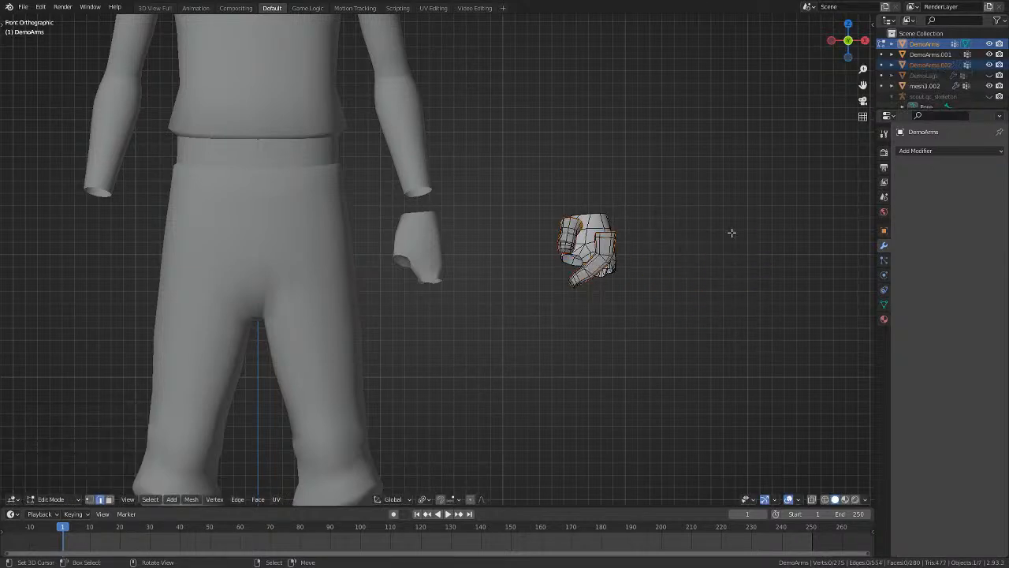
Move the separated thumb and finger copy beneath the fitted palm, and add DemoArms.001 to the selection.
{"action": "key", "text": "Tab"}
{"action": "right_click", "coordinate": [604, 246]}
{"action": "key", "text": "g"}
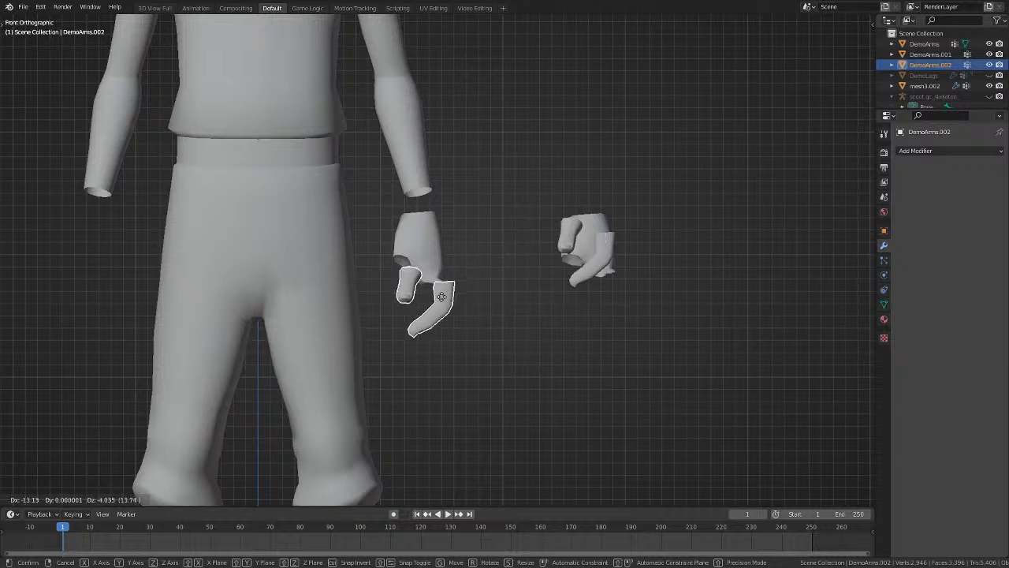
{"action": "left_click", "coordinate": [427, 305]}
{"action": "left_click", "coordinate": [418, 237], "text": "shift"}
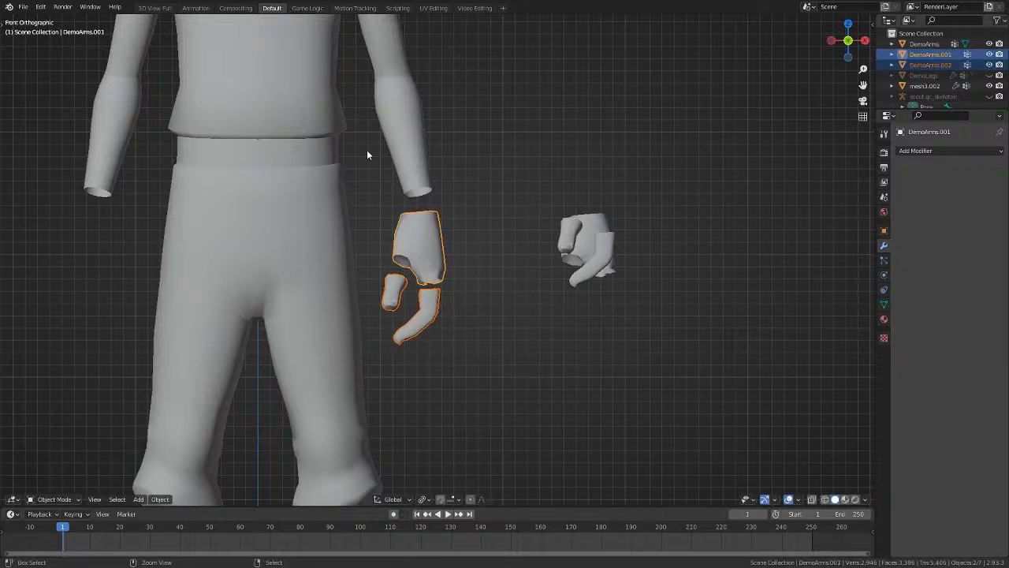
Join the thumb and finger copy into DemoArms.001, enter Edit Mode in the right side view, and hide the original DemoArms.
{"action": "key", "text": "ctrl+j"}
{"action": "key", "text": "Tab"}
{"action": "key", "text": "KP_3"}
{"action": "scroll", "coordinate": [425, 225], "scroll_direction": "up", "scroll_amount": 2}
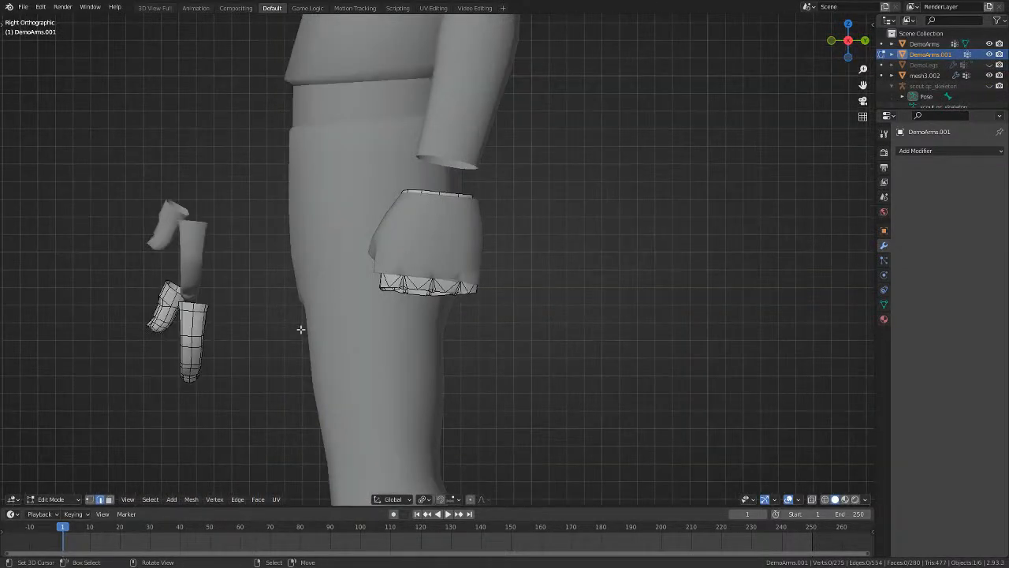
{"action": "left_click", "coordinate": [991, 44]}
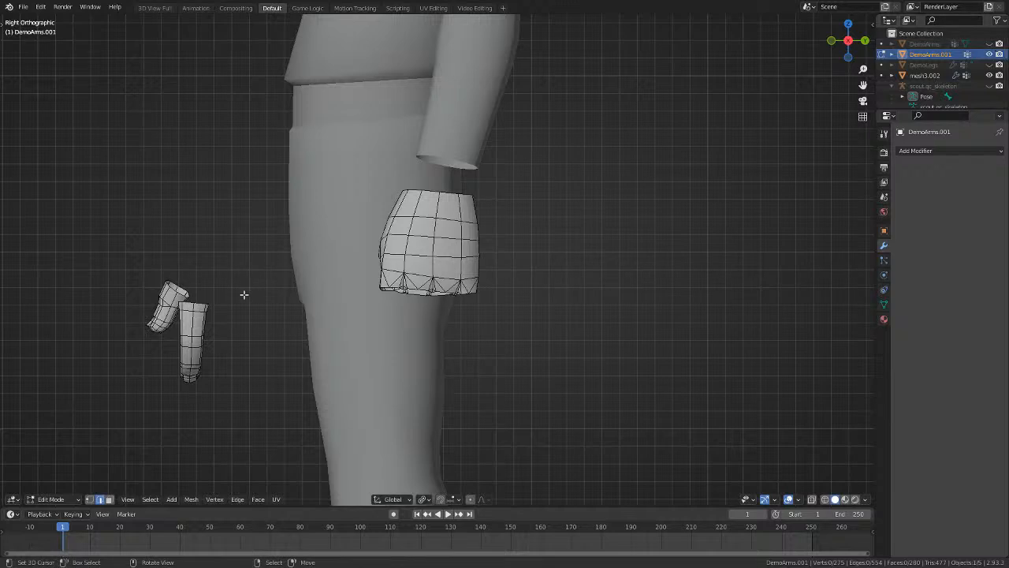
Select the thumb and finger pieces in wireframe and move them below the palm in the side view.
{"action": "key", "text": "shift+z"}
{"action": "key", "text": "b"}
{"action": "left_click_drag", "start_coordinate": [271, 447], "coordinate": [73, 230]}
{"action": "key", "text": "g"}
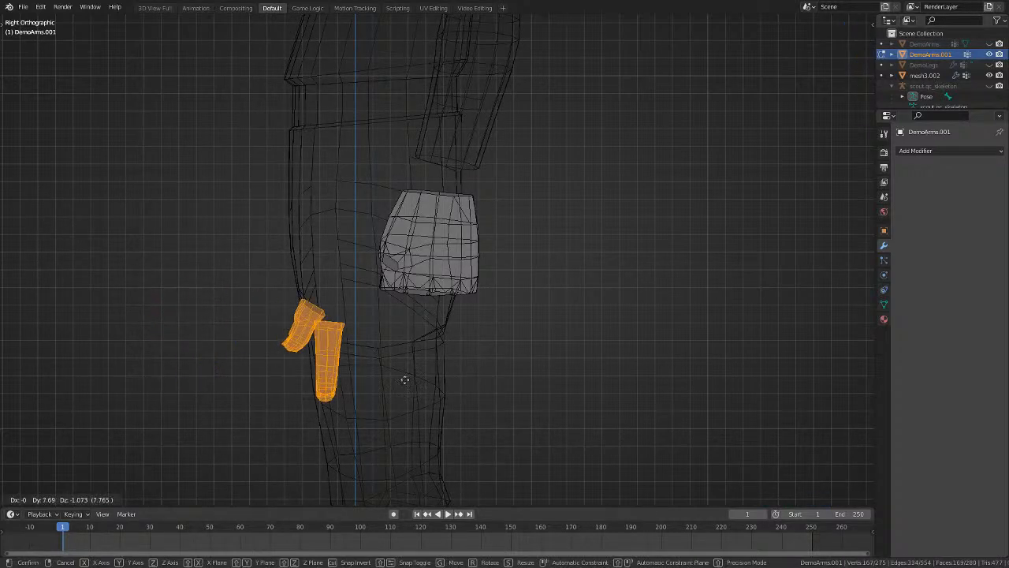
{"action": "left_click", "coordinate": [449, 458]}
{"action": "key", "text": "shift+z"}
{"action": "key", "text": "alt+a"}
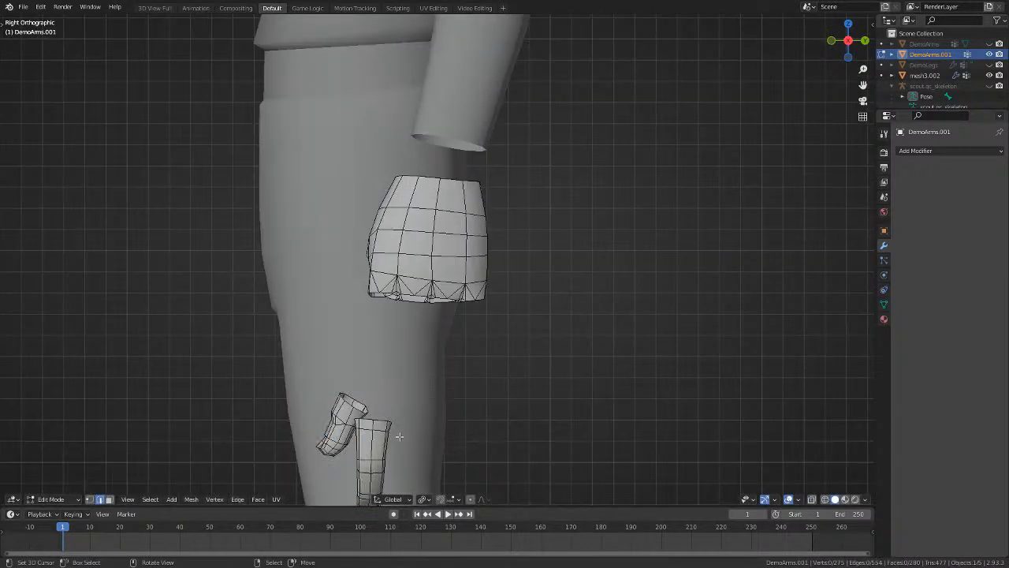
Unhide the scout_morphs_high mesh that contains the Scout's hands as a fitting reference, and save Scout.blend.
{"action": "scroll", "coordinate": [993, 88], "scroll_direction": "down", "scroll_amount": 5}
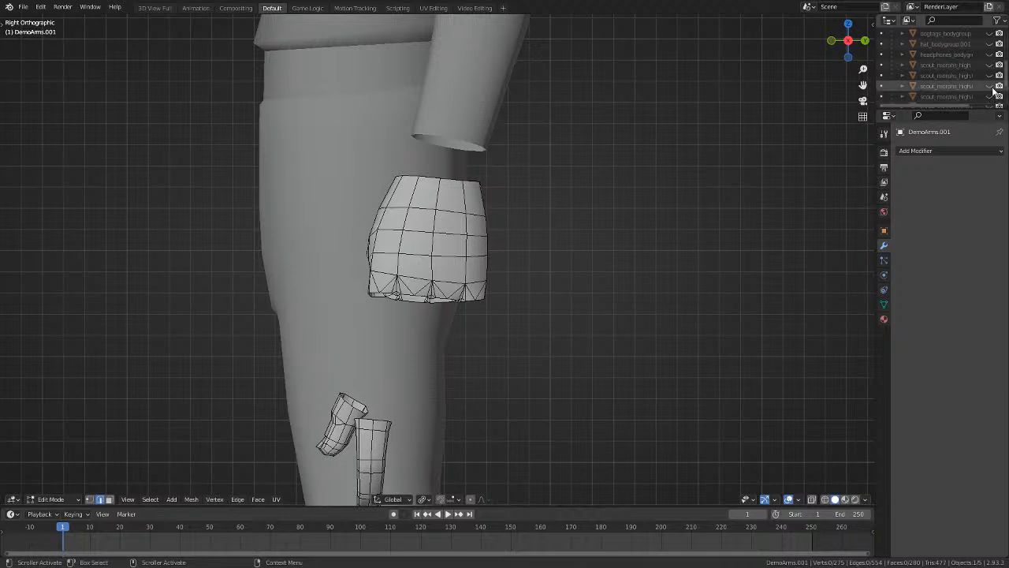
{"action": "scroll", "coordinate": [995, 71], "scroll_direction": "down", "scroll_amount": 5}
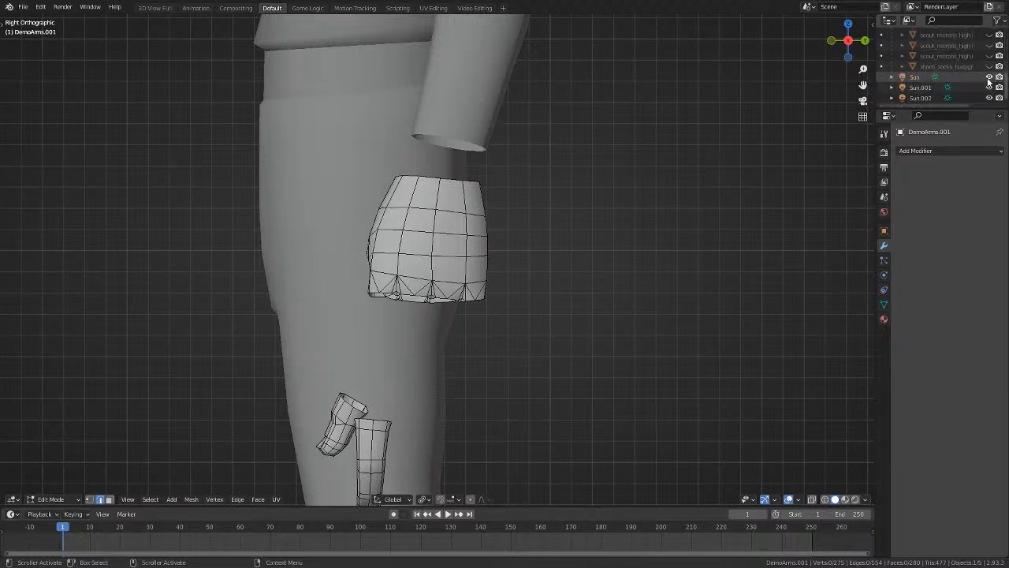
{"action": "left_click", "coordinate": [989, 46]}
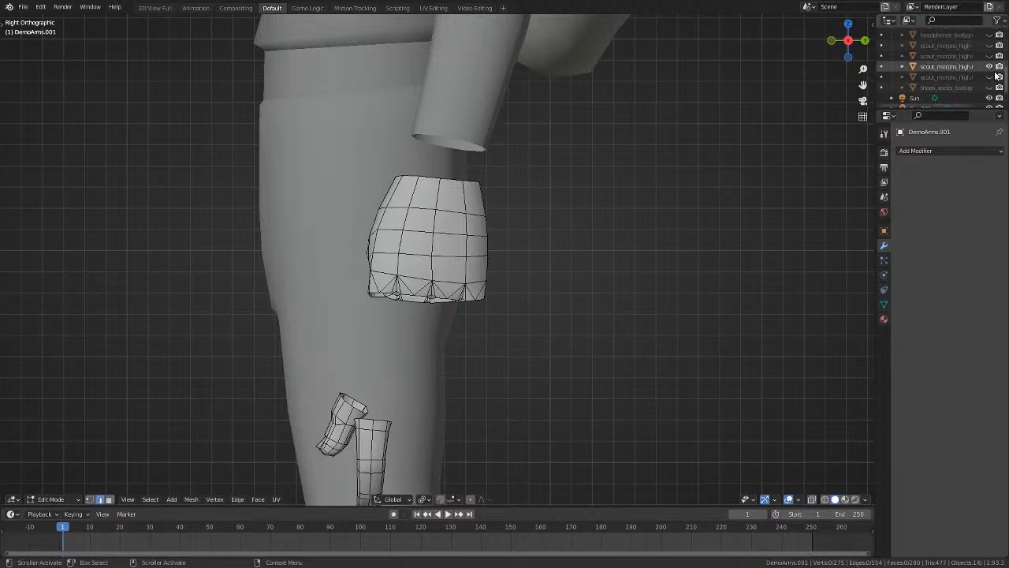
{"action": "left_click", "coordinate": [990, 66]}
{"action": "left_click", "coordinate": [989, 56]}
{"action": "scroll", "coordinate": [503, 302], "scroll_direction": "up", "scroll_amount": 1}
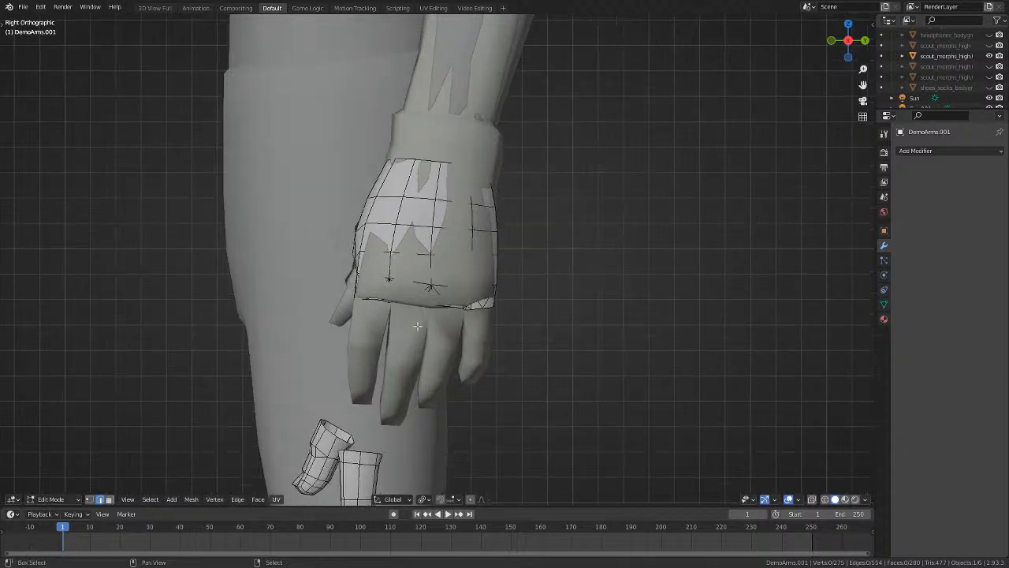
{"action": "middle_click_drag", "start_coordinate": [503, 302], "coordinate": [517, 184], "text": "shift"}
{"action": "left_click", "coordinate": [23, 7]}
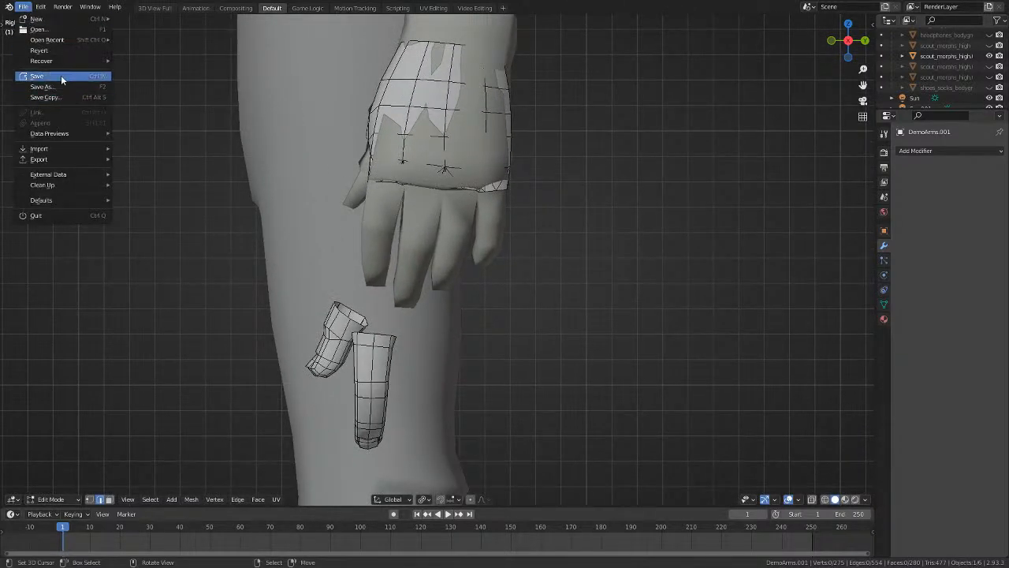
{"action": "left_click", "coordinate": [61, 75]}
Move the linked finger piece up to the palm's lower edge in front view and scale it to 0.864.
{"action": "key", "text": "l"}
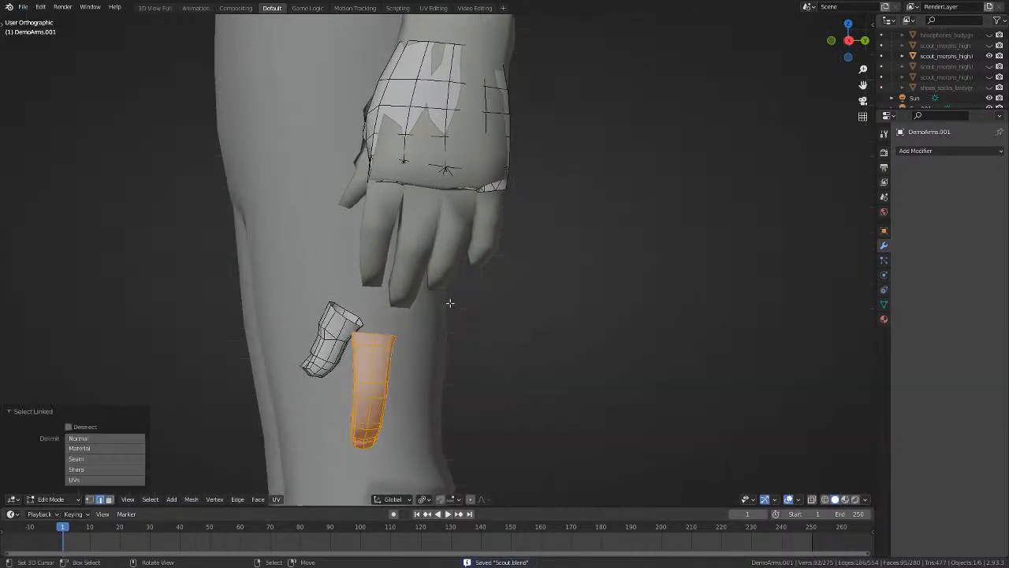
{"action": "key", "text": "KP_1"}
{"action": "scroll", "coordinate": [450, 300], "scroll_direction": "up", "scroll_amount": 2}
{"action": "key", "text": "g"}
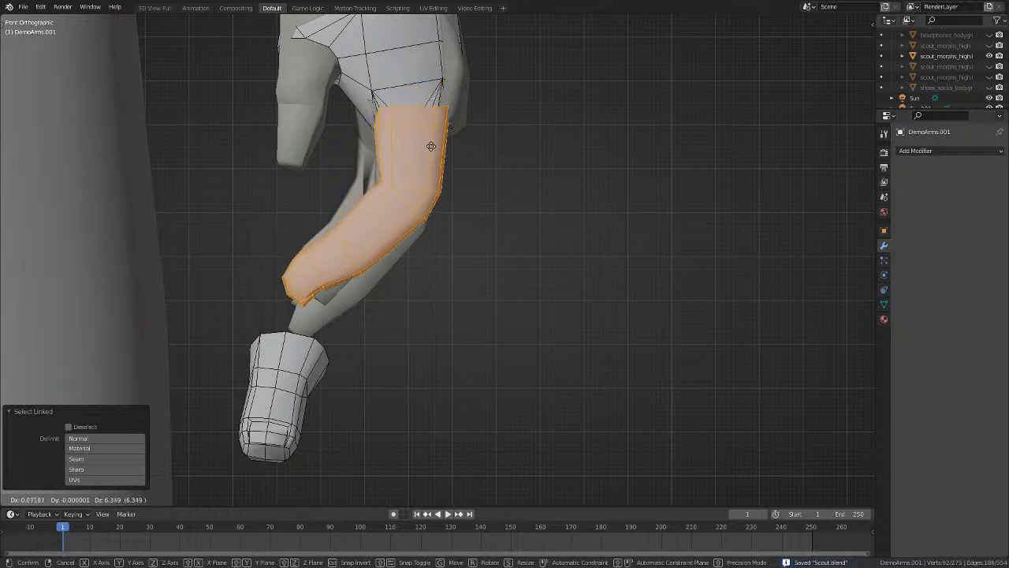
{"action": "left_click", "coordinate": [436, 145]}
{"action": "scroll", "coordinate": [557, 209], "scroll_direction": "up", "scroll_amount": 3}
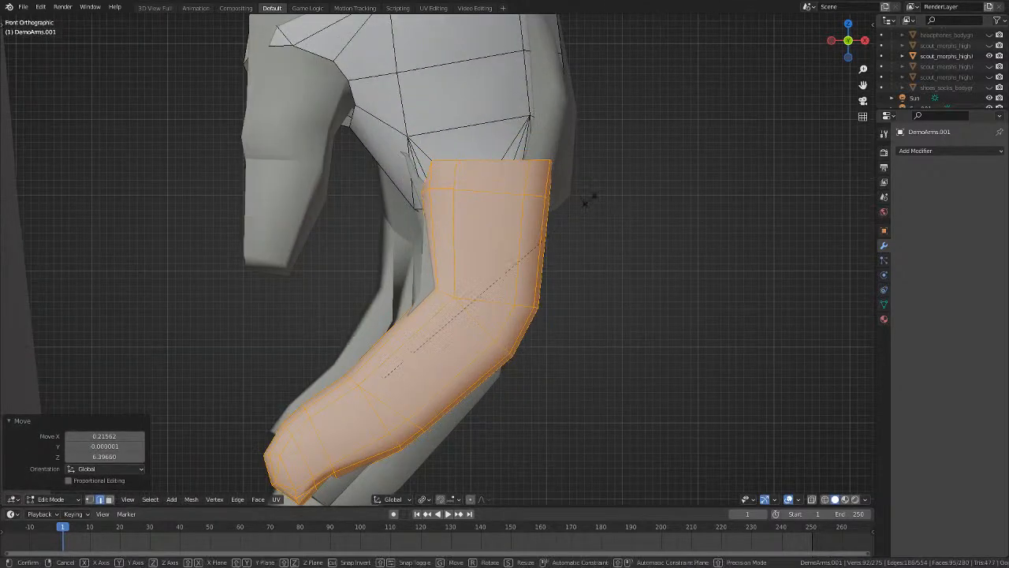
{"action": "key", "text": "s"}
{"action": "left_click", "coordinate": [550, 211]}
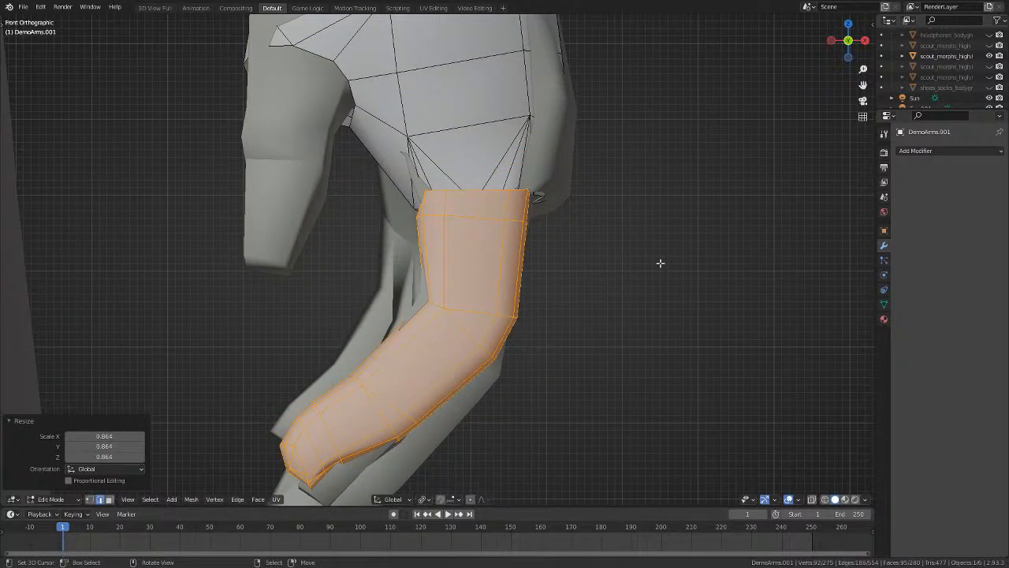
Rotate the finger about -5.03° in front view, shrink it slightly, and shift it onto the Scout's index finger.
{"action": "key", "text": "r"}
{"action": "left_click", "coordinate": [667, 227]}
{"action": "key", "text": "g"}
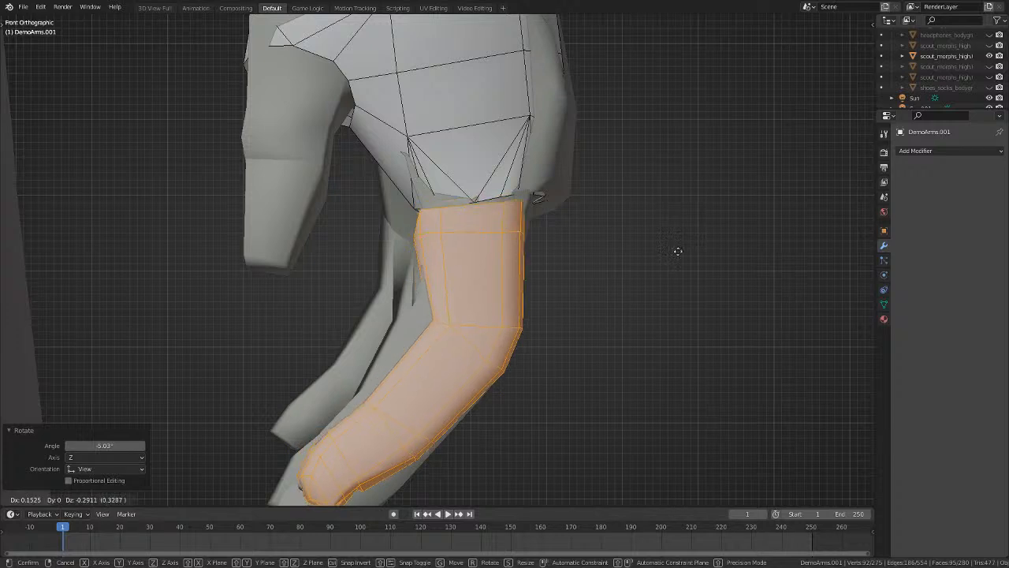
{"action": "left_click", "coordinate": [682, 245]}
{"action": "key", "text": "s"}
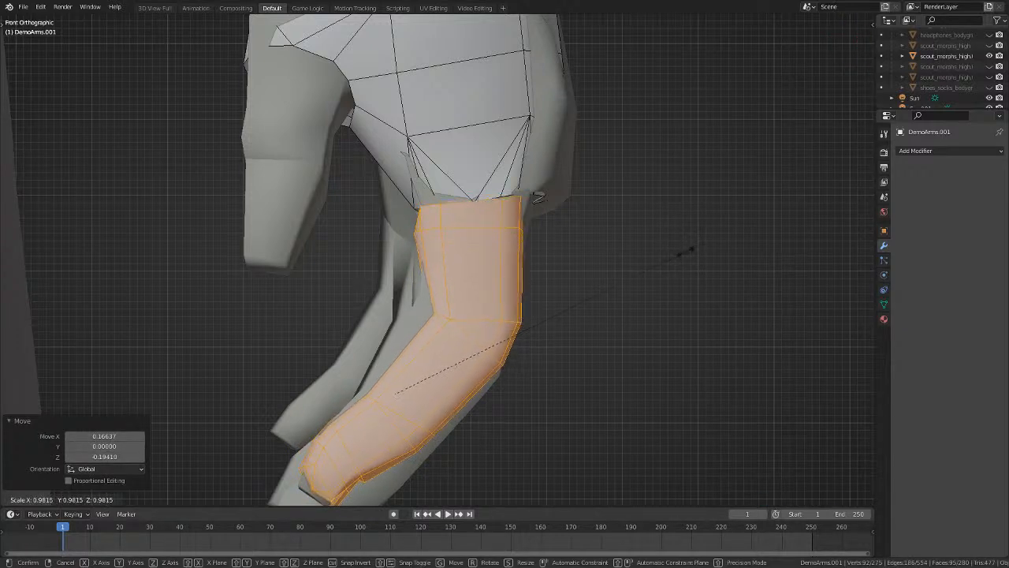
{"action": "left_click", "coordinate": [686, 250]}
{"action": "key", "text": "g"}
{"action": "left_click", "coordinate": [686, 249]}
Rotate the finger from an angled view and move it about 0.42 along Y to line up with the Scout's index finger.
{"action": "middle_click_drag", "start_coordinate": [680, 266], "coordinate": [624, 299]}
{"action": "key", "text": "r"}
{"action": "left_click", "coordinate": [537, 280]}
{"action": "key", "text": "g"}
{"action": "left_click", "coordinate": [552, 282]}
{"action": "key", "text": "alt+z"}
{"action": "key", "text": "alt+z"}
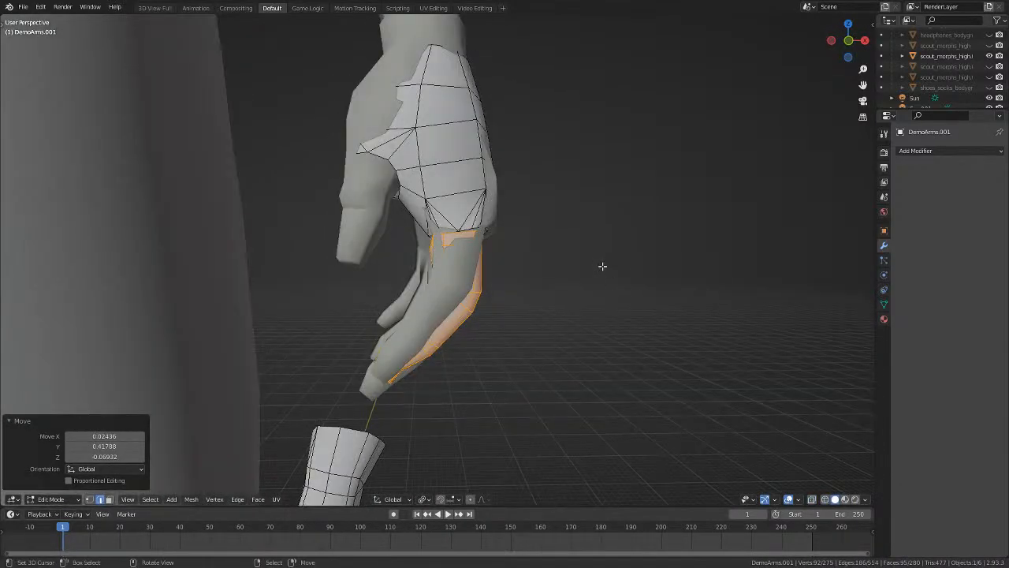
Nudge the finger in front-view wireframe and rotate it about -2.53° to follow the reference finger's bend.
{"action": "key", "text": "KP_1"}
{"action": "scroll", "coordinate": [603, 284], "scroll_direction": "up", "scroll_amount": 3}
{"action": "key", "text": "alt+z"}
{"action": "key", "text": "g"}
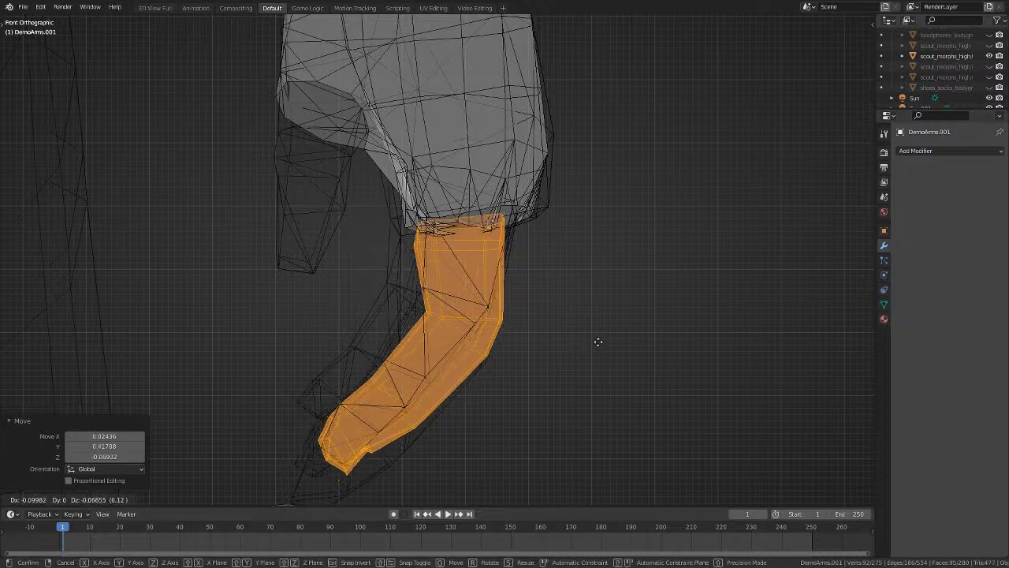
{"action": "left_click", "coordinate": [585, 329]}
{"action": "key", "text": "r"}
{"action": "left_click", "coordinate": [581, 317]}
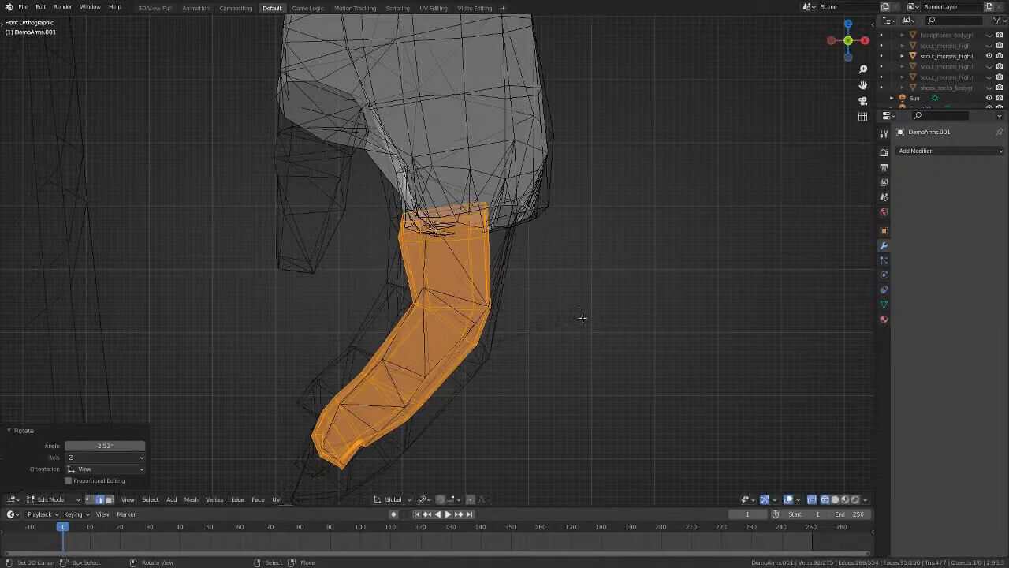
Move the finger about 0.18 on X and 0.23 on Z, scale it to 0.966, and nudge it over the reference.
{"action": "key", "text": "g"}
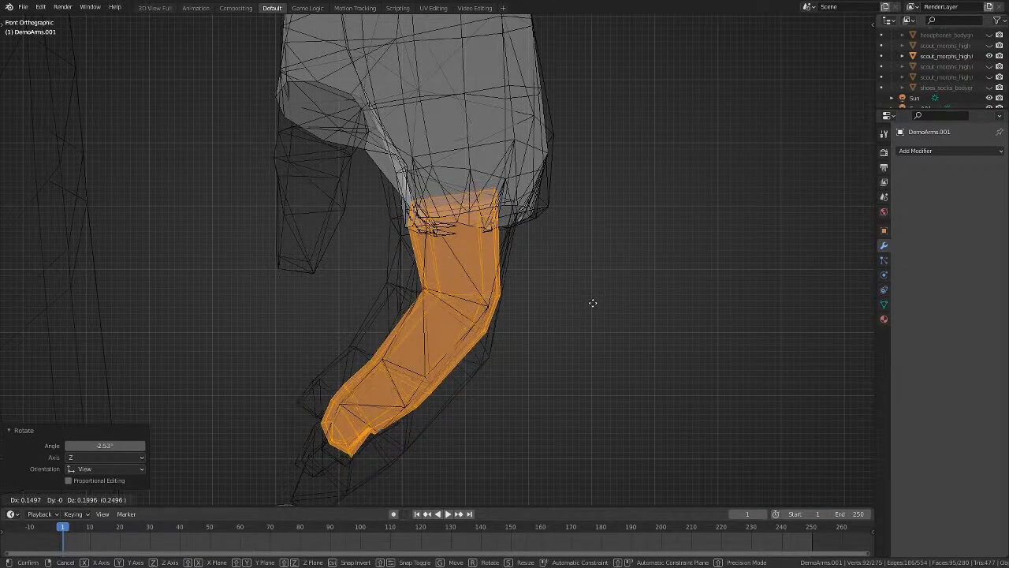
{"action": "left_click", "coordinate": [595, 301]}
{"action": "key", "text": "s"}
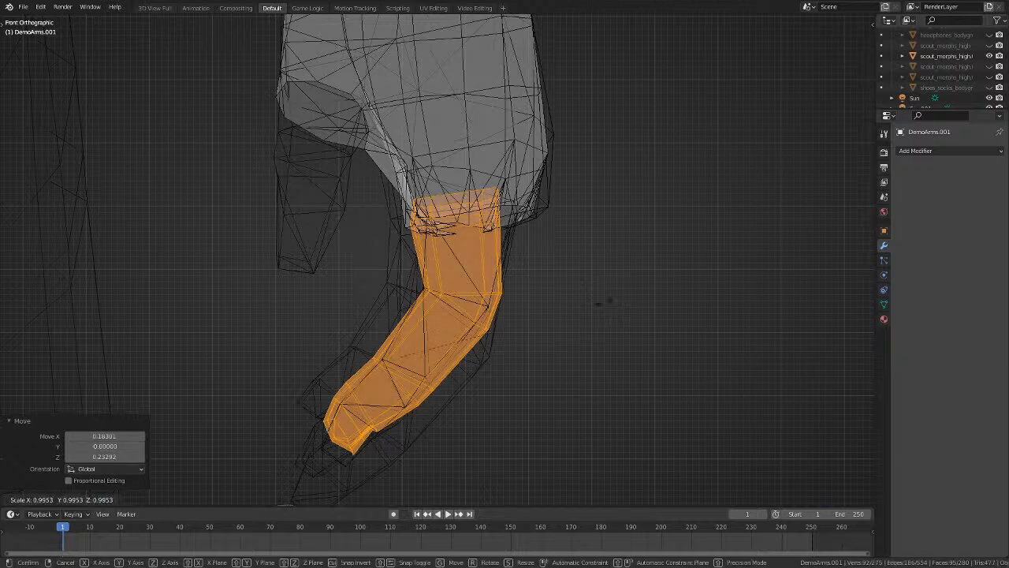
{"action": "left_click", "coordinate": [597, 303]}
{"action": "key", "text": "g"}
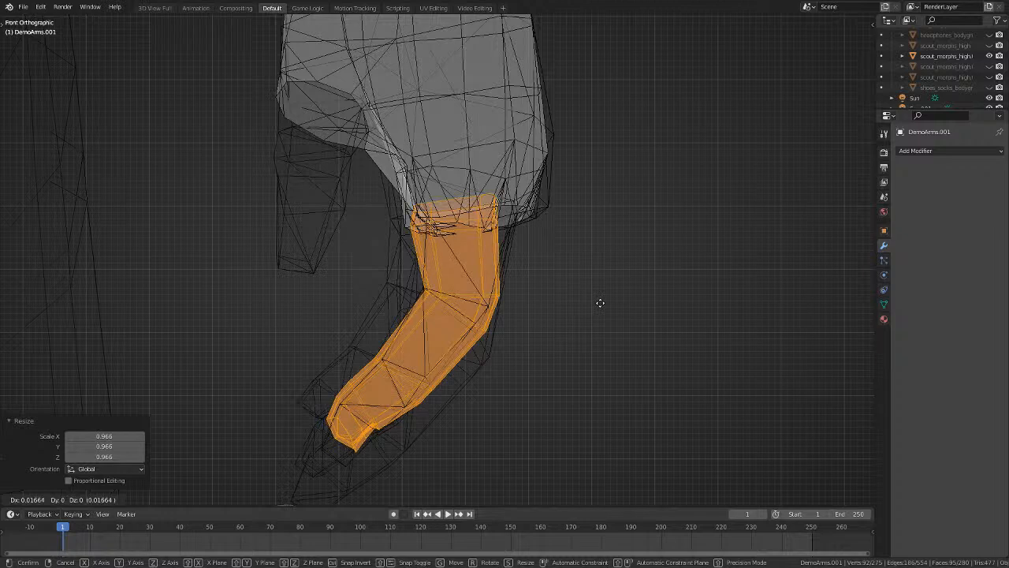
{"action": "left_click", "coordinate": [600, 303]}
{"action": "key", "text": "shift+z"}
{"action": "key", "text": "shift+z"}
Select only the fingertip geometry and move it about -0.13 on X and -0.25 on Z toward the reference fingertip.
{"action": "key", "text": "alt+a"}
{"action": "key", "text": "b"}
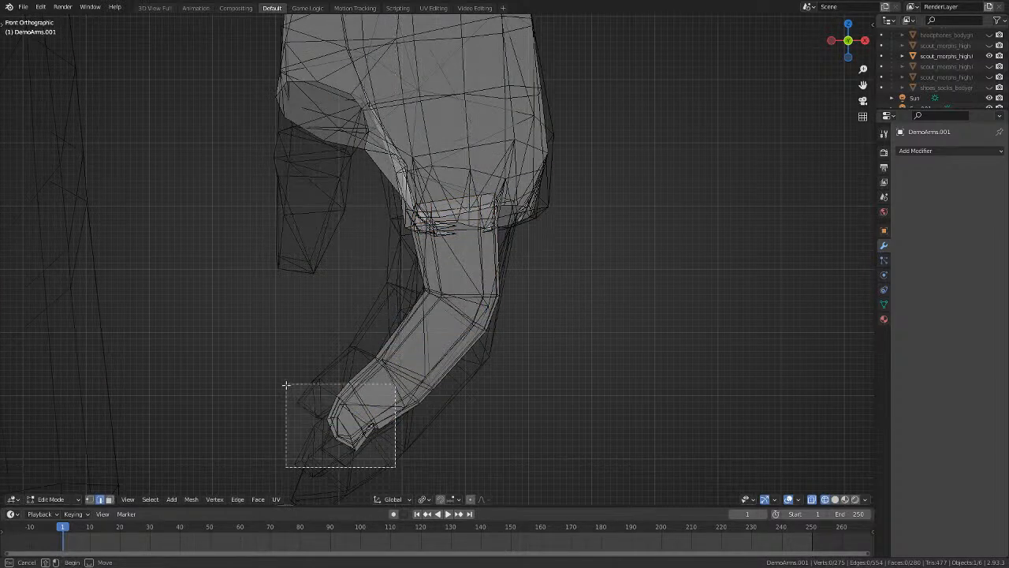
{"action": "key", "text": "g"}
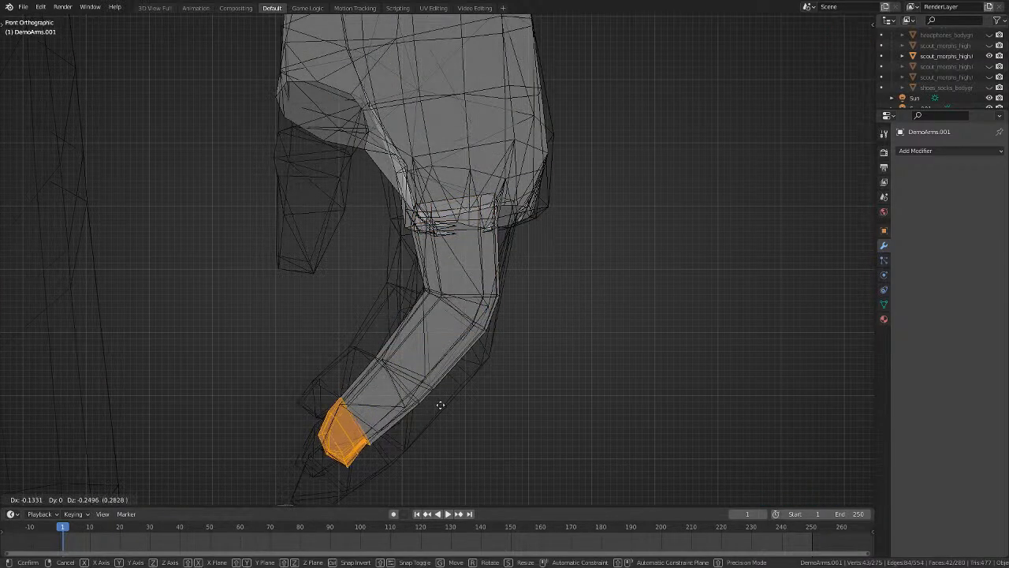
{"action": "left_click", "coordinate": [440, 404]}
{"action": "key", "text": "shift+z"}
{"action": "key", "text": "shift+z"}
{"action": "key", "text": "alt+a"}
{"action": "key", "text": "shift+z"}
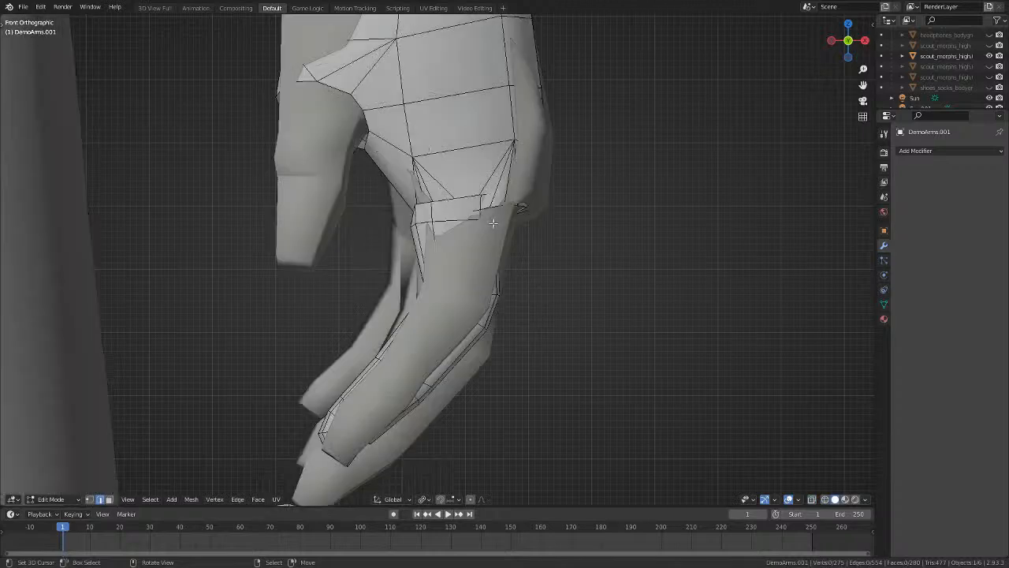
Select the two edge loops at the finger's base, move them onto the reference knuckle, and scale them to 1.042.
{"action": "mouse_move", "coordinate": [493, 218]}
{"action": "middle_mouse_down"}
{"action": "mouse_move", "coordinate": [432, 198]}
{"action": "mouse_move", "coordinate": [520, 222]}
{"action": "middle_mouse_up"}
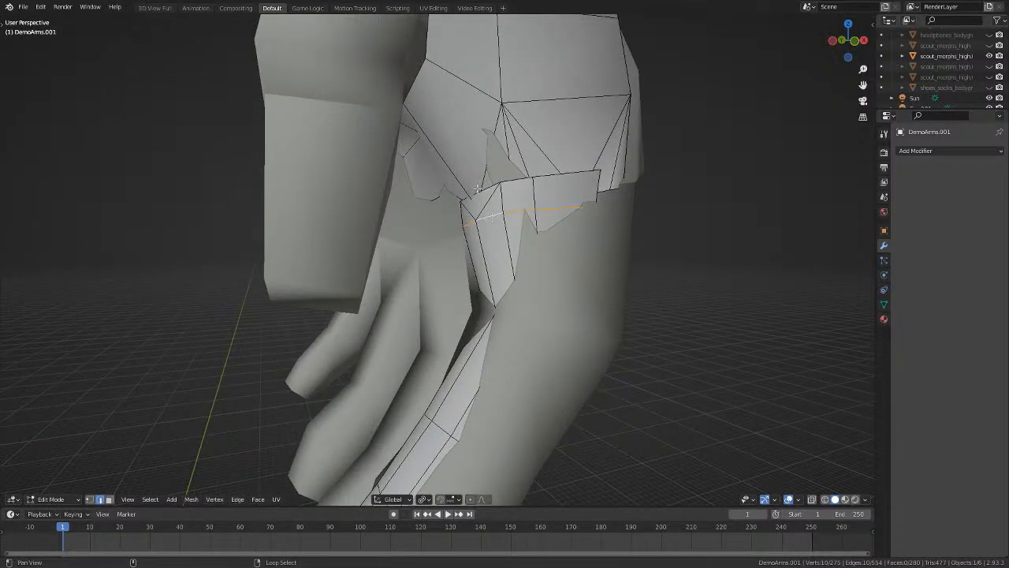
{"action": "key", "text": "shift+z"}
{"action": "mouse_move", "coordinate": [485, 190]}
{"action": "middle_mouse_down"}
{"action": "mouse_move", "coordinate": [387, 202]}
{"action": "mouse_move", "coordinate": [466, 218]}
{"action": "middle_mouse_up"}
{"action": "key", "text": "shift+z"}
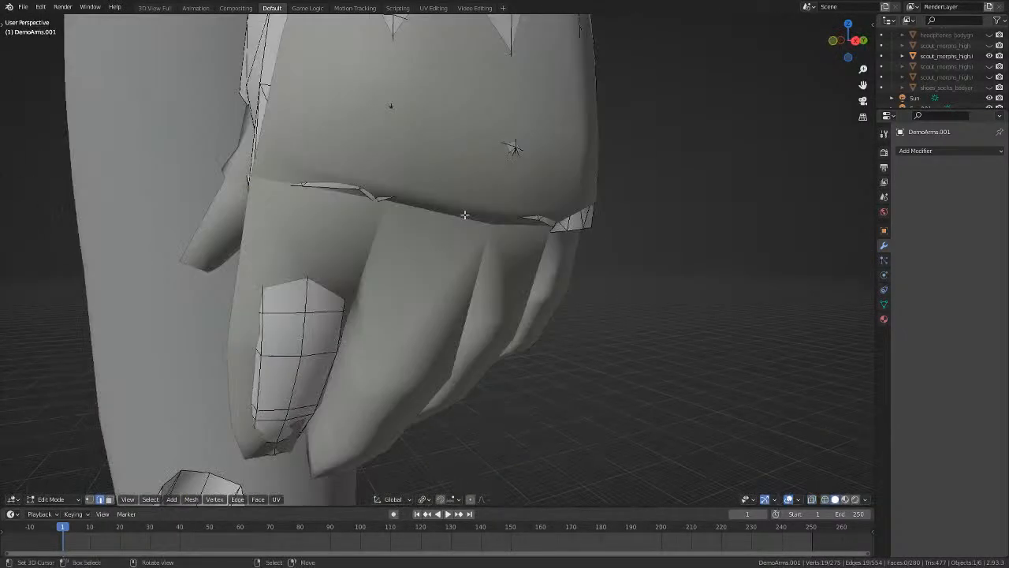
{"action": "key", "text": "KP_1"}
{"action": "key", "text": "shift+z"}
{"action": "key", "text": "g"}
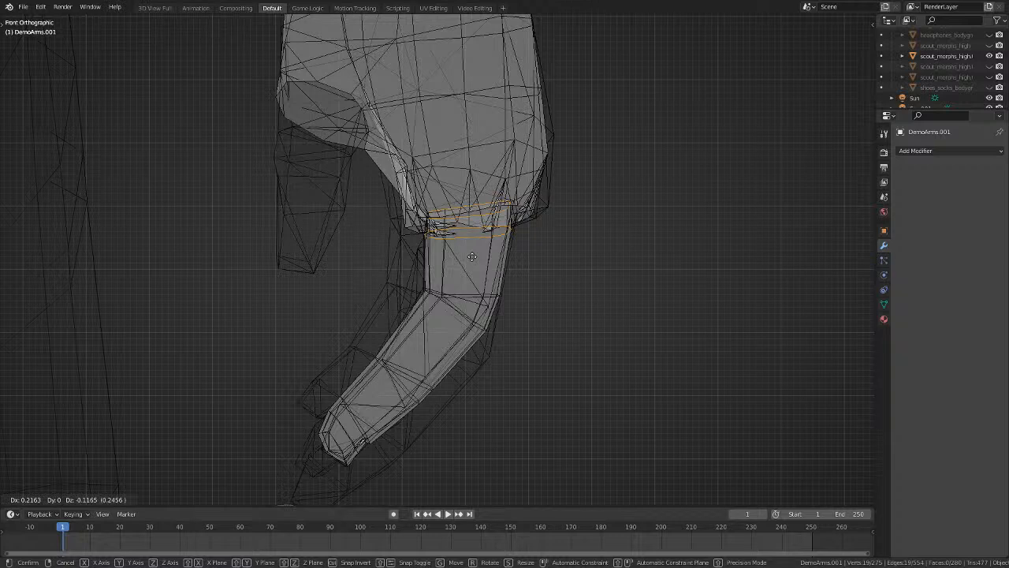
{"action": "left_click", "coordinate": [471, 264]}
{"action": "key", "text": "s"}
{"action": "left_click", "coordinate": [631, 238]}
{"action": "key", "text": "g"}
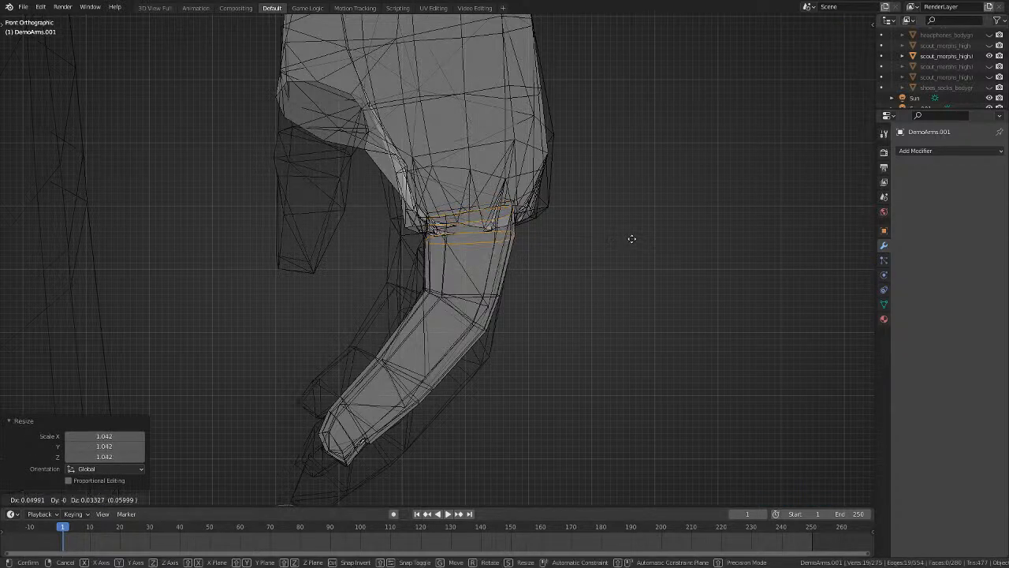
{"action": "left_click", "coordinate": [630, 234]}
Narrow the finger's base loops along Y to about 0.92 in the side view and clear the selection.
{"action": "key", "text": "shift+z"}
{"action": "mouse_move", "coordinate": [630, 234]}
{"action": "middle_mouse_down"}
{"action": "mouse_move", "coordinate": [671, 241]}
{"action": "mouse_move", "coordinate": [555, 261]}
{"action": "middle_mouse_up"}
{"action": "key", "text": "shift+z"}
{"action": "key", "text": "KP_3"}
{"action": "key", "text": "s"}
{"action": "key", "text": "x"}
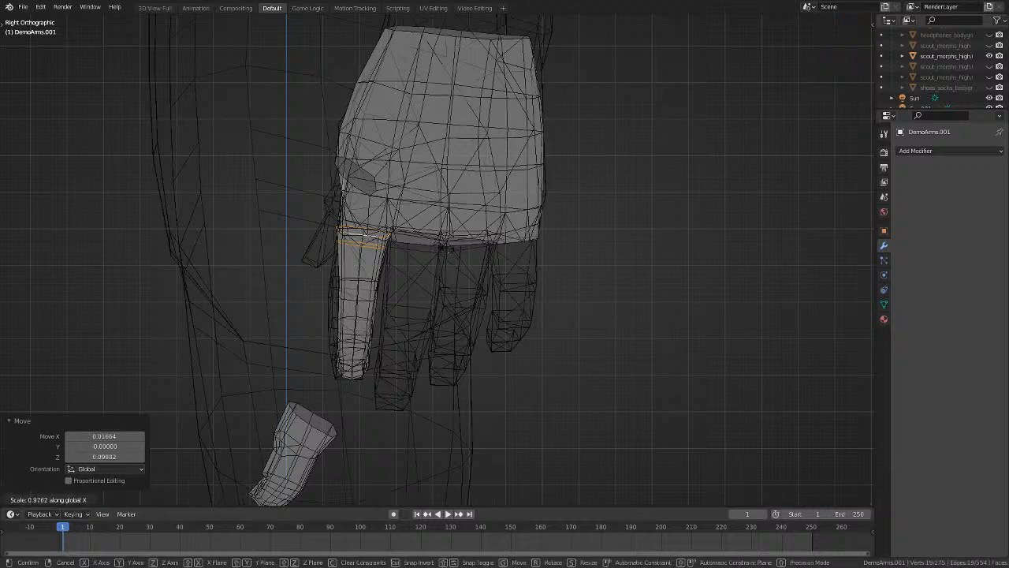
{"action": "key", "text": "y"}
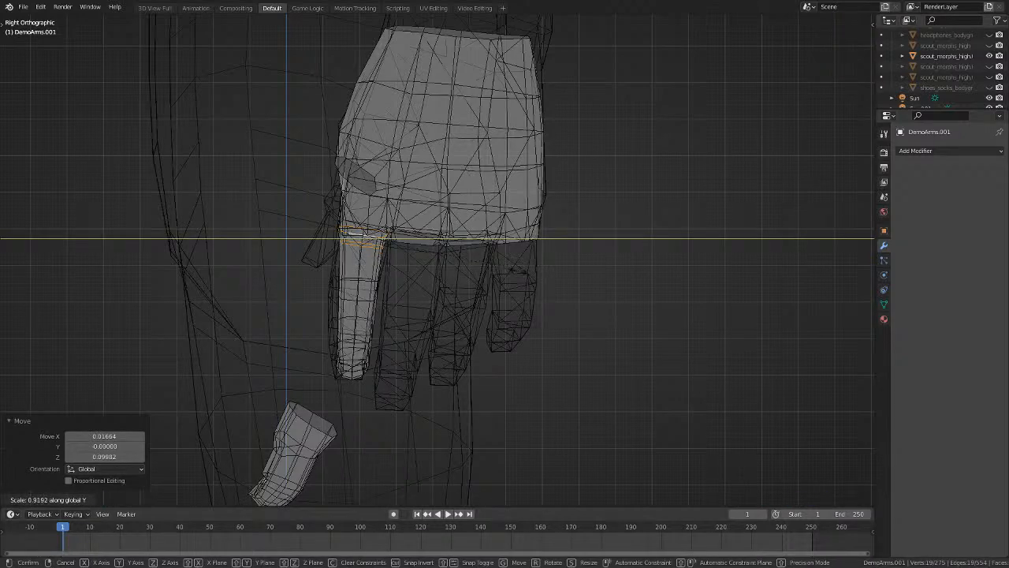
{"action": "left_click", "coordinate": [517, 270]}
{"action": "mouse_move", "coordinate": [517, 271]}
{"action": "middle_mouse_down"}
{"action": "mouse_move", "coordinate": [538, 277]}
{"action": "mouse_move", "coordinate": [541, 261]}
{"action": "mouse_move", "coordinate": [530, 265]}
{"action": "middle_mouse_up"}
{"action": "key", "text": "alt+a"}
{"action": "key", "text": "shift+z"}
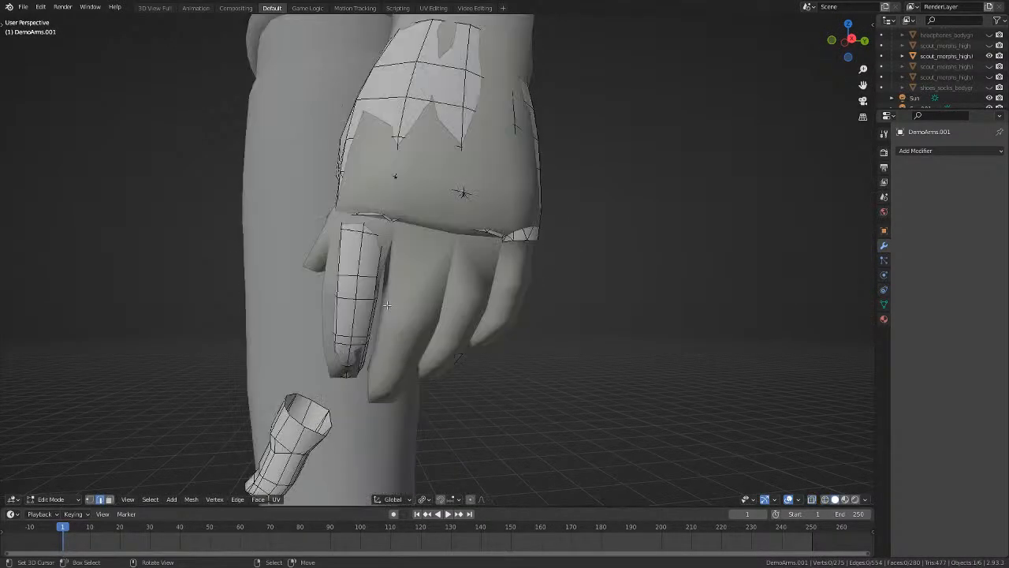
Rotate the whole finger -2.1° about Z and 3.41° in the view, repositioning it over the Scout's index finger.
{"action": "key", "text": "l"}
{"action": "key", "text": "r"}
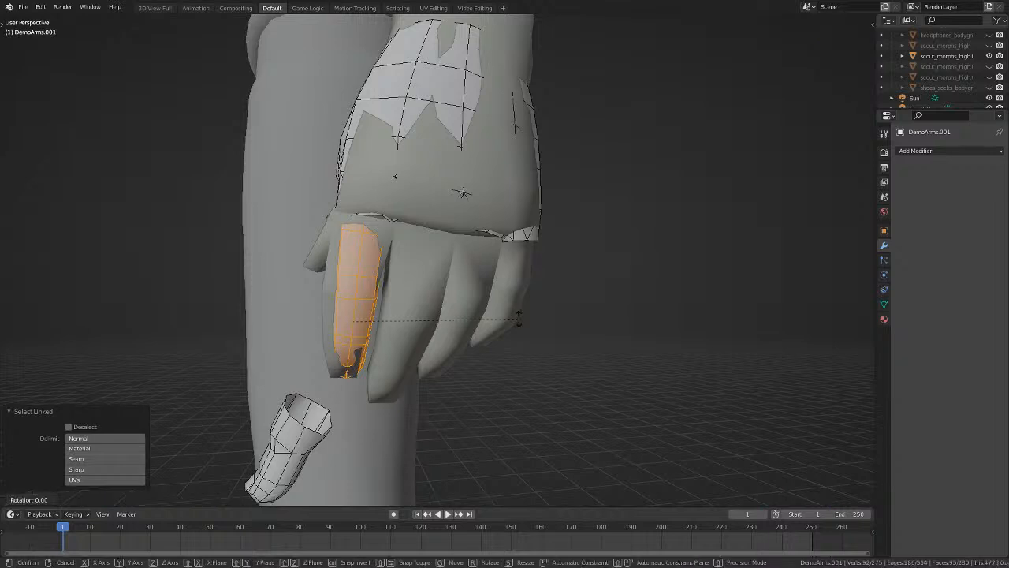
{"action": "key", "text": "z"}
{"action": "left_click", "coordinate": [528, 324]}
{"action": "key", "text": "g"}
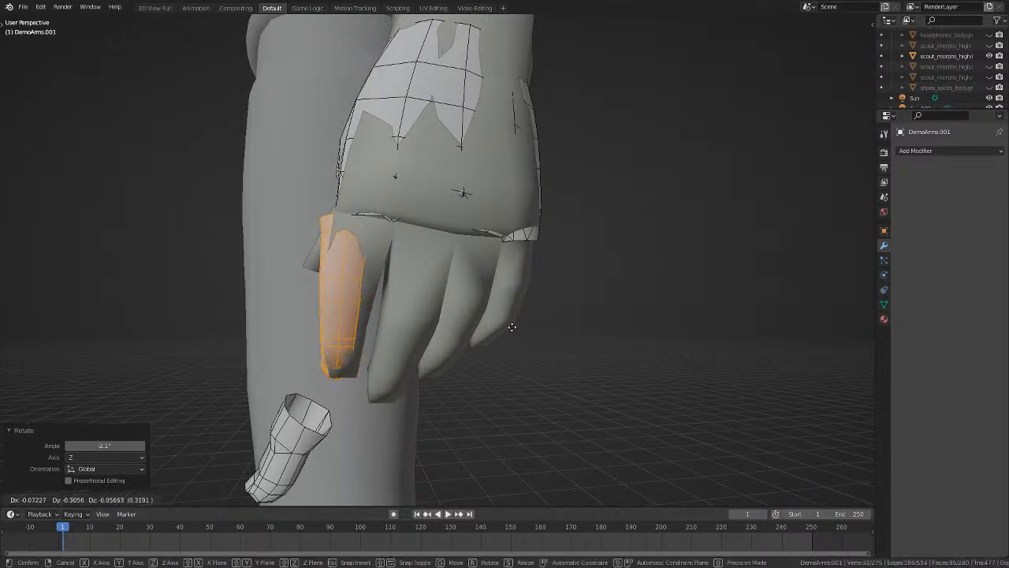
{"action": "left_click", "coordinate": [561, 333]}
{"action": "key", "text": "r"}
{"action": "left_click", "coordinate": [570, 342]}
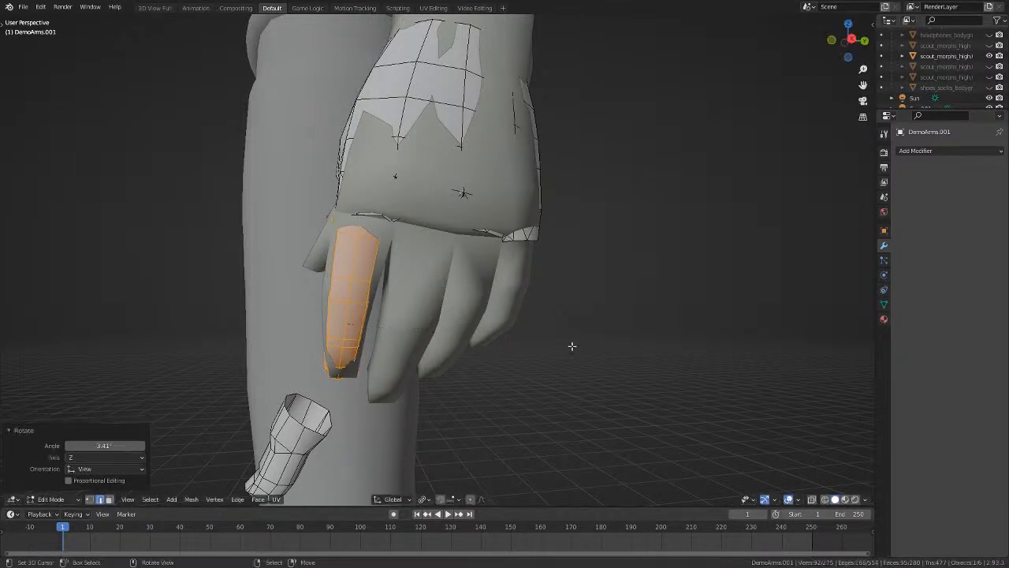
{"action": "key", "text": "g"}
{"action": "left_click", "coordinate": [576, 343]}
{"action": "key", "text": "alt+z"}
{"action": "key", "text": "alt+z"}
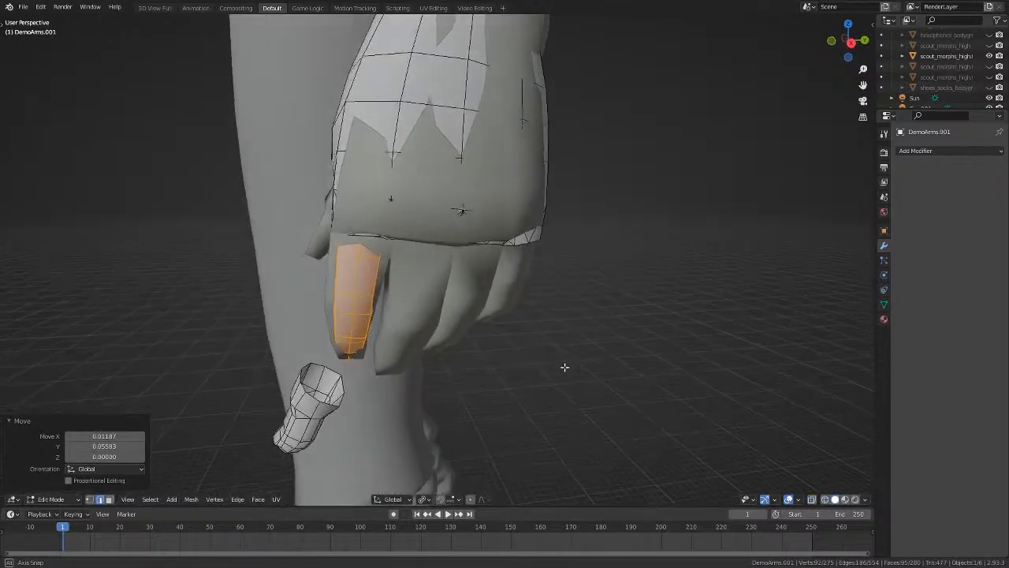
Deselect the finger and examine in see-through and wireframe display how it overlaps the Scout's index finger.
{"action": "mouse_move", "coordinate": [563, 365]}
{"action": "middle_mouse_down"}
{"action": "mouse_move", "coordinate": [617, 375]}
{"action": "mouse_move", "coordinate": [693, 360]}
{"action": "mouse_move", "coordinate": [669, 354]}
{"action": "mouse_move", "coordinate": [685, 346]}
{"action": "mouse_move", "coordinate": [738, 344]}
{"action": "mouse_move", "coordinate": [620, 364]}
{"action": "mouse_move", "coordinate": [541, 316]}
{"action": "mouse_move", "coordinate": [545, 354]}
{"action": "mouse_move", "coordinate": [644, 366]}
{"action": "mouse_move", "coordinate": [559, 417]}
{"action": "mouse_move", "coordinate": [397, 388]}
{"action": "middle_mouse_up"}
{"action": "key", "text": "alt+z"}
{"action": "key", "text": "alt+z"}
{"action": "key", "text": "alt+z"}
{"action": "key", "text": "alt+z"}
{"action": "key", "text": "alt+z"}
{"action": "left_click", "coordinate": [396, 394]}
{"action": "key", "text": "shift+z"}
{"action": "scroll", "coordinate": [319, 402], "scroll_direction": "up", "scroll_amount": 2}
{"action": "key", "text": "shift+z"}
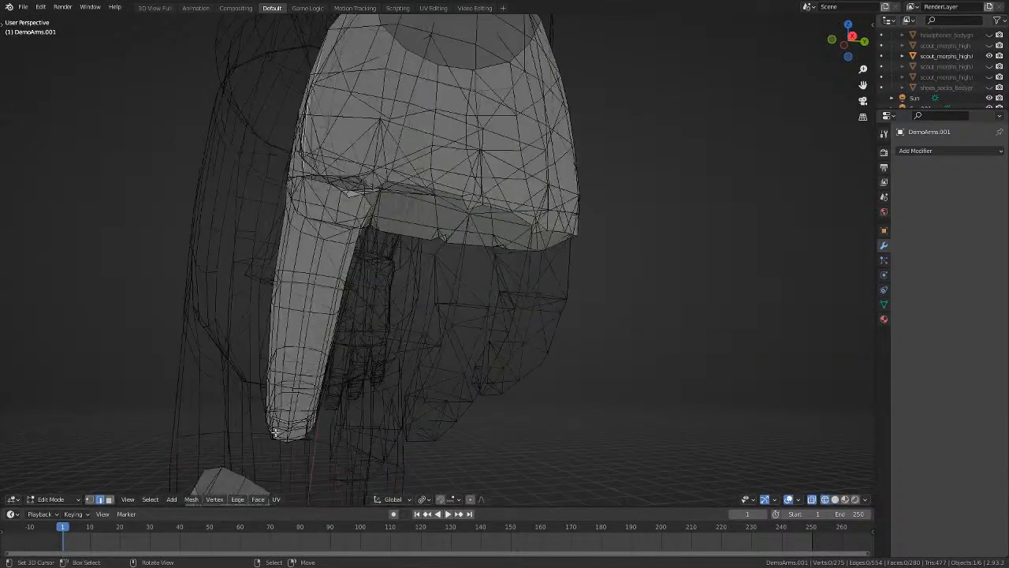
Select the edge loops around the finger's middle joint and its fingertip joint.
{"action": "key", "text": "shift+z"}
{"action": "key", "text": "shift+z"}
{"action": "scroll", "coordinate": [397, 360], "scroll_direction": "down", "scroll_amount": 1}
{"action": "middle_click_drag", "start_coordinate": [314, 288], "coordinate": [513, 308]}
{"action": "right_click", "coordinate": [359, 274], "text": "alt+shift"}
{"action": "scroll", "coordinate": [514, 307], "scroll_direction": "up", "scroll_amount": 3}
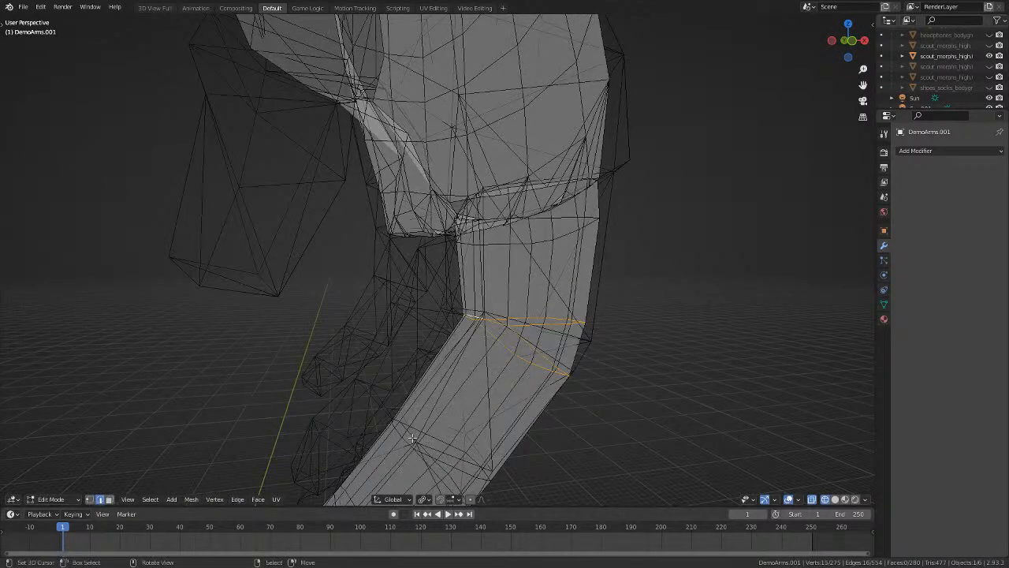
{"action": "right_click", "coordinate": [437, 475], "text": "alt+shift"}
{"action": "scroll", "coordinate": [473, 474], "scroll_direction": "down", "scroll_amount": 5}
{"action": "middle_click_drag", "start_coordinate": [487, 473], "coordinate": [453, 420]}
{"action": "key", "text": "shift+z"}
{"action": "scroll", "coordinate": [442, 419], "scroll_direction": "up", "scroll_amount": 5}
{"action": "middle_click_drag", "start_coordinate": [368, 413], "coordinate": [398, 339]}
{"action": "scroll", "coordinate": [426, 331], "scroll_direction": "down", "scroll_amount": 2}
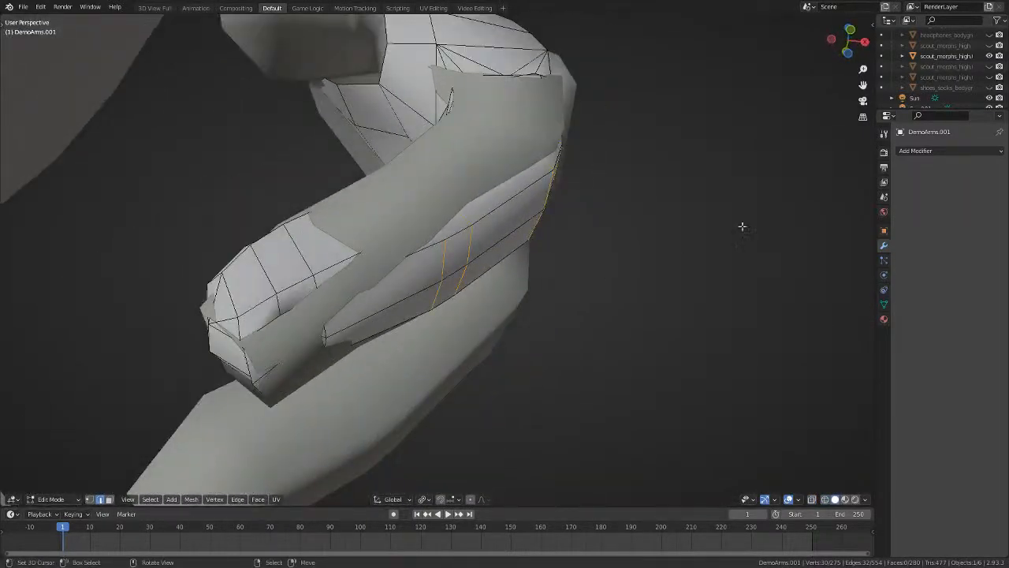
Hide the Scout reference while extending the selection to the finger's tip and base edge loops.
{"action": "left_click", "coordinate": [989, 55]}
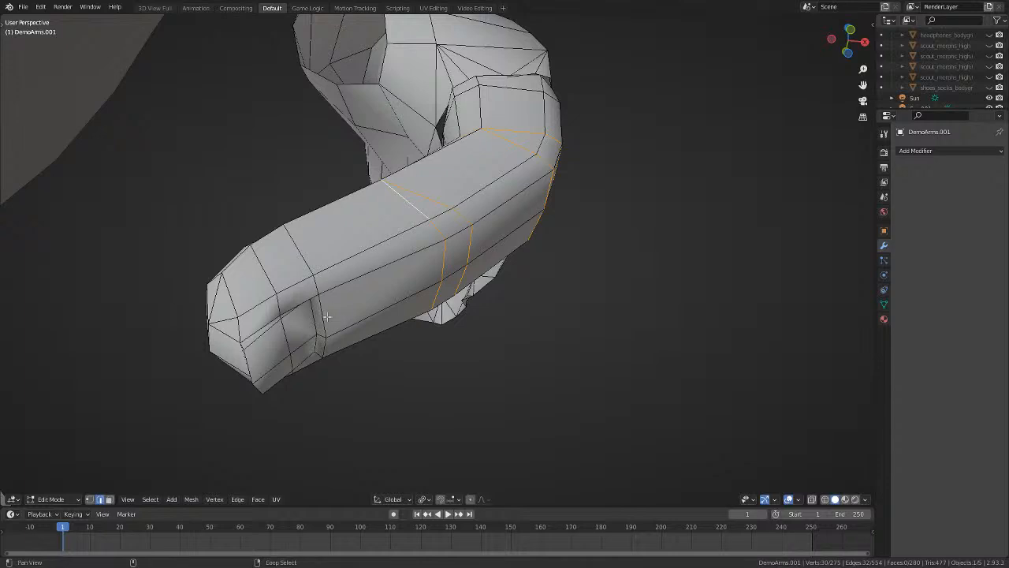
{"action": "middle_click_drag", "start_coordinate": [326, 316], "coordinate": [270, 226]}
{"action": "scroll", "coordinate": [268, 244], "scroll_direction": "up", "scroll_amount": 2}
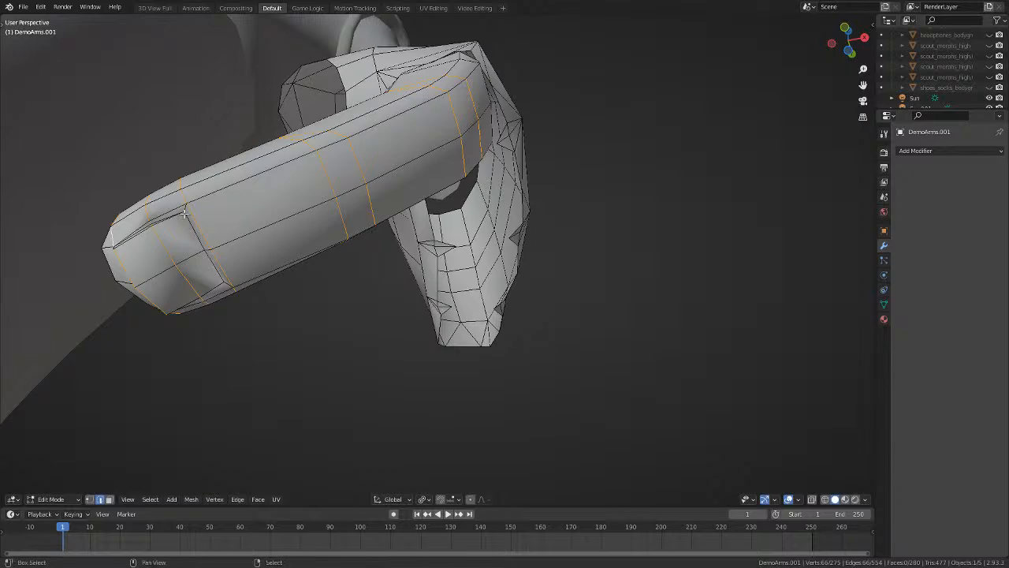
{"action": "middle_click_drag", "start_coordinate": [225, 283], "coordinate": [547, 231]}
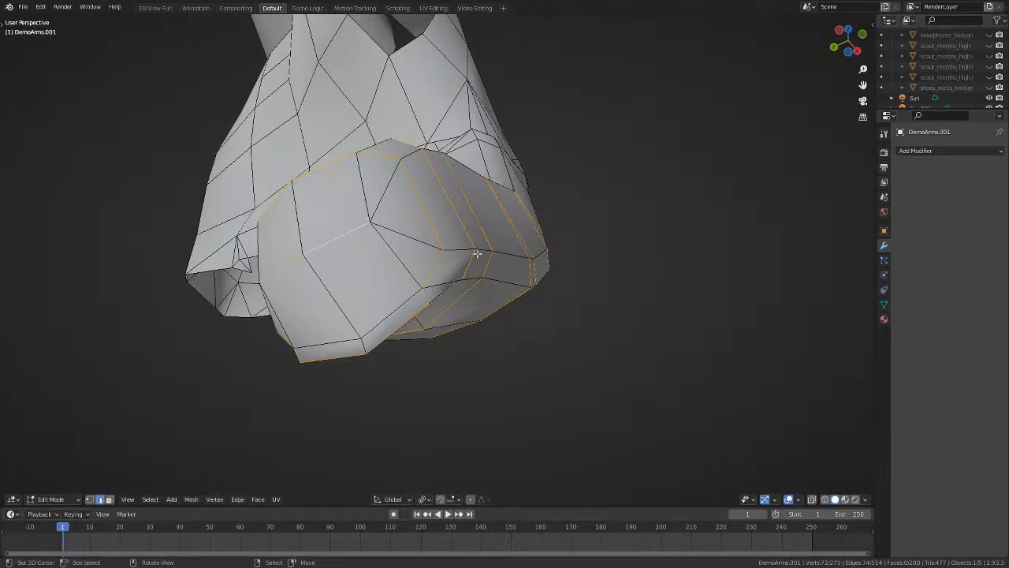
{"action": "scroll", "coordinate": [441, 284], "scroll_direction": "down", "scroll_amount": 2}
{"action": "middle_click_drag", "start_coordinate": [441, 284], "coordinate": [575, 266]}
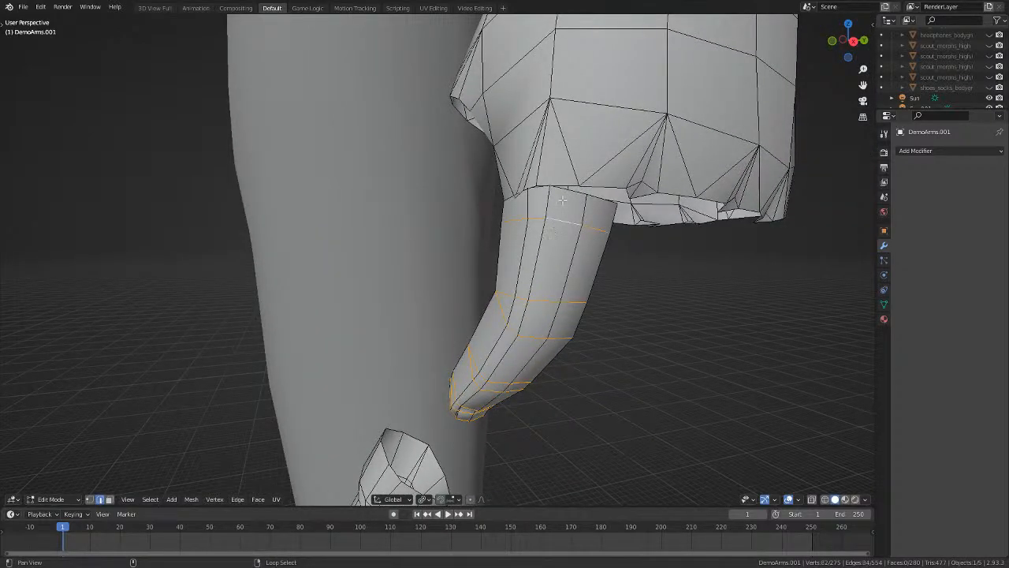
{"action": "middle_click_drag", "start_coordinate": [562, 200], "coordinate": [681, 122]}
{"action": "middle_click_drag", "start_coordinate": [681, 151], "coordinate": [665, 225]}
{"action": "left_click", "coordinate": [992, 57]}
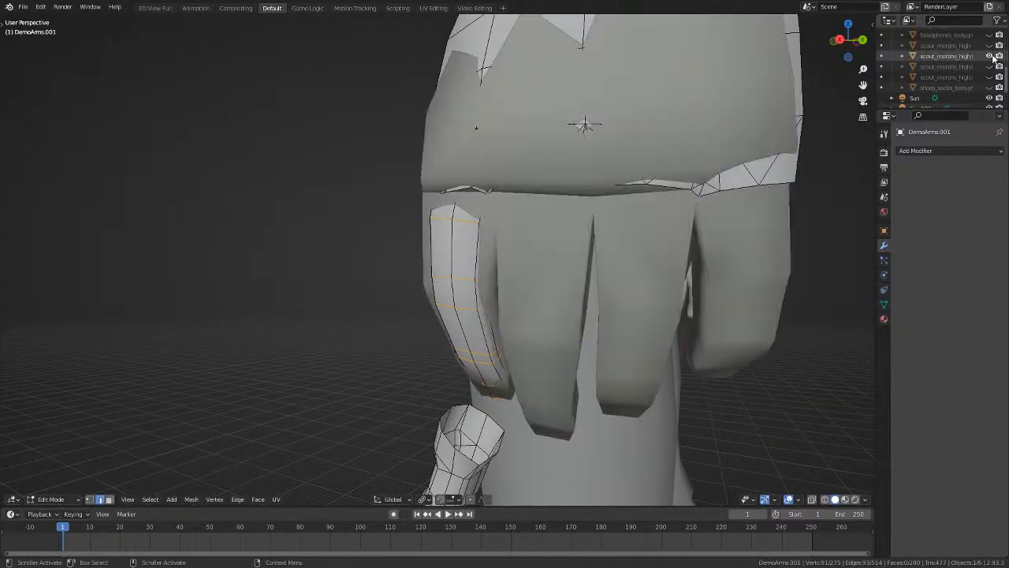
Thicken the finger by scaling the selected edge loops uniformly to about 1.18.
{"action": "middle_click_drag", "start_coordinate": [546, 272], "coordinate": [575, 258]}
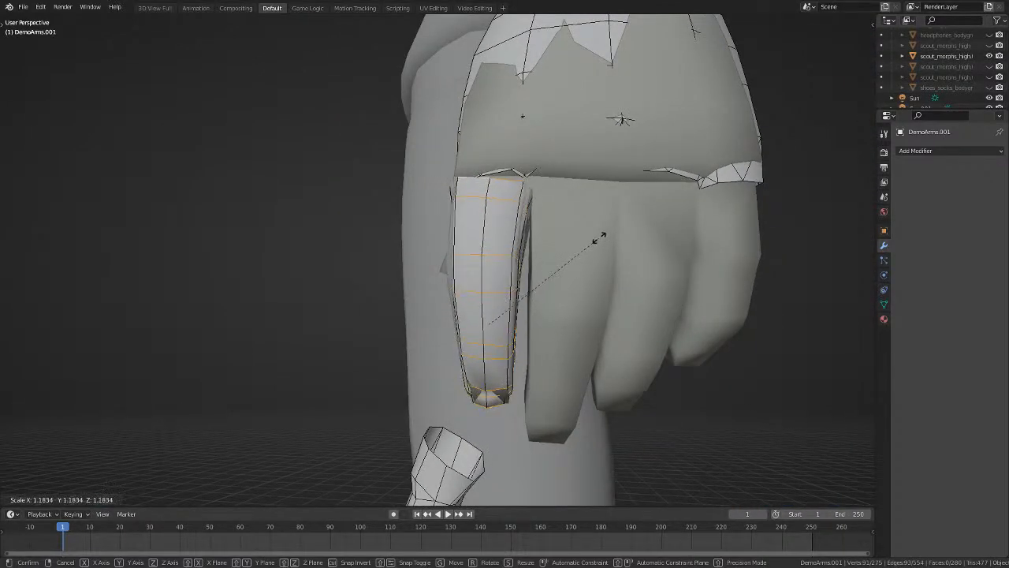
{"action": "left_click", "coordinate": [600, 236]}
{"action": "middle_click_drag", "start_coordinate": [599, 236], "coordinate": [482, 242]}
{"action": "middle_click_drag", "start_coordinate": [623, 262], "coordinate": [754, 246]}
With the Scout reference hidden, nudge the partial edge loop at the finger's middle joint and scale it to 0.983.
{"action": "left_click", "coordinate": [989, 57]}
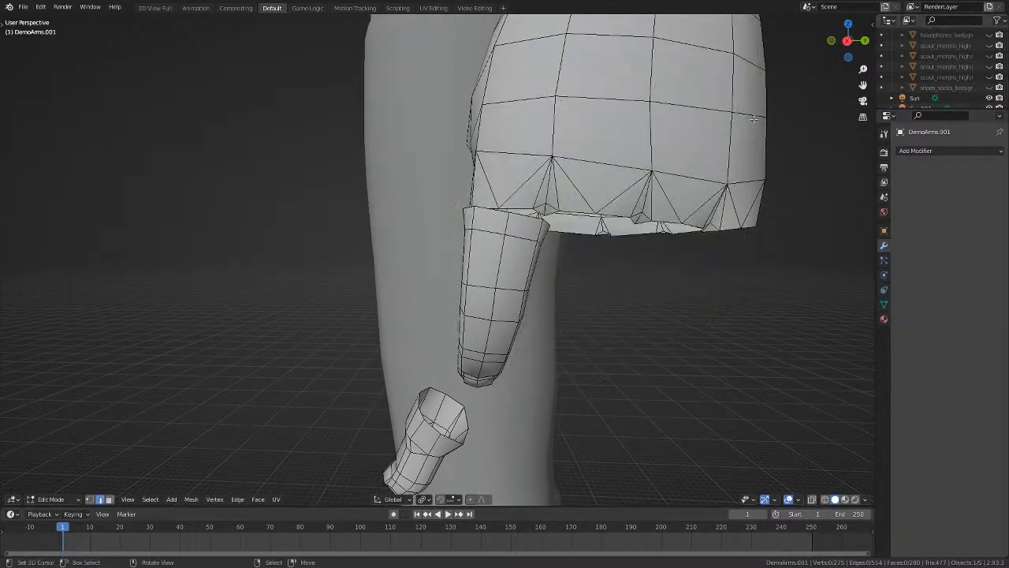
{"action": "middle_click_drag", "start_coordinate": [517, 289], "coordinate": [474, 281]}
{"action": "scroll", "coordinate": [473, 243], "scroll_direction": "up", "scroll_amount": 1}
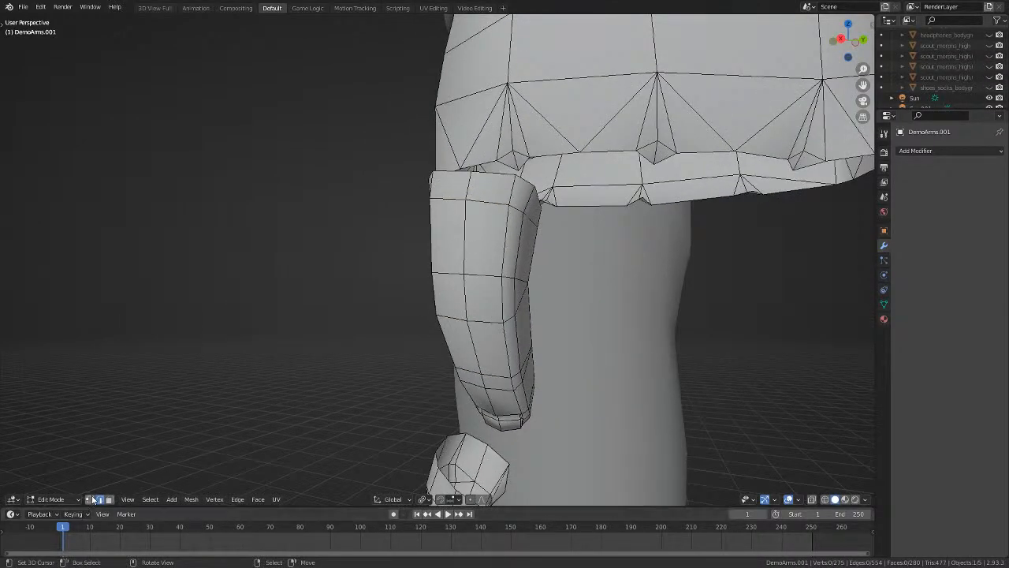
{"action": "scroll", "coordinate": [444, 379], "scroll_direction": "down", "scroll_amount": 2}
{"action": "middle_click_drag", "start_coordinate": [444, 379], "coordinate": [543, 295]}
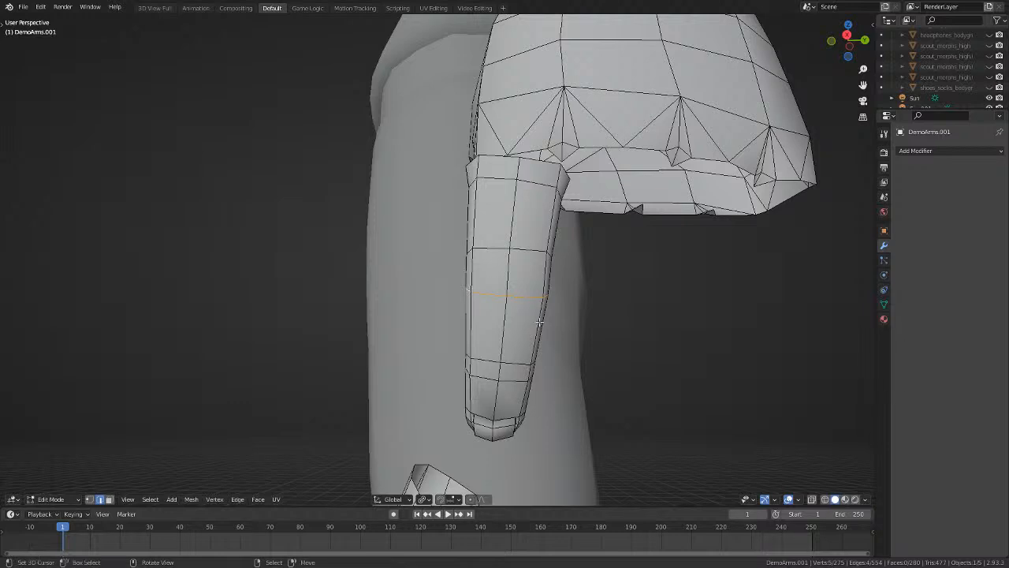
{"action": "key", "text": "g"}
{"action": "left_click", "coordinate": [538, 322]}
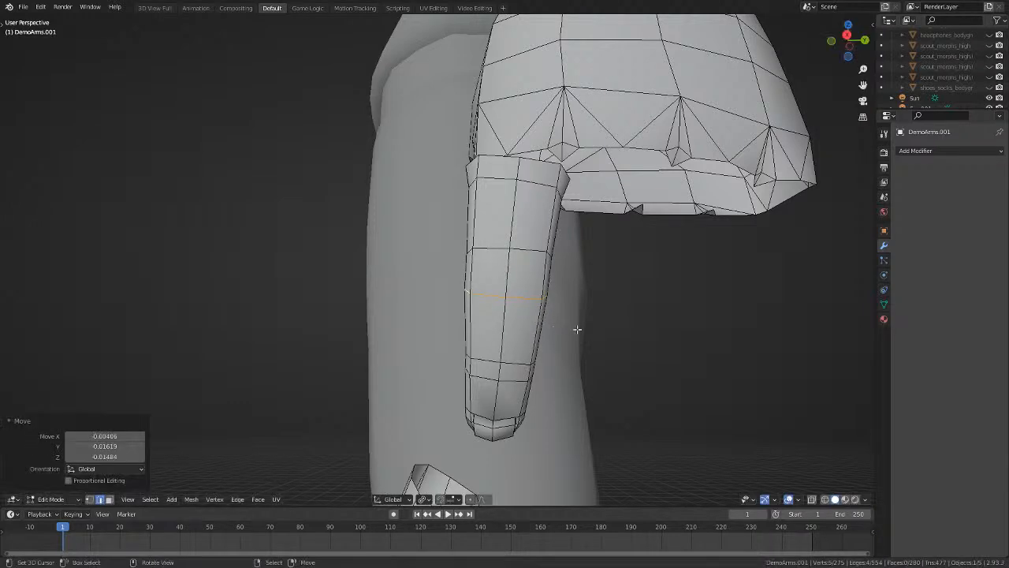
{"action": "key", "text": "s"}
{"action": "left_click", "coordinate": [573, 332]}
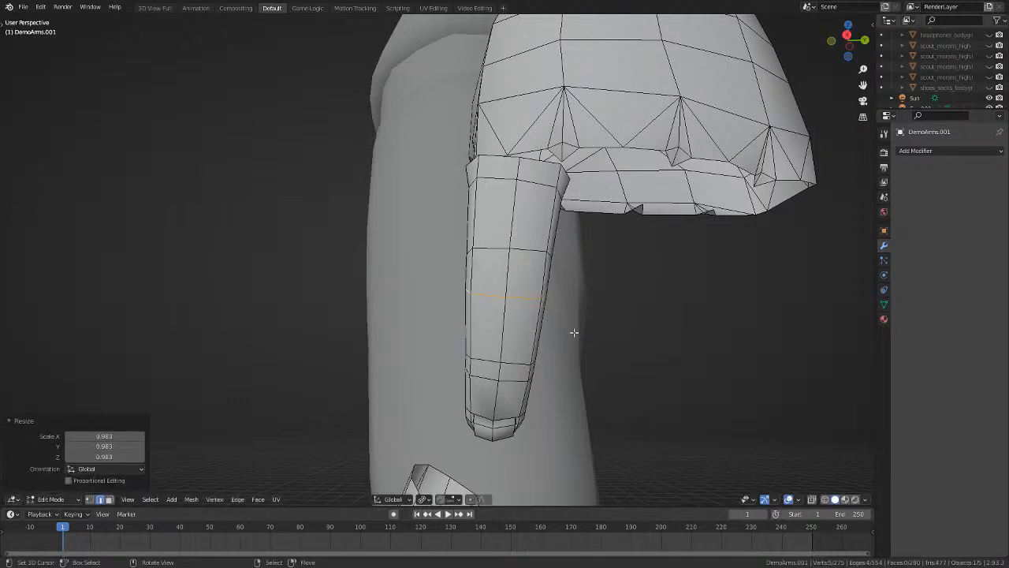
Rotate the two edge loops at the fingertip joint -1.28° in the view and move them about -0.18 along X.
{"action": "left_click", "coordinate": [516, 365], "text": "alt"}
{"action": "key", "text": "alt+z"}
{"action": "key", "text": "alt+z"}
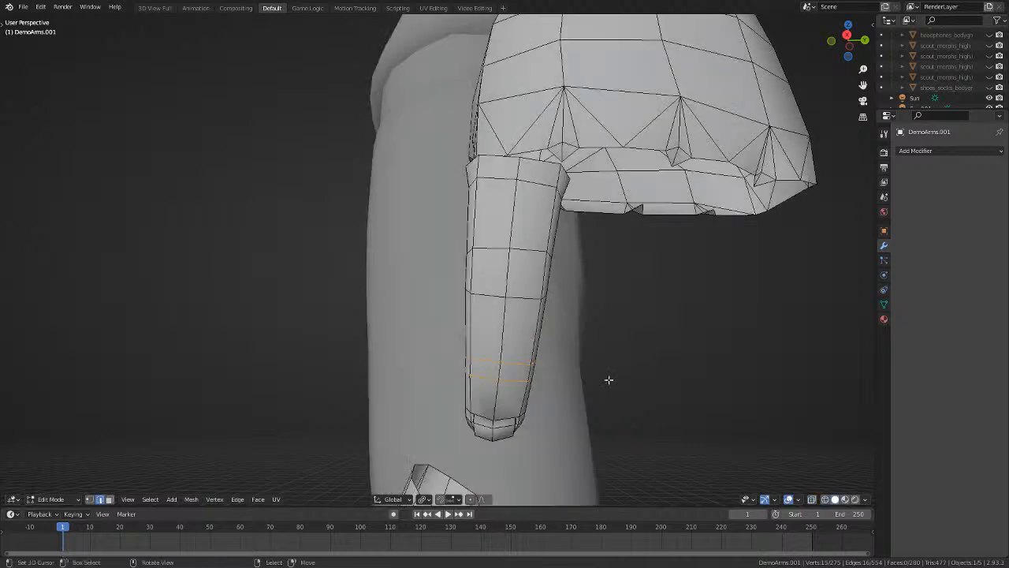
{"action": "key", "text": "r"}
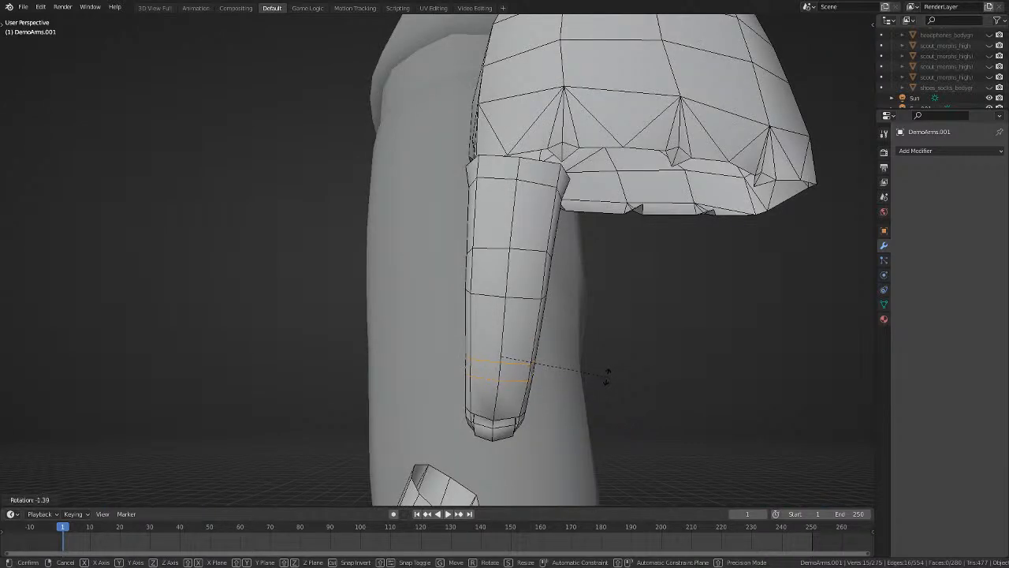
{"action": "left_click", "coordinate": [605, 376]}
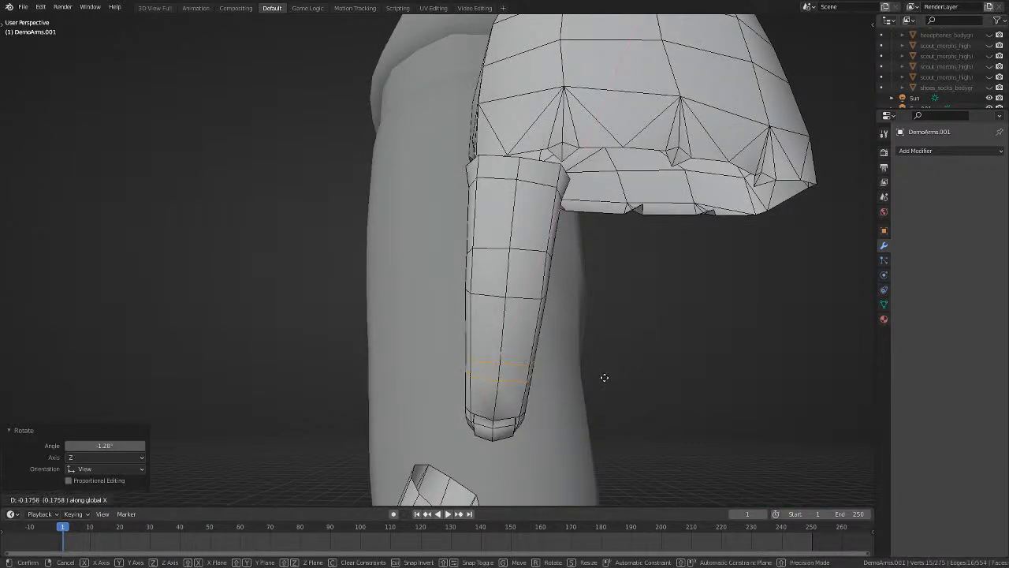
{"action": "left_click", "coordinate": [605, 377]}
{"action": "key", "text": "alt+a"}
Duplicate the whole finger onto the Scout's ring finger, offset about 2.86 on Y and -0.28 on Z.
{"action": "scroll", "coordinate": [601, 362], "scroll_direction": "down", "scroll_amount": 1}
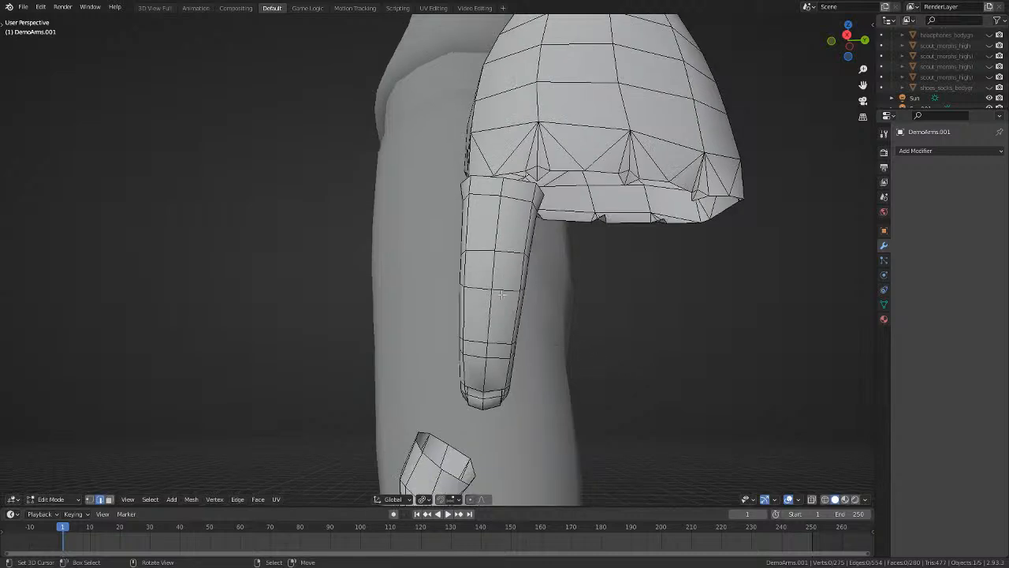
{"action": "key", "text": "l"}
{"action": "middle_click_drag", "start_coordinate": [544, 305], "coordinate": [731, 198]}
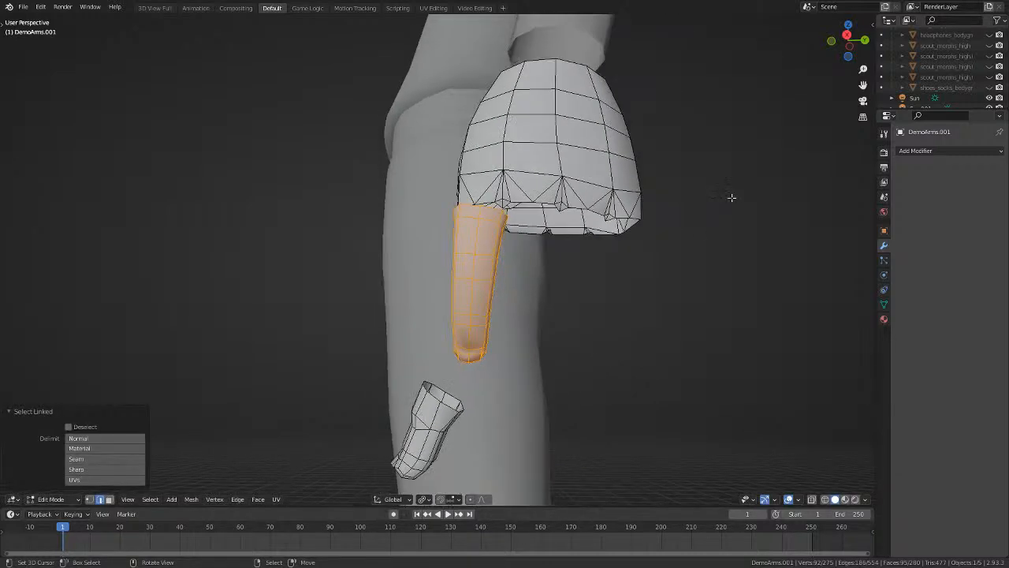
{"action": "left_click", "coordinate": [990, 56]}
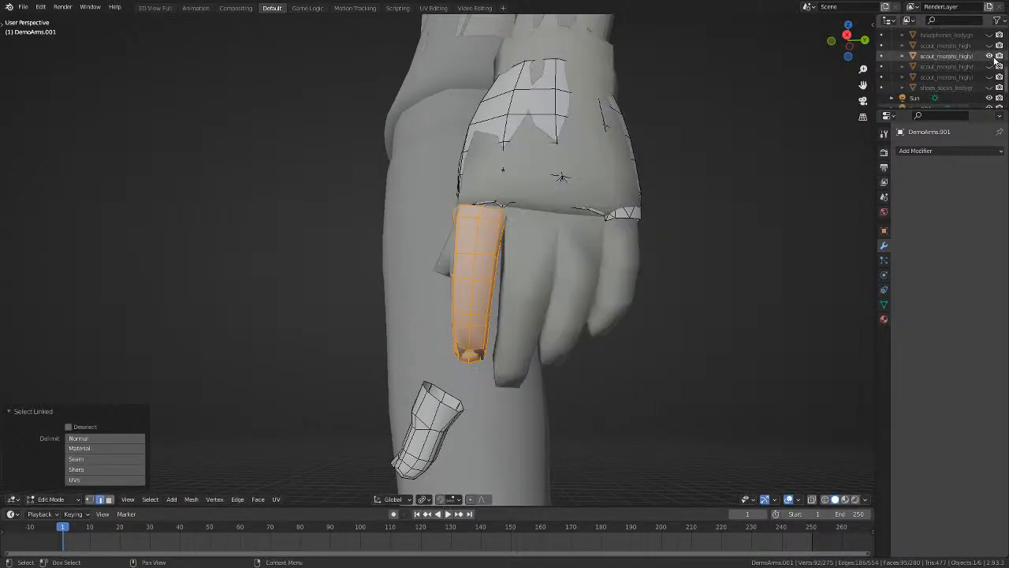
{"action": "middle_click_drag", "start_coordinate": [536, 267], "coordinate": [502, 259]}
{"action": "key", "text": "KP_5"}
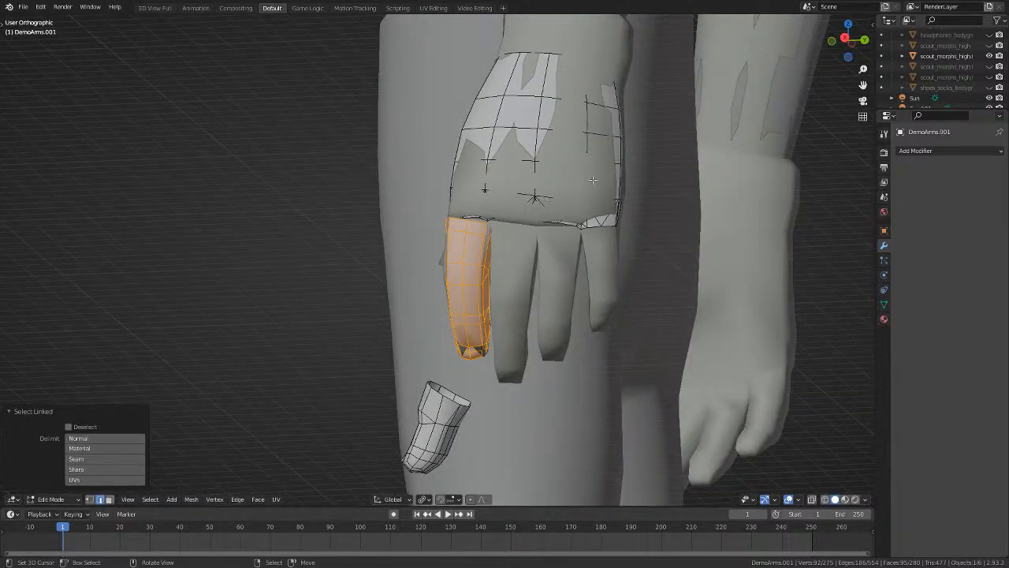
{"action": "key", "text": "KP_3"}
{"action": "key", "text": "g"}
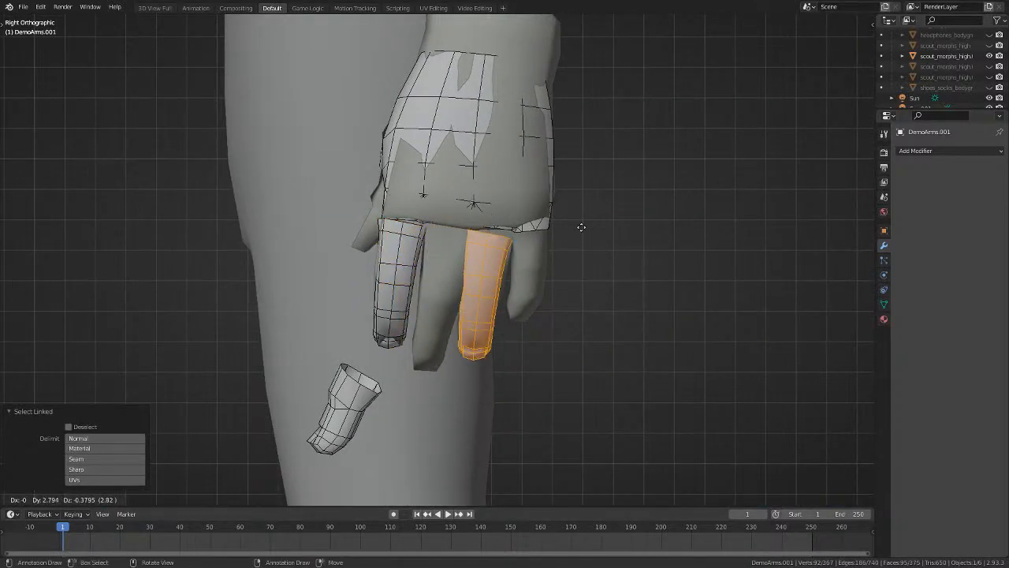
{"action": "left_click", "coordinate": [581, 224]}
Rotate the duplicated finger about Z and in the view to follow the ring finger's direction.
{"action": "key", "text": "r"}
{"action": "key", "text": "z"}
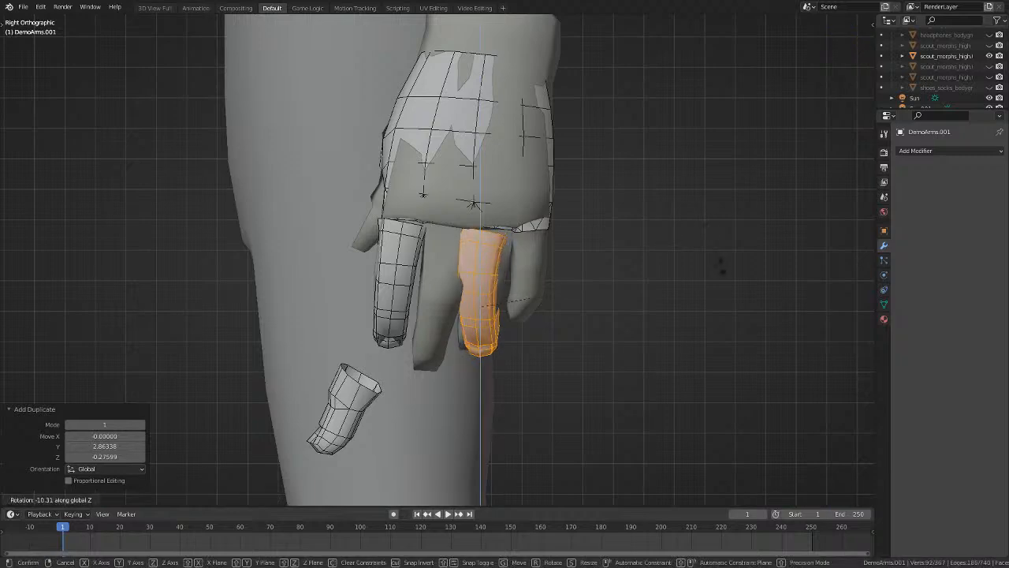
{"action": "left_click", "coordinate": [727, 180]}
{"action": "middle_click_drag", "start_coordinate": [754, 188], "coordinate": [753, 137]}
{"action": "key", "text": "r"}
{"action": "left_click", "coordinate": [732, 196]}
Nudge the duplicated finger over the ring finger and rotate it 1.35° in the view.
{"action": "key", "text": "g"}
{"action": "left_click", "coordinate": [738, 190]}
{"action": "key", "text": "g"}
{"action": "left_click", "coordinate": [759, 161]}
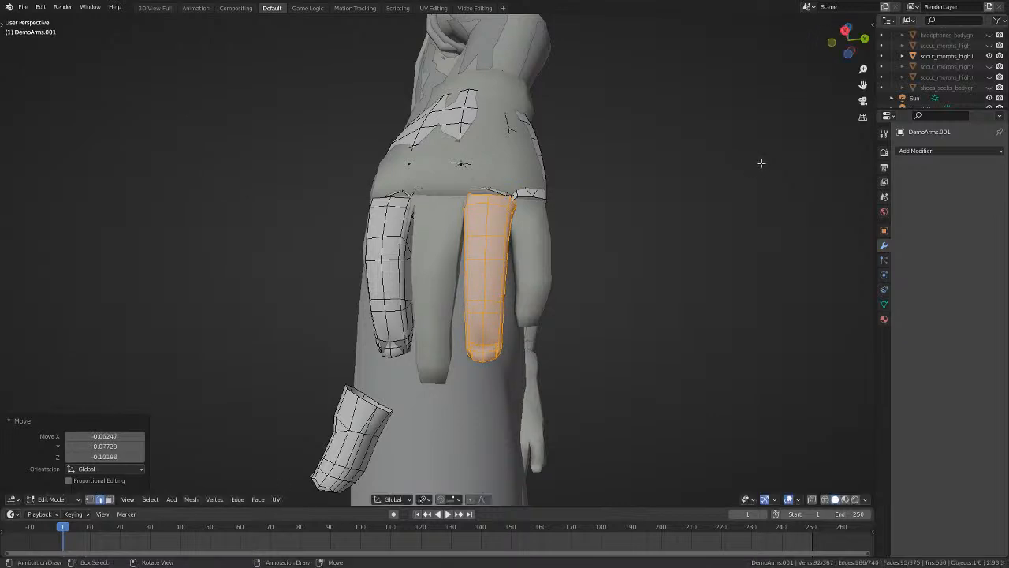
{"action": "key", "text": "r"}
{"action": "left_click", "coordinate": [765, 179]}
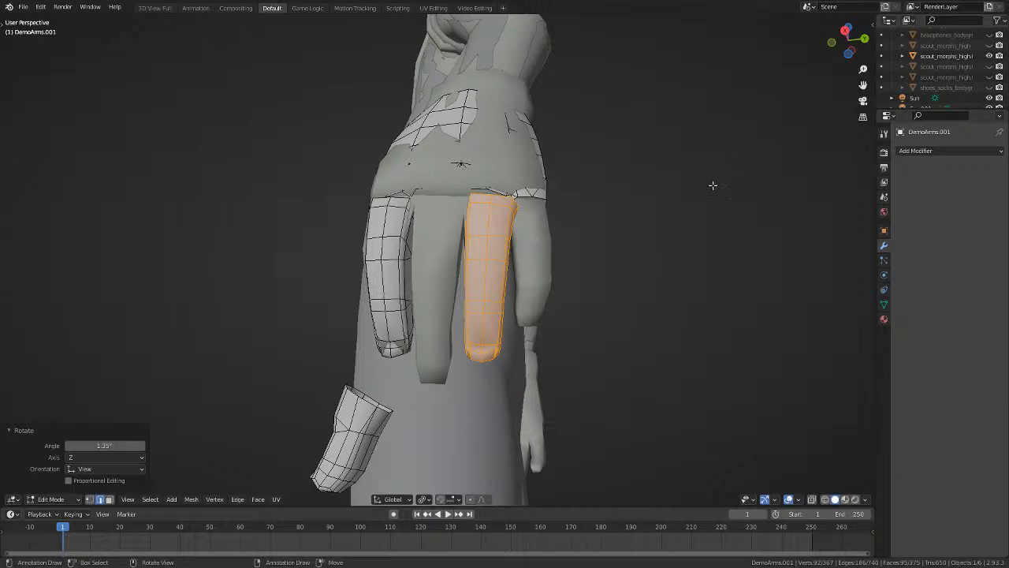
Shift the ring finger copy along X and Y onto the reference, finishing with about 0.03 on X.
{"action": "middle_click_drag", "start_coordinate": [713, 185], "coordinate": [419, 342]}
{"action": "key", "text": "g"}
{"action": "key", "text": "x"}
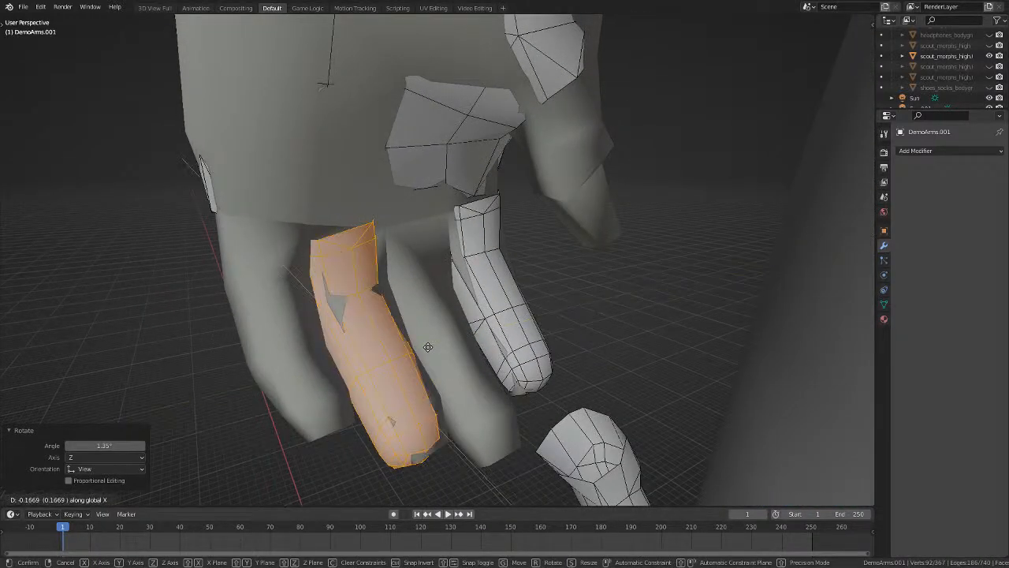
{"action": "left_click", "coordinate": [427, 347]}
{"action": "middle_click_drag", "start_coordinate": [427, 347], "coordinate": [634, 295]}
{"action": "key", "text": "g"}
{"action": "key", "text": "y"}
{"action": "left_click", "coordinate": [389, 263]}
{"action": "key", "text": "g"}
{"action": "key", "text": "x"}
{"action": "left_click", "coordinate": [496, 363]}
Rotate the ring finger copy 2.16° about Z and -1.51° in the view, nudging it about 0.03 on Y.
{"action": "key", "text": "r"}
{"action": "key", "text": "z"}
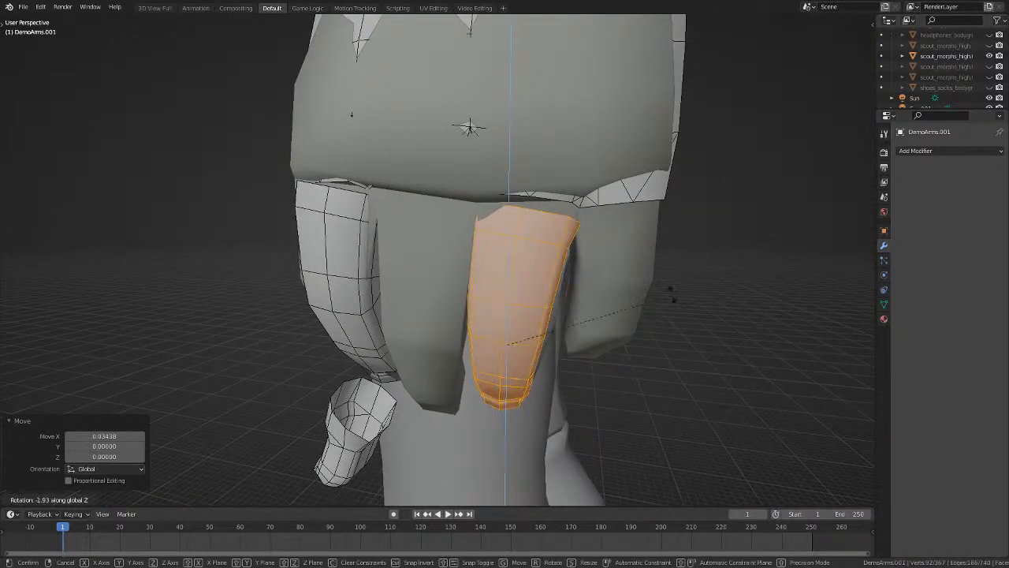
{"action": "left_click", "coordinate": [683, 275]}
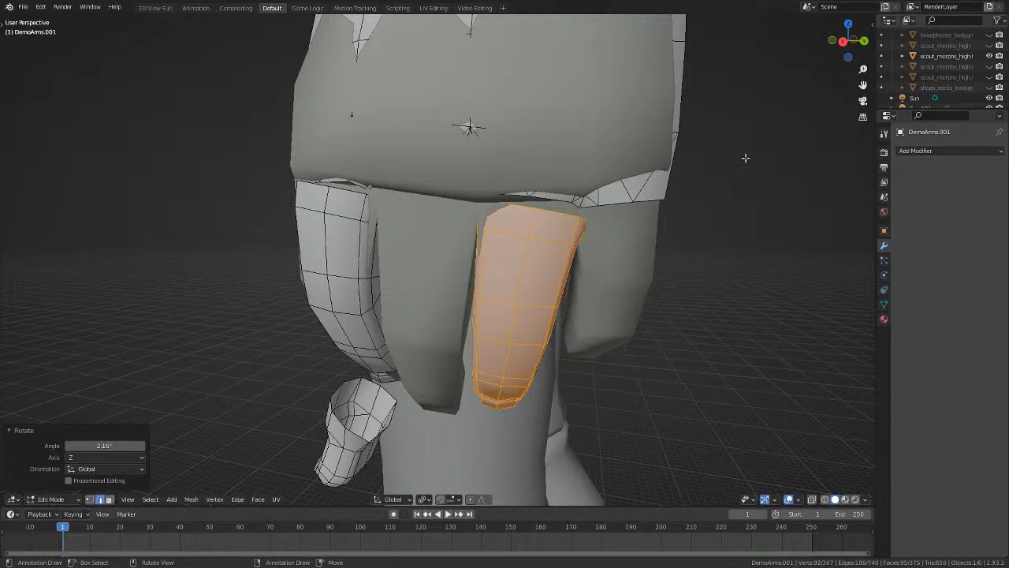
{"action": "middle_click_drag", "start_coordinate": [745, 158], "coordinate": [672, 228]}
{"action": "key", "text": "r"}
{"action": "left_click", "coordinate": [647, 239]}
{"action": "key", "text": "g"}
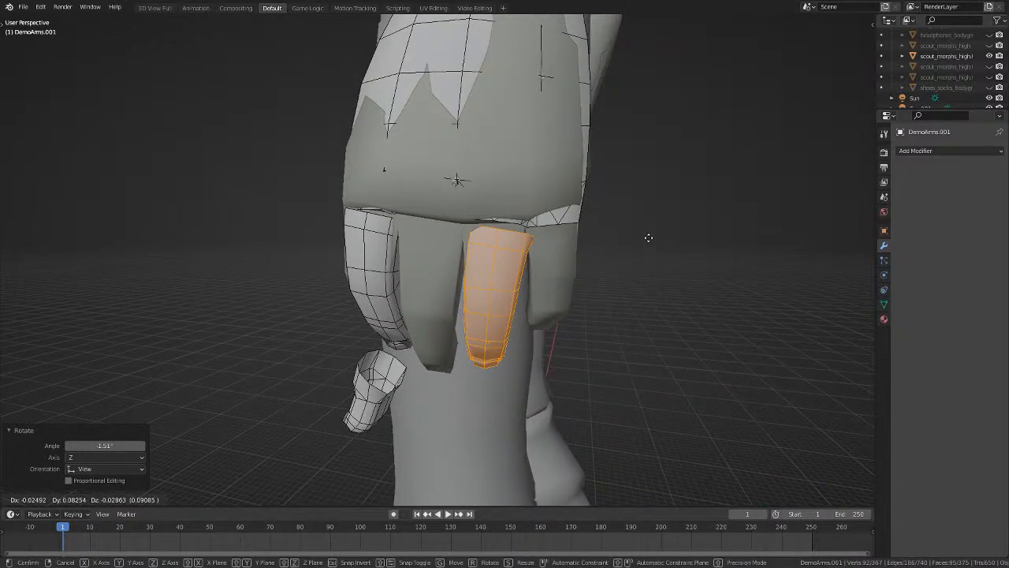
{"action": "left_click", "coordinate": [646, 237]}
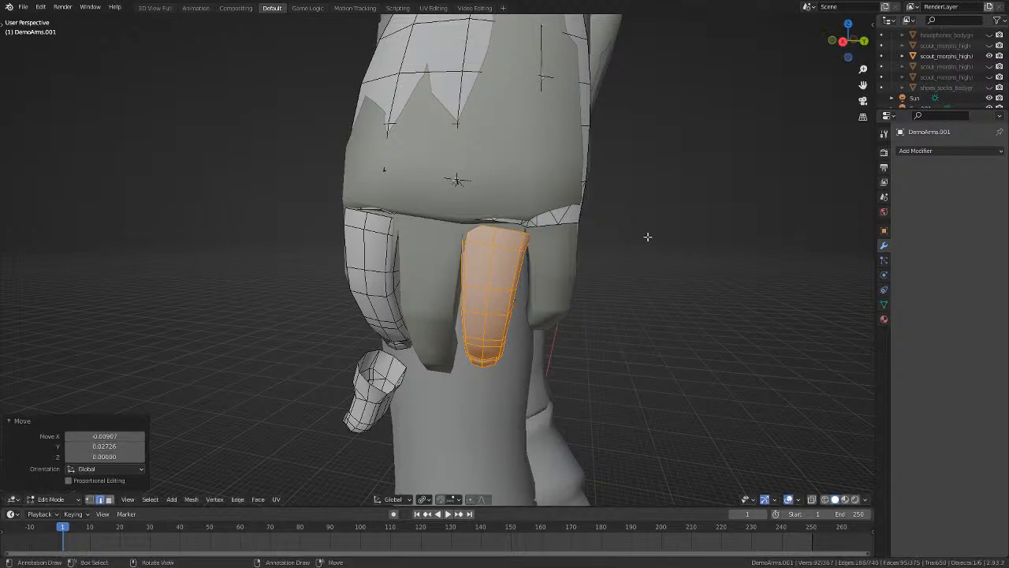
Fine-tune the ring finger copy's rotation about Z and clear the selection.
{"action": "key", "text": "r"}
{"action": "key", "text": "z"}
{"action": "left_click", "coordinate": [647, 230]}
{"action": "middle_click_drag", "start_coordinate": [647, 230], "coordinate": [425, 315]}
{"action": "left_click", "coordinate": [594, 251]}
{"action": "key", "text": "alt+a"}
Duplicate the ring finger onto the Scout's middle finger, offset about -1.44 on Y, and rotate the copy -4.14° about Z.
{"action": "scroll", "coordinate": [425, 330], "scroll_direction": "down", "scroll_amount": 2}
{"action": "middle_click_drag", "start_coordinate": [425, 278], "coordinate": [512, 289]}
{"action": "key", "text": "l"}
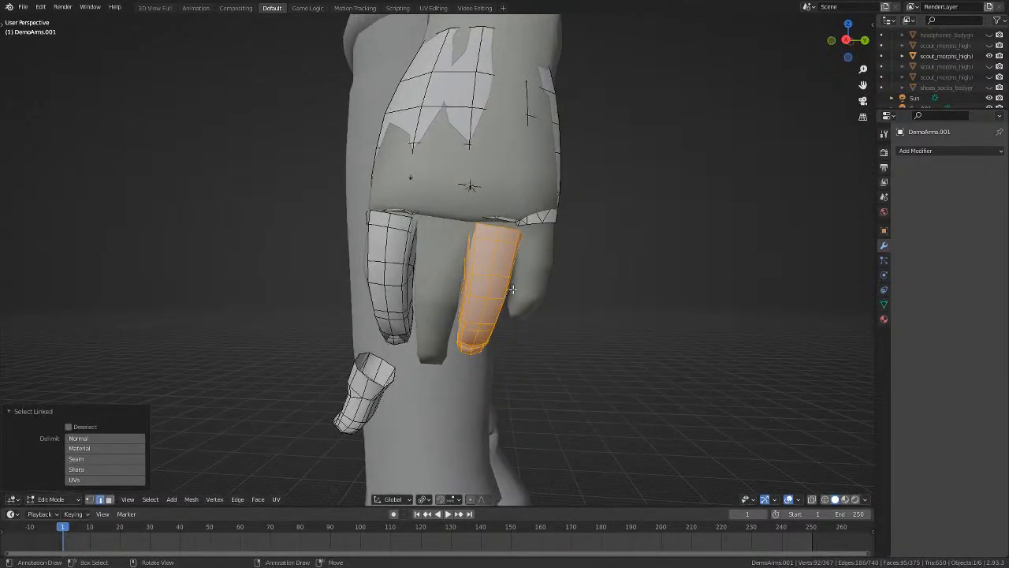
{"action": "key", "text": "r"}
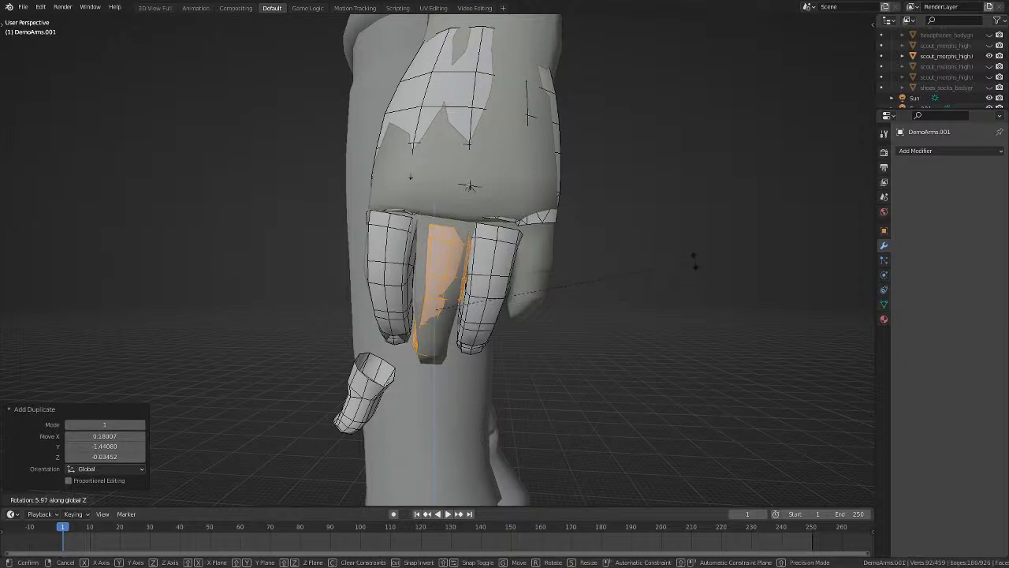
{"action": "left_click", "coordinate": [708, 318]}
{"action": "key", "text": "g"}
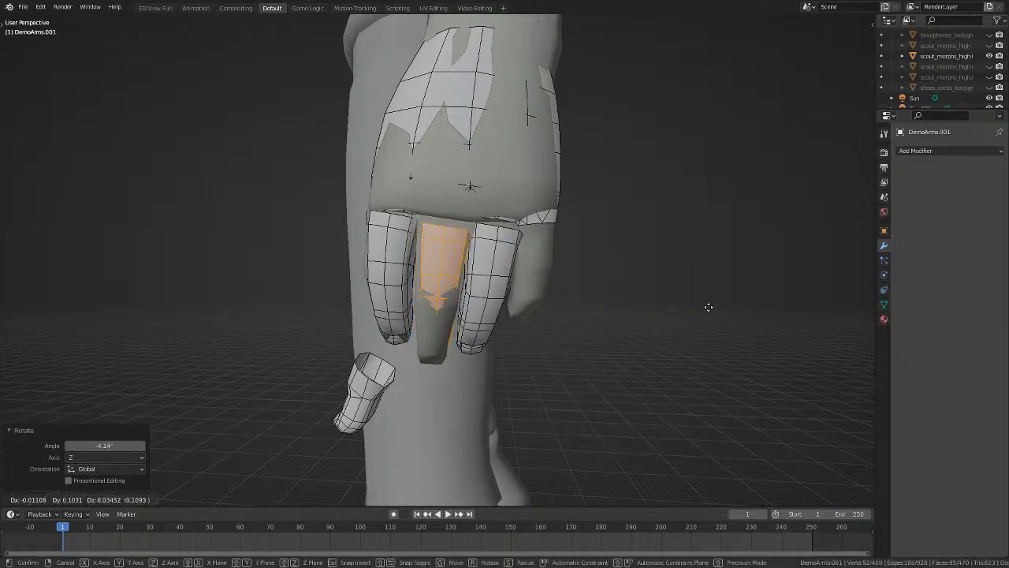
{"action": "left_click", "coordinate": [707, 308]}
Rotate the middle finger copy in the view, move it about 0.07 on X over the reference, and leave Edit Mode.
{"action": "mouse_move", "coordinate": [704, 310]}
{"action": "middle_mouse_down"}
{"action": "mouse_move", "coordinate": [773, 325]}
{"action": "mouse_move", "coordinate": [759, 342]}
{"action": "mouse_move", "coordinate": [693, 304]}
{"action": "mouse_move", "coordinate": [626, 298]}
{"action": "mouse_move", "coordinate": [581, 275]}
{"action": "mouse_move", "coordinate": [491, 281]}
{"action": "mouse_move", "coordinate": [563, 293]}
{"action": "mouse_move", "coordinate": [573, 268]}
{"action": "mouse_move", "coordinate": [629, 264]}
{"action": "mouse_move", "coordinate": [675, 297]}
{"action": "mouse_move", "coordinate": [745, 309]}
{"action": "mouse_move", "coordinate": [638, 347]}
{"action": "mouse_move", "coordinate": [543, 330]}
{"action": "mouse_move", "coordinate": [660, 331]}
{"action": "mouse_move", "coordinate": [642, 318]}
{"action": "middle_mouse_up"}
{"action": "key", "text": "alt+z"}
{"action": "key", "text": "r"}
{"action": "left_click", "coordinate": [755, 332]}
{"action": "key", "text": "g"}
{"action": "left_click", "coordinate": [756, 327]}
{"action": "scroll", "coordinate": [491, 281], "scroll_direction": "up", "scroll_amount": 4}
{"action": "key", "text": "shift+z"}
{"action": "key", "text": "shift+z"}
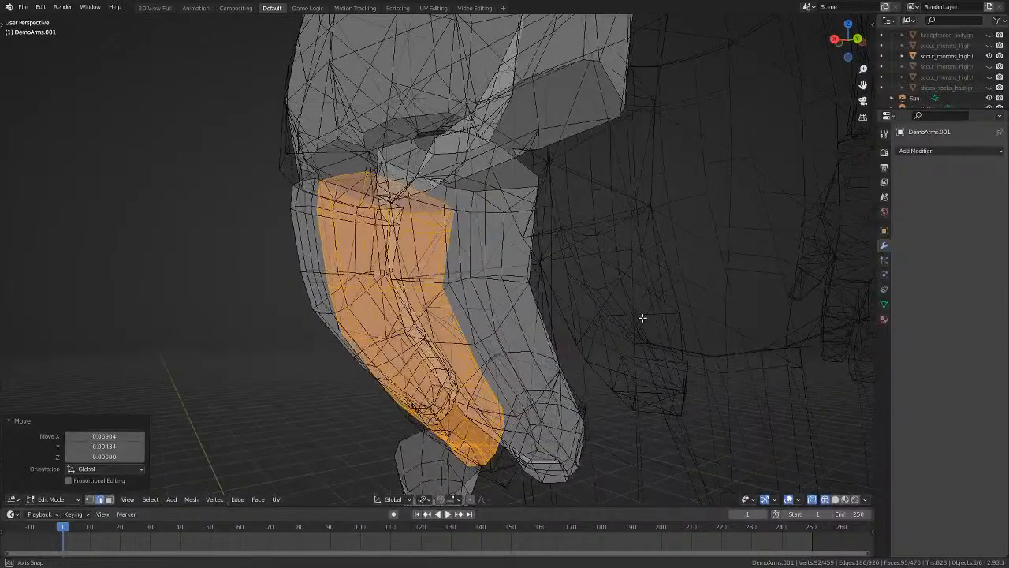
{"action": "scroll", "coordinate": [608, 311], "scroll_direction": "down", "scroll_amount": 6}
{"action": "key", "text": "Tab"}
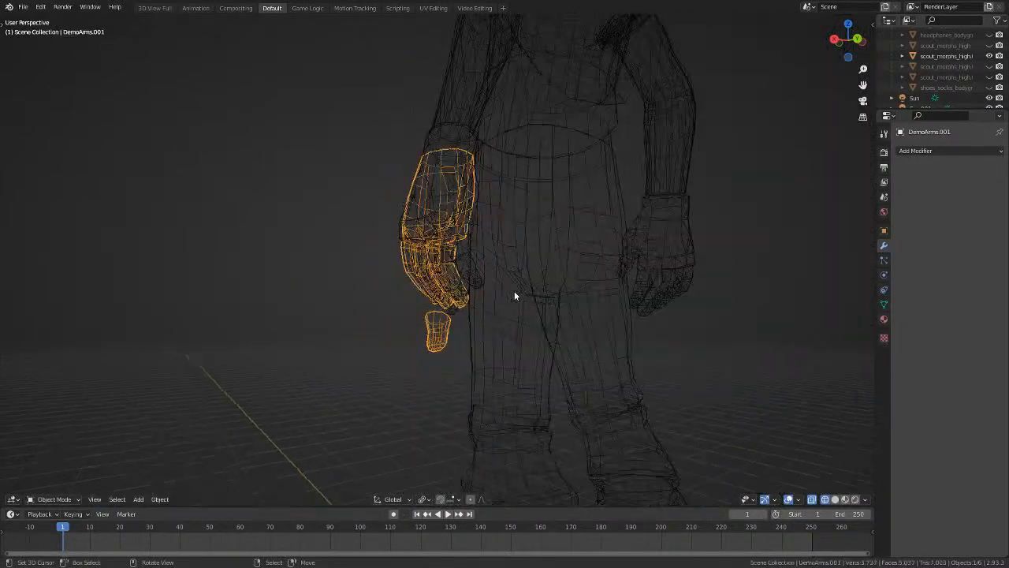
Hide the Scout's reference mesh and examine the fitted palm and finger copies in solid shading.
{"action": "key", "text": "shift+z"}
{"action": "scroll", "coordinate": [410, 298], "scroll_direction": "down", "scroll_amount": 5}
{"action": "middle_click_drag", "start_coordinate": [410, 298], "coordinate": [520, 323]}
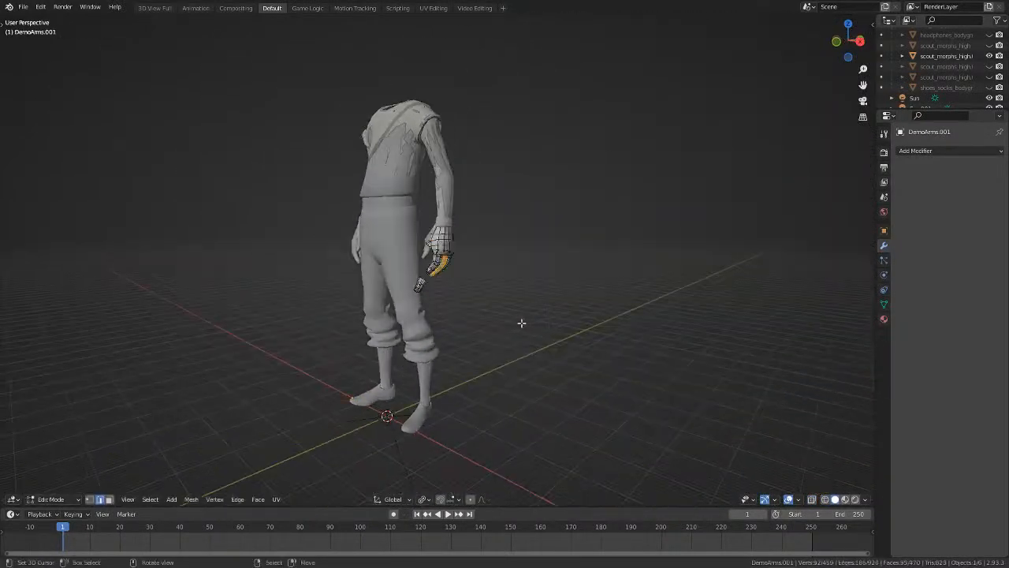
{"action": "key", "text": "Tab"}
{"action": "key", "text": "Tab"}
{"action": "scroll", "coordinate": [561, 325], "scroll_direction": "up", "scroll_amount": 3}
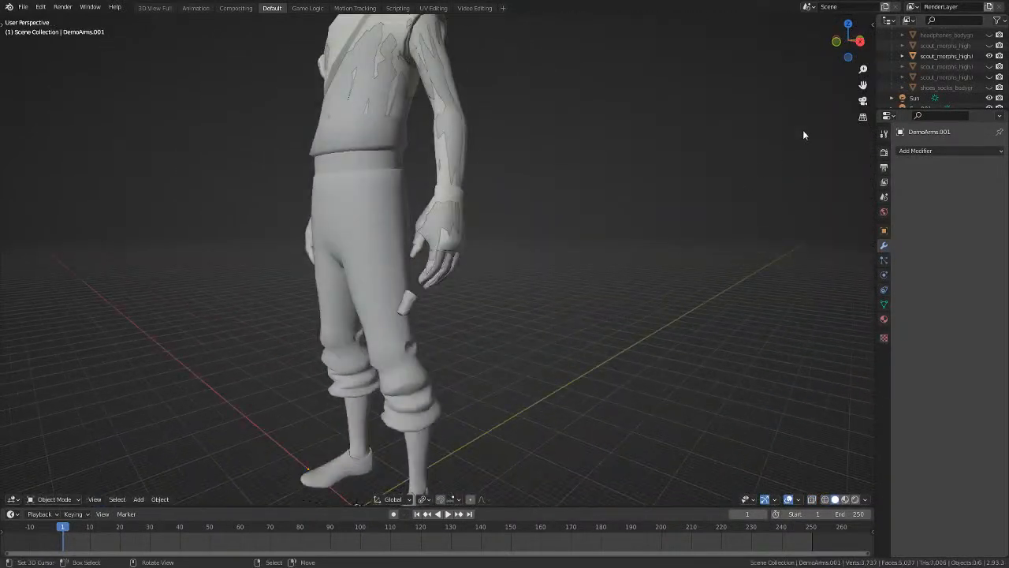
{"action": "left_click", "coordinate": [990, 56]}
{"action": "scroll", "coordinate": [417, 202], "scroll_direction": "down", "scroll_amount": 3}
{"action": "middle_click_drag", "start_coordinate": [416, 202], "coordinate": [486, 231]}
{"action": "scroll", "coordinate": [518, 141], "scroll_direction": "up", "scroll_amount": 5}
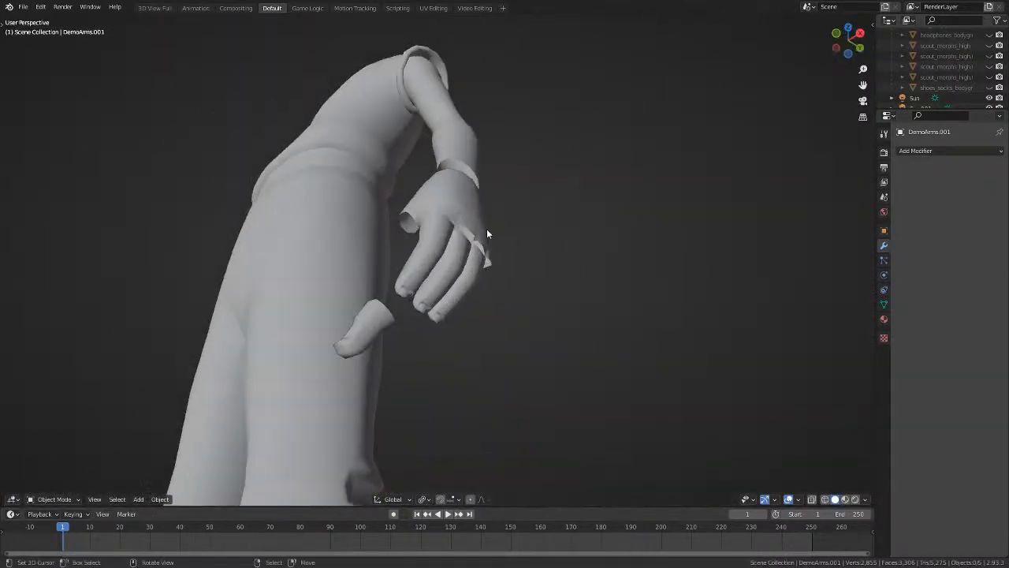
{"action": "scroll", "coordinate": [465, 179], "scroll_direction": "down", "scroll_amount": 5}
{"action": "middle_click_drag", "start_coordinate": [450, 189], "coordinate": [520, 198]}
{"action": "left_click", "coordinate": [519, 194]}
{"action": "key", "text": "Tab"}
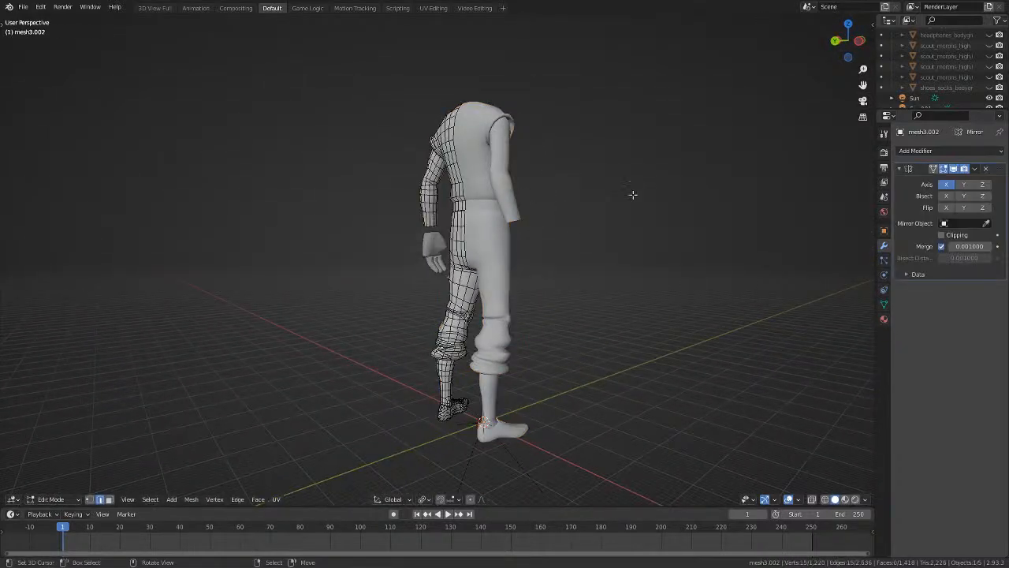
{"action": "middle_click_drag", "start_coordinate": [631, 194], "coordinate": [440, 235]}
{"action": "key", "text": "Tab"}
Rotate the DemoArms hand's middle finger slightly in the view and shift it toward the palm, finishing with about 0.03 on X and 0.11 on Z.
{"action": "left_click", "coordinate": [439, 235]}
{"action": "scroll", "coordinate": [440, 235], "scroll_direction": "up", "scroll_amount": 5}
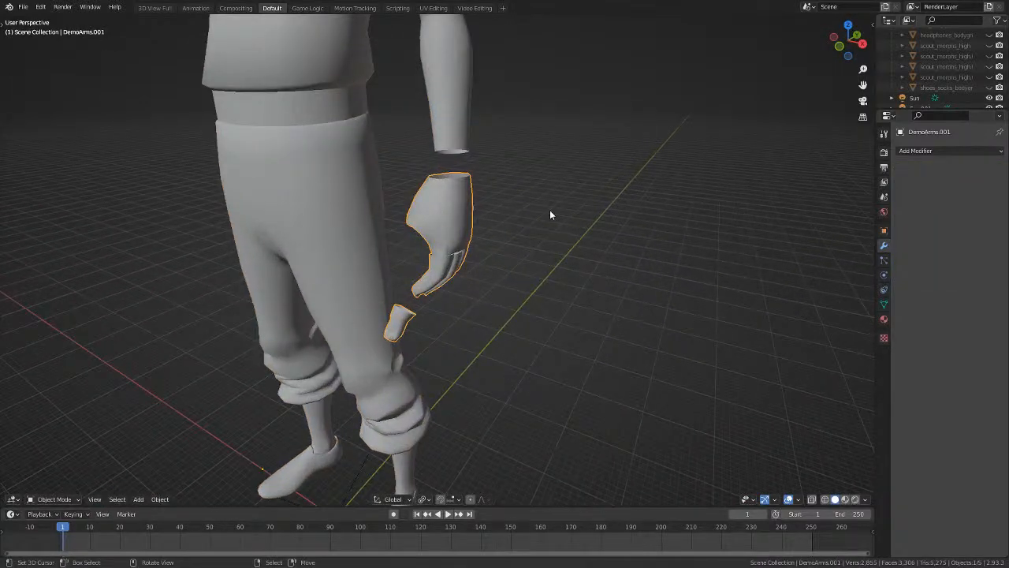
{"action": "key", "text": "KP_3"}
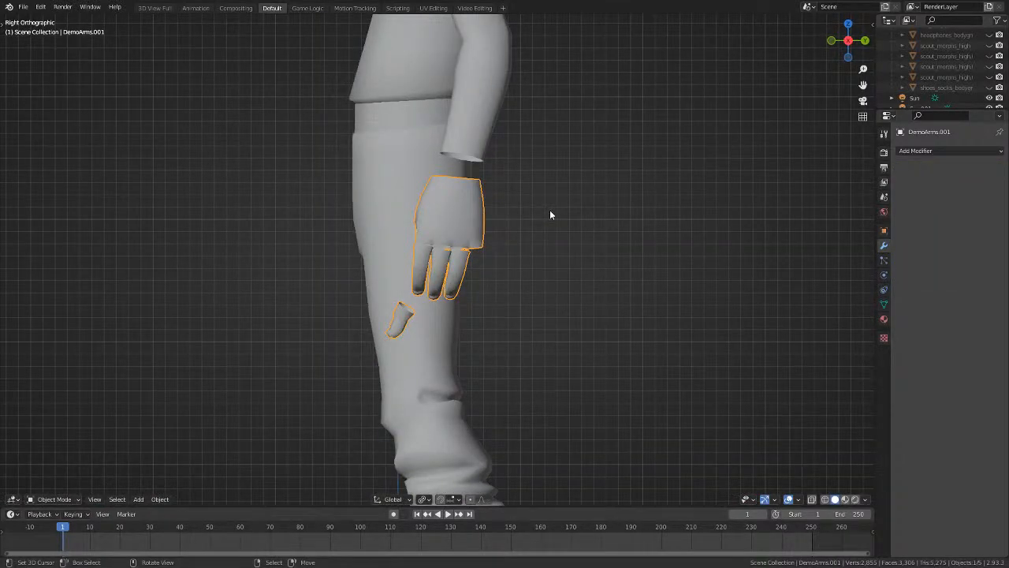
{"action": "scroll", "coordinate": [490, 206], "scroll_direction": "up", "scroll_amount": 5}
{"action": "key", "text": "Tab"}
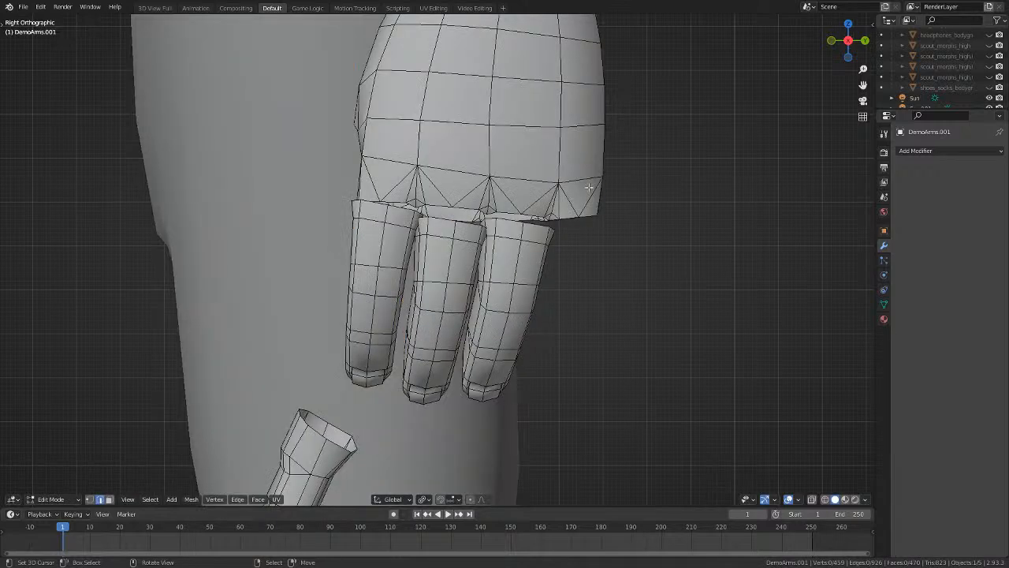
{"action": "middle_click_drag", "start_coordinate": [589, 187], "coordinate": [448, 283]}
{"action": "key", "text": "l"}
{"action": "scroll", "coordinate": [518, 307], "scroll_direction": "up", "scroll_amount": 2}
{"action": "key", "text": "r"}
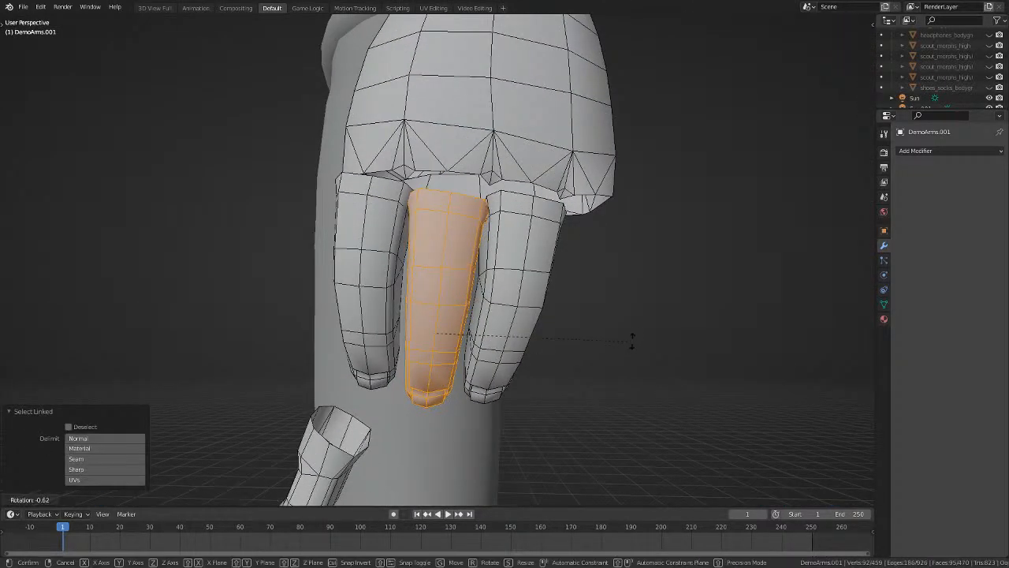
{"action": "left_click", "coordinate": [631, 340]}
{"action": "key", "text": "g"}
{"action": "left_click", "coordinate": [632, 343]}
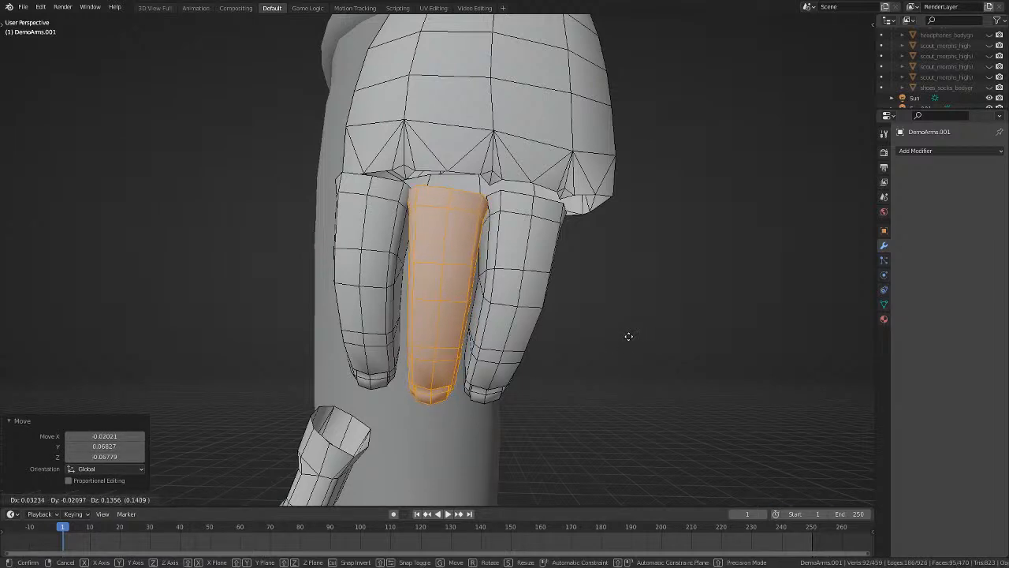
{"action": "left_click", "coordinate": [629, 338]}
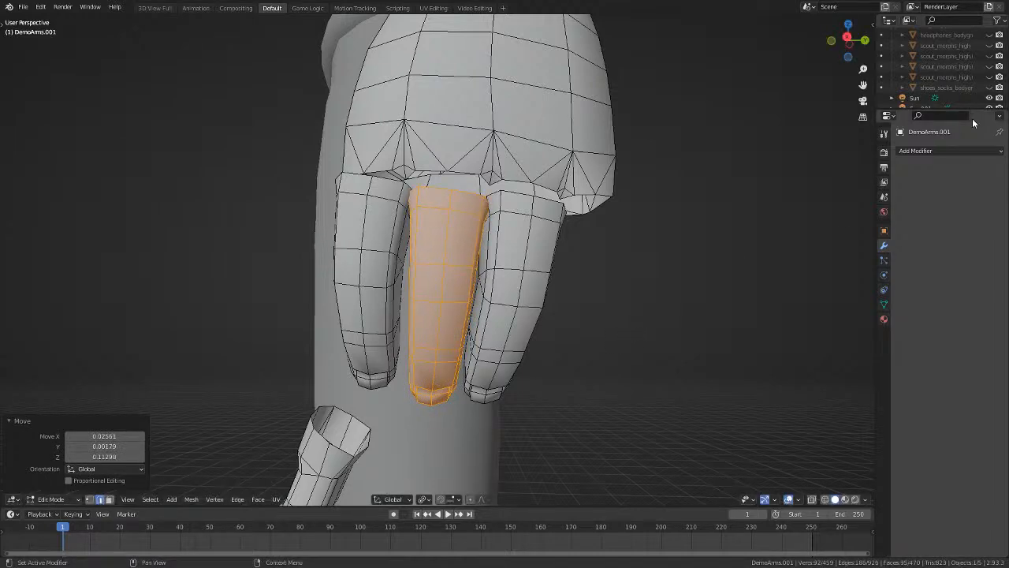
Show the Scout's reference mesh again and switch to wireframe to compare it with the middle finger.
{"action": "left_click", "coordinate": [990, 57]}
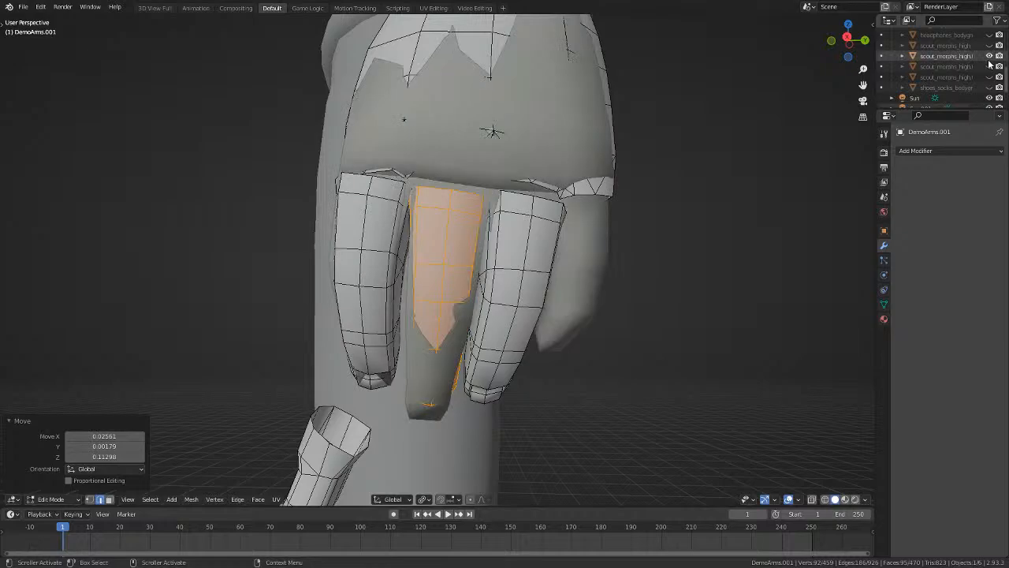
{"action": "mouse_move", "coordinate": [569, 272]}
{"action": "middle_mouse_down"}
{"action": "mouse_move", "coordinate": [631, 279]}
{"action": "mouse_move", "coordinate": [643, 292]}
{"action": "mouse_move", "coordinate": [586, 315]}
{"action": "mouse_move", "coordinate": [506, 223]}
{"action": "middle_mouse_up"}
{"action": "key", "text": "shift+z"}
Exclude the middle finger's base from the selection and move the rest down along the Scout's reference finger, starting with about -0.21 on X and -0.32 on Z.
{"action": "key", "text": "v"}
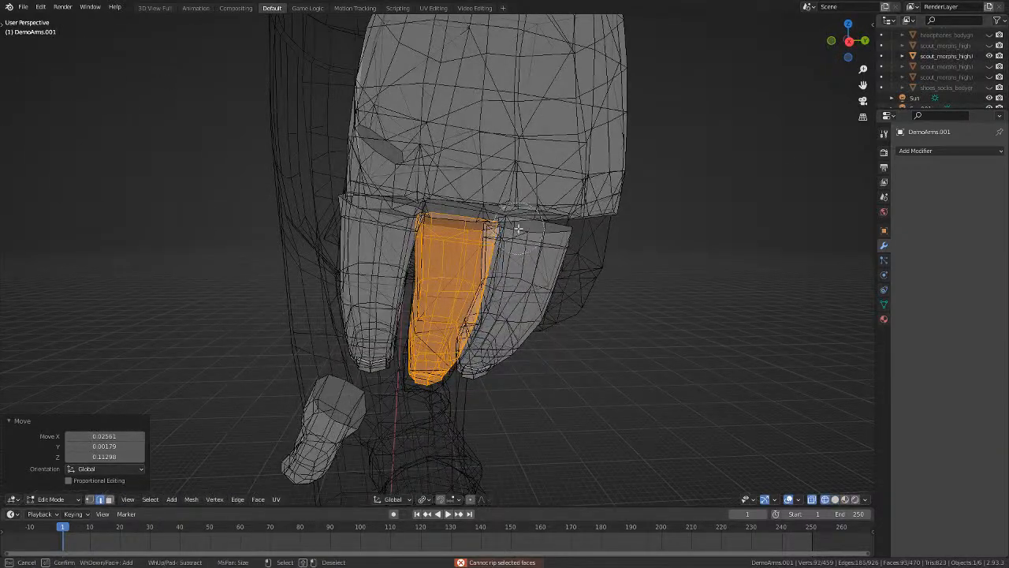
{"action": "right_click", "coordinate": [429, 195]}
{"action": "mouse_move", "coordinate": [429, 195]}
{"action": "middle_mouse_down"}
{"action": "mouse_move", "coordinate": [549, 187]}
{"action": "mouse_move", "coordinate": [457, 191]}
{"action": "mouse_move", "coordinate": [489, 181]}
{"action": "mouse_move", "coordinate": [487, 189]}
{"action": "middle_mouse_up"}
{"action": "scroll", "coordinate": [549, 187], "scroll_direction": "up", "scroll_amount": 2}
{"action": "key", "text": "shift+z"}
{"action": "key", "text": "shift+z"}
{"action": "key", "text": "g"}
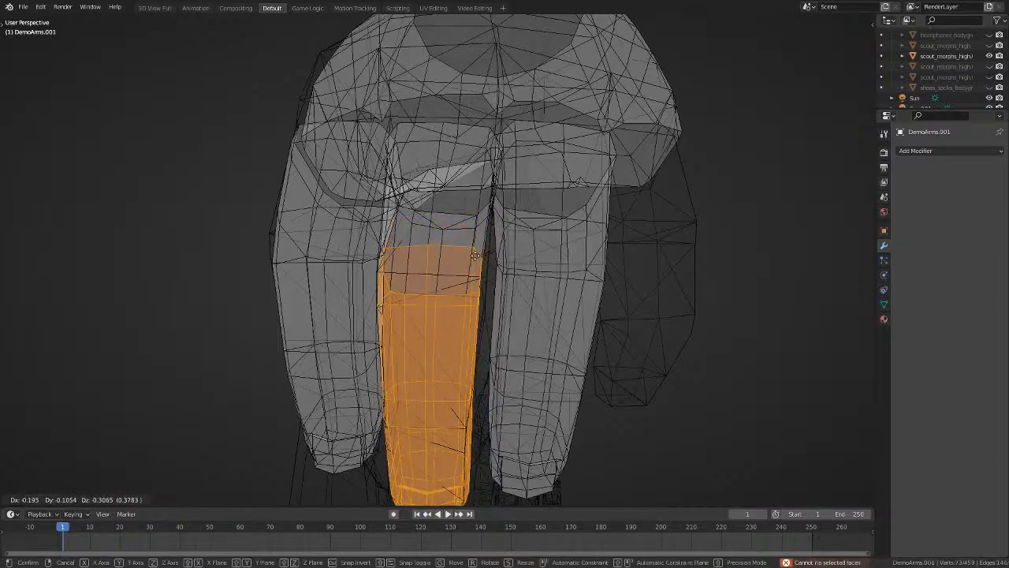
{"action": "left_click", "coordinate": [478, 257]}
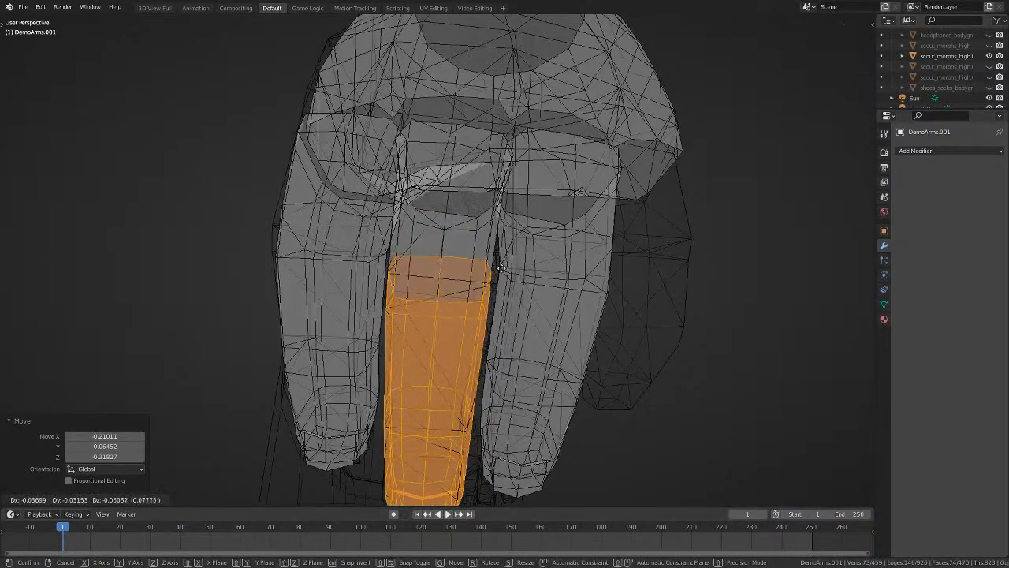
{"action": "middle_click_drag", "start_coordinate": [504, 264], "coordinate": [621, 296]}
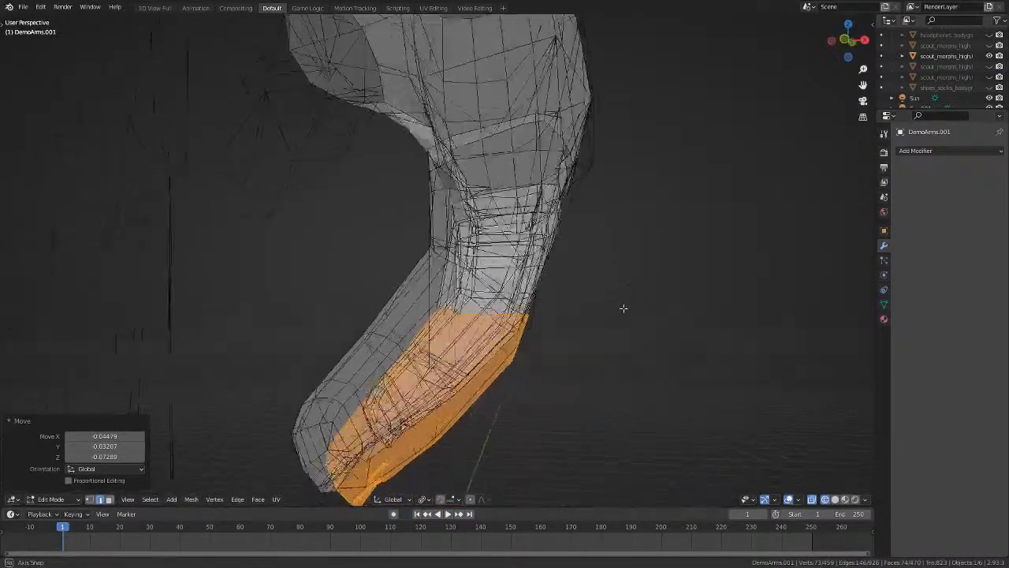
{"action": "left_click", "coordinate": [625, 314]}
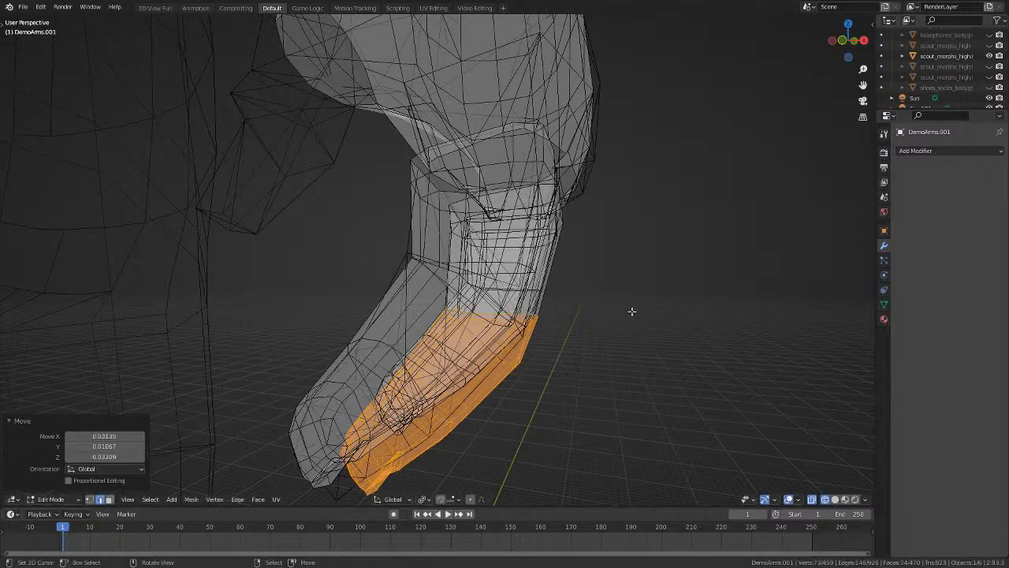
Narrow the selection to the middle finger's lower segment and move it in small adjustments over the reference finger's end.
{"action": "mouse_move", "coordinate": [633, 310]}
{"action": "middle_mouse_down"}
{"action": "mouse_move", "coordinate": [672, 362]}
{"action": "mouse_move", "coordinate": [648, 366]}
{"action": "mouse_move", "coordinate": [512, 328]}
{"action": "middle_mouse_up"}
{"action": "key", "text": "shift+z"}
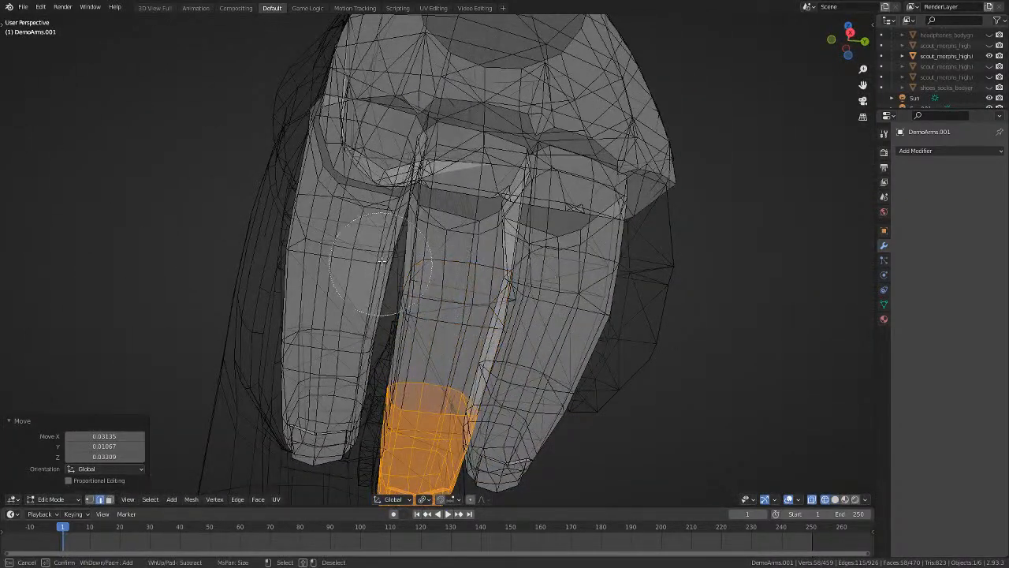
{"action": "right_click", "coordinate": [382, 261]}
{"action": "scroll", "coordinate": [382, 261], "scroll_direction": "down", "scroll_amount": 3}
{"action": "middle_click_drag", "start_coordinate": [381, 261], "coordinate": [557, 318]}
{"action": "left_click", "coordinate": [557, 354]}
{"action": "key", "text": "g"}
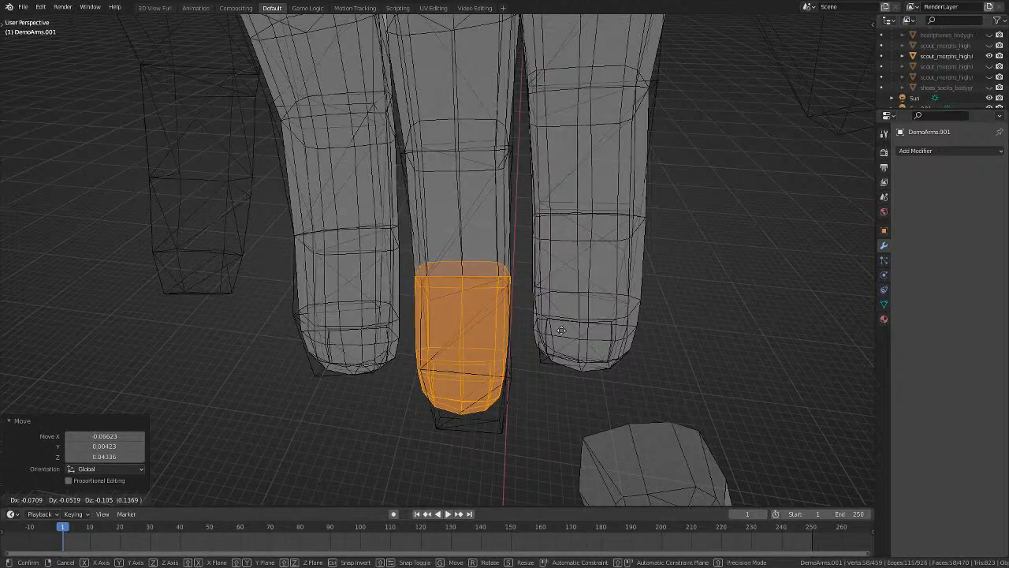
{"action": "left_click", "coordinate": [572, 313]}
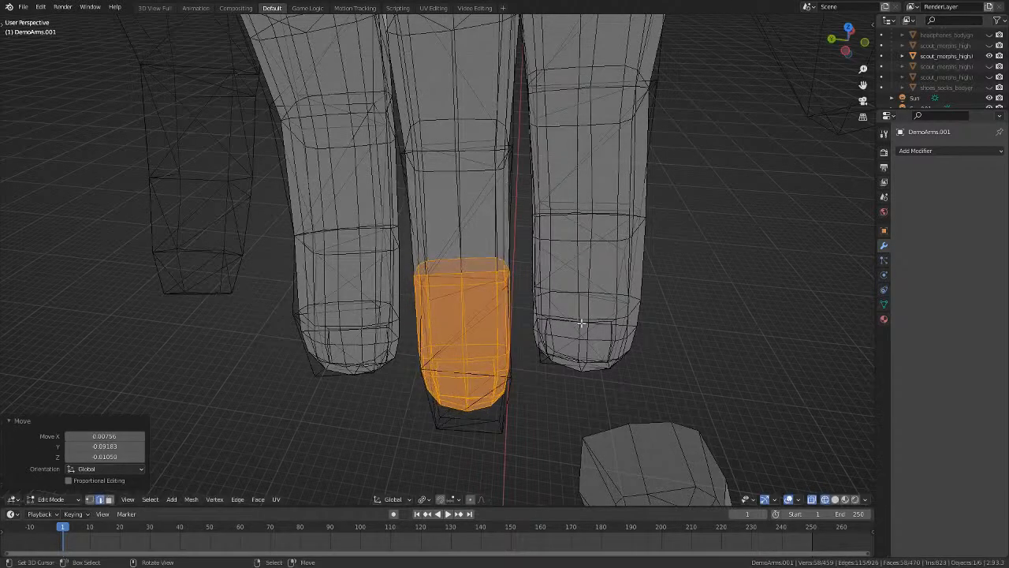
Reposition the middle finger's lower segment from the side and rotate it about 0.8° in the view.
{"action": "mouse_move", "coordinate": [574, 315]}
{"action": "middle_mouse_down"}
{"action": "mouse_move", "coordinate": [587, 326]}
{"action": "mouse_move", "coordinate": [544, 311]}
{"action": "mouse_move", "coordinate": [414, 322]}
{"action": "mouse_move", "coordinate": [401, 376]}
{"action": "mouse_move", "coordinate": [447, 265]}
{"action": "mouse_move", "coordinate": [513, 281]}
{"action": "mouse_move", "coordinate": [592, 367]}
{"action": "mouse_move", "coordinate": [534, 389]}
{"action": "mouse_move", "coordinate": [524, 371]}
{"action": "middle_mouse_up"}
{"action": "left_click", "coordinate": [590, 324]}
{"action": "key", "text": "alt+z"}
{"action": "key", "text": "r"}
{"action": "left_click", "coordinate": [519, 278]}
{"action": "key", "text": "alt+z"}
Limit the selection to the middle finger's tip, move it onto the reference tip, clear the selection and leave Edit Mode.
{"action": "key", "text": "c"}
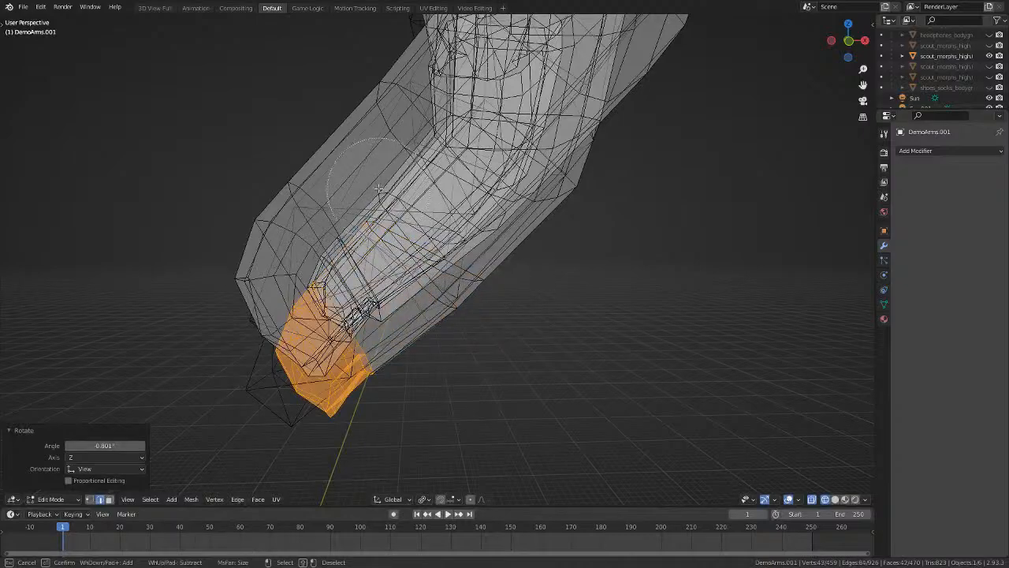
{"action": "right_click", "coordinate": [378, 189]}
{"action": "scroll", "coordinate": [378, 189], "scroll_direction": "down", "scroll_amount": 5}
{"action": "scroll", "coordinate": [513, 254], "scroll_direction": "up", "scroll_amount": 1}
{"action": "scroll", "coordinate": [514, 255], "scroll_direction": "up", "scroll_amount": 3}
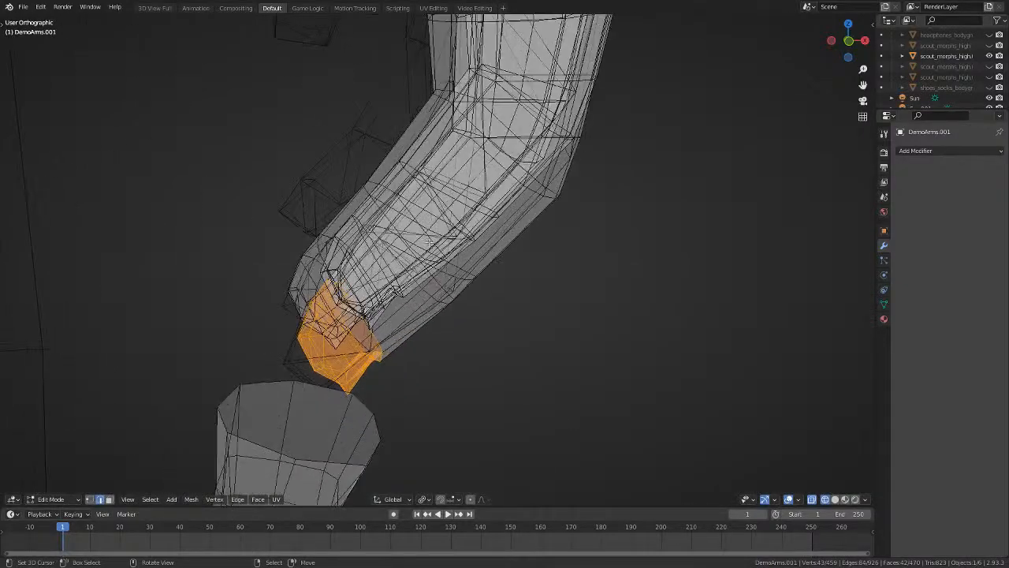
{"action": "middle_click_drag", "start_coordinate": [447, 254], "coordinate": [656, 305]}
{"action": "key", "text": "g"}
{"action": "left_click", "coordinate": [404, 268]}
{"action": "key", "text": "alt+z"}
{"action": "scroll", "coordinate": [481, 276], "scroll_direction": "down", "scroll_amount": 4}
{"action": "key", "text": "alt+a"}
{"action": "key", "text": "Tab"}
Check the fitted fingers from the right side and save Scout.blend.
{"action": "scroll", "coordinate": [527, 285], "scroll_direction": "down", "scroll_amount": 4}
{"action": "scroll", "coordinate": [656, 305], "scroll_direction": "up", "scroll_amount": 4}
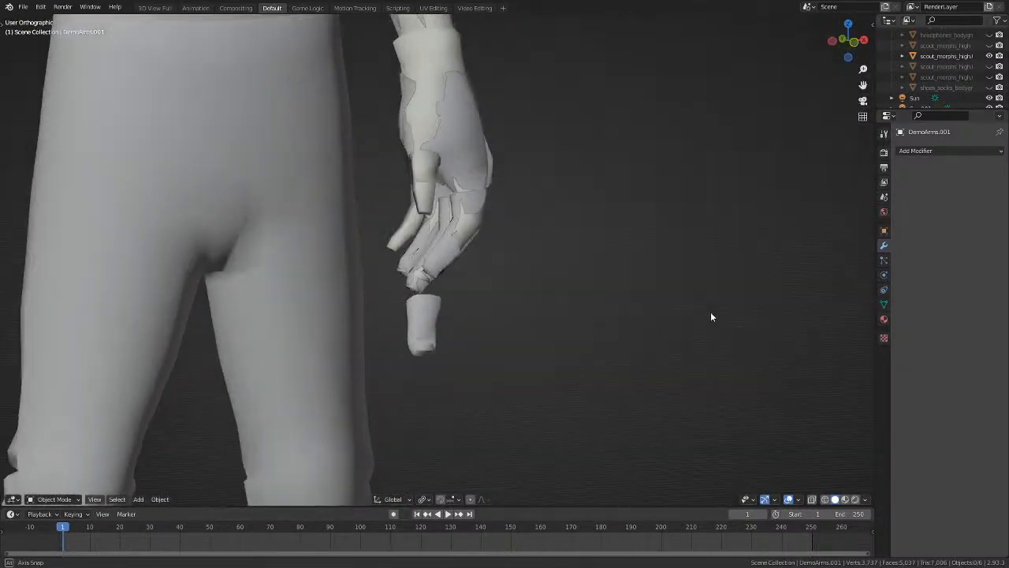
{"action": "middle_click_drag", "start_coordinate": [622, 337], "coordinate": [447, 297]}
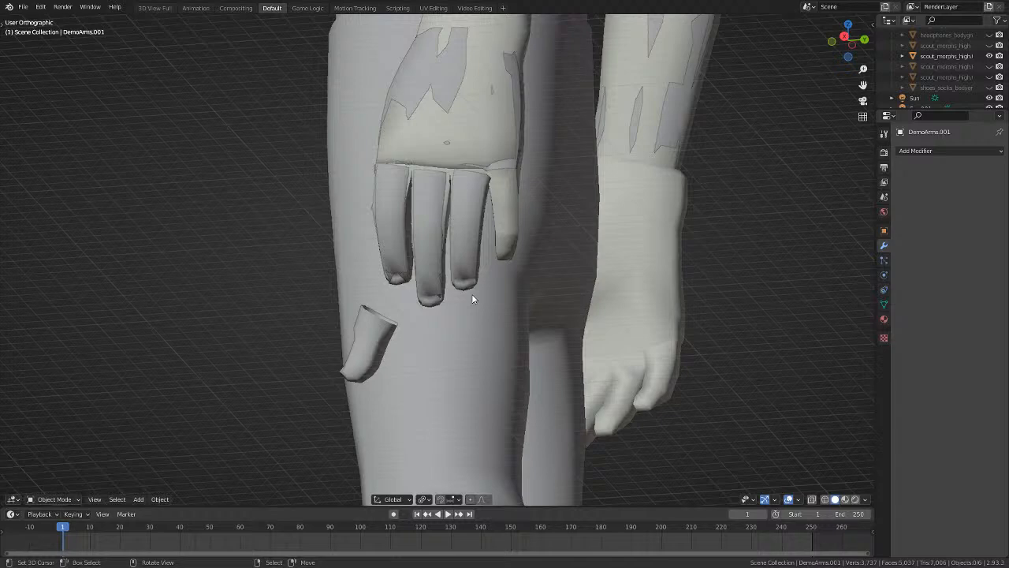
{"action": "key", "text": "KP_3"}
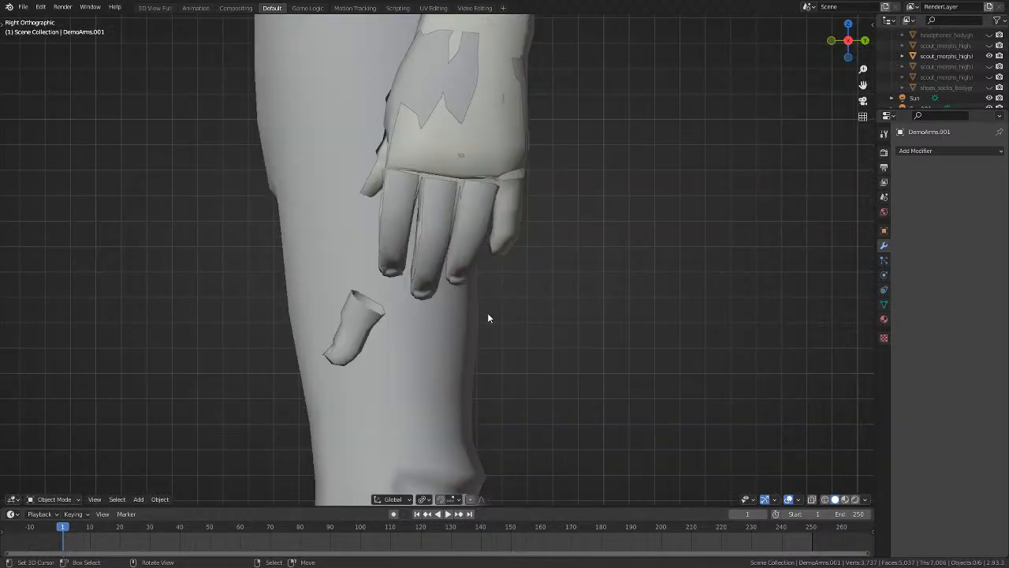
{"action": "scroll", "coordinate": [489, 313], "scroll_direction": "up", "scroll_amount": 3}
{"action": "left_click", "coordinate": [23, 7]}
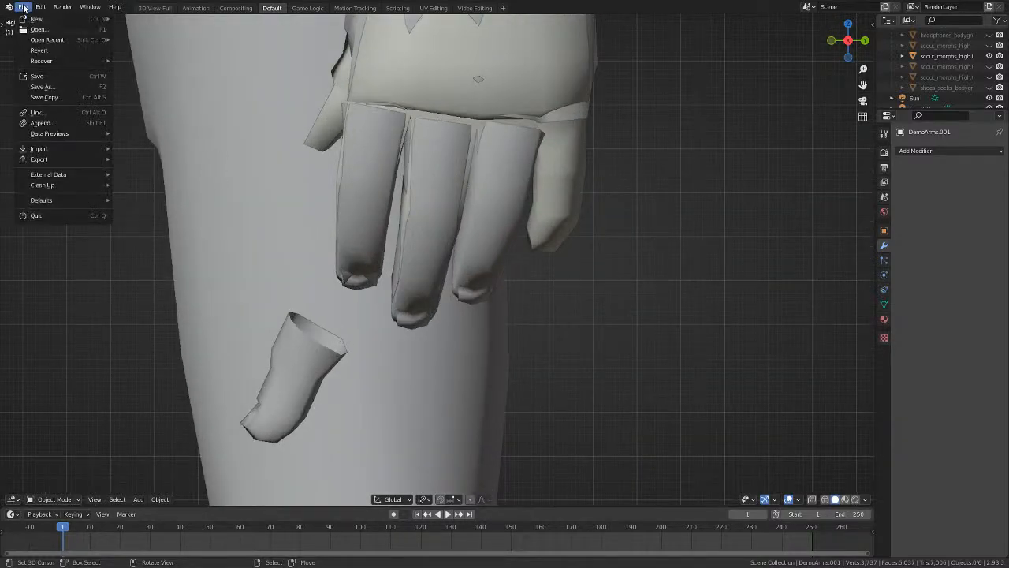
{"action": "left_click", "coordinate": [52, 76]}
{"action": "scroll", "coordinate": [609, 212], "scroll_direction": "down", "scroll_amount": 1}
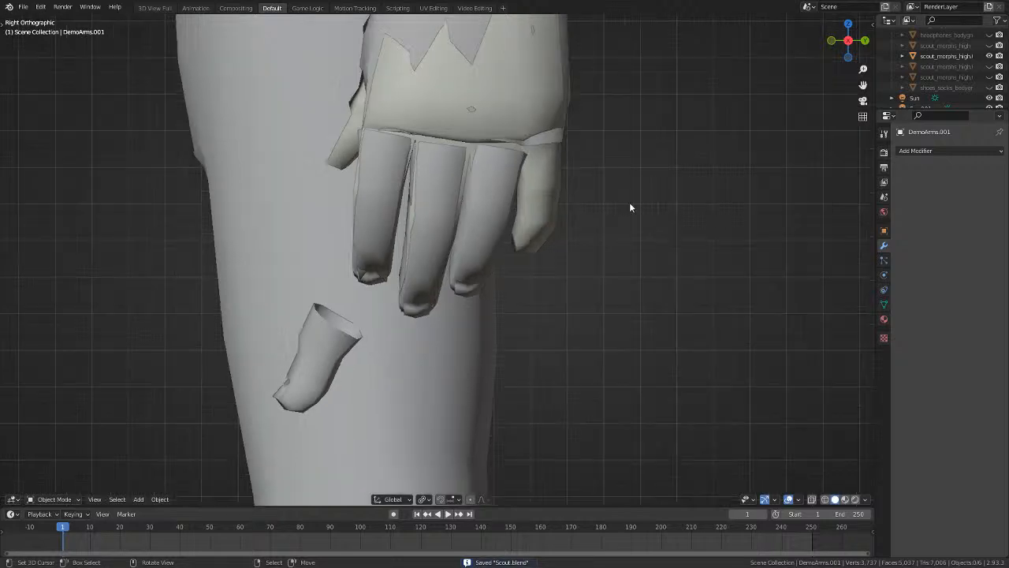
Select the whole ring finger of the DemoArms hand in Edit Mode and rotate it -1.38° in the view.
{"action": "middle_click_drag", "start_coordinate": [629, 207], "coordinate": [628, 273], "text": "shift"}
{"action": "key", "text": "Tab"}
{"action": "key", "text": "a"}
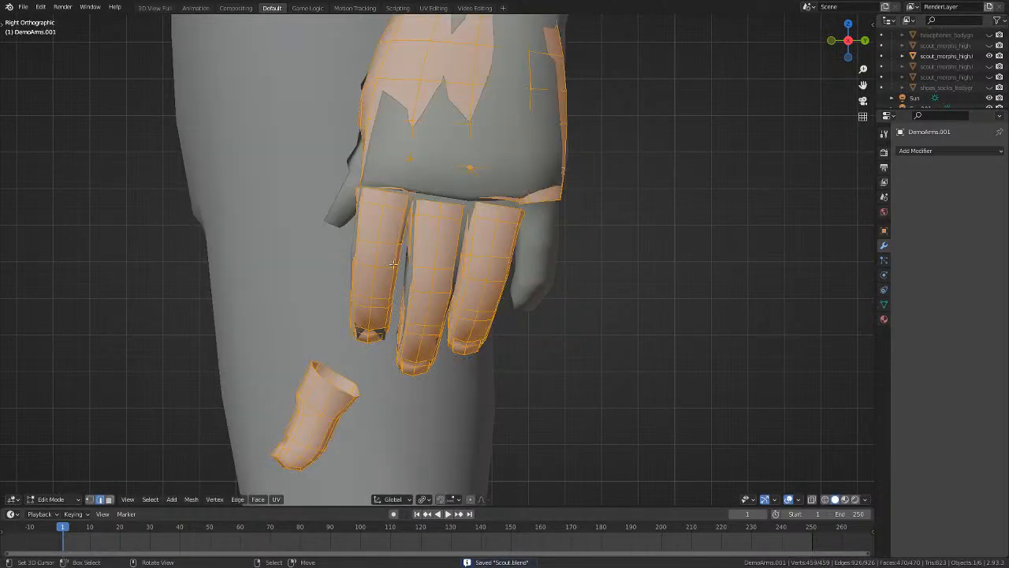
{"action": "key", "text": "alt+a"}
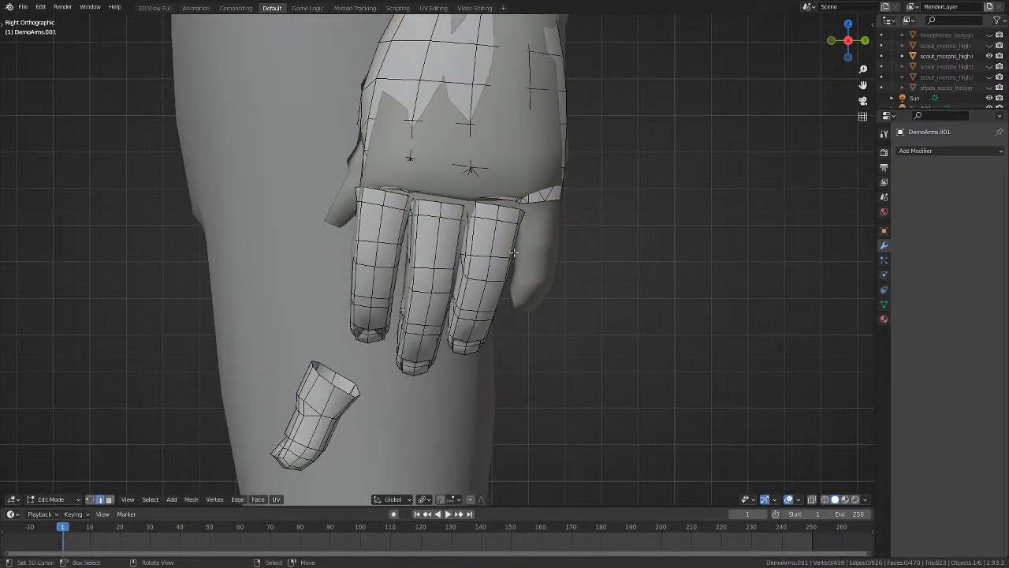
{"action": "key", "text": "l"}
{"action": "middle_click_drag", "start_coordinate": [700, 283], "coordinate": [586, 296]}
{"action": "key", "text": "r"}
{"action": "key", "text": "Escape"}
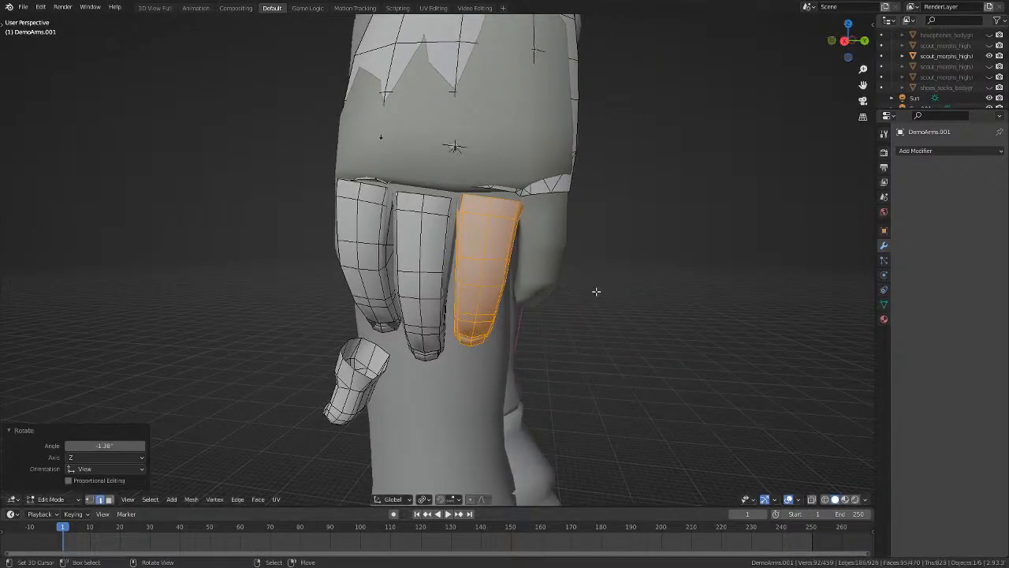
Duplicate the ring finger onto the Scout's little finger, offset about -0.33 on X, 1.38 on Y and 0.35 on Z, and scale the copy down to about 0.82.
{"action": "key", "text": "shift+d"}
{"action": "left_click", "coordinate": [644, 291]}
{"action": "middle_click_drag", "start_coordinate": [644, 290], "coordinate": [659, 276]}
{"action": "key", "text": "s"}
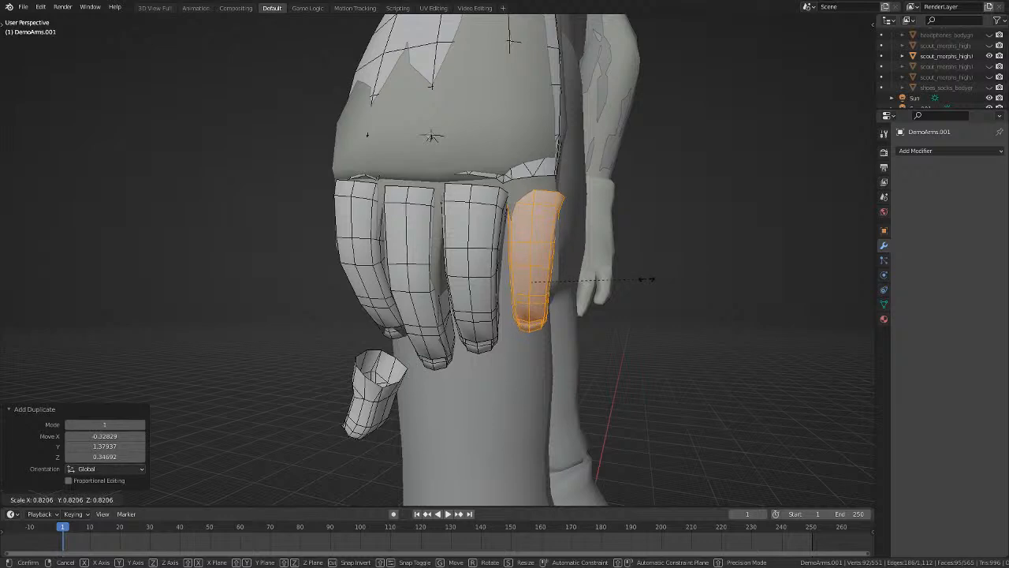
{"action": "left_click", "coordinate": [646, 278]}
Rotate the little finger copy about 3.5° in the view and turn it about the Z axis to follow the reference finger.
{"action": "key", "text": "r"}
{"action": "left_click", "coordinate": [682, 266]}
{"action": "key", "text": "r"}
{"action": "key", "text": "z"}
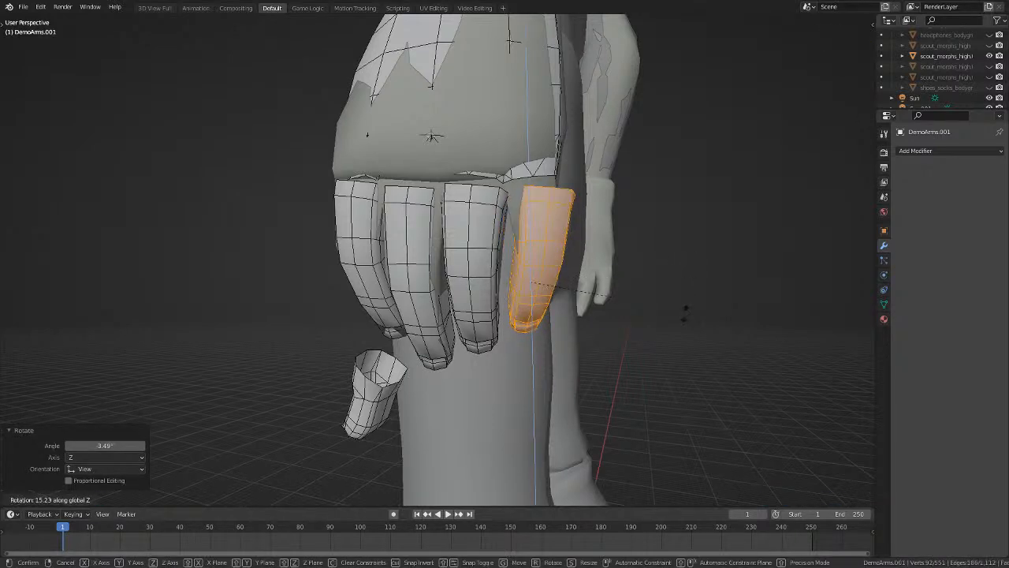
{"action": "left_click", "coordinate": [695, 272]}
Move the little finger copy over the reference, rotate it about 2° in the view, and nudge it about -0.03 on X and 0.05 on Y.
{"action": "key", "text": "g"}
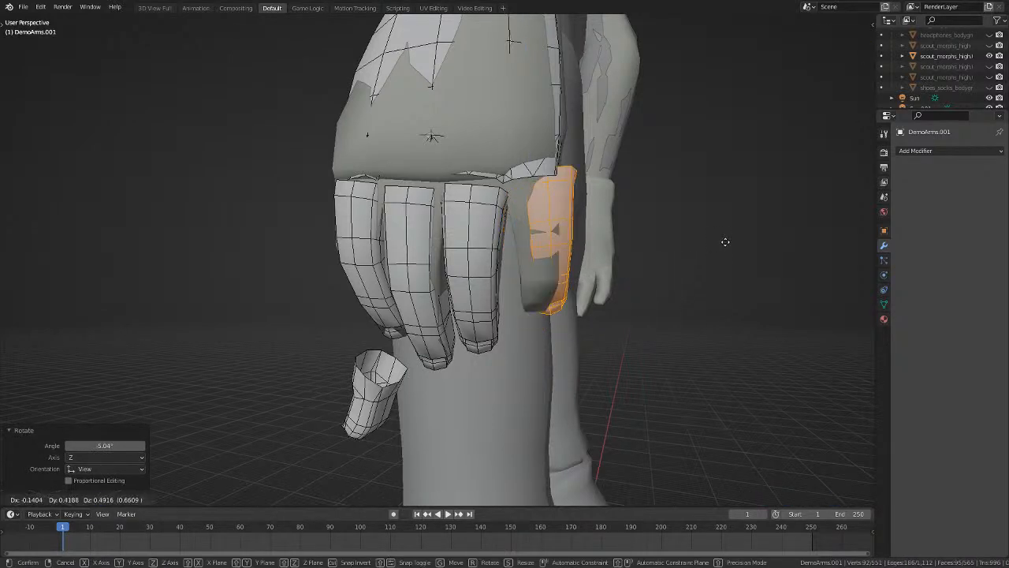
{"action": "left_click", "coordinate": [713, 247]}
{"action": "key", "text": "r"}
{"action": "left_click", "coordinate": [715, 246]}
{"action": "key", "text": "g"}
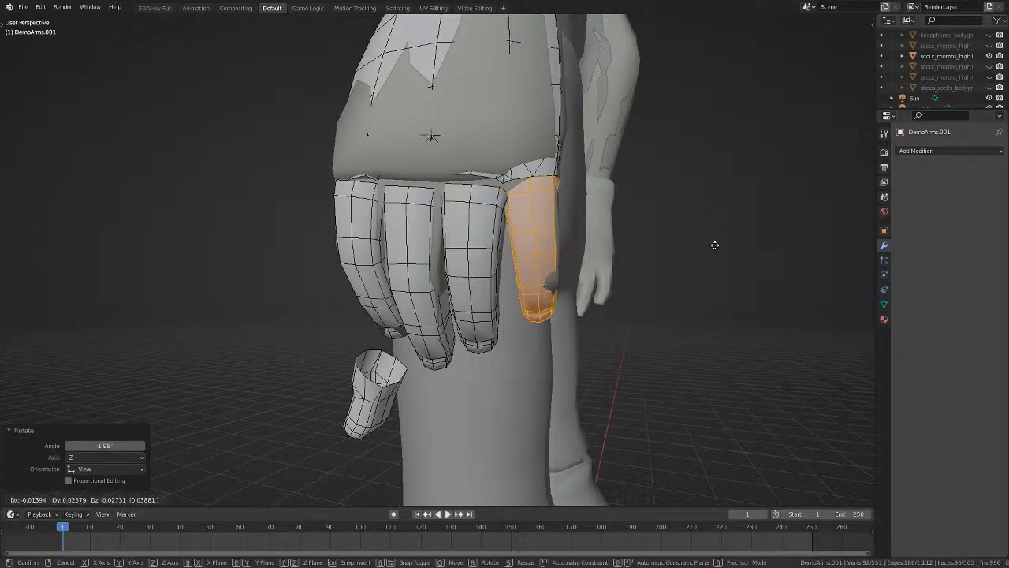
{"action": "left_click", "coordinate": [716, 247]}
Try to rip the selected little finger faces and re-select its base in the see-through view.
{"action": "mouse_move", "coordinate": [715, 247]}
{"action": "middle_mouse_down"}
{"action": "mouse_move", "coordinate": [555, 275]}
{"action": "mouse_move", "coordinate": [575, 286]}
{"action": "mouse_move", "coordinate": [617, 259]}
{"action": "mouse_move", "coordinate": [626, 273]}
{"action": "mouse_move", "coordinate": [610, 275]}
{"action": "mouse_move", "coordinate": [710, 276]}
{"action": "middle_mouse_up"}
{"action": "key", "text": "alt+z"}
{"action": "key", "text": "alt+z"}
{"action": "key", "text": "alt+z"}
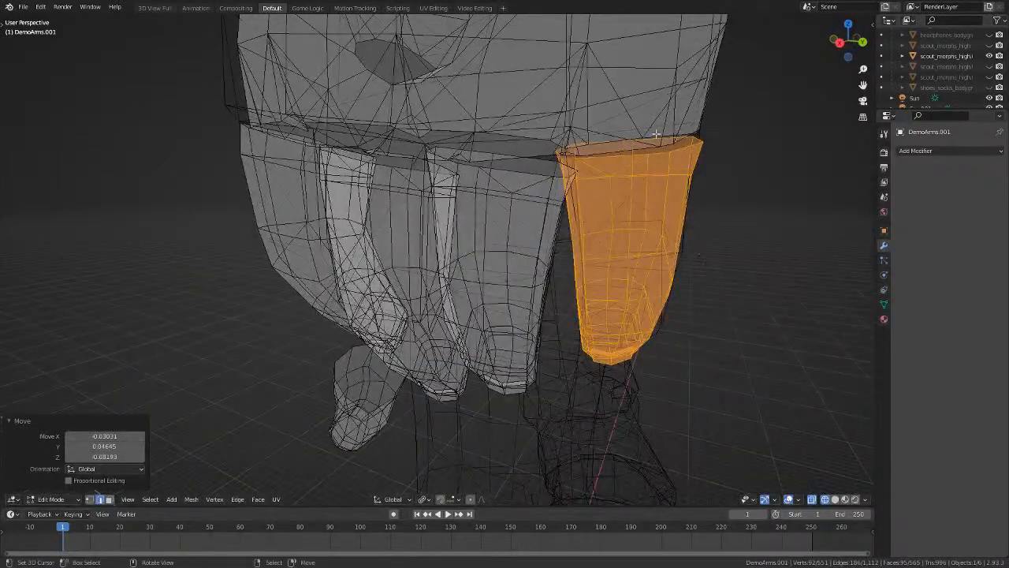
{"action": "key", "text": "v"}
{"action": "key", "text": "c"}
{"action": "mouse_move", "coordinate": [716, 129]}
{"action": "middle_mouse_down"}
{"action": "mouse_move", "coordinate": [623, 181]}
{"action": "mouse_move", "coordinate": [478, 131]}
{"action": "mouse_move", "coordinate": [698, 152]}
{"action": "mouse_move", "coordinate": [631, 146]}
{"action": "mouse_move", "coordinate": [655, 146]}
{"action": "mouse_move", "coordinate": [599, 171]}
{"action": "mouse_move", "coordinate": [660, 162]}
{"action": "mouse_move", "coordinate": [682, 144]}
{"action": "mouse_move", "coordinate": [612, 176]}
{"action": "middle_mouse_up"}
{"action": "key", "text": "Escape"}
{"action": "key", "text": "alt+z"}
{"action": "key", "text": "alt+z"}
{"action": "key", "text": "alt+z"}
Select the whole little finger copy, rotate it about 3.9° in the view, and move it back over the reference finger.
{"action": "key", "text": "l"}
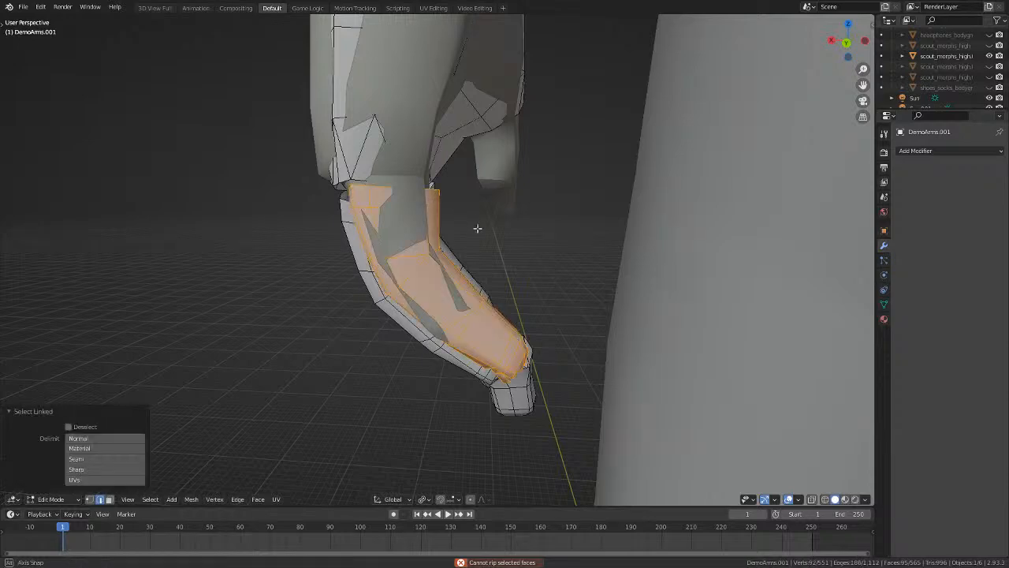
{"action": "middle_click_drag", "start_coordinate": [478, 228], "coordinate": [534, 234]}
{"action": "key", "text": "r"}
{"action": "left_click", "coordinate": [571, 214]}
{"action": "key", "text": "g"}
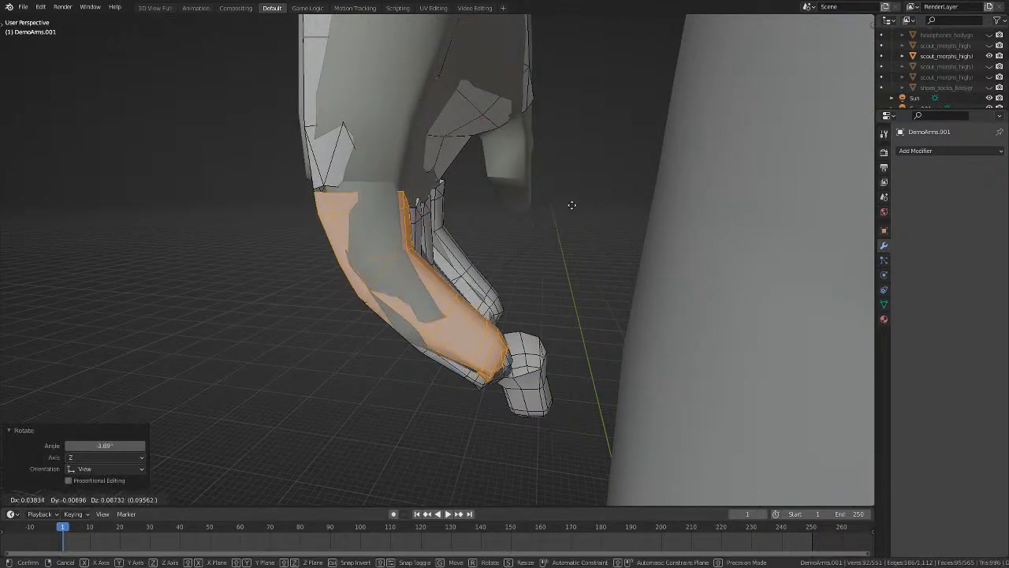
{"action": "left_click", "coordinate": [571, 211]}
{"action": "left_click", "coordinate": [550, 222]}
Select the little finger's part beyond the first knuckle and move it onto the reference, finishing with a nudge of about 0.015 on X.
{"action": "key", "text": "shift+z"}
{"action": "scroll", "coordinate": [481, 234], "scroll_direction": "up", "scroll_amount": 3}
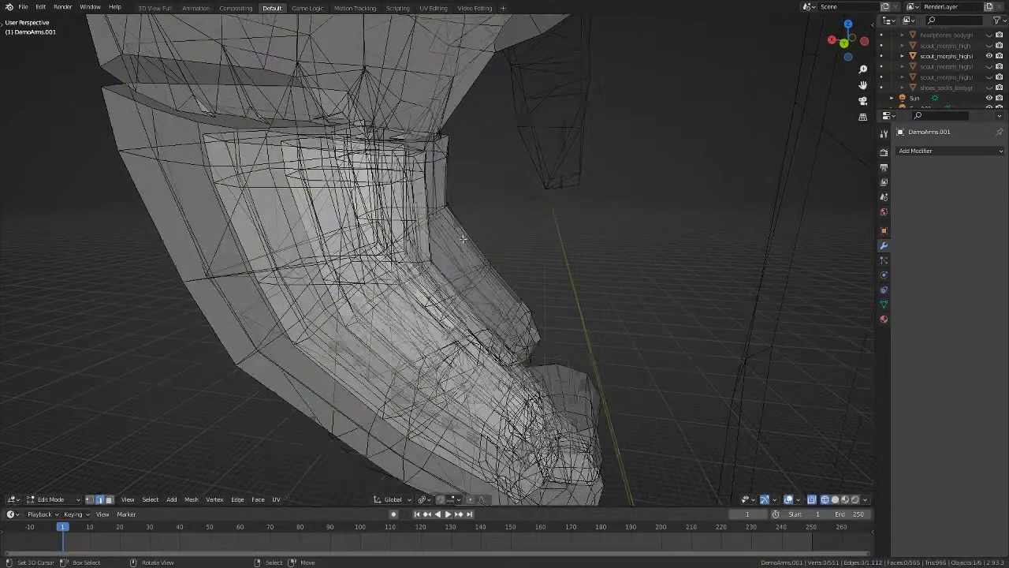
{"action": "scroll", "coordinate": [471, 235], "scroll_direction": "down", "scroll_amount": 2}
{"action": "middle_click_drag", "start_coordinate": [389, 164], "coordinate": [242, 175]}
{"action": "right_click", "coordinate": [242, 175]}
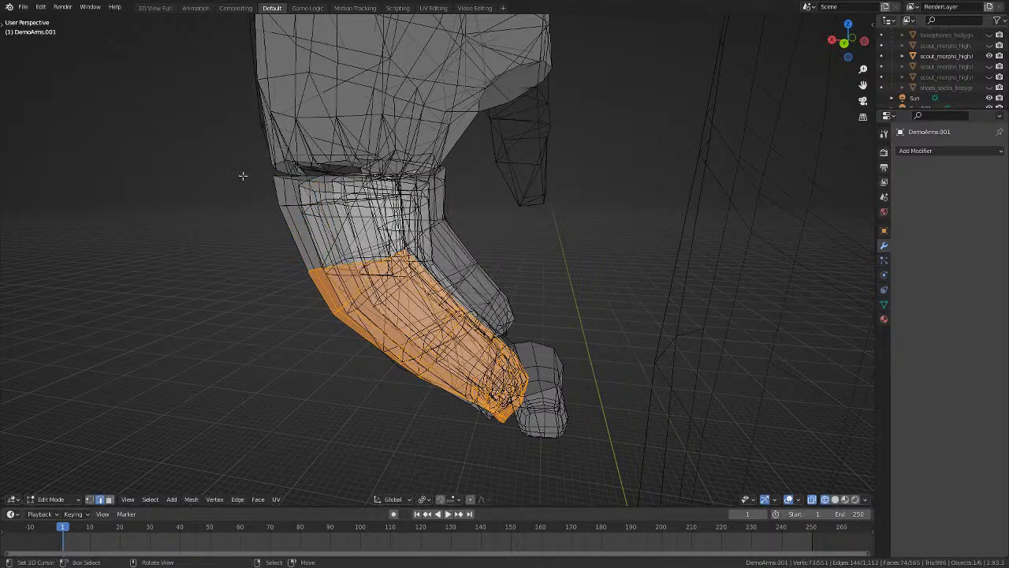
{"action": "key", "text": "shift+z"}
{"action": "key", "text": "KP_5"}
{"action": "scroll", "coordinate": [531, 263], "scroll_direction": "up", "scroll_amount": 8}
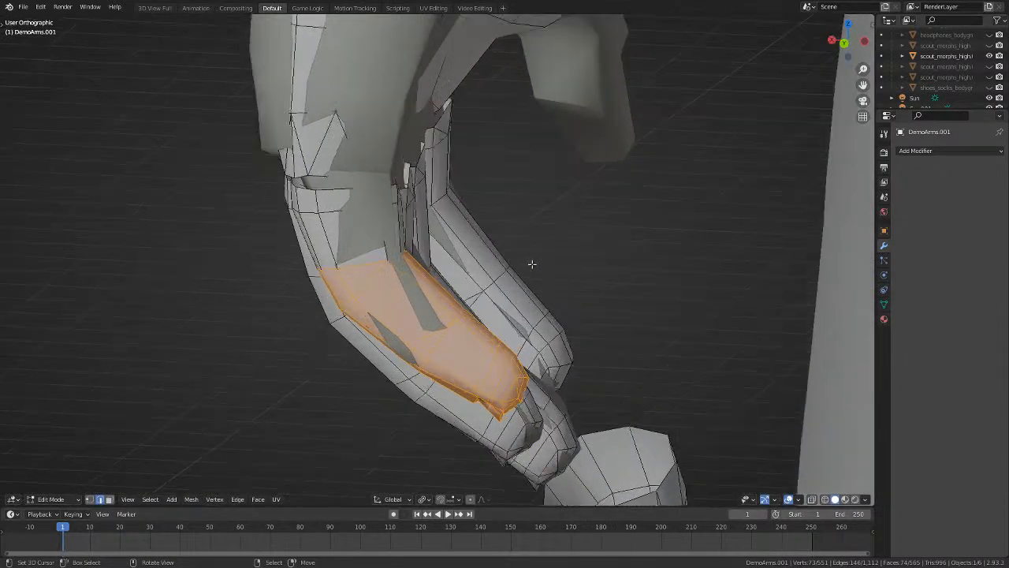
{"action": "key", "text": "g"}
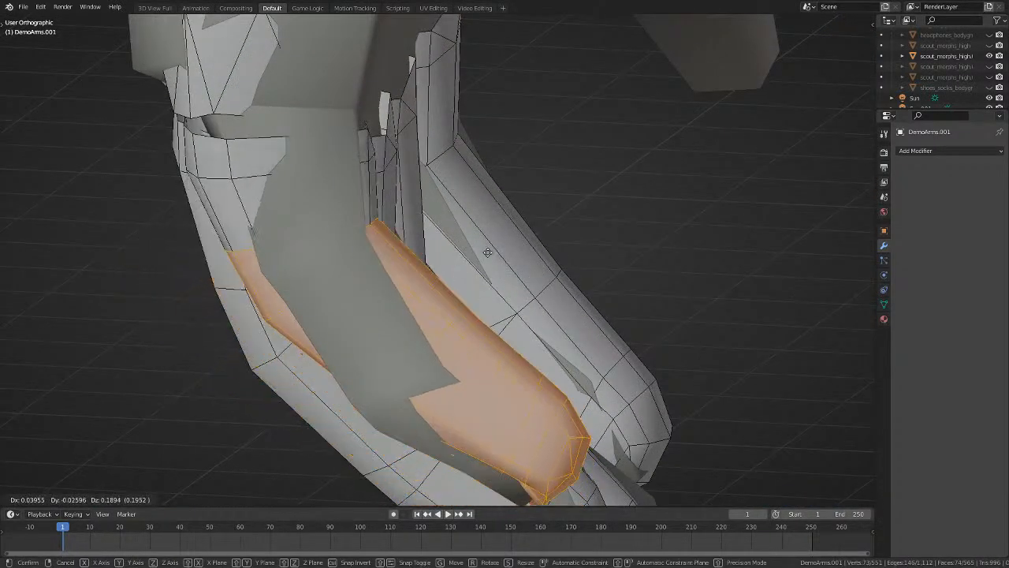
{"action": "left_click", "coordinate": [491, 252]}
{"action": "key", "text": "g"}
{"action": "left_click", "coordinate": [484, 254]}
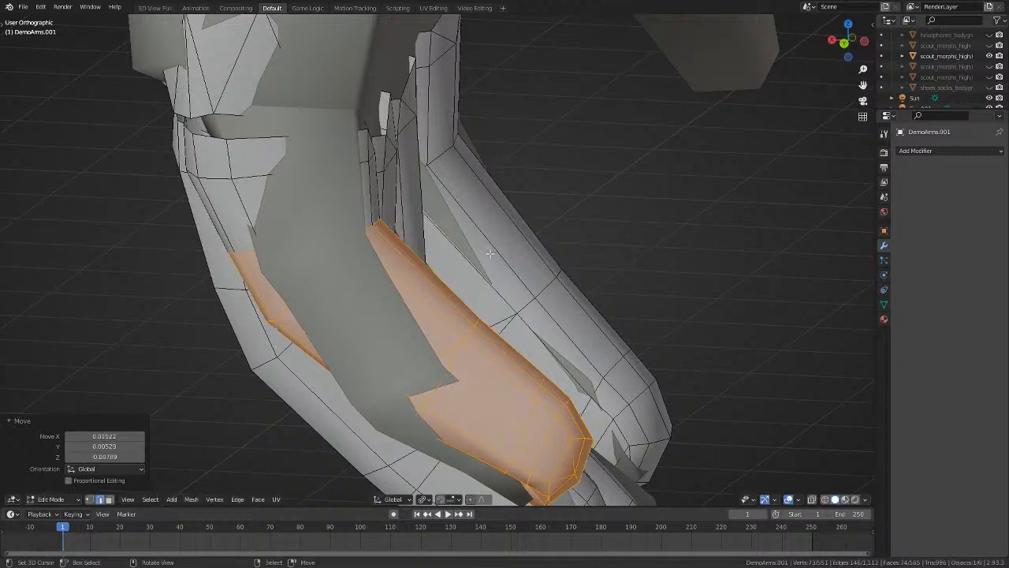
Narrow the selection to the little finger's end segment, move it onto the reference fingertip, and return to Object Mode.
{"action": "key", "text": "shift+z"}
{"action": "key", "text": "c"}
{"action": "key", "text": "Escape"}
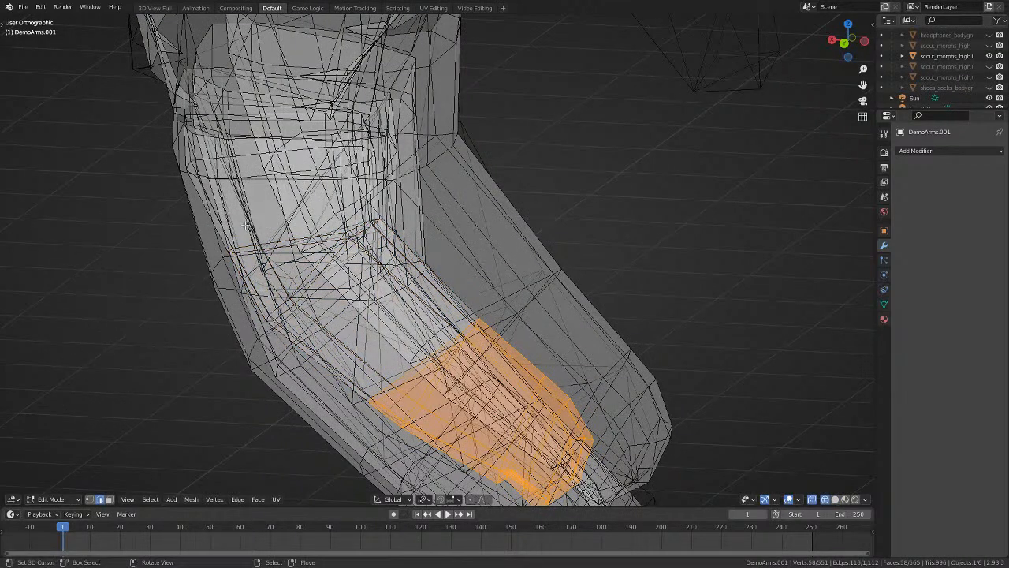
{"action": "key", "text": "shift+z"}
{"action": "key", "text": "g"}
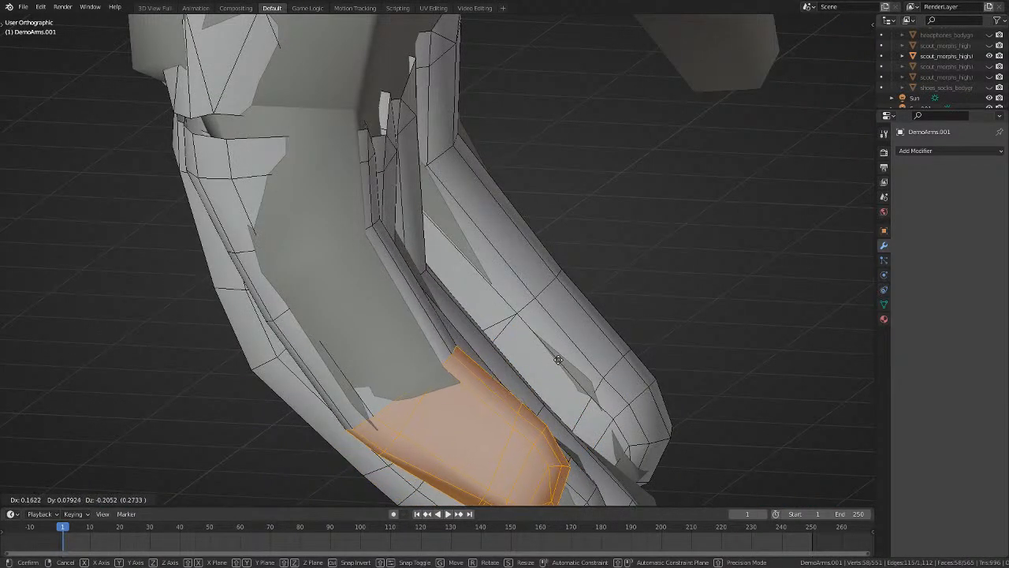
{"action": "left_click", "coordinate": [544, 378]}
{"action": "middle_click_drag", "start_coordinate": [544, 378], "coordinate": [497, 332]}
{"action": "key", "text": "g"}
{"action": "left_click", "coordinate": [677, 344]}
{"action": "key", "text": "alt+a"}
{"action": "key", "text": "Tab"}
{"action": "scroll", "coordinate": [628, 389], "scroll_direction": "down", "scroll_amount": 4}
{"action": "scroll", "coordinate": [624, 395], "scroll_direction": "down", "scroll_amount": 3}
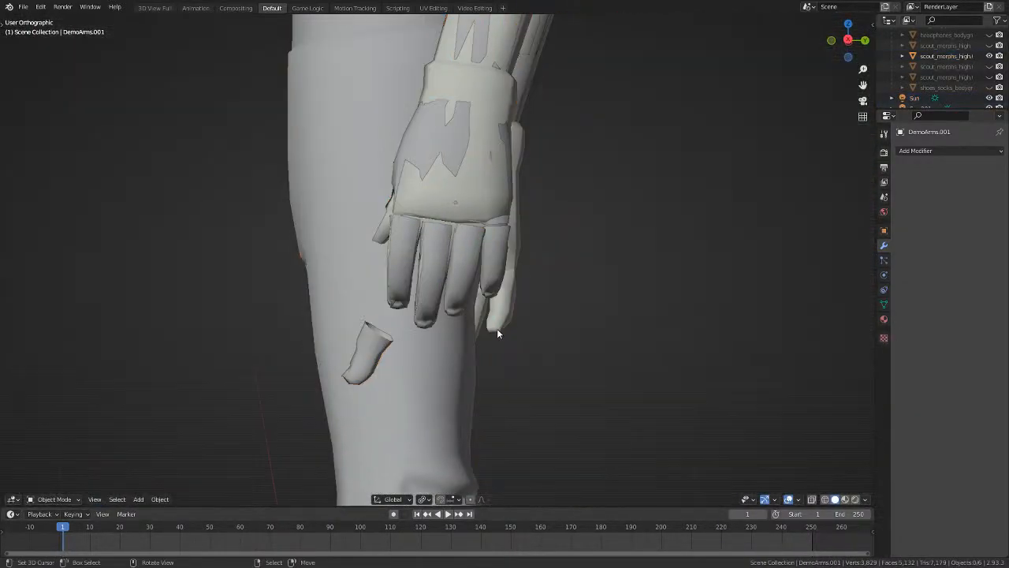
Hide the Scout reference mesh and examine the fitted palm and fingers from several sides.
{"action": "left_click", "coordinate": [989, 56]}
{"action": "middle_click_drag", "start_coordinate": [491, 227], "coordinate": [478, 254]}
{"action": "scroll", "coordinate": [404, 236], "scroll_direction": "down", "scroll_amount": 4}
{"action": "scroll", "coordinate": [426, 264], "scroll_direction": "up", "scroll_amount": 4}
{"action": "key", "text": "Tab"}
{"action": "middle_click_drag", "start_coordinate": [429, 229], "coordinate": [514, 231]}
{"action": "scroll", "coordinate": [513, 232], "scroll_direction": "up", "scroll_amount": 4}
{"action": "middle_click_drag", "start_coordinate": [307, 248], "coordinate": [637, 282]}
{"action": "scroll", "coordinate": [637, 282], "scroll_direction": "down", "scroll_amount": 4}
{"action": "key", "text": "Tab"}
{"action": "middle_click_drag", "start_coordinate": [453, 294], "coordinate": [468, 217]}
{"action": "right_click", "coordinate": [467, 217]}
{"action": "key", "text": "Tab"}
{"action": "key", "text": "Tab"}
{"action": "middle_click_drag", "start_coordinate": [579, 236], "coordinate": [449, 238]}
{"action": "middle_click_drag", "start_coordinate": [383, 219], "coordinate": [465, 263]}
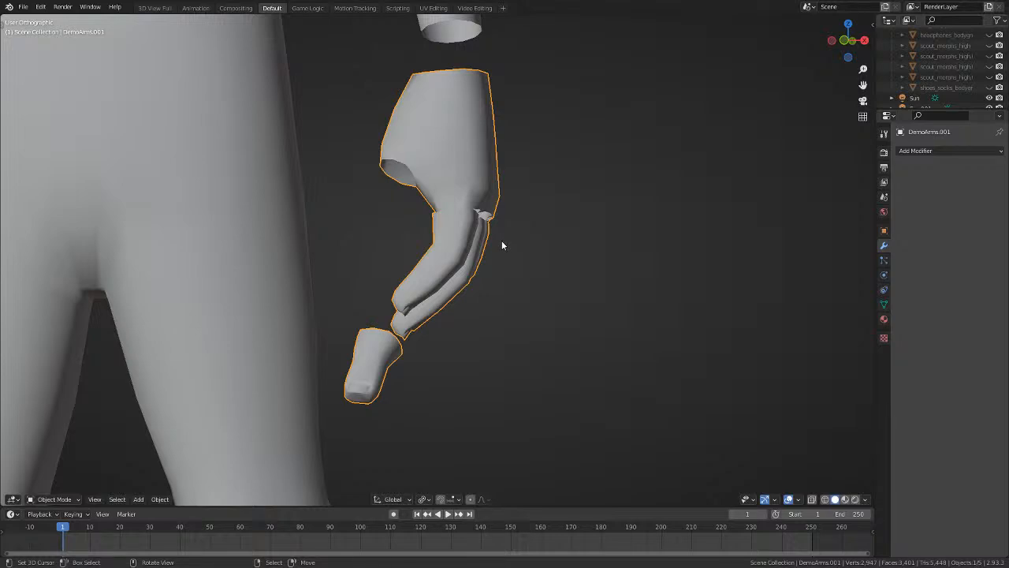
{"action": "middle_click_drag", "start_coordinate": [502, 245], "coordinate": [356, 308]}
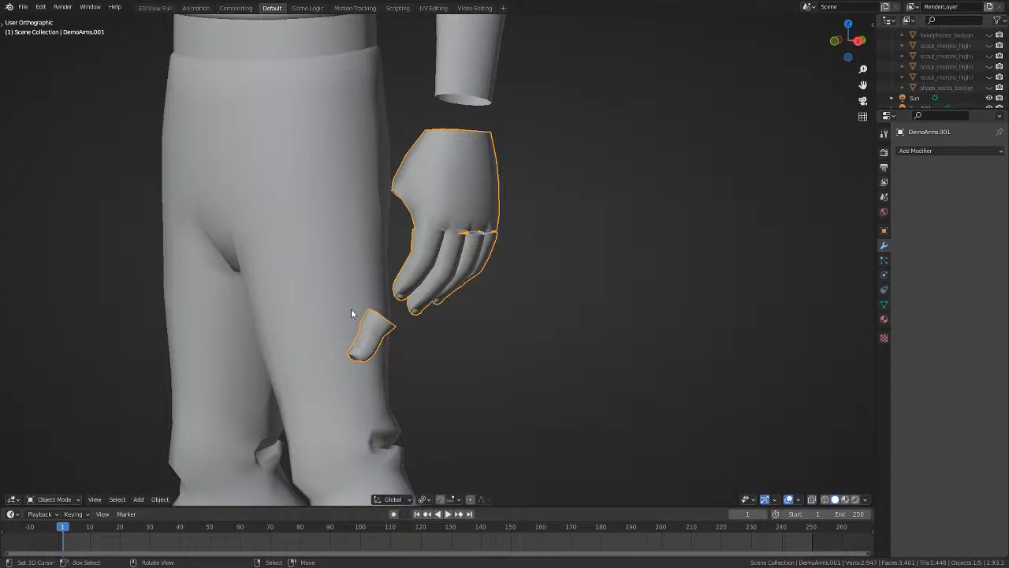
Select the whole loose thumb in Edit Mode and move it about 0.8 on X and 6.5 on Z up to the palm.
{"action": "key", "text": "KP_3"}
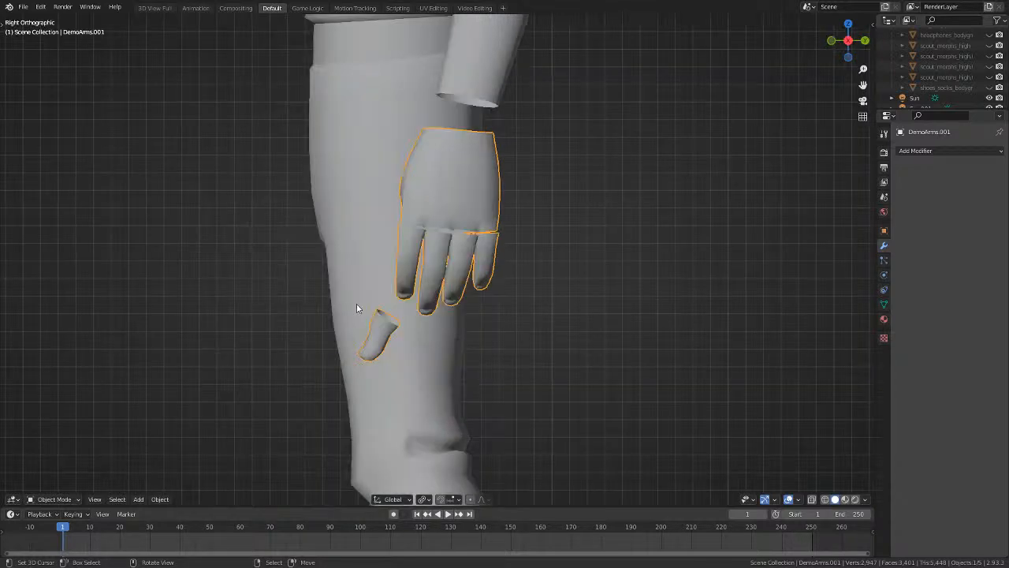
{"action": "scroll", "coordinate": [354, 315], "scroll_direction": "up", "scroll_amount": 3}
{"action": "key", "text": "Tab"}
{"action": "key", "text": "a"}
{"action": "key", "text": "alt+a"}
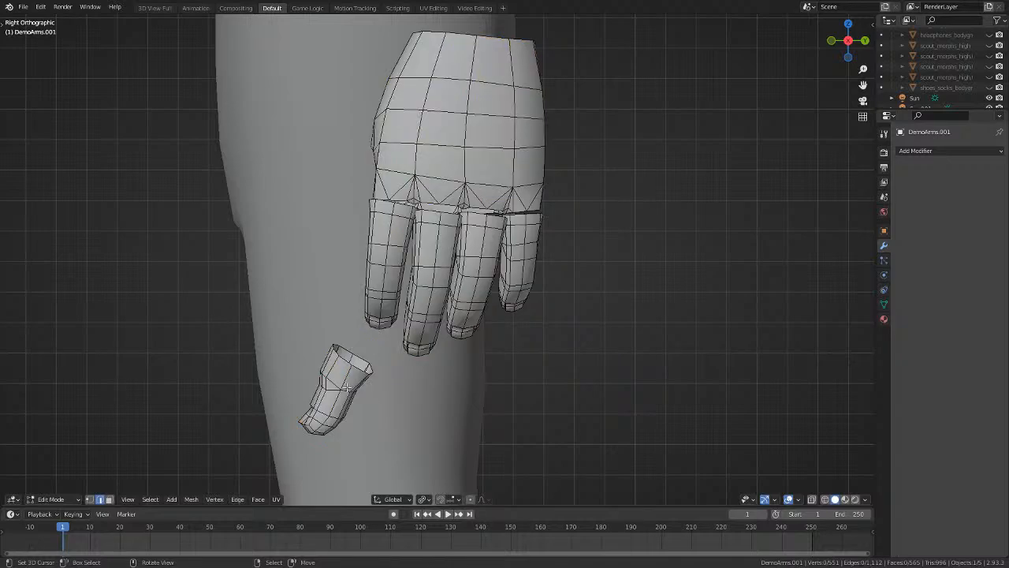
{"action": "key", "text": "l"}
{"action": "key", "text": "KP_1"}
{"action": "key", "text": "g"}
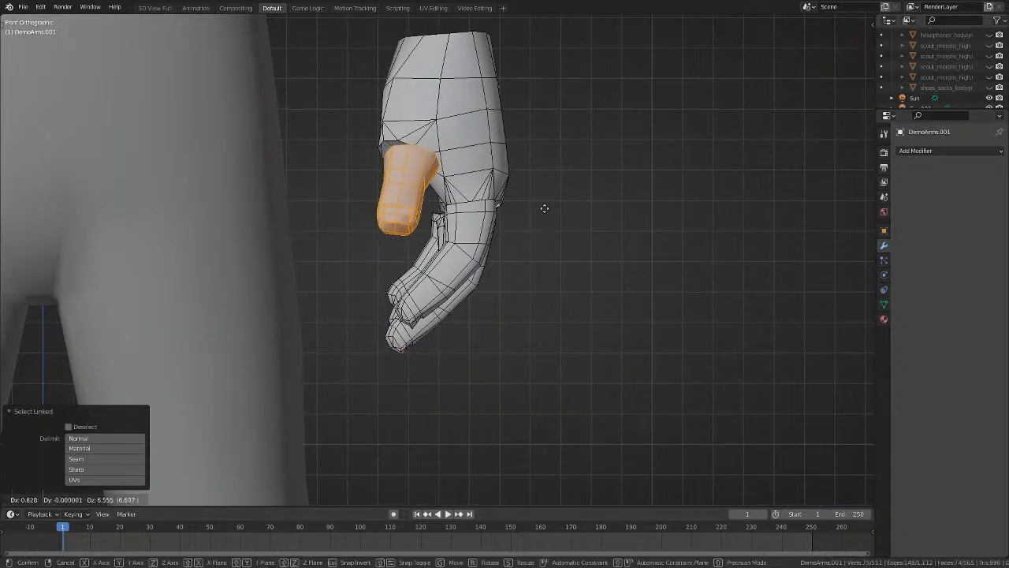
{"action": "left_click", "coordinate": [540, 209]}
Line the thumb up with the palm's thumb opening, including a shift of about -0.62 on X.
{"action": "middle_click_drag", "start_coordinate": [552, 216], "coordinate": [604, 198]}
{"action": "key", "text": "g"}
{"action": "left_click", "coordinate": [509, 230]}
{"action": "key", "text": "g"}
{"action": "left_click", "coordinate": [604, 291]}
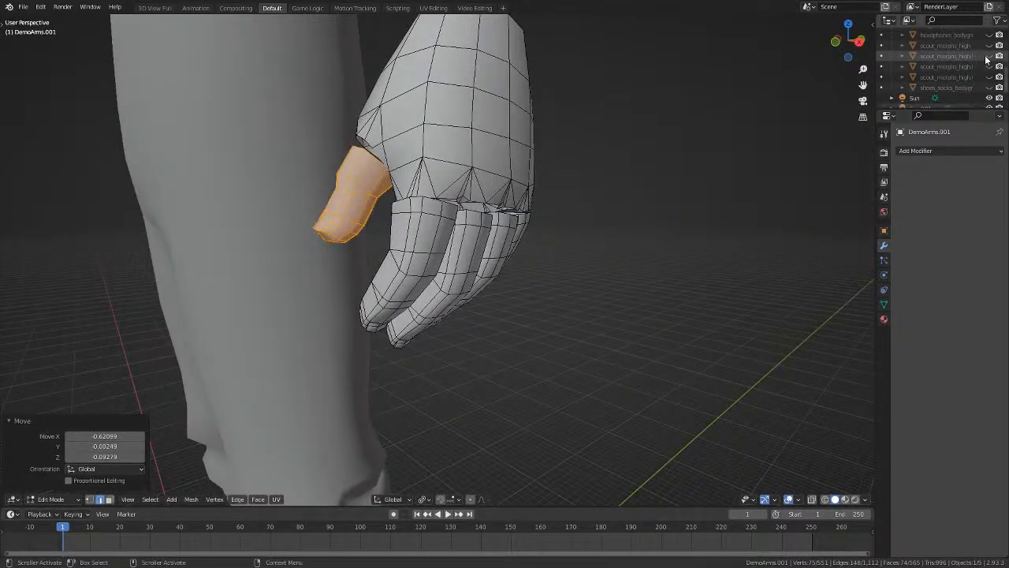
Show the Scout reference mesh again and clear the selection to compare the thumb with it.
{"action": "mouse_move", "coordinate": [623, 346]}
{"action": "middle_mouse_down"}
{"action": "mouse_move", "coordinate": [630, 350]}
{"action": "mouse_move", "coordinate": [606, 362]}
{"action": "mouse_move", "coordinate": [610, 351]}
{"action": "mouse_move", "coordinate": [640, 349]}
{"action": "mouse_move", "coordinate": [561, 348]}
{"action": "middle_mouse_up"}
{"action": "key", "text": "alt+z"}
{"action": "key", "text": "alt+z"}
{"action": "key", "text": "alt+a"}
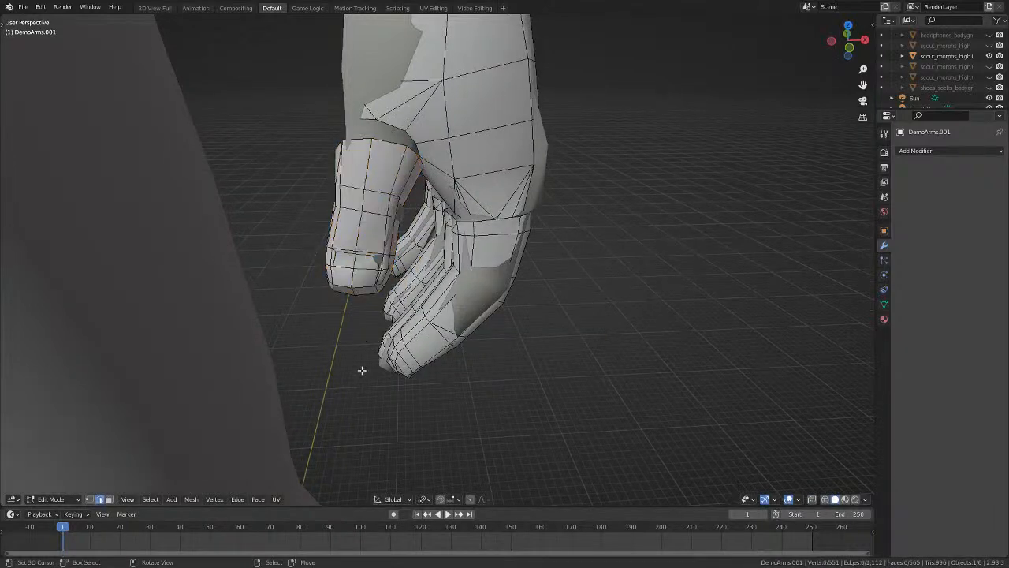
{"action": "key", "text": "alt+a"}
{"action": "scroll", "coordinate": [362, 370], "scroll_direction": "up", "scroll_amount": 3}
Select the edge loops around the thumb tip, including the edges of its end cap.
{"action": "middle_click_drag", "start_coordinate": [321, 262], "coordinate": [419, 270], "text": "shift"}
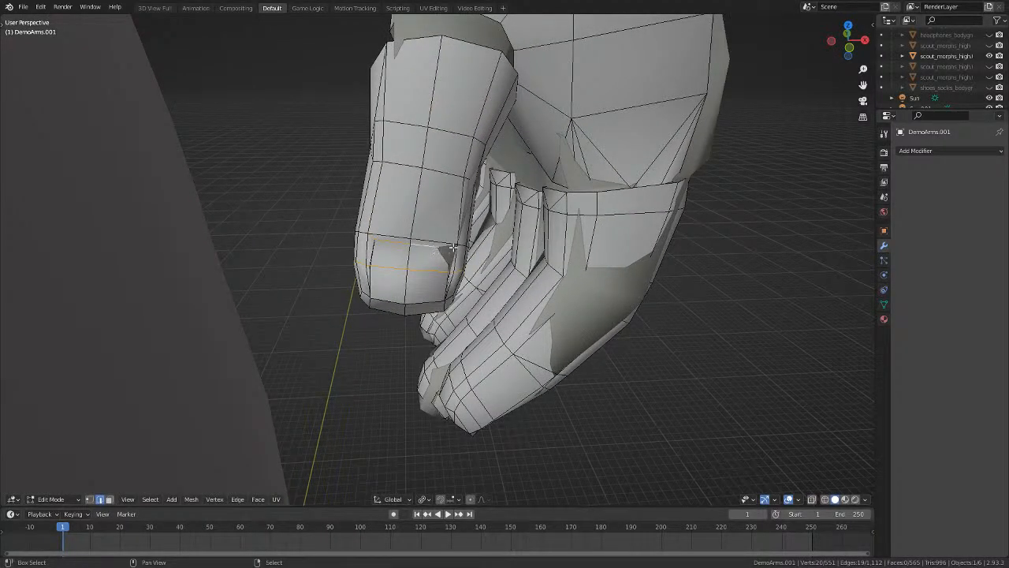
{"action": "key", "text": "s"}
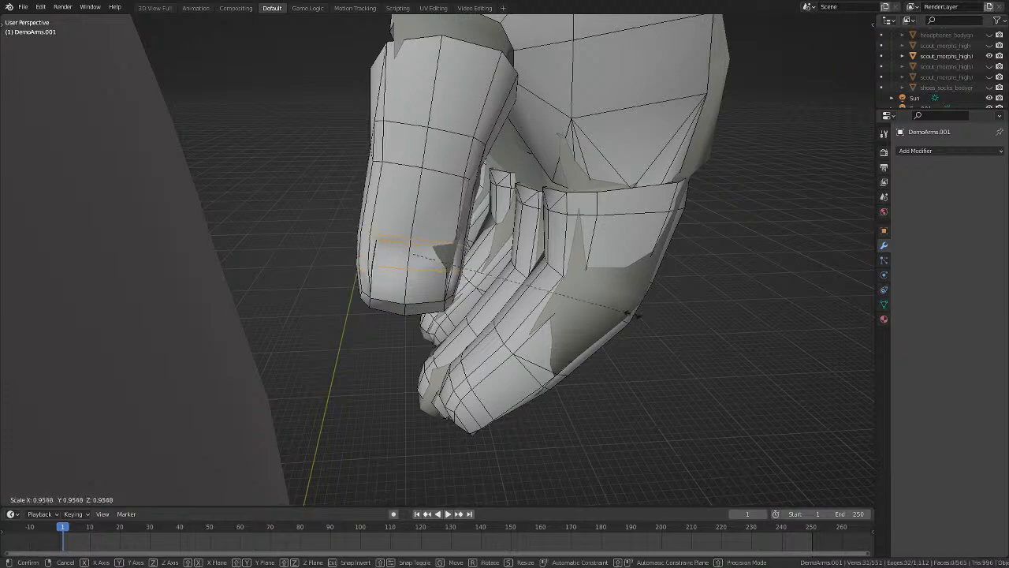
{"action": "right_click", "coordinate": [379, 241]}
{"action": "middle_click_drag", "start_coordinate": [383, 238], "coordinate": [418, 112]}
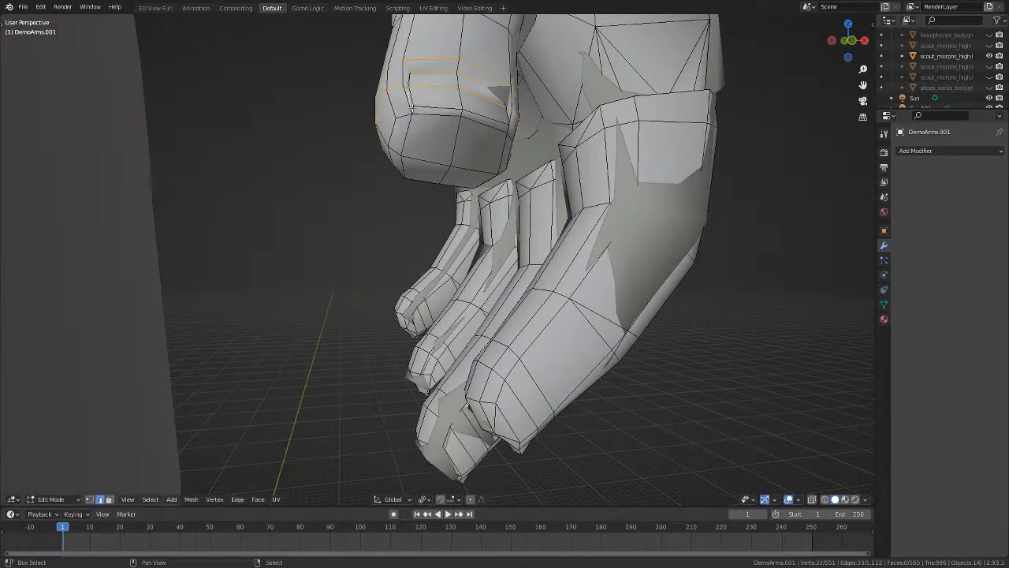
{"action": "key", "text": "c"}
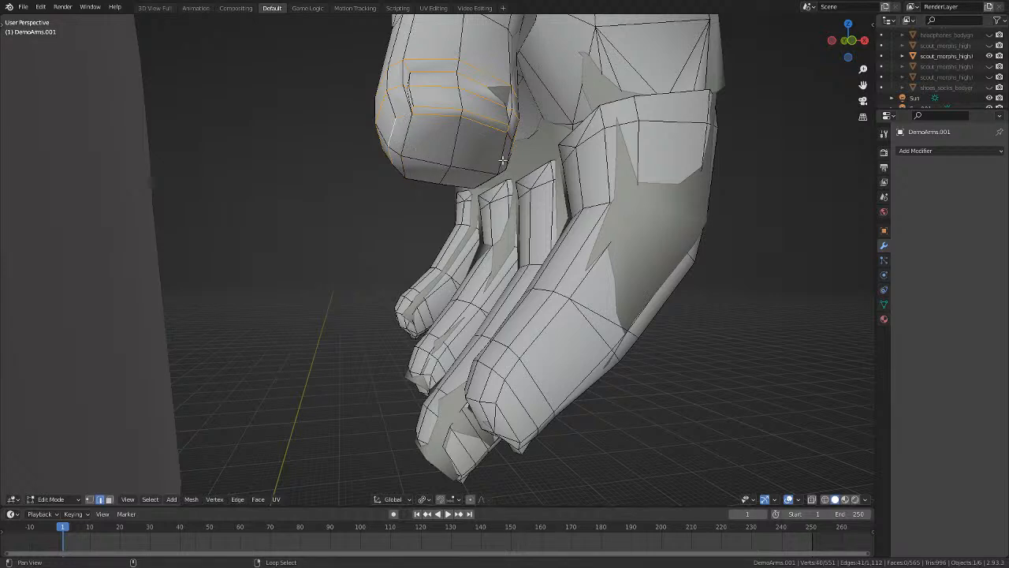
{"action": "middle_click_drag", "start_coordinate": [507, 159], "coordinate": [384, 135]}
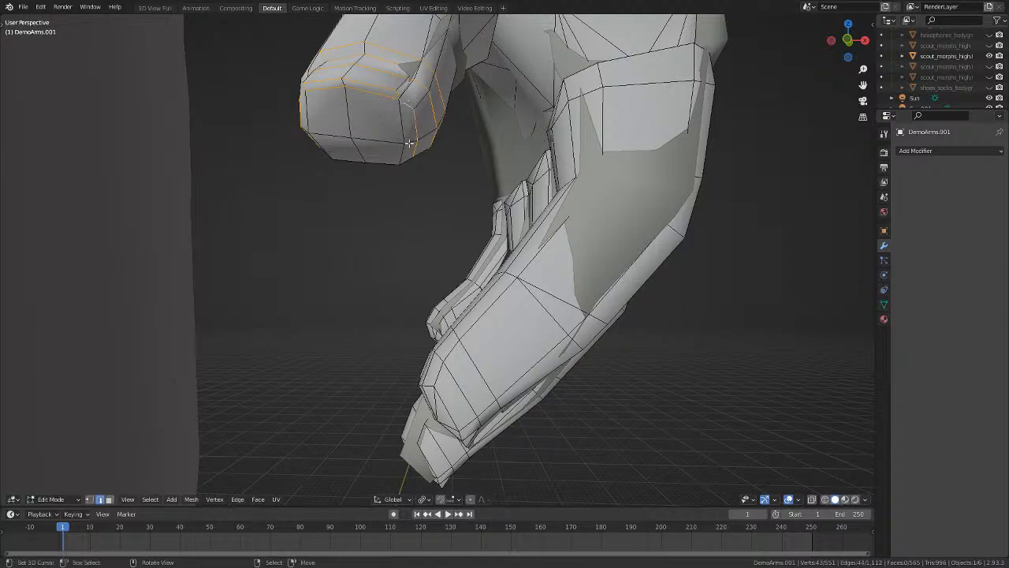
{"action": "middle_click_drag", "start_coordinate": [338, 139], "coordinate": [561, 261]}
Scale the selected thumb-tip loops in small passes of about 1.02 to match the reference thumb.
{"action": "key", "text": "s"}
{"action": "left_click", "coordinate": [541, 206]}
{"action": "key", "text": "s"}
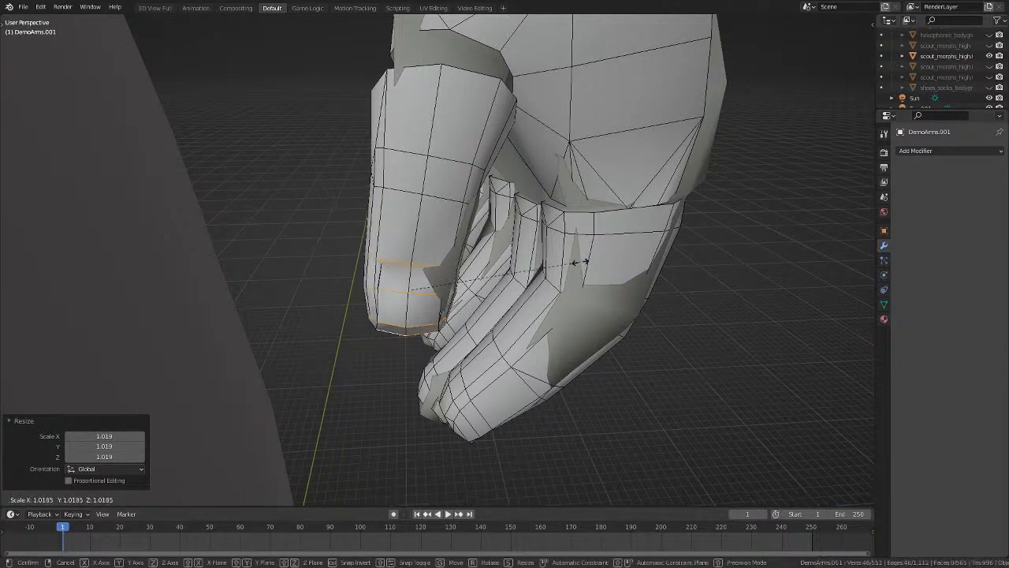
{"action": "left_click", "coordinate": [580, 264]}
{"action": "middle_click_drag", "start_coordinate": [579, 264], "coordinate": [500, 251]}
{"action": "key", "text": "s"}
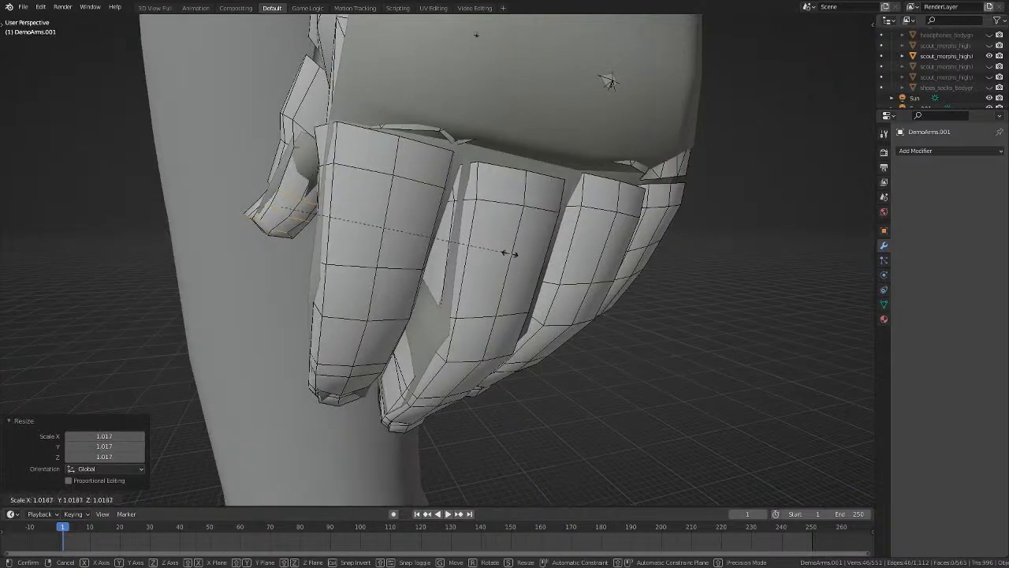
{"action": "left_click", "coordinate": [511, 252]}
{"action": "middle_click_drag", "start_coordinate": [342, 247], "coordinate": [360, 167]}
{"action": "key", "text": "s"}
{"action": "left_click", "coordinate": [420, 194]}
Select the two edge loops around the thumb's middle joint and scale them to 0.939 on Y and 0.994 overall.
{"action": "key", "text": "alt+a"}
{"action": "right_click", "coordinate": [410, 158], "text": "alt+shift"}
{"action": "key", "text": "shift+z"}
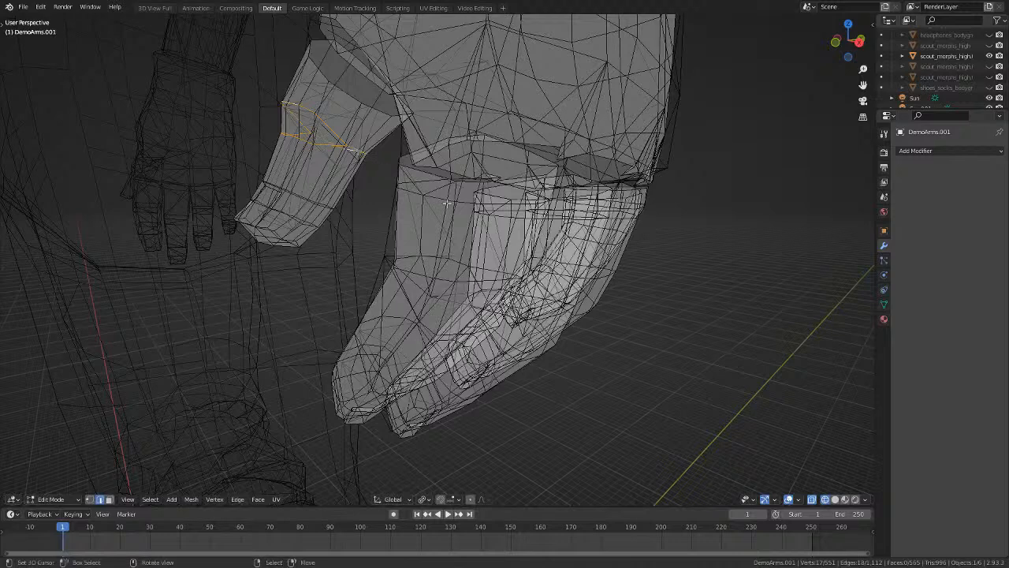
{"action": "key", "text": "shift+z"}
{"action": "key", "text": "s"}
{"action": "key", "text": "y"}
{"action": "left_click", "coordinate": [424, 202]}
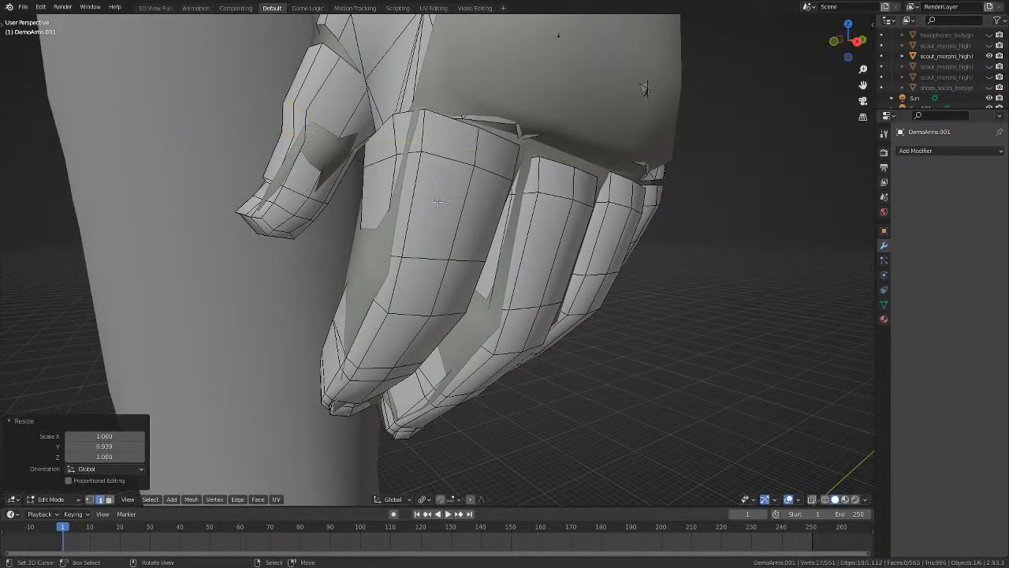
{"action": "middle_click_drag", "start_coordinate": [444, 208], "coordinate": [536, 250]}
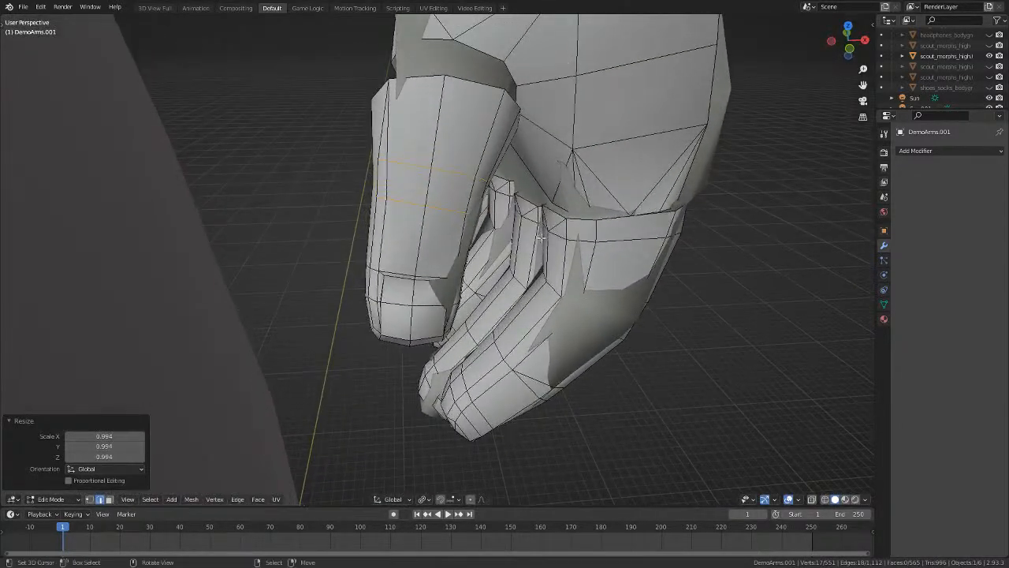
Select the open edge loop at the thumb's base and scale it down.
{"action": "scroll", "coordinate": [504, 217], "scroll_direction": "down", "scroll_amount": 2}
{"action": "key", "text": "alt+a"}
{"action": "key", "text": "s"}
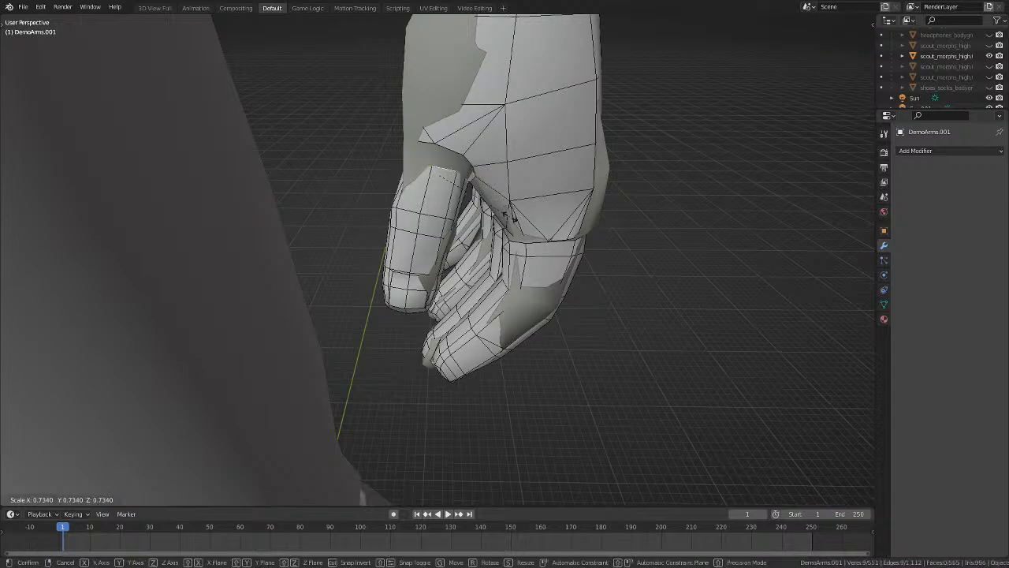
{"action": "left_click", "coordinate": [530, 221]}
Select the whole thumb and move it about 0.26 on X, 0.10 on Y and 0.21 on Z toward the palm.
{"action": "mouse_move", "coordinate": [529, 221]}
{"action": "middle_mouse_down"}
{"action": "mouse_move", "coordinate": [418, 194]}
{"action": "mouse_move", "coordinate": [419, 225]}
{"action": "middle_mouse_up"}
{"action": "key", "text": "shift+z"}
{"action": "key", "text": "shift+z"}
{"action": "key", "text": "l"}
{"action": "key", "text": "g"}
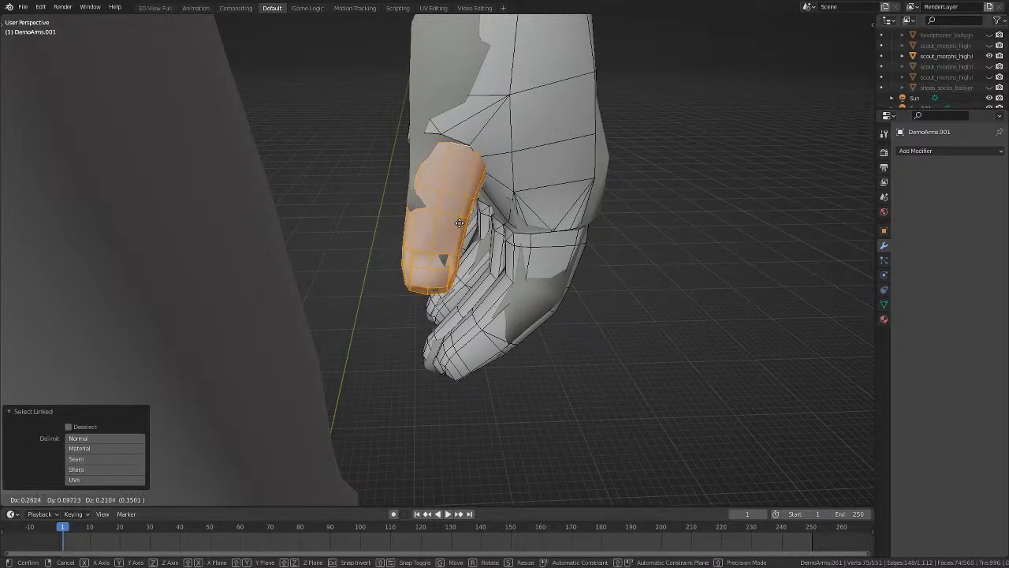
{"action": "left_click", "coordinate": [458, 223]}
{"action": "key", "text": "alt+a"}
Return to Object Mode and hide the Scout reference mesh.
{"action": "middle_click_drag", "start_coordinate": [548, 240], "coordinate": [458, 312]}
{"action": "scroll", "coordinate": [324, 288], "scroll_direction": "down", "scroll_amount": 1}
{"action": "key", "text": "Tab"}
{"action": "scroll", "coordinate": [458, 313], "scroll_direction": "down", "scroll_amount": 2}
{"action": "key", "text": "alt+a"}
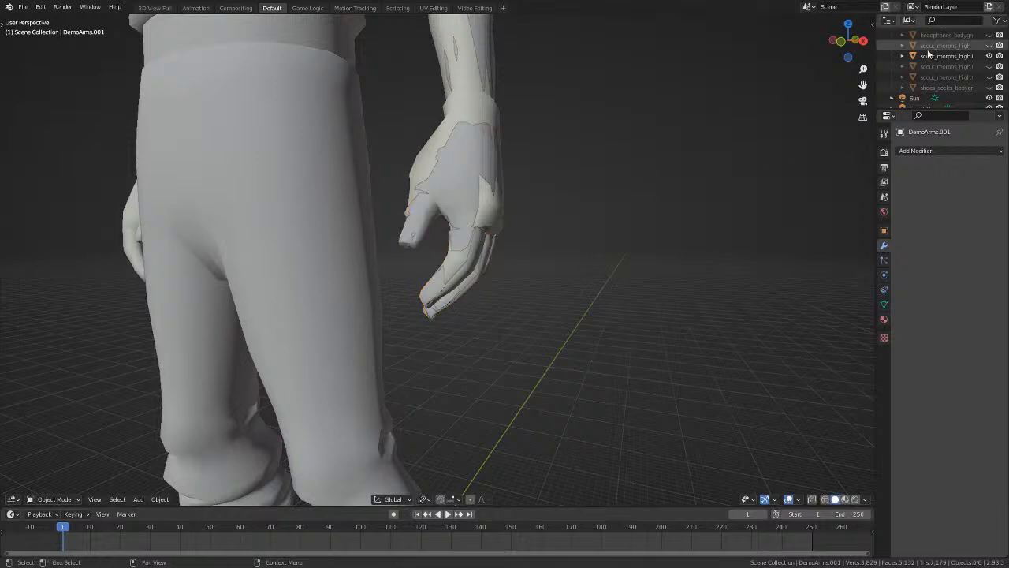
{"action": "left_click", "coordinate": [989, 56]}
{"action": "middle_click_drag", "start_coordinate": [554, 235], "coordinate": [615, 235]}
Select the whole thumb in Edit Mode, scale it up to about 1.03, and lower it about 0.05 on Z.
{"action": "key", "text": "Tab"}
{"action": "scroll", "coordinate": [531, 248], "scroll_direction": "up", "scroll_amount": 3}
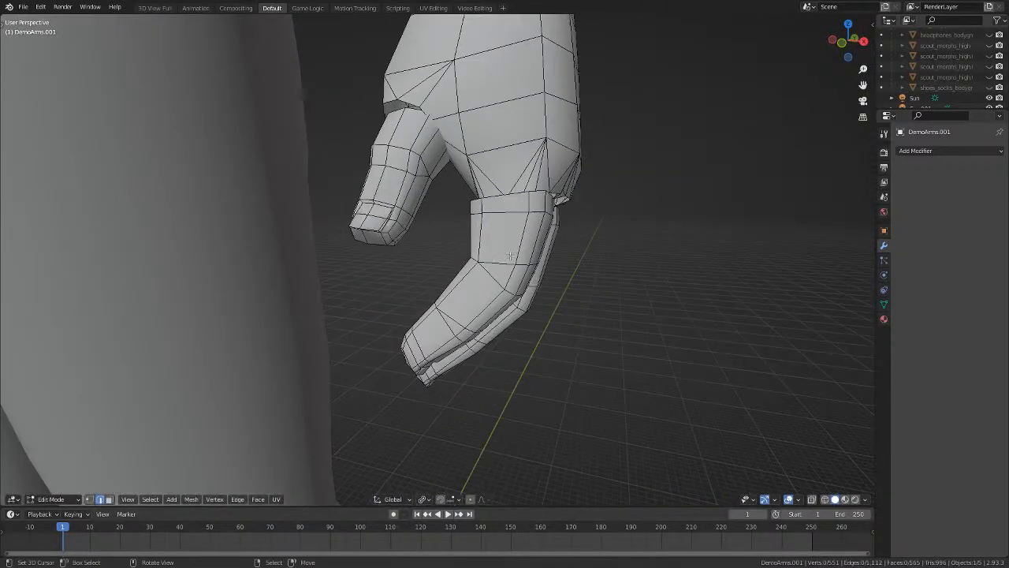
{"action": "key", "text": "l"}
{"action": "key", "text": "s"}
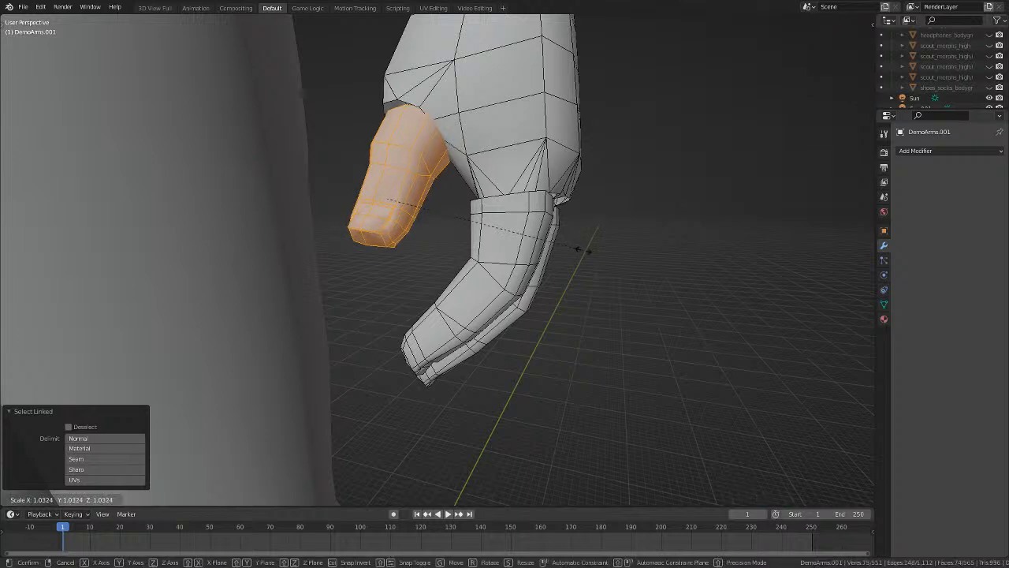
{"action": "left_click", "coordinate": [580, 249]}
{"action": "key", "text": "g"}
{"action": "left_click", "coordinate": [582, 250]}
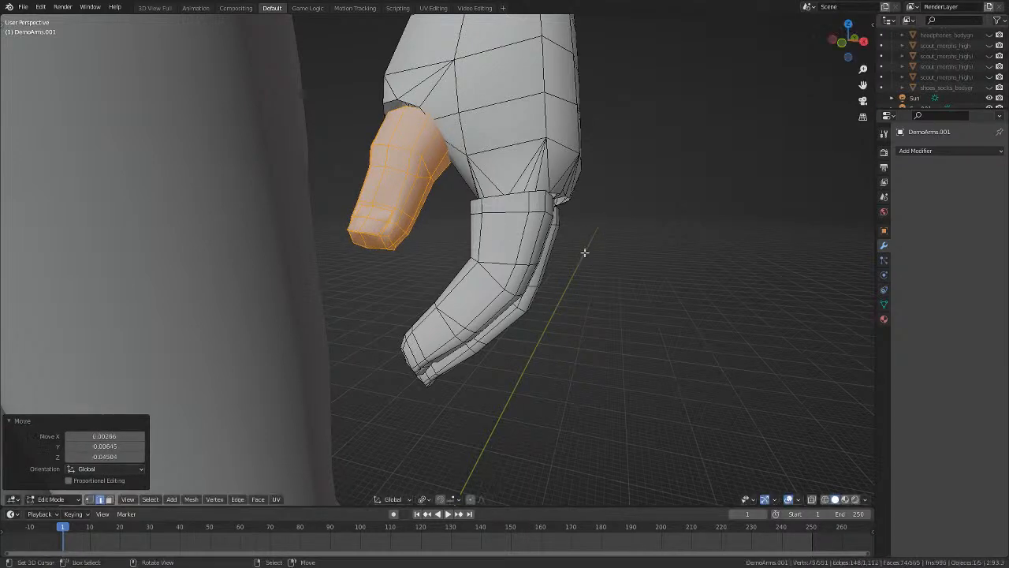
Nudge the thumb about -0.04 on X, -0.01 on Y and -0.02 on Z against the palm opening.
{"action": "middle_click_drag", "start_coordinate": [585, 253], "coordinate": [596, 295]}
{"action": "key", "text": "g"}
{"action": "left_click", "coordinate": [532, 320]}
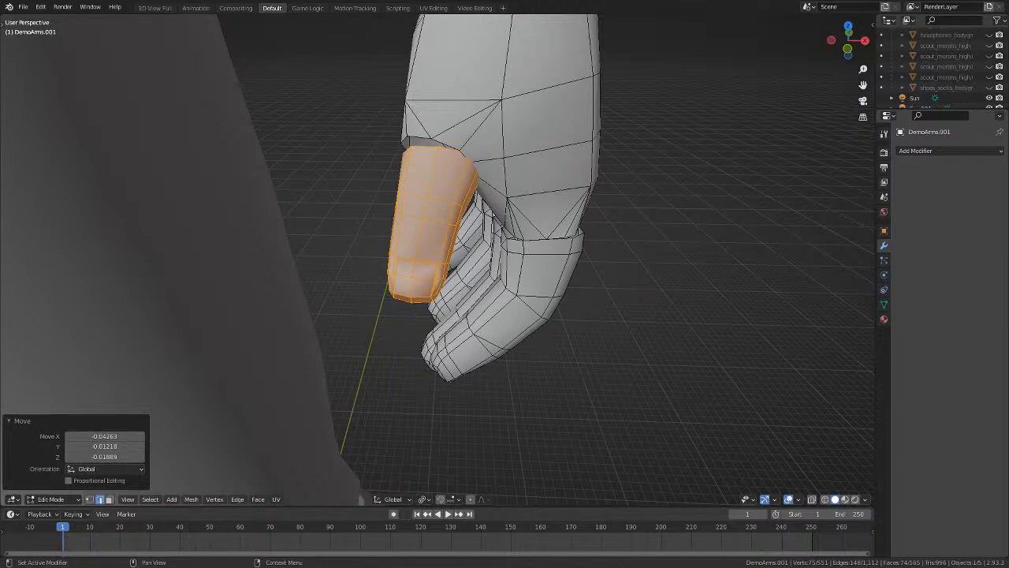
Select all four whole fingers and shift them about 0.07 on X to line up with the palm opening.
{"action": "middle_click_drag", "start_coordinate": [441, 201], "coordinate": [404, 220]}
{"action": "scroll", "coordinate": [479, 200], "scroll_direction": "up", "scroll_amount": 3}
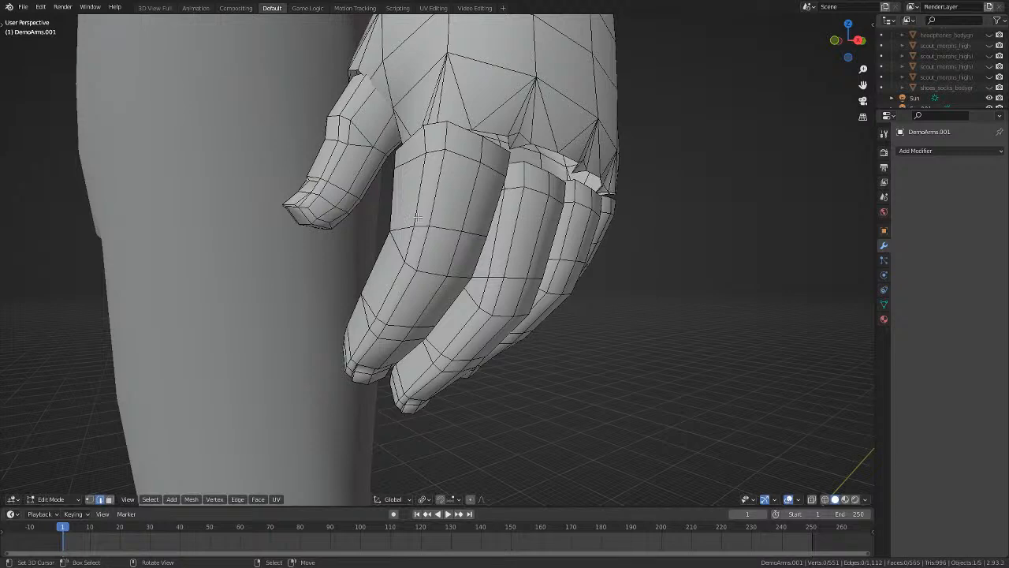
{"action": "key", "text": "l"}
{"action": "key", "text": "l"}
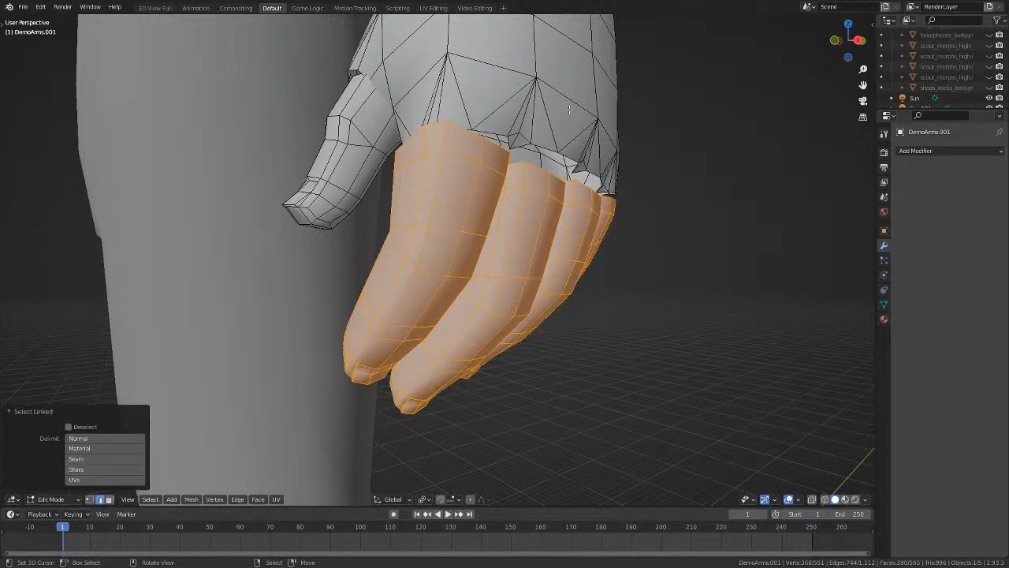
{"action": "key", "text": "KP_1"}
{"action": "key", "text": "g"}
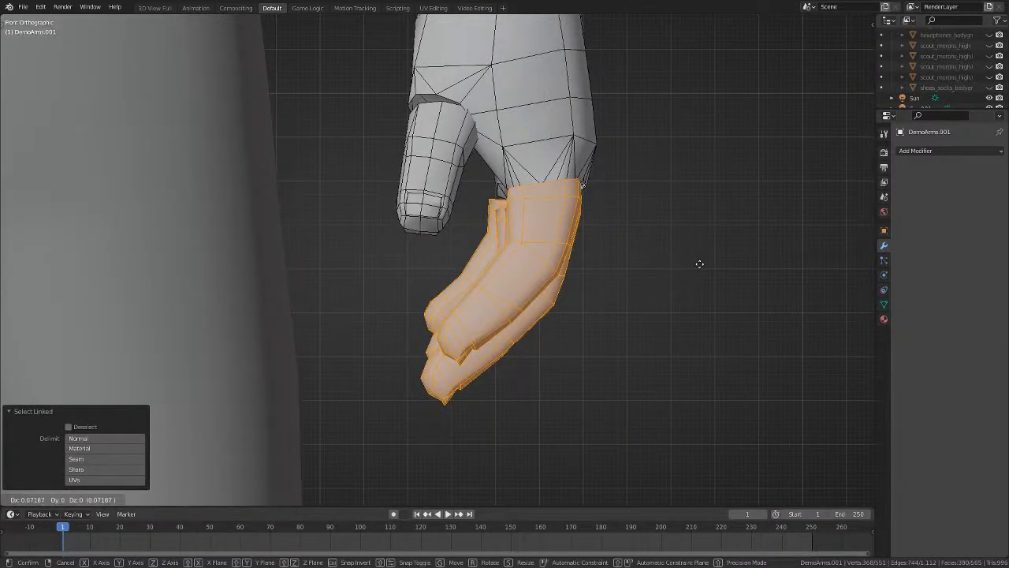
{"action": "left_click", "coordinate": [699, 264]}
{"action": "left_click", "coordinate": [699, 264]}
Return to Object Mode, deselect everything, and examine the assembled hand against the whole body from several angles.
{"action": "scroll", "coordinate": [646, 351], "scroll_direction": "down", "scroll_amount": 4}
{"action": "key", "text": "Tab"}
{"action": "left_click", "coordinate": [647, 351]}
{"action": "middle_click_drag", "start_coordinate": [647, 351], "coordinate": [369, 351]}
{"action": "scroll", "coordinate": [590, 345], "scroll_direction": "down", "scroll_amount": 7}
{"action": "scroll", "coordinate": [410, 348], "scroll_direction": "down", "scroll_amount": 4}
{"action": "mouse_move", "coordinate": [449, 347]}
{"action": "middle_mouse_down"}
{"action": "mouse_move", "coordinate": [407, 344]}
{"action": "mouse_move", "coordinate": [454, 347]}
{"action": "middle_mouse_up"}
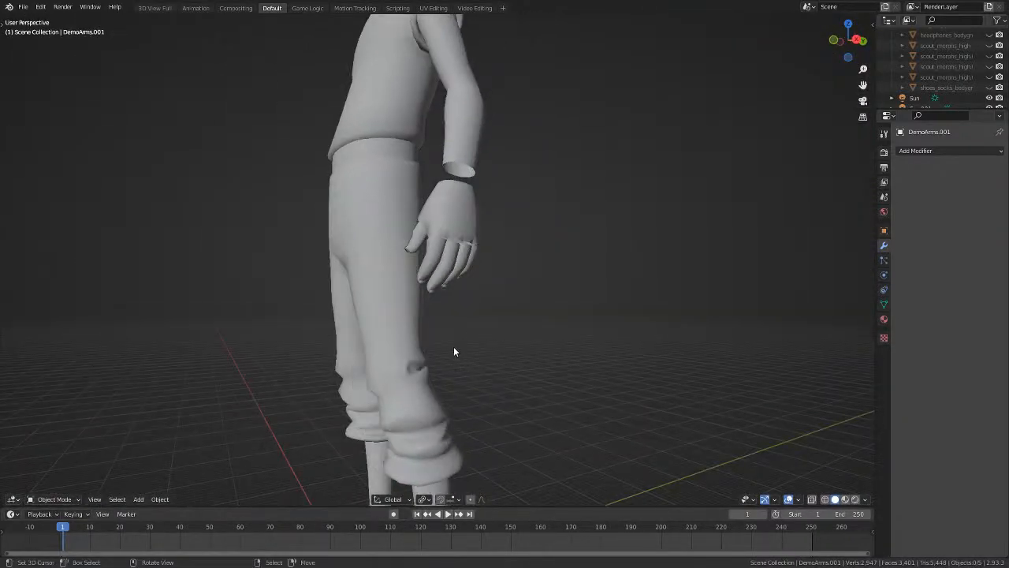
{"action": "scroll", "coordinate": [453, 351], "scroll_direction": "down", "scroll_amount": 5}
{"action": "middle_click_drag", "start_coordinate": [529, 368], "coordinate": [615, 347]}
{"action": "scroll", "coordinate": [355, 397], "scroll_direction": "up", "scroll_amount": 5}
{"action": "scroll", "coordinate": [344, 363], "scroll_direction": "down", "scroll_amount": 5}
Add a Mirror modifier on the X axis to the assembled hand object.
{"action": "left_click", "coordinate": [457, 229]}
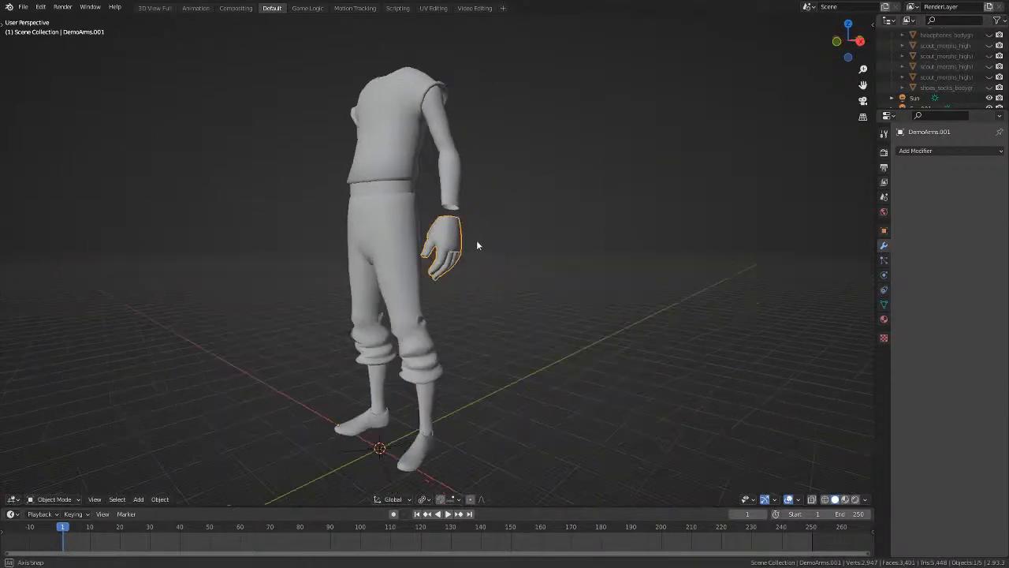
{"action": "middle_click_drag", "start_coordinate": [476, 239], "coordinate": [944, 231]}
{"action": "left_click", "coordinate": [930, 150]}
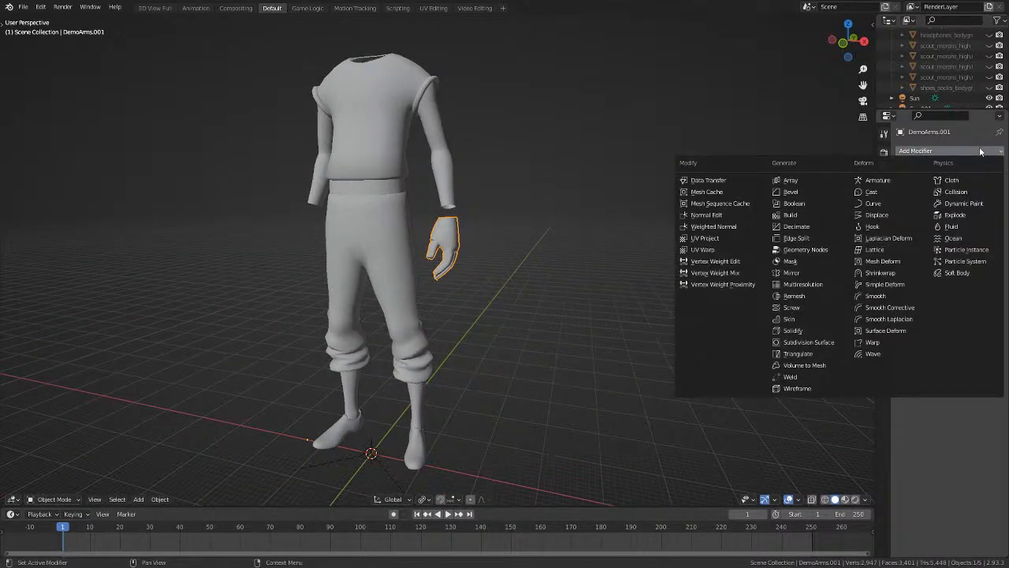
{"action": "left_click", "coordinate": [819, 261]}
{"action": "middle_click_drag", "start_coordinate": [608, 272], "coordinate": [556, 289]}
{"action": "scroll", "coordinate": [562, 301], "scroll_direction": "down", "scroll_amount": 3}
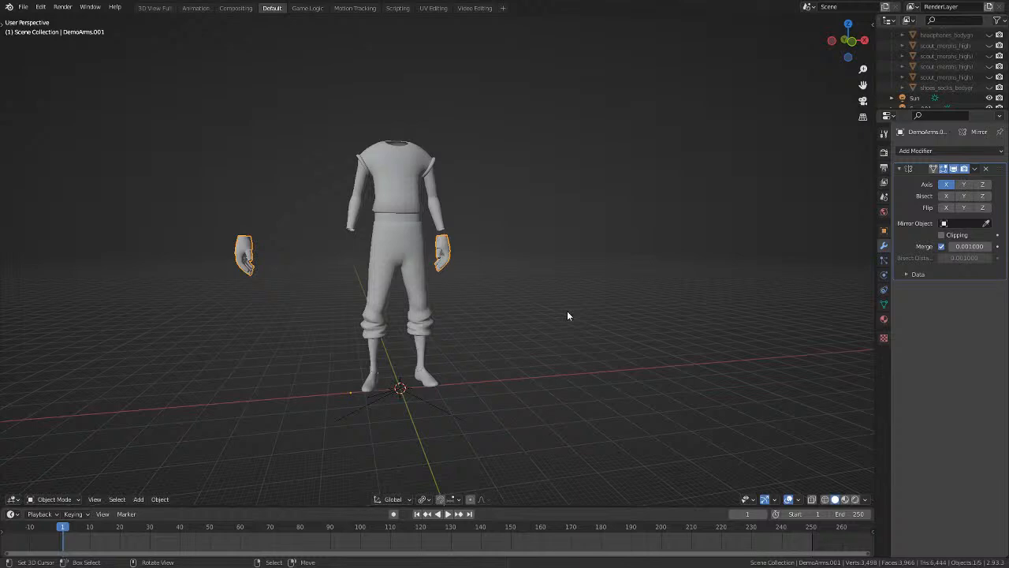
Set the hand object's X location to 0 so the mirrored hands are centred on the world origin.
{"action": "left_click", "coordinate": [884, 230]}
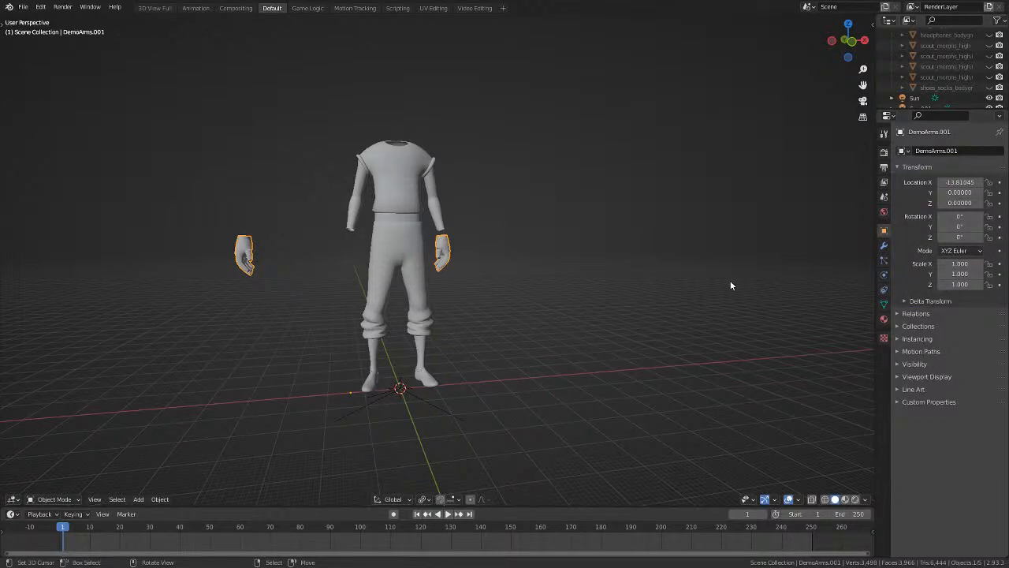
{"action": "key", "text": "KP_1"}
{"action": "left_click", "coordinate": [957, 182]}
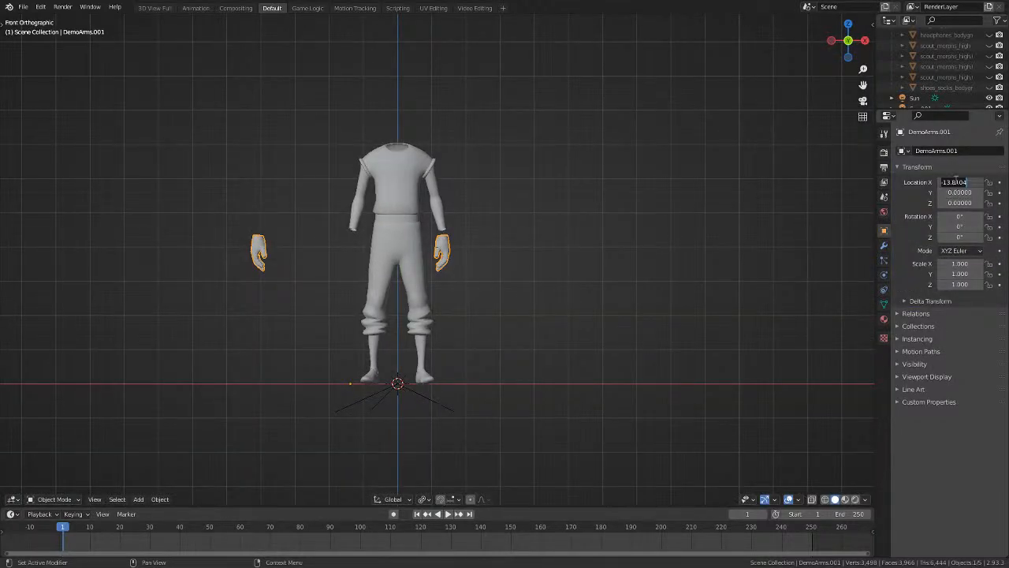
{"action": "type", "text": "0"}
{"action": "key", "text": "Return"}
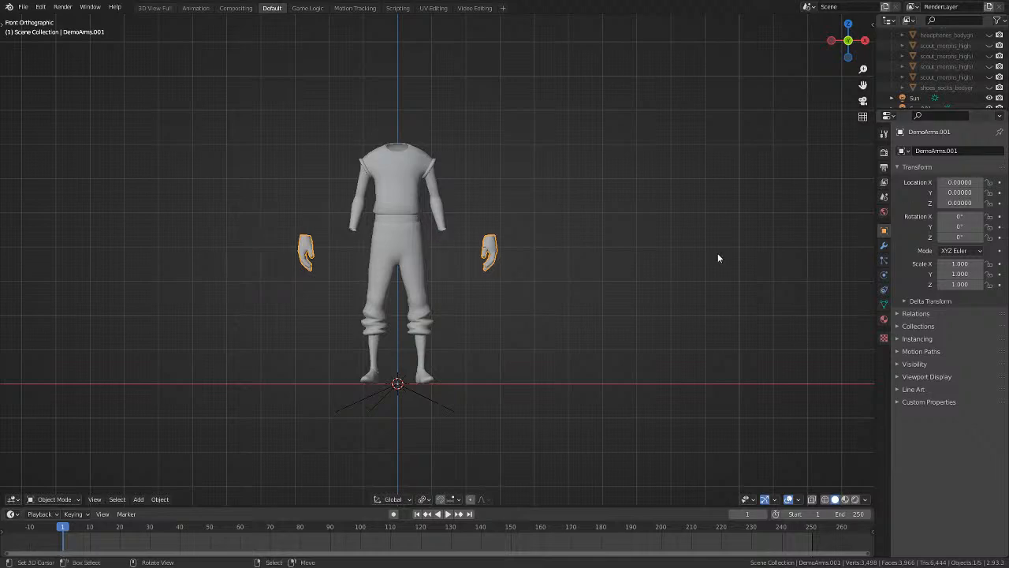
Show the Scout reference mesh and move the entire hand mesh about -13.76 on X in Edit Mode onto the reference hand.
{"action": "scroll", "coordinate": [717, 253], "scroll_direction": "up", "scroll_amount": 5}
{"action": "left_click", "coordinate": [999, 56]}
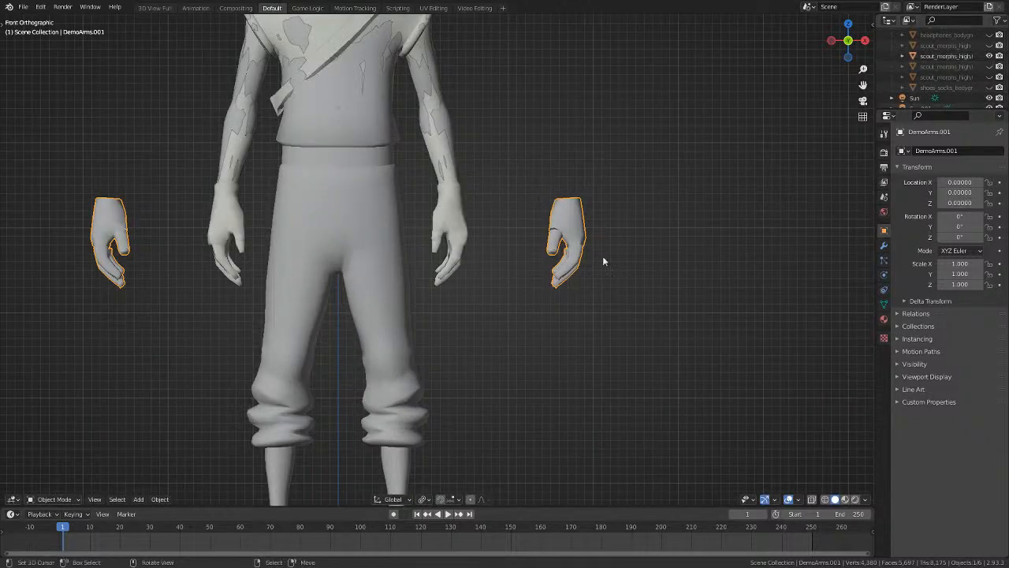
{"action": "key", "text": "Tab"}
{"action": "scroll", "coordinate": [788, 276], "scroll_direction": "up", "scroll_amount": 3}
{"action": "key", "text": "a"}
{"action": "scroll", "coordinate": [761, 263], "scroll_direction": "up", "scroll_amount": 2}
{"action": "key", "text": "g"}
{"action": "key", "text": "x"}
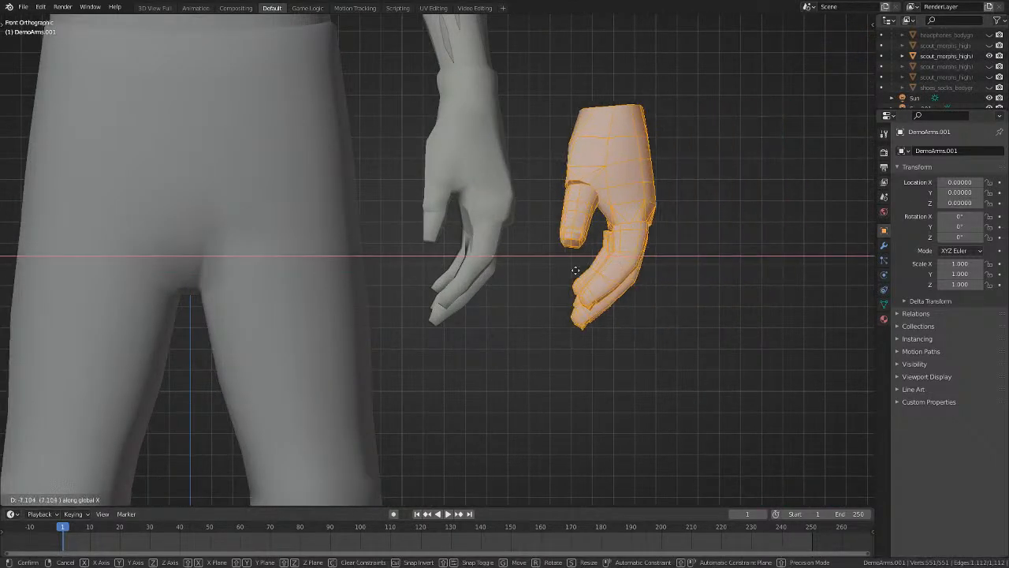
{"action": "left_click", "coordinate": [487, 284]}
Fine-tune the whole hand's position by about -0.07 on X against the reference hand.
{"action": "scroll", "coordinate": [504, 284], "scroll_direction": "up", "scroll_amount": 5}
{"action": "middle_click_drag", "start_coordinate": [544, 285], "coordinate": [566, 269]}
{"action": "key", "text": "g"}
{"action": "key", "text": "x"}
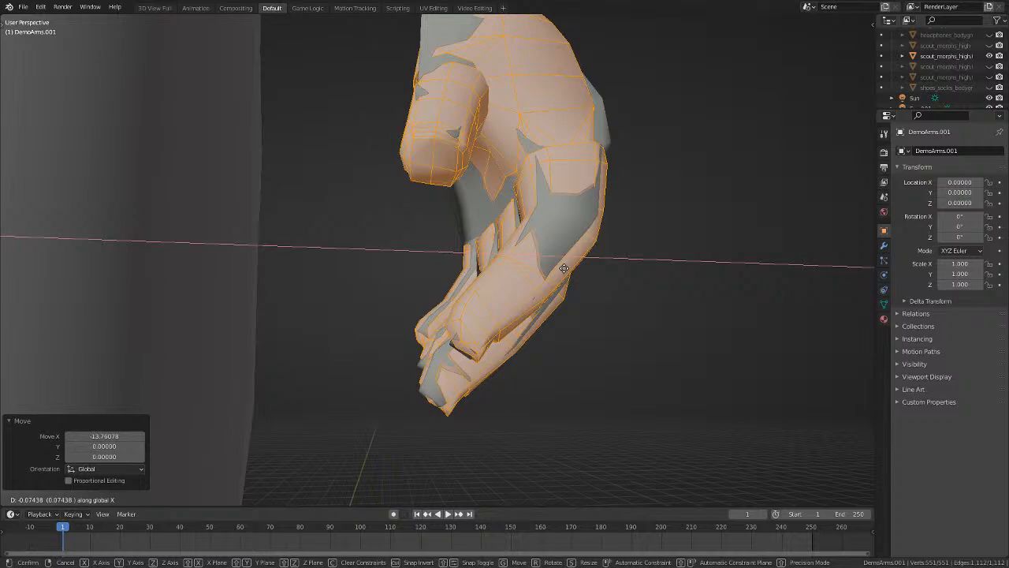
{"action": "left_click", "coordinate": [564, 268]}
Try to adjust the whole hand along Y and check its fit against the reference hand from the front.
{"action": "middle_click_drag", "start_coordinate": [564, 268], "coordinate": [566, 290]}
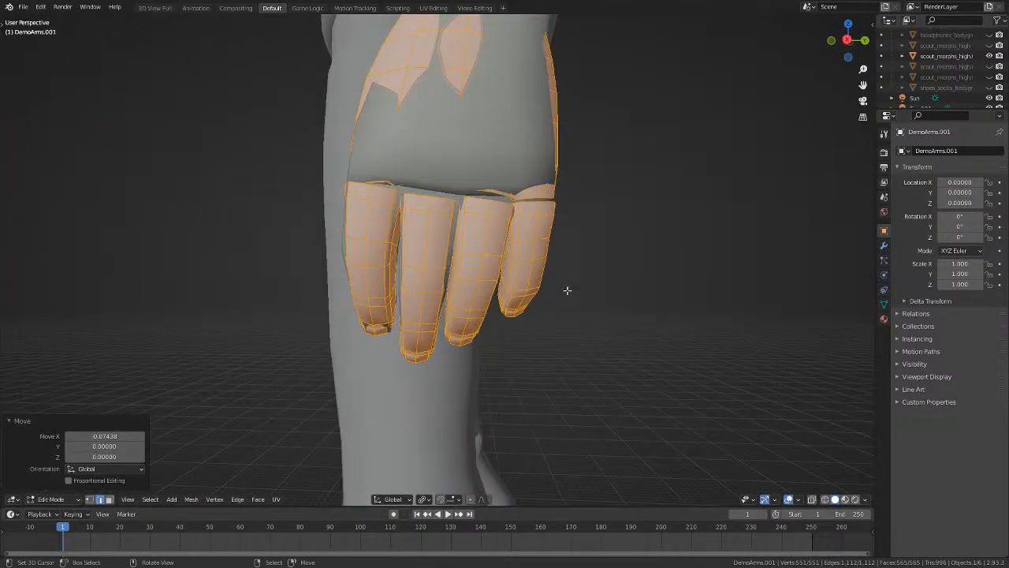
{"action": "key", "text": "g"}
{"action": "key", "text": "y"}
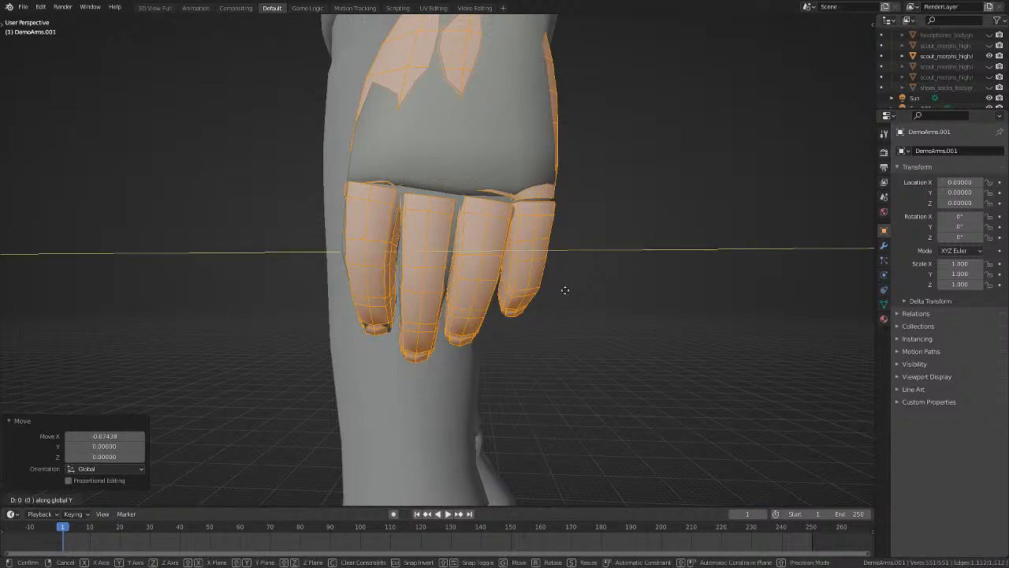
{"action": "left_click", "coordinate": [566, 290]}
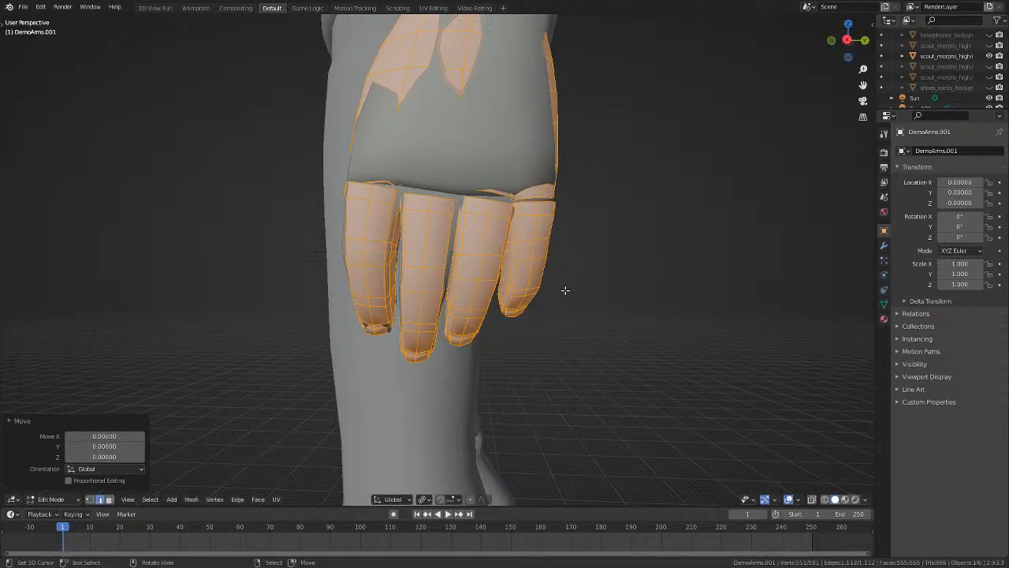
{"action": "scroll", "coordinate": [566, 290], "scroll_direction": "down", "scroll_amount": 2}
{"action": "middle_click_drag", "start_coordinate": [495, 273], "coordinate": [560, 285]}
{"action": "key", "text": "KP_1"}
{"action": "scroll", "coordinate": [561, 285], "scroll_direction": "up", "scroll_amount": 3}
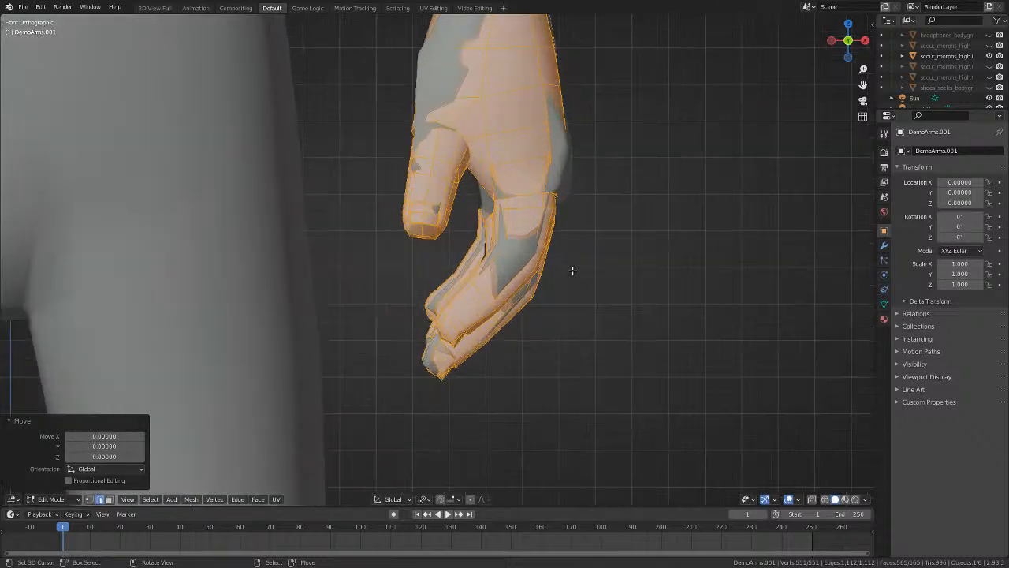
Deselect the hand mesh, hide the overlapping scout_morphs_high reference object and set mesh selection to vertices.
{"action": "middle_click_drag", "start_coordinate": [547, 352], "coordinate": [518, 413], "text": "shift"}
{"action": "key", "text": "alt+a"}
{"action": "left_click", "coordinate": [989, 56]}
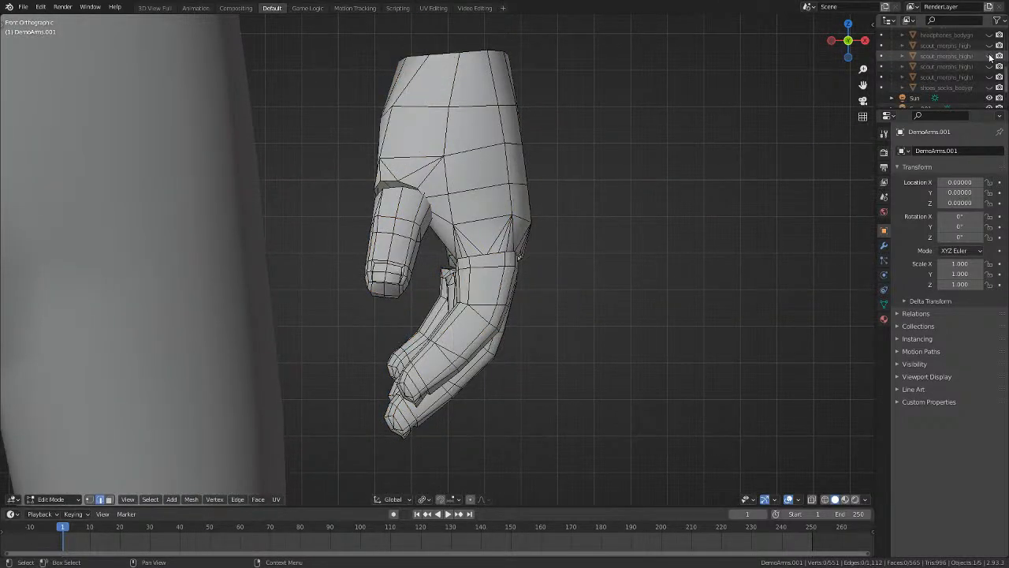
{"action": "scroll", "coordinate": [466, 354], "scroll_direction": "down", "scroll_amount": 3}
{"action": "middle_click_drag", "start_coordinate": [624, 305], "coordinate": [333, 418]}
{"action": "scroll", "coordinate": [466, 354], "scroll_direction": "up", "scroll_amount": 3}
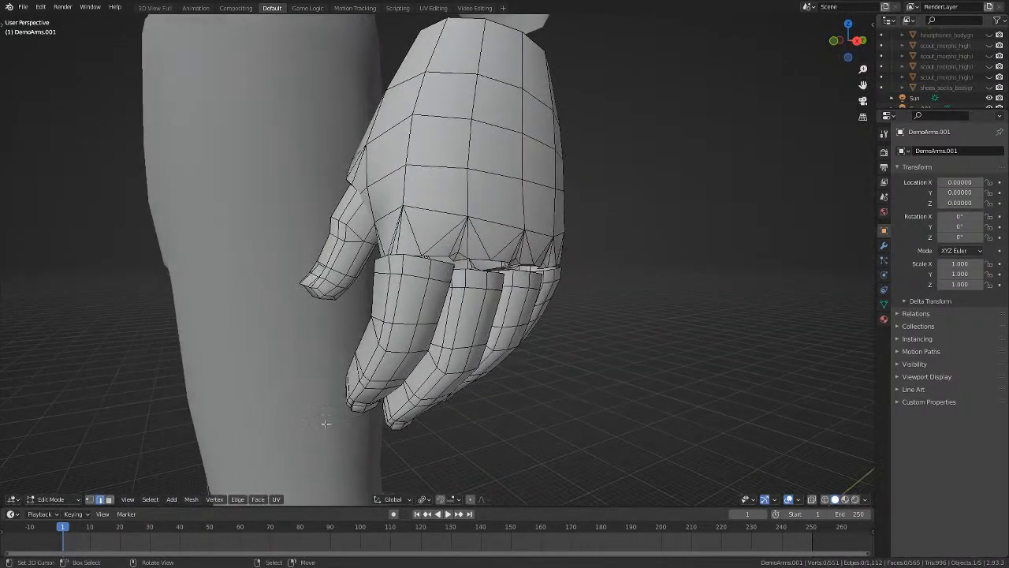
{"action": "scroll", "coordinate": [345, 423], "scroll_direction": "up", "scroll_amount": 3}
{"action": "left_click", "coordinate": [89, 501]}
Merge two pairs of vertices at last to join the index finger's base rim to the palm on the thumb-facing side.
{"action": "middle_click_drag", "start_coordinate": [429, 241], "coordinate": [485, 304]}
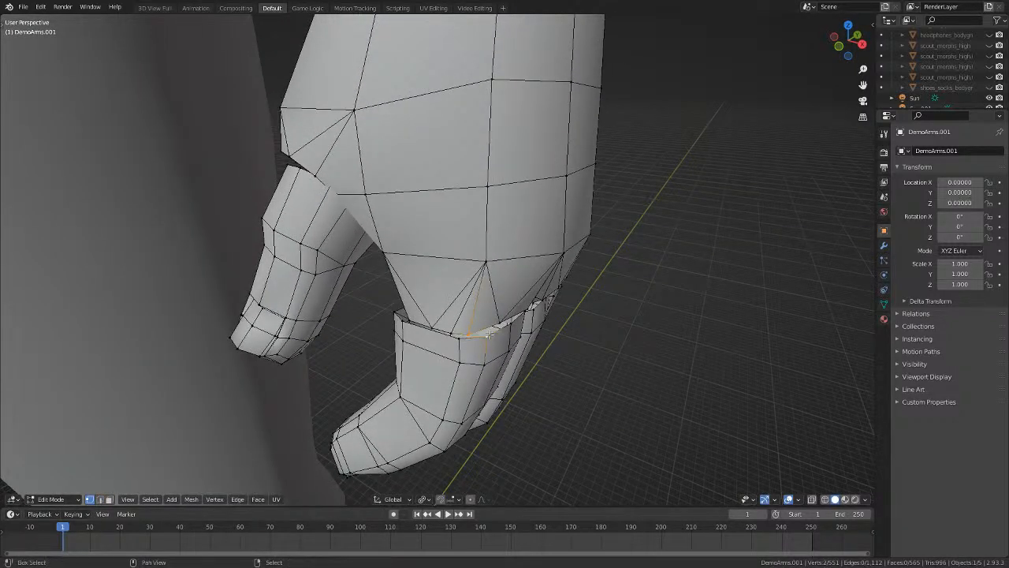
{"action": "key", "text": "m"}
{"action": "left_click", "coordinate": [463, 383]}
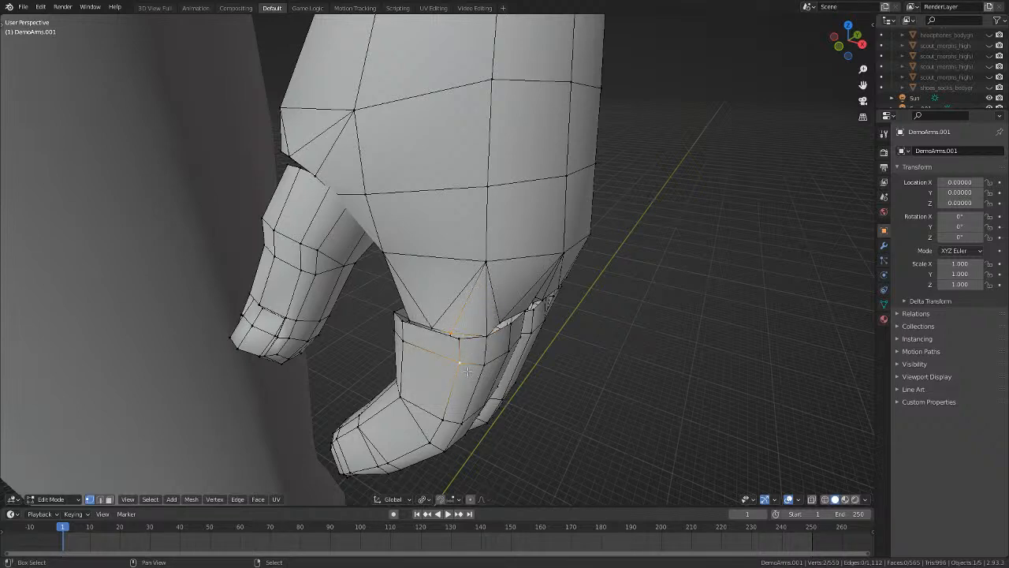
{"action": "key", "text": "m"}
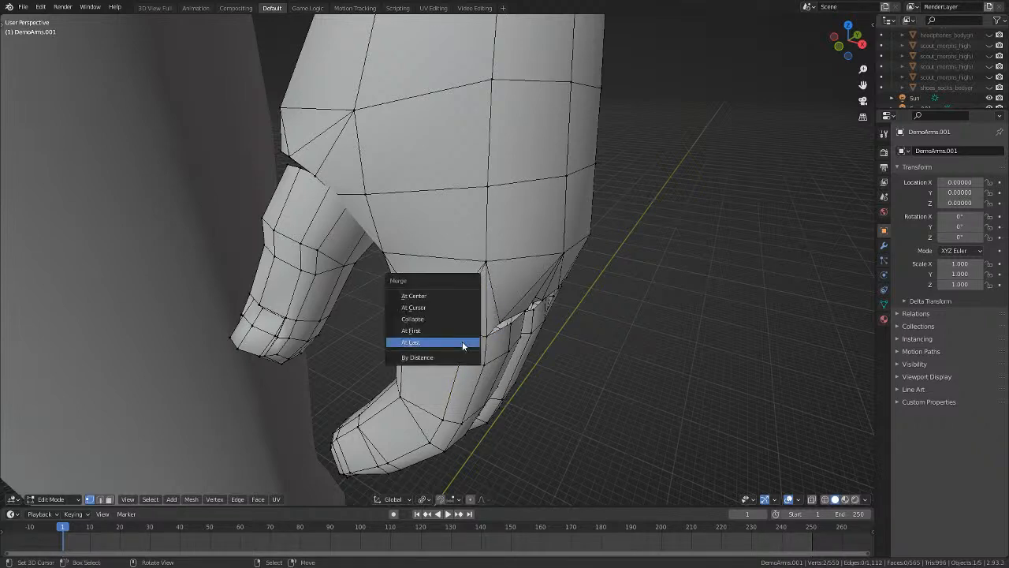
{"action": "left_click", "coordinate": [462, 342]}
Merge two more vertex pairs at last to close the seam between the palm and the index finger's inner rim.
{"action": "mouse_move", "coordinate": [461, 341]}
{"action": "middle_mouse_down"}
{"action": "mouse_move", "coordinate": [396, 325]}
{"action": "mouse_move", "coordinate": [511, 295]}
{"action": "mouse_move", "coordinate": [494, 288]}
{"action": "mouse_move", "coordinate": [556, 299]}
{"action": "mouse_move", "coordinate": [577, 324]}
{"action": "mouse_move", "coordinate": [582, 354]}
{"action": "middle_mouse_up"}
{"action": "scroll", "coordinate": [495, 306], "scroll_direction": "up", "scroll_amount": 3}
{"action": "key", "text": "shift+z"}
{"action": "key", "text": "shift+z"}
{"action": "key", "text": "x"}
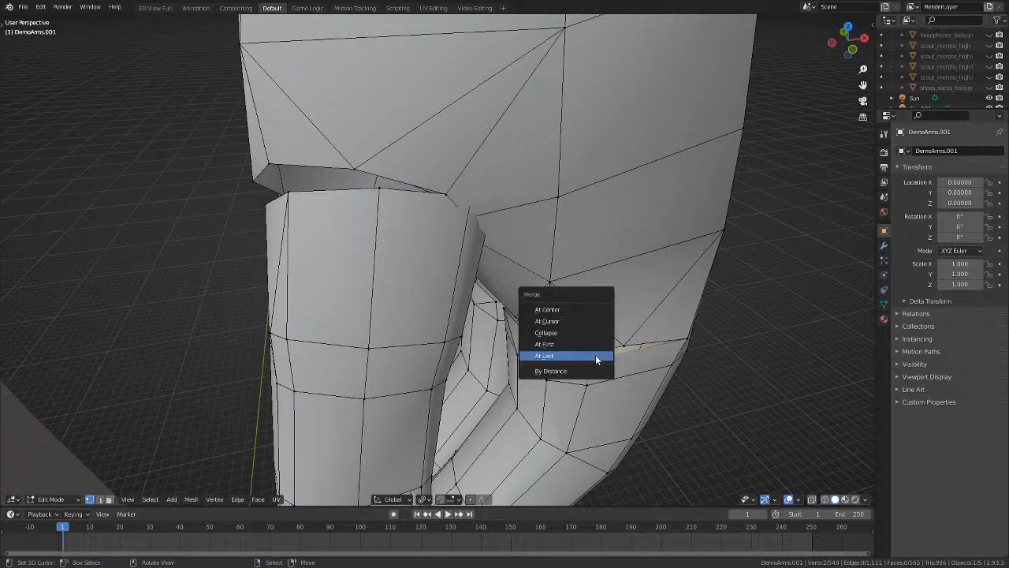
{"action": "left_click", "coordinate": [597, 354]}
{"action": "right_click", "coordinate": [557, 342]}
{"action": "right_click", "coordinate": [547, 352], "text": "shift"}
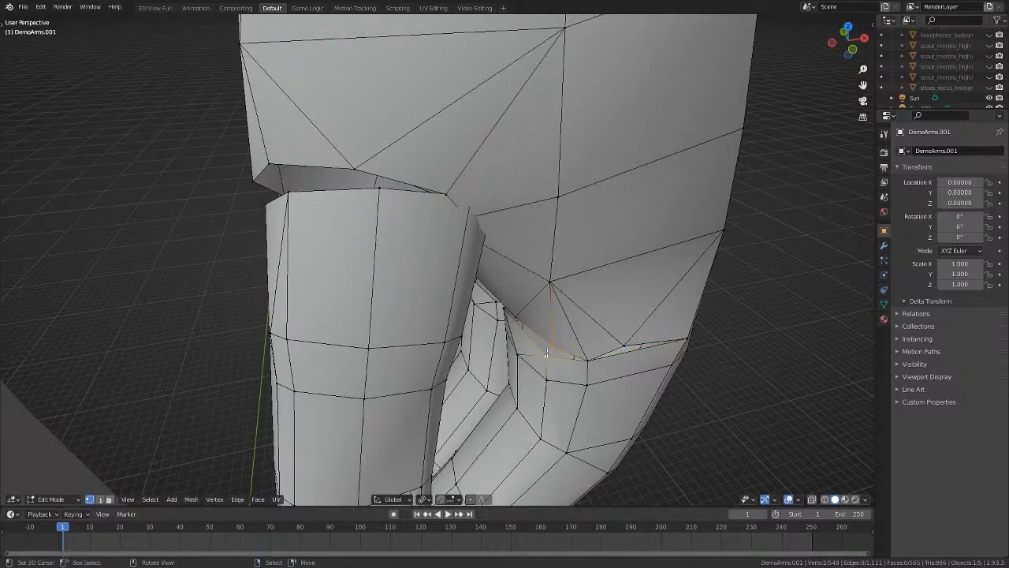
{"action": "key", "text": "m"}
{"action": "left_click", "coordinate": [547, 353]}
{"action": "key", "text": "alt+a"}
Reposition one vertex at the index finger's base and clear the selection.
{"action": "middle_click_drag", "start_coordinate": [548, 236], "coordinate": [508, 163]}
{"action": "right_click", "coordinate": [500, 183]}
{"action": "middle_click_drag", "start_coordinate": [585, 172], "coordinate": [547, 305]}
{"action": "key", "text": "g"}
{"action": "left_click", "coordinate": [593, 175]}
{"action": "key", "text": "alt+a"}
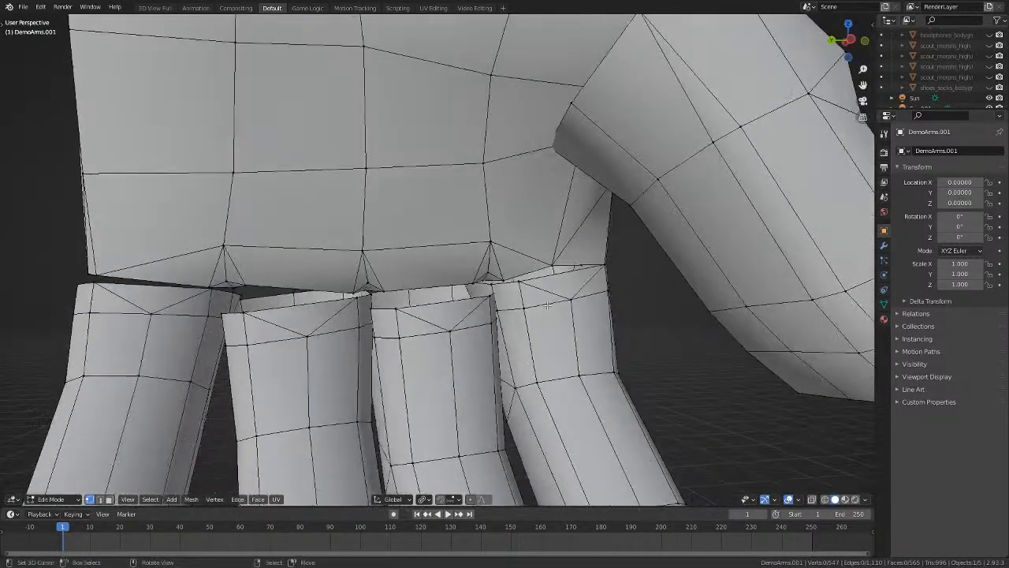
Knife a short cut from the central vertex on the index finger's palm side up to its open rim edge.
{"action": "scroll", "coordinate": [547, 306], "scroll_direction": "up", "scroll_amount": 2}
{"action": "middle_click_drag", "start_coordinate": [648, 324], "coordinate": [609, 329]}
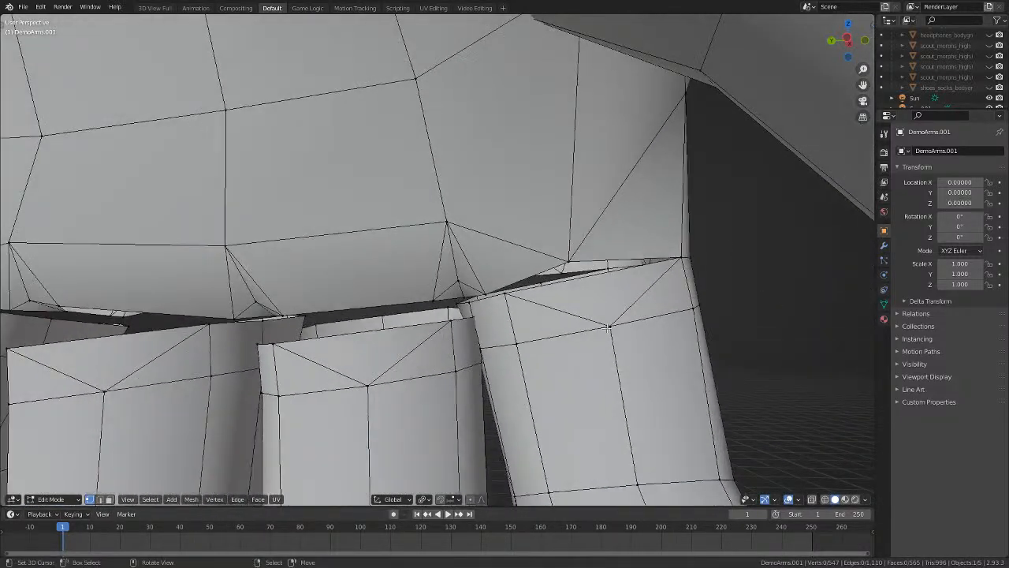
{"action": "key", "text": "k"}
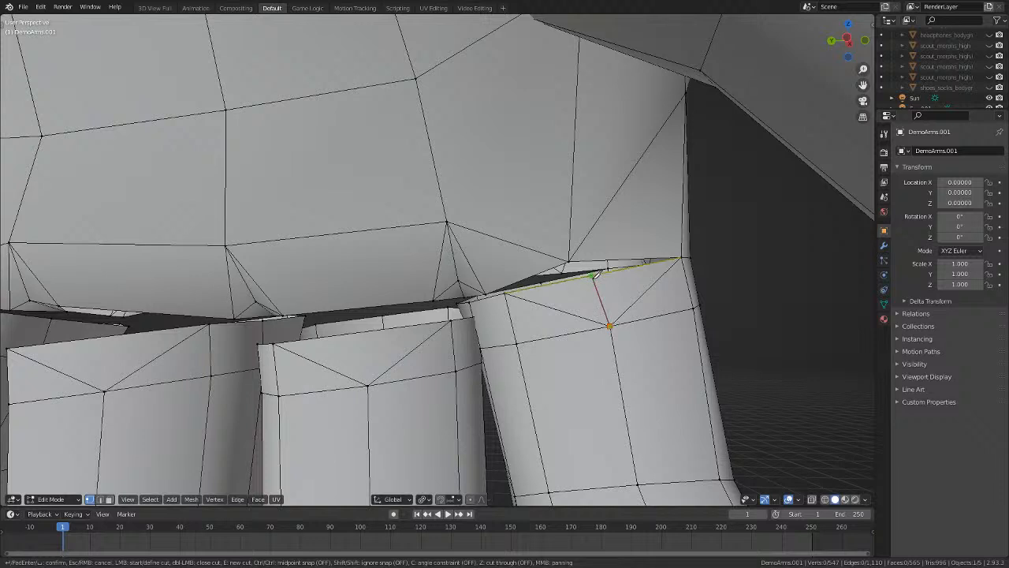
{"action": "left_click", "coordinate": [593, 274]}
{"action": "key", "text": "Return"}
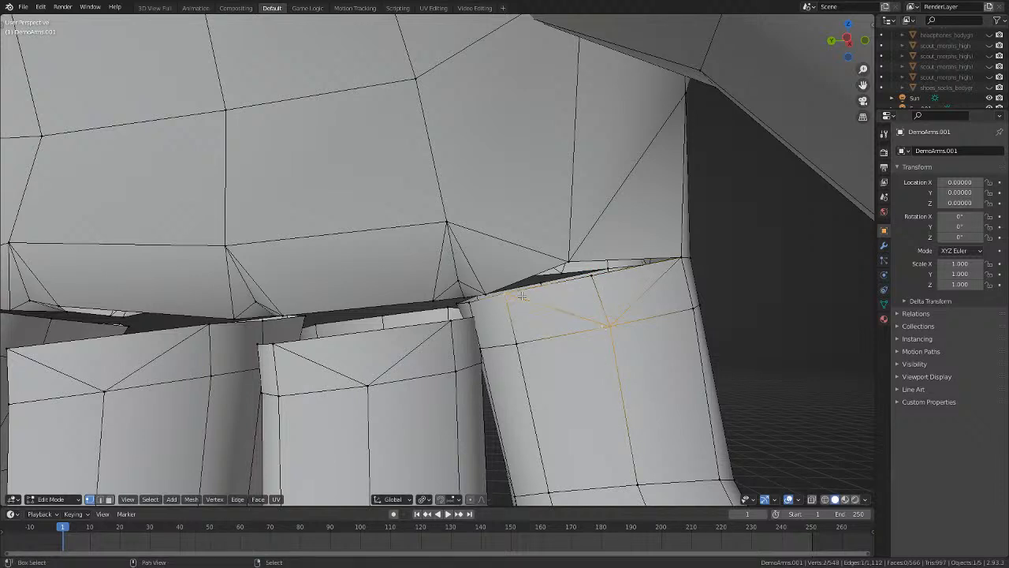
Dissolve the two diagonal edges beside the new cut on the index finger's base.
{"action": "left_click", "coordinate": [683, 259], "text": "shift"}
{"action": "key", "text": "x"}
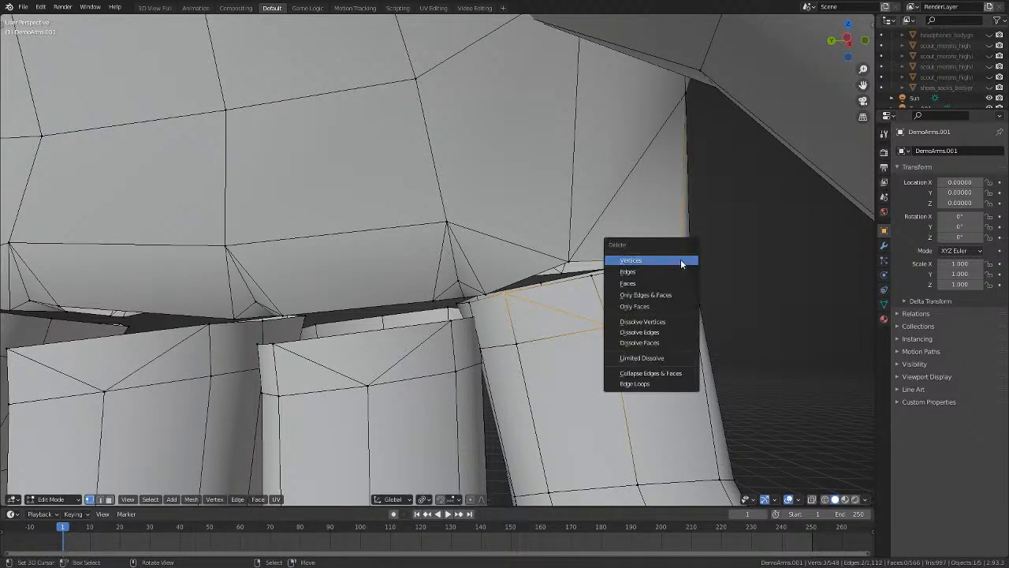
{"action": "left_click", "coordinate": [677, 330]}
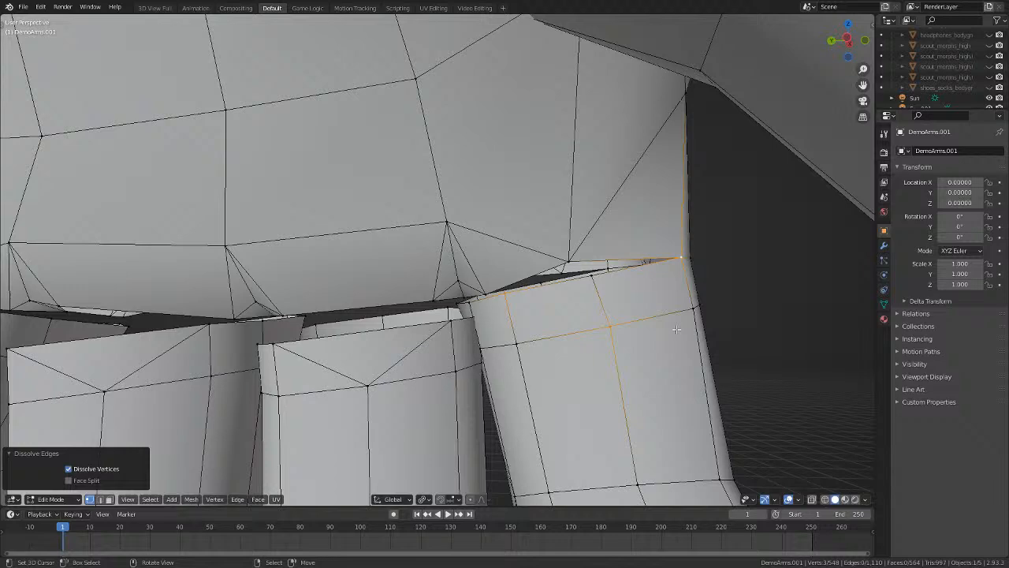
{"action": "key", "text": "alt+a"}
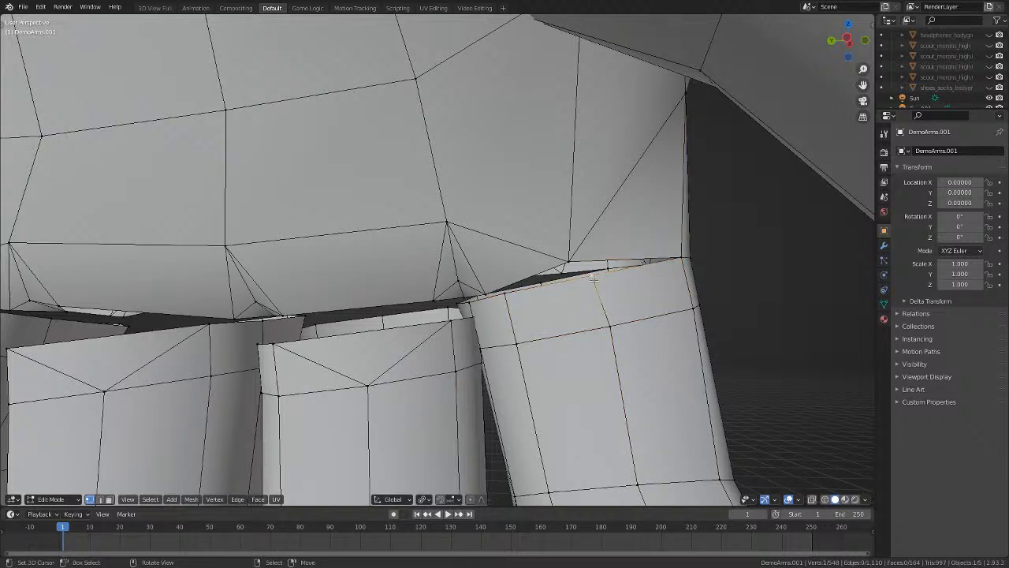
Merge the cut's rim vertex with the palm's edge vertex above it, using At Last.
{"action": "left_click", "coordinate": [558, 246], "text": "shift"}
{"action": "key", "text": "m"}
{"action": "left_click", "coordinate": [559, 245]}
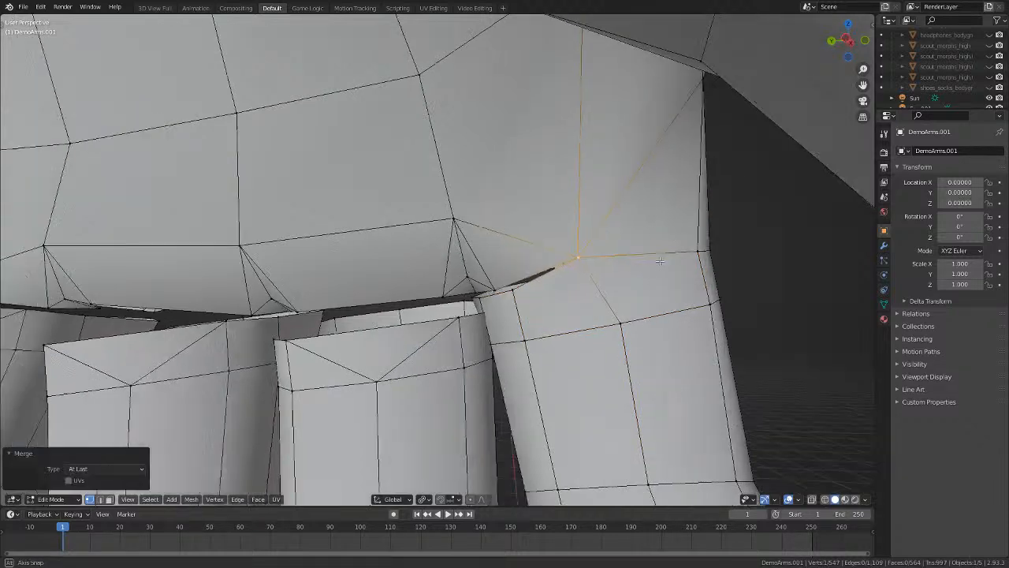
Adjust the position of the merged palm-side vertex so it lines up with the index finger's lengthwise edge.
{"action": "middle_click_drag", "start_coordinate": [559, 245], "coordinate": [544, 304]}
{"action": "key", "text": "g"}
{"action": "left_click", "coordinate": [595, 320]}
{"action": "key", "text": "g"}
{"action": "left_click", "coordinate": [547, 323]}
{"action": "key", "text": "g"}
{"action": "left_click", "coordinate": [547, 323]}
{"action": "scroll", "coordinate": [567, 331], "scroll_direction": "up", "scroll_amount": 2}
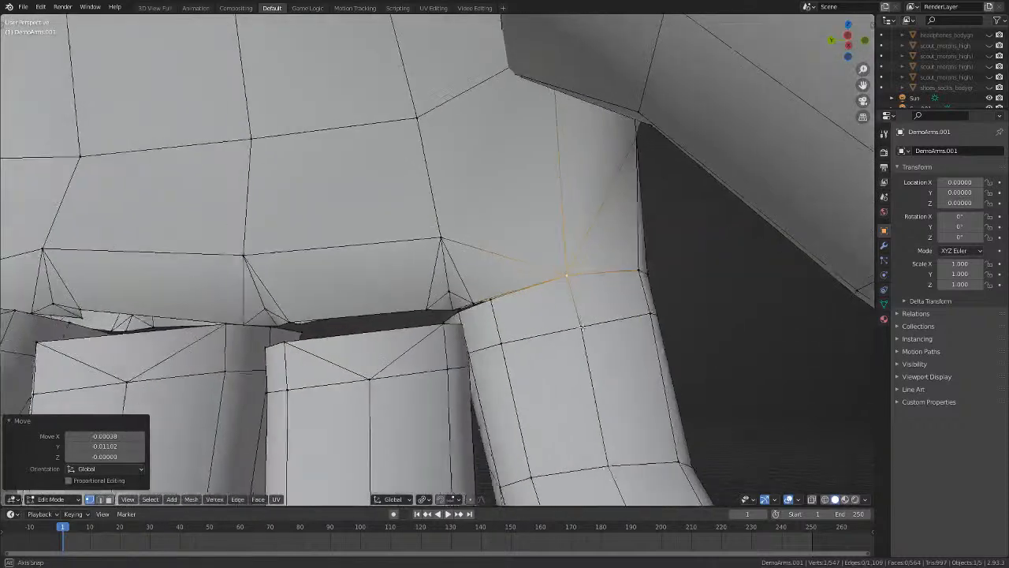
Merge two vertex pairs joining the palm to the index finger's rim on the side facing the middle finger.
{"action": "key", "text": "alt+a"}
{"action": "middle_click_drag", "start_coordinate": [477, 245], "coordinate": [593, 271]}
{"action": "left_click", "coordinate": [505, 278], "text": "shift"}
{"action": "key", "text": "m"}
{"action": "left_click", "coordinate": [512, 281]}
{"action": "key", "text": "m"}
{"action": "left_click", "coordinate": [454, 289]}
{"action": "left_click", "coordinate": [310, 279]}
Move the palm vertex above the gap between the index and middle fingers by about -0.008 in Y and Z.
{"action": "middle_click_drag", "start_coordinate": [312, 279], "coordinate": [492, 308]}
{"action": "key", "text": "g"}
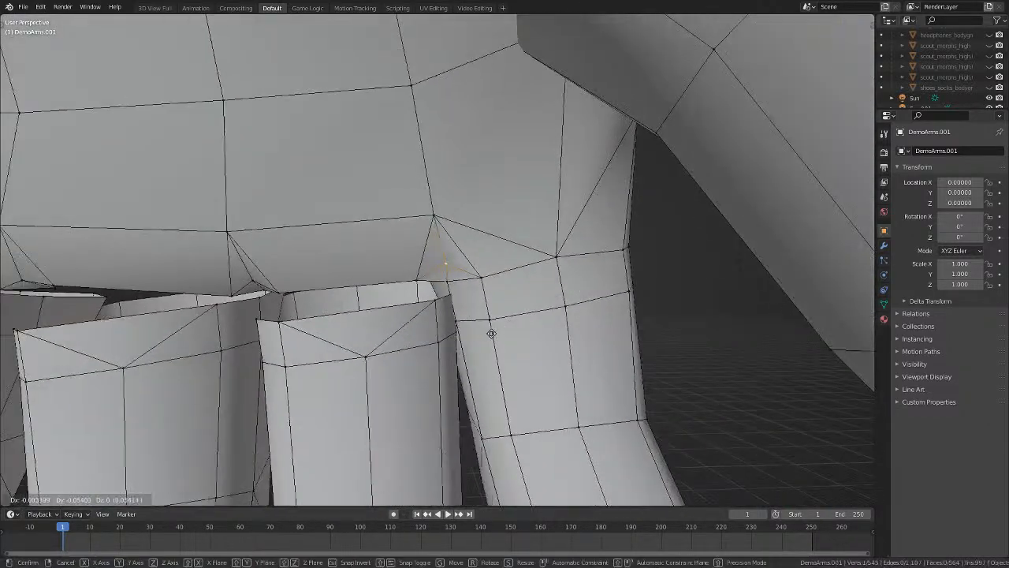
{"action": "left_click", "coordinate": [485, 334]}
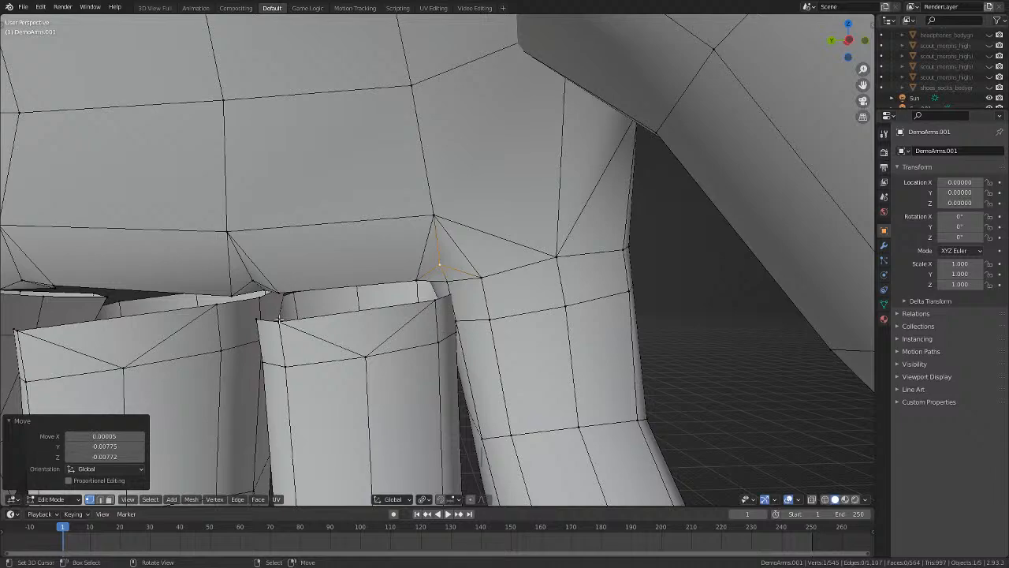
Merge a pair of vertices inside the gap between the index and middle fingers, checking them in wireframe shading.
{"action": "middle_click_drag", "start_coordinate": [280, 319], "coordinate": [391, 253]}
{"action": "mouse_move", "coordinate": [445, 275]}
{"action": "middle_mouse_down"}
{"action": "mouse_move", "coordinate": [512, 275]}
{"action": "mouse_move", "coordinate": [355, 294]}
{"action": "mouse_move", "coordinate": [297, 310]}
{"action": "mouse_move", "coordinate": [294, 328]}
{"action": "mouse_move", "coordinate": [347, 311]}
{"action": "mouse_move", "coordinate": [307, 303]}
{"action": "mouse_move", "coordinate": [247, 337]}
{"action": "mouse_move", "coordinate": [355, 340]}
{"action": "mouse_move", "coordinate": [472, 272]}
{"action": "mouse_move", "coordinate": [438, 257]}
{"action": "middle_mouse_up"}
{"action": "key", "text": "shift+z"}
{"action": "key", "text": "shift+z"}
{"action": "key", "text": "shift+z"}
{"action": "key", "text": "m"}
{"action": "left_click", "coordinate": [352, 286]}
{"action": "key", "text": "shift+z"}
{"action": "key", "text": "shift+z"}
Merge two vertices at center in the web between the index and middle fingers on the back of the hand.
{"action": "right_click", "coordinate": [430, 255]}
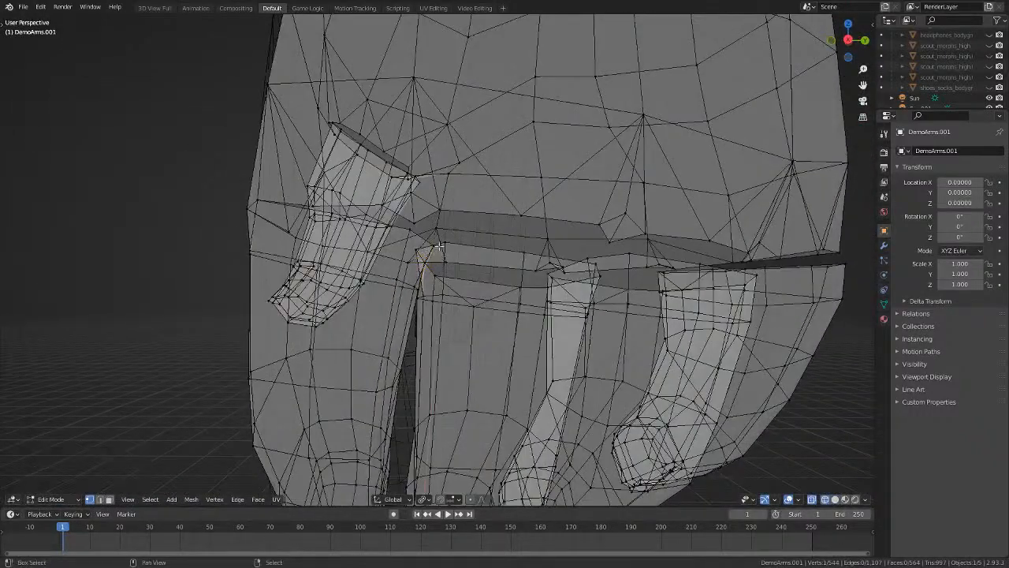
{"action": "scroll", "coordinate": [435, 246], "scroll_direction": "up", "scroll_amount": 3}
{"action": "key", "text": "shift+z"}
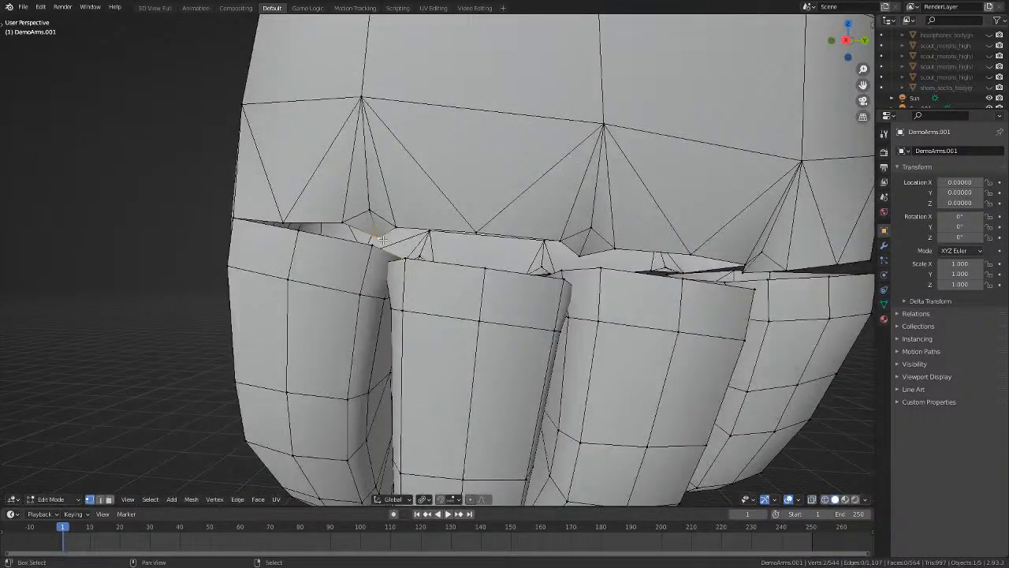
{"action": "key", "text": "m"}
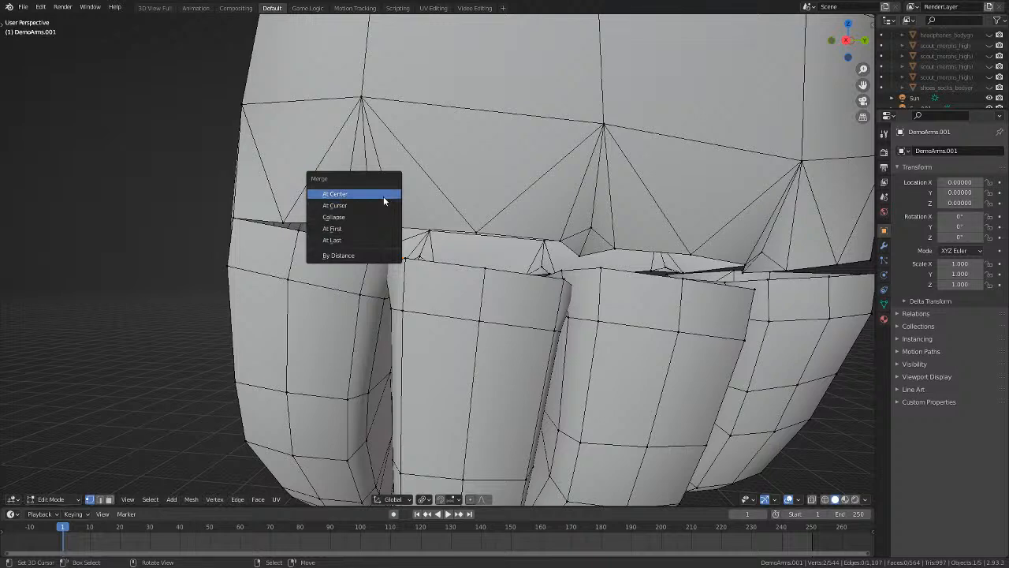
{"action": "left_click", "coordinate": [383, 196]}
Merge the next pair of web vertices between the index and middle fingers at last and move the merged vertex toward the knuckle.
{"action": "middle_click_drag", "start_coordinate": [383, 196], "coordinate": [422, 225]}
{"action": "key", "text": "shift+z"}
{"action": "left_click", "coordinate": [413, 250], "text": "shift"}
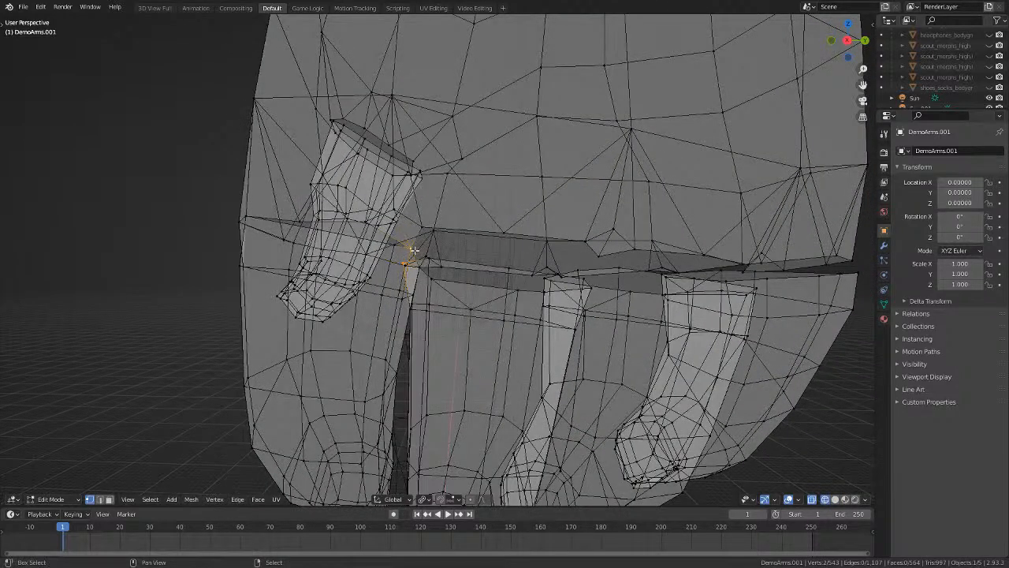
{"action": "key", "text": "m"}
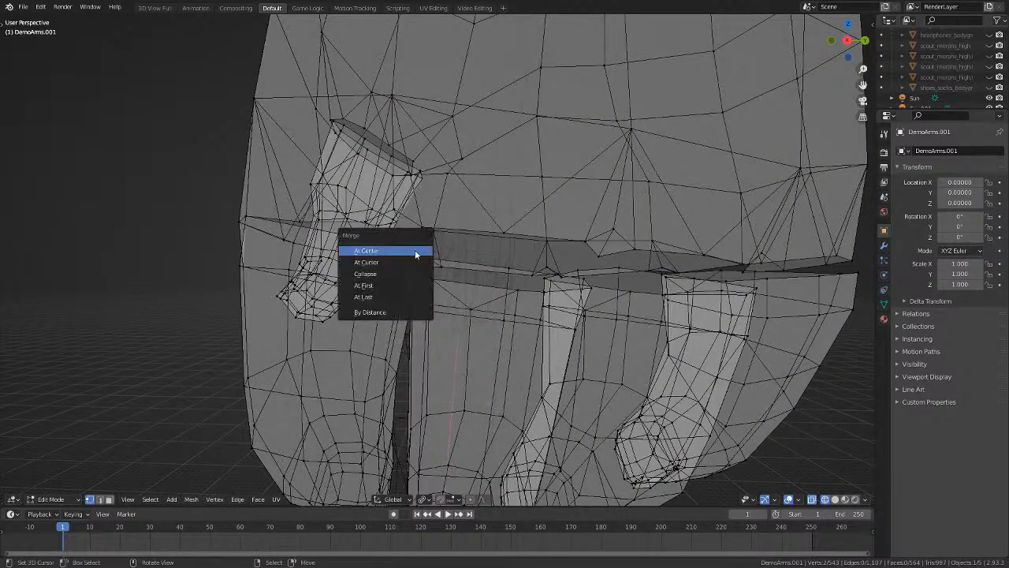
{"action": "left_click", "coordinate": [426, 290]}
{"action": "key", "text": "shift+z"}
{"action": "middle_click_drag", "start_coordinate": [433, 281], "coordinate": [462, 277]}
{"action": "key", "text": "g"}
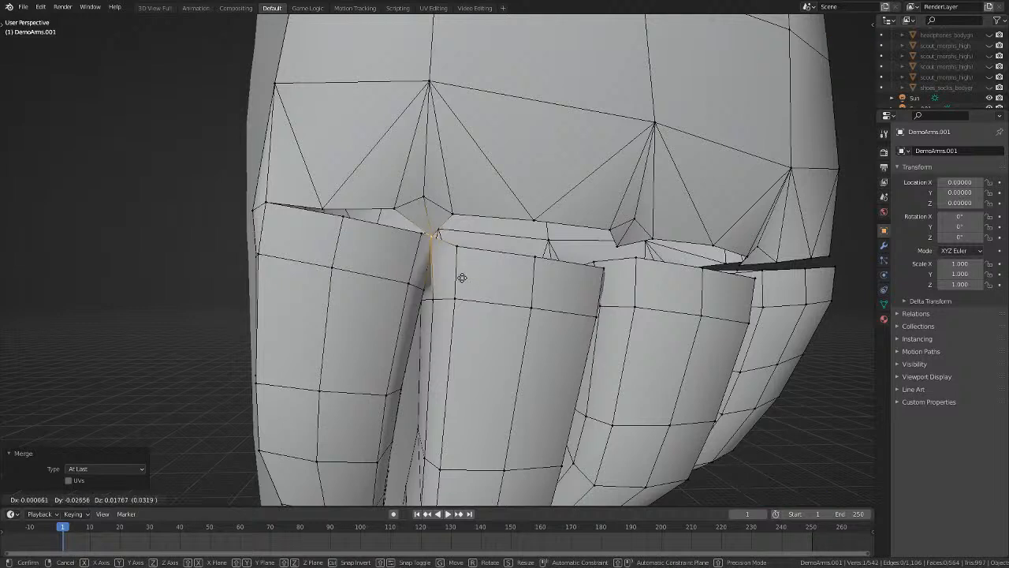
{"action": "left_click", "coordinate": [461, 277]}
Merge the index finger's outer rim corner with the adjacent knuckle vertex at last and move it down toward the middle finger.
{"action": "left_click", "coordinate": [420, 231]}
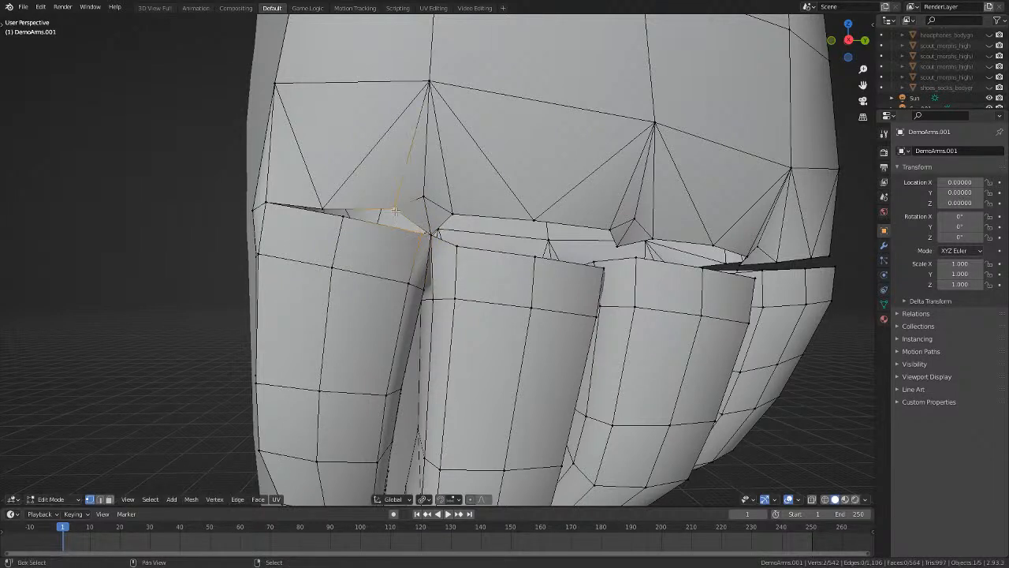
{"action": "key", "text": "m"}
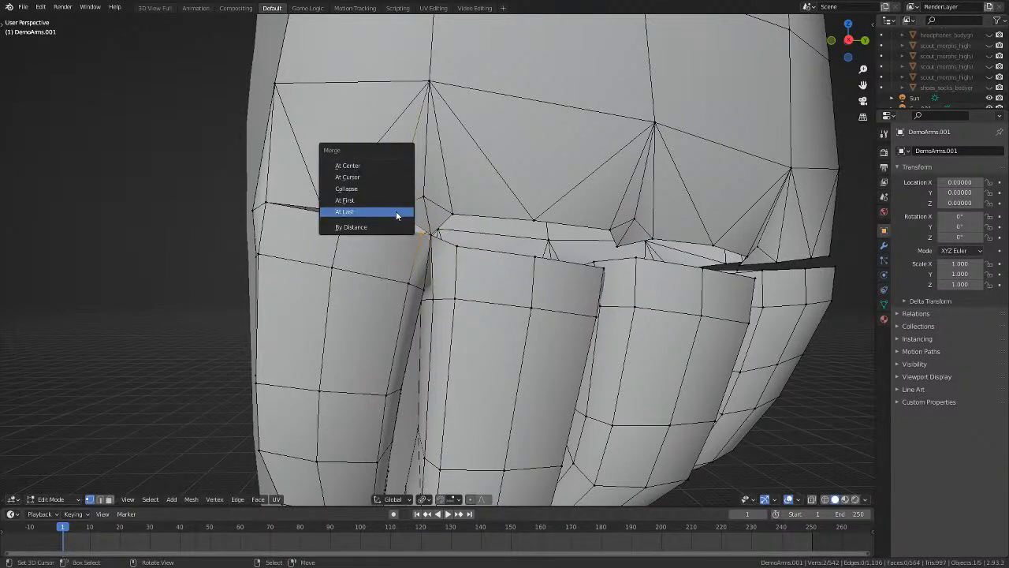
{"action": "left_click", "coordinate": [395, 210]}
{"action": "key", "text": "g"}
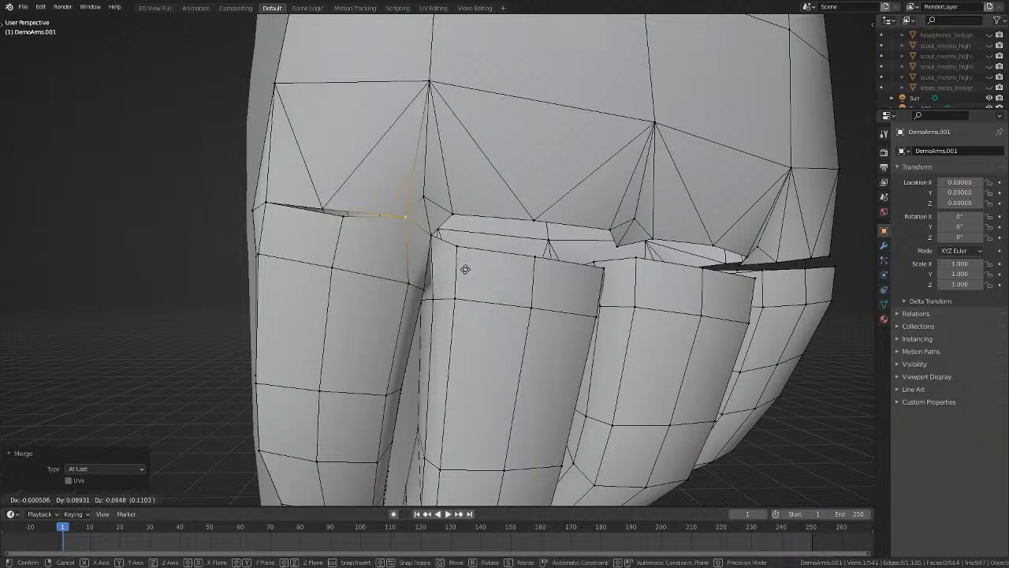
{"action": "left_click", "coordinate": [476, 274]}
Move the vertex at the top of the web notch slightly toward the middle finger.
{"action": "left_click", "coordinate": [418, 192]}
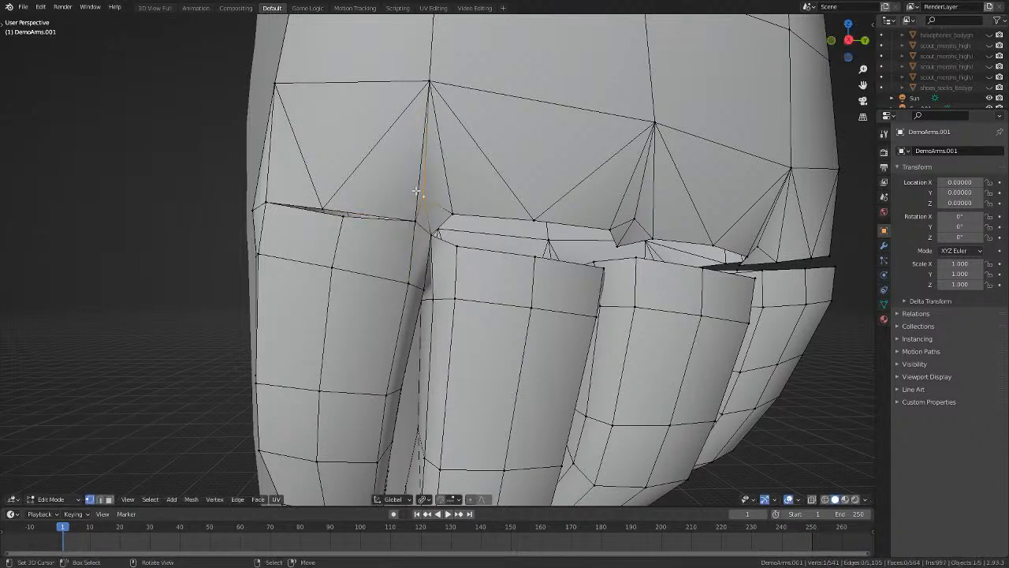
{"action": "key", "text": "g"}
{"action": "left_click", "coordinate": [457, 214]}
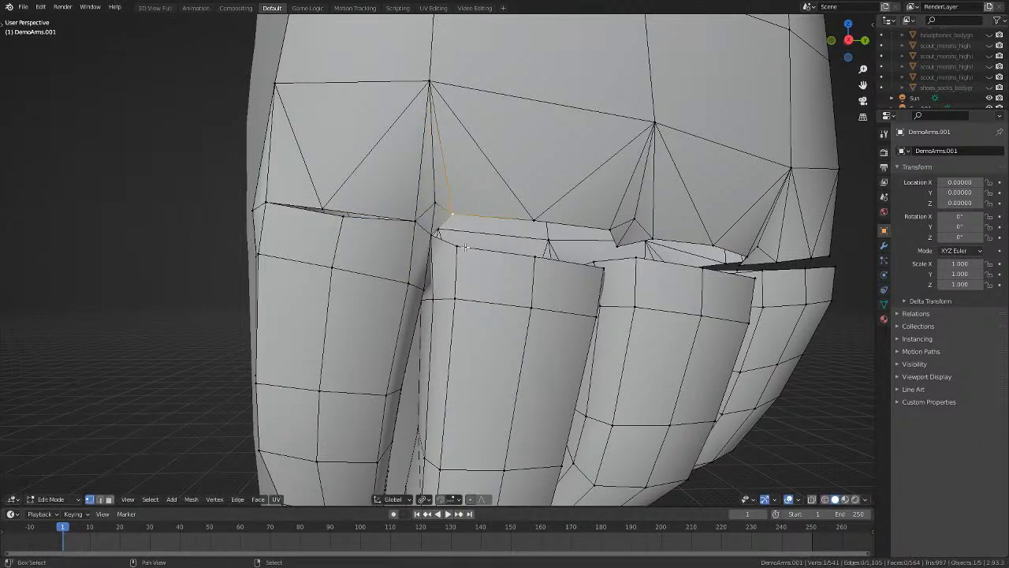
Merge the middle finger's near rim corner with the knuckle vertex above it at last and shift it about 0.024 in Y.
{"action": "key", "text": "m"}
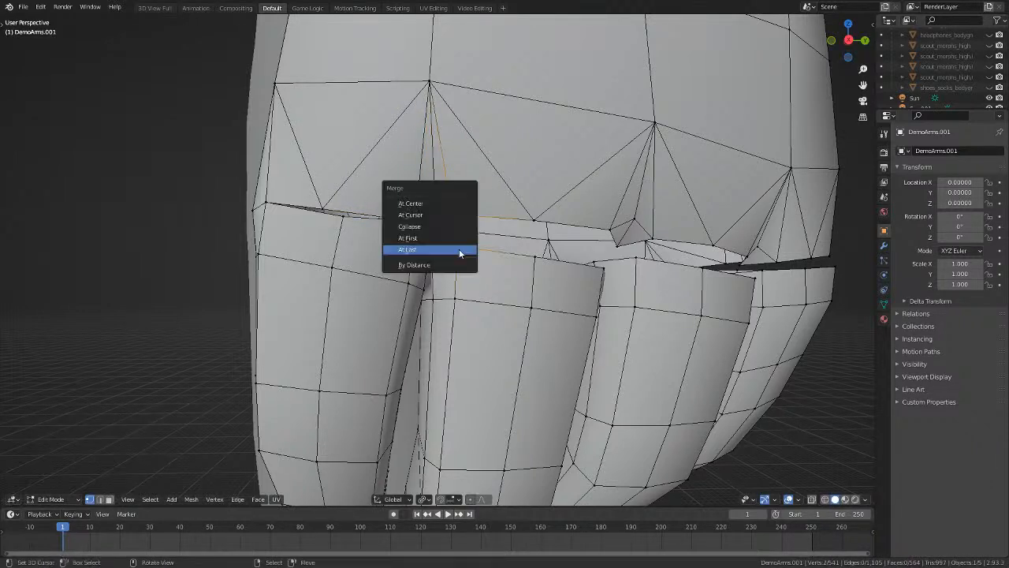
{"action": "left_click", "coordinate": [457, 208]}
{"action": "key", "text": "g"}
{"action": "left_click", "coordinate": [503, 242]}
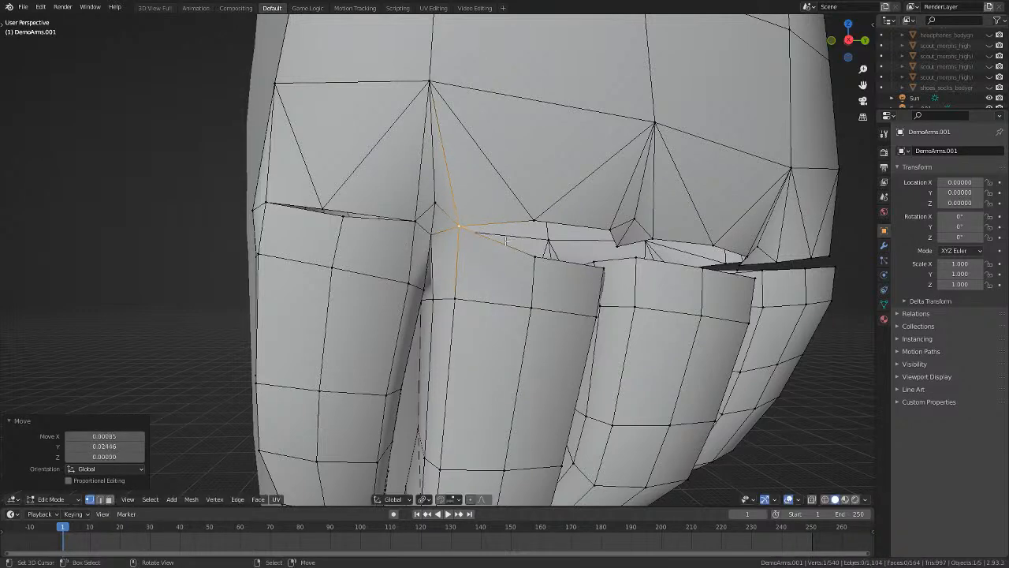
{"action": "middle_click_drag", "start_coordinate": [503, 242], "coordinate": [492, 243]}
{"action": "key", "text": "g"}
{"action": "right_click", "coordinate": [467, 245]}
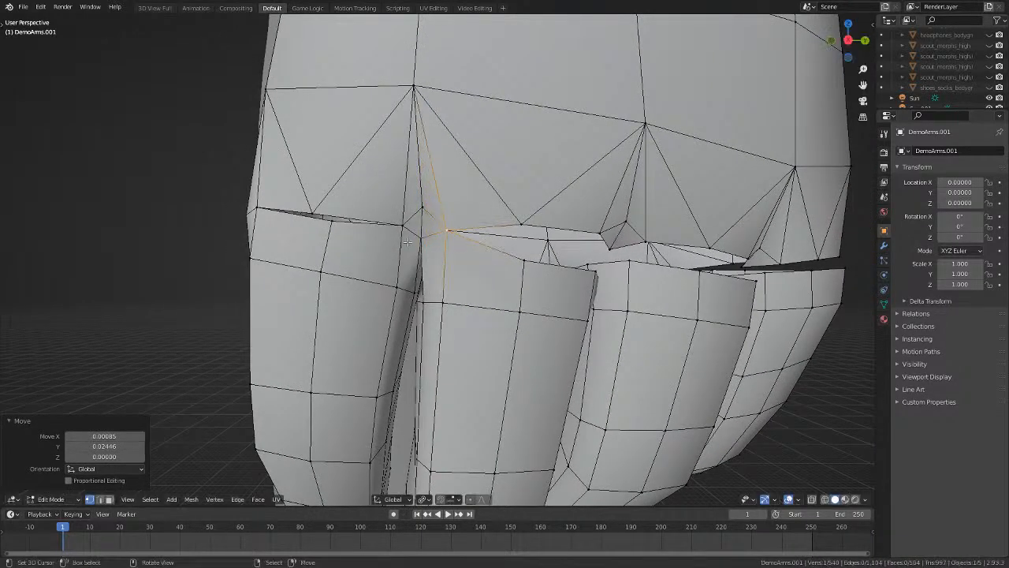
Select the four vertices around the index-middle finger web and move them about 0.025 in Y and -0.025 in Z.
{"action": "right_click", "coordinate": [436, 234]}
{"action": "right_click", "coordinate": [422, 235]}
{"action": "right_click", "coordinate": [402, 225], "text": "shift"}
{"action": "right_click", "coordinate": [424, 206], "text": "shift"}
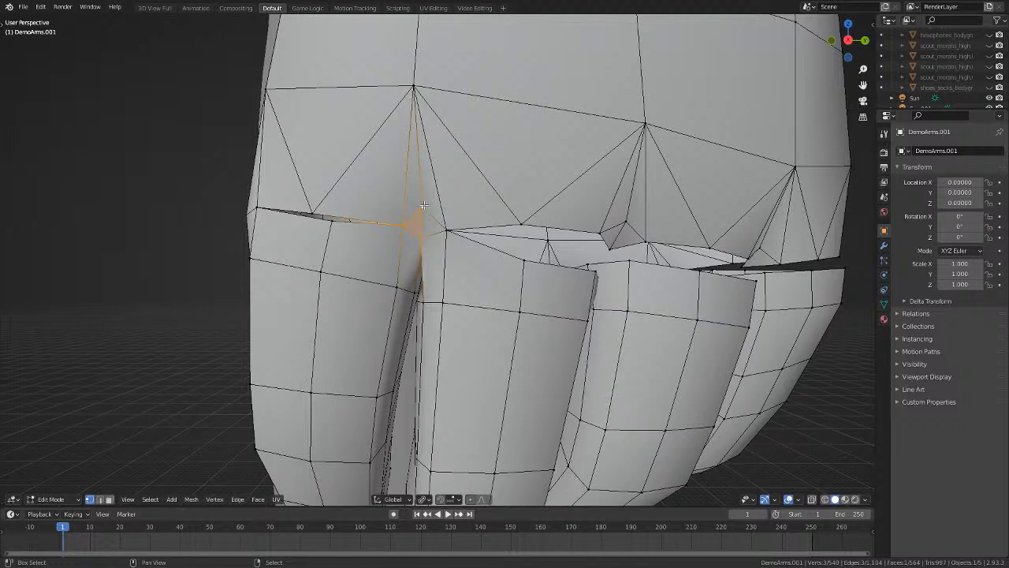
{"action": "key", "text": "g"}
{"action": "left_click", "coordinate": [462, 239]}
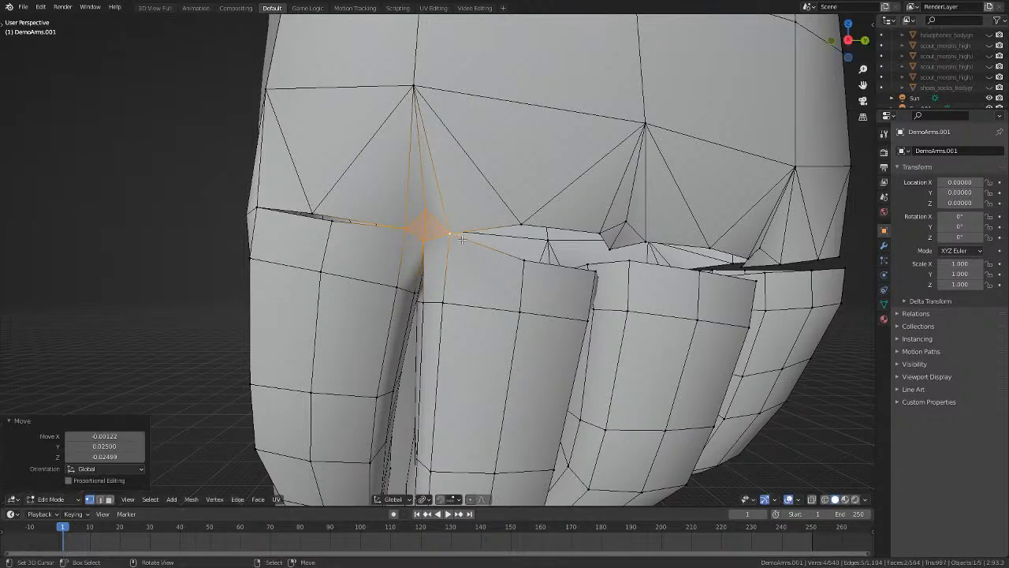
Nudge the middle finger's merged corner vertex back slightly toward the index finger.
{"action": "right_click", "coordinate": [461, 239]}
{"action": "key", "text": "g"}
{"action": "left_click", "coordinate": [455, 238]}
Move the knuckle vertex above the index-middle web about 0.081 in Y and -0.015 in Z, and the vertex above it about 0.068 in Y.
{"action": "right_click", "coordinate": [443, 91]}
{"action": "key", "text": "g"}
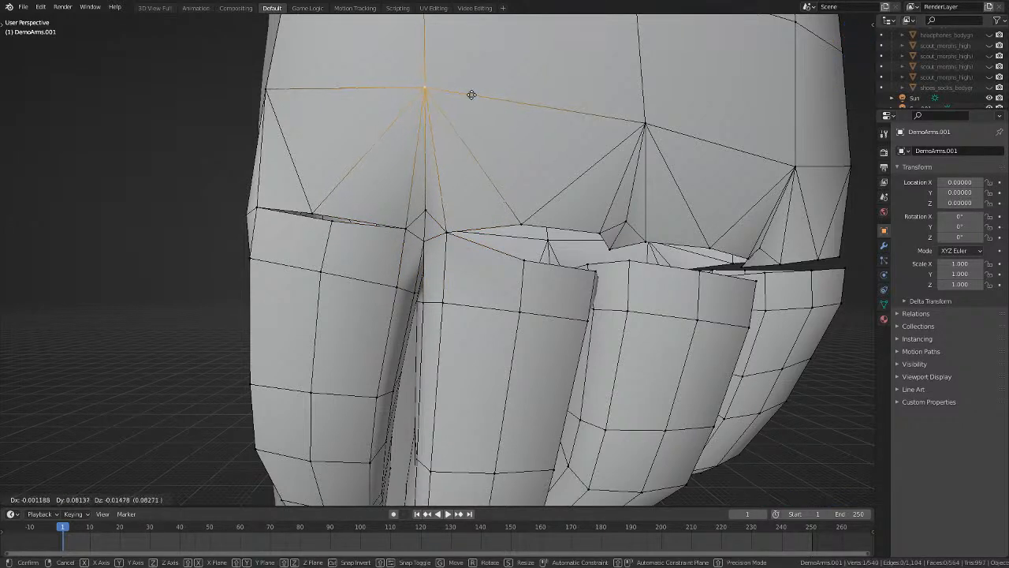
{"action": "left_click", "coordinate": [472, 94]}
{"action": "scroll", "coordinate": [473, 102], "scroll_direction": "down", "scroll_amount": 5}
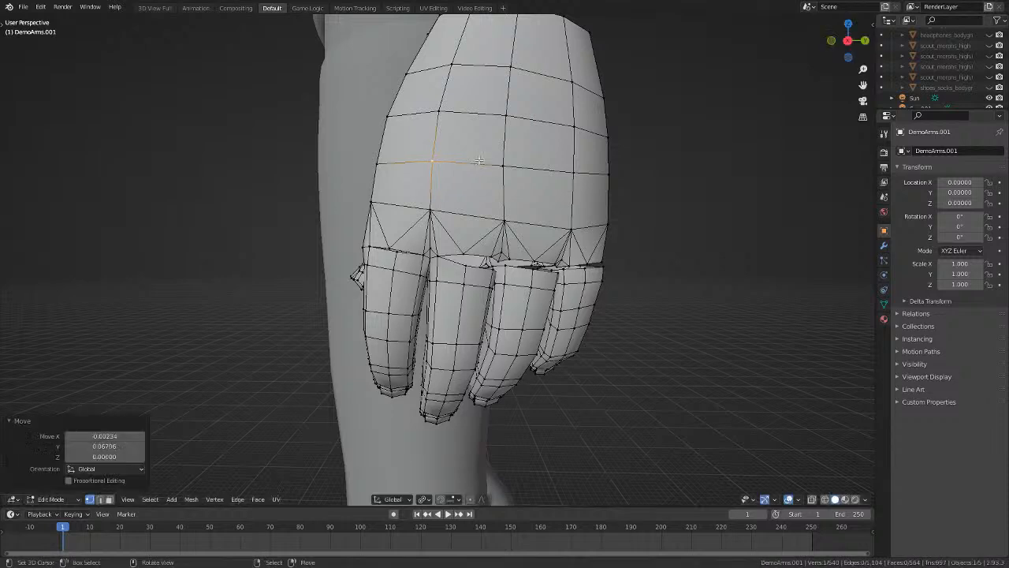
{"action": "key", "text": "alt+a"}
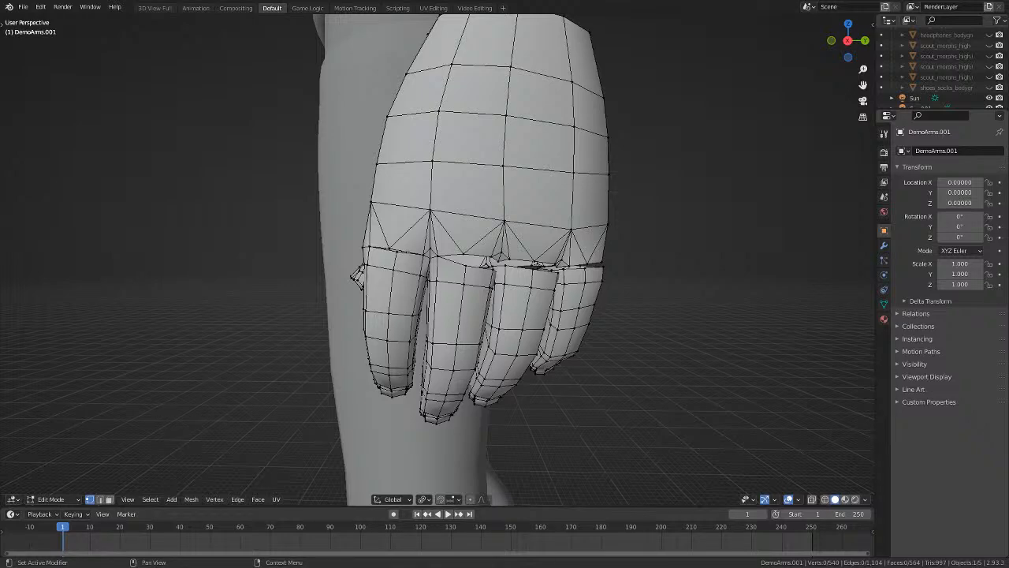
Merge the middle vertex of the index finger's back rim with the adjacent palm vertex at center.
{"action": "middle_click_drag", "start_coordinate": [479, 345], "coordinate": [491, 345]}
{"action": "scroll", "coordinate": [473, 345], "scroll_direction": "up", "scroll_amount": 1}
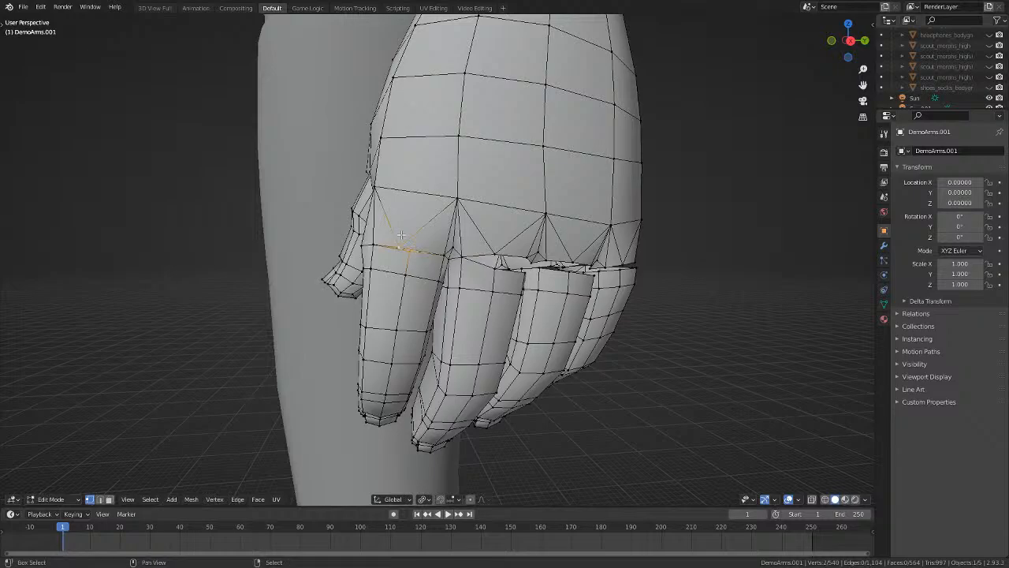
{"action": "key", "text": "m"}
{"action": "left_click", "coordinate": [401, 238]}
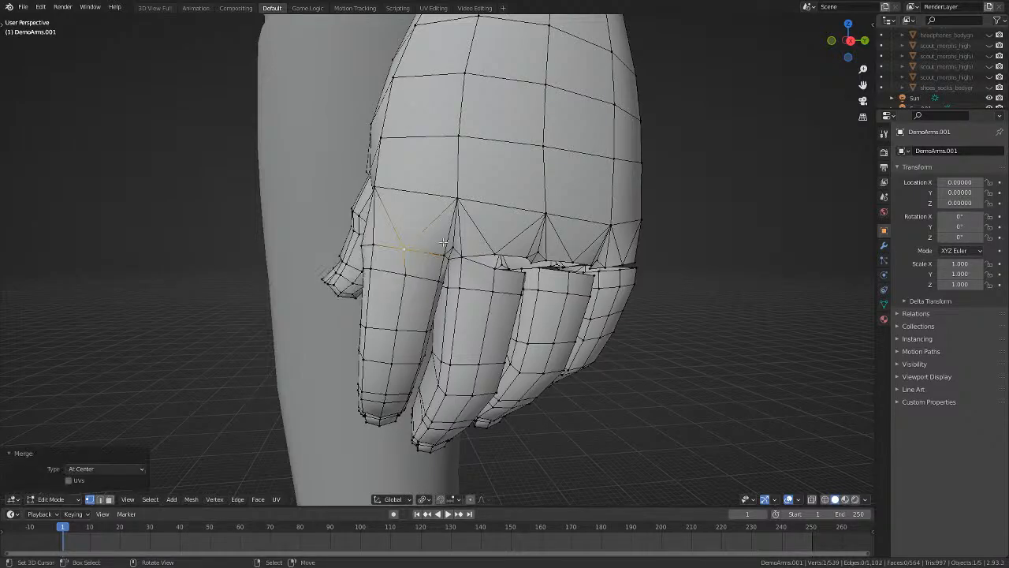
Save Scout.blend and open the recent file Demoman.blend.
{"action": "middle_click_drag", "start_coordinate": [458, 260], "coordinate": [526, 318]}
{"action": "middle_click_drag", "start_coordinate": [536, 267], "coordinate": [539, 306]}
{"action": "scroll", "coordinate": [539, 306], "scroll_direction": "down", "scroll_amount": 5}
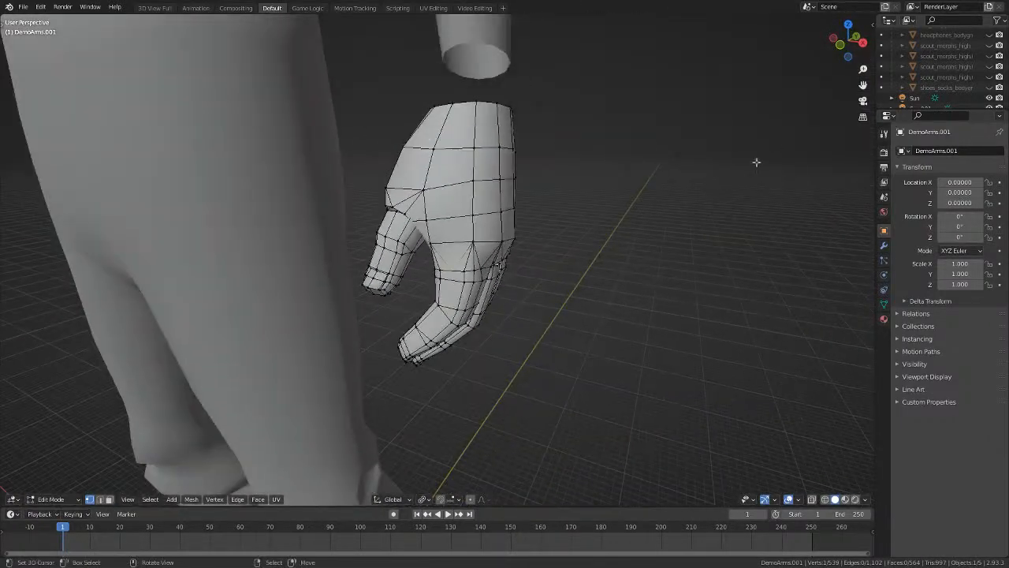
{"action": "left_click", "coordinate": [23, 7]}
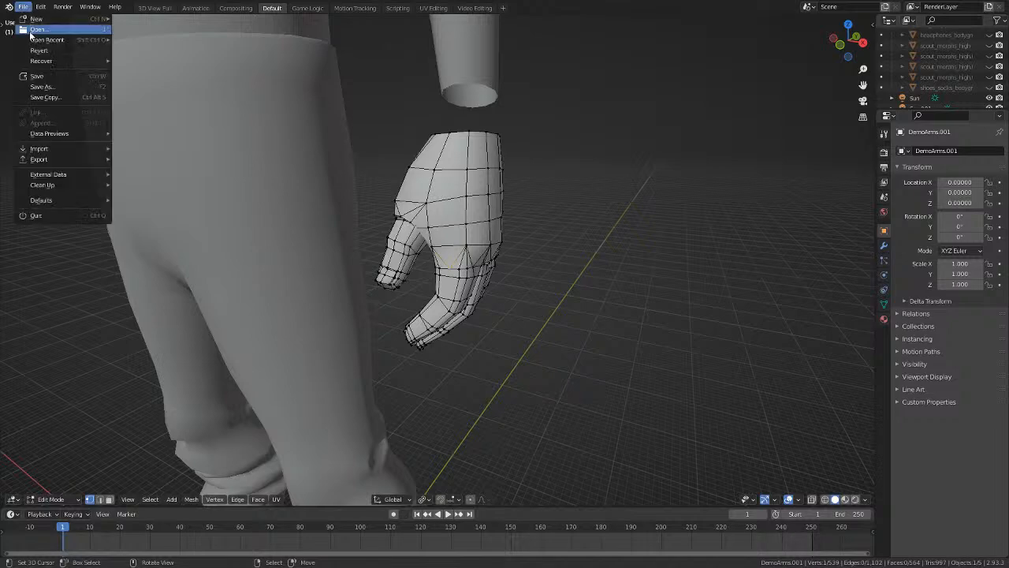
{"action": "left_click", "coordinate": [49, 75]}
{"action": "left_click", "coordinate": [25, 8]}
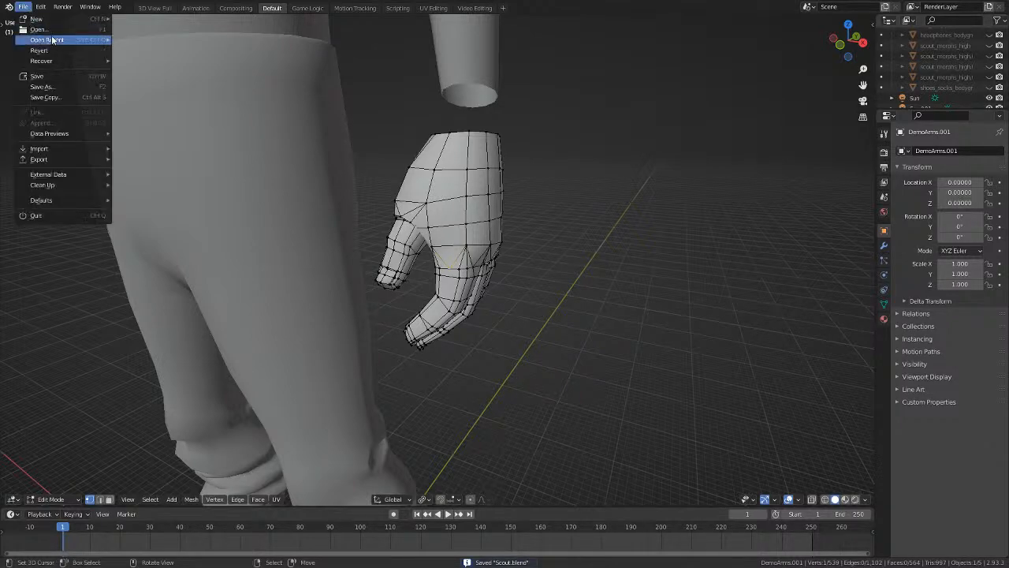
{"action": "mouse_move", "coordinate": [58, 39]}
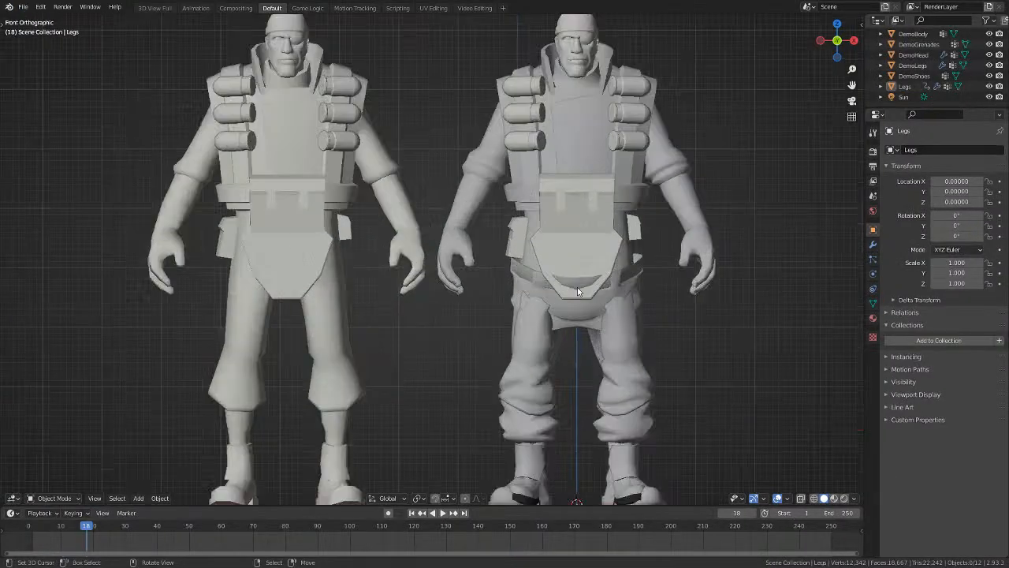
Try to remove the central vertex and its diagonal edges at the base of the index finger on the DemoArms mesh.
{"action": "middle_click_drag", "start_coordinate": [419, 234], "coordinate": [351, 239], "text": "shift"}
{"action": "scroll", "coordinate": [315, 241], "scroll_direction": "up", "scroll_amount": 8}
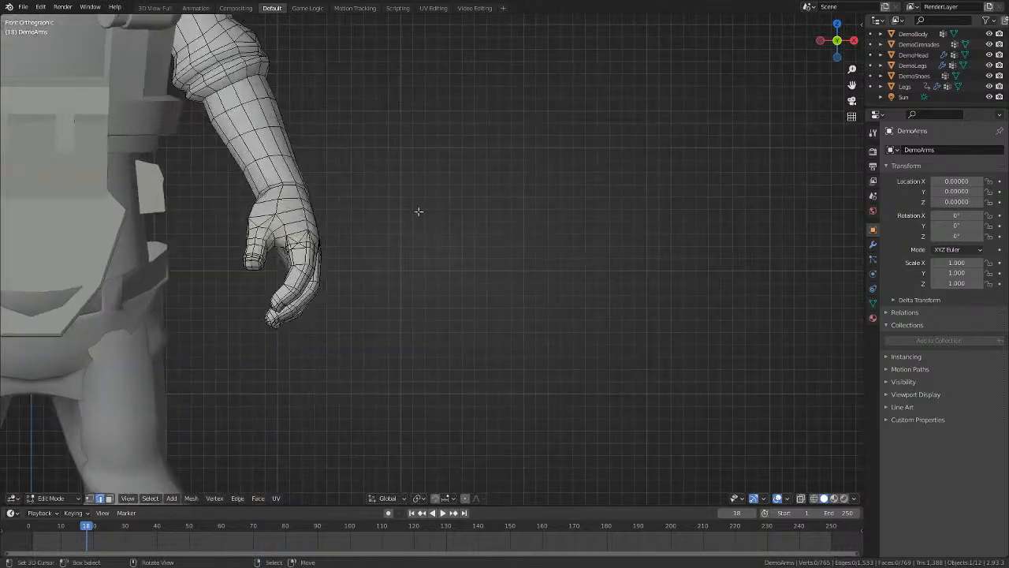
{"action": "middle_click_drag", "start_coordinate": [266, 273], "coordinate": [531, 243], "text": "shift"}
{"action": "scroll", "coordinate": [463, 285], "scroll_direction": "up", "scroll_amount": 3}
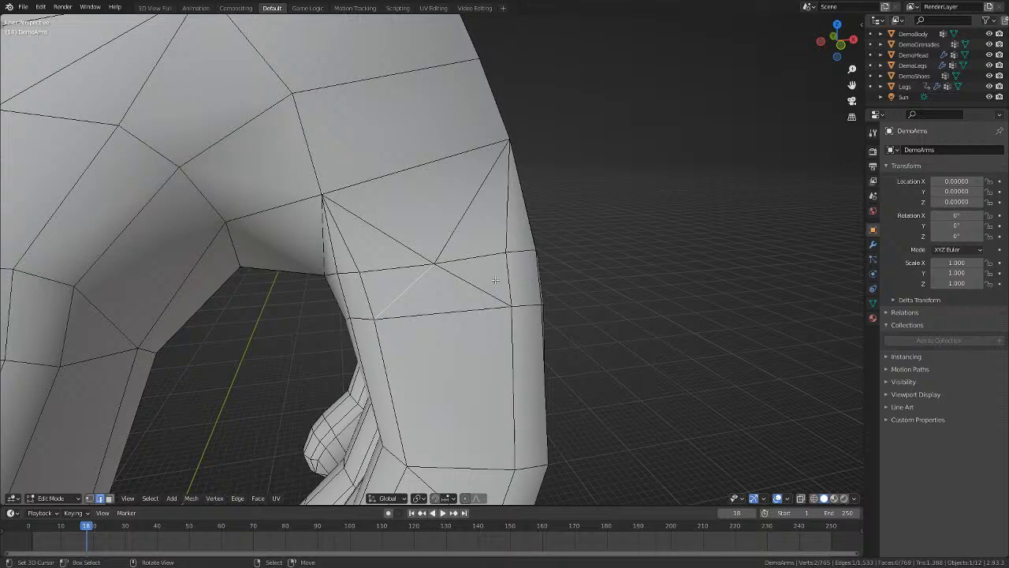
{"action": "key", "text": "x"}
{"action": "left_click", "coordinate": [416, 239]}
{"action": "right_click", "coordinate": [427, 261]}
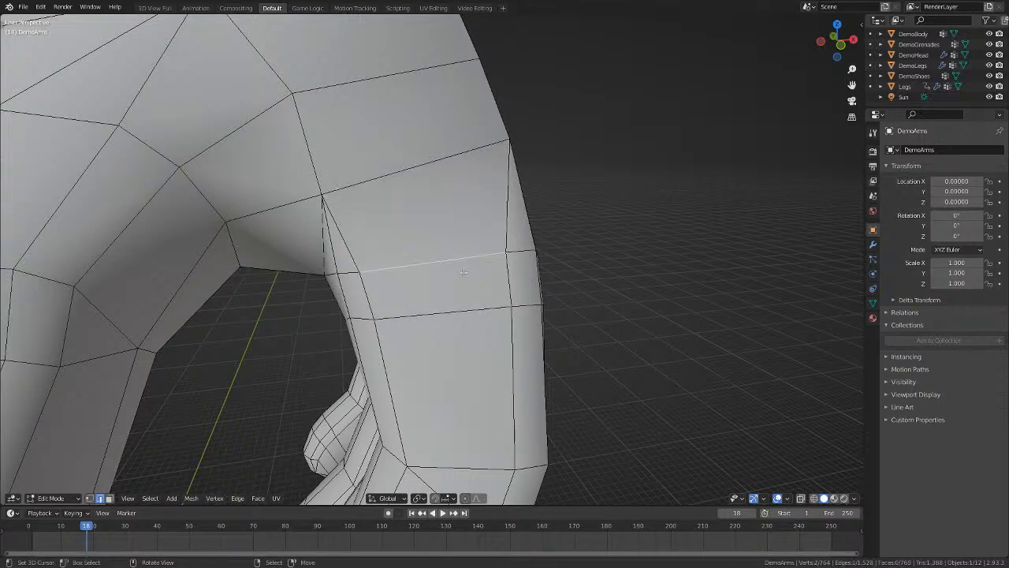
{"action": "key", "text": "alt+a"}
Examine the DemoArms hand from several sides to see how the finger bases join the palm.
{"action": "scroll", "coordinate": [507, 308], "scroll_direction": "down", "scroll_amount": 6}
{"action": "middle_click_drag", "start_coordinate": [507, 308], "coordinate": [241, 239]}
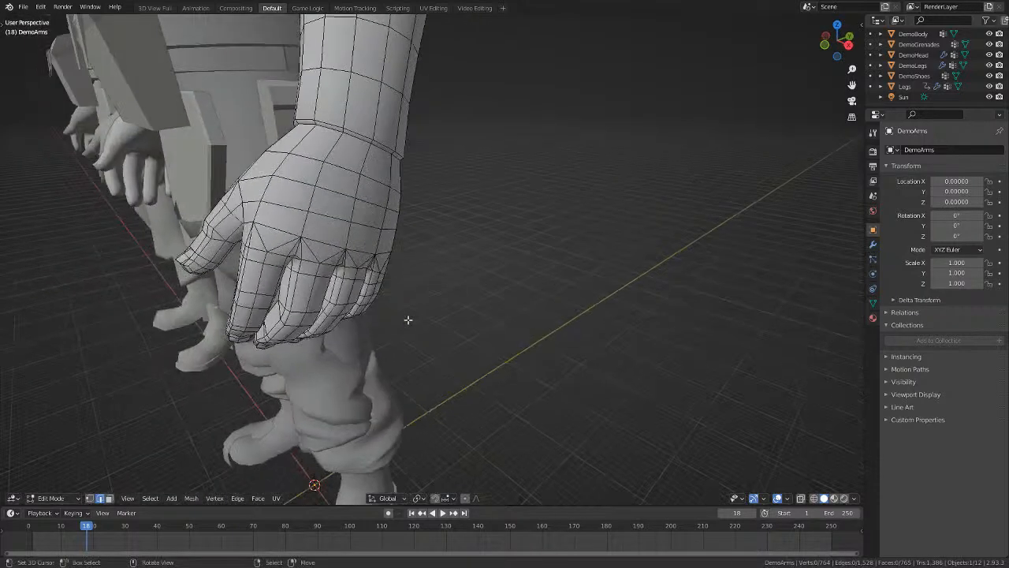
{"action": "key", "text": "Tab"}
{"action": "key", "text": "Tab"}
{"action": "key", "text": "Tab"}
{"action": "key", "text": "Tab"}
{"action": "key", "text": "a"}
{"action": "key", "text": "alt+a"}
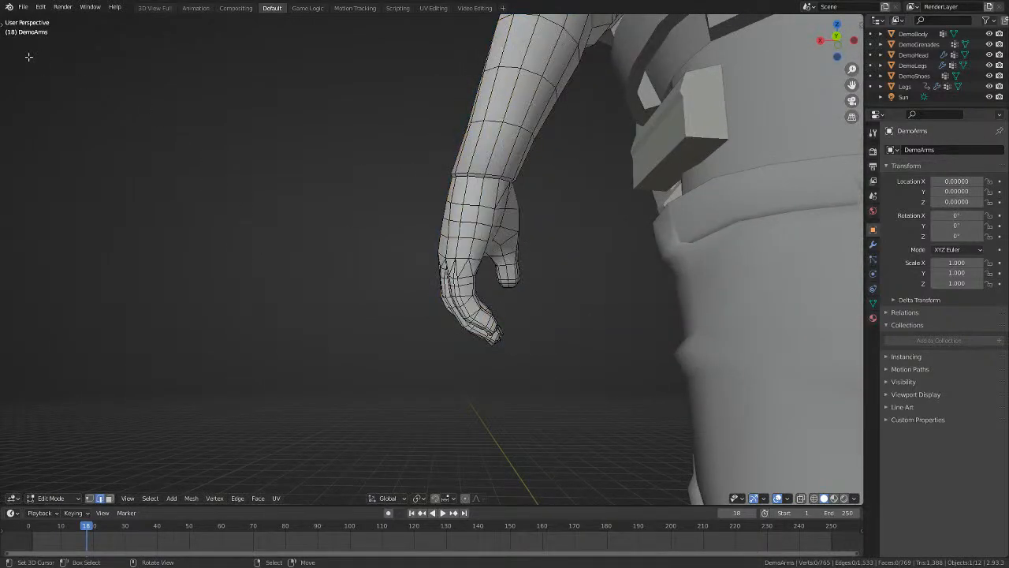
Reopen the recent file Scout.blend without saving the changes to Demoman.blend.
{"action": "left_click", "coordinate": [24, 7]}
{"action": "mouse_move", "coordinate": [51, 45]}
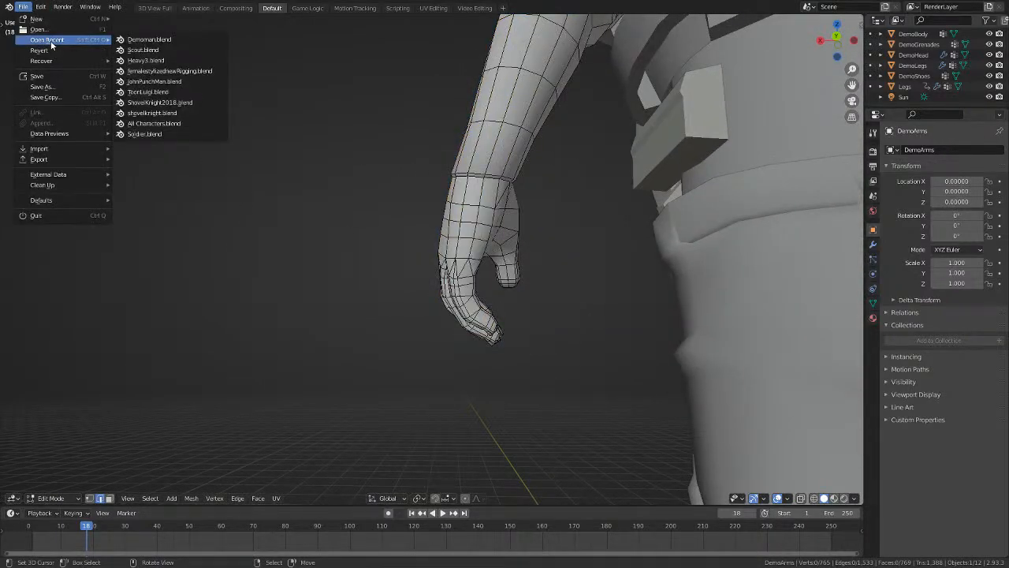
{"action": "left_click", "coordinate": [165, 49]}
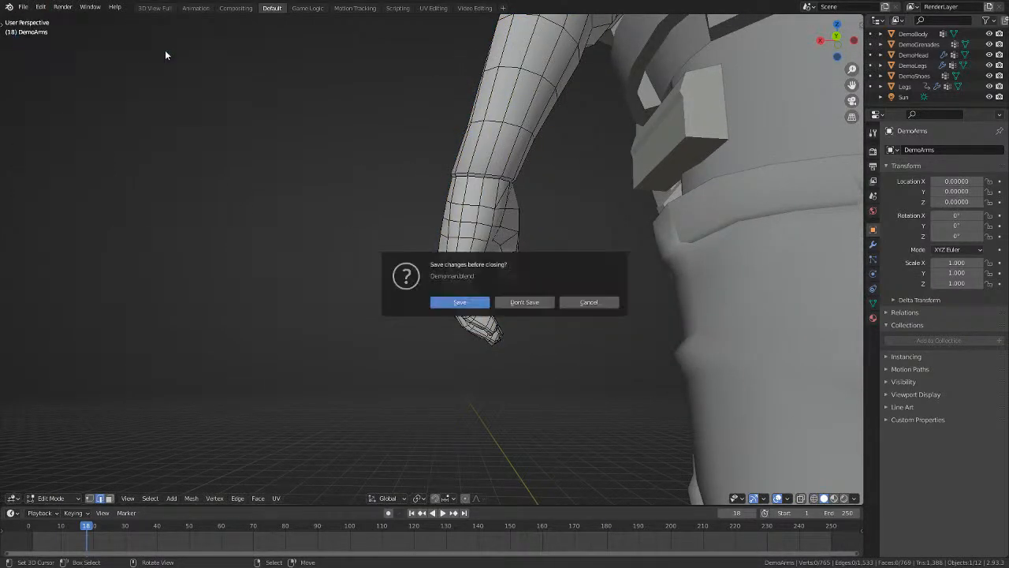
{"action": "left_click", "coordinate": [524, 302]}
Delete the central triangle vertex at the base of the index finger's outer side and fill the hole with a face.
{"action": "scroll", "coordinate": [409, 276], "scroll_direction": "up", "scroll_amount": 8}
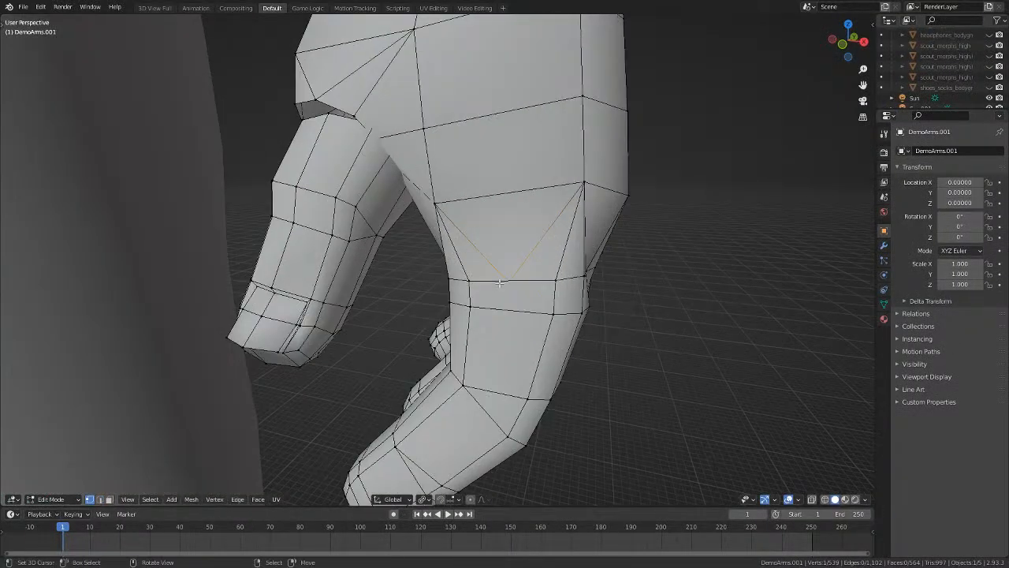
{"action": "key", "text": "x"}
{"action": "left_click", "coordinate": [482, 210]}
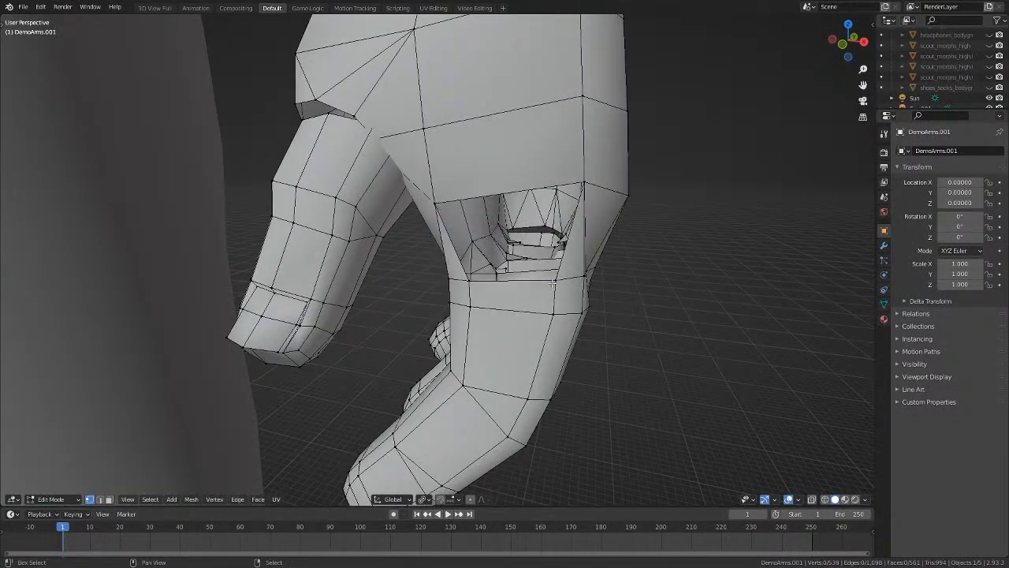
{"action": "left_click", "coordinate": [576, 178], "text": "alt"}
{"action": "key", "text": "f"}
{"action": "key", "text": "alt+a"}
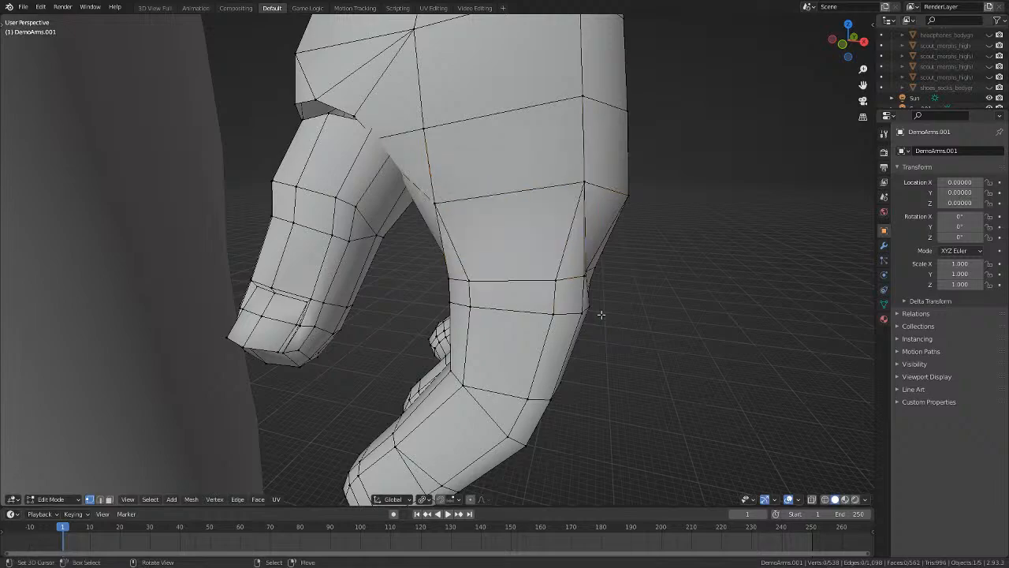
Try to merge the middle finger's palm-side rim vertex near the index finger with the palm vertex above it.
{"action": "middle_click_drag", "start_coordinate": [600, 312], "coordinate": [438, 299]}
{"action": "key", "text": "Tab"}
{"action": "key", "text": "Tab"}
{"action": "scroll", "coordinate": [523, 324], "scroll_direction": "up", "scroll_amount": 4}
{"action": "scroll", "coordinate": [524, 324], "scroll_direction": "up", "scroll_amount": 3}
{"action": "key", "text": "m"}
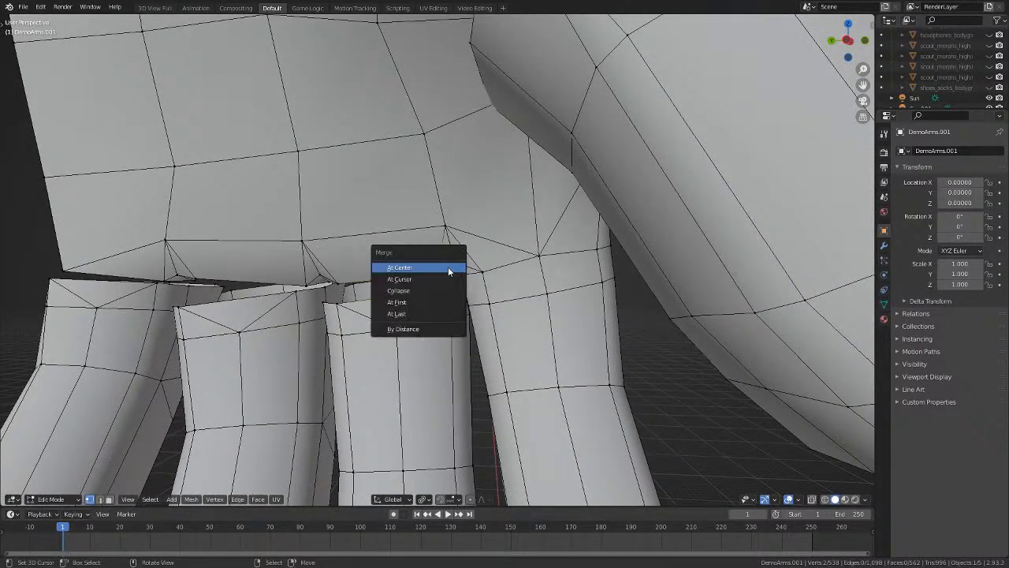
{"action": "left_click", "coordinate": [459, 319]}
{"action": "middle_click_drag", "start_coordinate": [459, 319], "coordinate": [383, 294]}
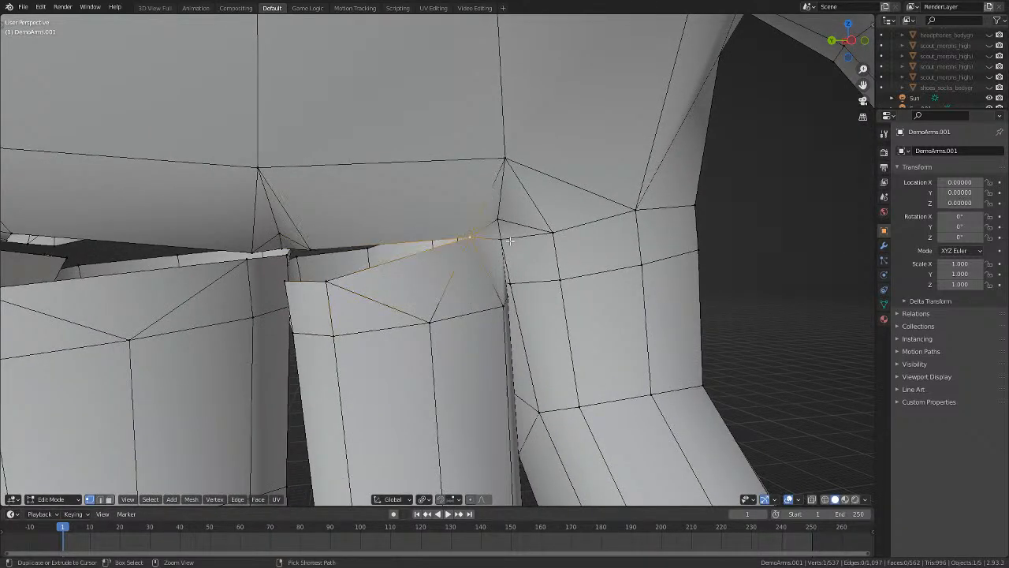
{"action": "key", "text": "ctrl+z"}
{"action": "key", "text": "ctrl+z"}
Merge the middle finger's two palm-side rim vertices with the neighbouring palm vertices at center.
{"action": "left_click", "coordinate": [475, 236]}
{"action": "key", "text": "m"}
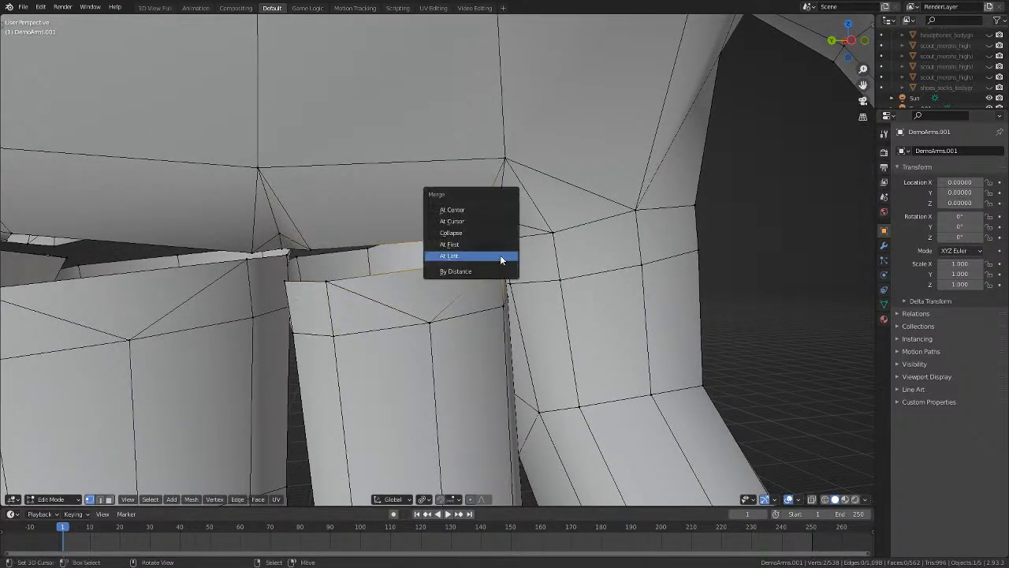
{"action": "left_click", "coordinate": [492, 209]}
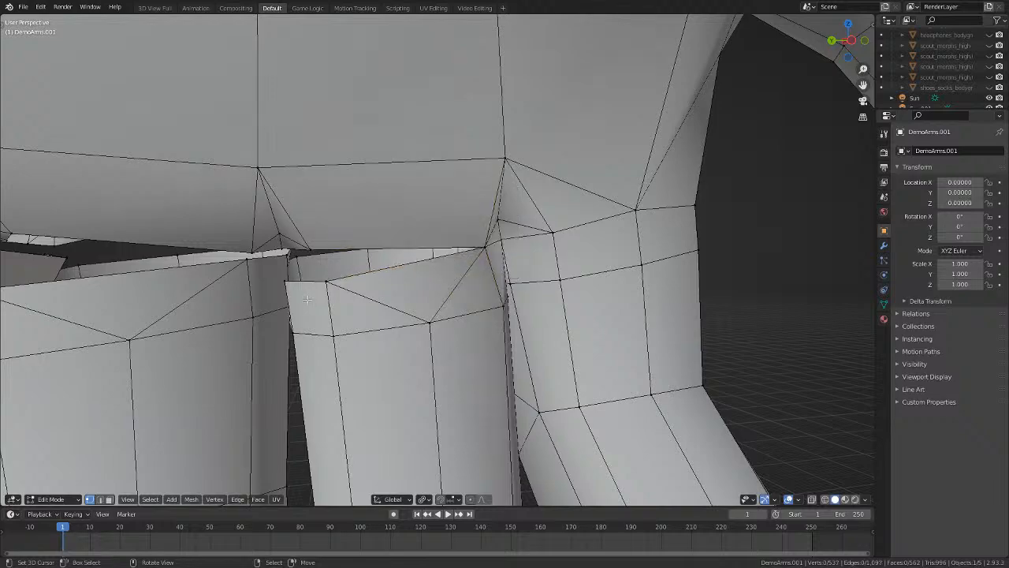
{"action": "key", "text": "m"}
{"action": "left_click", "coordinate": [335, 289]}
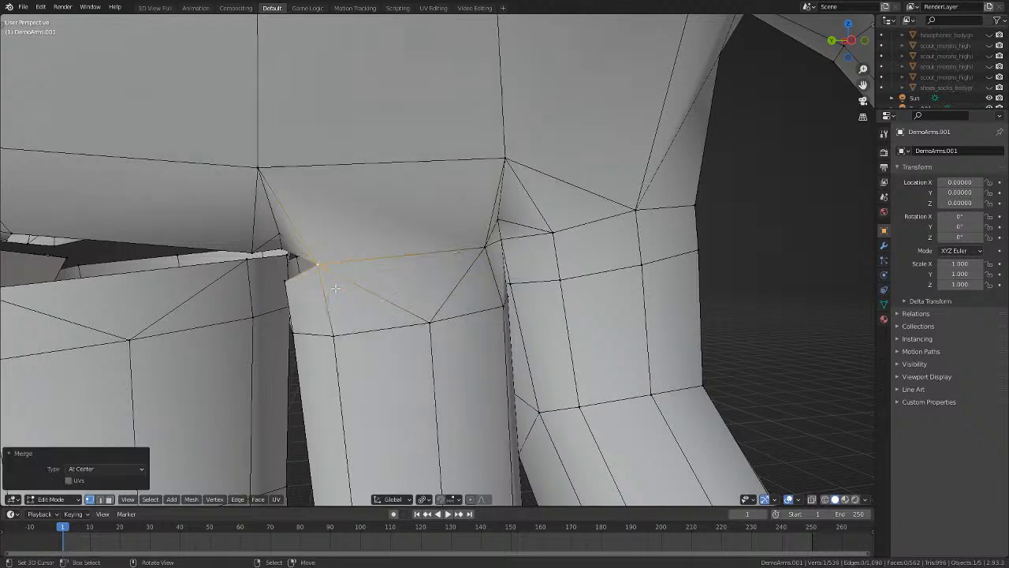
{"action": "key", "text": "alt+a"}
Try to merge three vertices in the web between the middle and ring fingers at center.
{"action": "key", "text": "shift+z"}
{"action": "mouse_move", "coordinate": [410, 263]}
{"action": "middle_mouse_down"}
{"action": "mouse_move", "coordinate": [446, 254]}
{"action": "mouse_move", "coordinate": [398, 229]}
{"action": "mouse_move", "coordinate": [387, 247]}
{"action": "middle_mouse_up"}
{"action": "key", "text": "shift+z"}
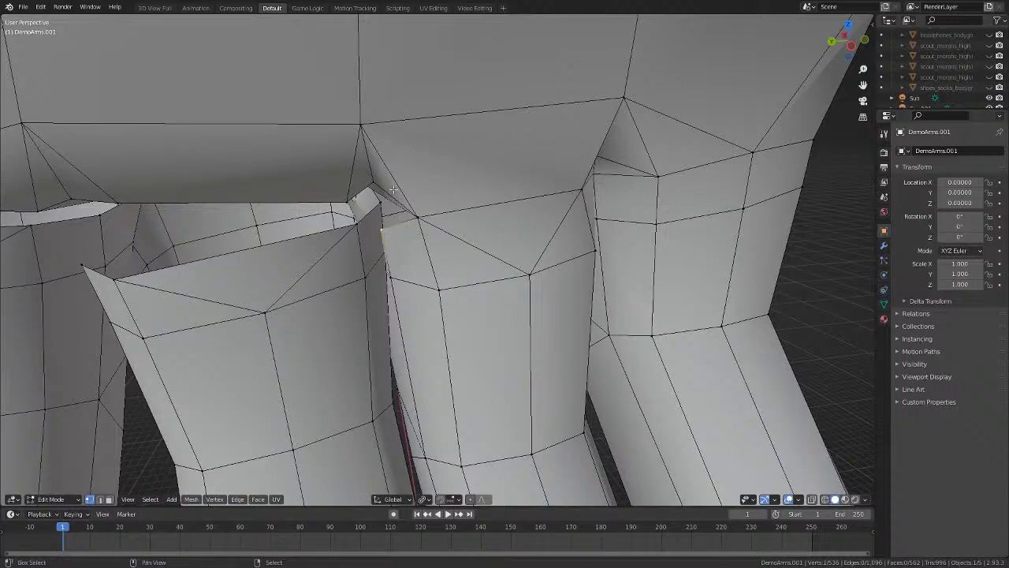
{"action": "middle_click_drag", "start_coordinate": [394, 203], "coordinate": [397, 195]}
{"action": "key", "text": "shift+z"}
{"action": "middle_click_drag", "start_coordinate": [409, 268], "coordinate": [423, 249]}
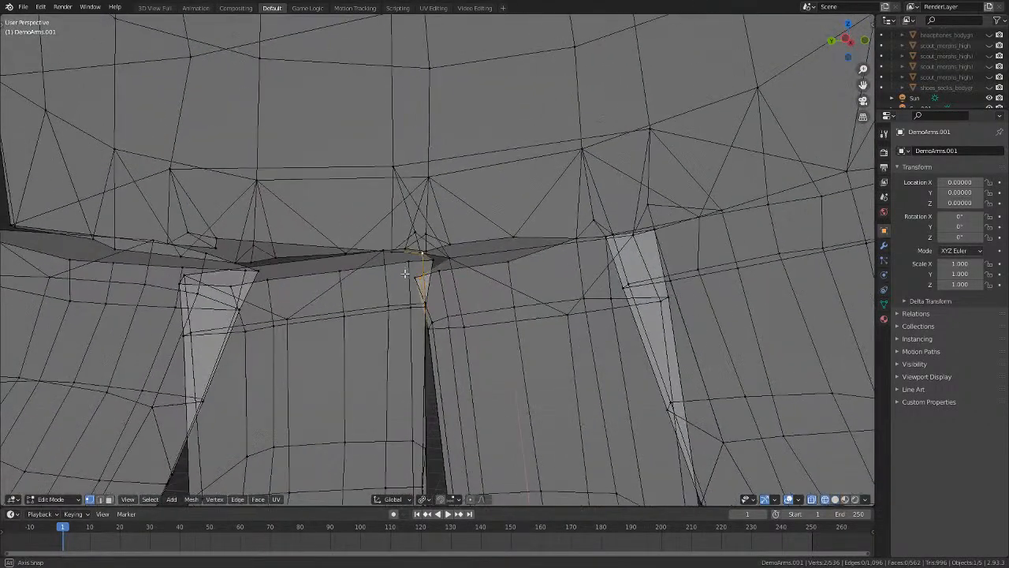
{"action": "key", "text": "shift+z"}
{"action": "key", "text": "m"}
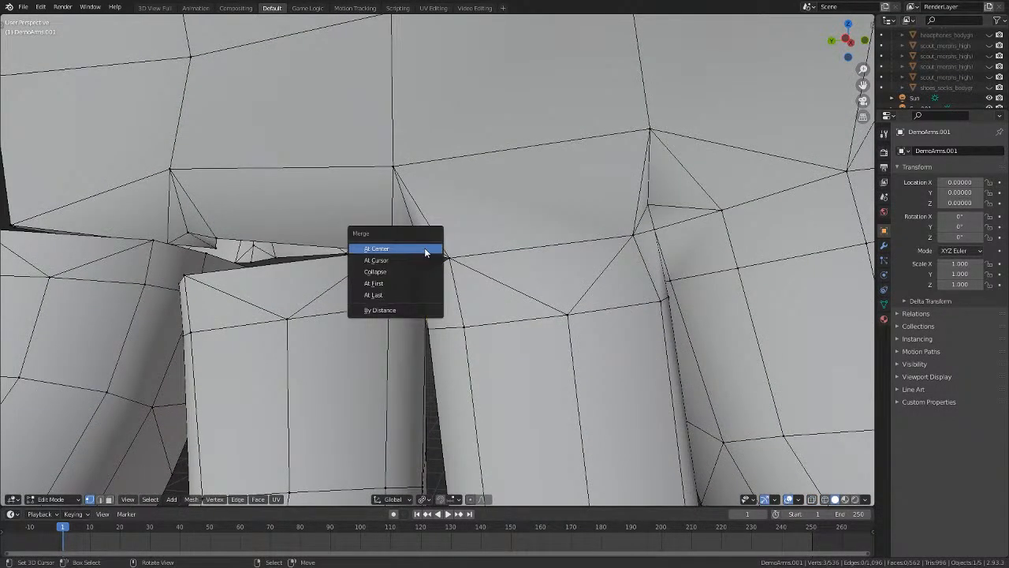
{"action": "left_click", "coordinate": [425, 252]}
{"action": "key", "text": "shift+z"}
{"action": "middle_click_drag", "start_coordinate": [471, 294], "coordinate": [411, 240]}
{"action": "middle_click_drag", "start_coordinate": [482, 251], "coordinate": [425, 279]}
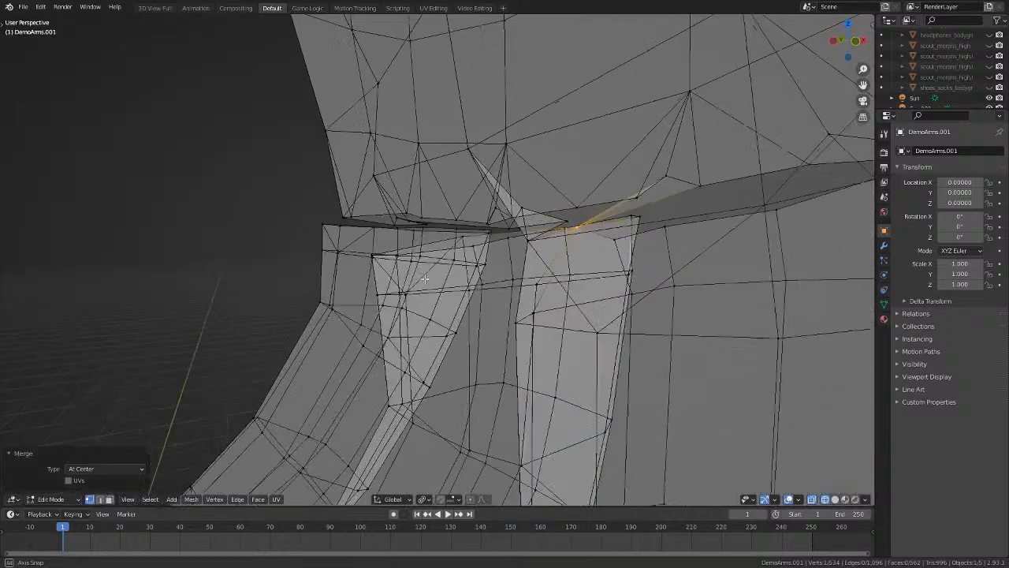
{"action": "key", "text": "ctrl+z"}
Merge the three corner vertices where the middle and ring fingers meet the palm at center.
{"action": "middle_click_drag", "start_coordinate": [580, 219], "coordinate": [599, 213]}
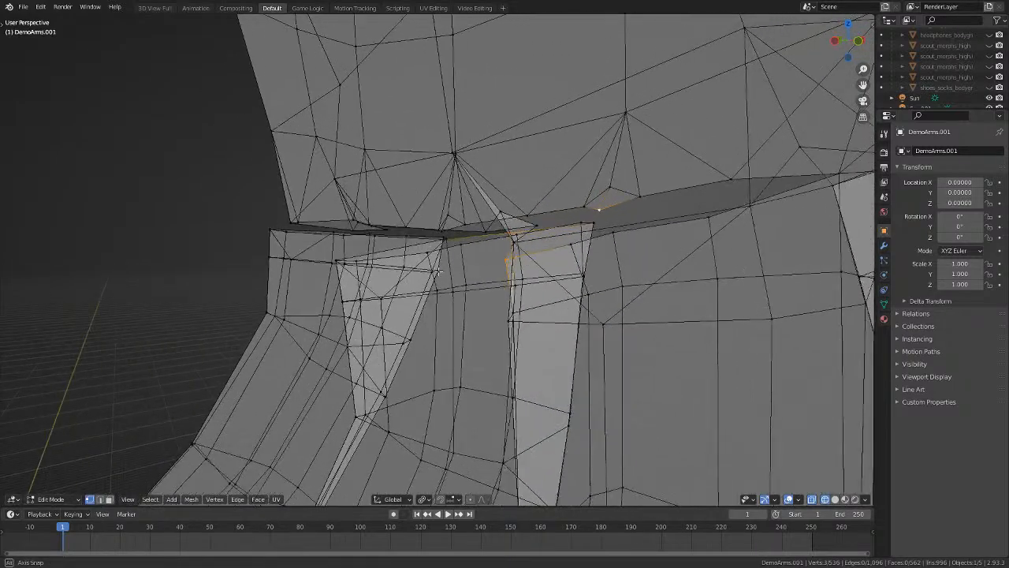
{"action": "key", "text": "m"}
{"action": "left_click", "coordinate": [537, 231]}
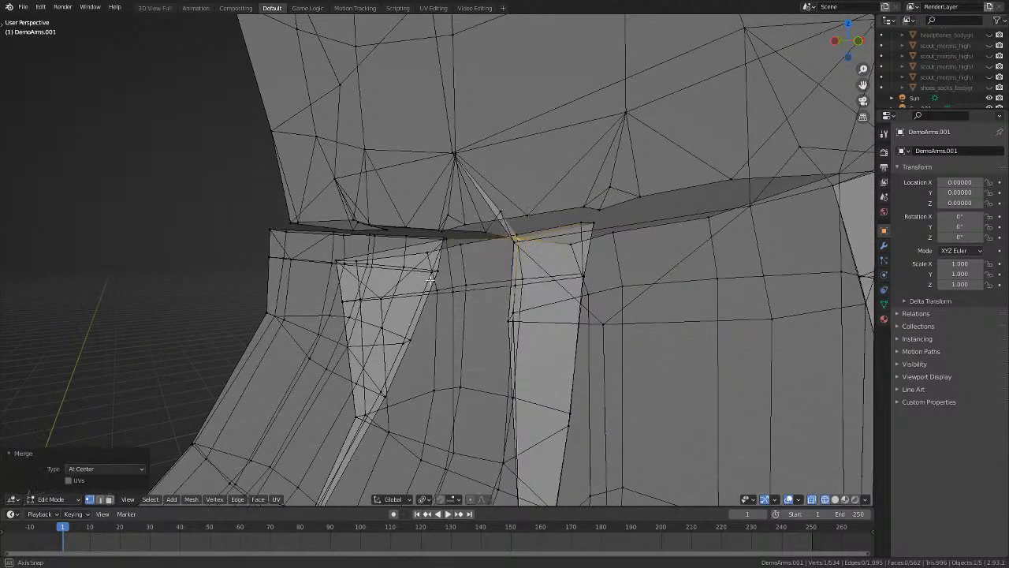
{"action": "key", "text": "shift+z"}
Merge the ring finger's palm-side rim vertex near the middle finger with the palm vertex just above it.
{"action": "mouse_move", "coordinate": [537, 236]}
{"action": "middle_mouse_down"}
{"action": "mouse_move", "coordinate": [544, 277]}
{"action": "mouse_move", "coordinate": [523, 295]}
{"action": "middle_mouse_up"}
{"action": "middle_click_drag", "start_coordinate": [389, 266], "coordinate": [429, 269]}
{"action": "left_click", "coordinate": [404, 212], "text": "shift"}
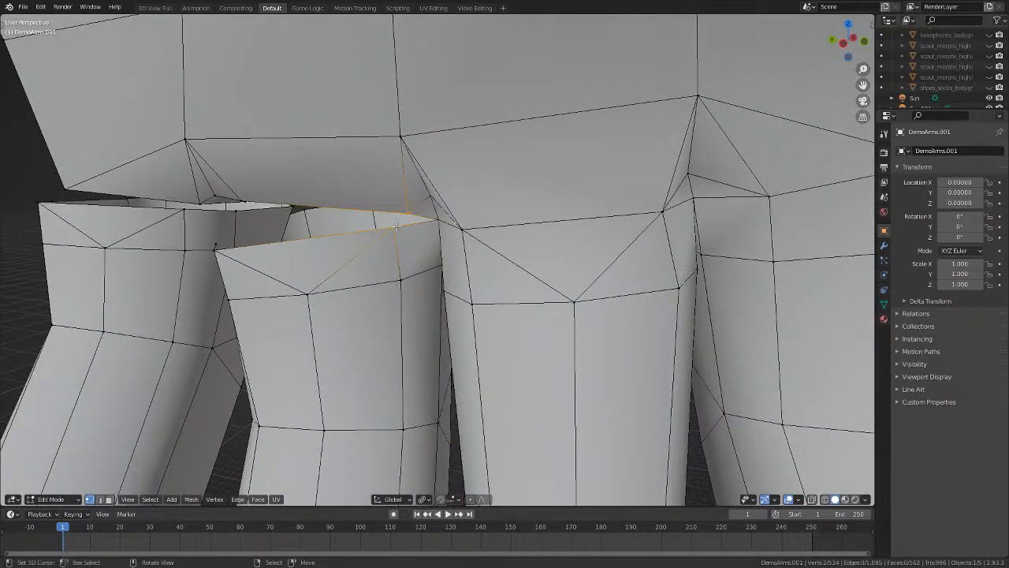
{"action": "key", "text": "m"}
{"action": "left_click", "coordinate": [395, 227]}
Merge the middle finger's back-side middle rim vertex and its rim corner near the ring finger with the palm vertices above them.
{"action": "middle_click_drag", "start_coordinate": [394, 227], "coordinate": [426, 260]}
{"action": "scroll", "coordinate": [302, 272], "scroll_direction": "down", "scroll_amount": 1}
{"action": "scroll", "coordinate": [426, 260], "scroll_direction": "down", "scroll_amount": 2}
{"action": "scroll", "coordinate": [365, 228], "scroll_direction": "up", "scroll_amount": 1}
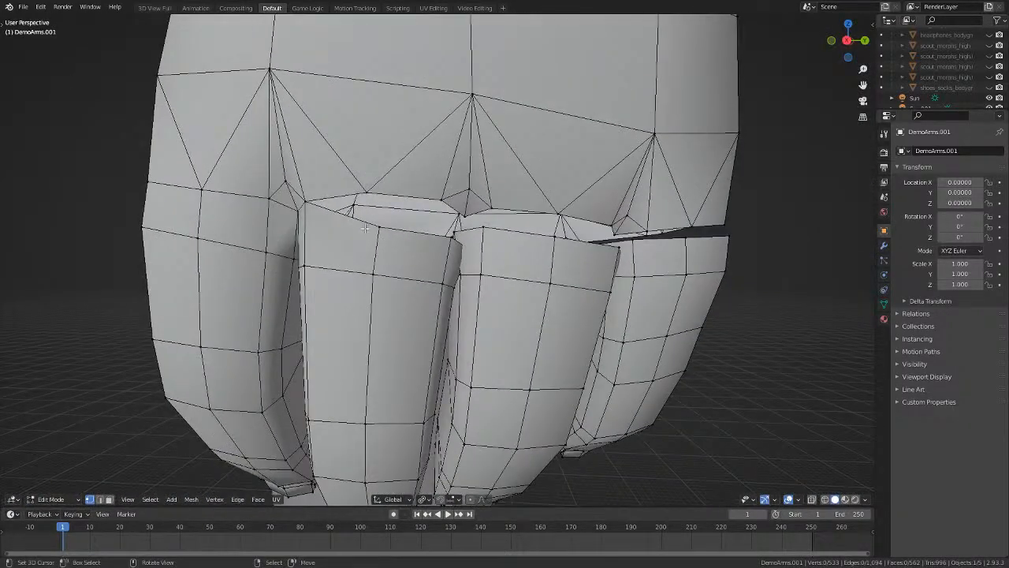
{"action": "key", "text": "m"}
{"action": "left_click", "coordinate": [383, 176]}
{"action": "middle_click_drag", "start_coordinate": [383, 176], "coordinate": [390, 257]}
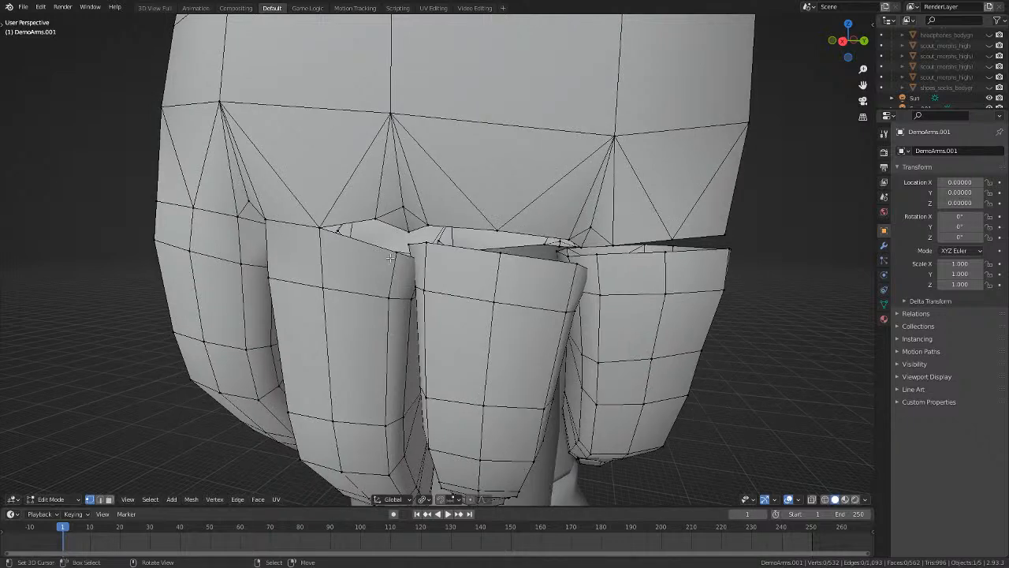
{"action": "key", "text": "m"}
{"action": "left_click", "coordinate": [370, 212]}
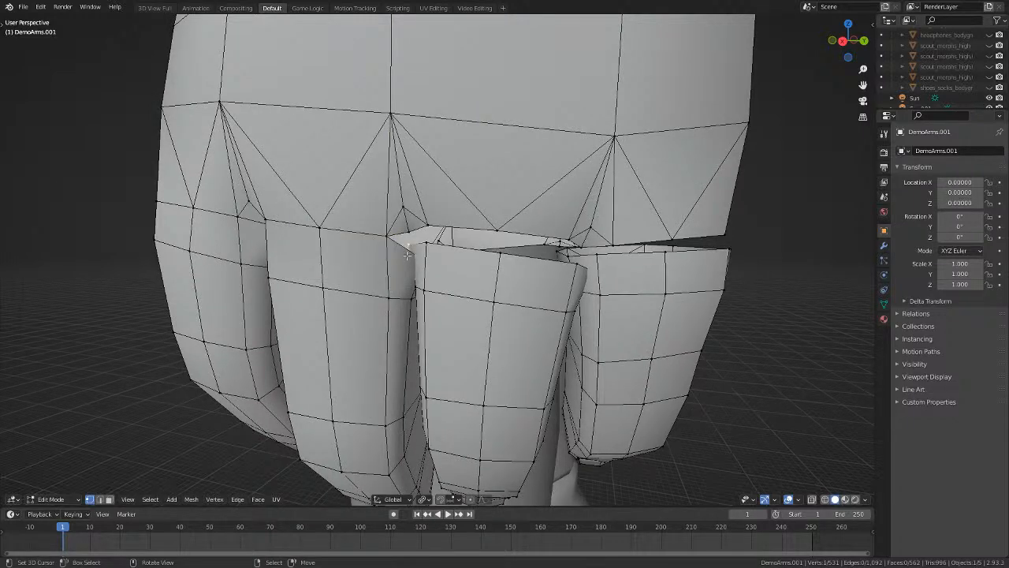
Merge the remaining loose vertices around the middle-ring web so the ring finger's near back corner joins the palm.
{"action": "key", "text": "alt+z"}
{"action": "left_click", "coordinate": [408, 249]}
{"action": "middle_click_drag", "start_coordinate": [423, 262], "coordinate": [496, 226]}
{"action": "key", "text": "alt+z"}
{"action": "left_click", "coordinate": [380, 194]}
{"action": "right_click", "coordinate": [431, 222]}
{"action": "left_click", "coordinate": [405, 203]}
{"action": "key", "text": "alt+z"}
{"action": "key", "text": "alt+z"}
{"action": "key", "text": "alt+z"}
{"action": "key", "text": "alt+z"}
Merge the ring finger's back-side middle rim vertex and its corner near the little finger with the palm vertices above them.
{"action": "scroll", "coordinate": [496, 226], "scroll_direction": "up", "scroll_amount": 3}
{"action": "right_click", "coordinate": [511, 244]}
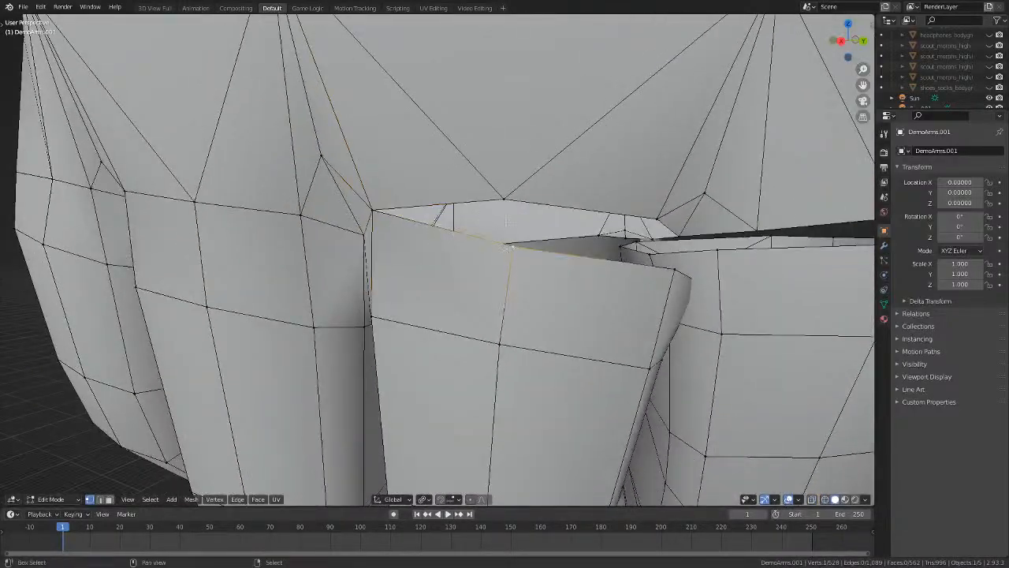
{"action": "right_click", "coordinate": [504, 197], "text": "shift"}
{"action": "key", "text": "m"}
{"action": "left_click", "coordinate": [503, 191]}
{"action": "key", "text": "alt+a"}
{"action": "scroll", "coordinate": [536, 237], "scroll_direction": "down", "scroll_amount": 4}
{"action": "middle_click_drag", "start_coordinate": [605, 264], "coordinate": [580, 265]}
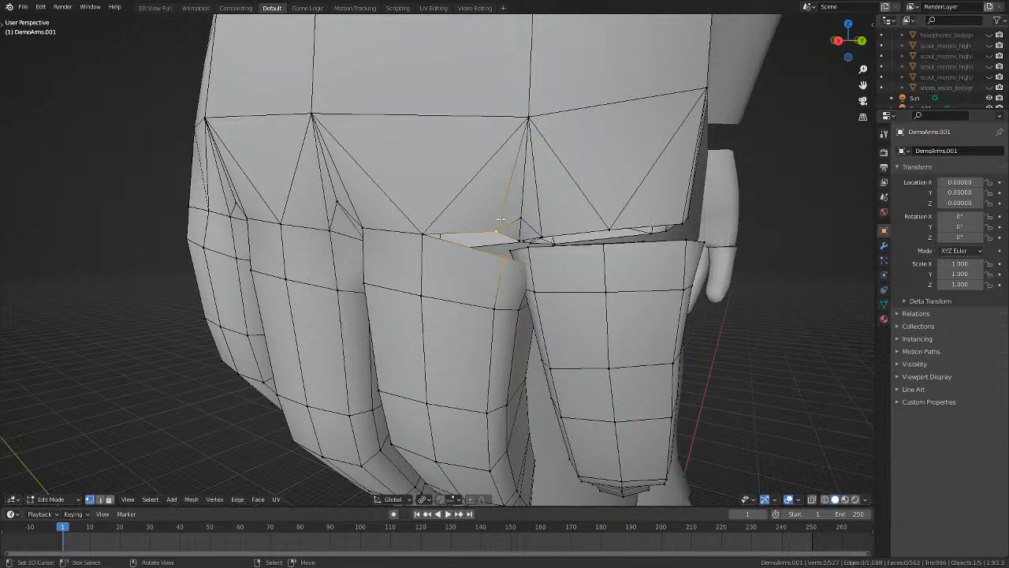
{"action": "key", "text": "m"}
{"action": "left_click", "coordinate": [502, 220]}
Merge the three vertices where the ring and little fingers meet the back of the palm at center.
{"action": "key", "text": "g"}
{"action": "left_click", "coordinate": [582, 250]}
{"action": "key", "text": "alt+z"}
{"action": "mouse_move", "coordinate": [579, 255]}
{"action": "middle_mouse_down"}
{"action": "mouse_move", "coordinate": [535, 299]}
{"action": "mouse_move", "coordinate": [495, 245]}
{"action": "mouse_move", "coordinate": [511, 221]}
{"action": "mouse_move", "coordinate": [589, 256]}
{"action": "middle_mouse_up"}
{"action": "key", "text": "alt+z"}
{"action": "key", "text": "alt+z"}
{"action": "key", "text": "alt+a"}
{"action": "right_click", "coordinate": [509, 217]}
{"action": "key", "text": "shift+z"}
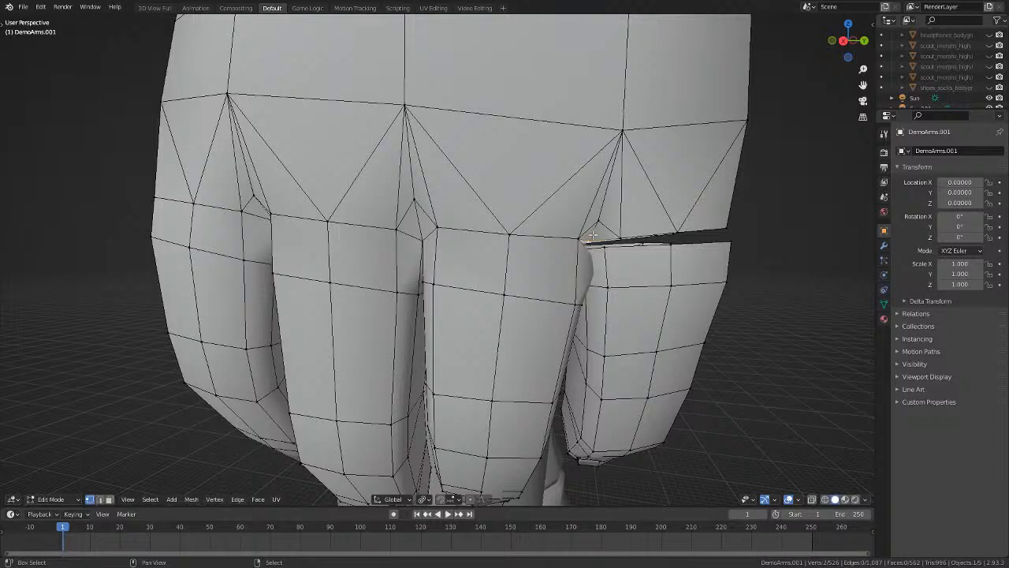
{"action": "key", "text": "alt+z"}
{"action": "key", "text": "alt+z"}
{"action": "key", "text": "m"}
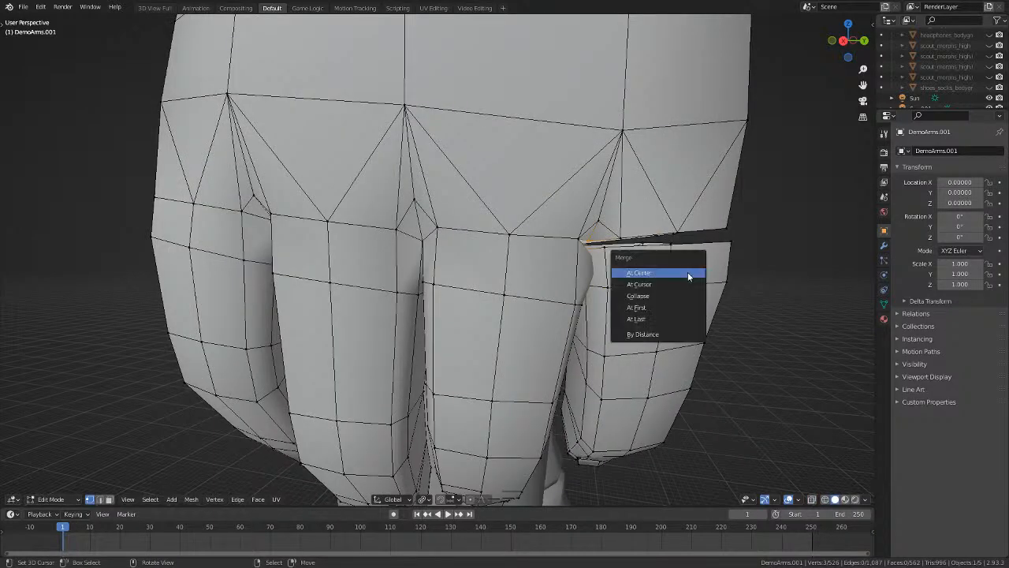
{"action": "left_click", "coordinate": [687, 272]}
Merge the little finger's back-side rim vertices, from the corner near the ring finger to the outer corner, with the palm vertices above.
{"action": "middle_click_drag", "start_coordinate": [688, 272], "coordinate": [578, 246]}
{"action": "key", "text": "alt+z"}
{"action": "right_click", "coordinate": [589, 239]}
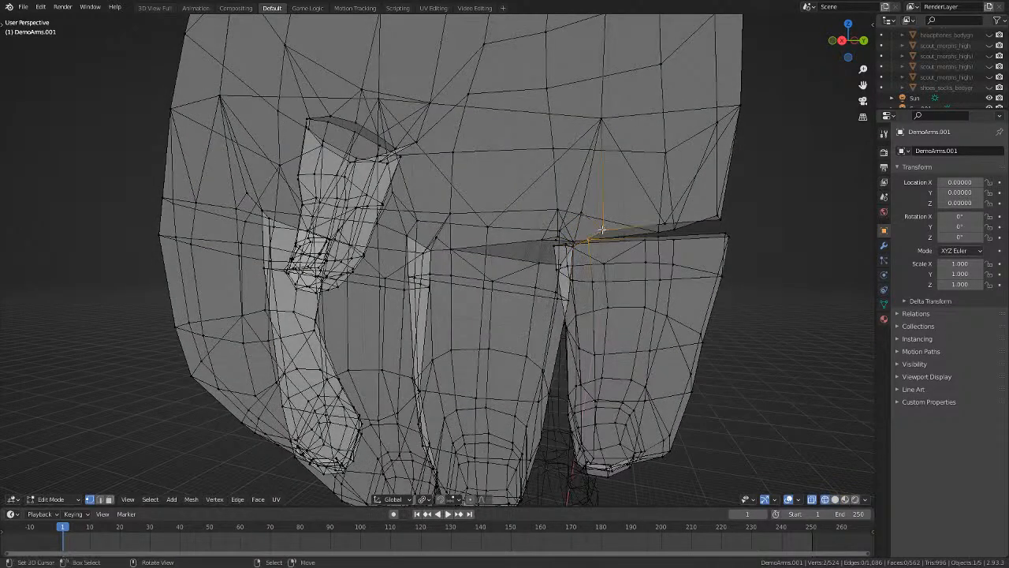
{"action": "key", "text": "m"}
{"action": "left_click", "coordinate": [603, 228]}
{"action": "key", "text": "alt+z"}
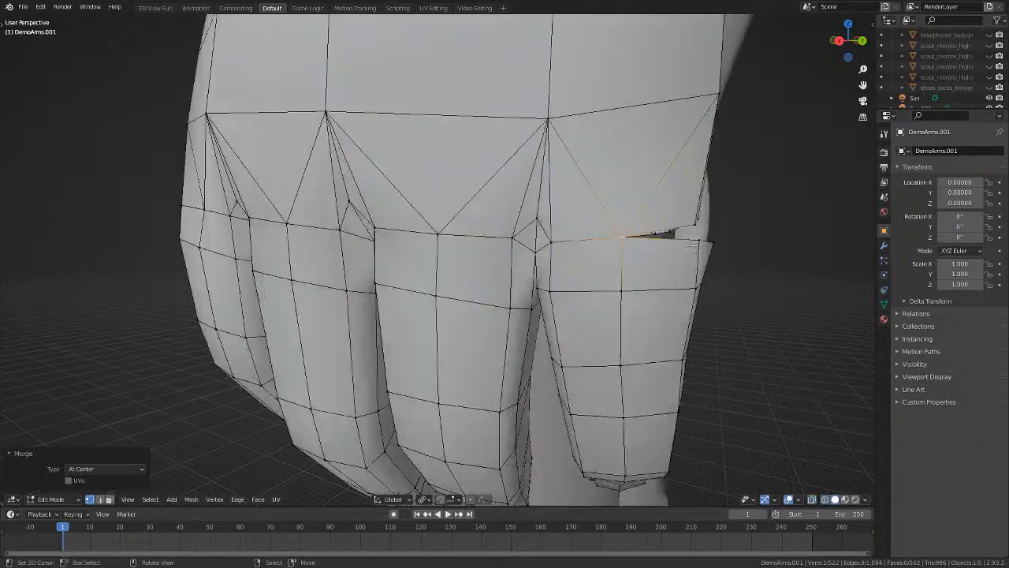
{"action": "middle_click_drag", "start_coordinate": [625, 213], "coordinate": [574, 249]}
{"action": "right_click", "coordinate": [650, 234]}
{"action": "key", "text": "m"}
{"action": "left_click", "coordinate": [649, 250]}
{"action": "key", "text": "alt+a"}
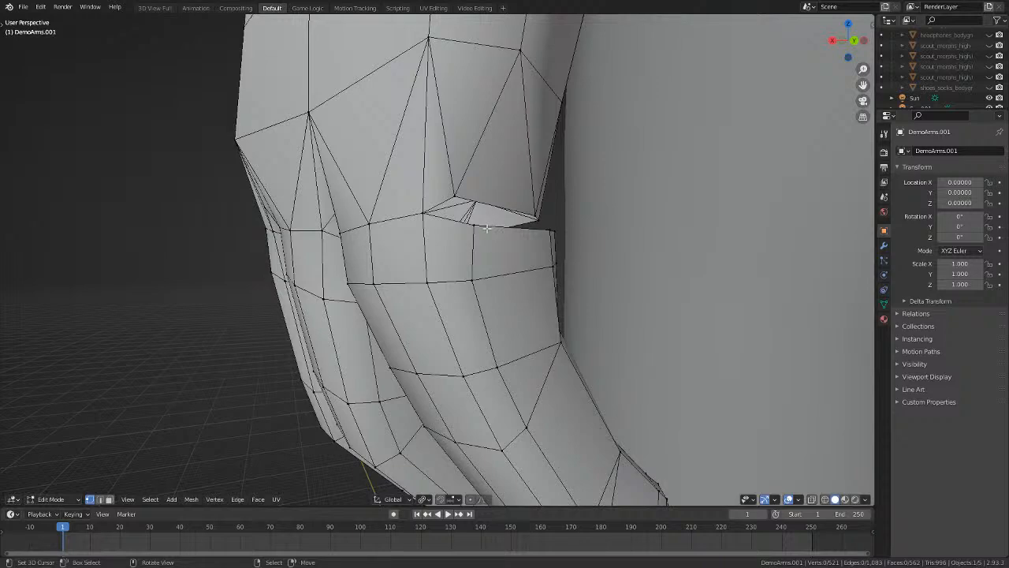
Merge the two rim vertices on the little finger's outer side with the palm vertices above them at center.
{"action": "key", "text": "m"}
{"action": "left_click", "coordinate": [454, 197]}
{"action": "key", "text": "alt+a"}
{"action": "middle_click_drag", "start_coordinate": [454, 197], "coordinate": [350, 206]}
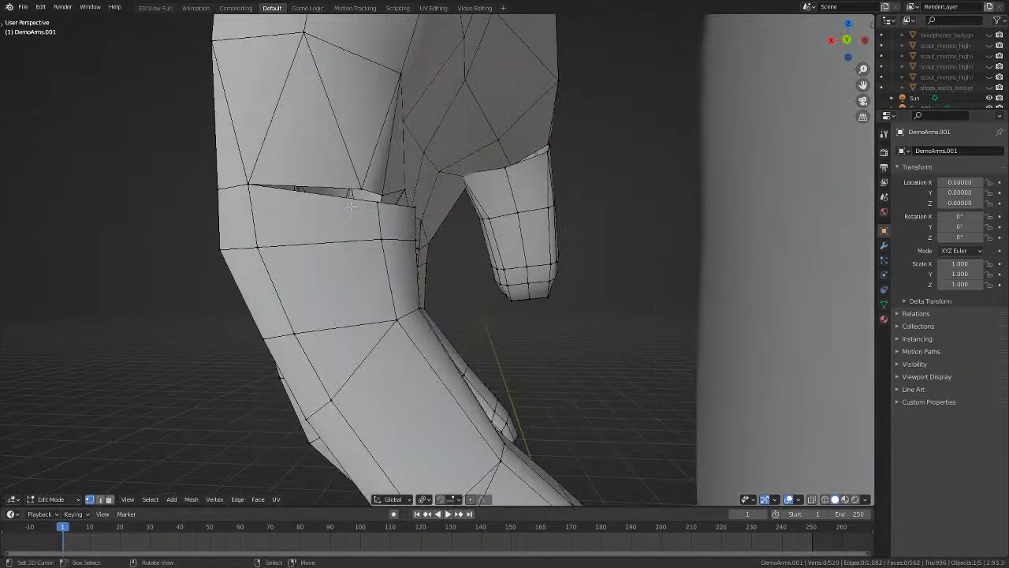
{"action": "key", "text": "m"}
{"action": "left_click", "coordinate": [351, 170]}
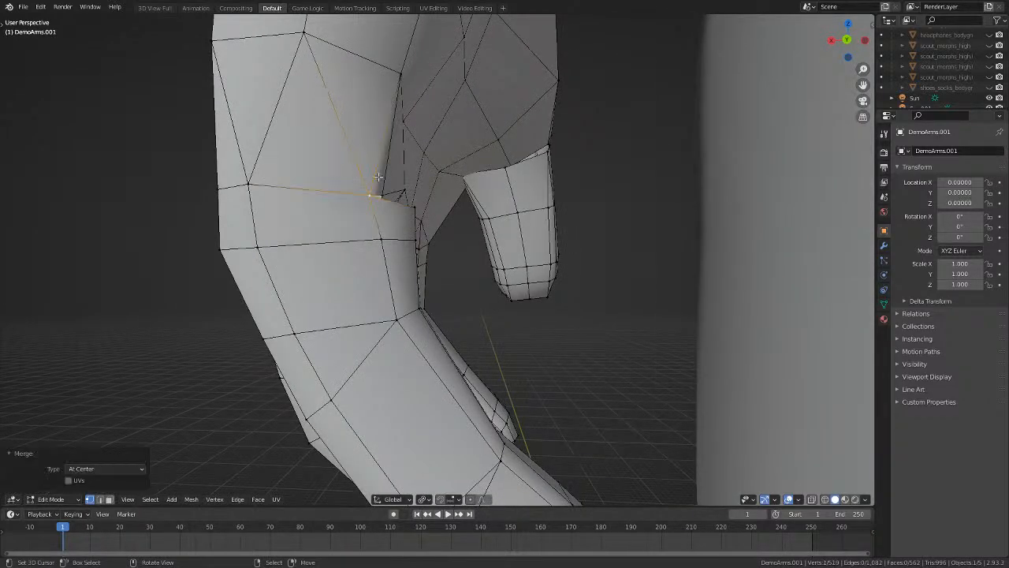
{"action": "key", "text": "alt+a"}
Merge the little finger's remaining palm-side rim vertices with the palm vertices just above them.
{"action": "middle_click_drag", "start_coordinate": [351, 169], "coordinate": [266, 226]}
{"action": "left_click", "coordinate": [227, 241]}
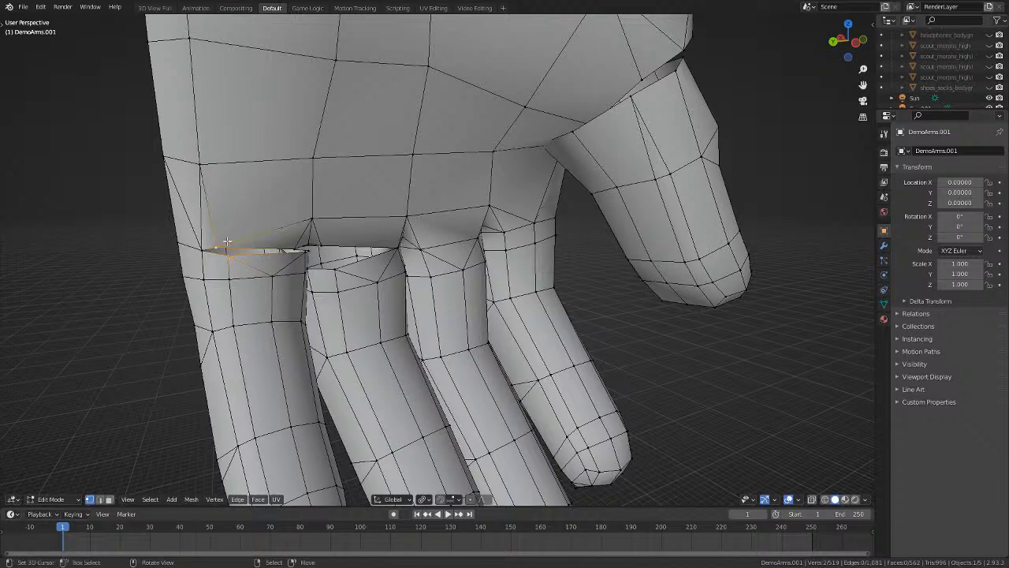
{"action": "key", "text": "m"}
{"action": "left_click", "coordinate": [228, 241]}
{"action": "key", "text": "alt+a"}
{"action": "middle_click_drag", "start_coordinate": [227, 241], "coordinate": [207, 264]}
{"action": "key", "text": "m"}
{"action": "left_click", "coordinate": [287, 233]}
{"action": "key", "text": "alt+a"}
Merge the three palm-side vertices at the ring-little finger web at center, and the ring finger's neighbouring rim vertex with the palm above.
{"action": "left_click", "coordinate": [194, 268]}
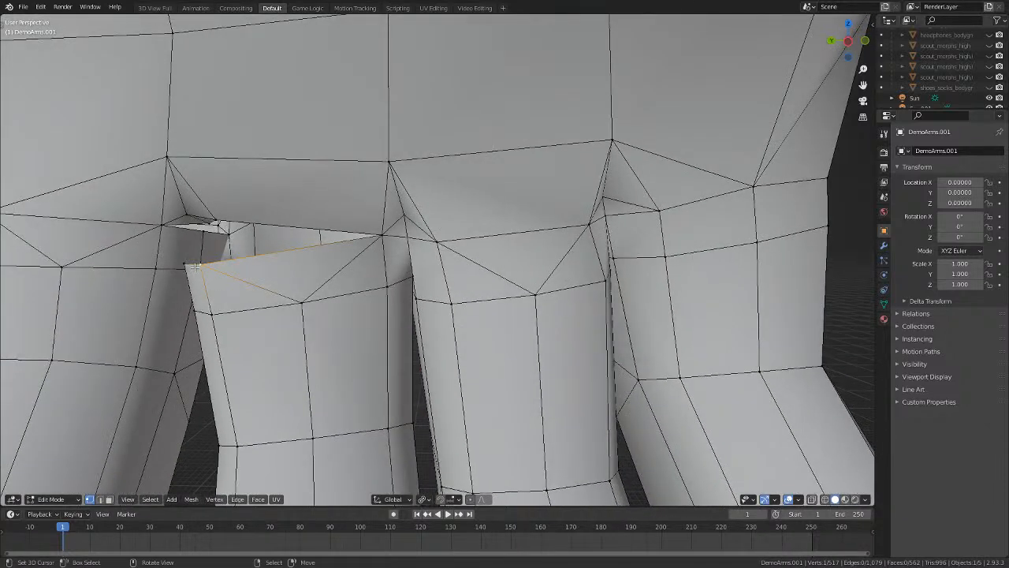
{"action": "key", "text": "m"}
{"action": "left_click", "coordinate": [204, 220]}
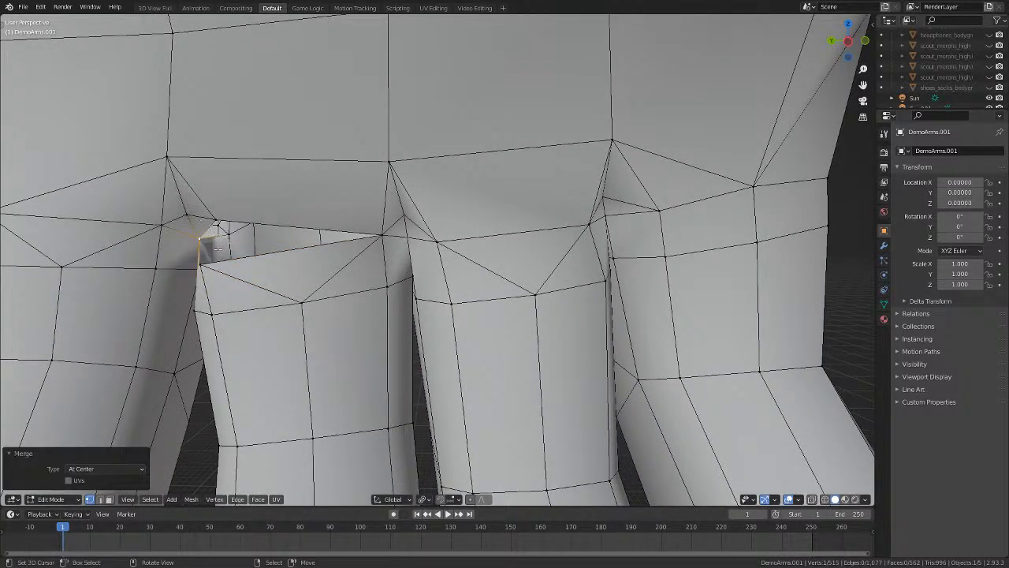
{"action": "middle_click_drag", "start_coordinate": [218, 249], "coordinate": [183, 272]}
{"action": "left_click", "coordinate": [167, 275]}
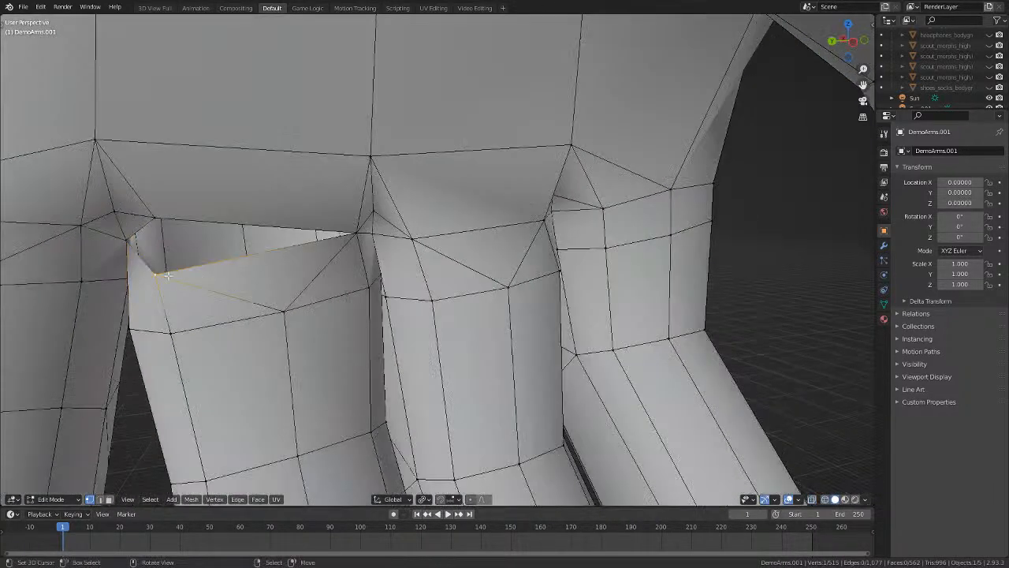
{"action": "key", "text": "m"}
{"action": "left_click", "coordinate": [168, 212]}
{"action": "key", "text": "alt+a"}
{"action": "key", "text": "shift+z"}
{"action": "scroll", "coordinate": [295, 275], "scroll_direction": "down", "scroll_amount": 4}
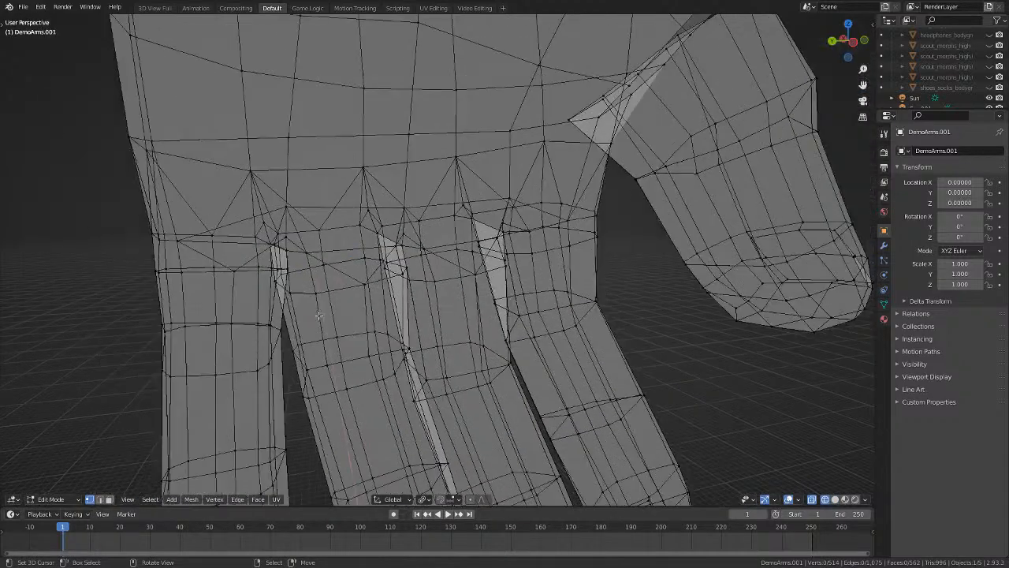
{"action": "key", "text": "shift+z"}
Merge the middle rim vertex on the thumb's outer side with the hand vertex directly above it.
{"action": "mouse_move", "coordinate": [318, 315]}
{"action": "middle_mouse_down"}
{"action": "mouse_move", "coordinate": [312, 352]}
{"action": "mouse_move", "coordinate": [295, 270]}
{"action": "middle_mouse_up"}
{"action": "scroll", "coordinate": [294, 271], "scroll_direction": "down", "scroll_amount": 4}
{"action": "key", "text": "Tab"}
{"action": "scroll", "coordinate": [514, 367], "scroll_direction": "down", "scroll_amount": 3}
{"action": "mouse_move", "coordinate": [513, 367]}
{"action": "middle_mouse_down"}
{"action": "mouse_move", "coordinate": [617, 384]}
{"action": "mouse_move", "coordinate": [738, 373]}
{"action": "mouse_move", "coordinate": [574, 389]}
{"action": "mouse_move", "coordinate": [540, 367]}
{"action": "middle_mouse_up"}
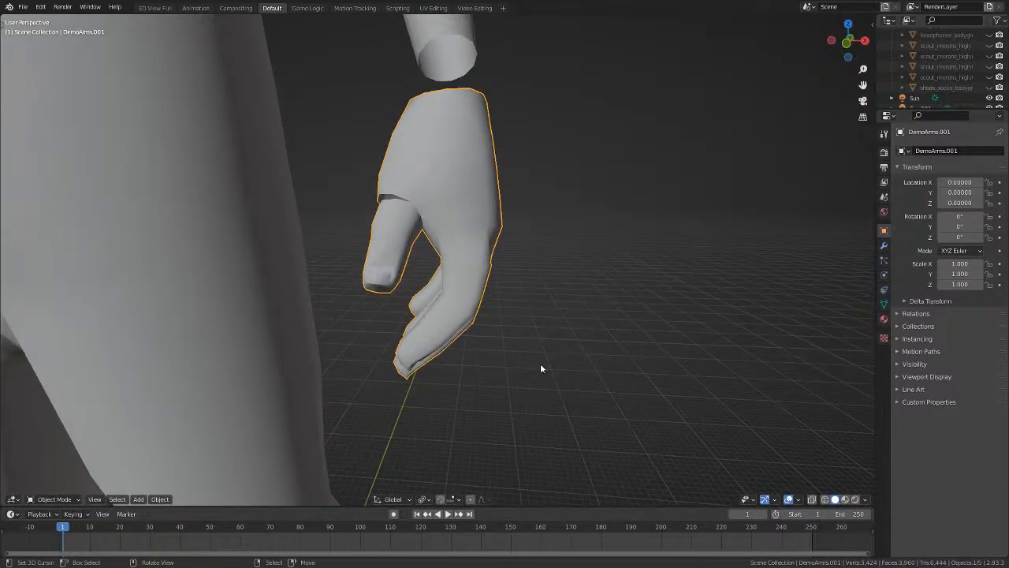
{"action": "scroll", "coordinate": [405, 291], "scroll_direction": "up", "scroll_amount": 2}
{"action": "middle_click_drag", "start_coordinate": [405, 291], "coordinate": [382, 253]}
{"action": "key", "text": "Tab"}
{"action": "scroll", "coordinate": [379, 231], "scroll_direction": "up", "scroll_amount": 2}
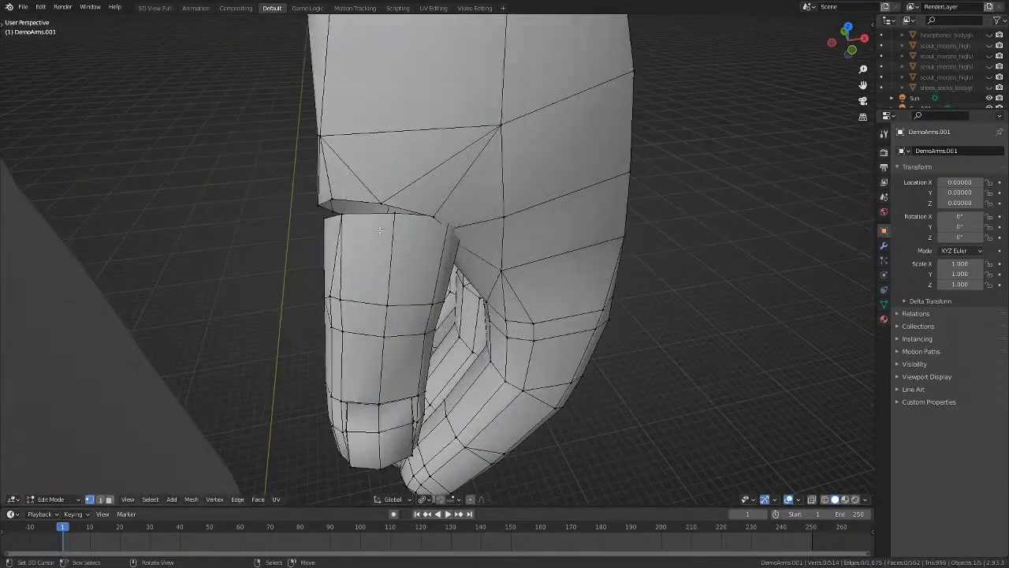
{"action": "key", "text": "m"}
{"action": "left_click", "coordinate": [381, 205]}
{"action": "key", "text": "alt+a"}
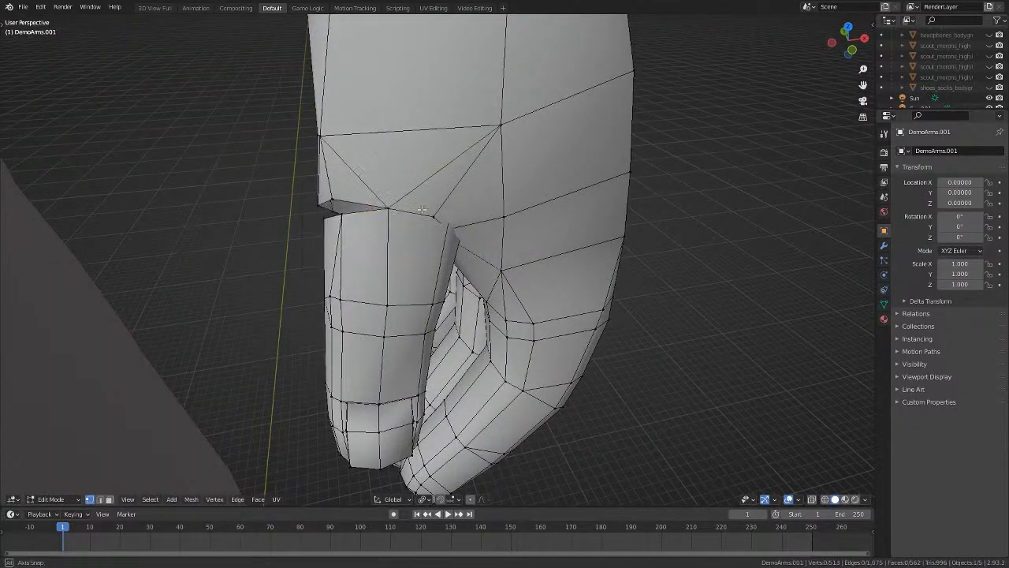
Merge the thumb's rim vertices on the side toward the index finger with the adjoining hand vertices at center.
{"action": "key", "text": "shift+z"}
{"action": "mouse_move", "coordinate": [380, 205]}
{"action": "middle_mouse_down"}
{"action": "mouse_move", "coordinate": [403, 211]}
{"action": "mouse_move", "coordinate": [349, 202]}
{"action": "mouse_move", "coordinate": [367, 155]}
{"action": "middle_mouse_up"}
{"action": "key", "text": "alt+a"}
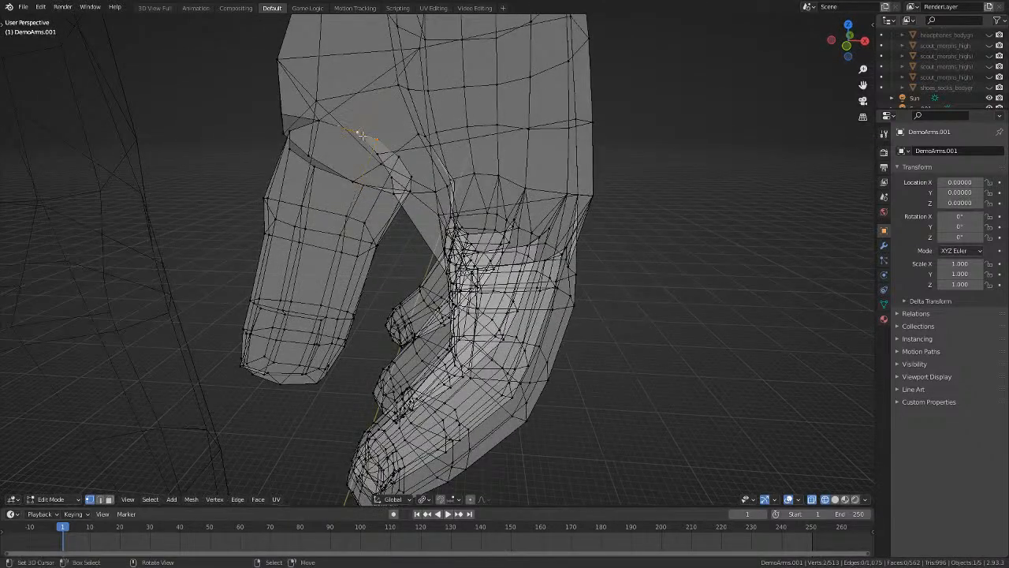
{"action": "left_click", "coordinate": [364, 139]}
{"action": "key", "text": "shift+z"}
{"action": "key", "text": "shift+z"}
{"action": "mouse_move", "coordinate": [395, 141]}
{"action": "middle_mouse_down"}
{"action": "mouse_move", "coordinate": [450, 181]}
{"action": "mouse_move", "coordinate": [423, 191]}
{"action": "mouse_move", "coordinate": [449, 199]}
{"action": "mouse_move", "coordinate": [412, 208]}
{"action": "mouse_move", "coordinate": [448, 276]}
{"action": "mouse_move", "coordinate": [422, 211]}
{"action": "middle_mouse_up"}
{"action": "left_click", "coordinate": [461, 204]}
{"action": "key", "text": "m"}
{"action": "left_click", "coordinate": [422, 191]}
Merge the thumb's inner corner vertices at the web with the index finger into the palm.
{"action": "key", "text": "shift+z"}
{"action": "key", "text": "shift+z"}
{"action": "right_click", "coordinate": [446, 187]}
{"action": "key", "text": "m"}
{"action": "left_click", "coordinate": [422, 205]}
{"action": "key", "text": "shift+z"}
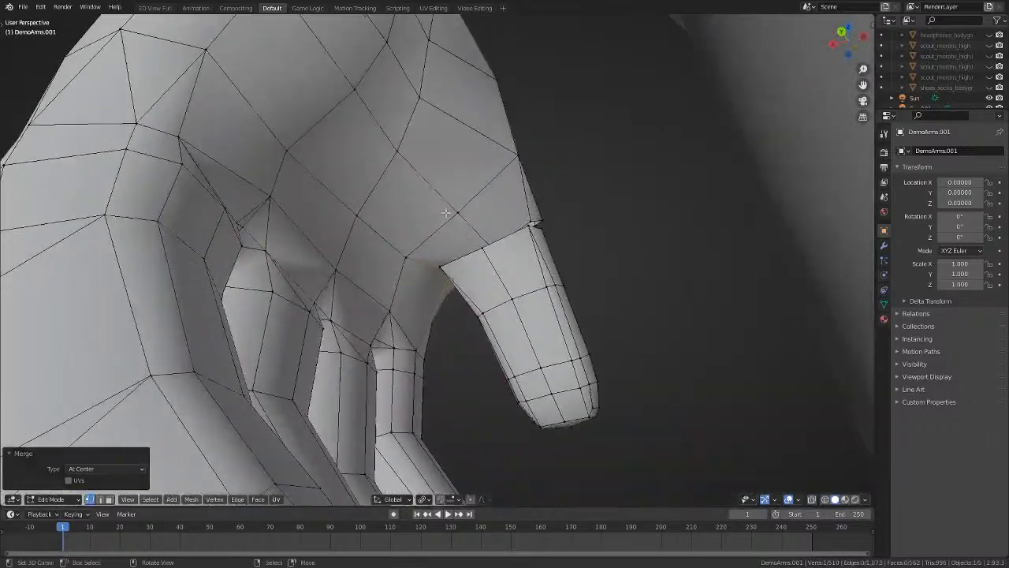
{"action": "key", "text": "shift+z"}
{"action": "right_click", "coordinate": [454, 268]}
{"action": "mouse_move", "coordinate": [454, 269]}
{"action": "middle_mouse_down"}
{"action": "mouse_move", "coordinate": [441, 242]}
{"action": "mouse_move", "coordinate": [451, 249]}
{"action": "middle_mouse_up"}
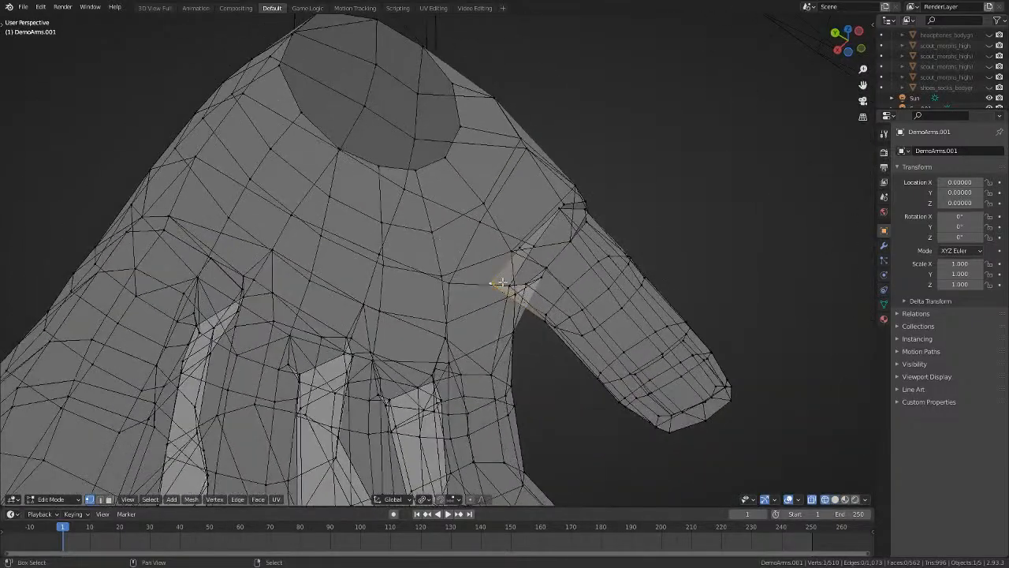
{"action": "key", "text": "m"}
{"action": "left_click", "coordinate": [513, 286]}
Merge the next two vertex pairs along the thumb's palm-side rim, working away from the web.
{"action": "middle_click_drag", "start_coordinate": [513, 286], "coordinate": [494, 313]}
{"action": "key", "text": "shift+z"}
{"action": "right_click", "coordinate": [548, 203]}
{"action": "key", "text": "shift+z"}
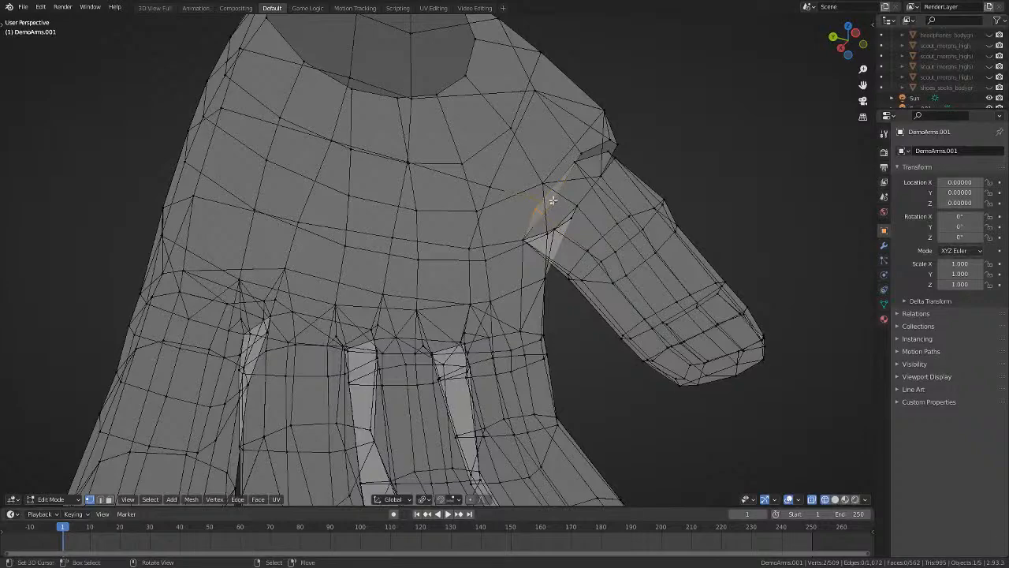
{"action": "key", "text": "m"}
{"action": "left_click", "coordinate": [553, 201]}
{"action": "right_click", "coordinate": [578, 154], "text": "shift"}
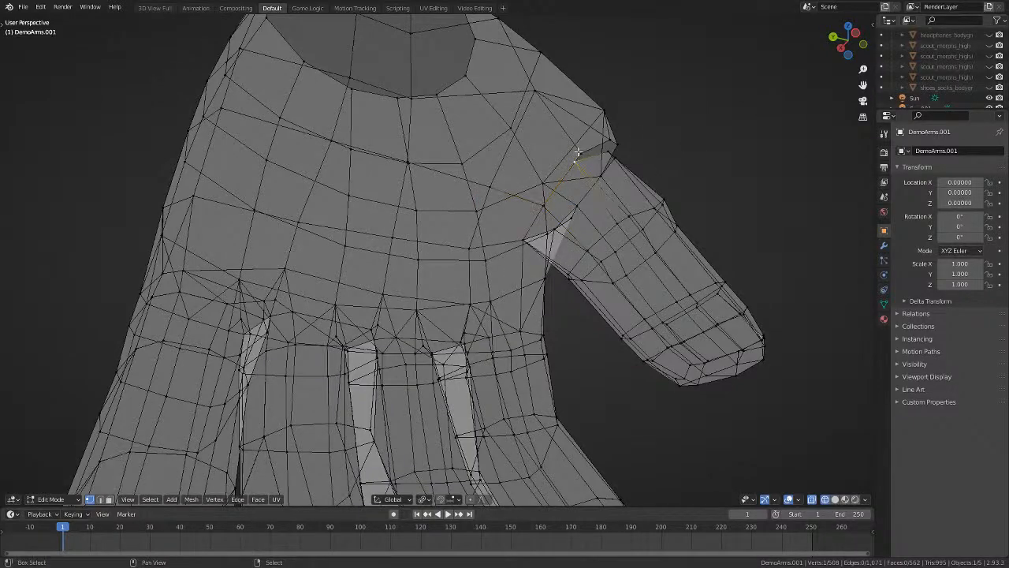
{"action": "key", "text": "m"}
{"action": "left_click", "coordinate": [578, 151]}
Merge the last two open vertex pairs on the thumb's outer rim to close the remaining gap.
{"action": "middle_click_drag", "start_coordinate": [578, 152], "coordinate": [449, 187]}
{"action": "right_click", "coordinate": [453, 181], "text": "shift"}
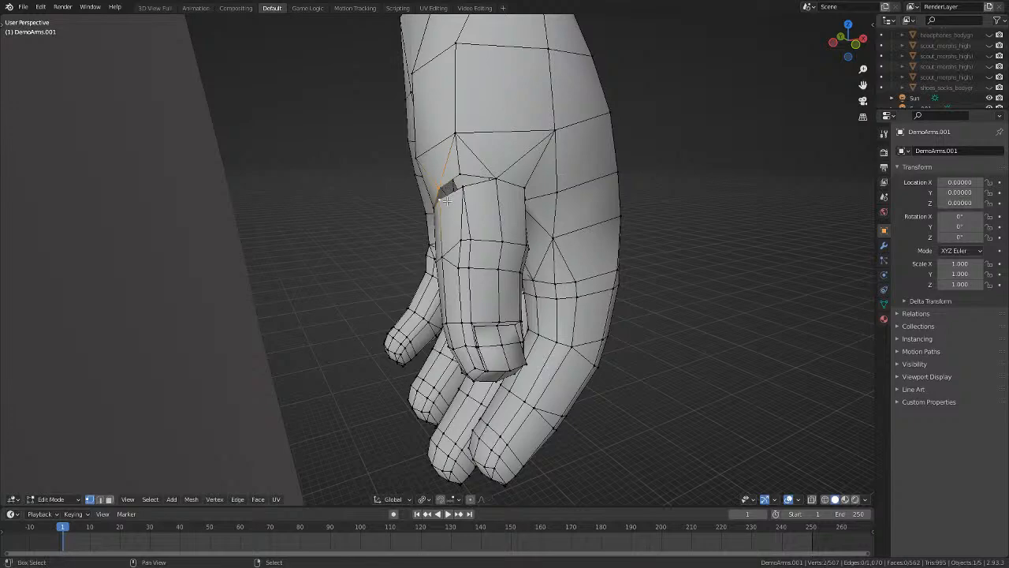
{"action": "key", "text": "m"}
{"action": "left_click", "coordinate": [476, 198]}
{"action": "right_click", "coordinate": [464, 172], "text": "shift"}
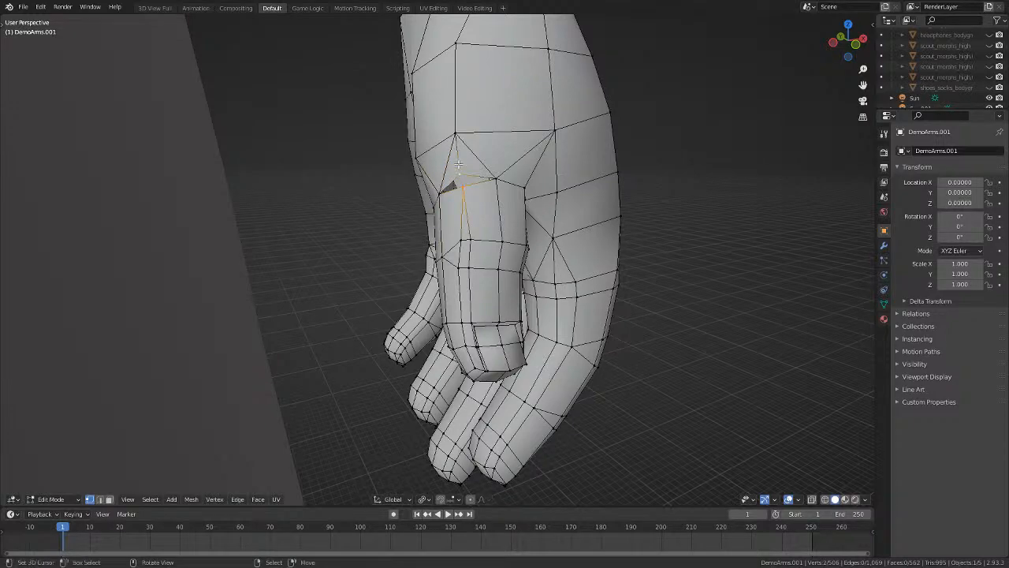
{"action": "key", "text": "m"}
{"action": "left_click", "coordinate": [461, 165]}
Leave mesh editing, deselect everything and examine the joined hand on the whole character from a distance.
{"action": "scroll", "coordinate": [617, 273], "scroll_direction": "down", "scroll_amount": 5}
{"action": "key", "text": "alt+a"}
{"action": "middle_click_drag", "start_coordinate": [618, 273], "coordinate": [537, 266]}
{"action": "key", "text": "Tab"}
{"action": "scroll", "coordinate": [575, 229], "scroll_direction": "down", "scroll_amount": 5}
{"action": "key", "text": "alt+a"}
{"action": "key", "text": "a"}
{"action": "middle_click_drag", "start_coordinate": [481, 280], "coordinate": [483, 392]}
{"action": "key", "text": "alt+a"}
{"action": "scroll", "coordinate": [604, 318], "scroll_direction": "down", "scroll_amount": 3}
{"action": "scroll", "coordinate": [557, 361], "scroll_direction": "down", "scroll_amount": 4}
{"action": "scroll", "coordinate": [615, 352], "scroll_direction": "up", "scroll_amount": 3}
{"action": "scroll", "coordinate": [576, 357], "scroll_direction": "down", "scroll_amount": 3}
{"action": "scroll", "coordinate": [401, 424], "scroll_direction": "up", "scroll_amount": 3}
{"action": "scroll", "coordinate": [484, 392], "scroll_direction": "up", "scroll_amount": 3}
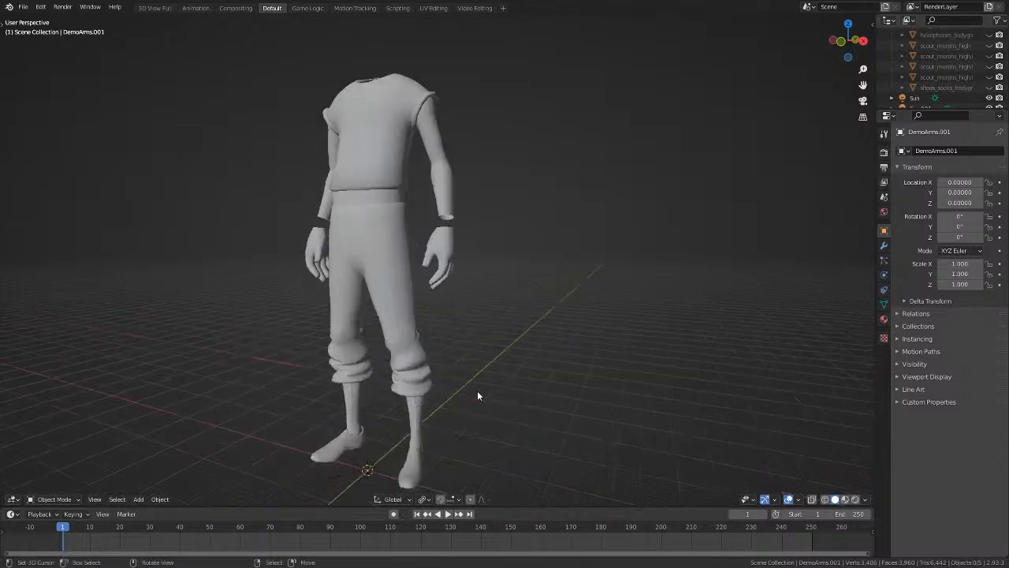
Resume editing the hand mesh and save the Scout.blend file.
{"action": "key", "text": "Tab"}
{"action": "scroll", "coordinate": [472, 370], "scroll_direction": "up", "scroll_amount": 5}
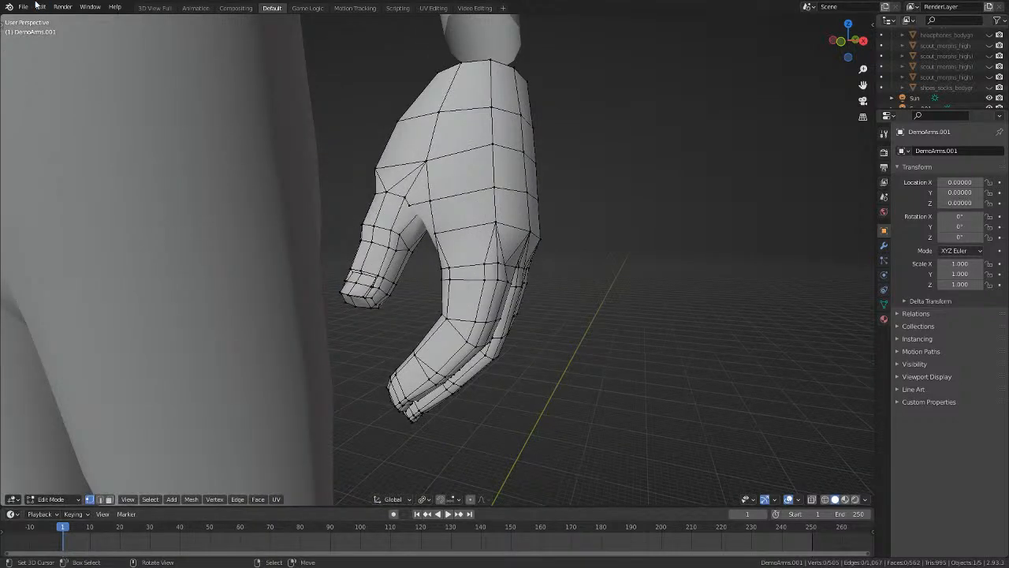
{"action": "left_click", "coordinate": [23, 7]}
{"action": "left_click", "coordinate": [57, 77]}
Rip the palm-side middle vertex at the index finger's base and pull the split-off vertex up into the palm.
{"action": "scroll", "coordinate": [499, 225], "scroll_direction": "up", "scroll_amount": 4}
{"action": "scroll", "coordinate": [528, 172], "scroll_direction": "down", "scroll_amount": 5}
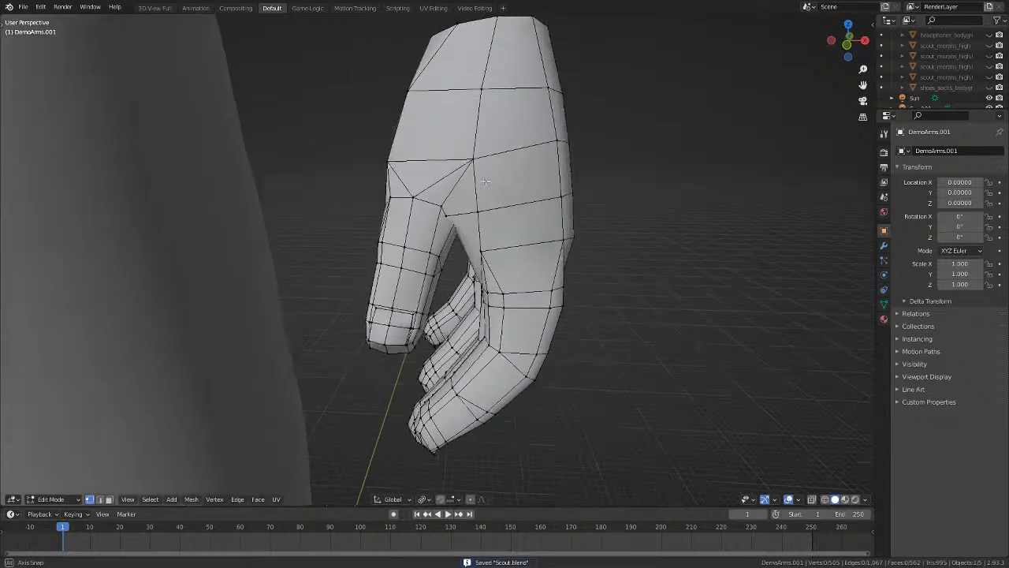
{"action": "middle_click_drag", "start_coordinate": [528, 172], "coordinate": [566, 242]}
{"action": "scroll", "coordinate": [566, 243], "scroll_direction": "up", "scroll_amount": 2}
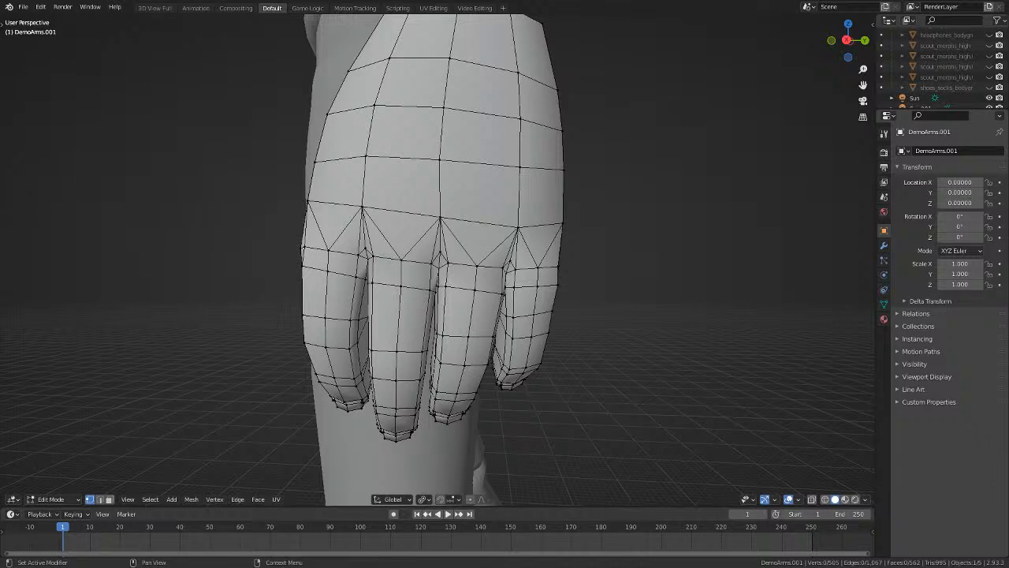
{"action": "scroll", "coordinate": [461, 362], "scroll_direction": "down", "scroll_amount": 3}
{"action": "middle_click_drag", "start_coordinate": [461, 363], "coordinate": [550, 285]}
{"action": "scroll", "coordinate": [555, 387], "scroll_direction": "up", "scroll_amount": 2}
{"action": "scroll", "coordinate": [583, 358], "scroll_direction": "up", "scroll_amount": 2}
{"action": "scroll", "coordinate": [564, 271], "scroll_direction": "up", "scroll_amount": 1}
{"action": "left_click", "coordinate": [561, 261]}
{"action": "scroll", "coordinate": [556, 274], "scroll_direction": "up", "scroll_amount": 2}
{"action": "key", "text": "v"}
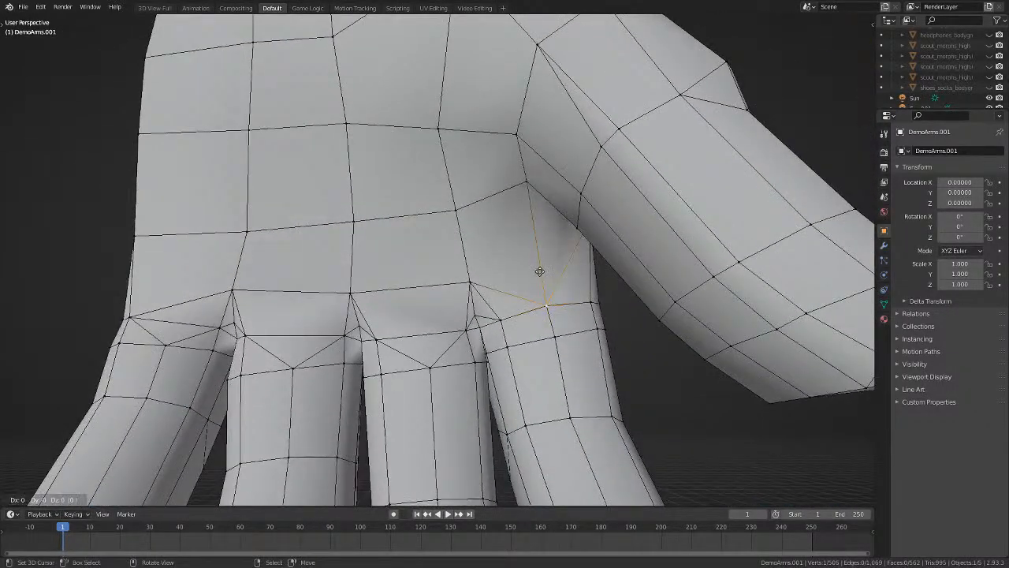
{"action": "left_click", "coordinate": [534, 240]}
{"action": "left_click", "coordinate": [547, 304], "text": "shift"}
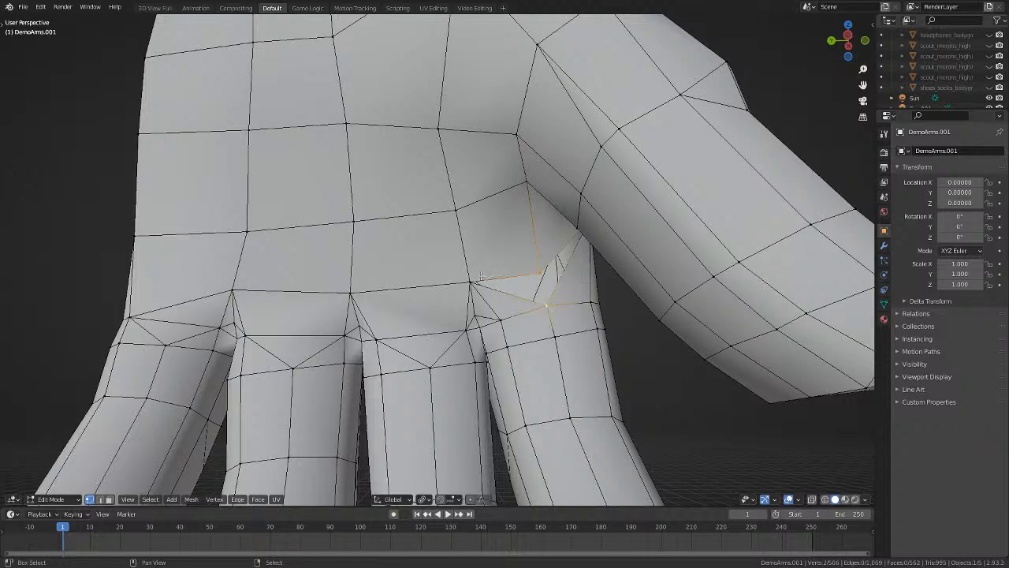
Fill the ripped gap above the index finger with faces and move the split-off palm vertex further up from the finger base.
{"action": "middle_click_drag", "start_coordinate": [557, 299], "coordinate": [565, 249]}
{"action": "key", "text": "g"}
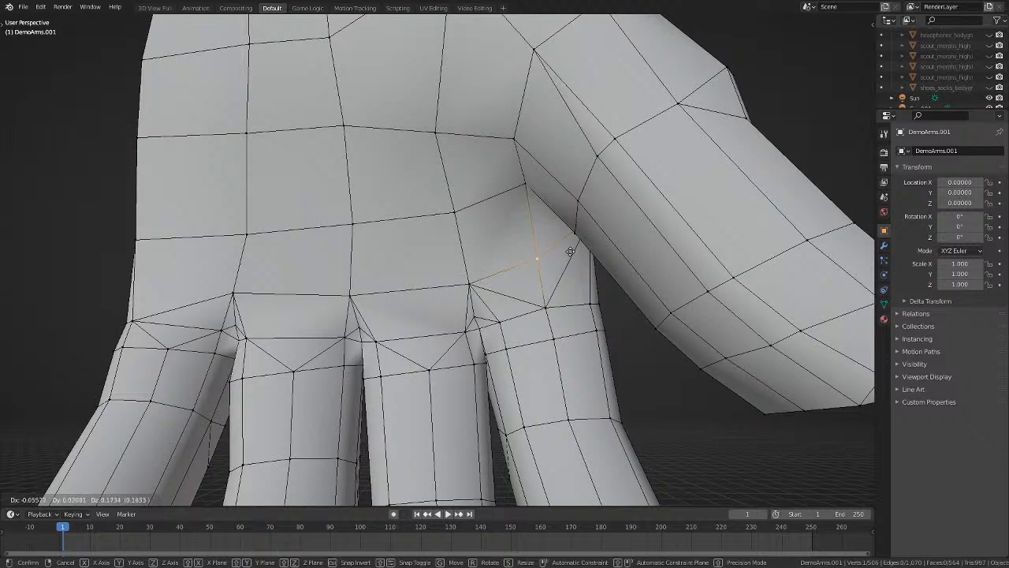
{"action": "left_click", "coordinate": [570, 250]}
Dissolve the surplus edges on the thumb-facing side of the index finger's base.
{"action": "middle_click_drag", "start_coordinate": [569, 251], "coordinate": [476, 233]}
{"action": "key", "text": "x"}
{"action": "left_click", "coordinate": [484, 305]}
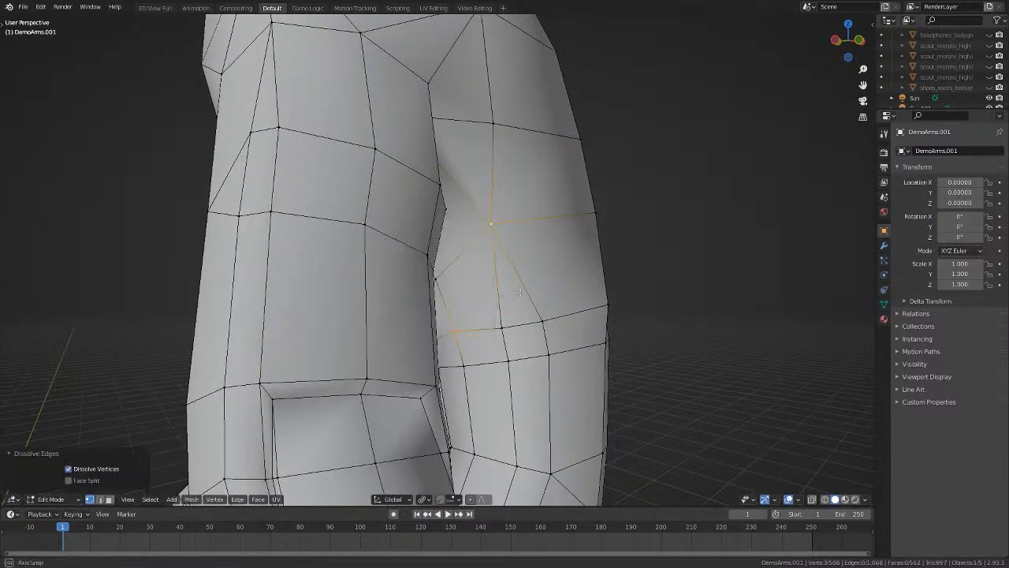
Reposition the vertices left by the dissolve on the thumb-facing side of the index finger's base.
{"action": "middle_click_drag", "start_coordinate": [519, 292], "coordinate": [484, 311]}
{"action": "key", "text": "g"}
{"action": "left_click", "coordinate": [505, 303]}
{"action": "scroll", "coordinate": [473, 310], "scroll_direction": "up", "scroll_amount": 4}
Widen the upper cross edge on the thumb-facing side of the index finger's base by scaling its two end vertices.
{"action": "right_click", "coordinate": [409, 308]}
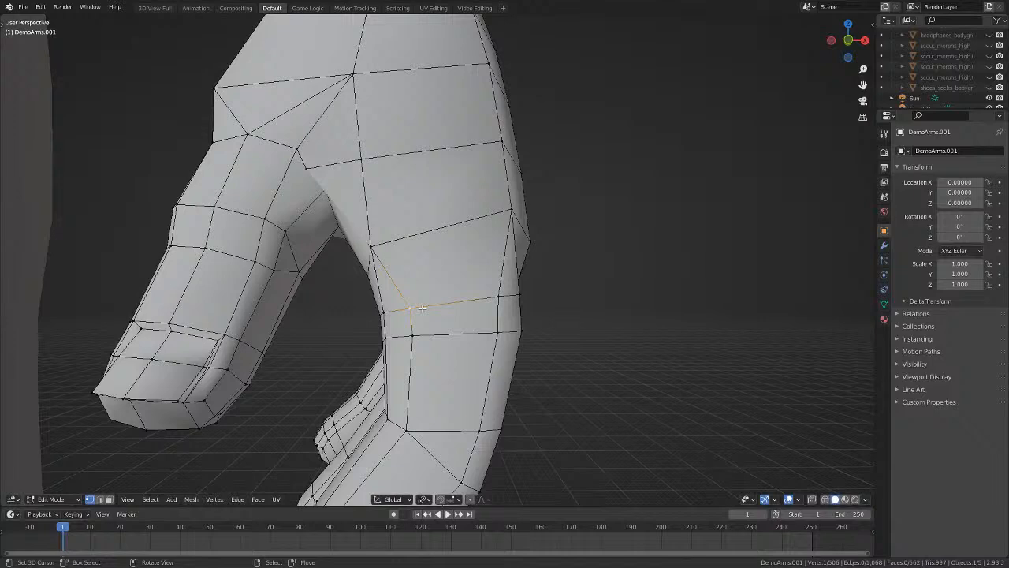
{"action": "right_click", "coordinate": [497, 295], "text": "shift"}
{"action": "middle_click_drag", "start_coordinate": [544, 293], "coordinate": [534, 300]}
{"action": "key", "text": "s"}
{"action": "left_click", "coordinate": [544, 301]}
Scale the cross edge just below, on the index finger's thumb-facing side, up by about 1.098 and clear the selection.
{"action": "right_click", "coordinate": [508, 334]}
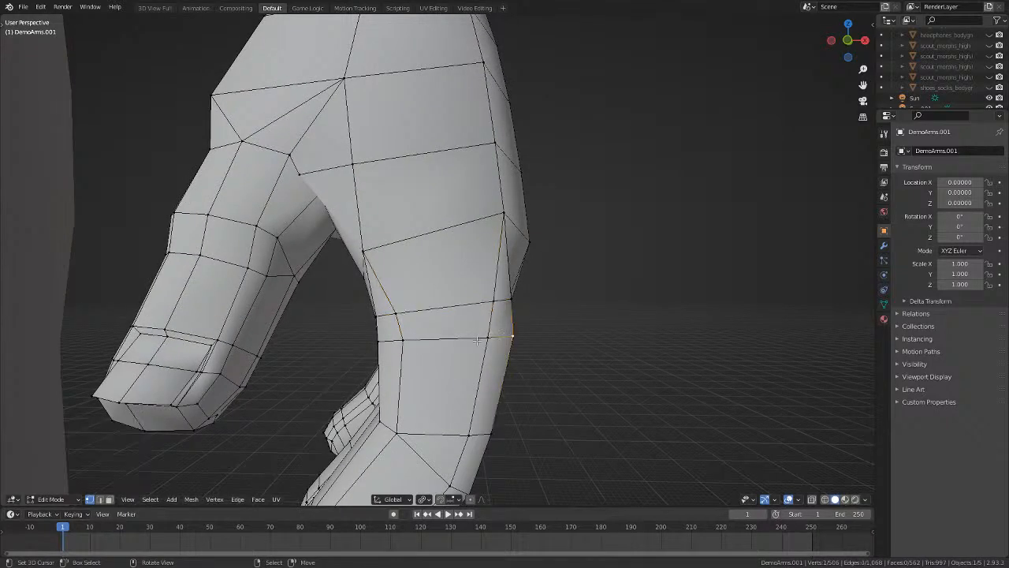
{"action": "right_click", "coordinate": [482, 339], "text": "alt"}
{"action": "key", "text": "s"}
{"action": "left_click", "coordinate": [667, 341]}
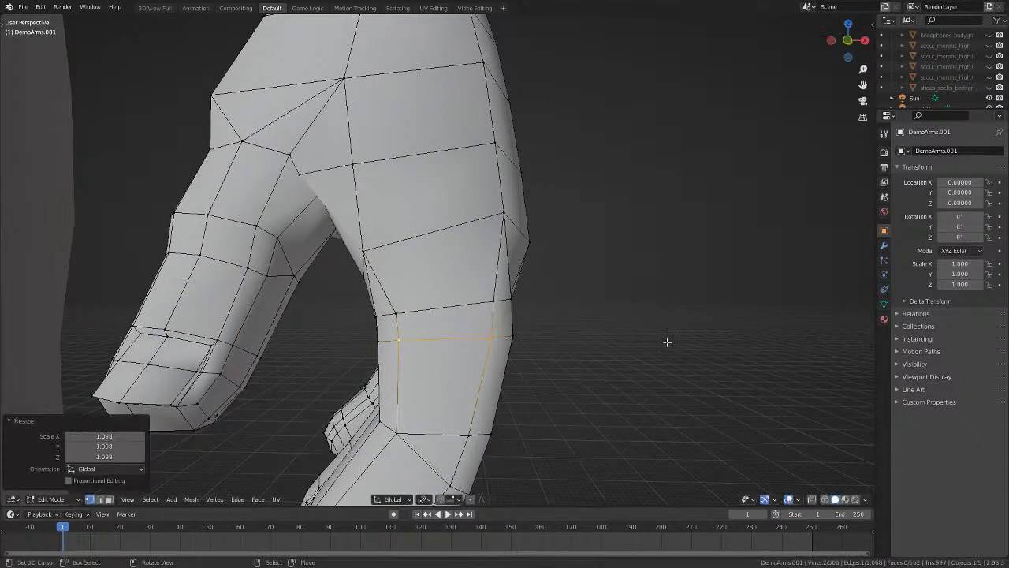
{"action": "key", "text": "alt+a"}
{"action": "scroll", "coordinate": [667, 341], "scroll_direction": "down", "scroll_amount": 1}
{"action": "mouse_move", "coordinate": [660, 341]}
{"action": "middle_mouse_down"}
{"action": "mouse_move", "coordinate": [636, 338]}
{"action": "mouse_move", "coordinate": [651, 334]}
{"action": "middle_mouse_up"}
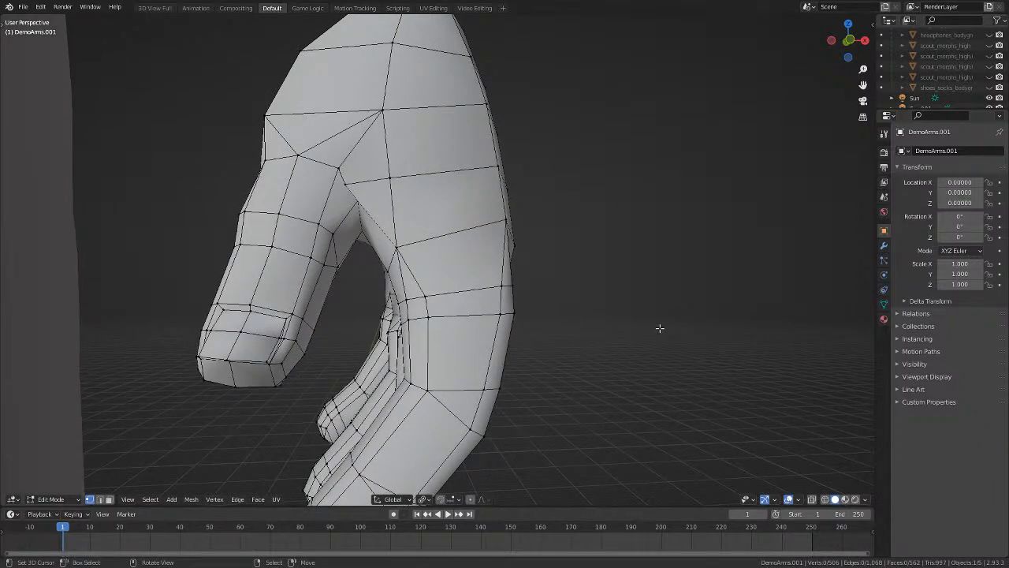
Select the two vertices at the back edge of the index finger's base and adjust their positions from several angles.
{"action": "scroll", "coordinate": [649, 332], "scroll_direction": "up", "scroll_amount": 2}
{"action": "right_click", "coordinate": [519, 294]}
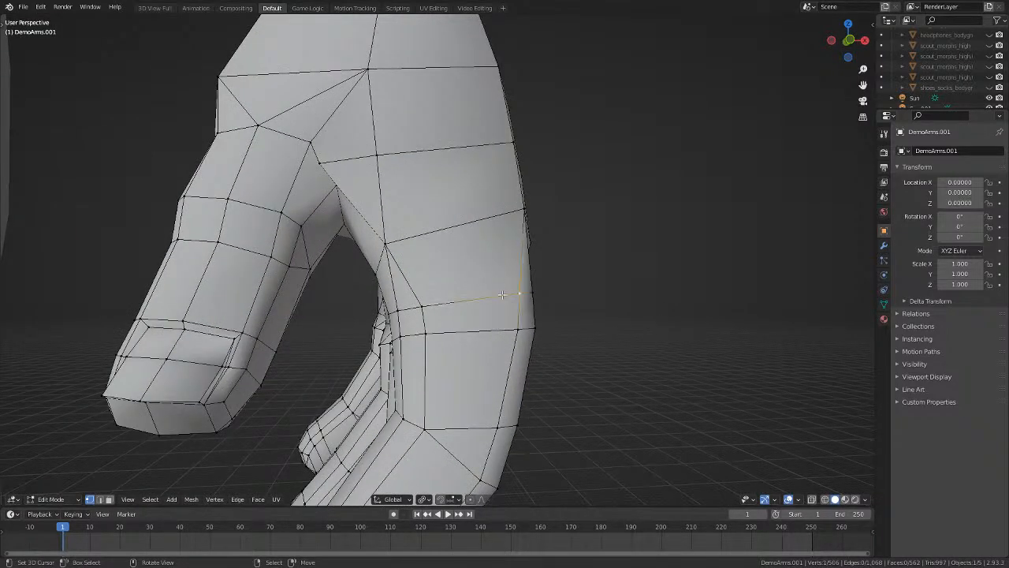
{"action": "middle_click_drag", "start_coordinate": [518, 293], "coordinate": [565, 295]}
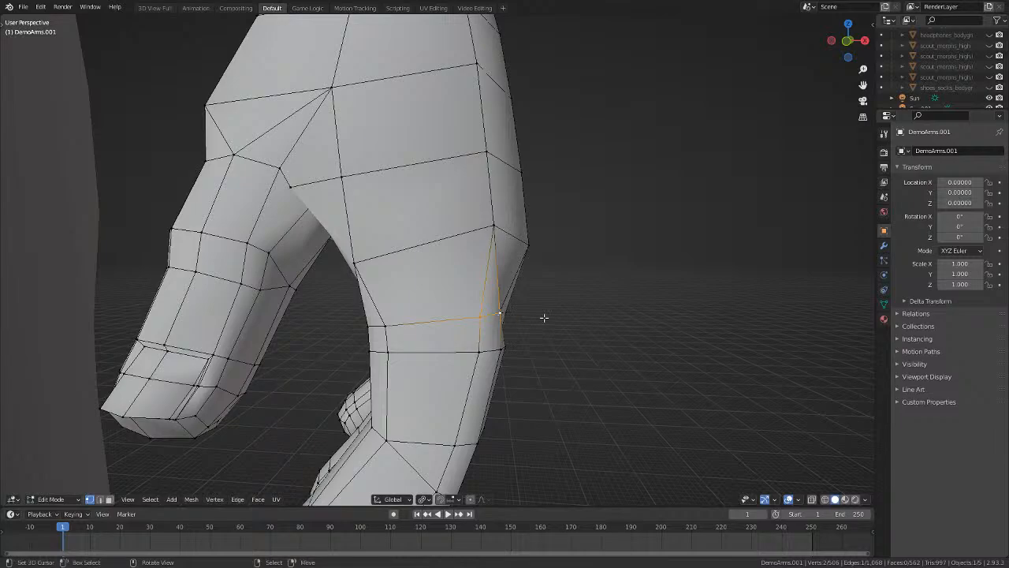
{"action": "middle_click_drag", "start_coordinate": [498, 317], "coordinate": [380, 296]}
{"action": "key", "text": "g"}
{"action": "left_click", "coordinate": [423, 208]}
{"action": "key", "text": "g"}
{"action": "left_click", "coordinate": [400, 397]}
{"action": "key", "text": "g"}
{"action": "left_click", "coordinate": [400, 394]}
Move the outer vertex at the back of the index finger's base until it follows the finger's outline, using an orthographic view.
{"action": "left_click", "coordinate": [301, 294]}
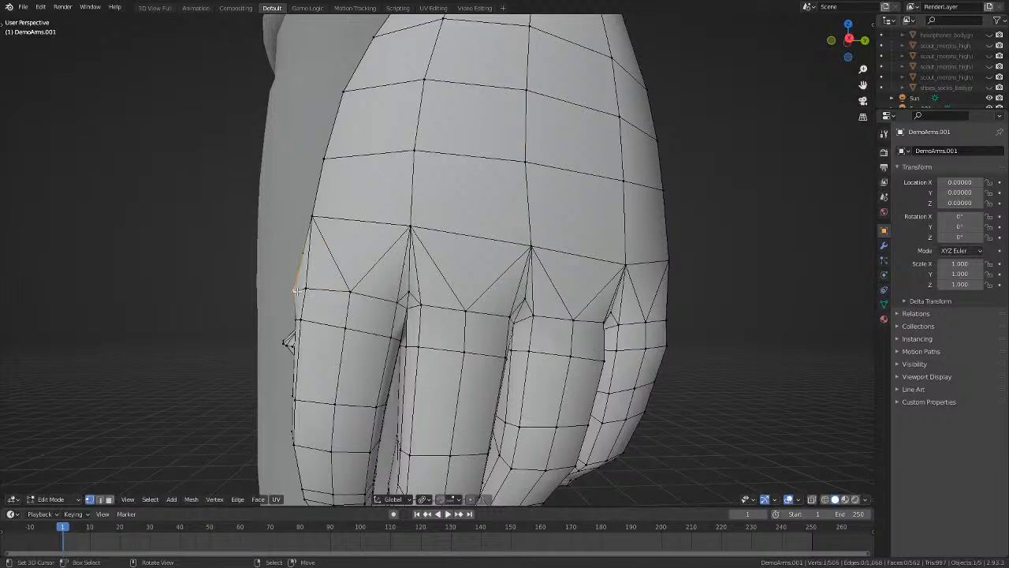
{"action": "middle_click_drag", "start_coordinate": [302, 295], "coordinate": [335, 303]}
{"action": "key", "text": "g"}
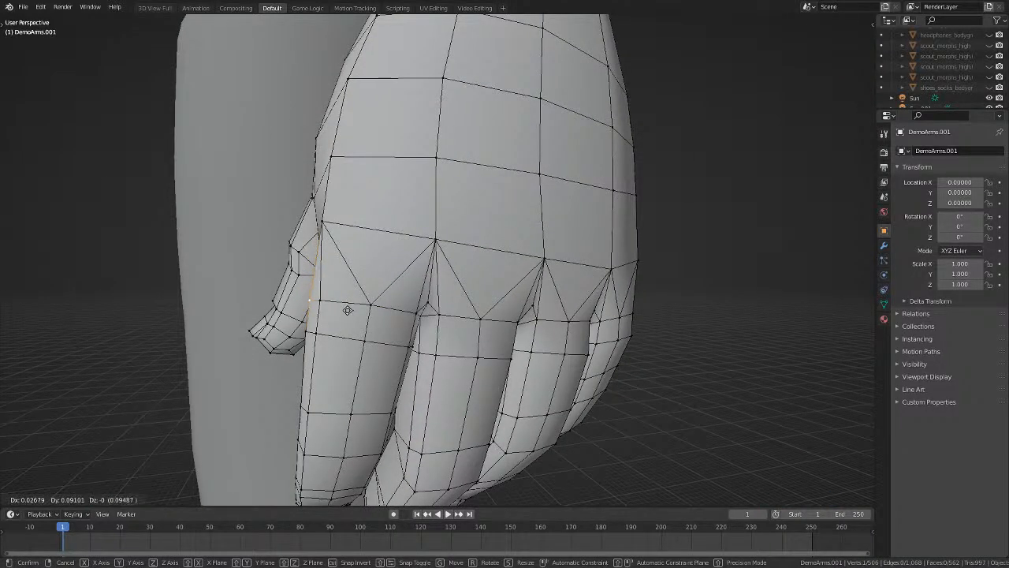
{"action": "left_click", "coordinate": [345, 311]}
{"action": "key", "text": "KP_5"}
{"action": "middle_click_drag", "start_coordinate": [402, 275], "coordinate": [419, 286]}
{"action": "scroll", "coordinate": [375, 278], "scroll_direction": "up", "scroll_amount": 1}
{"action": "scroll", "coordinate": [394, 285], "scroll_direction": "up", "scroll_amount": 2}
{"action": "key", "text": "g"}
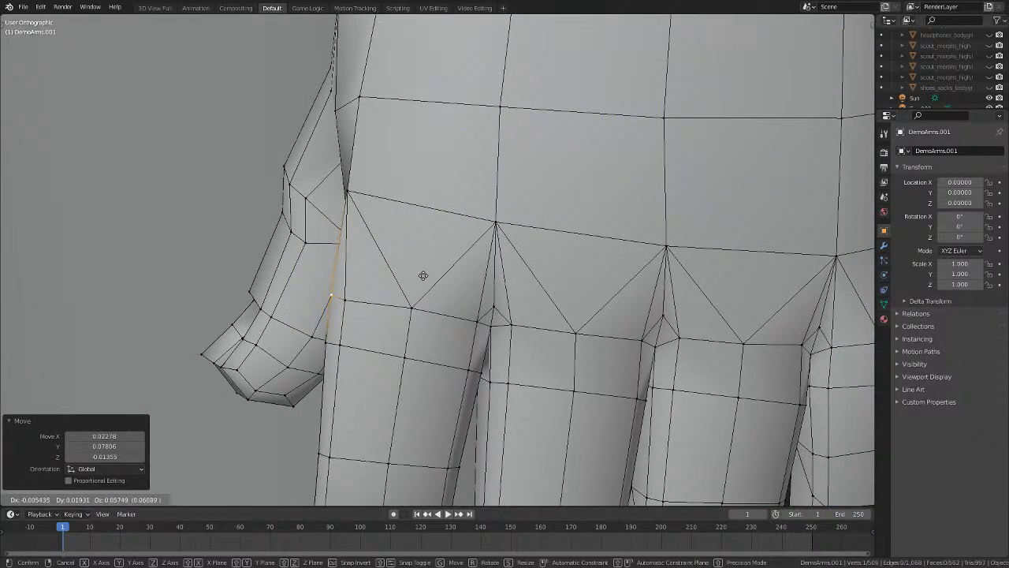
{"action": "left_click", "coordinate": [423, 277]}
Shift the neighbouring vertex at the back of the index finger's base slightly toward the finger's outer edge.
{"action": "key", "text": "a"}
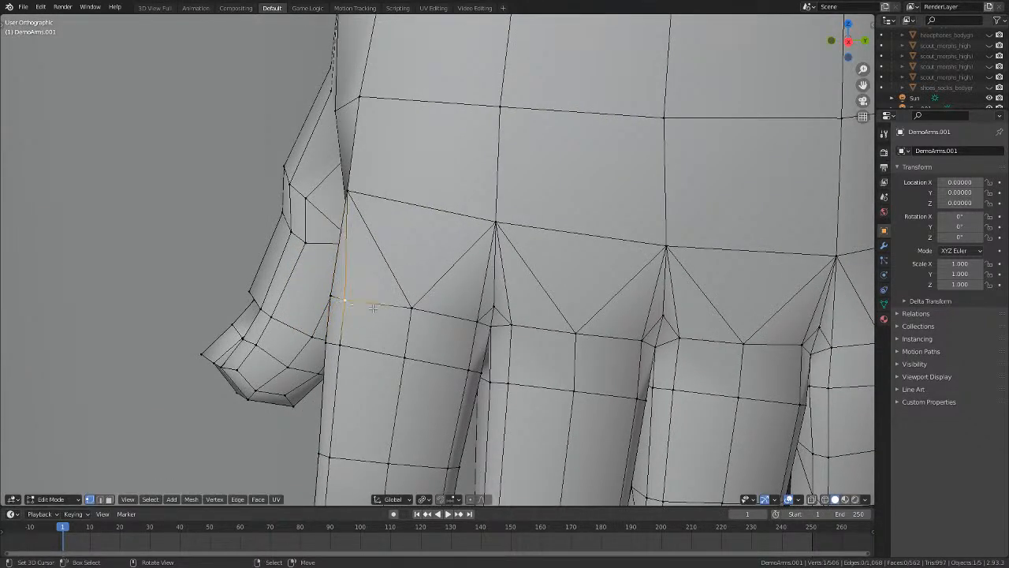
{"action": "middle_click_drag", "start_coordinate": [373, 308], "coordinate": [362, 331]}
{"action": "key", "text": "g"}
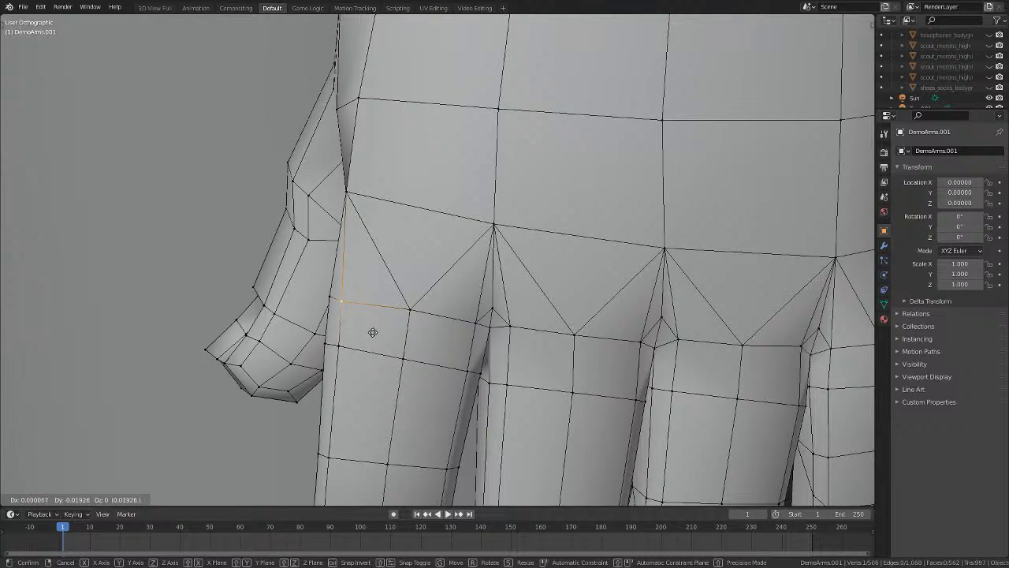
{"action": "left_click", "coordinate": [374, 329]}
Adjust the knuckle-row vertices along X, moving the one between the middle and ring fingers by about -0.069.
{"action": "middle_click_drag", "start_coordinate": [375, 329], "coordinate": [621, 90]}
{"action": "left_click", "coordinate": [399, 275]}
{"action": "key", "text": "g"}
{"action": "key", "text": "y"}
{"action": "key", "text": "x"}
{"action": "left_click", "coordinate": [671, 241]}
{"action": "key", "text": "g"}
{"action": "key", "text": "x"}
{"action": "left_click", "coordinate": [671, 205]}
{"action": "scroll", "coordinate": [525, 115], "scroll_direction": "down", "scroll_amount": 4}
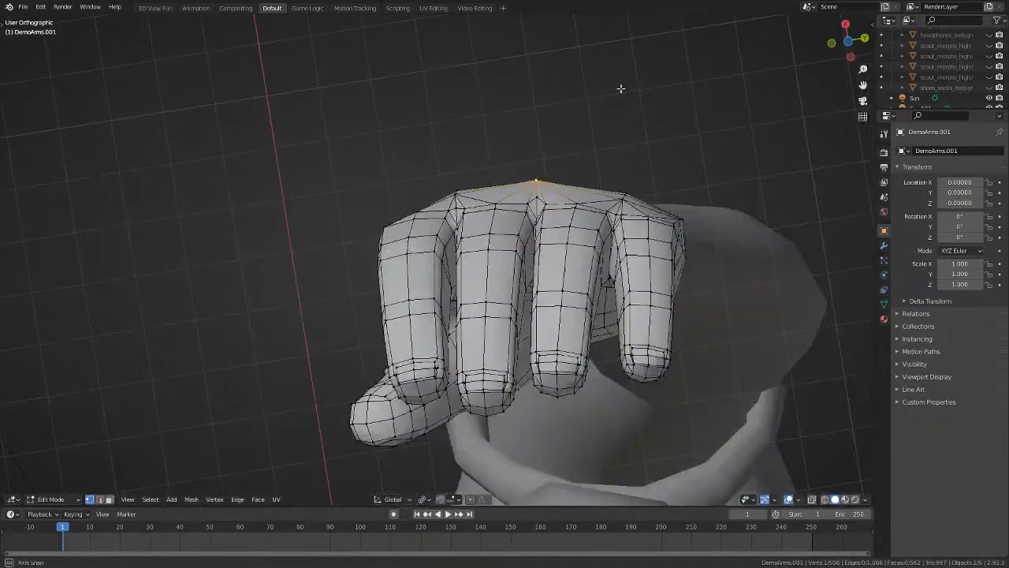
{"action": "key", "text": "g"}
{"action": "key", "text": "x"}
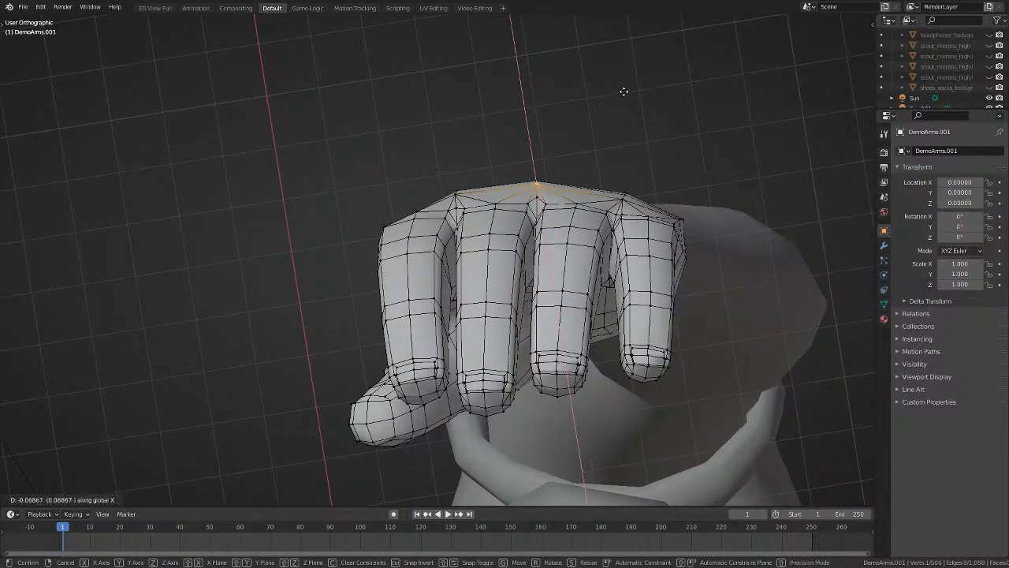
{"action": "left_click", "coordinate": [624, 92]}
Move the two web vertices beside the middle finger, in the index-middle and middle-ring gaps, about -0.053 along X.
{"action": "middle_click_drag", "start_coordinate": [626, 119], "coordinate": [648, 264]}
{"action": "scroll", "coordinate": [560, 264], "scroll_direction": "up", "scroll_amount": 5}
{"action": "middle_click_drag", "start_coordinate": [544, 264], "coordinate": [464, 115]}
{"action": "middle_click_drag", "start_coordinate": [646, 60], "coordinate": [702, 70]}
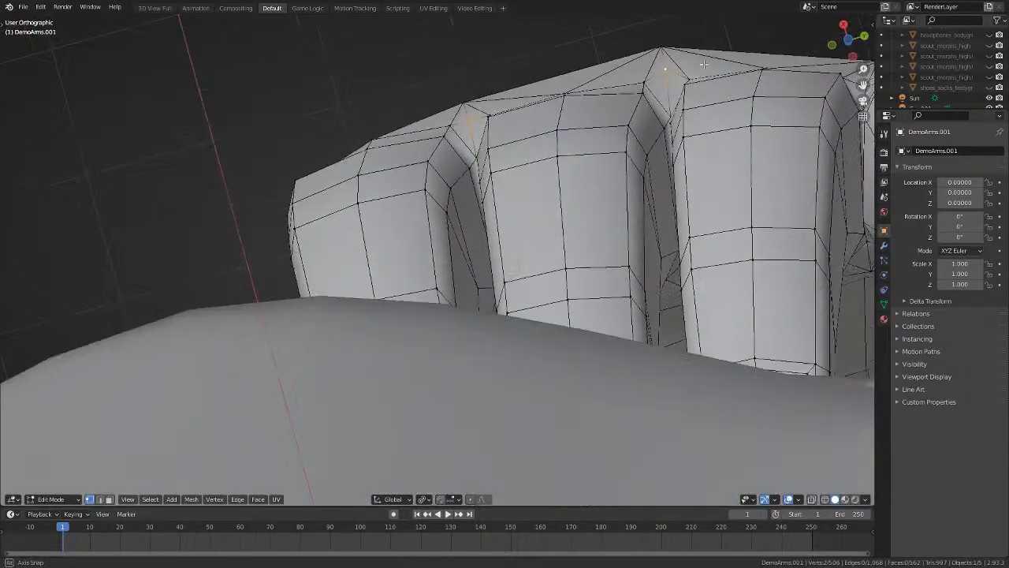
{"action": "key", "text": "g"}
{"action": "key", "text": "y"}
{"action": "key", "text": "x"}
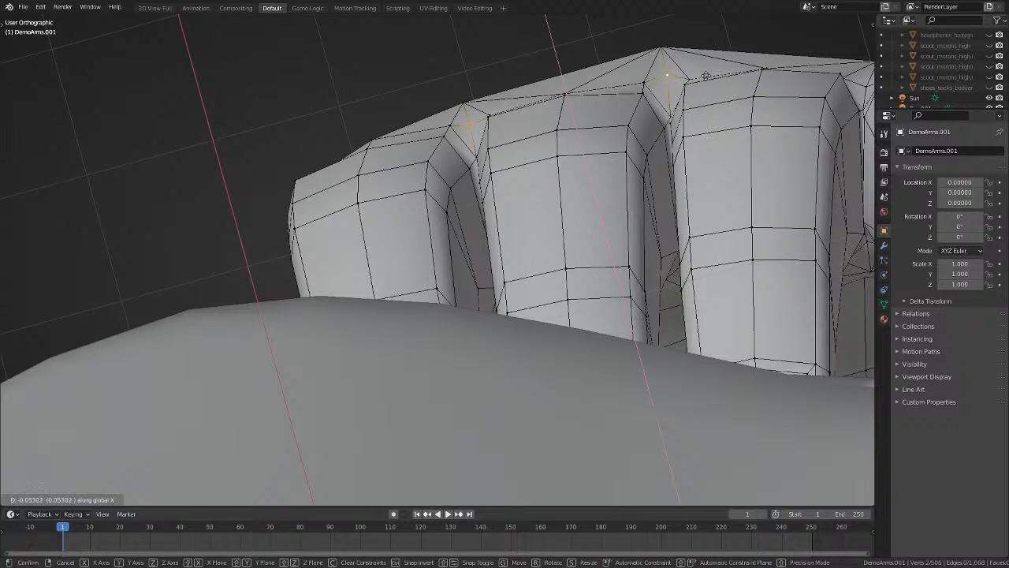
{"action": "left_click", "coordinate": [706, 77]}
Push the web vertex between the middle and ring fingers further in and lower it slightly toward the gap.
{"action": "left_click", "coordinate": [670, 78]}
{"action": "key", "text": "g"}
{"action": "left_click", "coordinate": [699, 109]}
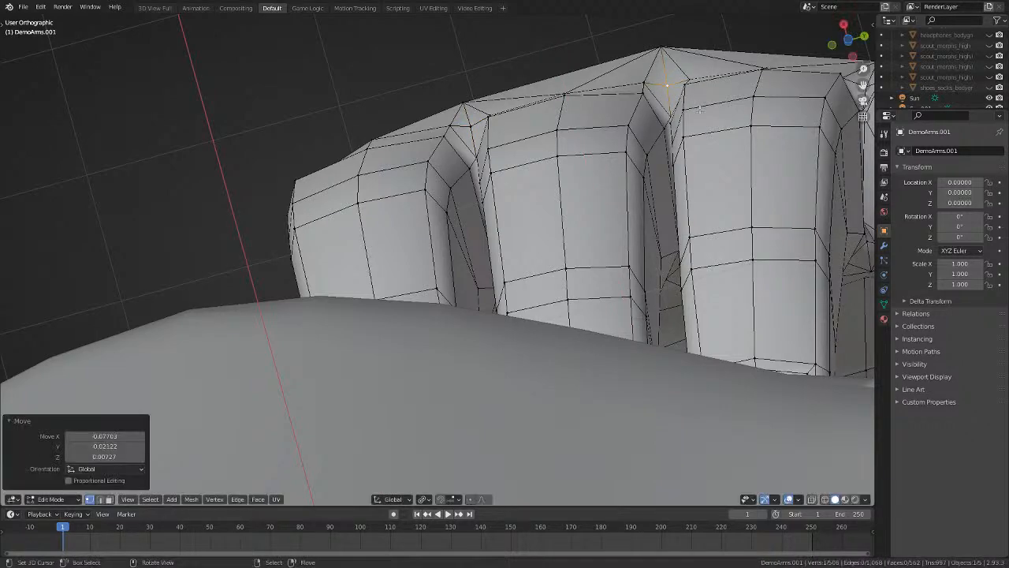
{"action": "middle_click_drag", "start_coordinate": [699, 111], "coordinate": [743, 325]}
{"action": "key", "text": "g"}
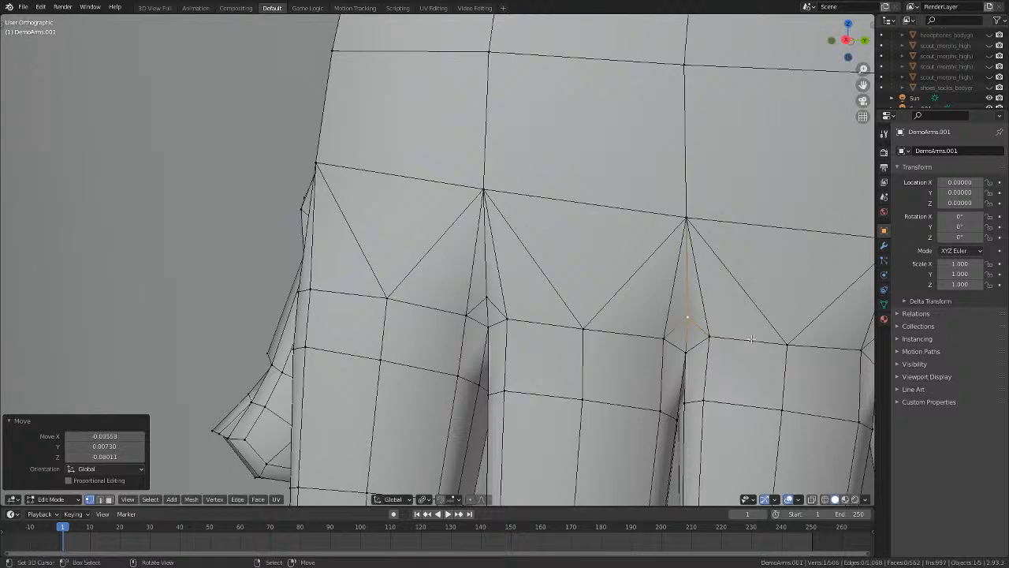
{"action": "key", "text": "Escape"}
{"action": "key", "text": "g"}
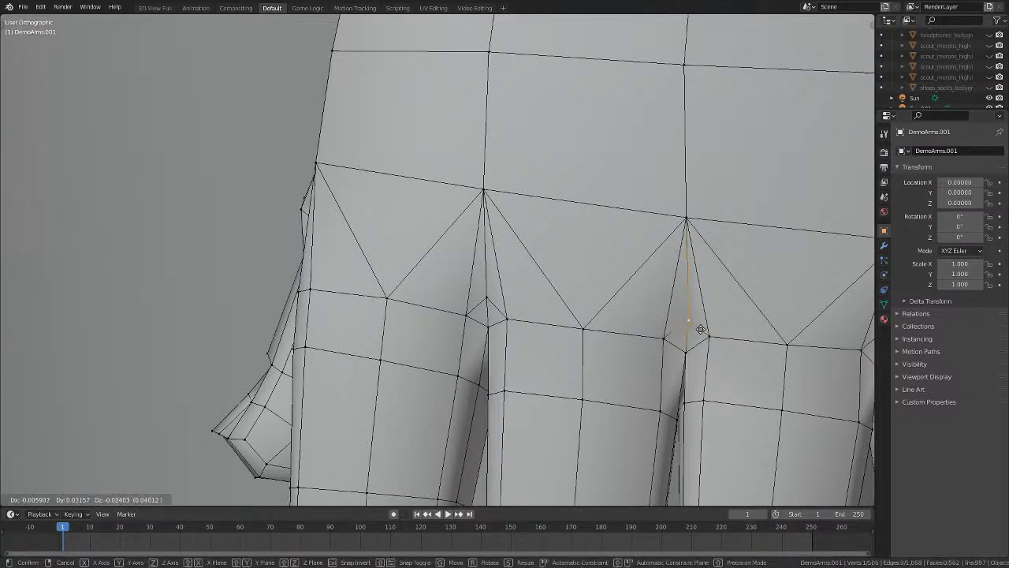
{"action": "left_click", "coordinate": [700, 330]}
Reposition the web vertex between the ring and little fingers, lowering it toward the gap.
{"action": "key", "text": "alt+a"}
{"action": "scroll", "coordinate": [704, 347], "scroll_direction": "down", "scroll_amount": 3}
{"action": "scroll", "coordinate": [506, 352], "scroll_direction": "up", "scroll_amount": 1}
{"action": "middle_click_drag", "start_coordinate": [706, 353], "coordinate": [528, 350], "text": "shift"}
{"action": "scroll", "coordinate": [507, 352], "scroll_direction": "up", "scroll_amount": 1}
{"action": "right_click", "coordinate": [518, 324]}
{"action": "key", "text": "g"}
{"action": "left_click", "coordinate": [526, 350]}
{"action": "key", "text": "g"}
{"action": "left_click", "coordinate": [530, 221]}
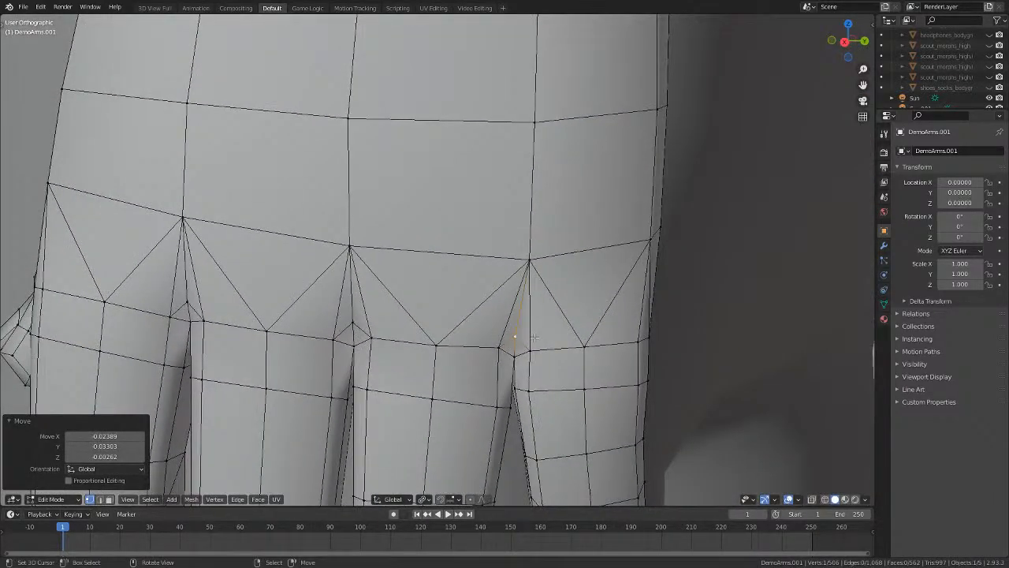
{"action": "key", "text": "g"}
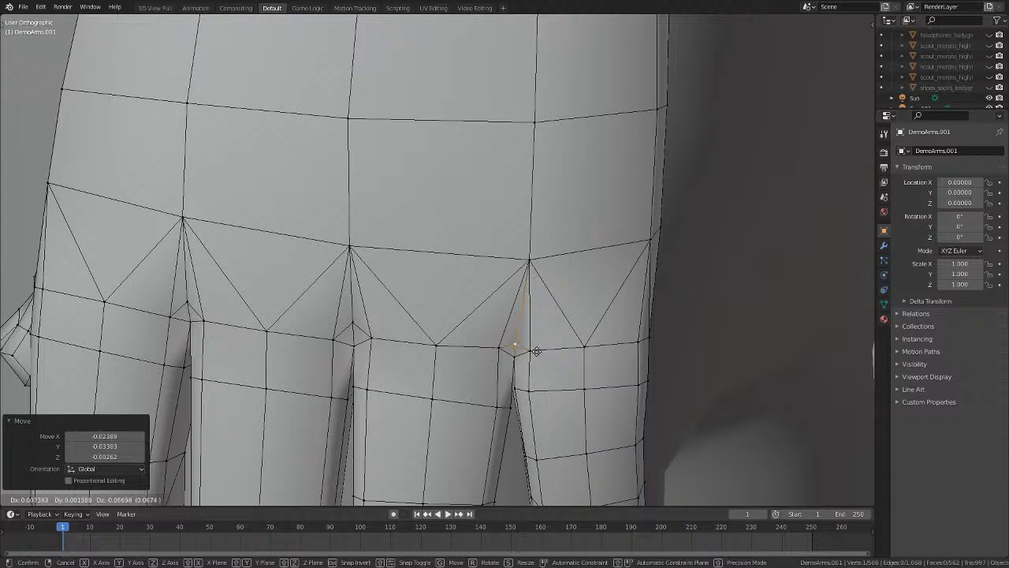
{"action": "left_click", "coordinate": [538, 350]}
Lower the web vertex between the middle and ring fingers closer to the bottom of the gap.
{"action": "left_click", "coordinate": [364, 325]}
{"action": "left_click", "coordinate": [351, 321]}
{"action": "middle_click_drag", "start_coordinate": [355, 327], "coordinate": [384, 351]}
{"action": "key", "text": "g"}
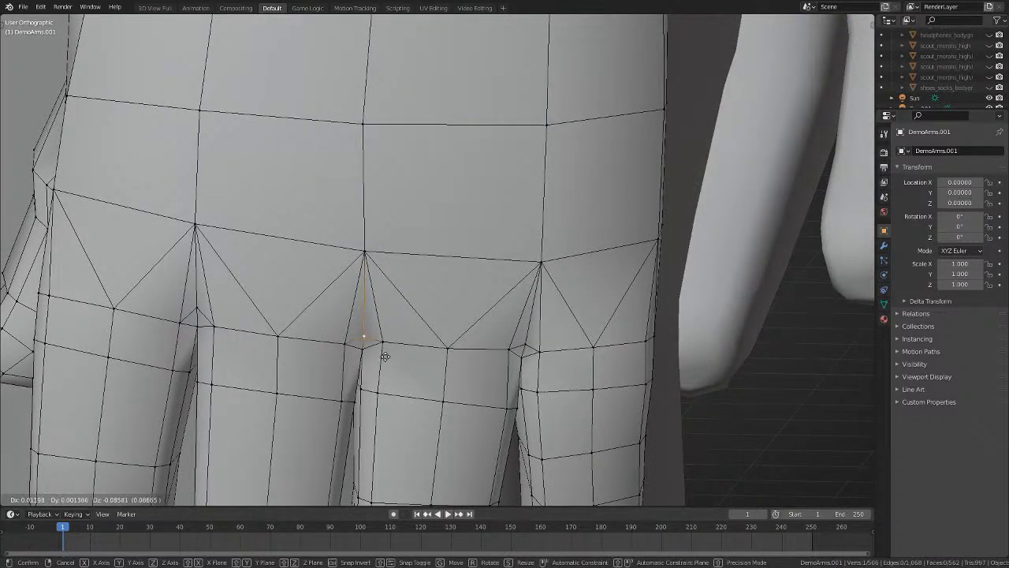
{"action": "left_click", "coordinate": [381, 356]}
Move the base corner vertex on the middle finger's ring-facing side slightly toward the gap.
{"action": "left_click", "coordinate": [270, 323]}
{"action": "left_click", "coordinate": [343, 340]}
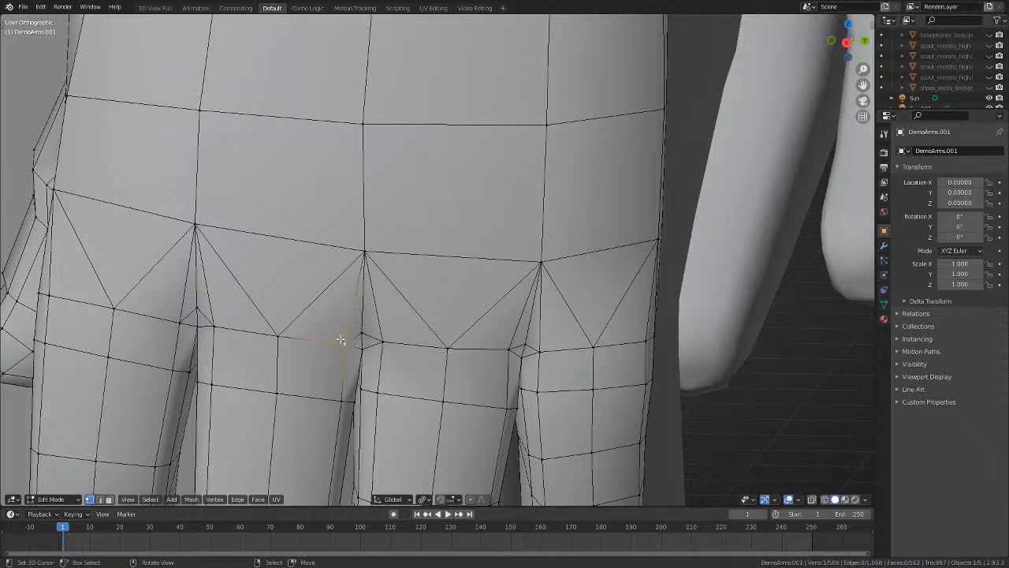
{"action": "key", "text": "g"}
{"action": "left_click", "coordinate": [346, 339]}
{"action": "left_click", "coordinate": [389, 339]}
Select the three upper vertices around the gap between the middle and ring fingers and shift them together.
{"action": "middle_click_drag", "start_coordinate": [377, 370], "coordinate": [360, 325]}
{"action": "right_click", "coordinate": [339, 321]}
{"action": "right_click", "coordinate": [353, 314], "text": "shift"}
{"action": "right_click", "coordinate": [373, 320], "text": "shift"}
{"action": "key", "text": "g"}
{"action": "left_click", "coordinate": [398, 321]}
Adjust the vertex on the middle finger's ring-facing edge one loop below its base.
{"action": "right_click", "coordinate": [332, 386]}
{"action": "middle_click_drag", "start_coordinate": [333, 386], "coordinate": [372, 389]}
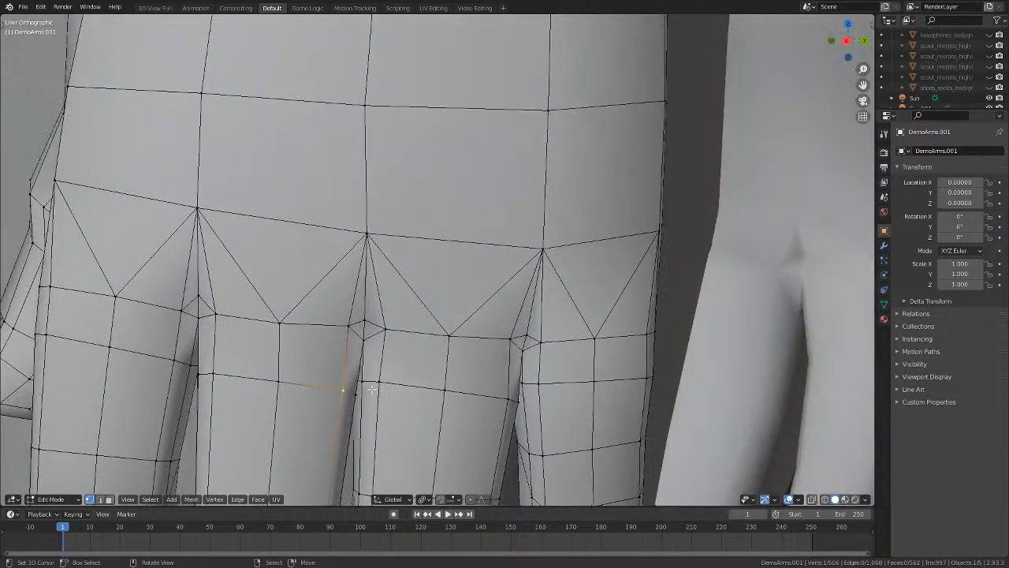
{"action": "key", "text": "g"}
{"action": "left_click", "coordinate": [369, 389]}
Select three vertices in the middle column of the back of the hand and move them along X.
{"action": "scroll", "coordinate": [325, 373], "scroll_direction": "down", "scroll_amount": 2}
{"action": "middle_click_drag", "start_coordinate": [425, 266], "coordinate": [417, 275]}
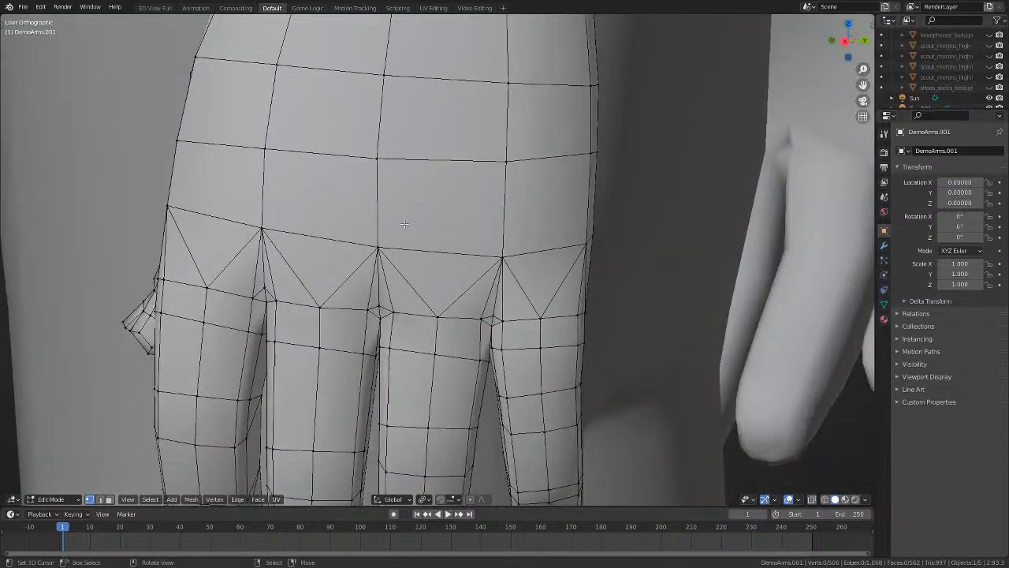
{"action": "middle_click_drag", "start_coordinate": [404, 225], "coordinate": [411, 223]}
{"action": "middle_click_drag", "start_coordinate": [405, 103], "coordinate": [423, 170]}
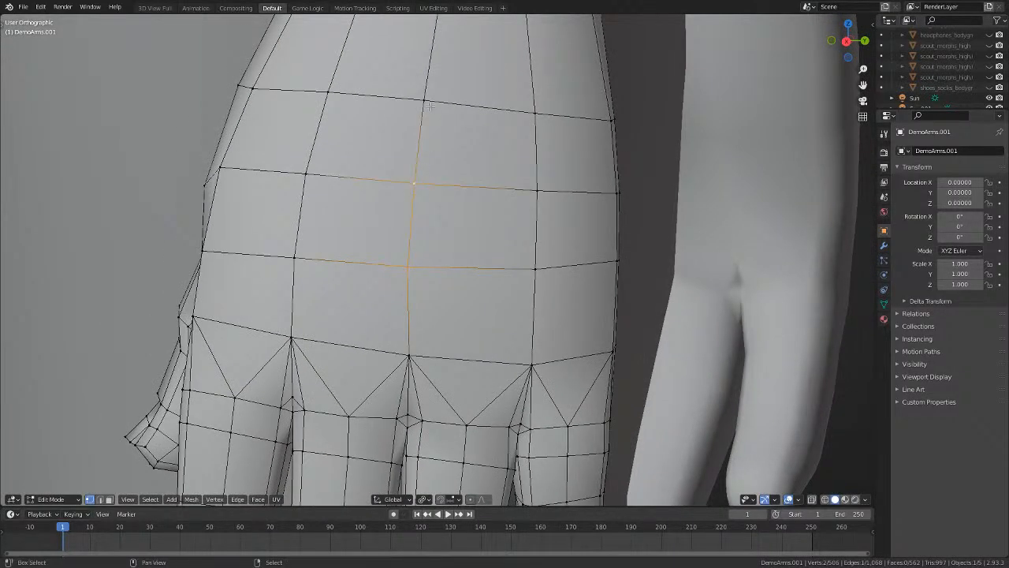
{"action": "middle_click_drag", "start_coordinate": [428, 105], "coordinate": [457, 167]}
{"action": "key", "text": "g"}
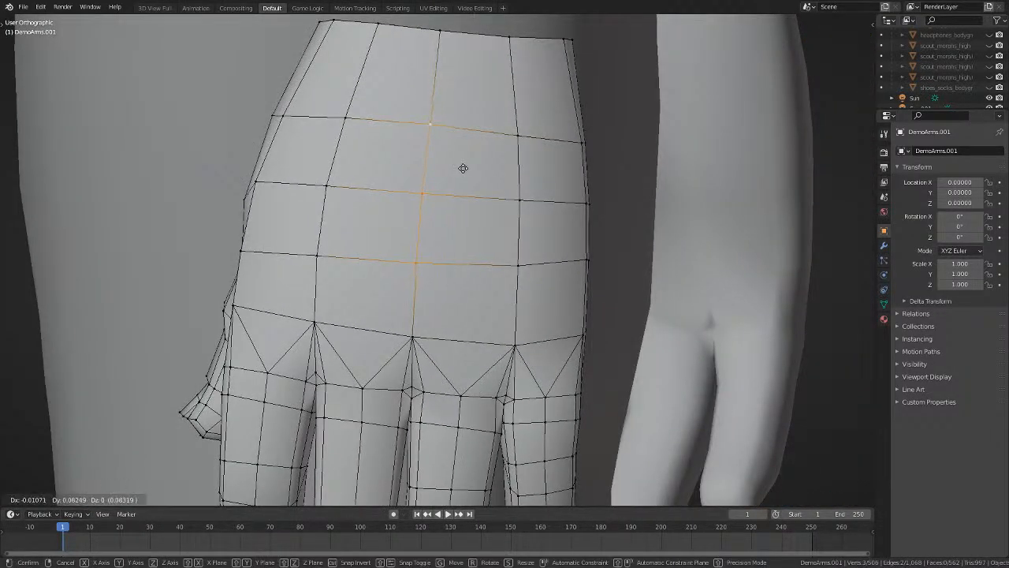
{"action": "key", "text": "x"}
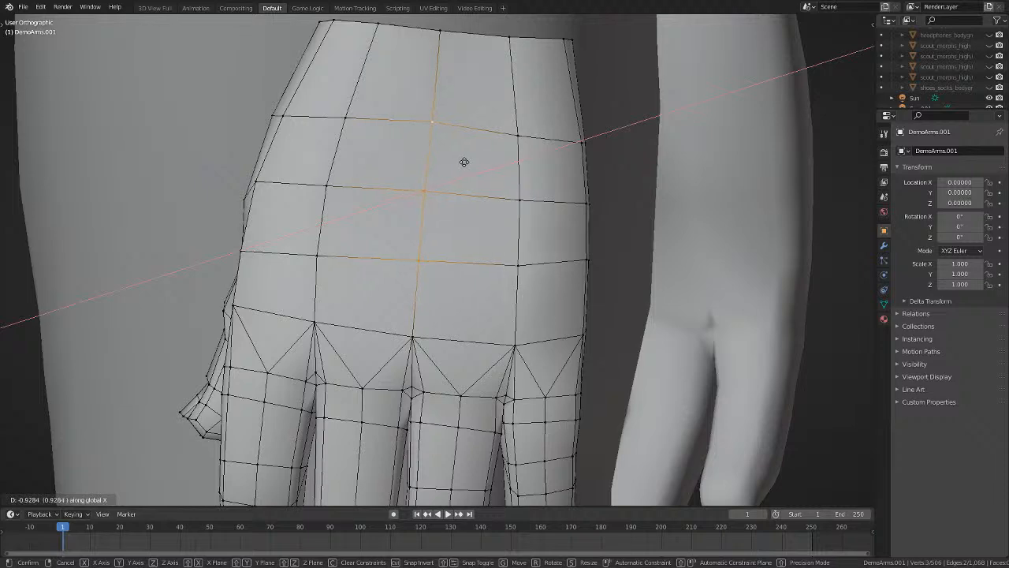
{"action": "left_click", "coordinate": [463, 162]}
Nudge only the top vertex of that middle column on the back of the hand along Y.
{"action": "key", "text": "alt+a"}
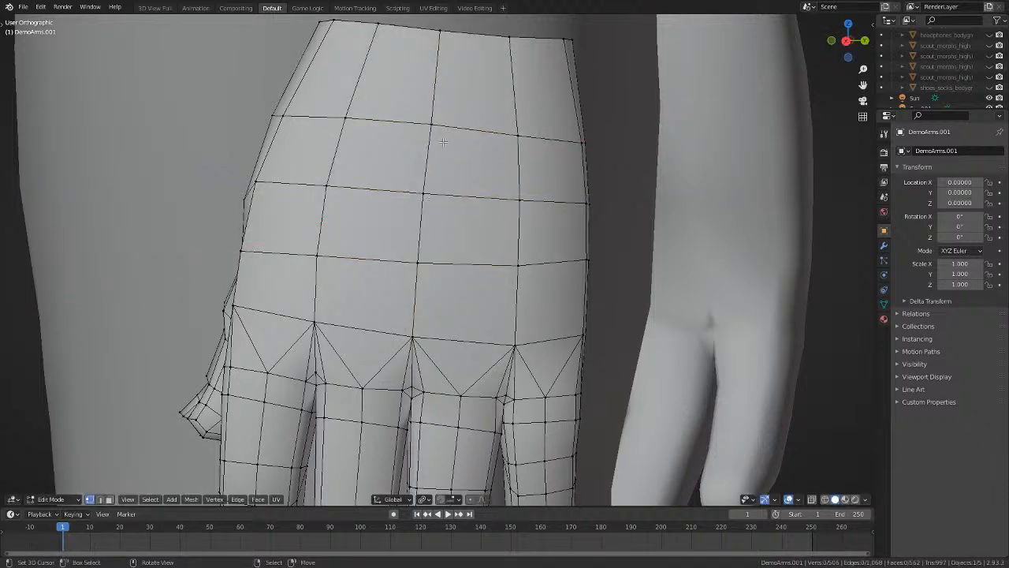
{"action": "key", "text": "g"}
{"action": "key", "text": "y"}
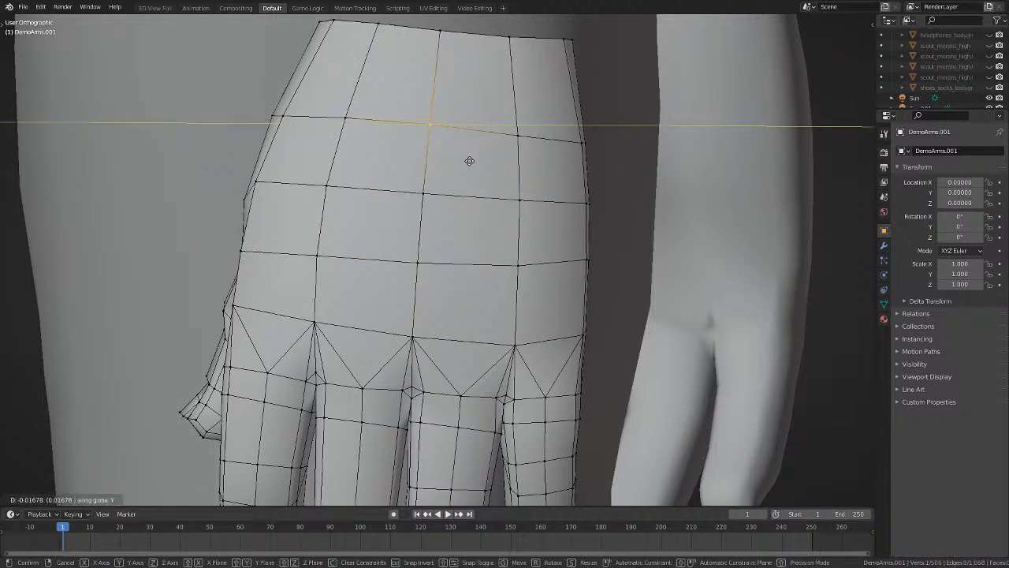
{"action": "left_click", "coordinate": [469, 161]}
Shift the knuckle vertex between the ring and little fingers about -0.058 along Y and move the vertex above it along Y.
{"action": "middle_click_drag", "start_coordinate": [521, 353], "coordinate": [505, 340]}
{"action": "key", "text": "g"}
{"action": "key", "text": "y"}
{"action": "left_click", "coordinate": [510, 342]}
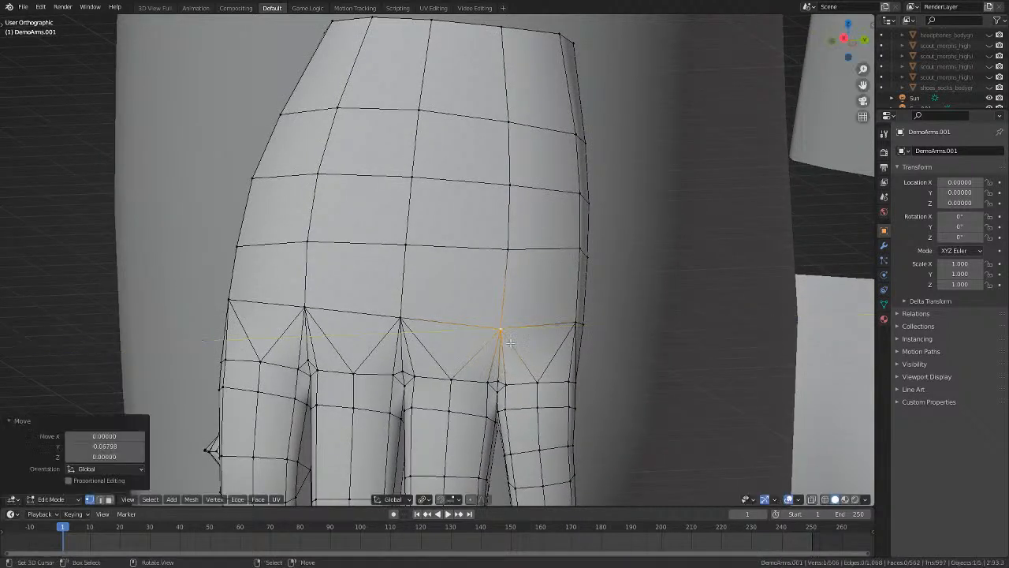
{"action": "left_click", "coordinate": [523, 236], "text": "shift"}
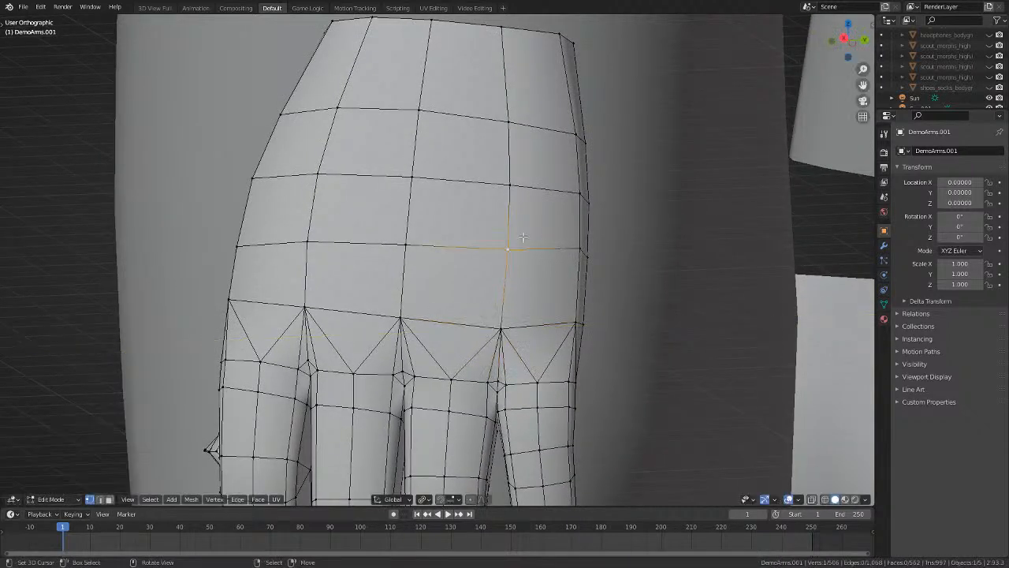
{"action": "key", "text": "g"}
{"action": "key", "text": "y"}
{"action": "left_click", "coordinate": [585, 207]}
Select the three back-of-hand vertices above the ring-little finger knuckle and move them along X.
{"action": "scroll", "coordinate": [602, 276], "scroll_direction": "down", "scroll_amount": 3}
{"action": "middle_click_drag", "start_coordinate": [601, 275], "coordinate": [565, 163]}
{"action": "key", "text": "Tab"}
{"action": "key", "text": "Tab"}
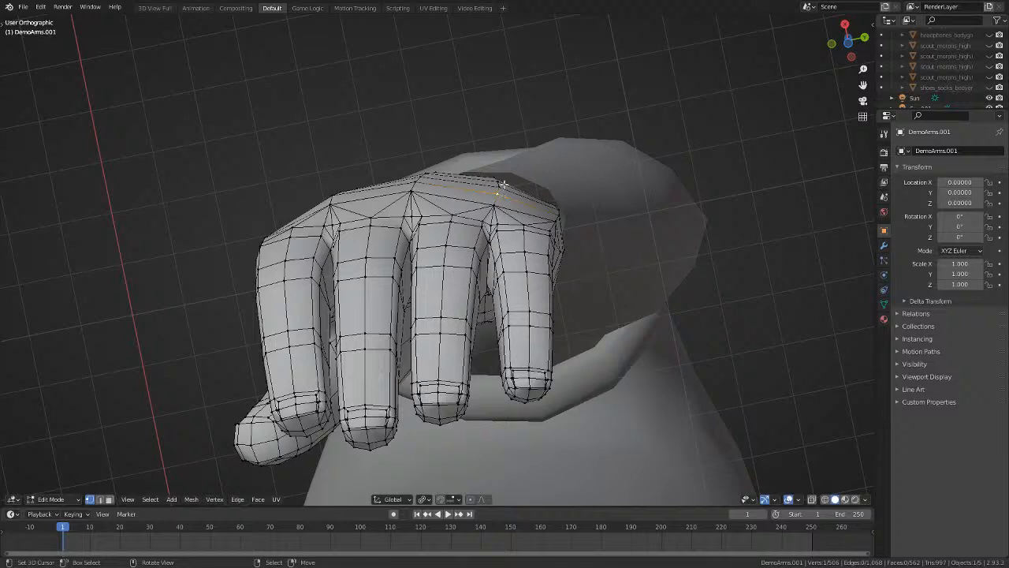
{"action": "key", "text": "g"}
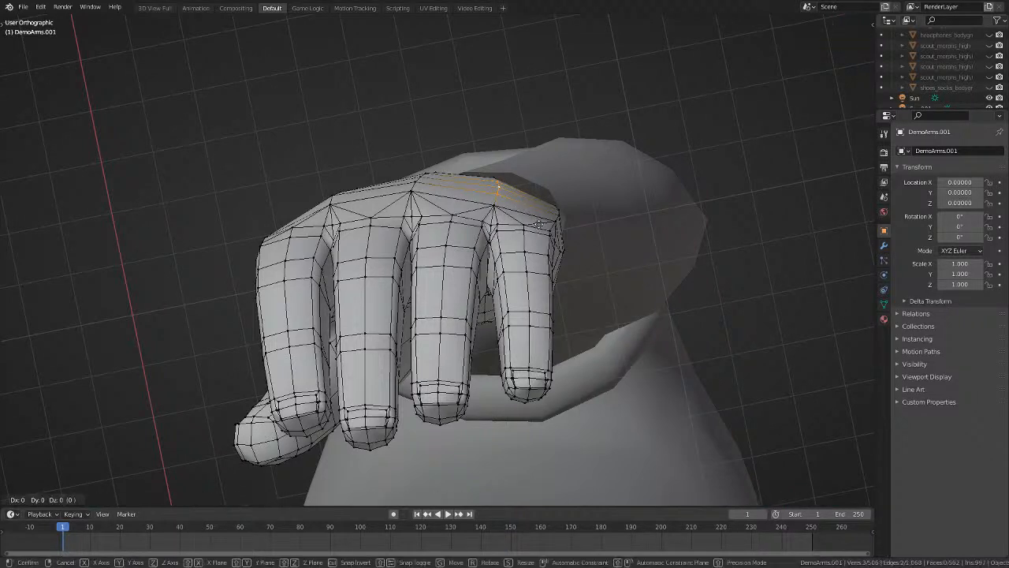
{"action": "key", "text": "x"}
{"action": "left_click", "coordinate": [539, 221]}
Move the knuckle vertex between the ring and little fingers about 0.099 along X.
{"action": "left_click", "coordinate": [496, 190]}
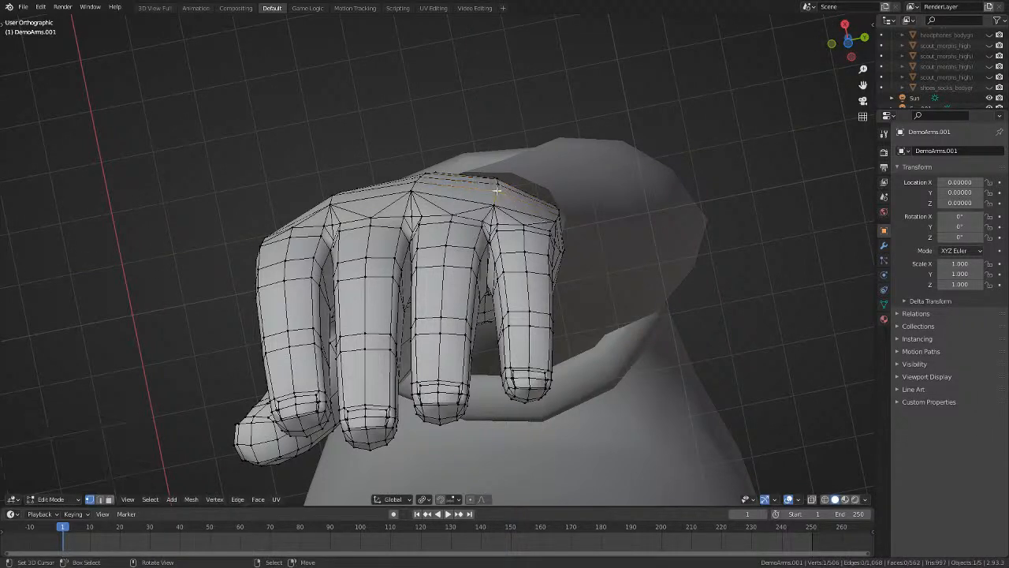
{"action": "key", "text": "g"}
{"action": "key", "text": "x"}
{"action": "left_click", "coordinate": [540, 224]}
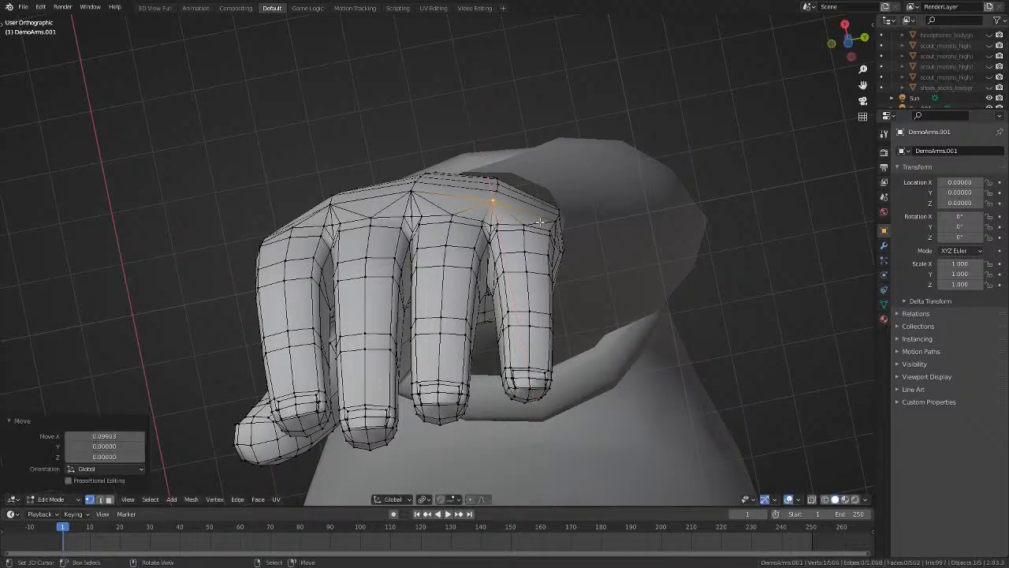
Examine the knuckles and finger bases on the back of the hand, with and without the editing wireframe.
{"action": "middle_click_drag", "start_coordinate": [540, 224], "coordinate": [542, 351]}
{"action": "key", "text": "alt+a"}
{"action": "scroll", "coordinate": [505, 363], "scroll_direction": "down", "scroll_amount": 6}
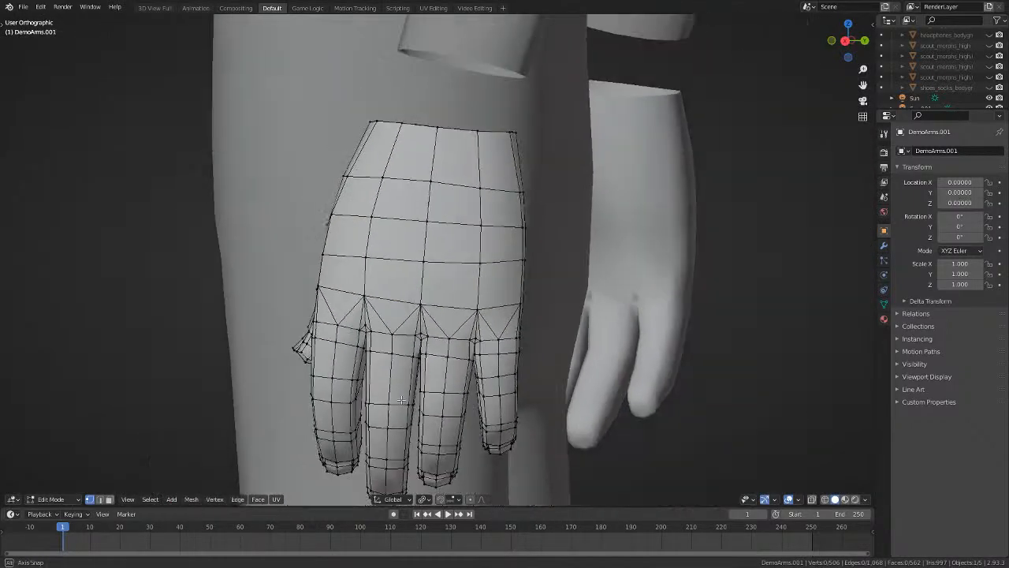
{"action": "key", "text": "Tab"}
{"action": "key", "text": "alt+a"}
{"action": "middle_click_drag", "start_coordinate": [359, 398], "coordinate": [376, 289]}
{"action": "scroll", "coordinate": [430, 398], "scroll_direction": "up", "scroll_amount": 3}
{"action": "key", "text": "Tab"}
{"action": "scroll", "coordinate": [413, 414], "scroll_direction": "up", "scroll_amount": 2}
{"action": "scroll", "coordinate": [413, 414], "scroll_direction": "up", "scroll_amount": 3}
{"action": "scroll", "coordinate": [523, 387], "scroll_direction": "up", "scroll_amount": 3}
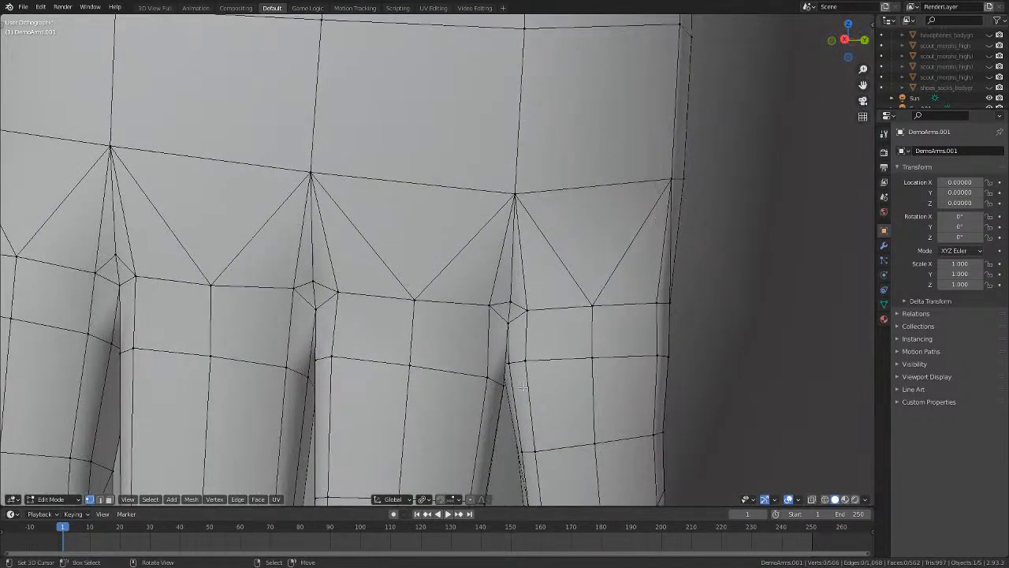
Scale in the three back-side vertices of the ring finger's first loop below the knuckle.
{"action": "scroll", "coordinate": [409, 367], "scroll_direction": "down", "scroll_amount": 3}
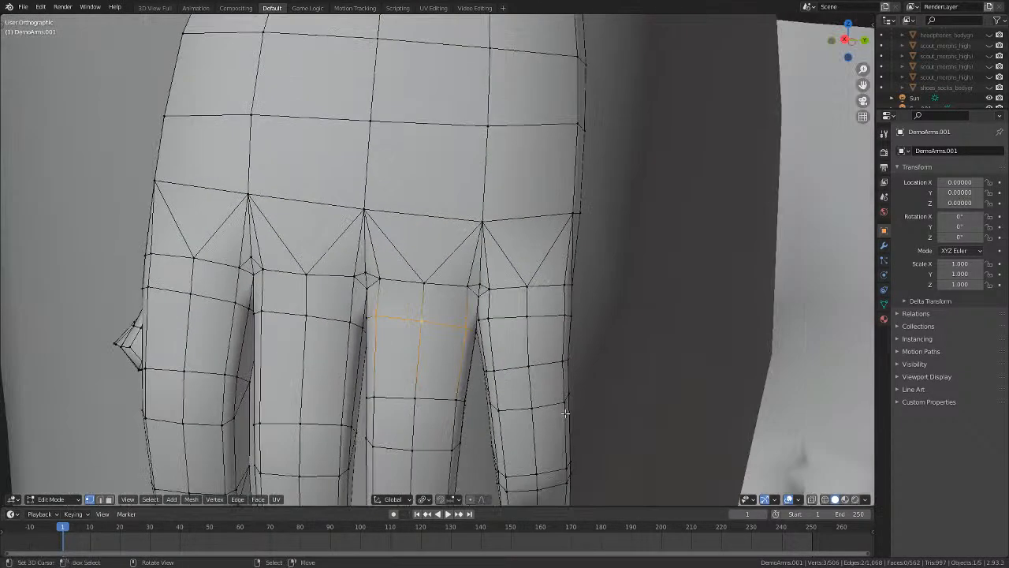
{"action": "key", "text": "s"}
{"action": "left_click", "coordinate": [558, 412]}
{"action": "key", "text": "alt+a"}
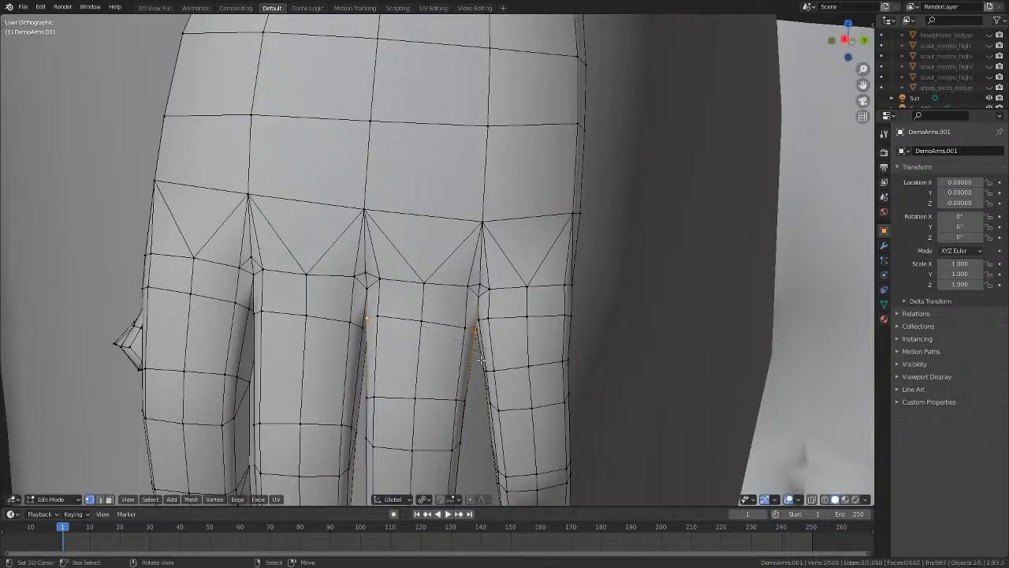
Set the transform pivot point to Individual Origins and scale the ring finger loop's two side vertices to about 0.967.
{"action": "left_click", "coordinate": [425, 499]}
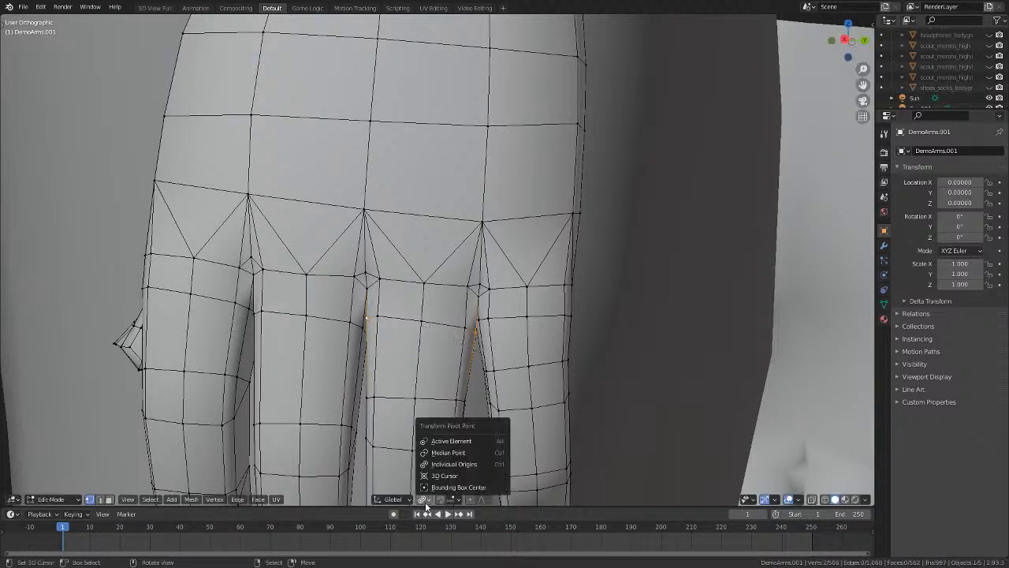
{"action": "left_click", "coordinate": [436, 463]}
{"action": "scroll", "coordinate": [473, 410], "scroll_direction": "up", "scroll_amount": 2}
{"action": "key", "text": "s"}
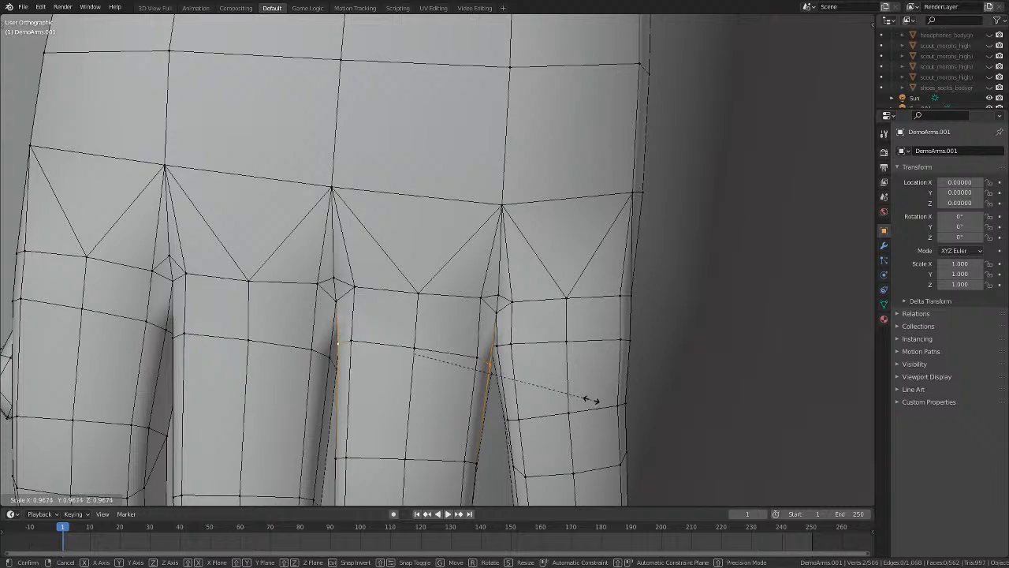
{"action": "left_click", "coordinate": [589, 400]}
Hide the mesh3.002 body object and bring the palm side of the finger bases into close view.
{"action": "middle_click_drag", "start_coordinate": [591, 401], "coordinate": [667, 380]}
{"action": "scroll", "coordinate": [958, 77], "scroll_direction": "up", "scroll_amount": 3}
{"action": "scroll", "coordinate": [754, 176], "scroll_direction": "down", "scroll_amount": 9}
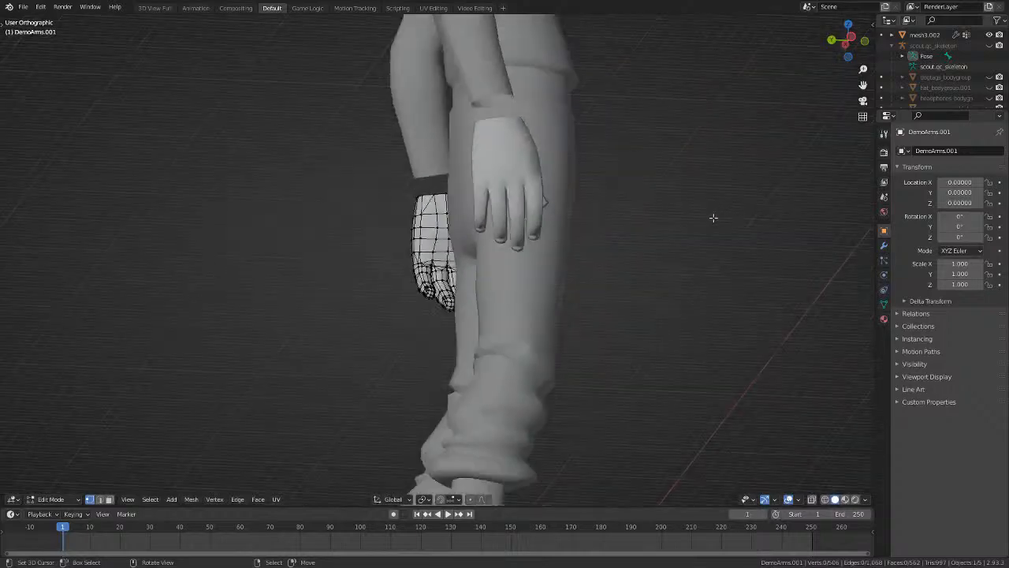
{"action": "middle_click_drag", "start_coordinate": [713, 218], "coordinate": [780, 251]}
{"action": "scroll", "coordinate": [993, 75], "scroll_direction": "up", "scroll_amount": 3}
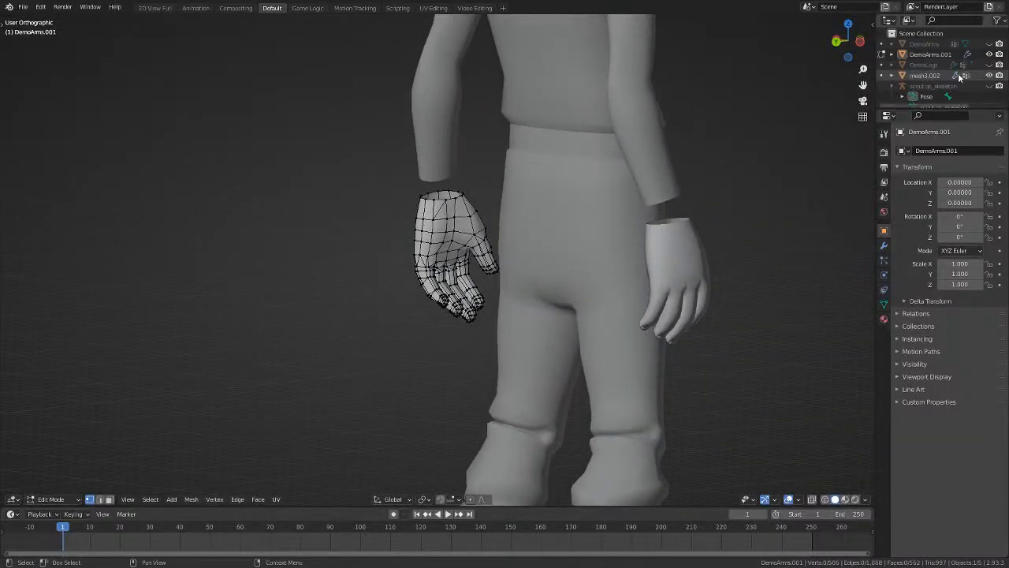
{"action": "left_click", "coordinate": [998, 76]}
{"action": "scroll", "coordinate": [447, 321], "scroll_direction": "up", "scroll_amount": 10}
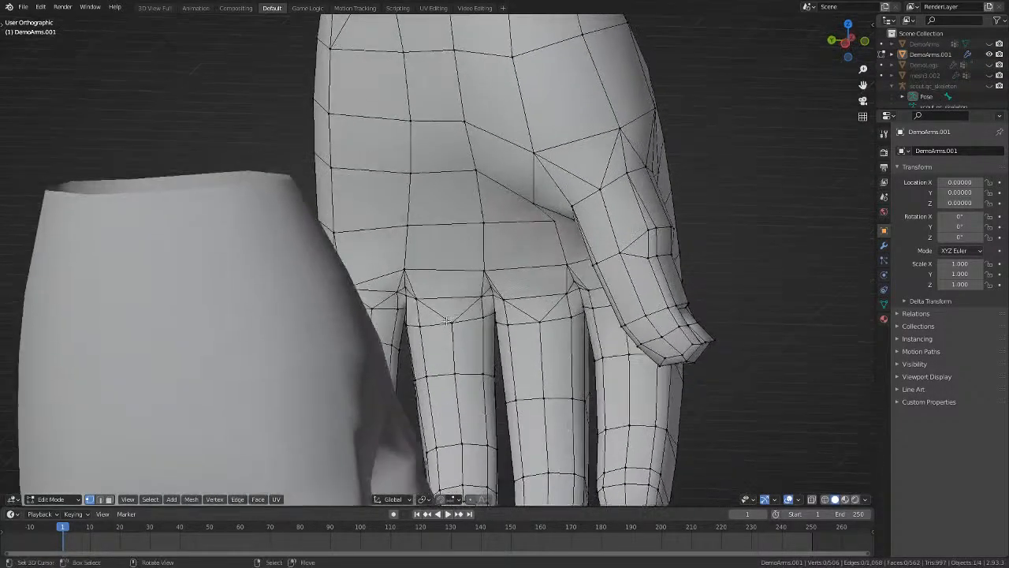
{"action": "scroll", "coordinate": [447, 321], "scroll_direction": "up", "scroll_amount": 4}
{"action": "middle_click_drag", "start_coordinate": [439, 364], "coordinate": [486, 345]}
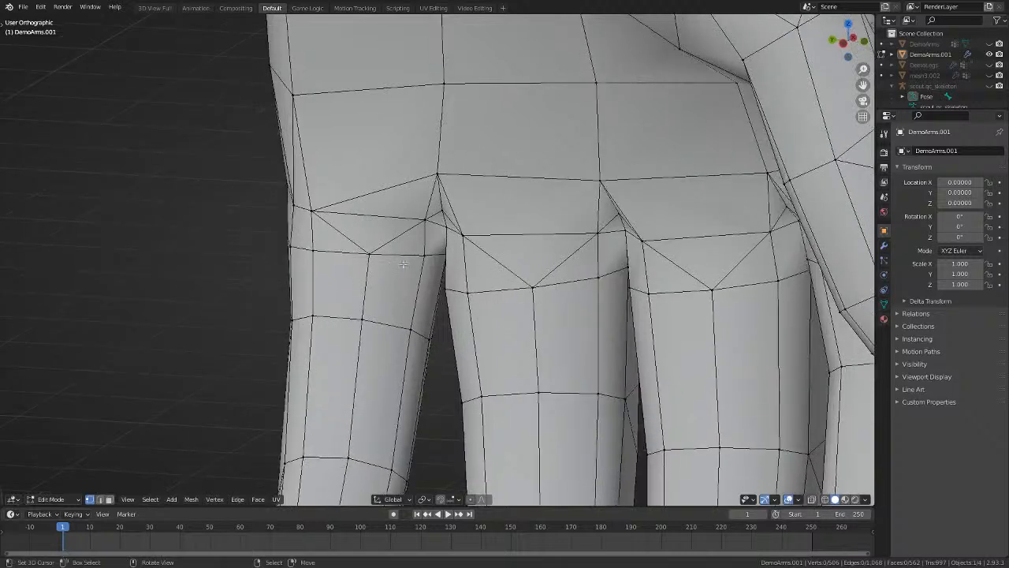
Scale the inner pair of palm-side vertices on the little finger's base loop to about 0.95.
{"action": "right_click", "coordinate": [418, 259]}
{"action": "middle_click_drag", "start_coordinate": [419, 260], "coordinate": [401, 256]}
{"action": "key", "text": "s"}
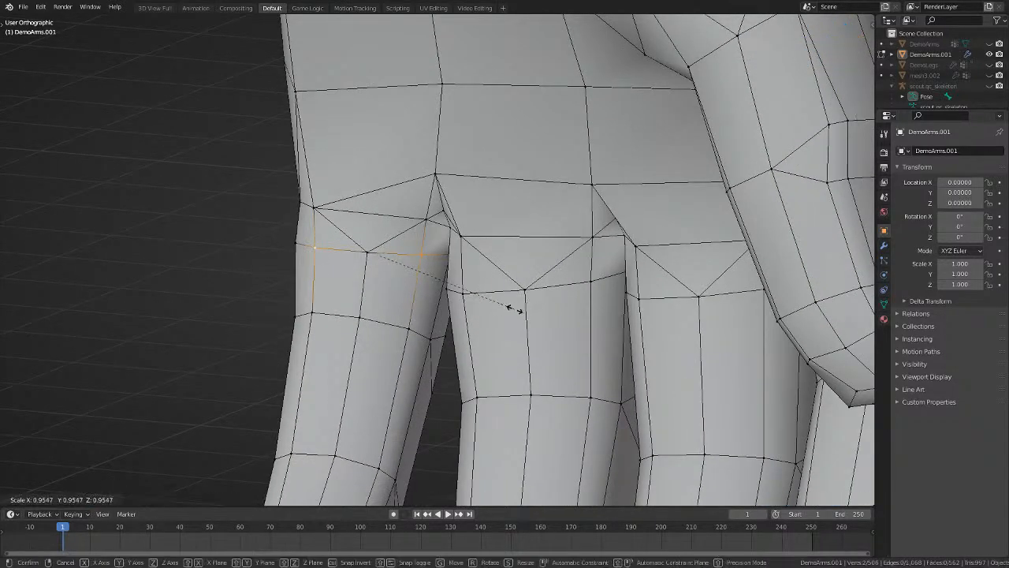
{"action": "left_click", "coordinate": [513, 307]}
Select the two outer side vertices of the little finger's palm-side base loop and scale them to about 0.96.
{"action": "middle_click_drag", "start_coordinate": [498, 300], "coordinate": [545, 288]}
{"action": "key", "text": "a"}
{"action": "right_click", "coordinate": [455, 251]}
{"action": "key", "text": "alt+z"}
{"action": "key", "text": "alt+z"}
{"action": "right_click", "coordinate": [292, 250], "text": "shift"}
{"action": "key", "text": "s"}
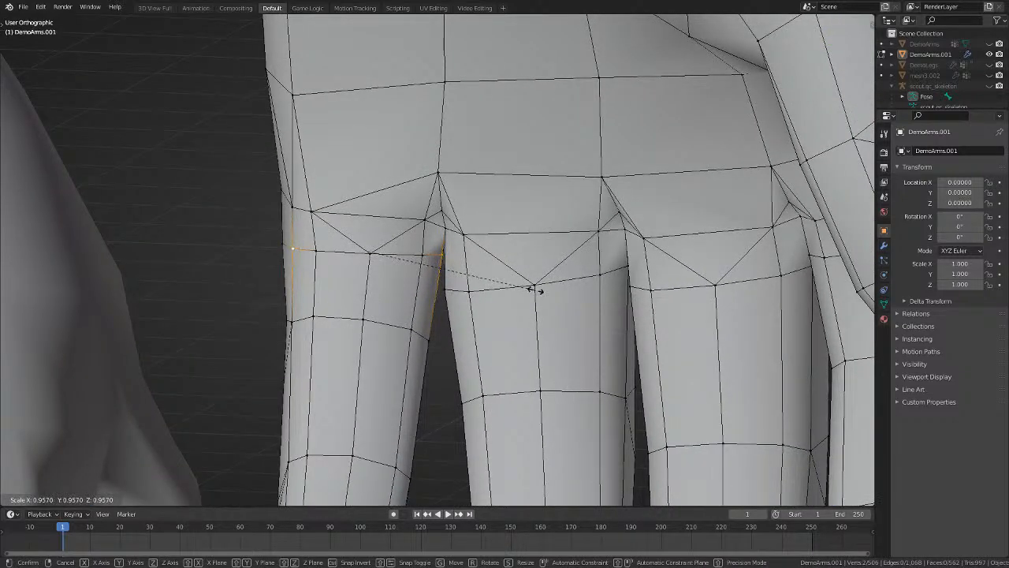
{"action": "left_click", "coordinate": [533, 290]}
{"action": "key", "text": "alt+a"}
On the back of the little finger's base loop, scale the inner vertex pair to 0.951 and the outer side pair to 0.961.
{"action": "middle_click_drag", "start_coordinate": [418, 304], "coordinate": [635, 290]}
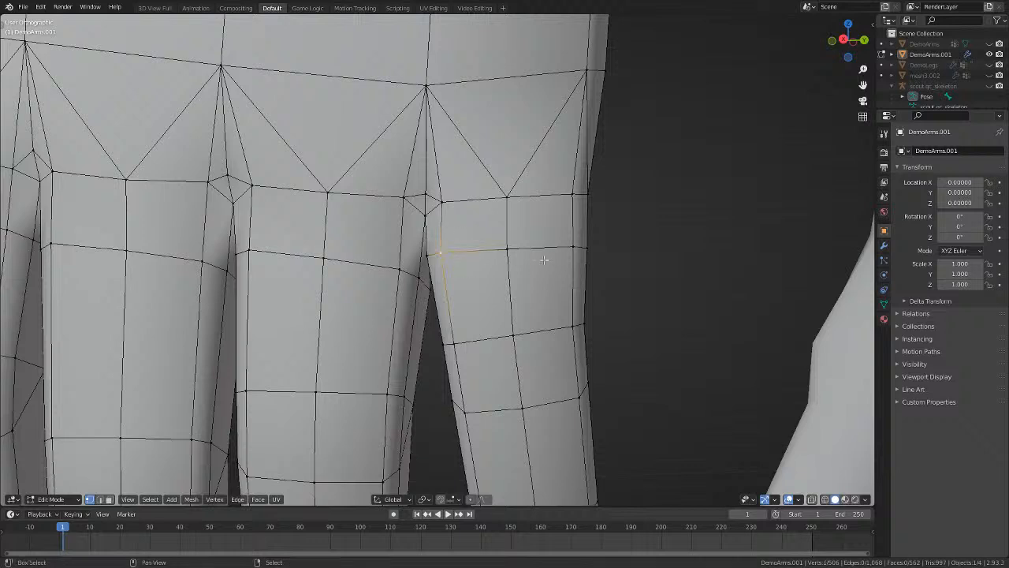
{"action": "key", "text": "s"}
{"action": "left_click", "coordinate": [606, 264]}
{"action": "middle_click_drag", "start_coordinate": [607, 264], "coordinate": [615, 266]}
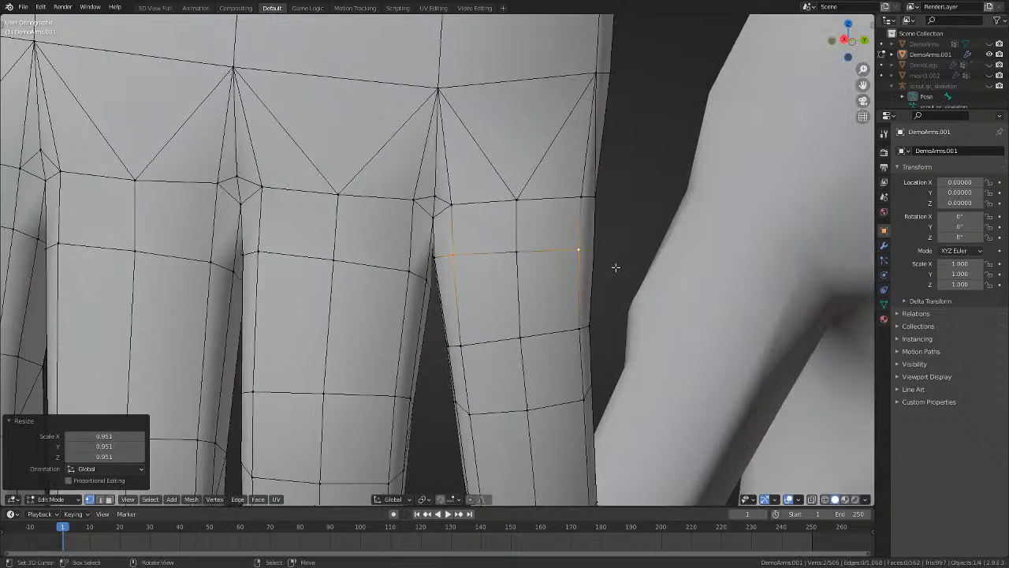
{"action": "key", "text": "alt+a"}
{"action": "left_click", "coordinate": [595, 246], "text": "shift"}
{"action": "key", "text": "s"}
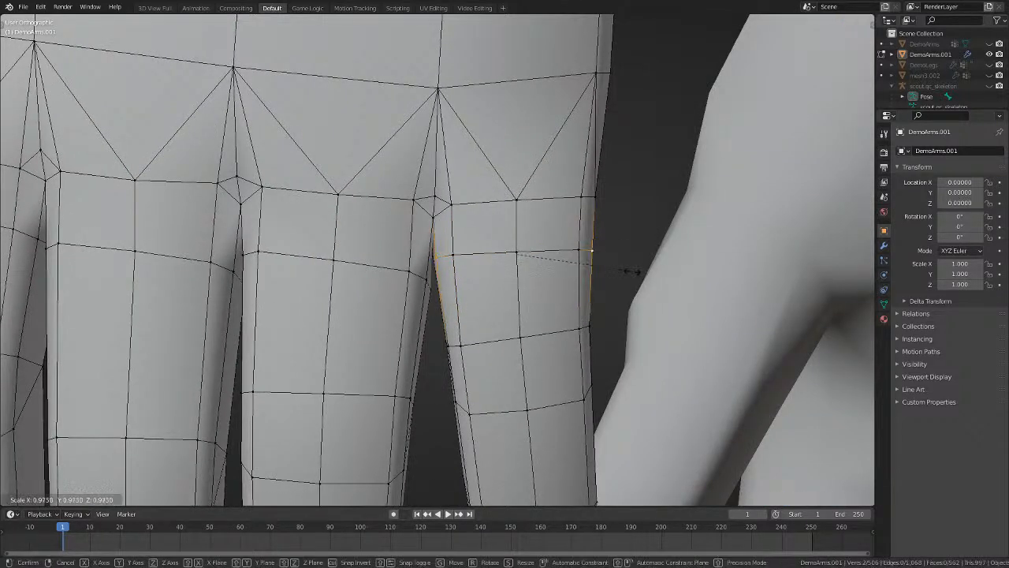
{"action": "left_click", "coordinate": [637, 273]}
Select the five back-side vertices of the little finger's base loop and move them about -0.077 in X, -0.024 in Y and -0.008 in Z.
{"action": "mouse_move", "coordinate": [636, 272]}
{"action": "middle_mouse_down"}
{"action": "mouse_move", "coordinate": [516, 292]}
{"action": "mouse_move", "coordinate": [219, 261]}
{"action": "mouse_move", "coordinate": [426, 285]}
{"action": "middle_mouse_up"}
{"action": "key", "text": "z"}
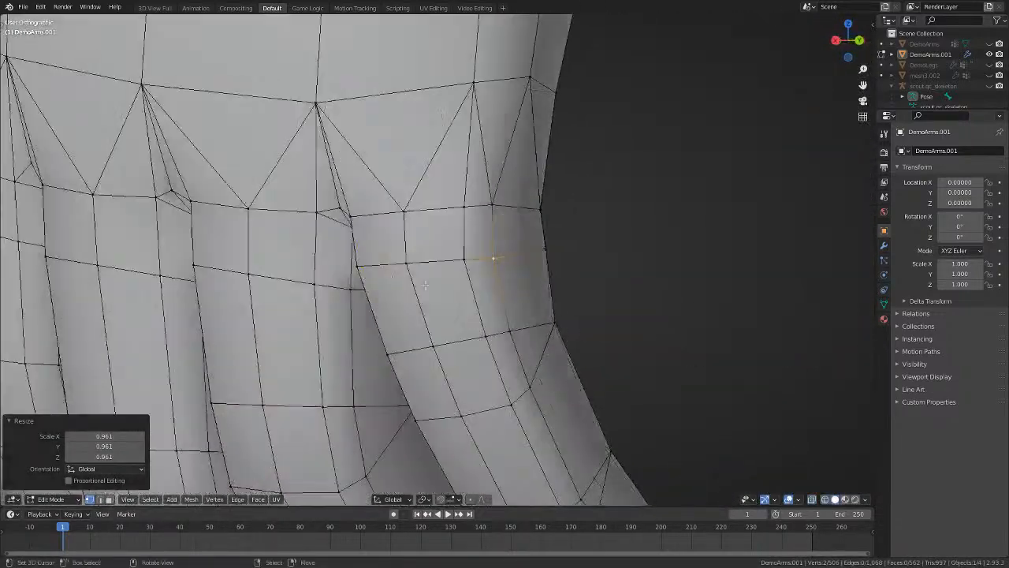
{"action": "left_click", "coordinate": [354, 262]}
{"action": "middle_click_drag", "start_coordinate": [354, 262], "coordinate": [465, 274]}
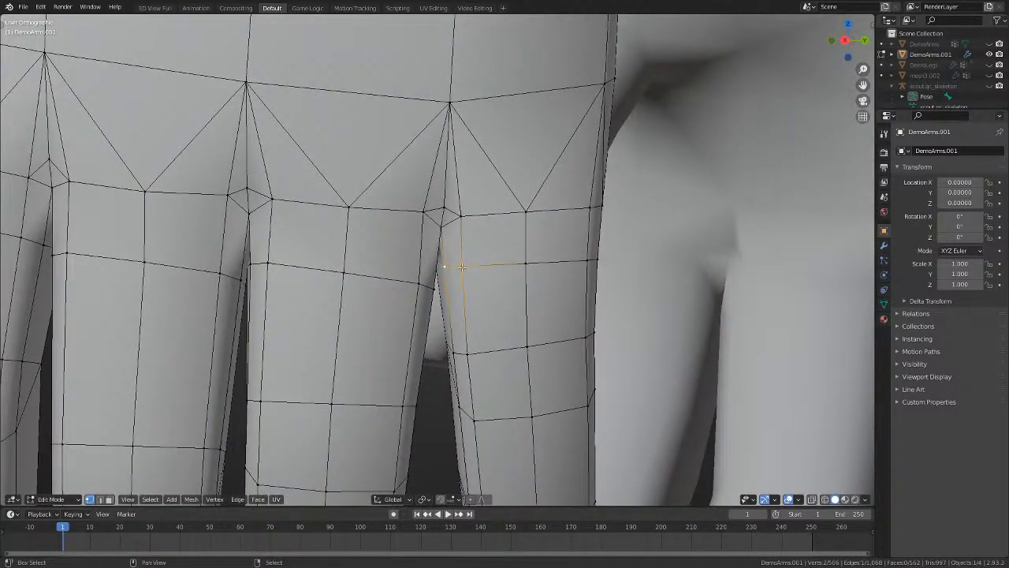
{"action": "mouse_move", "coordinate": [578, 259]}
{"action": "middle_mouse_down"}
{"action": "mouse_move", "coordinate": [448, 267]}
{"action": "mouse_move", "coordinate": [383, 284]}
{"action": "mouse_move", "coordinate": [404, 286]}
{"action": "middle_mouse_up"}
{"action": "key", "text": "z"}
{"action": "key", "text": "alt+z"}
{"action": "key", "text": "g"}
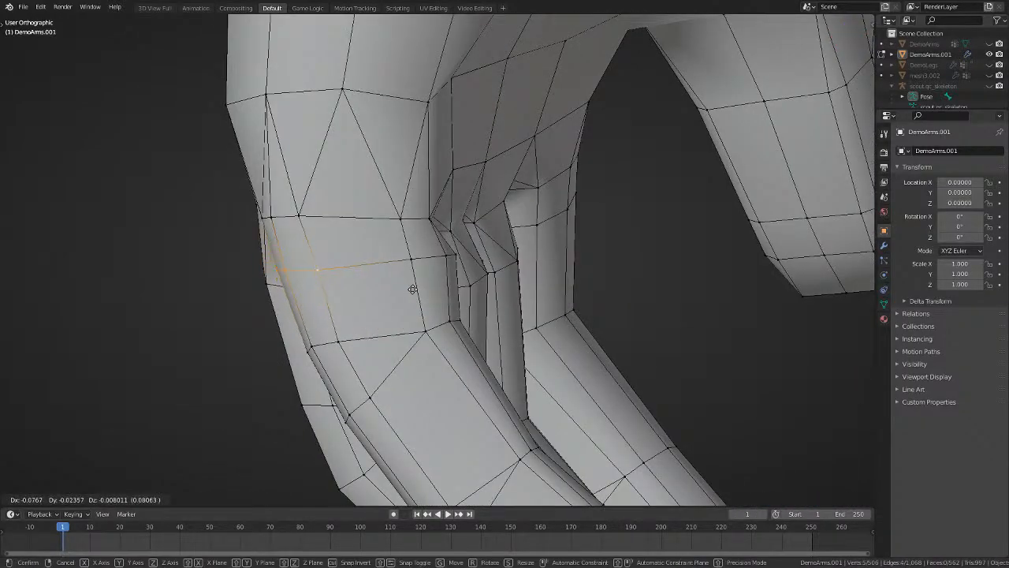
{"action": "left_click", "coordinate": [413, 289]}
{"action": "key", "text": "alt+z"}
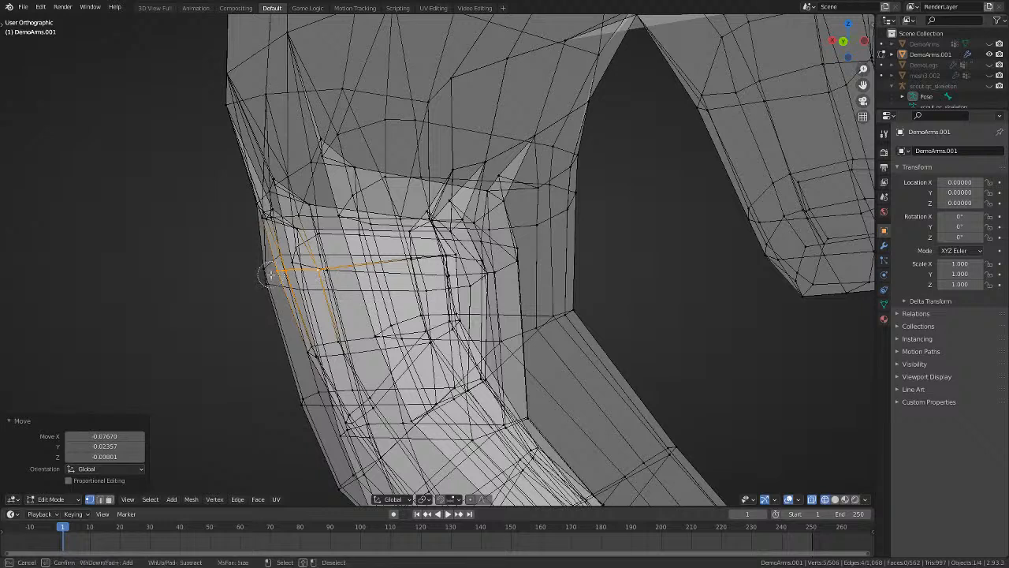
Keep only two side vertices of that loop selected and move them 0.0767 in X, 0.02357 in Y and 0.00801 in Z.
{"action": "left_click", "coordinate": [325, 272]}
{"action": "key", "text": "alt+z"}
{"action": "key", "text": "g"}
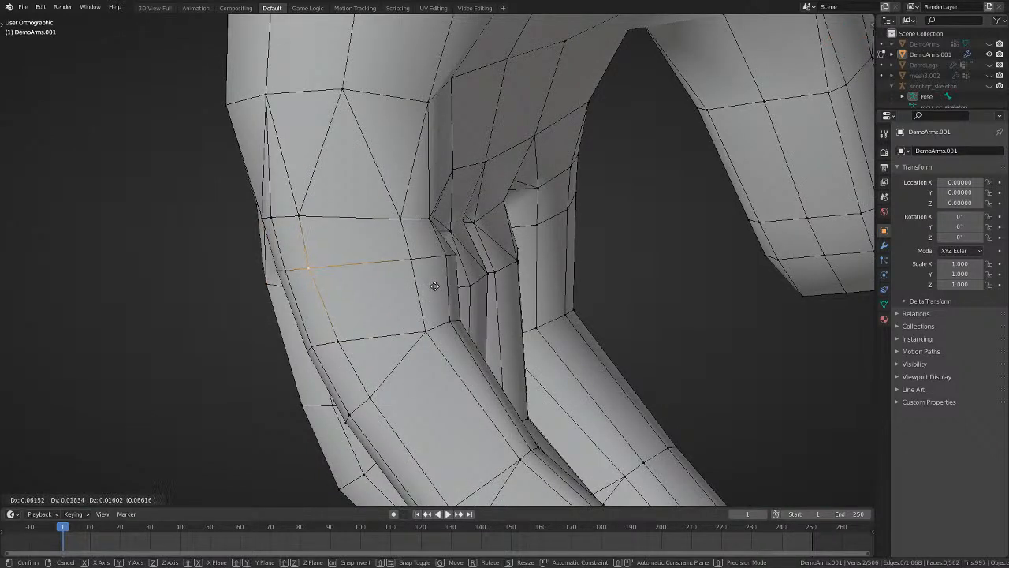
{"action": "left_click", "coordinate": [434, 286]}
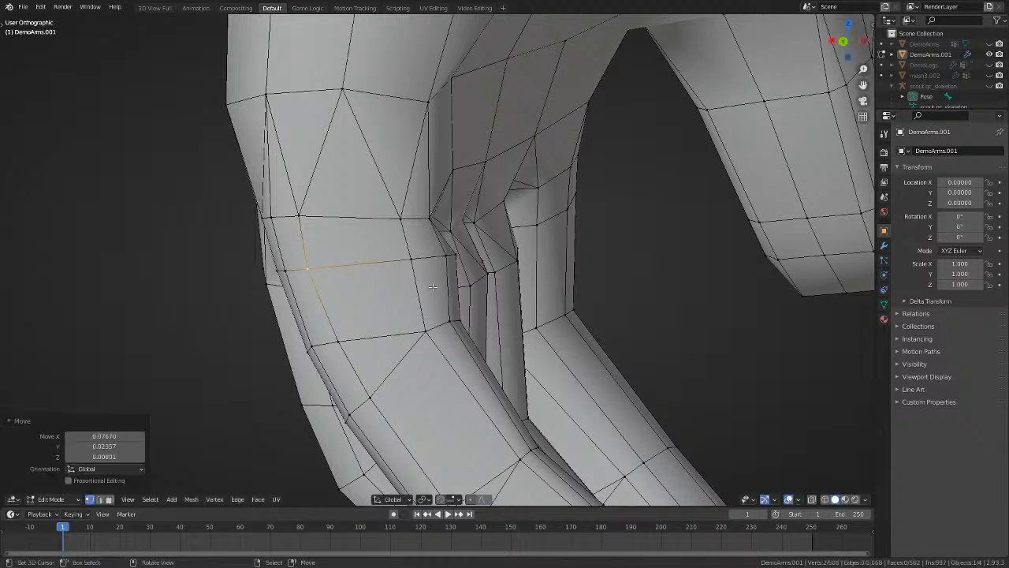
Select the three palm-side vertices of the little finger's base loop and move them outward toward the palm side.
{"action": "middle_click_drag", "start_coordinate": [434, 285], "coordinate": [365, 267]}
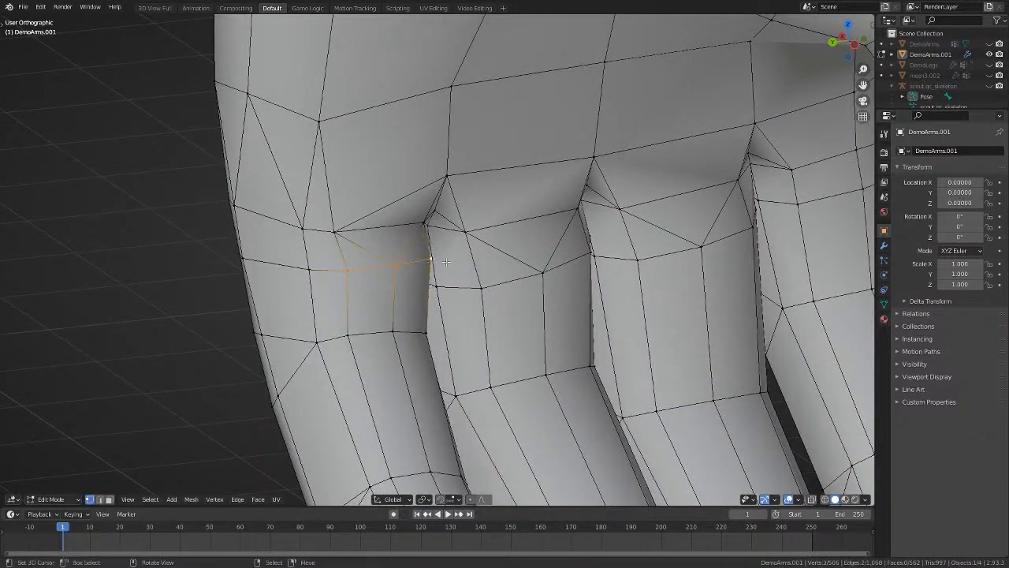
{"action": "key", "text": "alt+z"}
{"action": "middle_click_drag", "start_coordinate": [446, 262], "coordinate": [544, 243]}
{"action": "key", "text": "alt+z"}
{"action": "key", "text": "g"}
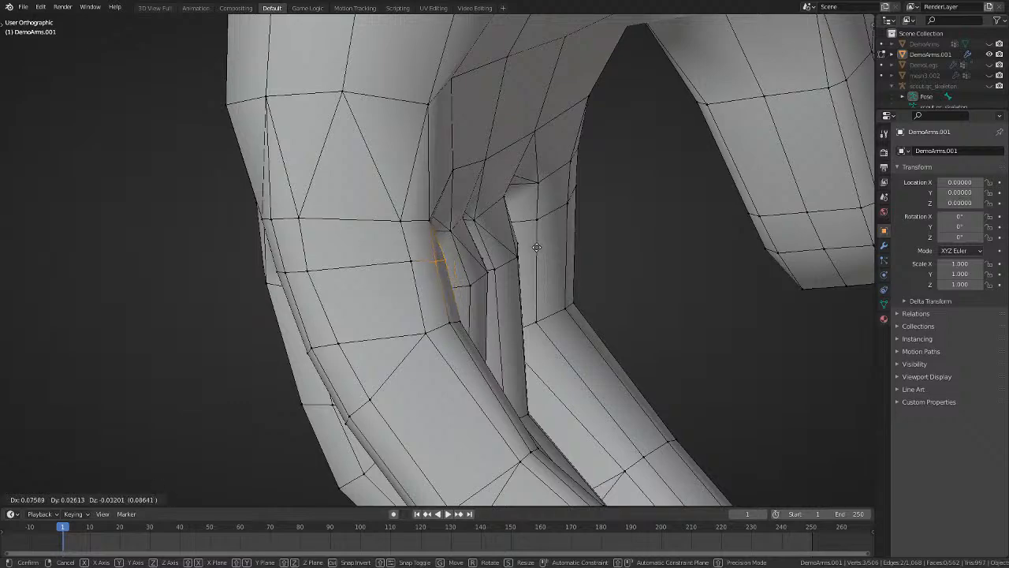
{"action": "left_click", "coordinate": [538, 245]}
Nudge the single inner side vertex of the little finger's palm-side base loop.
{"action": "key", "text": "alt+a"}
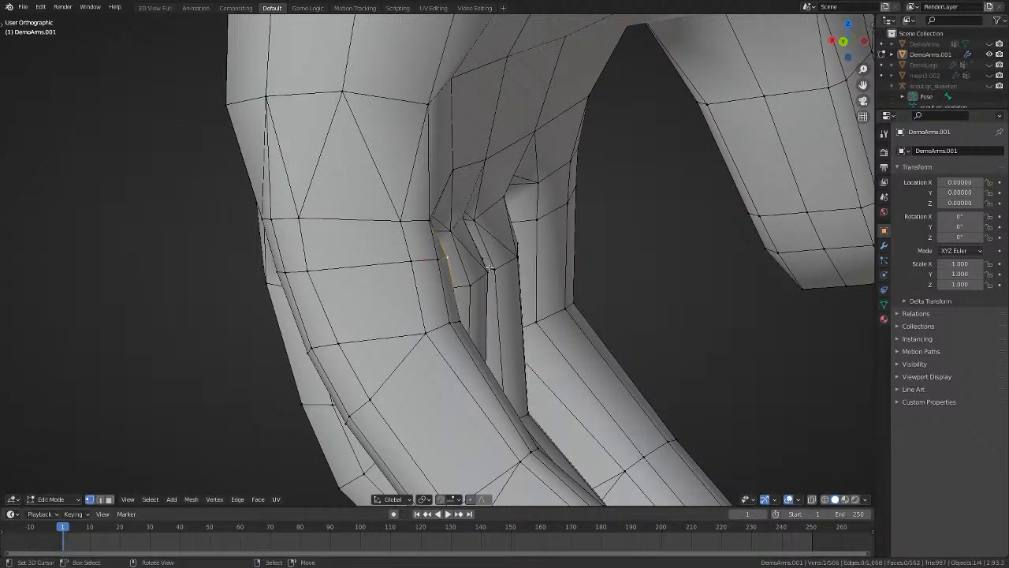
{"action": "key", "text": "g"}
{"action": "left_click", "coordinate": [487, 268]}
{"action": "key", "text": "alt+a"}
Select the three palm-side vertices of the ring finger's base loop and move them about 0.092 along X.
{"action": "mouse_move", "coordinate": [536, 304]}
{"action": "middle_mouse_down"}
{"action": "mouse_move", "coordinate": [411, 298]}
{"action": "mouse_move", "coordinate": [622, 304]}
{"action": "mouse_move", "coordinate": [497, 290]}
{"action": "middle_mouse_up"}
{"action": "key", "text": "shift+z"}
{"action": "left_click", "coordinate": [483, 288]}
{"action": "key", "text": "g"}
{"action": "left_click", "coordinate": [489, 287]}
{"action": "right_click", "coordinate": [533, 277], "text": "shift"}
{"action": "right_click", "coordinate": [564, 269], "text": "shift"}
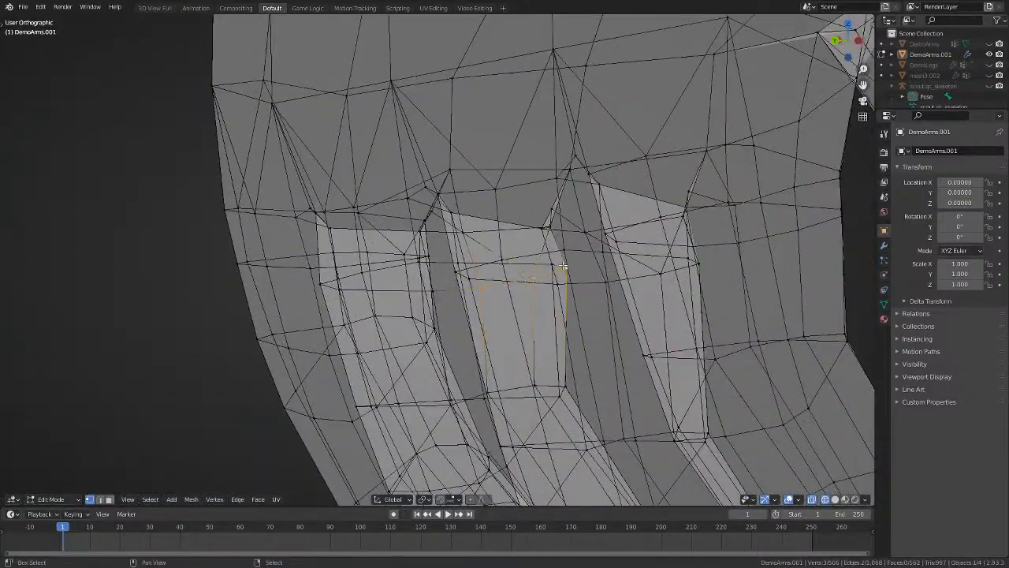
{"action": "mouse_move", "coordinate": [556, 272]}
{"action": "middle_mouse_down"}
{"action": "mouse_move", "coordinate": [610, 271]}
{"action": "mouse_move", "coordinate": [601, 288]}
{"action": "mouse_move", "coordinate": [564, 285]}
{"action": "mouse_move", "coordinate": [597, 282]}
{"action": "middle_mouse_up"}
{"action": "key", "text": "shift+z"}
{"action": "key", "text": "shift+z"}
{"action": "key", "text": "shift+z"}
{"action": "key", "text": "shift+z"}
{"action": "key", "text": "g"}
{"action": "key", "text": "x"}
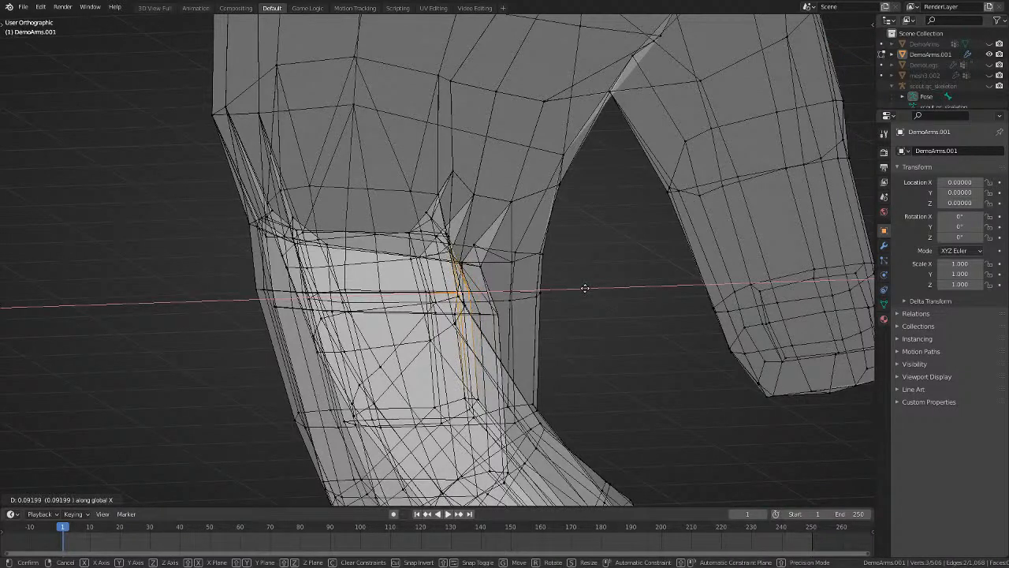
{"action": "left_click", "coordinate": [584, 289]}
Rotate the three-vertex palm-side row of the ring finger's base loop slightly and nudge it into place.
{"action": "key", "text": "alt+z"}
{"action": "middle_click_drag", "start_coordinate": [584, 289], "coordinate": [486, 310]}
{"action": "scroll", "coordinate": [500, 302], "scroll_direction": "up", "scroll_amount": 4}
{"action": "key", "text": "alt+a"}
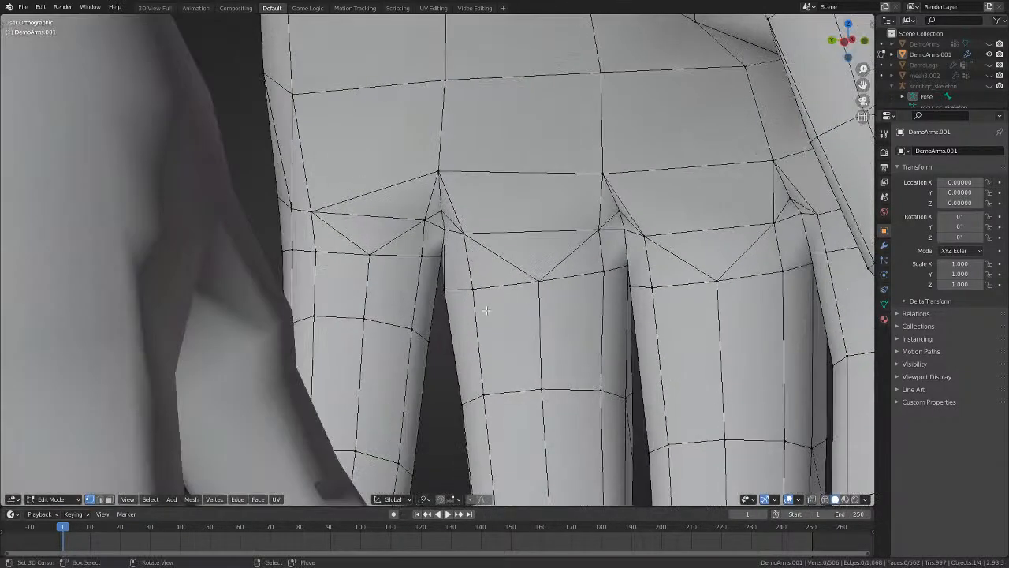
{"action": "middle_click_drag", "start_coordinate": [591, 340], "coordinate": [596, 342]}
{"action": "right_click", "coordinate": [473, 290]}
{"action": "right_click", "coordinate": [603, 273], "text": "ctrl"}
{"action": "key", "text": "r"}
{"action": "left_click", "coordinate": [677, 331]}
{"action": "key", "text": "g"}
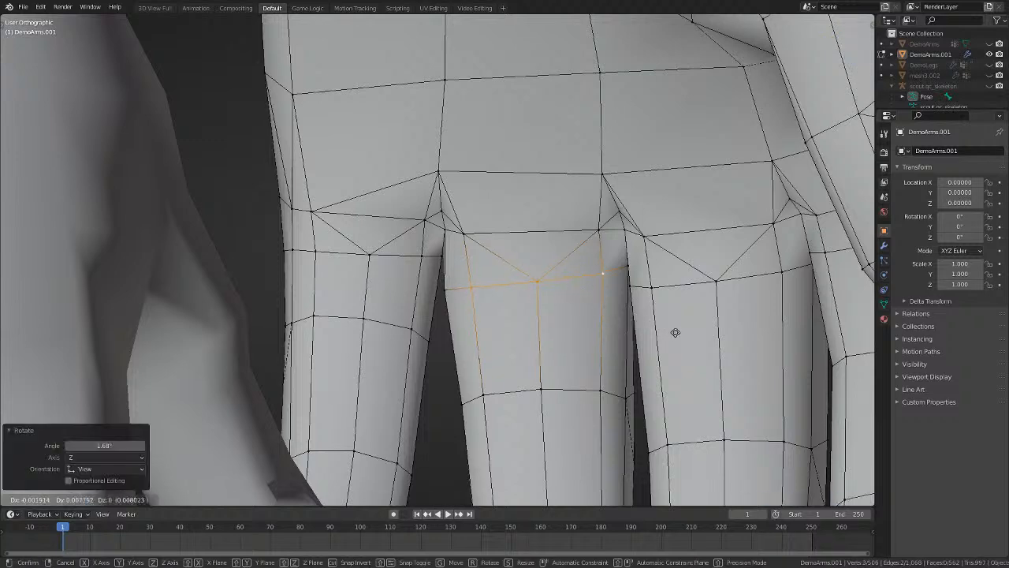
{"action": "left_click", "coordinate": [673, 332]}
{"action": "key", "text": "alt+a"}
Scale the two outer side vertices of the ring finger's base loop to 0.930 and rotate them slightly.
{"action": "key", "text": "alt+z"}
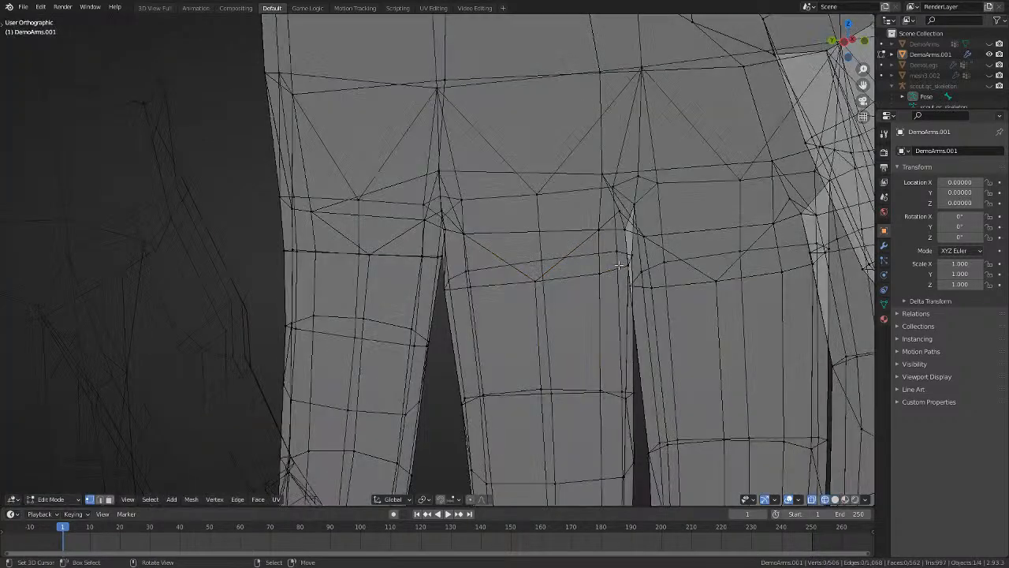
{"action": "key", "text": "alt+z"}
{"action": "key", "text": "s"}
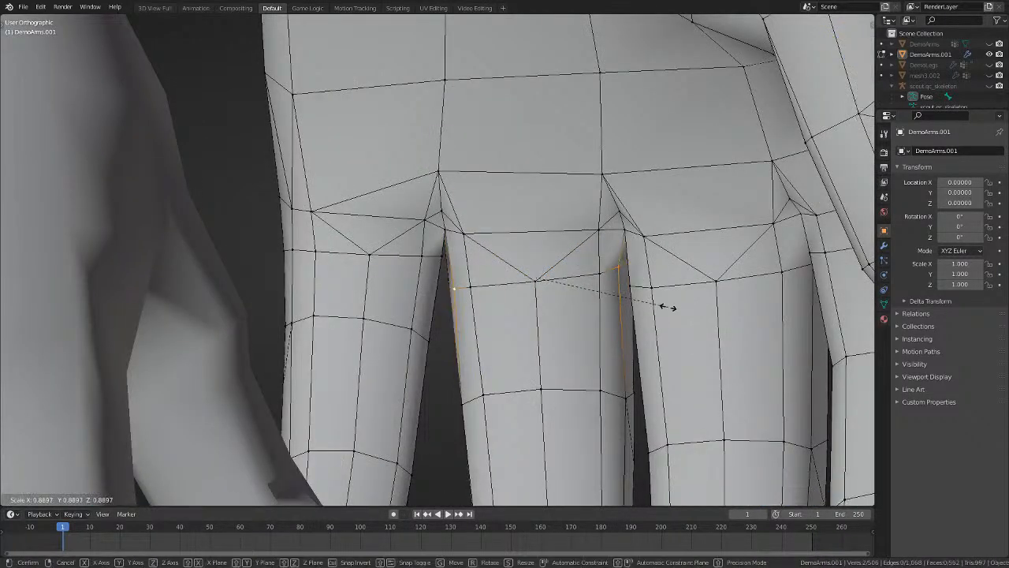
{"action": "left_click", "coordinate": [672, 307]}
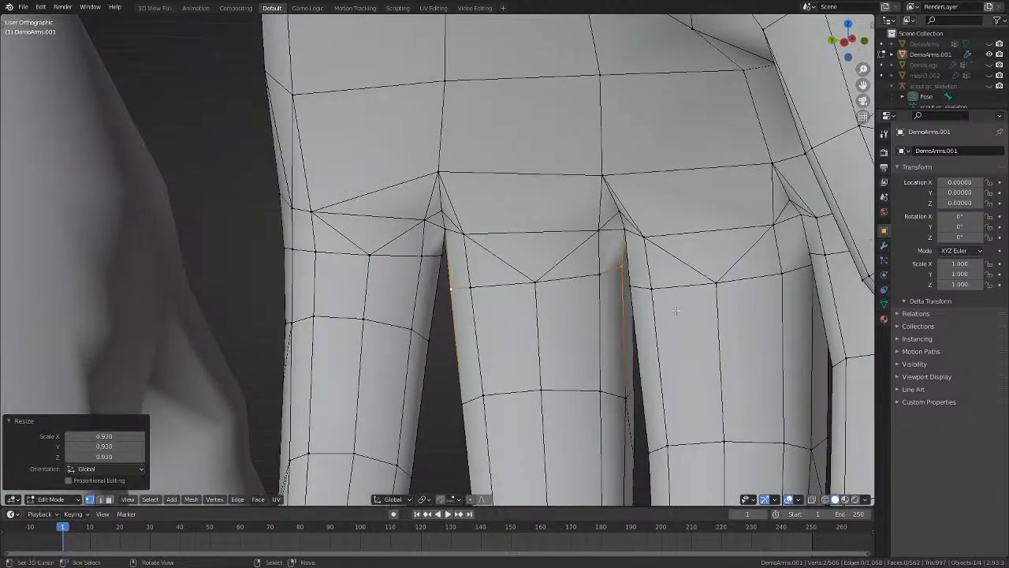
{"action": "key", "text": "r"}
{"action": "left_click", "coordinate": [677, 313]}
{"action": "key", "text": "alt+a"}
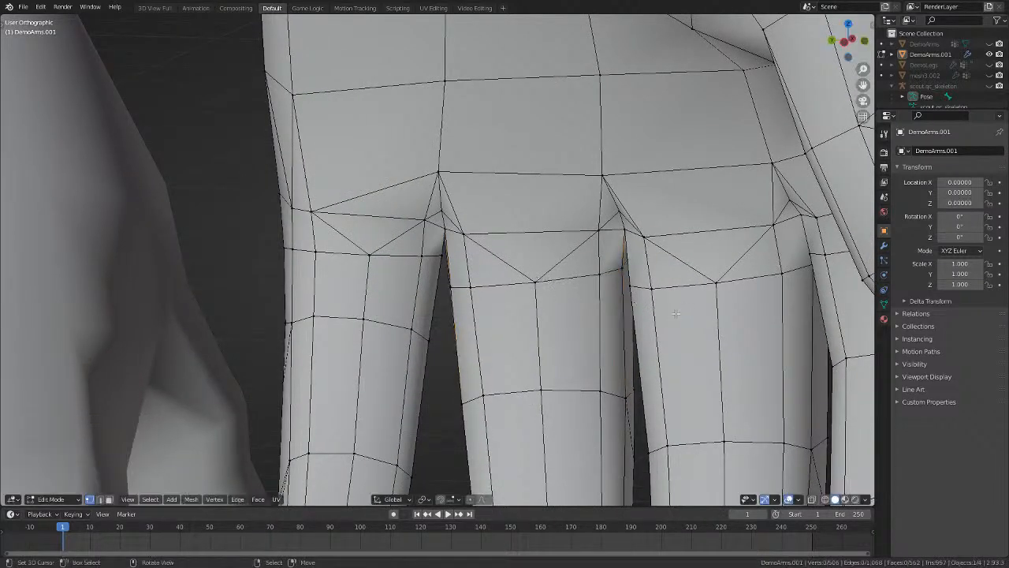
Nudge the ring finger's side vertex facing the middle finger.
{"action": "middle_click_drag", "start_coordinate": [640, 308], "coordinate": [659, 302]}
{"action": "key", "text": "g"}
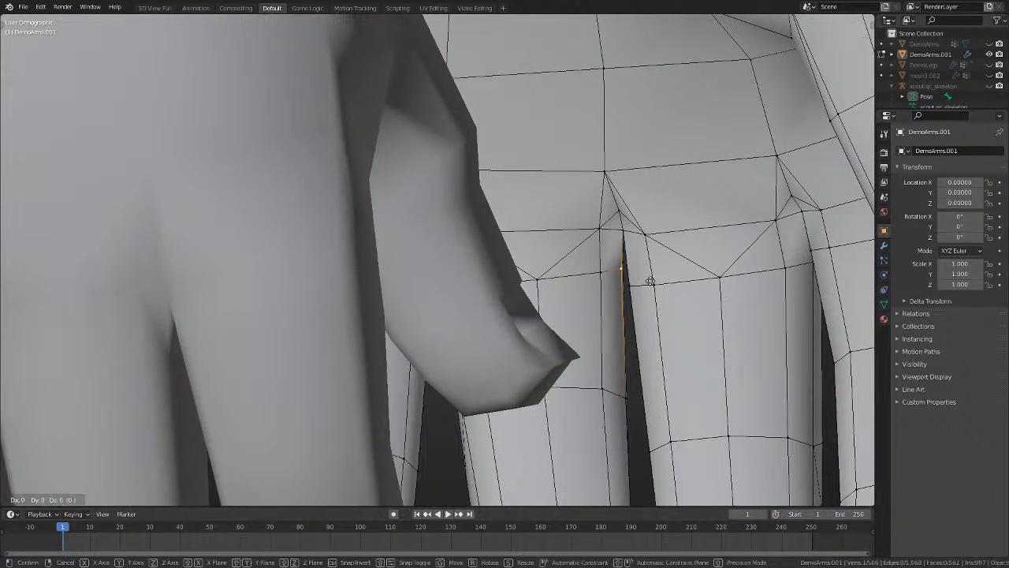
{"action": "left_click", "coordinate": [651, 283]}
{"action": "key", "text": "alt+a"}
Move the palm vertex above the gap between the ring and middle fingers toward the thumb side and adjust the web vertex below it.
{"action": "middle_click_drag", "start_coordinate": [650, 280], "coordinate": [623, 263]}
{"action": "left_click", "coordinate": [607, 168]}
{"action": "key", "text": "g"}
{"action": "left_click", "coordinate": [691, 173]}
{"action": "key", "text": "alt+a"}
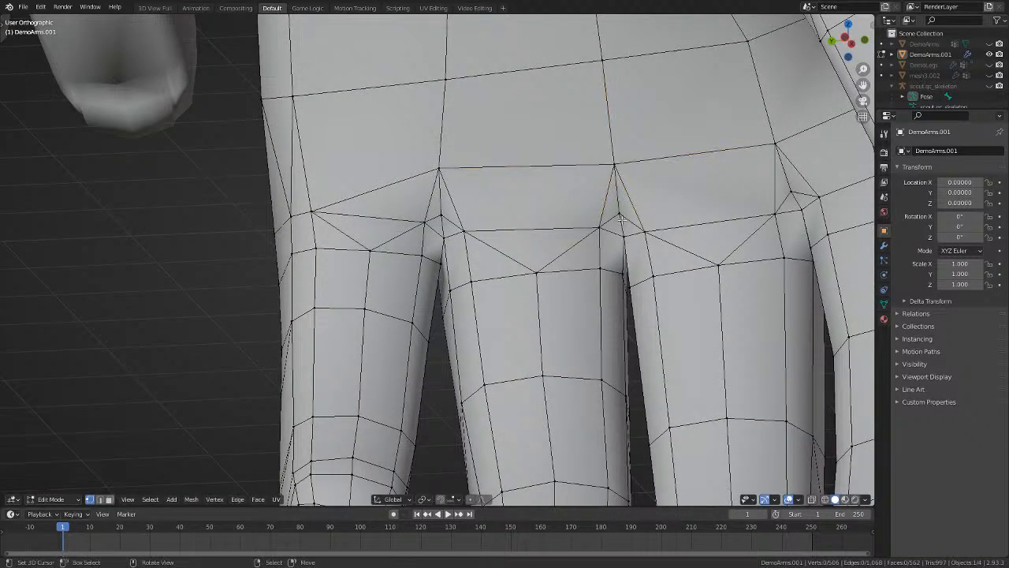
{"action": "key", "text": "g"}
{"action": "left_click", "coordinate": [654, 220]}
{"action": "key", "text": "alt+a"}
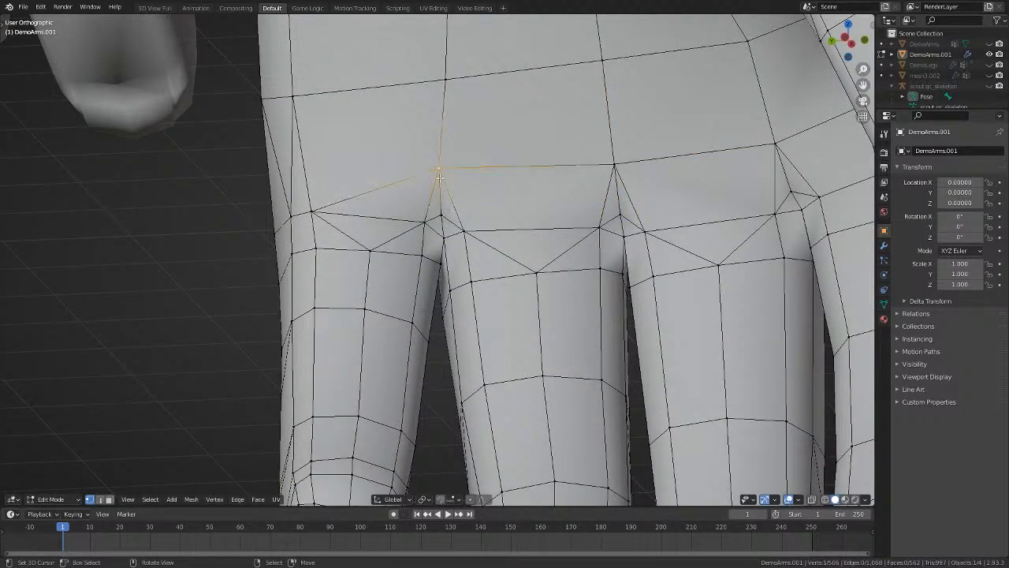
Reposition the palm vertex above the gap between the little and ring fingers.
{"action": "key", "text": "g"}
{"action": "left_click", "coordinate": [477, 183]}
{"action": "key", "text": "g"}
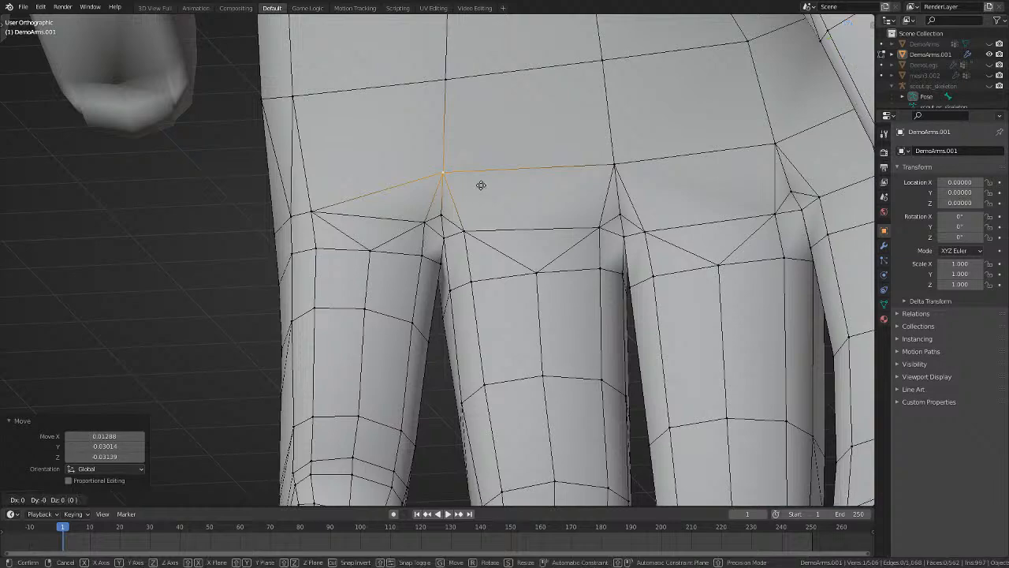
{"action": "left_click", "coordinate": [475, 189]}
{"action": "key", "text": "alt+a"}
Nudge a single vertex at the base of the fingers into place.
{"action": "middle_click_drag", "start_coordinate": [475, 189], "coordinate": [601, 314]}
{"action": "left_click", "coordinate": [466, 236]}
{"action": "key", "text": "g"}
{"action": "left_click", "coordinate": [466, 236]}
{"action": "key", "text": "alt+a"}
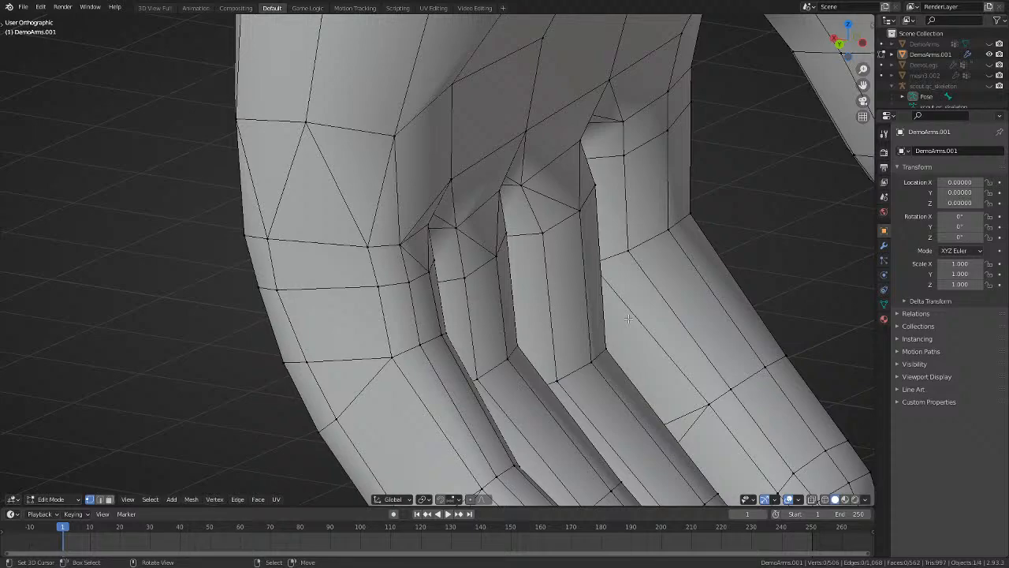
Adjust the three-vertex row at the finger base along Y, and shift it about 0.048 along X.
{"action": "middle_click_drag", "start_coordinate": [626, 265], "coordinate": [621, 296]}
{"action": "key", "text": "g"}
{"action": "key", "text": "y"}
{"action": "left_click", "coordinate": [606, 267]}
{"action": "key", "text": "alt+z"}
{"action": "key", "text": "t"}
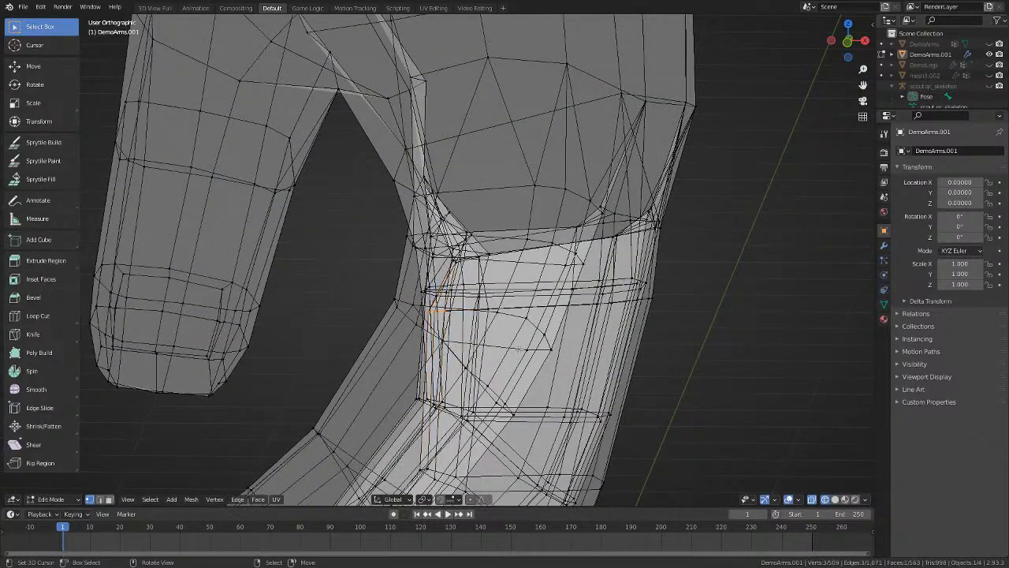
{"action": "key", "text": "g"}
{"action": "key", "text": "x"}
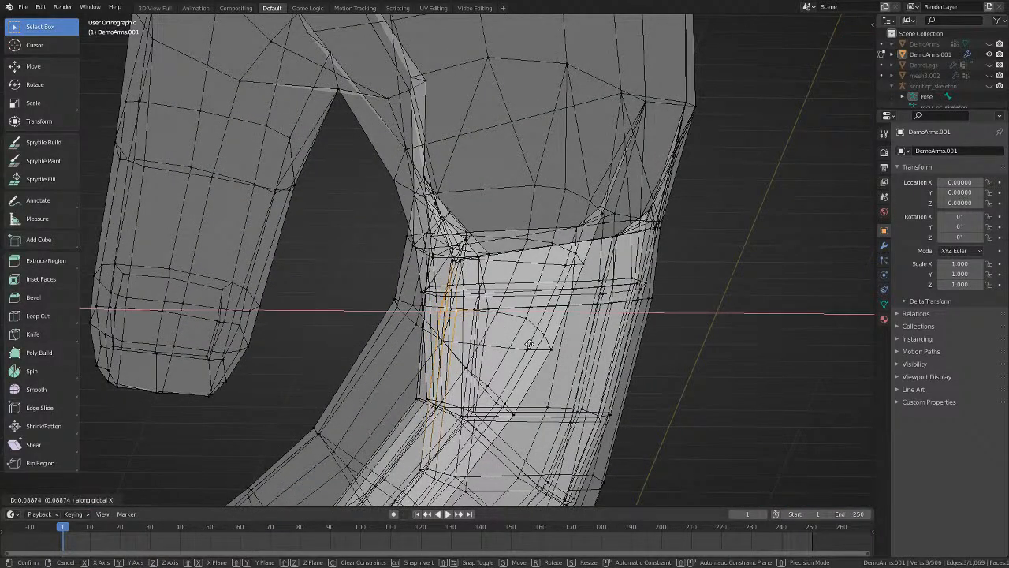
{"action": "left_click", "coordinate": [527, 342]}
{"action": "key", "text": "alt+z"}
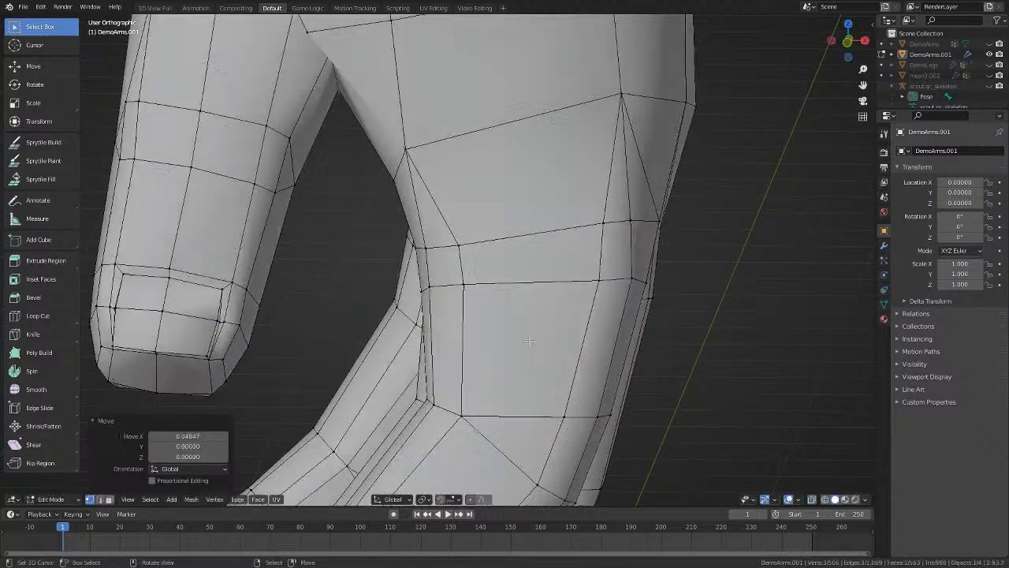
Select the three palm-side vertices of the middle finger's base loop and move them about 0.024 along X.
{"action": "middle_click_drag", "start_coordinate": [527, 342], "coordinate": [562, 327]}
{"action": "right_click", "coordinate": [590, 243]}
{"action": "middle_click_drag", "start_coordinate": [577, 225], "coordinate": [549, 257]}
{"action": "right_click", "coordinate": [522, 293], "text": "shift"}
{"action": "right_click", "coordinate": [508, 293], "text": "shift"}
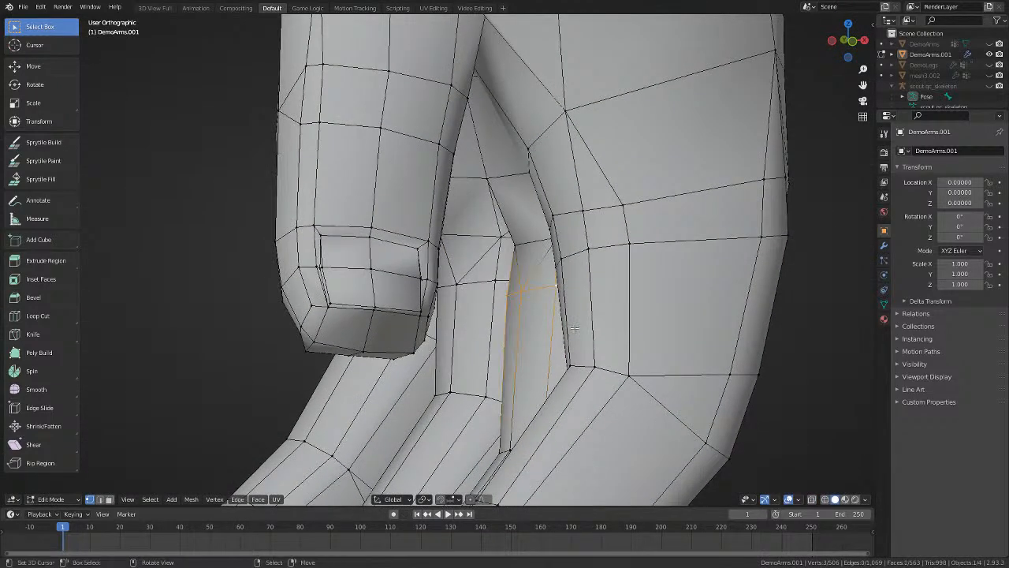
{"action": "key", "text": "g"}
{"action": "key", "text": "x"}
{"action": "left_click", "coordinate": [578, 331]}
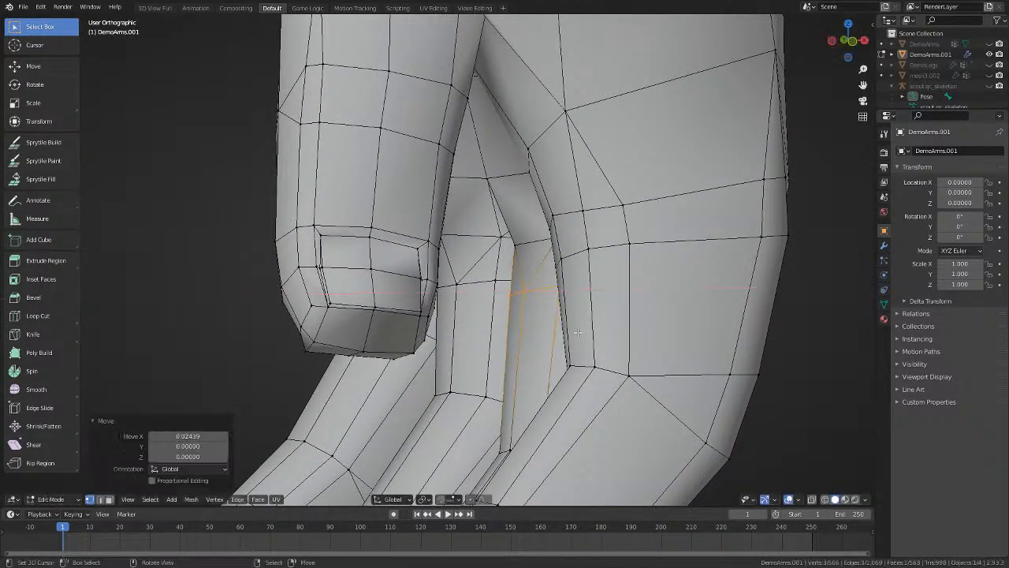
{"action": "key", "text": "alt+a"}
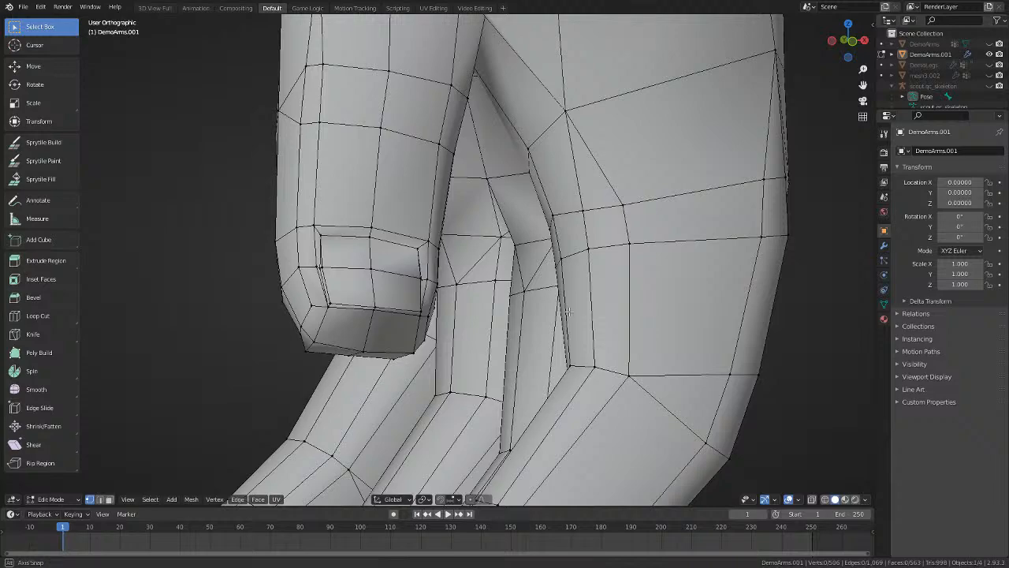
Move the middle finger's palm-side base row about 0.048 along Y and scale it down slightly.
{"action": "middle_click_drag", "start_coordinate": [569, 312], "coordinate": [718, 326]}
{"action": "key", "text": "g"}
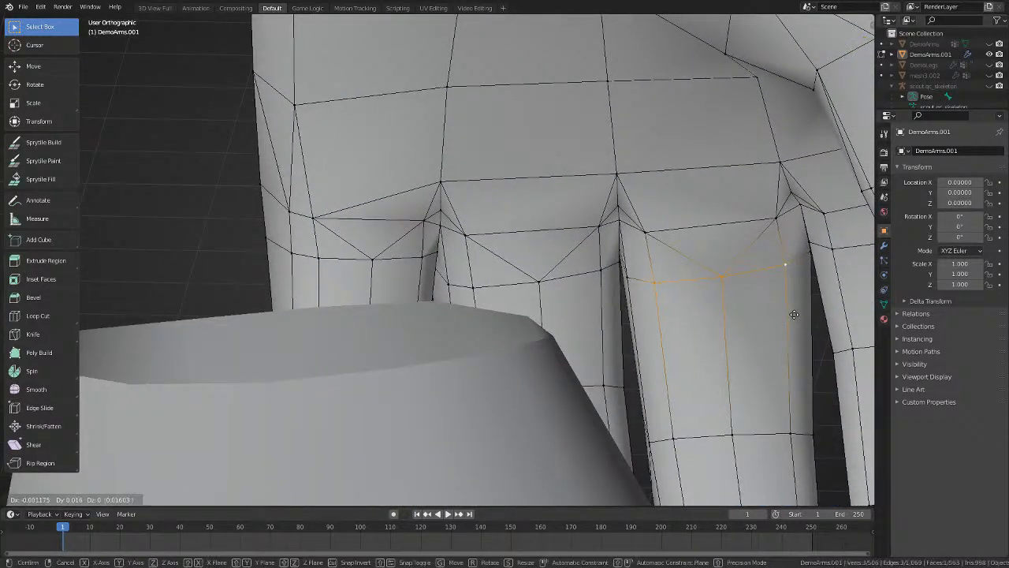
{"action": "left_click", "coordinate": [789, 313]}
{"action": "key", "text": "s"}
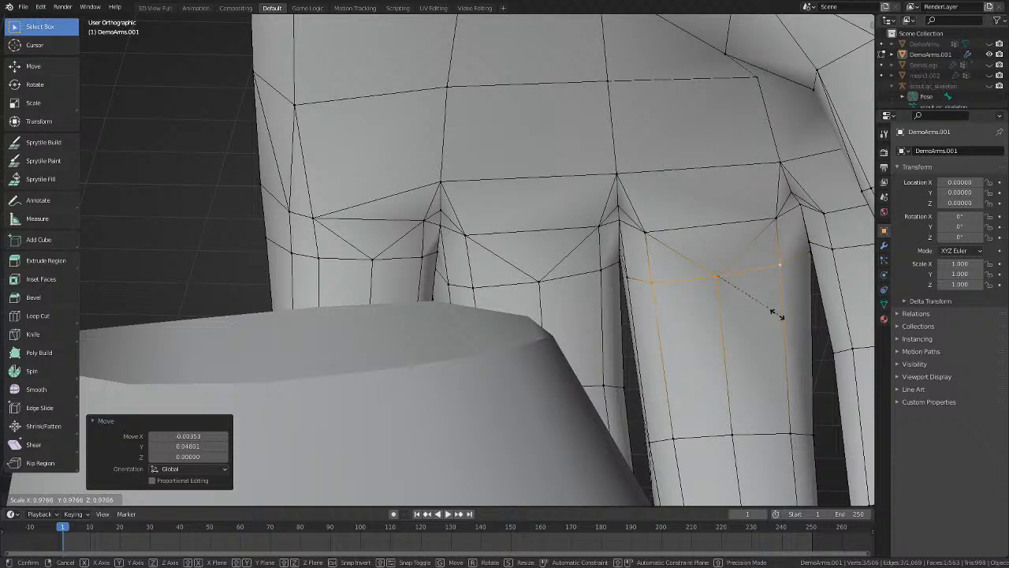
{"action": "left_click", "coordinate": [777, 315]}
Select the two outer side vertices of the middle finger's base loop, shift them slightly and scale them closer together.
{"action": "key", "text": "shift+z"}
{"action": "right_click", "coordinate": [805, 259]}
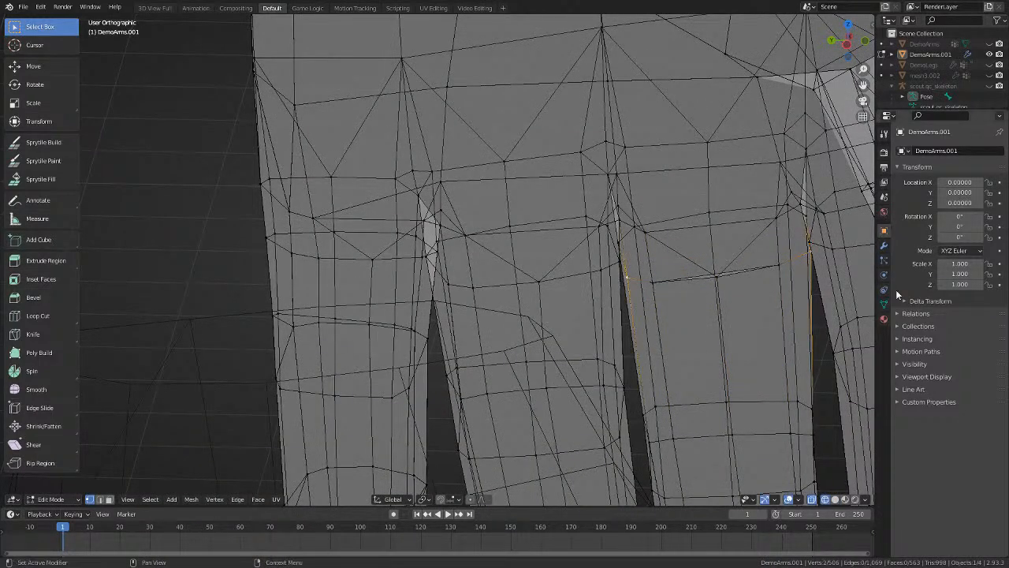
{"action": "key", "text": "shift+z"}
{"action": "key", "text": "g"}
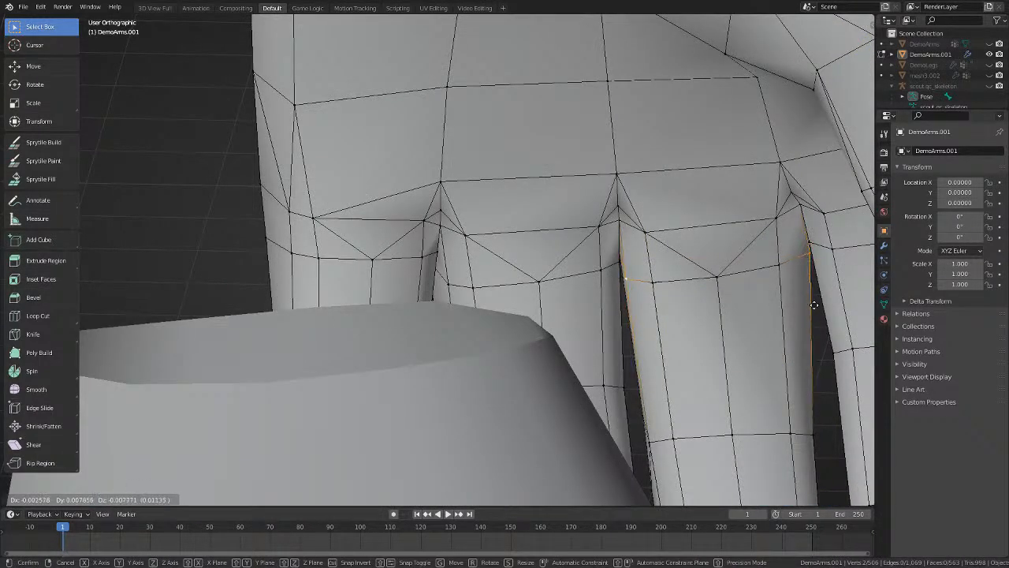
{"action": "left_click", "coordinate": [812, 305]}
{"action": "key", "text": "s"}
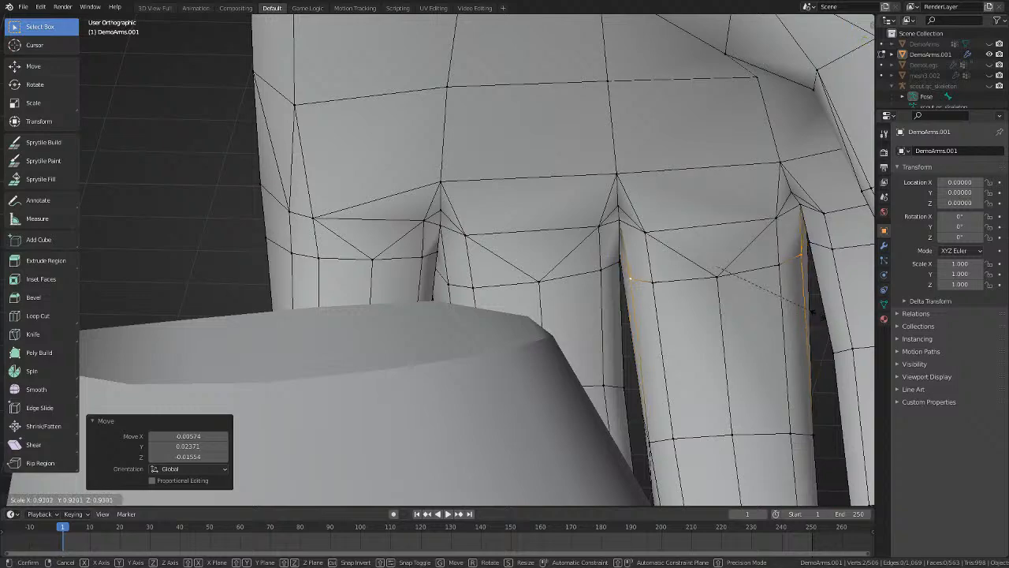
{"action": "left_click", "coordinate": [821, 314]}
{"action": "key", "text": "alt+a"}
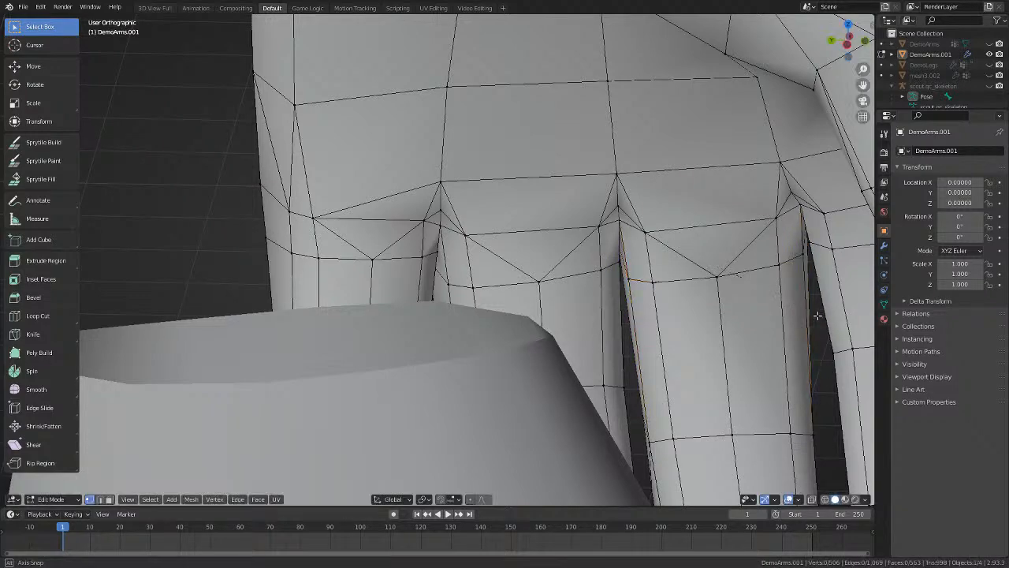
Move the web vertex between the index and middle fingers down and toward the back of the hand.
{"action": "middle_click_drag", "start_coordinate": [818, 317], "coordinate": [492, 230]}
{"action": "scroll", "coordinate": [694, 299], "scroll_direction": "down", "scroll_amount": 3}
{"action": "key", "text": "g"}
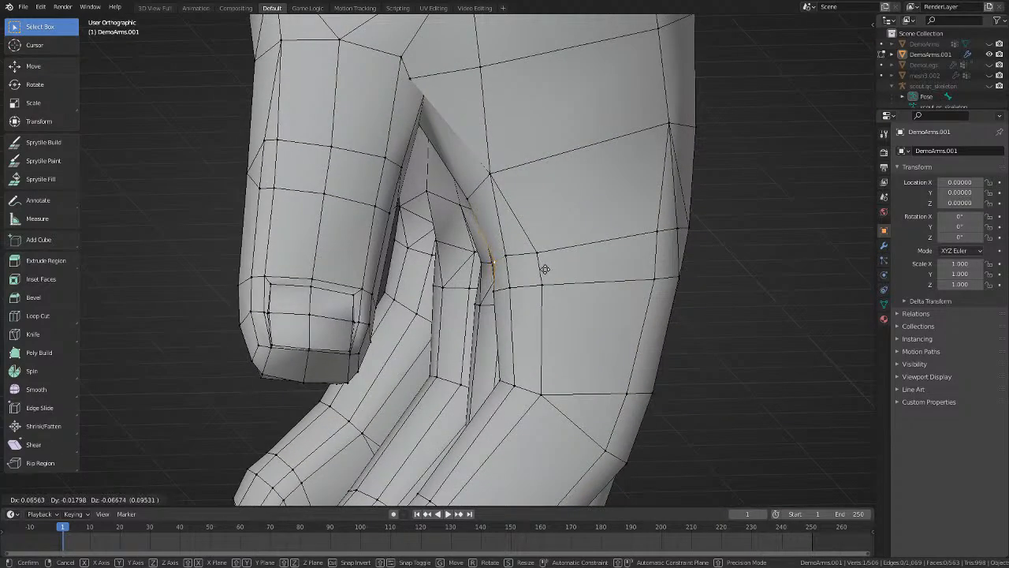
{"action": "left_click", "coordinate": [541, 264]}
{"action": "middle_click_drag", "start_coordinate": [541, 265], "coordinate": [523, 337]}
{"action": "left_click", "coordinate": [753, 148]}
{"action": "key", "text": "g"}
{"action": "key", "text": "Escape"}
Select the three web vertices between the fingers and move them about -0.127 along X.
{"action": "key", "text": "Tab"}
{"action": "scroll", "coordinate": [565, 355], "scroll_direction": "down", "scroll_amount": 2}
{"action": "scroll", "coordinate": [529, 344], "scroll_direction": "down", "scroll_amount": 3}
{"action": "key", "text": "Tab"}
{"action": "scroll", "coordinate": [523, 337], "scroll_direction": "up", "scroll_amount": 6}
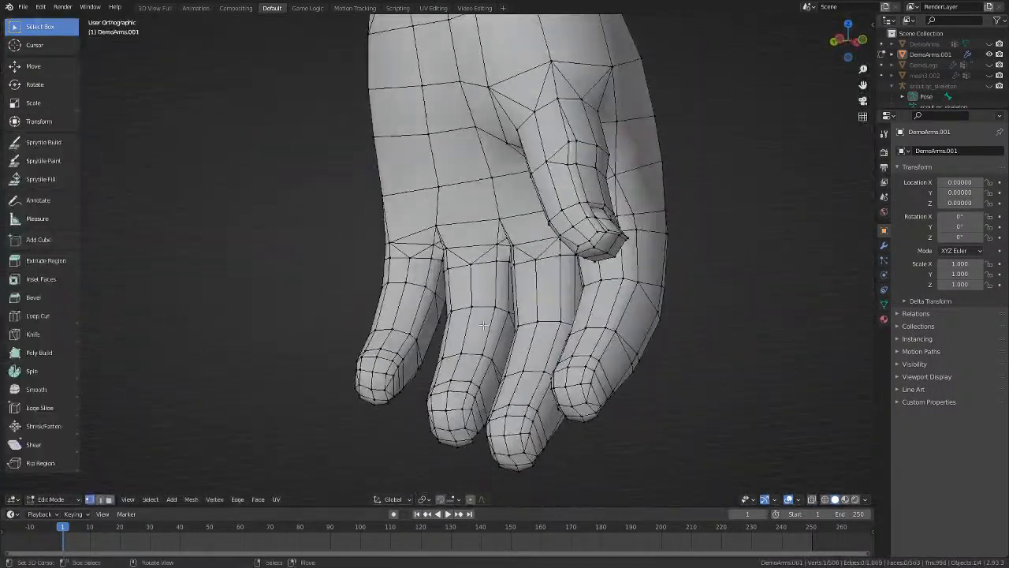
{"action": "middle_click_drag", "start_coordinate": [444, 223], "coordinate": [560, 236]}
{"action": "key", "text": "g"}
{"action": "key", "text": "y"}
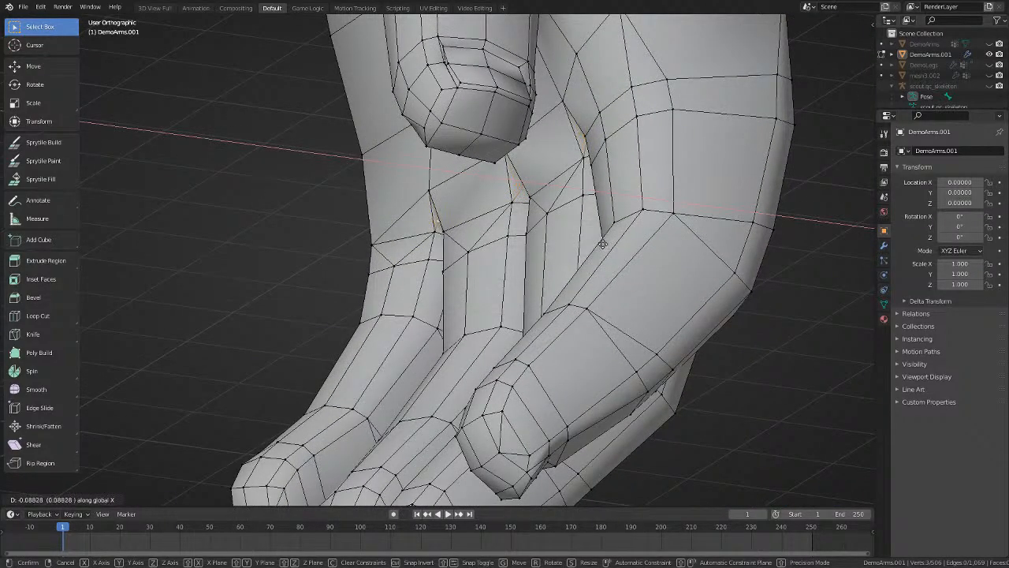
{"action": "left_click", "coordinate": [598, 246]}
{"action": "middle_click_drag", "start_coordinate": [598, 246], "coordinate": [642, 161]}
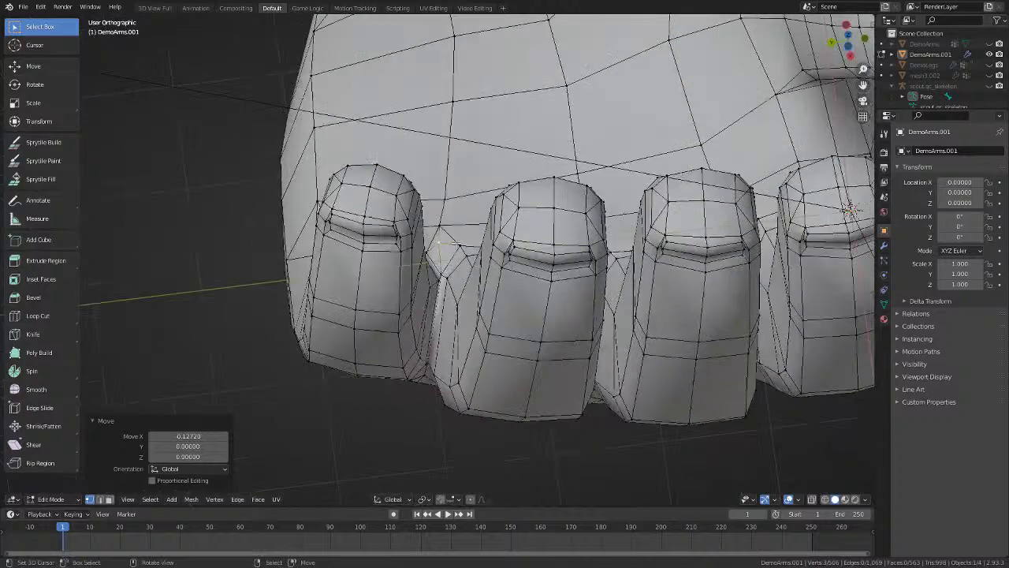
Nudge the web vertex between the little and ring fingers.
{"action": "right_click", "coordinate": [457, 244]}
{"action": "key", "text": "g"}
{"action": "left_click", "coordinate": [448, 251]}
Examine the shape of the whole hand in Object Mode, and return to editing the mesh.
{"action": "middle_click_drag", "start_coordinate": [449, 251], "coordinate": [573, 323]}
{"action": "key", "text": "Tab"}
{"action": "key", "text": "Tab"}
{"action": "scroll", "coordinate": [655, 312], "scroll_direction": "down", "scroll_amount": 4}
{"action": "scroll", "coordinate": [555, 312], "scroll_direction": "down", "scroll_amount": 3}
{"action": "key", "text": "Tab"}
{"action": "scroll", "coordinate": [553, 284], "scroll_direction": "up", "scroll_amount": 2}
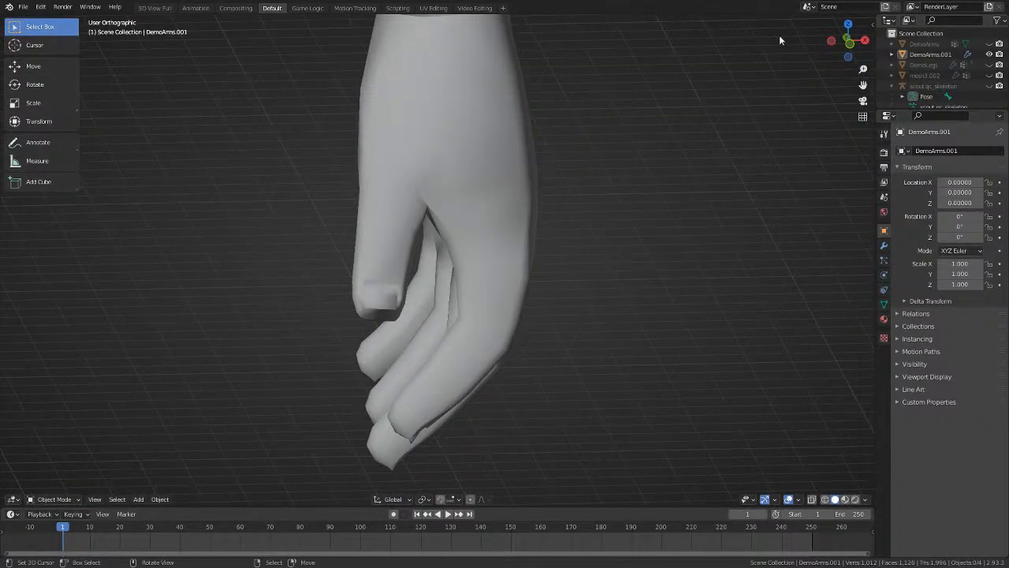
{"action": "scroll", "coordinate": [462, 284], "scroll_direction": "up", "scroll_amount": 4}
{"action": "key", "text": "Tab"}
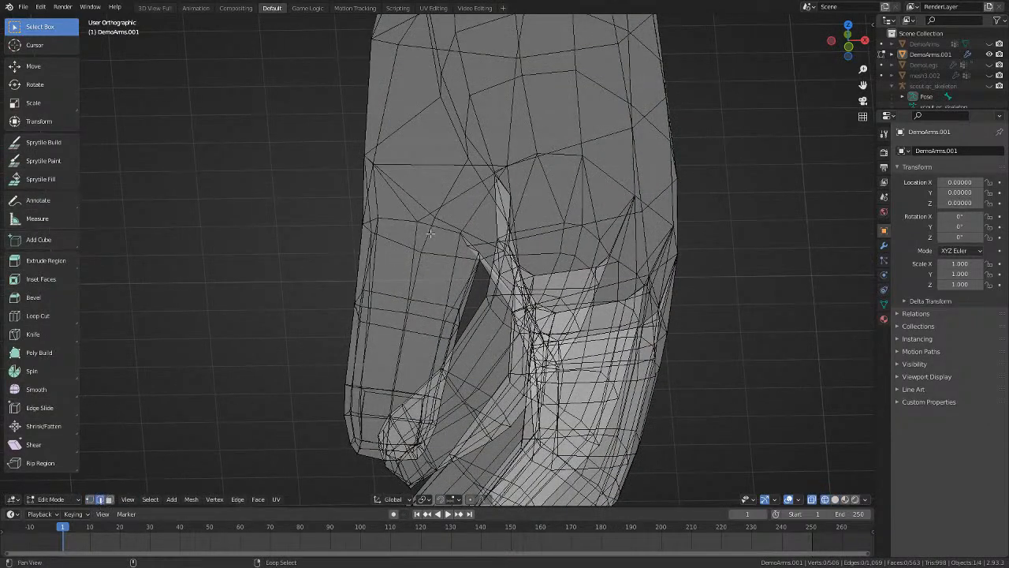
Select the edge loop around the thumb's base and move it down toward the thumb tip.
{"action": "middle_click_drag", "start_coordinate": [474, 253], "coordinate": [454, 178]}
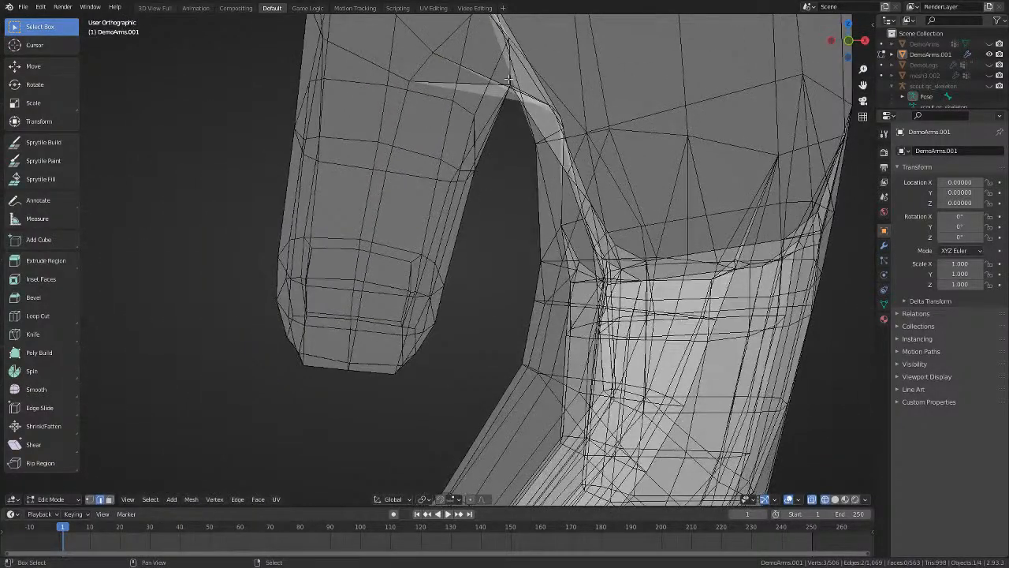
{"action": "mouse_move", "coordinate": [508, 79]}
{"action": "middle_mouse_down"}
{"action": "mouse_move", "coordinate": [503, 249]}
{"action": "mouse_move", "coordinate": [457, 370]}
{"action": "mouse_move", "coordinate": [450, 274]}
{"action": "middle_mouse_up"}
{"action": "scroll", "coordinate": [457, 369], "scroll_direction": "down", "scroll_amount": 7}
{"action": "key", "text": "z"}
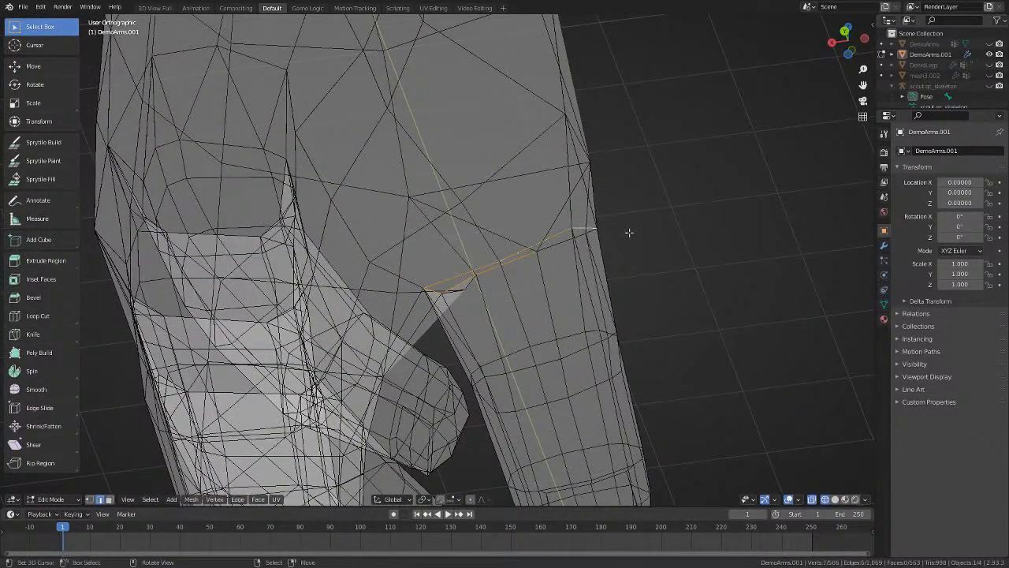
{"action": "mouse_move", "coordinate": [629, 233]}
{"action": "middle_mouse_down"}
{"action": "mouse_move", "coordinate": [558, 271]}
{"action": "mouse_move", "coordinate": [804, 294]}
{"action": "mouse_move", "coordinate": [531, 216]}
{"action": "mouse_move", "coordinate": [459, 175]}
{"action": "middle_mouse_up"}
{"action": "key", "text": "z"}
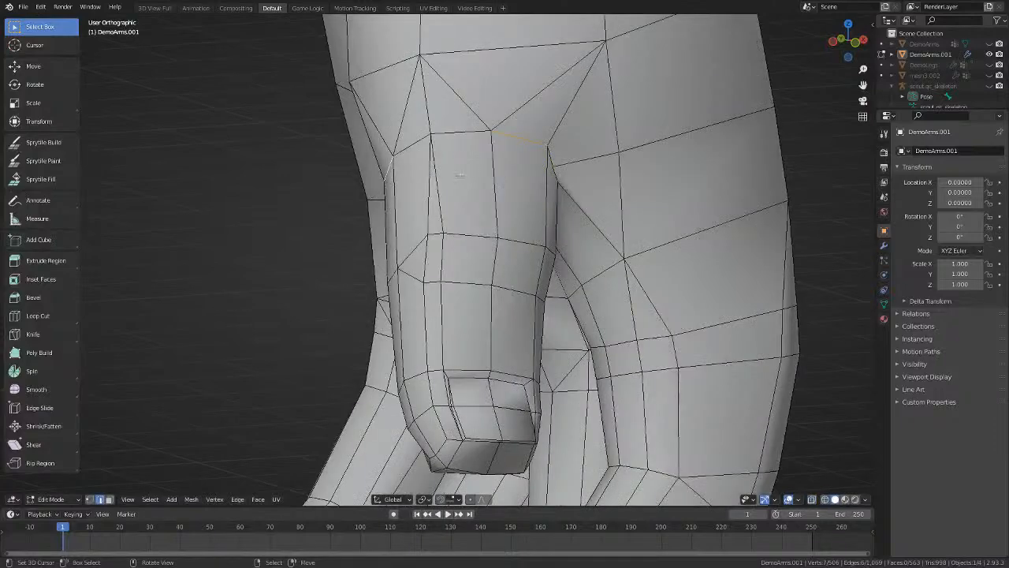
{"action": "middle_click_drag", "start_coordinate": [417, 140], "coordinate": [532, 251]}
{"action": "key", "text": "g"}
{"action": "left_click", "coordinate": [549, 259]}
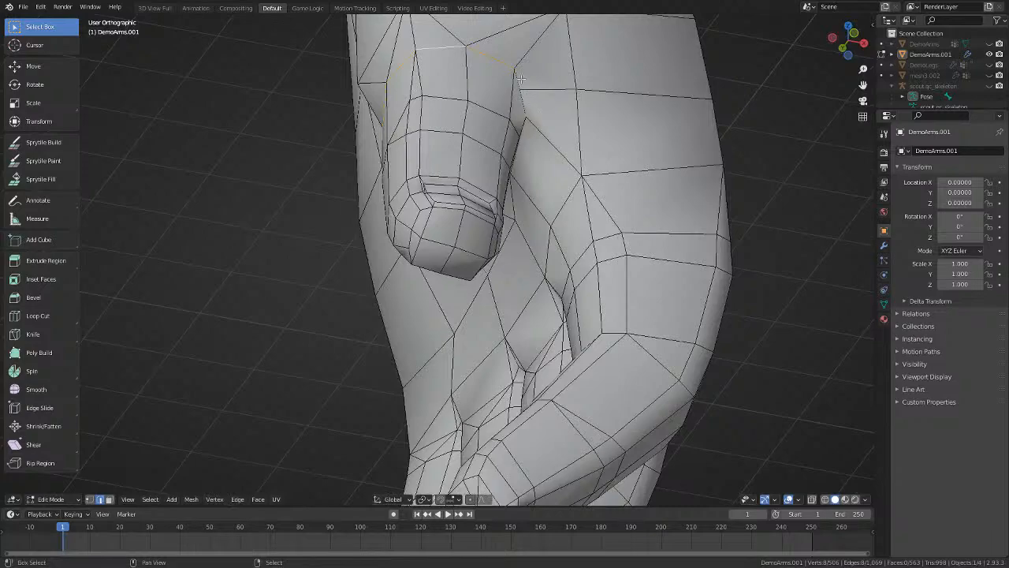
{"action": "scroll", "coordinate": [402, 229], "scroll_direction": "up", "scroll_amount": 3}
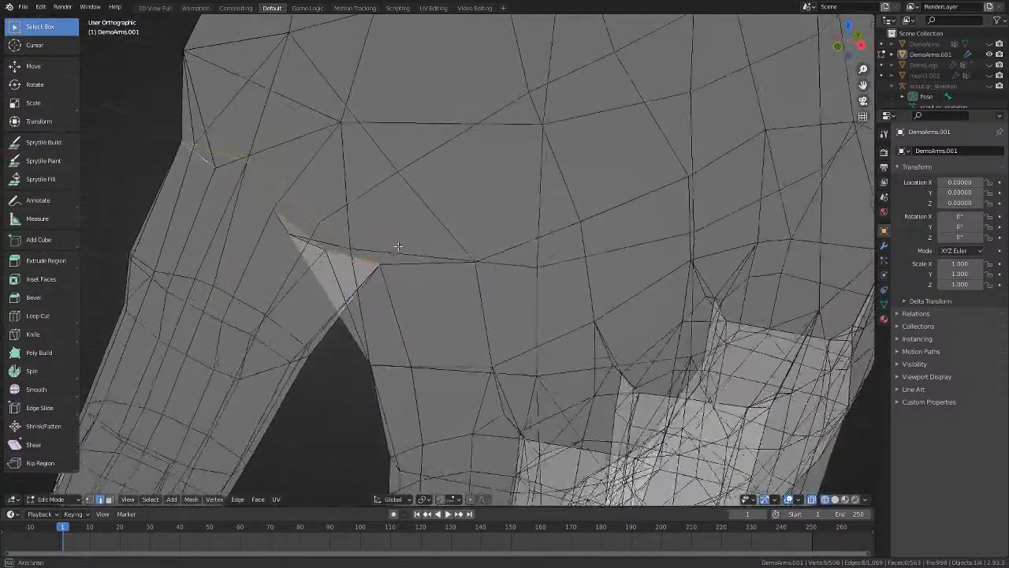
{"action": "key", "text": "g"}
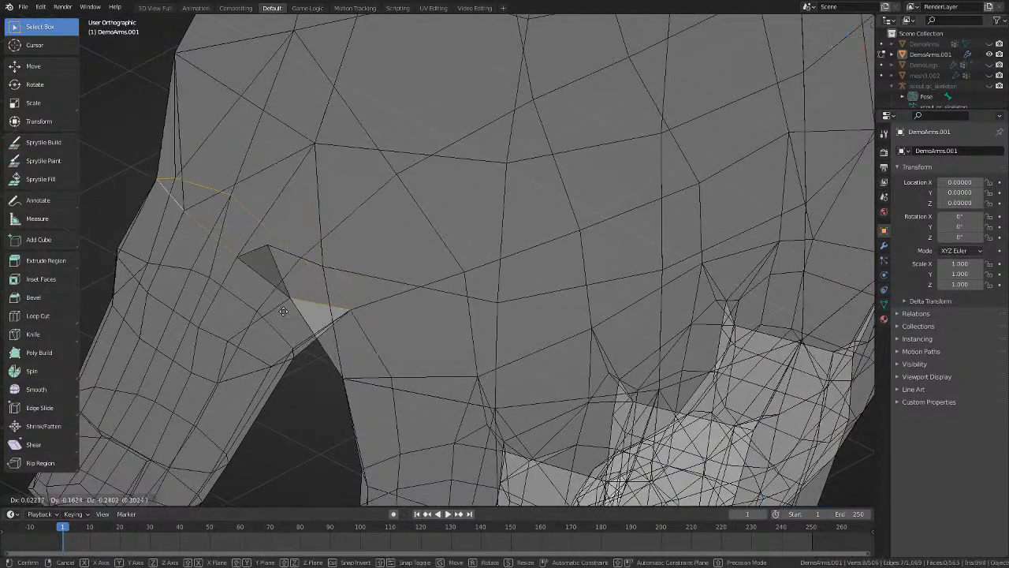
{"action": "left_click", "coordinate": [283, 306]}
{"action": "middle_click_drag", "start_coordinate": [283, 307], "coordinate": [382, 305]}
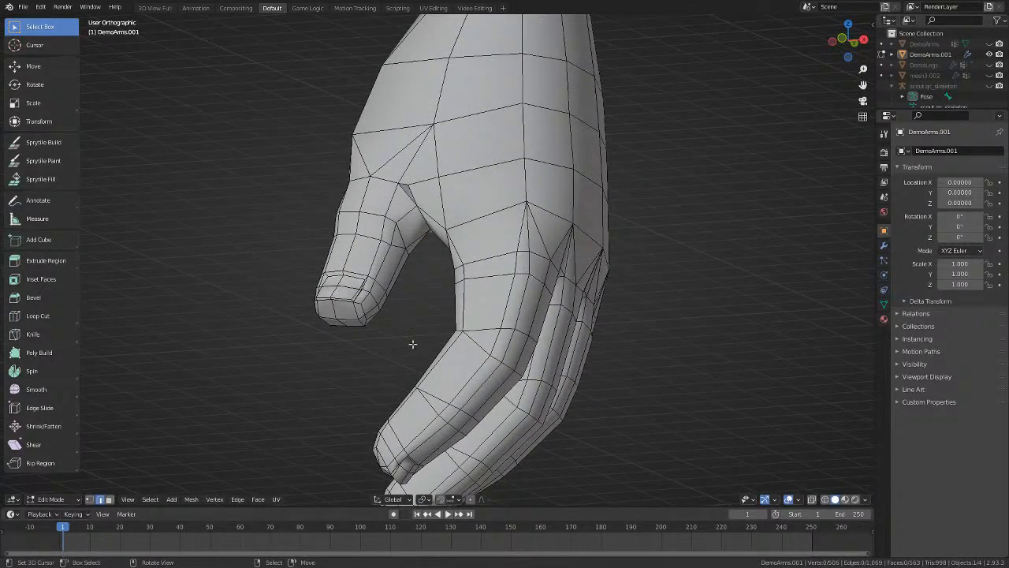
Save Scout.blend and open the recent file Demoman.blend.
{"action": "left_click", "coordinate": [24, 12]}
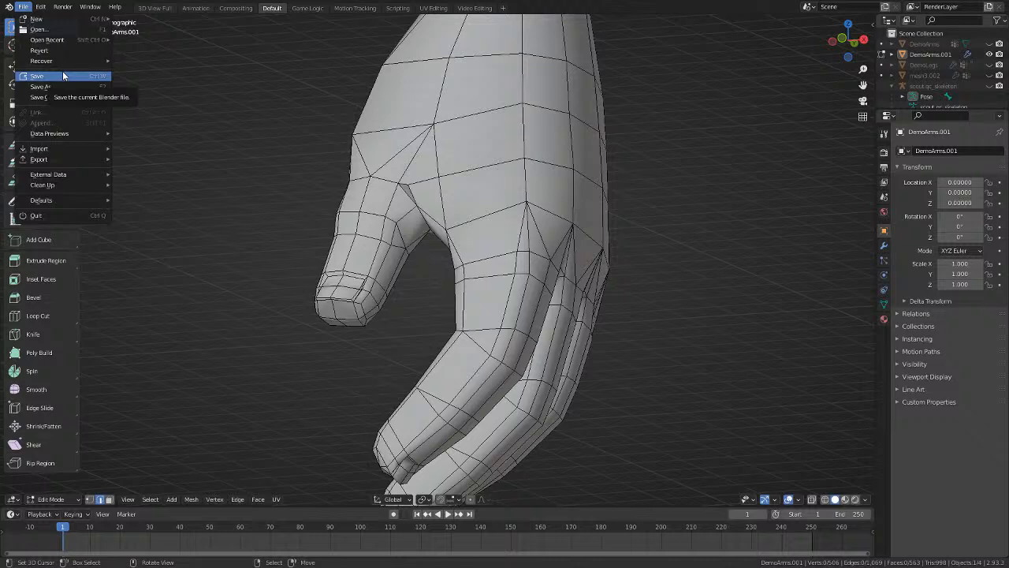
{"action": "left_click", "coordinate": [63, 74]}
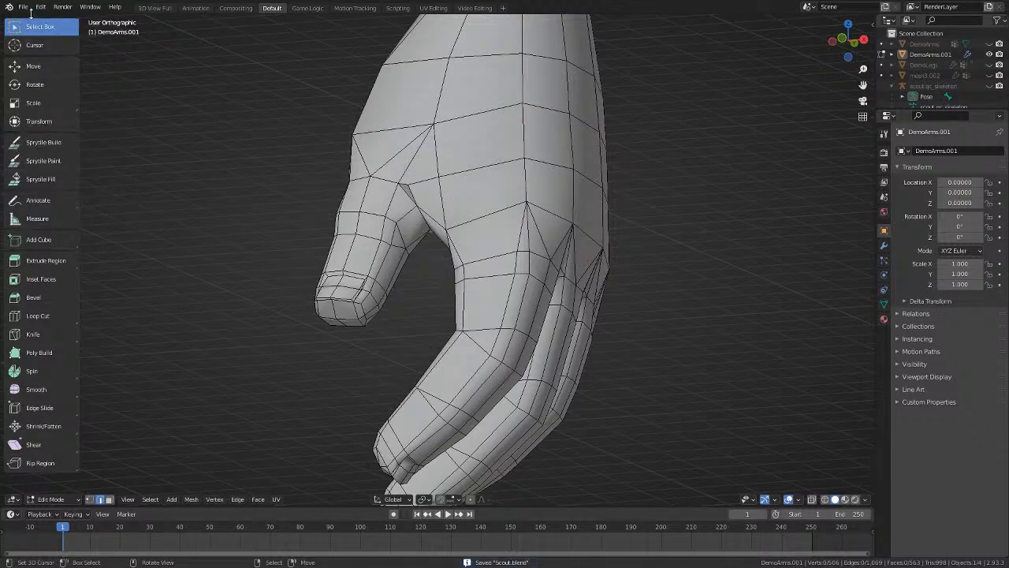
{"action": "left_click", "coordinate": [28, 9]}
{"action": "mouse_move", "coordinate": [51, 38]}
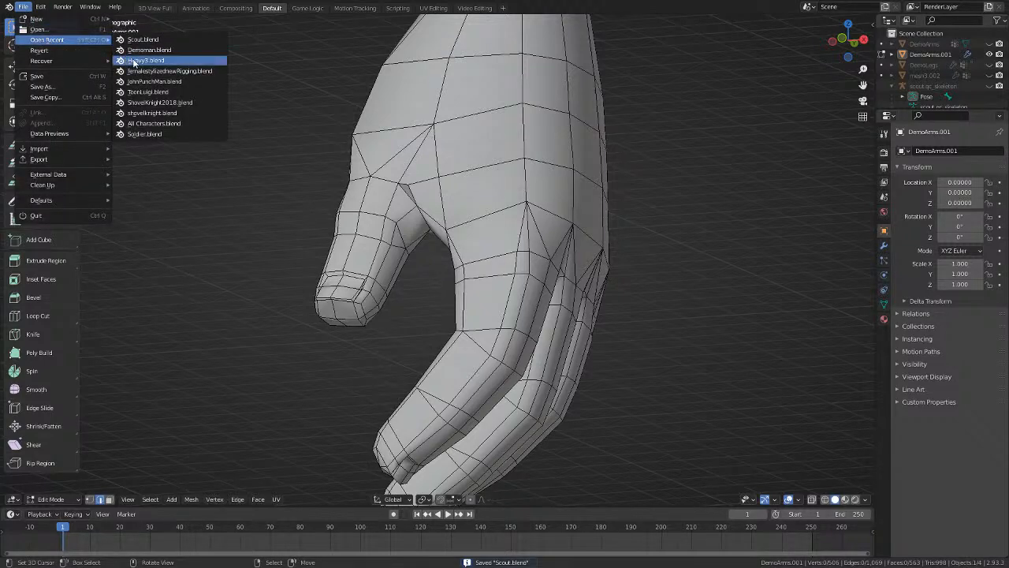
{"action": "left_click", "coordinate": [138, 50]}
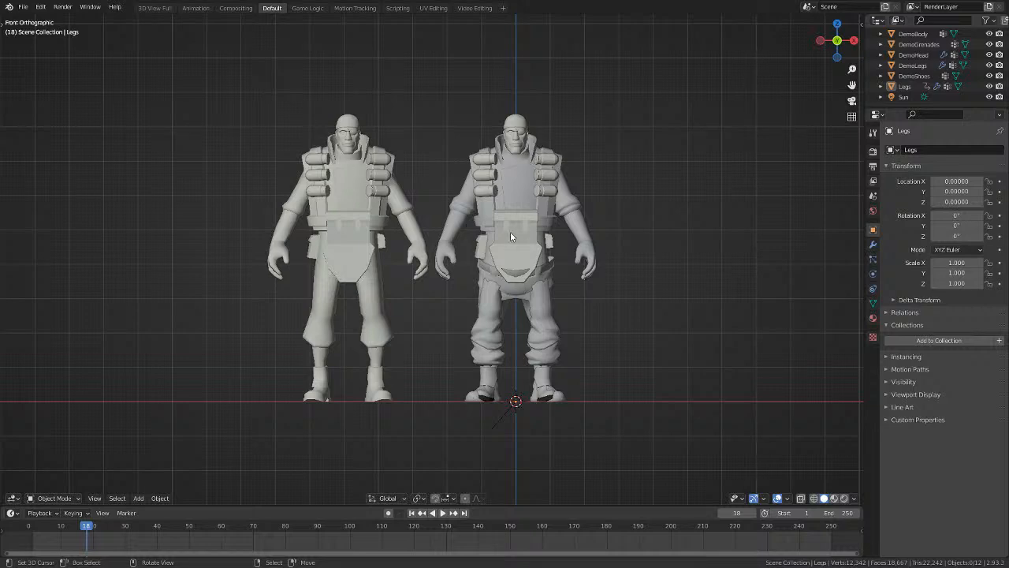
Reopen the recent file Scout.blend.
{"action": "left_click", "coordinate": [23, 6]}
{"action": "mouse_move", "coordinate": [47, 39]}
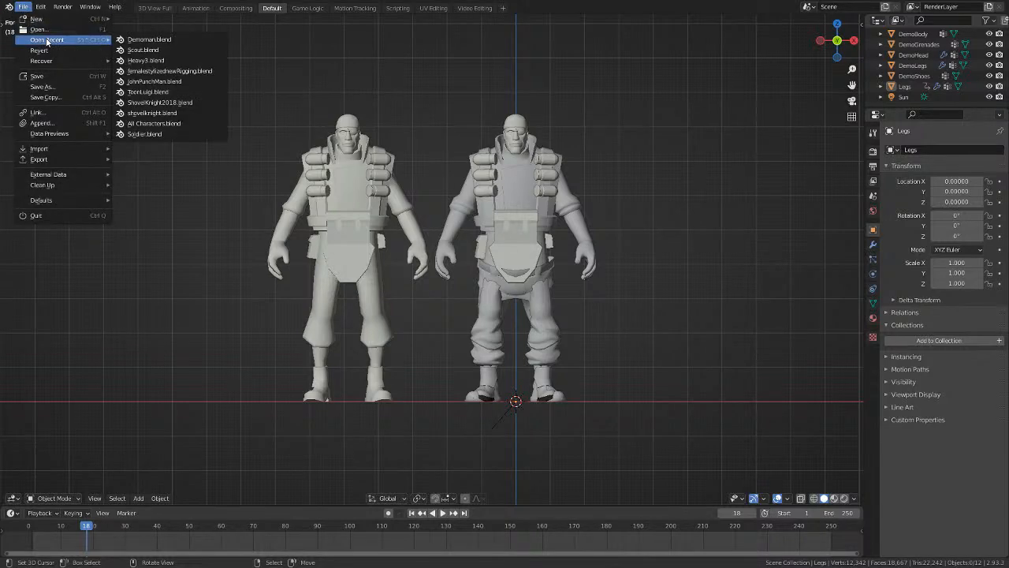
{"action": "left_click", "coordinate": [199, 49]}
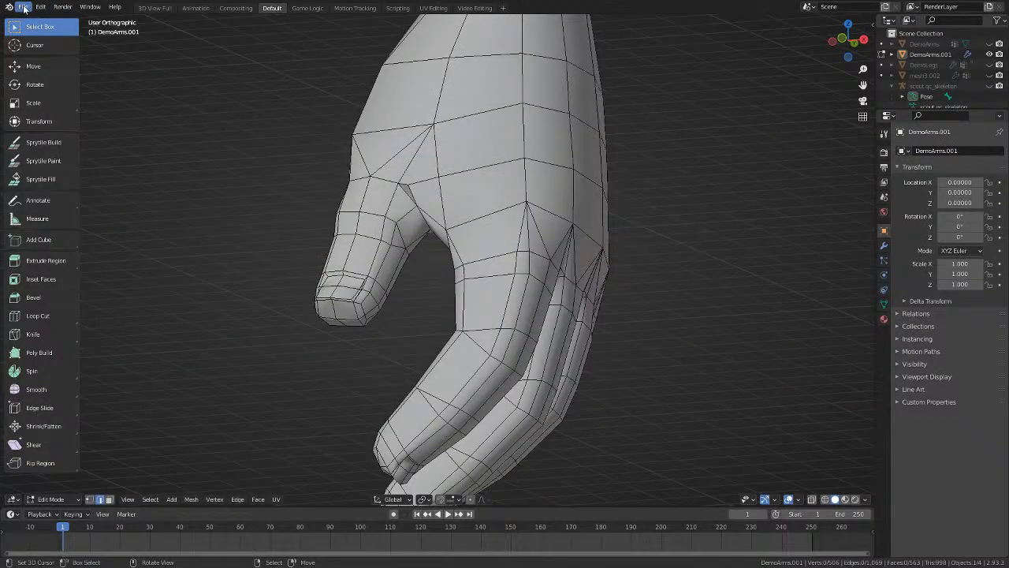
Paste the copied arms object in Object Mode and move it about 11.33 along Y and -2.56 along Z.
{"action": "left_click", "coordinate": [24, 8]}
{"action": "key", "text": "Escape"}
{"action": "key", "text": "Tab"}
{"action": "left_click", "coordinate": [24, 7]}
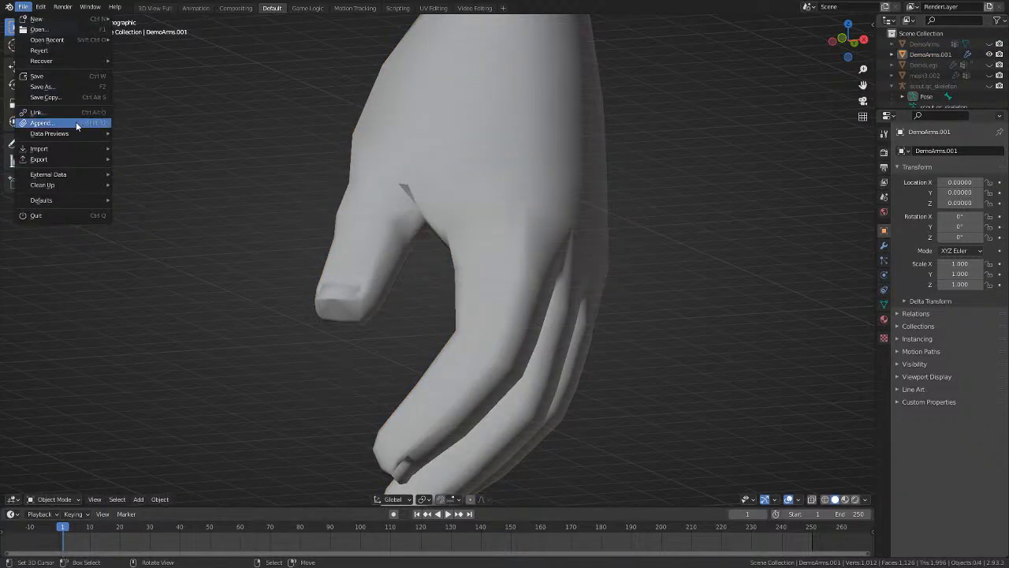
{"action": "left_click", "coordinate": [77, 124]}
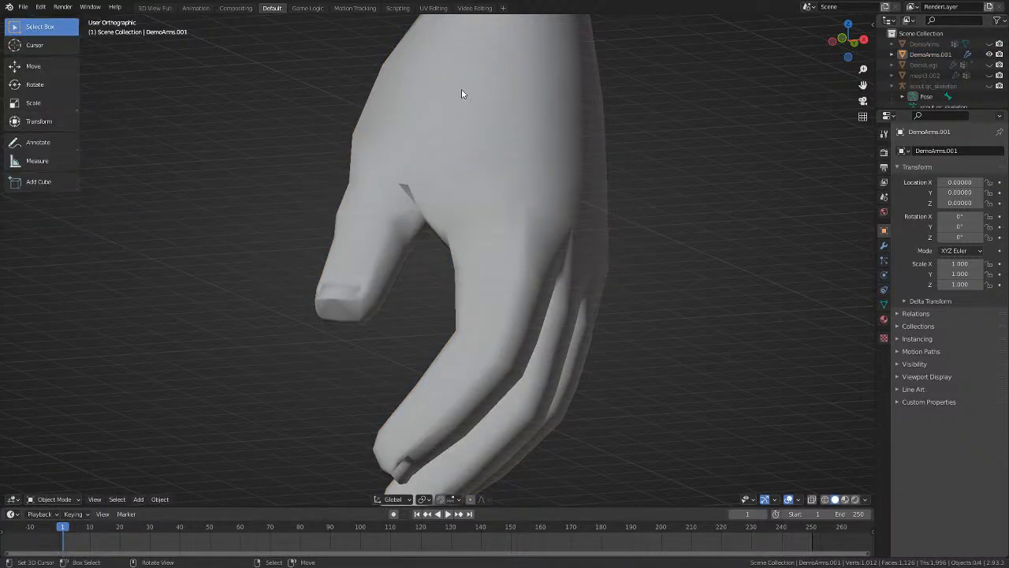
{"action": "key", "text": "ctrl+v"}
{"action": "scroll", "coordinate": [474, 98], "scroll_direction": "down", "scroll_amount": 3}
{"action": "middle_click_drag", "start_coordinate": [644, 268], "coordinate": [554, 276]}
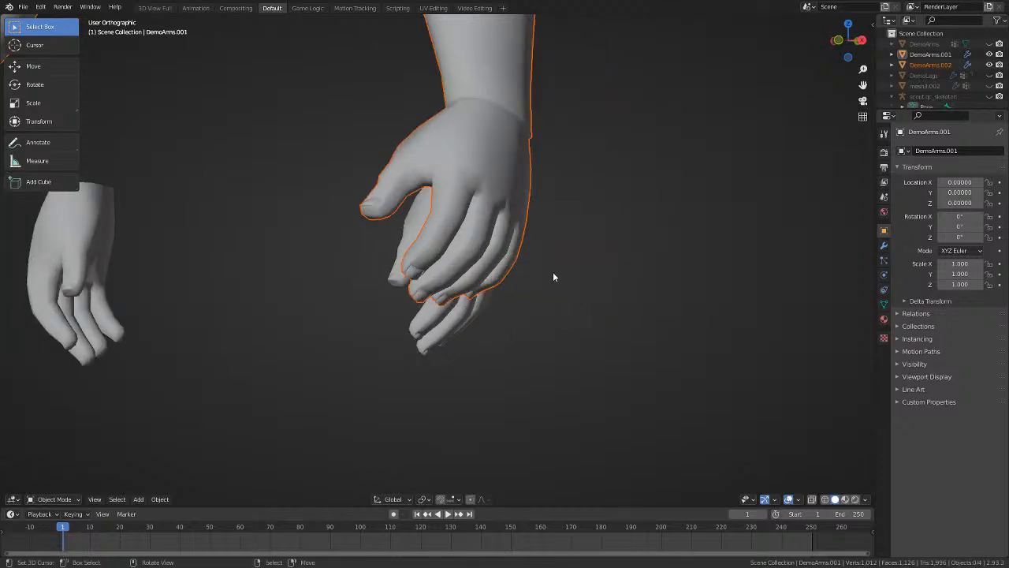
{"action": "key", "text": "KP_3"}
{"action": "key", "text": "g"}
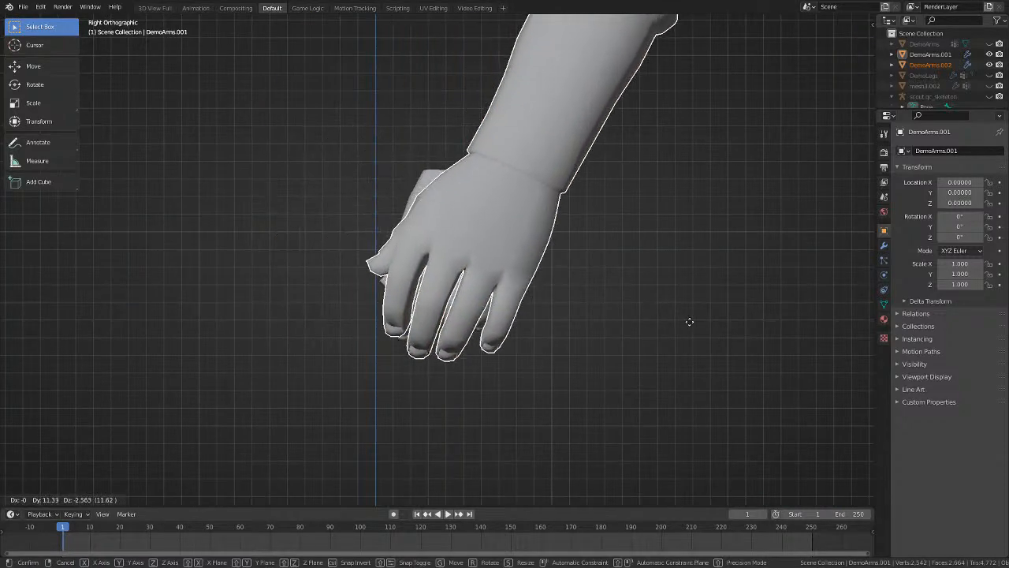
{"action": "left_click", "coordinate": [718, 293]}
Delete the linked sleeve and forearm vertices of the pasted arms object, keeping only its hand.
{"action": "key", "text": "KP_1"}
{"action": "key", "text": "alt+a"}
{"action": "key", "text": "Tab"}
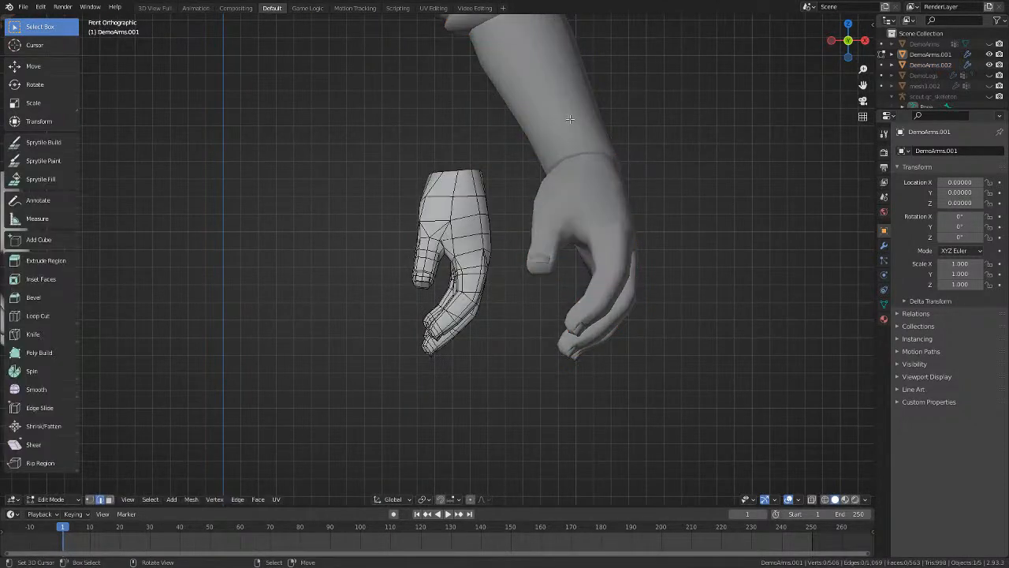
{"action": "key", "text": "Tab"}
{"action": "left_click", "coordinate": [569, 118]}
{"action": "key", "text": "Tab"}
{"action": "scroll", "coordinate": [471, 136], "scroll_direction": "down", "scroll_amount": 3}
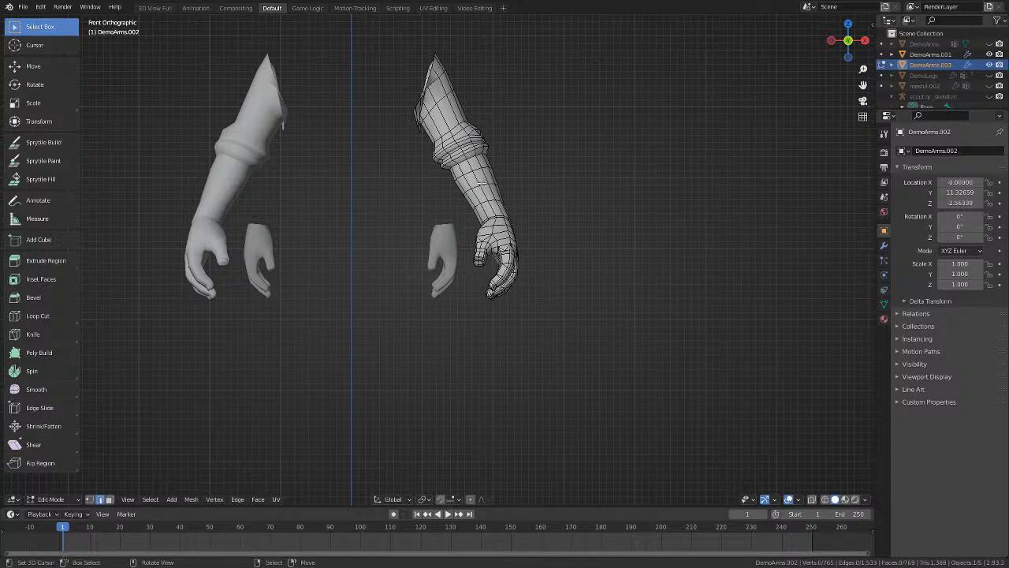
{"action": "key", "text": "l"}
{"action": "key", "text": "x"}
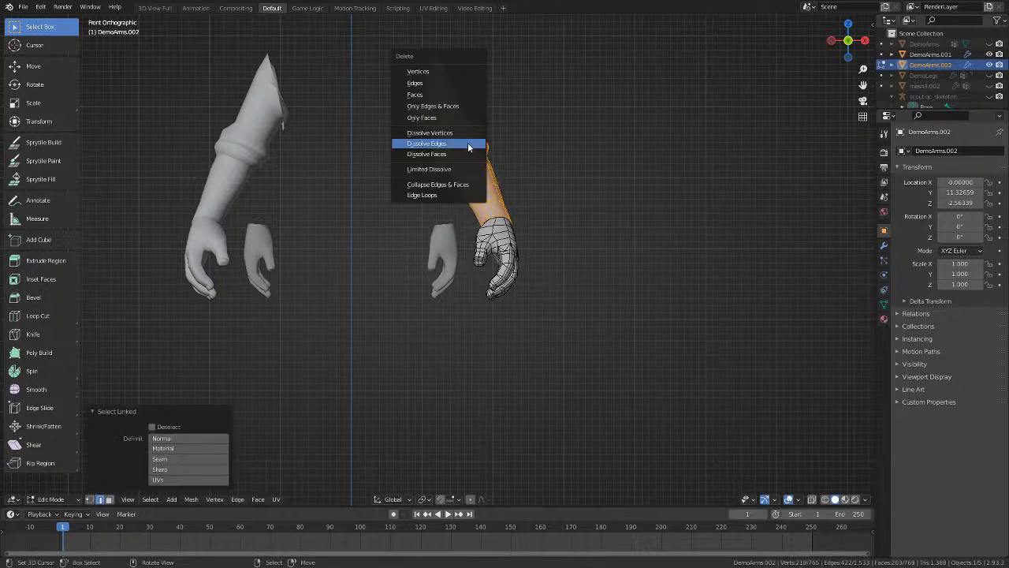
{"action": "left_click", "coordinate": [457, 71]}
{"action": "key", "text": "Tab"}
Join the pasted hand into DemoArms.001 and edit the combined mesh with both hands side by side.
{"action": "scroll", "coordinate": [669, 281], "scroll_direction": "up", "scroll_amount": 4}
{"action": "scroll", "coordinate": [669, 282], "scroll_direction": "up", "scroll_amount": 3}
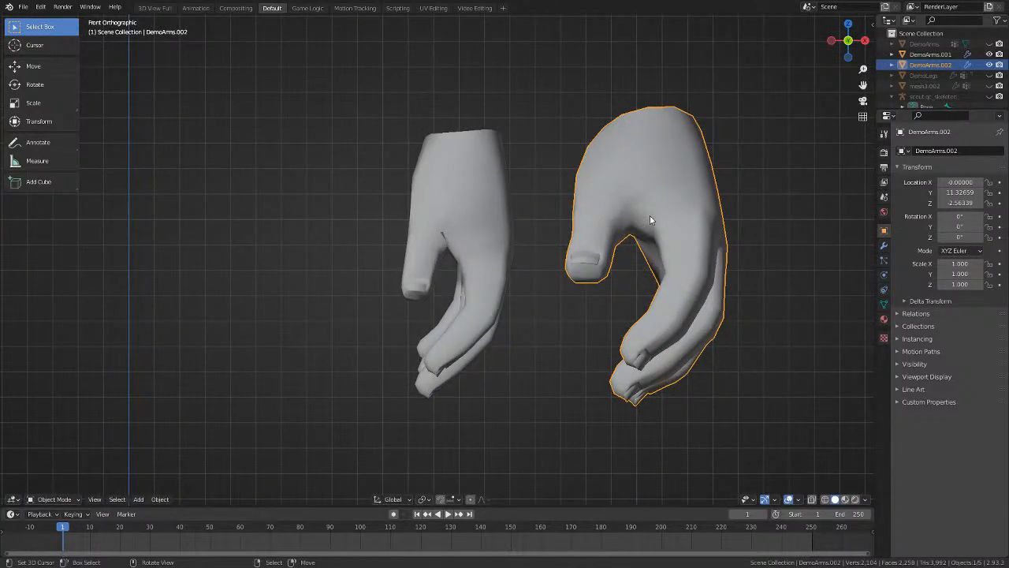
{"action": "left_click", "coordinate": [499, 183], "text": "shift"}
{"action": "key", "text": "Tab"}
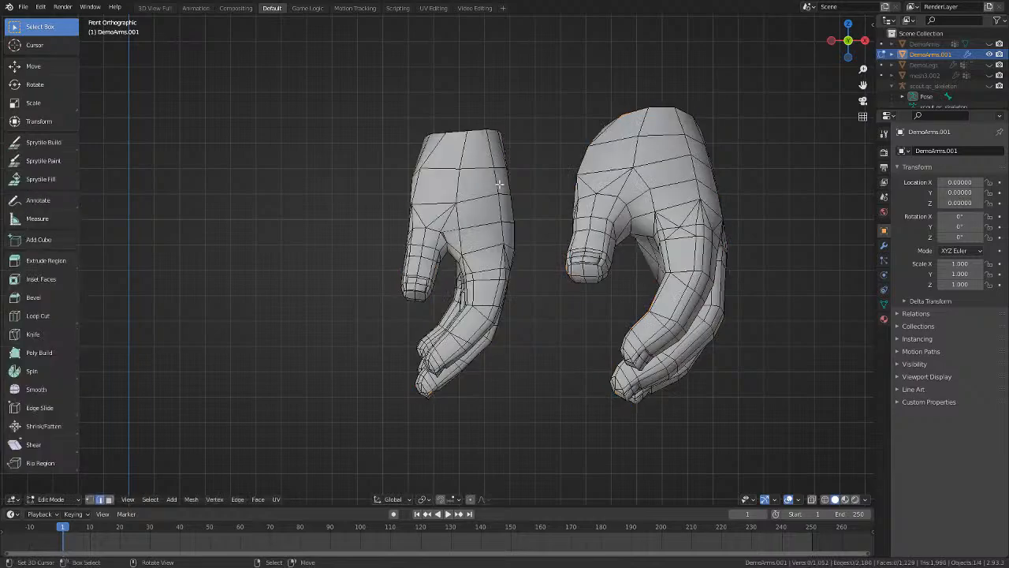
{"action": "scroll", "coordinate": [499, 184], "scroll_direction": "up", "scroll_amount": 3}
{"action": "middle_click_drag", "start_coordinate": [602, 229], "coordinate": [534, 287]}
{"action": "scroll", "coordinate": [676, 234], "scroll_direction": "down", "scroll_amount": 3}
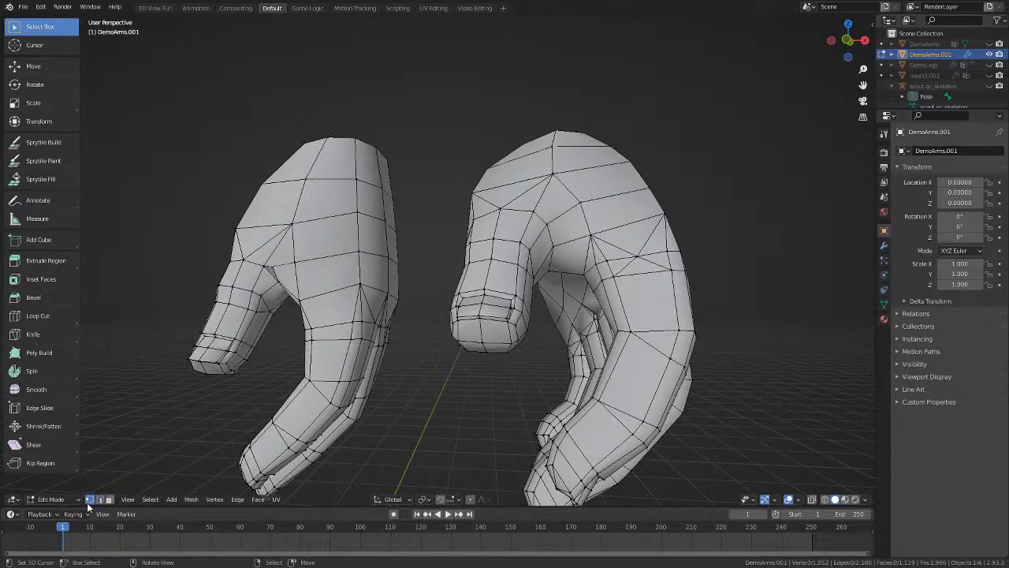
Merge two vertices at the smaller hand's thumb web and move the merged vertex about -0.22 X, -0.04 Y, 0.19 Z.
{"action": "scroll", "coordinate": [230, 269], "scroll_direction": "up", "scroll_amount": 2}
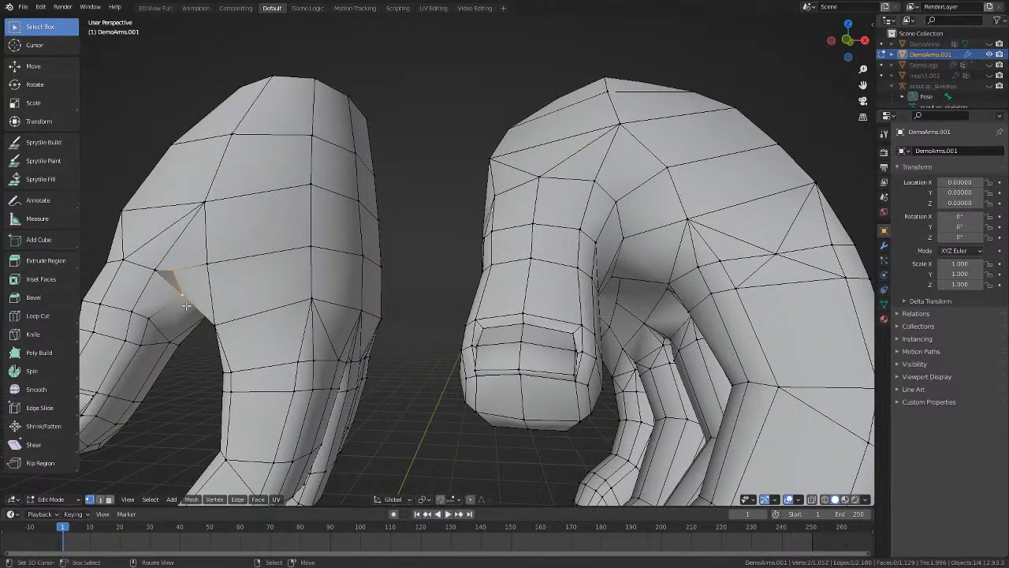
{"action": "key", "text": "m"}
{"action": "left_click", "coordinate": [175, 353]}
{"action": "key", "text": "g"}
{"action": "left_click", "coordinate": [198, 294]}
{"action": "scroll", "coordinate": [198, 293], "scroll_direction": "down", "scroll_amount": 4}
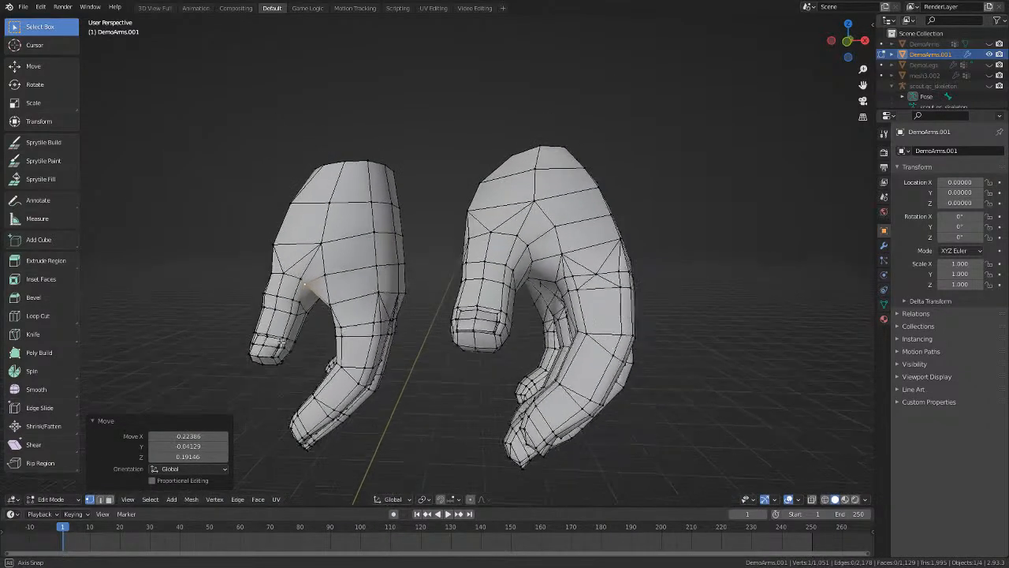
{"action": "middle_click_drag", "start_coordinate": [281, 343], "coordinate": [315, 288]}
{"action": "scroll", "coordinate": [294, 340], "scroll_direction": "up", "scroll_amount": 4}
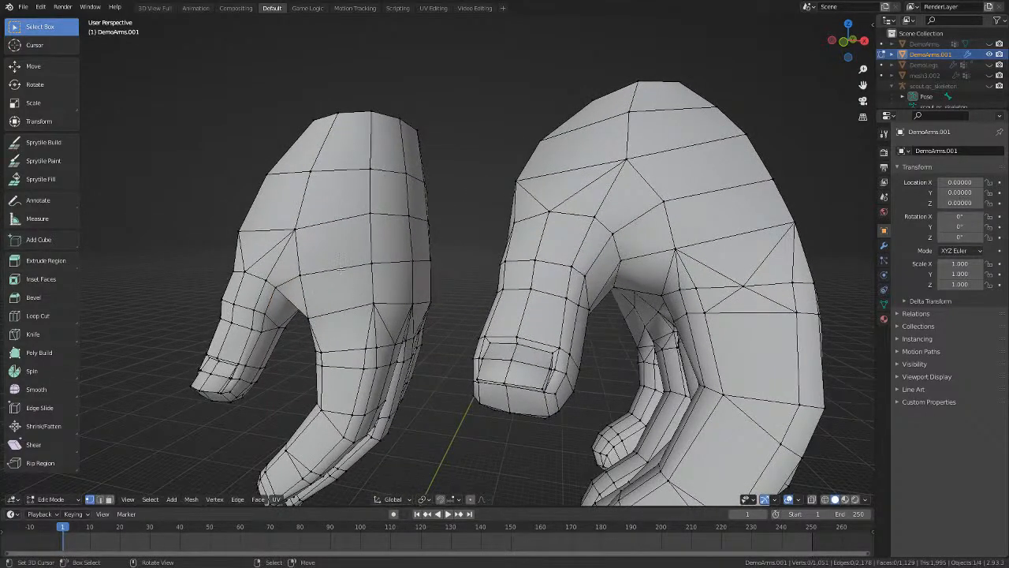
Delete the four selected faces in the web between the smaller hand's thumb and index finger.
{"action": "middle_click_drag", "start_coordinate": [289, 327], "coordinate": [304, 263]}
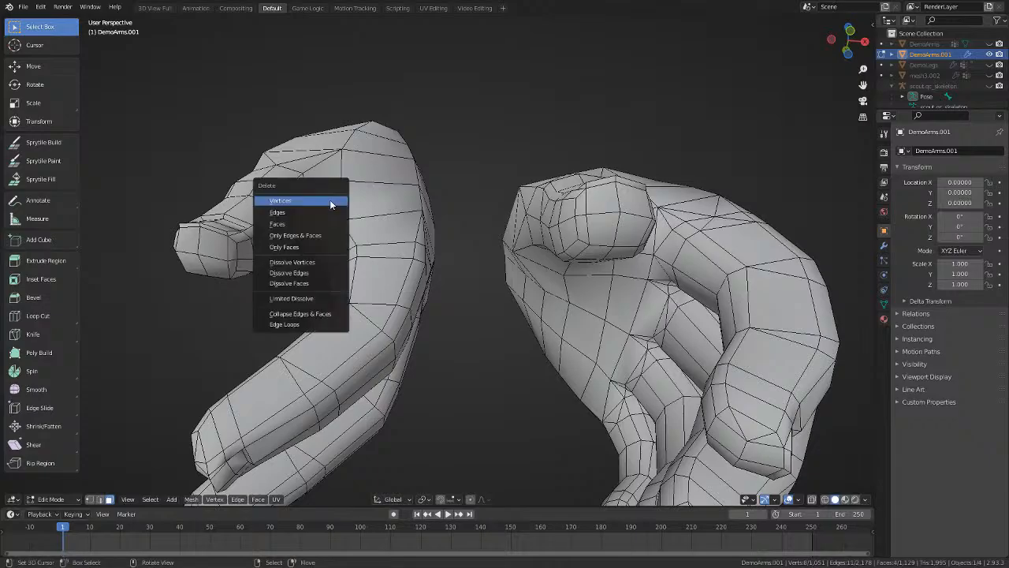
{"action": "left_click", "coordinate": [319, 229]}
{"action": "middle_click_drag", "start_coordinate": [320, 233], "coordinate": [414, 315]}
{"action": "scroll", "coordinate": [355, 299], "scroll_direction": "up", "scroll_amount": 4}
{"action": "scroll", "coordinate": [437, 301], "scroll_direction": "down", "scroll_amount": 5}
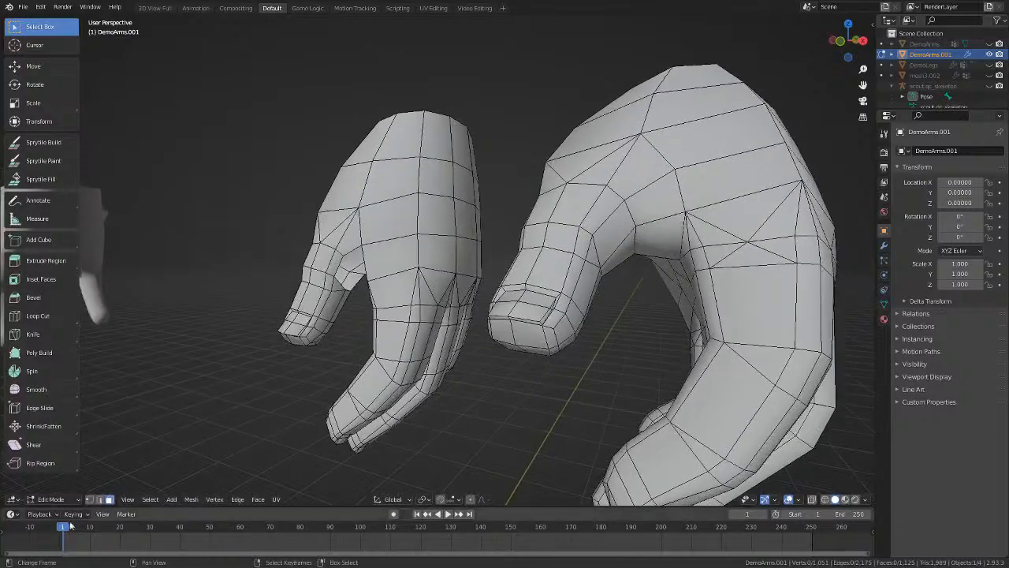
Extrude a vertex into the opening at the thumb web and start filling the hole with new faces.
{"action": "middle_click_drag", "start_coordinate": [479, 440], "coordinate": [527, 414]}
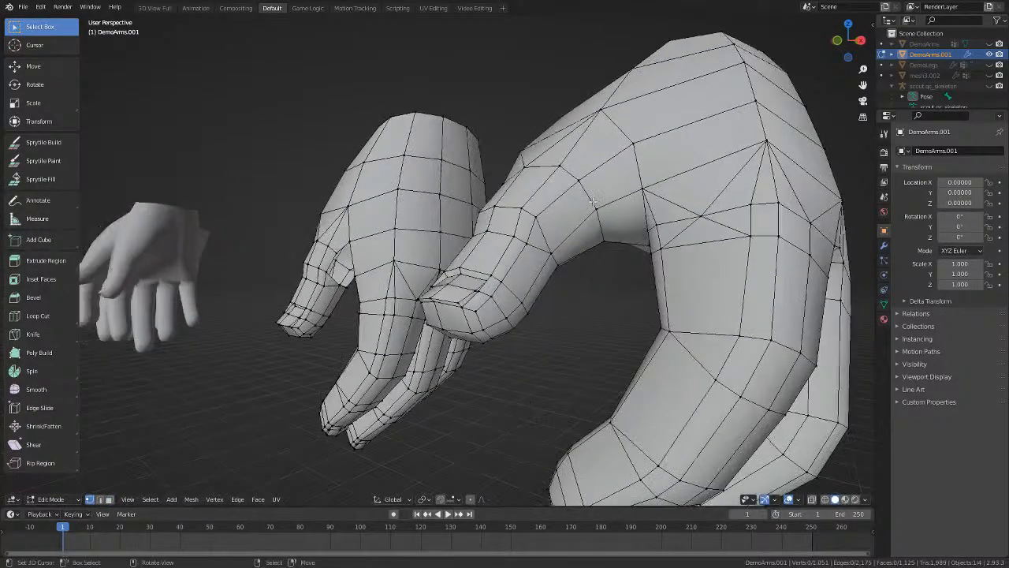
{"action": "middle_click_drag", "start_coordinate": [599, 232], "coordinate": [593, 208]}
{"action": "middle_click_drag", "start_coordinate": [525, 175], "coordinate": [559, 164]}
{"action": "scroll", "coordinate": [317, 247], "scroll_direction": "up", "scroll_amount": 5}
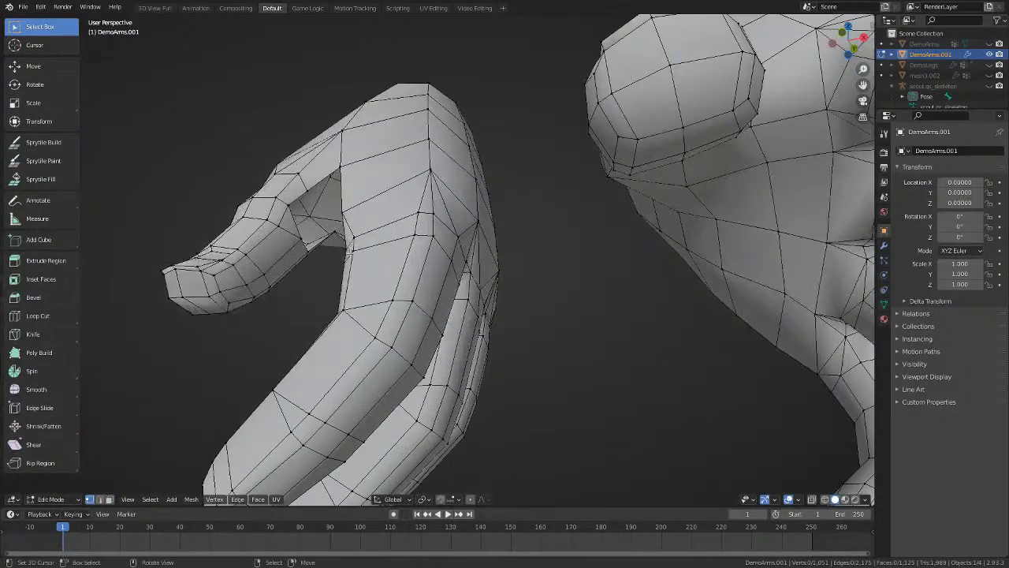
{"action": "key", "text": "e"}
{"action": "left_click", "coordinate": [293, 221]}
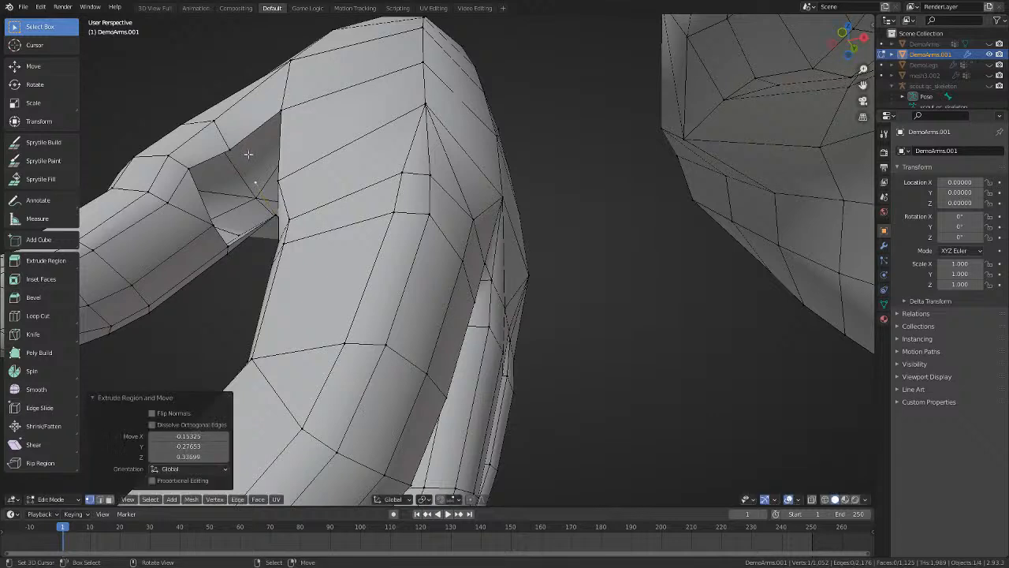
{"action": "right_click", "coordinate": [247, 154], "text": "shift"}
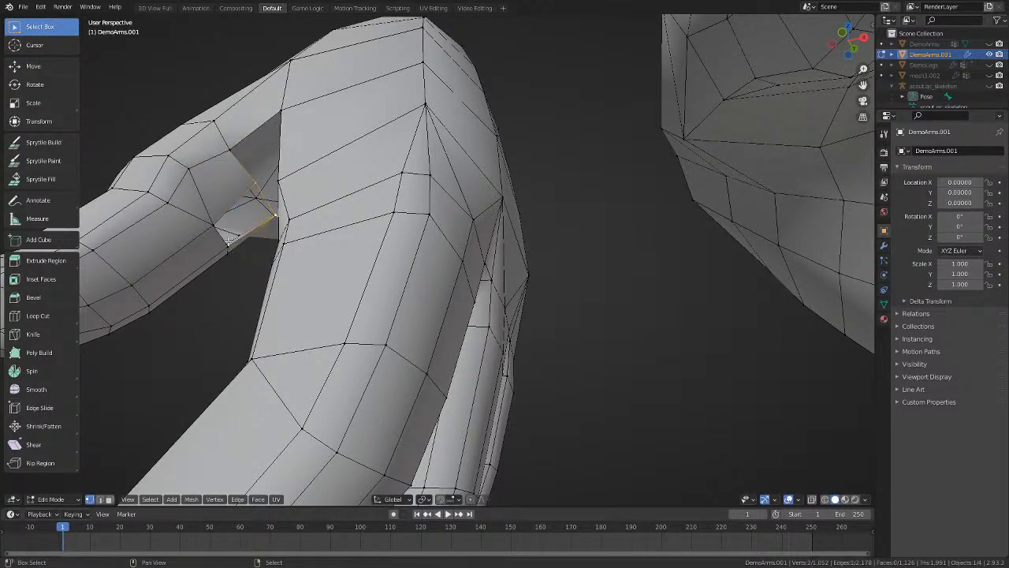
{"action": "key", "text": "alt+a"}
Fill the rest of the thumb web opening with faces and check the shaded shape in Object Mode.
{"action": "middle_click_drag", "start_coordinate": [227, 253], "coordinate": [406, 234]}
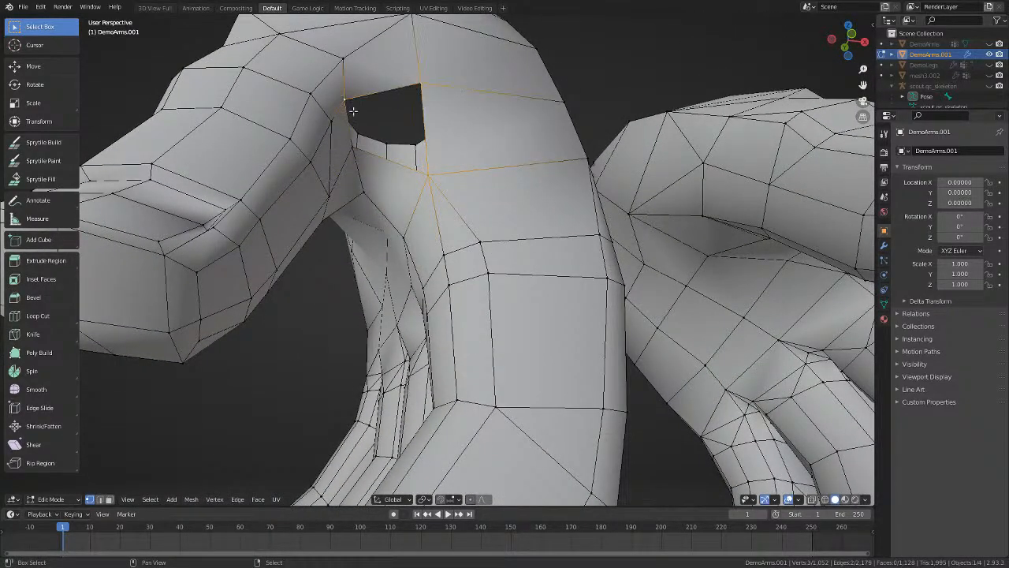
{"action": "key", "text": "f"}
{"action": "key", "text": "alt+a"}
{"action": "scroll", "coordinate": [355, 159], "scroll_direction": "down", "scroll_amount": 6}
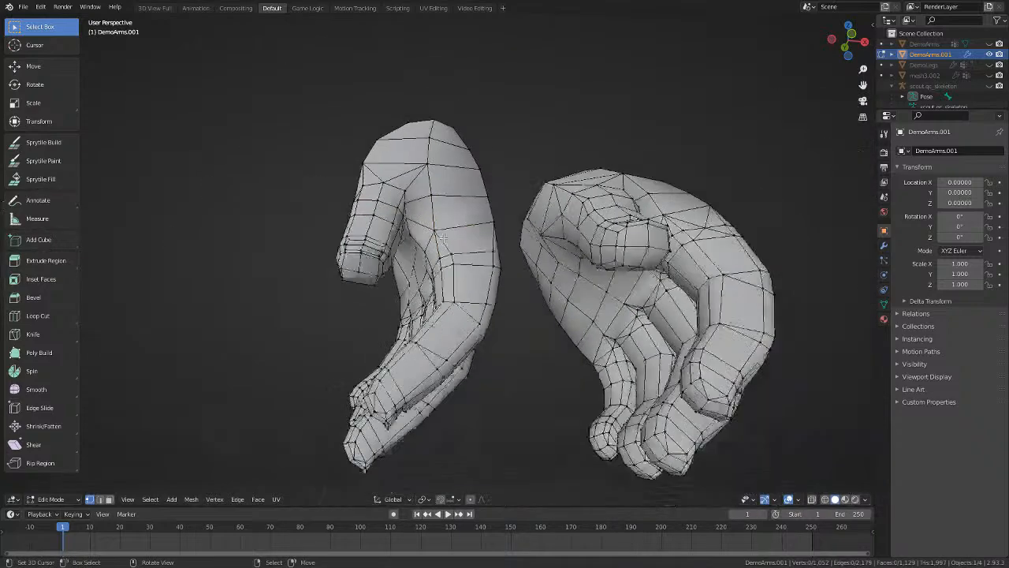
{"action": "key", "text": "Tab"}
{"action": "middle_click_drag", "start_coordinate": [425, 284], "coordinate": [487, 296]}
{"action": "key", "text": "Tab"}
{"action": "middle_click_drag", "start_coordinate": [497, 264], "coordinate": [564, 224]}
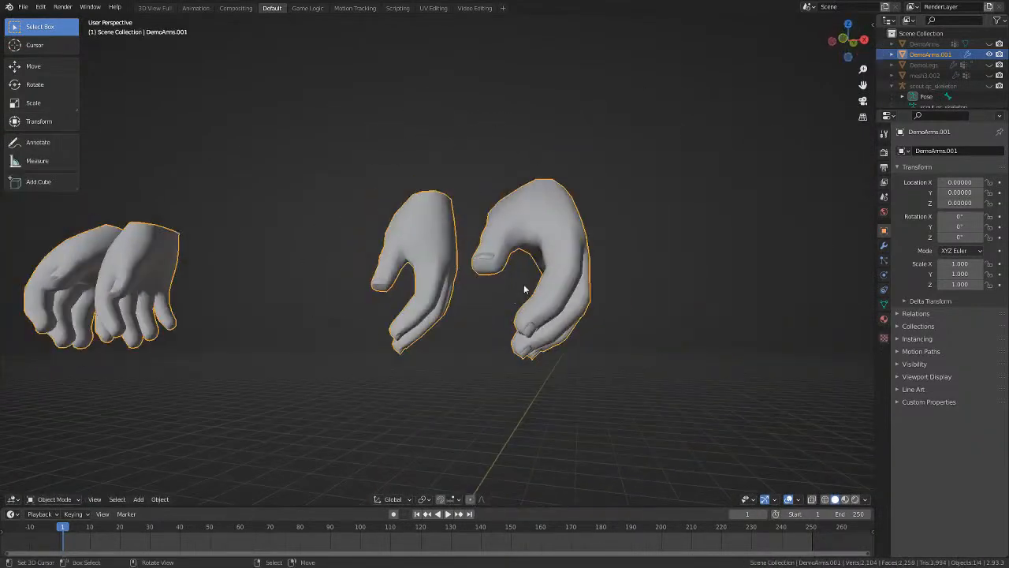
Select all linked pieces of the larger reference hand, including its nails, and delete their vertices.
{"action": "key", "text": "Tab"}
{"action": "key", "text": "a"}
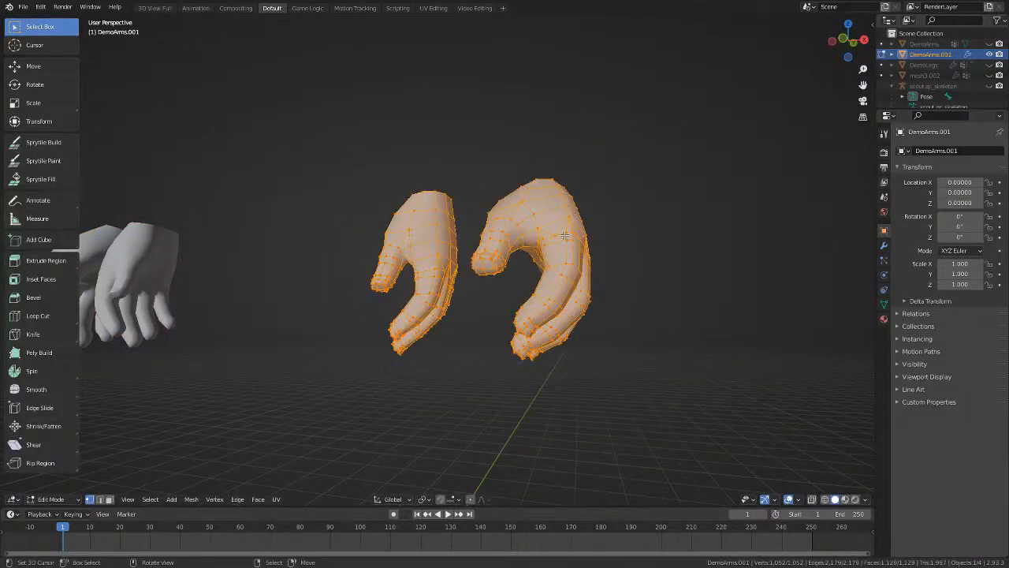
{"action": "key", "text": "alt+a"}
{"action": "key", "text": "l"}
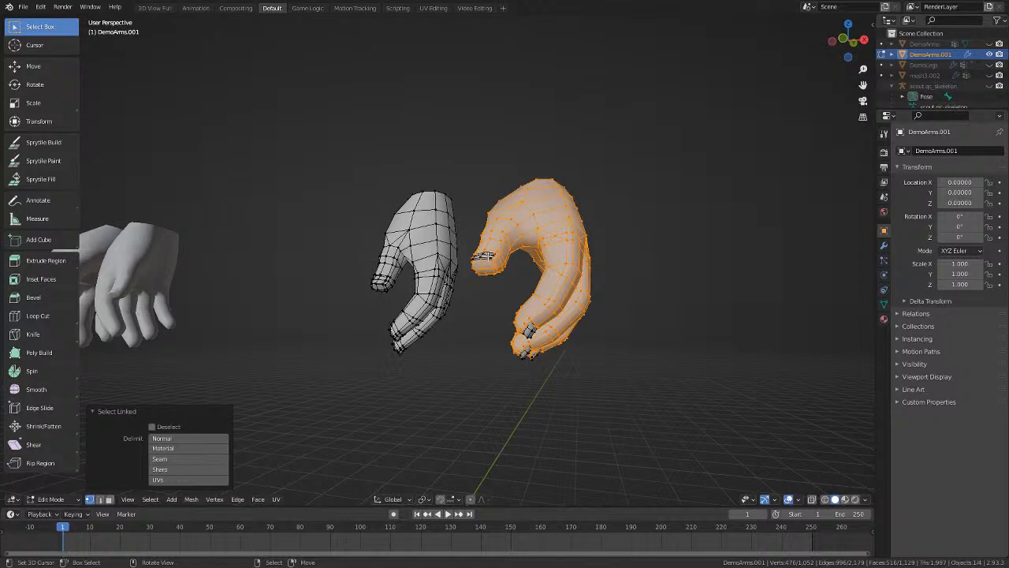
{"action": "middle_click_drag", "start_coordinate": [639, 369], "coordinate": [562, 296]}
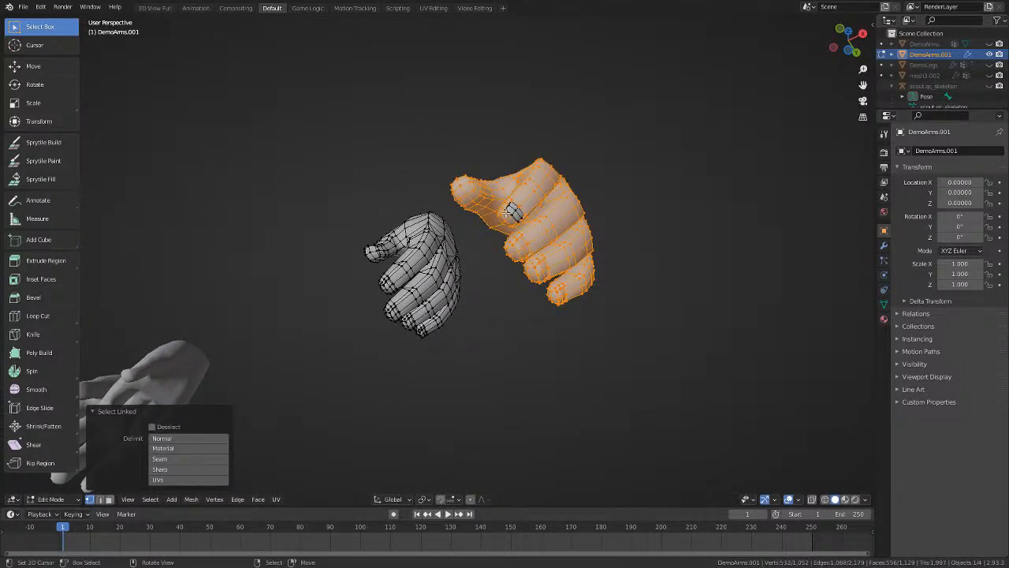
{"action": "key", "text": "x"}
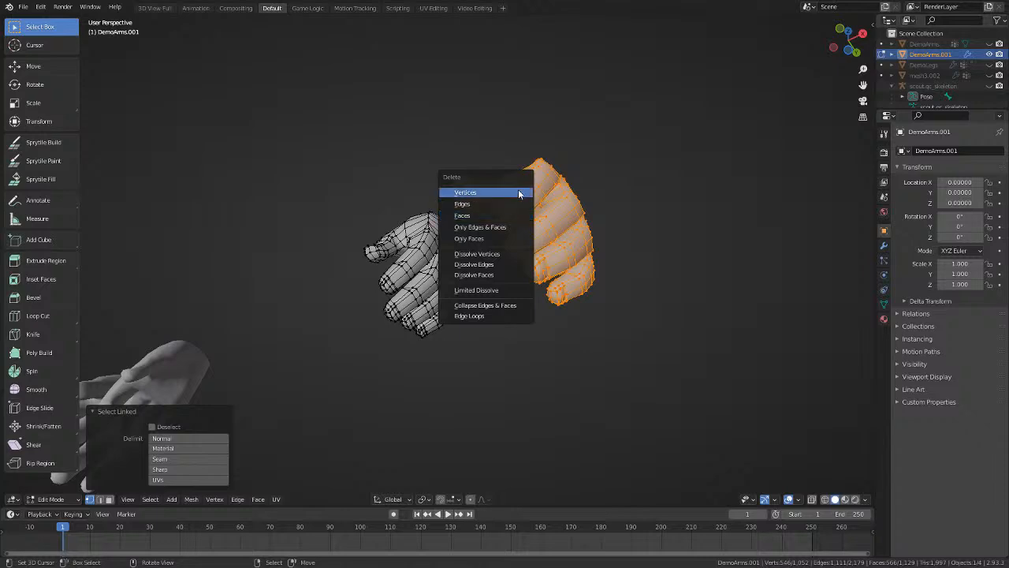
{"action": "left_click", "coordinate": [519, 193]}
Examine the remaining hand from the front, palm and thumb sides, both shaded and with its wireframe.
{"action": "middle_click_drag", "start_coordinate": [519, 193], "coordinate": [464, 354]}
{"action": "key", "text": "Tab"}
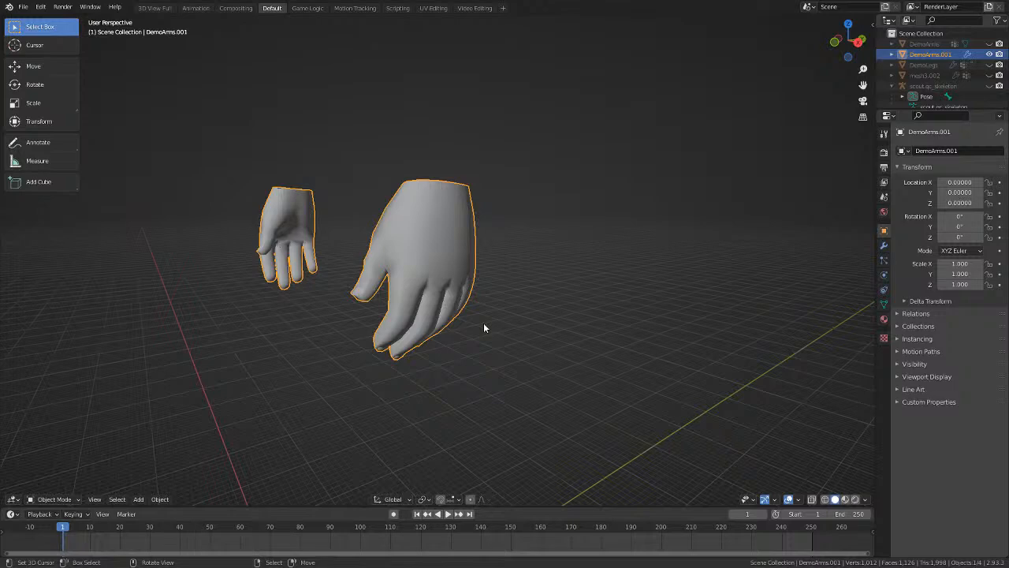
{"action": "key", "text": "KP_1"}
{"action": "scroll", "coordinate": [474, 328], "scroll_direction": "up", "scroll_amount": 4}
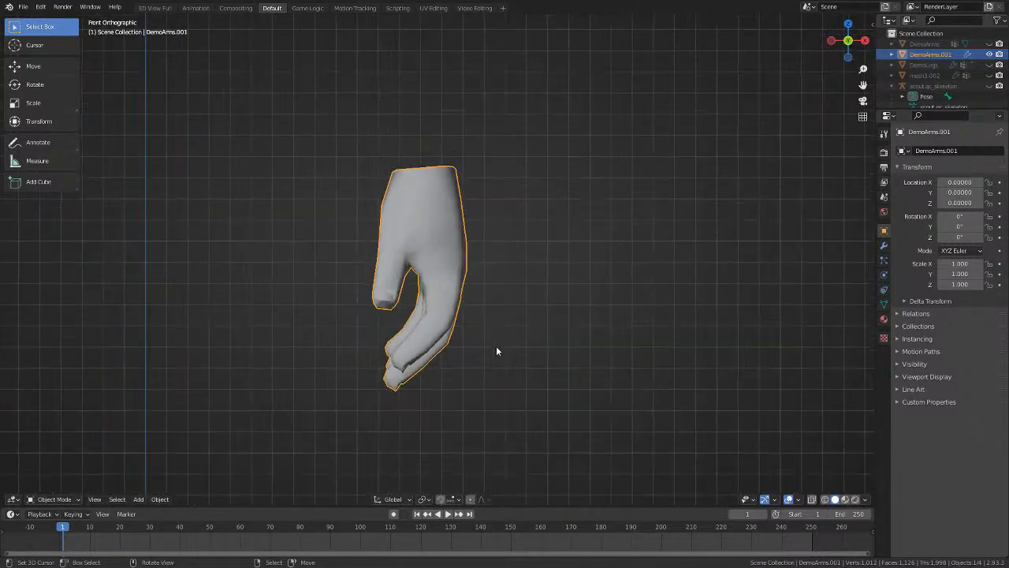
{"action": "key", "text": "Tab"}
{"action": "scroll", "coordinate": [481, 328], "scroll_direction": "down", "scroll_amount": 3}
{"action": "key", "text": "a"}
{"action": "middle_click_drag", "start_coordinate": [487, 329], "coordinate": [137, 333]}
{"action": "key", "text": "a"}
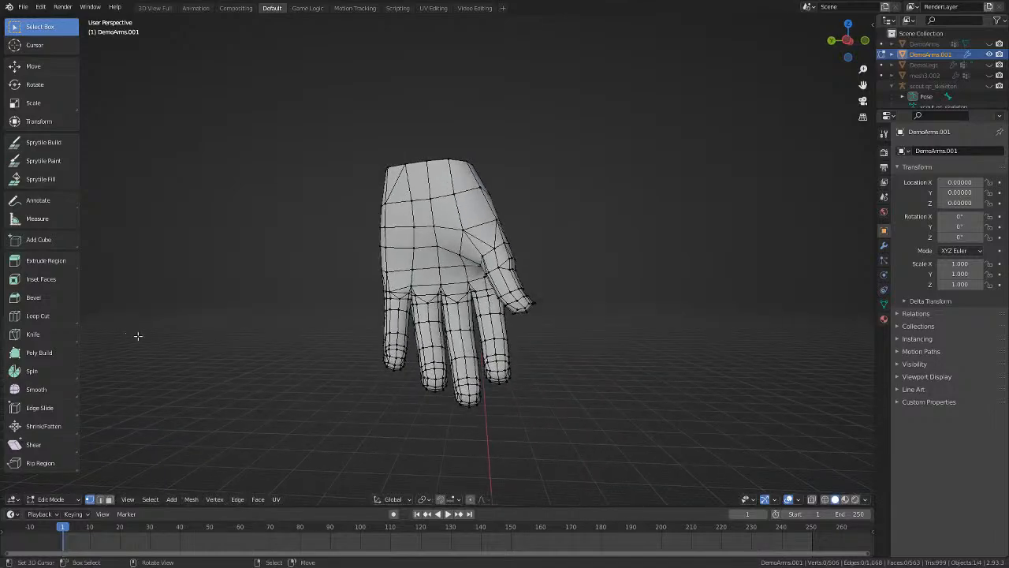
{"action": "scroll", "coordinate": [349, 361], "scroll_direction": "up", "scroll_amount": 3}
{"action": "middle_click_drag", "start_coordinate": [350, 360], "coordinate": [426, 395]}
{"action": "scroll", "coordinate": [389, 378], "scroll_direction": "down", "scroll_amount": 3}
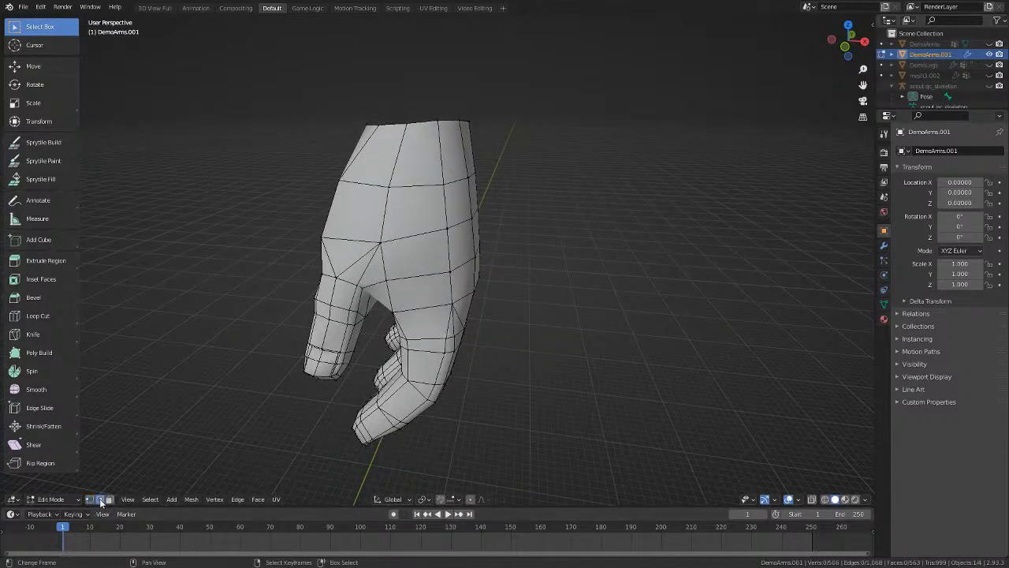
Select the edge loop around the thumb's base and scale it along Y, and by 1.208 along X.
{"action": "scroll", "coordinate": [378, 306], "scroll_direction": "up", "scroll_amount": 5}
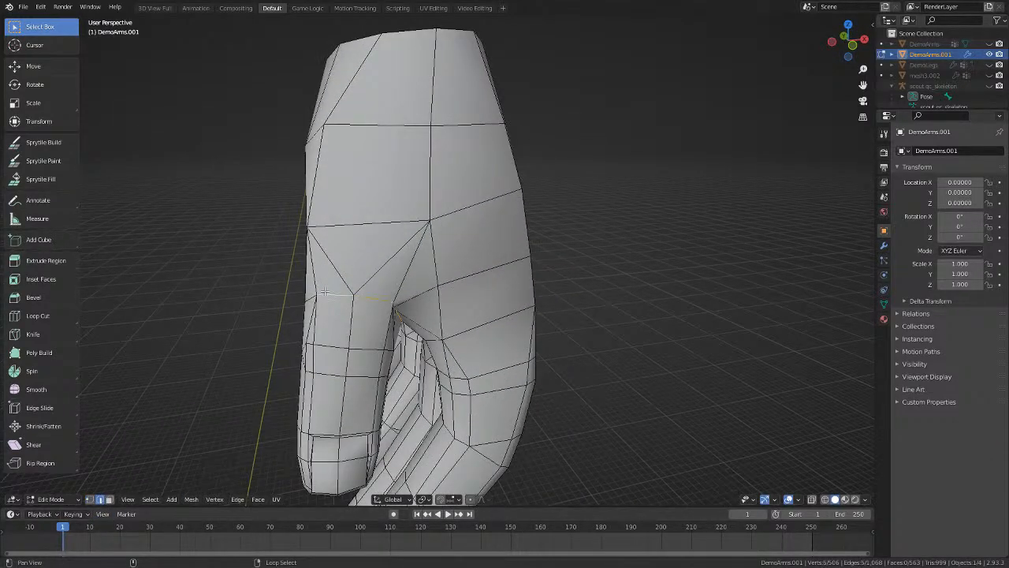
{"action": "middle_click_drag", "start_coordinate": [340, 297], "coordinate": [644, 261]}
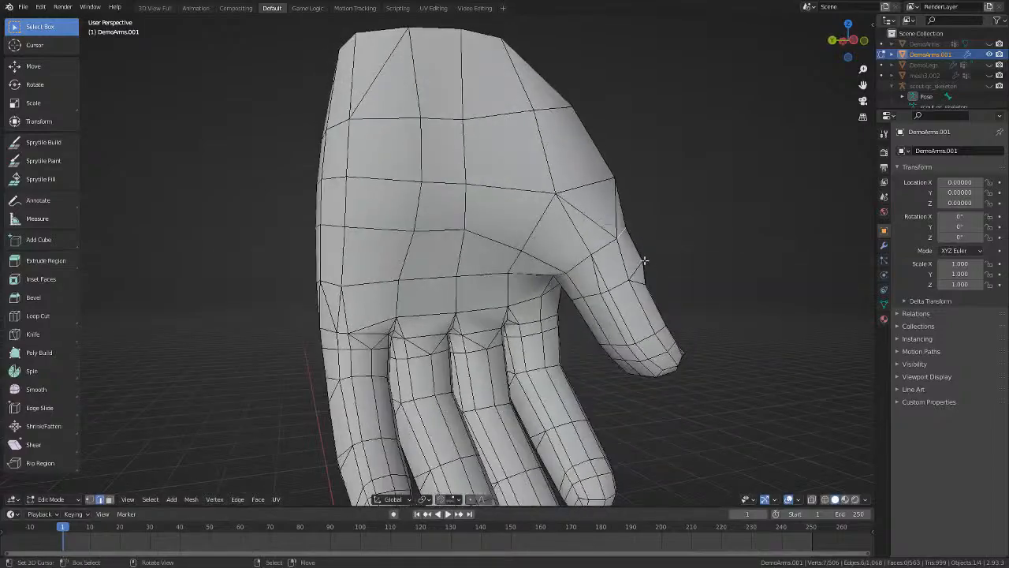
{"action": "middle_click_drag", "start_coordinate": [573, 262], "coordinate": [513, 278]}
{"action": "key", "text": "s"}
{"action": "key", "text": "y"}
{"action": "left_click", "coordinate": [472, 344]}
{"action": "scroll", "coordinate": [449, 334], "scroll_direction": "up", "scroll_amount": 3}
{"action": "key", "text": "s"}
{"action": "key", "text": "x"}
{"action": "left_click", "coordinate": [529, 284]}
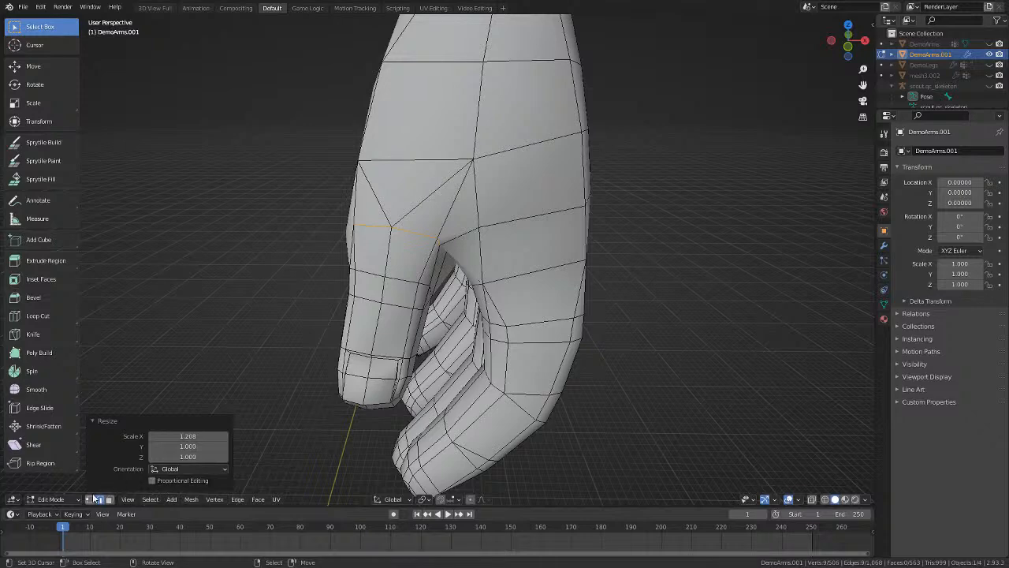
Switch to vertex selection and reposition the palm-side vertices of the loop around the thumb's base.
{"action": "left_click", "coordinate": [425, 234]}
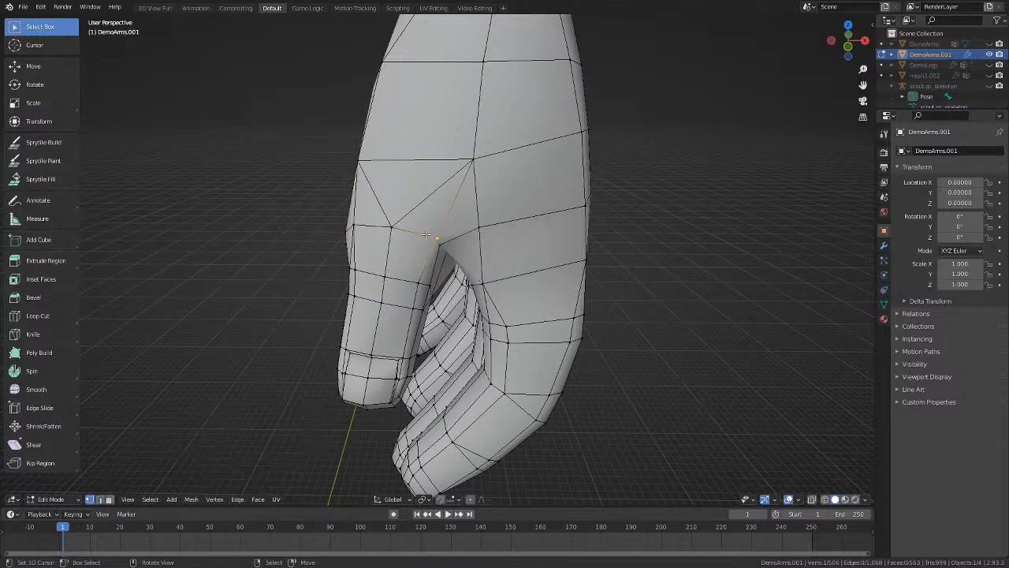
{"action": "left_click", "coordinate": [476, 258]}
{"action": "key", "text": "alt+a"}
{"action": "middle_click_drag", "start_coordinate": [476, 258], "coordinate": [501, 256]}
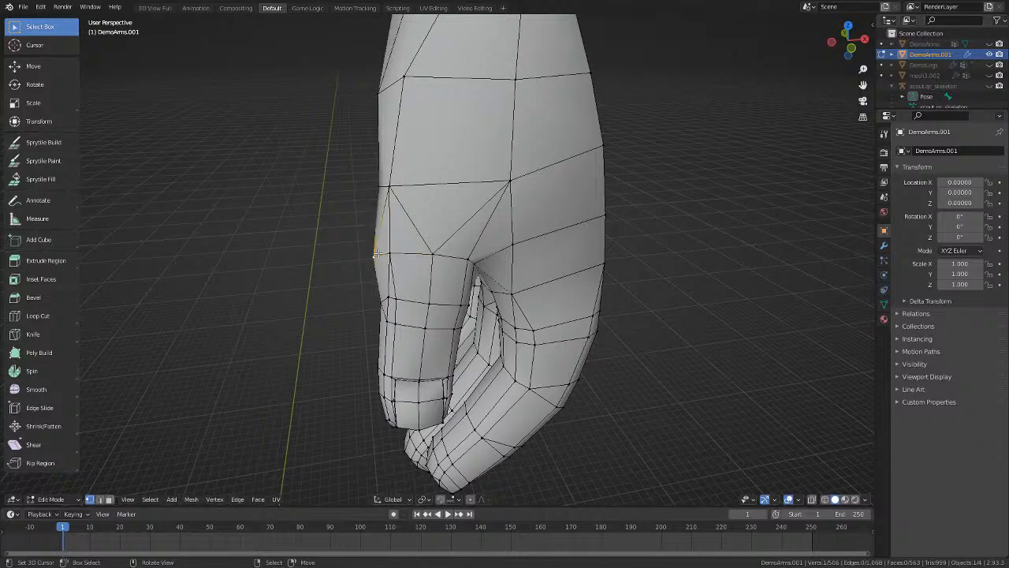
{"action": "key", "text": "g"}
{"action": "middle_click_drag", "start_coordinate": [378, 253], "coordinate": [483, 252]}
{"action": "left_click", "coordinate": [444, 256]}
{"action": "scroll", "coordinate": [575, 196], "scroll_direction": "up", "scroll_amount": 3}
{"action": "key", "text": "g"}
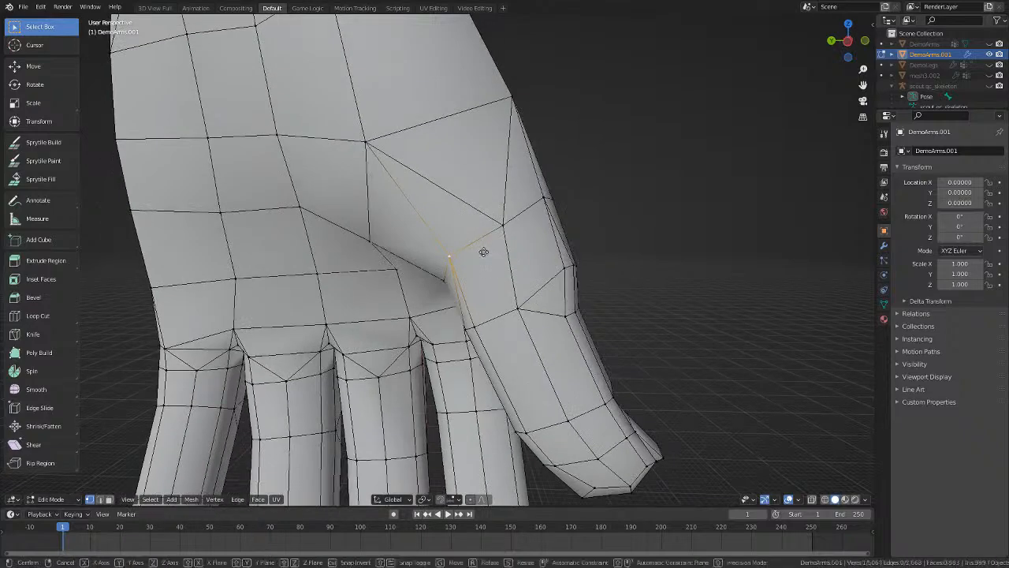
{"action": "left_click", "coordinate": [466, 259]}
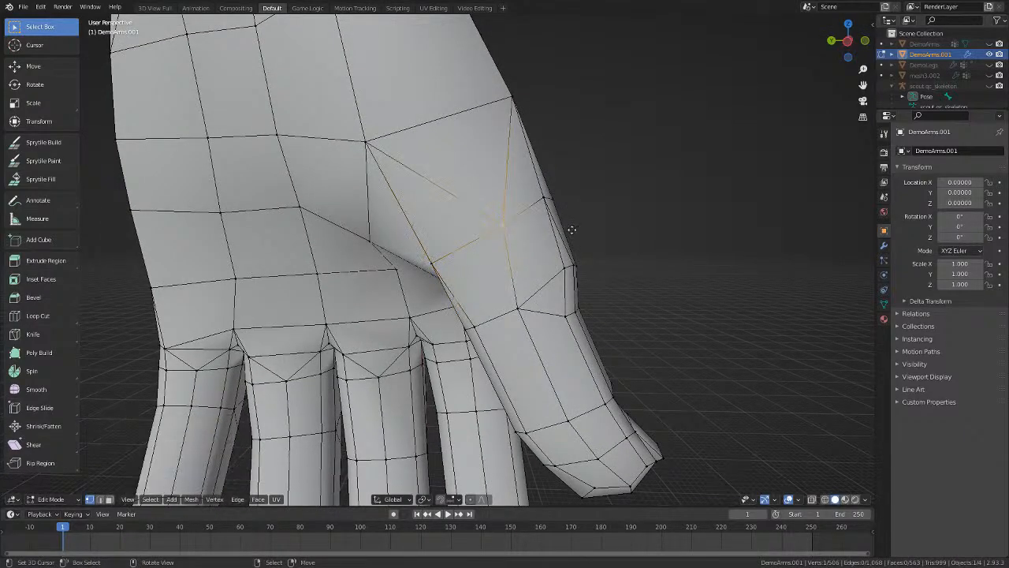
{"action": "scroll", "coordinate": [556, 235], "scroll_direction": "down", "scroll_amount": 2}
{"action": "middle_click_drag", "start_coordinate": [556, 235], "coordinate": [477, 246]}
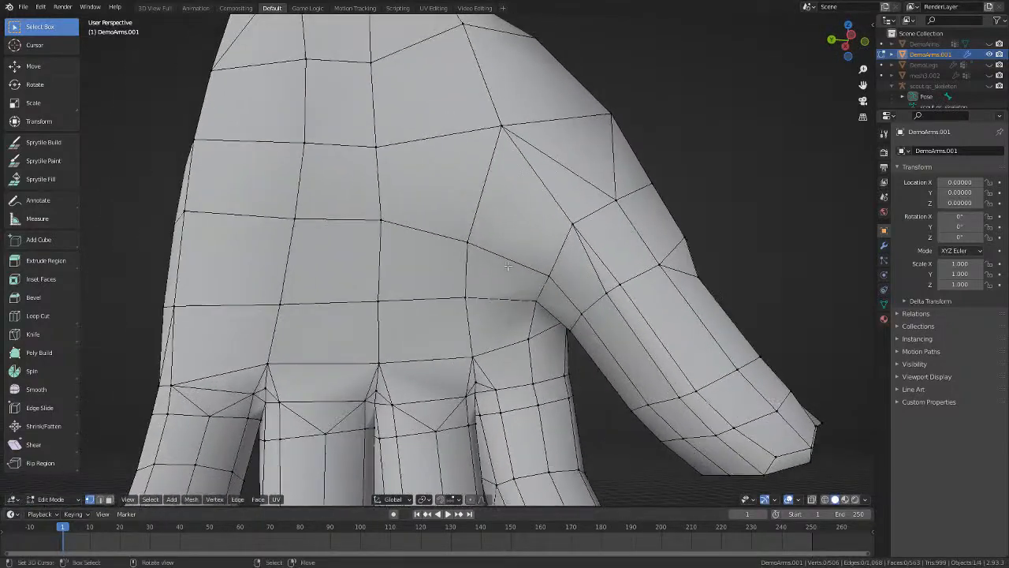
{"action": "scroll", "coordinate": [487, 254], "scroll_direction": "up", "scroll_amount": 3}
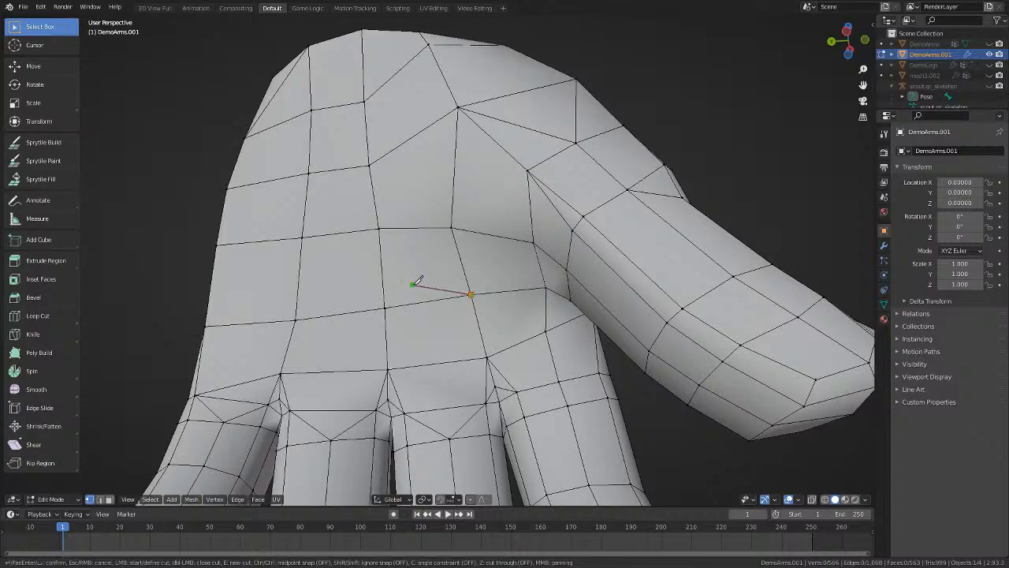
{"action": "mouse_move", "coordinate": [435, 284]}
{"action": "middle_mouse_down"}
{"action": "mouse_move", "coordinate": [536, 275]}
{"action": "mouse_move", "coordinate": [349, 262]}
{"action": "mouse_move", "coordinate": [423, 300]}
{"action": "middle_mouse_up"}
Unhide the scout_morphs_high mesh whose arm and hand overlap DemoArms.001, to use as a shape reference.
{"action": "scroll", "coordinate": [440, 274], "scroll_direction": "down", "scroll_amount": 8}
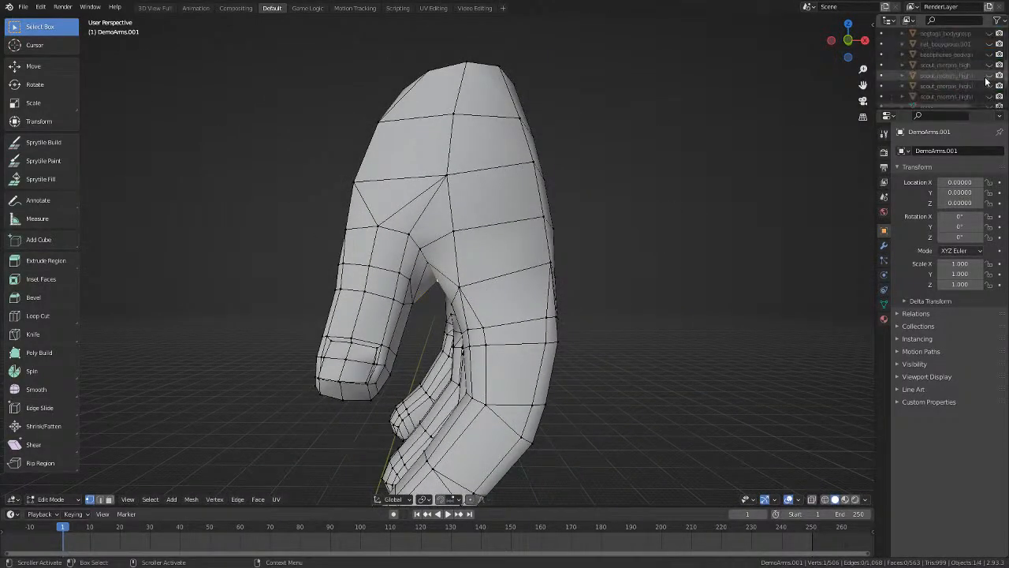
{"action": "left_click", "coordinate": [991, 76]}
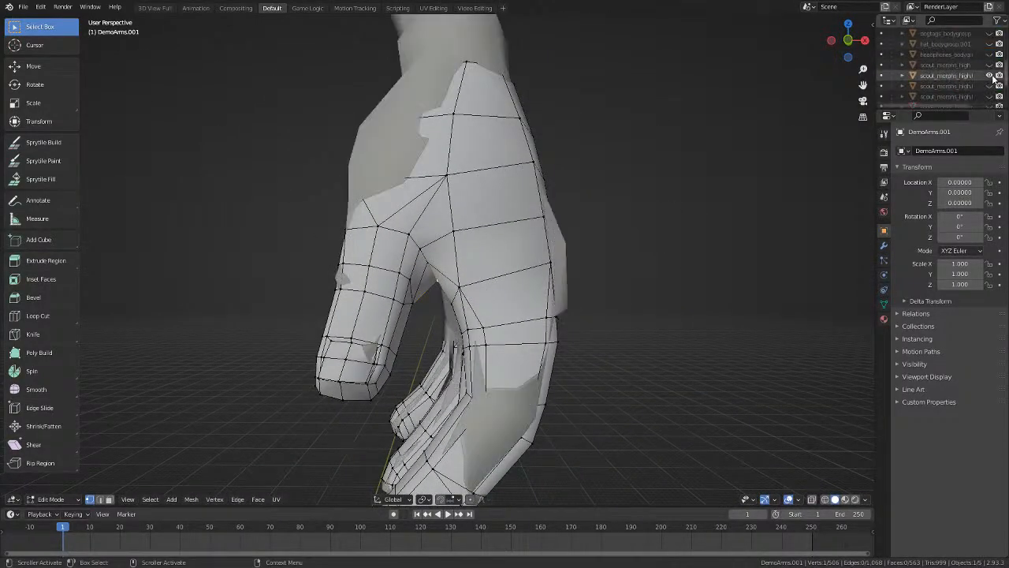
{"action": "middle_click_drag", "start_coordinate": [633, 180], "coordinate": [593, 331]}
Try two different positions for the thumb web vertex against the reference hand, undoing each move.
{"action": "key", "text": "g"}
{"action": "left_click", "coordinate": [633, 201]}
{"action": "key", "text": "ctrl+z"}
{"action": "key", "text": "g"}
{"action": "left_click", "coordinate": [546, 316]}
{"action": "key", "text": "ctrl+z"}
Nudge the thumb web vertex and shift the palm vertices beside the web relative to the reference hand.
{"action": "scroll", "coordinate": [604, 317], "scroll_direction": "up", "scroll_amount": 3}
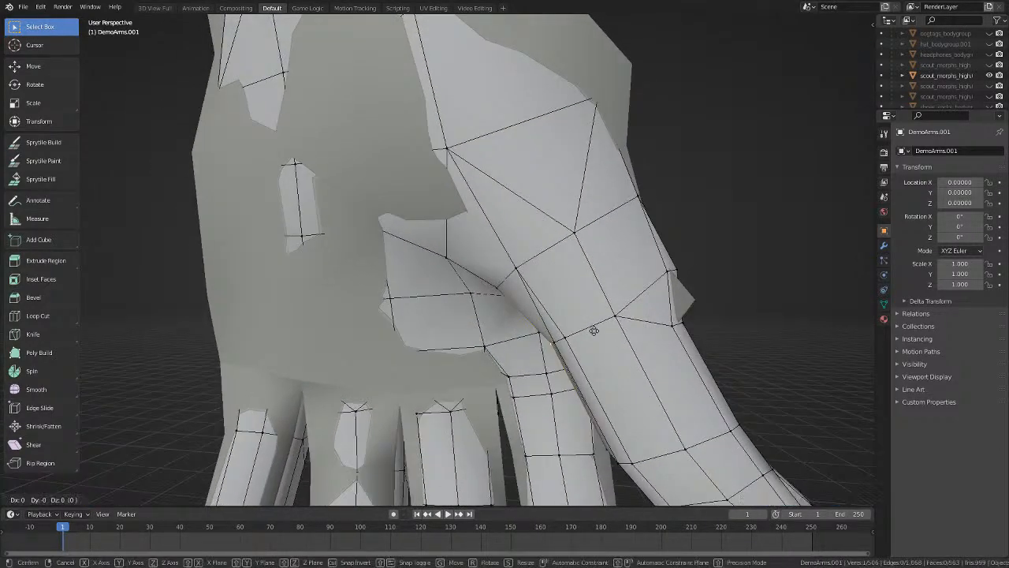
{"action": "left_click", "coordinate": [591, 331]}
{"action": "key", "text": "alt+a"}
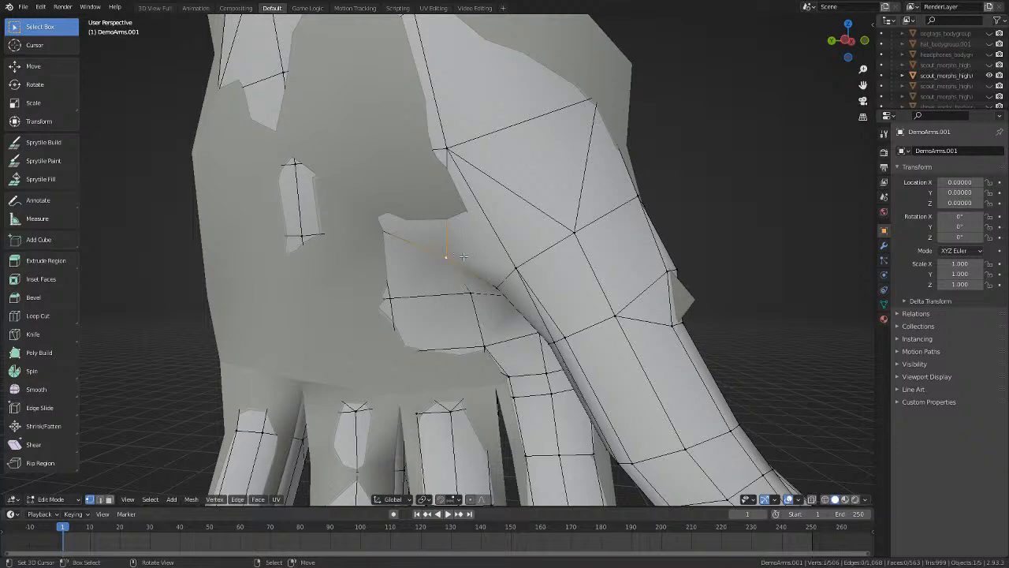
{"action": "middle_click_drag", "start_coordinate": [464, 257], "coordinate": [480, 352]}
{"action": "key", "text": "g"}
{"action": "left_click", "coordinate": [454, 262]}
{"action": "right_click", "coordinate": [468, 198]}
{"action": "key", "text": "g"}
{"action": "left_click", "coordinate": [520, 281]}
Select two palm vertices at the thumb's base and move them with X-ray on to match the reference depth.
{"action": "middle_click_drag", "start_coordinate": [354, 233], "coordinate": [413, 229]}
{"action": "right_click", "coordinate": [434, 225]}
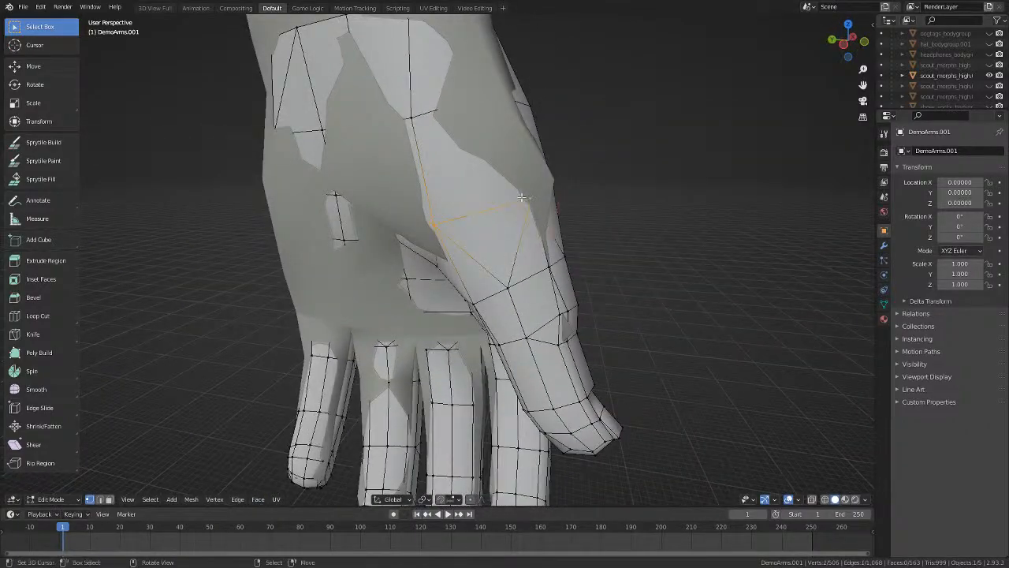
{"action": "middle_click_drag", "start_coordinate": [522, 198], "coordinate": [455, 228]}
{"action": "key", "text": "alt+z"}
{"action": "key", "text": "g"}
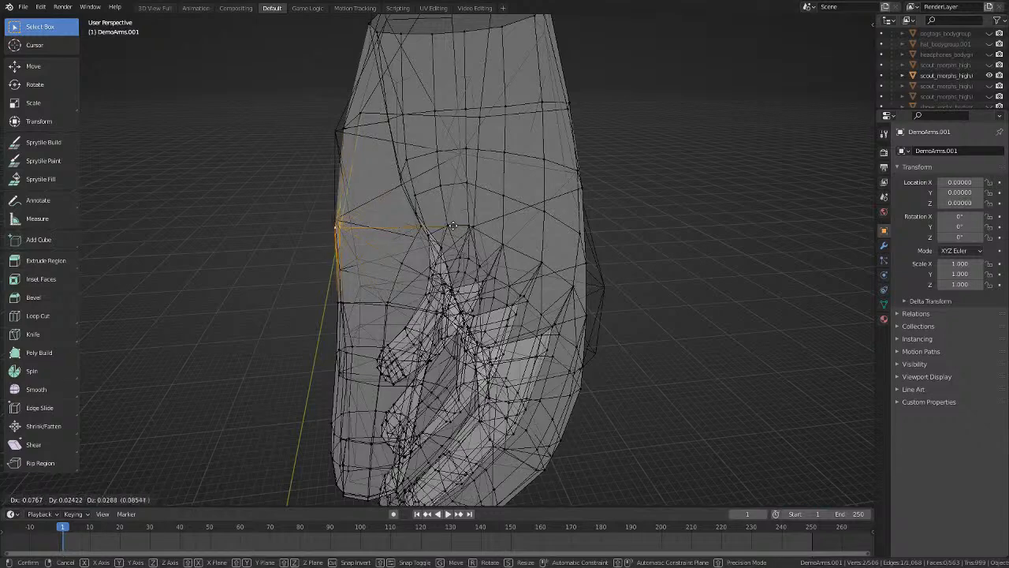
{"action": "left_click", "coordinate": [448, 226]}
{"action": "key", "text": "alt+z"}
{"action": "key", "text": "alt+z"}
Move the palm vertex between the thumb's base and the wrist to follow the reference hand.
{"action": "middle_click_drag", "start_coordinate": [358, 135], "coordinate": [460, 151]}
{"action": "right_click", "coordinate": [406, 149]}
{"action": "right_click", "coordinate": [495, 135], "text": "shift"}
{"action": "key", "text": "alt+z"}
{"action": "left_click", "coordinate": [433, 162]}
{"action": "key", "text": "g"}
{"action": "left_click", "coordinate": [535, 131]}
{"action": "key", "text": "alt+z"}
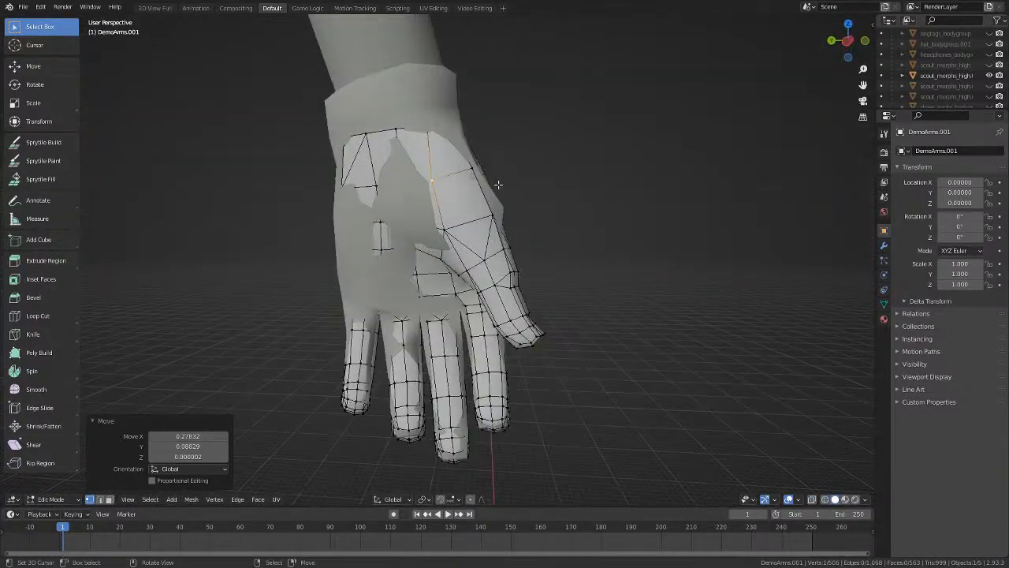
Adjust single vertices along the thumb's base and inner side to follow the reference hand.
{"action": "scroll", "coordinate": [498, 183], "scroll_direction": "up", "scroll_amount": 4}
{"action": "left_click", "coordinate": [486, 185]}
{"action": "middle_click_drag", "start_coordinate": [485, 185], "coordinate": [604, 240]}
{"action": "key", "text": "g"}
{"action": "left_click", "coordinate": [526, 132]}
{"action": "key", "text": "g"}
{"action": "left_click", "coordinate": [499, 148]}
{"action": "left_click", "coordinate": [613, 208]}
{"action": "scroll", "coordinate": [610, 210], "scroll_direction": "down", "scroll_amount": 2}
{"action": "scroll", "coordinate": [615, 203], "scroll_direction": "up", "scroll_amount": 2}
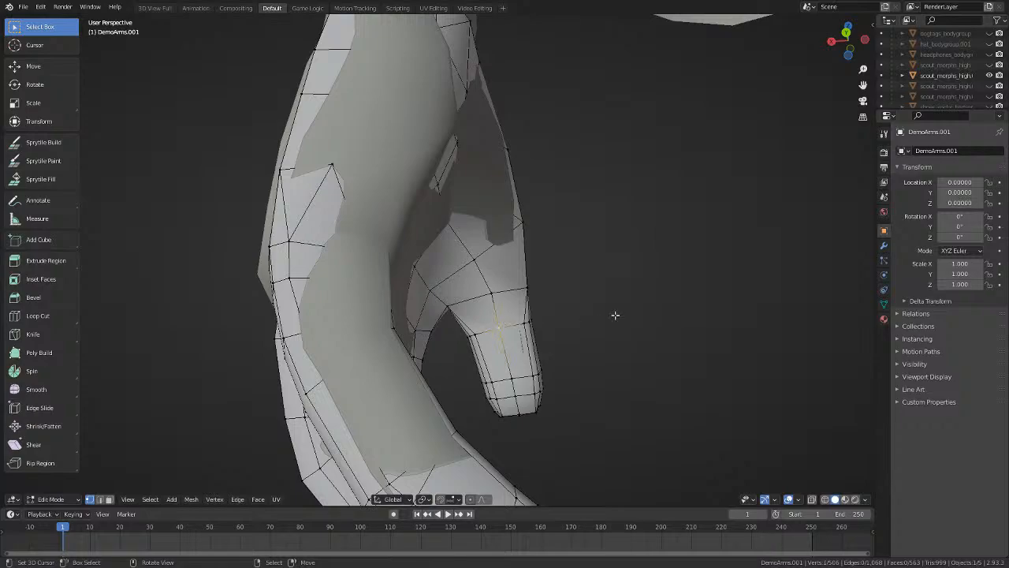
{"action": "left_click", "coordinate": [616, 314]}
{"action": "mouse_move", "coordinate": [616, 315]}
{"action": "middle_mouse_down"}
{"action": "mouse_move", "coordinate": [401, 363]}
{"action": "mouse_move", "coordinate": [412, 382]}
{"action": "middle_mouse_up"}
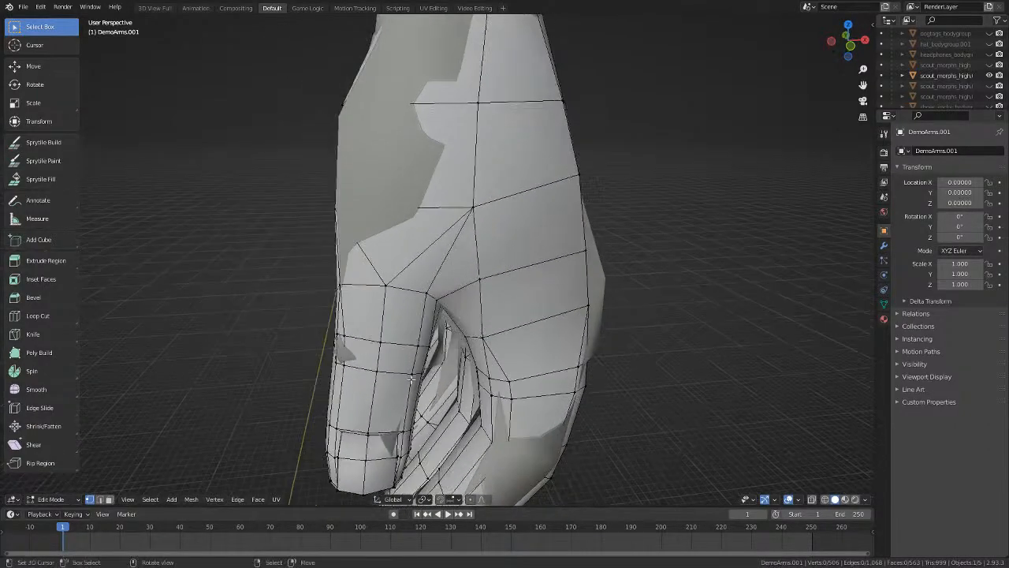
Select two vertices on the thumb's palm-side edge just below the base loop and nudge them.
{"action": "key", "text": "alt+z"}
{"action": "key", "text": "alt+z"}
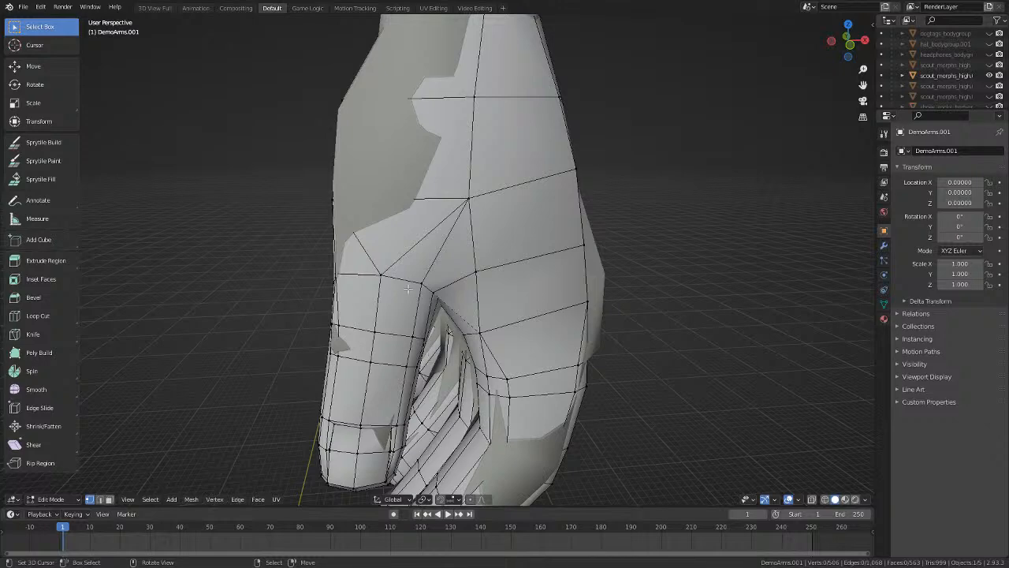
{"action": "middle_click_drag", "start_coordinate": [397, 291], "coordinate": [436, 277], "text": "shift"}
{"action": "scroll", "coordinate": [479, 243], "scroll_direction": "up", "scroll_amount": 2}
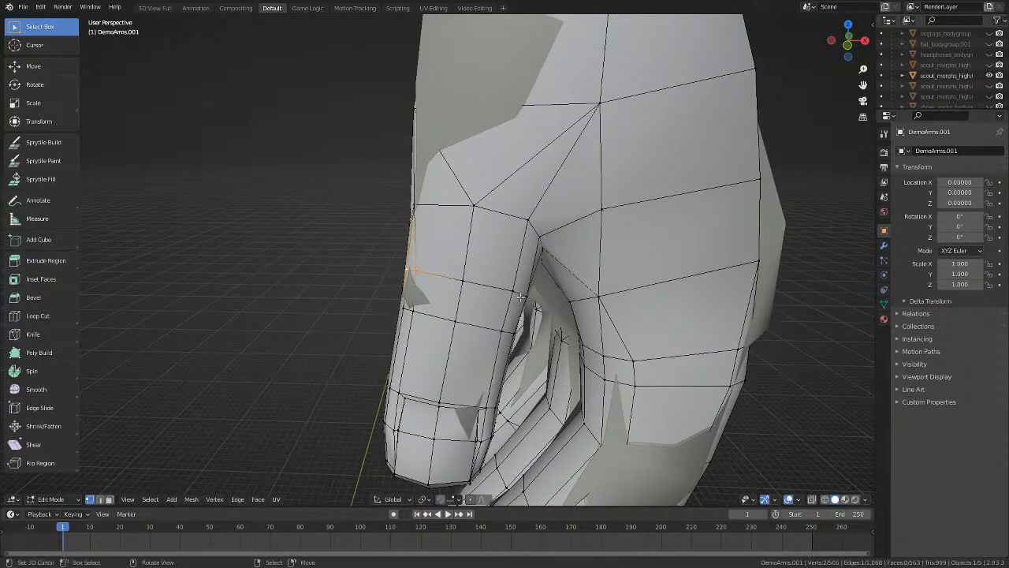
{"action": "key", "text": "g"}
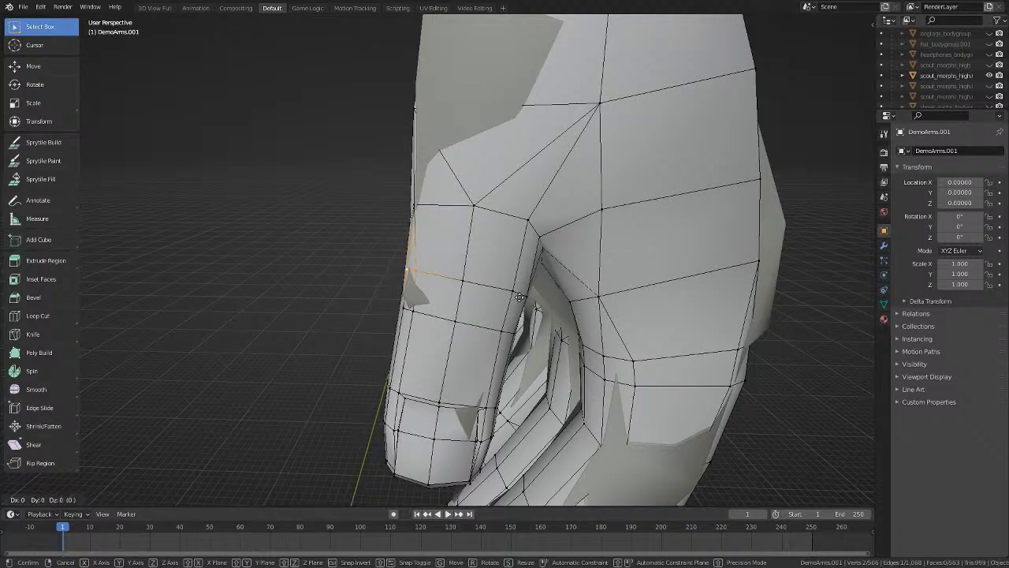
{"action": "left_click", "coordinate": [519, 296]}
Move the inner vertex of the thumb web to soften the gap between thumb and index finger.
{"action": "mouse_move", "coordinate": [519, 296]}
{"action": "middle_mouse_down"}
{"action": "mouse_move", "coordinate": [620, 282]}
{"action": "mouse_move", "coordinate": [527, 251]}
{"action": "mouse_move", "coordinate": [544, 234]}
{"action": "mouse_move", "coordinate": [615, 236]}
{"action": "middle_mouse_up"}
{"action": "key", "text": "shift+z"}
{"action": "key", "text": "shift+z"}
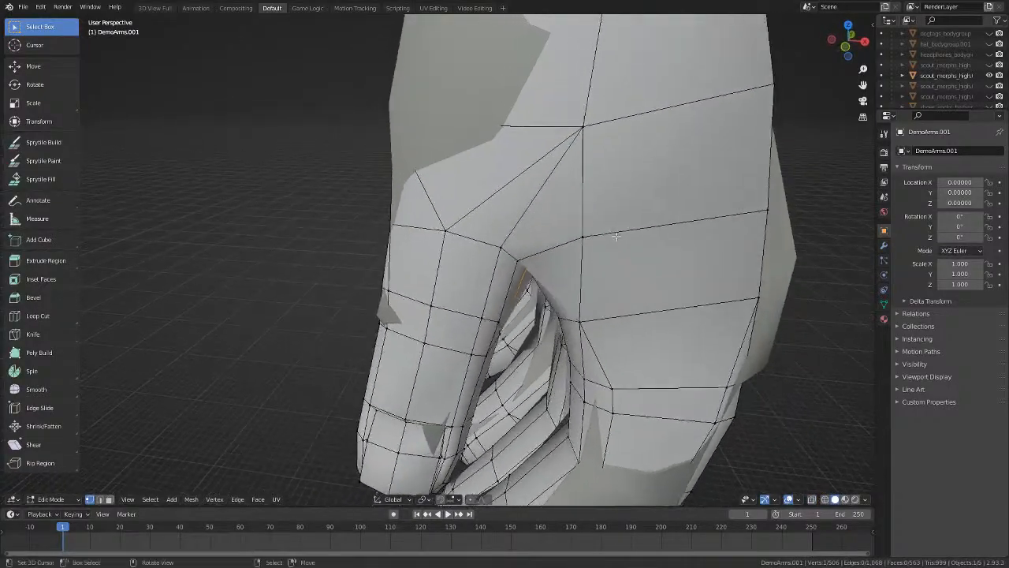
{"action": "key", "text": "g"}
{"action": "left_click", "coordinate": [631, 252]}
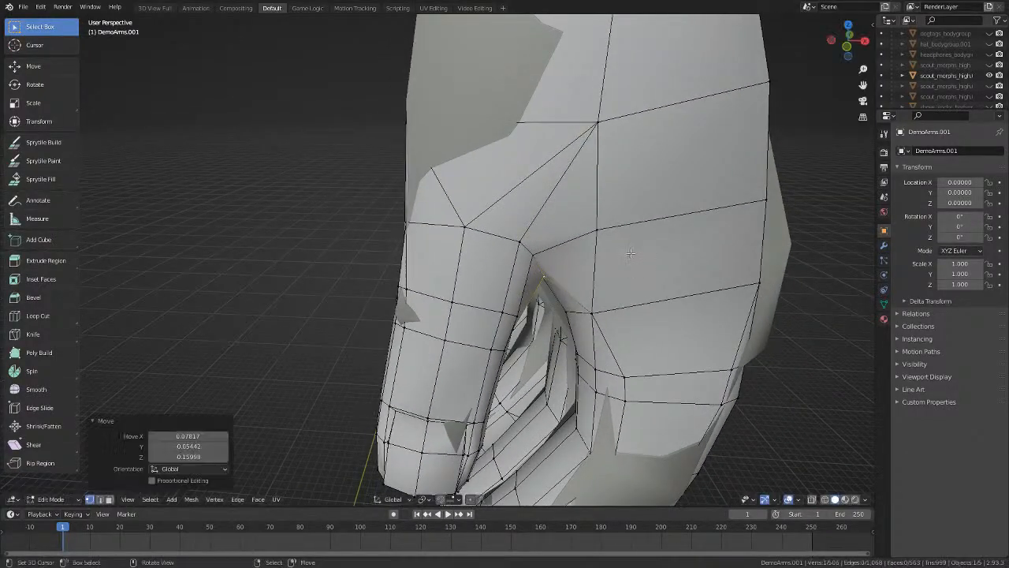
{"action": "key", "text": "g"}
{"action": "left_click", "coordinate": [616, 248]}
Lower the web vertex beside the thumb and the one just under it to round the web's edge.
{"action": "left_click", "coordinate": [537, 254]}
{"action": "key", "text": "g"}
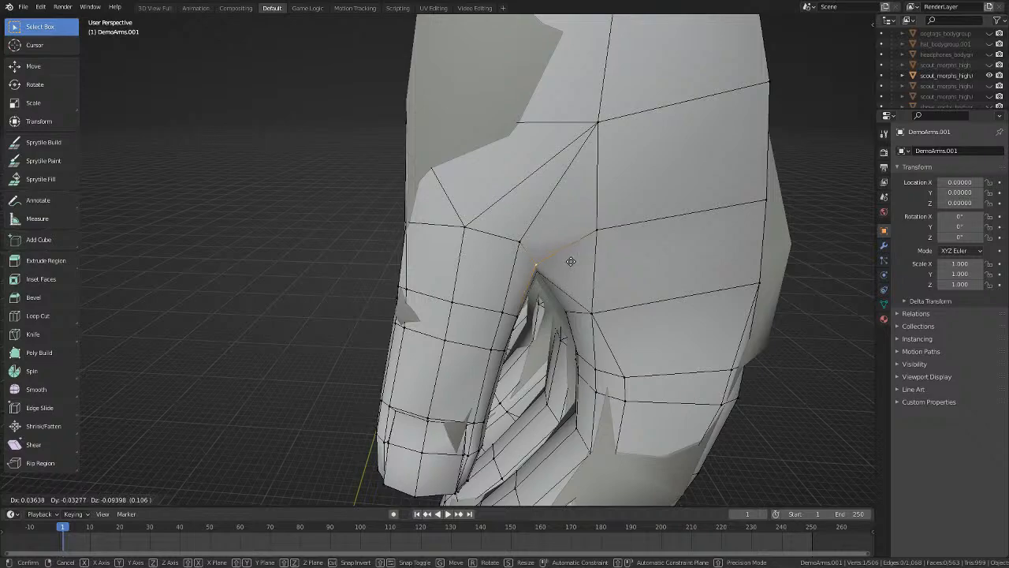
{"action": "left_click", "coordinate": [570, 261]}
{"action": "mouse_move", "coordinate": [570, 261]}
{"action": "middle_mouse_down"}
{"action": "mouse_move", "coordinate": [565, 239]}
{"action": "mouse_move", "coordinate": [559, 255]}
{"action": "mouse_move", "coordinate": [536, 260]}
{"action": "mouse_move", "coordinate": [559, 276]}
{"action": "middle_mouse_up"}
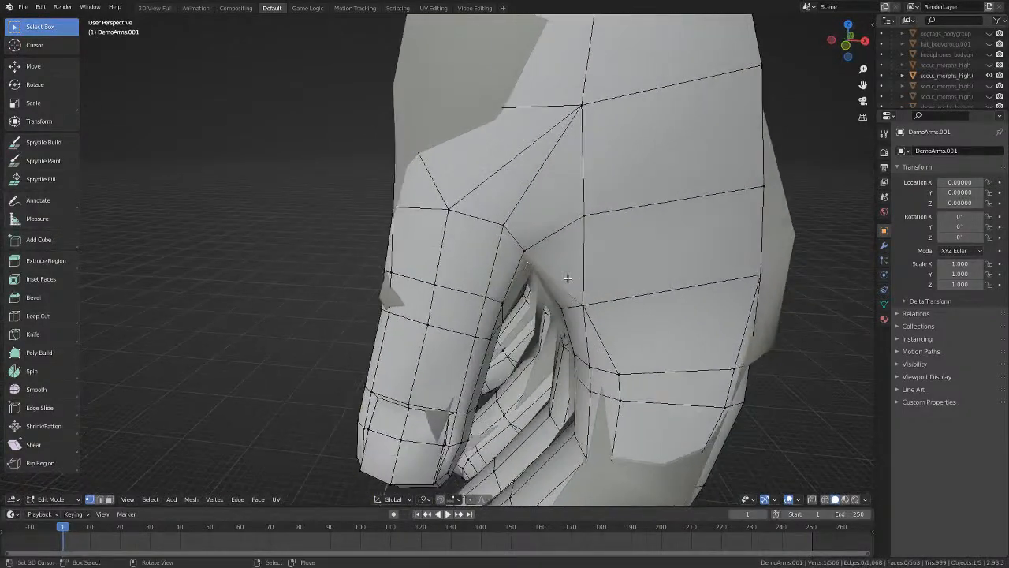
{"action": "key", "text": "g"}
{"action": "left_click", "coordinate": [572, 287]}
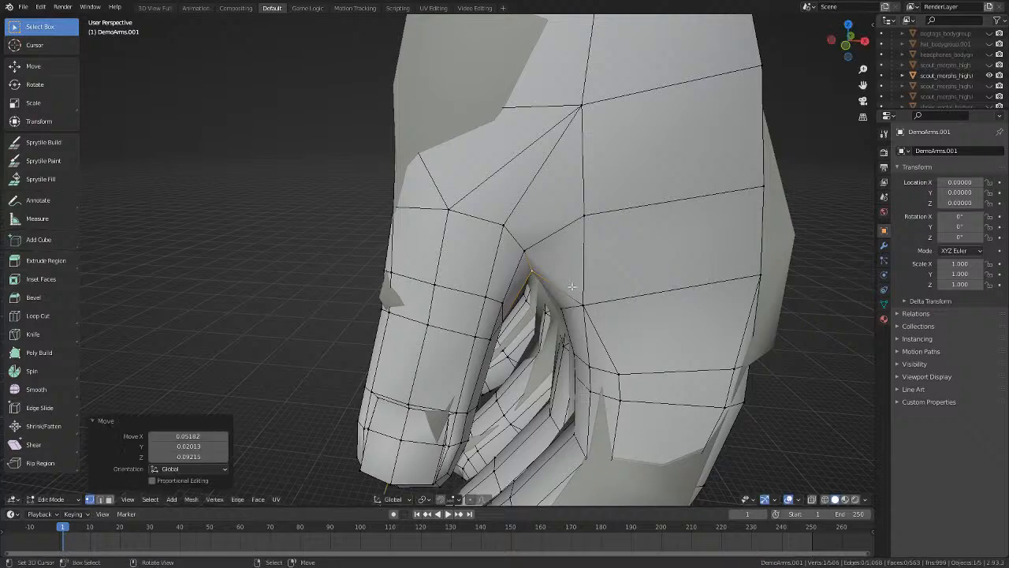
Reposition the vertex where the thumb's inner side joins the web, viewed from below, and clear the selection.
{"action": "scroll", "coordinate": [574, 287], "scroll_direction": "down", "scroll_amount": 5}
{"action": "scroll", "coordinate": [577, 286], "scroll_direction": "up", "scroll_amount": 4}
{"action": "middle_click_drag", "start_coordinate": [562, 292], "coordinate": [538, 260]}
{"action": "scroll", "coordinate": [541, 264], "scroll_direction": "up", "scroll_amount": 4}
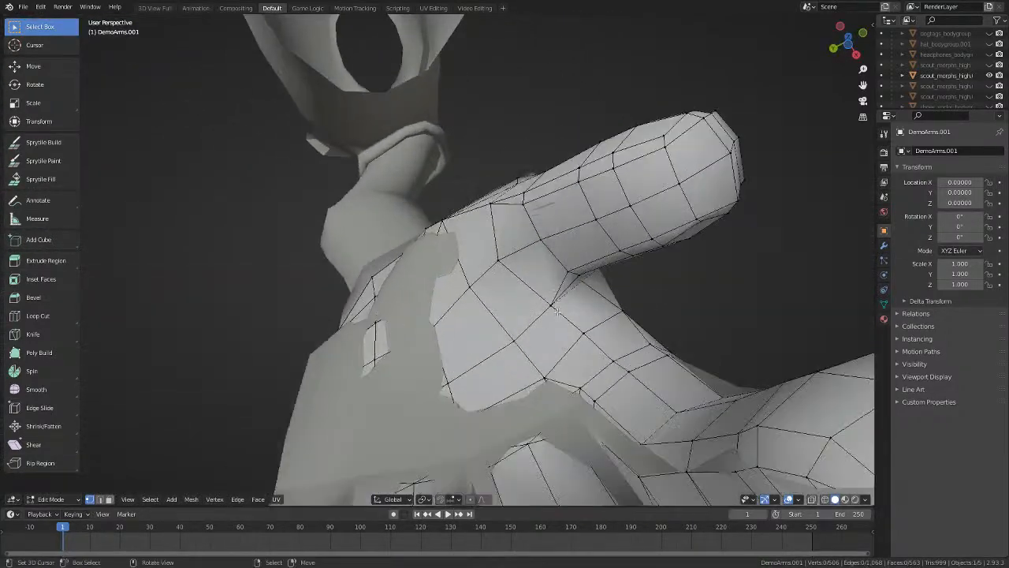
{"action": "right_click", "coordinate": [557, 309]}
{"action": "middle_click_drag", "start_coordinate": [556, 310], "coordinate": [464, 388]}
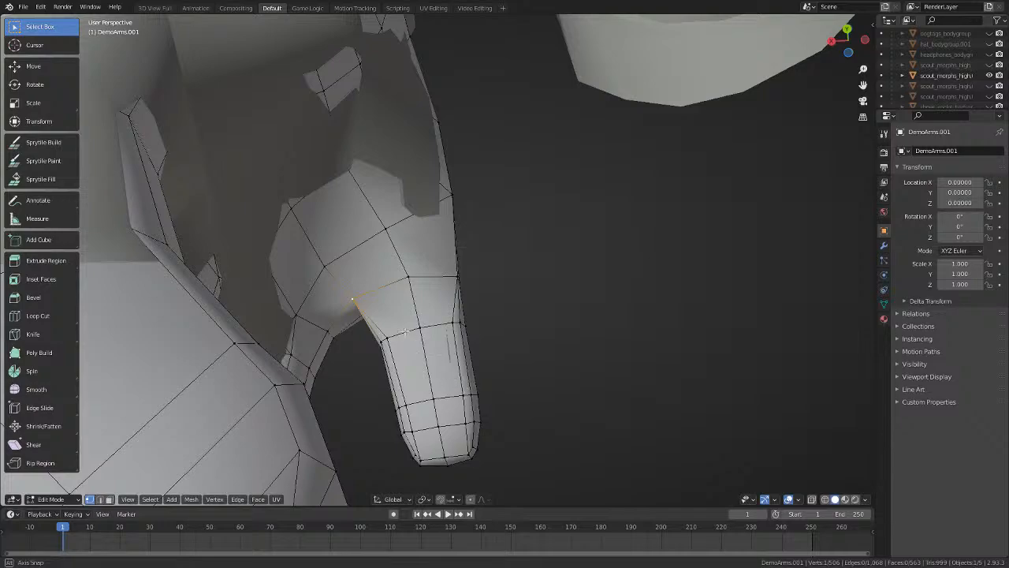
{"action": "middle_click_drag", "start_coordinate": [405, 332], "coordinate": [120, 342]}
{"action": "key", "text": "g"}
{"action": "left_click", "coordinate": [365, 284]}
{"action": "key", "text": "alt+a"}
Compare the hand with the reference in Object Mode, and hide the scout_morphs_high mesh again.
{"action": "scroll", "coordinate": [523, 324], "scroll_direction": "down", "scroll_amount": 5}
{"action": "key", "text": "Tab"}
{"action": "scroll", "coordinate": [524, 324], "scroll_direction": "down", "scroll_amount": 2}
{"action": "middle_click_drag", "start_coordinate": [524, 324], "coordinate": [517, 308]}
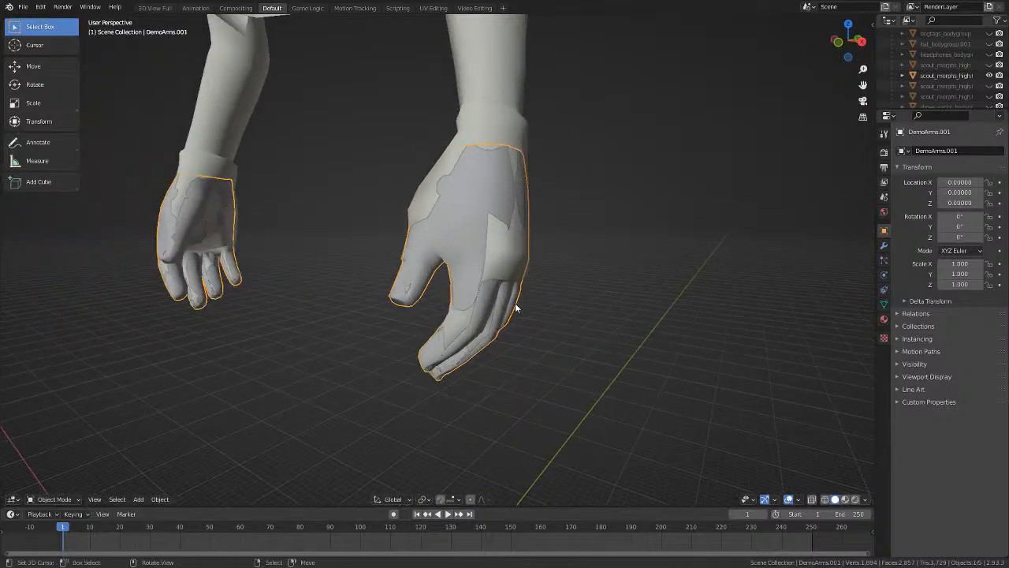
{"action": "left_click", "coordinate": [990, 77]}
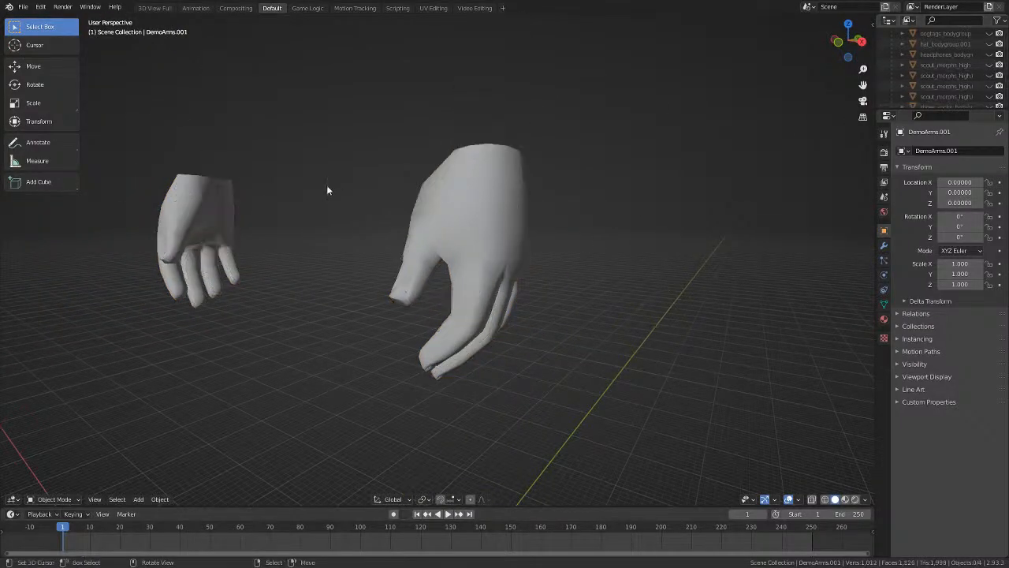
Return to Edit Mode on the hand and move the lowest vertex of the thumb web.
{"action": "key", "text": "Tab"}
{"action": "scroll", "coordinate": [441, 237], "scroll_direction": "up", "scroll_amount": 3}
{"action": "middle_click_drag", "start_coordinate": [441, 253], "coordinate": [489, 292]}
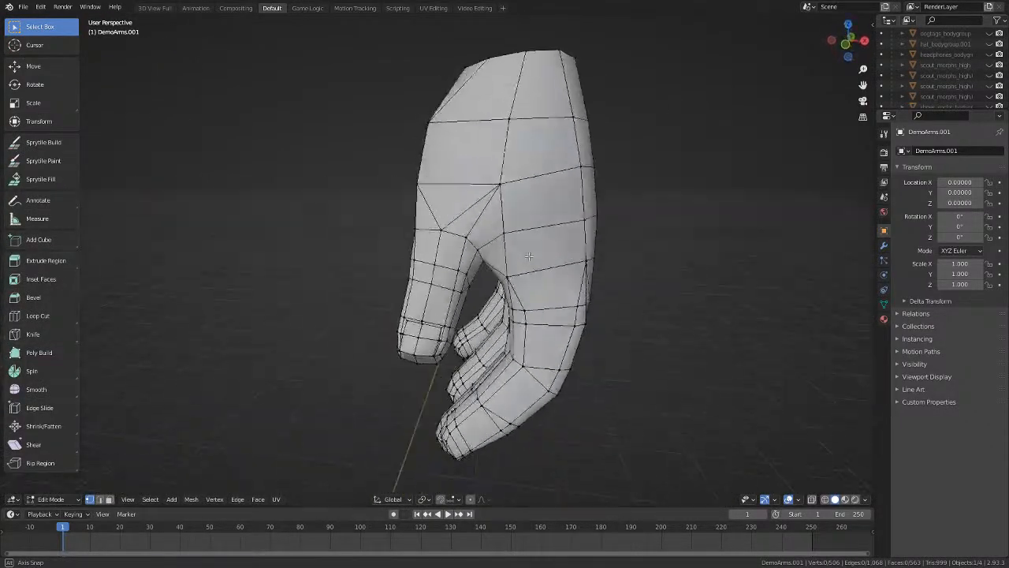
{"action": "scroll", "coordinate": [489, 292], "scroll_direction": "up", "scroll_amount": 3}
{"action": "middle_click_drag", "start_coordinate": [457, 355], "coordinate": [516, 293]}
{"action": "left_click", "coordinate": [516, 308]}
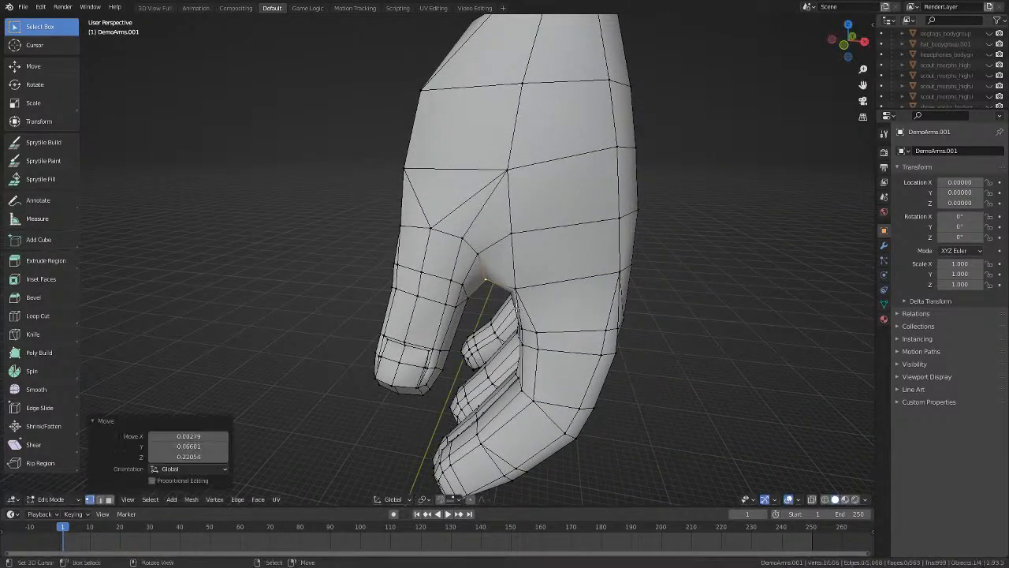
Fine-tune the neighbouring thumb web vertices from the side and from below the fingertips, and clear the selection.
{"action": "right_click", "coordinate": [487, 254]}
{"action": "middle_click_drag", "start_coordinate": [491, 254], "coordinate": [451, 161]}
{"action": "left_click", "coordinate": [506, 283]}
{"action": "right_click", "coordinate": [465, 262]}
{"action": "key", "text": "g"}
{"action": "left_click", "coordinate": [525, 278]}
{"action": "key", "text": "g"}
{"action": "left_click", "coordinate": [382, 216]}
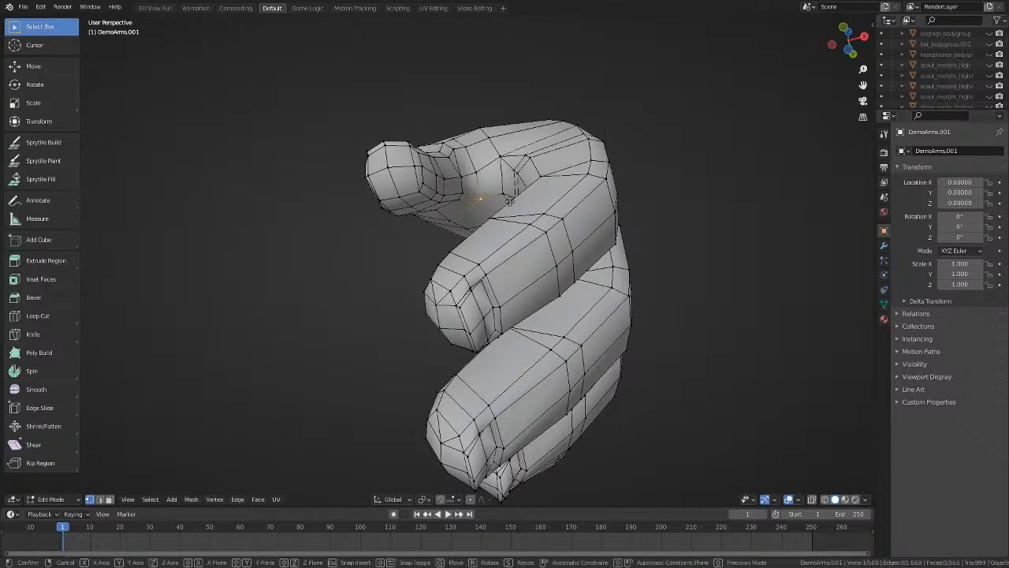
{"action": "left_click", "coordinate": [507, 200]}
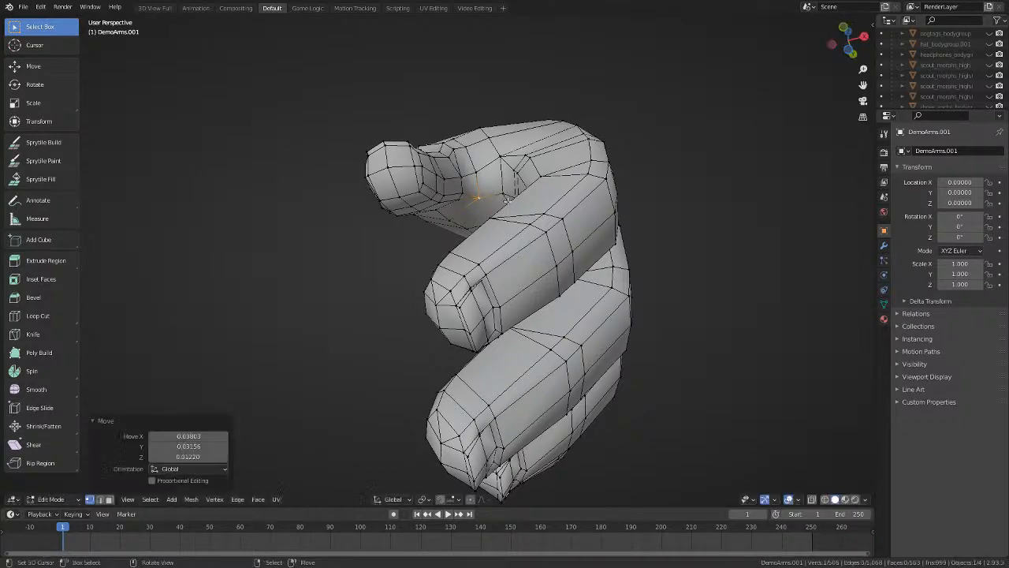
{"action": "key", "text": "alt+a"}
Nudge the geometry on the thumb's inner side next to the web, and clear the selection.
{"action": "middle_click_drag", "start_coordinate": [508, 200], "coordinate": [768, 259]}
{"action": "scroll", "coordinate": [423, 261], "scroll_direction": "up", "scroll_amount": 3}
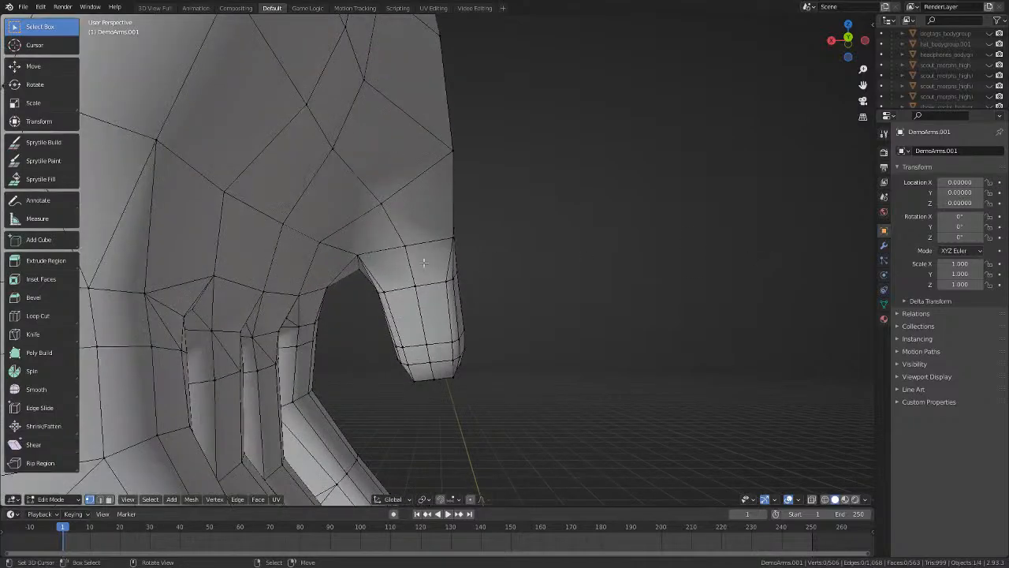
{"action": "key", "text": "g"}
{"action": "left_click", "coordinate": [386, 261]}
{"action": "key", "text": "alt+a"}
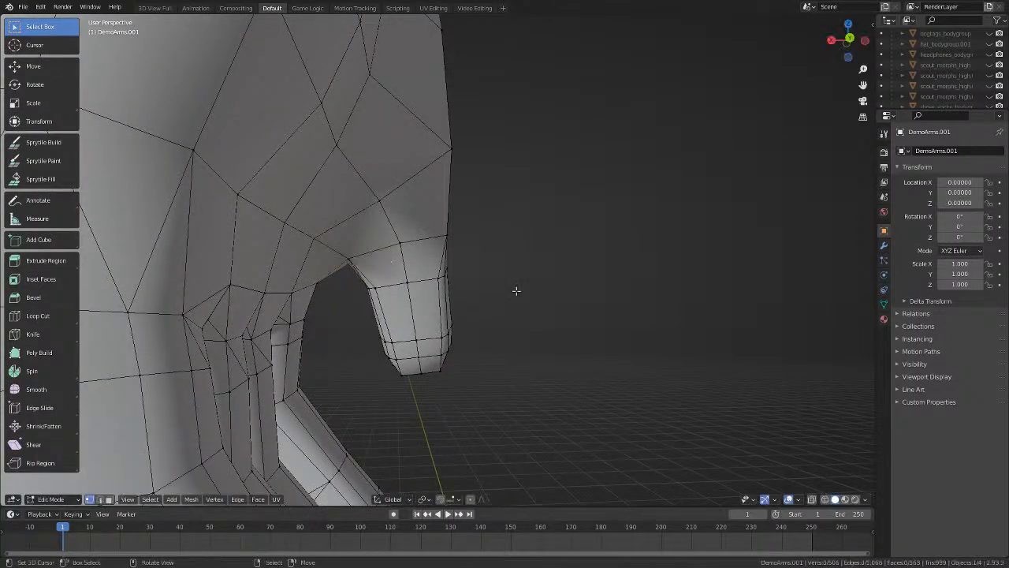
Examine the shaded shape of both hands in Object Mode with nothing selected.
{"action": "scroll", "coordinate": [515, 289], "scroll_direction": "down", "scroll_amount": 4}
{"action": "middle_click_drag", "start_coordinate": [516, 289], "coordinate": [236, 303]}
{"action": "scroll", "coordinate": [365, 313], "scroll_direction": "up", "scroll_amount": 3}
{"action": "key", "text": "Tab"}
{"action": "scroll", "coordinate": [364, 313], "scroll_direction": "down", "scroll_amount": 6}
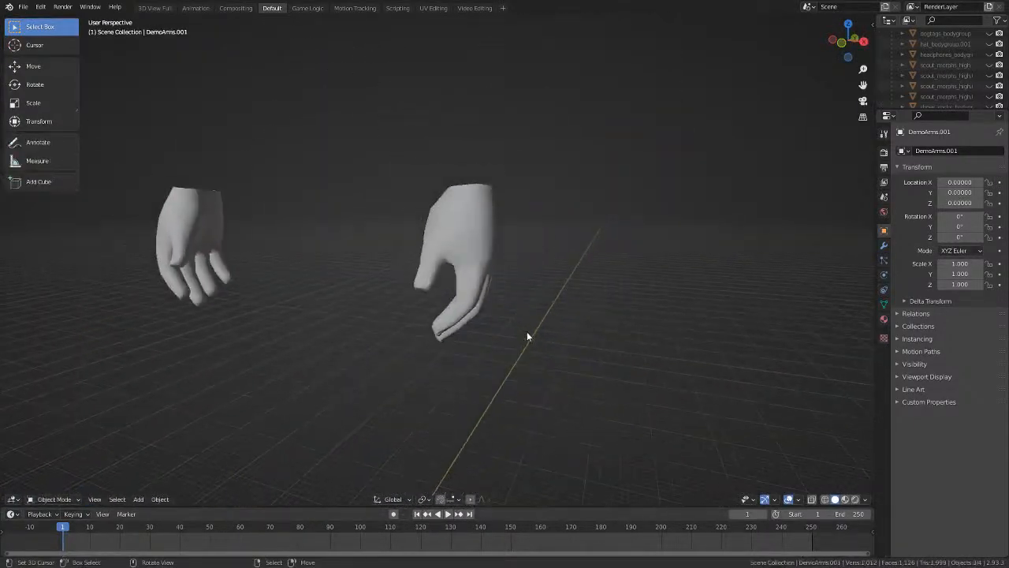
{"action": "middle_click_drag", "start_coordinate": [526, 334], "coordinate": [32, 318]}
{"action": "key", "text": "alt+a"}
{"action": "scroll", "coordinate": [178, 310], "scroll_direction": "up", "scroll_amount": 3}
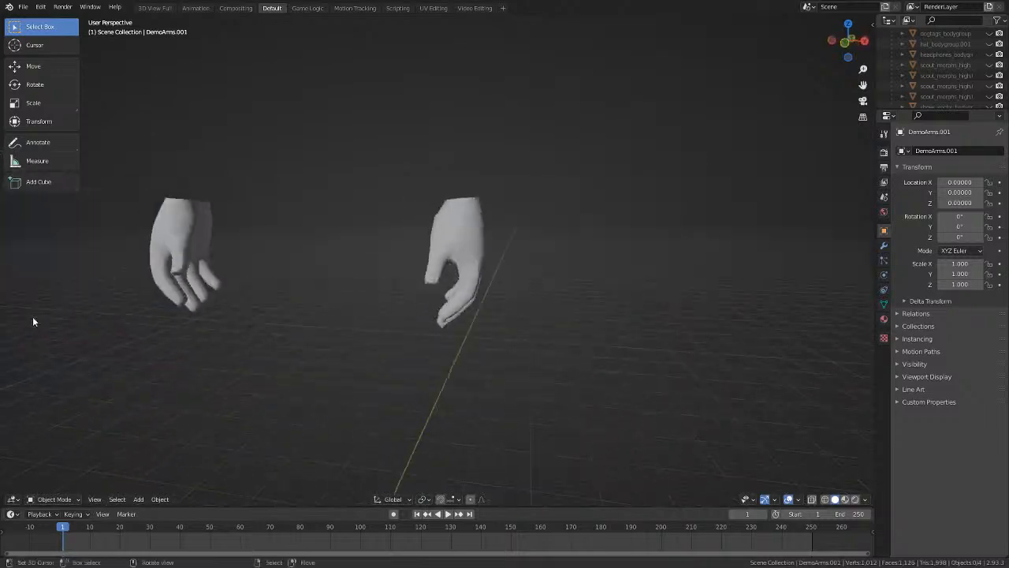
Return to Edit Mode on the hand and reposition the vertex beside the thumb web on the index finger side.
{"action": "key", "text": "Tab"}
{"action": "key", "text": "Tab"}
{"action": "key", "text": "Tab"}
{"action": "middle_click_drag", "start_coordinate": [446, 365], "coordinate": [409, 319]}
{"action": "scroll", "coordinate": [457, 351], "scroll_direction": "up", "scroll_amount": 3}
{"action": "scroll", "coordinate": [408, 307], "scroll_direction": "up", "scroll_amount": 4}
{"action": "middle_click_drag", "start_coordinate": [385, 211], "coordinate": [514, 317]}
{"action": "key", "text": "g"}
{"action": "left_click", "coordinate": [380, 239]}
{"action": "key", "text": "g"}
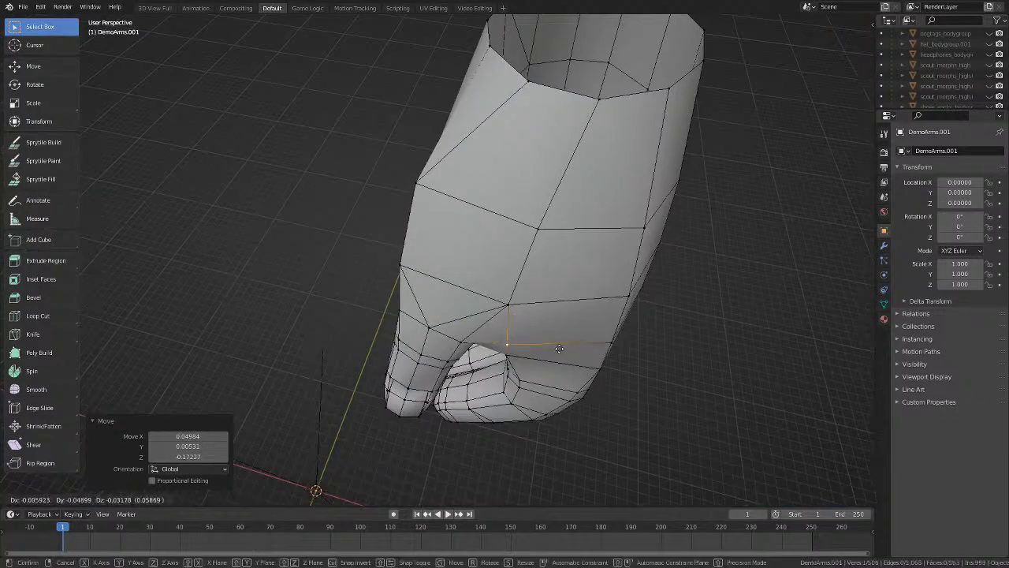
{"action": "left_click", "coordinate": [561, 350]}
Fine-tune the thumb web vertex while viewing the hand from below the fingertips.
{"action": "middle_click_drag", "start_coordinate": [561, 350], "coordinate": [561, 185]}
{"action": "key", "text": "g"}
{"action": "left_click", "coordinate": [565, 282]}
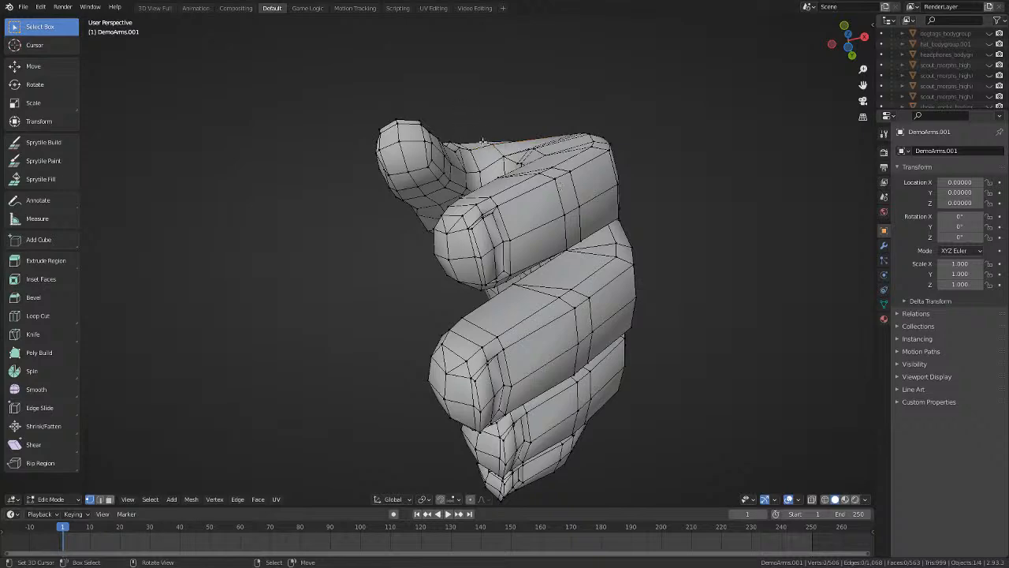
{"action": "middle_click_drag", "start_coordinate": [488, 169], "coordinate": [474, 199]}
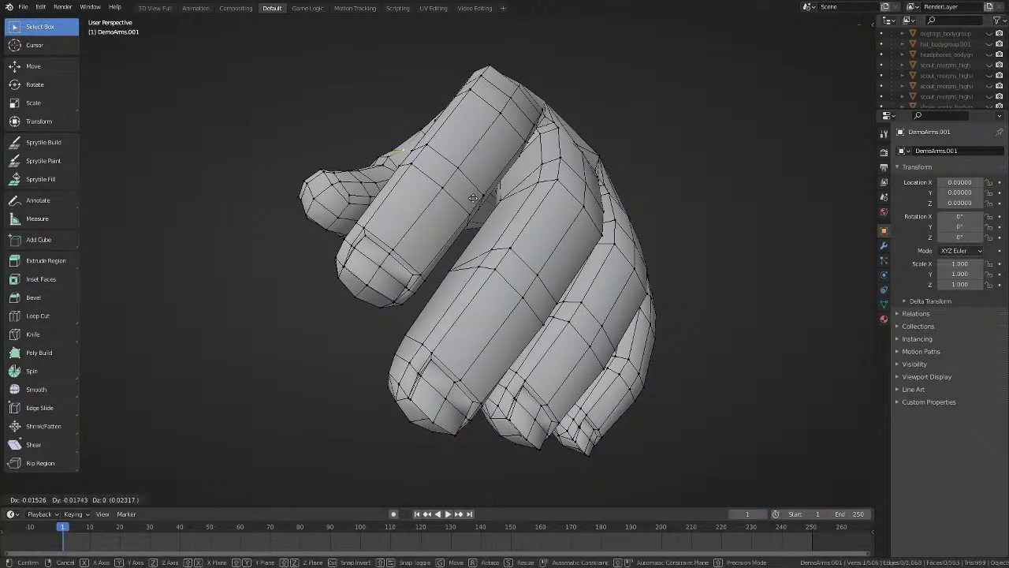
{"action": "left_click", "coordinate": [474, 196]}
Pick the web geometry hidden behind the index finger with X-ray, shift it slightly, and clear the selection.
{"action": "right_click", "coordinate": [406, 142]}
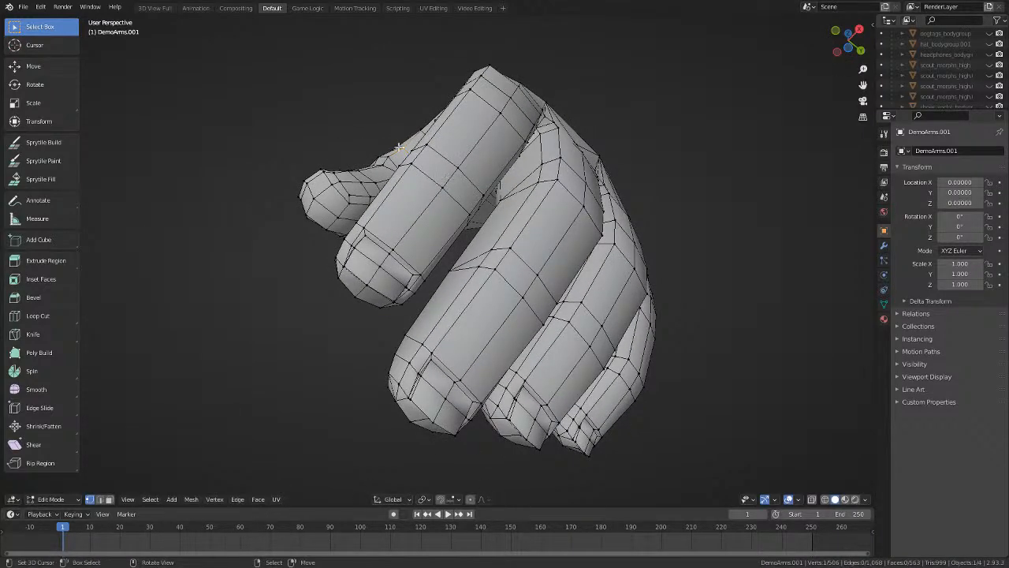
{"action": "key", "text": "alt+z"}
{"action": "right_click", "coordinate": [393, 148]}
{"action": "key", "text": "alt+z"}
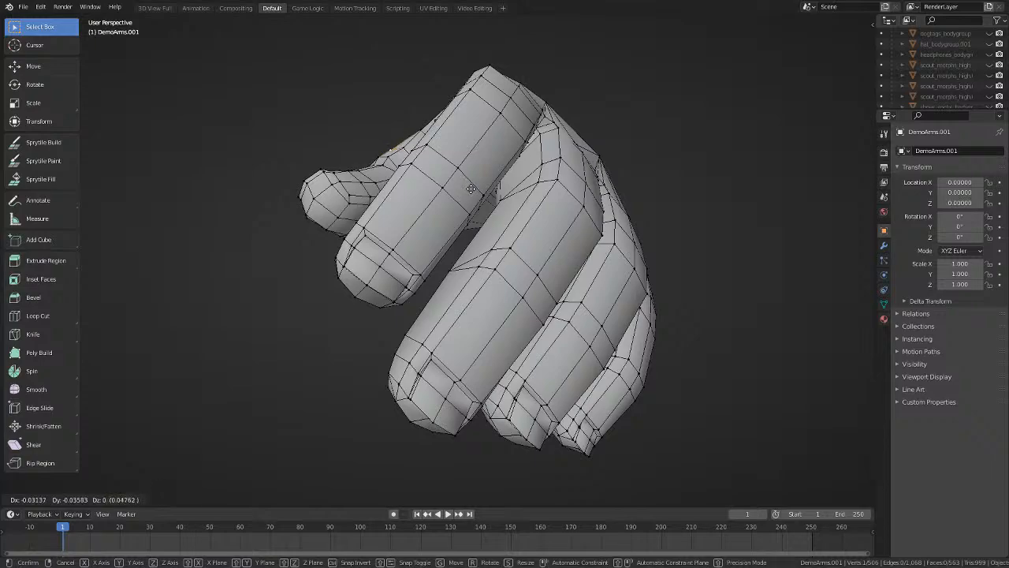
{"action": "left_click", "coordinate": [473, 189]}
{"action": "middle_click_drag", "start_coordinate": [473, 189], "coordinate": [306, 193]}
{"action": "key", "text": "alt+a"}
Check the shaded hand in Object Mode and save a copy of the file.
{"action": "scroll", "coordinate": [448, 246], "scroll_direction": "down", "scroll_amount": 3}
{"action": "key", "text": "Tab"}
{"action": "scroll", "coordinate": [308, 195], "scroll_direction": "down", "scroll_amount": 5}
{"action": "middle_click_drag", "start_coordinate": [309, 196], "coordinate": [553, 218]}
{"action": "scroll", "coordinate": [519, 220], "scroll_direction": "up", "scroll_amount": 5}
{"action": "left_click", "coordinate": [23, 7]}
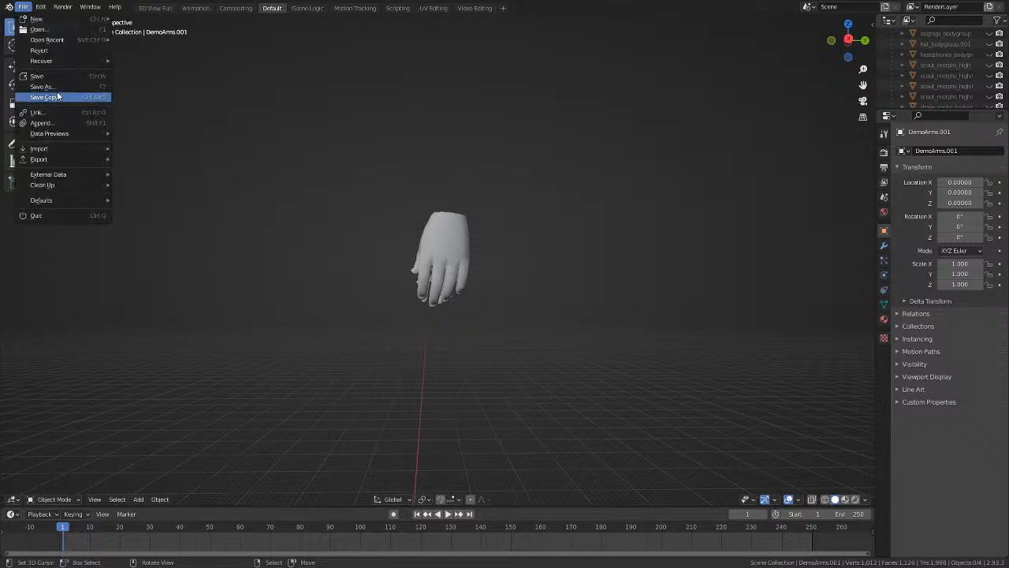
{"action": "left_click", "coordinate": [58, 96]}
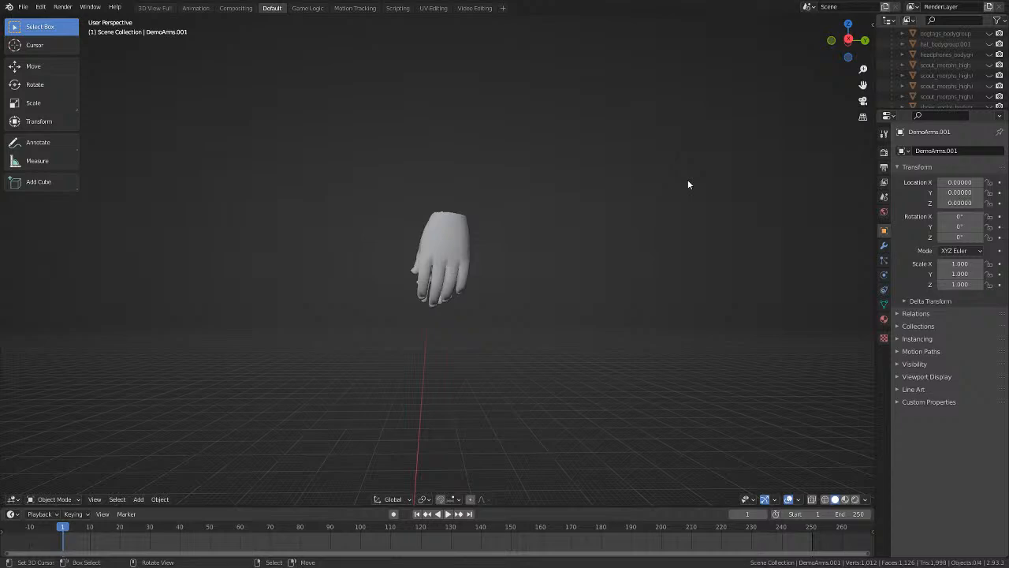
Re-enter Edit Mode, adjust the vertex between the thumb and index finger, including along Y, and clear the selection.
{"action": "key", "text": "KP_1"}
{"action": "key", "text": "shift+c"}
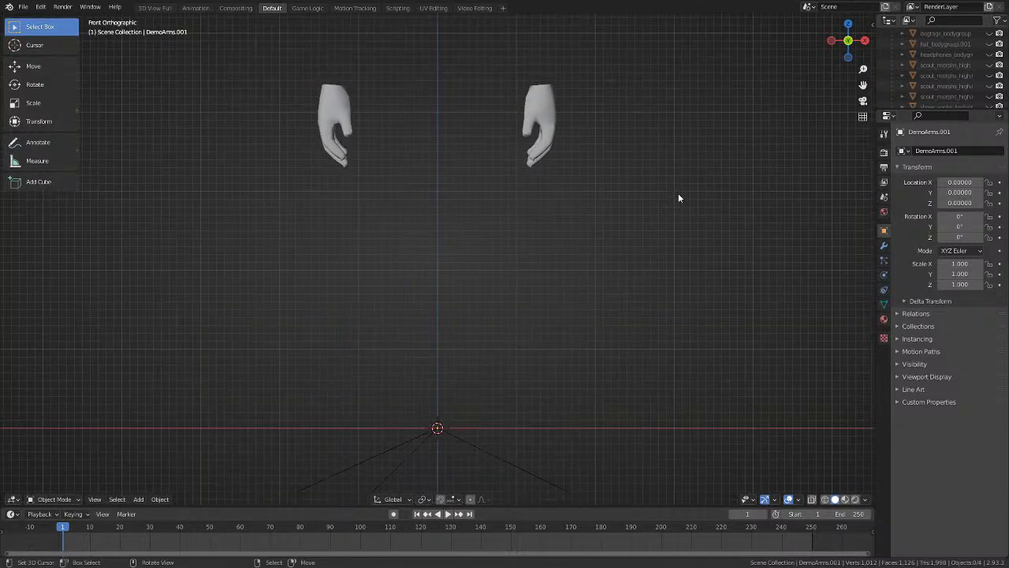
{"action": "scroll", "coordinate": [679, 186], "scroll_direction": "up", "scroll_amount": 4}
{"action": "middle_click_drag", "start_coordinate": [681, 99], "coordinate": [504, 325], "text": "shift"}
{"action": "scroll", "coordinate": [480, 400], "scroll_direction": "up", "scroll_amount": 3}
{"action": "key", "text": "Tab"}
{"action": "scroll", "coordinate": [465, 315], "scroll_direction": "up", "scroll_amount": 2}
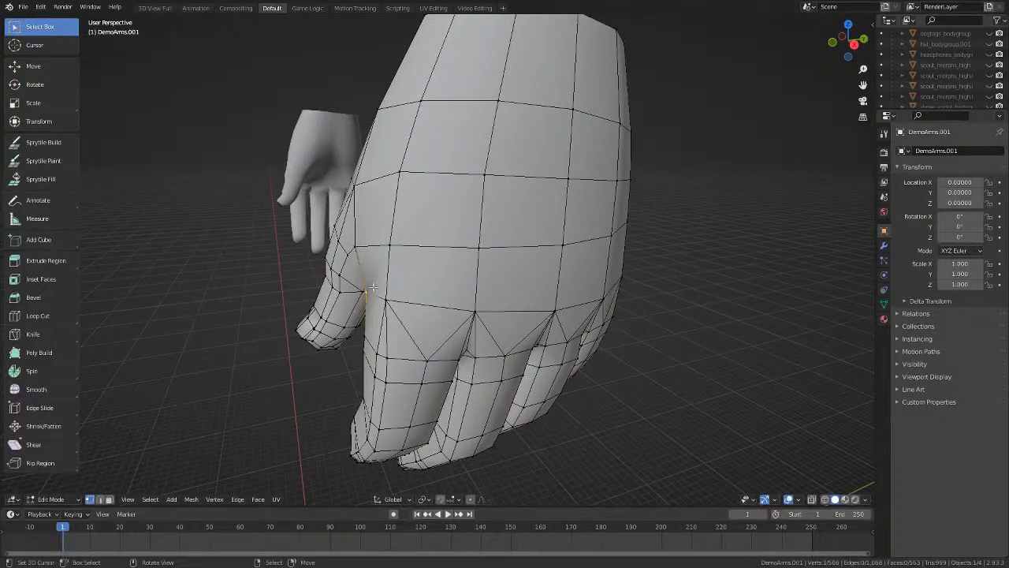
{"action": "middle_click_drag", "start_coordinate": [409, 302], "coordinate": [493, 342]}
{"action": "key", "text": "g"}
{"action": "left_click", "coordinate": [415, 326]}
{"action": "key", "text": "y"}
{"action": "left_click", "coordinate": [608, 237]}
{"action": "key", "text": "alt+a"}
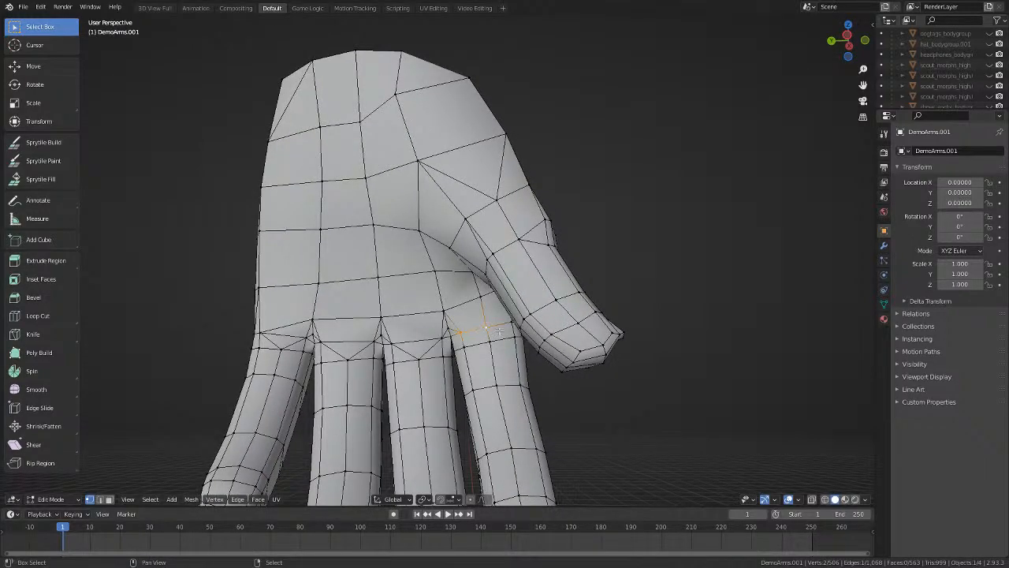
Select the row of five knuckle vertices across the back of the hand and move it outward toward the fingers.
{"action": "middle_click_drag", "start_coordinate": [669, 321], "coordinate": [353, 273]}
{"action": "scroll", "coordinate": [500, 349], "scroll_direction": "down", "scroll_amount": 5}
{"action": "scroll", "coordinate": [397, 363], "scroll_direction": "down", "scroll_amount": 2}
{"action": "scroll", "coordinate": [398, 362], "scroll_direction": "up", "scroll_amount": 3}
{"action": "scroll", "coordinate": [576, 348], "scroll_direction": "down", "scroll_amount": 1}
{"action": "scroll", "coordinate": [574, 348], "scroll_direction": "up", "scroll_amount": 1}
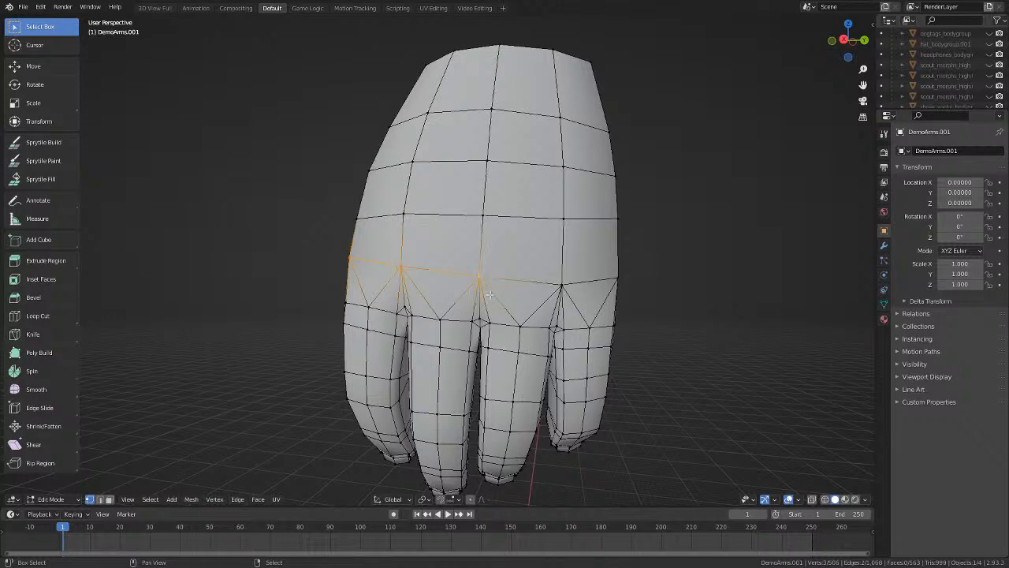
{"action": "middle_click_drag", "start_coordinate": [481, 315], "coordinate": [612, 328]}
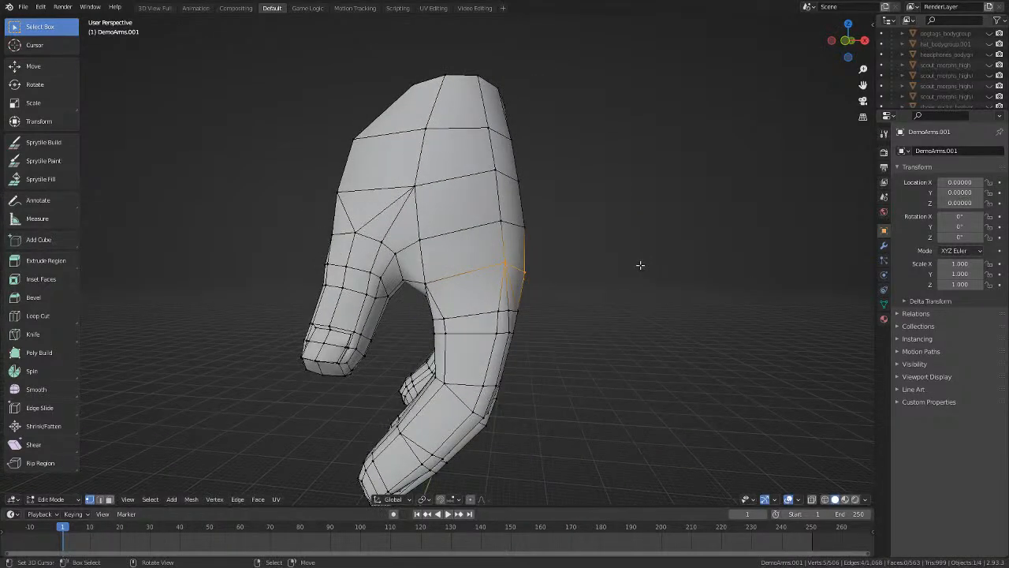
{"action": "key", "text": "KP_1"}
{"action": "key", "text": "z"}
{"action": "middle_click_drag", "start_coordinate": [512, 260], "coordinate": [532, 302]}
{"action": "key", "text": "g"}
{"action": "left_click", "coordinate": [548, 323]}
{"action": "key", "text": "z"}
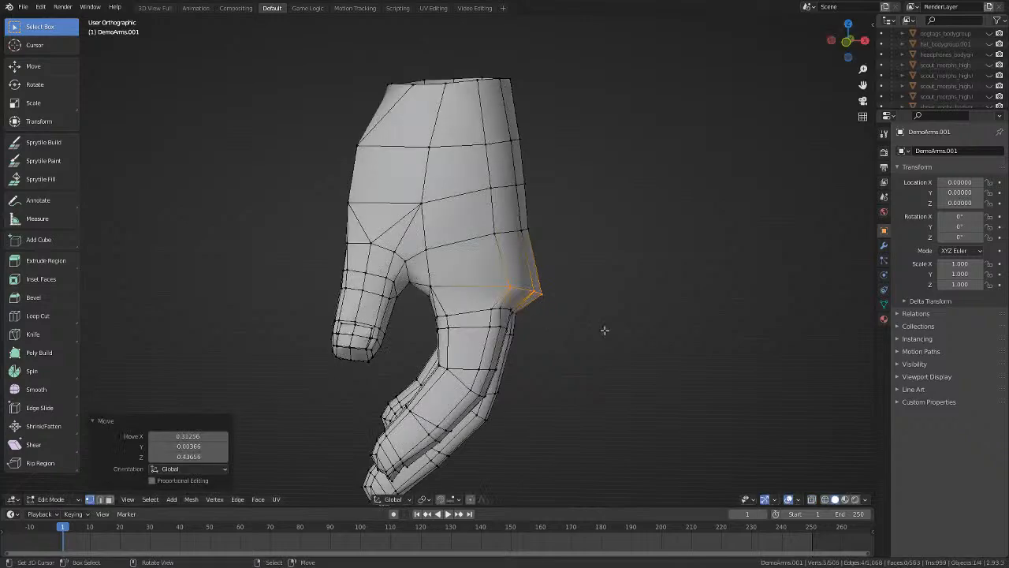
{"action": "key", "text": "g"}
{"action": "left_click", "coordinate": [588, 333]}
Scale the knuckle row along Y and clear the selection.
{"action": "middle_click_drag", "start_coordinate": [590, 333], "coordinate": [642, 343]}
{"action": "key", "text": "s"}
{"action": "key", "text": "y"}
{"action": "left_click", "coordinate": [645, 347]}
{"action": "key", "text": "alt+a"}
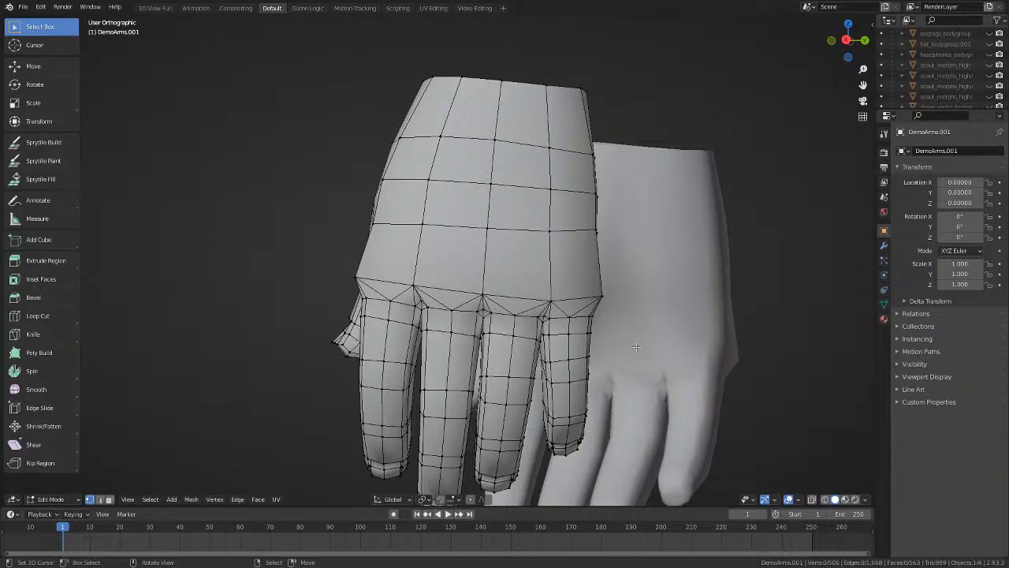
Adjust the spacing of the inner knuckle vertices and of the two outermost ones, and clear the selection.
{"action": "left_click", "coordinate": [679, 340]}
{"action": "key", "text": "alt+a"}
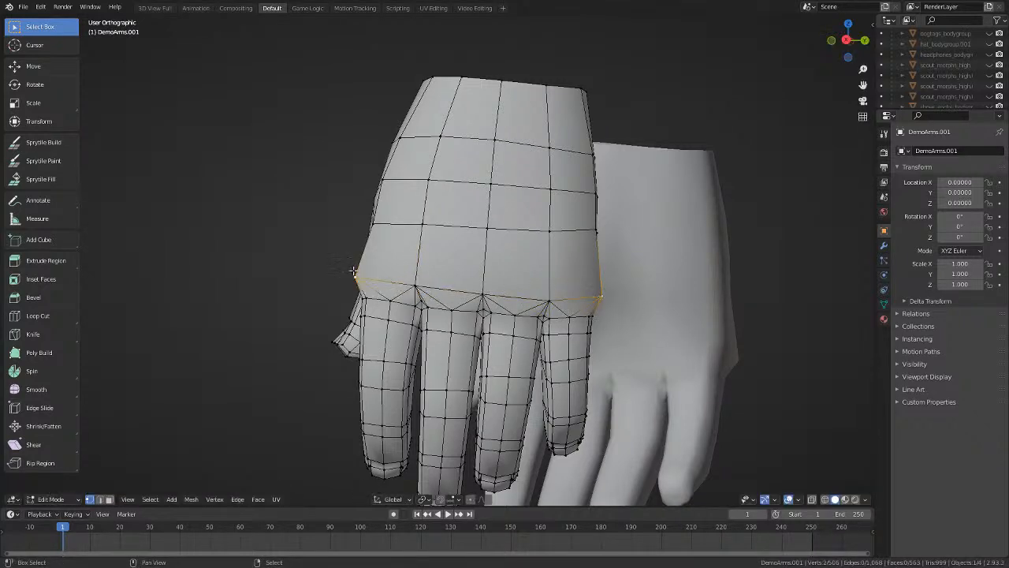
{"action": "left_click", "coordinate": [761, 315]}
{"action": "key", "text": "alt+a"}
{"action": "middle_click_drag", "start_coordinate": [762, 316], "coordinate": [507, 245]}
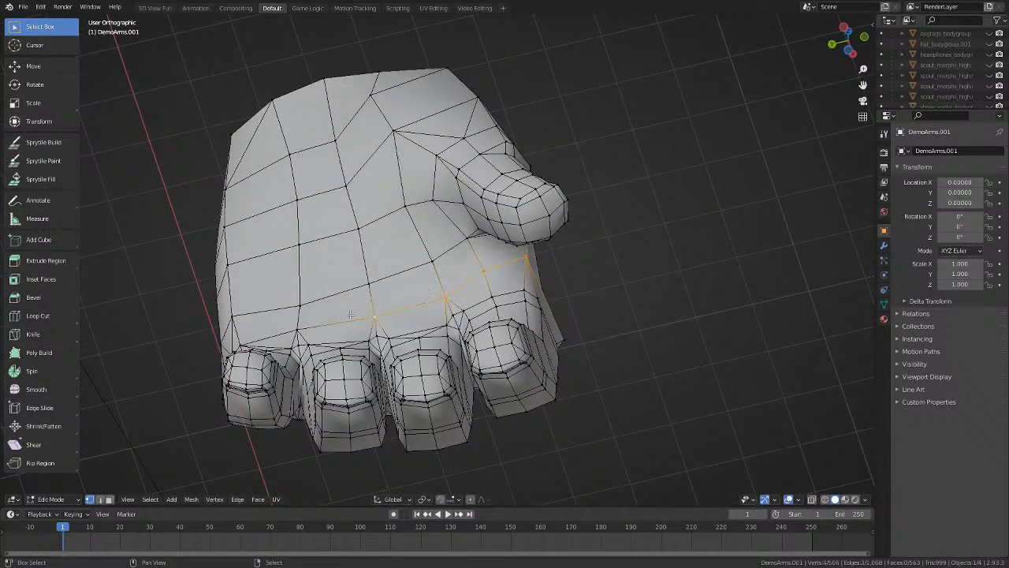
{"action": "middle_click_drag", "start_coordinate": [296, 303], "coordinate": [298, 337]}
{"action": "middle_click_drag", "start_coordinate": [393, 339], "coordinate": [448, 342]}
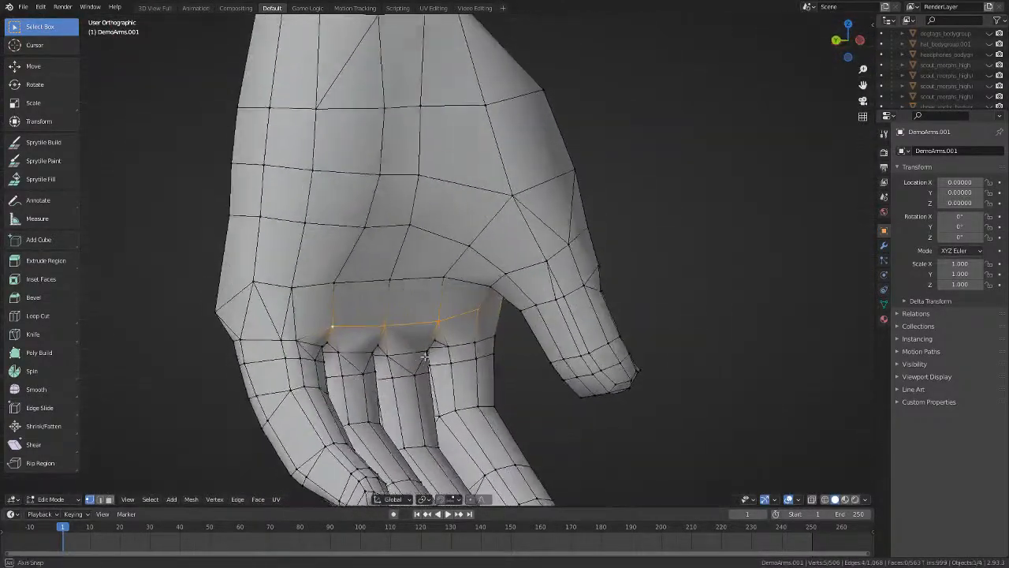
{"action": "key", "text": "alt+a"}
Knife new edges from the outer knuckle corner across the little finger's base and remove the surplus edge on its palm side.
{"action": "scroll", "coordinate": [316, 373], "scroll_direction": "up", "scroll_amount": 2}
{"action": "middle_click_drag", "start_coordinate": [304, 378], "coordinate": [445, 335], "text": "shift"}
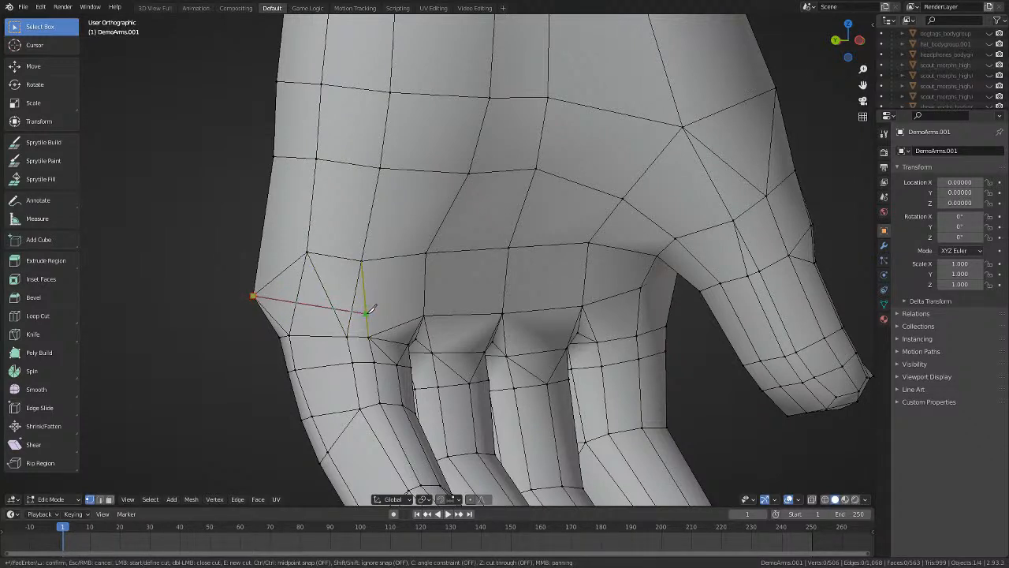
{"action": "middle_click_drag", "start_coordinate": [416, 313], "coordinate": [551, 369]}
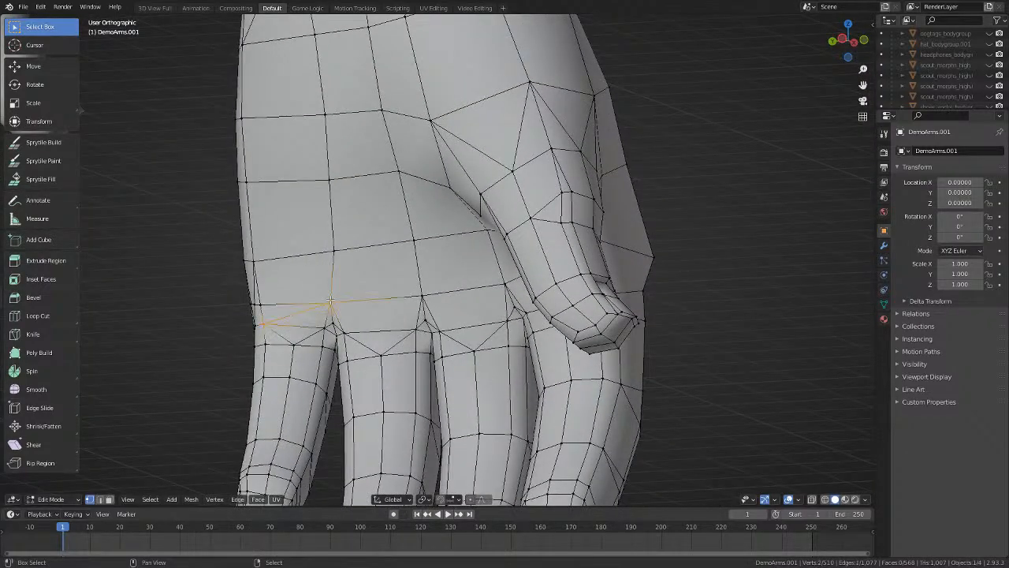
{"action": "key", "text": "x"}
{"action": "left_click", "coordinate": [329, 375]}
Merge two pairs of neighbouring vertices along the new cut at the little finger's base, the first pair At Center.
{"action": "middle_click_drag", "start_coordinate": [330, 375], "coordinate": [550, 281]}
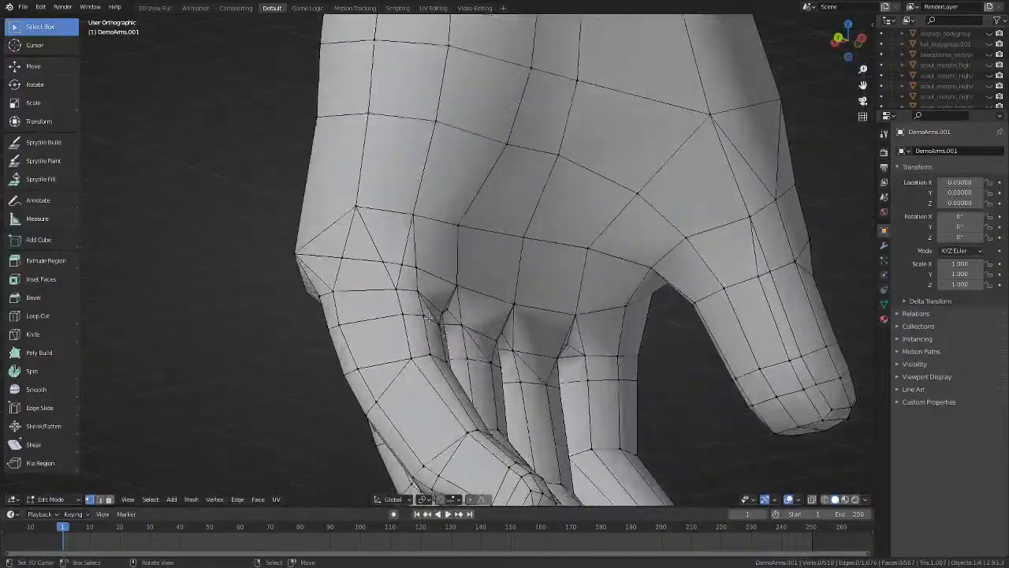
{"action": "scroll", "coordinate": [386, 269], "scroll_direction": "up", "scroll_amount": 1}
{"action": "left_click", "coordinate": [389, 269]}
{"action": "key", "text": "m"}
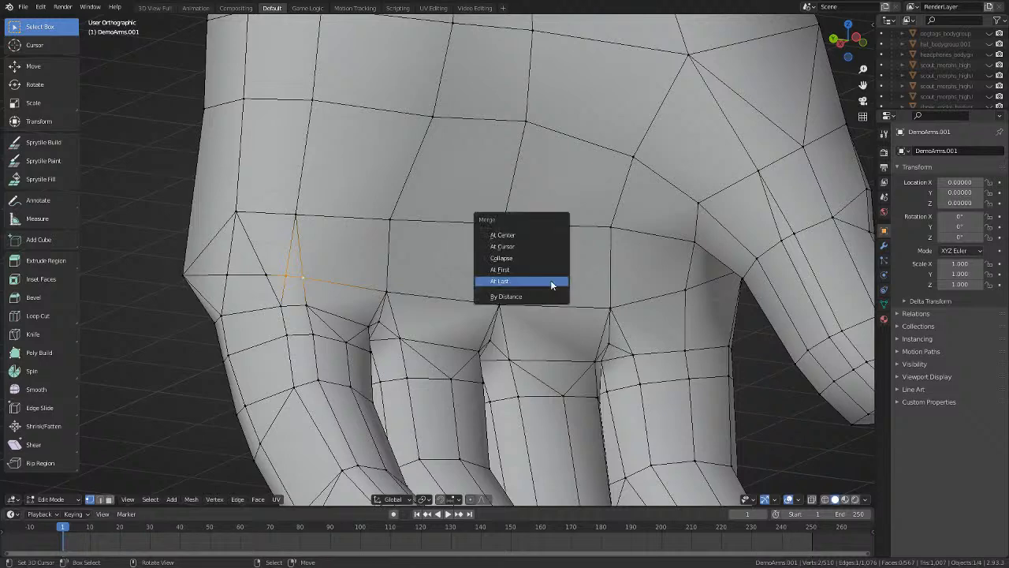
{"action": "left_click", "coordinate": [540, 235]}
{"action": "middle_click_drag", "start_coordinate": [540, 234], "coordinate": [277, 276]}
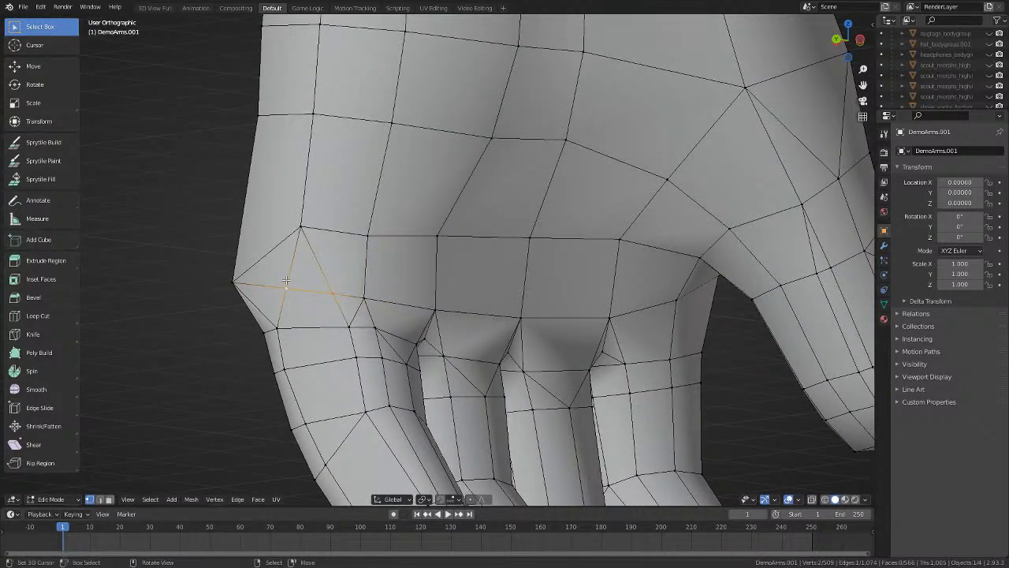
{"action": "key", "text": "m"}
{"action": "left_click", "coordinate": [276, 327]}
Adjust the merged geometry at the outer side of the little finger's base and clear the selection.
{"action": "middle_click_drag", "start_coordinate": [276, 326], "coordinate": [417, 292]}
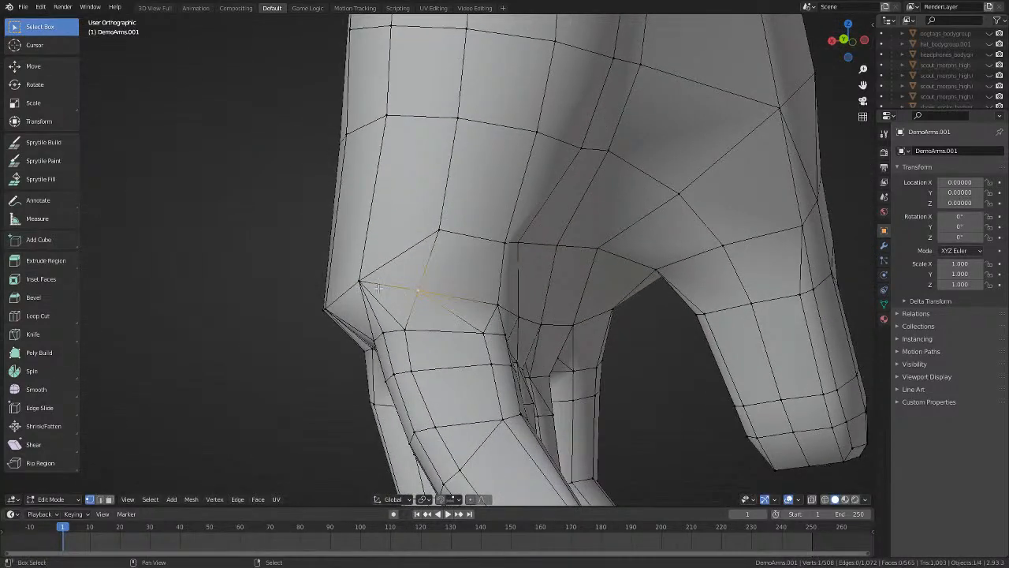
{"action": "scroll", "coordinate": [422, 265], "scroll_direction": "down", "scroll_amount": 1}
{"action": "scroll", "coordinate": [425, 268], "scroll_direction": "up", "scroll_amount": 2}
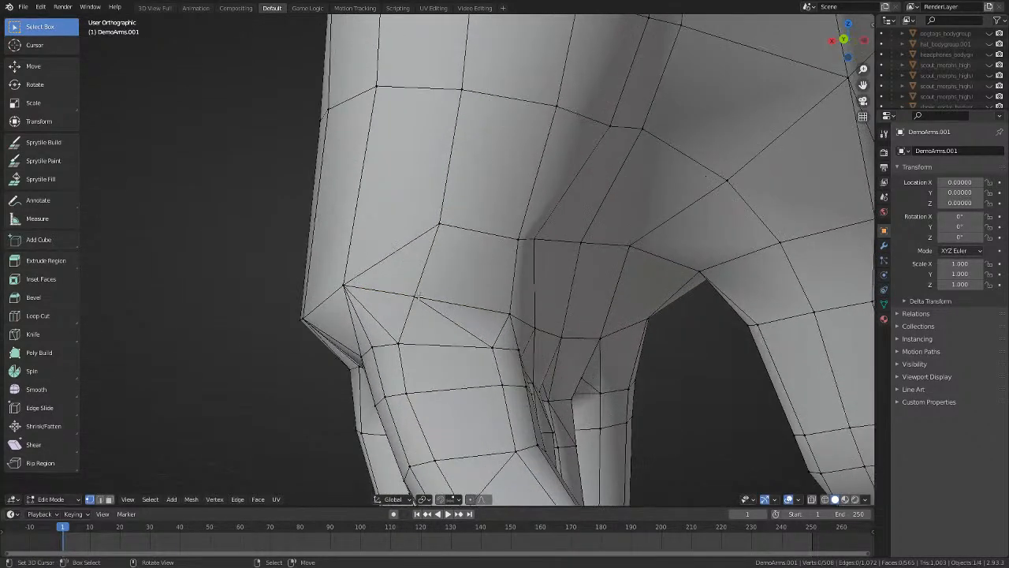
{"action": "key", "text": "g"}
{"action": "left_click", "coordinate": [480, 306]}
{"action": "key", "text": "alt+a"}
{"action": "scroll", "coordinate": [479, 306], "scroll_direction": "down", "scroll_amount": 4}
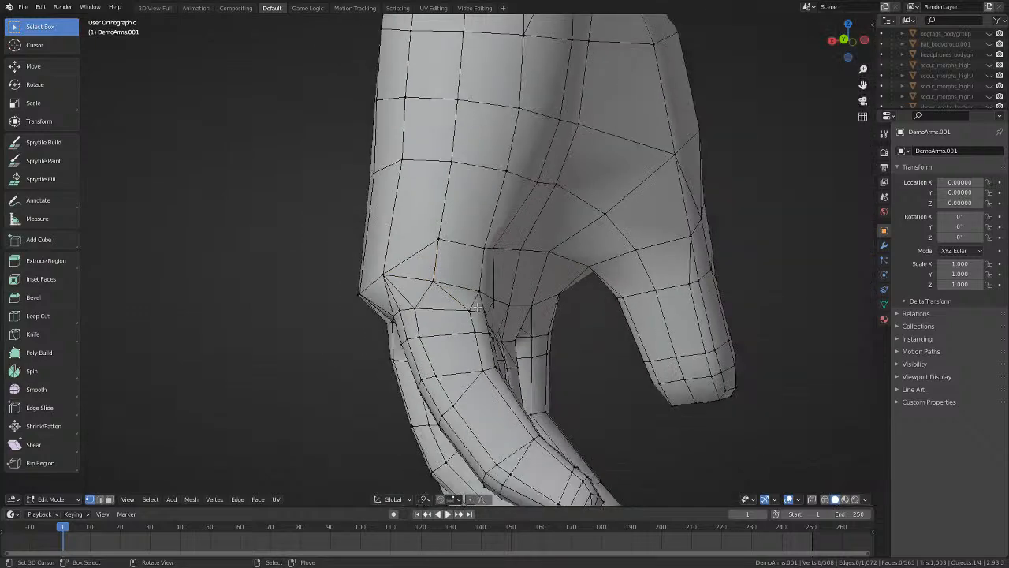
Move the palm vertex directly above the little finger's base.
{"action": "middle_click_drag", "start_coordinate": [479, 306], "coordinate": [371, 311]}
{"action": "left_click", "coordinate": [316, 235]}
{"action": "key", "text": "g"}
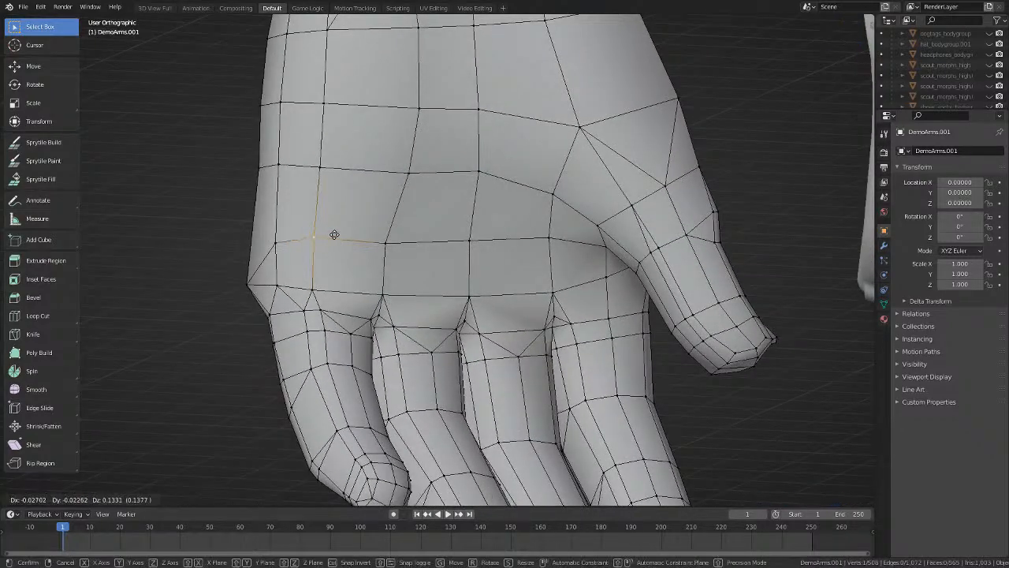
{"action": "left_click", "coordinate": [332, 238]}
Select the seven-vertex palm row above the fingers, from the little finger to the index finger, and widen it along Y.
{"action": "middle_click_drag", "start_coordinate": [333, 237], "coordinate": [395, 318]}
{"action": "key", "text": "a"}
{"action": "left_click", "coordinate": [392, 327]}
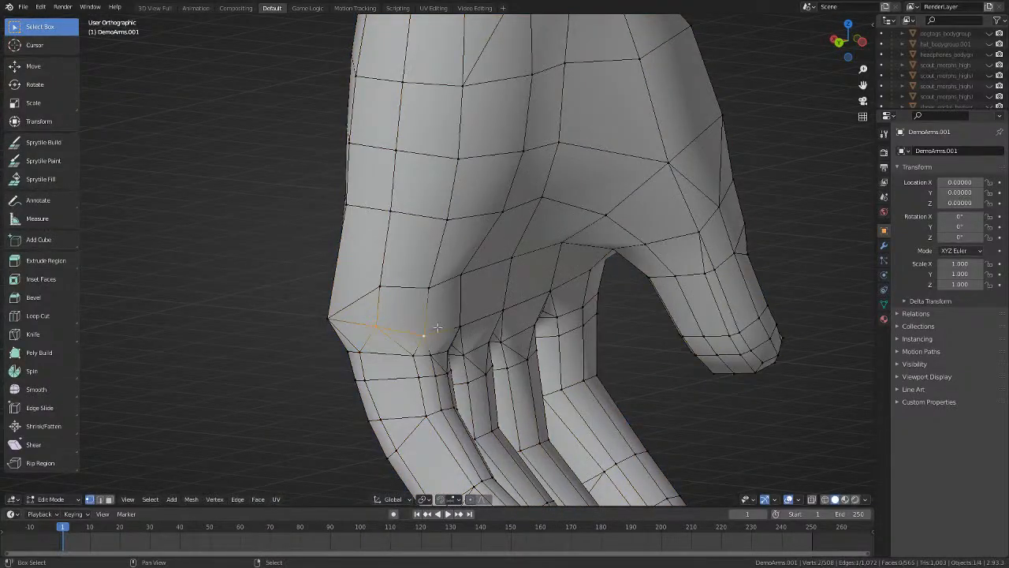
{"action": "middle_click_drag", "start_coordinate": [506, 325], "coordinate": [417, 310]}
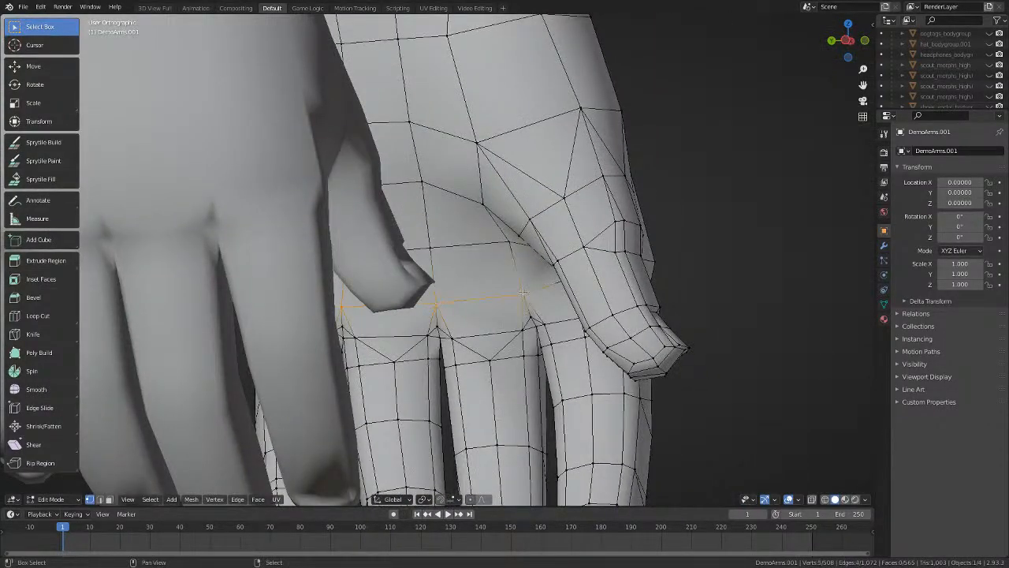
{"action": "middle_click_drag", "start_coordinate": [522, 294], "coordinate": [476, 283]}
{"action": "middle_click_drag", "start_coordinate": [602, 308], "coordinate": [586, 191]}
{"action": "middle_click_drag", "start_coordinate": [663, 204], "coordinate": [683, 252]}
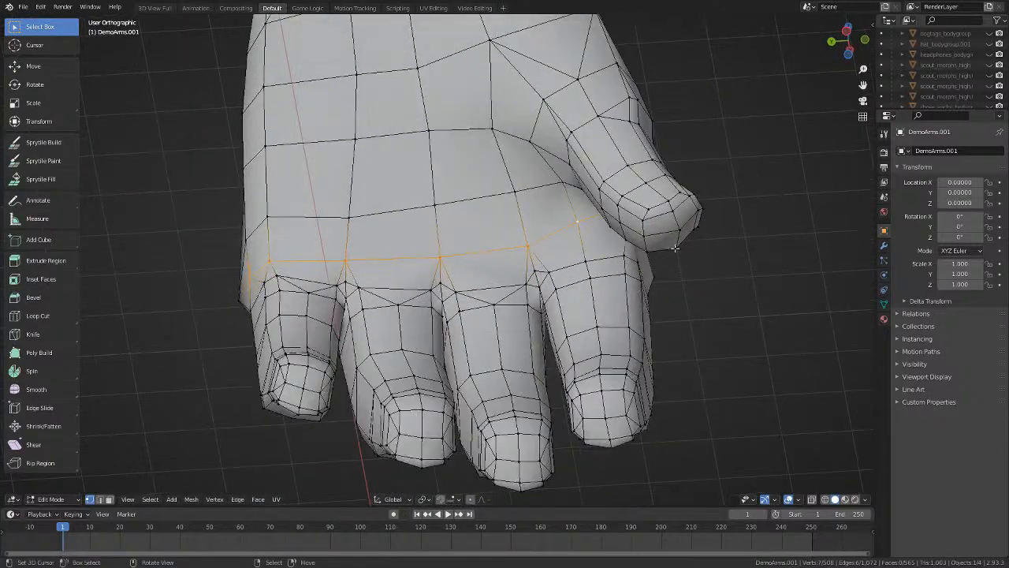
{"action": "key", "text": "s"}
{"action": "key", "text": "x"}
{"action": "right_click", "coordinate": [708, 261]}
{"action": "key", "text": "s"}
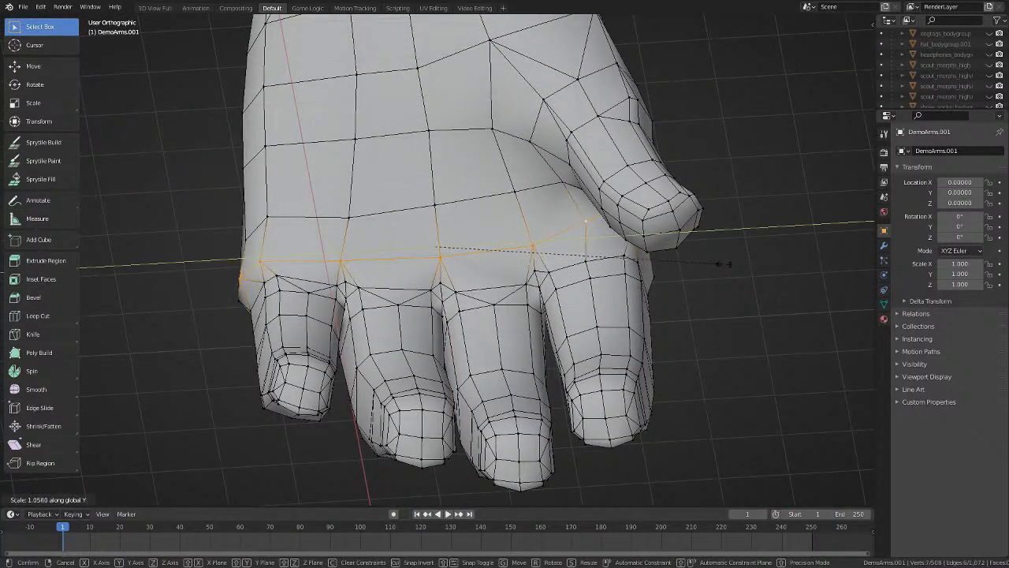
{"action": "left_click", "coordinate": [731, 260]}
Scale the three palm-side vertices between the finger bases to 0.907.
{"action": "mouse_move", "coordinate": [731, 260]}
{"action": "middle_mouse_down"}
{"action": "mouse_move", "coordinate": [726, 304]}
{"action": "mouse_move", "coordinate": [707, 315]}
{"action": "mouse_move", "coordinate": [731, 287]}
{"action": "mouse_move", "coordinate": [726, 276]}
{"action": "middle_mouse_up"}
{"action": "right_click", "coordinate": [343, 294]}
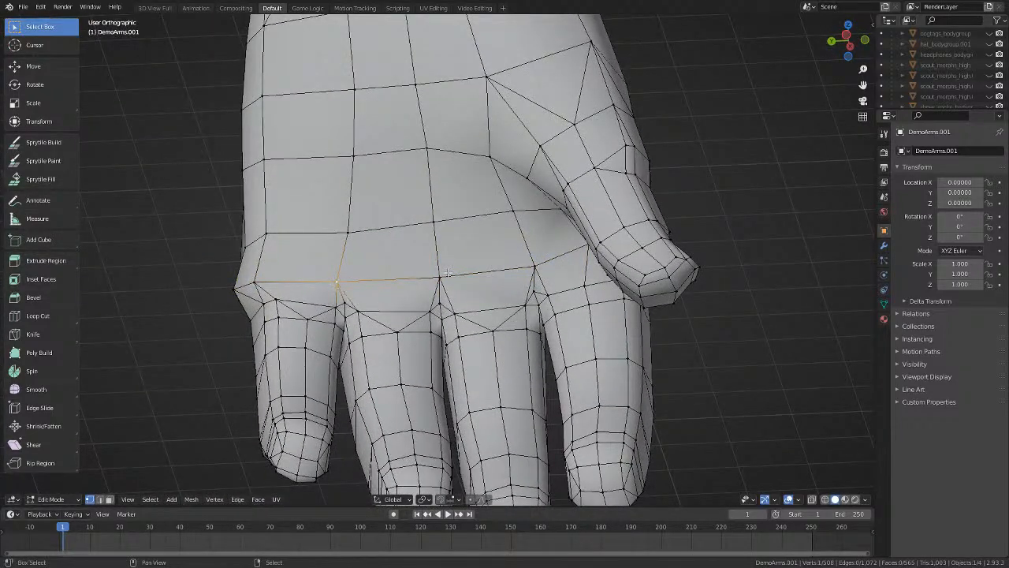
{"action": "key", "text": "s"}
{"action": "left_click", "coordinate": [659, 289]}
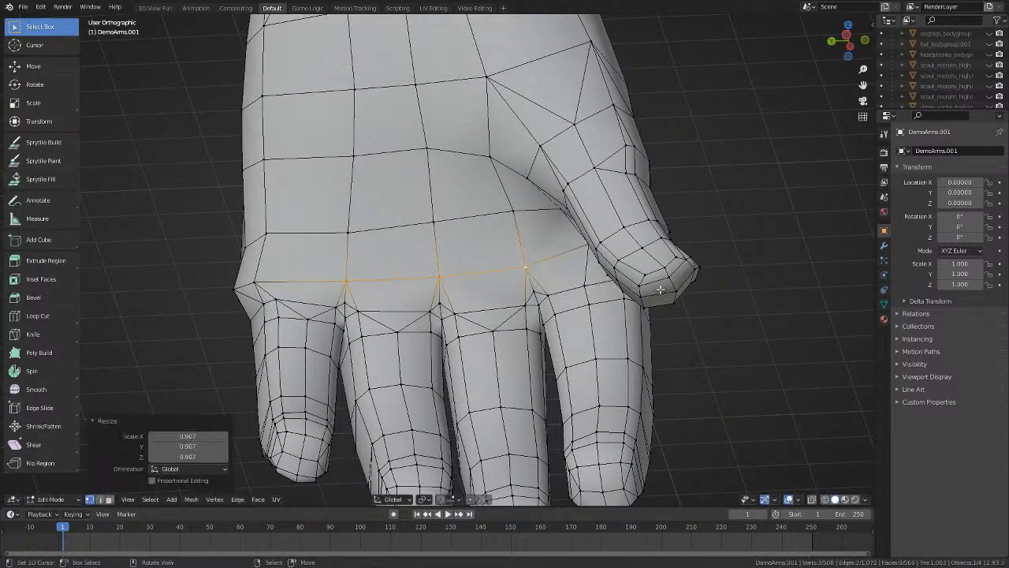
Shift palm geometry along Y, moving the vertex above the little finger by about 0.12.
{"action": "middle_click_drag", "start_coordinate": [659, 289], "coordinate": [211, 211]}
{"action": "key", "text": "g"}
{"action": "key", "text": "y"}
{"action": "left_click", "coordinate": [438, 255]}
{"action": "key", "text": "g"}
{"action": "key", "text": "y"}
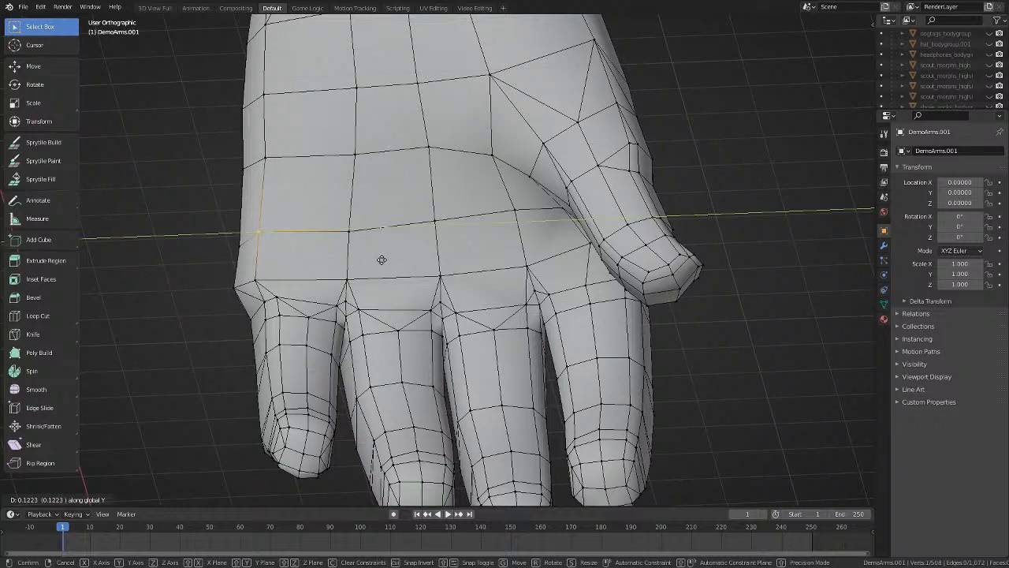
{"action": "left_click", "coordinate": [381, 260]}
Select the row of palm vertices across the finger bases, out to the index finger's side, and move them together.
{"action": "middle_click_drag", "start_coordinate": [381, 259], "coordinate": [495, 297]}
{"action": "left_click", "coordinate": [503, 303]}
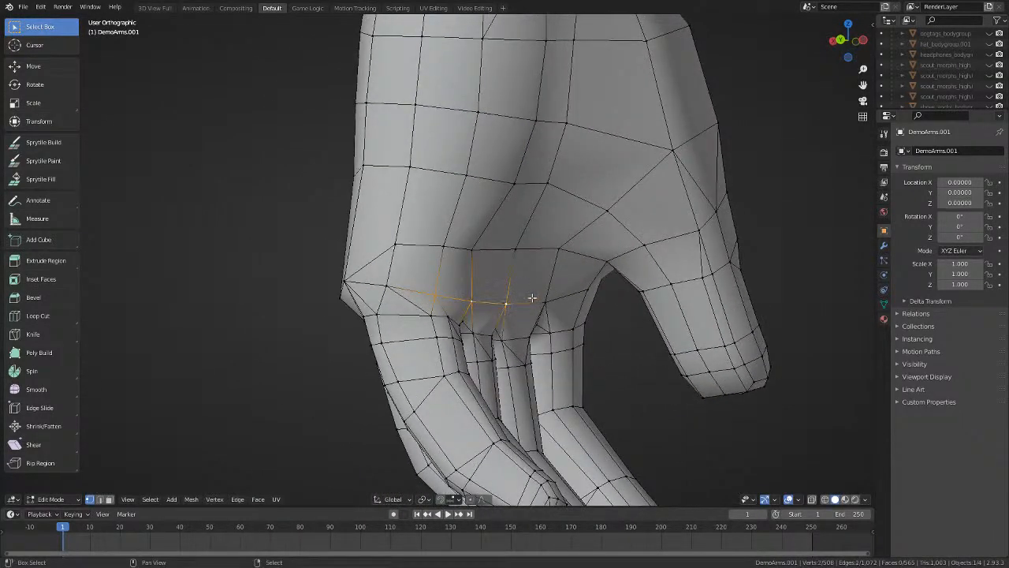
{"action": "left_click", "coordinate": [588, 292], "text": "shift"}
{"action": "middle_click_drag", "start_coordinate": [588, 292], "coordinate": [448, 301]}
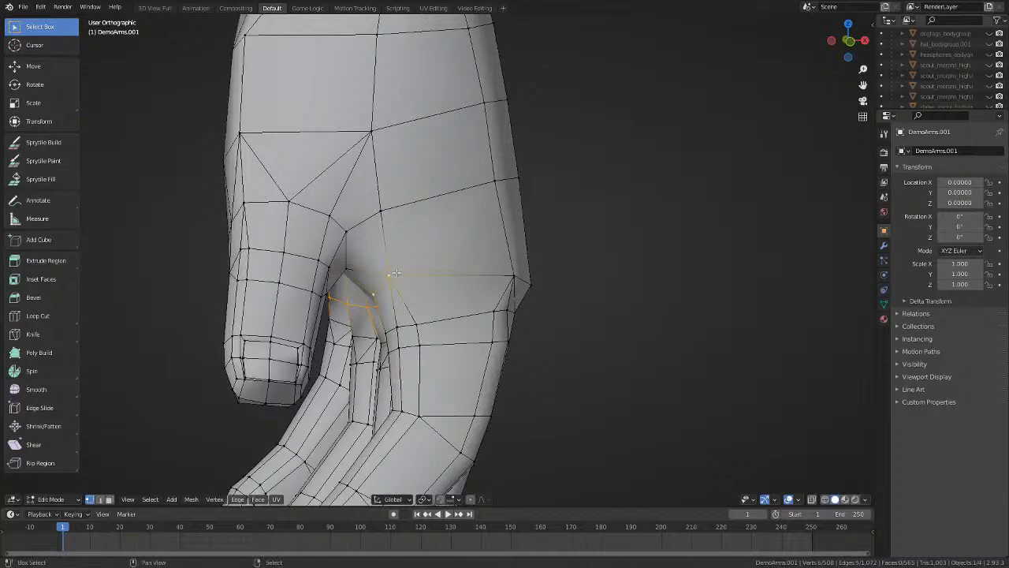
{"action": "middle_click_drag", "start_coordinate": [394, 272], "coordinate": [354, 233]}
{"action": "key", "text": "g"}
{"action": "left_click", "coordinate": [422, 323]}
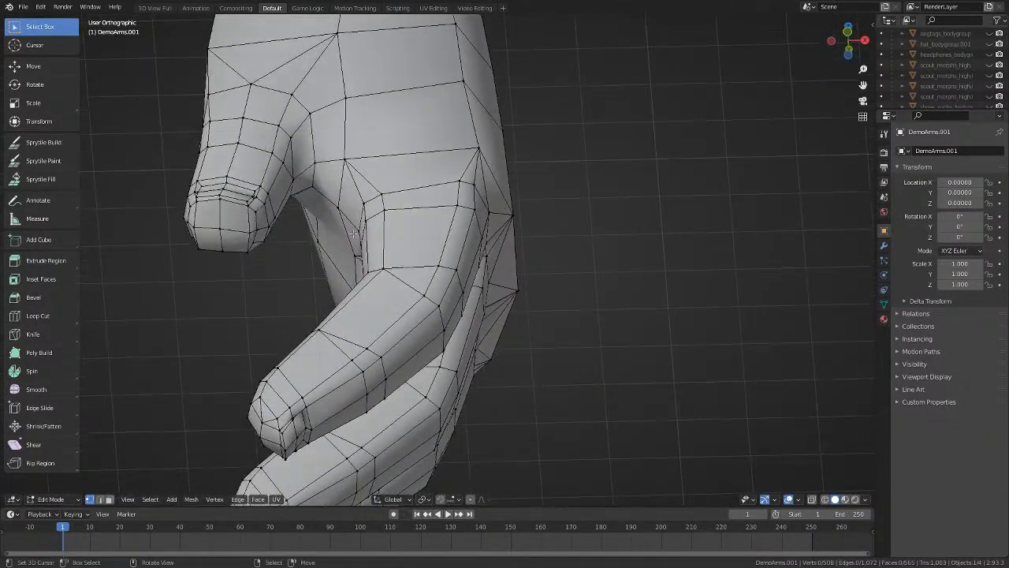
{"action": "key", "text": "alt+a"}
Reposition a vertex near the index finger's base and select the palm's outer edge vertex below the thumb.
{"action": "middle_click_drag", "start_coordinate": [319, 126], "coordinate": [512, 238]}
{"action": "left_click", "coordinate": [448, 239]}
{"action": "key", "text": "g"}
{"action": "left_click", "coordinate": [495, 241]}
{"action": "left_click", "coordinate": [506, 227]}
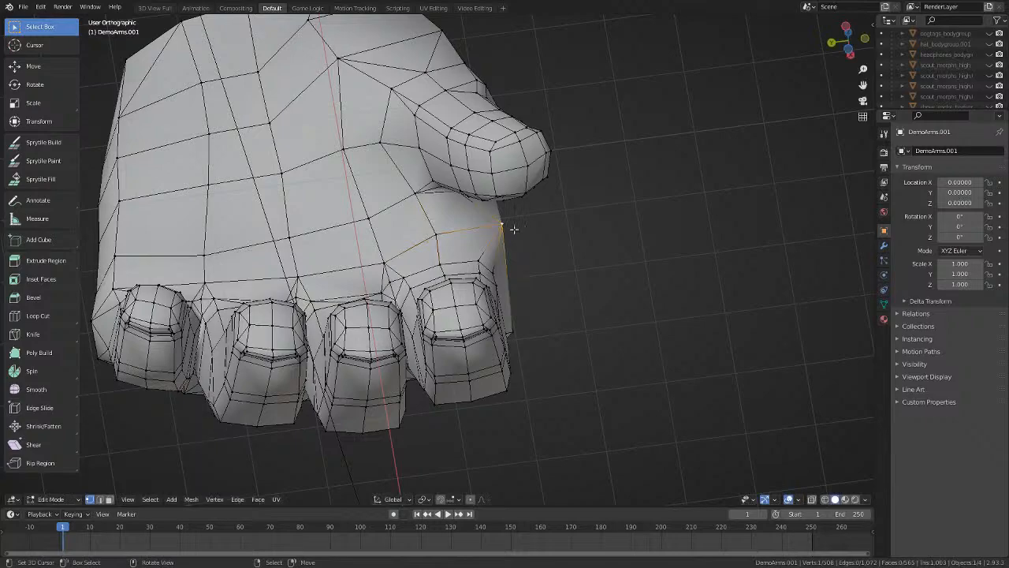
Move the palm's outer edge vertex between the thumb and the index finger's base and adjust its neighbour.
{"action": "key", "text": "g"}
{"action": "middle_click_drag", "start_coordinate": [511, 228], "coordinate": [416, 293]}
{"action": "left_click", "coordinate": [498, 228]}
{"action": "key", "text": "g"}
{"action": "left_click", "coordinate": [438, 197]}
{"action": "right_click", "coordinate": [509, 213]}
Reposition the vertices between the thumb web and the index finger's base to smooth the curve joining them.
{"action": "key", "text": "g"}
{"action": "left_click", "coordinate": [508, 180]}
{"action": "key", "text": "g"}
{"action": "left_click", "coordinate": [417, 294]}
{"action": "right_click", "coordinate": [385, 210]}
{"action": "middle_click_drag", "start_coordinate": [385, 209], "coordinate": [371, 272]}
{"action": "key", "text": "g"}
{"action": "left_click", "coordinate": [413, 228]}
{"action": "right_click", "coordinate": [407, 217]}
{"action": "key", "text": "g"}
{"action": "left_click", "coordinate": [404, 219]}
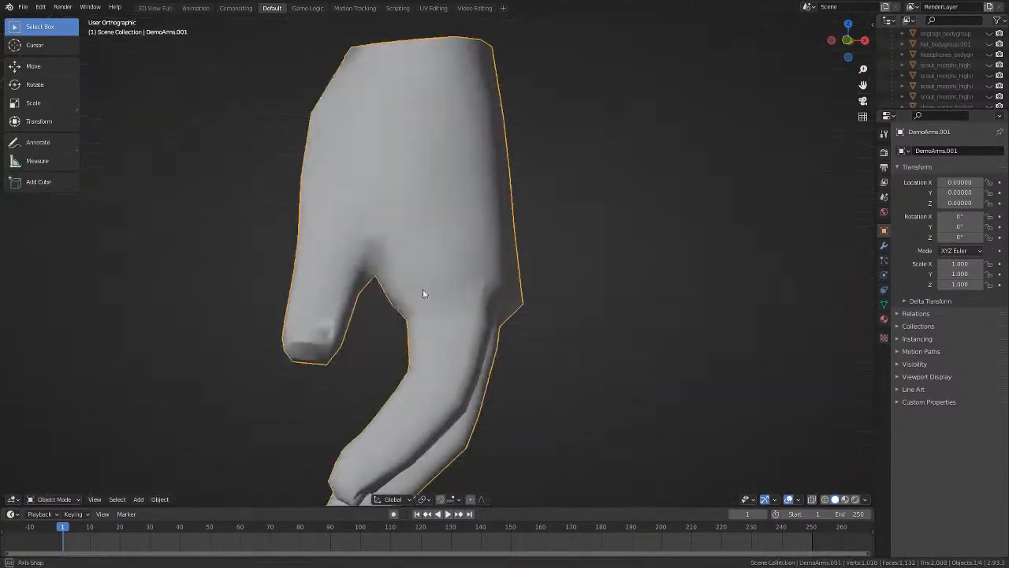
Examine the hand's shape in Object Mode and return to Edit Mode.
{"action": "middle_click_drag", "start_coordinate": [424, 293], "coordinate": [572, 232]}
{"action": "key", "text": "Tab"}
{"action": "scroll", "coordinate": [420, 339], "scroll_direction": "down", "scroll_amount": 4}
{"action": "key", "text": "Tab"}
{"action": "scroll", "coordinate": [586, 182], "scroll_direction": "up", "scroll_amount": 3}
{"action": "key", "text": "Tab"}
{"action": "scroll", "coordinate": [552, 237], "scroll_direction": "up", "scroll_amount": 2}
Move the palm-side vertex between the ring and middle fingers by about 0.051 X, -0.040 Y and -0.037 Z.
{"action": "middle_click_drag", "start_coordinate": [489, 292], "coordinate": [317, 325]}
{"action": "left_click", "coordinate": [440, 320]}
{"action": "key", "text": "g"}
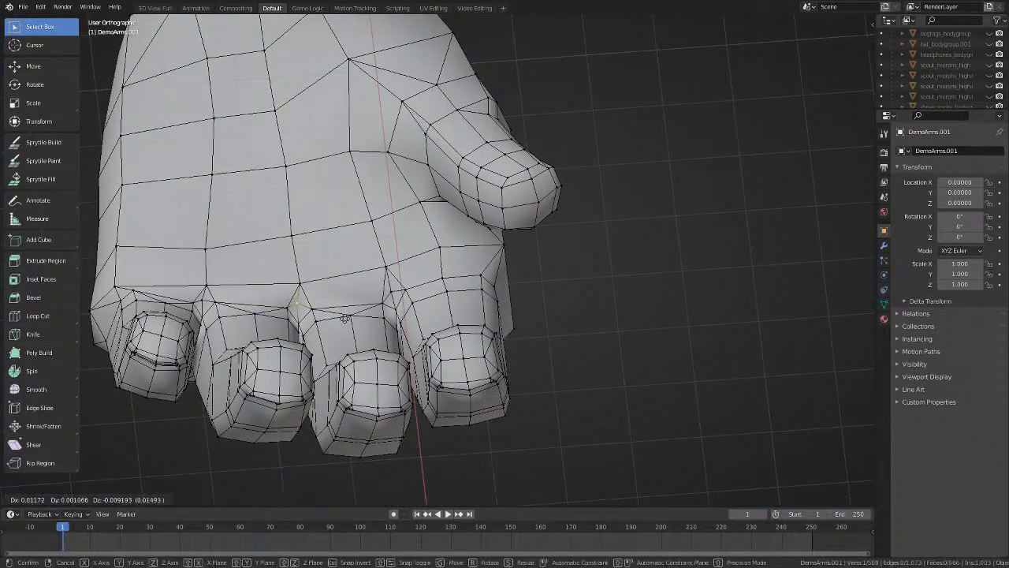
{"action": "left_click", "coordinate": [348, 321]}
{"action": "middle_click_drag", "start_coordinate": [347, 321], "coordinate": [330, 370]}
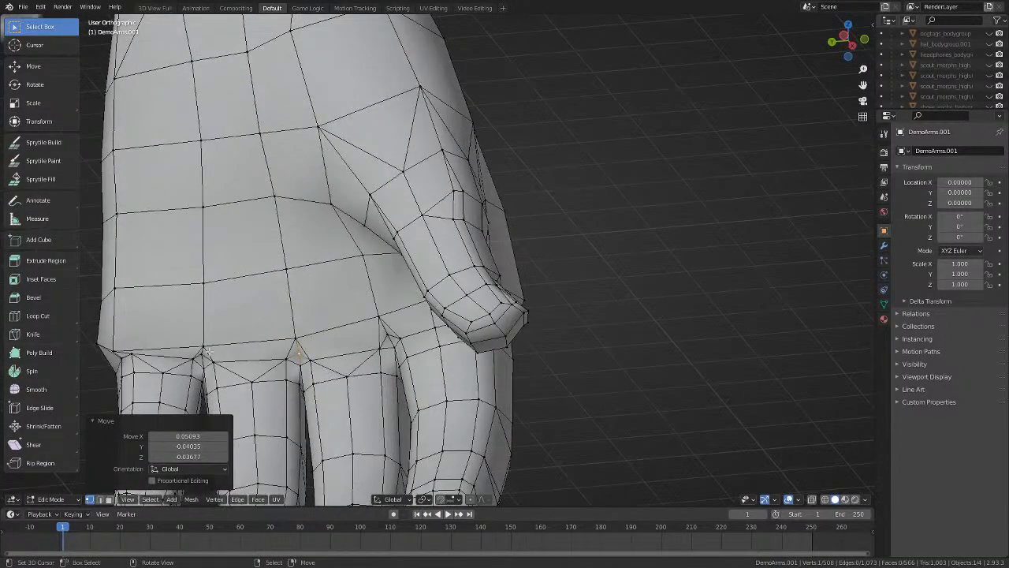
Move the outer palm corner vertex at the little finger's base.
{"action": "middle_click_drag", "start_coordinate": [205, 352], "coordinate": [377, 282]}
{"action": "key", "text": "g"}
{"action": "left_click", "coordinate": [243, 305]}
{"action": "scroll", "coordinate": [377, 282], "scroll_direction": "up", "scroll_amount": 4}
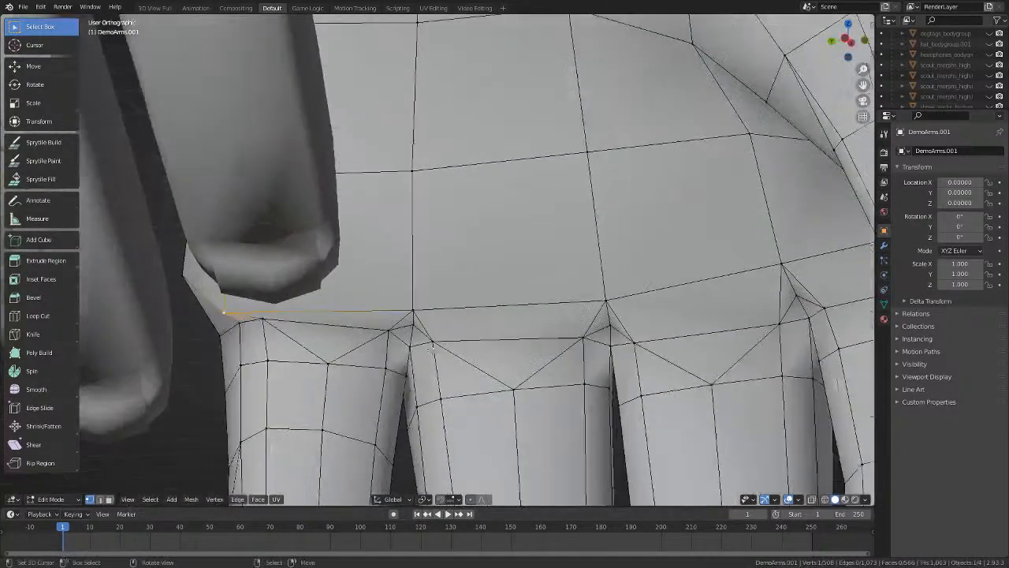
Fine-tune the positions of the palm-side vertices at the finger bases and clear the selection.
{"action": "middle_click_drag", "start_coordinate": [453, 330], "coordinate": [342, 294]}
{"action": "key", "text": "g"}
{"action": "left_click", "coordinate": [427, 303]}
{"action": "key", "text": "g"}
{"action": "left_click", "coordinate": [435, 294]}
{"action": "key", "text": "g"}
{"action": "left_click", "coordinate": [442, 292]}
{"action": "key", "text": "alt+a"}
Reposition the vertices on the little-finger side of the palm, just above the little finger's base.
{"action": "right_click", "coordinate": [363, 202]}
{"action": "middle_click_drag", "start_coordinate": [363, 202], "coordinate": [450, 245]}
{"action": "key", "text": "g"}
{"action": "left_click", "coordinate": [435, 189]}
{"action": "key", "text": "g"}
{"action": "left_click", "coordinate": [551, 204]}
{"action": "right_click", "coordinate": [465, 210]}
{"action": "key", "text": "g"}
{"action": "left_click", "coordinate": [511, 198]}
{"action": "right_click", "coordinate": [511, 204]}
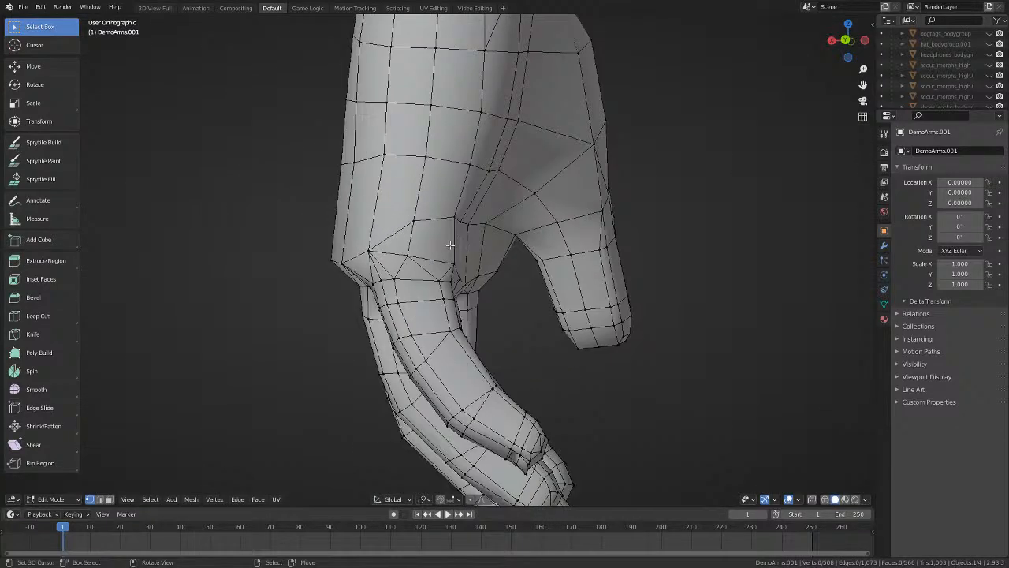
Move a vertex on the hand's little-finger side in the row above the knuckles and select its back-of-hand neighbours.
{"action": "right_click", "coordinate": [391, 166]}
{"action": "middle_click_drag", "start_coordinate": [391, 166], "coordinate": [342, 166]}
{"action": "key", "text": "g"}
{"action": "left_click", "coordinate": [387, 162]}
{"action": "right_click", "coordinate": [355, 162]}
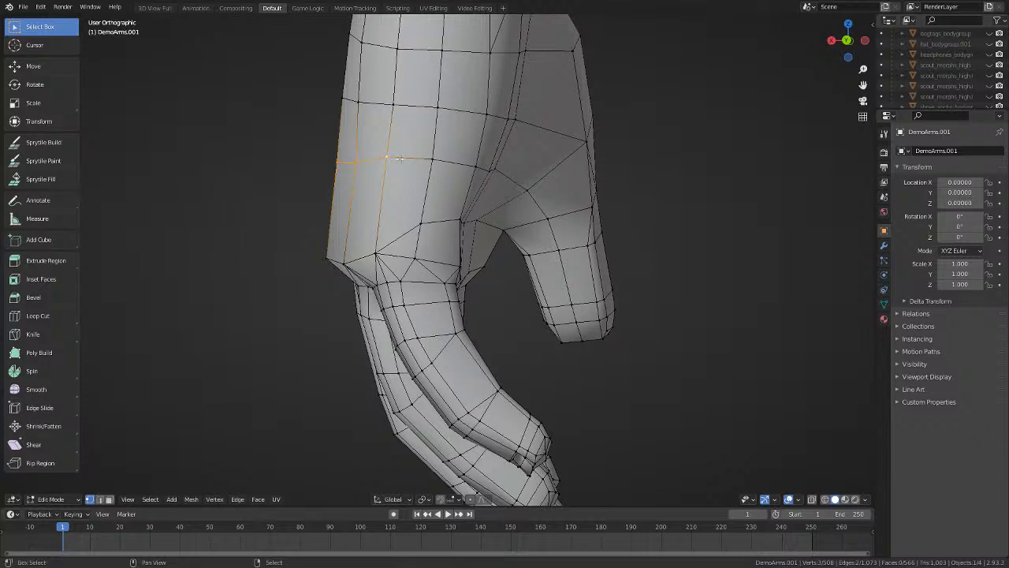
Shift two back-of-hand vertices in the row above the knuckles along X by about 0.036, then one of them by 0.054.
{"action": "key", "text": "g"}
{"action": "key", "text": "x"}
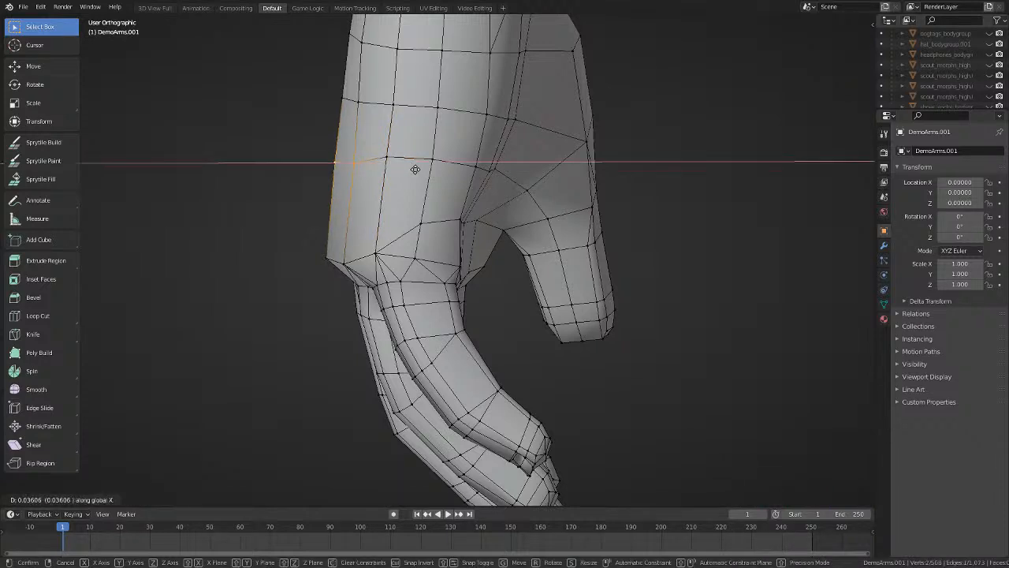
{"action": "left_click", "coordinate": [416, 168]}
{"action": "key", "text": "g"}
{"action": "key", "text": "x"}
{"action": "left_click", "coordinate": [460, 193]}
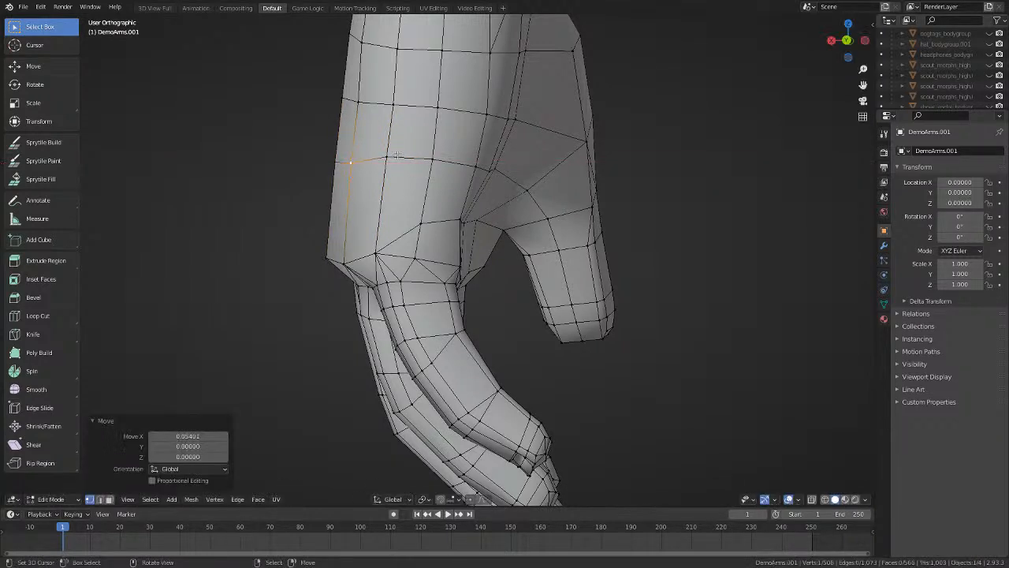
Adjust the back-of-hand vertices one row higher on the little-finger side along X, moving the outermost by about 0.018.
{"action": "left_click", "coordinate": [358, 103]}
{"action": "key", "text": "g"}
{"action": "key", "text": "x"}
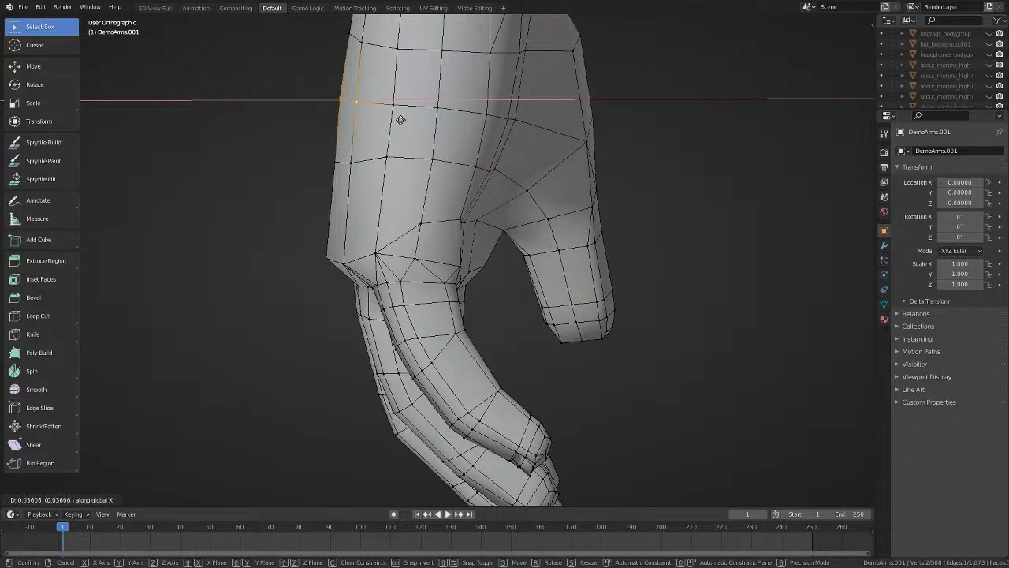
{"action": "key", "text": "Escape"}
{"action": "left_click", "coordinate": [337, 99]}
{"action": "key", "text": "g"}
{"action": "key", "text": "x"}
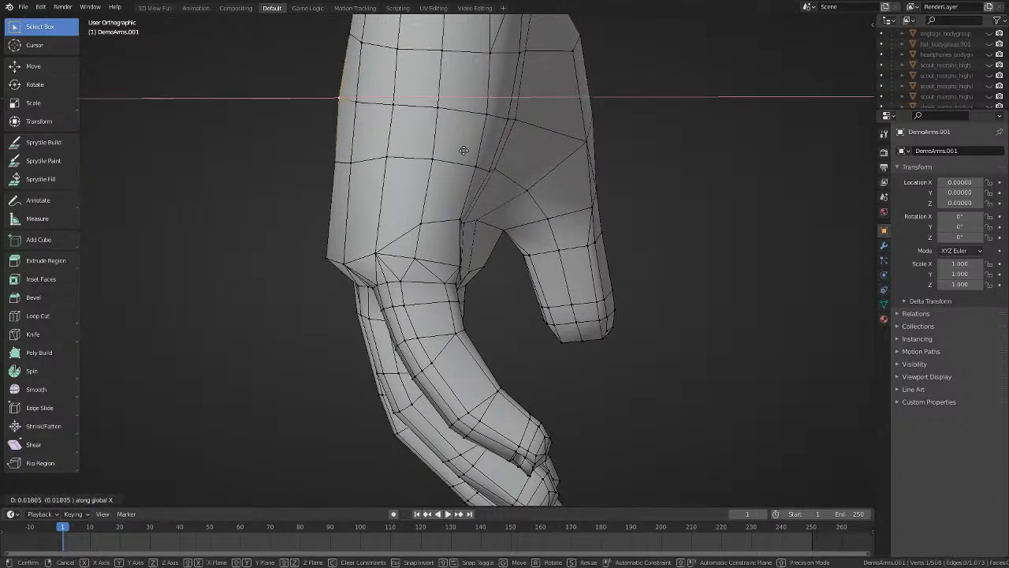
{"action": "left_click", "coordinate": [467, 154]}
{"action": "key", "text": "alt+a"}
Shift two side vertices above the little finger along X, moving the upper one by about 0.054.
{"action": "scroll", "coordinate": [443, 272], "scroll_direction": "down", "scroll_amount": 3}
{"action": "scroll", "coordinate": [433, 225], "scroll_direction": "up", "scroll_amount": 3}
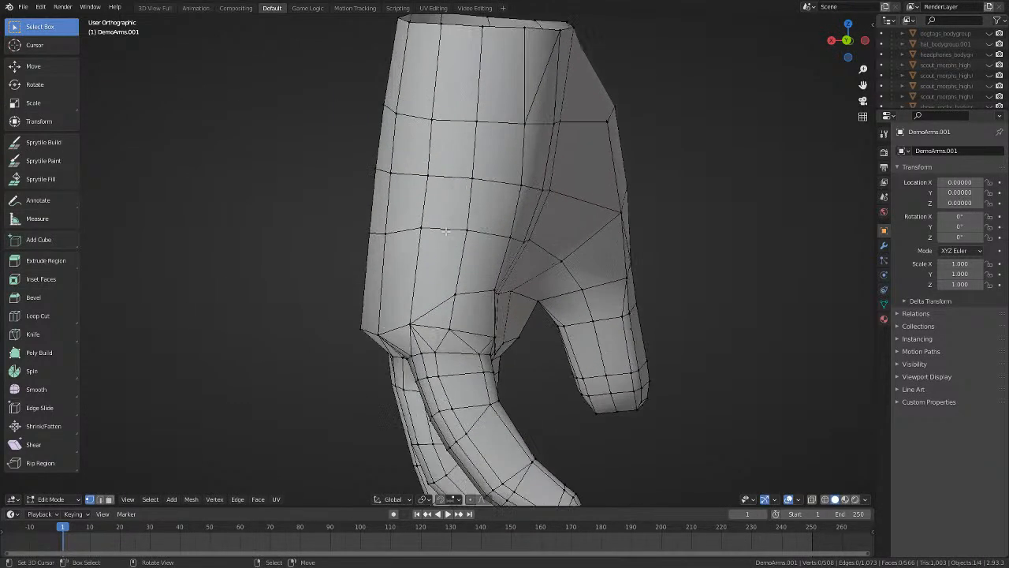
{"action": "key", "text": "g"}
{"action": "key", "text": "x"}
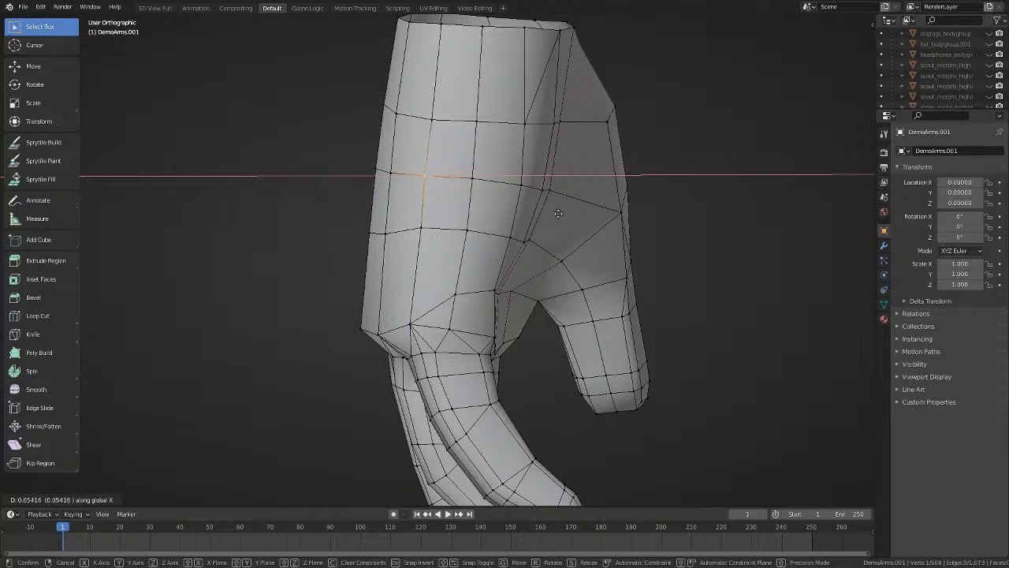
{"action": "left_click", "coordinate": [559, 214]}
{"action": "key", "text": "alt+a"}
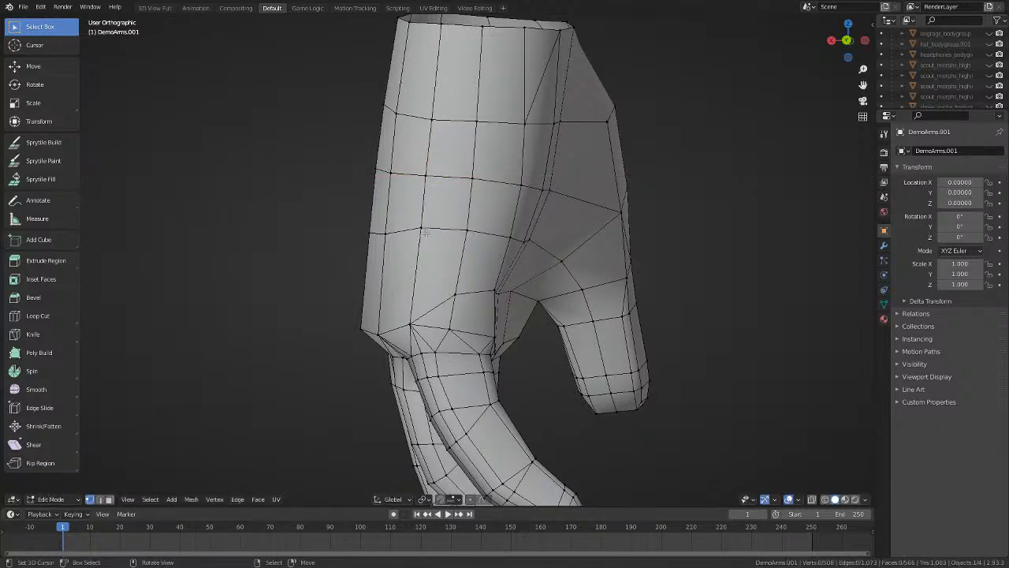
{"action": "key", "text": "g"}
{"action": "key", "text": "x"}
{"action": "left_click", "coordinate": [547, 234]}
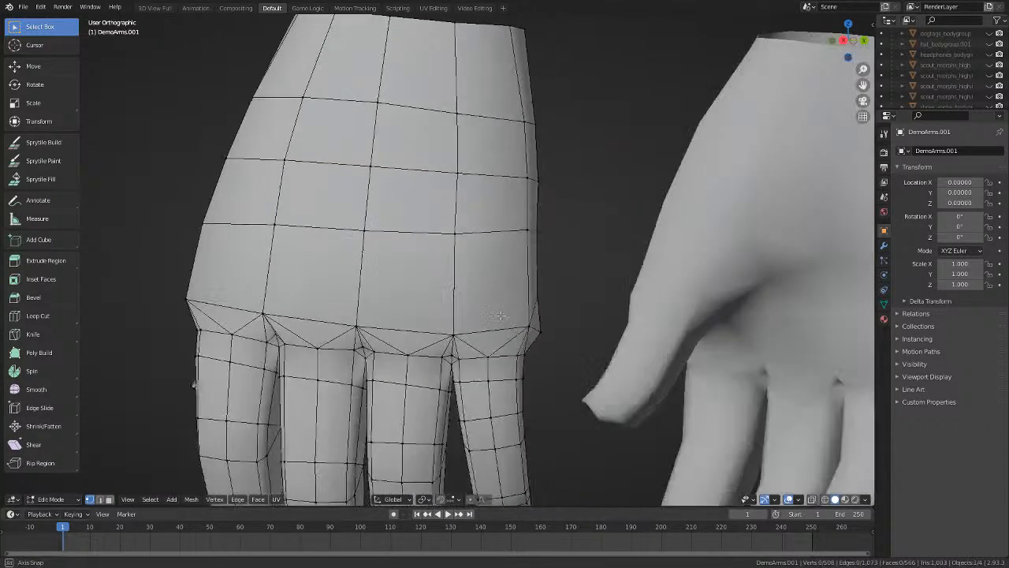
Nudge the back-of-hand vertex above the little and ring knuckles by about 0.04, and adjust the index-side vertex along X.
{"action": "key", "text": "g"}
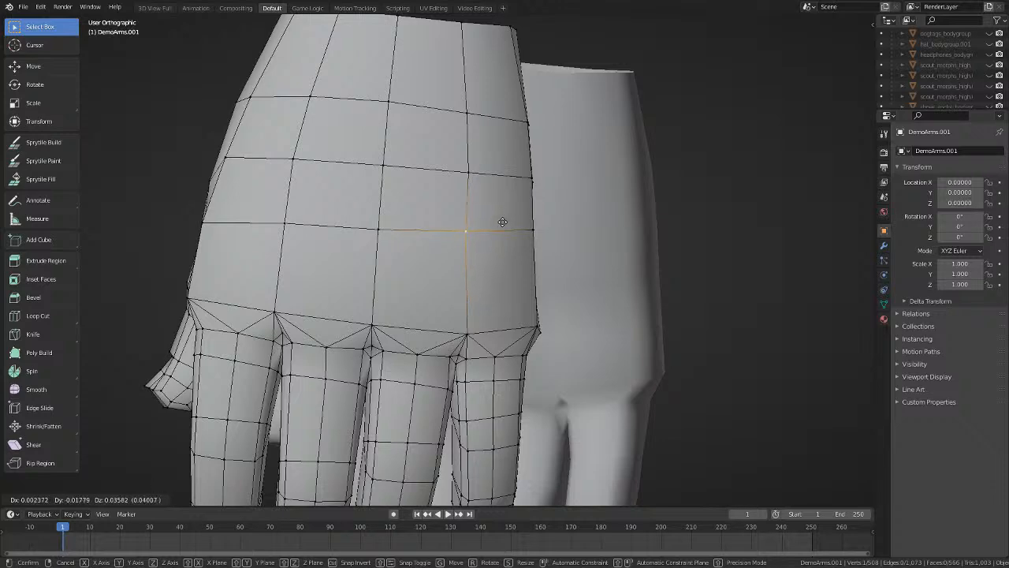
{"action": "left_click", "coordinate": [502, 221]}
{"action": "scroll", "coordinate": [271, 288], "scroll_direction": "down", "scroll_amount": 4}
{"action": "middle_click_drag", "start_coordinate": [296, 287], "coordinate": [484, 258]}
{"action": "key", "text": "g"}
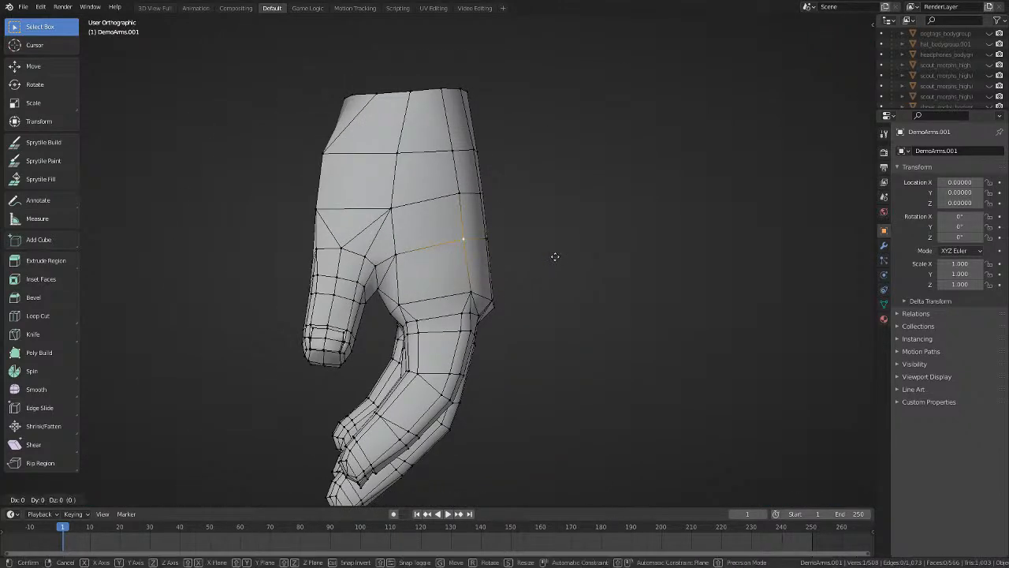
{"action": "key", "text": "x"}
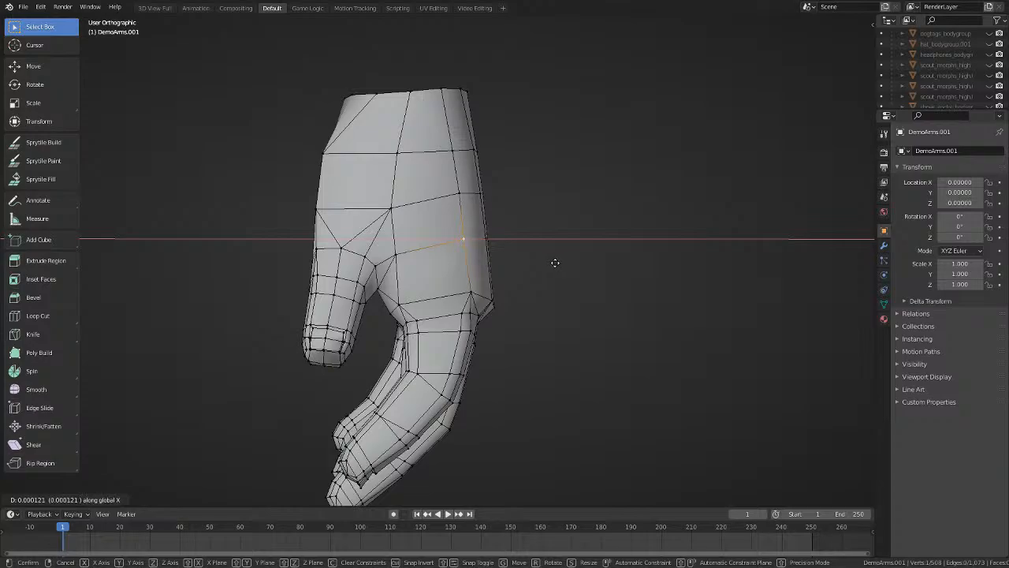
{"action": "left_click", "coordinate": [556, 262]}
Select the 12-edge loop running around the hand along the knuckles and the palm above the finger bases.
{"action": "scroll", "coordinate": [556, 262], "scroll_direction": "down", "scroll_amount": 2}
{"action": "middle_click_drag", "start_coordinate": [556, 262], "coordinate": [581, 307]}
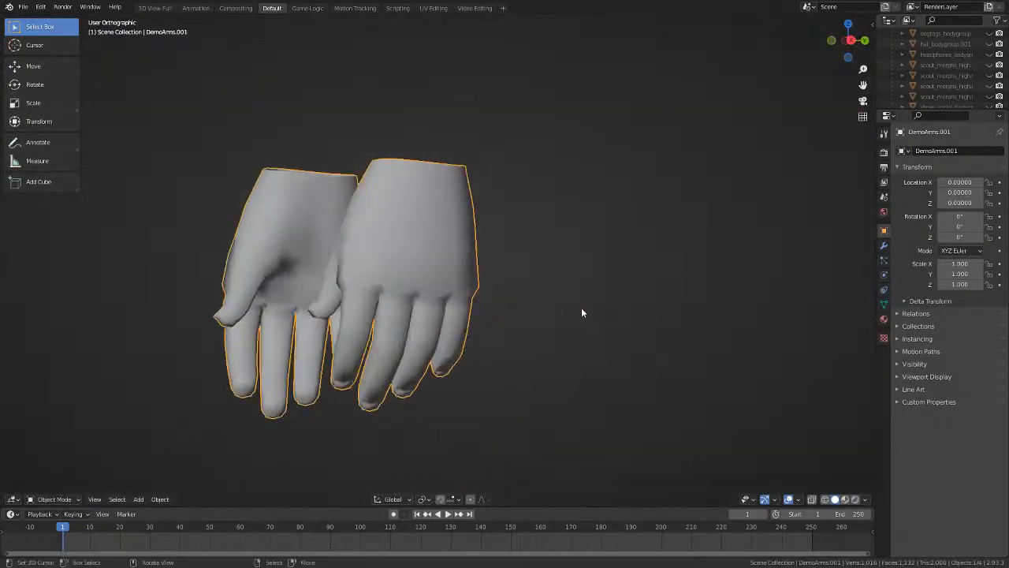
{"action": "scroll", "coordinate": [288, 436], "scroll_direction": "up", "scroll_amount": 4}
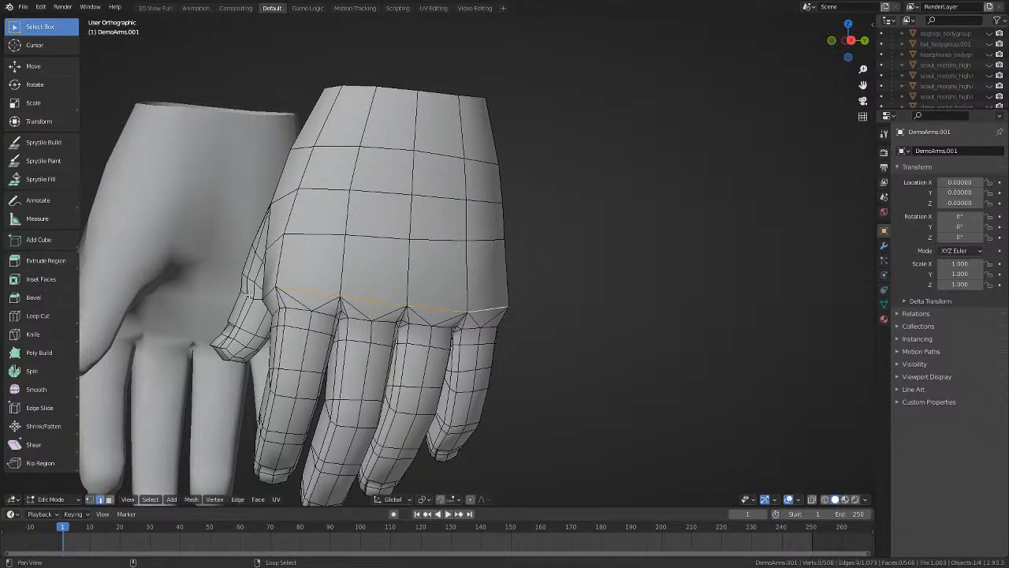
{"action": "middle_click_drag", "start_coordinate": [272, 291], "coordinate": [597, 205]}
{"action": "scroll", "coordinate": [581, 212], "scroll_direction": "up", "scroll_amount": 3}
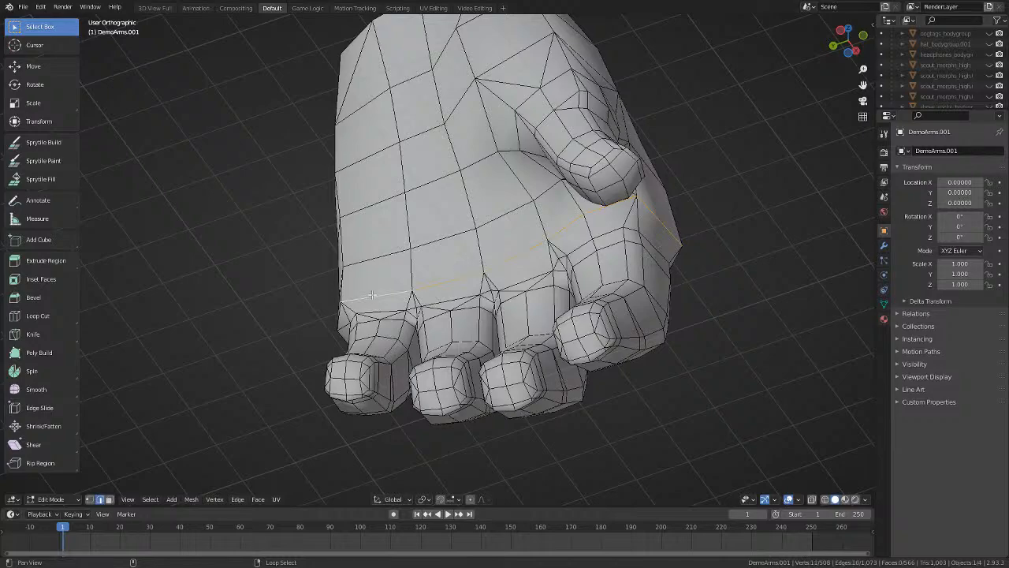
{"action": "middle_click_drag", "start_coordinate": [371, 294], "coordinate": [598, 331]}
{"action": "left_click", "coordinate": [428, 285], "text": "shift"}
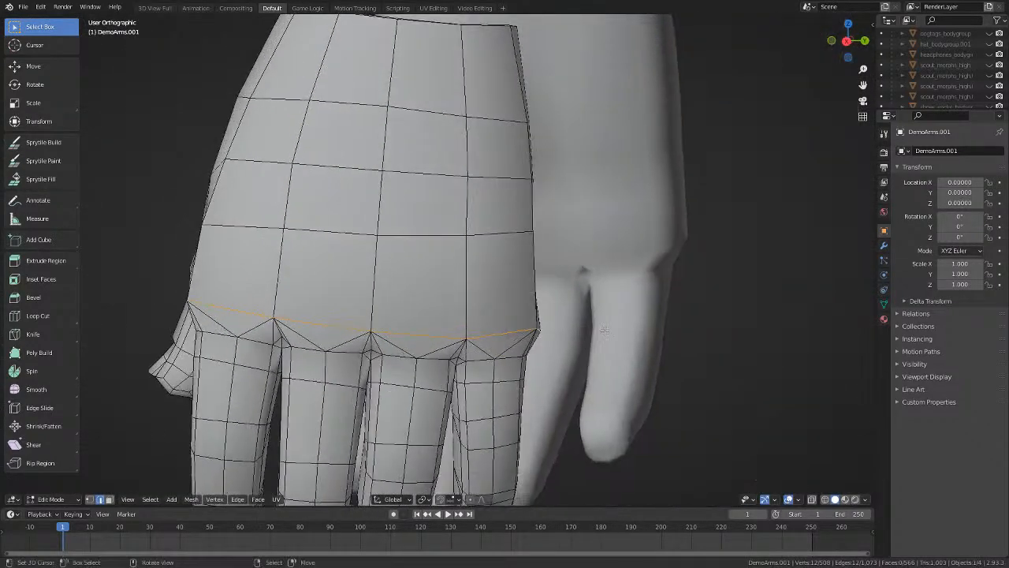
Scale the knuckle edge loop to 0.991 along Y and move it about 0.036 along Y.
{"action": "key", "text": "s"}
{"action": "key", "text": "x"}
{"action": "key", "text": "y"}
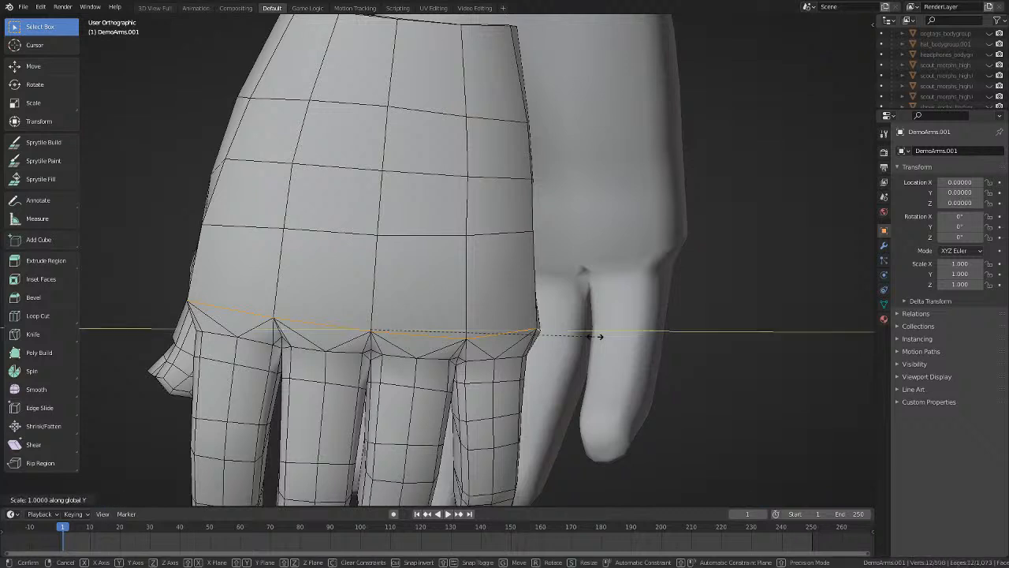
{"action": "left_click", "coordinate": [593, 337]}
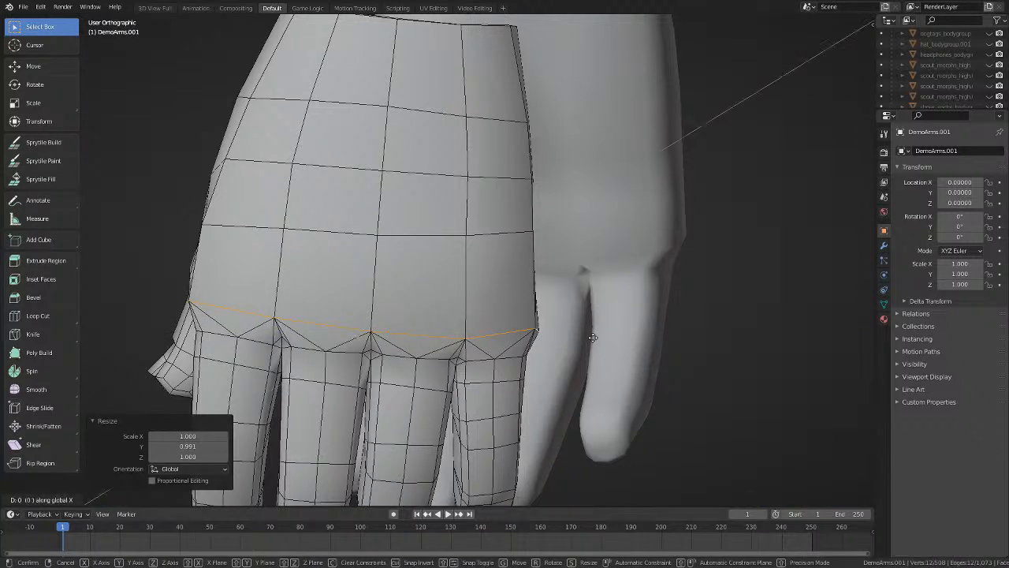
{"action": "key", "text": "y"}
{"action": "left_click", "coordinate": [605, 343]}
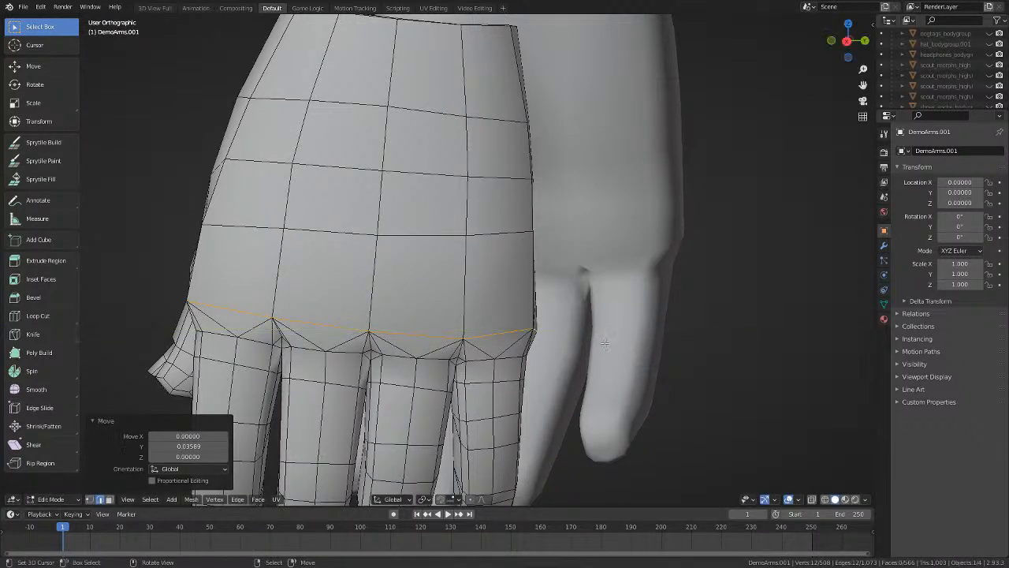
Scale the knuckle edge loop along Y once more and clear the selection.
{"action": "key", "text": "s"}
{"action": "key", "text": "y"}
{"action": "left_click", "coordinate": [615, 348]}
{"action": "scroll", "coordinate": [603, 361], "scroll_direction": "down", "scroll_amount": 3}
{"action": "left_click", "coordinate": [588, 371]}
Knife a diagonal edge on the little-finger side between the back-of-hand row and the vertex above the finger's base.
{"action": "middle_click_drag", "start_coordinate": [588, 371], "coordinate": [415, 362]}
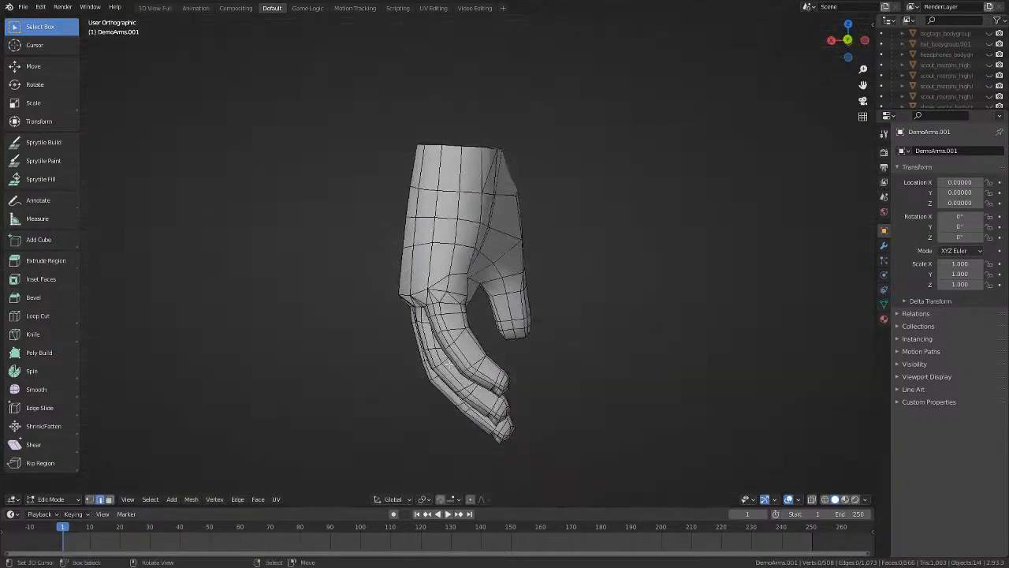
{"action": "scroll", "coordinate": [416, 363], "scroll_direction": "up", "scroll_amount": 5}
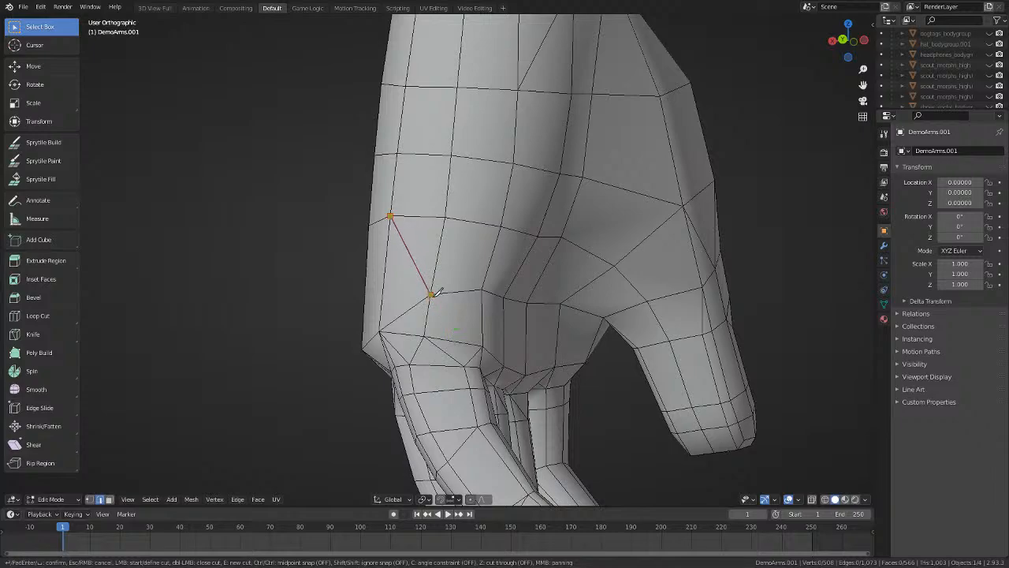
{"action": "scroll", "coordinate": [430, 295], "scroll_direction": "down", "scroll_amount": 4}
Shift the outer palm vertex one row above the little finger's base along Y by about -0.017.
{"action": "middle_click_drag", "start_coordinate": [431, 295], "coordinate": [316, 368]}
{"action": "scroll", "coordinate": [317, 368], "scroll_direction": "up", "scroll_amount": 3}
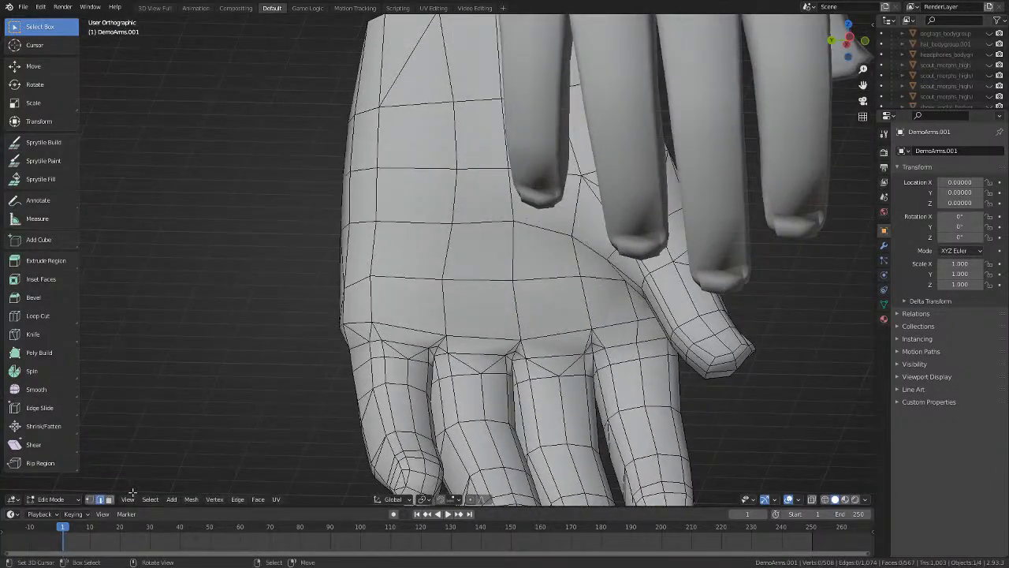
{"action": "mouse_move", "coordinate": [457, 290]}
{"action": "middle_mouse_down"}
{"action": "mouse_move", "coordinate": [441, 292]}
{"action": "mouse_move", "coordinate": [453, 277]}
{"action": "middle_mouse_up"}
{"action": "key", "text": "g"}
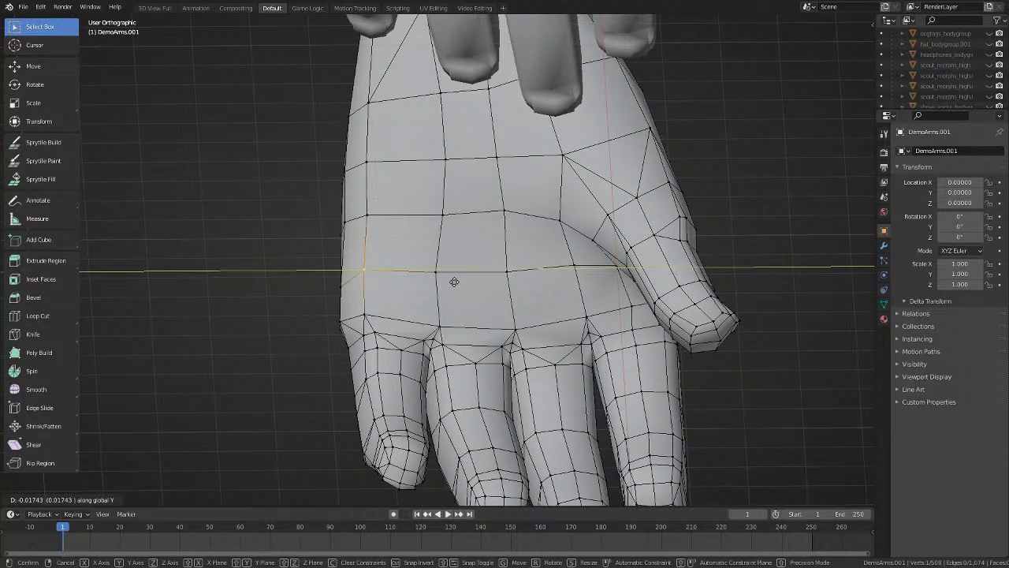
{"action": "left_click", "coordinate": [454, 282]}
Move the outermost vertex on the little-finger side of the hand, mid-palm, along Y by about 0.108.
{"action": "scroll", "coordinate": [417, 228], "scroll_direction": "down", "scroll_amount": 5}
{"action": "scroll", "coordinate": [403, 230], "scroll_direction": "up", "scroll_amount": 2}
{"action": "middle_click_drag", "start_coordinate": [403, 230], "coordinate": [434, 230]}
{"action": "right_click", "coordinate": [357, 235]}
{"action": "key", "text": "g"}
{"action": "key", "text": "y"}
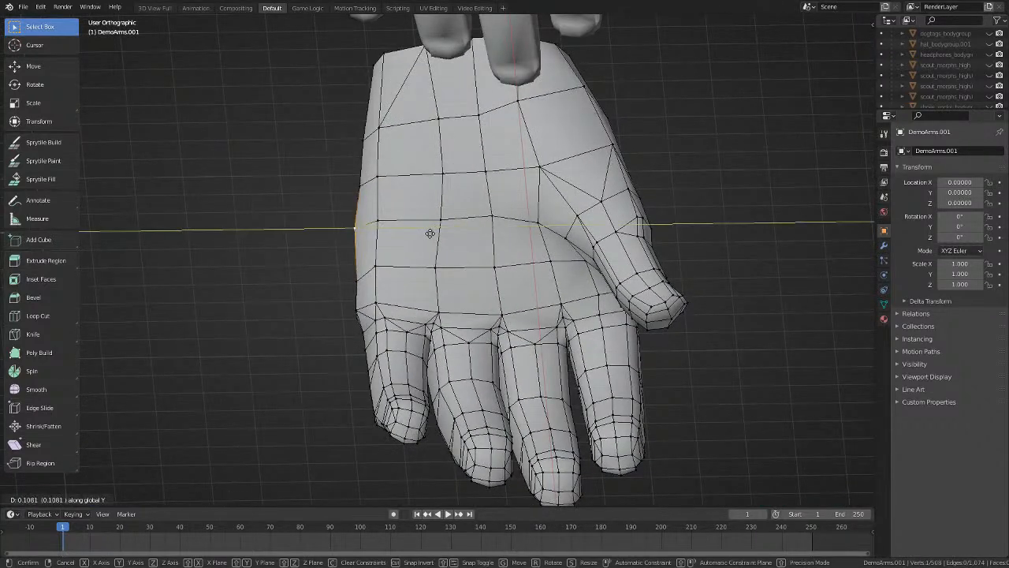
{"action": "left_click", "coordinate": [433, 236]}
Shift the adjacent outer palm vertex about 0.044 along Y and the palm vertex above the ring finger about -0.148 along Y.
{"action": "key", "text": "g"}
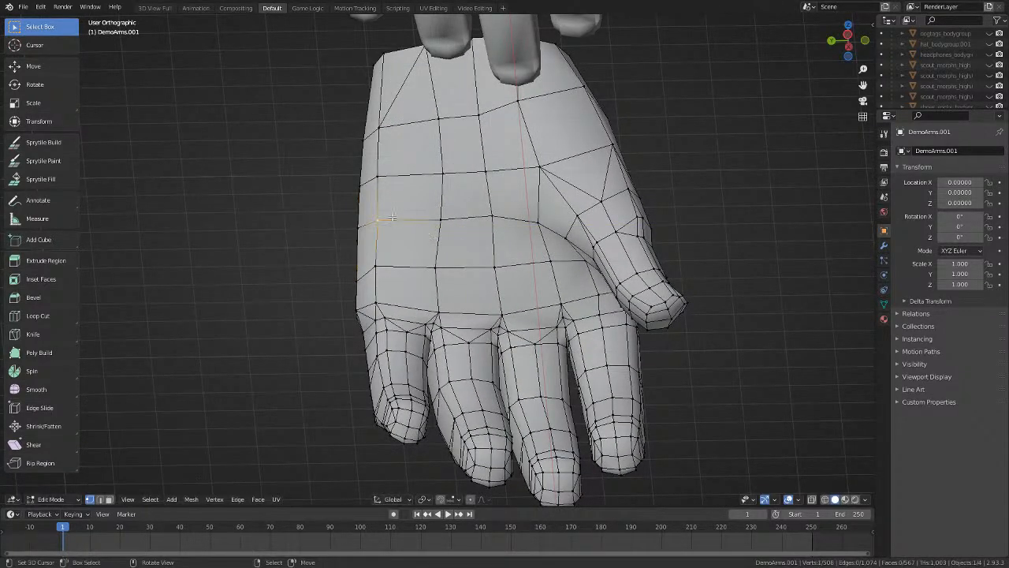
{"action": "key", "text": "y"}
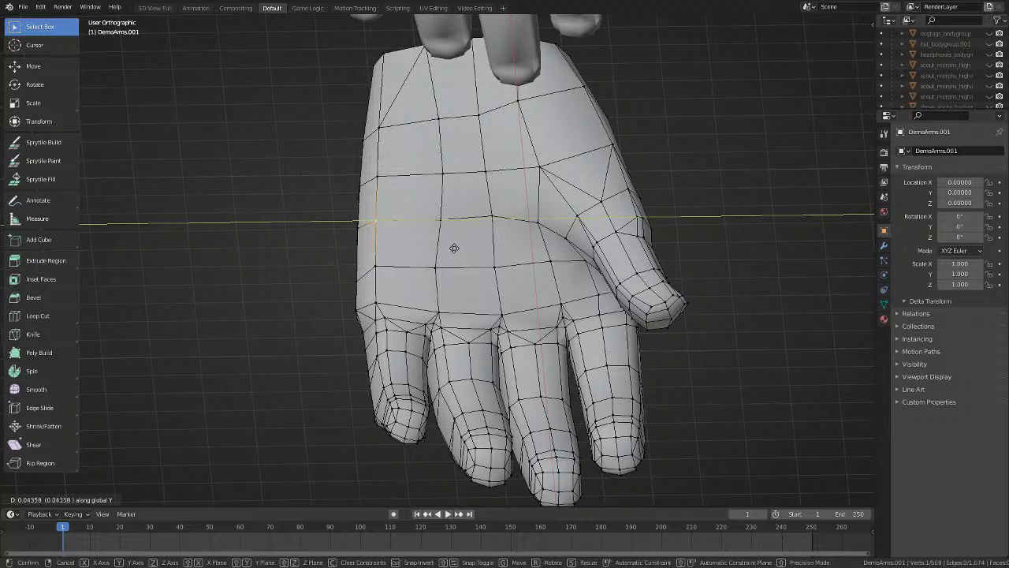
{"action": "left_click", "coordinate": [454, 247]}
{"action": "middle_click_drag", "start_coordinate": [454, 248], "coordinate": [523, 286]}
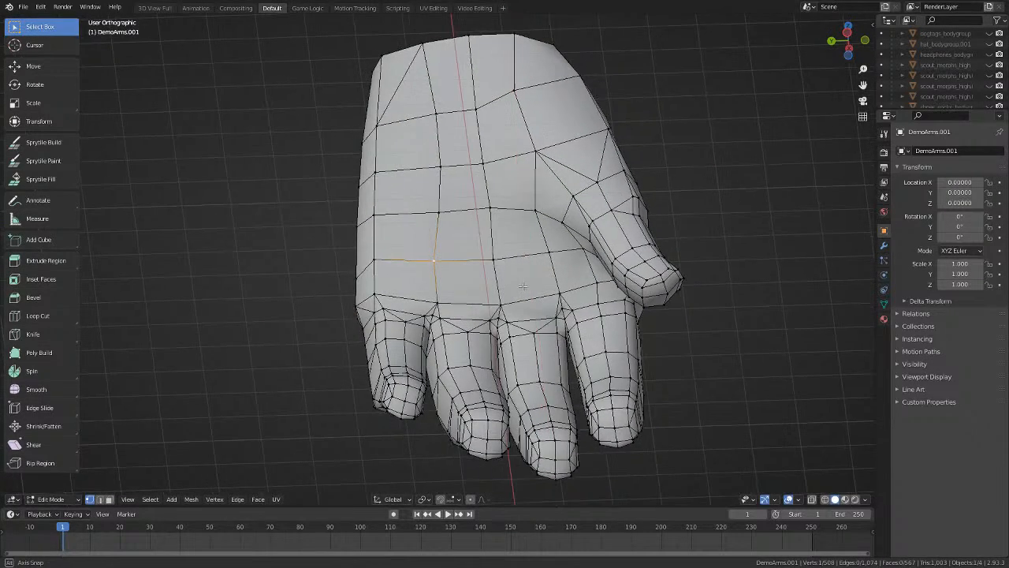
{"action": "key", "text": "g"}
{"action": "key", "text": "x"}
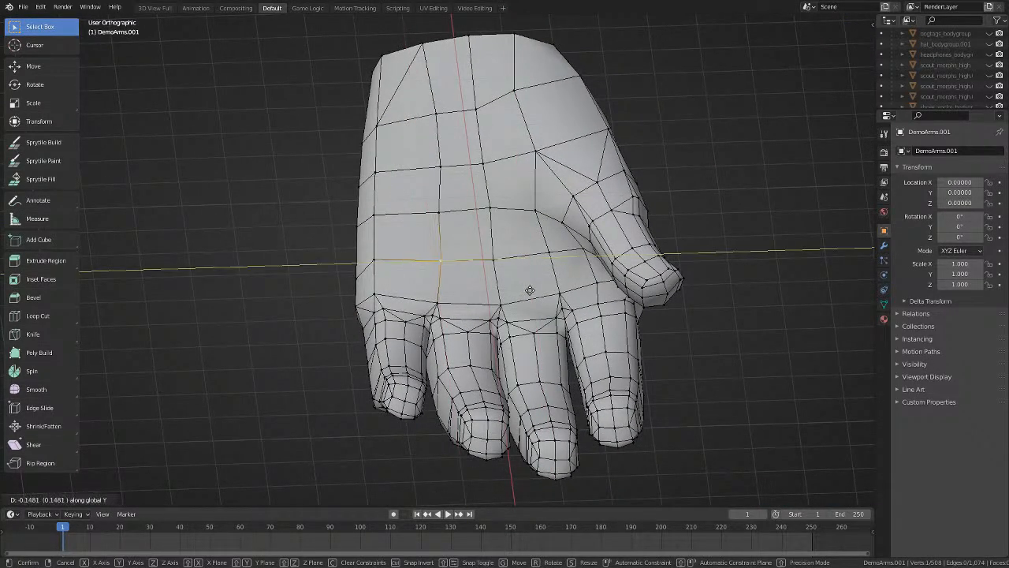
{"action": "left_click", "coordinate": [525, 293]}
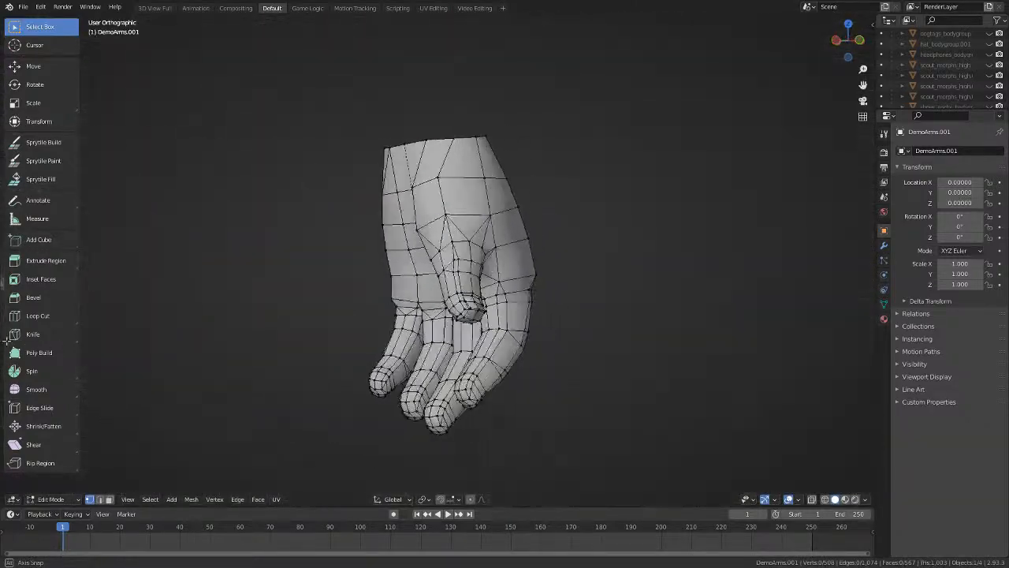
Check both hands in Object Mode, and reposition the run of vertices across the back of the thumb below its base.
{"action": "middle_click_drag", "start_coordinate": [692, 339], "coordinate": [442, 363]}
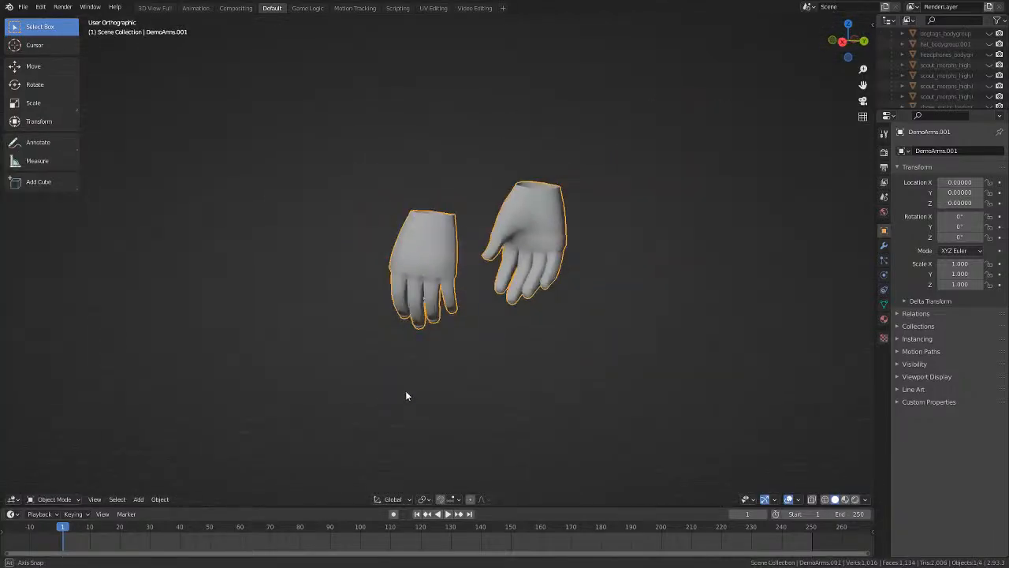
{"action": "middle_click_drag", "start_coordinate": [405, 395], "coordinate": [479, 381]}
{"action": "key", "text": "Tab"}
{"action": "scroll", "coordinate": [478, 380], "scroll_direction": "up", "scroll_amount": 8}
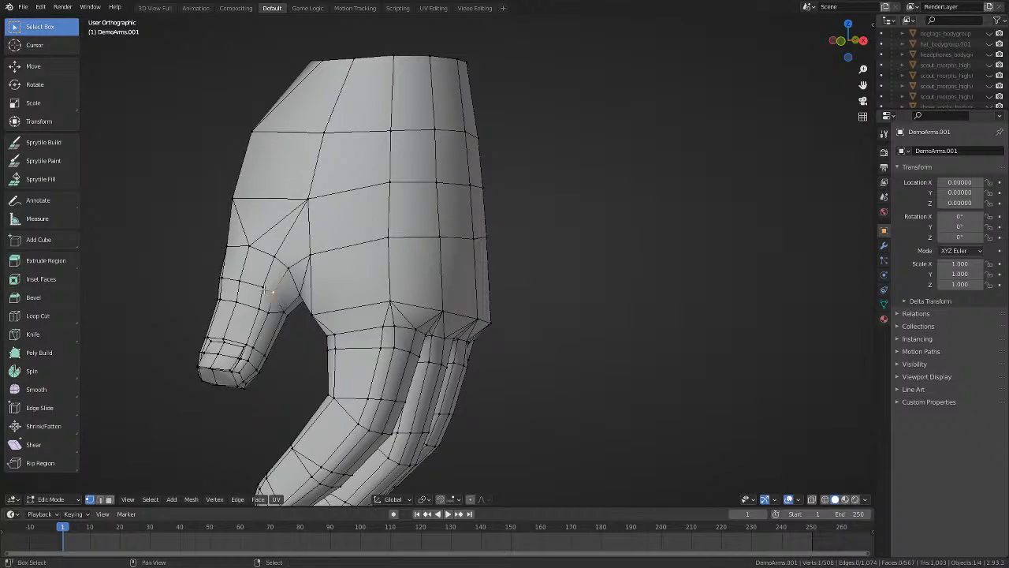
{"action": "middle_click_drag", "start_coordinate": [226, 279], "coordinate": [442, 291]}
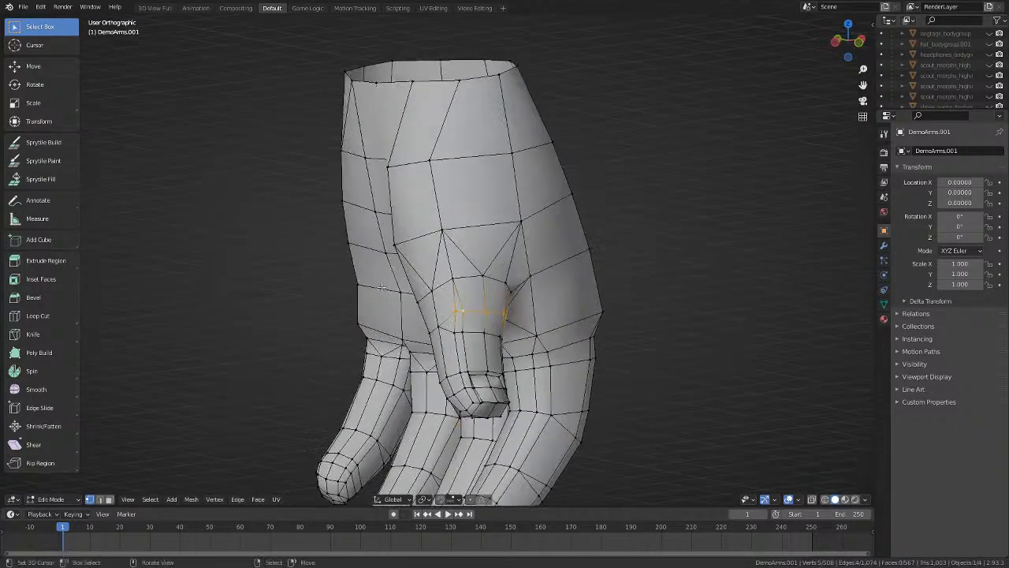
{"action": "scroll", "coordinate": [608, 305], "scroll_direction": "up", "scroll_amount": 2}
{"action": "middle_click_drag", "start_coordinate": [379, 268], "coordinate": [669, 298]}
{"action": "key", "text": "g"}
{"action": "left_click", "coordinate": [720, 290]}
{"action": "key", "text": "alt+a"}
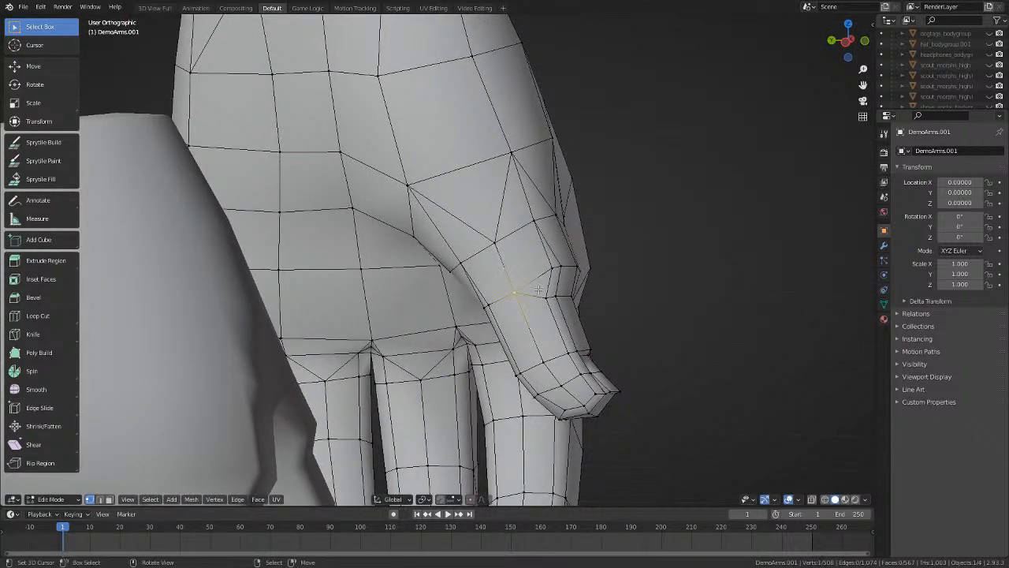
Move the two vertices at the thumb joint about -0.016 X, -0.015 Y and -0.073 Z, and nudge them once more.
{"action": "key", "text": "alt+z"}
{"action": "middle_click_drag", "start_coordinate": [539, 290], "coordinate": [596, 317]}
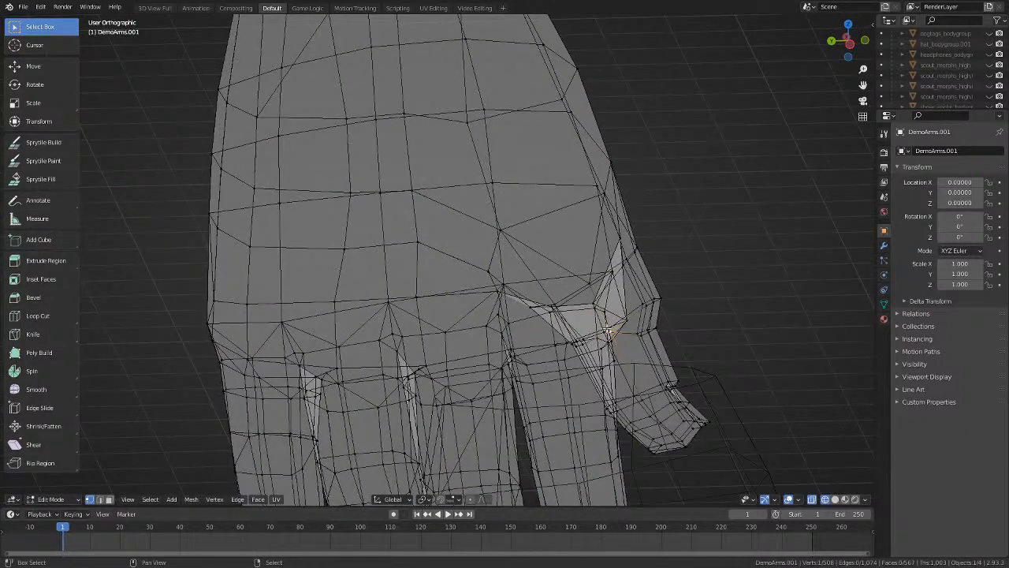
{"action": "key", "text": "alt+z"}
{"action": "middle_click_drag", "start_coordinate": [695, 347], "coordinate": [681, 349]}
{"action": "key", "text": "alt+z"}
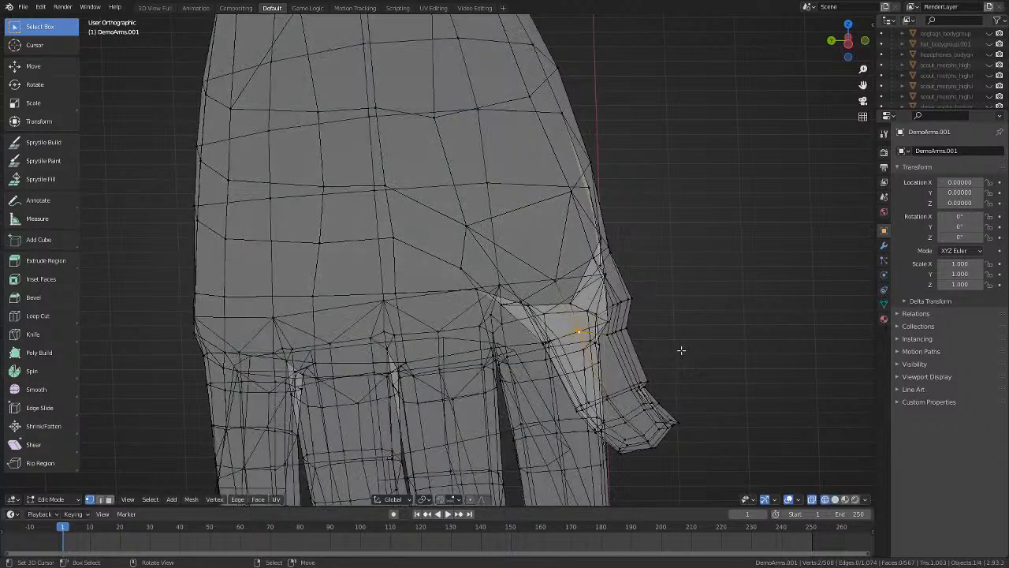
{"action": "key", "text": "g"}
{"action": "left_click", "coordinate": [676, 354]}
{"action": "key", "text": "alt+z"}
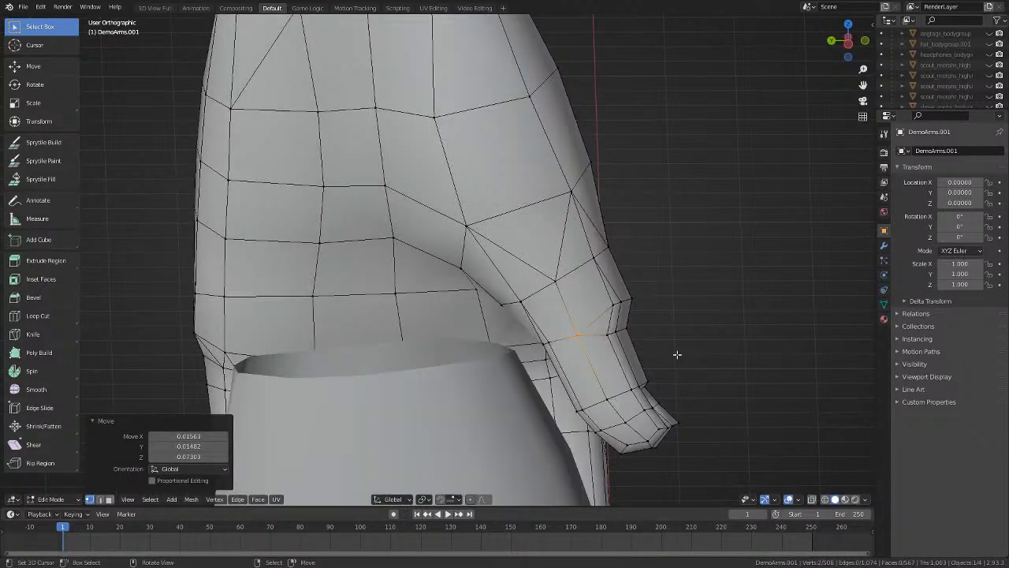
{"action": "key", "text": "g"}
{"action": "left_click", "coordinate": [678, 359]}
{"action": "key", "text": "alt+a"}
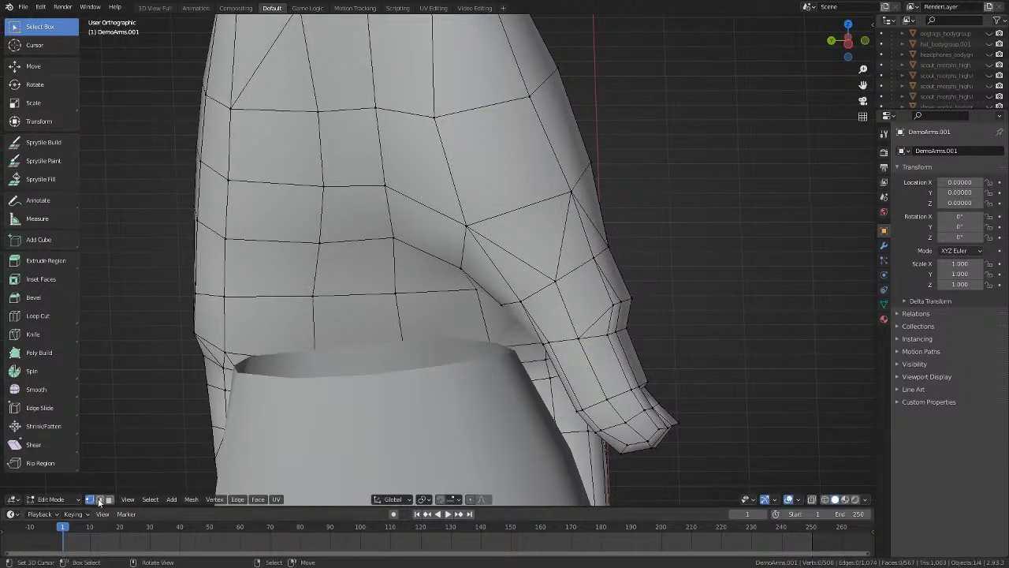
Move the two joint edges on the thumb's inner face by about -0.011 X, 0.005 Y and 0.020 Z.
{"action": "middle_click_drag", "start_coordinate": [458, 433], "coordinate": [758, 324]}
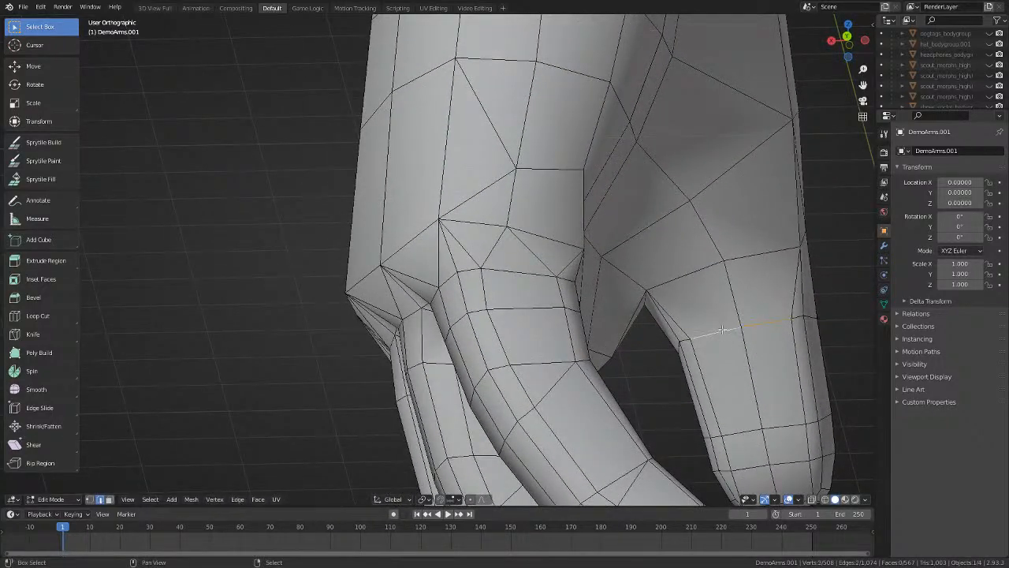
{"action": "key", "text": "g"}
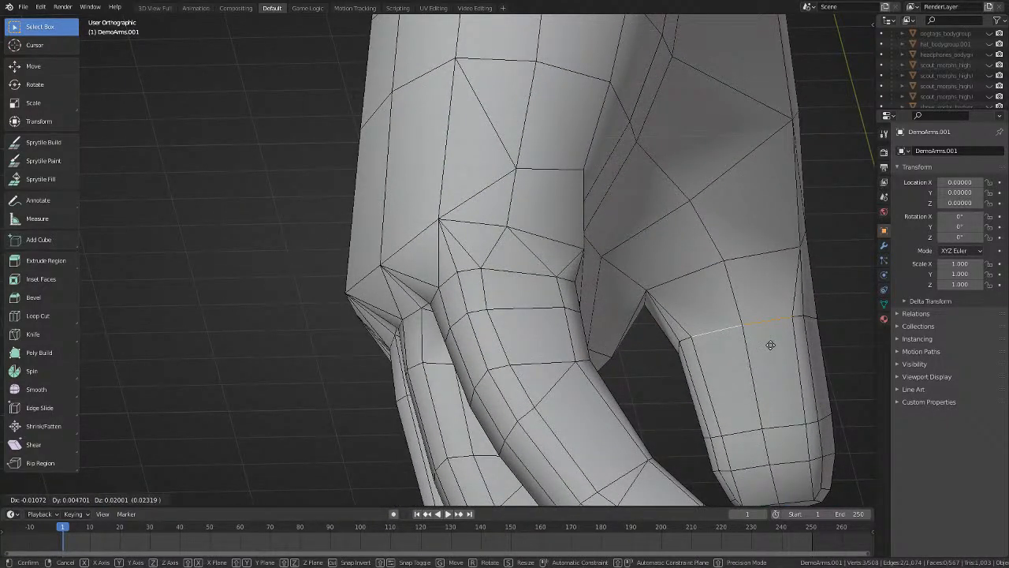
{"action": "left_click", "coordinate": [770, 344]}
{"action": "key", "text": "alt+a"}
{"action": "middle_click_drag", "start_coordinate": [770, 345], "coordinate": [586, 394]}
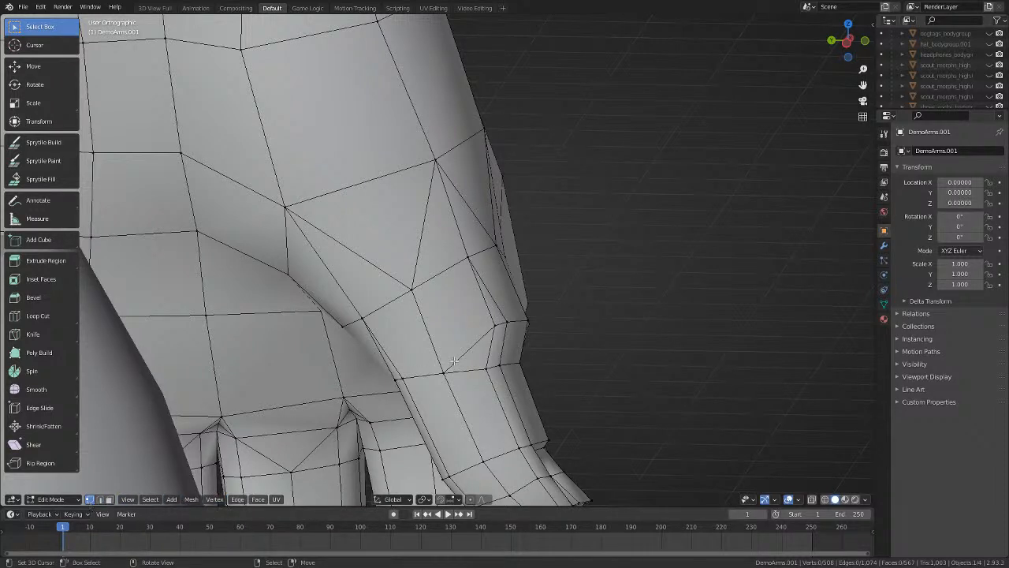
Knife a new edge row across the thumb's inner face, between the web and the joint row.
{"action": "key", "text": "a"}
{"action": "key", "text": "alt+a"}
{"action": "middle_click_drag", "start_coordinate": [473, 374], "coordinate": [521, 350]}
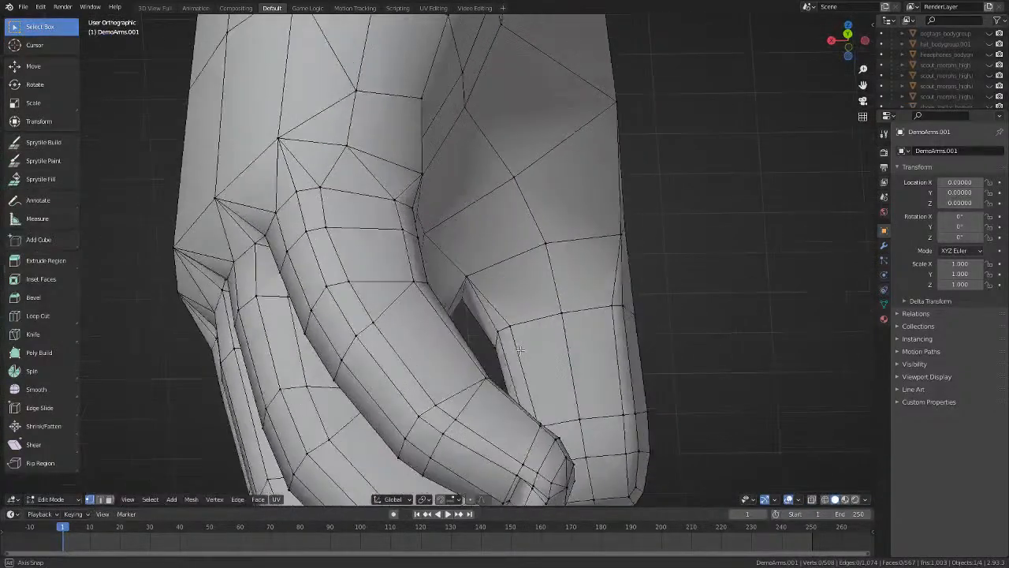
{"action": "scroll", "coordinate": [520, 350], "scroll_direction": "up", "scroll_amount": 3}
{"action": "key", "text": "k"}
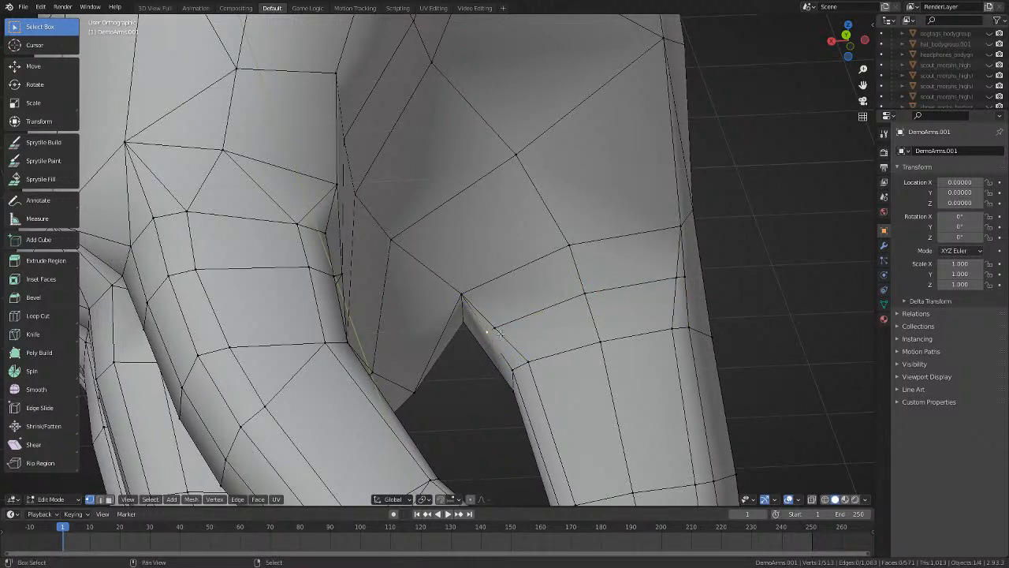
Select the newly cut vertices at the thumb web and turn off the Mirror modifier's X axis.
{"action": "middle_click_drag", "start_coordinate": [680, 273], "coordinate": [521, 401]}
{"action": "middle_click_drag", "start_coordinate": [536, 397], "coordinate": [534, 400]}
{"action": "key", "text": "shift+z"}
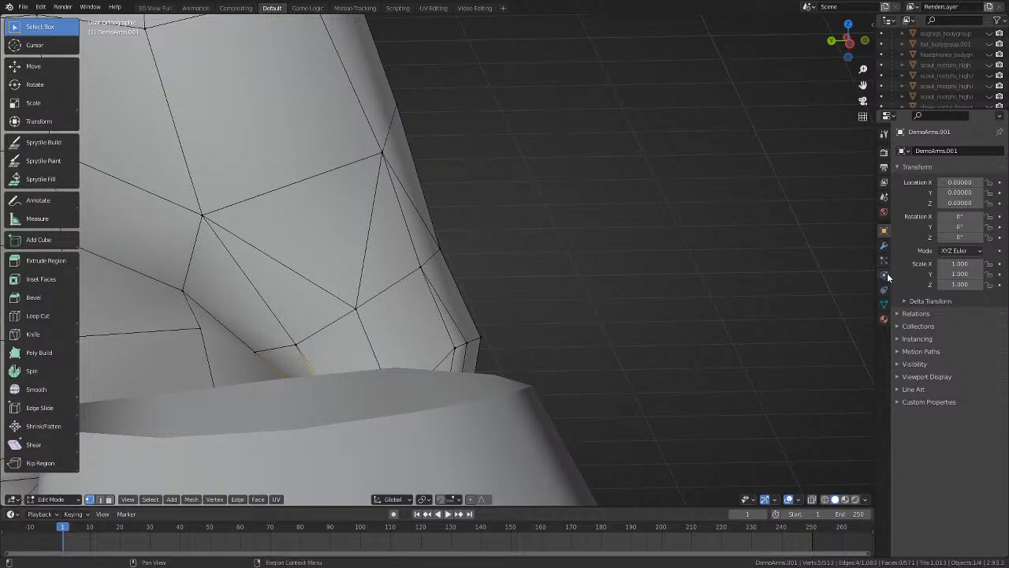
{"action": "left_click", "coordinate": [883, 245]}
{"action": "left_click", "coordinate": [946, 184]}
Move the new web vertices about -0.042 X, -0.031 Y and -0.195 Z, rotate them twice, ending with -12.7°, and nudge them into place.
{"action": "key", "text": "g"}
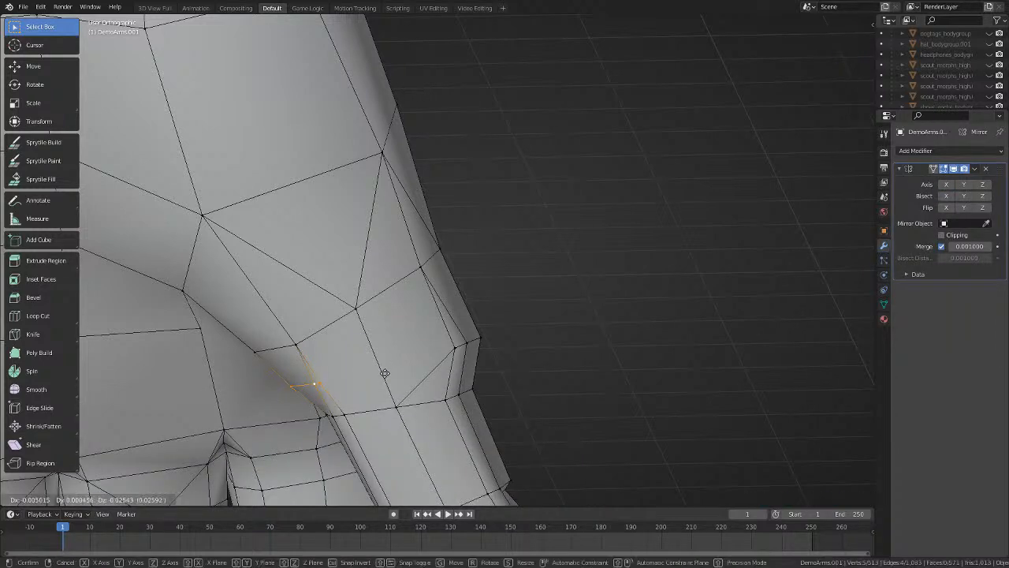
{"action": "left_click", "coordinate": [390, 390]}
{"action": "key", "text": "r"}
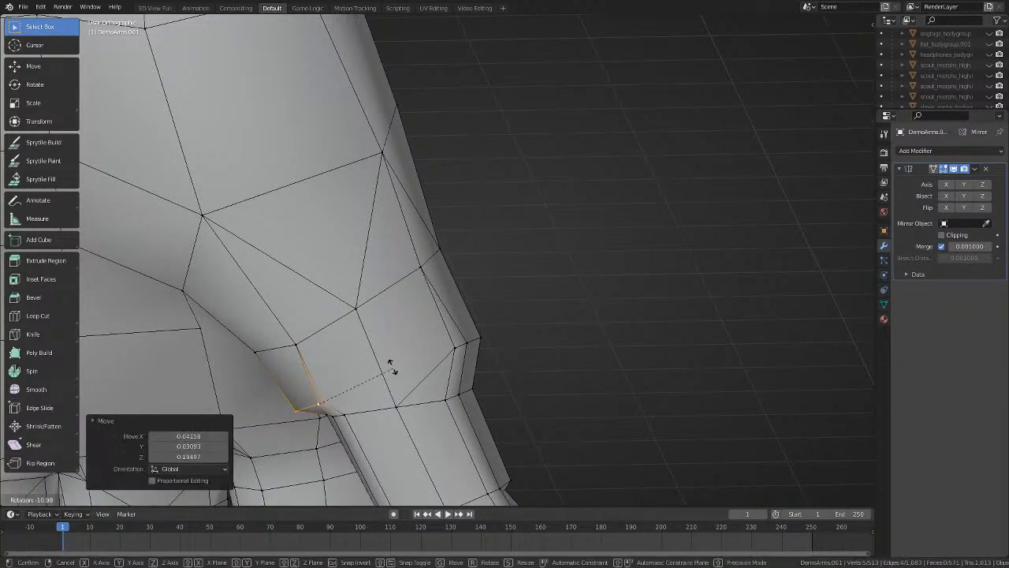
{"action": "left_click", "coordinate": [391, 365]}
{"action": "key", "text": "r"}
{"action": "left_click", "coordinate": [436, 381]}
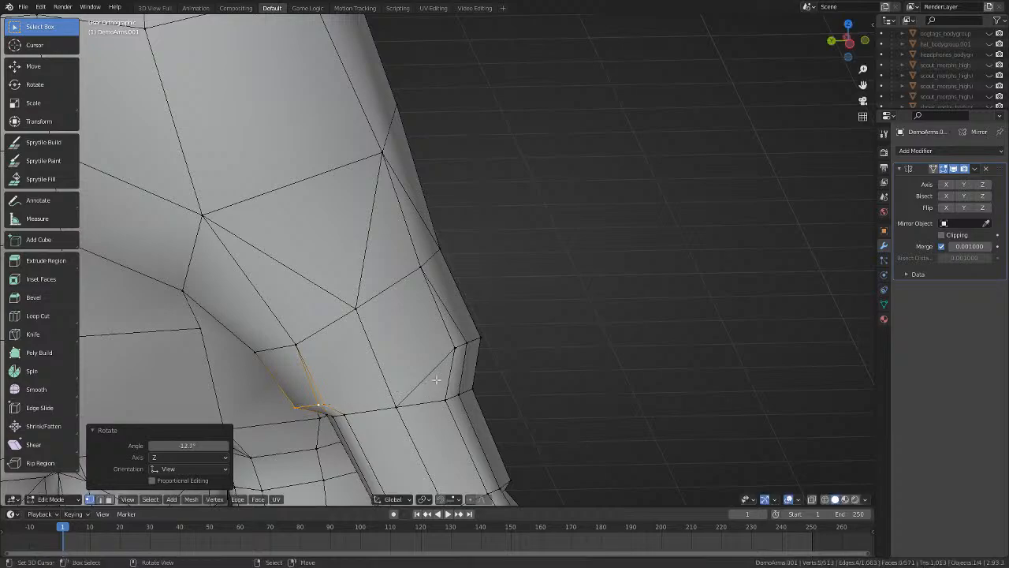
{"action": "key", "text": "g"}
{"action": "left_click", "coordinate": [436, 378]}
{"action": "key", "text": "alt+a"}
Select the two close-set vertices on the new cut at the thumb's palm side and scale them.
{"action": "middle_click_drag", "start_coordinate": [352, 391], "coordinate": [421, 327]}
{"action": "right_click_drag", "start_coordinate": [418, 281], "coordinate": [421, 282]}
{"action": "right_click", "coordinate": [426, 282], "text": "shift"}
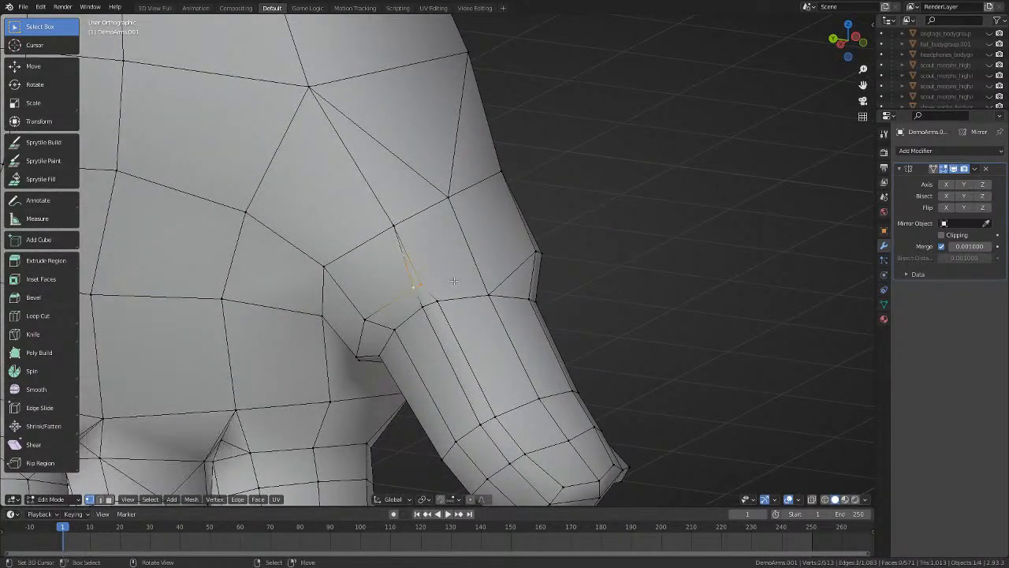
{"action": "middle_click_drag", "start_coordinate": [438, 281], "coordinate": [502, 280]}
{"action": "key", "text": "s"}
{"action": "left_click", "coordinate": [578, 263]}
Try a second scaling of the thumb-web vertex pair and undo it.
{"action": "key", "text": "s"}
{"action": "left_click", "coordinate": [520, 301]}
{"action": "middle_click_drag", "start_coordinate": [488, 331], "coordinate": [725, 307]}
{"action": "key", "text": "ctrl+z"}
Spread the thumb-web vertex pair apart by scaling it about 1.94 and clear the selection.
{"action": "key", "text": "s"}
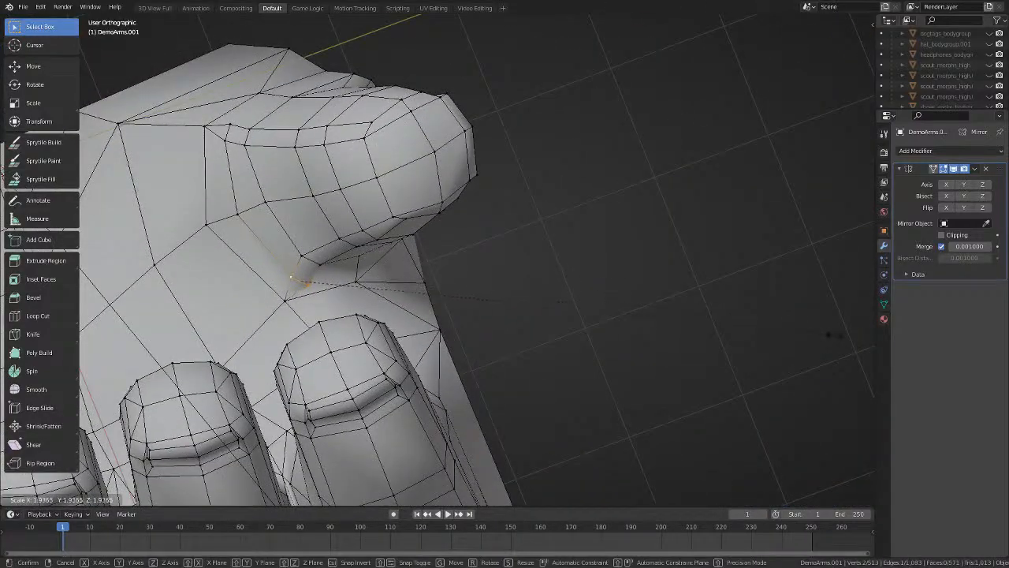
{"action": "left_click", "coordinate": [819, 332]}
{"action": "key", "text": "alt+a"}
Knife an edge from the upper web vertex to the central vertex of the thumb's joint row.
{"action": "middle_click_drag", "start_coordinate": [458, 277], "coordinate": [454, 355]}
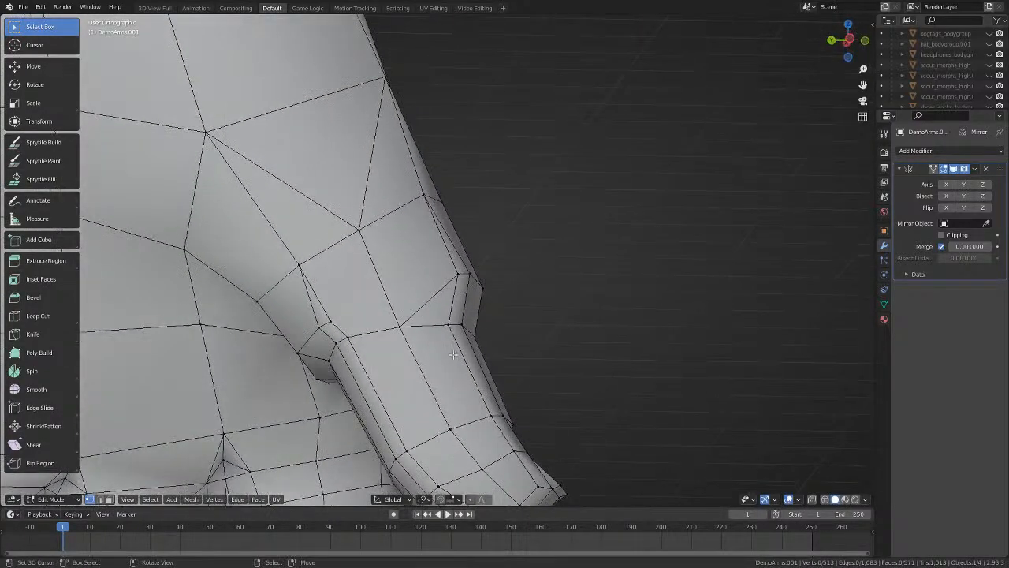
{"action": "key", "text": "k"}
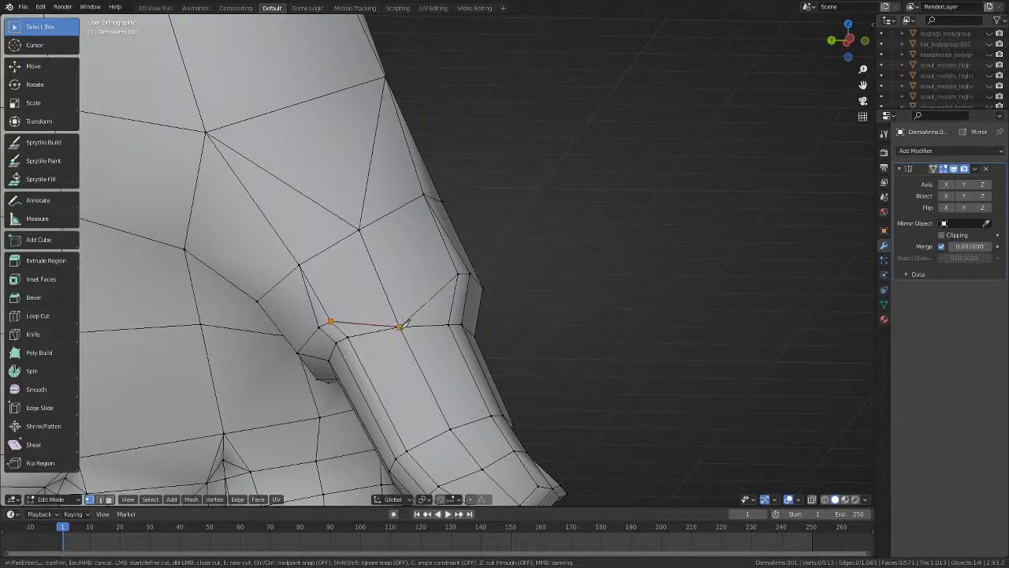
Finish the knife cut to the middle vertex of the thumb's joint, and cut another edge across the joint to its outer corner.
{"action": "left_click", "coordinate": [399, 327]}
{"action": "key", "text": "Return"}
{"action": "key", "text": "alt+a"}
{"action": "mouse_move", "coordinate": [400, 327]}
{"action": "middle_mouse_down"}
{"action": "mouse_move", "coordinate": [424, 347]}
{"action": "mouse_move", "coordinate": [288, 386]}
{"action": "mouse_move", "coordinate": [326, 388]}
{"action": "mouse_move", "coordinate": [394, 328]}
{"action": "mouse_move", "coordinate": [407, 333]}
{"action": "middle_mouse_up"}
{"action": "scroll", "coordinate": [331, 382], "scroll_direction": "up", "scroll_amount": 1}
{"action": "key", "text": "k"}
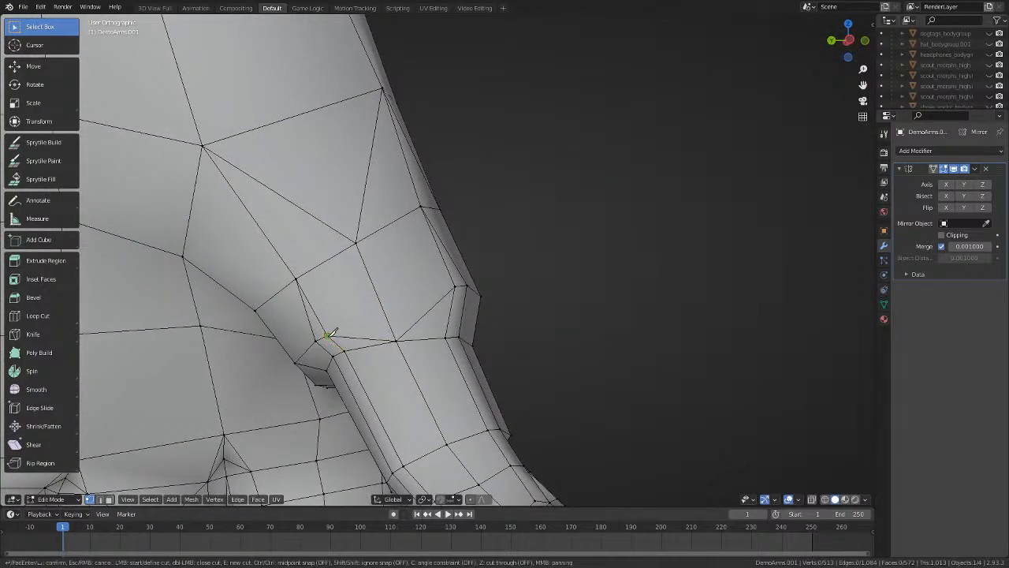
{"action": "left_click", "coordinate": [455, 285]}
{"action": "key", "text": "Return"}
Move the two web-side vertices of the thumb's lower joint ring down about 0.06 and its middle vertex down about 0.034.
{"action": "middle_click_drag", "start_coordinate": [455, 285], "coordinate": [256, 330]}
{"action": "middle_click_drag", "start_coordinate": [557, 447], "coordinate": [505, 346]}
{"action": "key", "text": "g"}
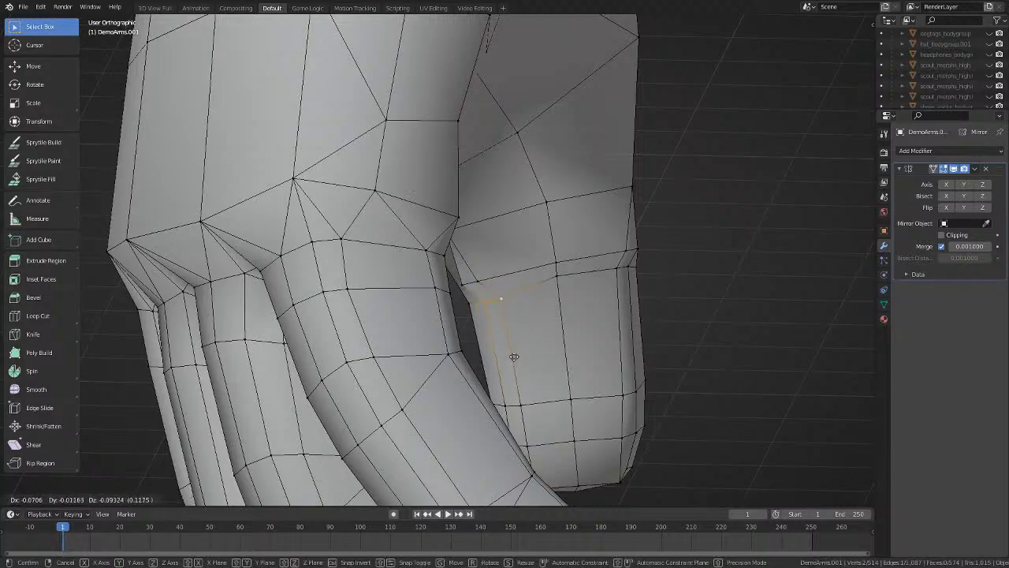
{"action": "left_click", "coordinate": [508, 357]}
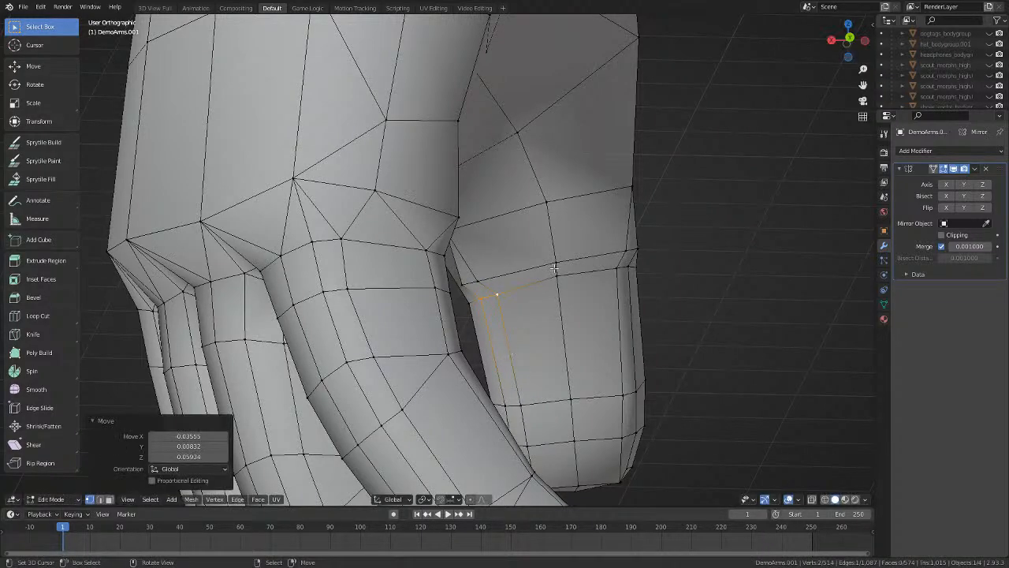
{"action": "left_click", "coordinate": [556, 263]}
{"action": "key", "text": "g"}
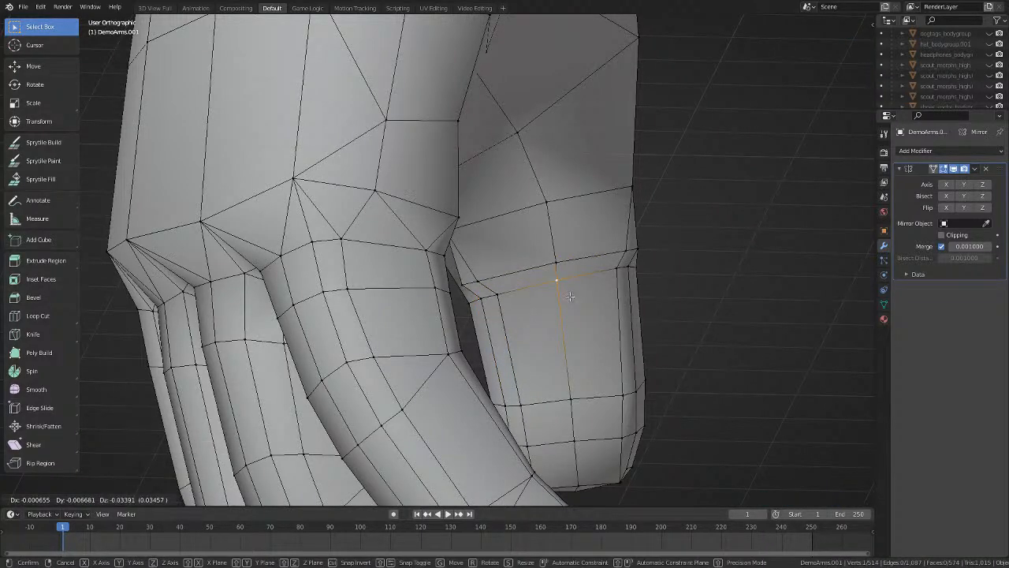
{"action": "left_click", "coordinate": [570, 296]}
{"action": "key", "text": "alt+a"}
Knife-cut an edge around the web side of the thumb, ending at the upper corner vertex of the joint.
{"action": "middle_click_drag", "start_coordinate": [570, 297], "coordinate": [541, 392]}
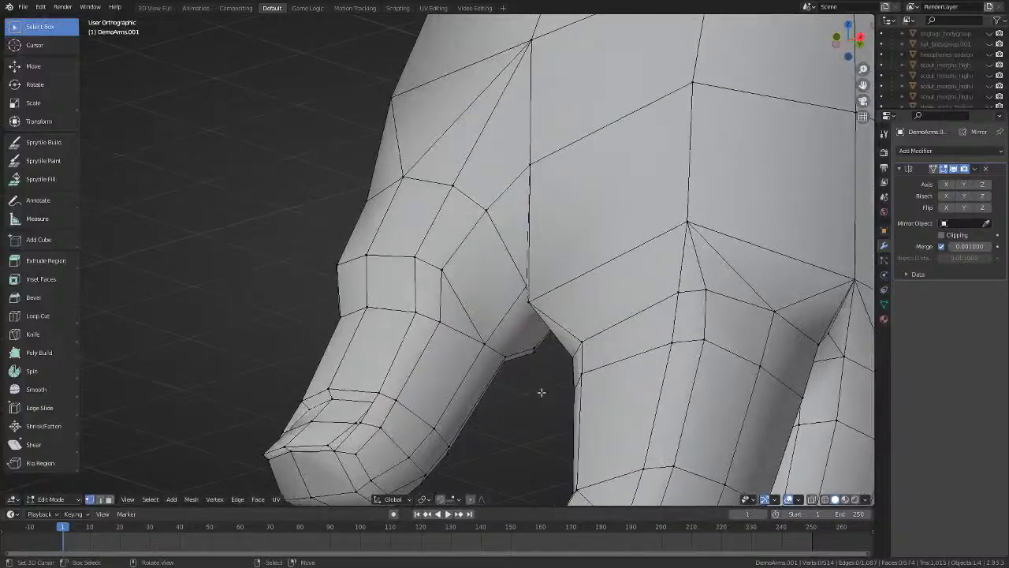
{"action": "scroll", "coordinate": [542, 391], "scroll_direction": "up", "scroll_amount": 2}
{"action": "key", "text": "k"}
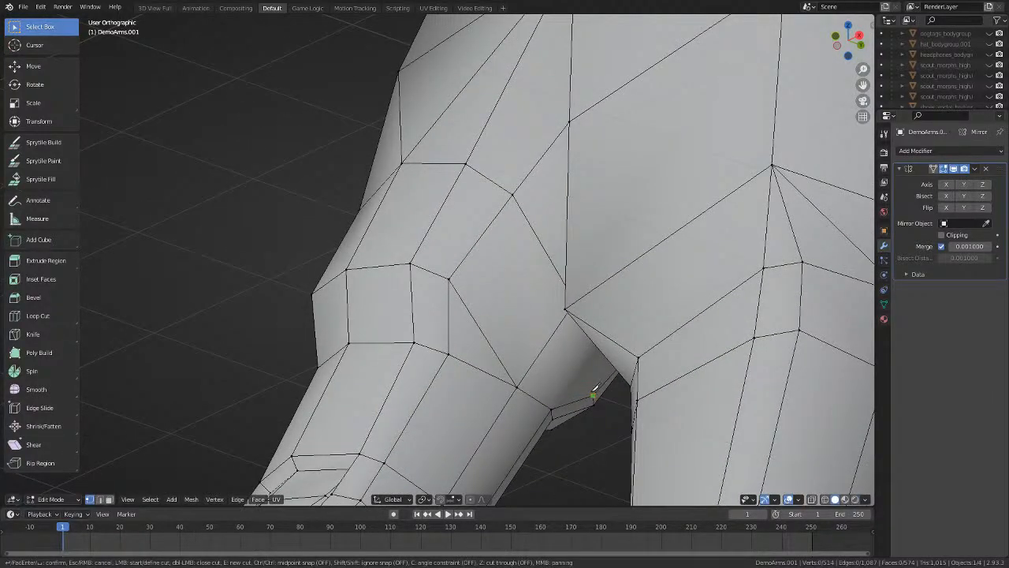
{"action": "left_click", "coordinate": [449, 278]}
{"action": "key", "text": "Return"}
Dissolve the diagonal edge on the web side of the thumb joint.
{"action": "left_click", "coordinate": [448, 279], "text": "shift"}
{"action": "key", "text": "x"}
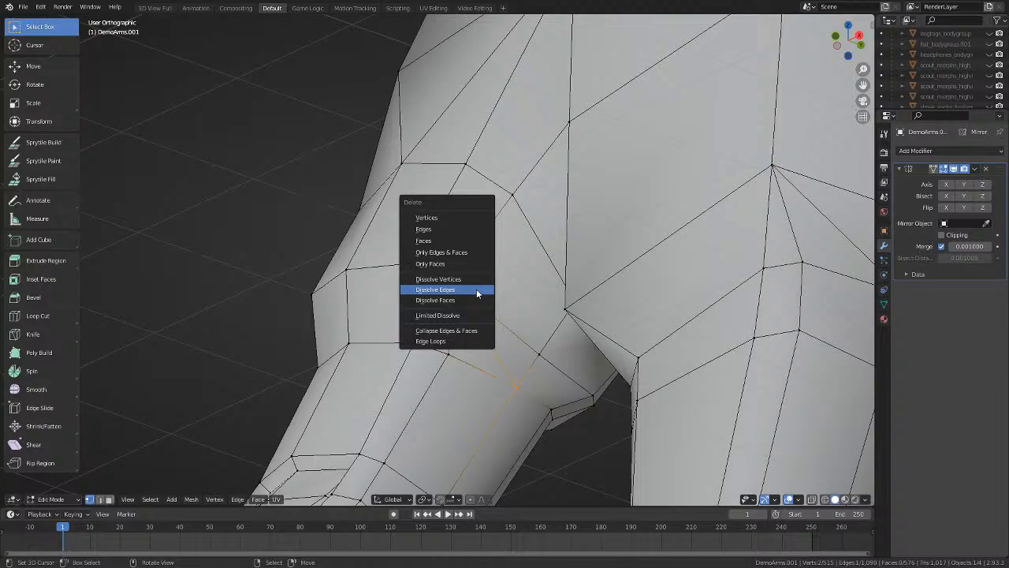
{"action": "left_click", "coordinate": [477, 293]}
{"action": "middle_click_drag", "start_coordinate": [476, 294], "coordinate": [437, 305]}
{"action": "key", "text": "alt+a"}
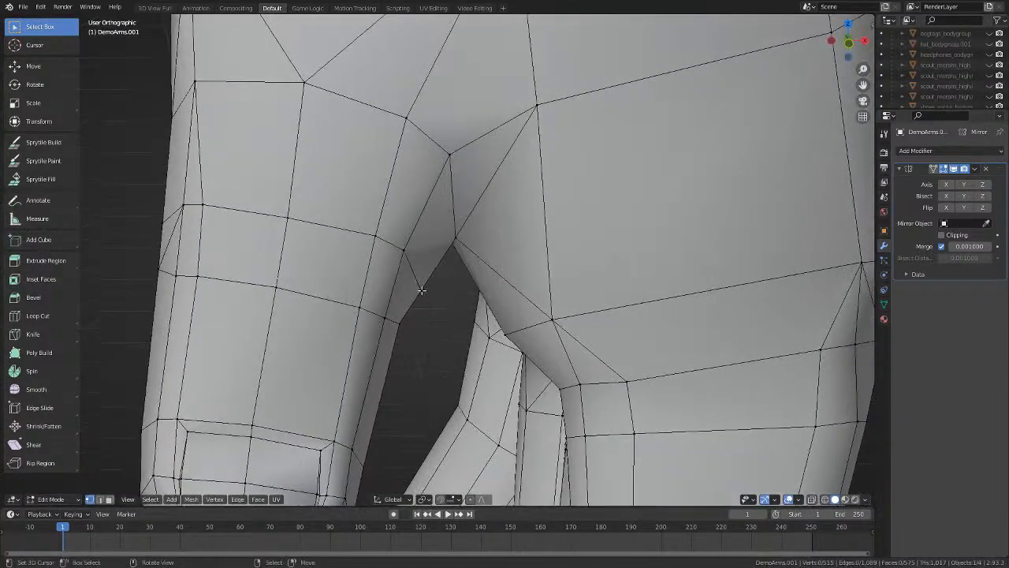
Move the joint vertex facing the thumb web outward by about 0.076 in X, -0.021 in Y and -0.052 in Z.
{"action": "right_click", "coordinate": [421, 290]}
{"action": "key", "text": "g"}
{"action": "left_click", "coordinate": [449, 307]}
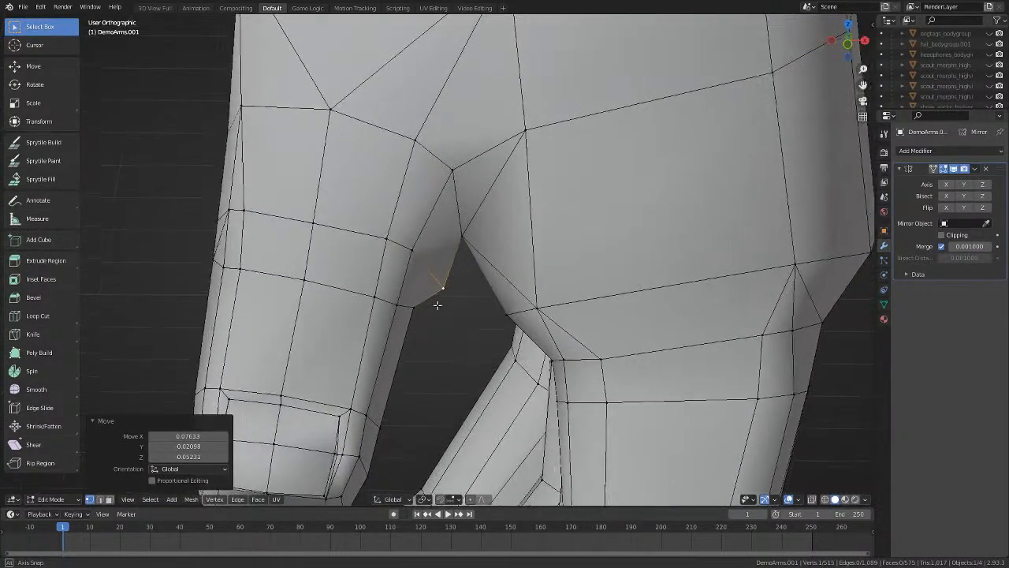
{"action": "right_click", "coordinate": [415, 249]}
{"action": "middle_click_drag", "start_coordinate": [424, 248], "coordinate": [316, 255]}
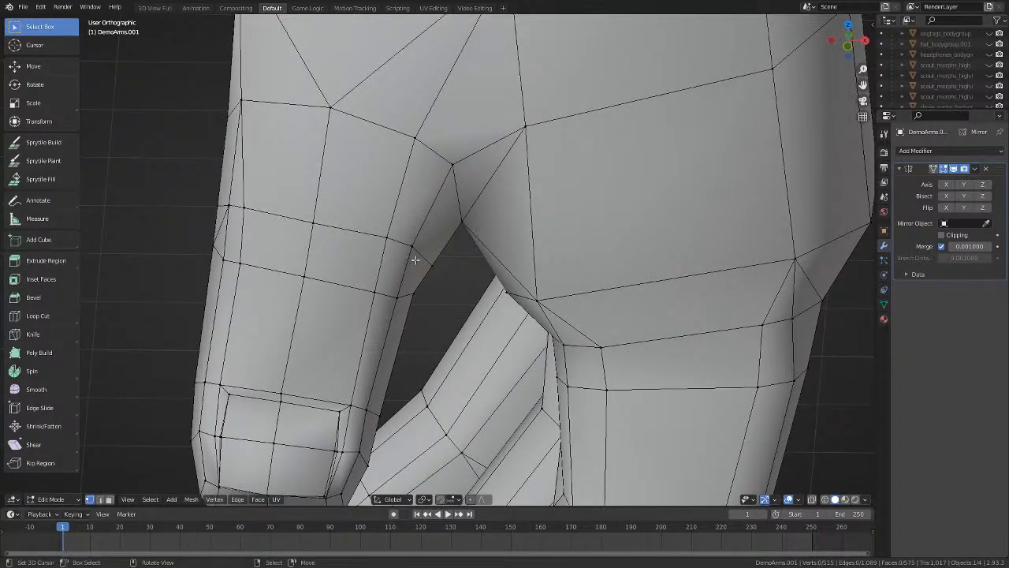
Scale the two outer vertices of the upper thumb joint ring slightly farther apart.
{"action": "right_click", "coordinate": [231, 205], "text": "shift"}
{"action": "key", "text": "s"}
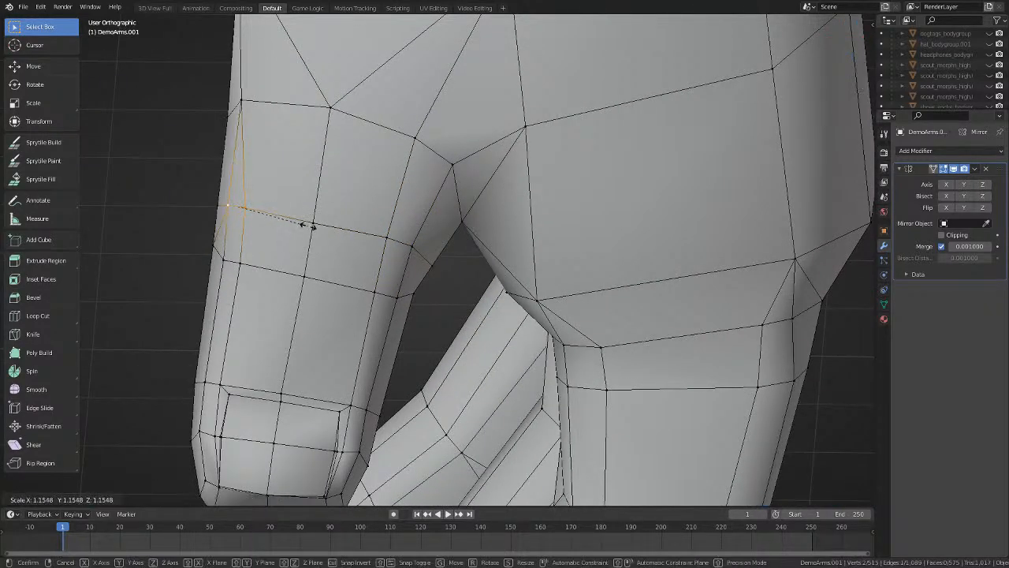
{"action": "left_click", "coordinate": [310, 231]}
{"action": "key", "text": "alt+a"}
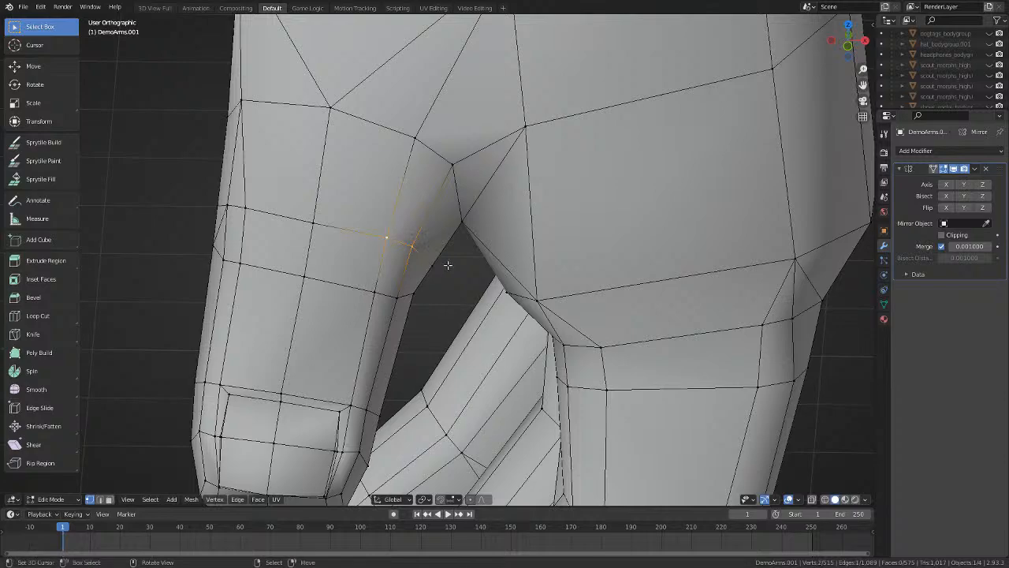
Pull the web-side vertex of the upper joint ring back toward the thumb and fine-tune its position.
{"action": "key", "text": "g"}
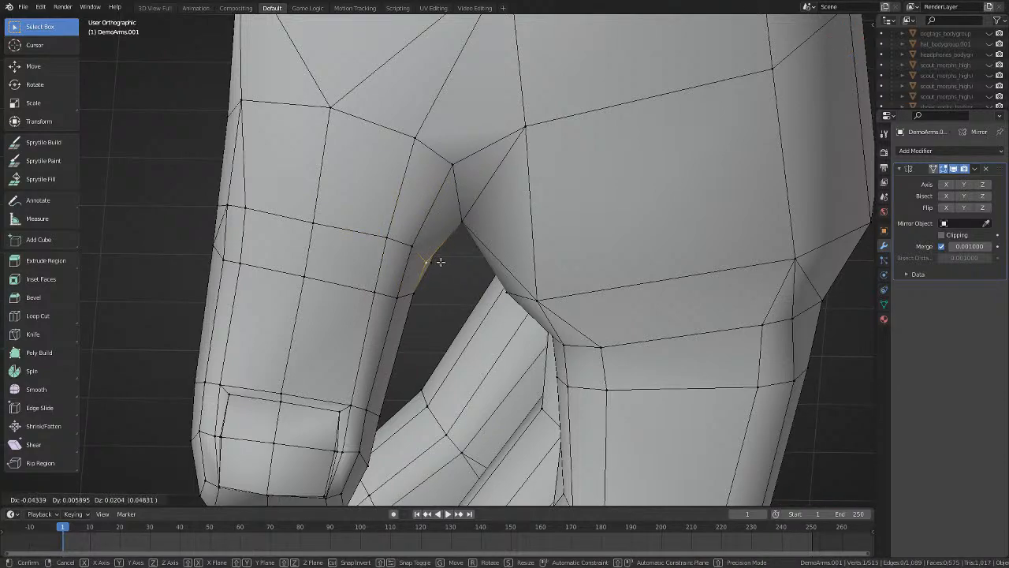
{"action": "left_click", "coordinate": [441, 262]}
{"action": "right_click", "coordinate": [440, 265]}
{"action": "key", "text": "g"}
{"action": "left_click", "coordinate": [443, 265]}
Move the web-side vertex pair on the back of the thumb joint about 0.05 inward in X, and scale the pair apart.
{"action": "middle_click_drag", "start_coordinate": [444, 266], "coordinate": [492, 266]}
{"action": "right_click", "coordinate": [467, 267], "text": "shift"}
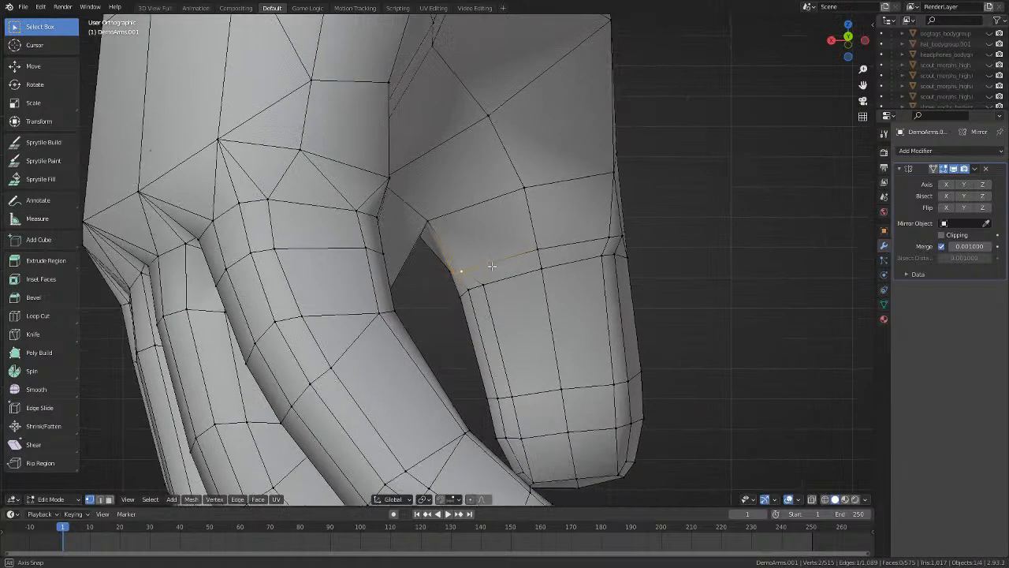
{"action": "key", "text": "g"}
{"action": "left_click", "coordinate": [509, 266]}
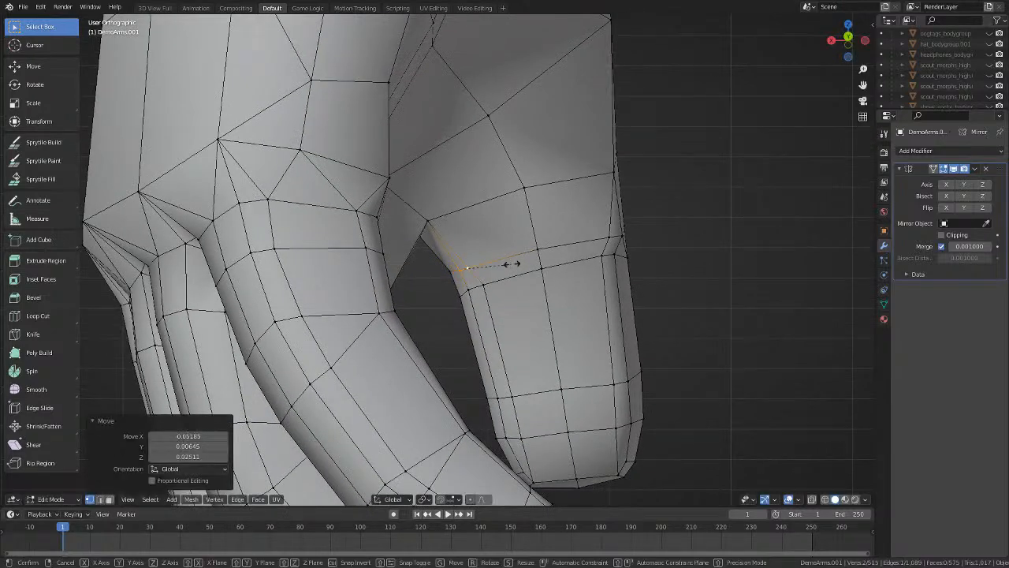
{"action": "key", "text": "s"}
{"action": "left_click", "coordinate": [553, 262]}
{"action": "key", "text": "alt+a"}
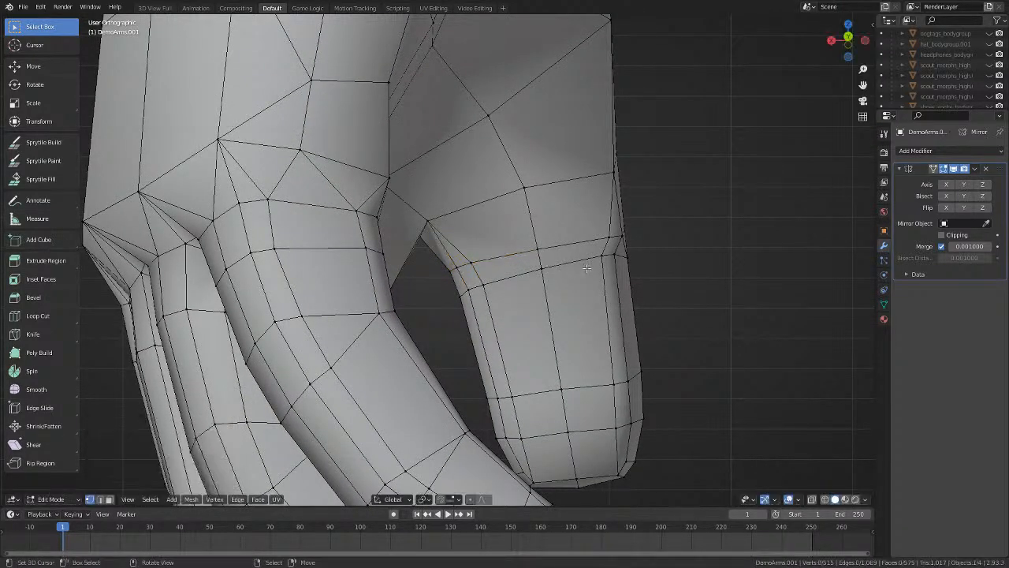
Move the joint ring's outer vertex pair about 0.07 toward the thumb's centre and raise its middle vertex about 0.034.
{"action": "middle_click_drag", "start_coordinate": [570, 261], "coordinate": [652, 234]}
{"action": "key", "text": "g"}
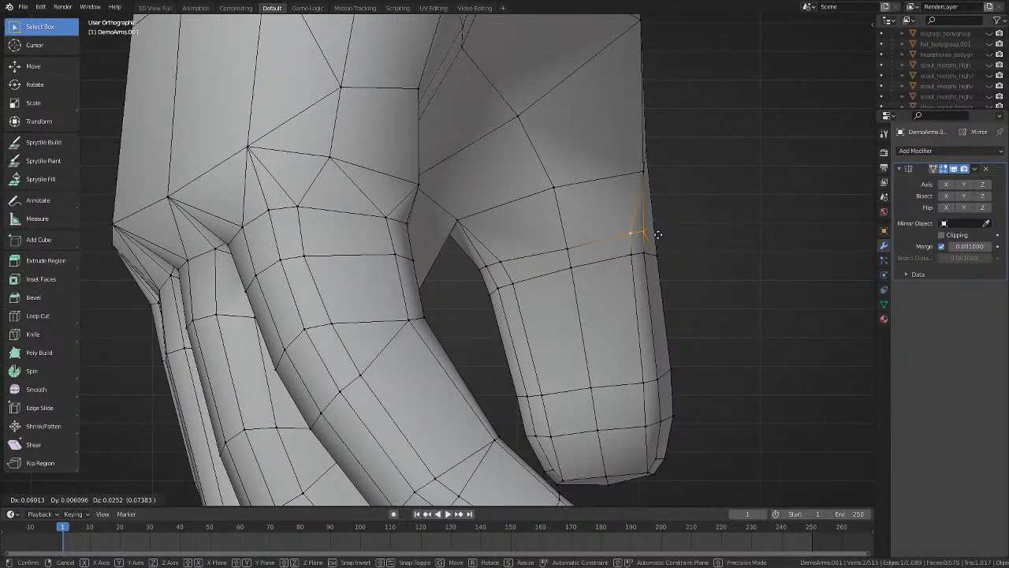
{"action": "left_click", "coordinate": [658, 234]}
{"action": "left_click", "coordinate": [567, 245]}
{"action": "key", "text": "g"}
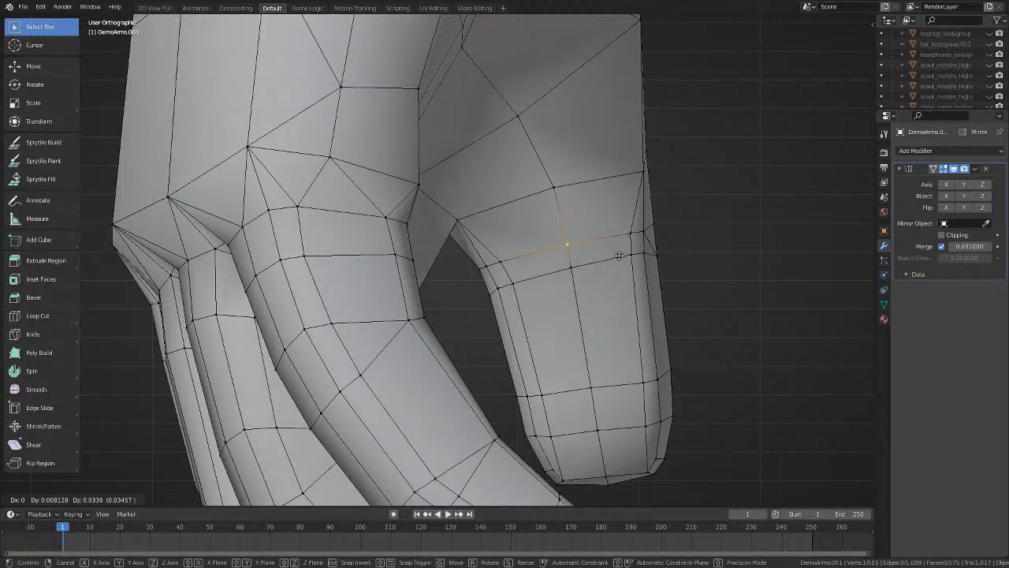
{"action": "left_click", "coordinate": [618, 254]}
{"action": "key", "text": "alt+a"}
Dissolve the two diagonal edges meeting at the middle of the thumb's lower joint ring.
{"action": "middle_click_drag", "start_coordinate": [619, 264], "coordinate": [470, 325]}
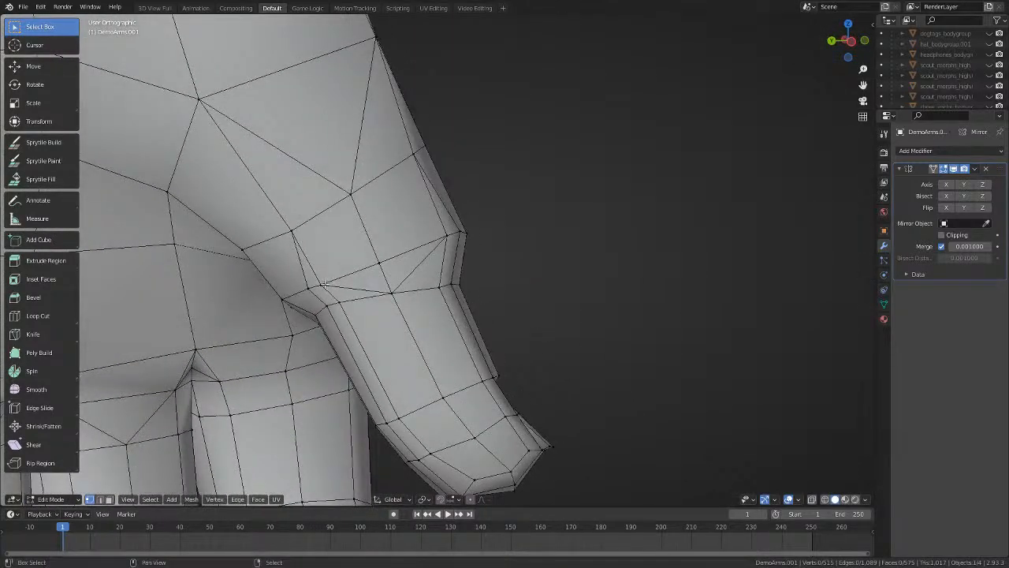
{"action": "right_click", "coordinate": [437, 233], "text": "shift"}
{"action": "key", "text": "x"}
{"action": "left_click", "coordinate": [440, 230]}
Rotate the web-side vertex pair of the upper joint ring to align it with the rest of the ring.
{"action": "middle_click_drag", "start_coordinate": [382, 316], "coordinate": [305, 294]}
{"action": "key", "text": "alt+a"}
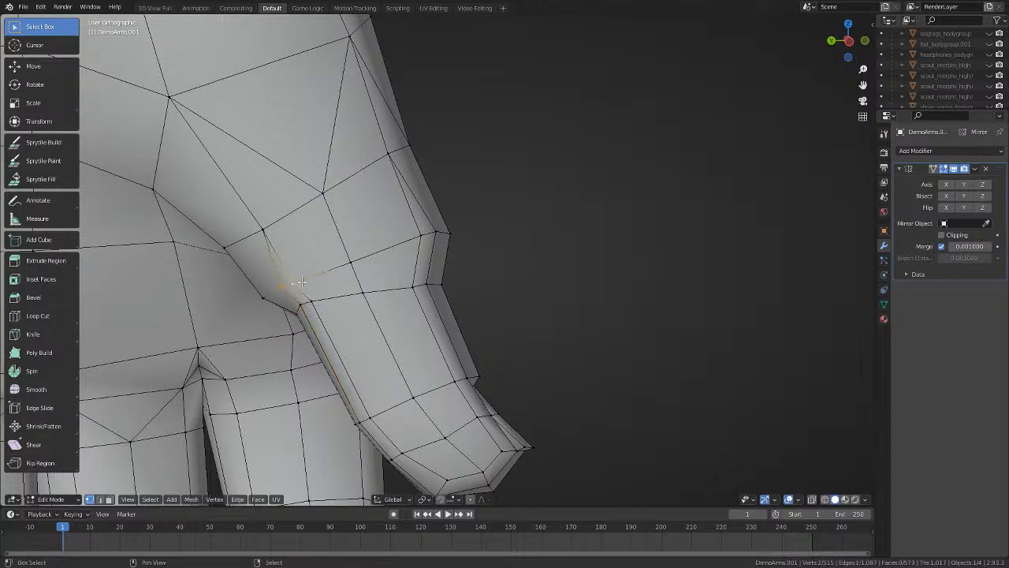
{"action": "key", "text": "r"}
{"action": "left_click", "coordinate": [379, 301]}
{"action": "key", "text": "alt+a"}
Select the edge loop around the upper thumb joint, scale it to 1.158 along X and rotate it -2.25° in the view plane.
{"action": "middle_click_drag", "start_coordinate": [378, 309], "coordinate": [371, 317]}
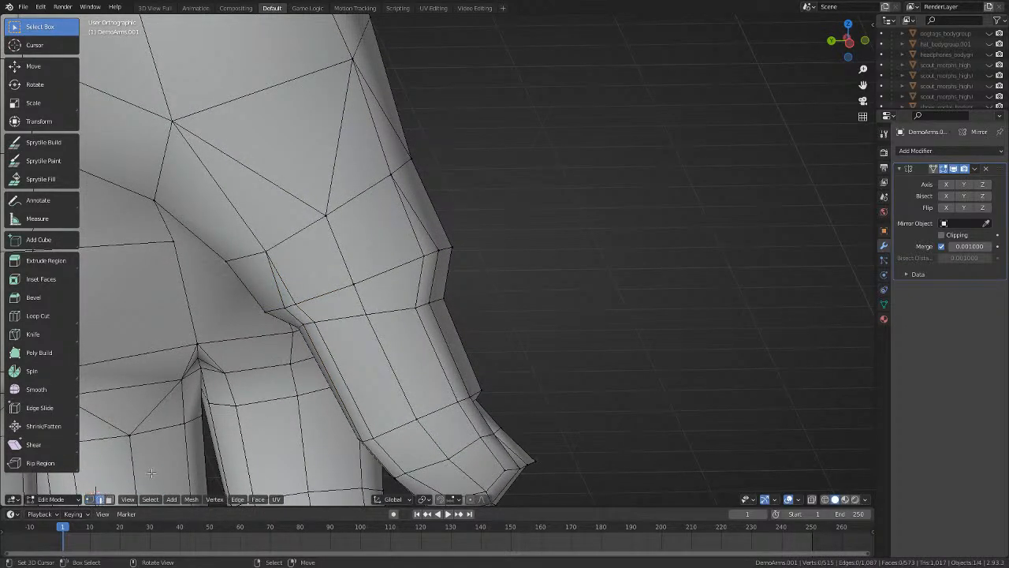
{"action": "left_click", "coordinate": [331, 290], "text": "alt"}
{"action": "middle_click_drag", "start_coordinate": [331, 290], "coordinate": [663, 265]}
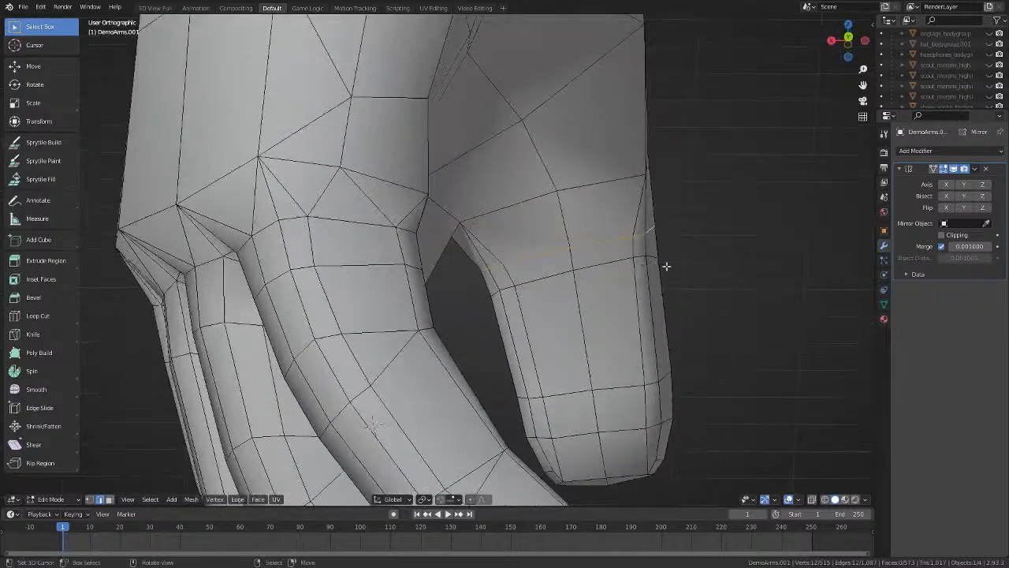
{"action": "key", "text": "s"}
{"action": "key", "text": "x"}
{"action": "left_click", "coordinate": [683, 269]}
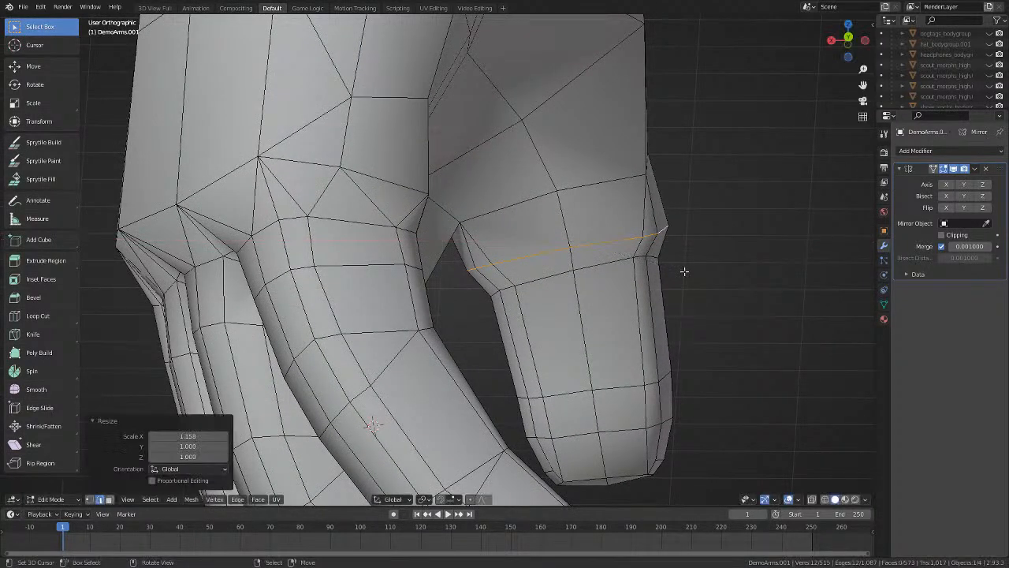
{"action": "key", "text": "r"}
{"action": "left_click", "coordinate": [711, 246]}
Rotate the selected thumb loop -10.5° in the front view using wireframe display.
{"action": "key", "text": "shift+z"}
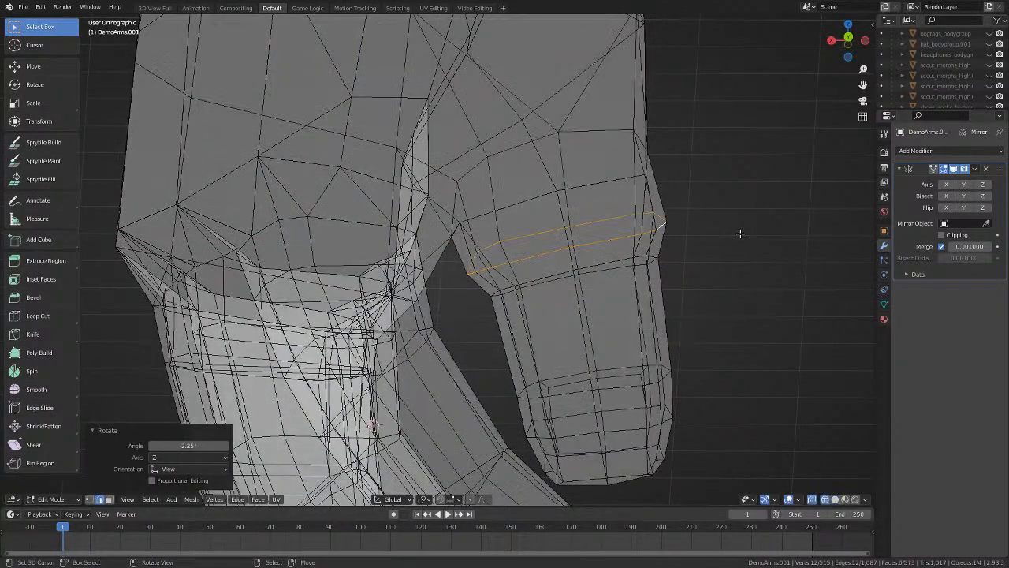
{"action": "key", "text": "KP_3"}
{"action": "scroll", "coordinate": [640, 252], "scroll_direction": "down", "scroll_amount": 3}
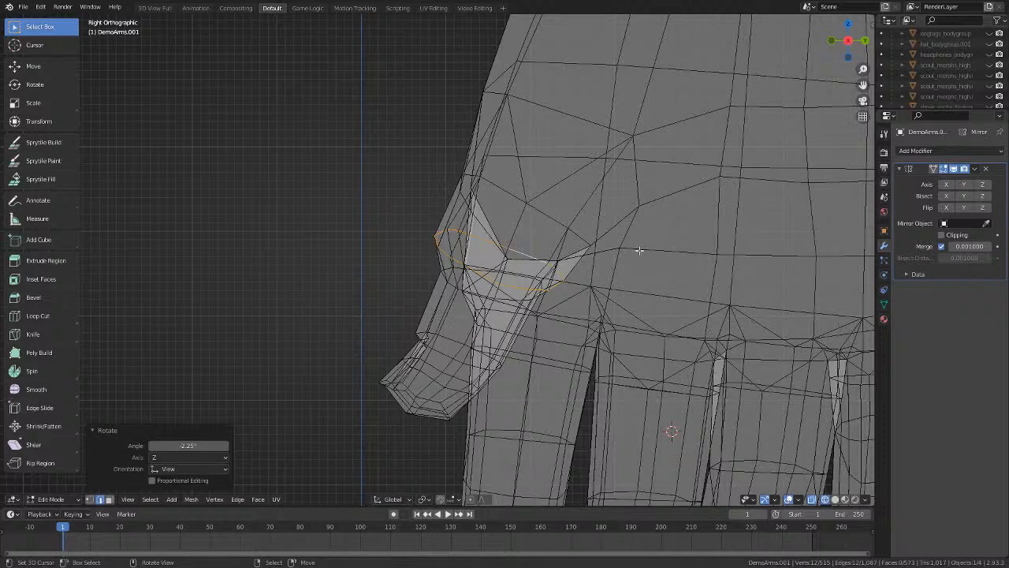
{"action": "scroll", "coordinate": [638, 250], "scroll_direction": "up", "scroll_amount": 1}
{"action": "key", "text": "KP_1"}
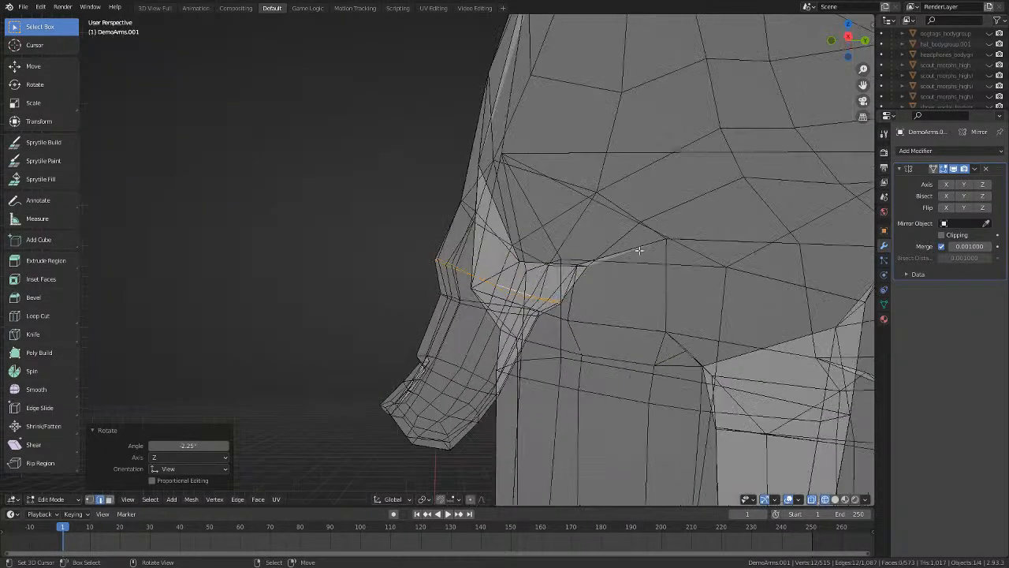
{"action": "scroll", "coordinate": [639, 250], "scroll_direction": "down", "scroll_amount": 3}
{"action": "key", "text": "r"}
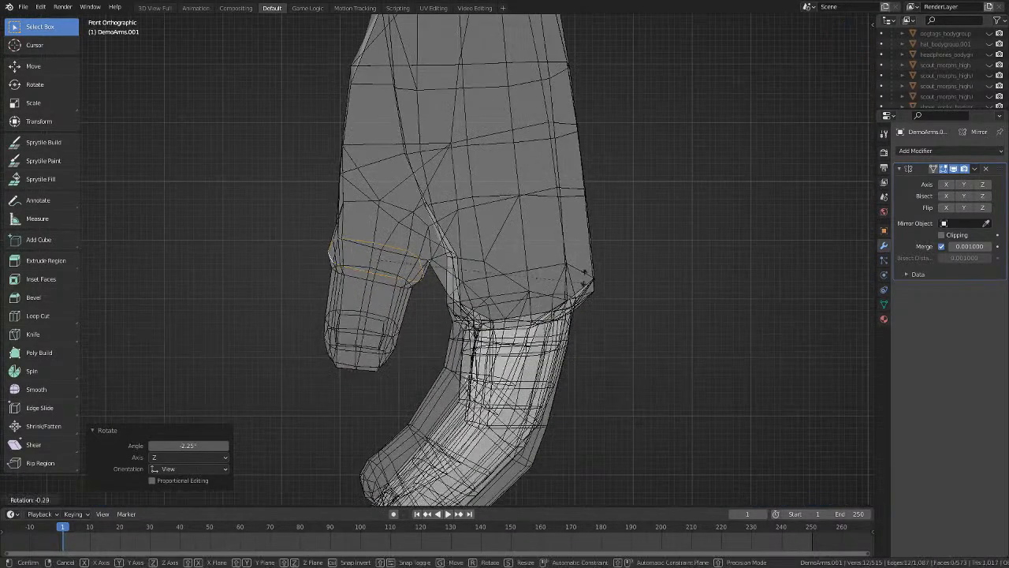
{"action": "left_click", "coordinate": [578, 246]}
Level the thumb loop in the right view by rotating it -16.9°, and tilt it slightly about the global Y axis.
{"action": "key", "text": "KP_3"}
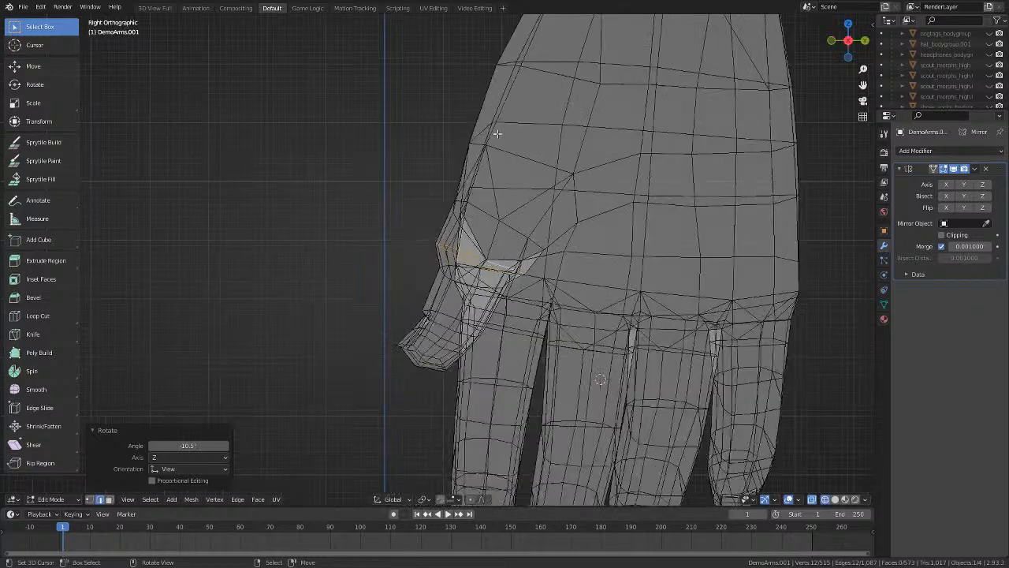
{"action": "key", "text": "r"}
{"action": "key", "text": "x"}
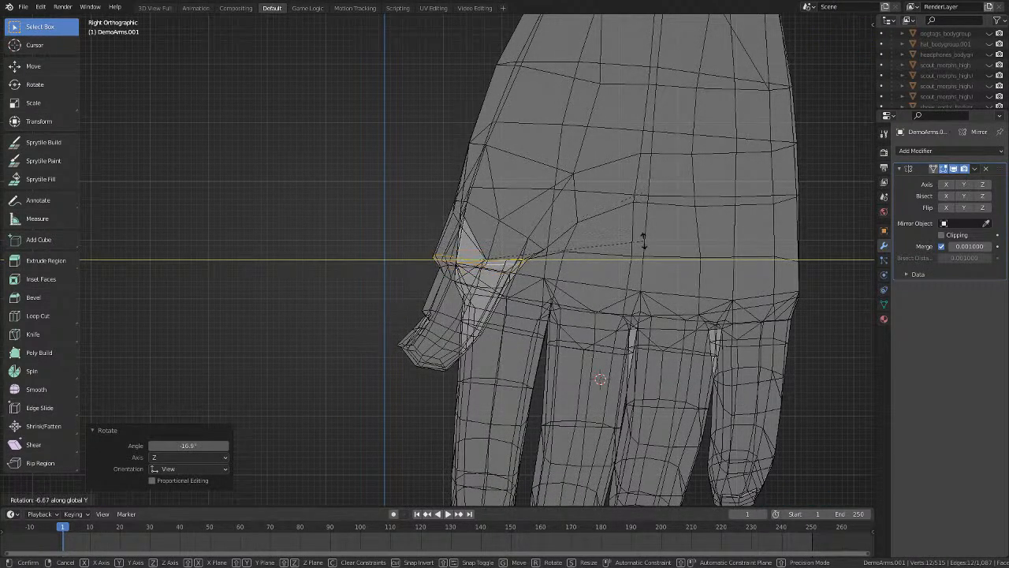
{"action": "left_click", "coordinate": [645, 232]}
Flatten the thumb loop by scaling it to 0 along Z, and rotate it 16.9° in the right view.
{"action": "key", "text": "s"}
{"action": "key", "text": "z"}
{"action": "key", "text": "0"}
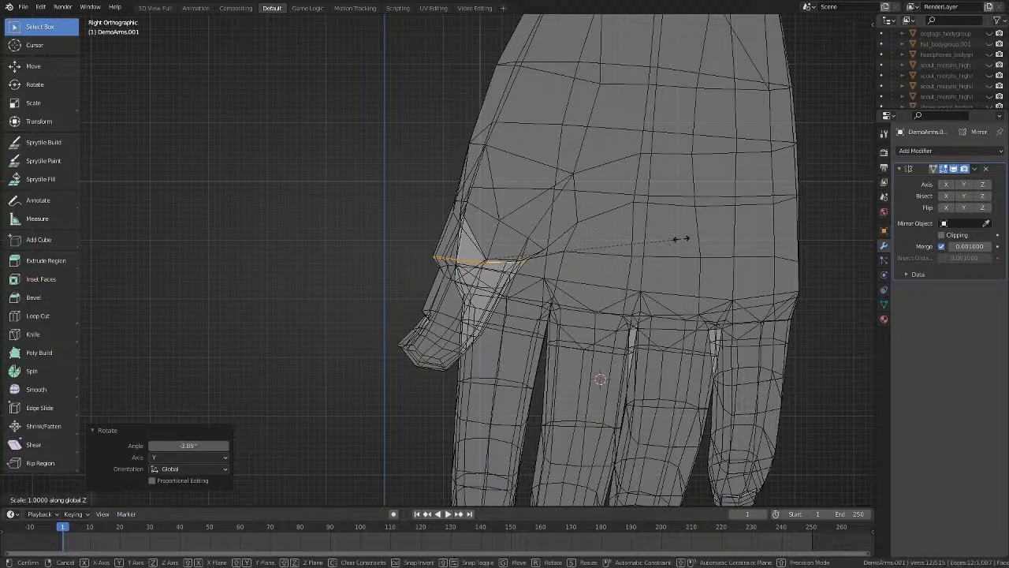
{"action": "key", "text": "Return"}
{"action": "key", "text": "r"}
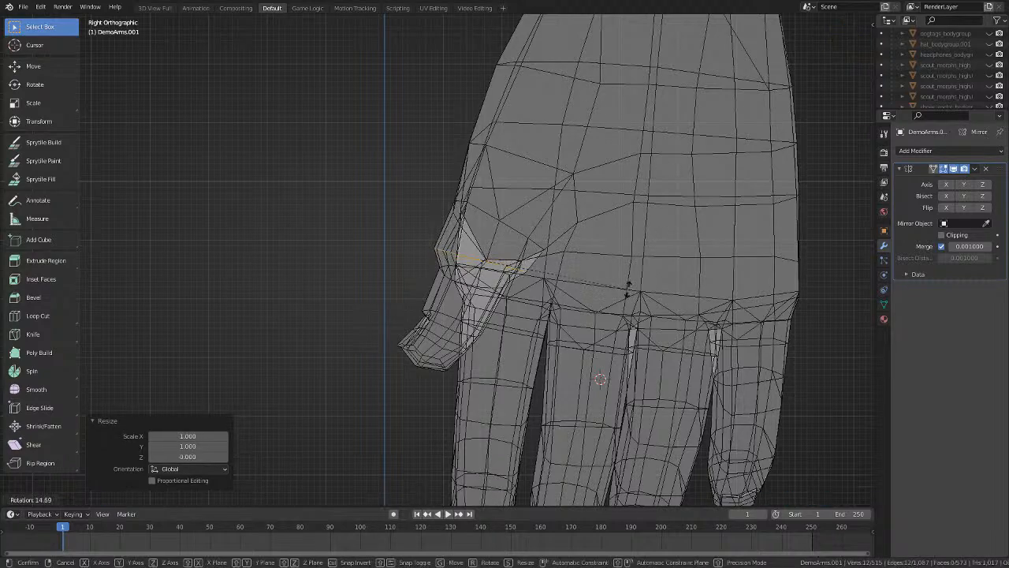
{"action": "left_click", "coordinate": [625, 298]}
Rotate the flattened thumb loop 11.7° in an orthographic view facing the thumb.
{"action": "mouse_move", "coordinate": [625, 298]}
{"action": "middle_mouse_down"}
{"action": "mouse_move", "coordinate": [728, 326]}
{"action": "mouse_move", "coordinate": [769, 315]}
{"action": "middle_mouse_up"}
{"action": "key", "text": "shift+z"}
{"action": "middle_click_drag", "start_coordinate": [489, 237], "coordinate": [458, 237]}
{"action": "key", "text": "shift+z"}
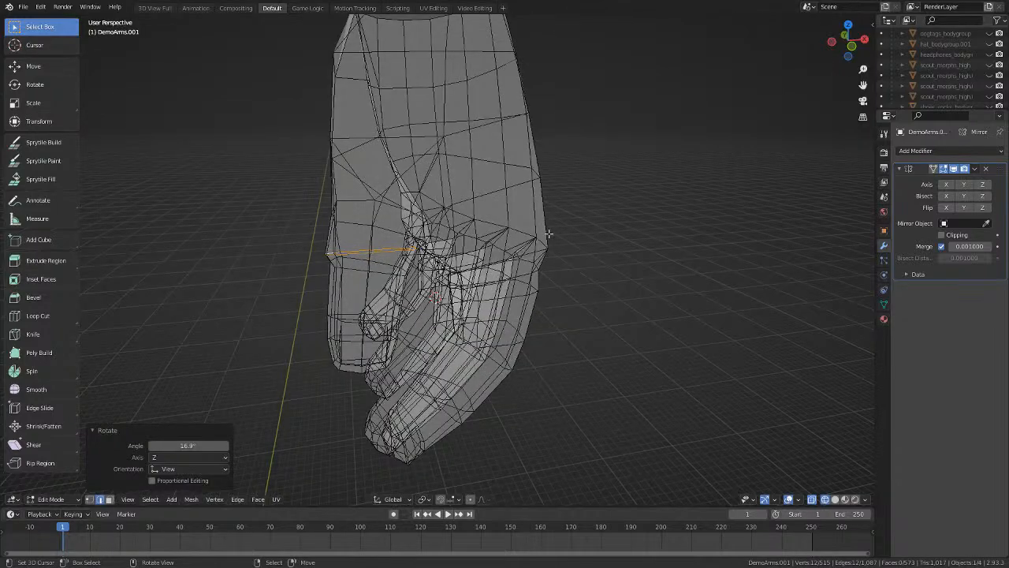
{"action": "key", "text": "KP_5"}
{"action": "middle_click_drag", "start_coordinate": [523, 181], "coordinate": [505, 171]}
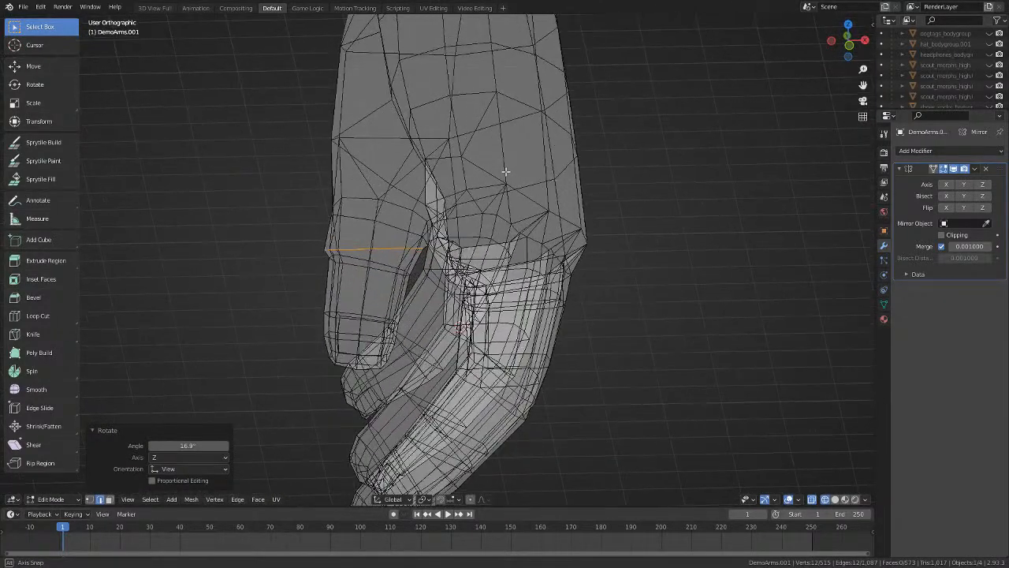
{"action": "key", "text": "r"}
{"action": "left_click", "coordinate": [566, 268]}
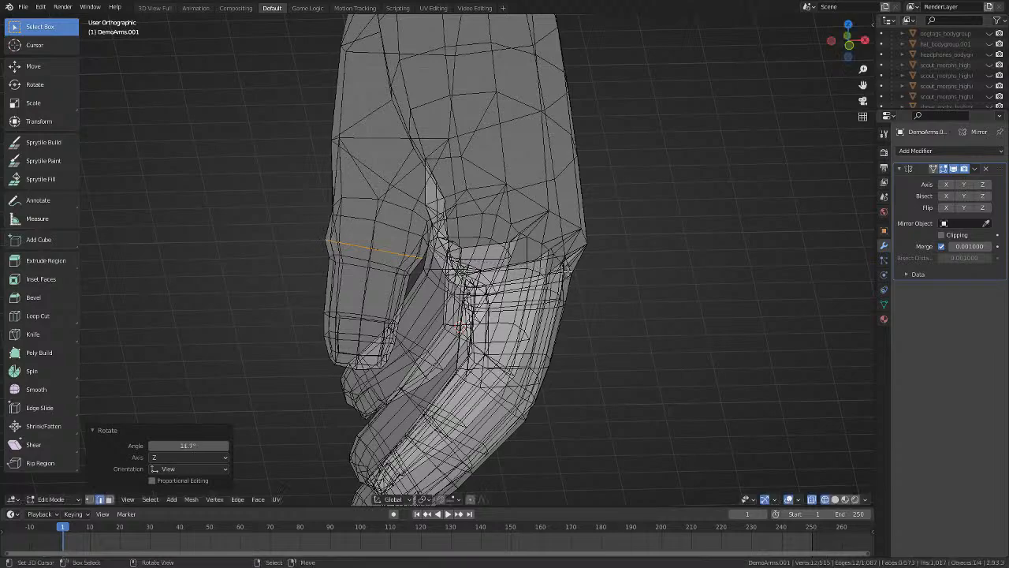
Return to solid display, nudge the flattened thumb loop in the thumb-facing view, and scale it to 0.972 along X.
{"action": "key", "text": "alt+z"}
{"action": "key", "text": "g"}
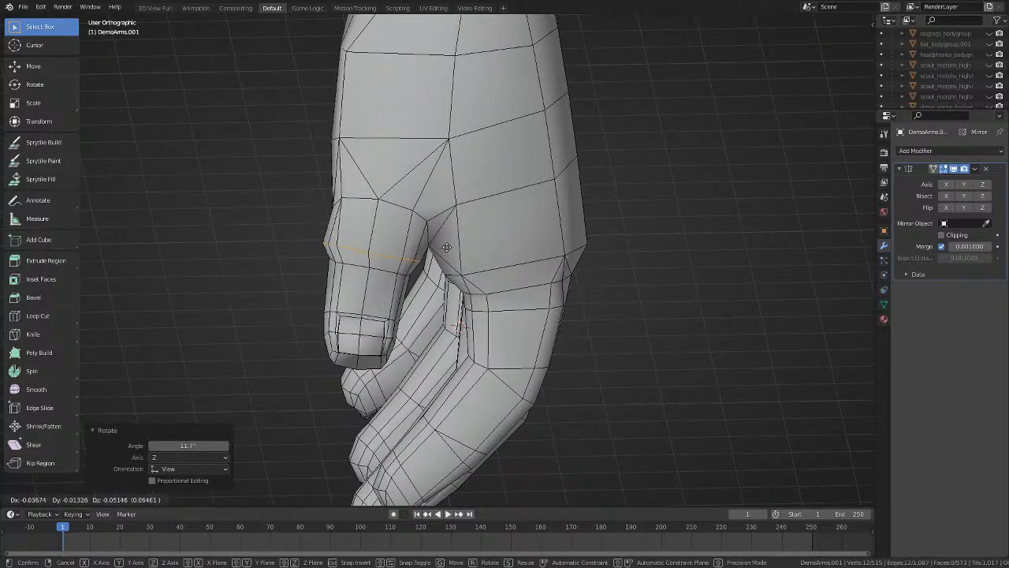
{"action": "left_click", "coordinate": [446, 246]}
{"action": "middle_click_drag", "start_coordinate": [446, 247], "coordinate": [375, 256]}
{"action": "left_click", "coordinate": [375, 257], "text": "alt"}
{"action": "key", "text": "s"}
{"action": "key", "text": "x"}
{"action": "left_click", "coordinate": [461, 294]}
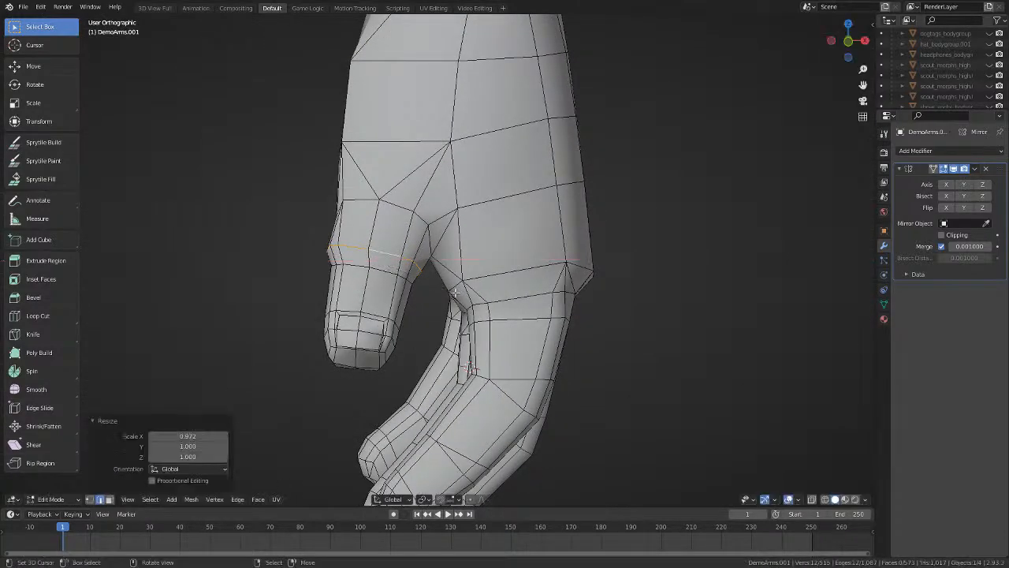
Select the edge loop just above the flattened thumb loop, reposition it, and scale it along the X axis.
{"action": "middle_click_drag", "start_coordinate": [461, 294], "coordinate": [576, 281]}
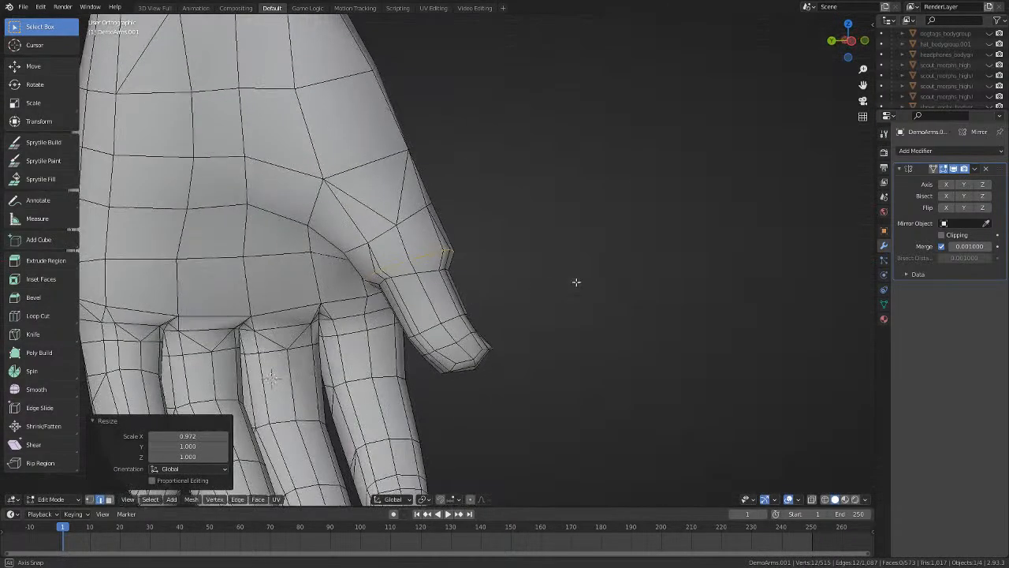
{"action": "left_click", "coordinate": [507, 286]}
{"action": "key", "text": "alt+a"}
{"action": "middle_click_drag", "start_coordinate": [441, 286], "coordinate": [496, 261]}
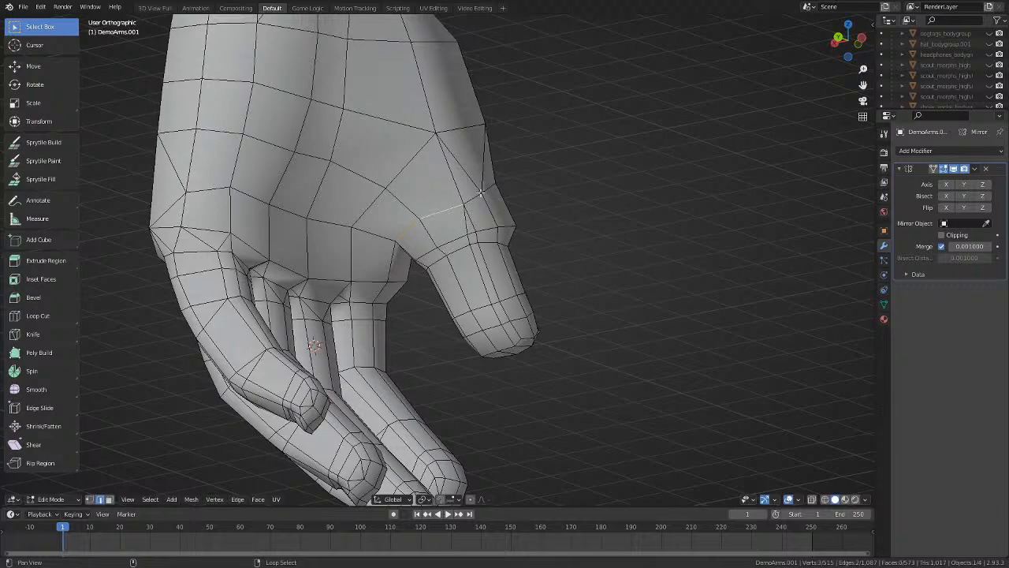
{"action": "middle_click_drag", "start_coordinate": [495, 195], "coordinate": [359, 197]}
{"action": "middle_click_drag", "start_coordinate": [453, 239], "coordinate": [536, 234]}
{"action": "key", "text": "g"}
{"action": "left_click", "coordinate": [484, 231]}
{"action": "key", "text": "s"}
{"action": "key", "text": "x"}
{"action": "left_click", "coordinate": [499, 241]}
{"action": "key", "text": "alt+a"}
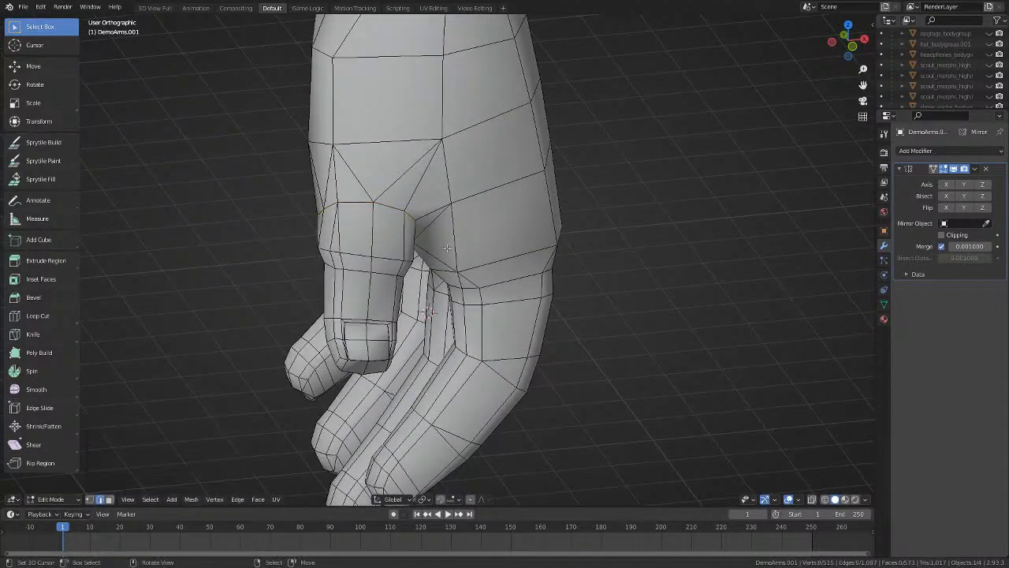
Rotate the upper thumb loop 8.14° in the palm-side view.
{"action": "middle_click_drag", "start_coordinate": [267, 281], "coordinate": [496, 239]}
{"action": "key", "text": "s"}
{"action": "key", "text": "y"}
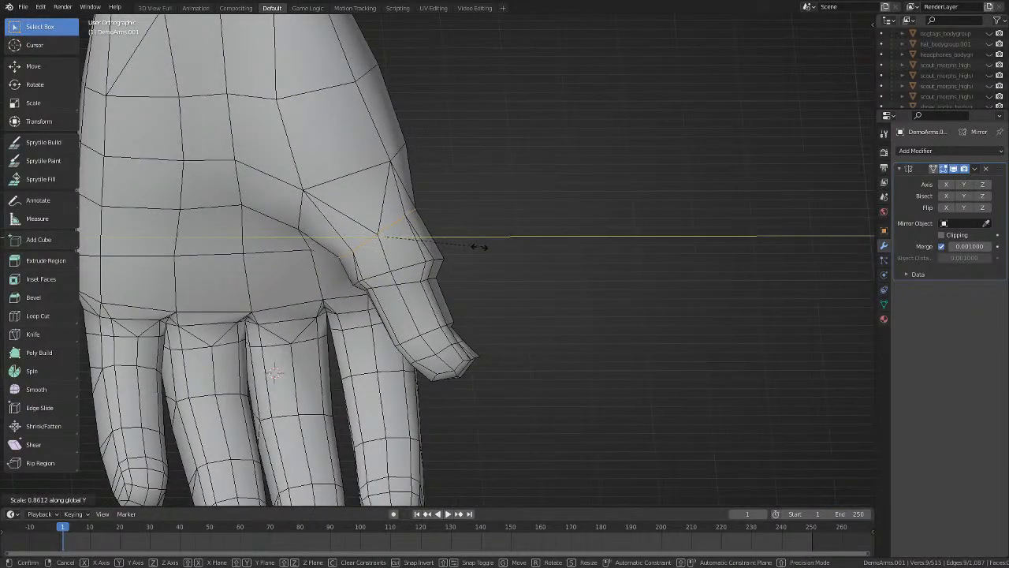
{"action": "key", "text": "r"}
{"action": "left_click", "coordinate": [492, 245]}
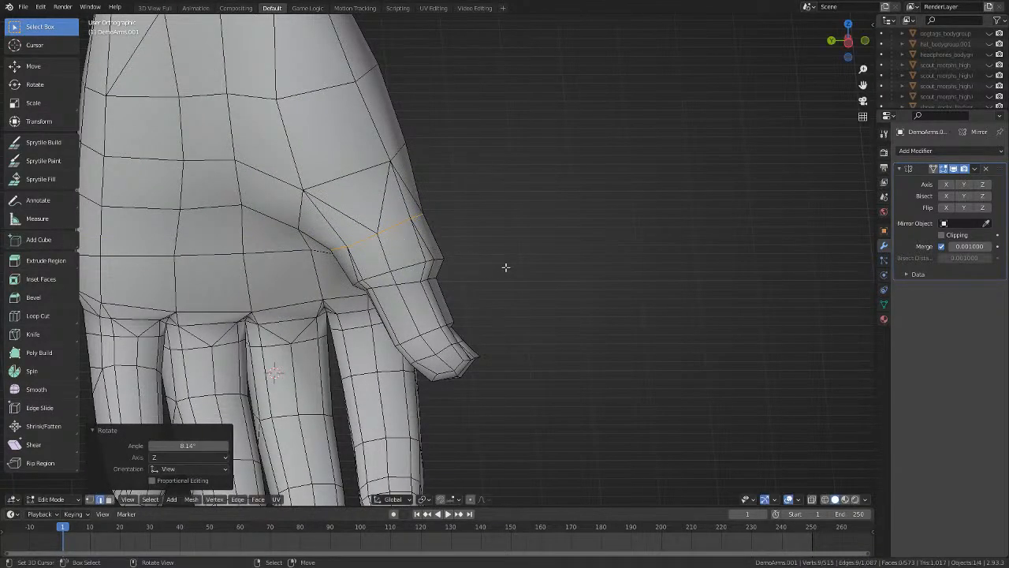
Work on single vertices and reposition the palm vertex between the thumb and the base of the index finger.
{"action": "middle_click_drag", "start_coordinate": [533, 255], "coordinate": [609, 192]}
{"action": "left_click", "coordinate": [234, 428]}
{"action": "scroll", "coordinate": [609, 193], "scroll_direction": "up", "scroll_amount": 2}
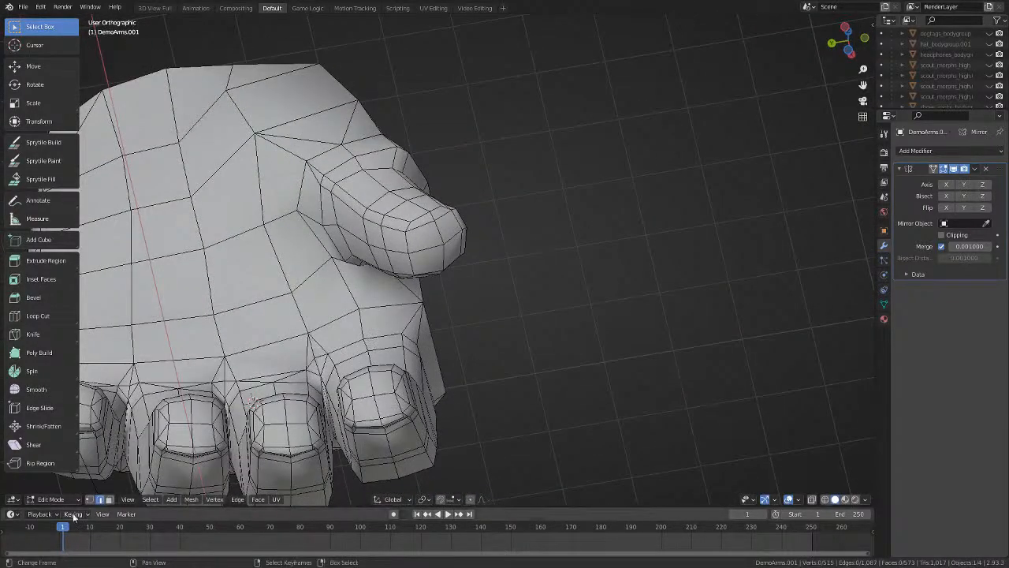
{"action": "left_click", "coordinate": [90, 499]}
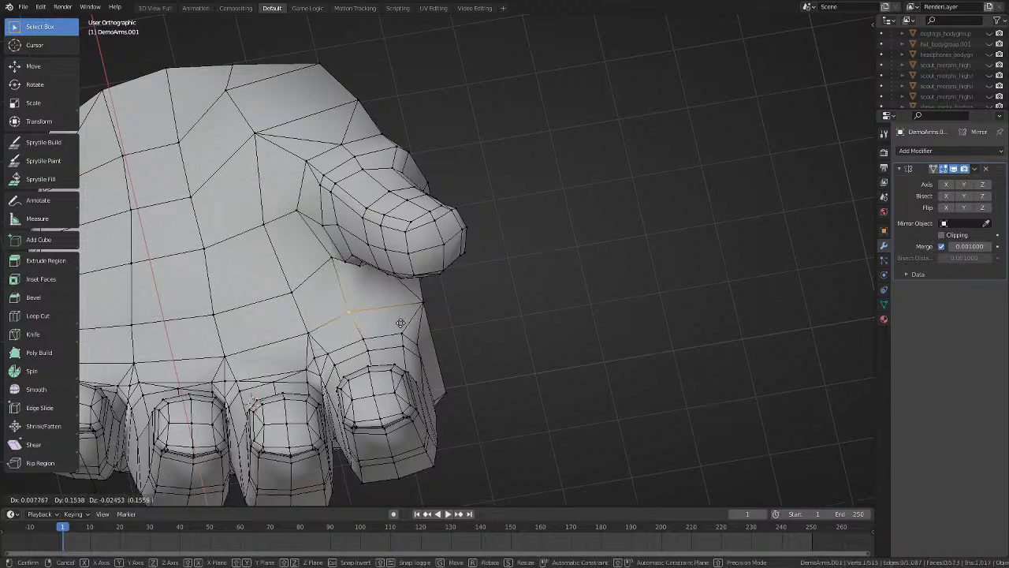
{"action": "left_click", "coordinate": [420, 301]}
{"action": "middle_click_drag", "start_coordinate": [421, 301], "coordinate": [254, 392]}
{"action": "key", "text": "g"}
{"action": "left_click", "coordinate": [462, 295]}
Adjust individual vertices on the thumb side of the hand around the web and the index finger's knuckle.
{"action": "right_click", "coordinate": [482, 292]}
{"action": "middle_click_drag", "start_coordinate": [503, 295], "coordinate": [485, 311]}
{"action": "key", "text": "g"}
{"action": "left_click", "coordinate": [495, 297]}
{"action": "key", "text": "alt+a"}
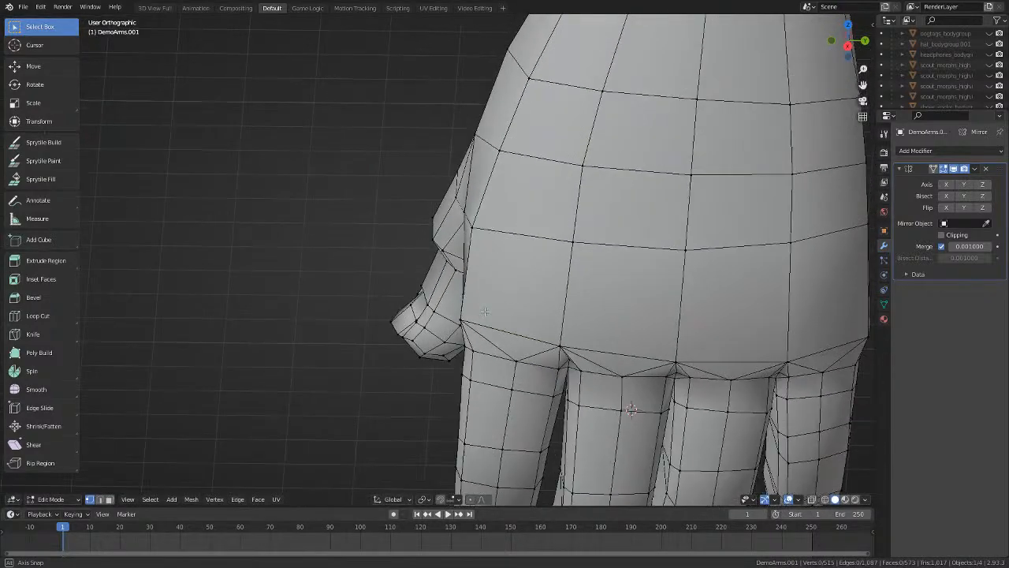
{"action": "middle_click_drag", "start_coordinate": [486, 240], "coordinate": [539, 221]}
{"action": "right_click", "coordinate": [457, 292]}
{"action": "mouse_move", "coordinate": [460, 293]}
{"action": "middle_mouse_down"}
{"action": "mouse_move", "coordinate": [494, 244]}
{"action": "mouse_move", "coordinate": [480, 349]}
{"action": "mouse_move", "coordinate": [570, 263]}
{"action": "mouse_move", "coordinate": [476, 287]}
{"action": "middle_mouse_up"}
{"action": "key", "text": "g"}
{"action": "left_click", "coordinate": [499, 244]}
{"action": "scroll", "coordinate": [458, 381], "scroll_direction": "up", "scroll_amount": 2}
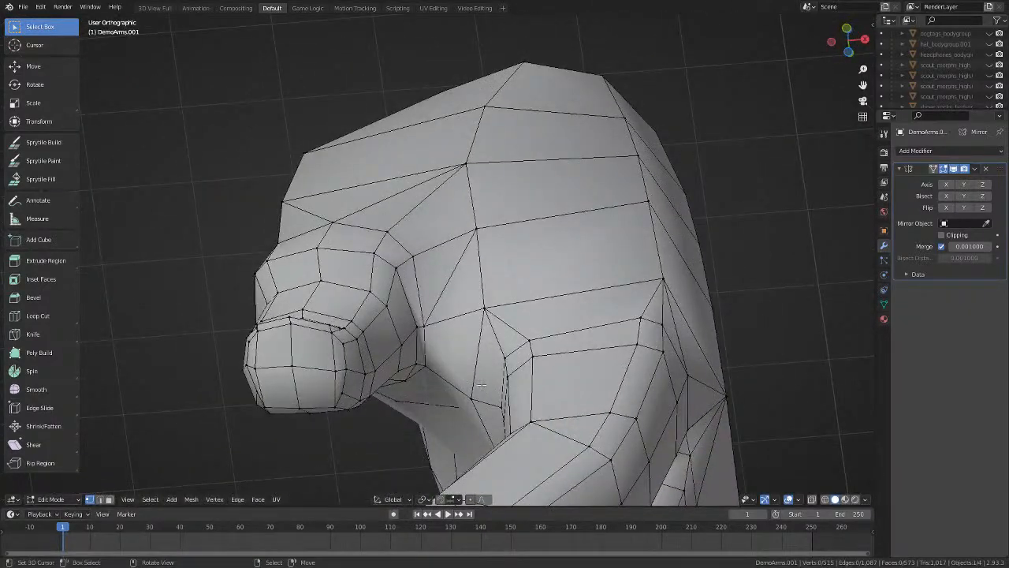
Try a knife cut from the thumb web vertex up to the neighbouring palm vertex above the index finger, and undo it.
{"action": "middle_click_drag", "start_coordinate": [481, 384], "coordinate": [467, 314]}
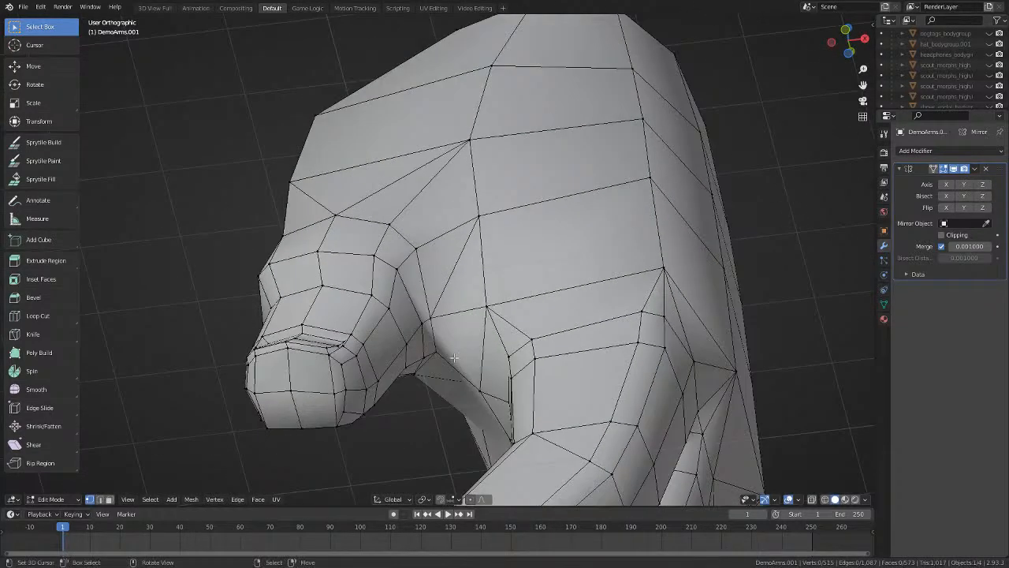
{"action": "key", "text": "k"}
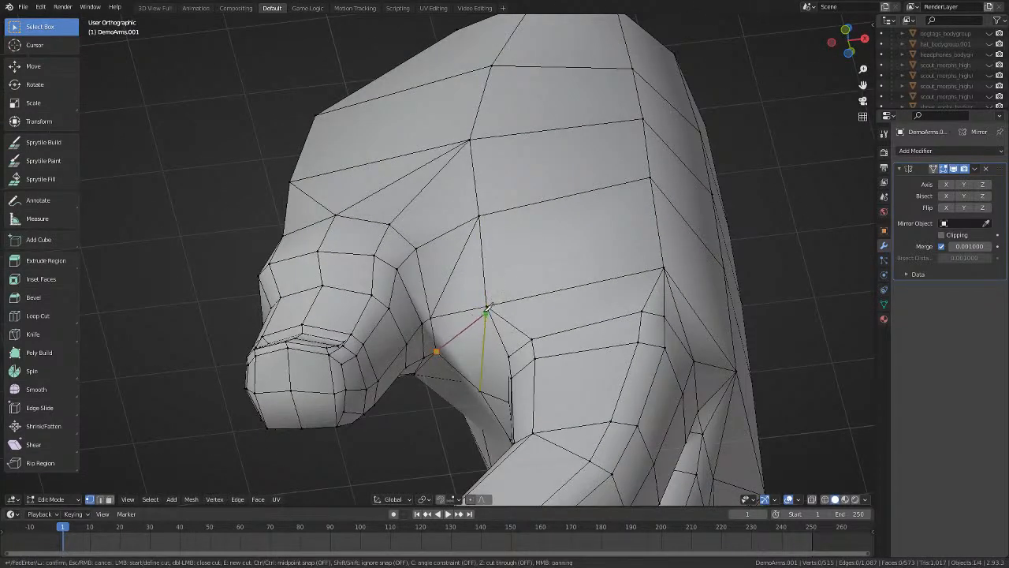
{"action": "left_click", "coordinate": [490, 305]}
{"action": "key", "text": "Return"}
{"action": "middle_click_drag", "start_coordinate": [495, 308], "coordinate": [446, 297]}
{"action": "key", "text": "Tab"}
{"action": "key", "text": "ctrl+z"}
Knife-cut an edge from the thumb web vertex down to the inner vertex beside the index finger's base.
{"action": "key", "text": "a"}
{"action": "key", "text": "k"}
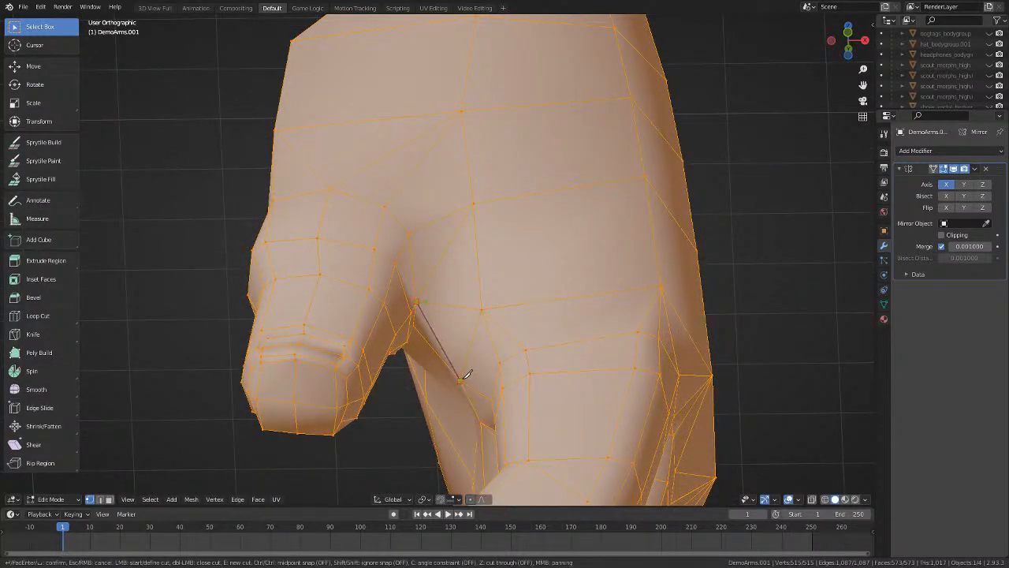
{"action": "left_click", "coordinate": [462, 380]}
{"action": "key", "text": "Return"}
Examine the smooth-shaded hand in Object Mode and the edge flow across the knuckles on the back of the hand.
{"action": "key", "text": "Tab"}
{"action": "scroll", "coordinate": [467, 378], "scroll_direction": "down", "scroll_amount": 2}
{"action": "middle_click_drag", "start_coordinate": [468, 378], "coordinate": [284, 347]}
{"action": "scroll", "coordinate": [509, 388], "scroll_direction": "down", "scroll_amount": 3}
{"action": "scroll", "coordinate": [511, 376], "scroll_direction": "down", "scroll_amount": 4}
{"action": "scroll", "coordinate": [396, 358], "scroll_direction": "up", "scroll_amount": 2}
{"action": "middle_click_drag", "start_coordinate": [490, 349], "coordinate": [585, 351]}
{"action": "key", "text": "Tab"}
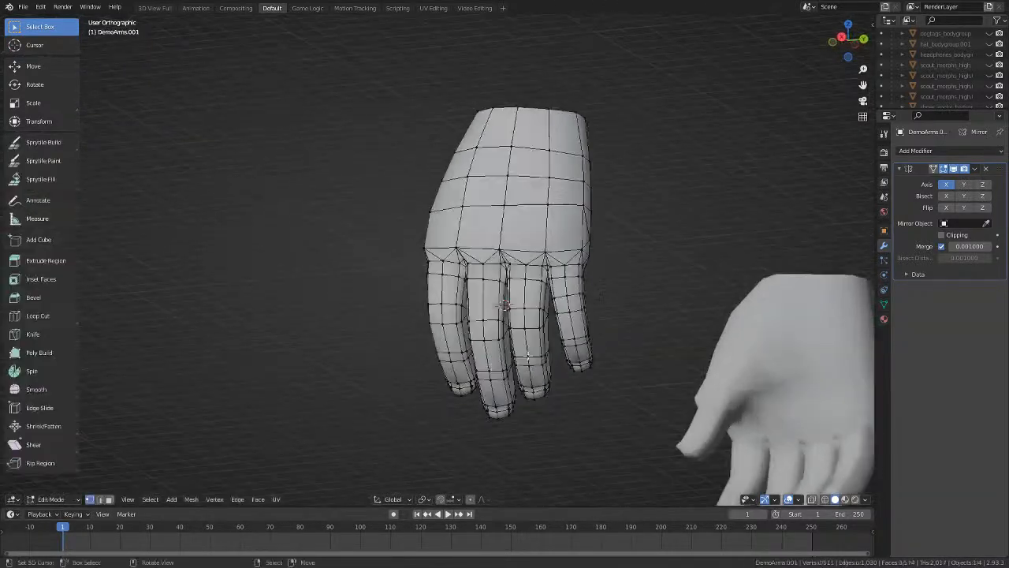
{"action": "scroll", "coordinate": [346, 434], "scroll_direction": "up", "scroll_amount": 2}
{"action": "middle_click_drag", "start_coordinate": [505, 341], "coordinate": [627, 323]}
{"action": "scroll", "coordinate": [629, 322], "scroll_direction": "up", "scroll_amount": 2}
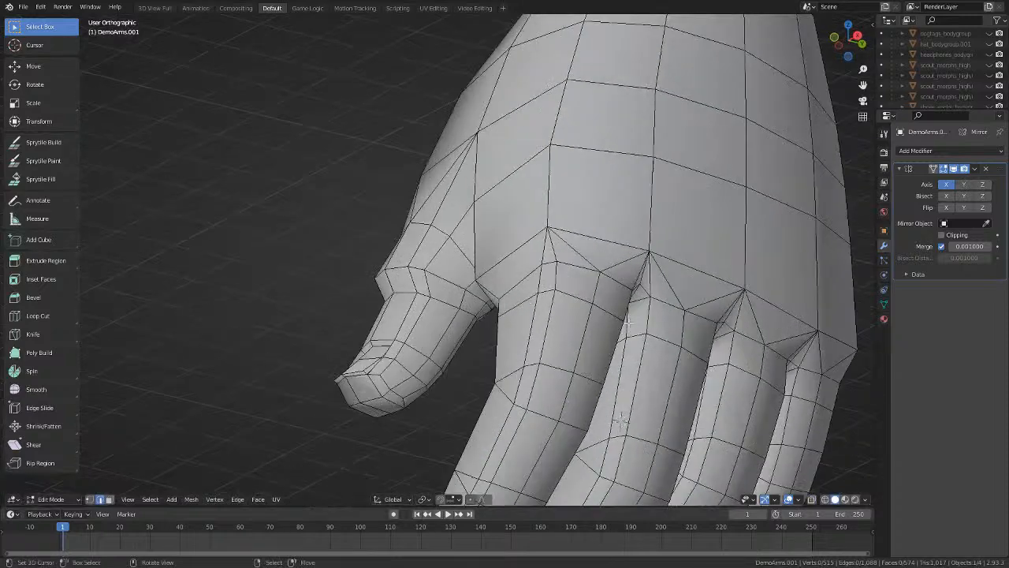
{"action": "middle_click_drag", "start_coordinate": [615, 282], "coordinate": [593, 291]}
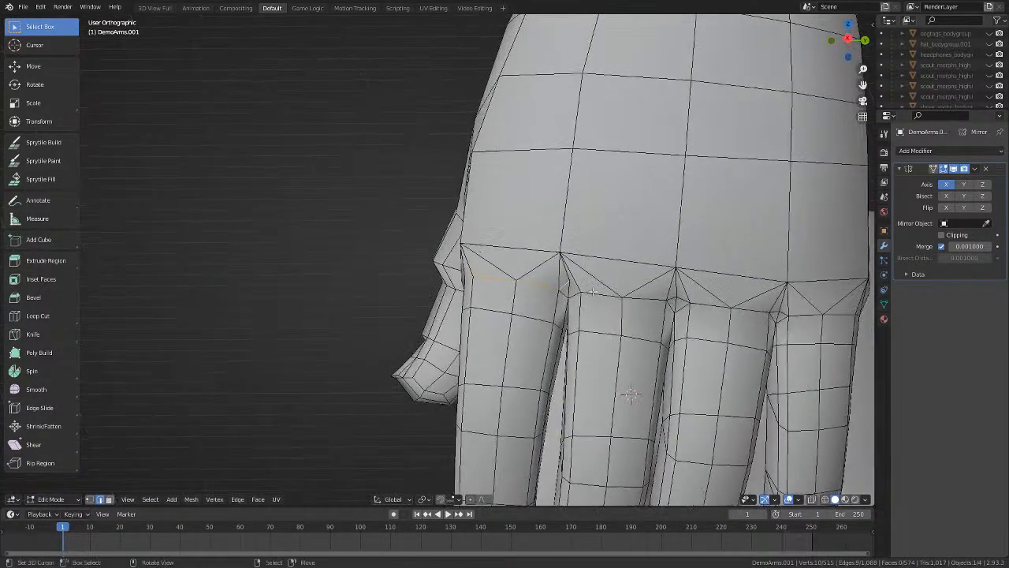
{"action": "scroll", "coordinate": [648, 315], "scroll_direction": "up", "scroll_amount": 1}
{"action": "middle_click_drag", "start_coordinate": [728, 315], "coordinate": [512, 308], "text": "shift"}
{"action": "key", "text": "alt+a"}
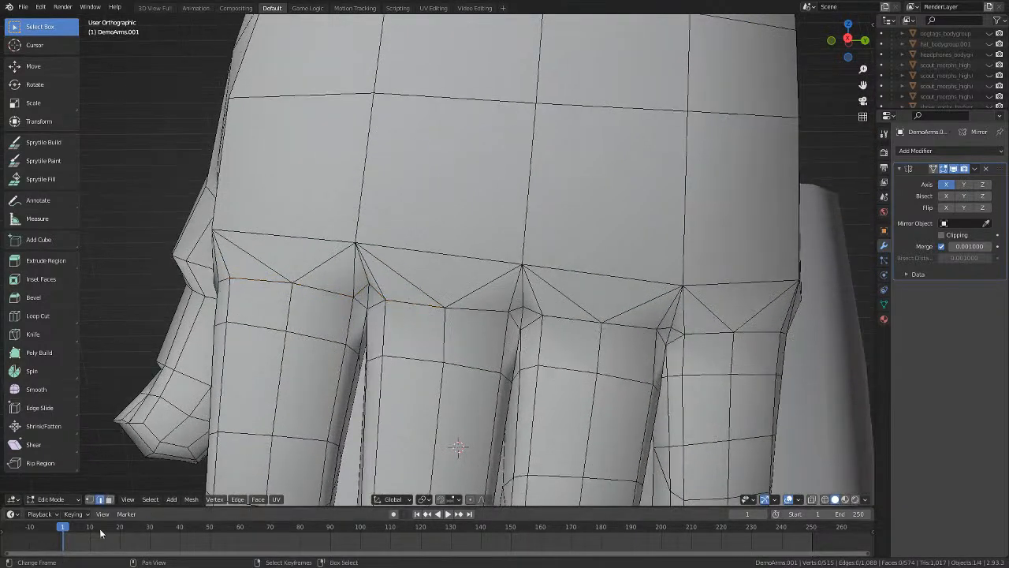
Move the knuckle vertex above the gap between the index and middle fingers sideways by about 0.13 along Y.
{"action": "scroll", "coordinate": [401, 308], "scroll_direction": "up", "scroll_amount": 1}
{"action": "middle_click_drag", "start_coordinate": [387, 339], "coordinate": [399, 336]}
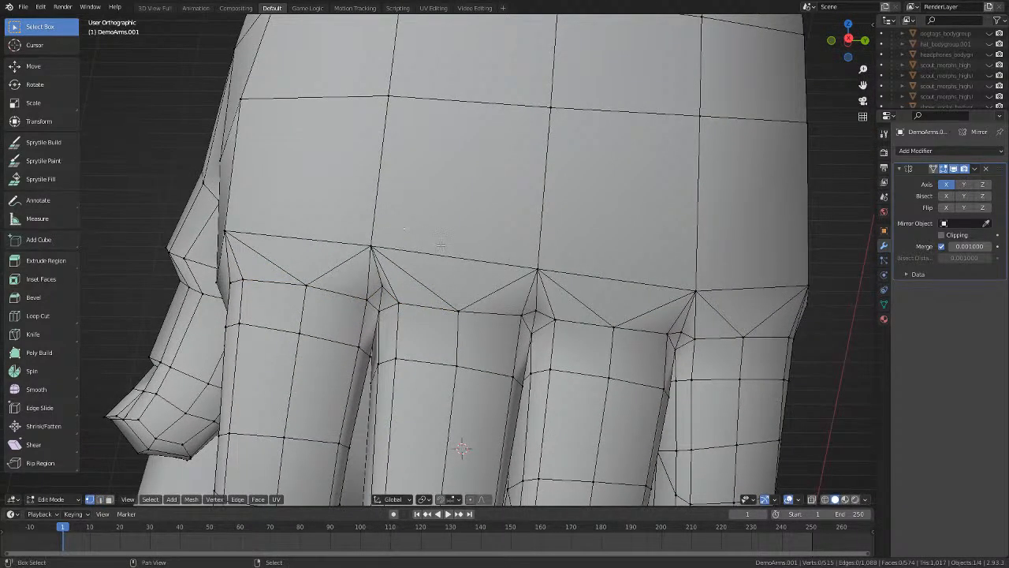
{"action": "key", "text": "g"}
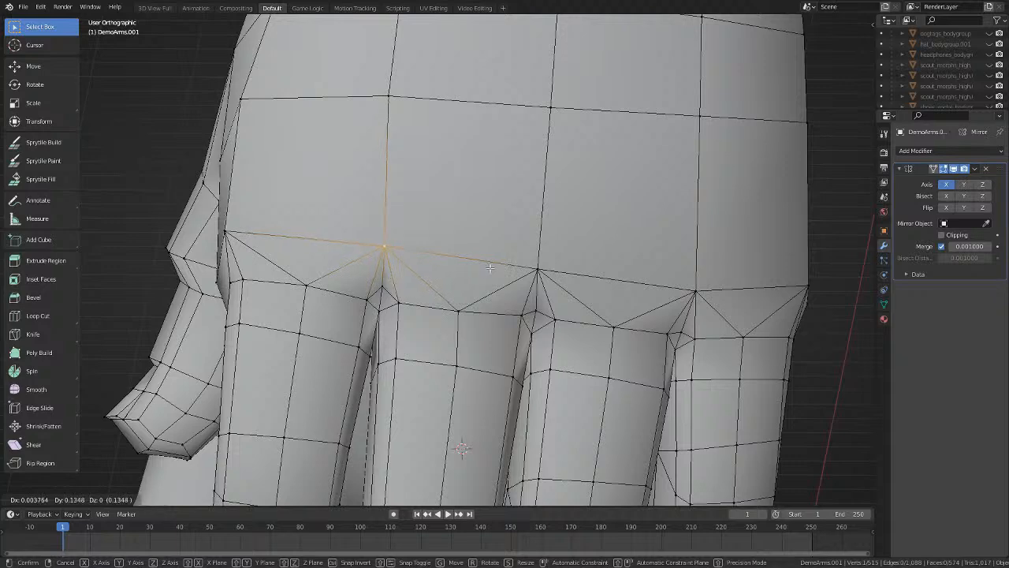
{"action": "left_click", "coordinate": [490, 268]}
{"action": "middle_click_drag", "start_coordinate": [549, 277], "coordinate": [509, 277]}
{"action": "key", "text": "alt+a"}
Reposition the small web vertices in the gaps between the index and middle fingers and the middle and ring fingers.
{"action": "middle_click_drag", "start_coordinate": [357, 278], "coordinate": [389, 277]}
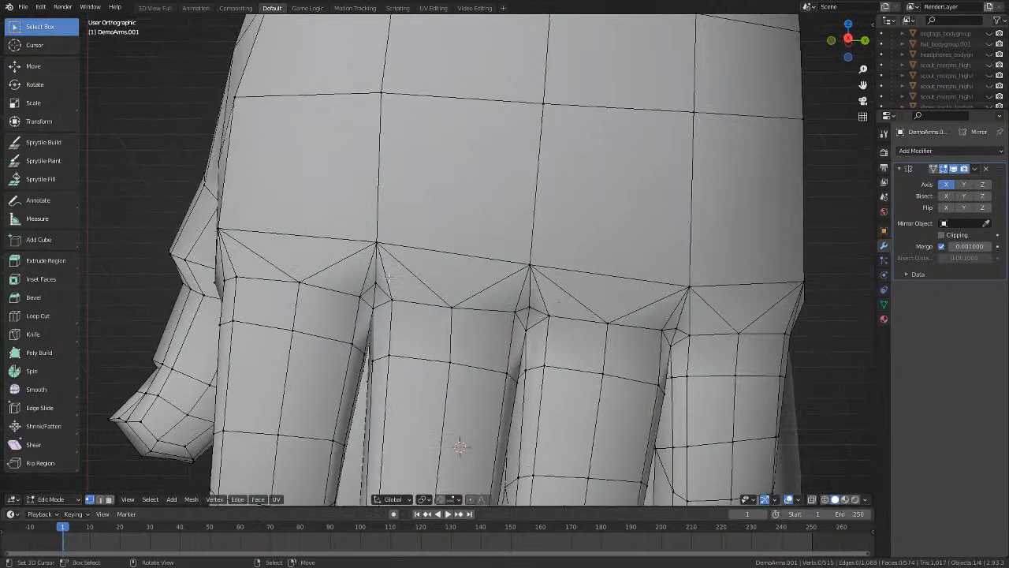
{"action": "key", "text": "g"}
{"action": "left_click", "coordinate": [422, 307]}
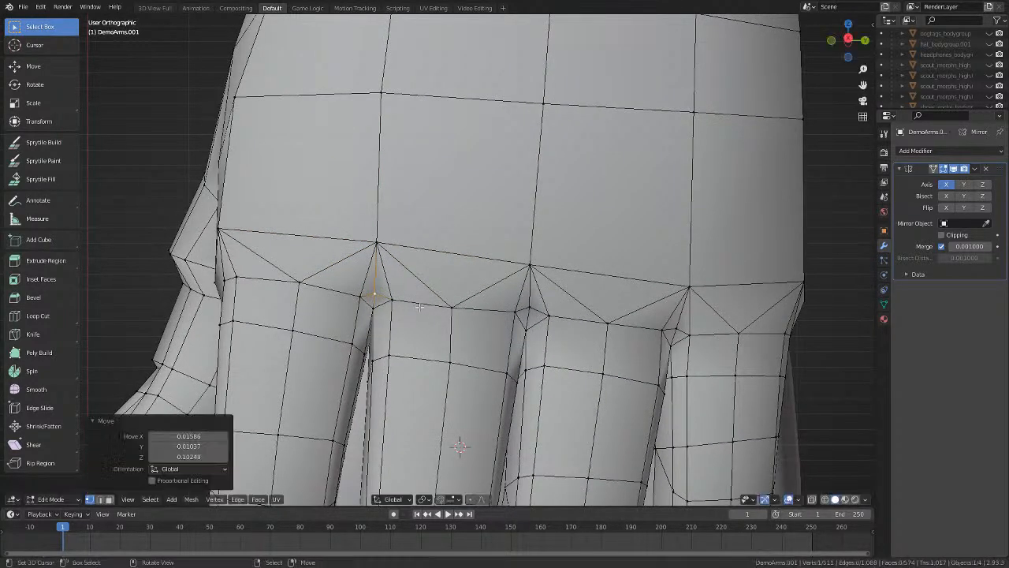
{"action": "key", "text": "alt+a"}
{"action": "key", "text": "g"}
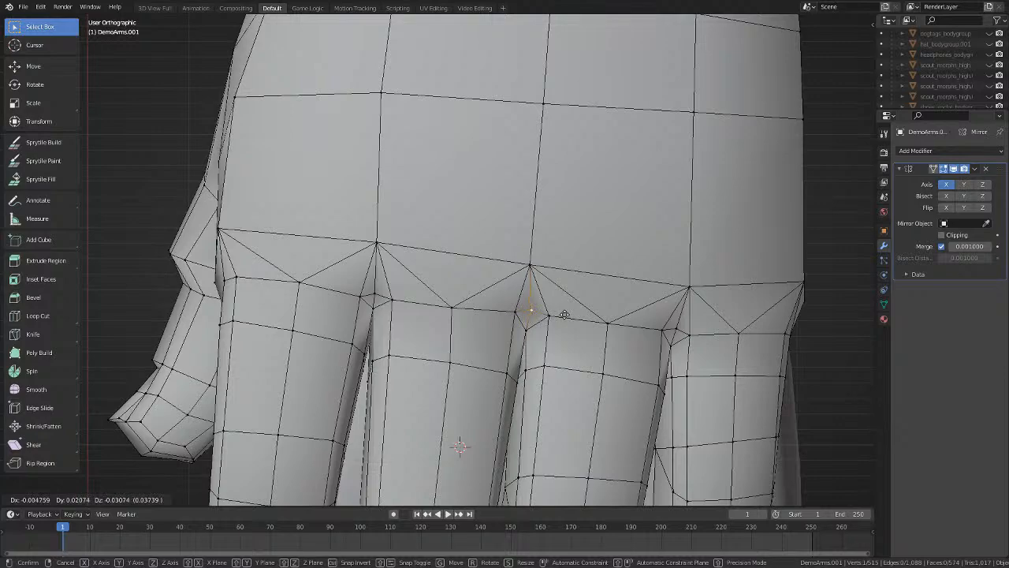
{"action": "left_click", "coordinate": [565, 314]}
Nudge the web vertex between the index and middle fingers by about 0.01 in X and Y, viewed from the fingertips.
{"action": "middle_click_drag", "start_coordinate": [564, 315], "coordinate": [467, 100]}
{"action": "left_click", "coordinate": [378, 38]}
{"action": "key", "text": "g"}
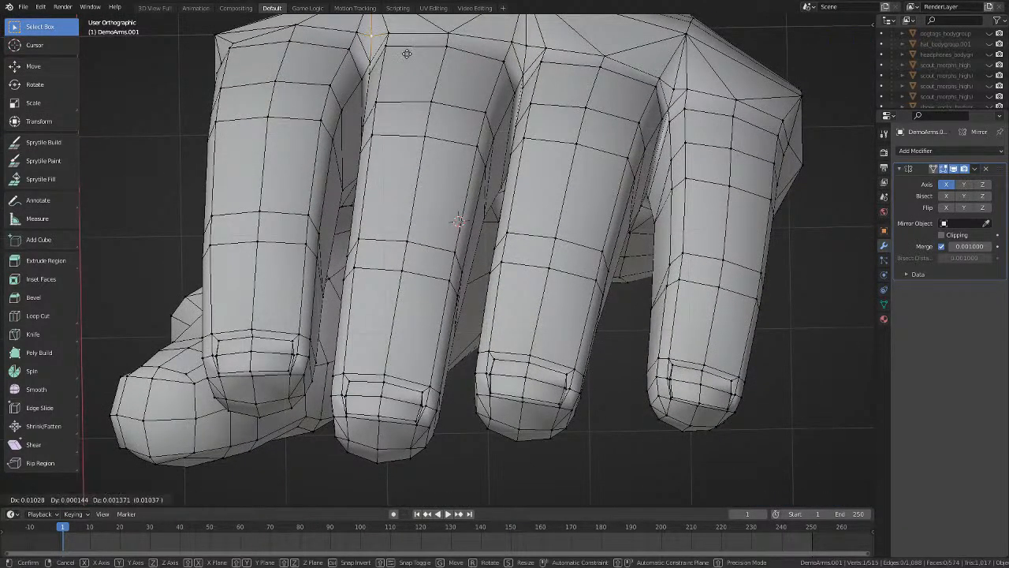
{"action": "left_click", "coordinate": [408, 53]}
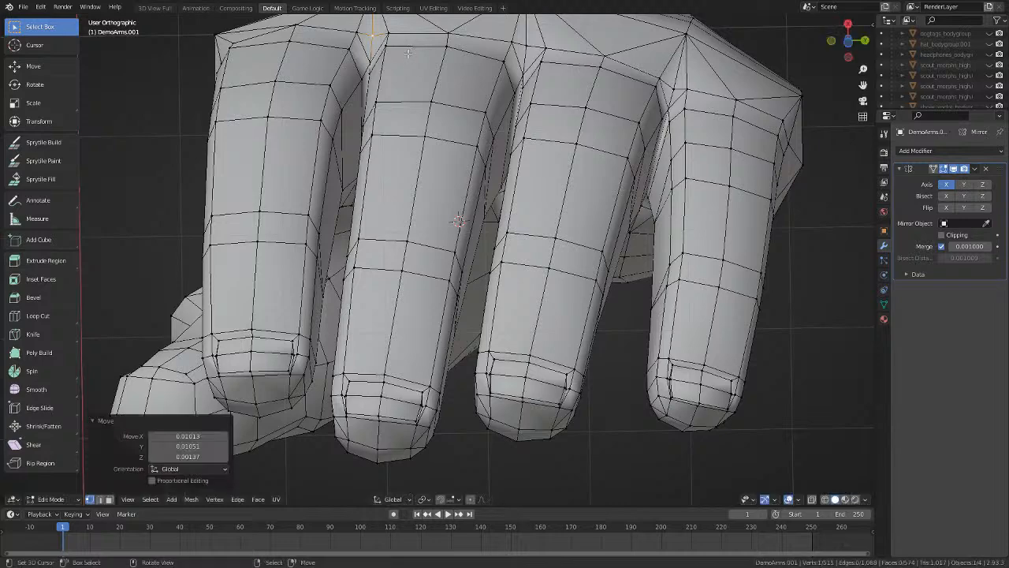
{"action": "key", "text": "alt+a"}
Select the edges around all four finger bases on the back and palm sides and rip them, leaving the split vertices in place.
{"action": "scroll", "coordinate": [378, 197], "scroll_direction": "down", "scroll_amount": 2}
{"action": "middle_click_drag", "start_coordinate": [253, 331], "coordinate": [233, 454]}
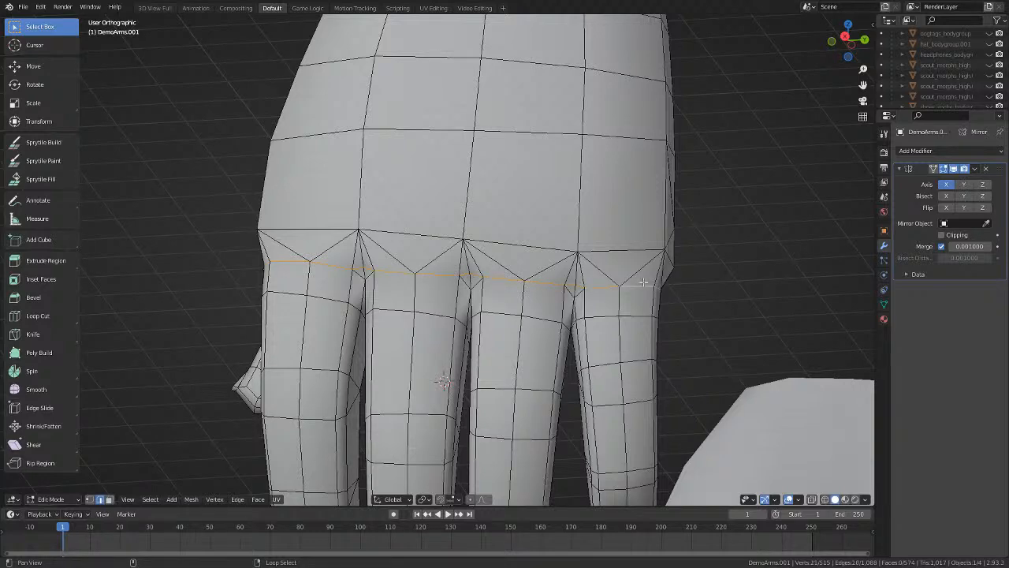
{"action": "middle_click_drag", "start_coordinate": [643, 281], "coordinate": [308, 291]}
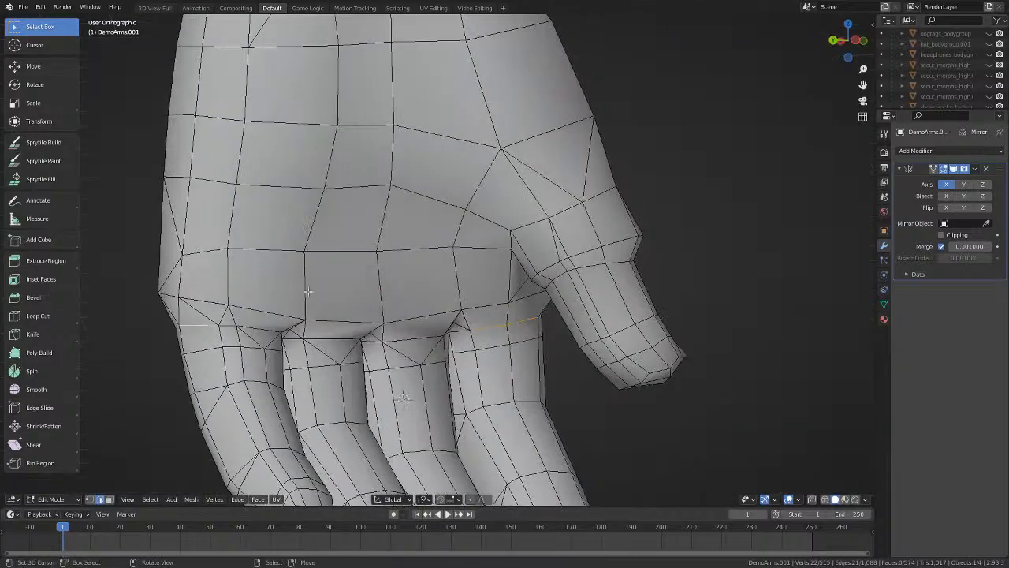
{"action": "right_click", "coordinate": [244, 328], "text": "alt+shift"}
{"action": "middle_click_drag", "start_coordinate": [246, 328], "coordinate": [142, 300]}
{"action": "scroll", "coordinate": [355, 339], "scroll_direction": "up", "scroll_amount": 4}
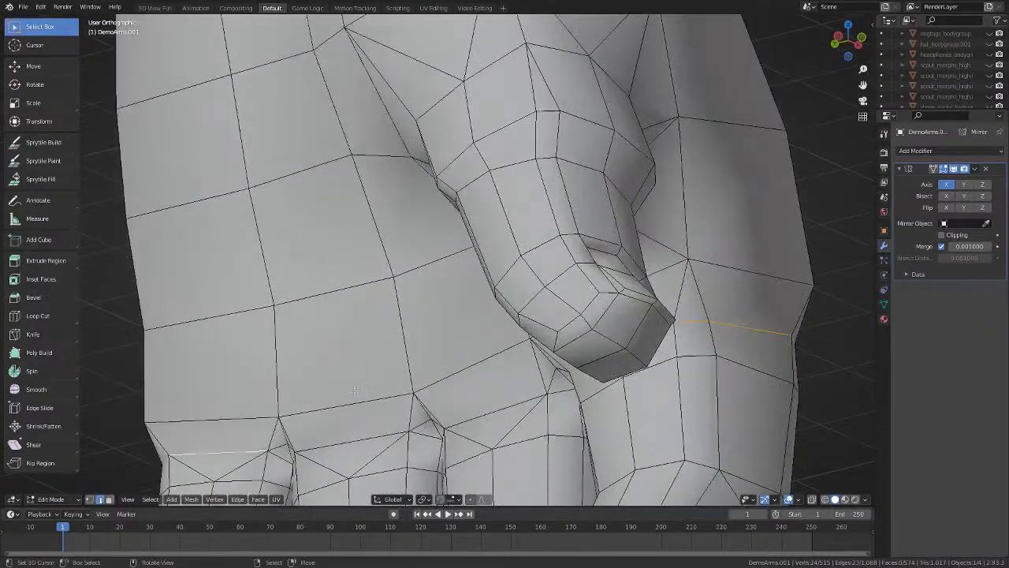
{"action": "middle_click_drag", "start_coordinate": [488, 390], "coordinate": [396, 229], "text": "shift"}
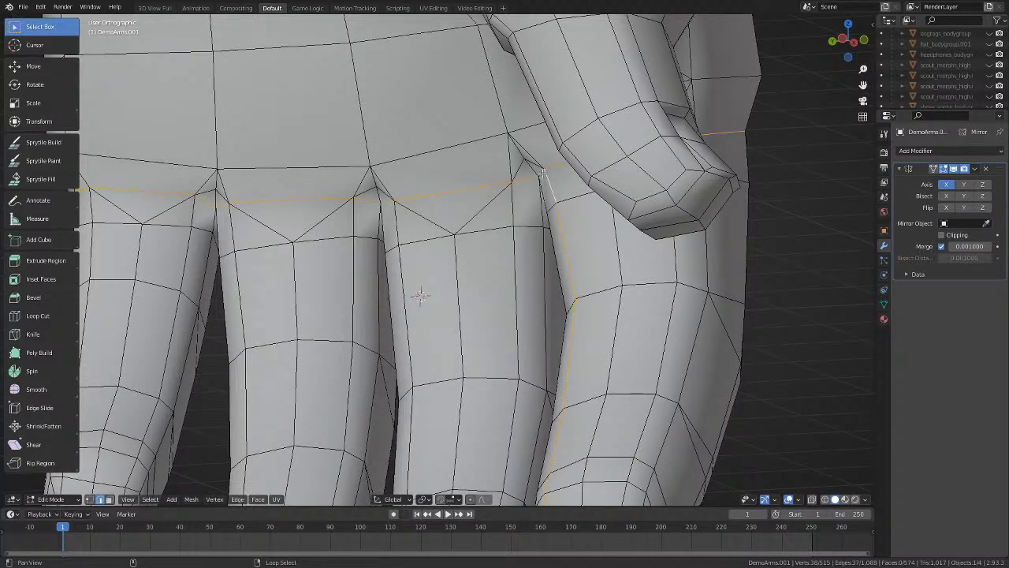
{"action": "scroll", "coordinate": [546, 178], "scroll_direction": "down", "scroll_amount": 2}
{"action": "middle_click_drag", "start_coordinate": [545, 179], "coordinate": [614, 129]}
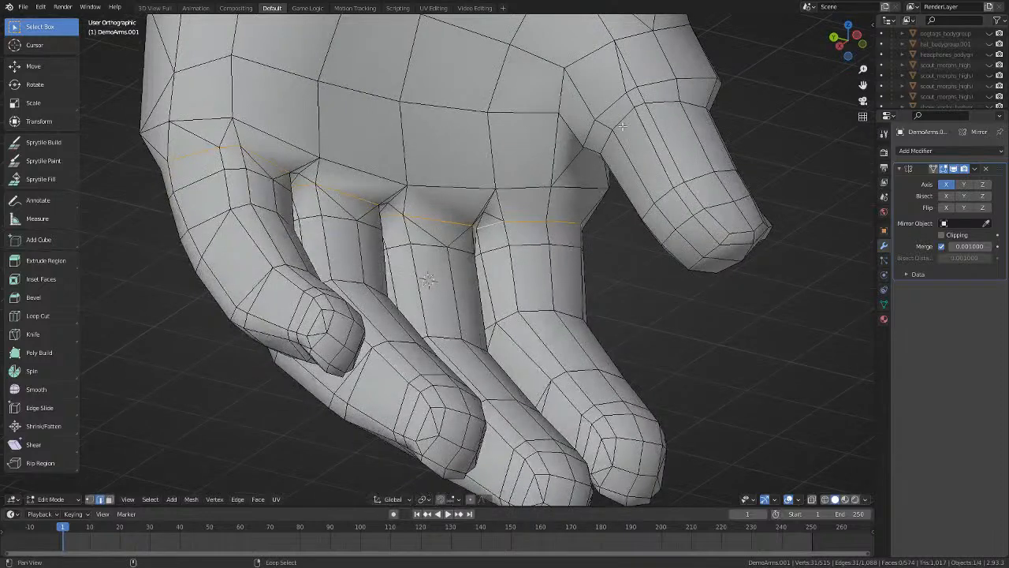
{"action": "scroll", "coordinate": [763, 150], "scroll_direction": "down", "scroll_amount": 2}
{"action": "middle_click_drag", "start_coordinate": [763, 151], "coordinate": [444, 212]}
{"action": "key", "text": "v"}
{"action": "right_click", "coordinate": [554, 219]}
Examine the hand's shading along the split finger bases in Object Mode from the back and the side.
{"action": "key", "text": "Tab"}
{"action": "scroll", "coordinate": [554, 219], "scroll_direction": "down", "scroll_amount": 2}
{"action": "scroll", "coordinate": [464, 235], "scroll_direction": "up", "scroll_amount": 5}
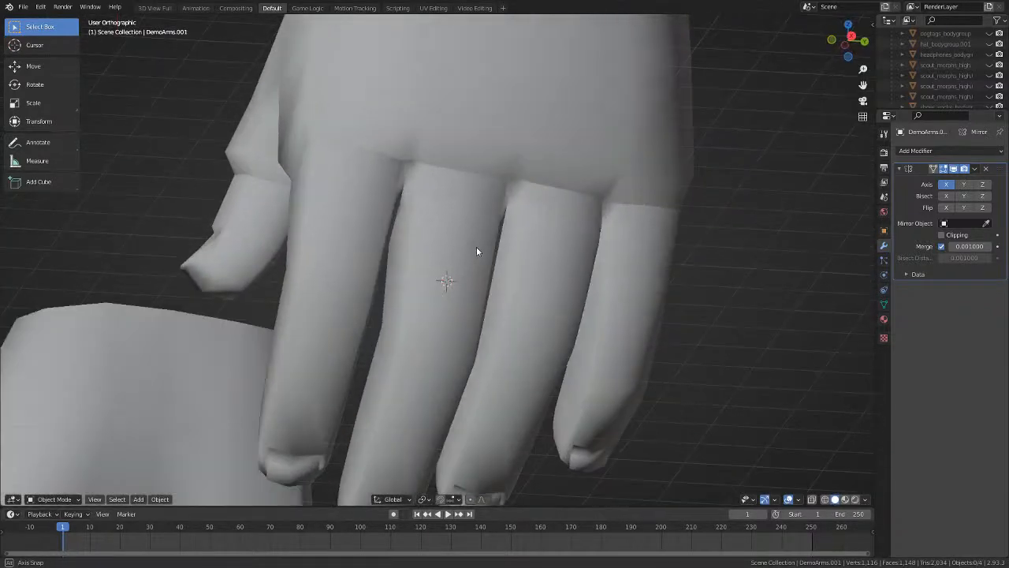
{"action": "key", "text": "Tab"}
{"action": "key", "text": "Tab"}
{"action": "scroll", "coordinate": [441, 262], "scroll_direction": "down", "scroll_amount": 6}
{"action": "middle_click_drag", "start_coordinate": [434, 263], "coordinate": [531, 329]}
{"action": "scroll", "coordinate": [534, 327], "scroll_direction": "up", "scroll_amount": 6}
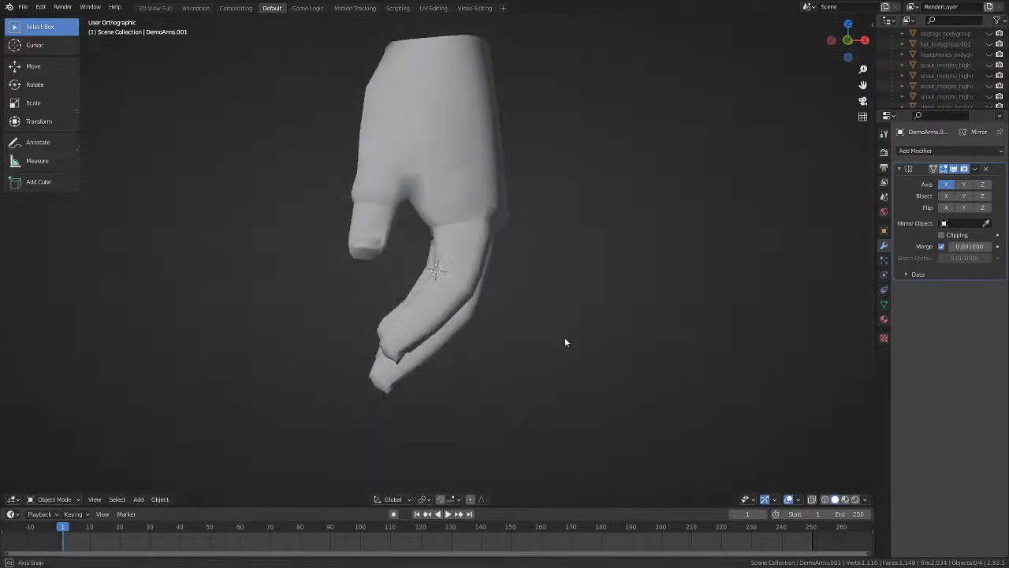
Unhide the mesh3.002 object and bring it into view alongside the hands.
{"action": "scroll", "coordinate": [496, 373], "scroll_direction": "down", "scroll_amount": 5}
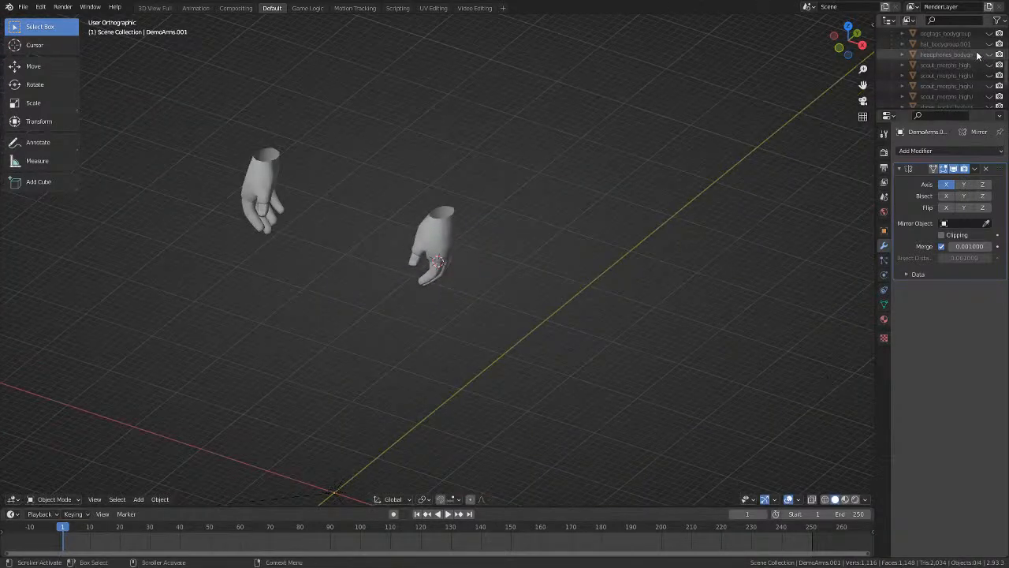
{"action": "scroll", "coordinate": [977, 55], "scroll_direction": "up", "scroll_amount": 5}
{"action": "left_click", "coordinate": [989, 75]}
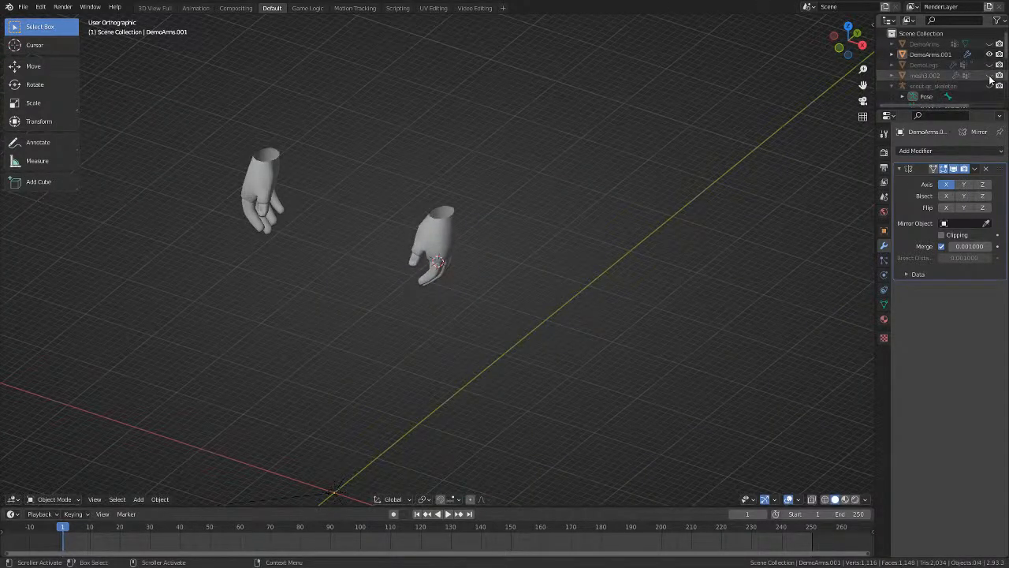
{"action": "scroll", "coordinate": [550, 215], "scroll_direction": "down", "scroll_amount": 3}
{"action": "key", "text": "a"}
{"action": "middle_click_drag", "start_coordinate": [524, 255], "coordinate": [467, 291]}
{"action": "key", "text": "a"}
Select the DemoArms.001 hand object beside the body mesh and open it in Edit Mode.
{"action": "scroll", "coordinate": [606, 261], "scroll_direction": "up", "scroll_amount": 2}
{"action": "scroll", "coordinate": [552, 277], "scroll_direction": "down", "scroll_amount": 2}
{"action": "scroll", "coordinate": [512, 293], "scroll_direction": "up", "scroll_amount": 5}
{"action": "right_click", "coordinate": [587, 231]}
{"action": "scroll", "coordinate": [680, 300], "scroll_direction": "up", "scroll_amount": 3}
{"action": "middle_click_drag", "start_coordinate": [686, 305], "coordinate": [510, 186]}
{"action": "key", "text": "Tab"}
{"action": "scroll", "coordinate": [680, 272], "scroll_direction": "up", "scroll_amount": 3}
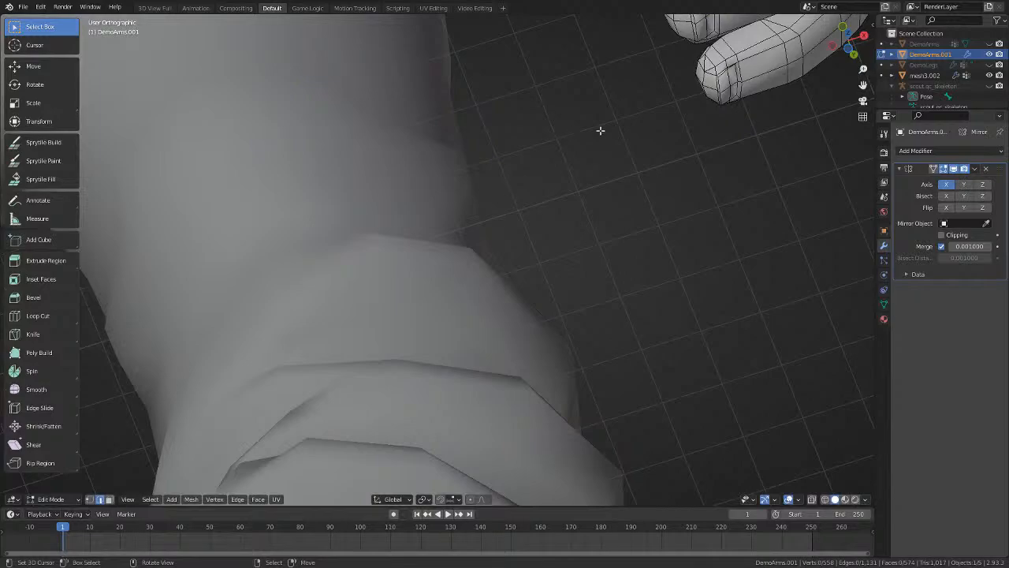
Select the edges around the thumbnail, rip them with the split vertices left in place, and return to Object Mode with nothing selected.
{"action": "scroll", "coordinate": [599, 131], "scroll_direction": "down", "scroll_amount": 2}
{"action": "key", "text": "KP_1"}
{"action": "scroll", "coordinate": [601, 131], "scroll_direction": "up", "scroll_amount": 4}
{"action": "middle_click_drag", "start_coordinate": [694, 195], "coordinate": [563, 157], "text": "shift"}
{"action": "scroll", "coordinate": [561, 143], "scroll_direction": "down", "scroll_amount": 4}
{"action": "key", "text": "KP_3"}
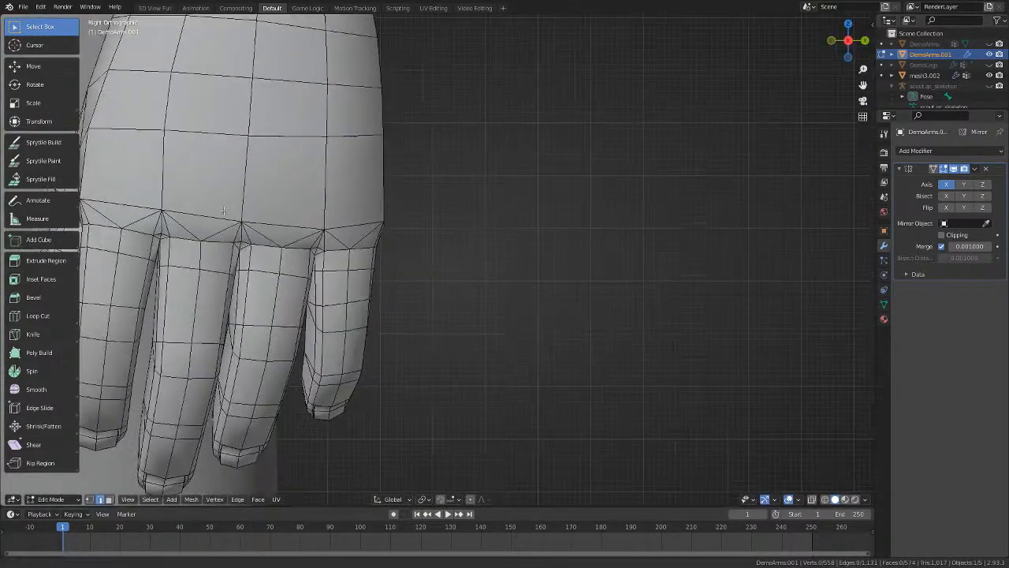
{"action": "middle_click_drag", "start_coordinate": [224, 210], "coordinate": [480, 234]}
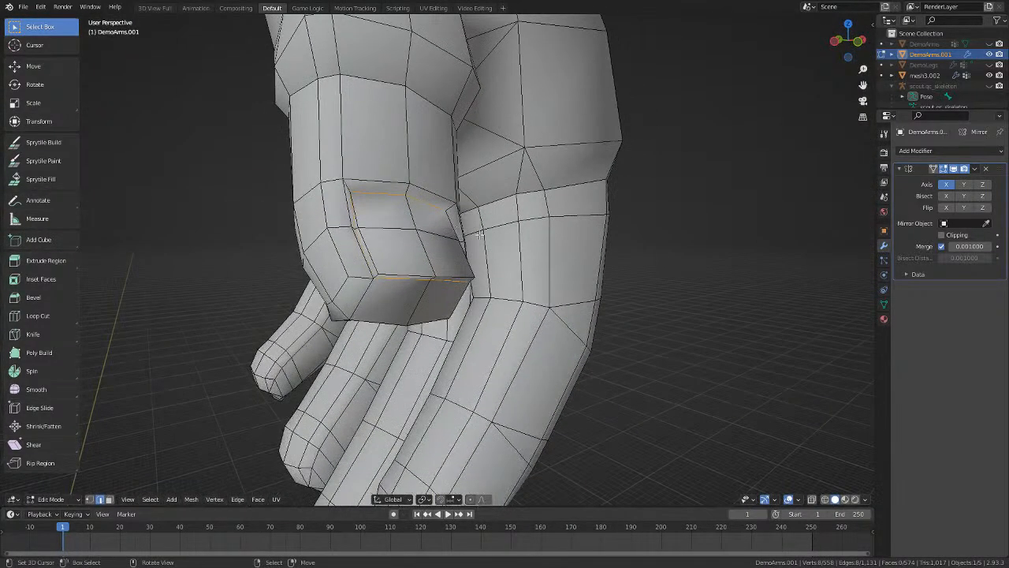
{"action": "scroll", "coordinate": [610, 347], "scroll_direction": "down", "scroll_amount": 3}
{"action": "key", "text": "v"}
{"action": "right_click", "coordinate": [606, 365]}
{"action": "key", "text": "Tab"}
{"action": "key", "text": "alt+a"}
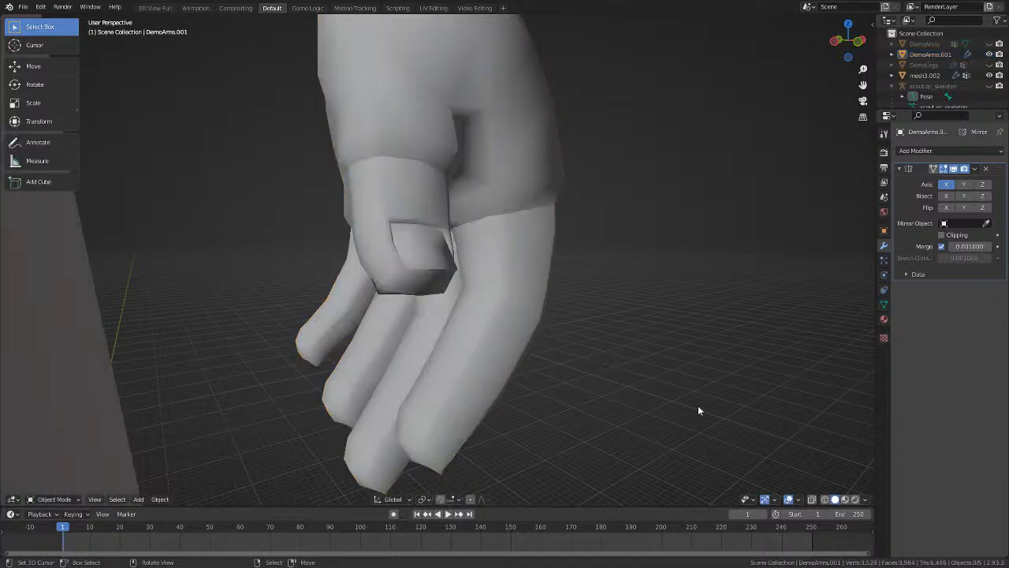
Select the edges around the nails of all four fingers and rip them, leaving the split vertices in place.
{"action": "middle_click_drag", "start_coordinate": [697, 407], "coordinate": [571, 292]}
{"action": "scroll", "coordinate": [597, 385], "scroll_direction": "down", "scroll_amount": 4}
{"action": "key", "text": "Tab"}
{"action": "scroll", "coordinate": [596, 413], "scroll_direction": "up", "scroll_amount": 4}
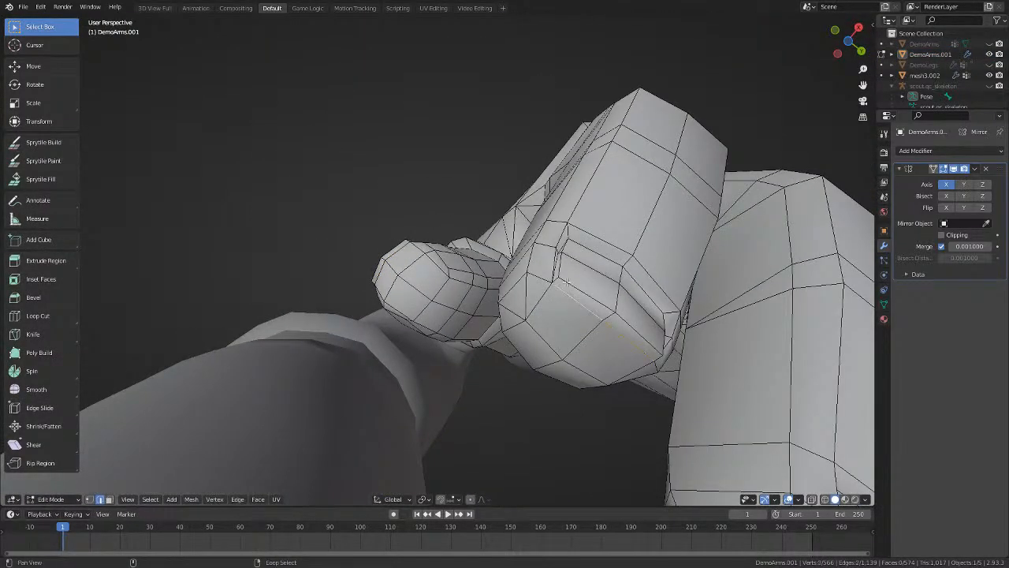
{"action": "middle_click_drag", "start_coordinate": [682, 337], "coordinate": [503, 222]}
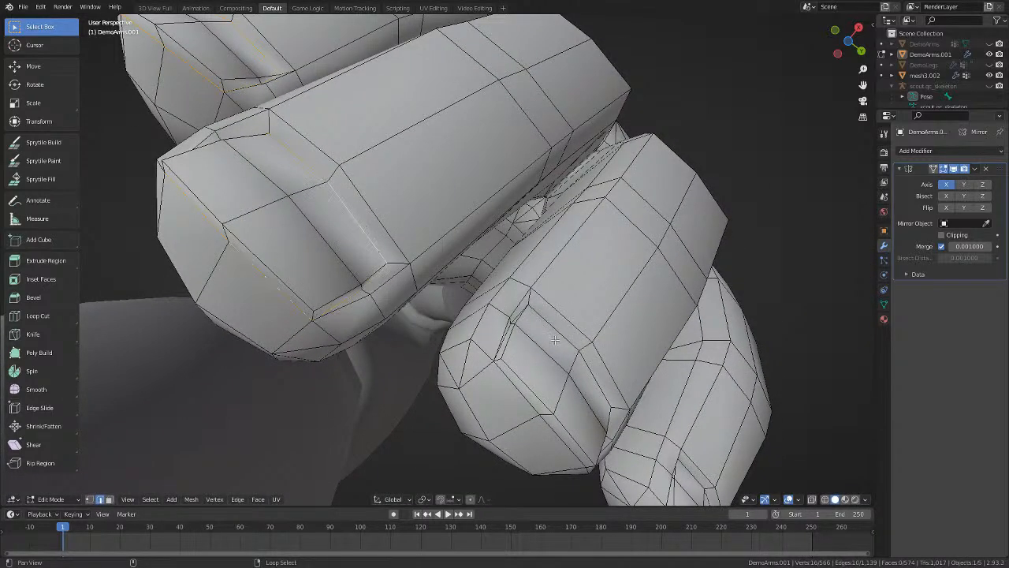
{"action": "middle_click_drag", "start_coordinate": [666, 483], "coordinate": [454, 324]}
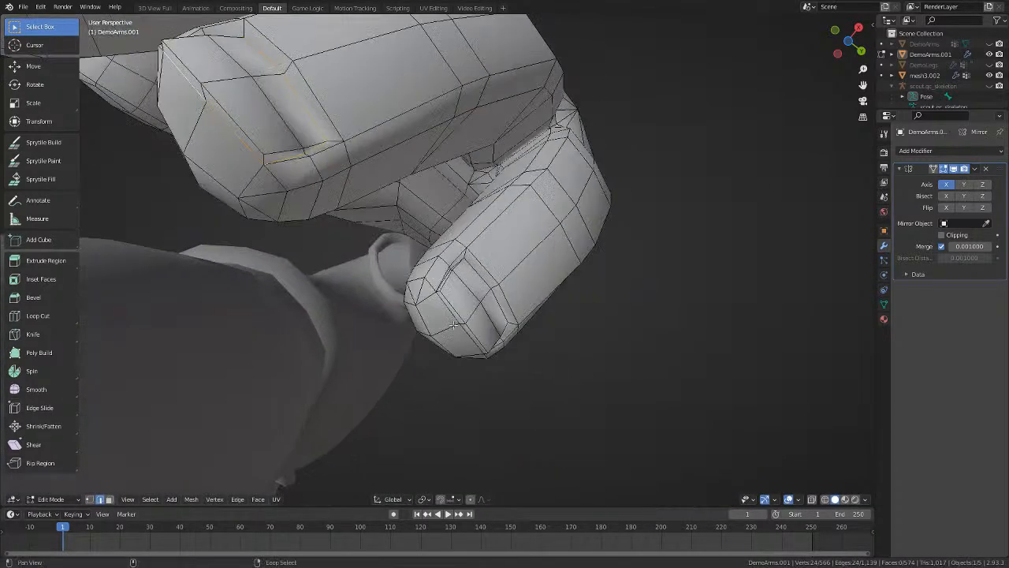
{"action": "key", "text": "v"}
{"action": "right_click", "coordinate": [488, 261]}
Examine the fingernail shading in Object Mode, including from a distance with the whole body in view.
{"action": "key", "text": "Tab"}
{"action": "scroll", "coordinate": [520, 237], "scroll_direction": "down", "scroll_amount": 5}
{"action": "key", "text": "a"}
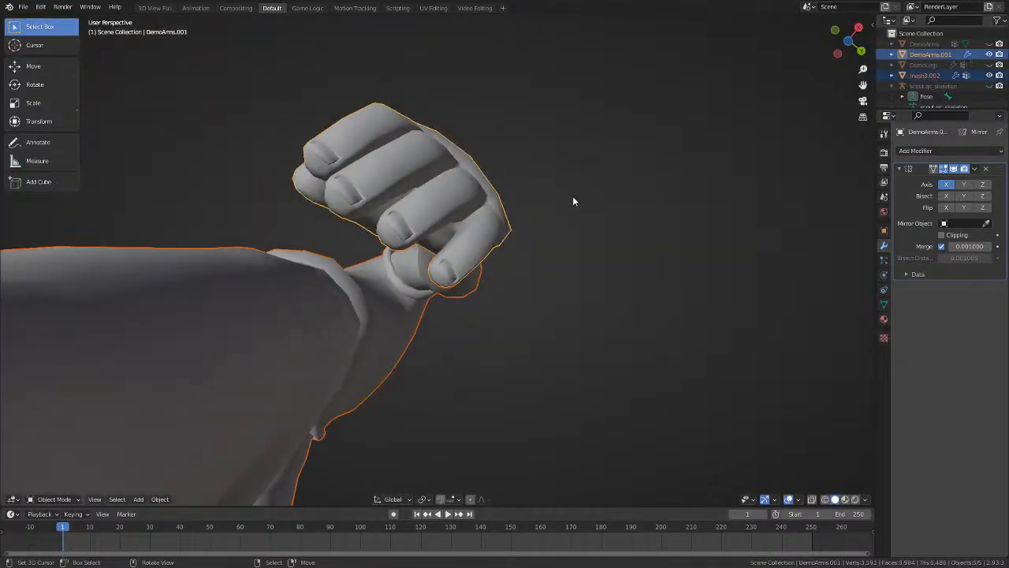
{"action": "key", "text": "a"}
{"action": "middle_click_drag", "start_coordinate": [573, 197], "coordinate": [411, 356]}
{"action": "scroll", "coordinate": [117, 303], "scroll_direction": "down", "scroll_amount": 4}
{"action": "scroll", "coordinate": [244, 303], "scroll_direction": "down", "scroll_amount": 2}
{"action": "key", "text": "a"}
{"action": "key", "text": "a"}
{"action": "scroll", "coordinate": [411, 356], "scroll_direction": "down", "scroll_amount": 2}
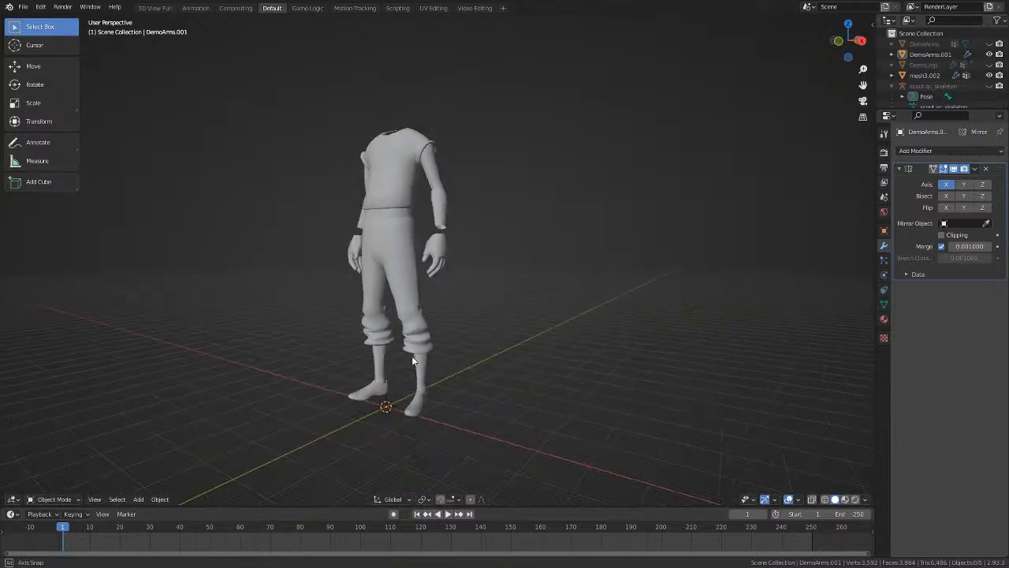
Switch the viewport to rendered shading and inspect the hand beside the body up close.
{"action": "left_click", "coordinate": [855, 500]}
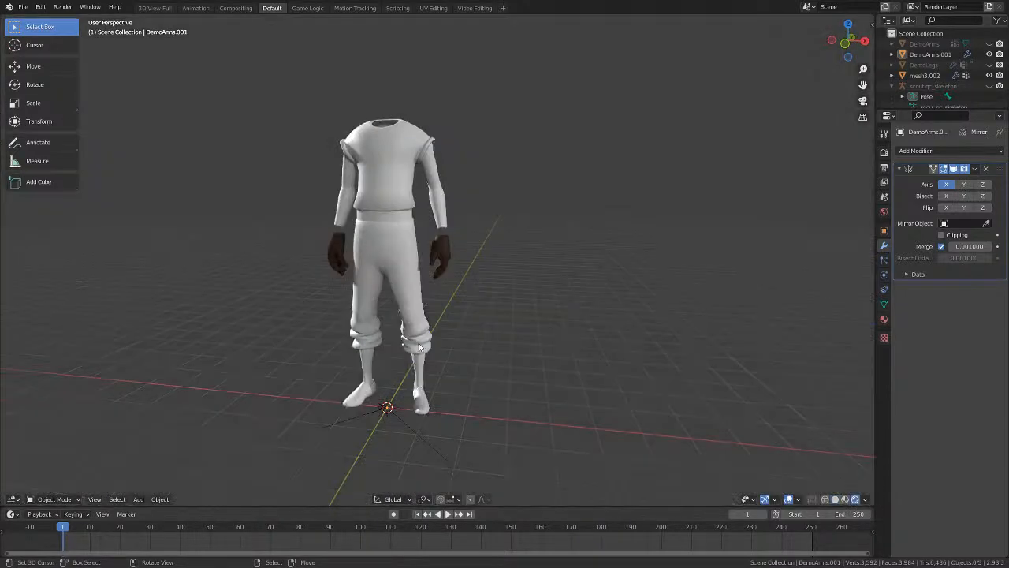
{"action": "mouse_move", "coordinate": [789, 331]}
{"action": "middle_mouse_down"}
{"action": "mouse_move", "coordinate": [615, 320]}
{"action": "mouse_move", "coordinate": [765, 313]}
{"action": "middle_mouse_up"}
{"action": "scroll", "coordinate": [584, 306], "scroll_direction": "up", "scroll_amount": 5}
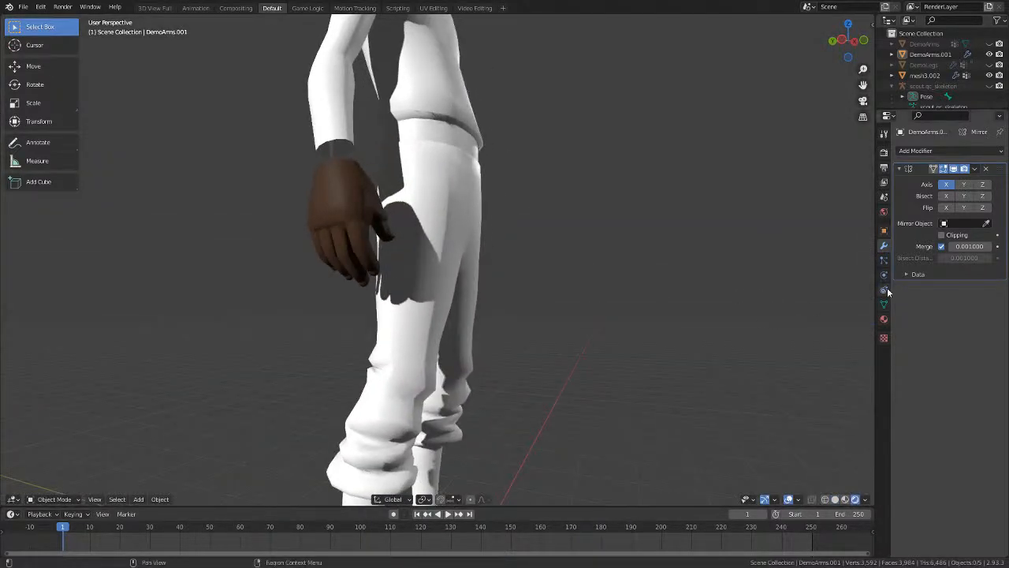
Remove all the material slots from the DemoArms.001 hands.
{"action": "left_click", "coordinate": [884, 317]}
{"action": "left_click", "coordinate": [1000, 174]}
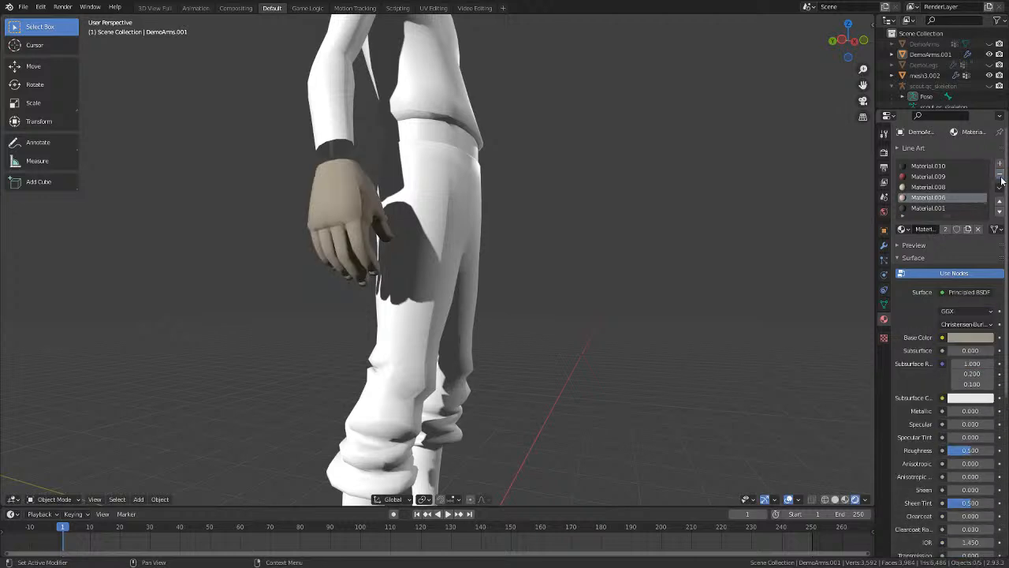
{"action": "left_click", "coordinate": [999, 175]}
{"action": "left_click", "coordinate": [999, 175]}
{"action": "left_click", "coordinate": [999, 175]}
{"action": "left_click", "coordinate": [999, 175]}
{"action": "scroll", "coordinate": [389, 262], "scroll_direction": "down", "scroll_amount": 5}
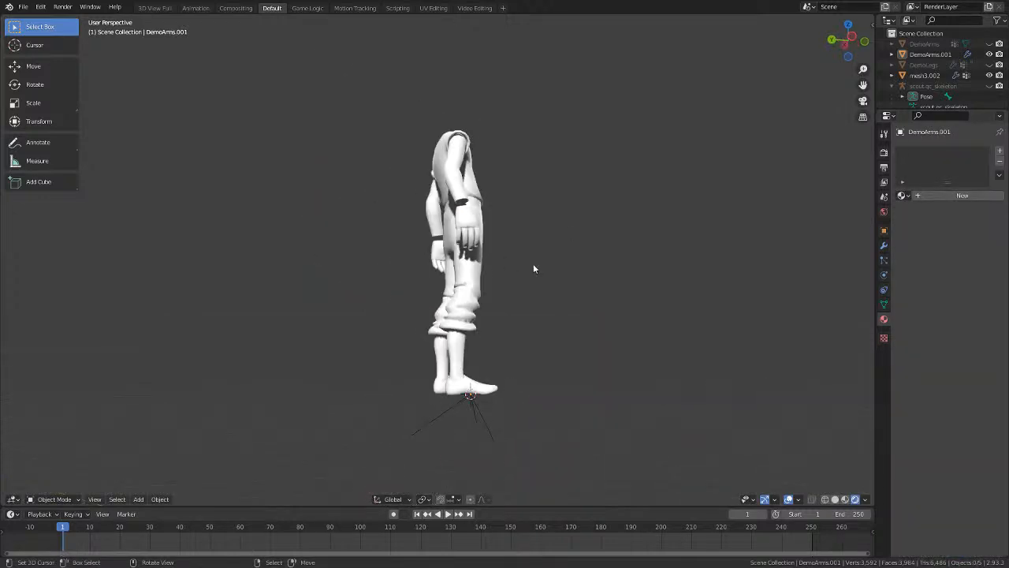
Examine how the hands line up with the mesh3.002 body and forearms from the side and front.
{"action": "middle_click_drag", "start_coordinate": [534, 268], "coordinate": [363, 331]}
{"action": "left_click", "coordinate": [430, 177]}
{"action": "key", "text": "KP_3"}
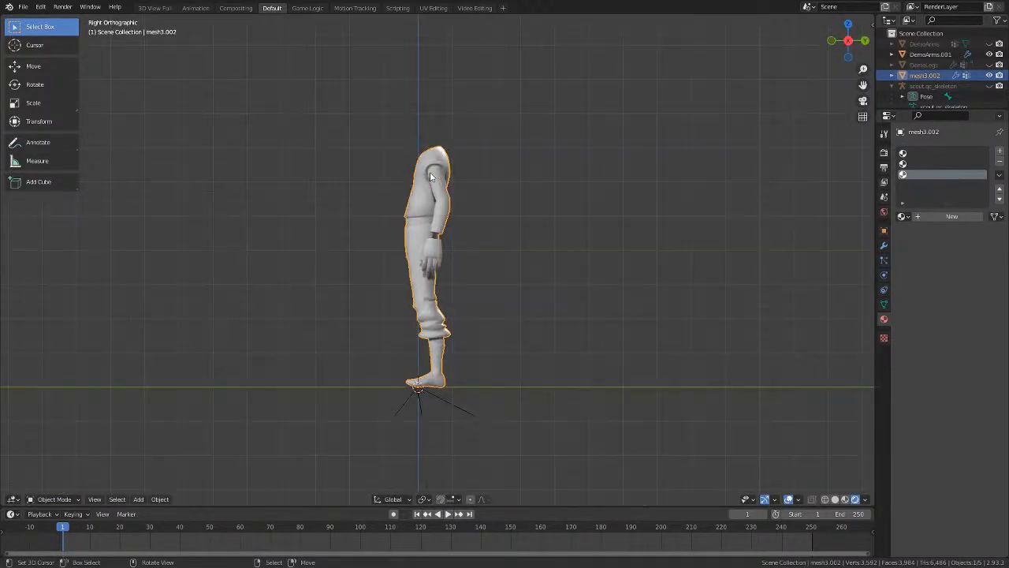
{"action": "scroll", "coordinate": [506, 196], "scroll_direction": "up", "scroll_amount": 5}
{"action": "left_click", "coordinate": [454, 201]}
{"action": "key", "text": "Tab"}
{"action": "key", "text": "Tab"}
{"action": "scroll", "coordinate": [552, 201], "scroll_direction": "down", "scroll_amount": 4}
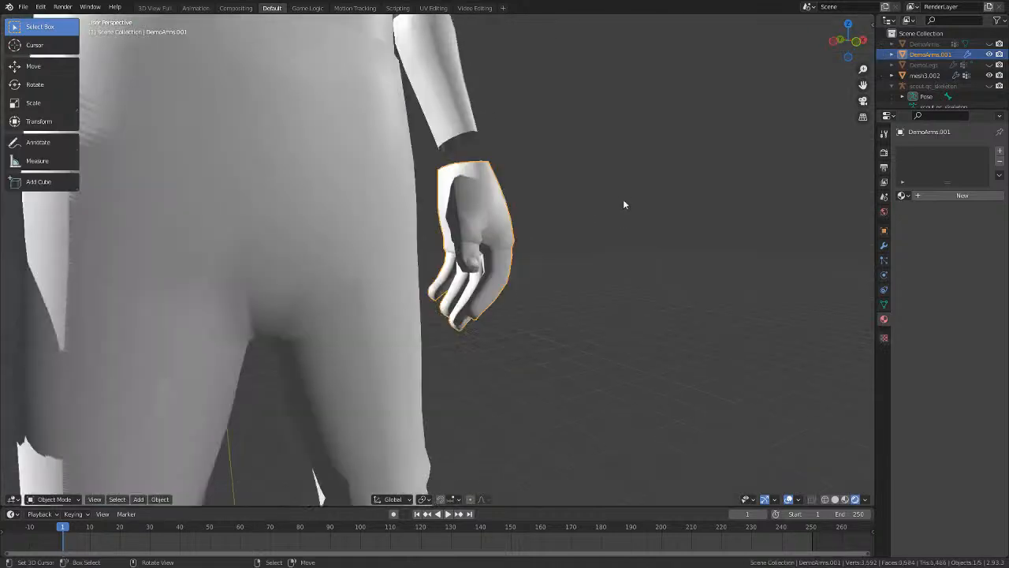
{"action": "middle_click_drag", "start_coordinate": [623, 203], "coordinate": [489, 209]}
Check the mesh3.002 body's Mirror modifier, join the hands into that body mesh, and open it in Edit Mode.
{"action": "left_click", "coordinate": [432, 162]}
{"action": "left_click", "coordinate": [884, 245]}
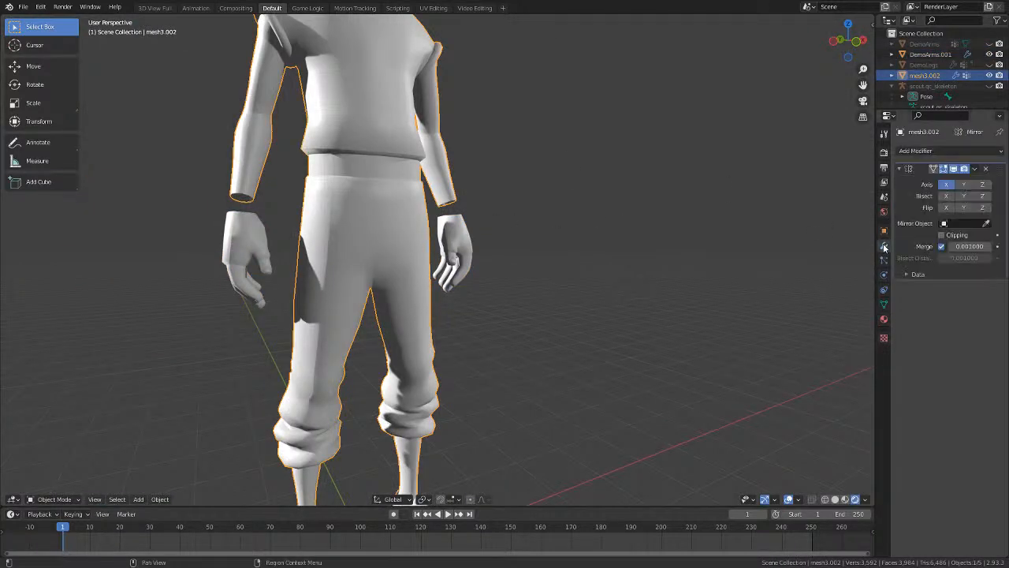
{"action": "left_click", "coordinate": [461, 253]}
{"action": "left_click", "coordinate": [444, 160], "text": "shift"}
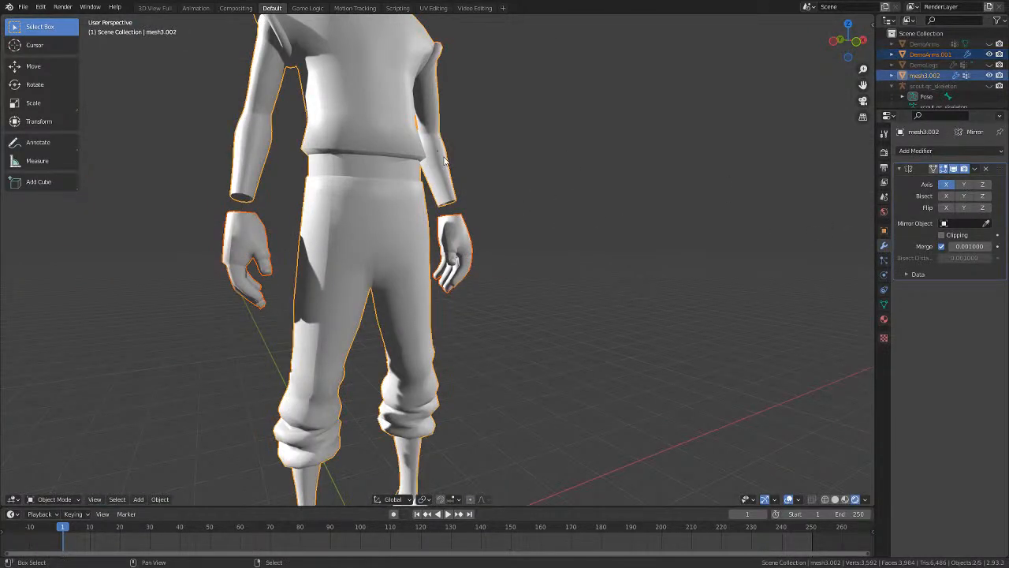
{"action": "key", "text": "Tab"}
In vertex select mode, reposition the inner-side vertex in the row just below the hand's wrist opening.
{"action": "key", "text": "KP_1"}
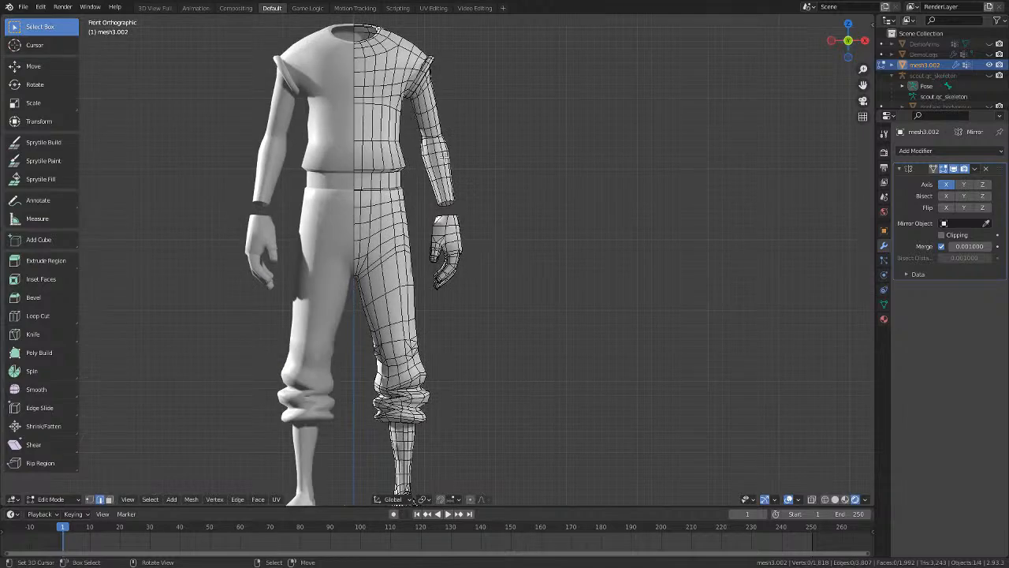
{"action": "scroll", "coordinate": [590, 267], "scroll_direction": "up", "scroll_amount": 5}
{"action": "middle_click_drag", "start_coordinate": [590, 267], "coordinate": [407, 415]}
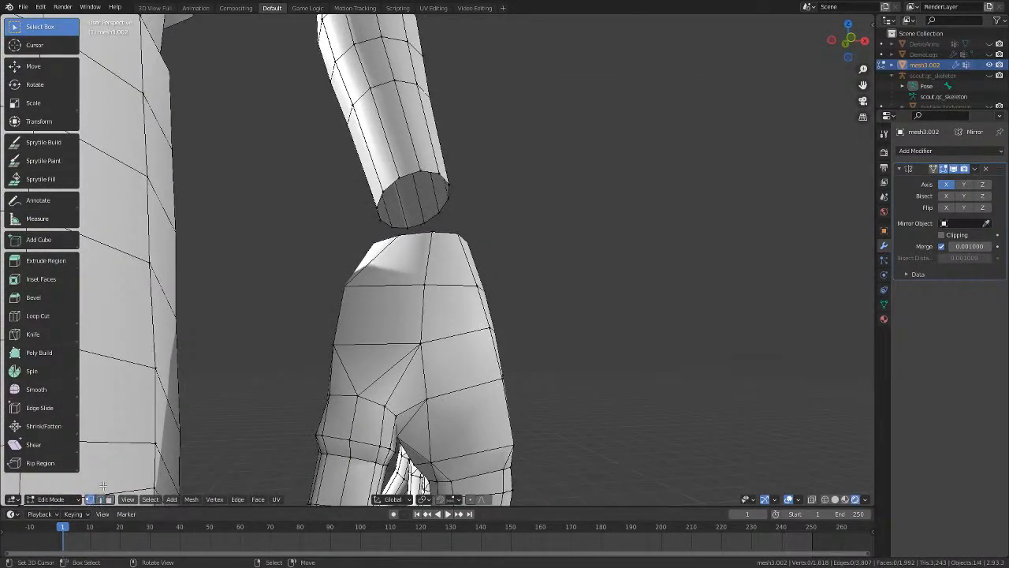
{"action": "scroll", "coordinate": [359, 309], "scroll_direction": "up", "scroll_amount": 2}
{"action": "right_click", "coordinate": [337, 313]}
{"action": "key", "text": "g"}
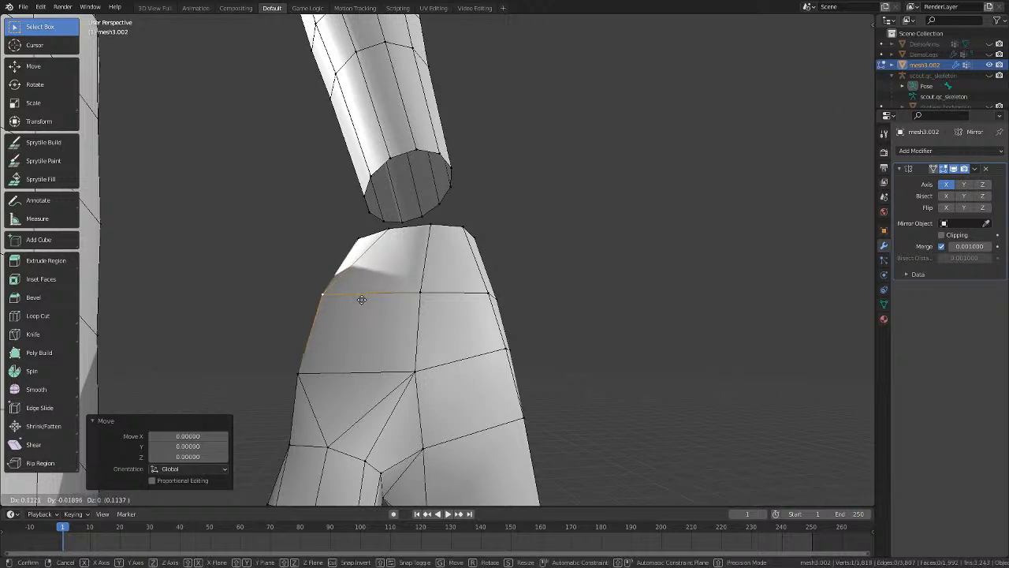
{"action": "left_click", "coordinate": [362, 301]}
{"action": "middle_click_drag", "start_coordinate": [364, 303], "coordinate": [383, 329]}
Move the inner-side rim vertices of the hand's wrist opening to round out its outline.
{"action": "right_click", "coordinate": [401, 278]}
{"action": "middle_click_drag", "start_coordinate": [401, 277], "coordinate": [403, 347]}
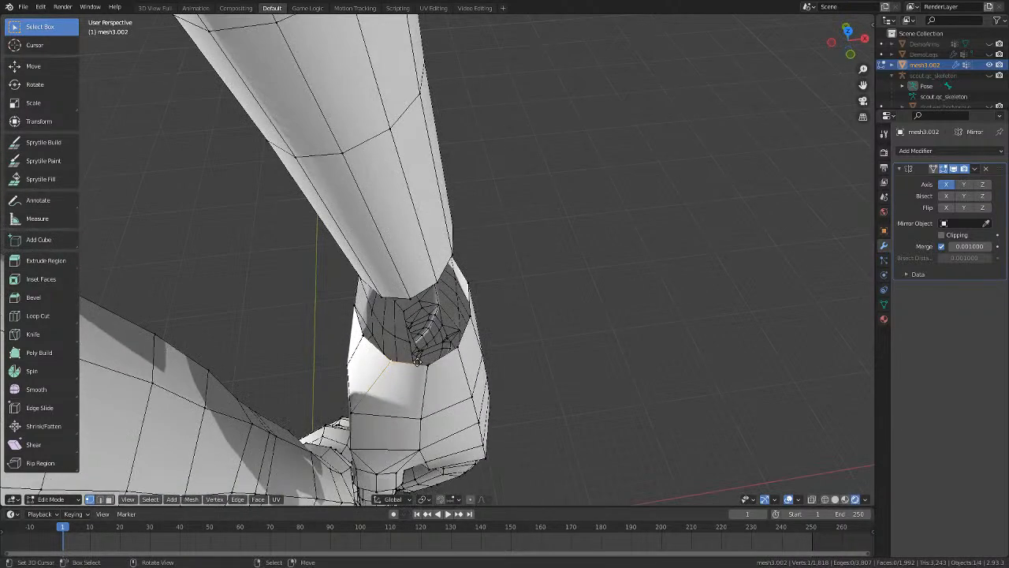
{"action": "key", "text": "g"}
{"action": "left_click", "coordinate": [362, 332]}
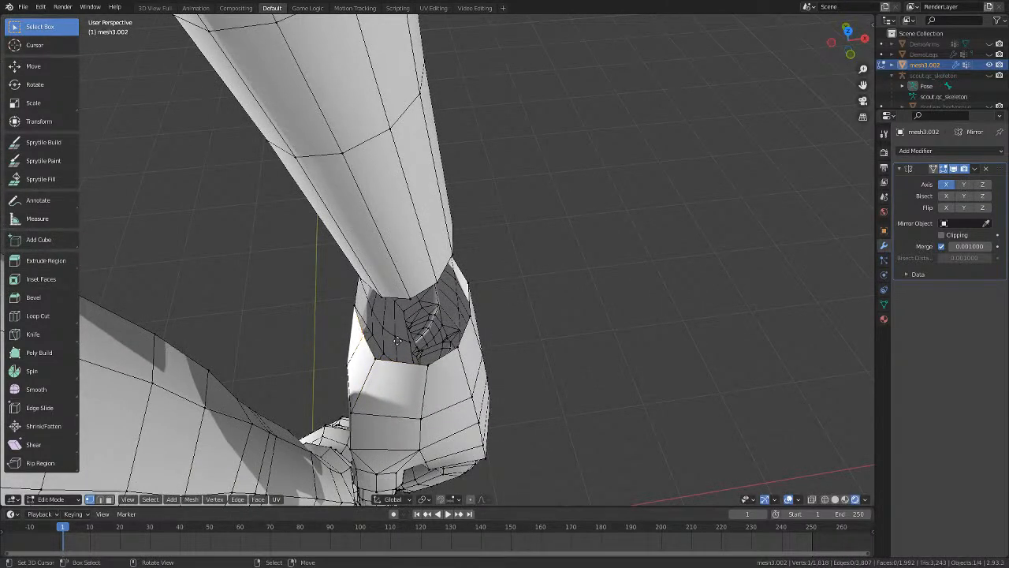
{"action": "key", "text": "g"}
{"action": "left_click", "coordinate": [403, 334]}
Adjust the front rim vertices of the wrist opening, shifting one along Z and moving the middle one freely.
{"action": "middle_click_drag", "start_coordinate": [404, 333], "coordinate": [422, 261]}
{"action": "left_click", "coordinate": [523, 251]}
{"action": "key", "text": "g"}
{"action": "key", "text": "z"}
{"action": "left_click", "coordinate": [545, 277]}
{"action": "key", "text": "g"}
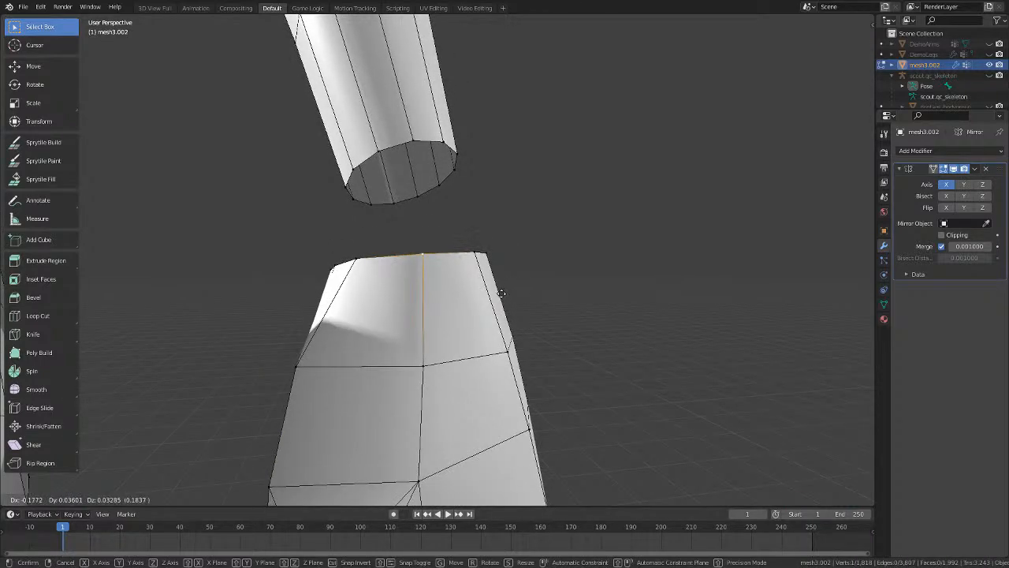
{"action": "left_click", "coordinate": [501, 293]}
{"action": "scroll", "coordinate": [401, 362], "scroll_direction": "down", "scroll_amount": 3}
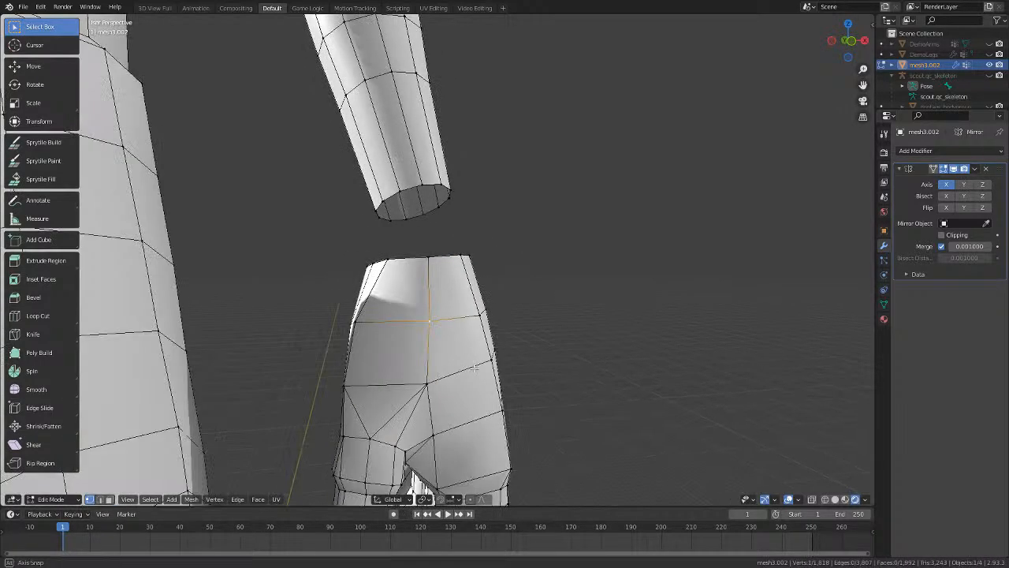
Select the hand's wrist opening edge loop and unhide the scout_morphs_high reference mesh, displaying everything in wireframe.
{"action": "middle_click_drag", "start_coordinate": [466, 360], "coordinate": [63, 371]}
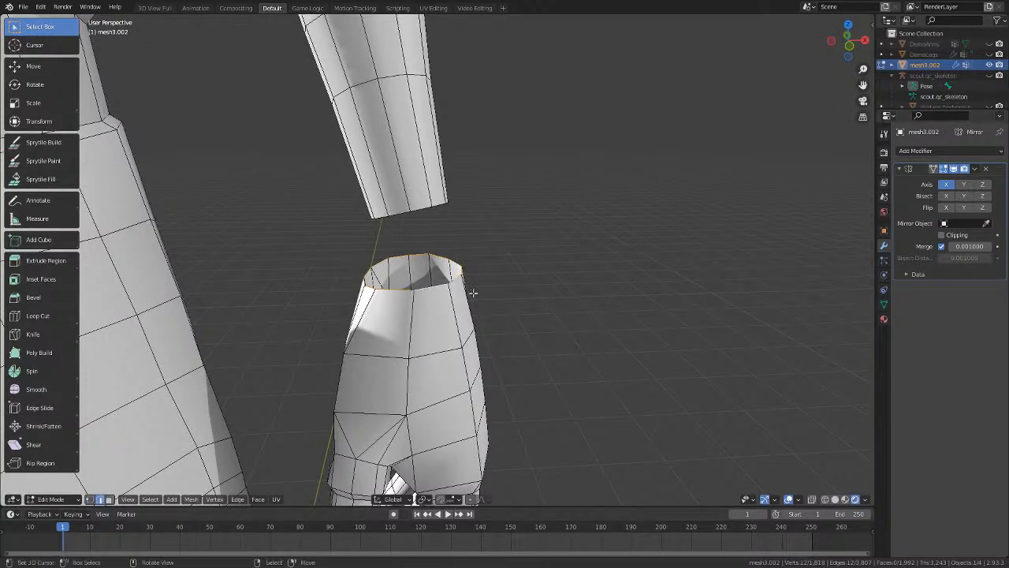
{"action": "key", "text": "KP_3"}
{"action": "scroll", "coordinate": [1005, 92], "scroll_direction": "down", "scroll_amount": 2}
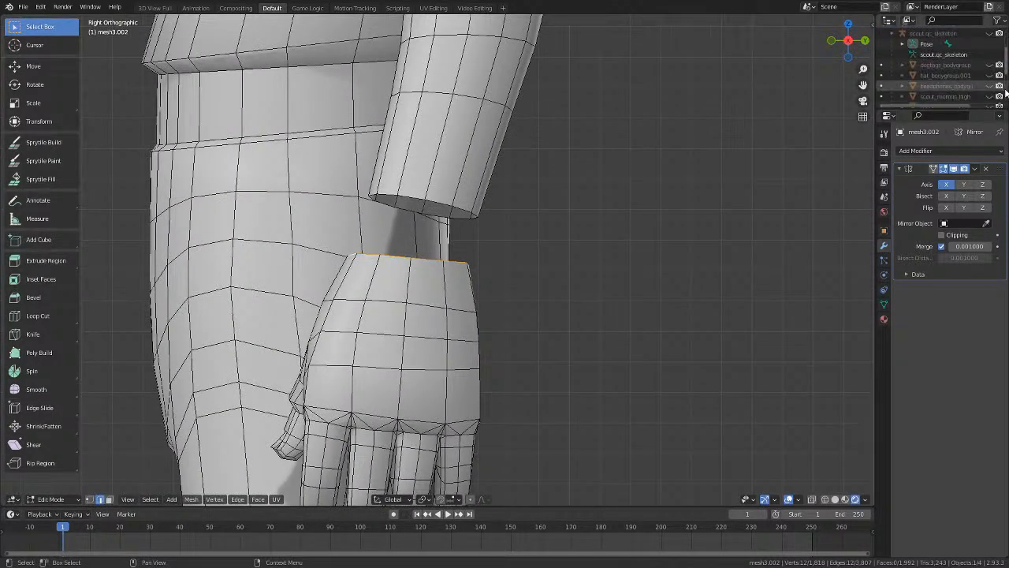
{"action": "left_click", "coordinate": [990, 86]}
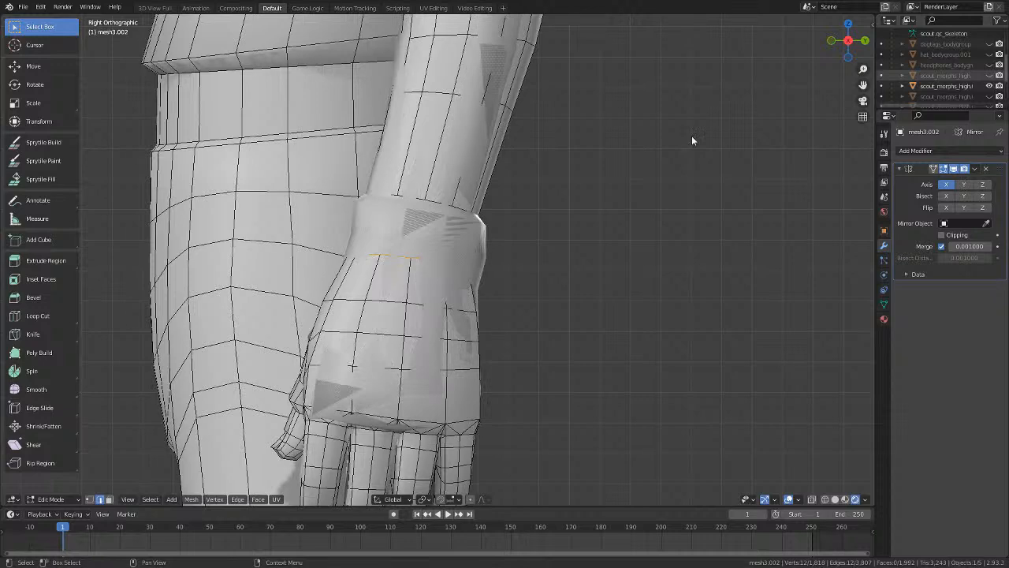
{"action": "mouse_move", "coordinate": [533, 256]}
{"action": "middle_mouse_down"}
{"action": "mouse_move", "coordinate": [531, 278]}
{"action": "mouse_move", "coordinate": [541, 270]}
{"action": "middle_mouse_up"}
{"action": "key", "text": "shift+z"}
Rotate the hand's wrist loop about 10 degrees, scale it by 1.114, and move it to match the reference wrist.
{"action": "key", "text": "r"}
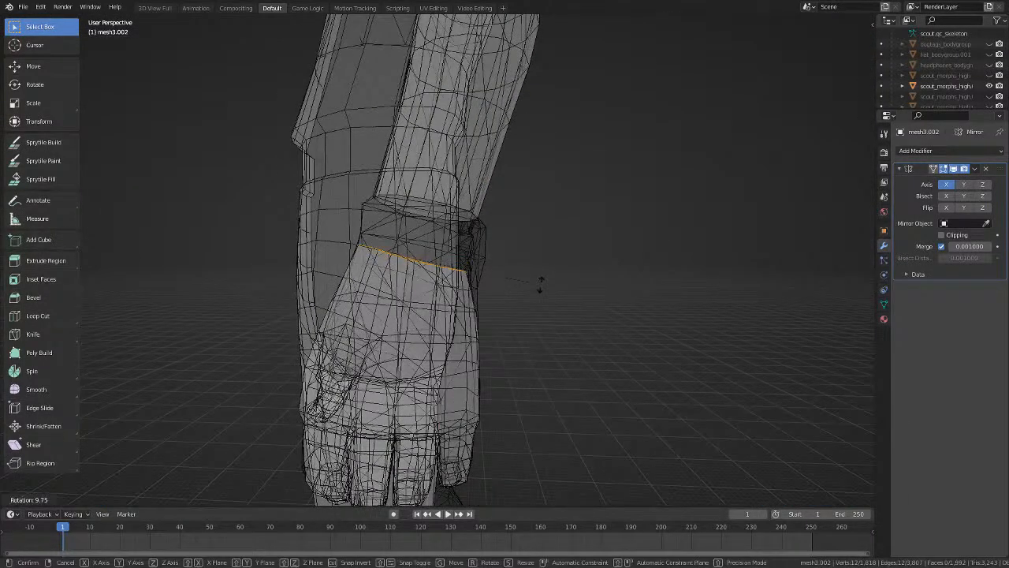
{"action": "left_click", "coordinate": [541, 282]}
{"action": "key", "text": "g"}
{"action": "left_click", "coordinate": [547, 300]}
{"action": "key", "text": "s"}
{"action": "left_click", "coordinate": [558, 304]}
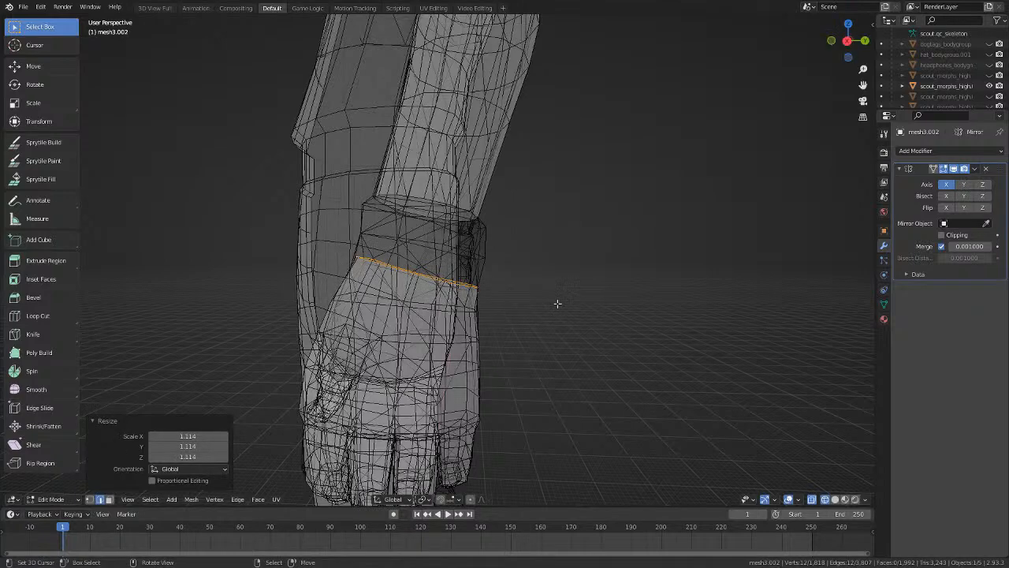
{"action": "key", "text": "g"}
{"action": "left_click", "coordinate": [552, 305]}
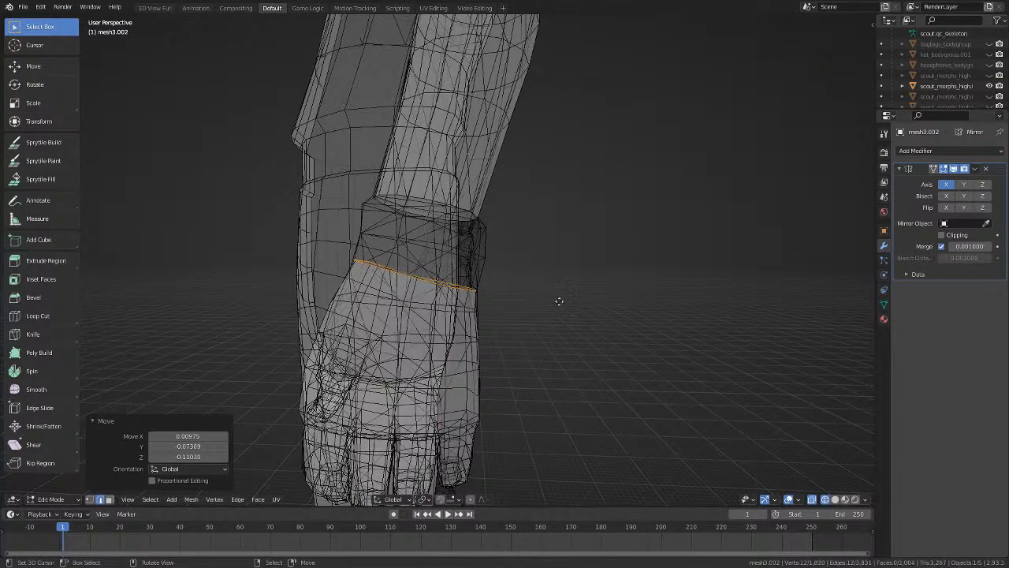
Extrude the wrist loop about 2.02 upward along Z toward the forearm as a cuff and resize its upper loop.
{"action": "key", "text": "e"}
{"action": "left_click", "coordinate": [567, 264]}
{"action": "key", "text": "alt+z"}
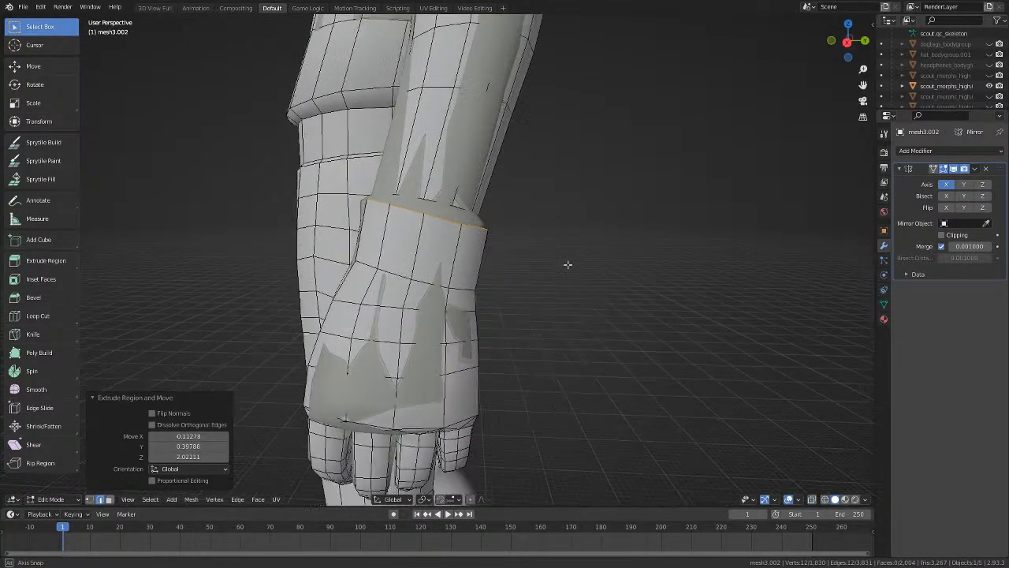
{"action": "middle_click_drag", "start_coordinate": [568, 264], "coordinate": [574, 265]}
{"action": "key", "text": "s"}
{"action": "left_click", "coordinate": [569, 250]}
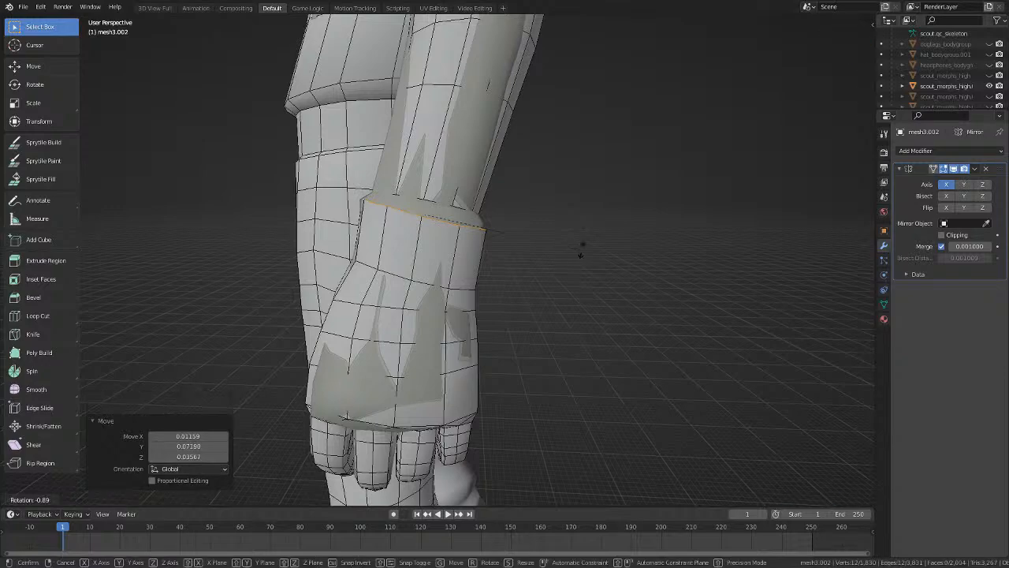
Scale the cuff's upper loop by 1.051 and adjust its width along X to fit the reference mesh.
{"action": "middle_click_drag", "start_coordinate": [538, 248], "coordinate": [578, 268]}
{"action": "key", "text": "alt+z"}
{"action": "key", "text": "s"}
{"action": "key", "text": "x"}
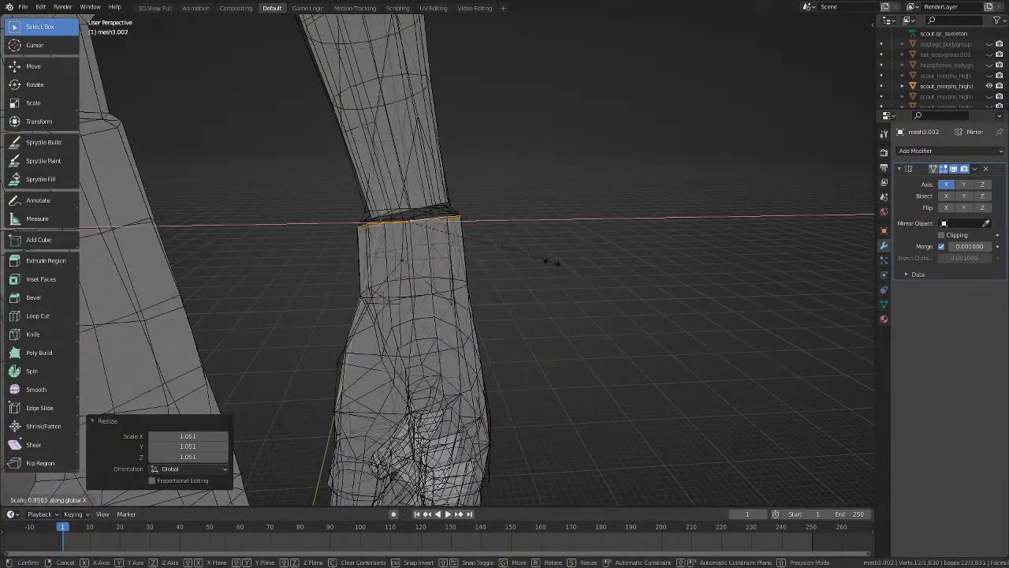
{"action": "left_click", "coordinate": [551, 262]}
{"action": "key", "text": "alt+z"}
{"action": "middle_click_drag", "start_coordinate": [473, 250], "coordinate": [482, 249]}
{"action": "key", "text": "alt+z"}
Select the edge loop at the forearm's open wrist end and rotate it to follow the reference mesh.
{"action": "key", "text": "alt+a"}
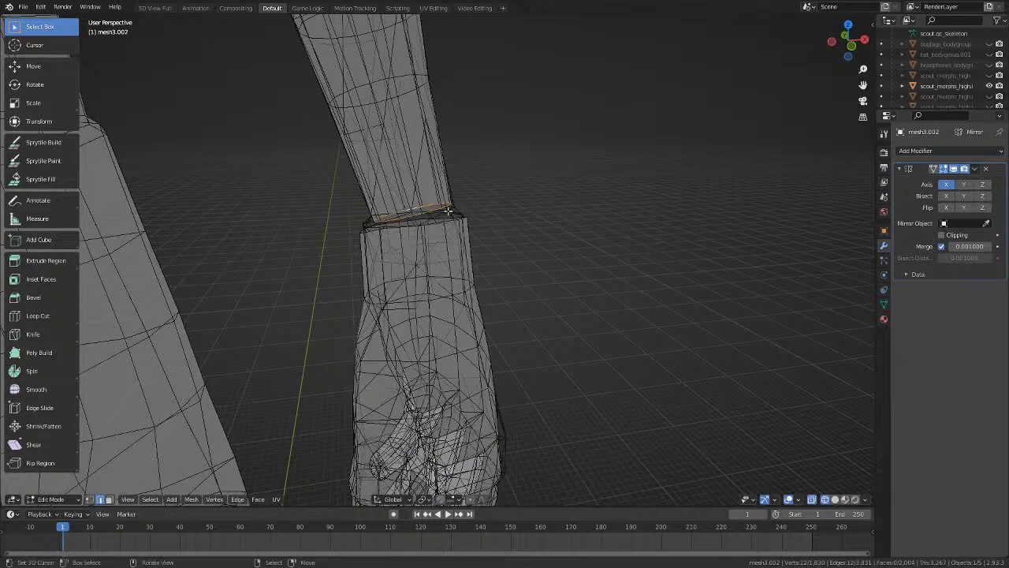
{"action": "key", "text": "alt+z"}
{"action": "middle_click_drag", "start_coordinate": [448, 211], "coordinate": [480, 213]}
{"action": "key", "text": "alt+z"}
{"action": "key", "text": "alt+z"}
{"action": "key", "text": "alt+z"}
{"action": "key", "text": "r"}
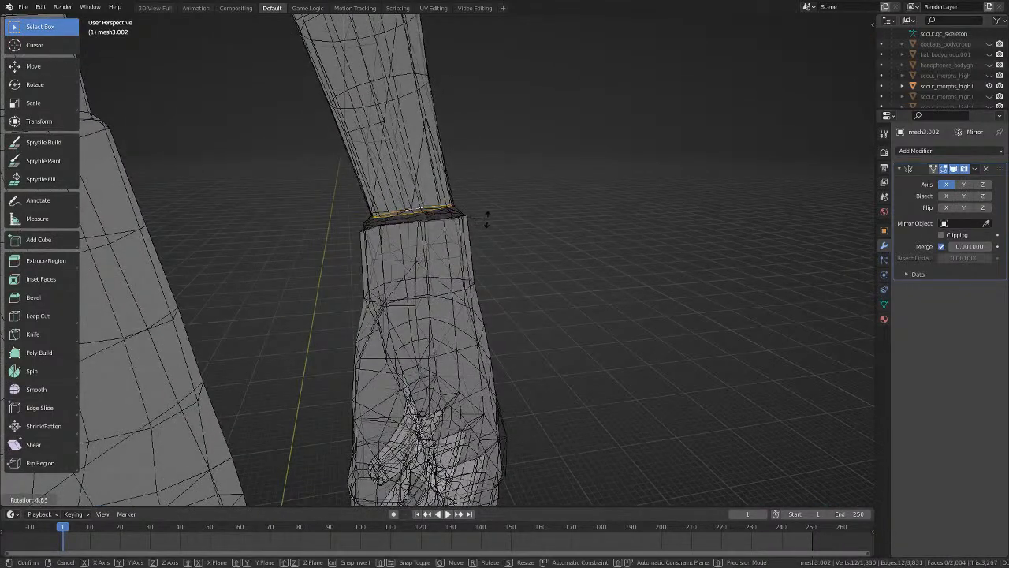
{"action": "left_click", "coordinate": [488, 220]}
Scale the forearm's end loop by 1.069, nudge it into place, and rotate it about 1 degree.
{"action": "key", "text": "s"}
{"action": "left_click", "coordinate": [494, 221]}
{"action": "key", "text": "g"}
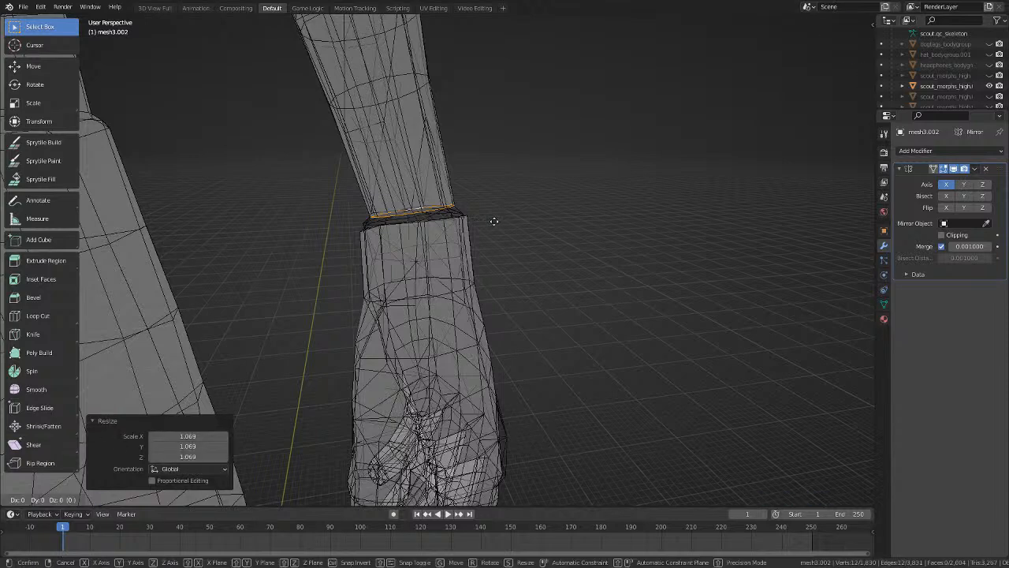
{"action": "left_click", "coordinate": [493, 219]}
{"action": "key", "text": "r"}
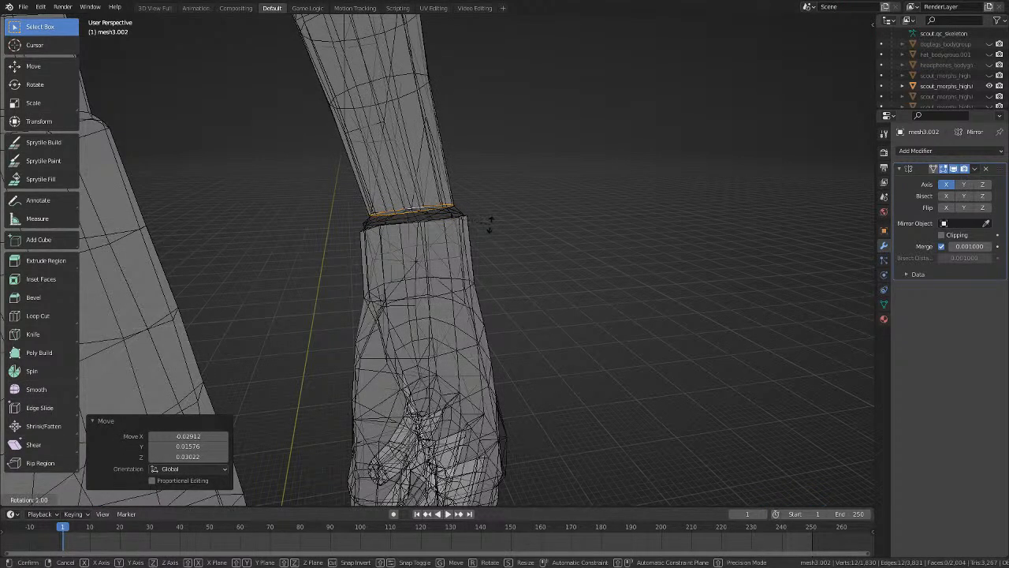
{"action": "left_click", "coordinate": [490, 226]}
From the side, rotate the forearm's end loop about 0.34 degrees and scale it by 0.930 along Y.
{"action": "key", "text": "shift+z"}
{"action": "middle_click_drag", "start_coordinate": [491, 226], "coordinate": [531, 237]}
{"action": "key", "text": "shift+z"}
{"action": "key", "text": "r"}
{"action": "left_click", "coordinate": [531, 239]}
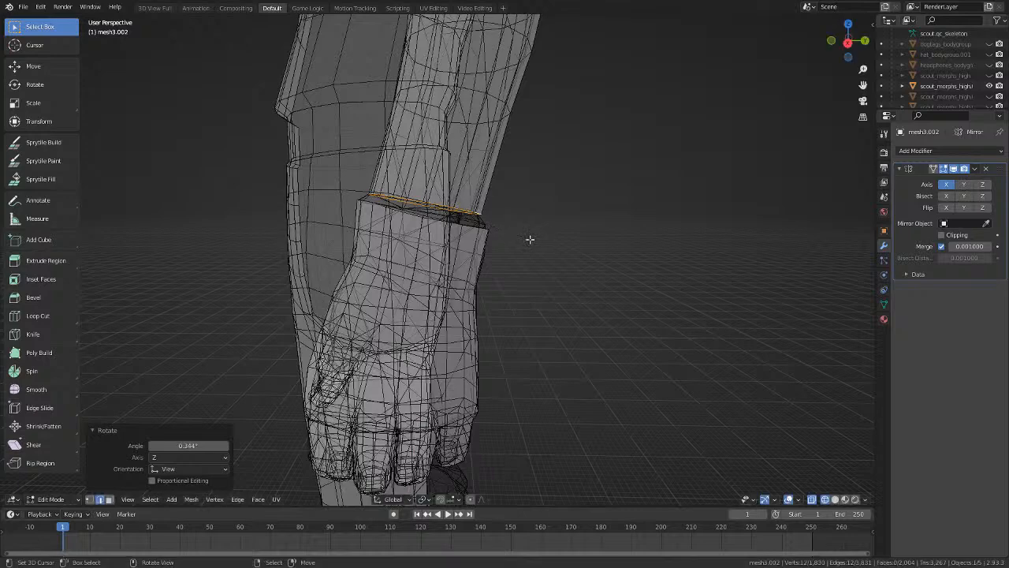
{"action": "key", "text": "shift+z"}
{"action": "key", "text": "s"}
{"action": "key", "text": "y"}
{"action": "left_click", "coordinate": [544, 245]}
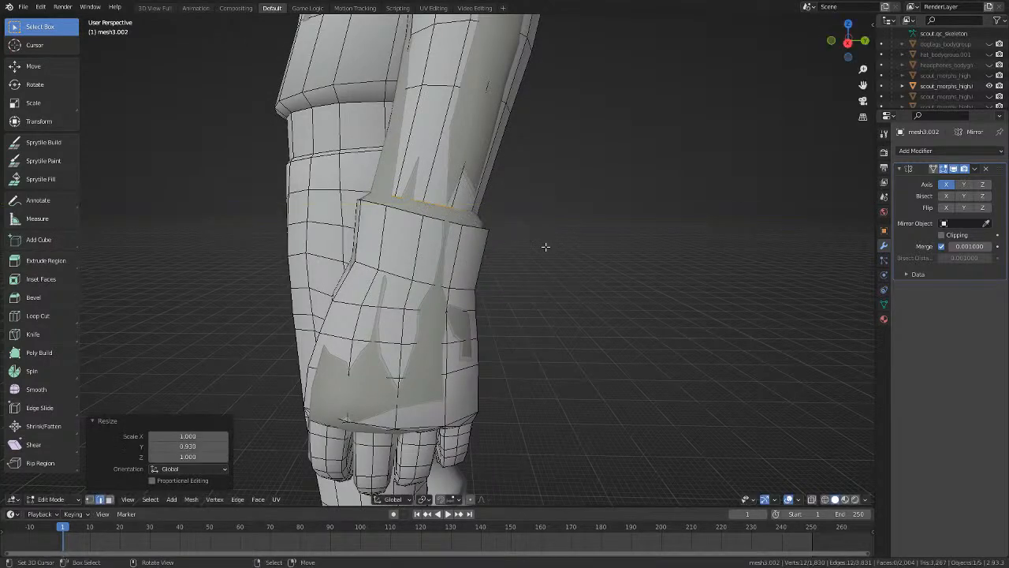
{"action": "key", "text": "shift+z"}
{"action": "left_click", "coordinate": [543, 245]}
{"action": "key", "text": "r"}
{"action": "left_click", "coordinate": [543, 243]}
{"action": "key", "text": "alt+z"}
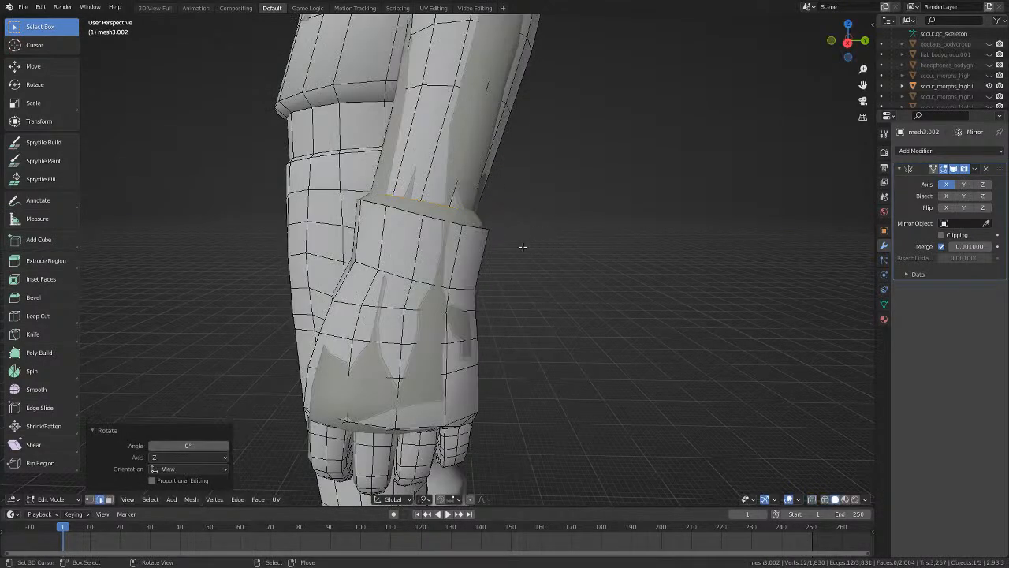
Fit the hand cuff's upper loop to the reference from the side, rotating it 2.03 degrees and scaling it by 0.968 along Y.
{"action": "key", "text": "alt+a"}
{"action": "key", "text": "shift+z"}
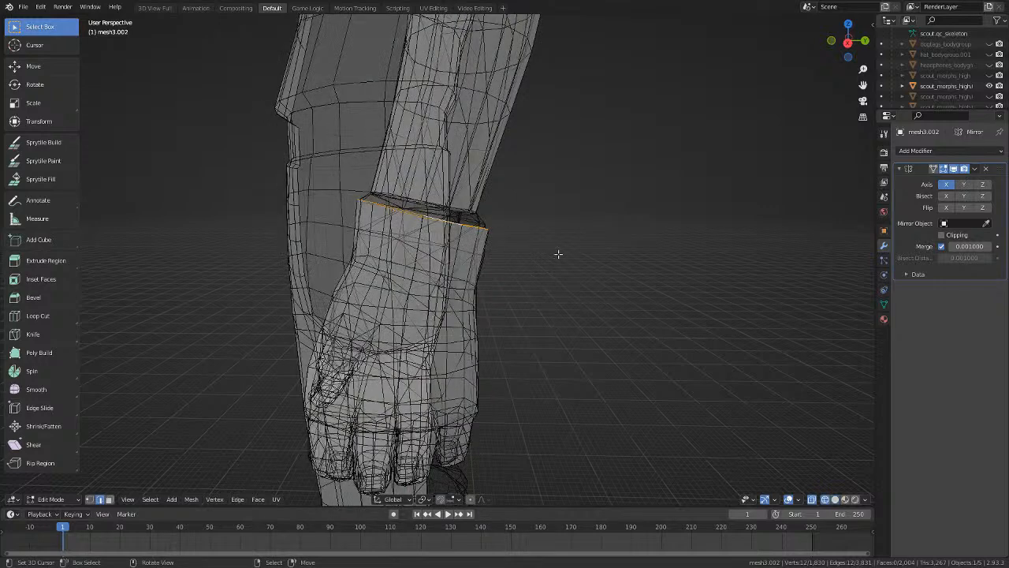
{"action": "key", "text": "g"}
{"action": "left_click", "coordinate": [558, 243]}
{"action": "key", "text": "r"}
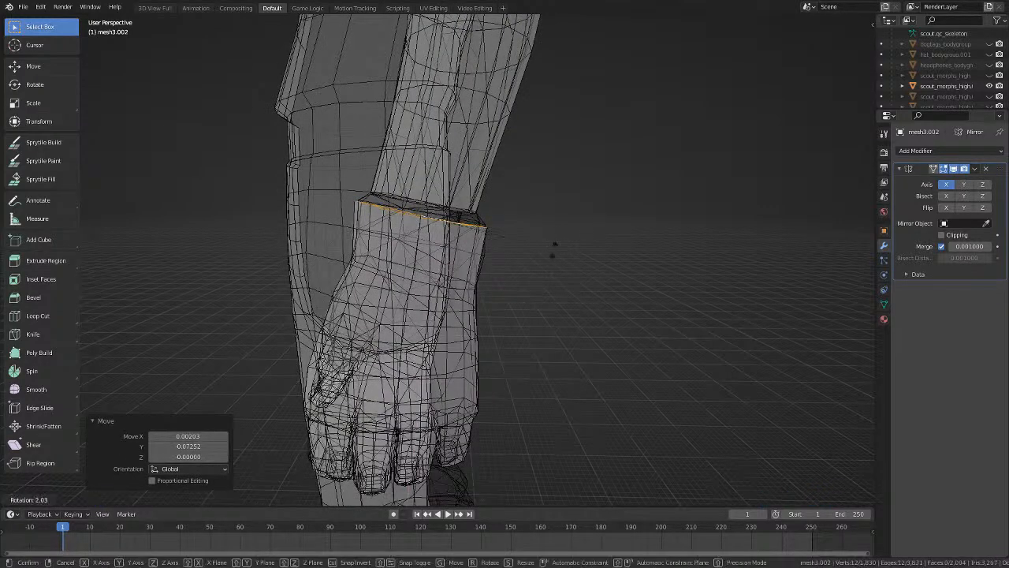
{"action": "left_click", "coordinate": [556, 246]}
{"action": "key", "text": "s"}
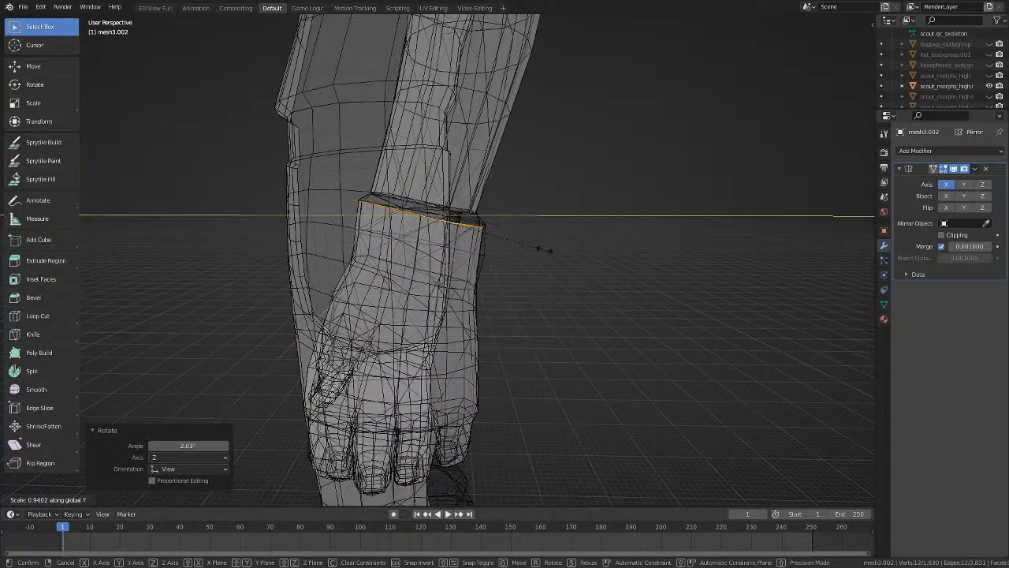
{"action": "left_click", "coordinate": [549, 249]}
{"action": "key", "text": "g"}
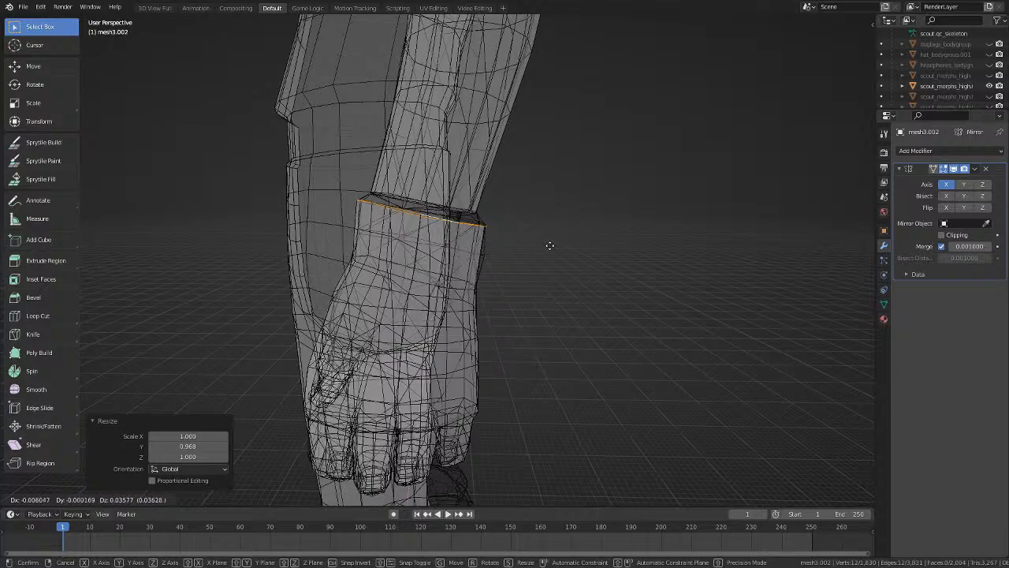
{"action": "left_click", "coordinate": [550, 245]}
From the front, scale the cuff's upper loop by 1.002 along X and rotate it about 2.02 degrees.
{"action": "mouse_move", "coordinate": [550, 245]}
{"action": "middle_mouse_down"}
{"action": "mouse_move", "coordinate": [625, 260]}
{"action": "mouse_move", "coordinate": [554, 242]}
{"action": "middle_mouse_up"}
{"action": "key", "text": "shift+z"}
{"action": "key", "text": "shift+z"}
{"action": "key", "text": "s"}
{"action": "left_click", "coordinate": [558, 244]}
{"action": "key", "text": "r"}
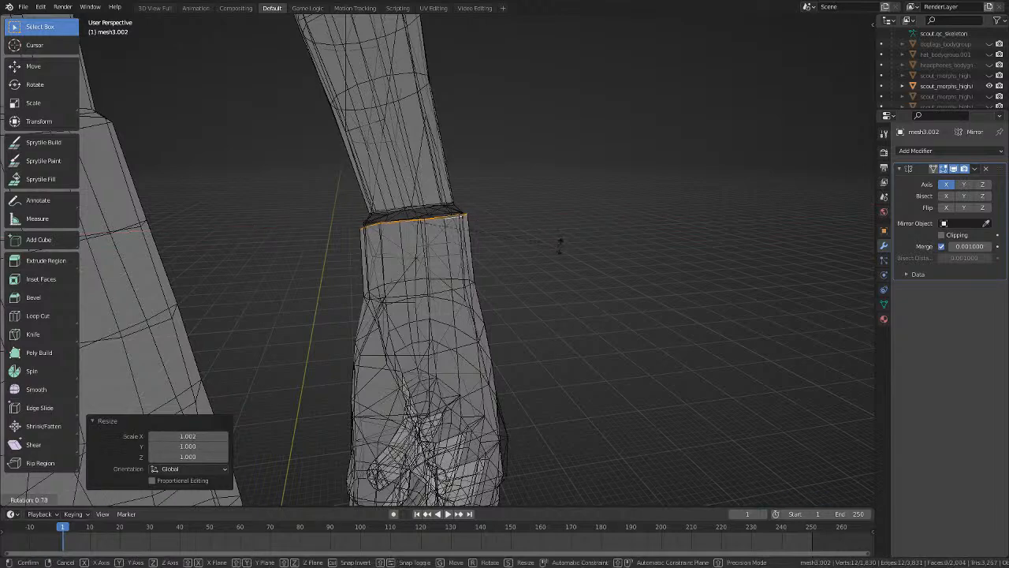
{"action": "left_click", "coordinate": [559, 248]}
Return to solid shading and hide the scout_morphs_high reference mesh.
{"action": "key", "text": "shift+z"}
{"action": "middle_click_drag", "start_coordinate": [559, 249], "coordinate": [457, 245]}
{"action": "scroll", "coordinate": [465, 236], "scroll_direction": "down", "scroll_amount": 4}
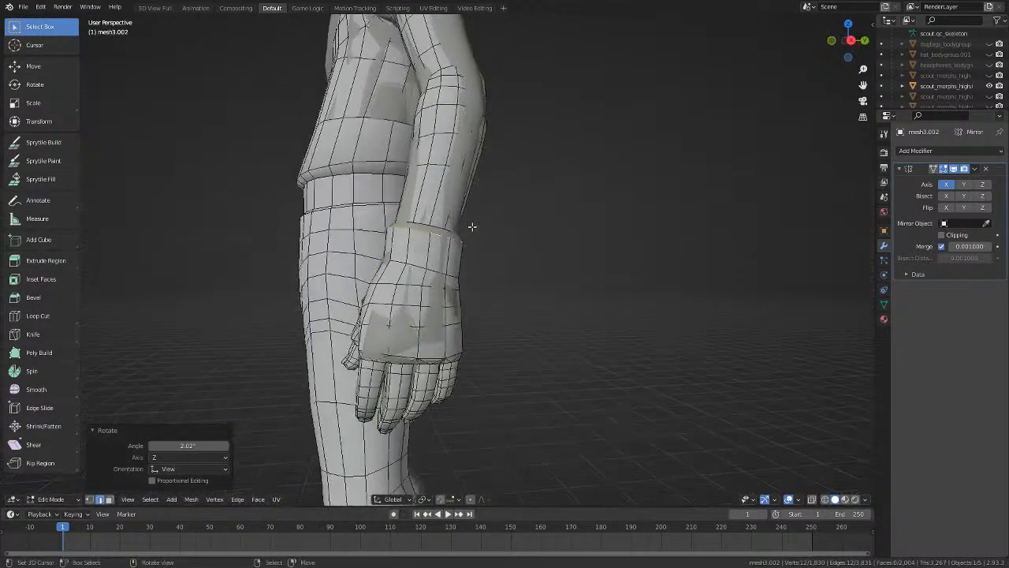
{"action": "left_click", "coordinate": [989, 87]}
{"action": "scroll", "coordinate": [410, 276], "scroll_direction": "up", "scroll_amount": 1}
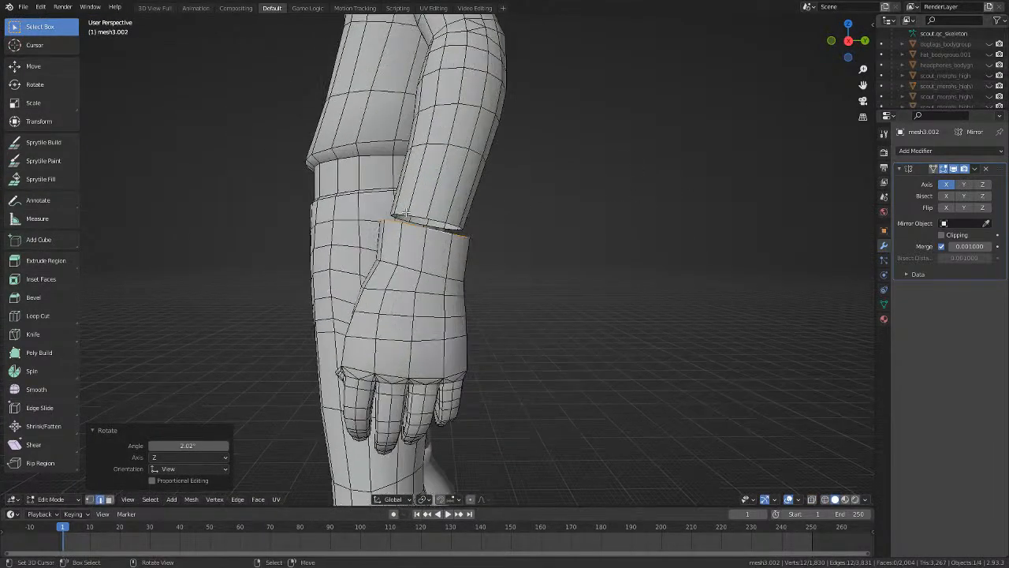
Select the loop at the cuff's base, rotate it 1.63 degrees, and adjust its size and position.
{"action": "key", "text": "alt+a"}
{"action": "middle_click_drag", "start_coordinate": [398, 279], "coordinate": [481, 288]}
{"action": "key", "text": "alt+z"}
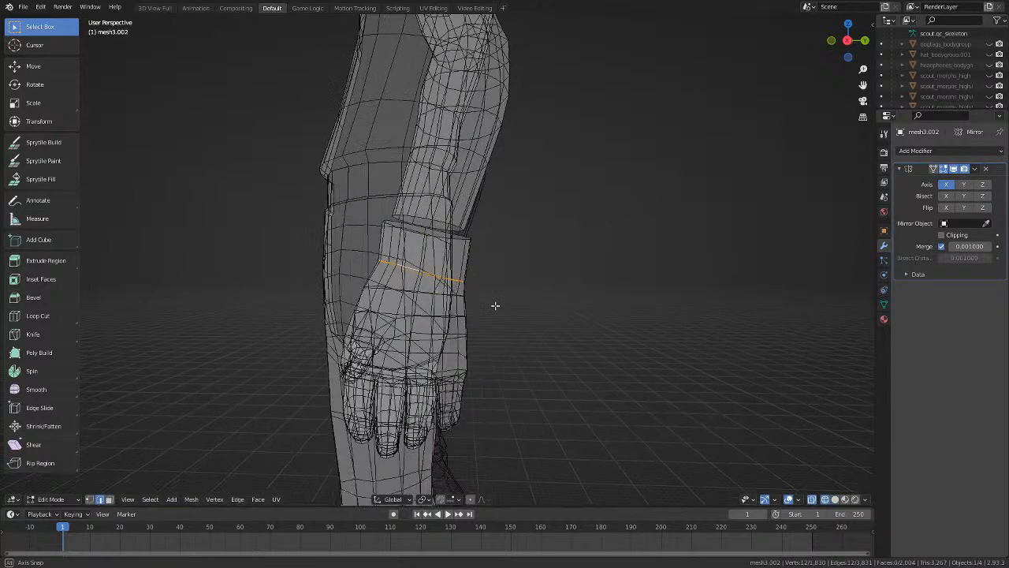
{"action": "scroll", "coordinate": [498, 304], "scroll_direction": "up", "scroll_amount": 1}
{"action": "key", "text": "r"}
{"action": "left_click", "coordinate": [505, 294]}
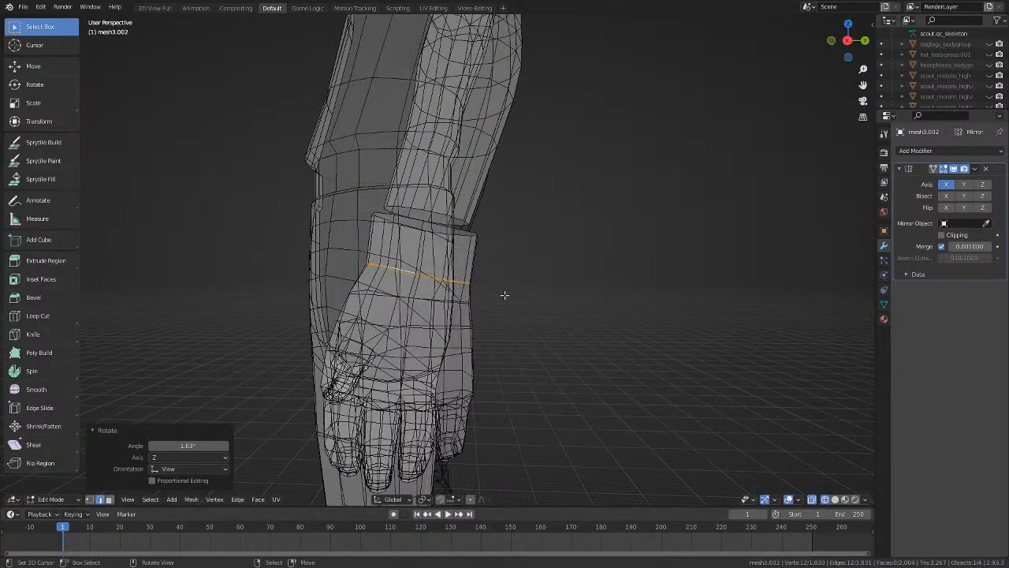
{"action": "key", "text": "s"}
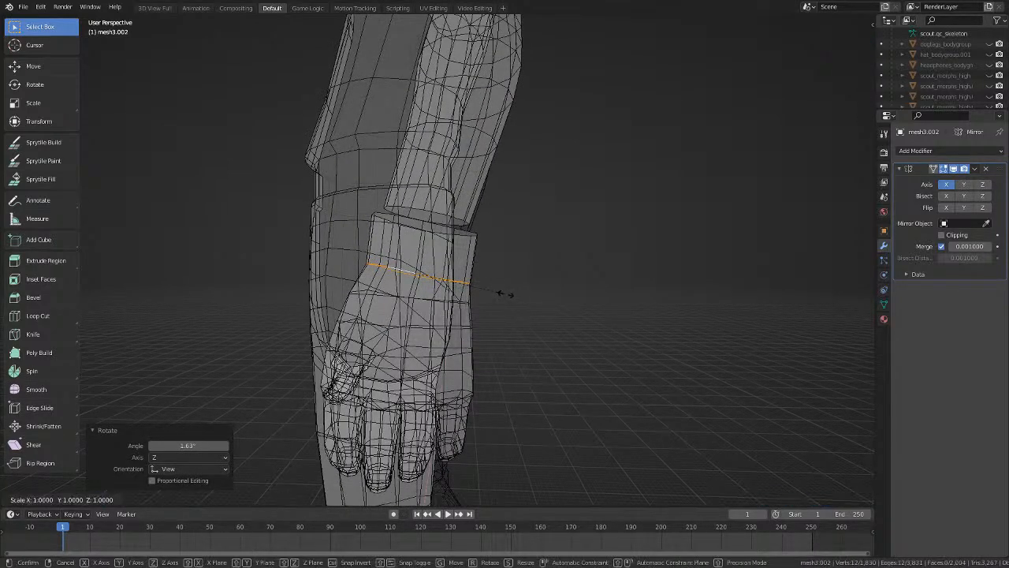
{"action": "left_click", "coordinate": [508, 294]}
{"action": "key", "text": "g"}
{"action": "left_click", "coordinate": [506, 293]}
Widen the loop at the cuff's base slightly along X.
{"action": "middle_click_drag", "start_coordinate": [506, 293], "coordinate": [629, 310]}
{"action": "key", "text": "alt+z"}
{"action": "key", "text": "s"}
{"action": "key", "text": "x"}
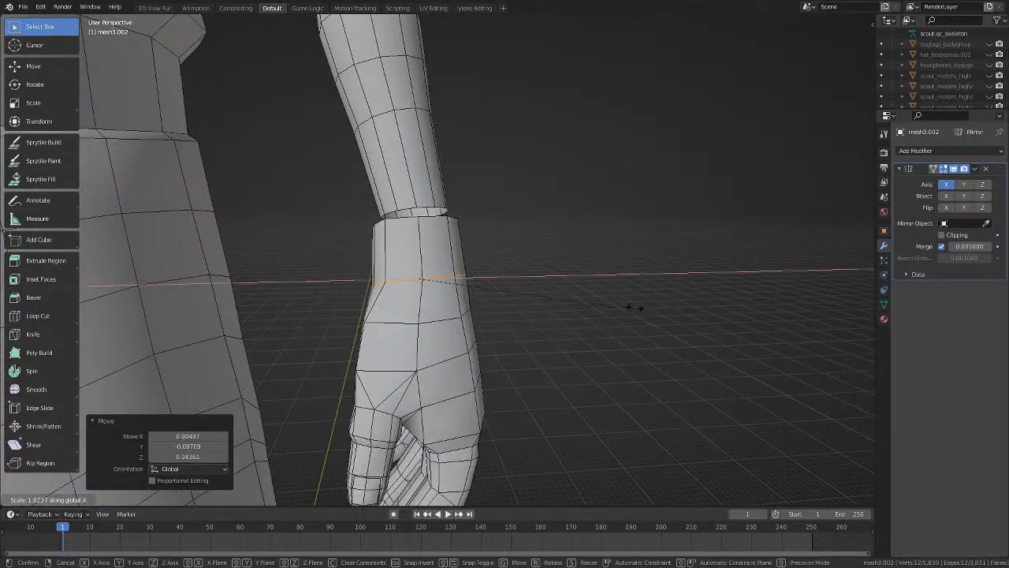
{"action": "left_click", "coordinate": [633, 306]}
Add one centred loop cut around the hand cuff and scale it by 0.974 along X.
{"action": "key", "text": "alt+a"}
{"action": "left_click", "coordinate": [446, 247]}
{"action": "right_click", "coordinate": [446, 247]}
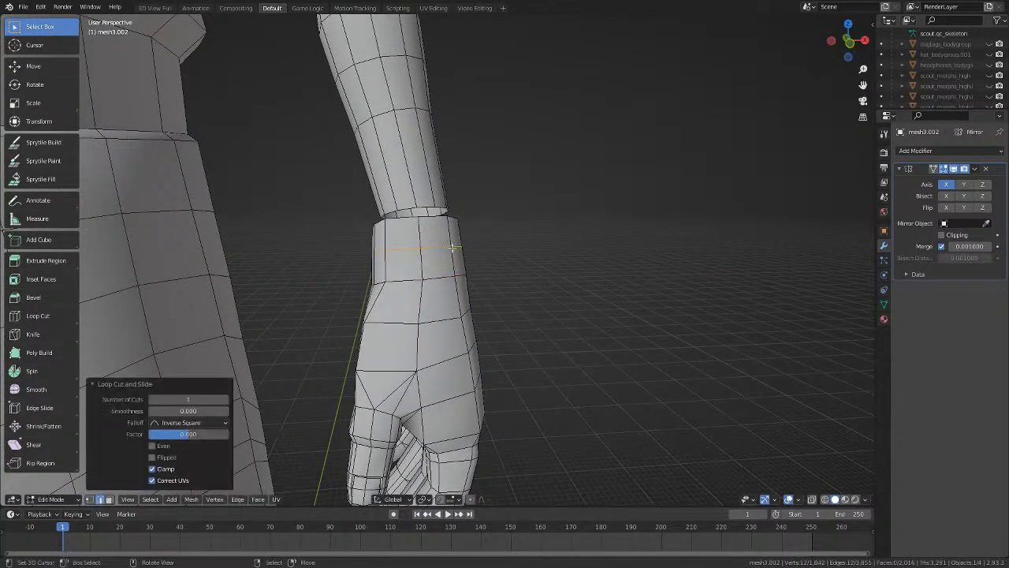
{"action": "key", "text": "s"}
{"action": "key", "text": "x"}
{"action": "left_click", "coordinate": [678, 289]}
In the right orthographic view, move the cuff's middle loop slightly downward and nudge the upper loop into place.
{"action": "middle_click_drag", "start_coordinate": [678, 289], "coordinate": [556, 283]}
{"action": "key", "text": "KP_3"}
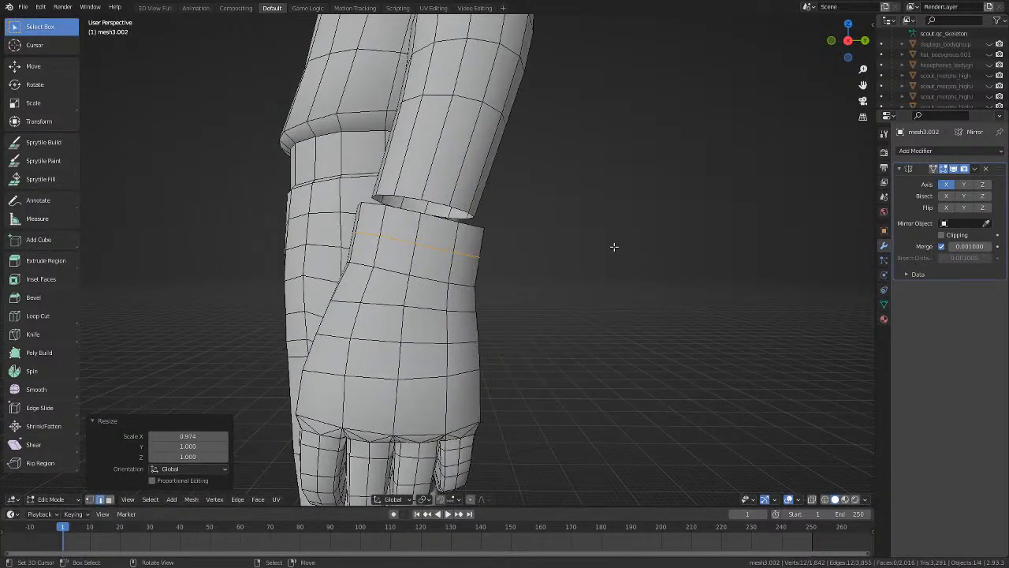
{"action": "scroll", "coordinate": [612, 245], "scroll_direction": "up", "scroll_amount": 5}
{"action": "key", "text": "g"}
{"action": "key", "text": "z"}
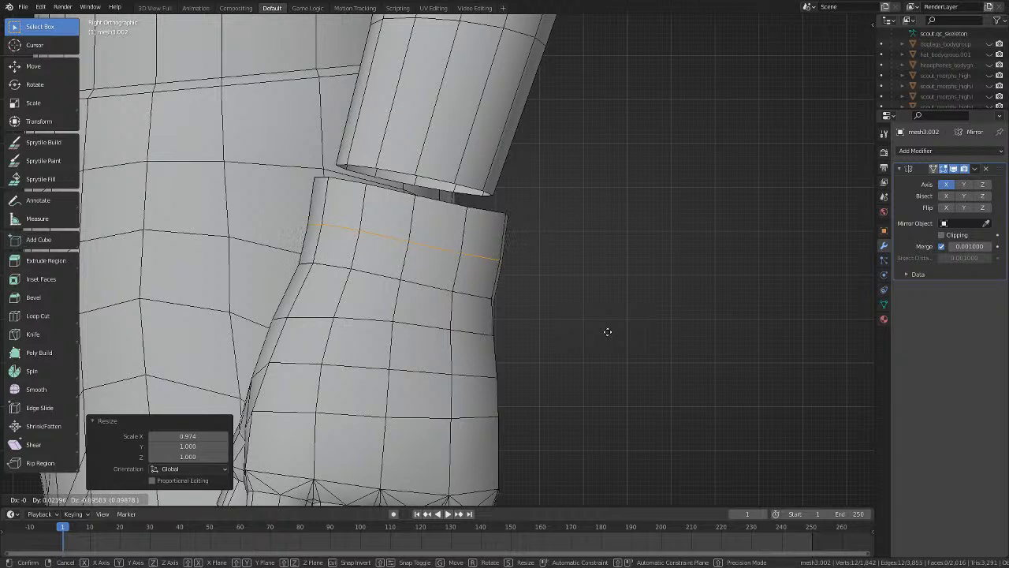
{"action": "left_click", "coordinate": [608, 331]}
{"action": "key", "text": "alt+a"}
{"action": "key", "text": "g"}
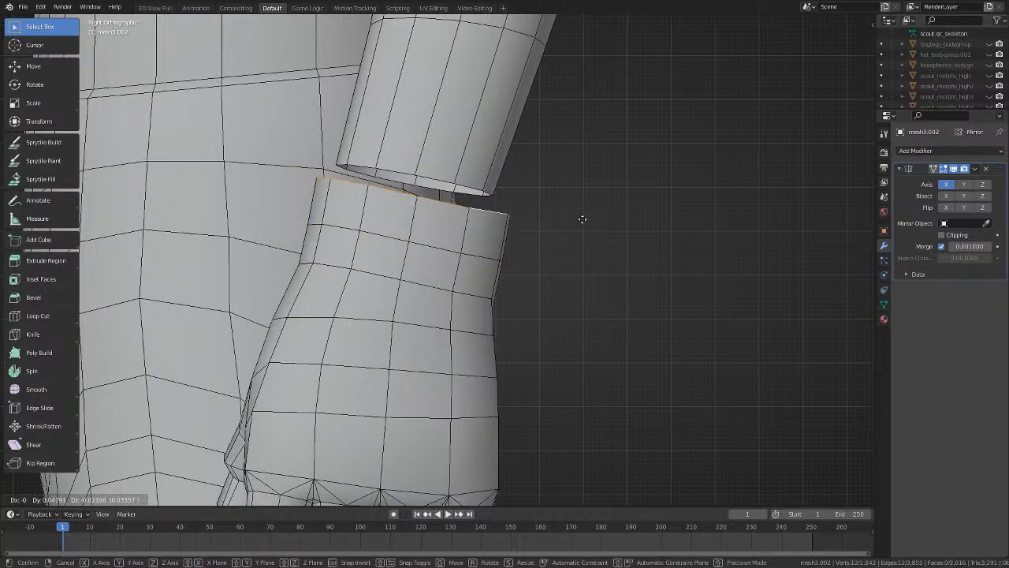
{"action": "left_click", "coordinate": [582, 218]}
Start closing the gap between the hand cuff and the forearm with quad faces along the outer side.
{"action": "left_click", "coordinate": [438, 204]}
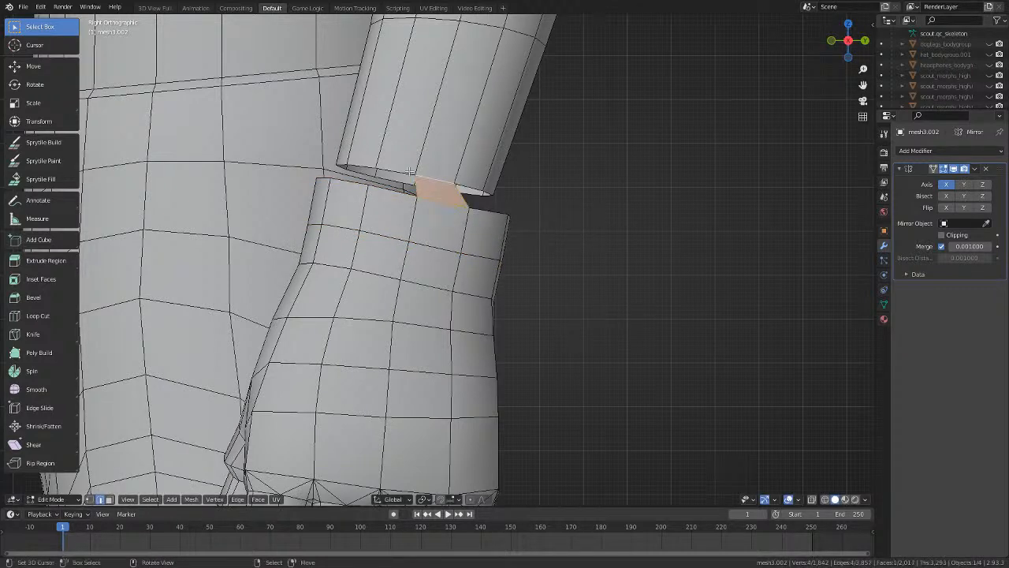
{"action": "key", "text": "f"}
{"action": "middle_click_drag", "start_coordinate": [361, 167], "coordinate": [354, 197]}
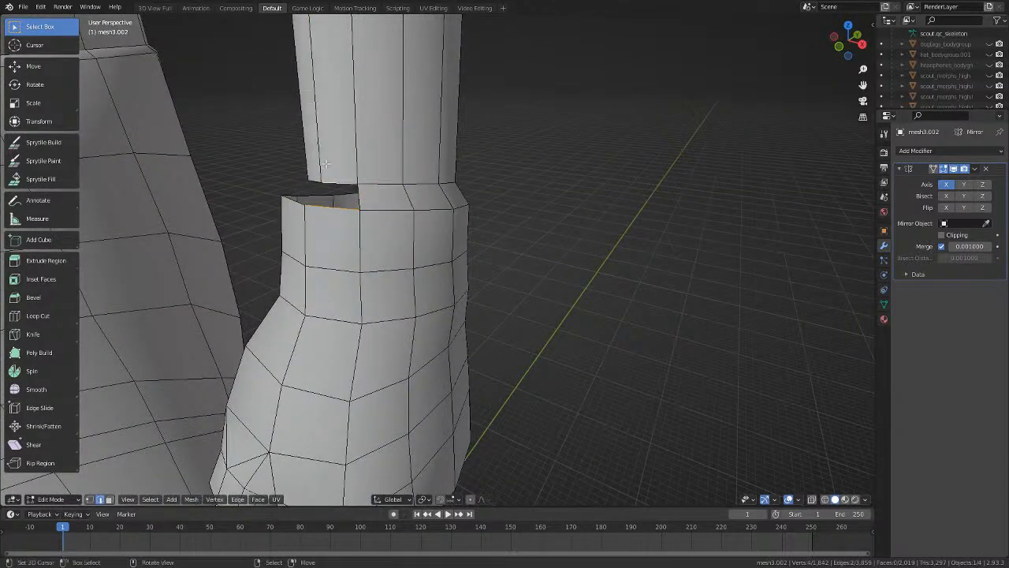
{"action": "key", "text": "f"}
{"action": "middle_click_drag", "start_coordinate": [325, 163], "coordinate": [378, 173]}
{"action": "key", "text": "f"}
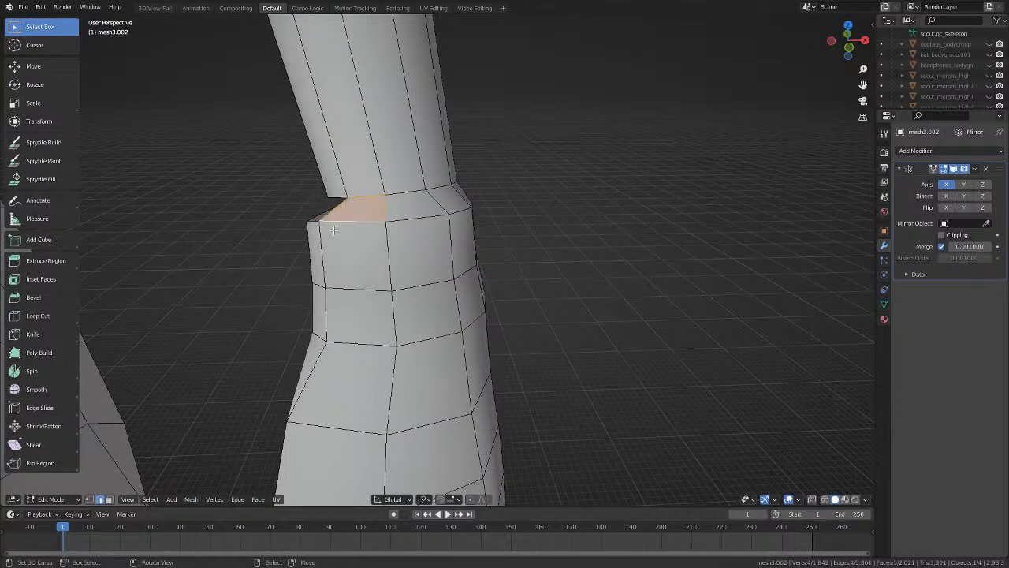
Continue filling faces between the facing cuff and forearm edges around the front of the wrist.
{"action": "key", "text": "alt+a"}
{"action": "middle_click_drag", "start_coordinate": [356, 243], "coordinate": [386, 237]}
{"action": "left_click", "coordinate": [406, 201], "text": "shift"}
{"action": "key", "text": "f"}
{"action": "middle_click_drag", "start_coordinate": [406, 204], "coordinate": [486, 226]}
{"action": "left_click", "coordinate": [410, 211]}
{"action": "left_click", "coordinate": [410, 240], "text": "shift"}
{"action": "key", "text": "f"}
Adjust the front edge of the cuff's upper loop by scaling and moving it, and rotate it -3.1 degrees.
{"action": "key", "text": "alt+a"}
{"action": "left_click", "coordinate": [370, 206]}
{"action": "key", "text": "s"}
{"action": "left_click", "coordinate": [486, 219]}
{"action": "key", "text": "g"}
{"action": "key", "text": "shift+z"}
{"action": "left_click", "coordinate": [480, 213]}
{"action": "key", "text": "r"}
{"action": "left_click", "coordinate": [494, 221]}
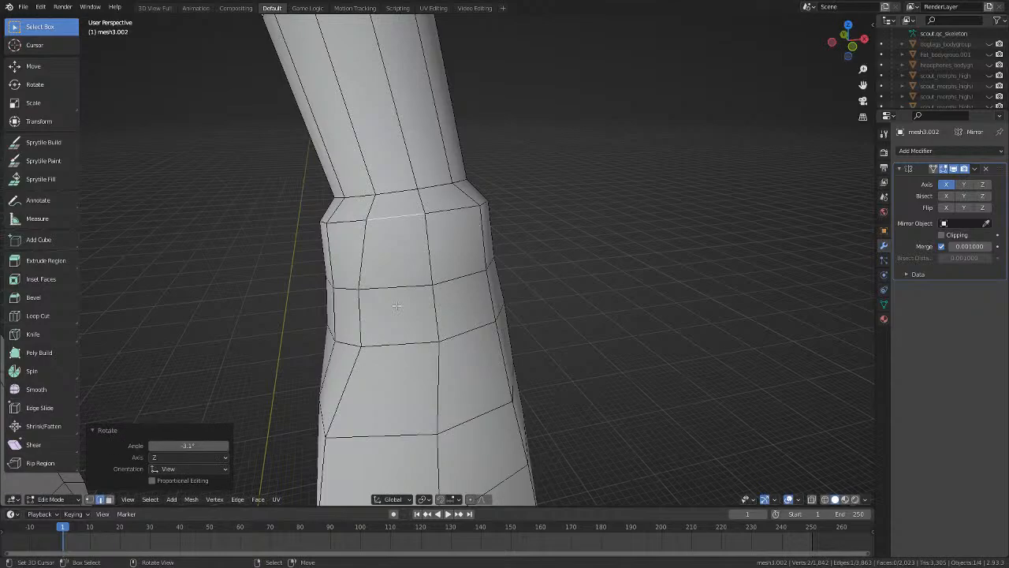
Scale and move the front edge of the cuff's middle loop to even out its vertex spacing.
{"action": "left_click", "coordinate": [403, 295]}
{"action": "key", "text": "s"}
{"action": "left_click", "coordinate": [501, 298]}
{"action": "key", "text": "g"}
{"action": "left_click", "coordinate": [510, 296]}
{"action": "key", "text": "alt+a"}
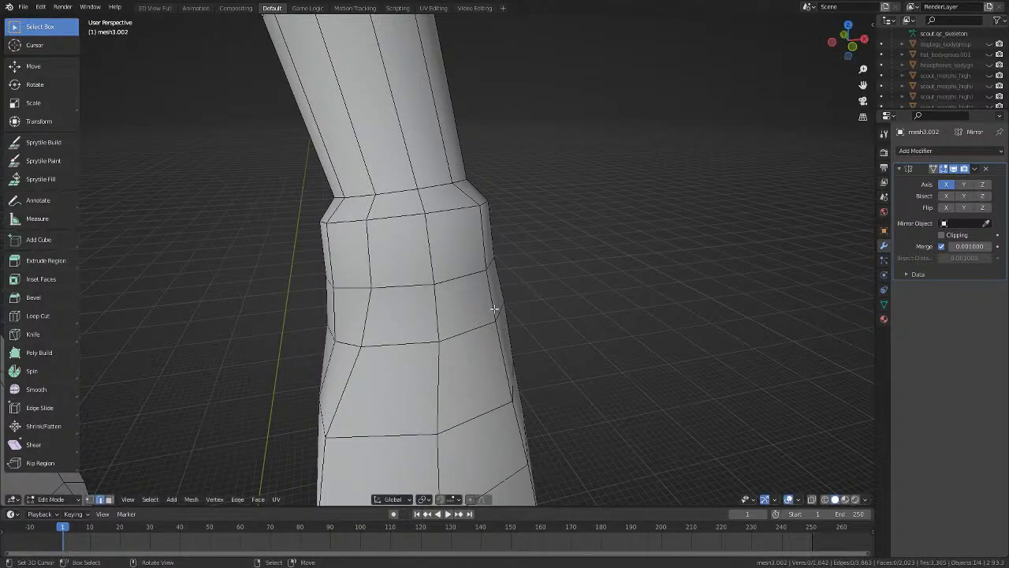
Scale an edge of the loop at the cuff's base on the opposite side of the wrist.
{"action": "mouse_move", "coordinate": [494, 309]}
{"action": "middle_mouse_down"}
{"action": "mouse_move", "coordinate": [565, 279]}
{"action": "mouse_move", "coordinate": [544, 249]}
{"action": "mouse_move", "coordinate": [513, 236]}
{"action": "mouse_move", "coordinate": [550, 254]}
{"action": "mouse_move", "coordinate": [623, 252]}
{"action": "mouse_move", "coordinate": [467, 291]}
{"action": "mouse_move", "coordinate": [482, 293]}
{"action": "middle_mouse_up"}
{"action": "left_click", "coordinate": [486, 293]}
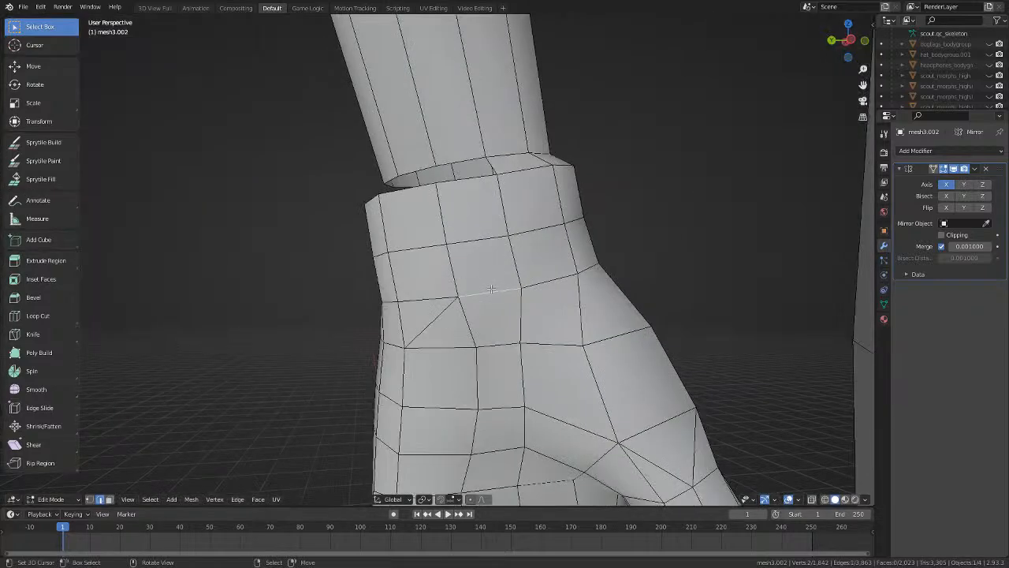
{"action": "key", "text": "s"}
{"action": "left_click", "coordinate": [571, 295]}
{"action": "key", "text": "alt+a"}
Move the cuff-base edge beside the body along X to smooth the wrist's silhouette.
{"action": "mouse_move", "coordinate": [570, 294]}
{"action": "middle_mouse_down"}
{"action": "mouse_move", "coordinate": [649, 272]}
{"action": "mouse_move", "coordinate": [554, 307]}
{"action": "mouse_move", "coordinate": [578, 293]}
{"action": "middle_mouse_up"}
{"action": "key", "text": "g"}
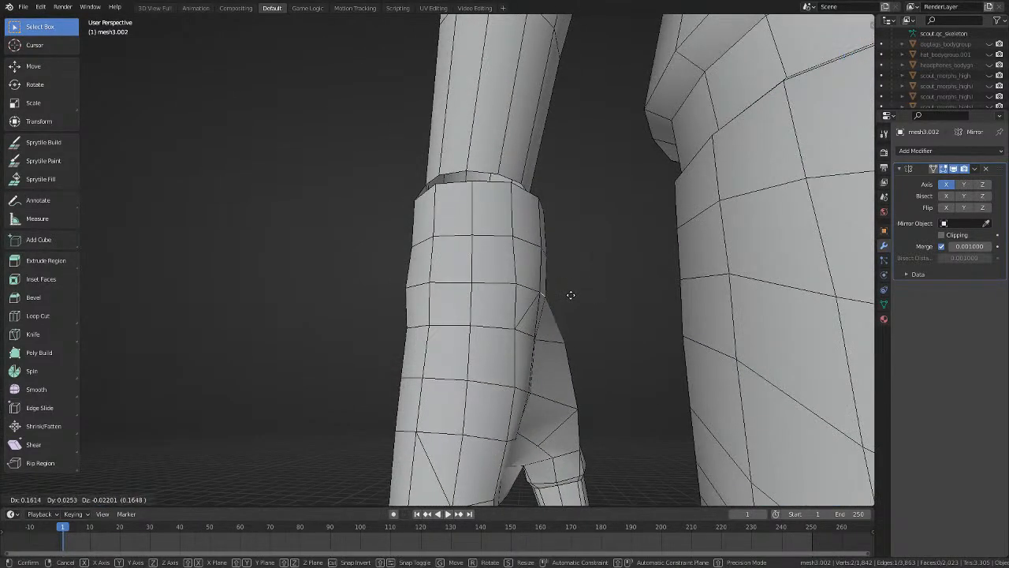
{"action": "left_click", "coordinate": [571, 293]}
{"action": "middle_click_drag", "start_coordinate": [552, 260], "coordinate": [545, 293]}
{"action": "key", "text": "g"}
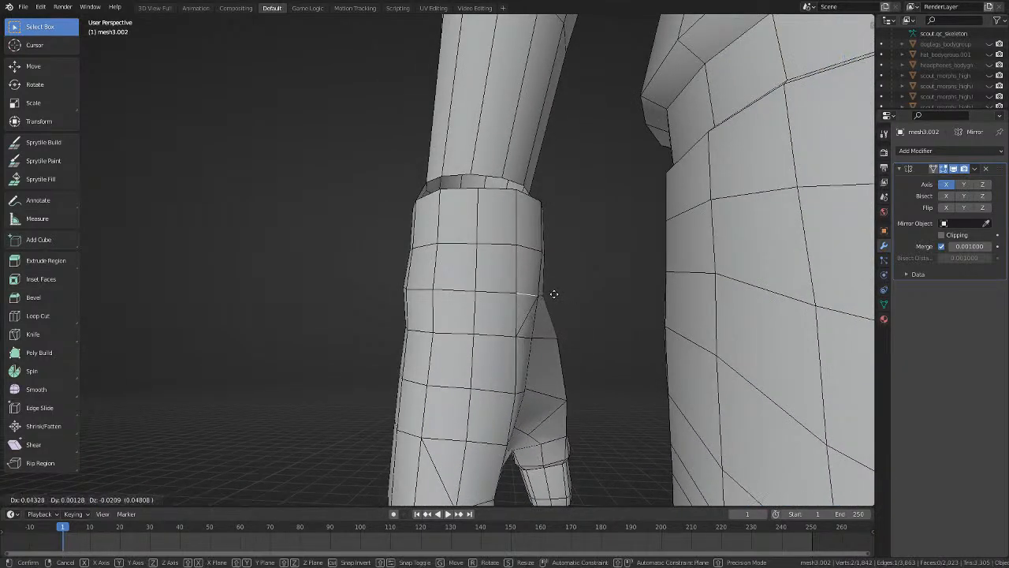
{"action": "left_click", "coordinate": [557, 292]}
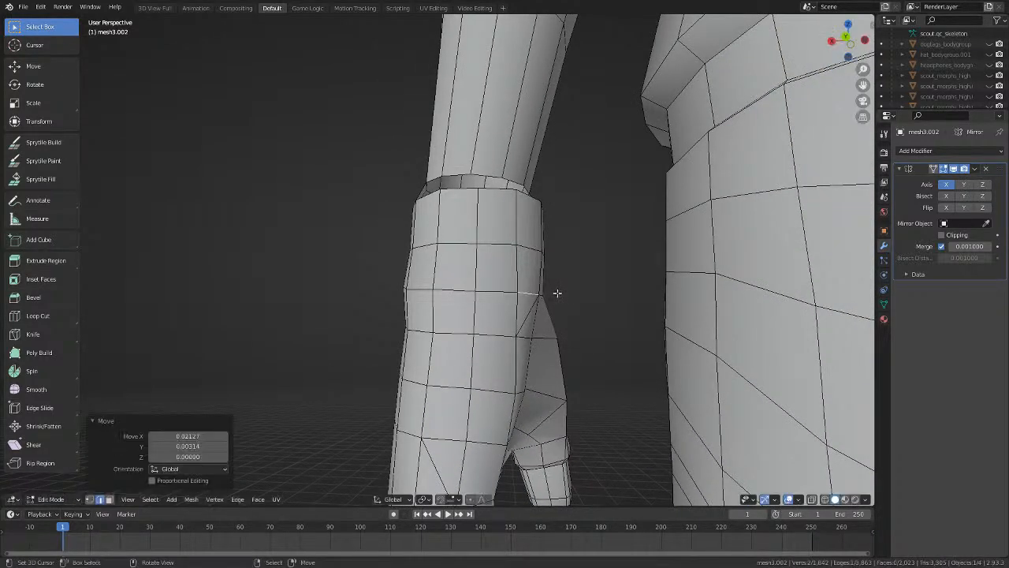
Move the vertical row of cuff vertices on the body-facing side about 0.063 along X.
{"action": "key", "text": "alt+a"}
{"action": "middle_click_drag", "start_coordinate": [557, 293], "coordinate": [233, 445]}
{"action": "scroll", "coordinate": [429, 306], "scroll_direction": "up", "scroll_amount": 6}
{"action": "scroll", "coordinate": [397, 308], "scroll_direction": "down", "scroll_amount": 8}
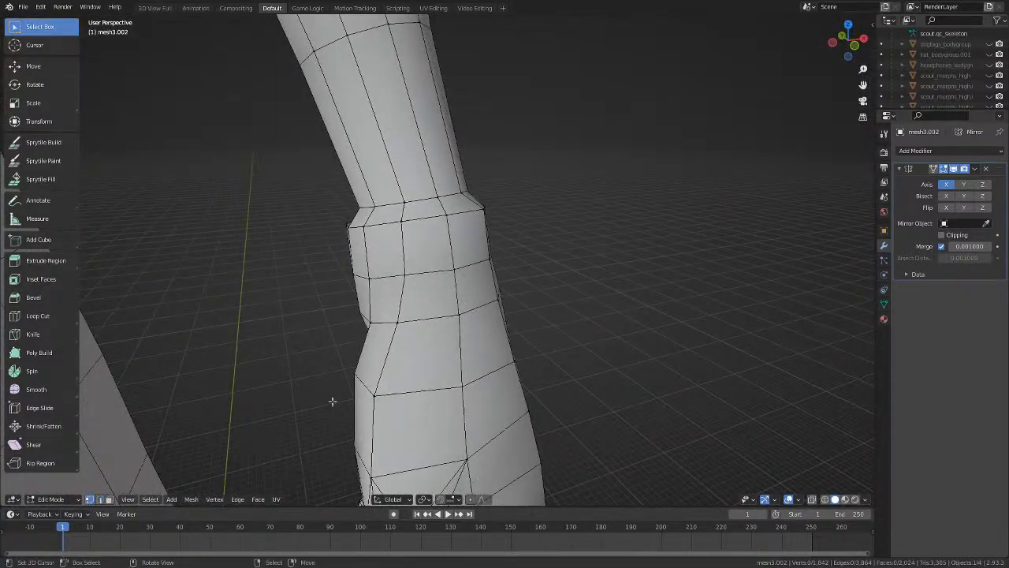
{"action": "middle_click_drag", "start_coordinate": [332, 401], "coordinate": [588, 291]}
{"action": "scroll", "coordinate": [567, 304], "scroll_direction": "up", "scroll_amount": 3}
{"action": "left_click", "coordinate": [585, 293]}
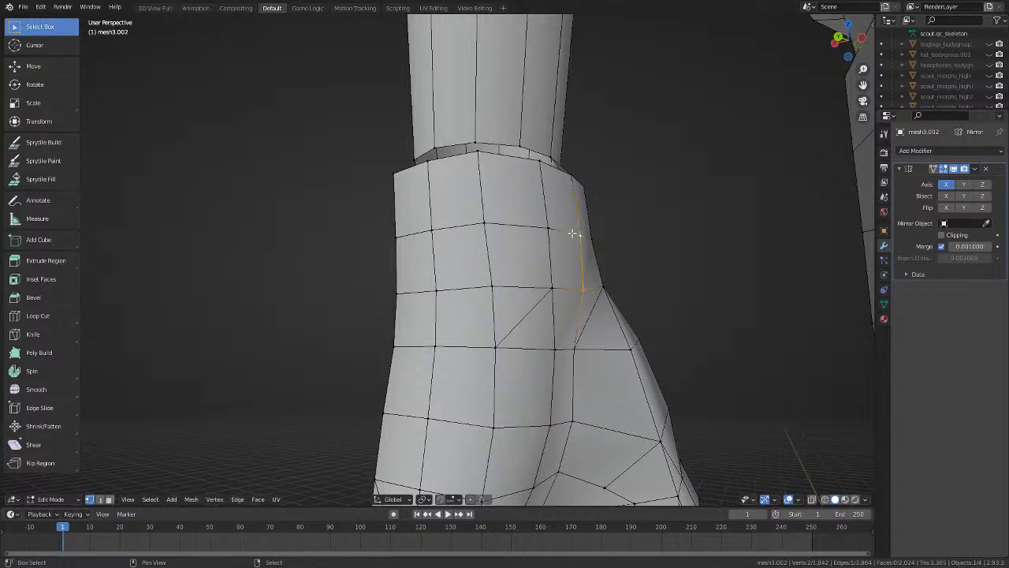
{"action": "middle_click_drag", "start_coordinate": [572, 233], "coordinate": [576, 186]}
{"action": "key", "text": "g"}
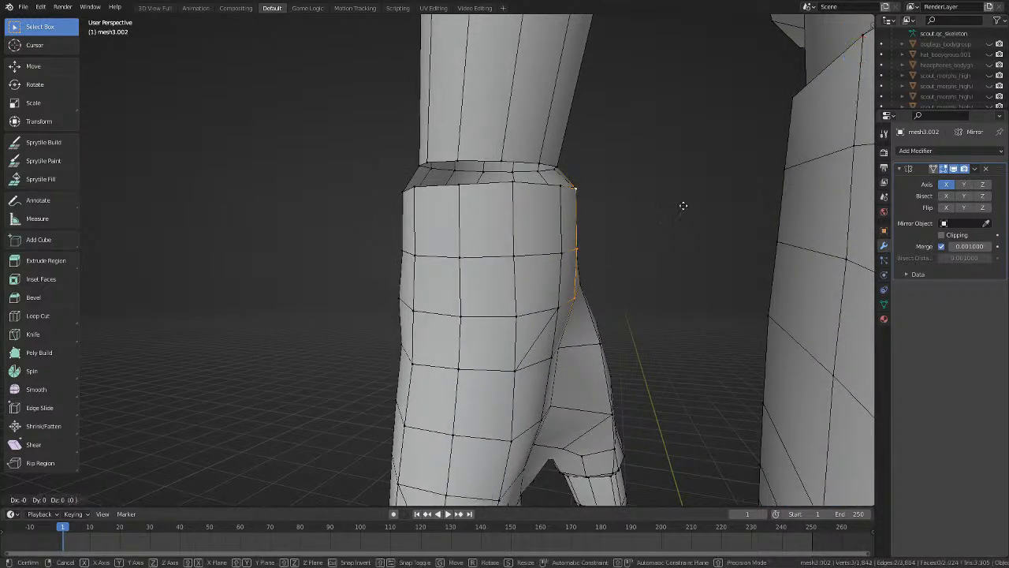
{"action": "key", "text": "x"}
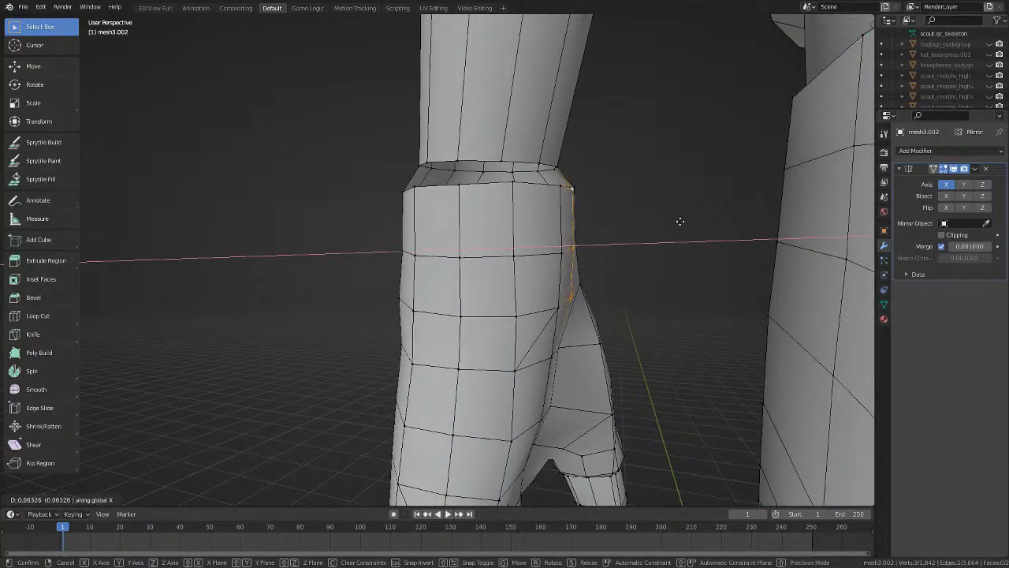
{"action": "left_click", "coordinate": [680, 222]}
Nudge the same row of body-facing cuff vertices along X again to refine the wrist's silhouette.
{"action": "middle_click_drag", "start_coordinate": [681, 222], "coordinate": [474, 268]}
{"action": "key", "text": "g"}
{"action": "key", "text": "x"}
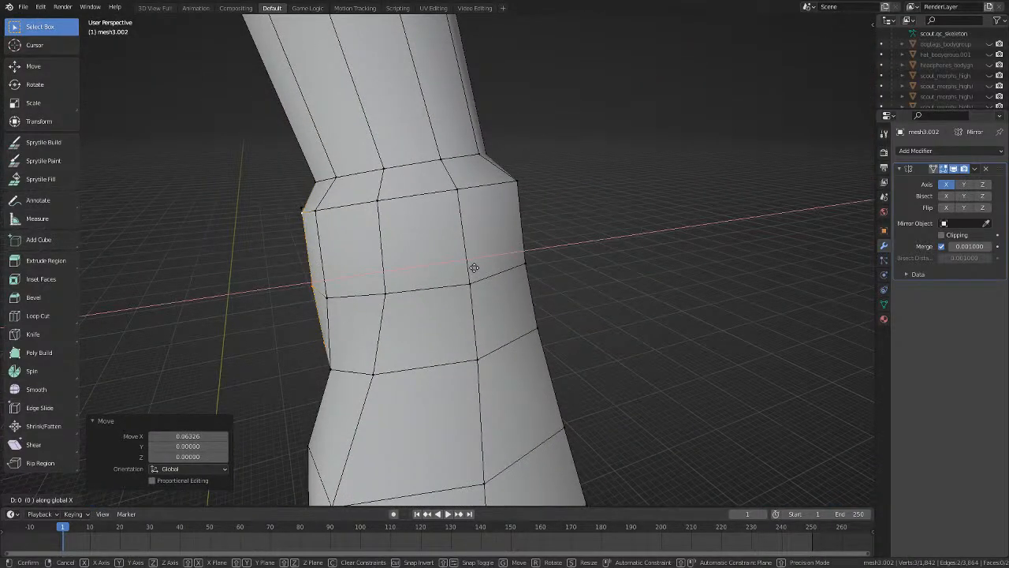
{"action": "left_click", "coordinate": [472, 269]}
Move two neighbouring vertices on the outer side of the cuff's base loop along X to even out the contour.
{"action": "mouse_move", "coordinate": [473, 268]}
{"action": "middle_mouse_down"}
{"action": "mouse_move", "coordinate": [662, 229]}
{"action": "mouse_move", "coordinate": [676, 241]}
{"action": "mouse_move", "coordinate": [575, 224]}
{"action": "mouse_move", "coordinate": [583, 245]}
{"action": "mouse_move", "coordinate": [476, 269]}
{"action": "middle_mouse_up"}
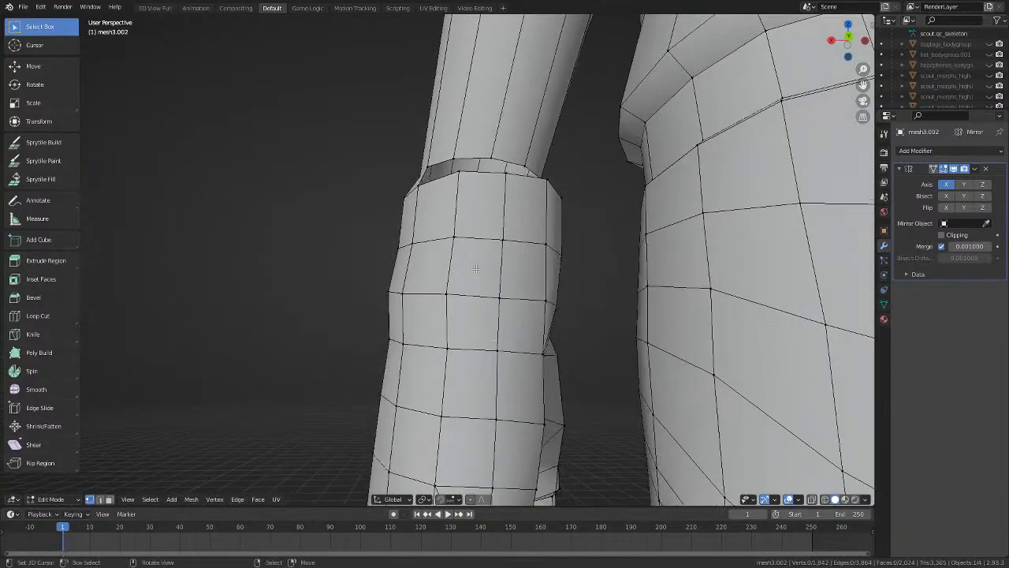
{"action": "key", "text": "g"}
{"action": "key", "text": "x"}
{"action": "left_click", "coordinate": [485, 314]}
{"action": "left_click", "coordinate": [452, 295]}
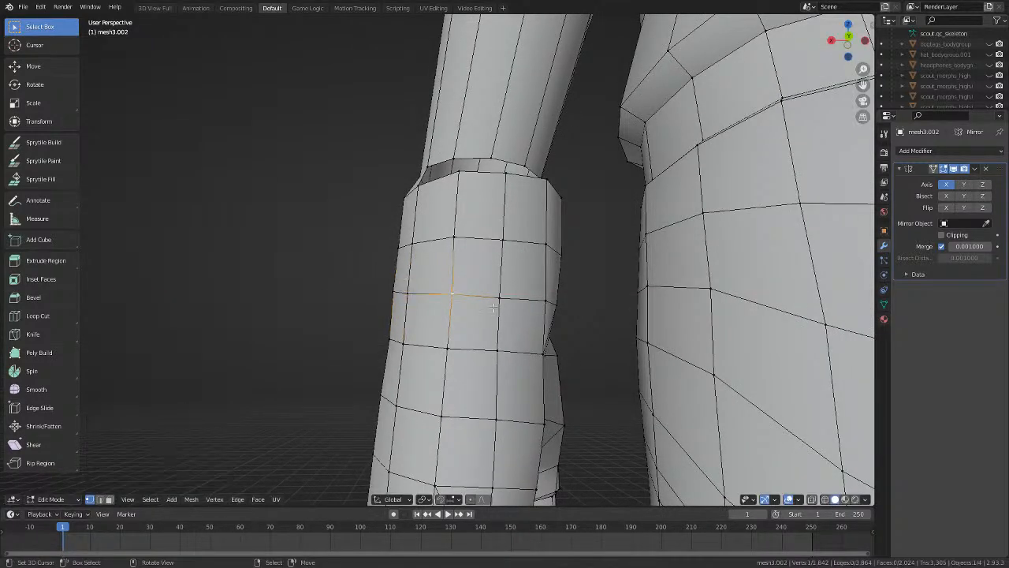
{"action": "key", "text": "g"}
{"action": "key", "text": "x"}
{"action": "left_click", "coordinate": [491, 307]}
Shift the vertex on the outer silhouette of the cuff's base loop along X in the negative direction.
{"action": "middle_click_drag", "start_coordinate": [491, 308], "coordinate": [670, 327]}
{"action": "left_click", "coordinate": [566, 318]}
{"action": "middle_click_drag", "start_coordinate": [451, 292], "coordinate": [557, 299]}
{"action": "key", "text": "g"}
{"action": "key", "text": "x"}
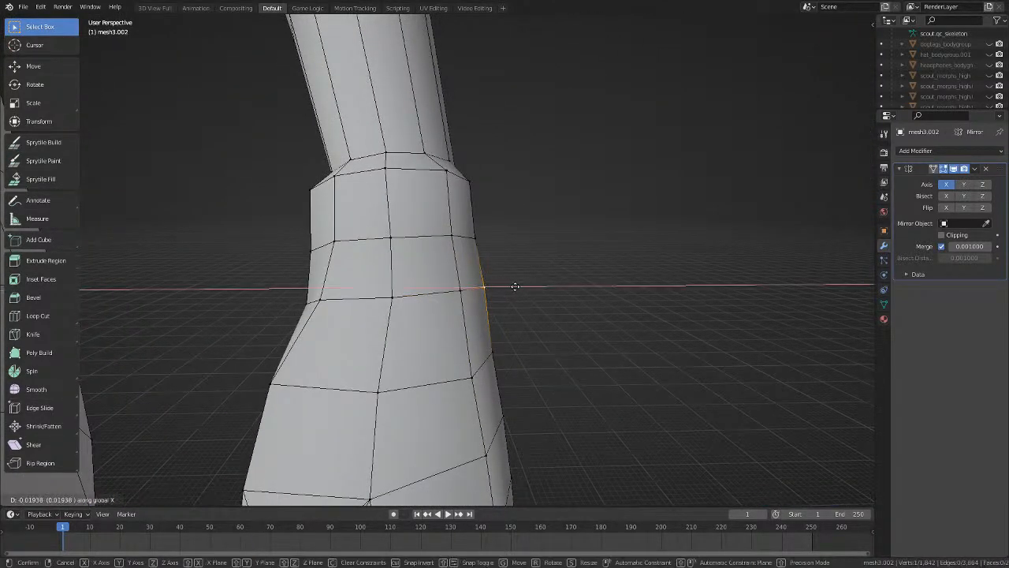
{"action": "left_click", "coordinate": [514, 288]}
In orthographic view, adjust two cuff-base vertices near the wrist's outer edge along X.
{"action": "key", "text": "KP_5"}
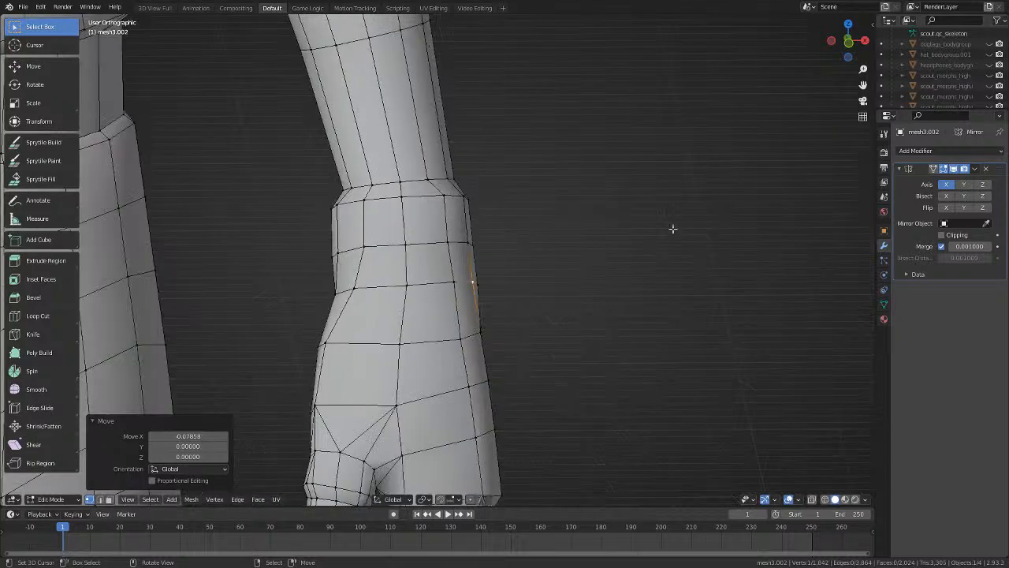
{"action": "key", "text": "g"}
{"action": "key", "text": "x"}
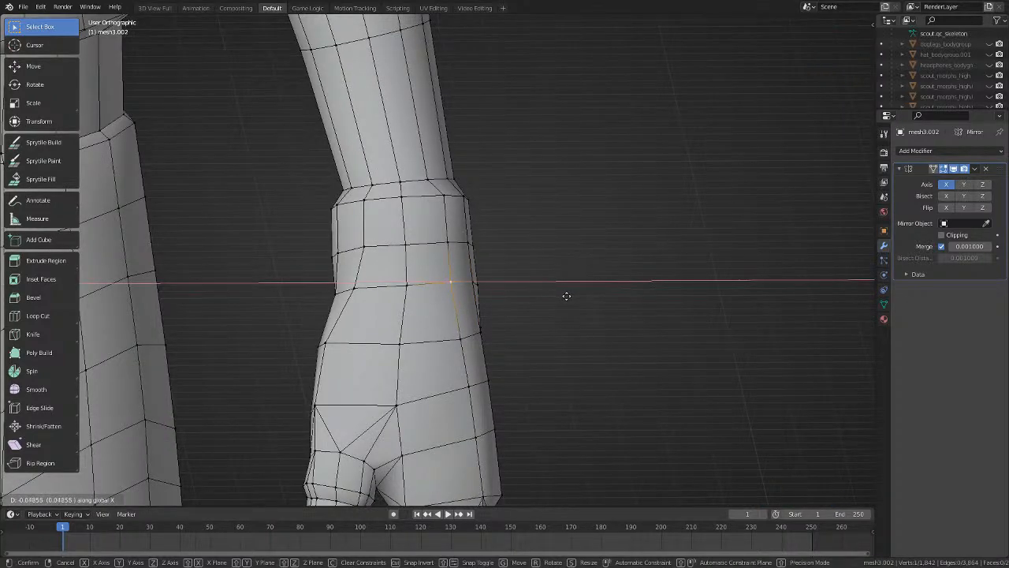
{"action": "left_click", "coordinate": [566, 295]}
{"action": "middle_click_drag", "start_coordinate": [574, 326], "coordinate": [498, 328]}
{"action": "key", "text": "g"}
{"action": "key", "text": "x"}
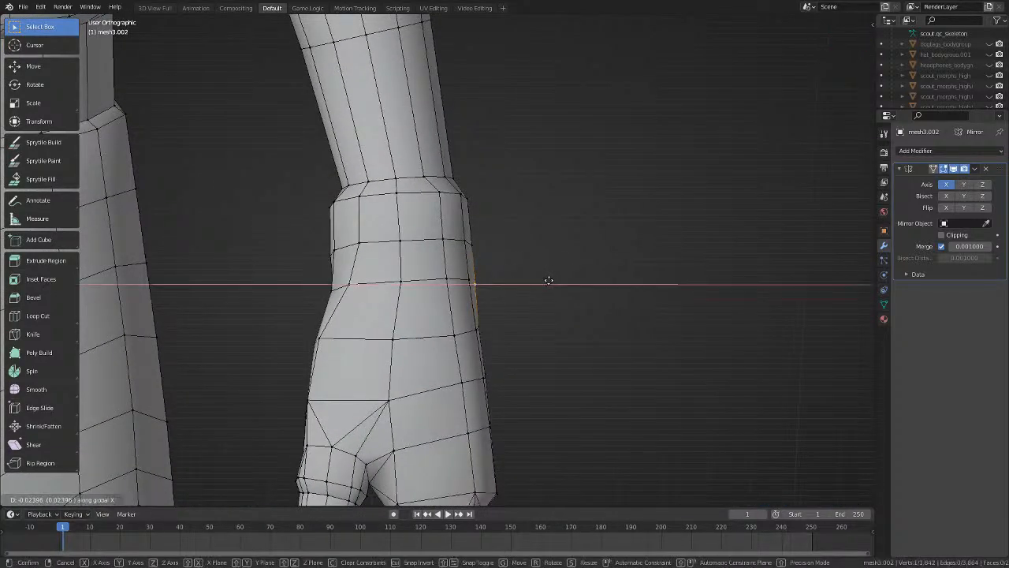
{"action": "left_click", "coordinate": [548, 283]}
Fill the remaining gap between the cuff's upper loop and the forearm with faces.
{"action": "middle_click_drag", "start_coordinate": [547, 283], "coordinate": [451, 204]}
{"action": "scroll", "coordinate": [303, 274], "scroll_direction": "down", "scroll_amount": 8}
{"action": "key", "text": "Tab"}
{"action": "scroll", "coordinate": [485, 294], "scroll_direction": "down", "scroll_amount": 2}
{"action": "scroll", "coordinate": [488, 266], "scroll_direction": "up", "scroll_amount": 3}
{"action": "key", "text": "Tab"}
{"action": "scroll", "coordinate": [489, 269], "scroll_direction": "up", "scroll_amount": 6}
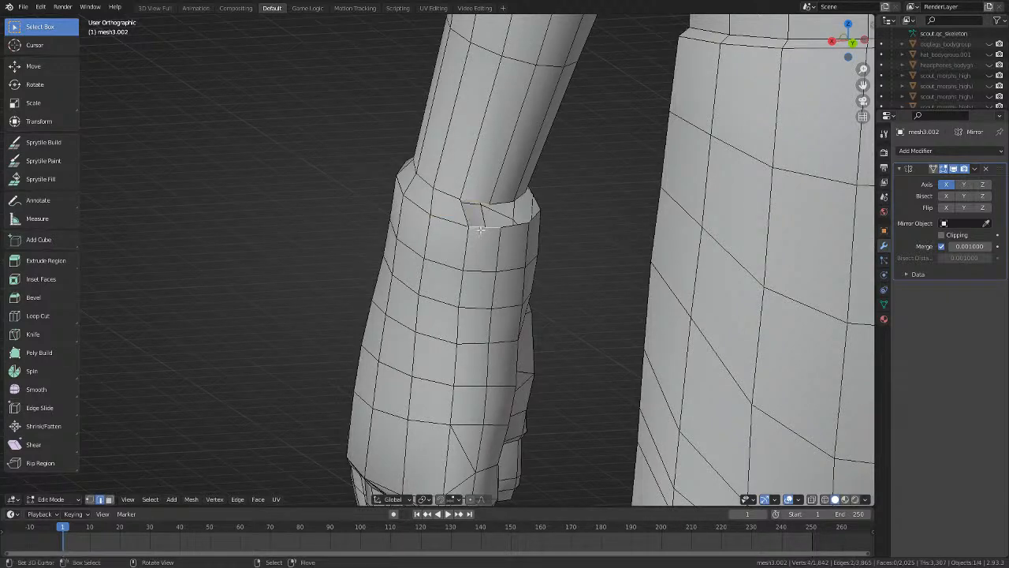
{"action": "middle_click_drag", "start_coordinate": [479, 229], "coordinate": [501, 235]}
{"action": "key", "text": "f"}
{"action": "right_click", "coordinate": [519, 196]}
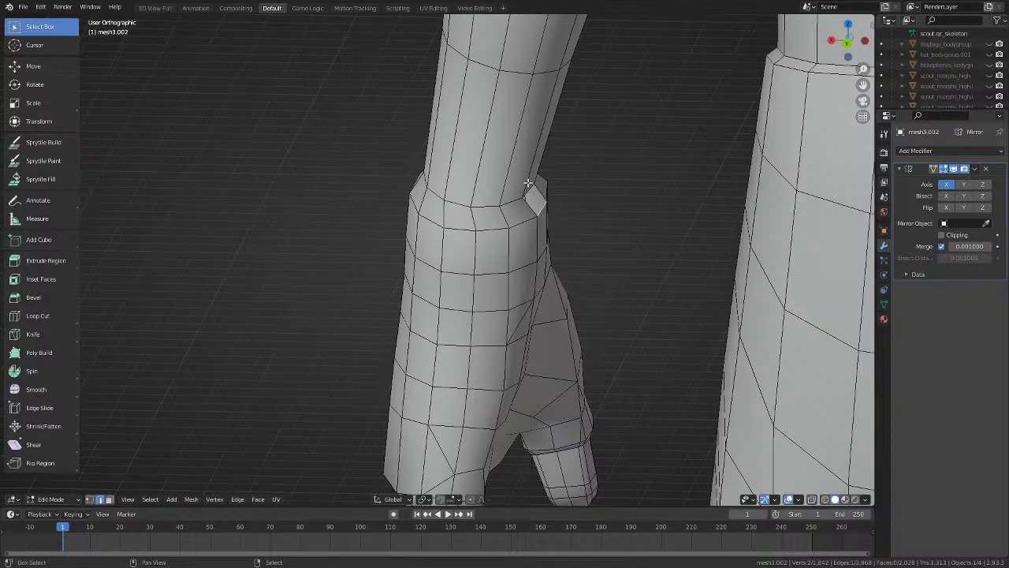
{"action": "middle_click_drag", "start_coordinate": [433, 194], "coordinate": [509, 213]}
{"action": "right_click", "coordinate": [426, 206], "text": "shift"}
{"action": "scroll", "coordinate": [469, 193], "scroll_direction": "up", "scroll_amount": 2}
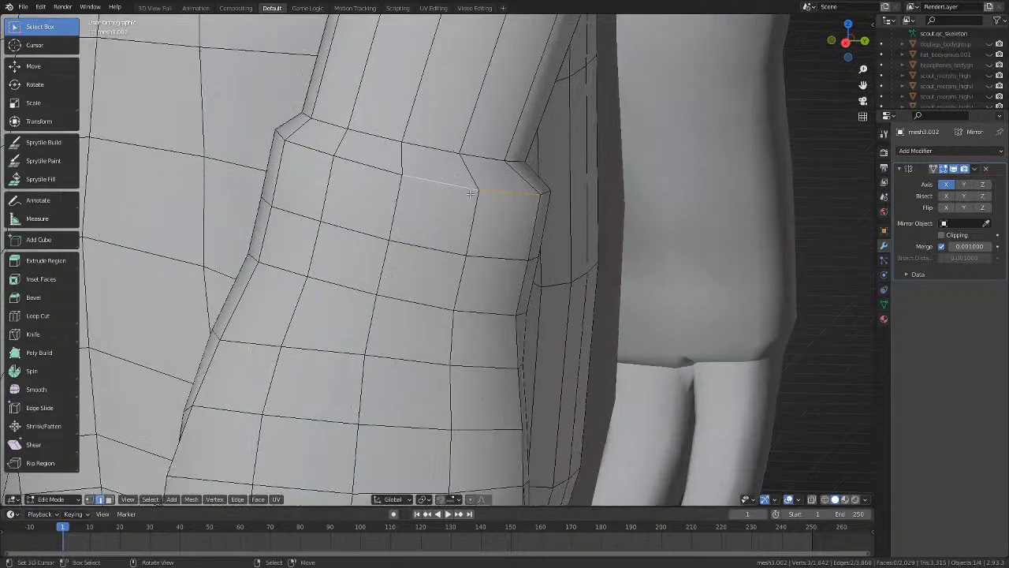
Move an outer edge of the cuff's upper loop and the edge directly below it to straighten the column.
{"action": "key", "text": "g"}
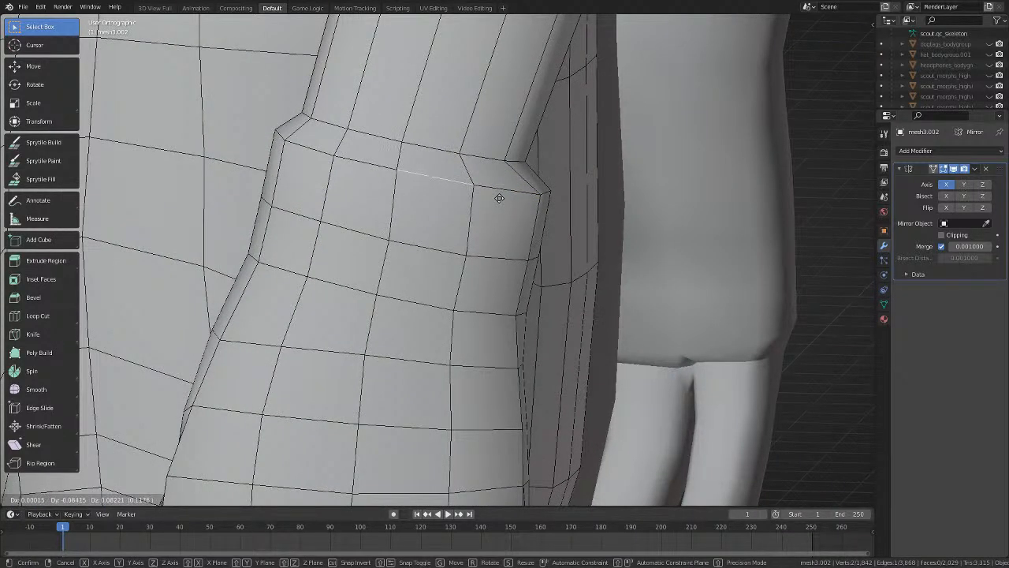
{"action": "left_click", "coordinate": [495, 200]}
{"action": "key", "text": "alt+a"}
{"action": "key", "text": "g"}
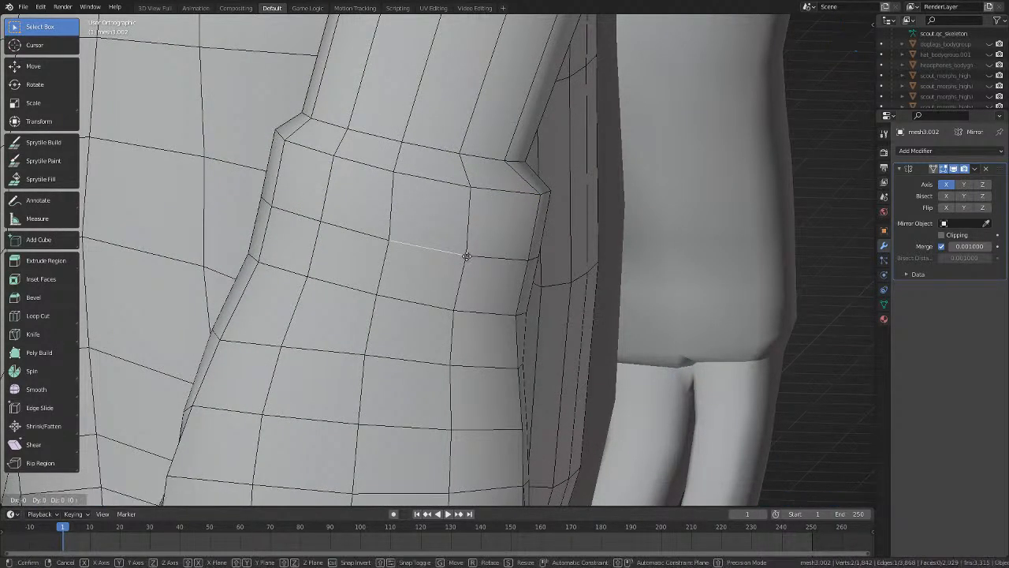
{"action": "left_click", "coordinate": [462, 253]}
Move and rotate the neighbouring edge of the cuff's upper loop so it follows the loop's curve.
{"action": "middle_click_drag", "start_coordinate": [462, 253], "coordinate": [524, 205]}
{"action": "key", "text": "g"}
{"action": "left_click", "coordinate": [519, 206]}
{"action": "key", "text": "r"}
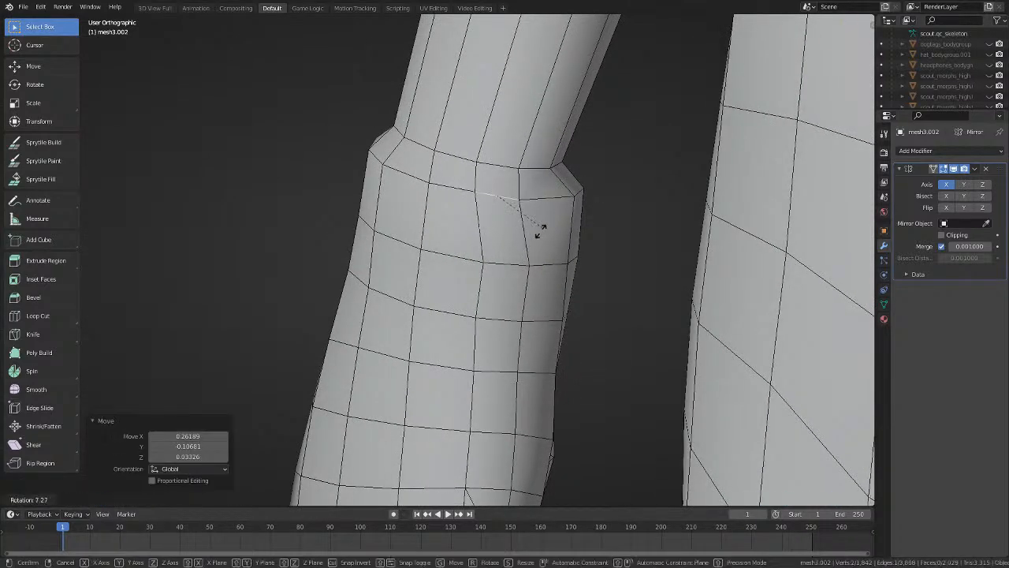
{"action": "left_click", "coordinate": [547, 228]}
{"action": "key", "text": "g"}
{"action": "left_click", "coordinate": [542, 229]}
Move the three edges below it in the same column to line up with the adjusted upper edge.
{"action": "left_click", "coordinate": [500, 256]}
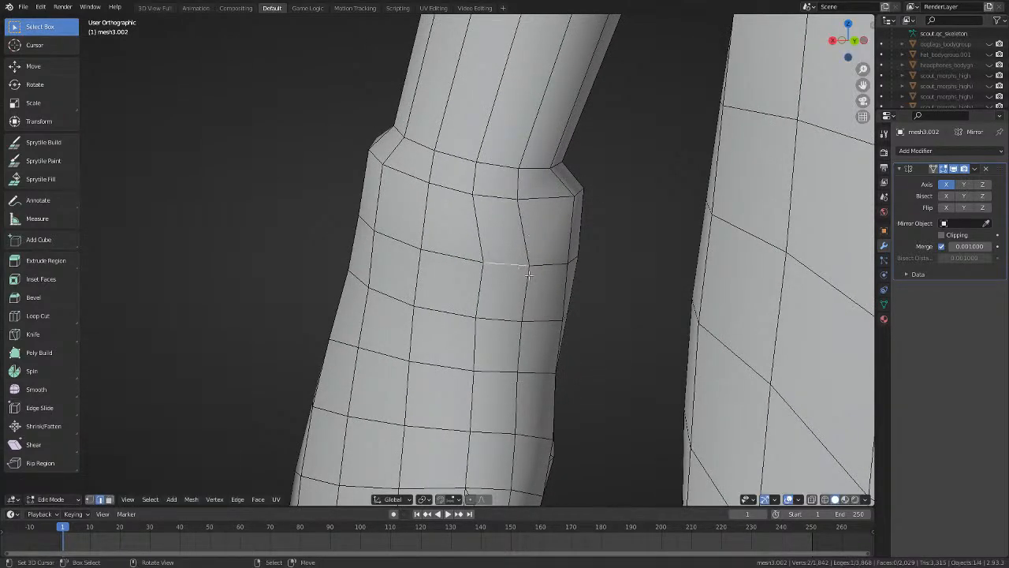
{"action": "key", "text": "g"}
{"action": "left_click", "coordinate": [504, 276]}
{"action": "left_click", "coordinate": [496, 326]}
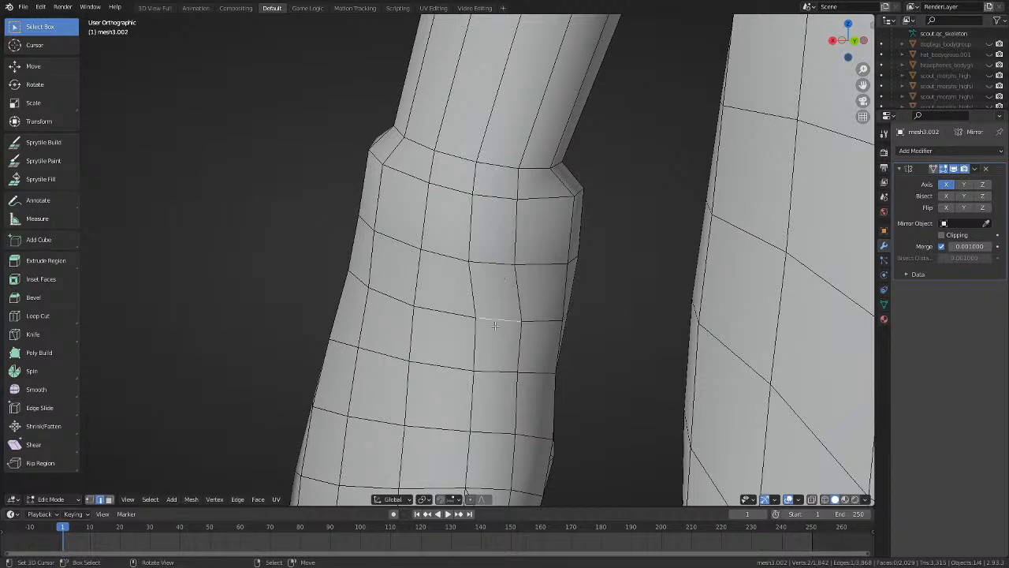
{"action": "key", "text": "g"}
{"action": "left_click", "coordinate": [516, 339]}
{"action": "left_click", "coordinate": [492, 367]}
{"action": "key", "text": "g"}
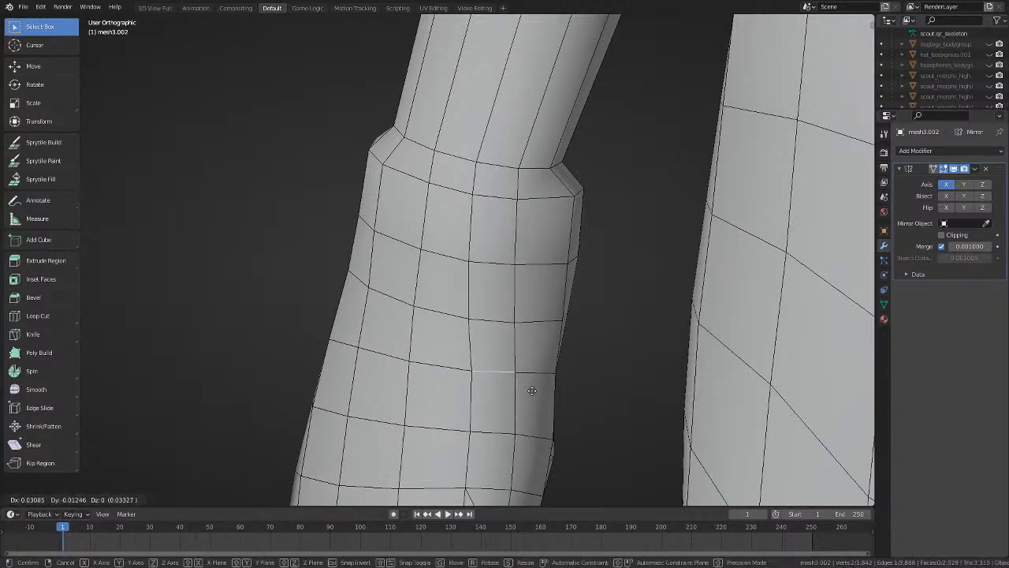
{"action": "left_click", "coordinate": [532, 392]}
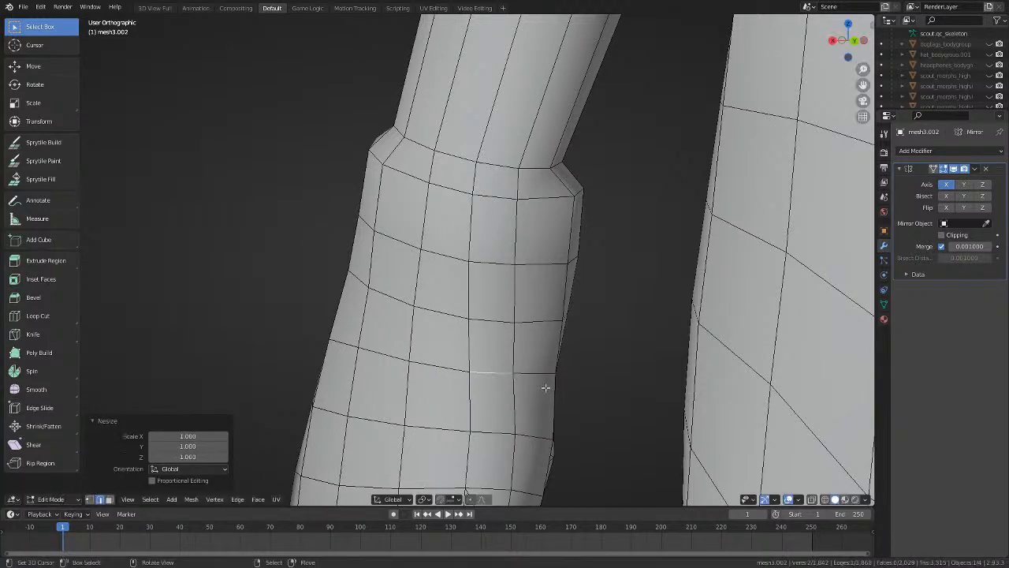
Lower an edge of the cuff's upper loop on the thumb-facing side and rotate it slightly.
{"action": "middle_click_drag", "start_coordinate": [543, 382], "coordinate": [426, 375]}
{"action": "left_click", "coordinate": [530, 184]}
{"action": "key", "text": "g"}
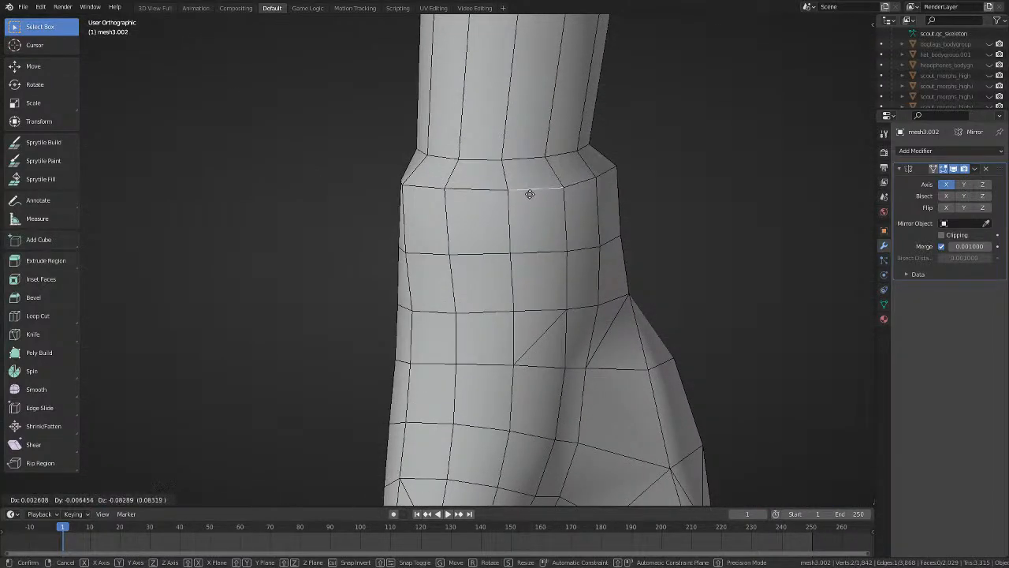
{"action": "left_click", "coordinate": [531, 194]}
{"action": "key", "text": "r"}
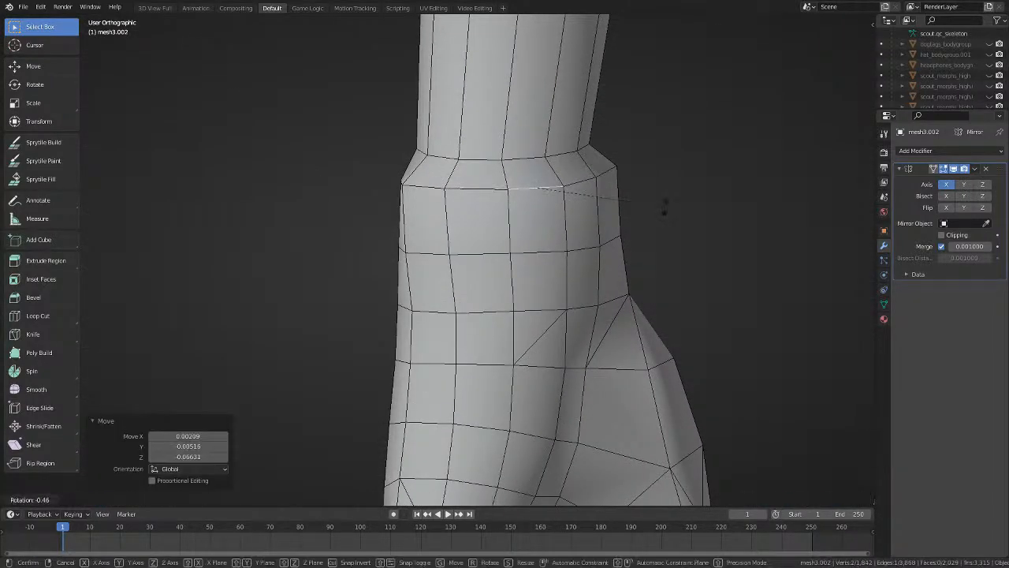
{"action": "left_click", "coordinate": [665, 206]}
Inspect the joined cuff and forearm from several angles, comparing the shaded surface with the edit-mode wireframe.
{"action": "middle_click_drag", "start_coordinate": [664, 208], "coordinate": [434, 314]}
{"action": "key", "text": "Tab"}
{"action": "scroll", "coordinate": [482, 254], "scroll_direction": "down", "scroll_amount": 5}
{"action": "scroll", "coordinate": [426, 320], "scroll_direction": "up", "scroll_amount": 3}
{"action": "key", "text": "Tab"}
{"action": "key", "text": "Tab"}
{"action": "scroll", "coordinate": [404, 284], "scroll_direction": "up", "scroll_amount": 3}
{"action": "key", "text": "Tab"}
{"action": "key", "text": "Tab"}
{"action": "scroll", "coordinate": [347, 163], "scroll_direction": "down", "scroll_amount": 3}
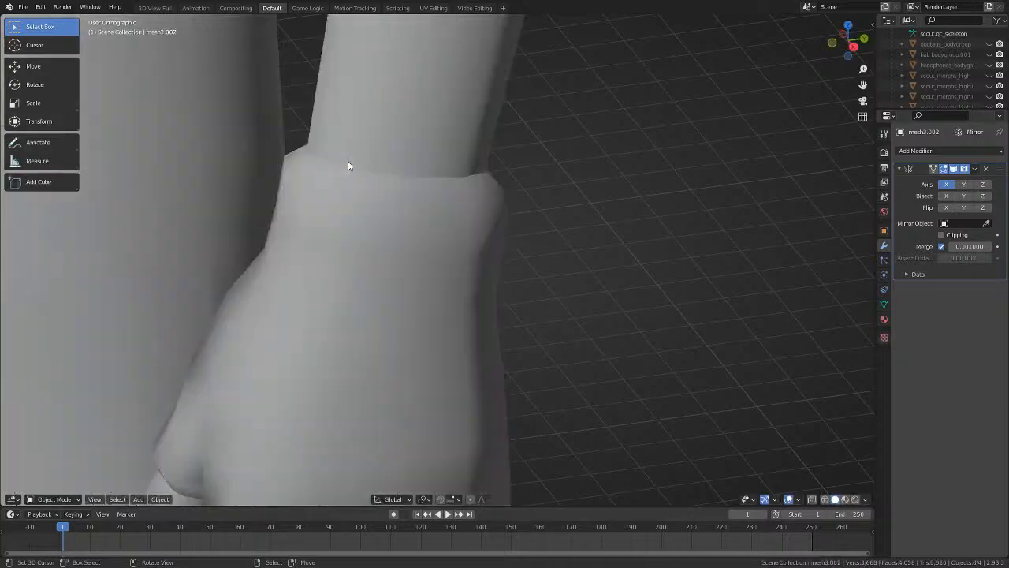
{"action": "scroll", "coordinate": [515, 223], "scroll_direction": "down", "scroll_amount": 3}
{"action": "middle_click_drag", "start_coordinate": [516, 223], "coordinate": [134, 253]}
Select the edge loop at the forearm joint and the edge loop running around the knuckles and palm.
{"action": "key", "text": "Tab"}
{"action": "scroll", "coordinate": [478, 307], "scroll_direction": "up", "scroll_amount": 4}
{"action": "scroll", "coordinate": [473, 304], "scroll_direction": "up", "scroll_amount": 3}
{"action": "middle_click_drag", "start_coordinate": [473, 304], "coordinate": [477, 197]}
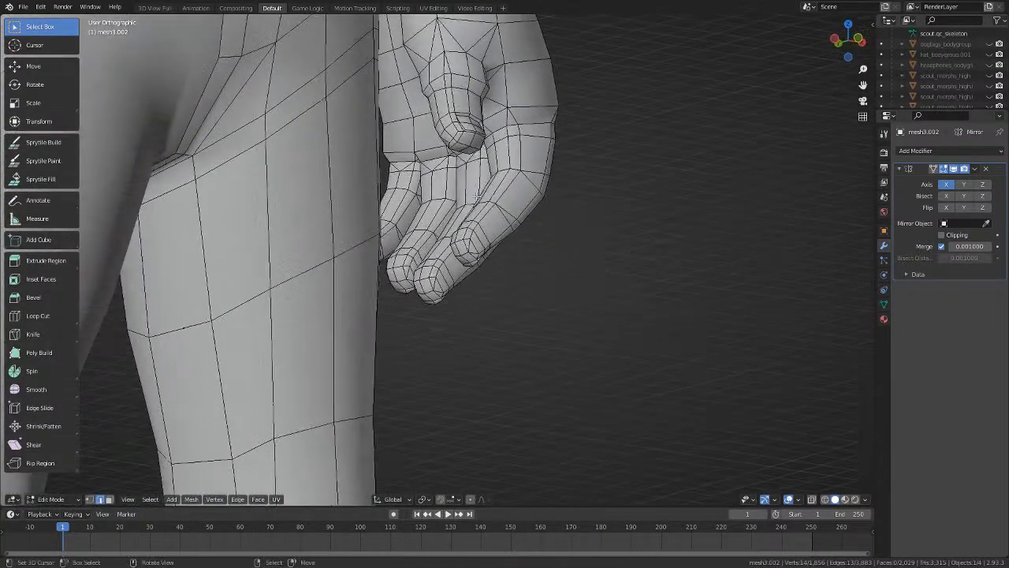
{"action": "middle_click_drag", "start_coordinate": [471, 155], "coordinate": [416, 146]}
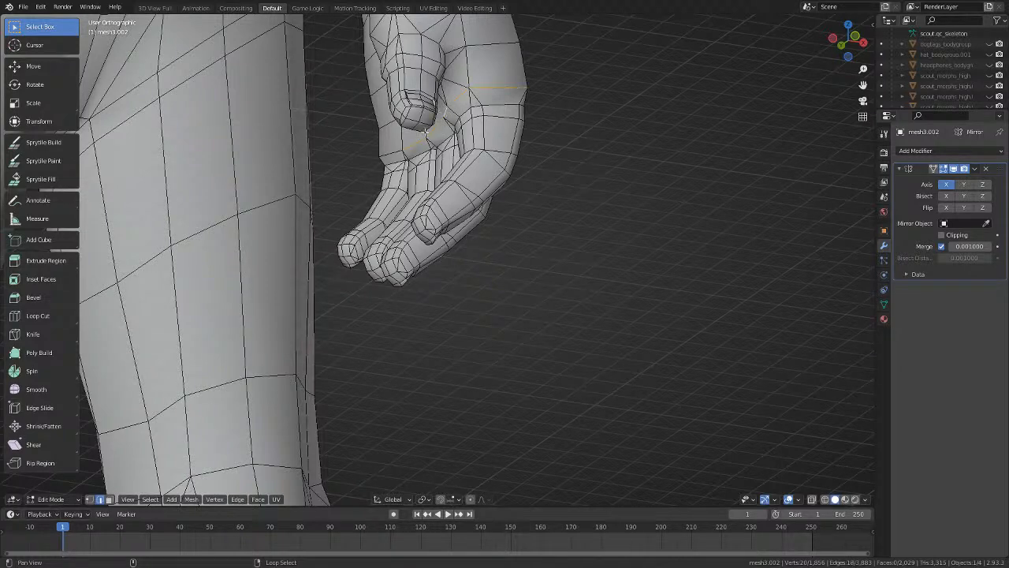
{"action": "middle_click_drag", "start_coordinate": [414, 150], "coordinate": [297, 129]}
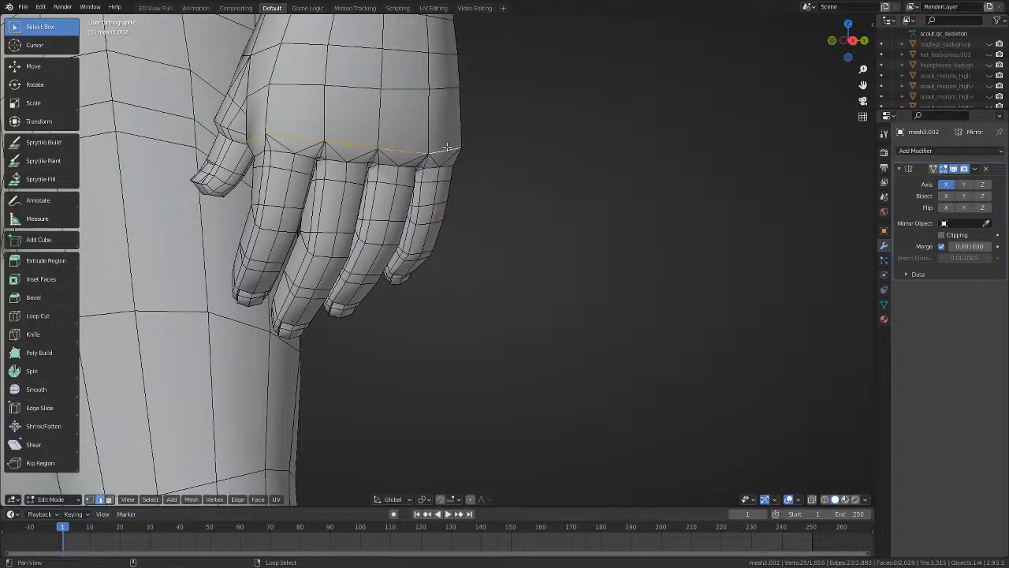
{"action": "middle_click_drag", "start_coordinate": [447, 147], "coordinate": [580, 172]}
{"action": "key", "text": "ctrl+v"}
{"action": "key", "text": "Escape"}
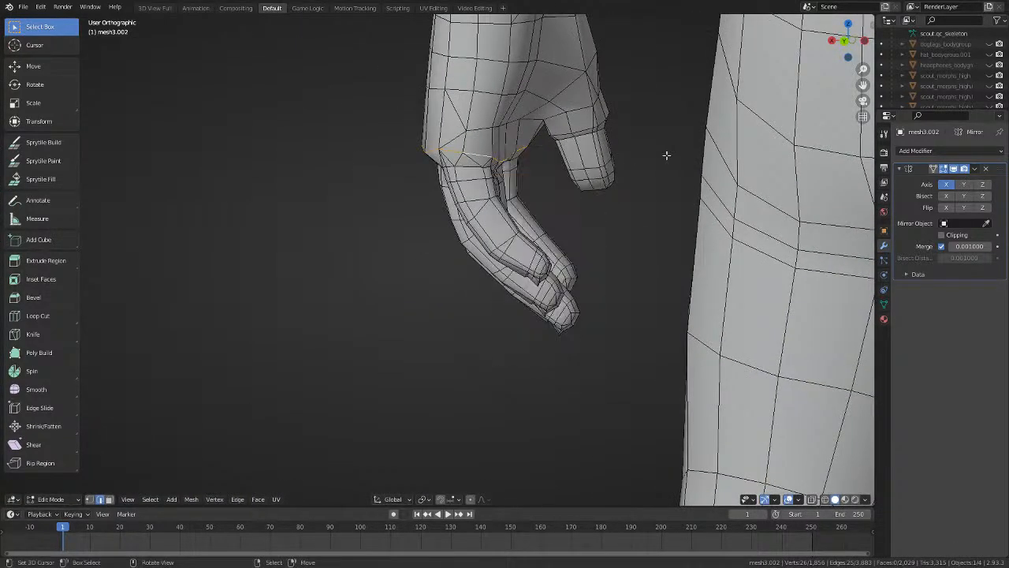
Try to bevel the selected forearm-joint and knuckle loops with one segment.
{"action": "key", "text": "ctrl+b"}
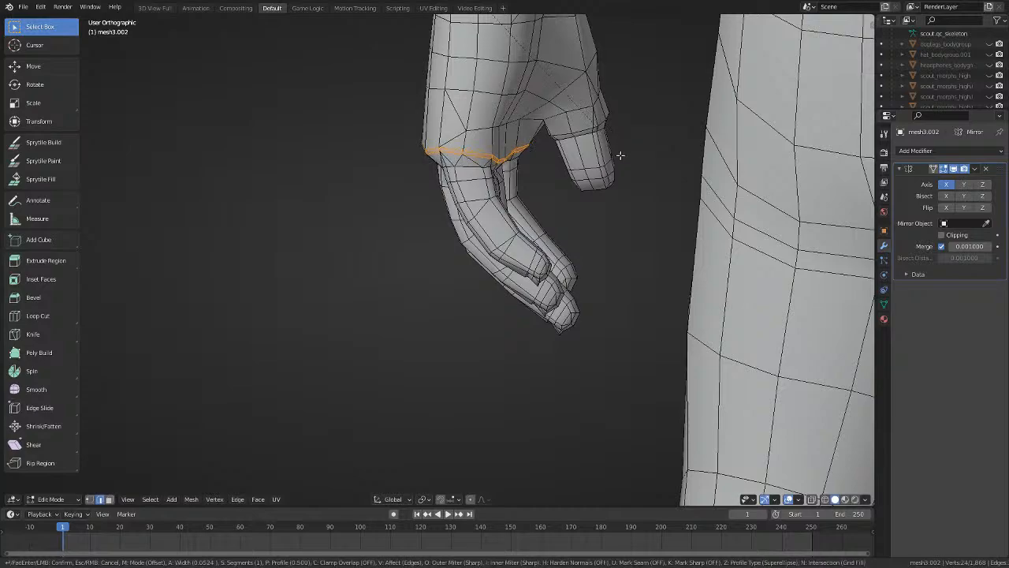
{"action": "left_click", "coordinate": [622, 156]}
{"action": "middle_click_drag", "start_coordinate": [624, 153], "coordinate": [662, 271]}
{"action": "key", "text": "ctrl+z"}
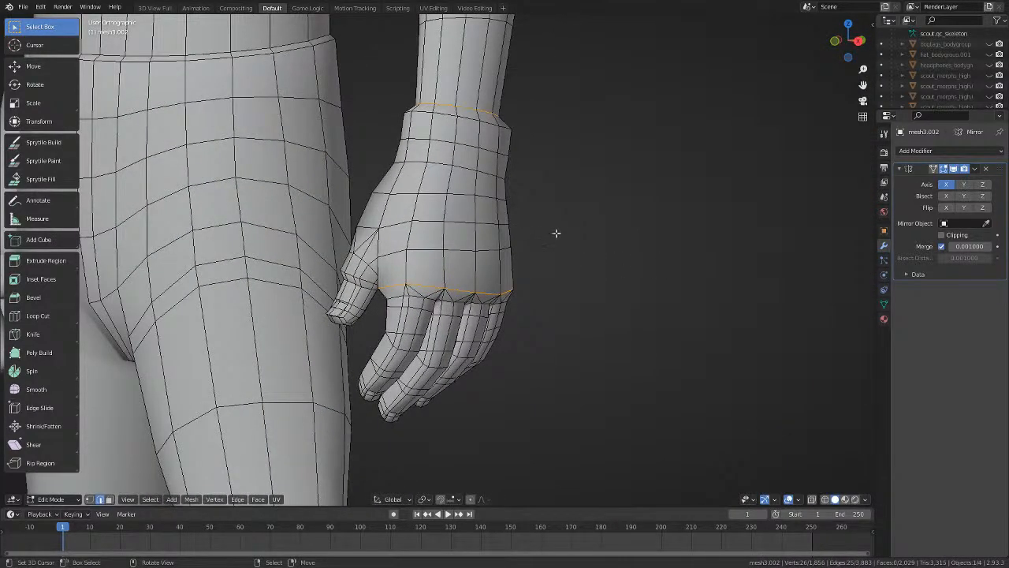
Try to adjust the selected forearm-joint and knuckle loops in see-through view.
{"action": "scroll", "coordinate": [547, 224], "scroll_direction": "up", "scroll_amount": 4}
{"action": "key", "text": "s"}
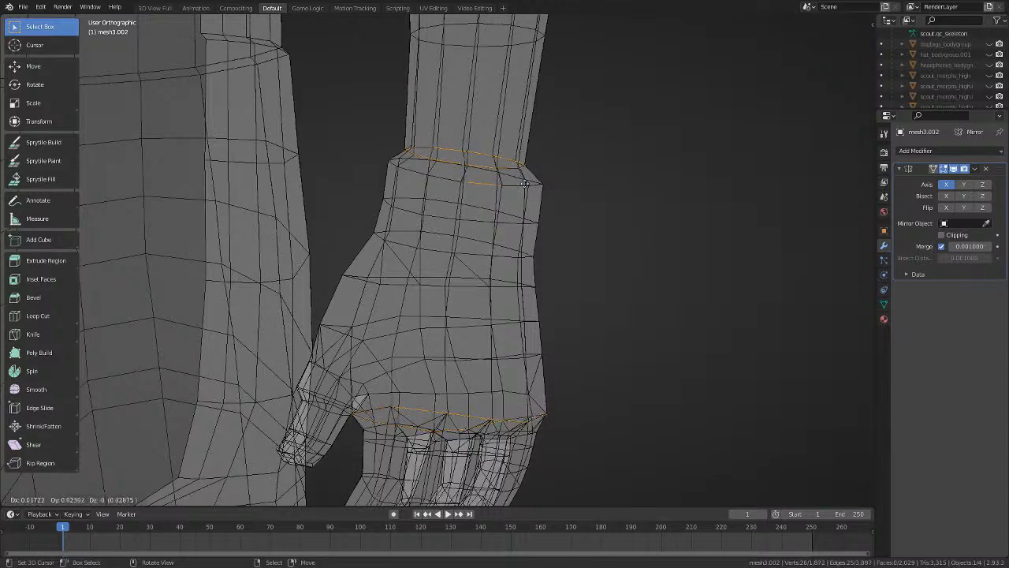
{"action": "left_click", "coordinate": [544, 170]}
{"action": "key", "text": "ctrl+z"}
Replace the forearm-joint loop in the selection with the cuff's upper loop, keeping the knuckle loop selected.
{"action": "key", "text": "c"}
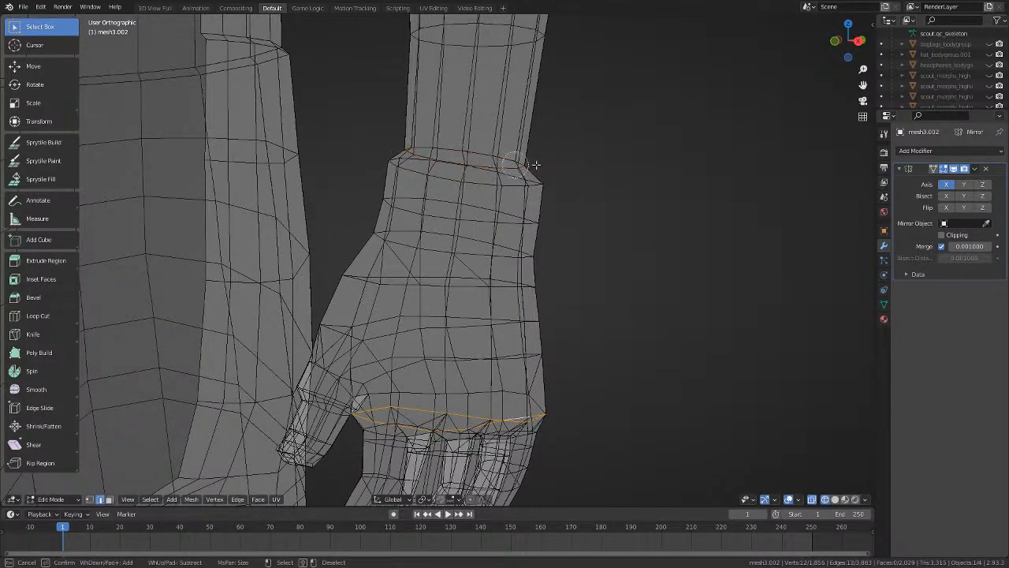
{"action": "middle_click_drag", "start_coordinate": [554, 164], "coordinate": [591, 158]}
{"action": "key", "text": "z"}
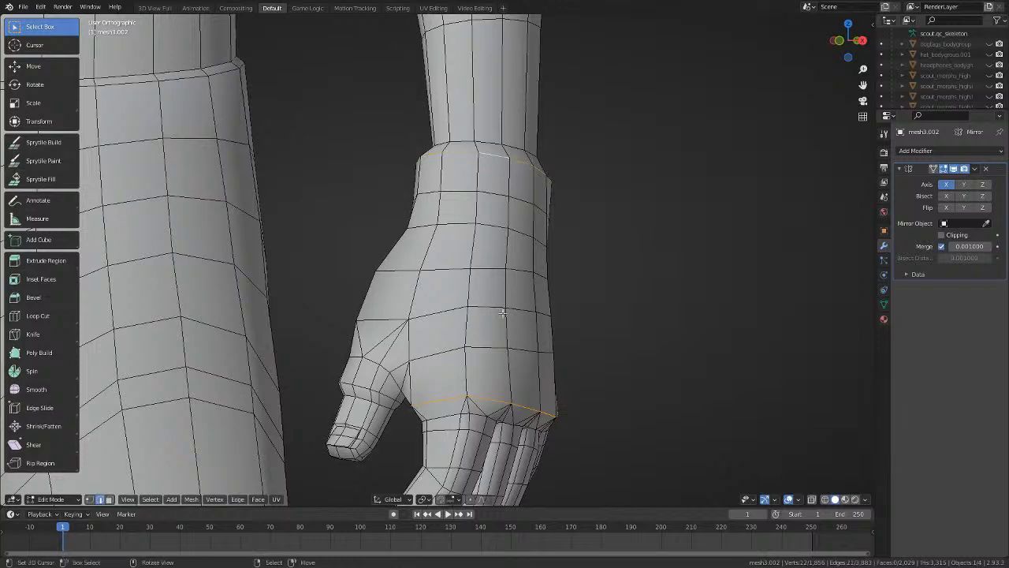
Add the thumb's glove-edge loop to the selected cuff and knuckle loops and try to bevel them all with one segment.
{"action": "middle_click_drag", "start_coordinate": [503, 313], "coordinate": [513, 202], "text": "shift"}
{"action": "scroll", "coordinate": [328, 290], "scroll_direction": "up", "scroll_amount": 3}
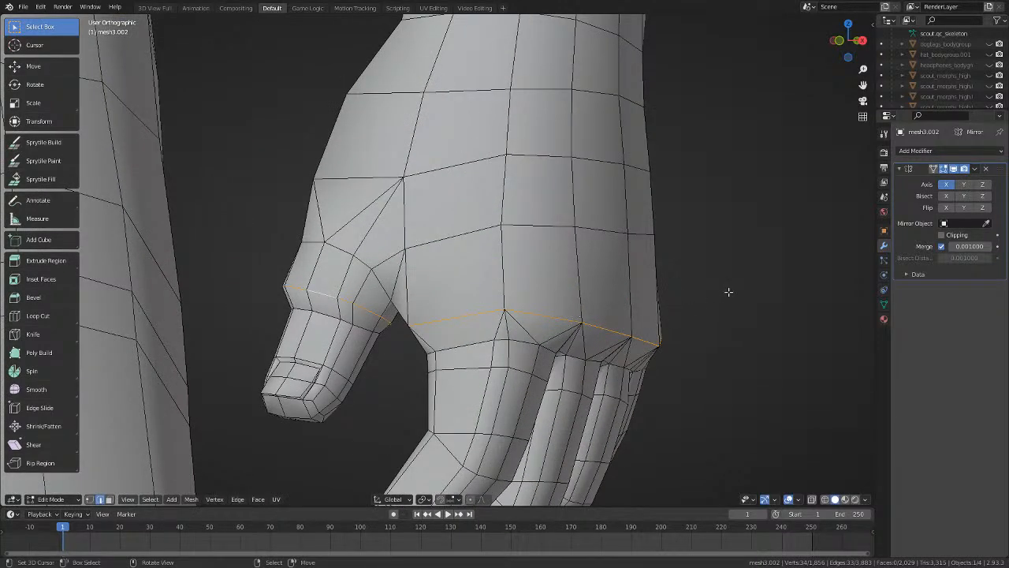
{"action": "middle_click_drag", "start_coordinate": [728, 291], "coordinate": [731, 285], "text": "ctrl"}
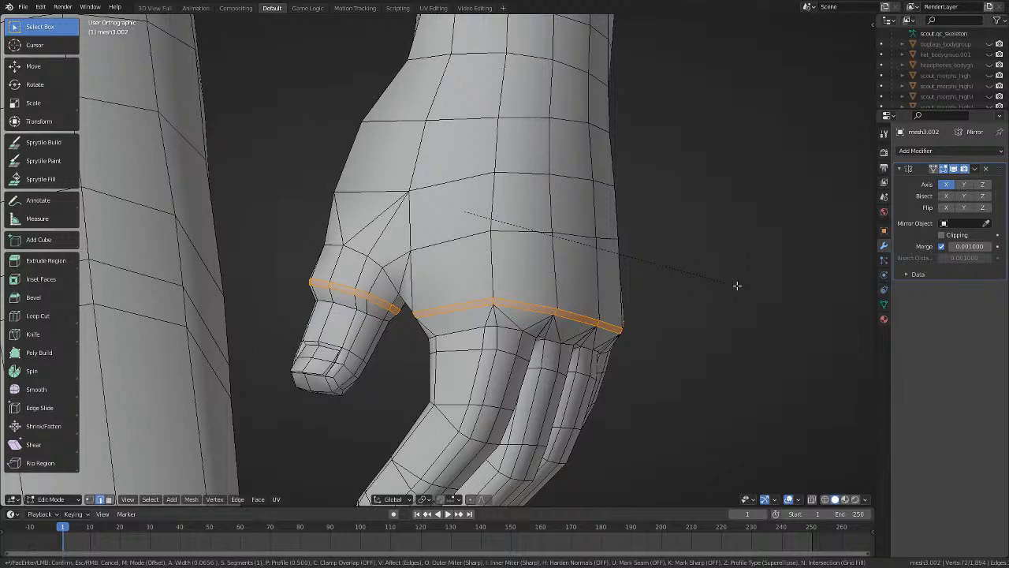
{"action": "left_click", "coordinate": [738, 286]}
Examine the bevelled cuff, knuckle and thumb edges from several sides, with and without the mesh wires, against the whole body.
{"action": "key", "text": "Tab"}
{"action": "scroll", "coordinate": [694, 282], "scroll_direction": "down", "scroll_amount": 6}
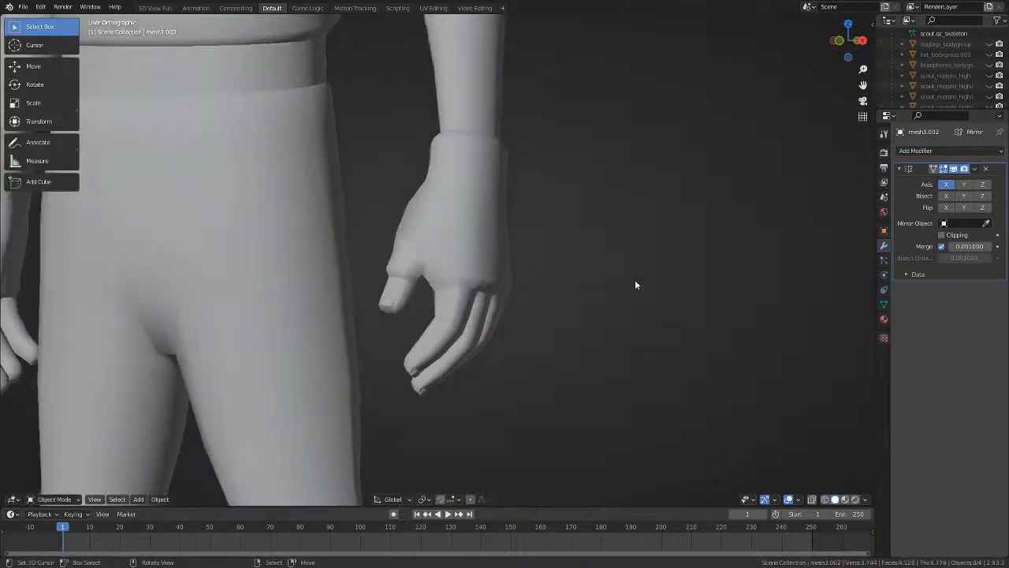
{"action": "key", "text": "a"}
{"action": "key", "text": "KP_1"}
{"action": "key", "text": "a"}
{"action": "middle_click_drag", "start_coordinate": [621, 291], "coordinate": [405, 266]}
{"action": "scroll", "coordinate": [348, 266], "scroll_direction": "down", "scroll_amount": 2}
{"action": "key", "text": "Tab"}
{"action": "scroll", "coordinate": [349, 268], "scroll_direction": "up", "scroll_amount": 4}
{"action": "key", "text": "Tab"}
{"action": "key", "text": "Tab"}
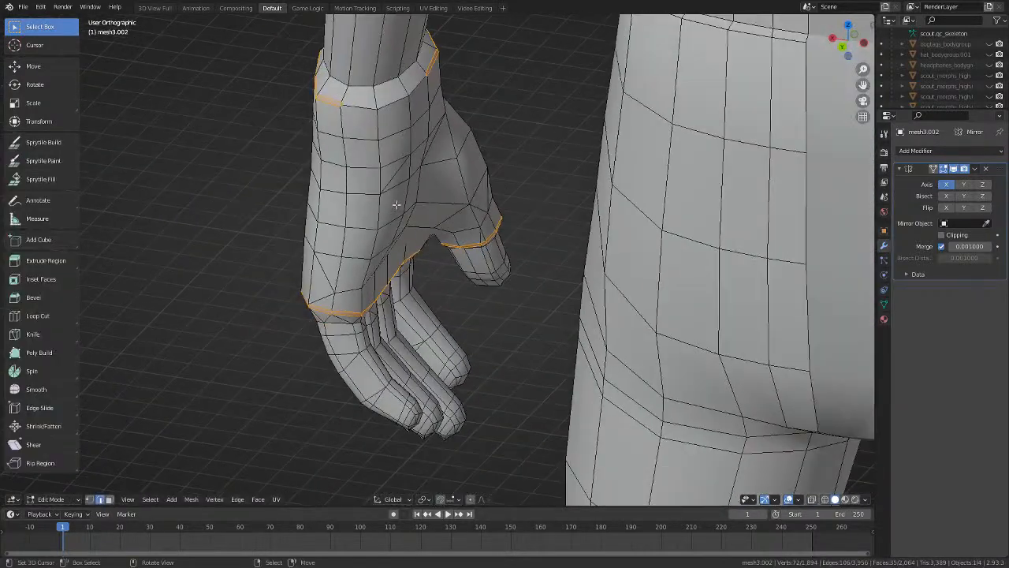
{"action": "key", "text": "Tab"}
{"action": "middle_click_drag", "start_coordinate": [417, 208], "coordinate": [665, 212]}
{"action": "scroll", "coordinate": [562, 201], "scroll_direction": "down", "scroll_amount": 5}
{"action": "scroll", "coordinate": [612, 222], "scroll_direction": "down", "scroll_amount": 2}
{"action": "key", "text": "Tab"}
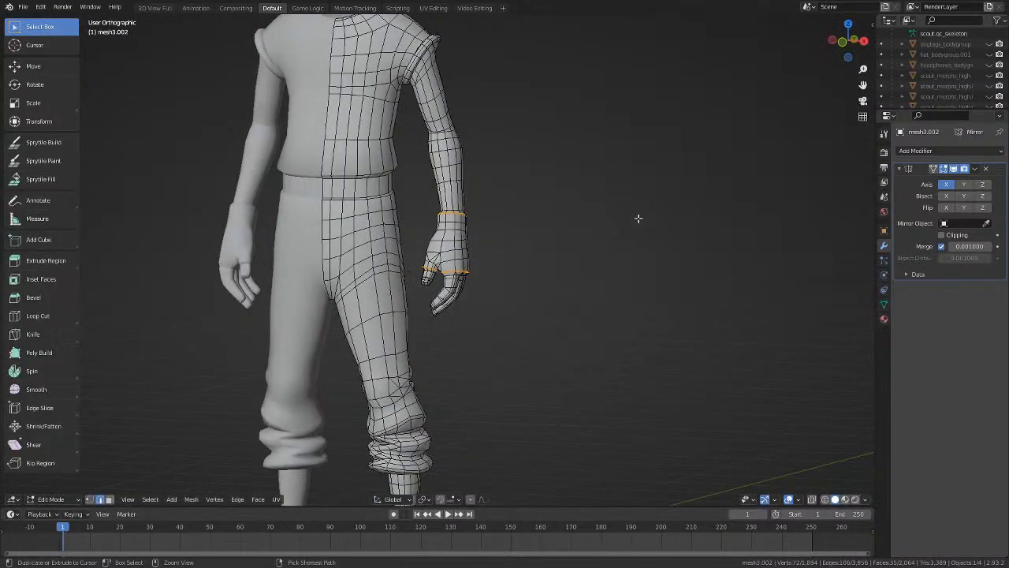
{"action": "key", "text": "Tab"}
{"action": "key", "text": "Tab"}
{"action": "key", "text": "Tab"}
{"action": "key", "text": "Tab"}
Merge the overlapping vertices by distance along the cuff's upper loop on the inner side of the wrist.
{"action": "scroll", "coordinate": [624, 220], "scroll_direction": "up", "scroll_amount": 6}
{"action": "middle_click_drag", "start_coordinate": [556, 212], "coordinate": [473, 306]}
{"action": "right_click", "coordinate": [380, 79]}
{"action": "scroll", "coordinate": [380, 79], "scroll_direction": "up", "scroll_amount": 3}
{"action": "key", "text": "shift+z"}
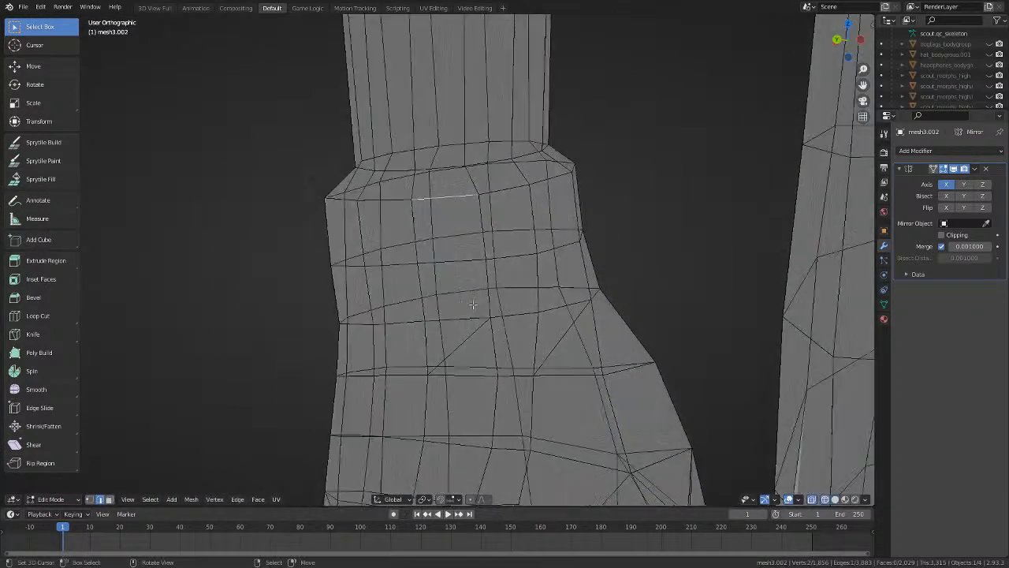
{"action": "scroll", "coordinate": [473, 306], "scroll_direction": "up", "scroll_amount": 2}
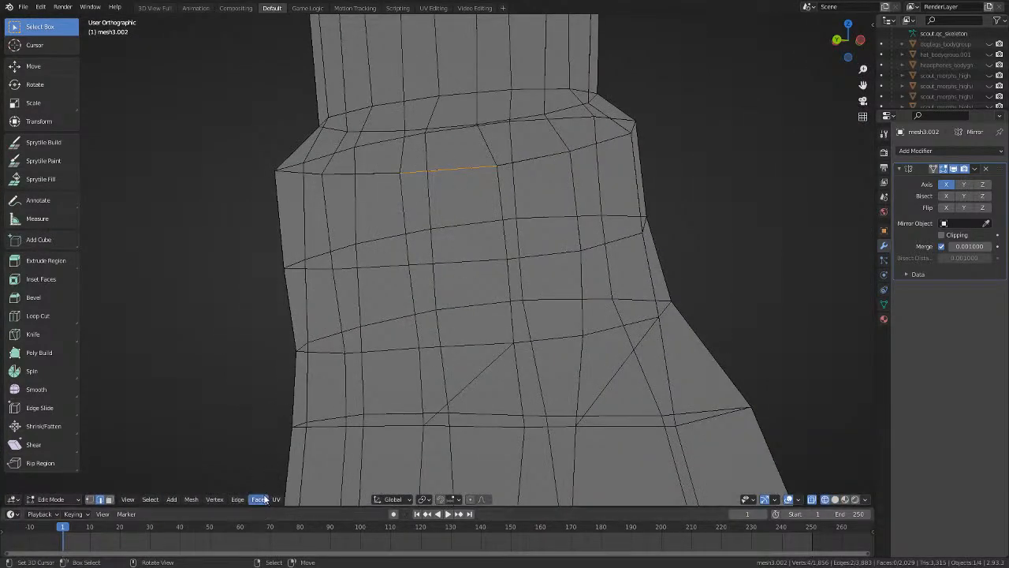
{"action": "left_click", "coordinate": [195, 501]}
{"action": "left_click", "coordinate": [190, 499]}
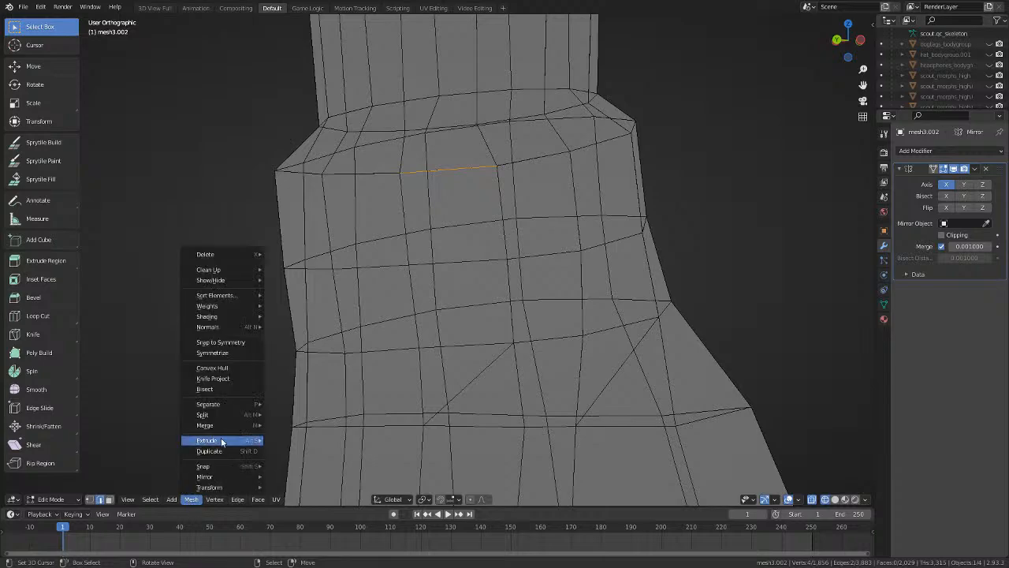
{"action": "mouse_move", "coordinate": [253, 428]}
{"action": "left_click", "coordinate": [331, 463]}
{"action": "key", "text": "shift+z"}
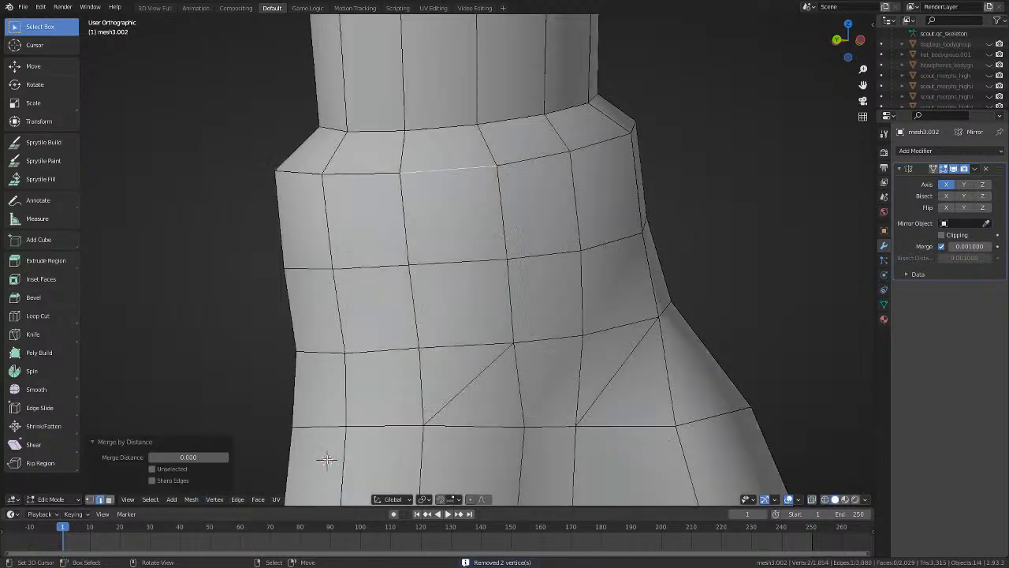
Reposition the edge of the cuff's upper loop at the rear of the wrist to even out the rim.
{"action": "key", "text": "alt+a"}
{"action": "scroll", "coordinate": [441, 264], "scroll_direction": "down", "scroll_amount": 2}
{"action": "key", "text": "Tab"}
{"action": "mouse_move", "coordinate": [428, 272]}
{"action": "middle_mouse_down"}
{"action": "mouse_move", "coordinate": [496, 276]}
{"action": "mouse_move", "coordinate": [433, 232]}
{"action": "mouse_move", "coordinate": [412, 252]}
{"action": "middle_mouse_up"}
{"action": "scroll", "coordinate": [433, 232], "scroll_direction": "down", "scroll_amount": 4}
{"action": "key", "text": "a"}
{"action": "key", "text": "alt+a"}
{"action": "key", "text": "Tab"}
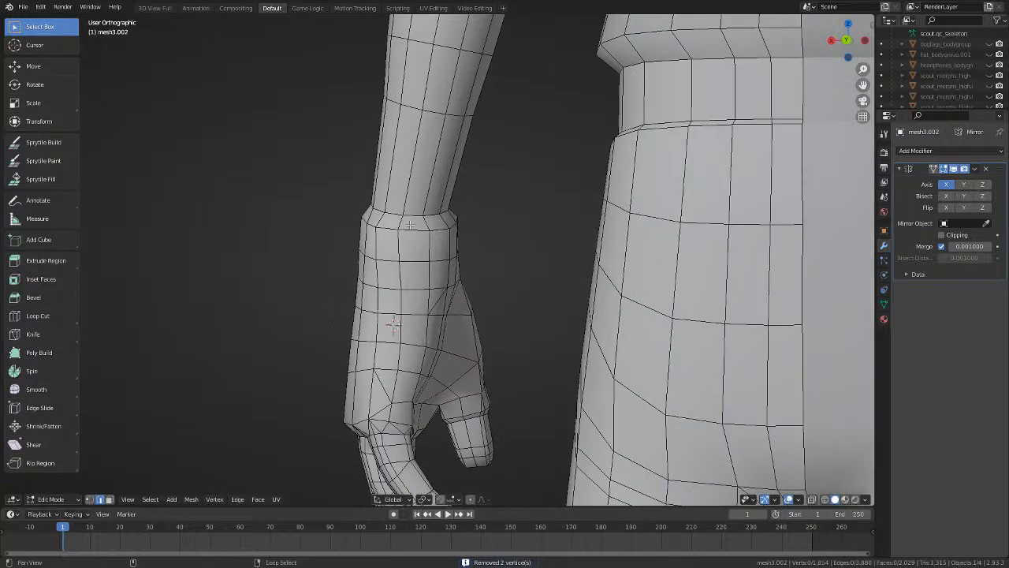
{"action": "middle_click_drag", "start_coordinate": [411, 227], "coordinate": [444, 271]}
{"action": "scroll", "coordinate": [445, 271], "scroll_direction": "up", "scroll_amount": 2}
{"action": "key", "text": "g"}
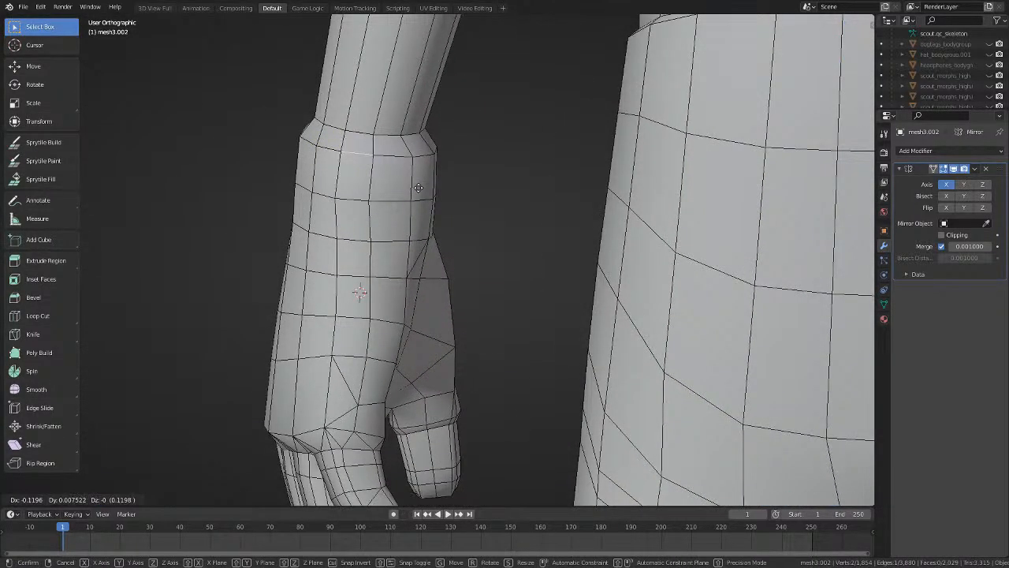
{"action": "left_click", "coordinate": [415, 189]}
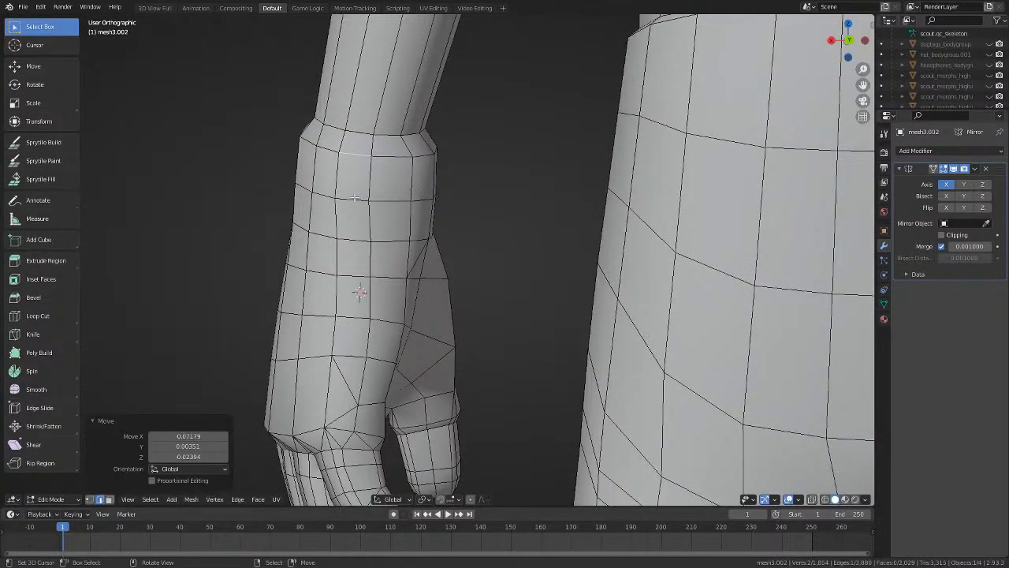
{"action": "left_click", "coordinate": [419, 210]}
Switch to vertex selection and reposition vertices around the rear of the cuff to smooth its outline.
{"action": "middle_click_drag", "start_coordinate": [419, 211], "coordinate": [487, 227]}
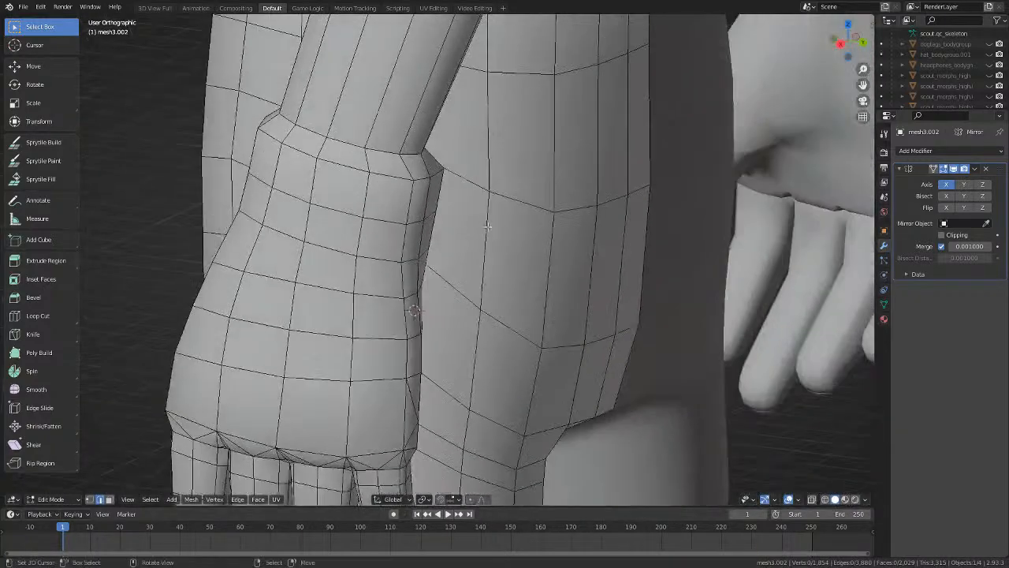
{"action": "scroll", "coordinate": [421, 183], "scroll_direction": "up", "scroll_amount": 2}
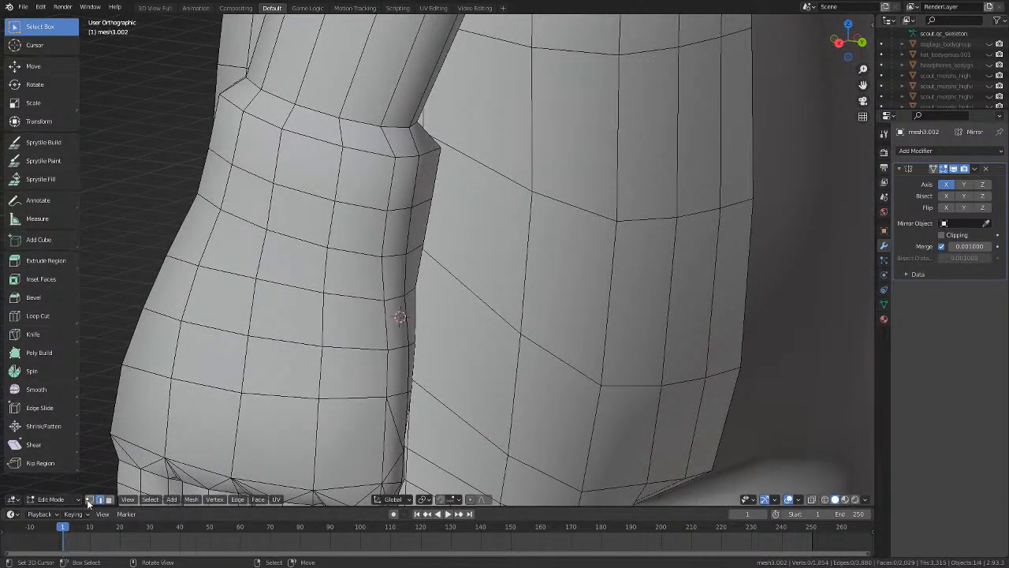
{"action": "left_click", "coordinate": [89, 501]}
{"action": "middle_click_drag", "start_coordinate": [339, 260], "coordinate": [433, 178]}
{"action": "left_click", "coordinate": [434, 120]}
{"action": "middle_click_drag", "start_coordinate": [434, 122], "coordinate": [316, 127]}
{"action": "key", "text": "g"}
{"action": "left_click", "coordinate": [322, 203]}
Move the outer vertex on the loop just below the cuff's rim to straighten the wrist's silhouette.
{"action": "middle_click_drag", "start_coordinate": [313, 182], "coordinate": [298, 189]}
{"action": "key", "text": "alt+a"}
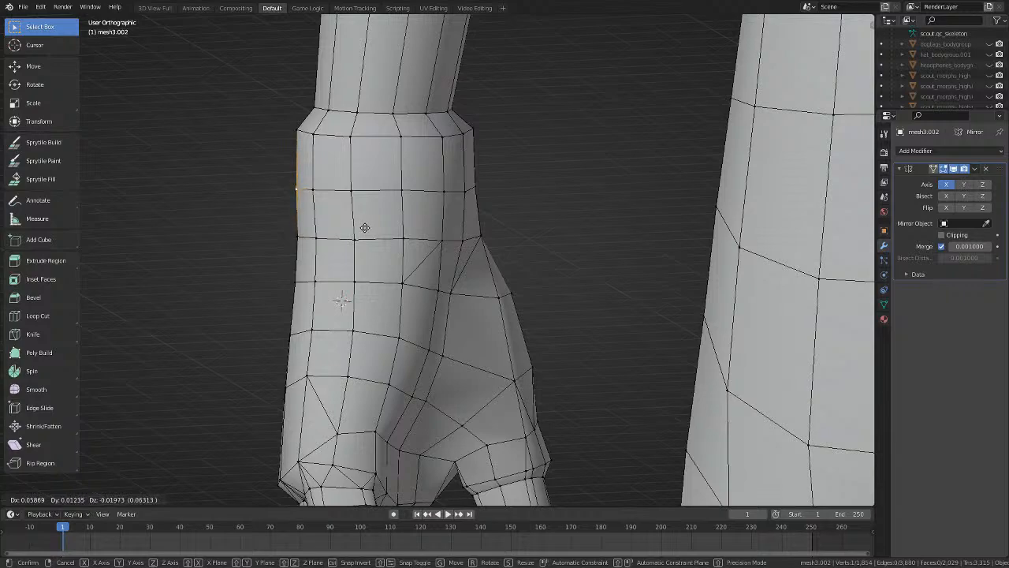
{"action": "left_click", "coordinate": [365, 228]}
{"action": "middle_click_drag", "start_coordinate": [365, 228], "coordinate": [398, 249]}
{"action": "left_click", "coordinate": [366, 242]}
{"action": "key", "text": "alt+a"}
{"action": "scroll", "coordinate": [257, 270], "scroll_direction": "down", "scroll_amount": 2}
Adjust the height of the cuff-rim vertex on the little-finger side of the hand's back along Z.
{"action": "middle_click_drag", "start_coordinate": [256, 270], "coordinate": [453, 292]}
{"action": "scroll", "coordinate": [429, 265], "scroll_direction": "up", "scroll_amount": 1}
{"action": "scroll", "coordinate": [430, 266], "scroll_direction": "down", "scroll_amount": 3}
{"action": "scroll", "coordinate": [428, 220], "scroll_direction": "up", "scroll_amount": 3}
{"action": "right_click", "coordinate": [432, 217]}
{"action": "middle_click_drag", "start_coordinate": [432, 217], "coordinate": [413, 164]}
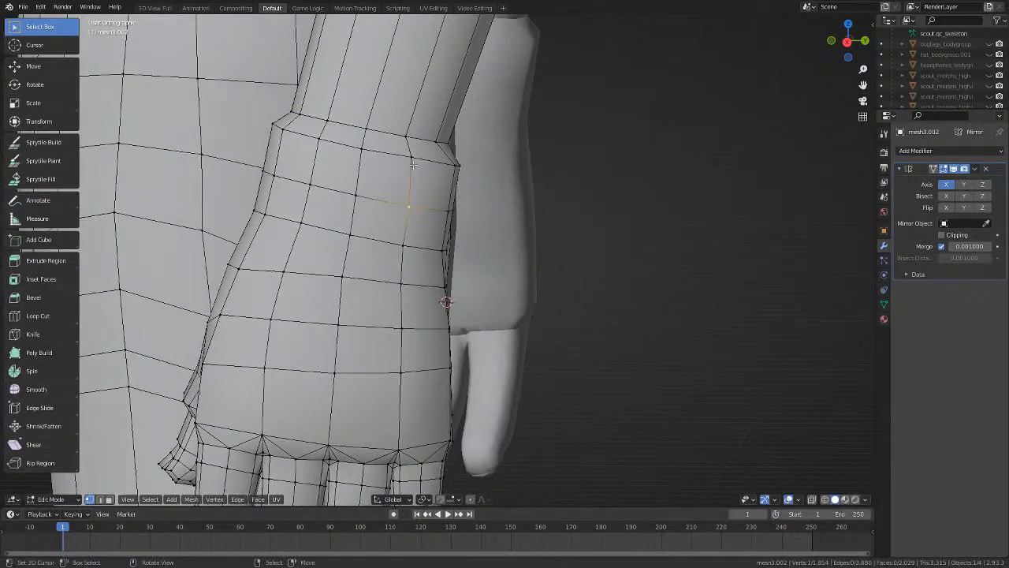
{"action": "key", "text": "g"}
{"action": "key", "text": "z"}
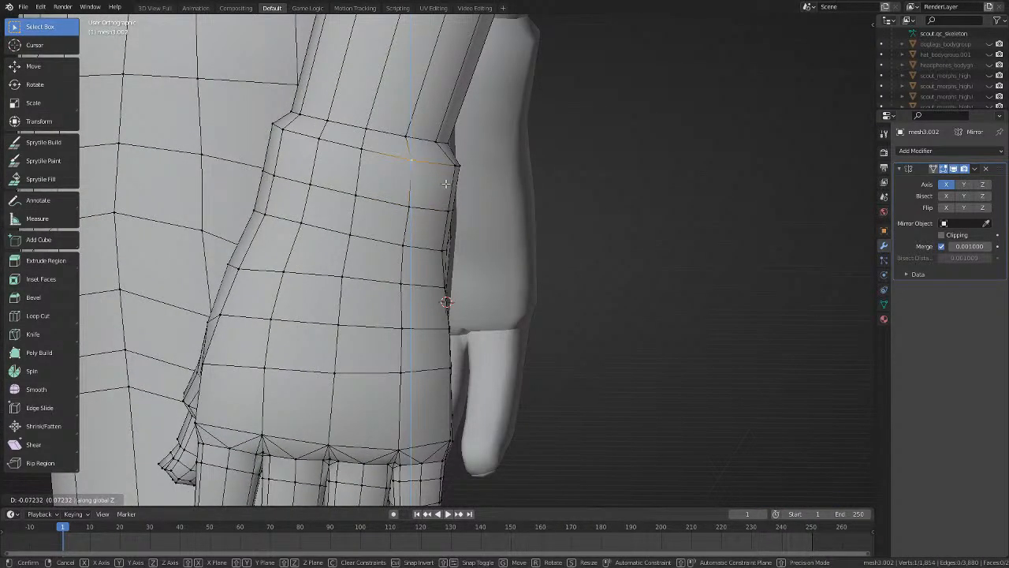
{"action": "left_click", "coordinate": [445, 183]}
Move the vertex just below the cuff rim on the little-finger side and readjust the rim vertex above it along Z.
{"action": "right_click", "coordinate": [420, 199]}
{"action": "key", "text": "g"}
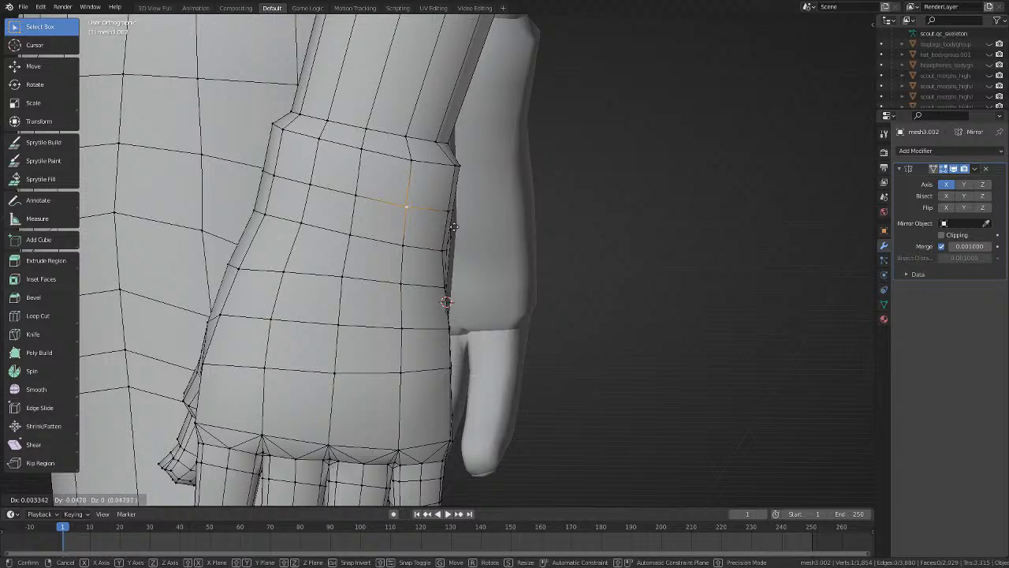
{"action": "left_click", "coordinate": [453, 227]}
{"action": "key", "text": "g"}
{"action": "key", "text": "z"}
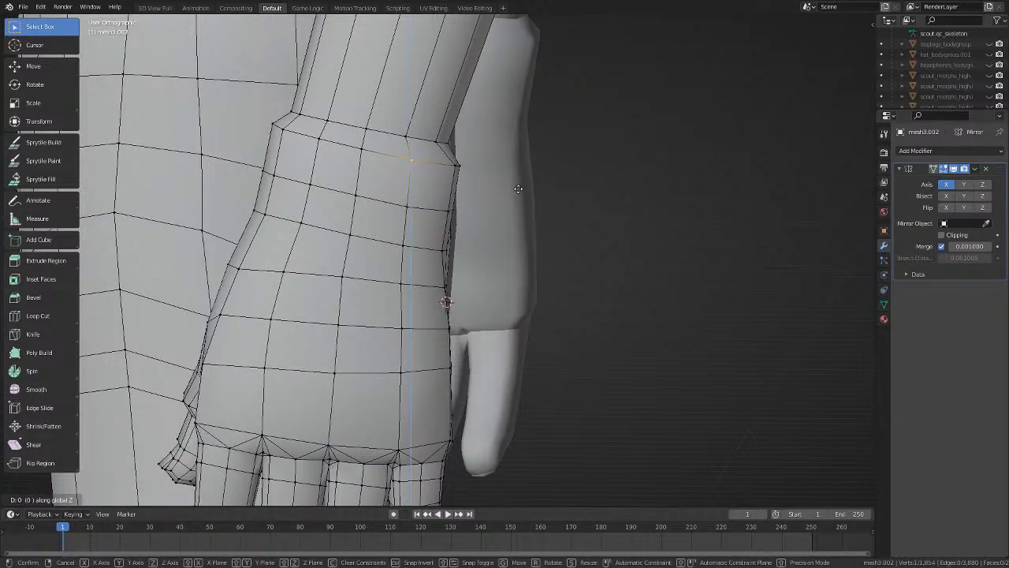
{"action": "left_click", "coordinate": [521, 187]}
{"action": "scroll", "coordinate": [521, 188], "scroll_direction": "down", "scroll_amount": 4}
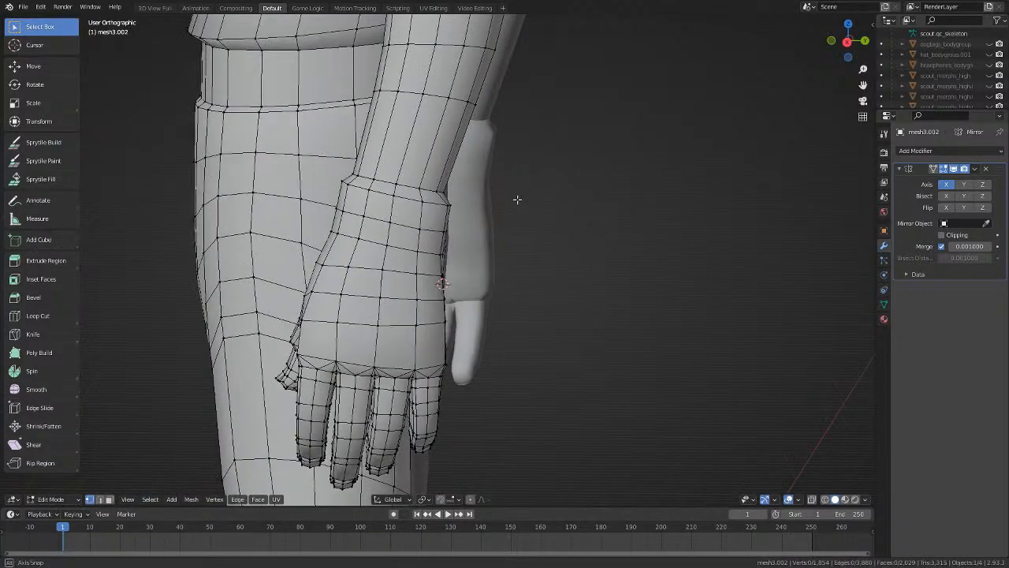
Save the project file.
{"action": "left_click", "coordinate": [23, 7]}
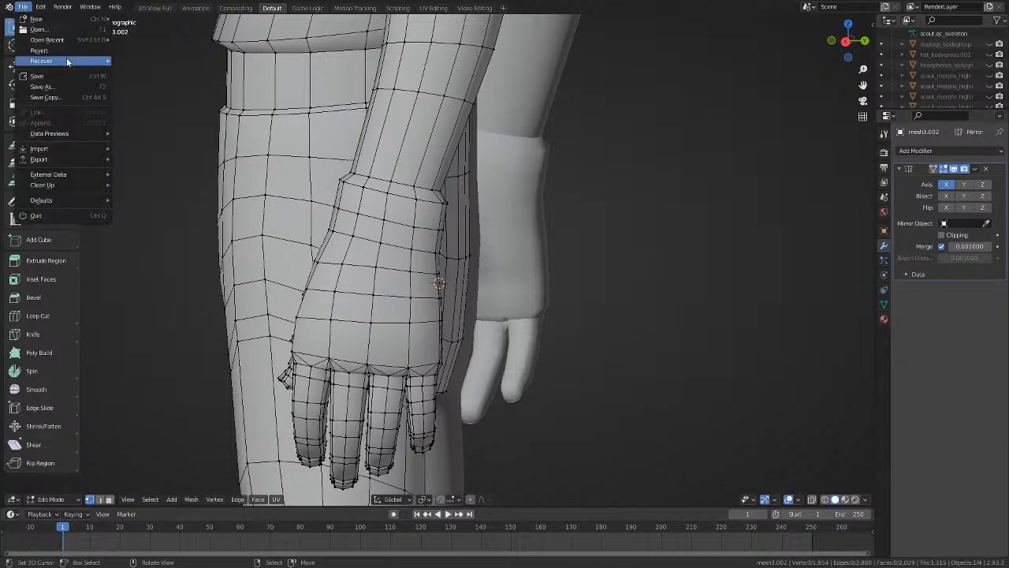
{"action": "left_click", "coordinate": [73, 76]}
{"action": "scroll", "coordinate": [549, 228], "scroll_direction": "down", "scroll_amount": 6}
{"action": "middle_click_drag", "start_coordinate": [580, 246], "coordinate": [517, 255]}
{"action": "scroll", "coordinate": [425, 243], "scroll_direction": "up", "scroll_amount": 15}
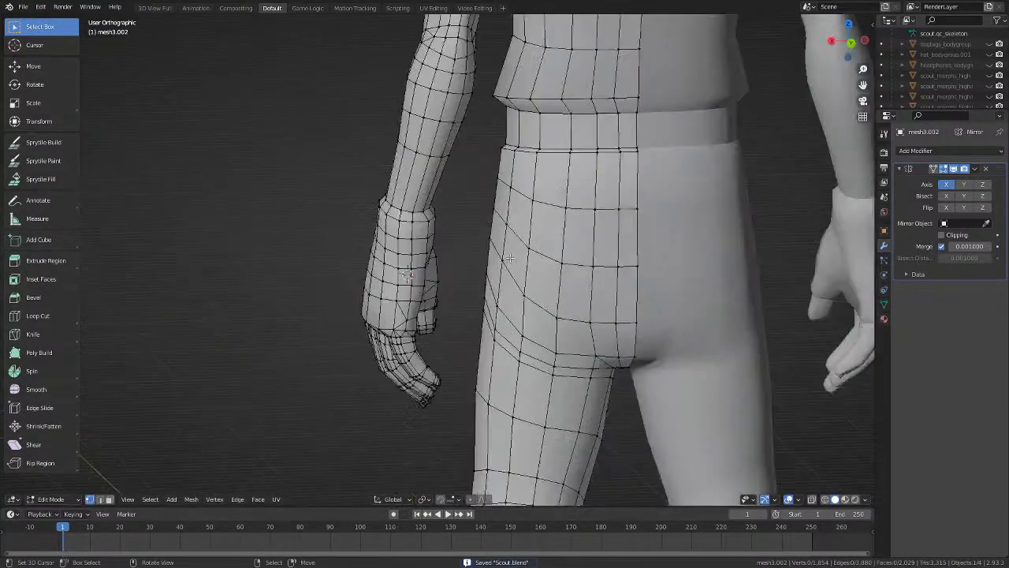
{"action": "scroll", "coordinate": [380, 242], "scroll_direction": "down", "scroll_amount": 4}
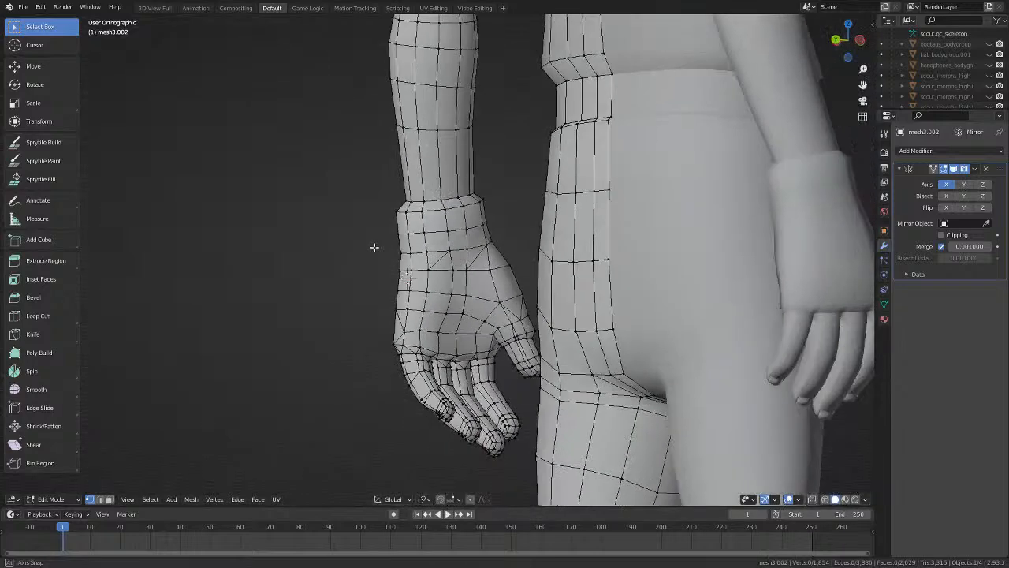
Dissolve the diagonal edge on the heel of the palm just below the wrist.
{"action": "key", "text": "Tab"}
{"action": "middle_click_drag", "start_coordinate": [374, 245], "coordinate": [442, 253]}
{"action": "scroll", "coordinate": [372, 247], "scroll_direction": "up", "scroll_amount": 4}
{"action": "key", "text": "Tab"}
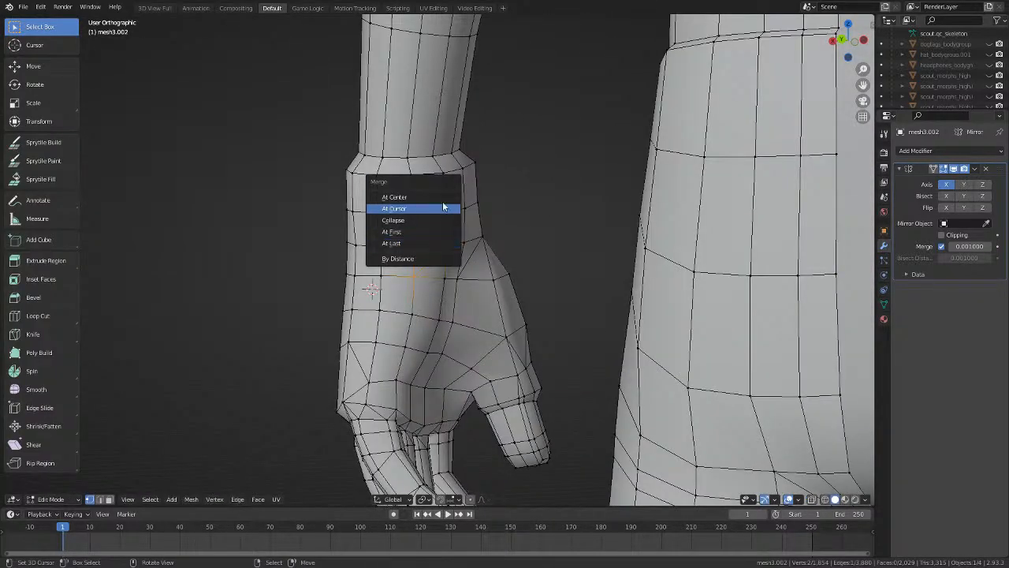
{"action": "left_click", "coordinate": [442, 220]}
{"action": "key", "text": "x"}
{"action": "left_click", "coordinate": [537, 282]}
{"action": "middle_click_drag", "start_coordinate": [537, 281], "coordinate": [599, 266]}
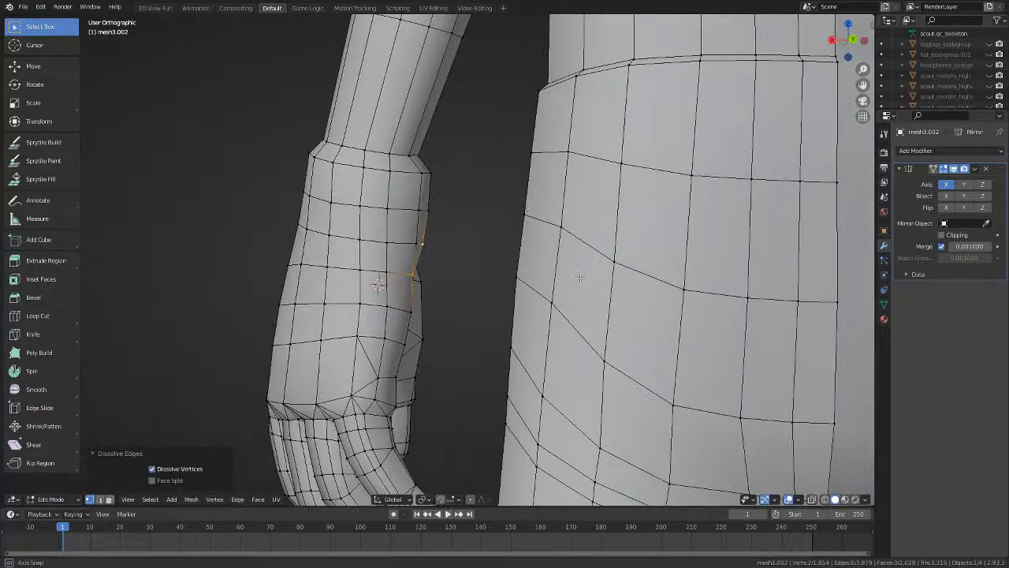
{"action": "scroll", "coordinate": [599, 266], "scroll_direction": "down", "scroll_amount": 4}
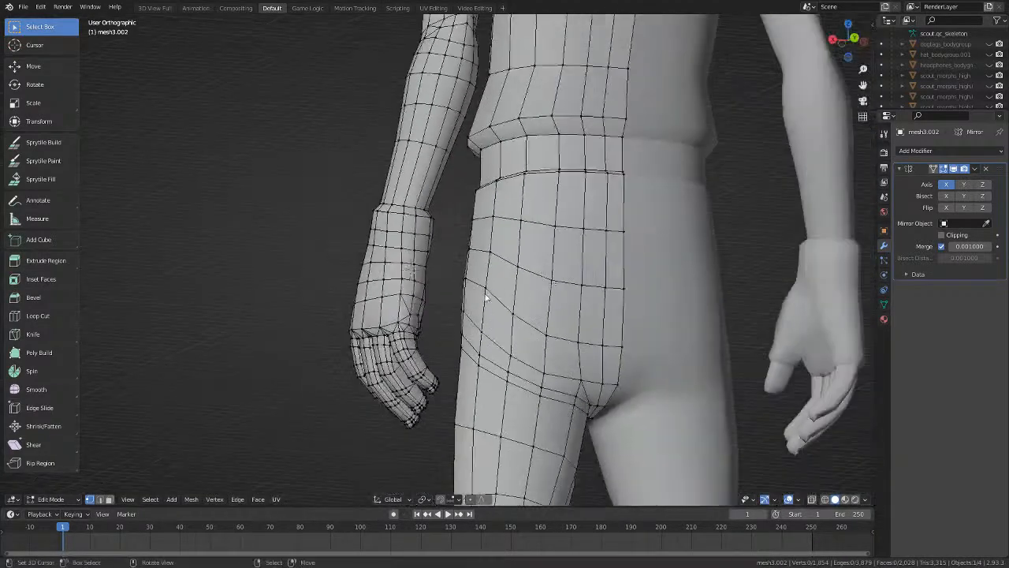
Examine the palm's shading and the hand's shape from several sides, with and without the mesh wires.
{"action": "key", "text": "Tab"}
{"action": "middle_click_drag", "start_coordinate": [484, 301], "coordinate": [257, 295]}
{"action": "scroll", "coordinate": [257, 294], "scroll_direction": "up", "scroll_amount": 3}
{"action": "key", "text": "Tab"}
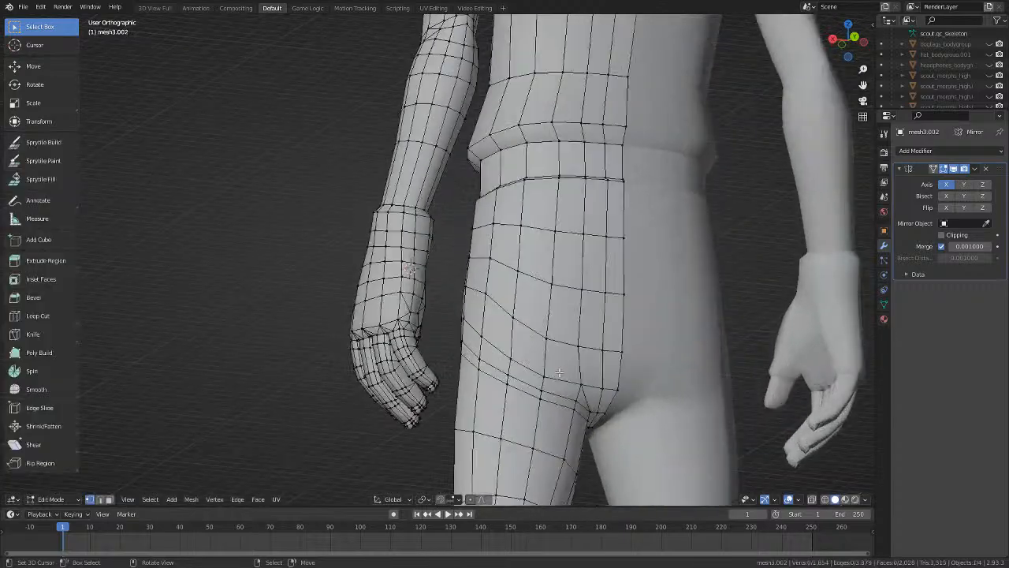
{"action": "middle_click_drag", "start_coordinate": [569, 355], "coordinate": [333, 323]}
{"action": "key", "text": "Tab"}
{"action": "key", "text": "Tab"}
Reposition the palm vertices in the web between the index finger and the base of the thumb.
{"action": "scroll", "coordinate": [513, 388], "scroll_direction": "up", "scroll_amount": 3}
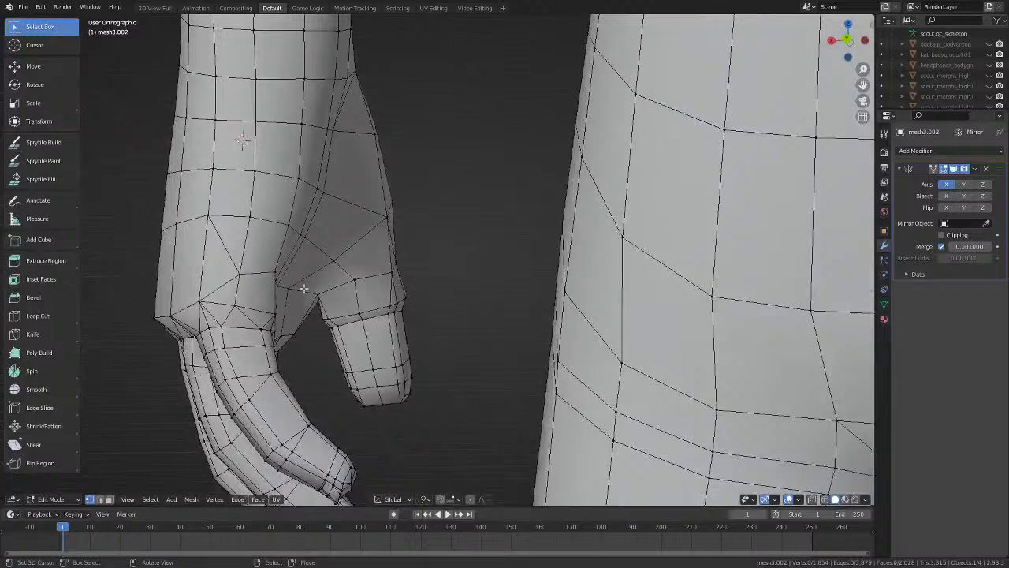
{"action": "middle_click_drag", "start_coordinate": [297, 291], "coordinate": [280, 295]}
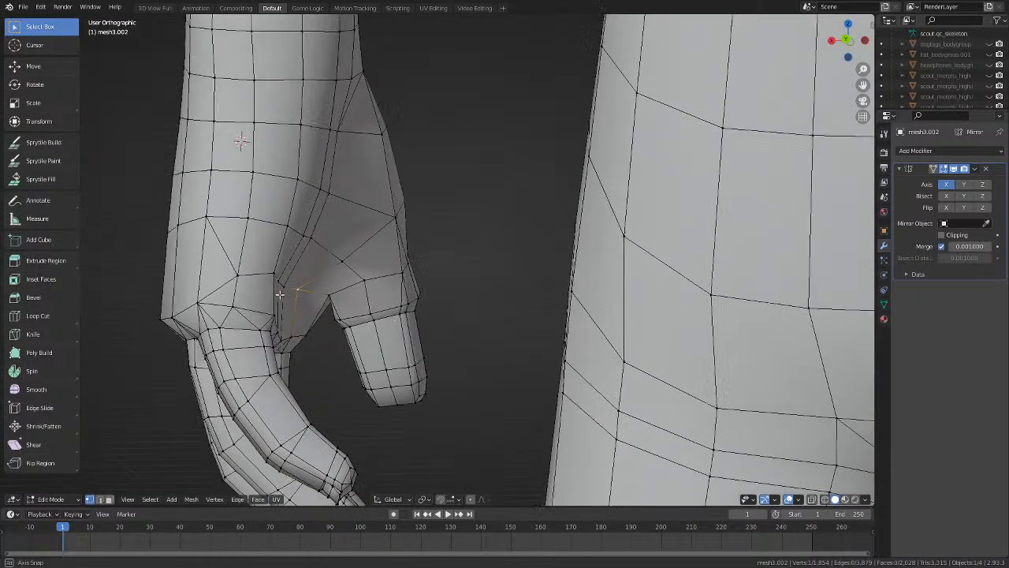
{"action": "left_click", "coordinate": [335, 314]}
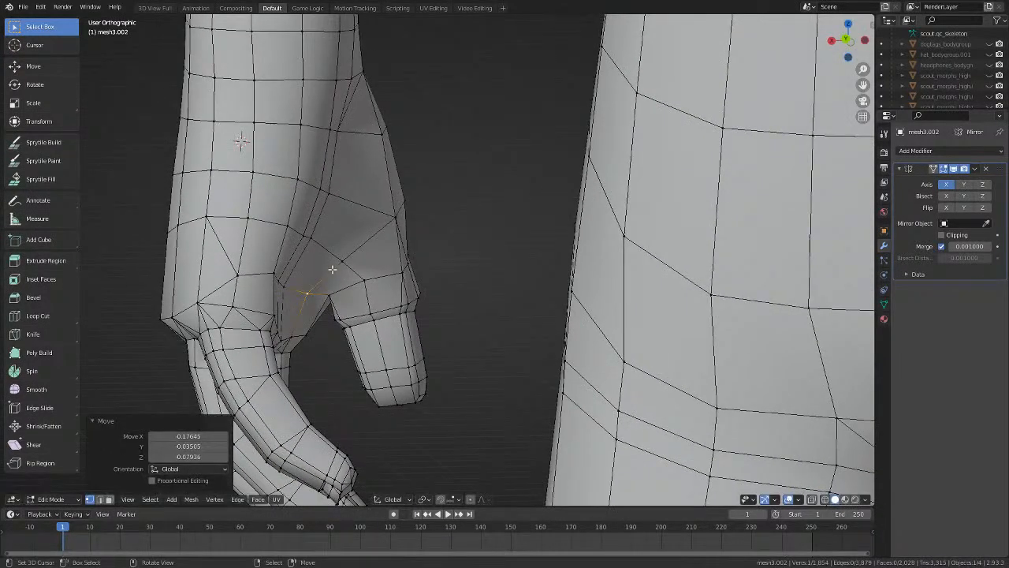
{"action": "left_click", "coordinate": [400, 280]}
Move the vertex on the inner side of the thumb's base and the vertex in the crotch between thumb and palm.
{"action": "middle_click_drag", "start_coordinate": [374, 279], "coordinate": [349, 301]}
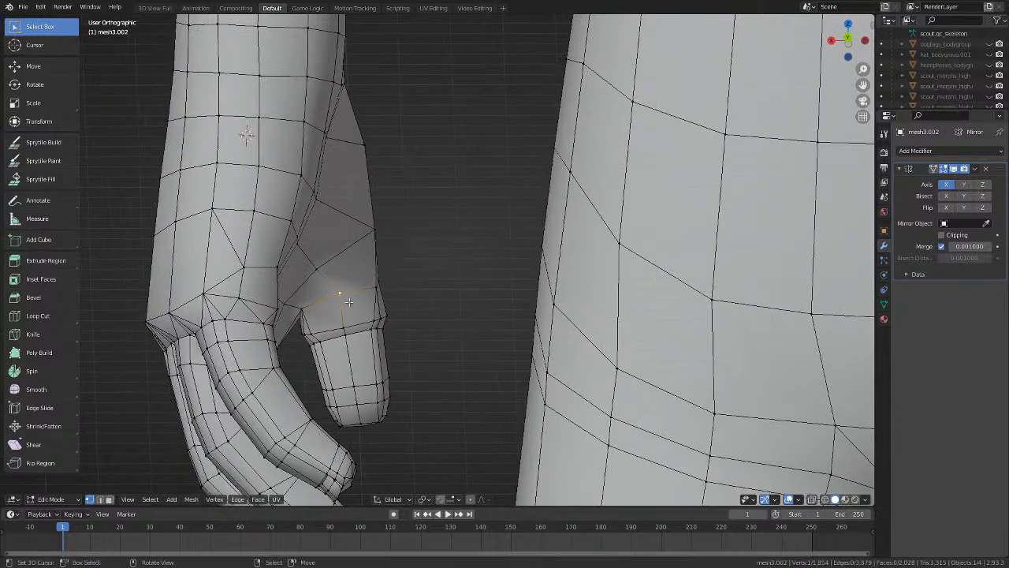
{"action": "key", "text": "g"}
{"action": "left_click", "coordinate": [353, 308]}
{"action": "middle_click_drag", "start_coordinate": [328, 308], "coordinate": [325, 312]}
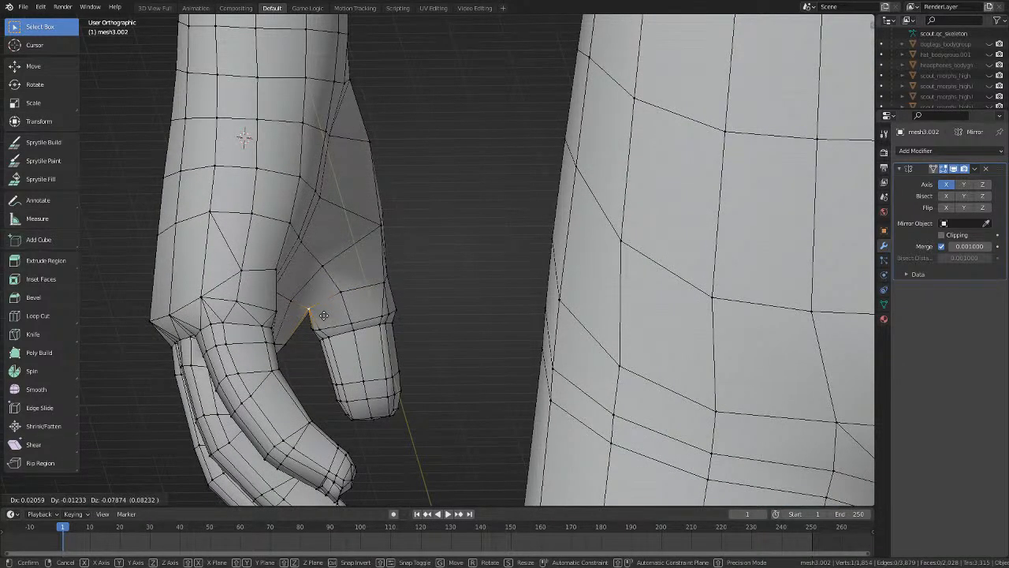
{"action": "left_click", "coordinate": [321, 315]}
{"action": "left_click", "coordinate": [320, 319]}
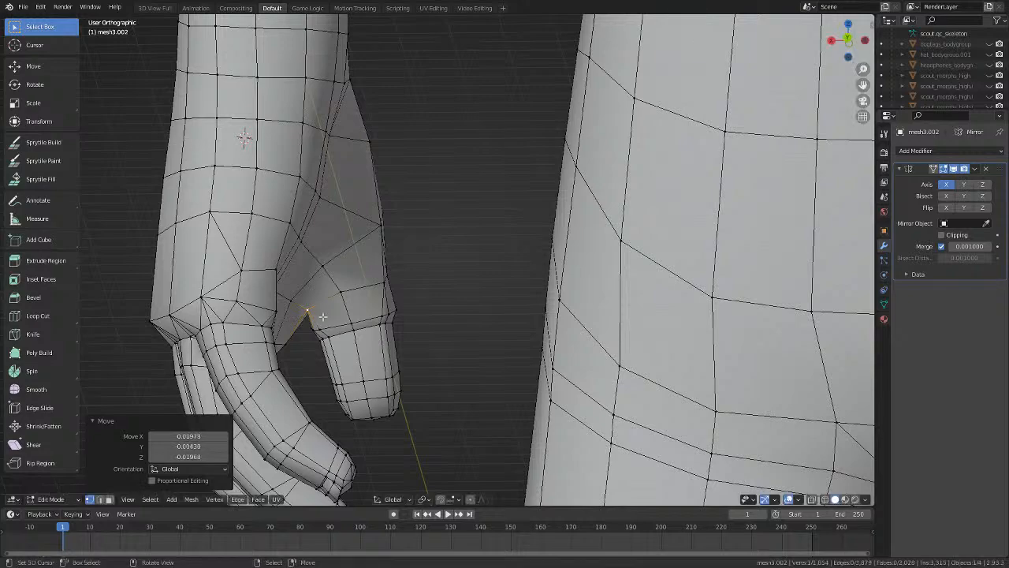
Adjust the thumb-web vertex from the front of the hand and clear the selection.
{"action": "middle_click_drag", "start_coordinate": [320, 320], "coordinate": [77, 331]}
{"action": "middle_click_drag", "start_coordinate": [316, 344], "coordinate": [465, 247], "text": "shift"}
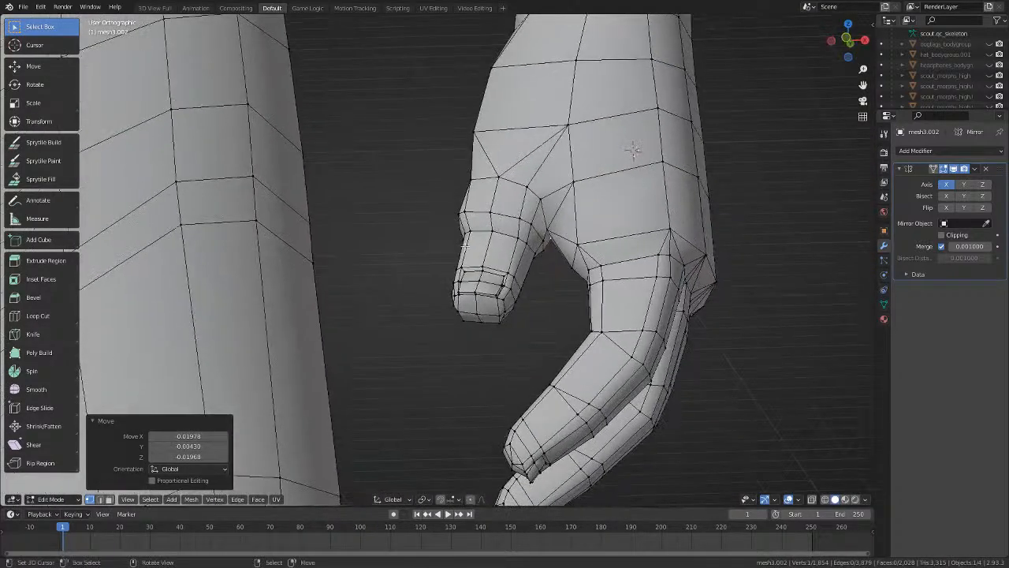
{"action": "middle_click_drag", "start_coordinate": [540, 231], "coordinate": [603, 265]}
{"action": "key", "text": "g"}
{"action": "left_click", "coordinate": [588, 260]}
{"action": "key", "text": "a"}
{"action": "key", "text": "alt+a"}
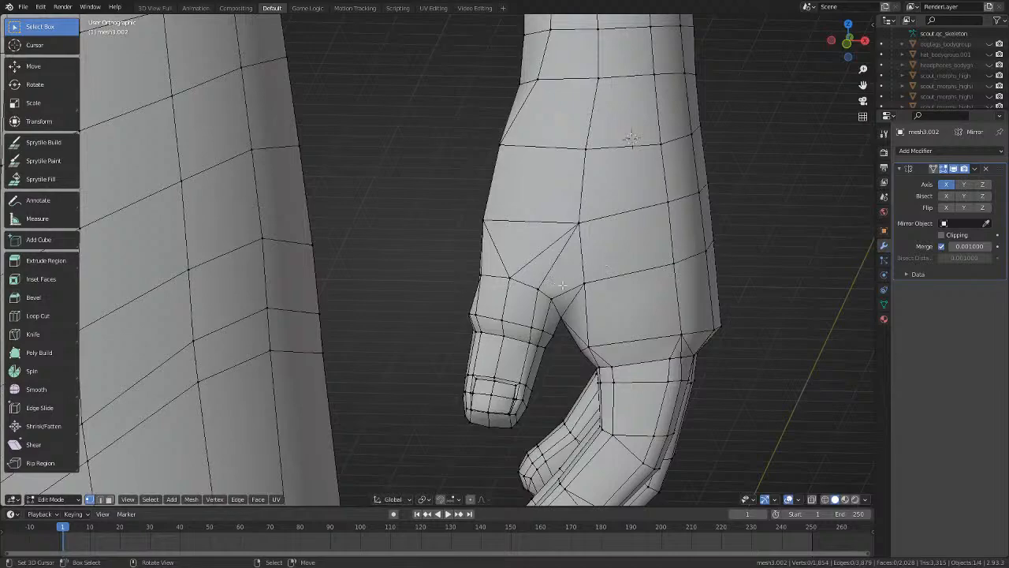
Nudge the two vertices in the crotch between the thumb and the palm from the front view of the hand.
{"action": "key", "text": "g"}
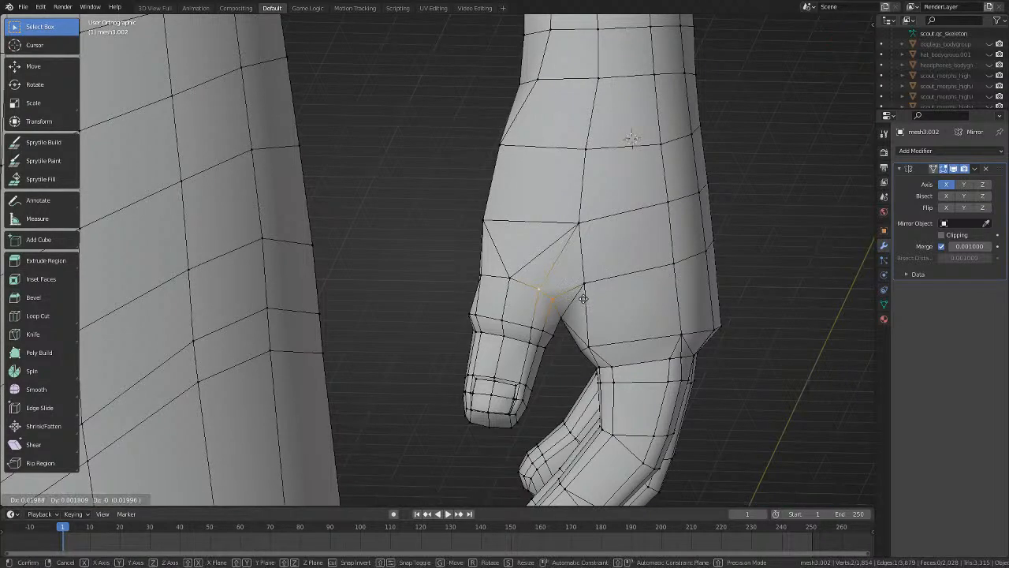
{"action": "left_click", "coordinate": [592, 283]}
{"action": "middle_click_drag", "start_coordinate": [616, 270], "coordinate": [363, 185]}
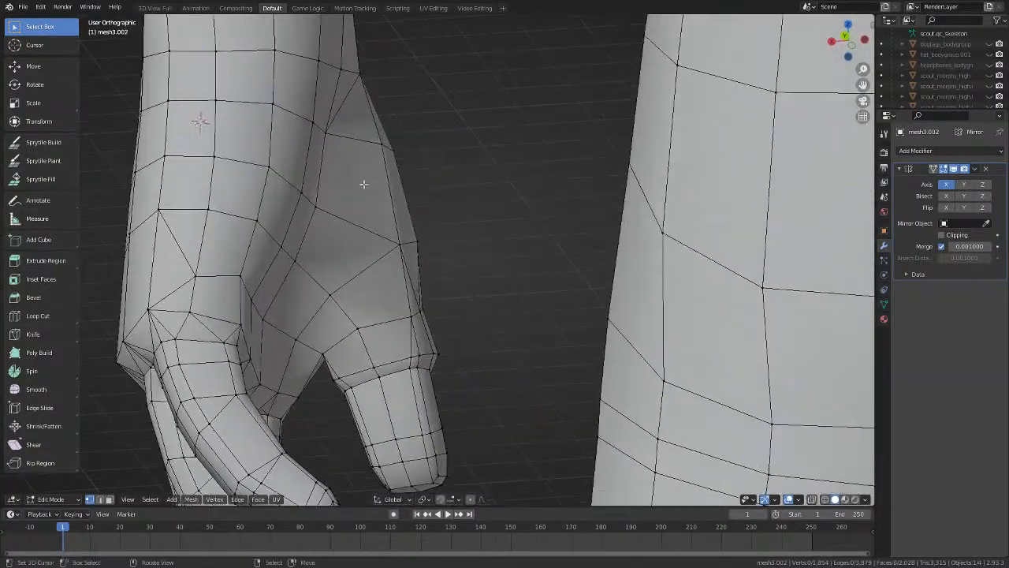
Move the palm vertex beside the upper thumb base and the one near the thumb web along the X axis.
{"action": "left_click", "coordinate": [328, 131]}
{"action": "middle_click_drag", "start_coordinate": [331, 133], "coordinate": [351, 174]}
{"action": "key", "text": "g"}
{"action": "key", "text": "x"}
{"action": "left_click", "coordinate": [376, 149]}
{"action": "middle_click_drag", "start_coordinate": [346, 272], "coordinate": [276, 290]}
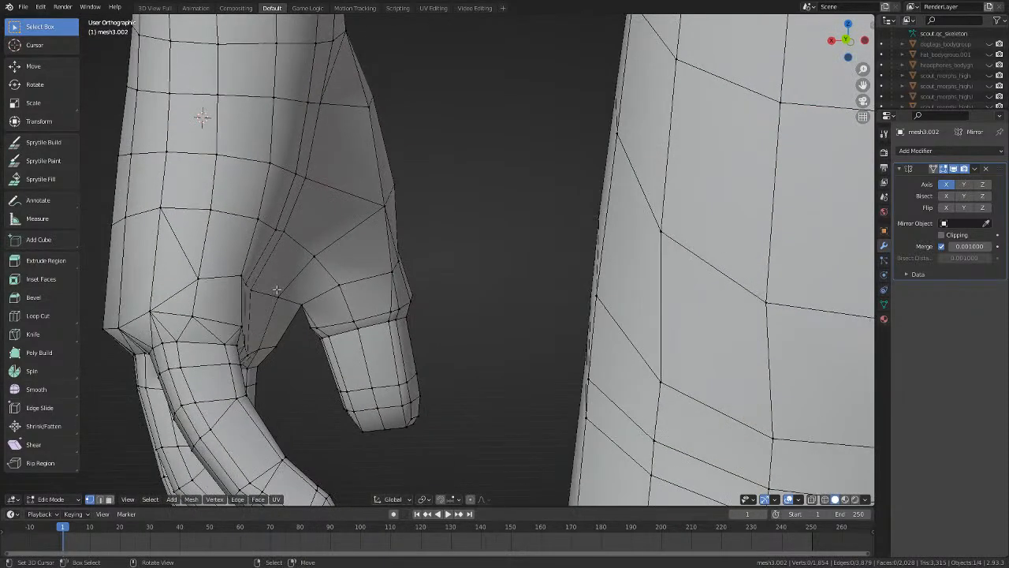
{"action": "left_click", "coordinate": [340, 305]}
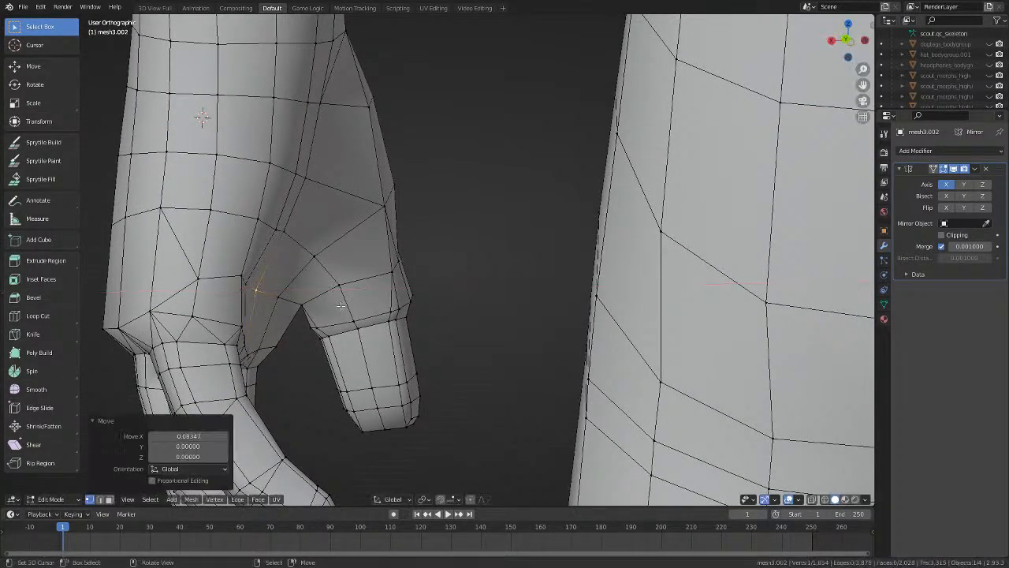
Preview the body with a Subdivision Surface modifier at viewport level 1, inspect it from several sides, and remove the modifier.
{"action": "scroll", "coordinate": [312, 298], "scroll_direction": "down", "scroll_amount": 8}
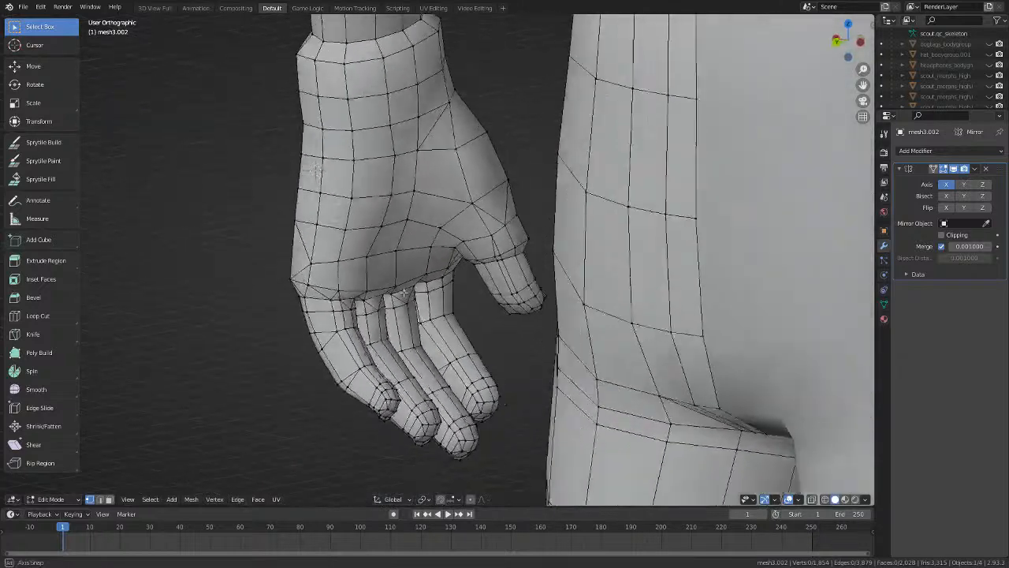
{"action": "key", "text": "Tab"}
{"action": "middle_click_drag", "start_coordinate": [459, 288], "coordinate": [492, 302]}
{"action": "key", "text": "Tab"}
{"action": "key", "text": "Tab"}
{"action": "left_click", "coordinate": [945, 150]}
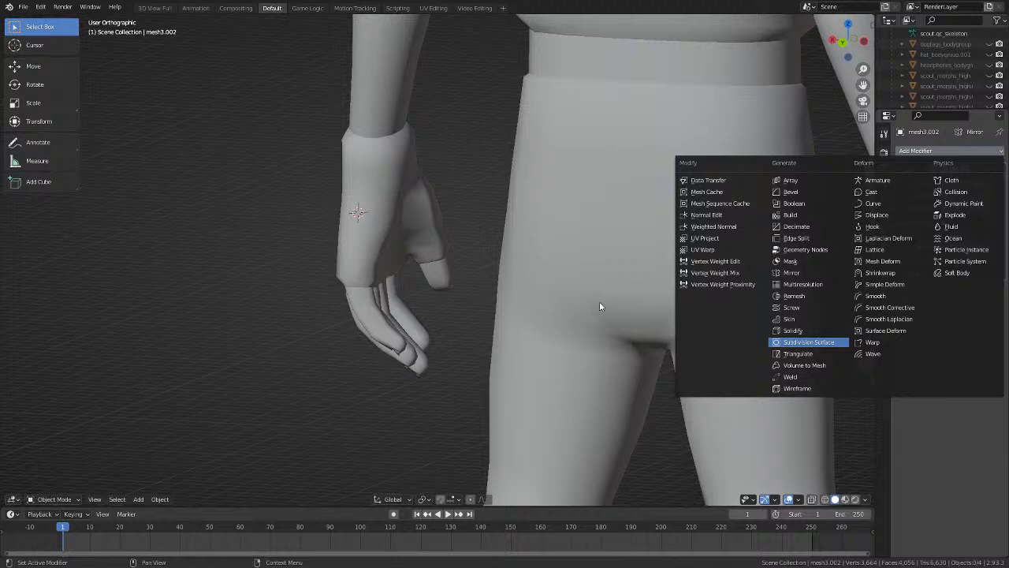
{"action": "scroll", "coordinate": [427, 284], "scroll_direction": "down", "scroll_amount": 7}
{"action": "middle_click_drag", "start_coordinate": [394, 201], "coordinate": [86, 189]}
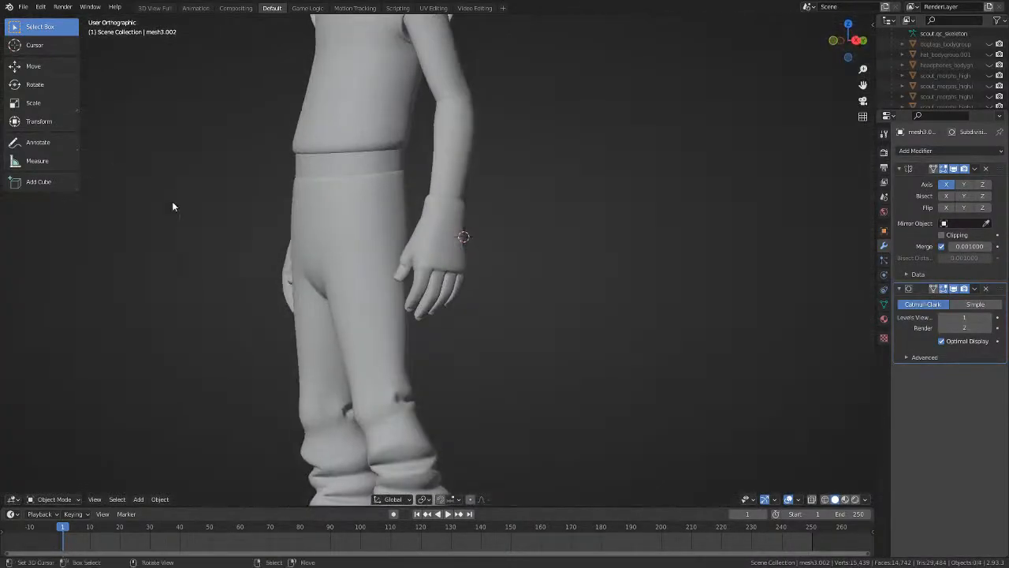
{"action": "scroll", "coordinate": [177, 207], "scroll_direction": "down", "scroll_amount": 4}
{"action": "middle_click_drag", "start_coordinate": [225, 214], "coordinate": [677, 292]}
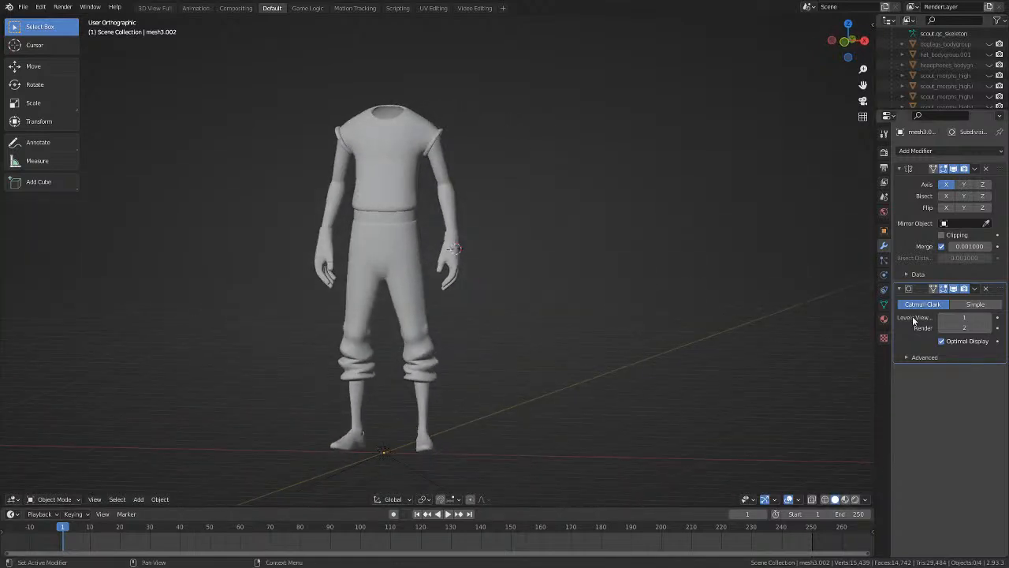
{"action": "left_click", "coordinate": [985, 288]}
Save the project file.
{"action": "left_click", "coordinate": [23, 7]}
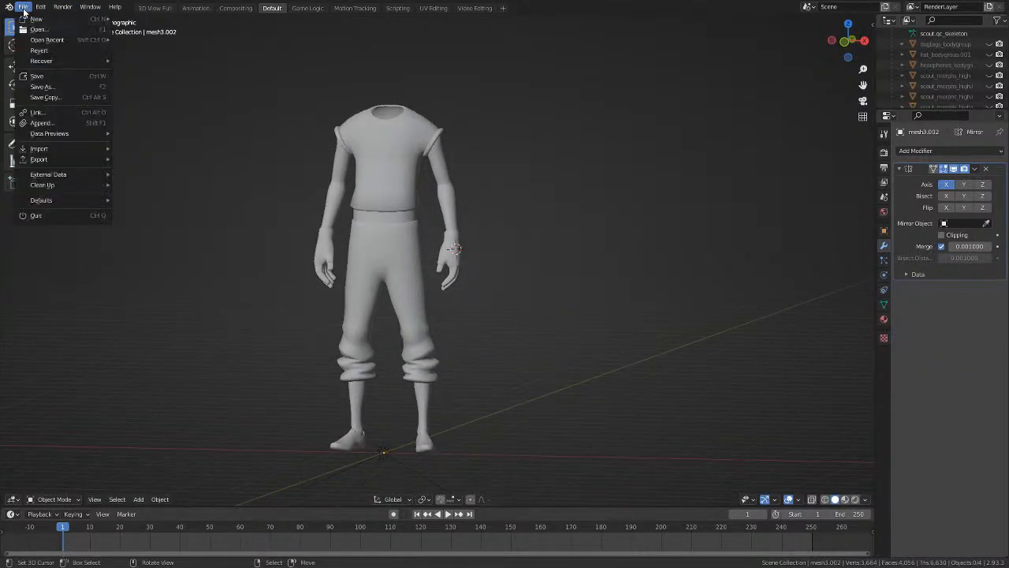
{"action": "left_click", "coordinate": [58, 77]}
Bevel the edges around the glove's cuff, thumb opening and finger openings with one segment and a width of about 0.123.
{"action": "scroll", "coordinate": [321, 212], "scroll_direction": "up", "scroll_amount": 4}
{"action": "middle_click_drag", "start_coordinate": [321, 212], "coordinate": [439, 249]}
{"action": "scroll", "coordinate": [440, 249], "scroll_direction": "up", "scroll_amount": 5}
{"action": "key", "text": "Tab"}
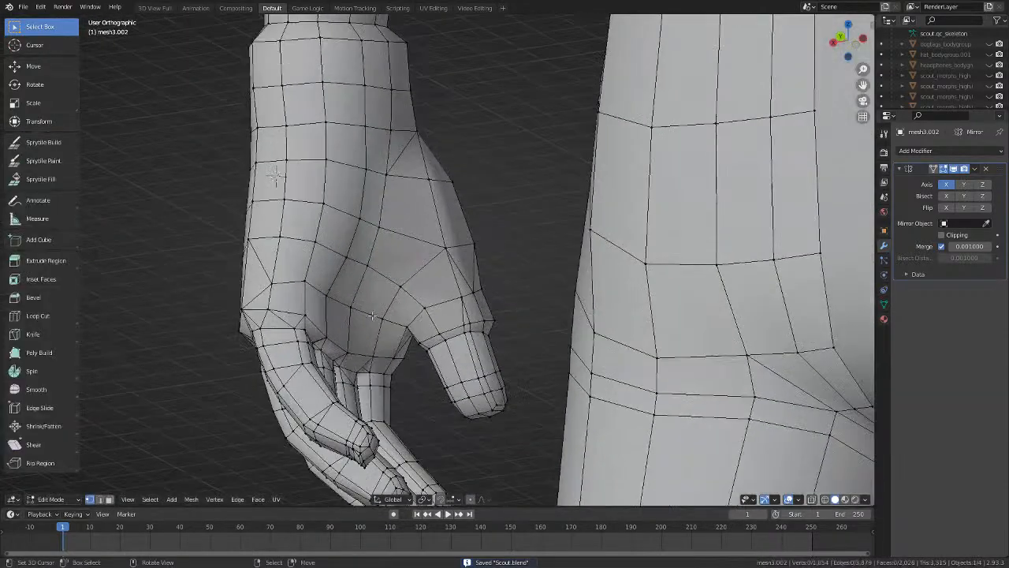
{"action": "key", "text": "a"}
{"action": "key", "text": "a"}
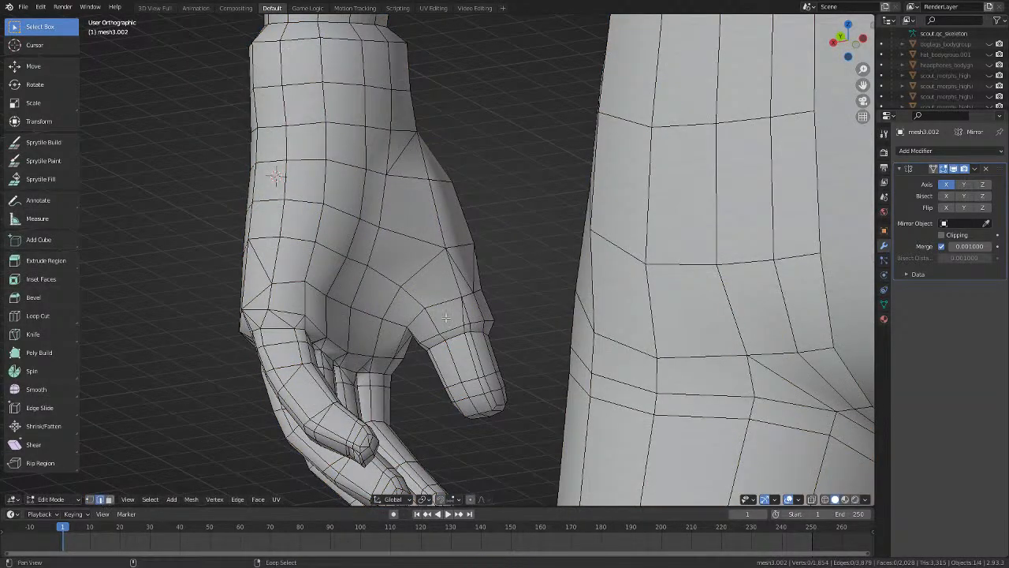
{"action": "middle_click_drag", "start_coordinate": [454, 327], "coordinate": [371, 119]}
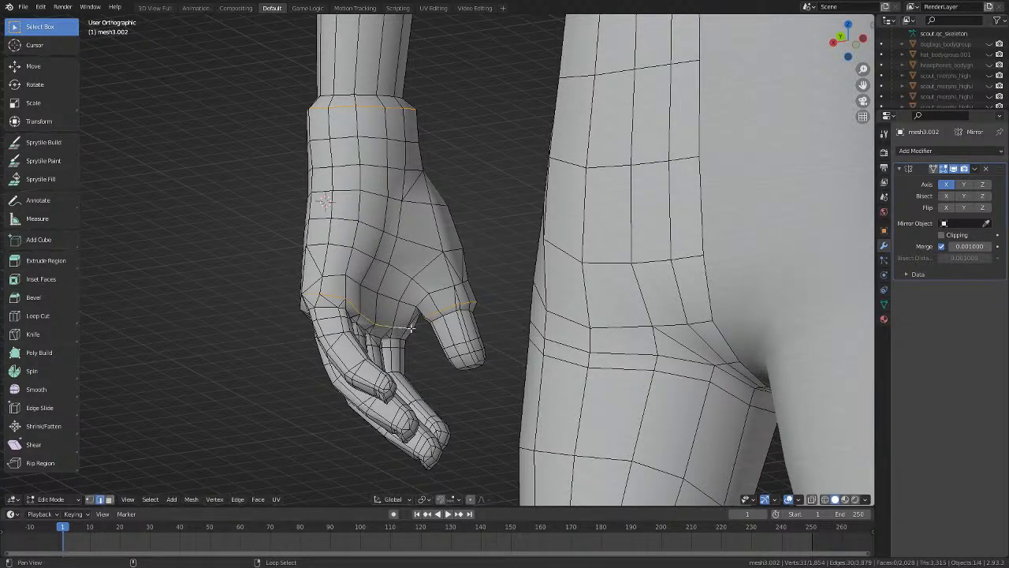
{"action": "middle_click_drag", "start_coordinate": [296, 299], "coordinate": [427, 318]}
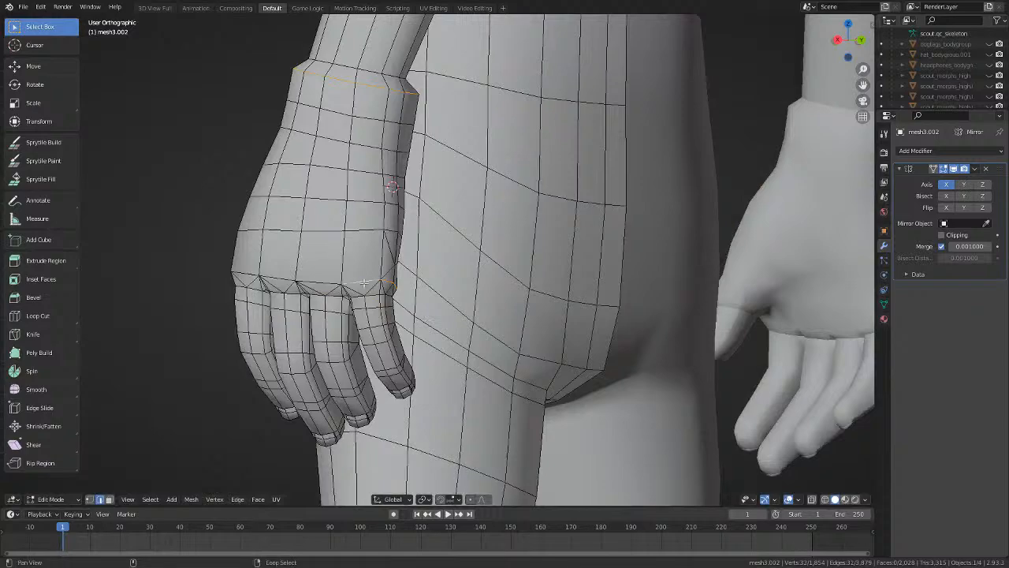
{"action": "middle_click_drag", "start_coordinate": [250, 271], "coordinate": [558, 197]}
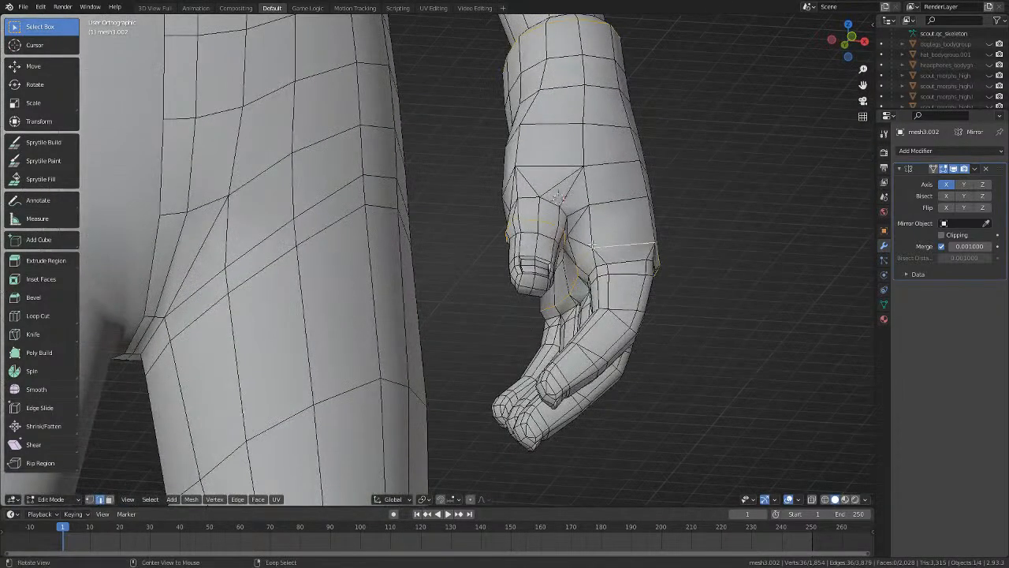
{"action": "left_click", "coordinate": [732, 253]}
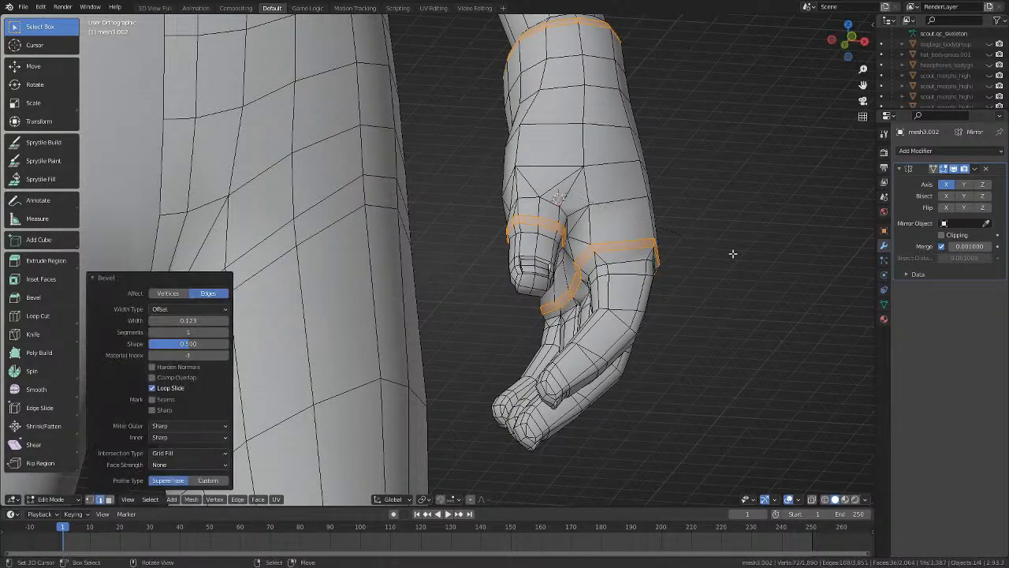
Move and rotate the short bevel edge on the palm side above the gap between the little and ring fingers.
{"action": "middle_click_drag", "start_coordinate": [732, 253], "coordinate": [364, 282]}
{"action": "key", "text": "Tab"}
{"action": "scroll", "coordinate": [613, 313], "scroll_direction": "down", "scroll_amount": 4}
{"action": "scroll", "coordinate": [379, 301], "scroll_direction": "up", "scroll_amount": 7}
{"action": "key", "text": "Tab"}
{"action": "middle_click_drag", "start_coordinate": [367, 384], "coordinate": [516, 325]}
{"action": "middle_click_drag", "start_coordinate": [517, 325], "coordinate": [389, 313], "text": "shift"}
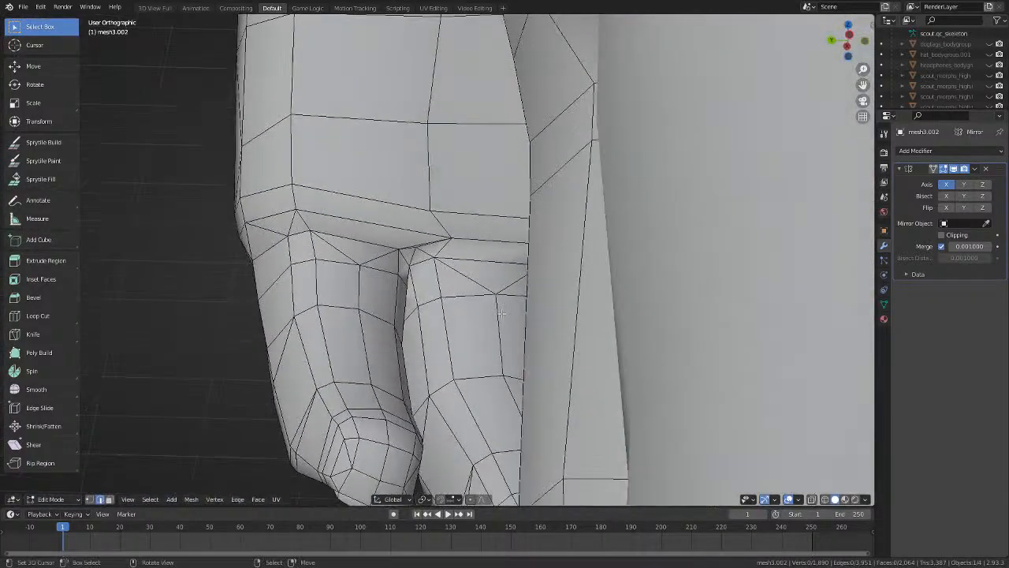
{"action": "scroll", "coordinate": [390, 312], "scroll_direction": "up", "scroll_amount": 2}
{"action": "middle_click_drag", "start_coordinate": [436, 206], "coordinate": [478, 228]}
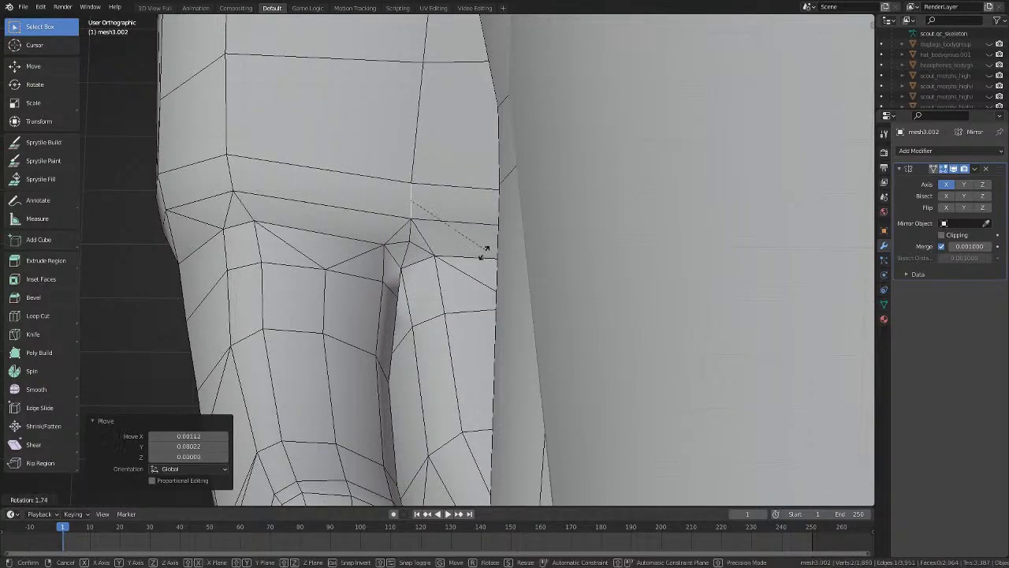
{"action": "middle_click_drag", "start_coordinate": [479, 257], "coordinate": [561, 210]}
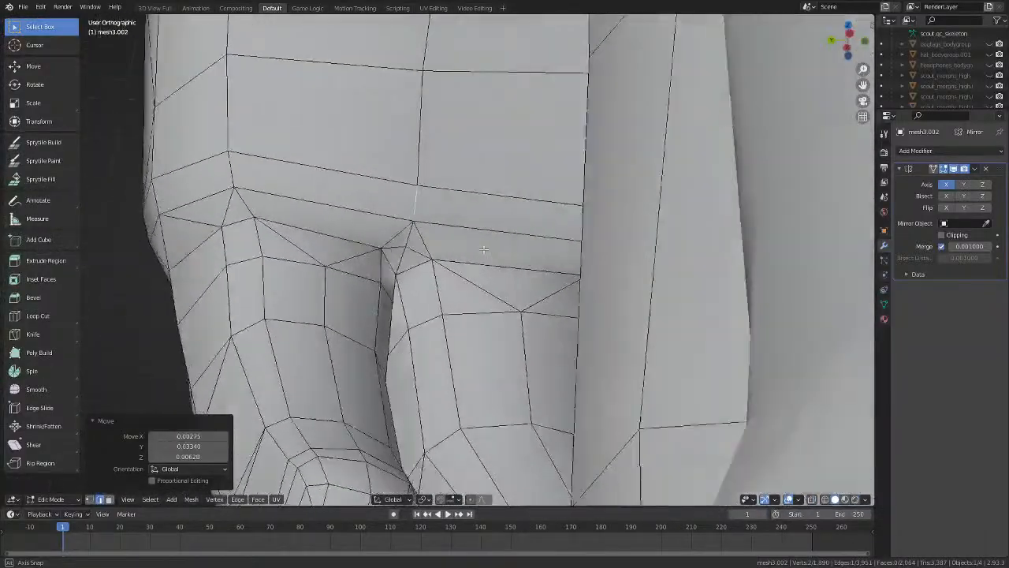
Rotate the palm-side bevel edge above the gap between the ring and middle fingers about 17° and nudge it into line.
{"action": "middle_click_drag", "start_coordinate": [484, 249], "coordinate": [662, 138]}
{"action": "middle_click_drag", "start_coordinate": [602, 162], "coordinate": [702, 167]}
{"action": "left_click", "coordinate": [664, 163]}
{"action": "key", "text": "shift+z"}
{"action": "scroll", "coordinate": [678, 164], "scroll_direction": "down", "scroll_amount": 6}
{"action": "left_click", "coordinate": [742, 189]}
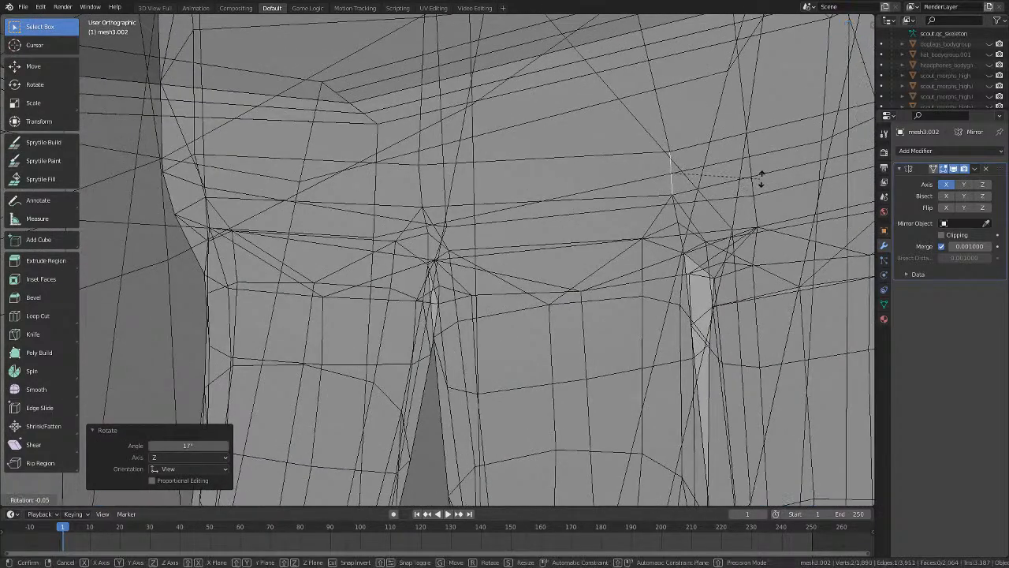
{"action": "left_click", "coordinate": [765, 168]}
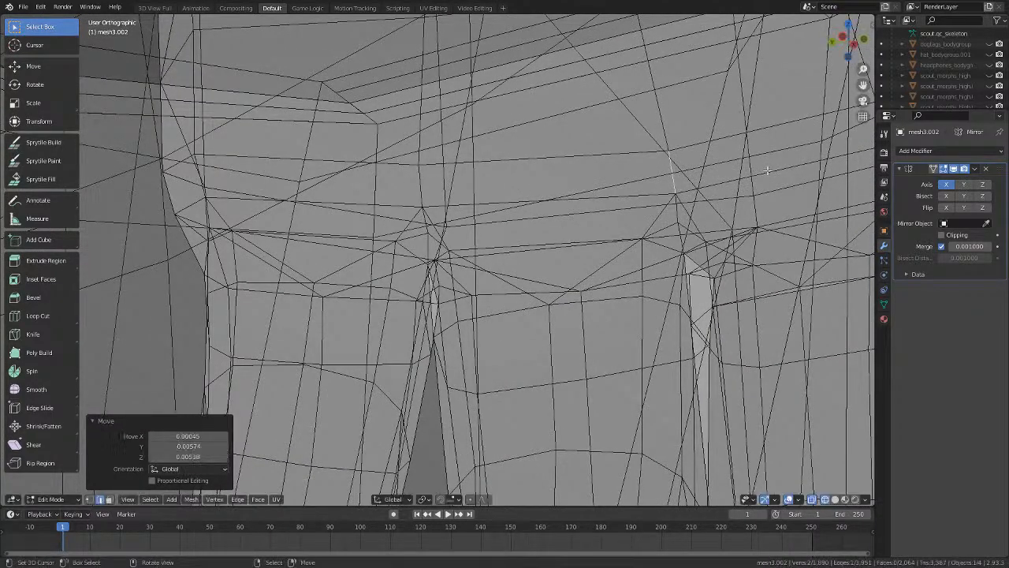
Rotate and move the palm-side bevel edge above the gap between the middle and index fingers.
{"action": "scroll", "coordinate": [520, 223], "scroll_direction": "down", "scroll_amount": 4}
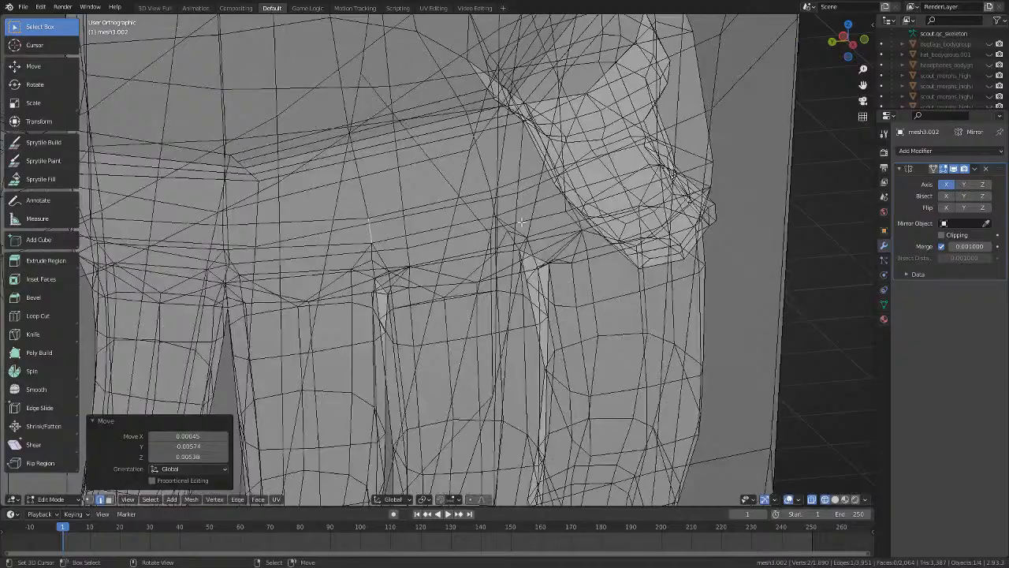
{"action": "key", "text": "shift+z"}
{"action": "middle_click_drag", "start_coordinate": [521, 222], "coordinate": [631, 227]}
{"action": "key", "text": "shift+z"}
{"action": "middle_click_drag", "start_coordinate": [630, 227], "coordinate": [664, 230]}
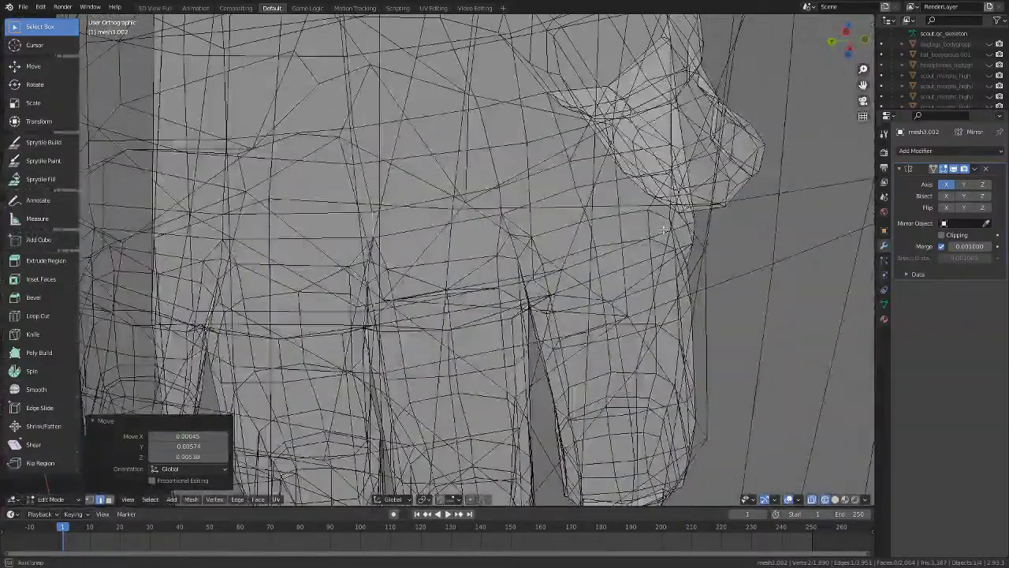
{"action": "right_click", "coordinate": [502, 199]}
{"action": "middle_click_drag", "start_coordinate": [501, 199], "coordinate": [484, 261]}
{"action": "key", "text": "r"}
{"action": "left_click", "coordinate": [587, 201]}
{"action": "key", "text": "g"}
{"action": "left_click", "coordinate": [583, 205]}
Rotate and shift the bevel edge on the back of the hand above the gap between the index and middle fingers.
{"action": "key", "text": "a"}
{"action": "key", "text": "shift+z"}
{"action": "middle_click_drag", "start_coordinate": [371, 180], "coordinate": [441, 175]}
{"action": "key", "text": "r"}
{"action": "left_click", "coordinate": [440, 158]}
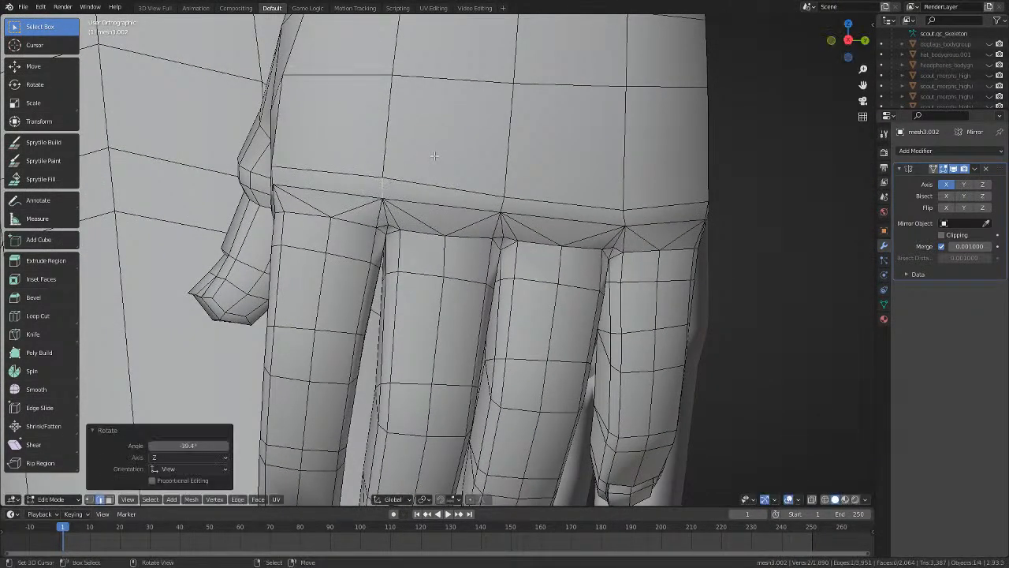
{"action": "key", "text": "g"}
{"action": "left_click", "coordinate": [456, 167]}
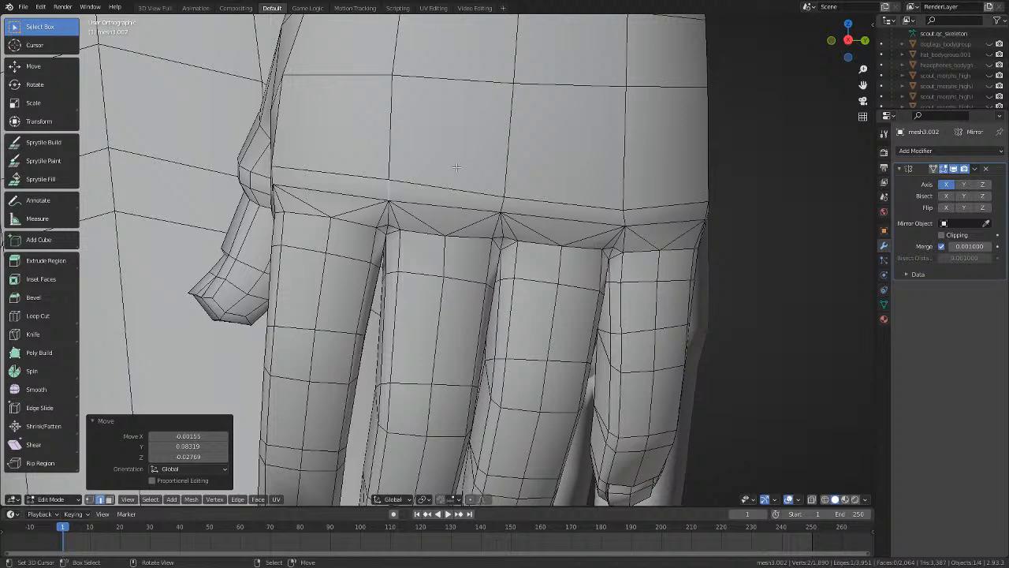
Rotate the back-of-hand bevel edge between the middle and ring fingers about -11.2°, then move and scale it.
{"action": "left_click", "coordinate": [622, 215]}
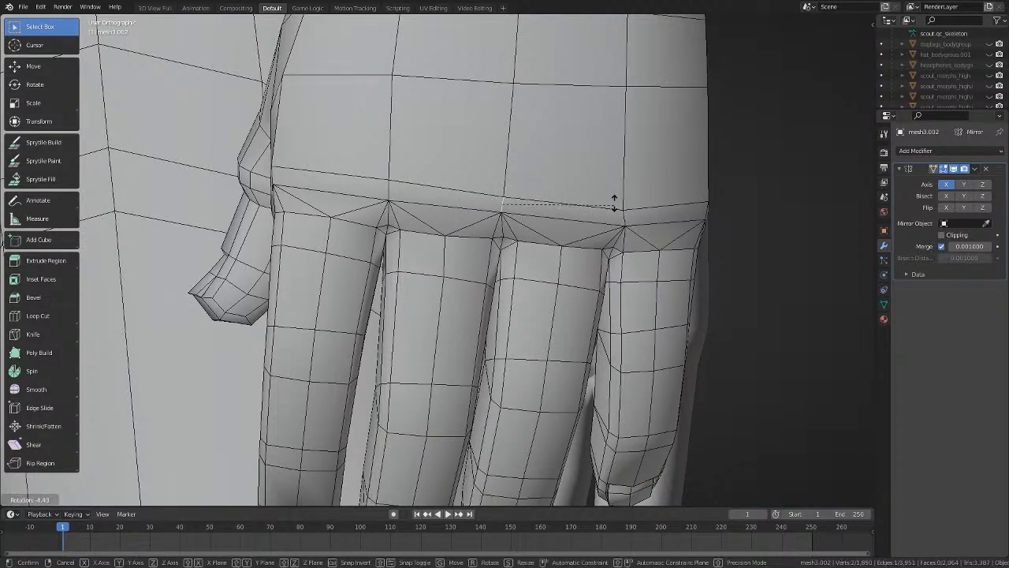
{"action": "left_click", "coordinate": [609, 192]}
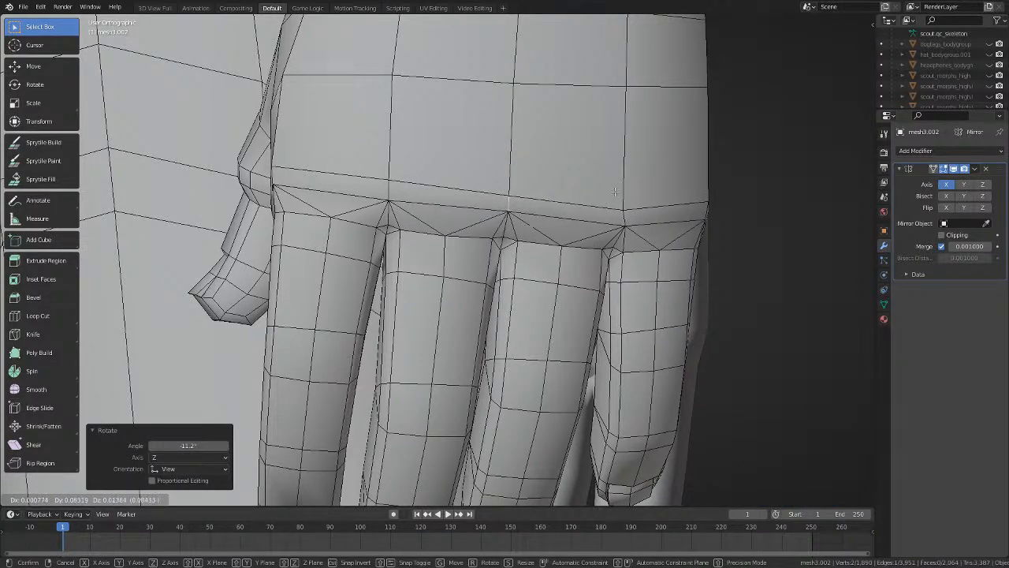
{"action": "left_click", "coordinate": [618, 192]}
{"action": "key", "text": "s"}
{"action": "left_click", "coordinate": [637, 195]}
Move, rotate about 12.9° and scale the back-of-hand bevel edge above the gap between the ring and little fingers.
{"action": "left_click", "coordinate": [634, 218]}
{"action": "middle_click_drag", "start_coordinate": [634, 217], "coordinate": [587, 217]}
{"action": "key", "text": "g"}
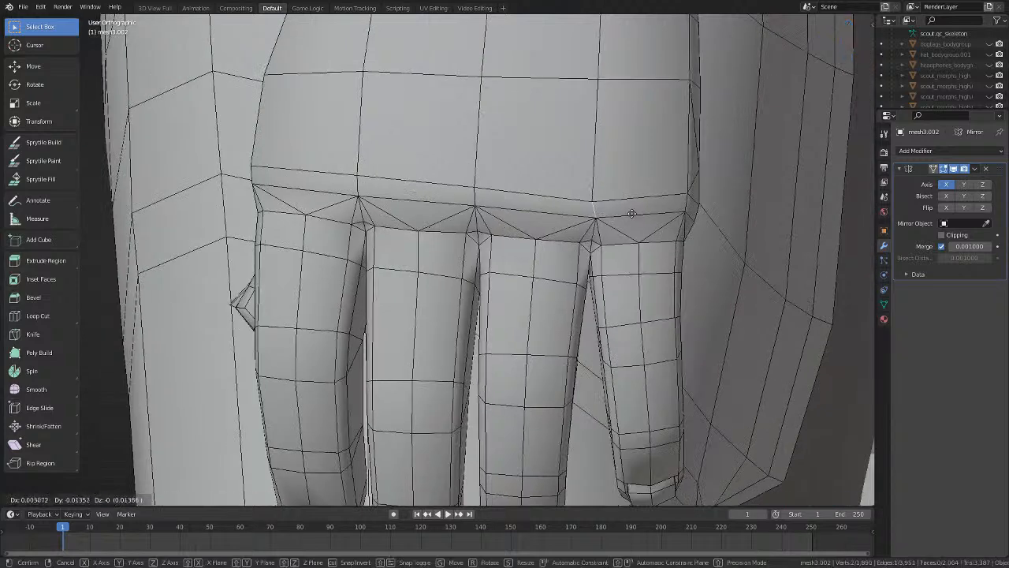
{"action": "left_click", "coordinate": [633, 214]}
{"action": "left_click", "coordinate": [641, 229]}
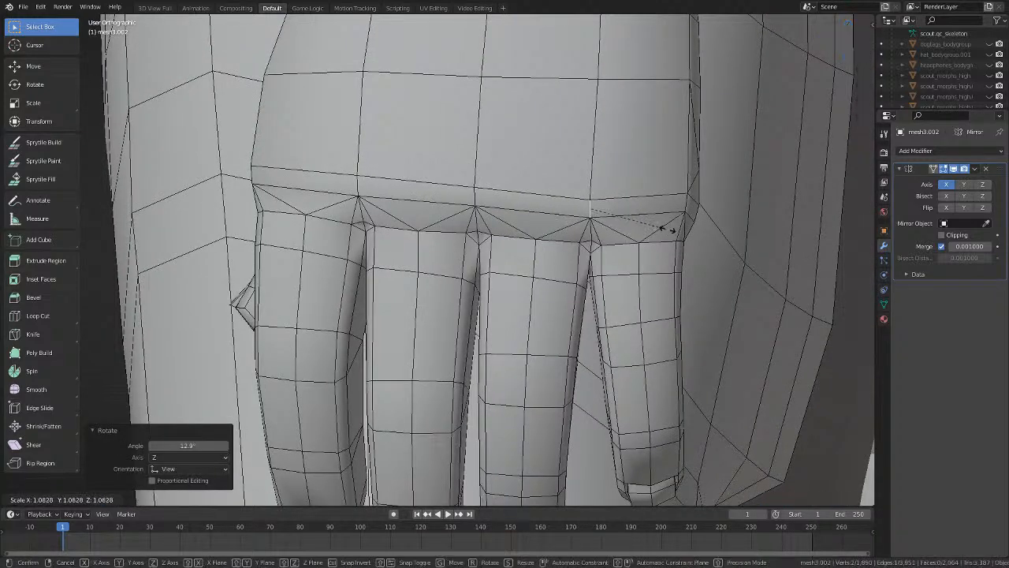
{"action": "left_click", "coordinate": [667, 227]}
{"action": "key", "text": "g"}
{"action": "left_click", "coordinate": [670, 226]}
{"action": "middle_click_drag", "start_coordinate": [716, 226], "coordinate": [550, 214]}
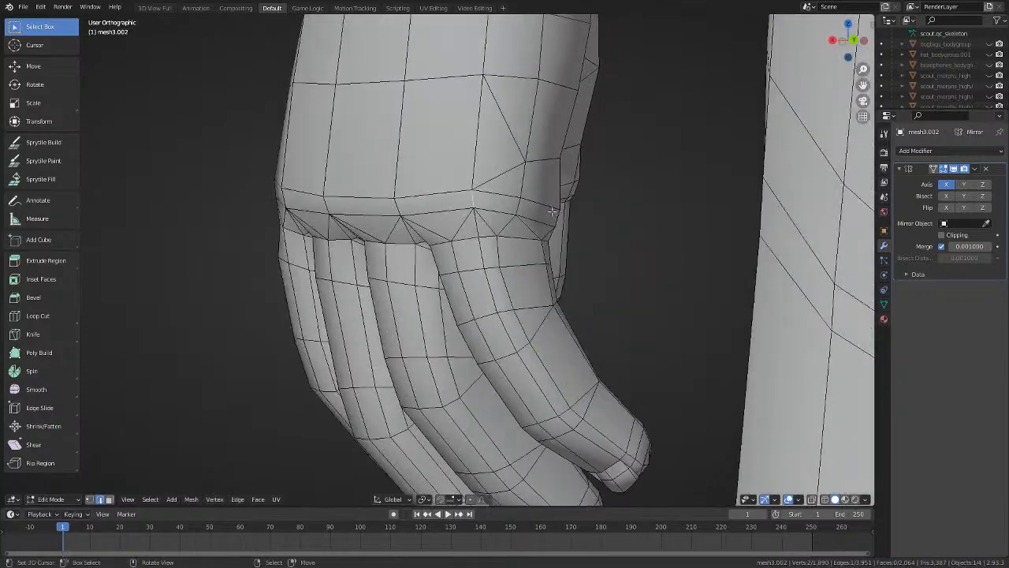
{"action": "key", "text": "g"}
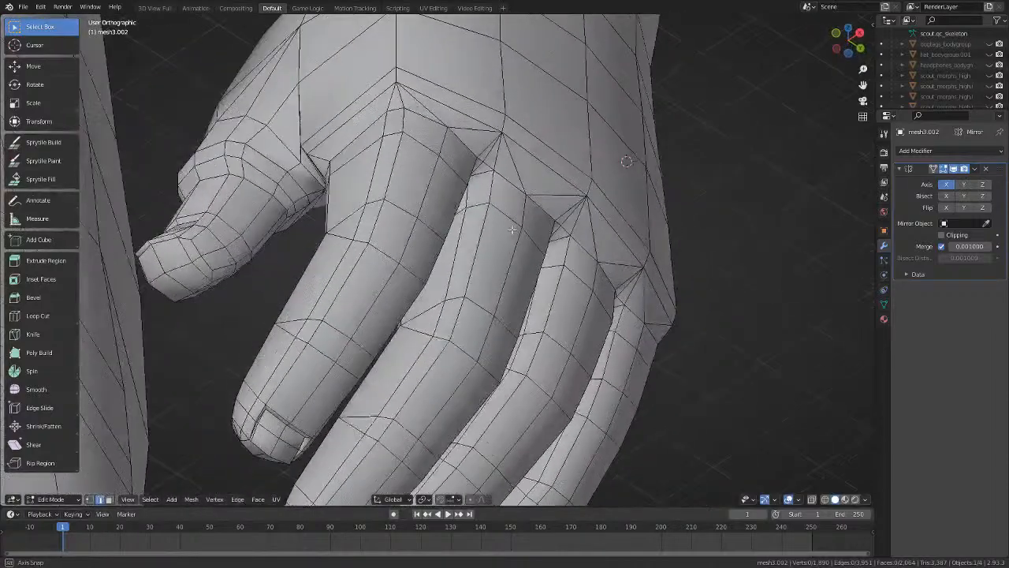
Reposition the small edges at the base of the index finger just below the beveled glove rim.
{"action": "key", "text": "alt+z"}
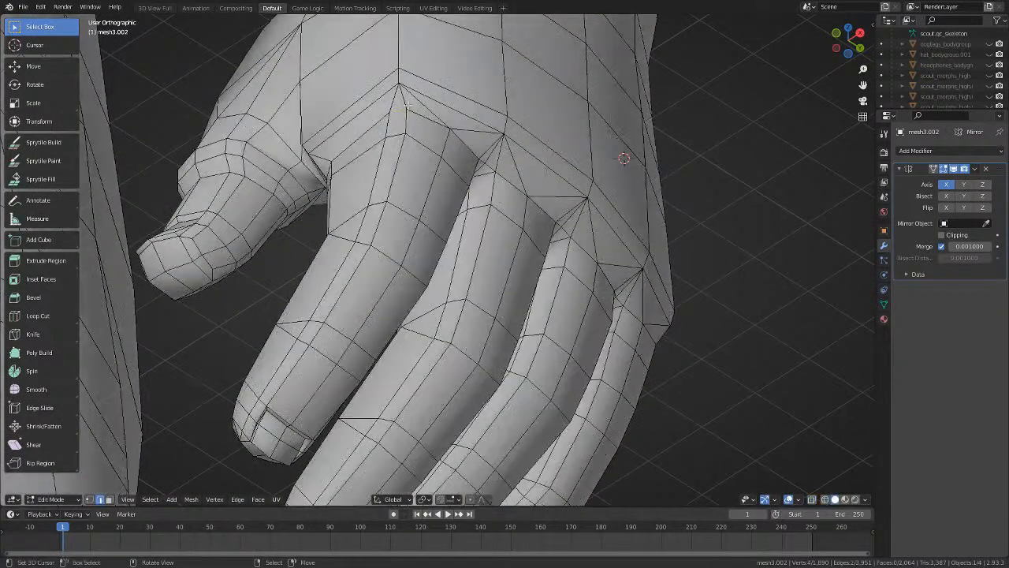
{"action": "mouse_move", "coordinate": [394, 182]}
{"action": "middle_mouse_down"}
{"action": "mouse_move", "coordinate": [424, 220]}
{"action": "mouse_move", "coordinate": [468, 193]}
{"action": "middle_mouse_up"}
{"action": "scroll", "coordinate": [421, 212], "scroll_direction": "up", "scroll_amount": 2}
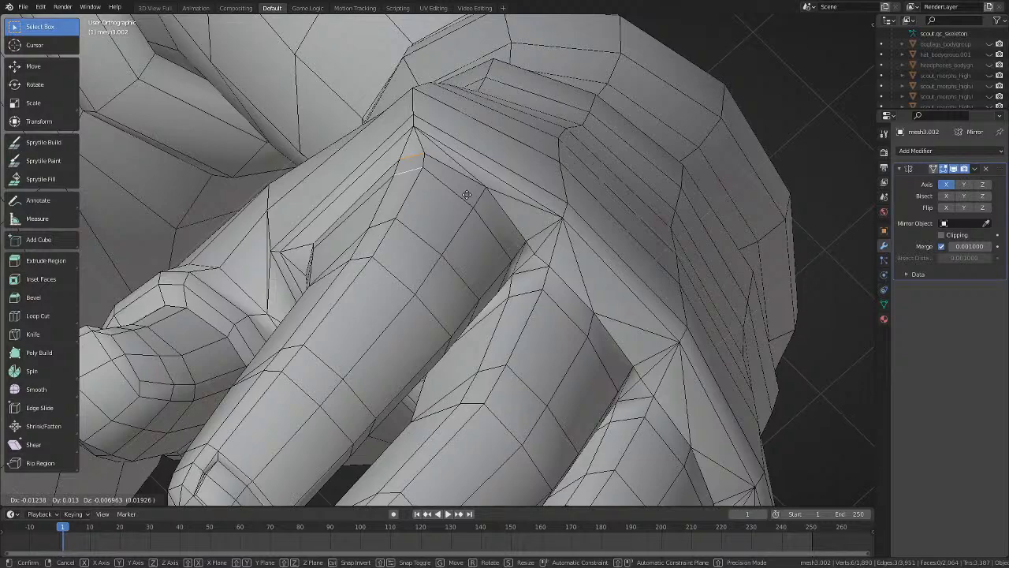
{"action": "right_click", "coordinate": [414, 121]}
{"action": "middle_click_drag", "start_coordinate": [450, 130], "coordinate": [586, 353]}
{"action": "key", "text": "g"}
{"action": "left_click", "coordinate": [451, 116]}
Examine the beveled glove and the whole body's shading from several sides, with and without the mesh wires.
{"action": "key", "text": "Tab"}
{"action": "scroll", "coordinate": [514, 272], "scroll_direction": "down", "scroll_amount": 5}
{"action": "scroll", "coordinate": [489, 337], "scroll_direction": "down", "scroll_amount": 3}
{"action": "key", "text": "Tab"}
{"action": "key", "text": "Tab"}
{"action": "scroll", "coordinate": [536, 350], "scroll_direction": "up", "scroll_amount": 3}
{"action": "key", "text": "Tab"}
{"action": "middle_click_drag", "start_coordinate": [485, 355], "coordinate": [654, 340]}
{"action": "key", "text": "Tab"}
{"action": "key", "text": "Tab"}
{"action": "scroll", "coordinate": [488, 335], "scroll_direction": "up", "scroll_amount": 2}
{"action": "scroll", "coordinate": [580, 312], "scroll_direction": "down", "scroll_amount": 3}
{"action": "key", "text": "Tab"}
{"action": "scroll", "coordinate": [429, 311], "scroll_direction": "down", "scroll_amount": 5}
{"action": "scroll", "coordinate": [603, 336], "scroll_direction": "down", "scroll_amount": 2}
{"action": "scroll", "coordinate": [493, 297], "scroll_direction": "up", "scroll_amount": 6}
{"action": "scroll", "coordinate": [457, 292], "scroll_direction": "down", "scroll_amount": 8}
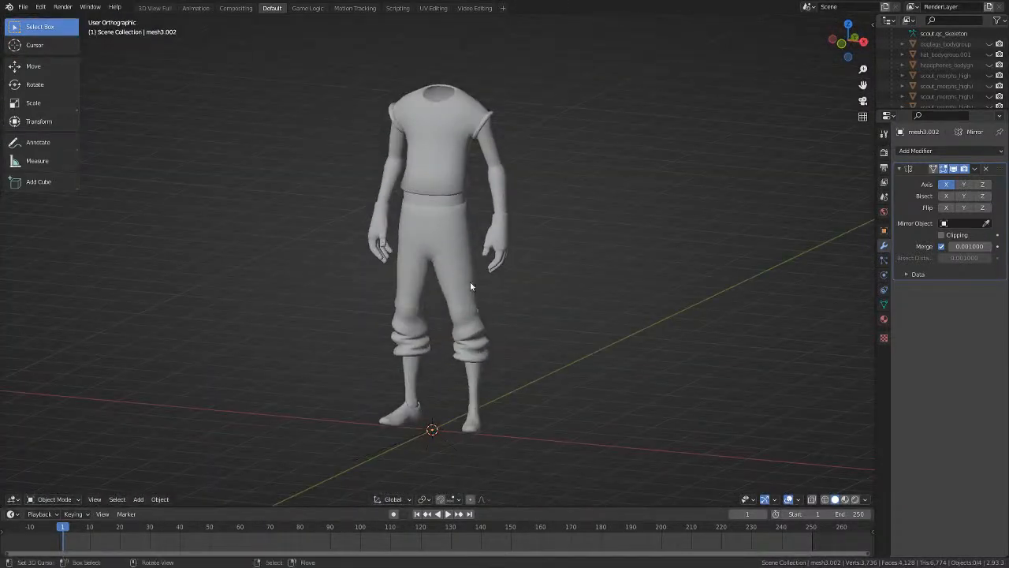
{"action": "middle_click_drag", "start_coordinate": [470, 287], "coordinate": [487, 283]}
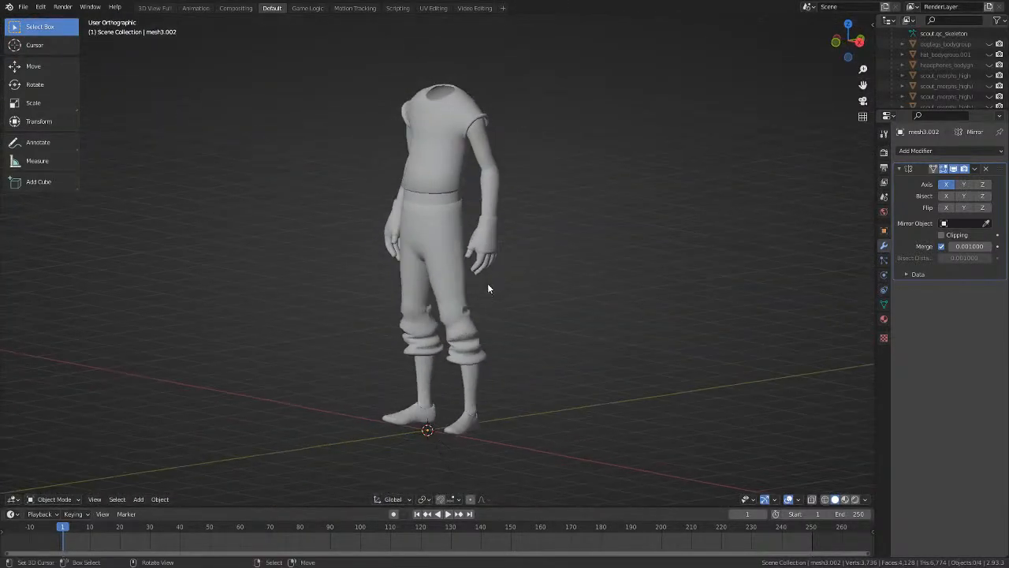
{"action": "scroll", "coordinate": [349, 207], "scroll_direction": "up", "scroll_amount": 3}
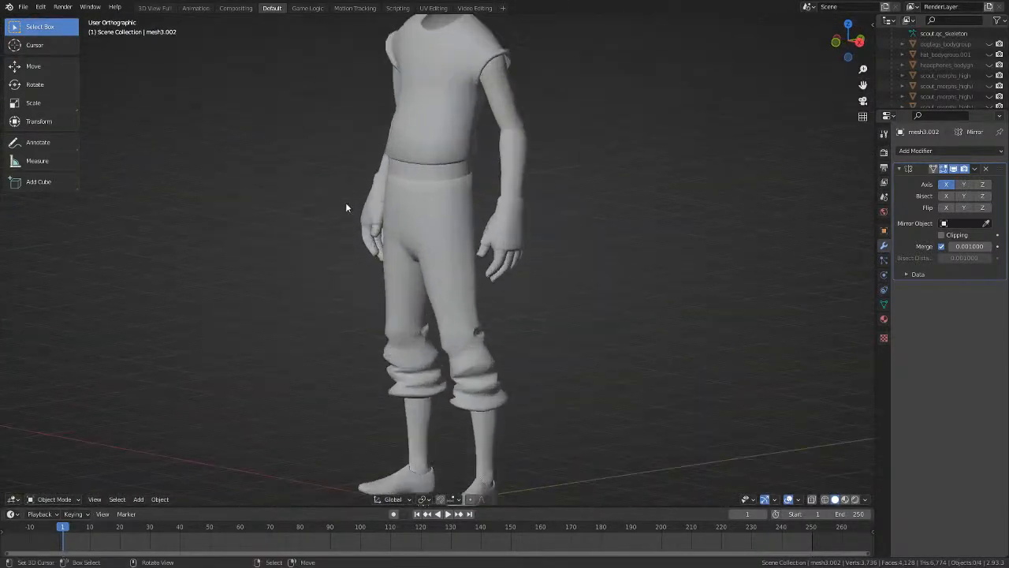
Switch the viewport to rendered shading, check the body from behind and save the file Scout.blend.
{"action": "left_click", "coordinate": [854, 499]}
{"action": "mouse_move", "coordinate": [320, 293]}
{"action": "middle_mouse_down"}
{"action": "mouse_move", "coordinate": [567, 268]}
{"action": "mouse_move", "coordinate": [532, 266]}
{"action": "middle_mouse_up"}
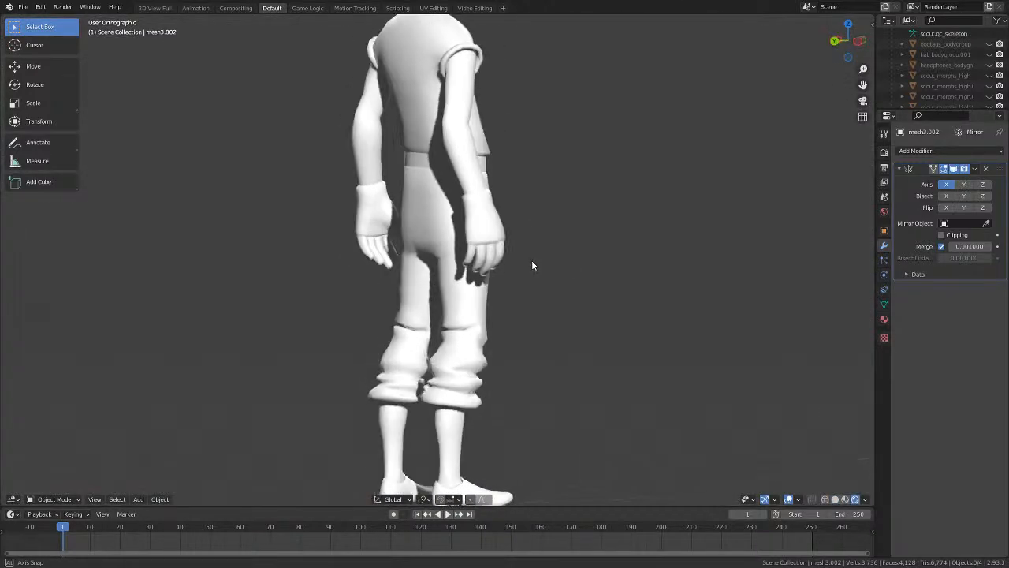
{"action": "scroll", "coordinate": [297, 110], "scroll_direction": "down", "scroll_amount": 2}
{"action": "left_click", "coordinate": [24, 7]}
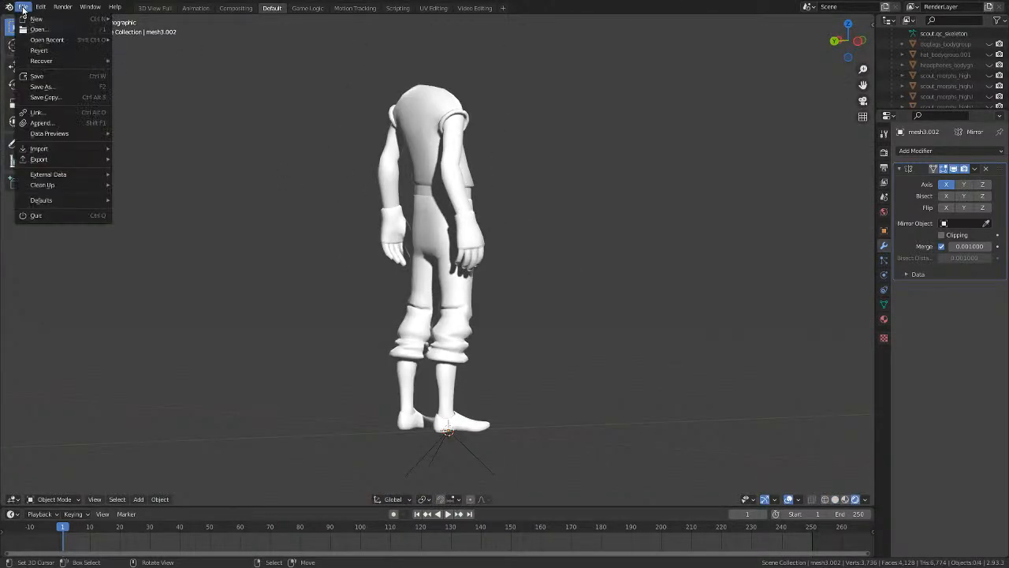
{"action": "left_click", "coordinate": [24, 7]}
{"action": "left_click", "coordinate": [25, 7]}
{"action": "left_click", "coordinate": [53, 76]}
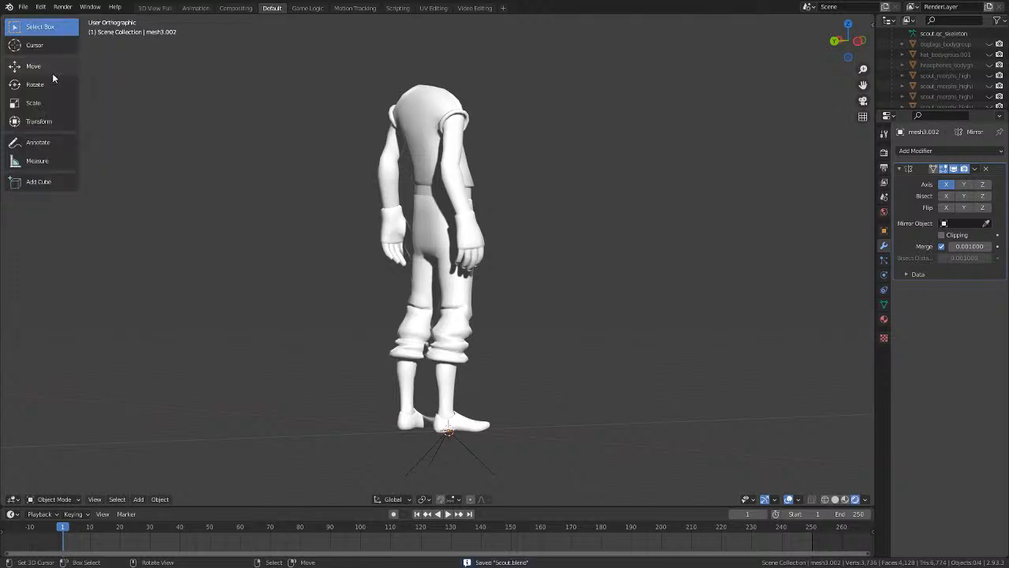
Show the headphones, dog tags, hat and head meshes together with the new body and view the figure from the front.
{"action": "scroll", "coordinate": [680, 270], "scroll_direction": "up", "scroll_amount": 3}
{"action": "scroll", "coordinate": [679, 269], "scroll_direction": "down", "scroll_amount": 3}
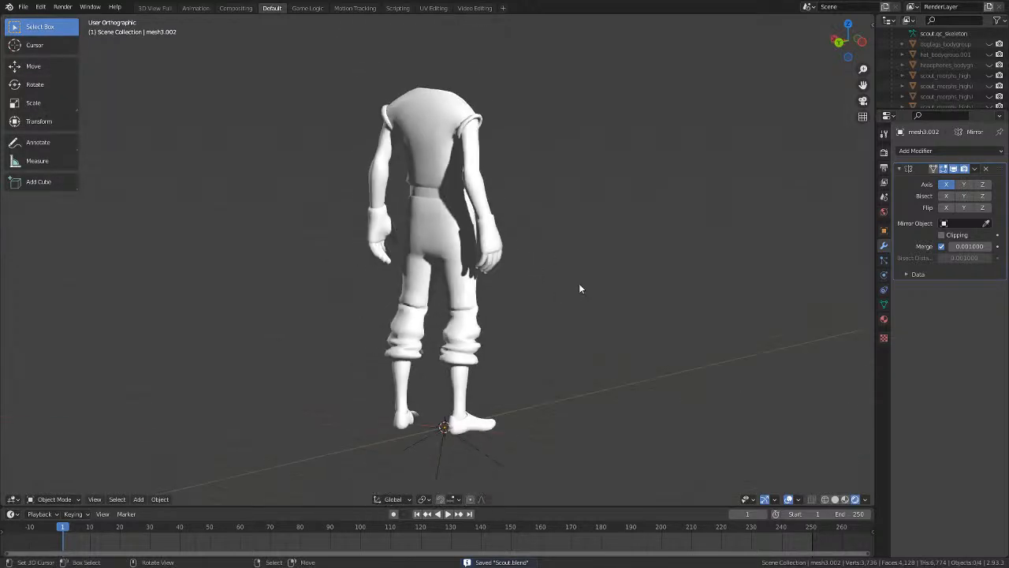
{"action": "middle_click_drag", "start_coordinate": [581, 287], "coordinate": [410, 292]}
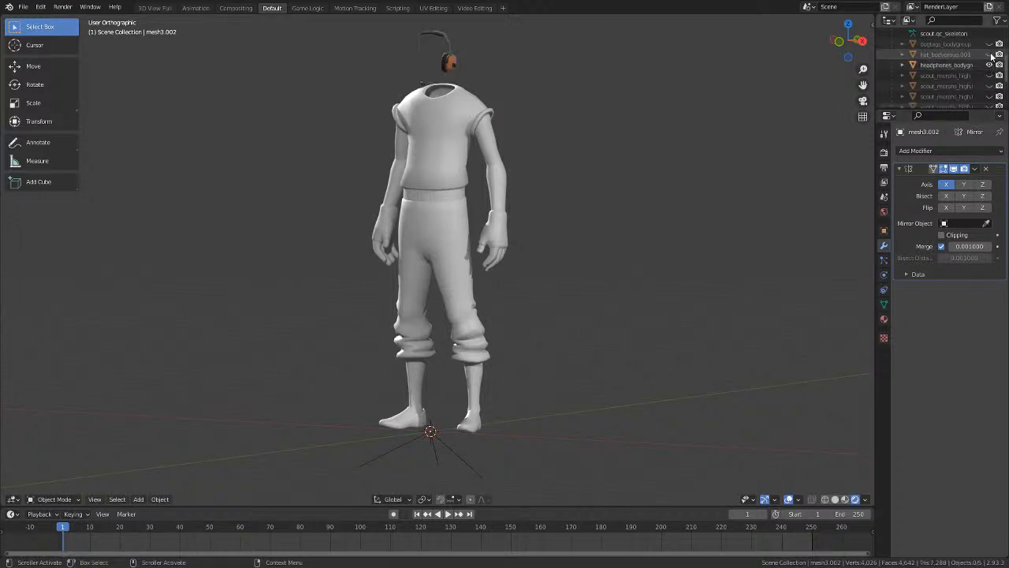
{"action": "scroll", "coordinate": [555, 61], "scroll_direction": "up", "scroll_amount": 4}
{"action": "middle_click_drag", "start_coordinate": [556, 61], "coordinate": [546, 209], "text": "shift"}
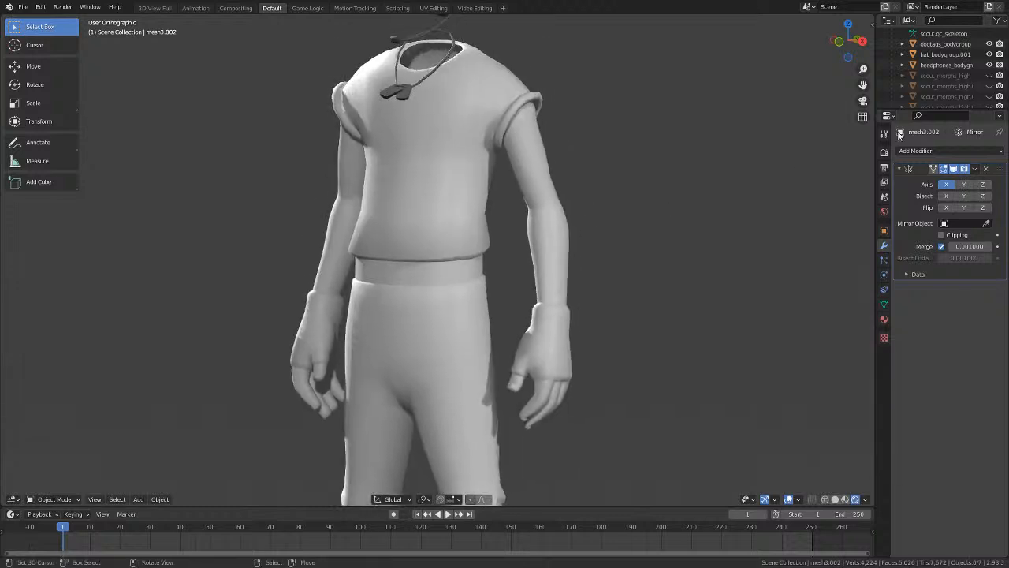
{"action": "left_click", "coordinate": [989, 54]}
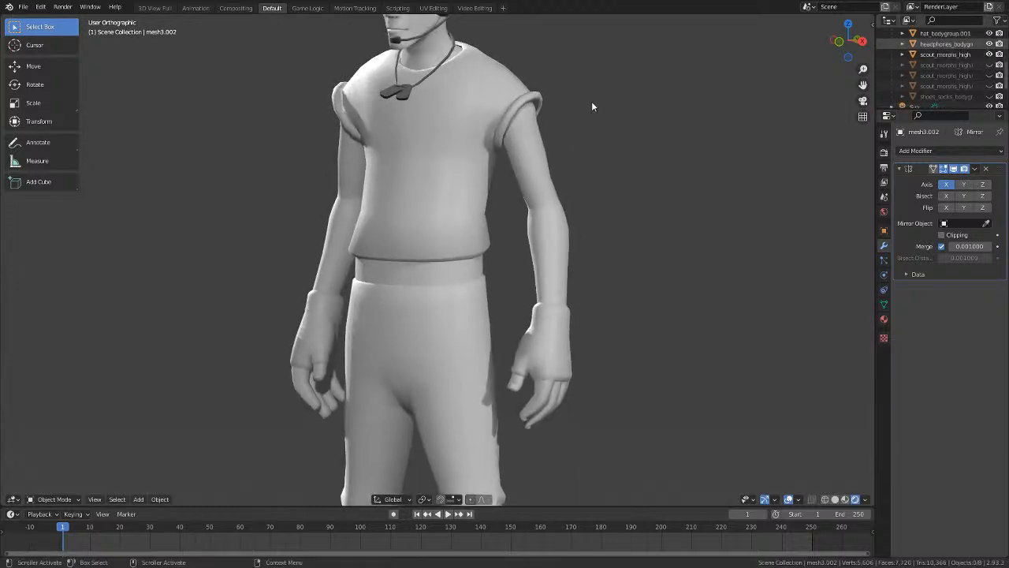
{"action": "scroll", "coordinate": [613, 205], "scroll_direction": "down", "scroll_amount": 5}
{"action": "key", "text": "KP_1"}
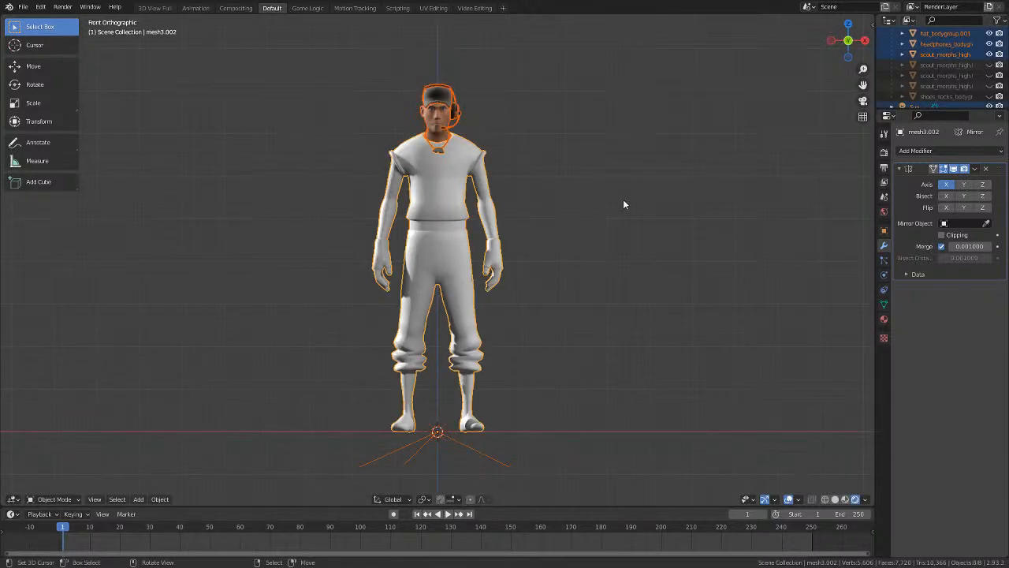
Show the backpack mesh and examine the assembled character up close from several sides, with and without wireframe.
{"action": "mouse_move", "coordinate": [562, 211]}
{"action": "middle_mouse_down"}
{"action": "mouse_move", "coordinate": [536, 197]}
{"action": "mouse_move", "coordinate": [562, 211]}
{"action": "middle_mouse_up"}
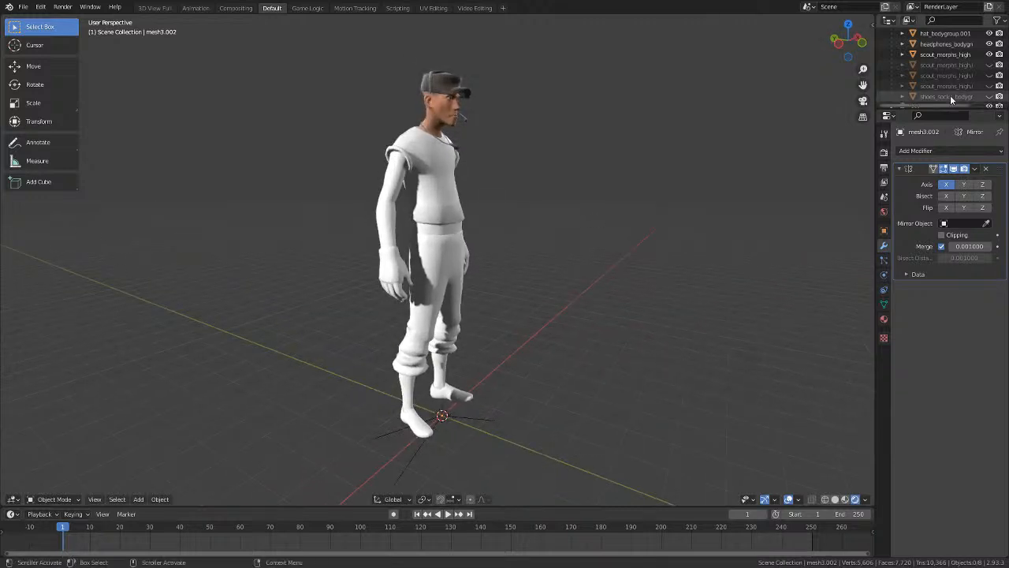
{"action": "middle_click_drag", "start_coordinate": [410, 169], "coordinate": [592, 296]}
{"action": "scroll", "coordinate": [566, 124], "scroll_direction": "up", "scroll_amount": 3}
{"action": "scroll", "coordinate": [583, 288], "scroll_direction": "up", "scroll_amount": 3}
{"action": "right_click", "coordinate": [542, 252]}
{"action": "mouse_move", "coordinate": [543, 251]}
{"action": "middle_mouse_down"}
{"action": "mouse_move", "coordinate": [432, 259]}
{"action": "mouse_move", "coordinate": [509, 245]}
{"action": "mouse_move", "coordinate": [572, 252]}
{"action": "mouse_move", "coordinate": [518, 256]}
{"action": "mouse_move", "coordinate": [462, 208]}
{"action": "mouse_move", "coordinate": [423, 196]}
{"action": "mouse_move", "coordinate": [412, 227]}
{"action": "mouse_move", "coordinate": [442, 214]}
{"action": "middle_mouse_up"}
{"action": "scroll", "coordinate": [432, 259], "scroll_direction": "up", "scroll_amount": 4}
{"action": "scroll", "coordinate": [480, 255], "scroll_direction": "up", "scroll_amount": 2}
{"action": "scroll", "coordinate": [518, 241], "scroll_direction": "up", "scroll_amount": 3}
{"action": "scroll", "coordinate": [489, 233], "scroll_direction": "down", "scroll_amount": 3}
{"action": "key", "text": "shift+z"}
{"action": "key", "text": "shift+z"}
{"action": "scroll", "coordinate": [473, 197], "scroll_direction": "down", "scroll_amount": 6}
{"action": "middle_click_drag", "start_coordinate": [499, 180], "coordinate": [533, 199]}
Examine the dog tags' mesh topology up close, with and without wireframe.
{"action": "key", "text": "Tab"}
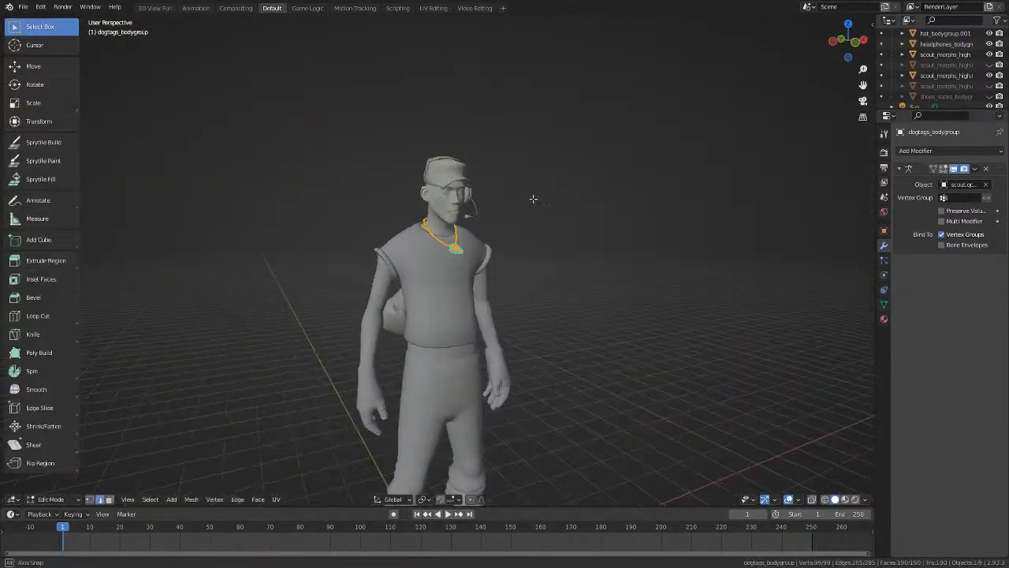
{"action": "scroll", "coordinate": [587, 228], "scroll_direction": "down", "scroll_amount": 1}
{"action": "key", "text": "shift+z"}
{"action": "key", "text": "Tab"}
{"action": "key", "text": "shift+z"}
{"action": "left_click", "coordinate": [633, 261]}
{"action": "scroll", "coordinate": [633, 264], "scroll_direction": "up", "scroll_amount": 3}
{"action": "middle_click_drag", "start_coordinate": [635, 276], "coordinate": [454, 328]}
{"action": "scroll", "coordinate": [454, 329], "scroll_direction": "up", "scroll_amount": 3}
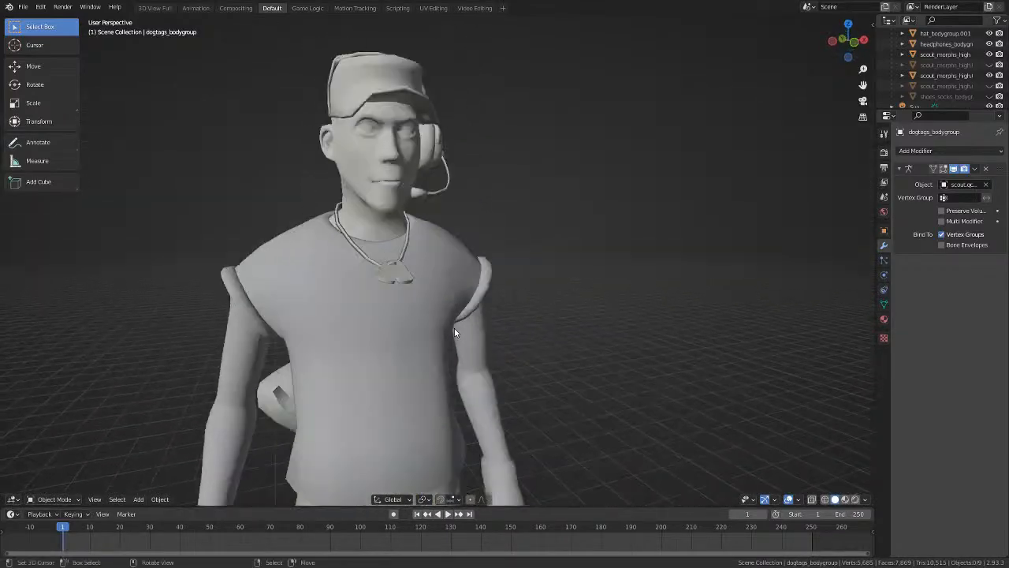
{"action": "scroll", "coordinate": [454, 332], "scroll_direction": "up", "scroll_amount": 5}
{"action": "left_click", "coordinate": [232, 211]}
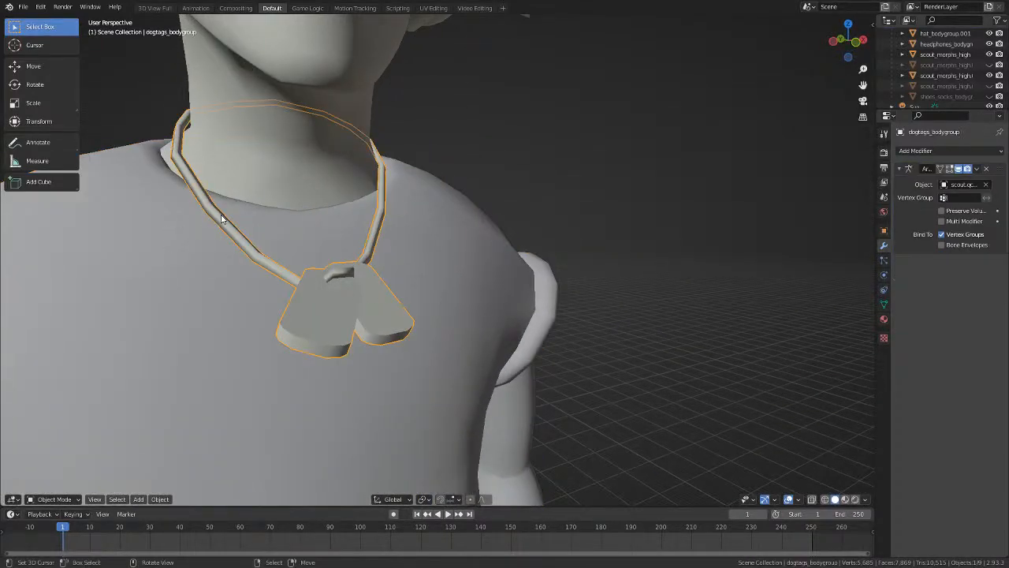
{"action": "key", "text": "Tab"}
{"action": "mouse_move", "coordinate": [220, 218]}
{"action": "middle_mouse_down"}
{"action": "mouse_move", "coordinate": [207, 231]}
{"action": "mouse_move", "coordinate": [222, 220]}
{"action": "middle_mouse_up"}
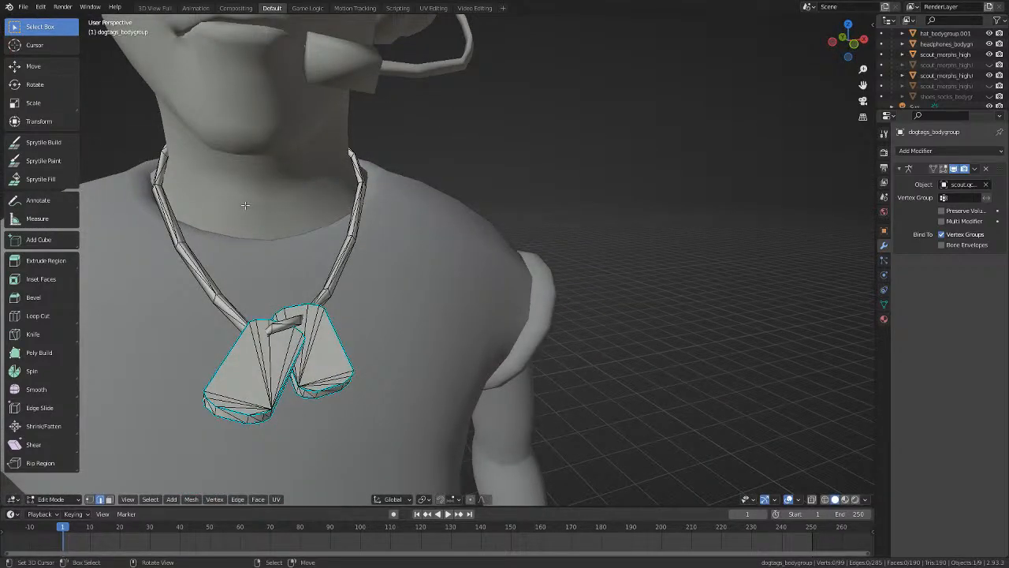
{"action": "key", "text": "Tab"}
{"action": "key", "text": "shift+z"}
{"action": "key", "text": "alt+a"}
{"action": "scroll", "coordinate": [249, 191], "scroll_direction": "down", "scroll_amount": 5}
{"action": "key", "text": "shift+z"}
Examine the mesh of the backpack behind the body from several sides.
{"action": "mouse_move", "coordinate": [292, 216]}
{"action": "middle_mouse_down"}
{"action": "mouse_move", "coordinate": [341, 315]}
{"action": "mouse_move", "coordinate": [483, 388]}
{"action": "middle_mouse_up"}
{"action": "scroll", "coordinate": [342, 321], "scroll_direction": "down", "scroll_amount": 1}
{"action": "key", "text": "a"}
{"action": "right_click", "coordinate": [483, 389]}
{"action": "key", "text": "Tab"}
{"action": "middle_click_drag", "start_coordinate": [571, 393], "coordinate": [566, 187], "text": "shift"}
{"action": "key", "text": "a"}
{"action": "key", "text": "alt+a"}
{"action": "key", "text": "Tab"}
{"action": "scroll", "coordinate": [562, 207], "scroll_direction": "down", "scroll_amount": 3}
{"action": "middle_click_drag", "start_coordinate": [553, 225], "coordinate": [700, 245]}
{"action": "key", "text": "alt+a"}
{"action": "scroll", "coordinate": [327, 421], "scroll_direction": "up", "scroll_amount": 5}
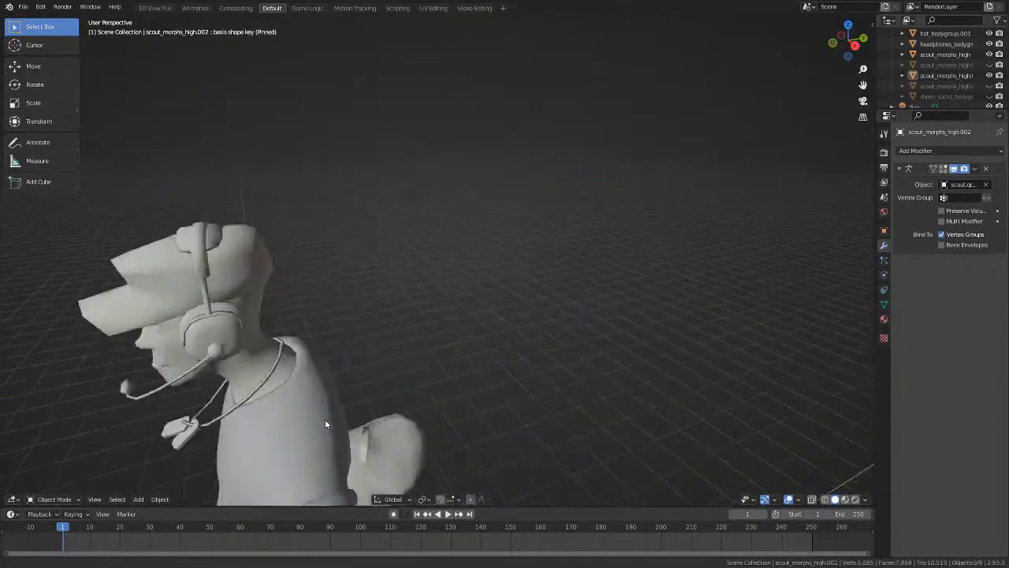
Examine the headphones' mesh around the head, and check the whole character in side and front views.
{"action": "middle_click_drag", "start_coordinate": [326, 421], "coordinate": [382, 305]}
{"action": "scroll", "coordinate": [443, 361], "scroll_direction": "up", "scroll_amount": 4}
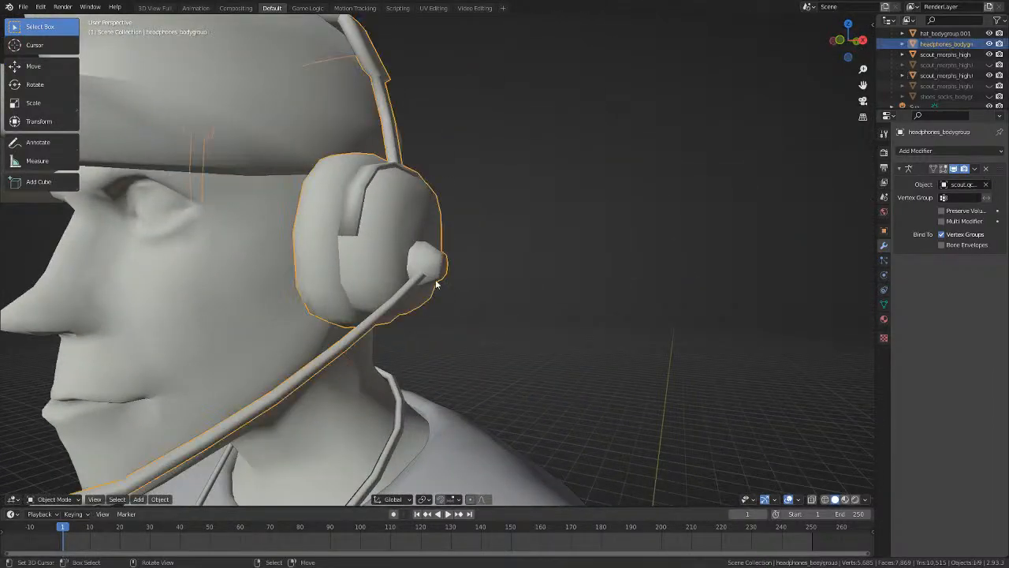
{"action": "scroll", "coordinate": [436, 281], "scroll_direction": "down", "scroll_amount": 5}
{"action": "right_click", "coordinate": [497, 296]}
{"action": "scroll", "coordinate": [497, 297], "scroll_direction": "up", "scroll_amount": 5}
{"action": "middle_click_drag", "start_coordinate": [497, 296], "coordinate": [530, 262]}
{"action": "scroll", "coordinate": [621, 174], "scroll_direction": "down", "scroll_amount": 6}
{"action": "key", "text": "Tab"}
{"action": "scroll", "coordinate": [529, 207], "scroll_direction": "down", "scroll_amount": 3}
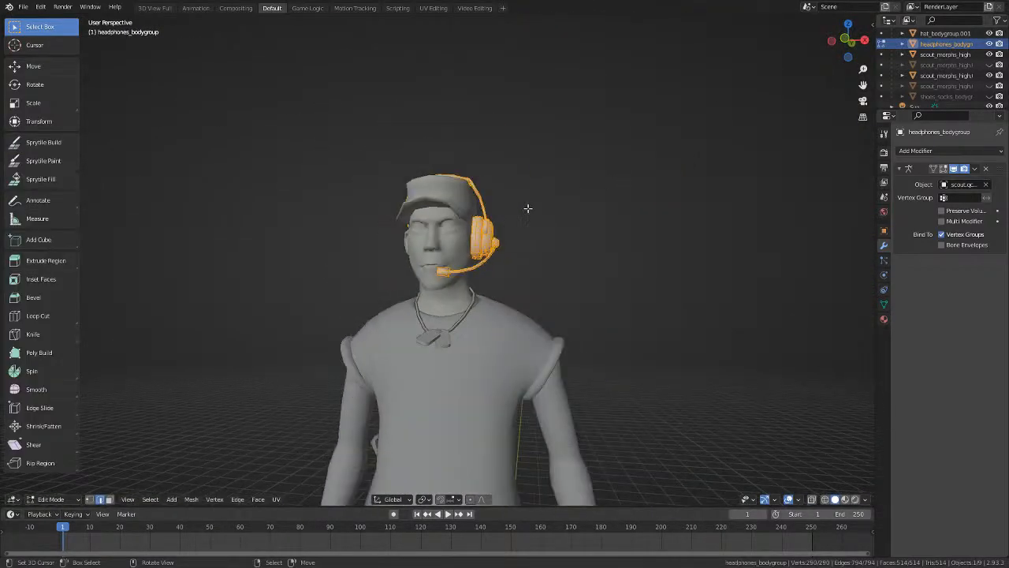
{"action": "right_click", "coordinate": [528, 208]}
{"action": "key", "text": "Tab"}
{"action": "right_click", "coordinate": [532, 211]}
{"action": "middle_click_drag", "start_coordinate": [531, 211], "coordinate": [155, 254]}
{"action": "scroll", "coordinate": [593, 211], "scroll_direction": "down", "scroll_amount": 4}
{"action": "key", "text": "KP_3"}
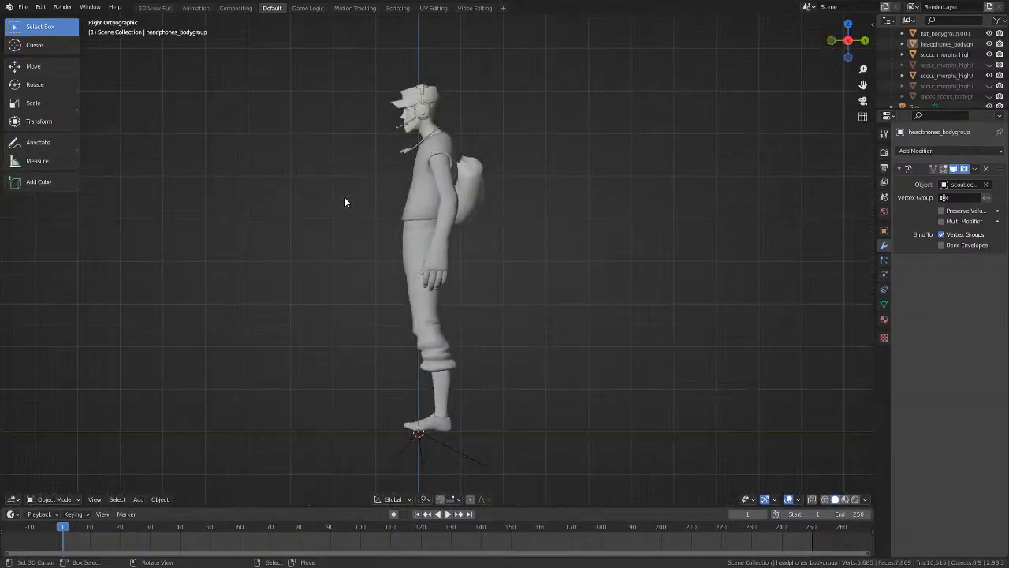
{"action": "key", "text": "KP_1"}
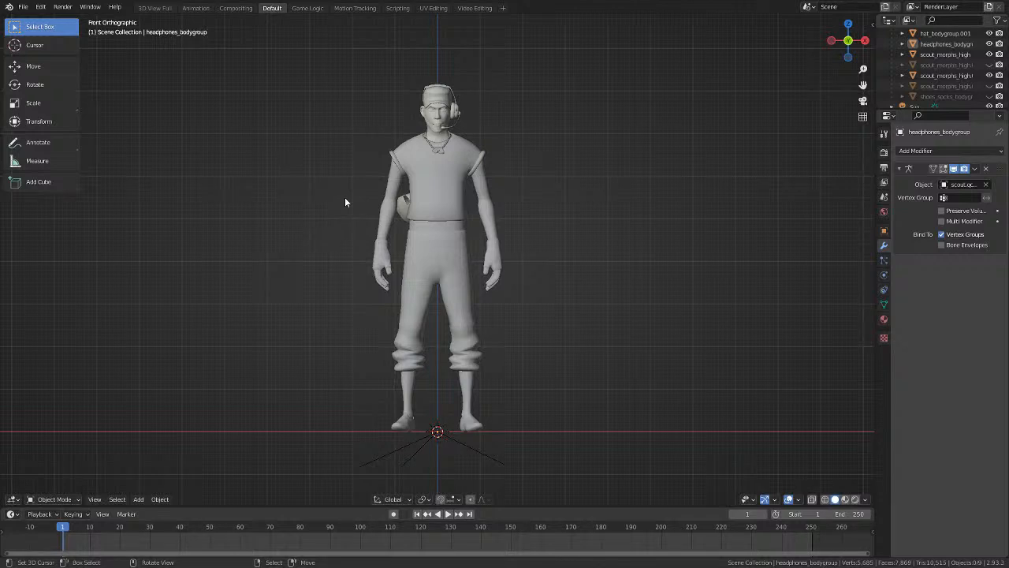
Hide the head, hat, headphones, dog tags and backpack meshes and show the original shirt-and-arms mesh over the new body.
{"action": "left_click", "coordinate": [465, 181]}
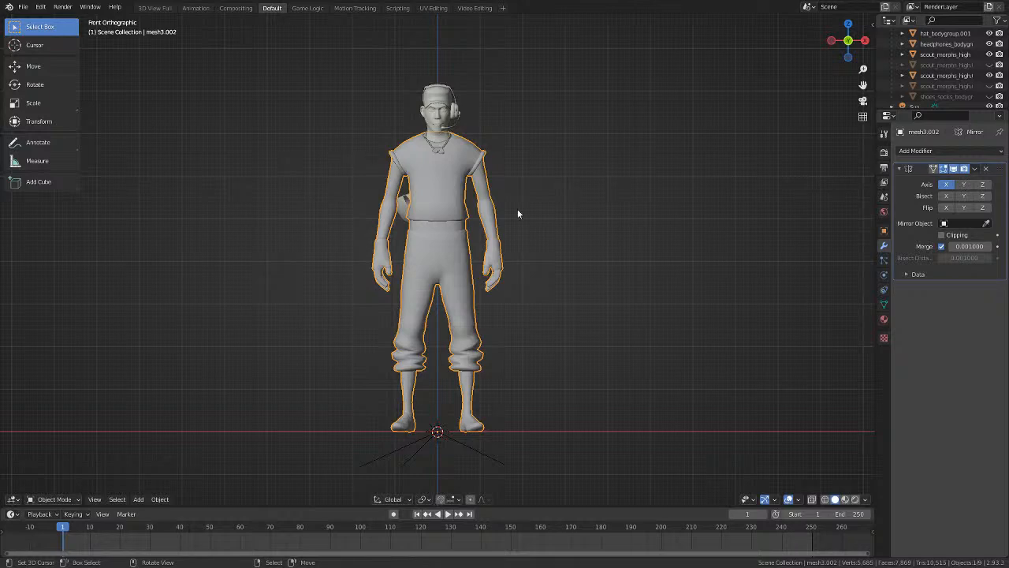
{"action": "scroll", "coordinate": [663, 318], "scroll_direction": "up", "scroll_amount": 5}
{"action": "middle_click_drag", "start_coordinate": [584, 120], "coordinate": [569, 249], "text": "shift"}
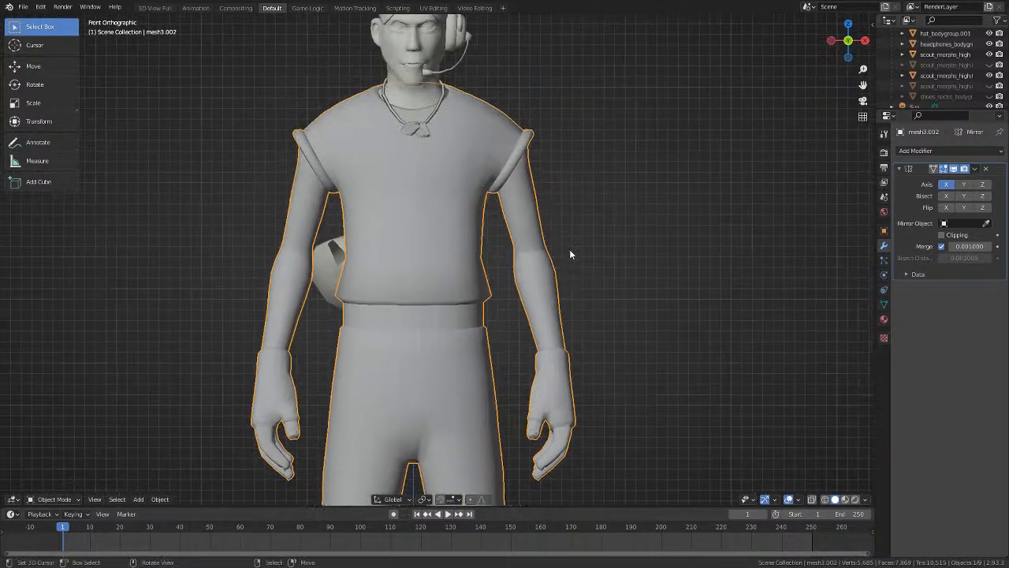
{"action": "scroll", "coordinate": [569, 249], "scroll_direction": "up", "scroll_amount": 1}
{"action": "key", "text": "a"}
{"action": "scroll", "coordinate": [561, 227], "scroll_direction": "down", "scroll_amount": 3}
{"action": "key", "text": "a"}
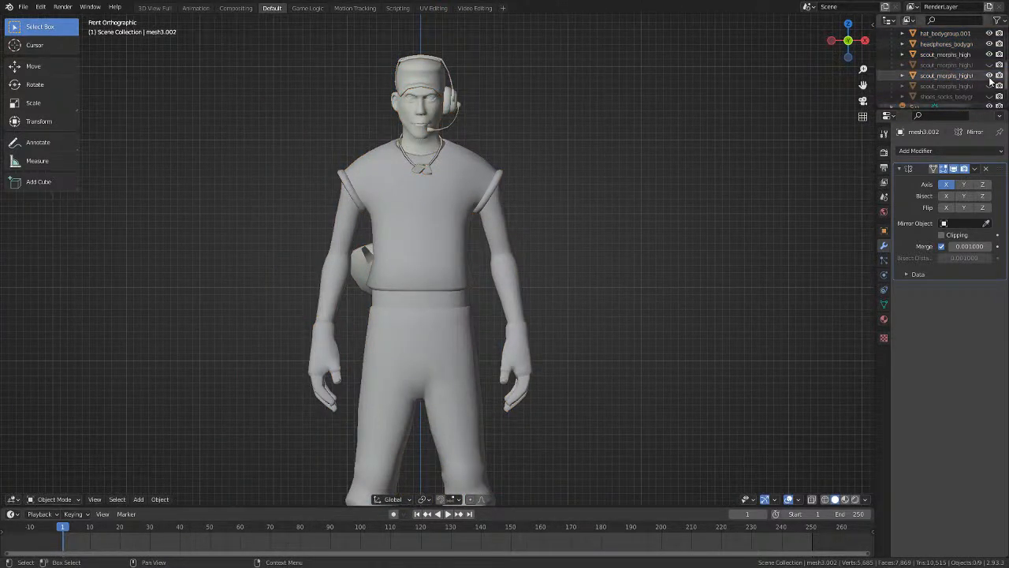
{"action": "left_click", "coordinate": [990, 54]}
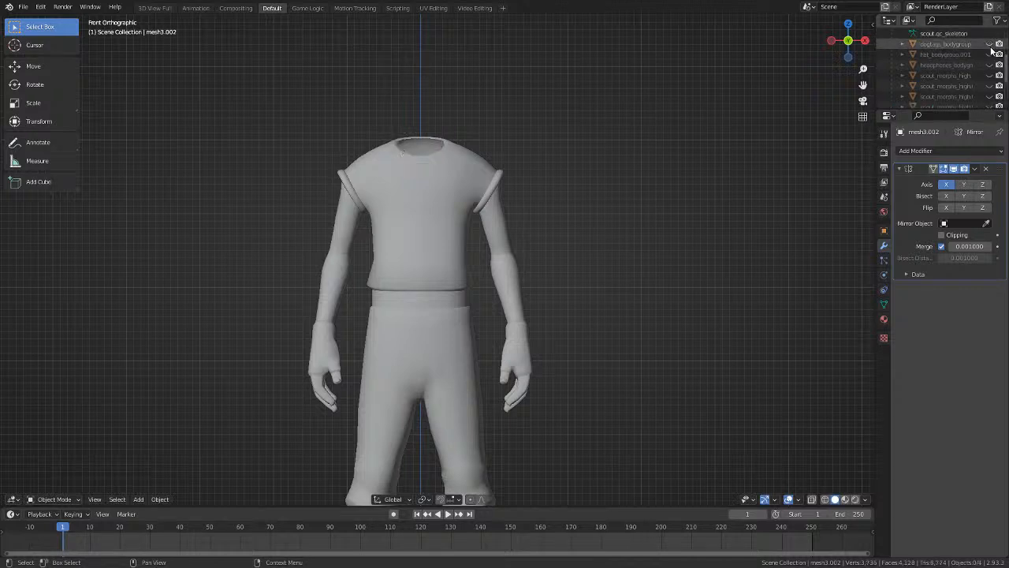
{"action": "left_click", "coordinate": [990, 85]}
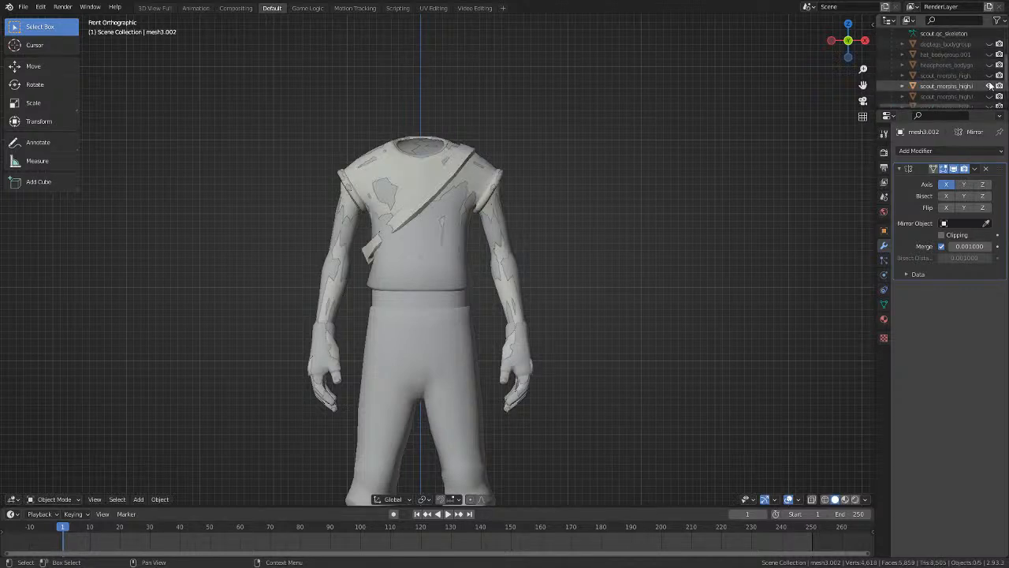
{"action": "left_click", "coordinate": [990, 85]}
{"action": "left_click", "coordinate": [990, 85]}
Move the original shirt-and-arms mesh about 37.86 along X, beside the new body.
{"action": "left_click", "coordinate": [484, 150]}
{"action": "key", "text": "g"}
{"action": "key", "text": "x"}
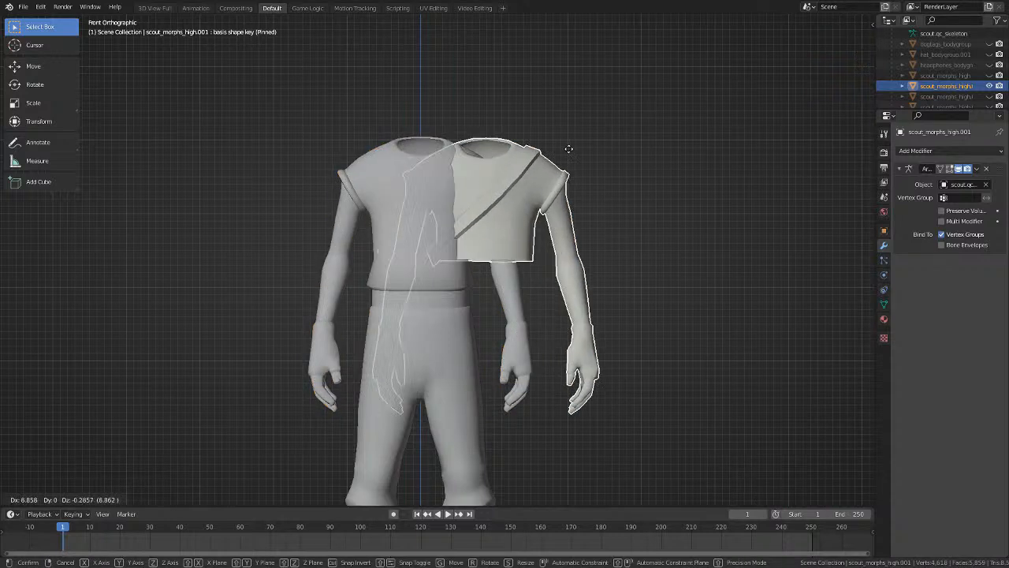
{"action": "left_click", "coordinate": [789, 147]}
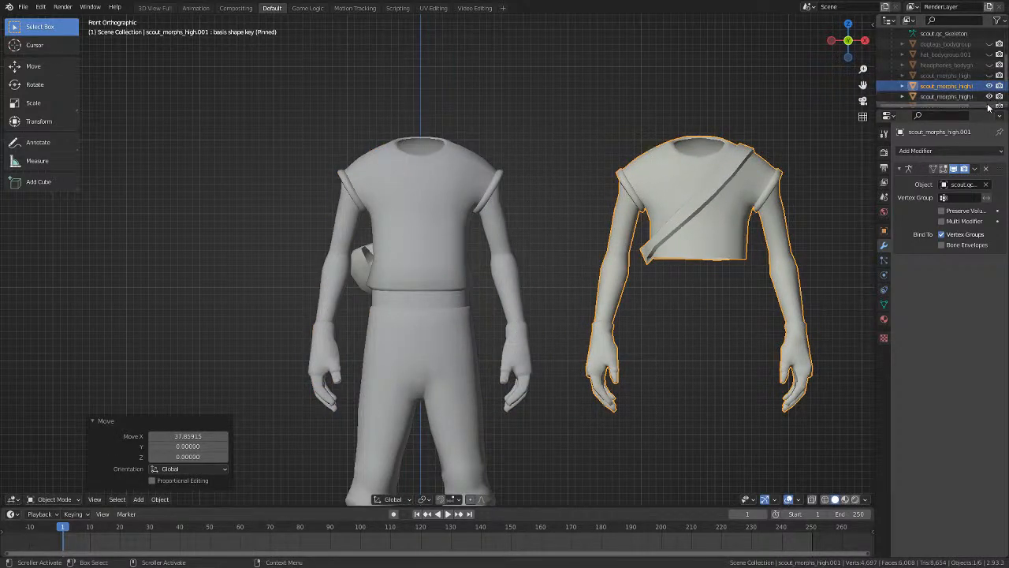
Undo the shirt-and-arms mesh's move and show the original trousers mesh over the new body.
{"action": "scroll", "coordinate": [986, 84], "scroll_direction": "down", "scroll_amount": 1}
{"action": "left_click", "coordinate": [989, 85]}
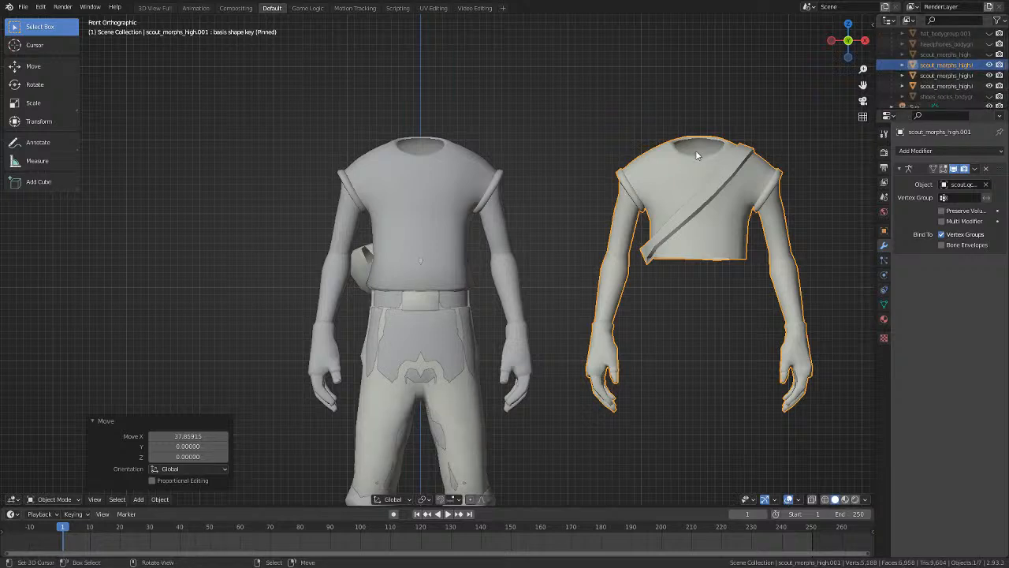
{"action": "key", "text": "ctrl+z"}
{"action": "key", "text": "ctrl+z"}
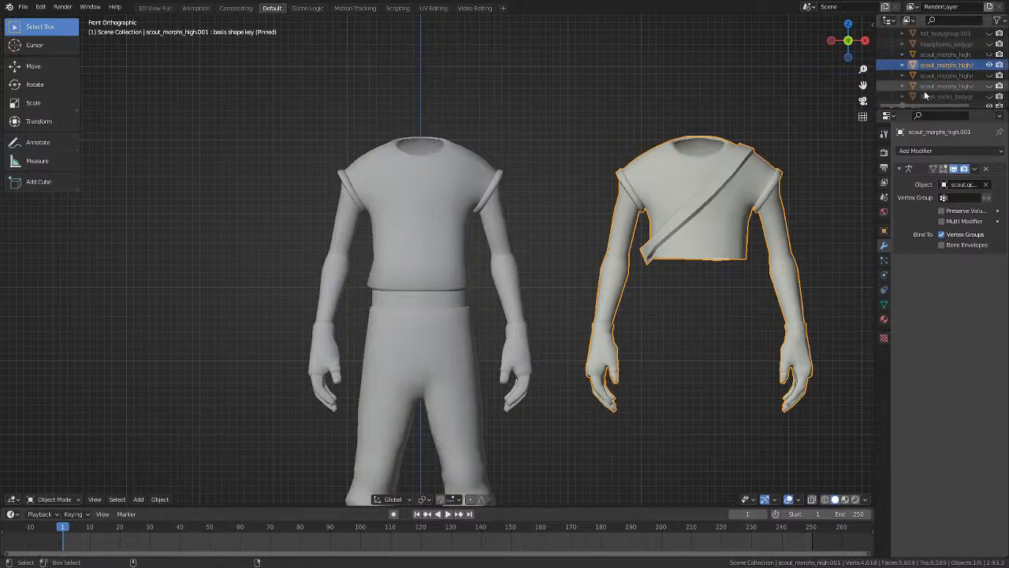
{"action": "key", "text": "ctrl+z"}
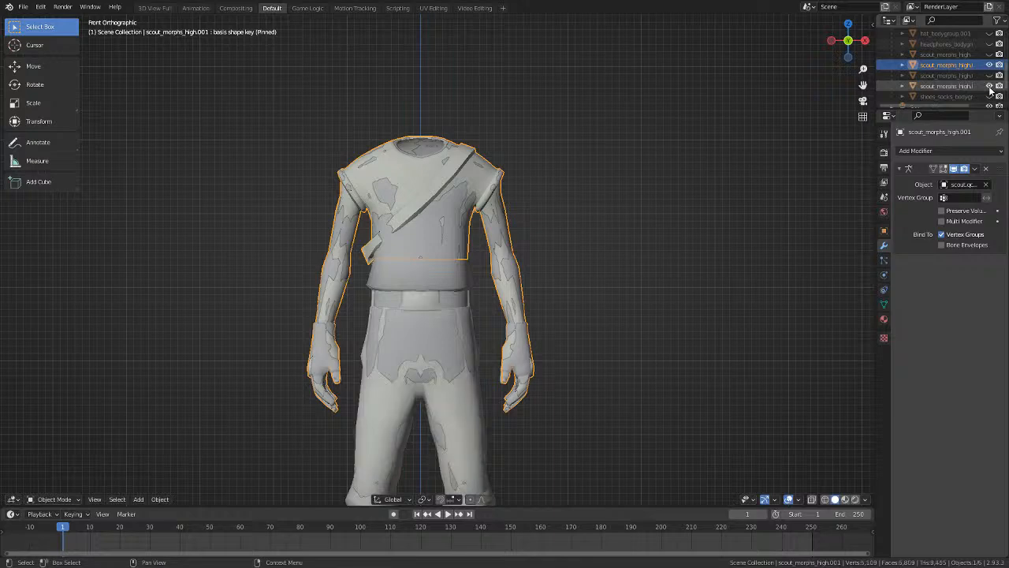
{"action": "left_click", "coordinate": [452, 312]}
{"action": "key", "text": "g"}
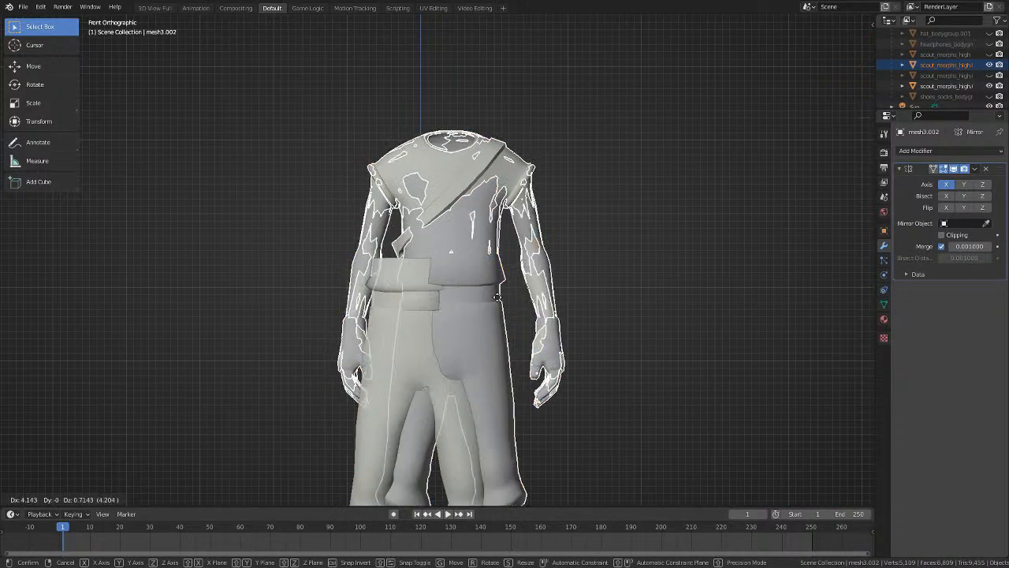
{"action": "right_click", "coordinate": [617, 261]}
Move the original trousers and shirt-and-arms meshes together about 32.29 along X, beside the new body.
{"action": "left_click", "coordinate": [468, 308]}
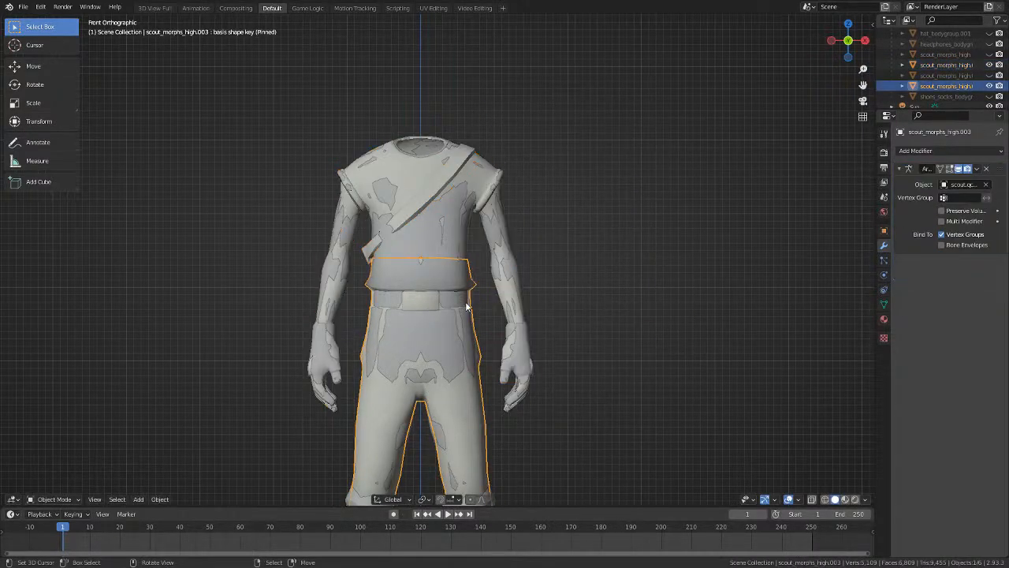
{"action": "left_click", "coordinate": [470, 151], "text": "shift"}
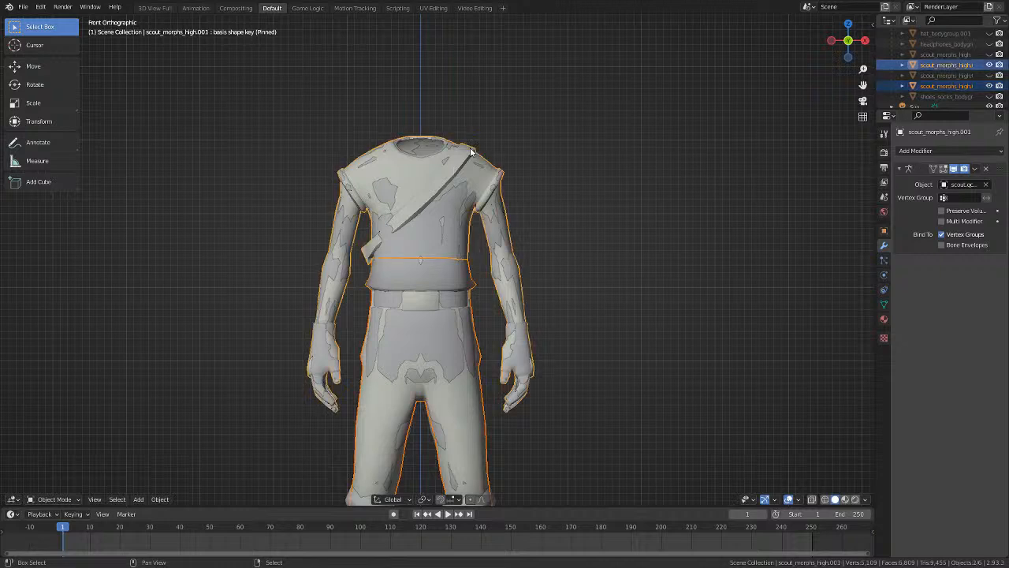
{"action": "key", "text": "g"}
{"action": "key", "text": "x"}
{"action": "left_click", "coordinate": [708, 149]}
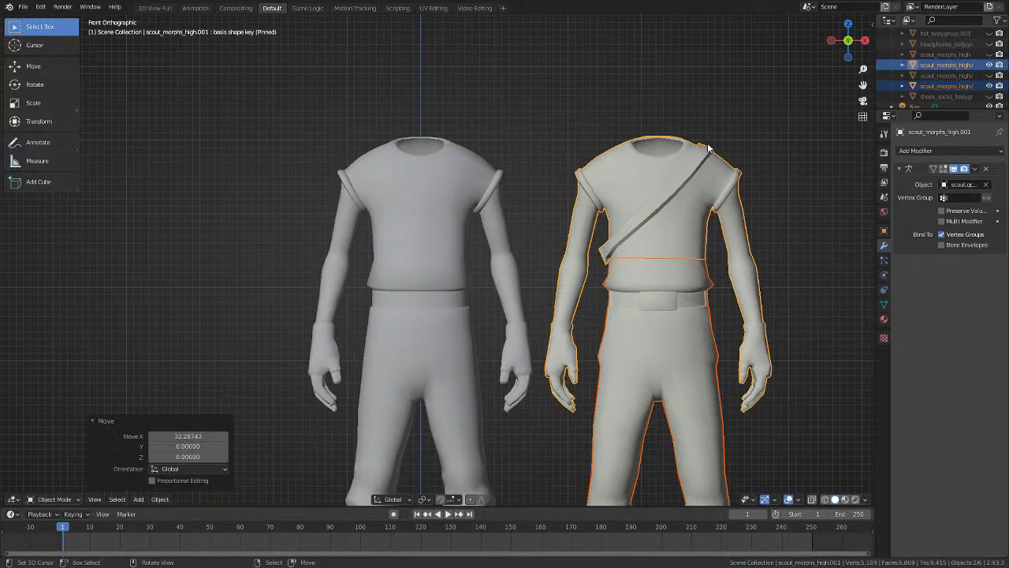
Switch the viewport to material preview to compare both bodies, and delete one of the lights at the world origin.
{"action": "left_click", "coordinate": [816, 412]}
{"action": "left_click", "coordinate": [844, 499]}
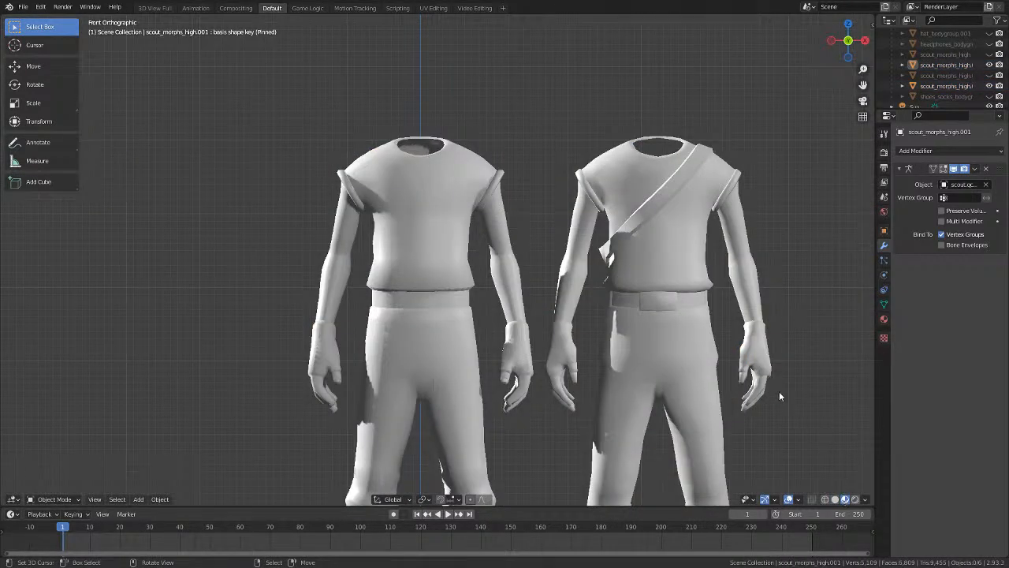
{"action": "middle_click_drag", "start_coordinate": [715, 325], "coordinate": [633, 320]}
{"action": "scroll", "coordinate": [607, 318], "scroll_direction": "down", "scroll_amount": 6}
{"action": "middle_click_drag", "start_coordinate": [429, 325], "coordinate": [439, 387]}
{"action": "left_click", "coordinate": [439, 386]}
{"action": "key", "text": "x"}
{"action": "left_click", "coordinate": [440, 389]}
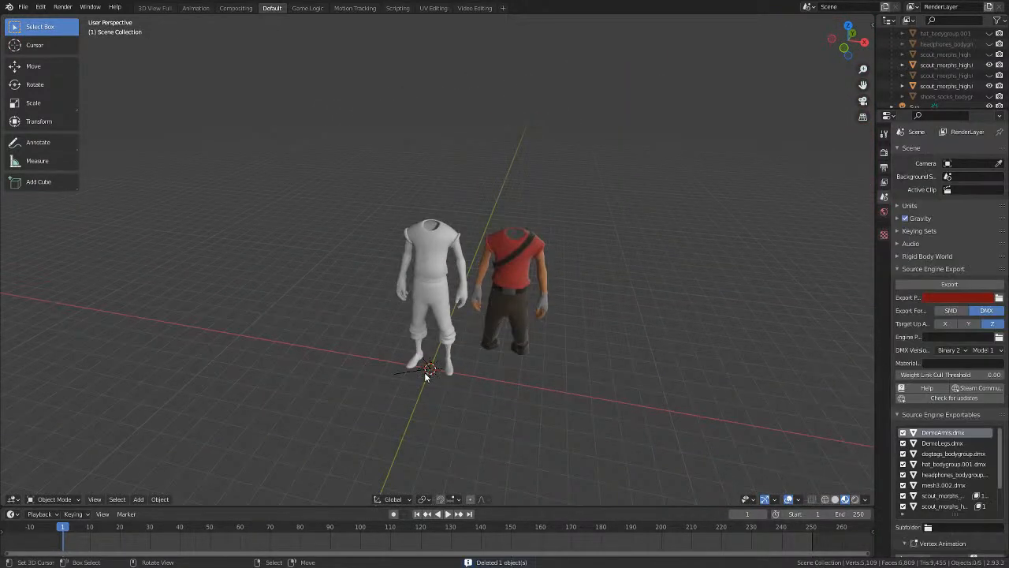
Duplicate the sun light at the world origin in place and rotate the copy about 183° around the vertical axis.
{"action": "left_click", "coordinate": [429, 370]}
{"action": "key", "text": "KP_7"}
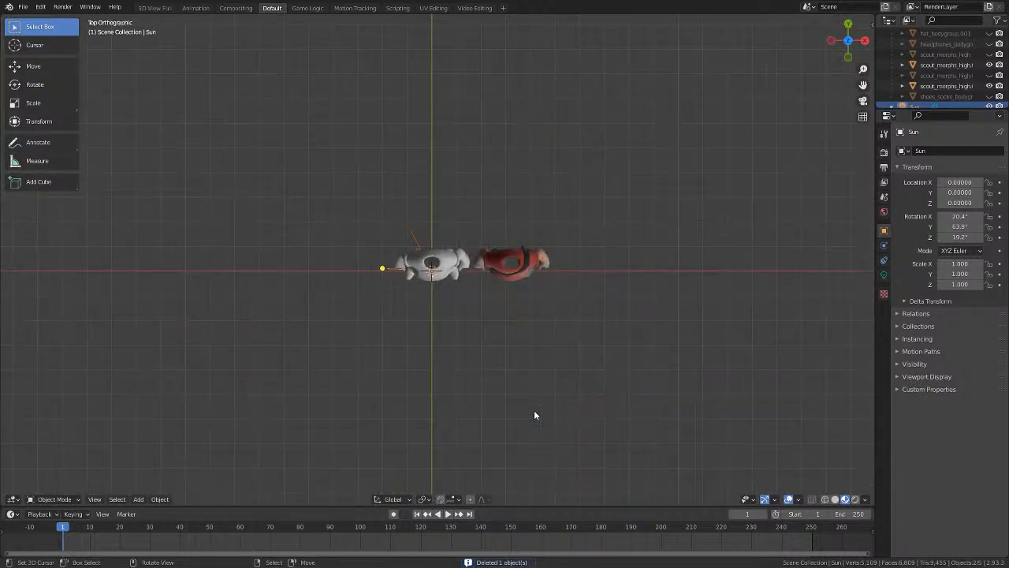
{"action": "key", "text": "shift+d"}
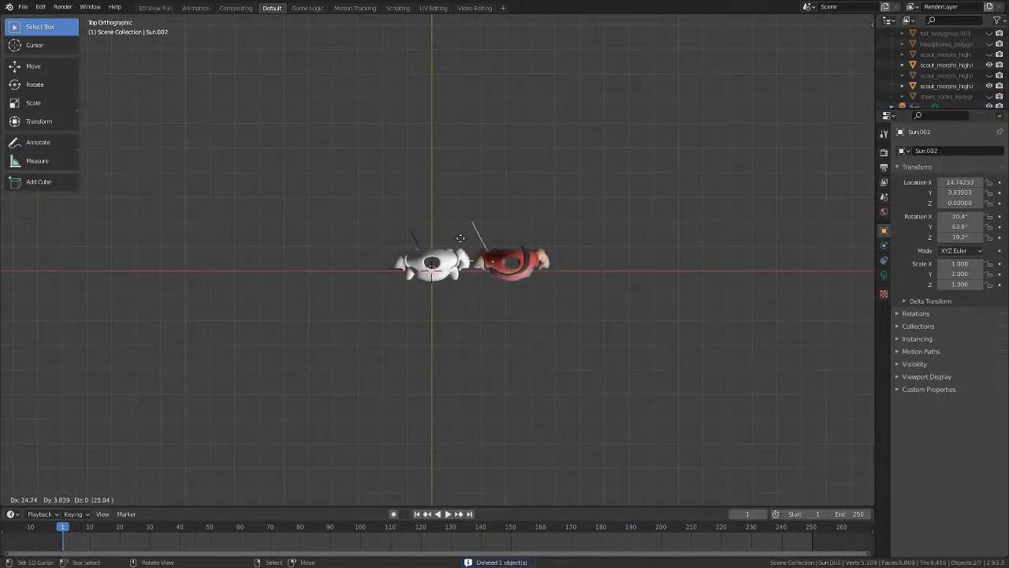
{"action": "key", "text": "Escape"}
{"action": "key", "text": "r"}
{"action": "left_click", "coordinate": [272, 463]}
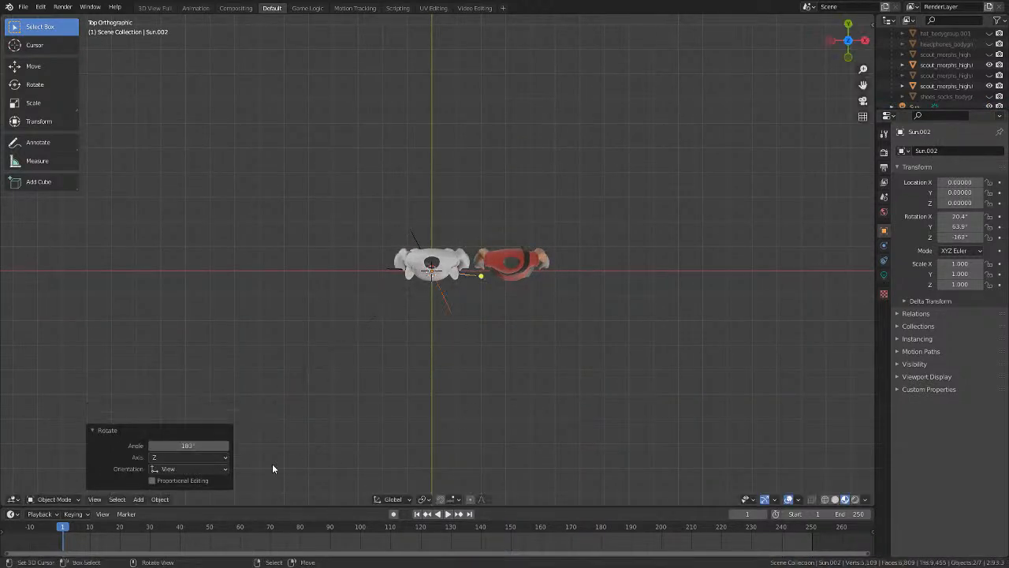
Compare the new body's half wireframe with the original model's torso and arms in the front view.
{"action": "middle_click_drag", "start_coordinate": [271, 464], "coordinate": [595, 251]}
{"action": "scroll", "coordinate": [688, 319], "scroll_direction": "up", "scroll_amount": 3}
{"action": "middle_click_drag", "start_coordinate": [688, 319], "coordinate": [323, 289], "text": "shift"}
{"action": "scroll", "coordinate": [307, 381], "scroll_direction": "up", "scroll_amount": 2}
{"action": "scroll", "coordinate": [536, 372], "scroll_direction": "up", "scroll_amount": 1}
{"action": "scroll", "coordinate": [307, 302], "scroll_direction": "down", "scroll_amount": 2}
{"action": "left_click", "coordinate": [322, 287]}
{"action": "key", "text": "Tab"}
{"action": "key", "text": "KP_1"}
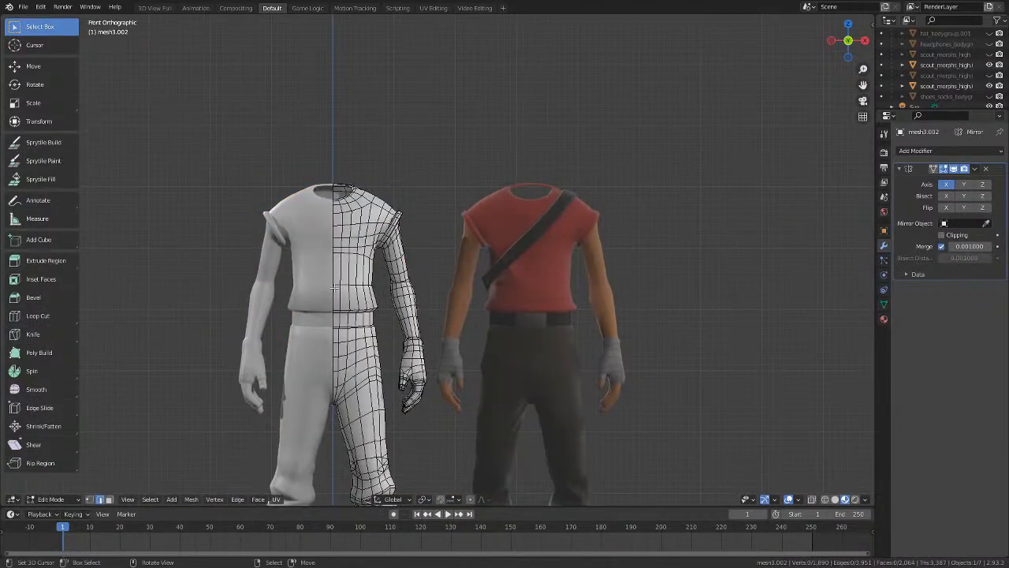
{"action": "scroll", "coordinate": [334, 286], "scroll_direction": "down", "scroll_amount": 2}
{"action": "scroll", "coordinate": [386, 276], "scroll_direction": "up", "scroll_amount": 8}
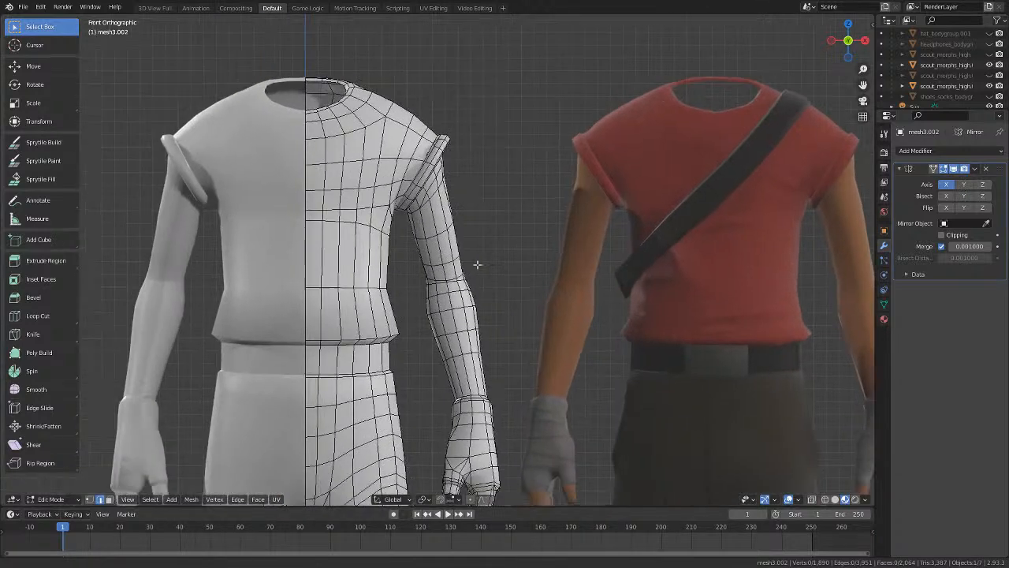
{"action": "key", "text": "ctrl+r"}
{"action": "key", "text": "Escape"}
{"action": "scroll", "coordinate": [451, 227], "scroll_direction": "down", "scroll_amount": 4}
{"action": "key", "text": "Tab"}
{"action": "scroll", "coordinate": [777, 257], "scroll_direction": "down", "scroll_amount": 2}
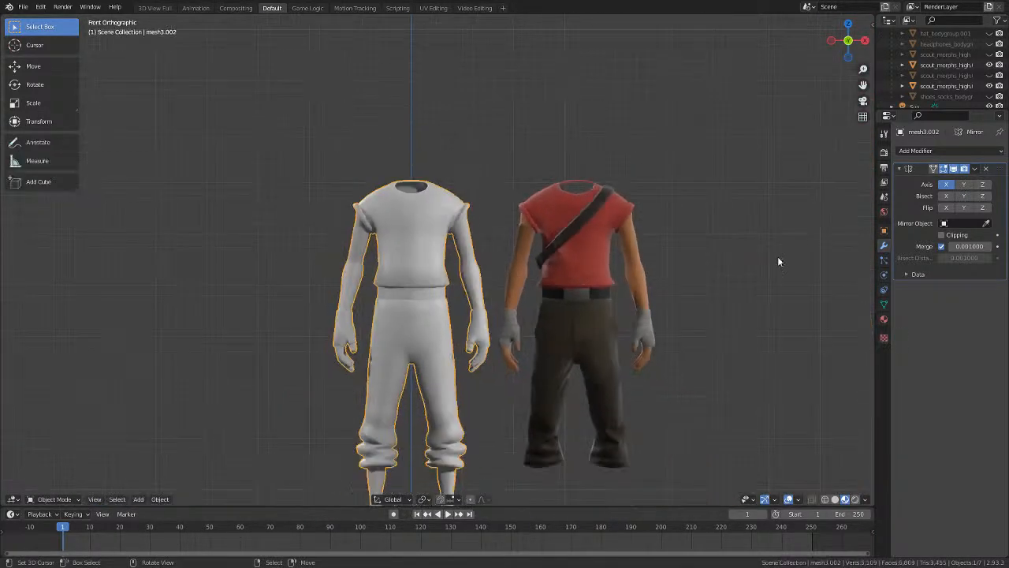
Apply the Mirror modifier to the new body mesh, reopen the mesh for editing and save the file.
{"action": "left_click", "coordinate": [974, 168]}
{"action": "left_click", "coordinate": [956, 183]}
{"action": "scroll", "coordinate": [445, 357], "scroll_direction": "down", "scroll_amount": 3}
{"action": "key", "text": "Tab"}
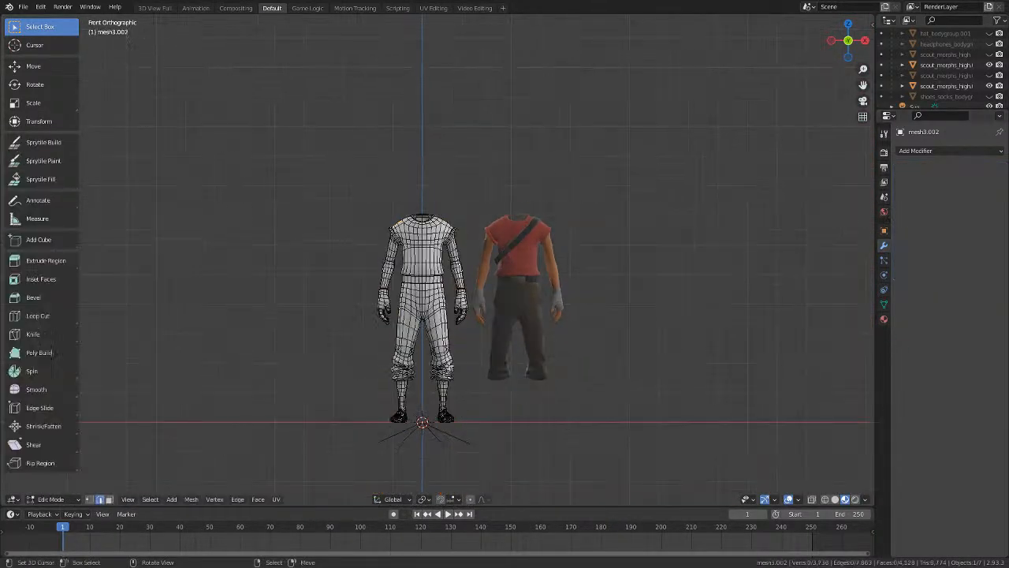
{"action": "scroll", "coordinate": [459, 353], "scroll_direction": "up", "scroll_amount": 2}
{"action": "key", "text": "a"}
{"action": "key", "text": "alt+a"}
{"action": "left_click", "coordinate": [22, 6]}
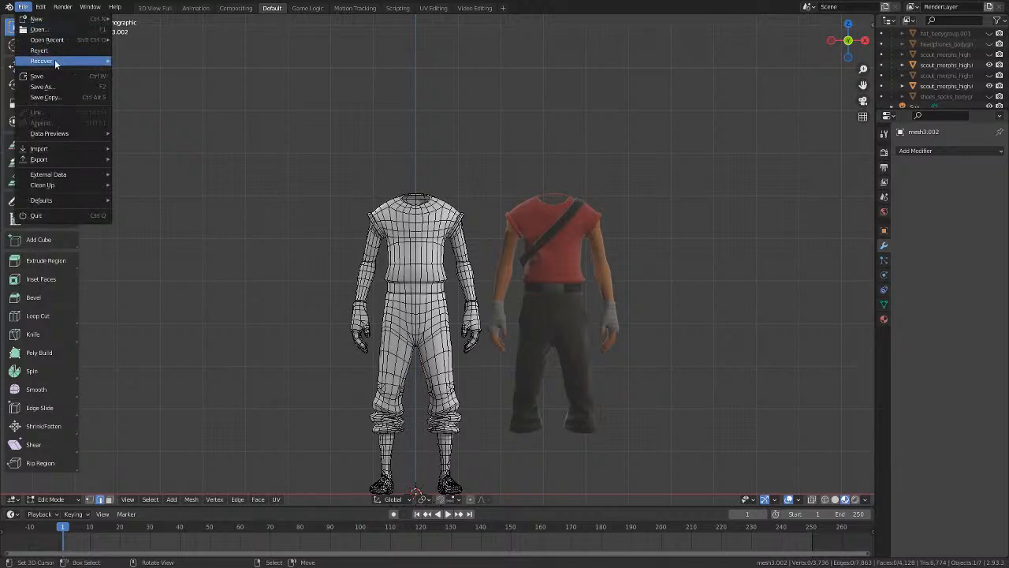
{"action": "left_click", "coordinate": [47, 76]}
Insert a centred edge loop around the shirt's midsection and scale it to about 0.972 along X.
{"action": "scroll", "coordinate": [469, 252], "scroll_direction": "up", "scroll_amount": 8}
{"action": "key", "text": "ctrl+r"}
{"action": "left_click", "coordinate": [469, 252]}
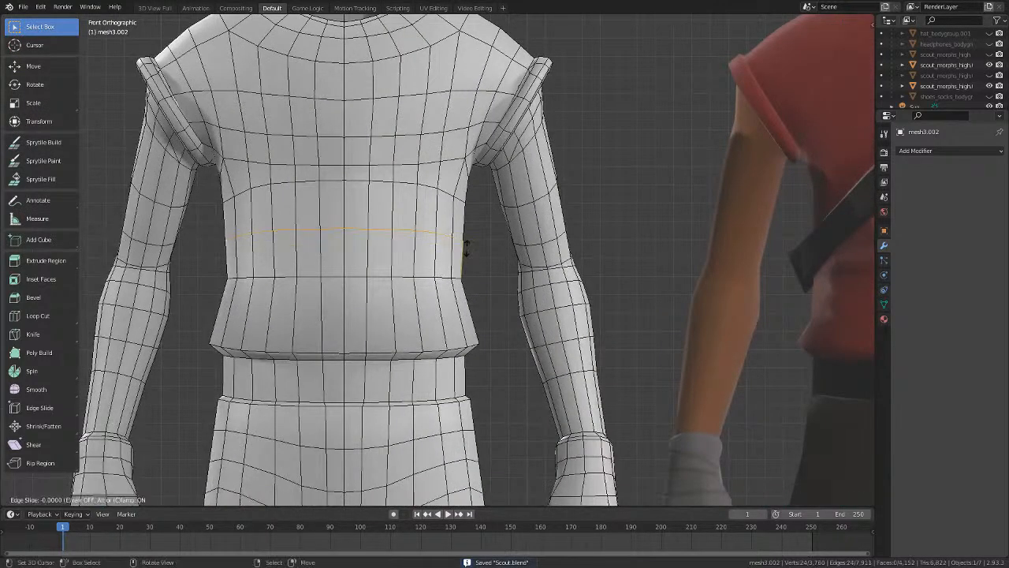
{"action": "right_click", "coordinate": [465, 256]}
{"action": "key", "text": "s"}
{"action": "key", "text": "x"}
{"action": "left_click", "coordinate": [558, 258]}
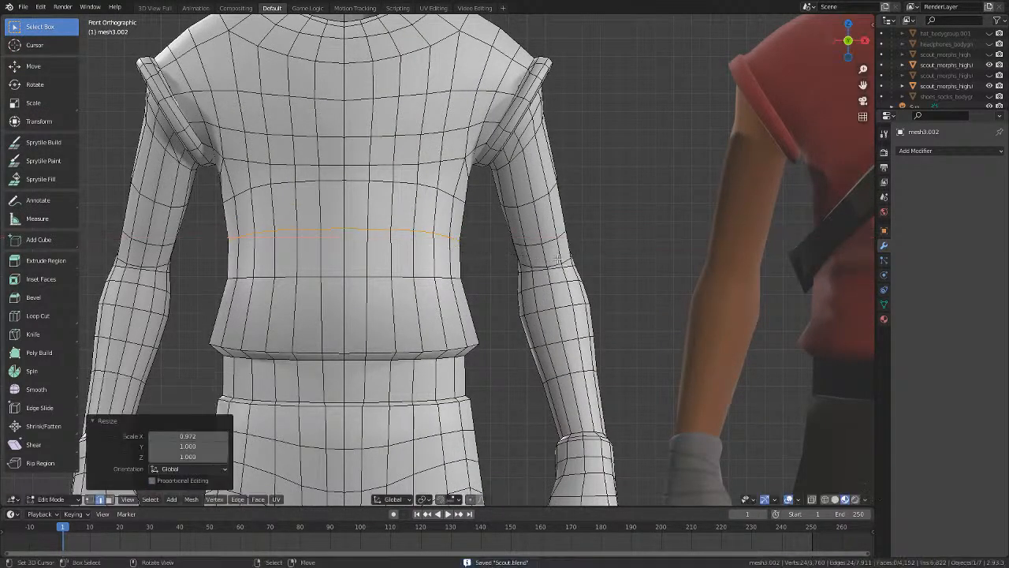
{"action": "key", "text": "alt+a"}
{"action": "scroll", "coordinate": [484, 328], "scroll_direction": "down", "scroll_amount": 3}
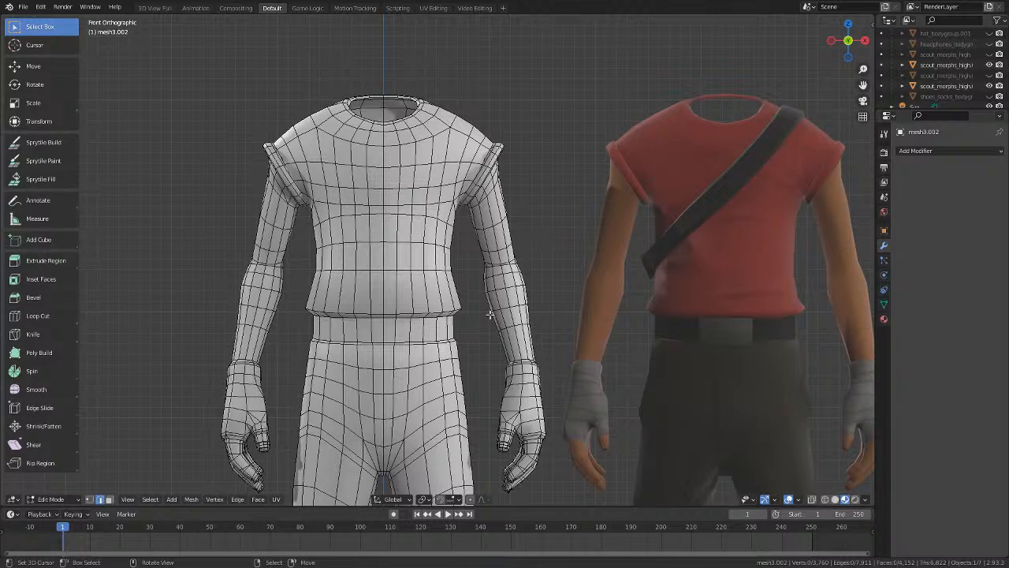
Insert a centred edge loop in the flared band above the shirt's hem and scale it to about 0.944 along X.
{"action": "scroll", "coordinate": [489, 314], "scroll_direction": "up", "scroll_amount": 2}
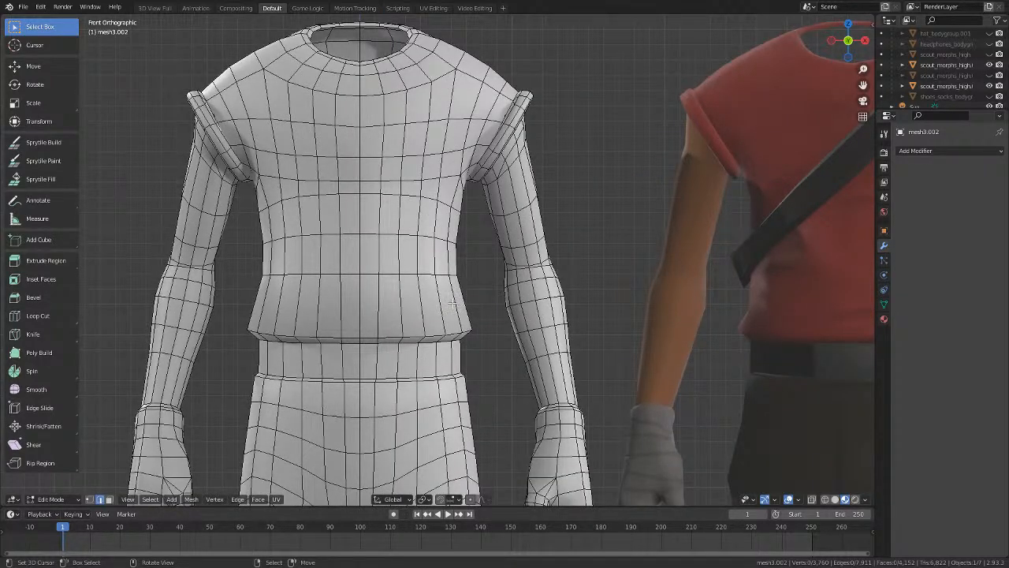
{"action": "key", "text": "ctrl+r"}
{"action": "left_click", "coordinate": [453, 304]}
{"action": "right_click", "coordinate": [453, 304]}
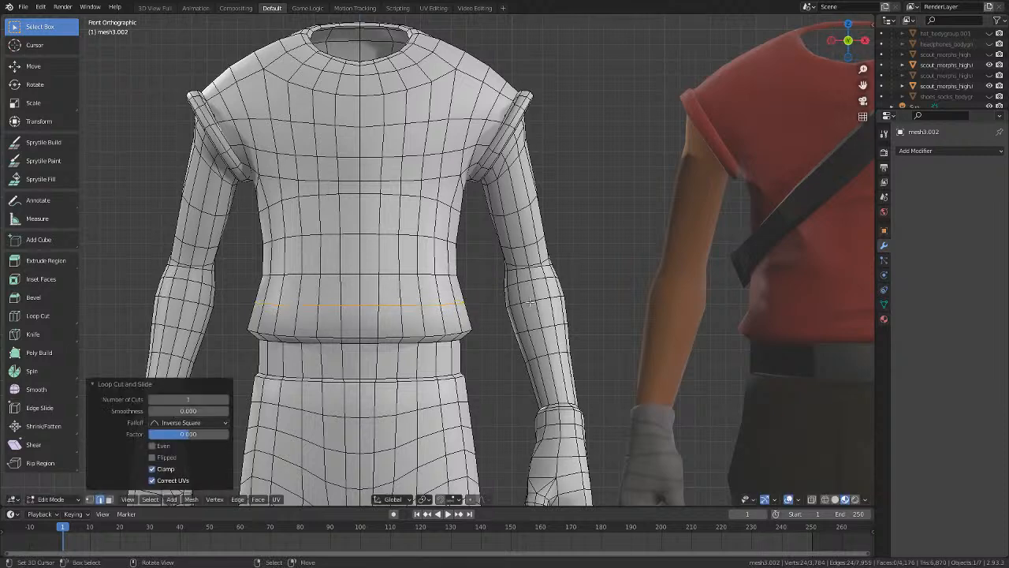
{"action": "key", "text": "s"}
{"action": "key", "text": "x"}
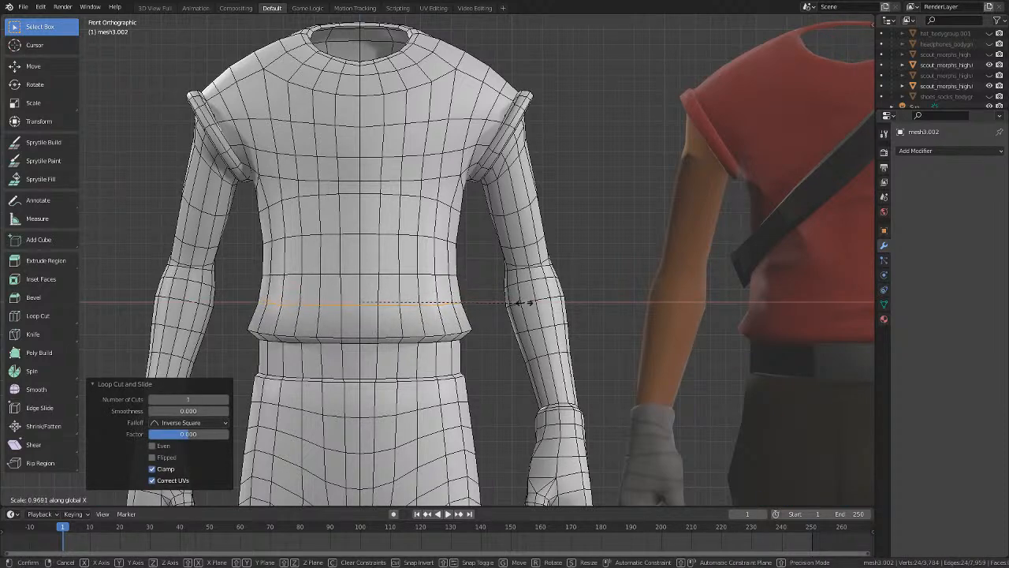
{"action": "left_click", "coordinate": [520, 303]}
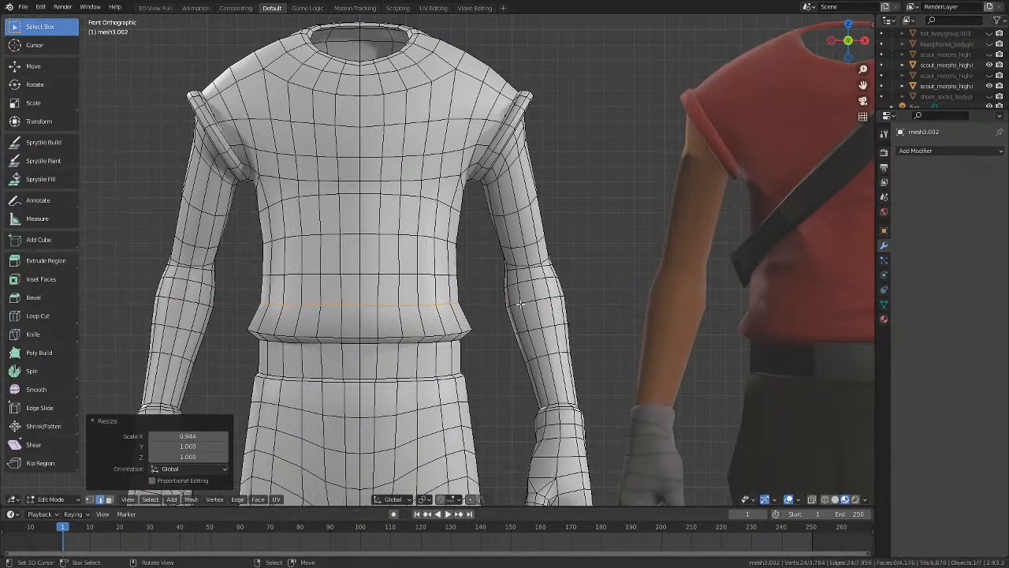
Dissolve the two horizontal edge loops directly above the new hem loop on the shirt.
{"action": "left_click", "coordinate": [337, 271], "text": "alt"}
{"action": "key", "text": "x"}
{"action": "left_click", "coordinate": [338, 266]}
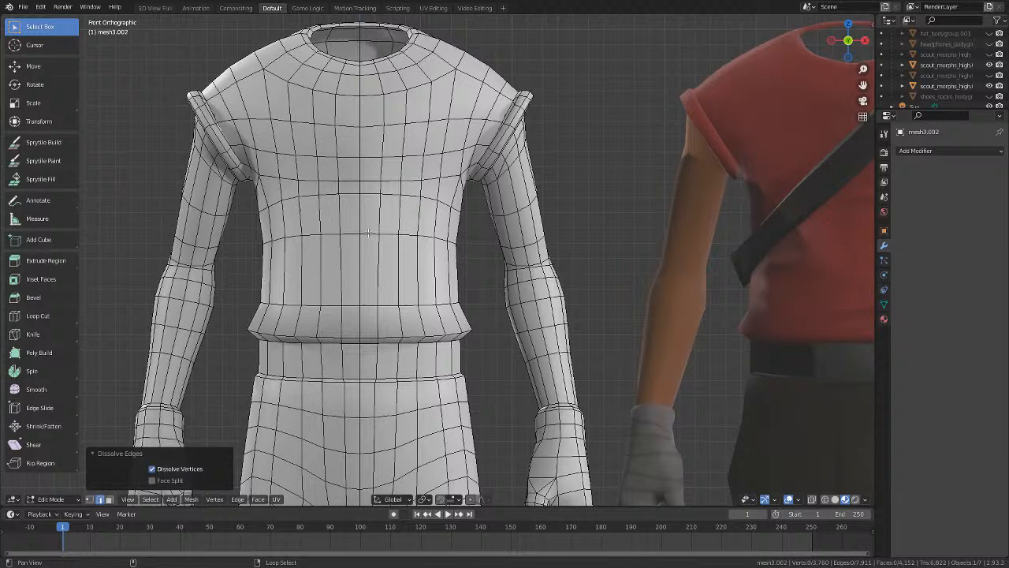
{"action": "middle_click_drag", "start_coordinate": [368, 233], "coordinate": [356, 260]}
{"action": "key", "text": "KP_3"}
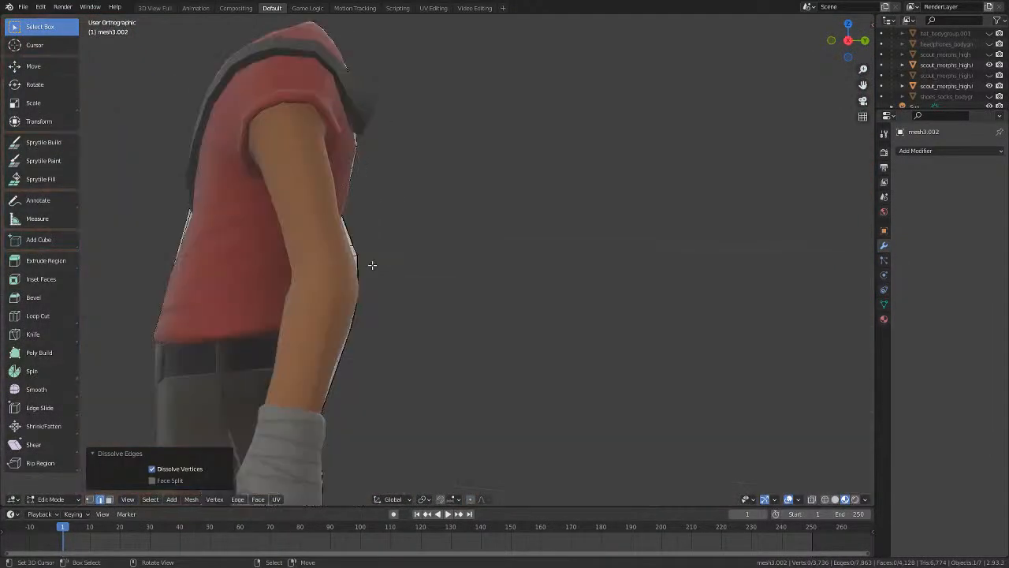
Insert one edge loop halfway up the widened midsection band of the shirt and scale it to about 0.971 along X.
{"action": "key", "text": "KP_1"}
{"action": "key", "text": "ctrl+r"}
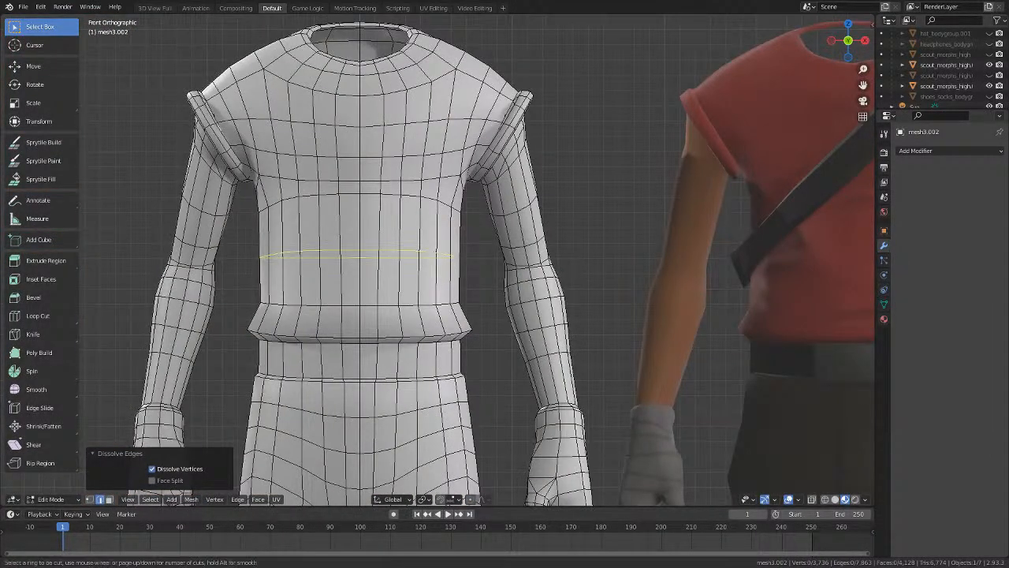
{"action": "left_click", "coordinate": [435, 254]}
{"action": "left_click", "coordinate": [616, 288]}
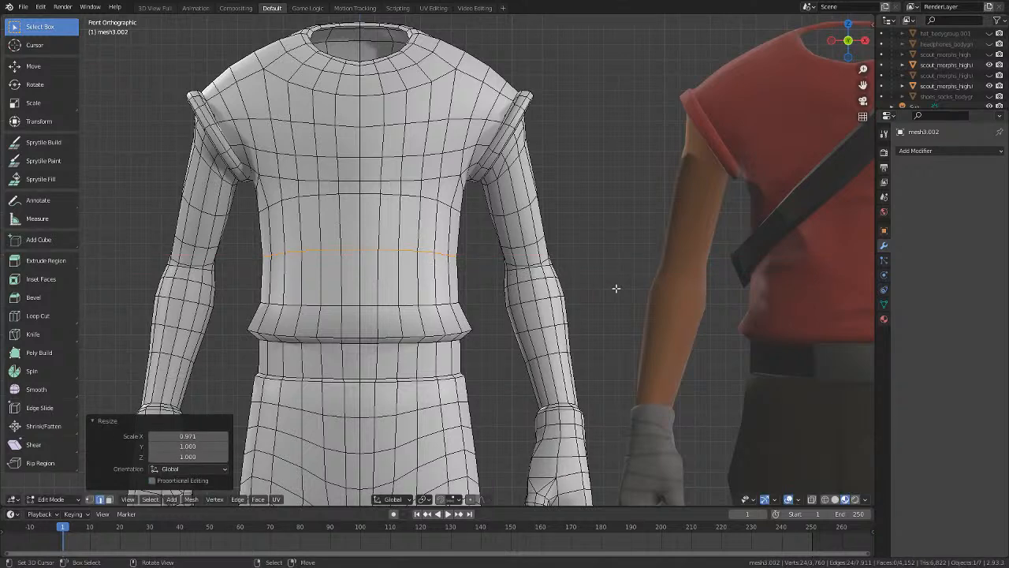
In a see-through side view, scale the shirt's midsection loop to about 0.978 along Y and move it about -0.23 along Y.
{"action": "key", "text": "KP_3"}
{"action": "key", "text": "z"}
{"action": "key", "text": "z"}
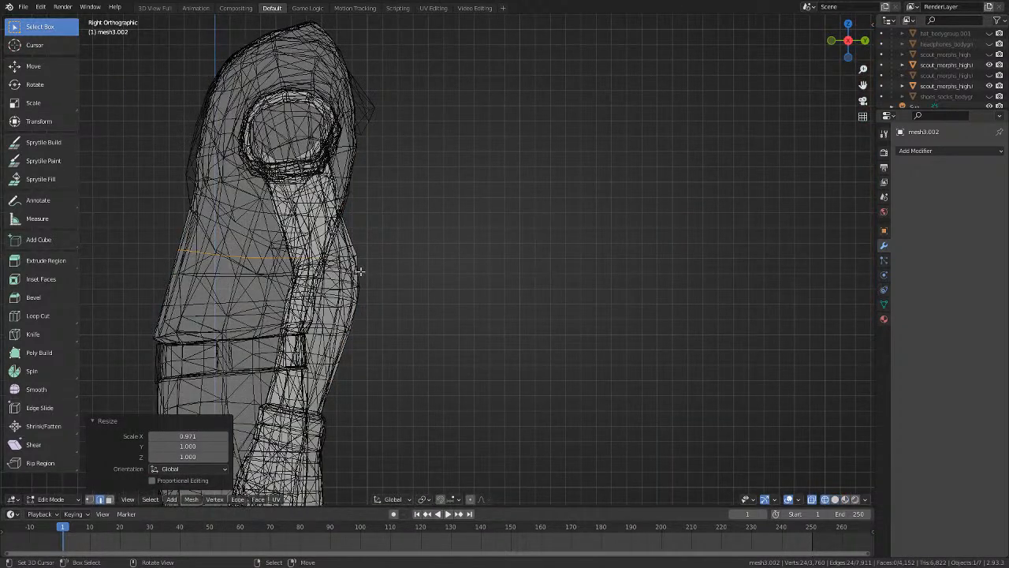
{"action": "scroll", "coordinate": [359, 274], "scroll_direction": "up", "scroll_amount": 1}
{"action": "mouse_move", "coordinate": [393, 288]}
{"action": "middle_mouse_down", "text": "shift"}
{"action": "mouse_move", "coordinate": [412, 299]}
{"action": "mouse_move", "coordinate": [525, 299]}
{"action": "middle_mouse_up", "text": "shift"}
{"action": "key", "text": "s"}
{"action": "key", "text": "y"}
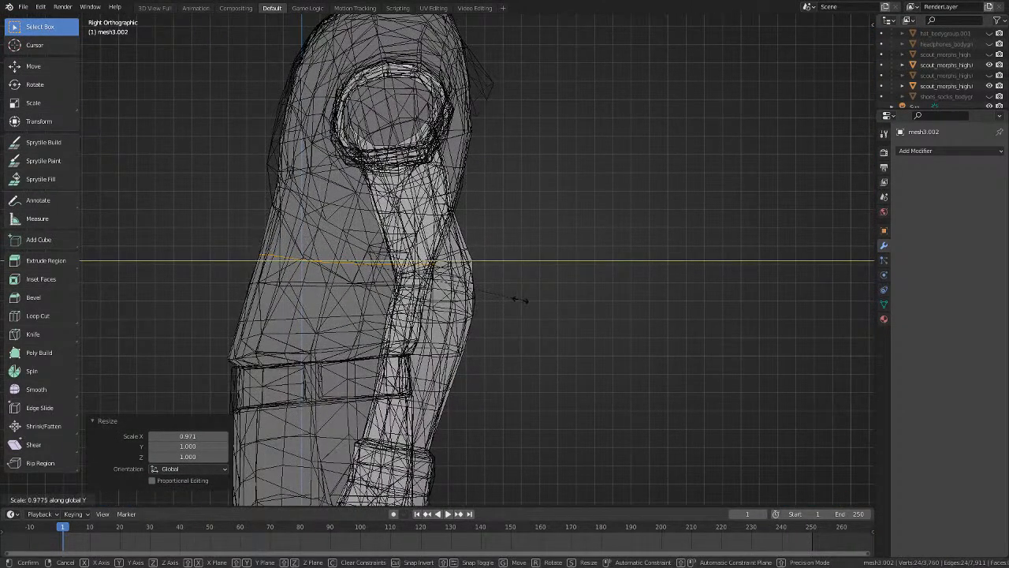
{"action": "left_click", "coordinate": [520, 299]}
{"action": "key", "text": "g"}
{"action": "key", "text": "x"}
{"action": "key", "text": "y"}
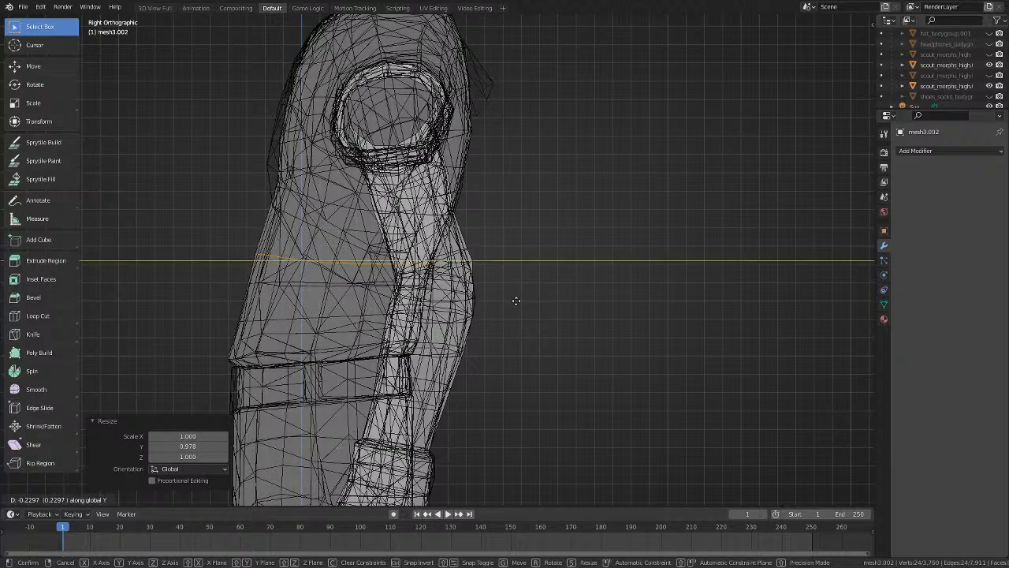
{"action": "left_click", "coordinate": [516, 303]}
Return to solid shading, shift the shirt's midsection loop about 0.09 along Y and deselect it.
{"action": "key", "text": "shift+z"}
{"action": "middle_click_drag", "start_coordinate": [516, 303], "coordinate": [549, 307]}
{"action": "key", "text": "g"}
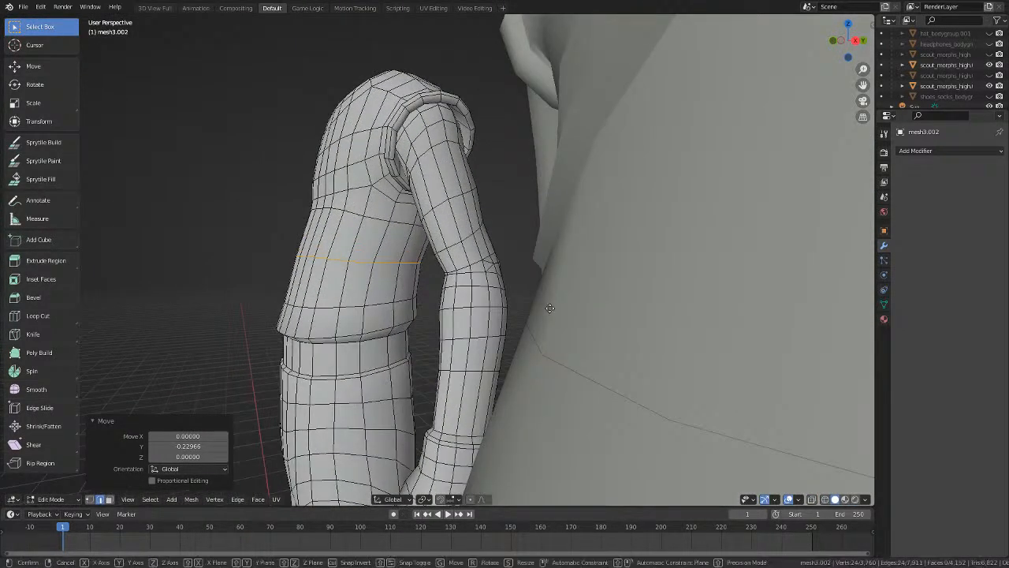
{"action": "key", "text": "y"}
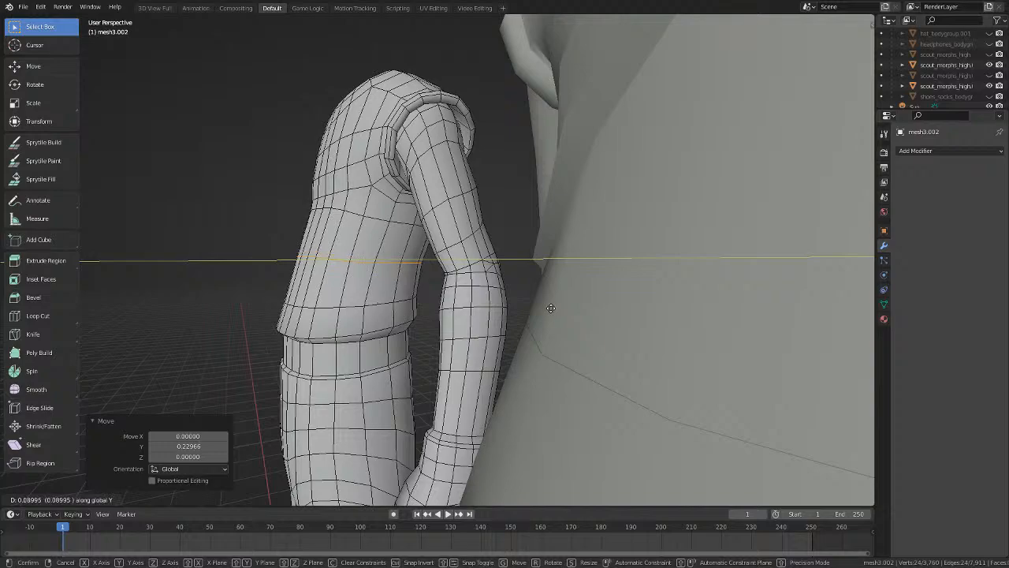
{"action": "left_click", "coordinate": [550, 307]}
{"action": "middle_click_drag", "start_coordinate": [549, 307], "coordinate": [416, 327]}
{"action": "key", "text": "alt+a"}
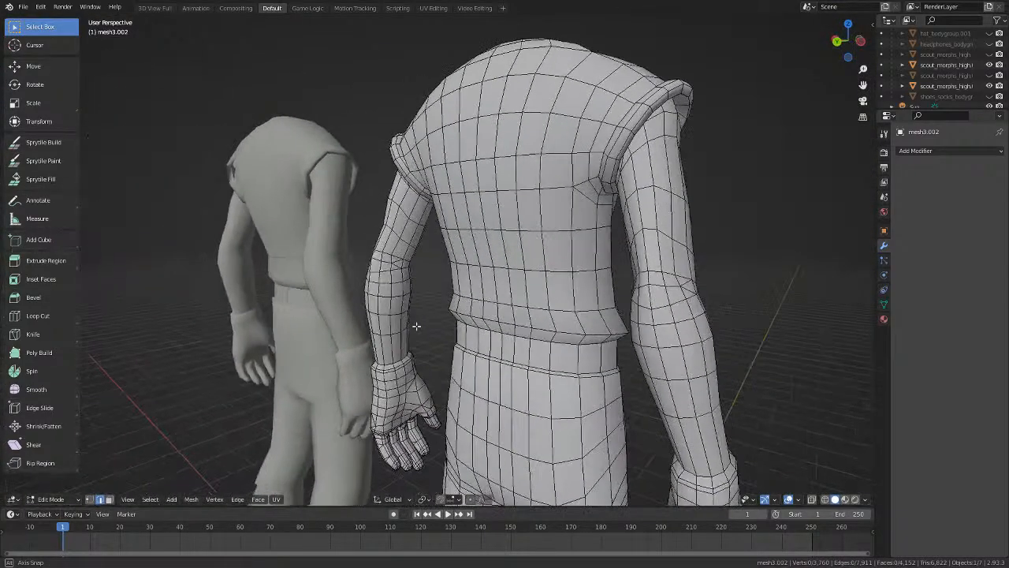
Leave Edit Mode and examine the new body beside the original model from several sides in solid shading.
{"action": "key", "text": "Tab"}
{"action": "scroll", "coordinate": [436, 352], "scroll_direction": "down", "scroll_amount": 4}
{"action": "key", "text": "alt+a"}
{"action": "middle_click_drag", "start_coordinate": [479, 380], "coordinate": [492, 310]}
{"action": "scroll", "coordinate": [551, 380], "scroll_direction": "down", "scroll_amount": 3}
{"action": "scroll", "coordinate": [481, 400], "scroll_direction": "up", "scroll_amount": 3}
{"action": "scroll", "coordinate": [450, 414], "scroll_direction": "up", "scroll_amount": 2}
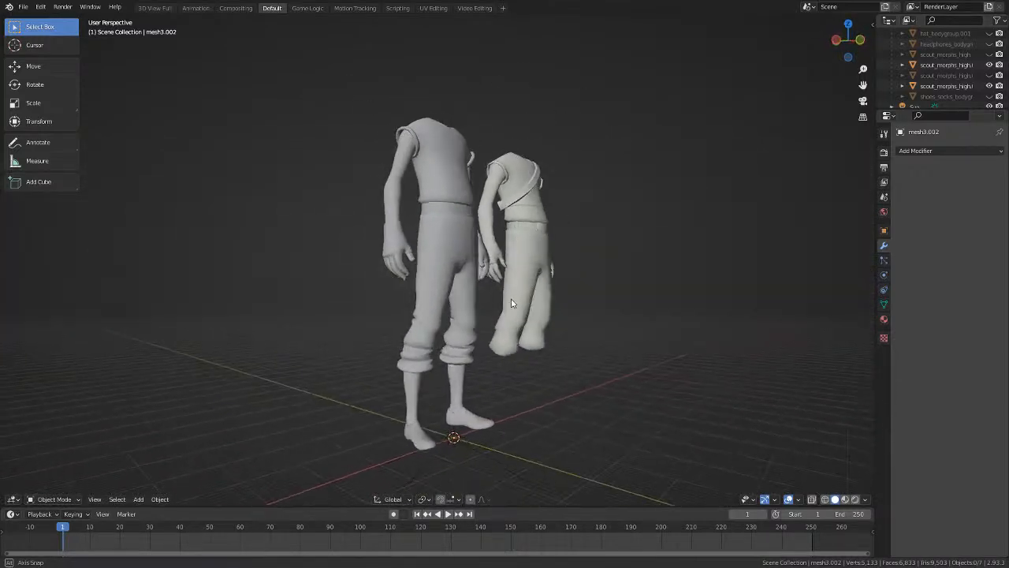
{"action": "scroll", "coordinate": [536, 331], "scroll_direction": "up", "scroll_amount": 5}
{"action": "middle_click_drag", "start_coordinate": [477, 346], "coordinate": [552, 372]}
{"action": "scroll", "coordinate": [551, 355], "scroll_direction": "down", "scroll_amount": 4}
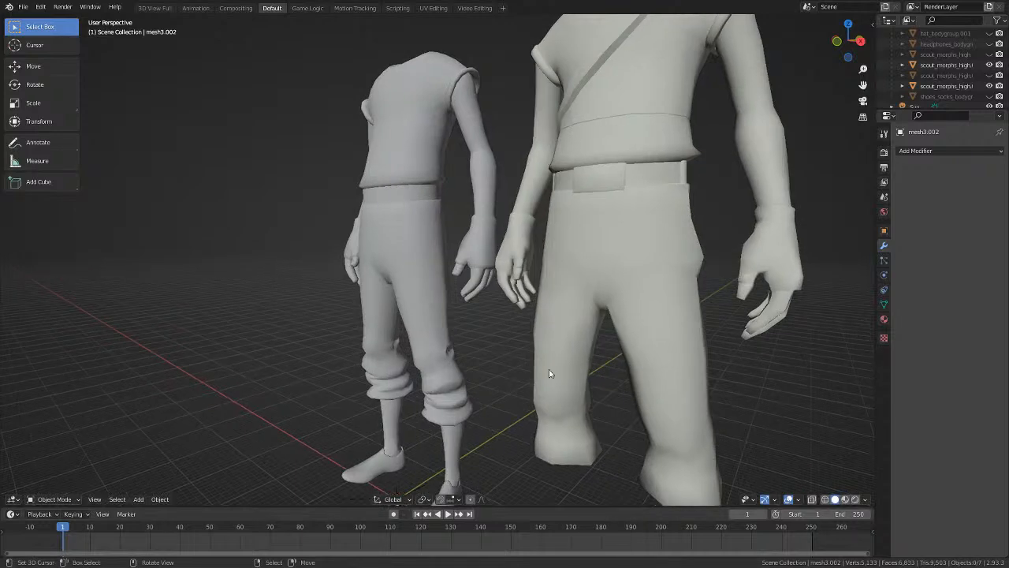
{"action": "scroll", "coordinate": [500, 376], "scroll_direction": "down", "scroll_amount": 3}
{"action": "scroll", "coordinate": [499, 379], "scroll_direction": "up", "scroll_amount": 2}
{"action": "scroll", "coordinate": [500, 377], "scroll_direction": "down", "scroll_amount": 5}
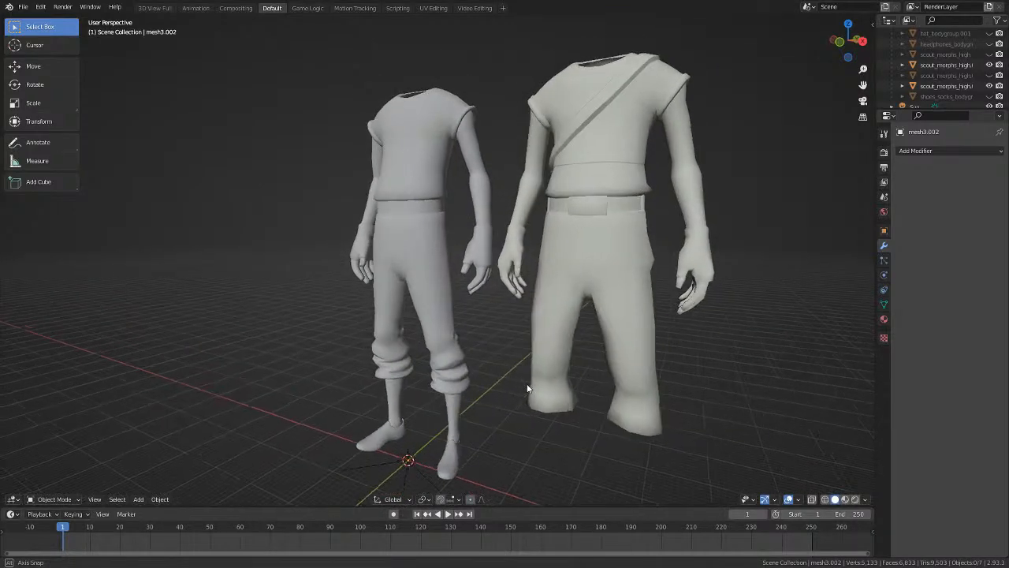
Switch the viewport to rendered shading and compare the hands, trousers and torsos of both bodies from the front.
{"action": "left_click", "coordinate": [855, 499]}
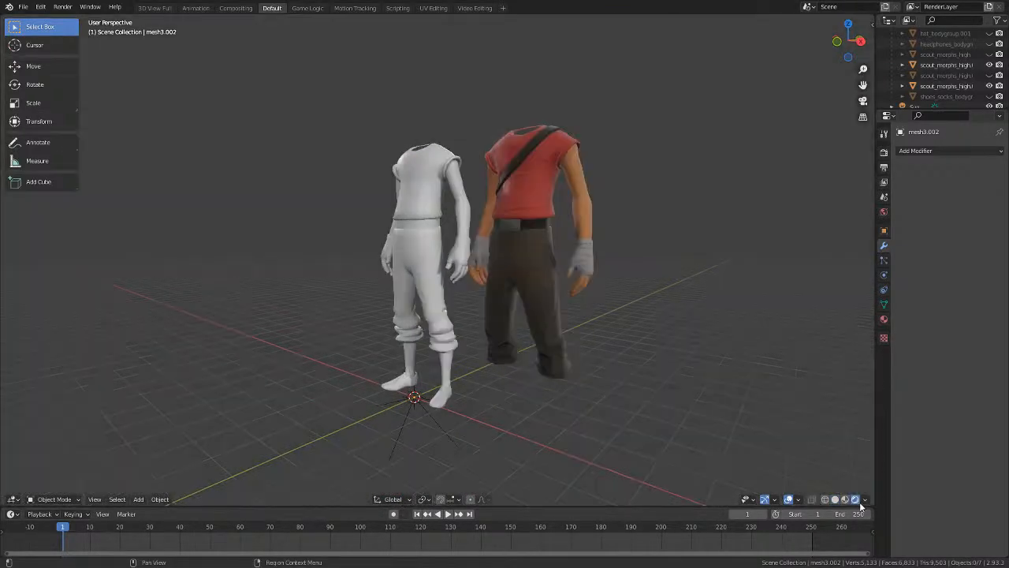
{"action": "scroll", "coordinate": [531, 377], "scroll_direction": "up", "scroll_amount": 2}
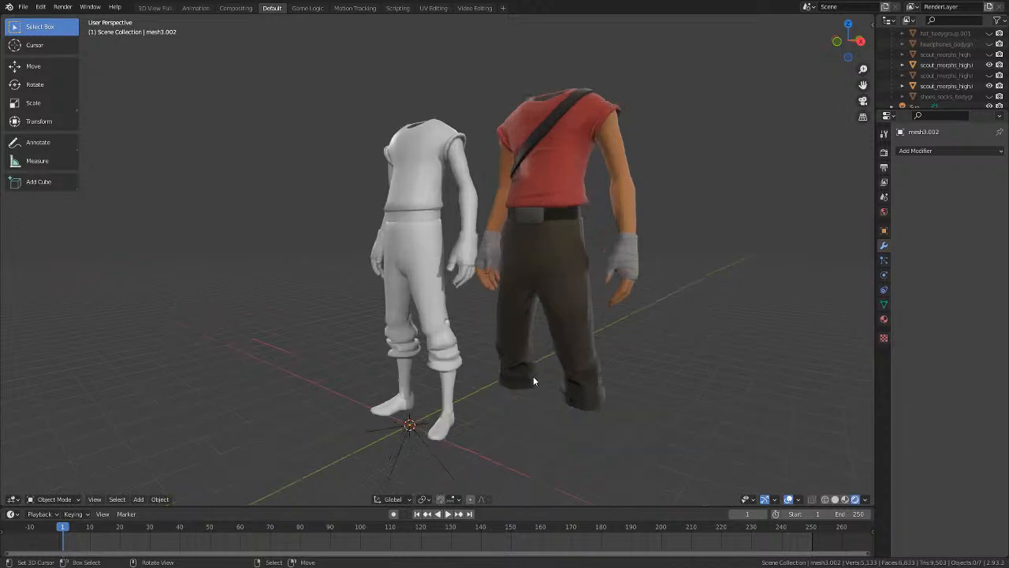
{"action": "middle_click_drag", "start_coordinate": [533, 377], "coordinate": [584, 374]}
{"action": "key", "text": "KP_1"}
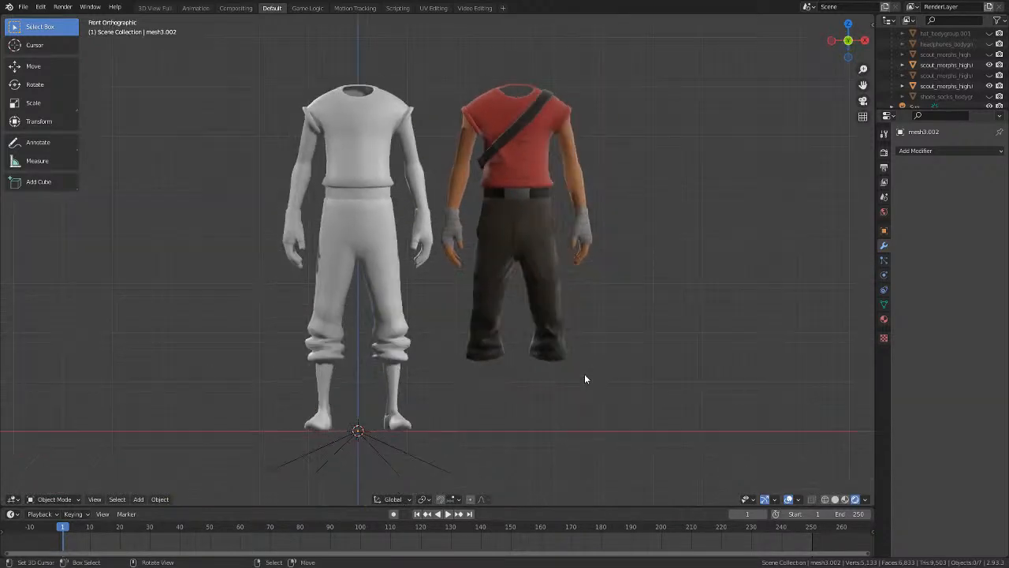
{"action": "scroll", "coordinate": [454, 169], "scroll_direction": "up", "scroll_amount": 7}
{"action": "scroll", "coordinate": [425, 176], "scroll_direction": "up", "scroll_amount": 5}
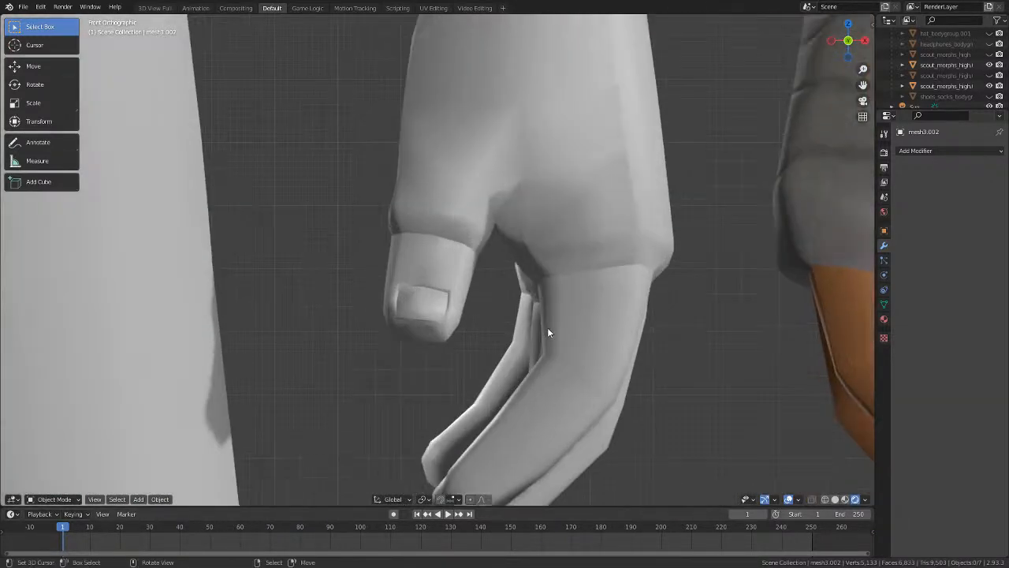
{"action": "scroll", "coordinate": [559, 333], "scroll_direction": "down", "scroll_amount": 5}
{"action": "scroll", "coordinate": [561, 317], "scroll_direction": "down", "scroll_amount": 6}
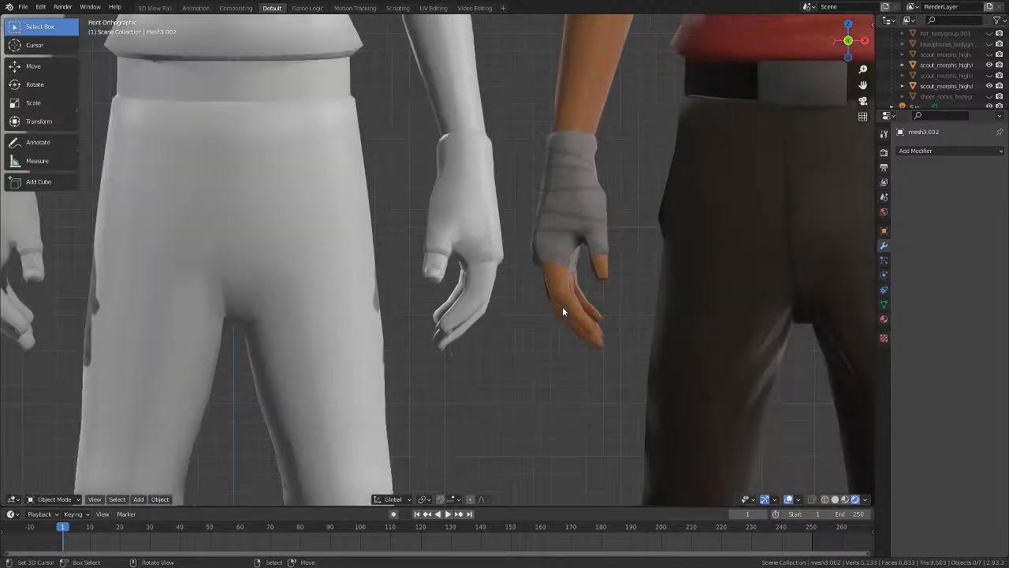
{"action": "middle_click_drag", "start_coordinate": [588, 264], "coordinate": [474, 381], "text": "shift"}
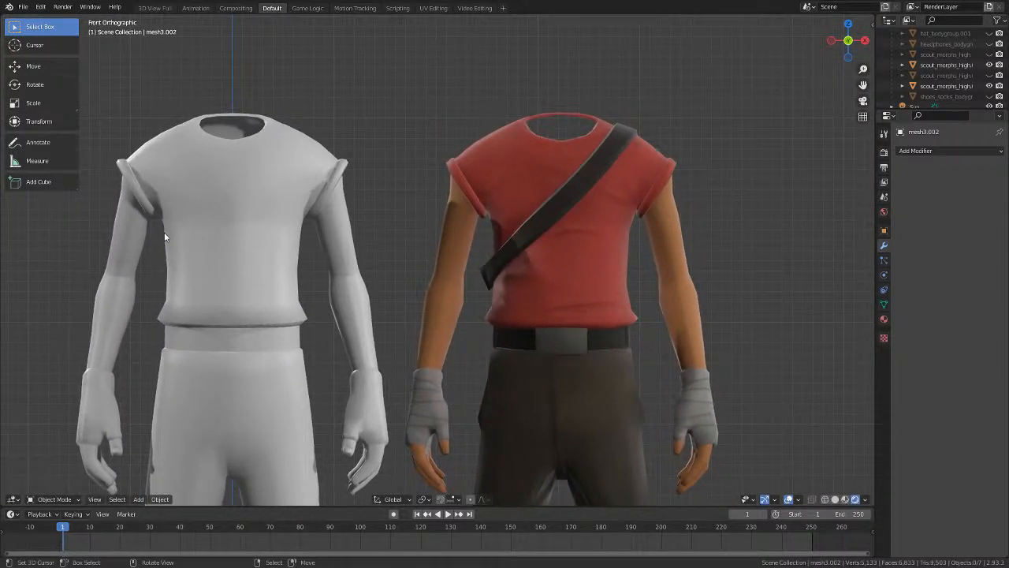
In Edit Mode on the new body, knife a slanted cut from the hem loop across the shirt's lower front towards its side.
{"action": "left_click", "coordinate": [228, 224]}
{"action": "key", "text": "Tab"}
{"action": "scroll", "coordinate": [298, 344], "scroll_direction": "up", "scroll_amount": 3}
{"action": "middle_click_drag", "start_coordinate": [298, 344], "coordinate": [517, 319], "text": "shift"}
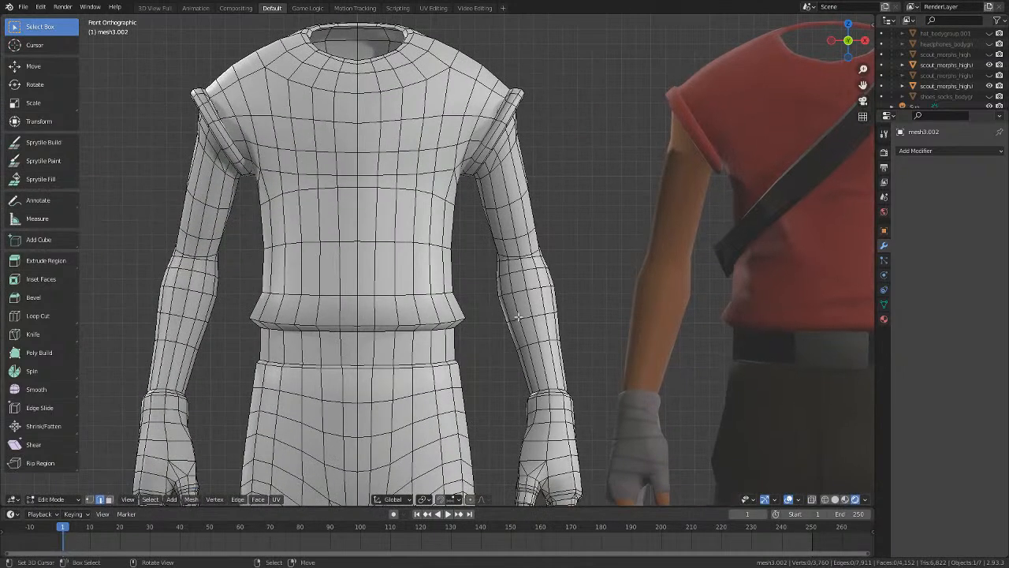
{"action": "scroll", "coordinate": [531, 322], "scroll_direction": "down", "scroll_amount": 2}
{"action": "scroll", "coordinate": [531, 324], "scroll_direction": "up", "scroll_amount": 2}
{"action": "scroll", "coordinate": [481, 334], "scroll_direction": "up", "scroll_amount": 2}
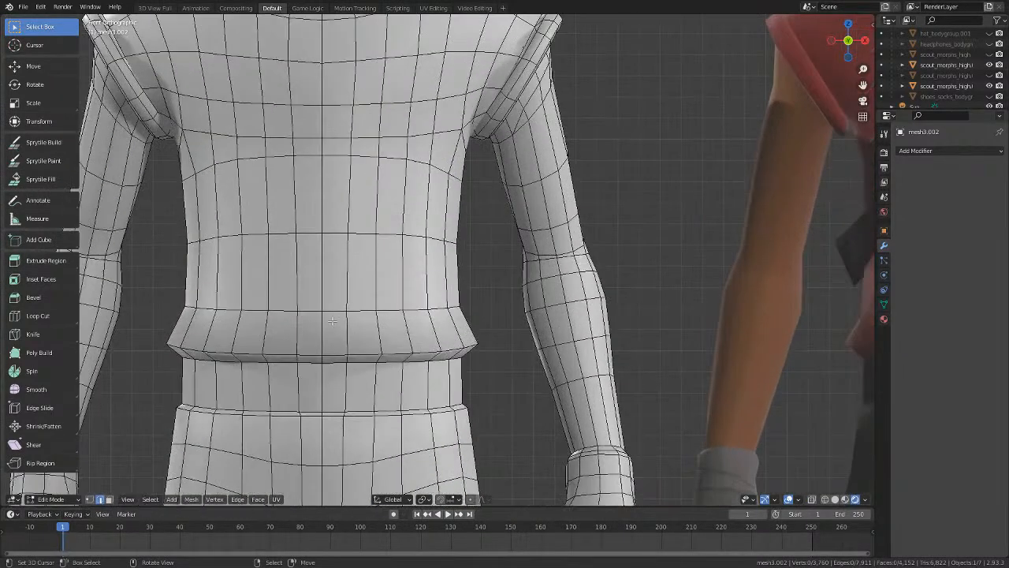
{"action": "left_click", "coordinate": [313, 310]}
{"action": "left_click", "coordinate": [343, 312], "text": "shift"}
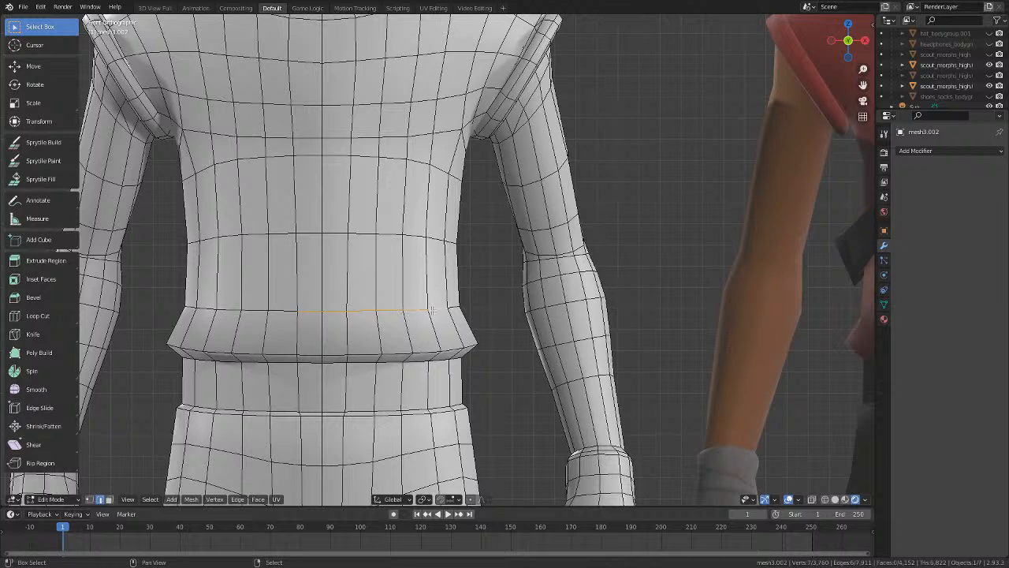
{"action": "scroll", "coordinate": [433, 312], "scroll_direction": "down", "scroll_amount": 3}
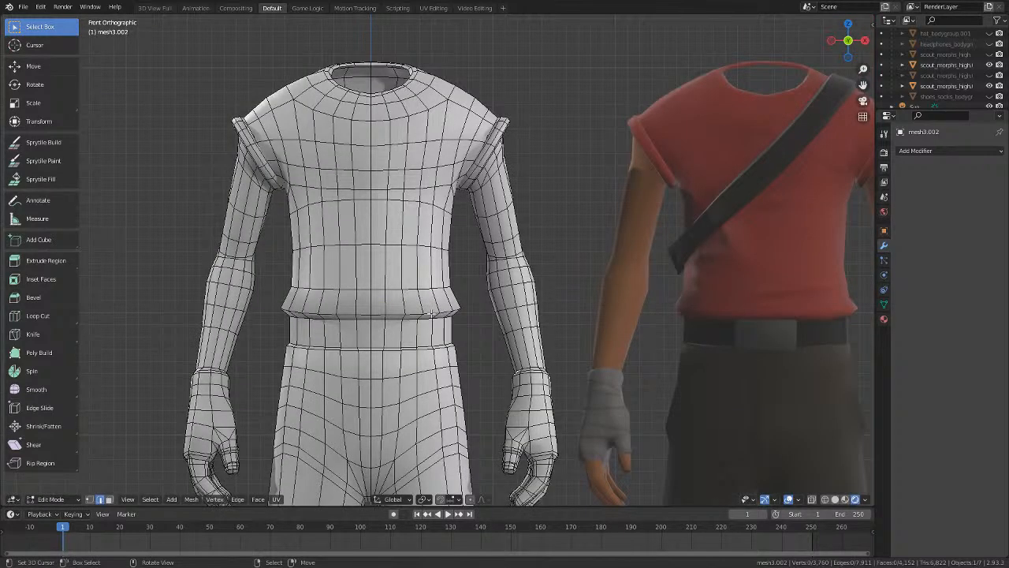
{"action": "scroll", "coordinate": [433, 313], "scroll_direction": "up", "scroll_amount": 3}
{"action": "key", "text": "k"}
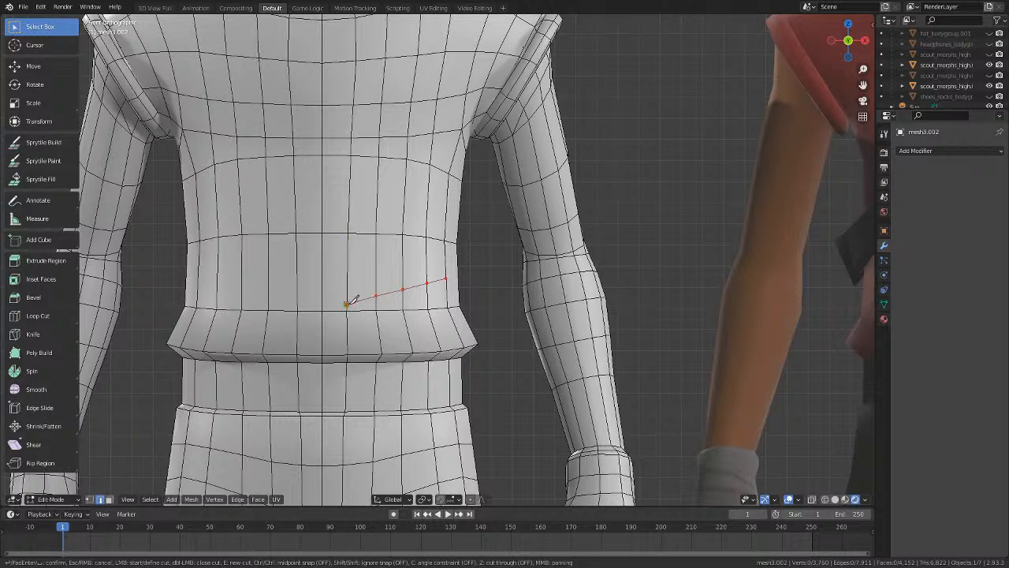
{"action": "key", "text": "Return"}
Knife two short cuts joining the slanted cut's outer end to the loop above and the hem loop below.
{"action": "middle_click_drag", "start_coordinate": [353, 300], "coordinate": [366, 305]}
{"action": "key", "text": "k"}
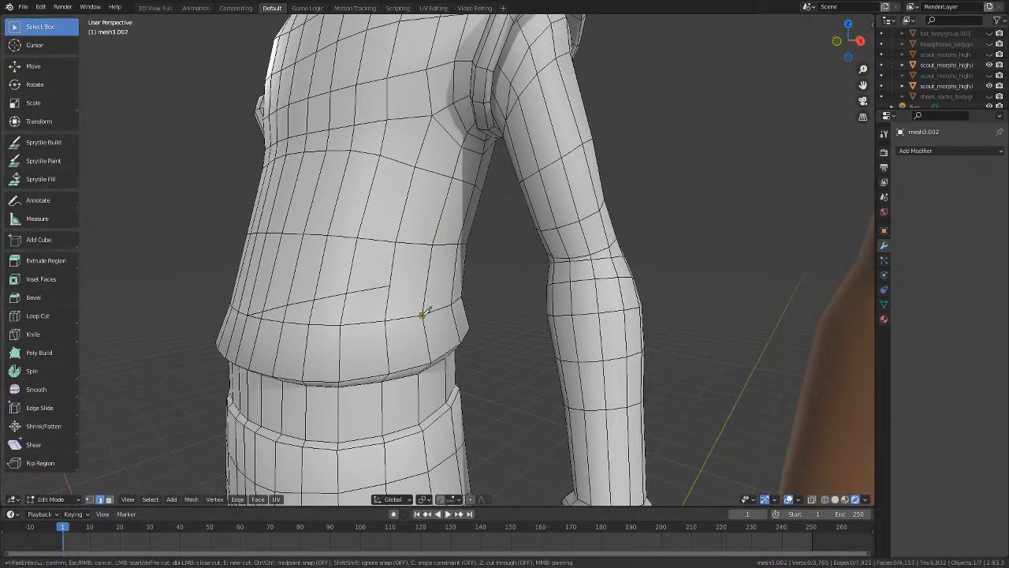
{"action": "key", "text": "Return"}
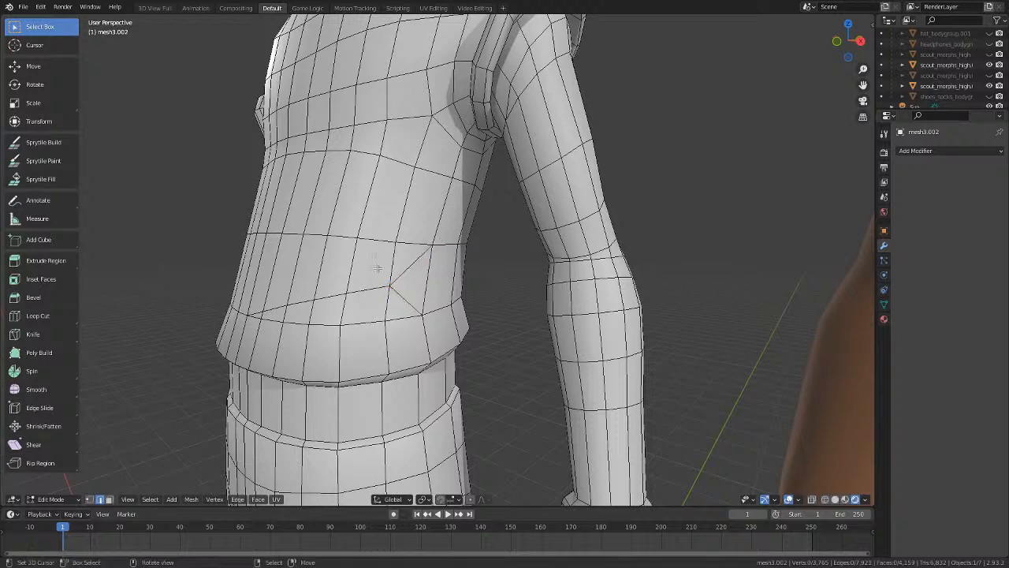
Select the edges of the slanted cut on the shirt's front and rip them apart in place.
{"action": "middle_click_drag", "start_coordinate": [440, 236], "coordinate": [432, 271]}
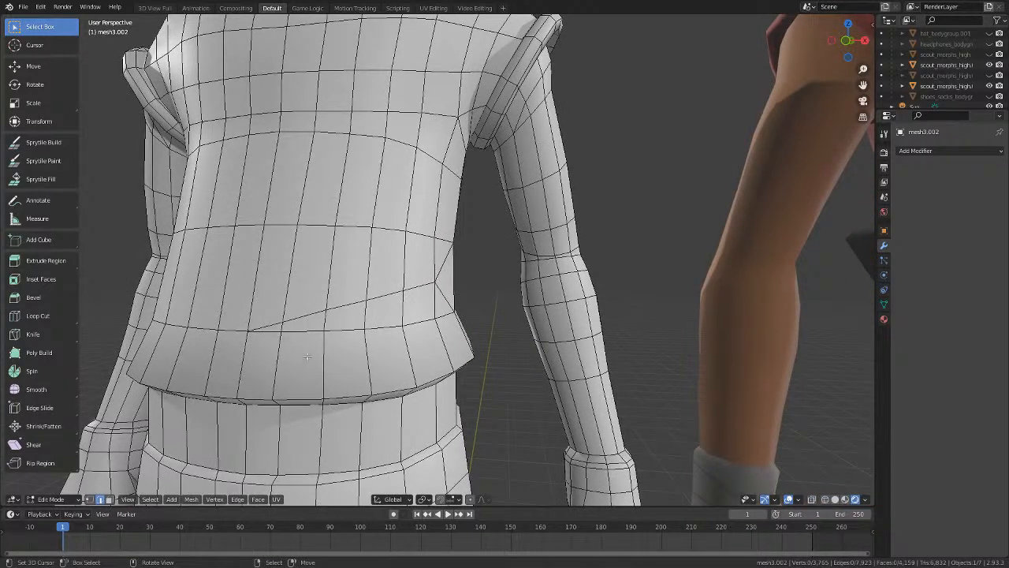
{"action": "left_click", "coordinate": [300, 312], "text": "shift"}
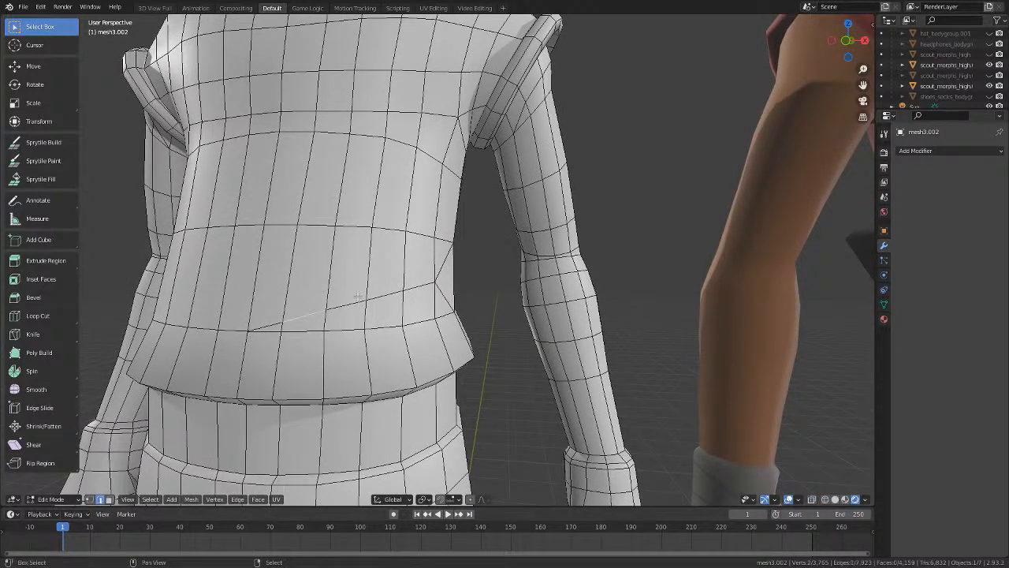
{"action": "middle_click_drag", "start_coordinate": [396, 292], "coordinate": [494, 292]}
{"action": "key", "text": "v"}
{"action": "right_click", "coordinate": [494, 293]}
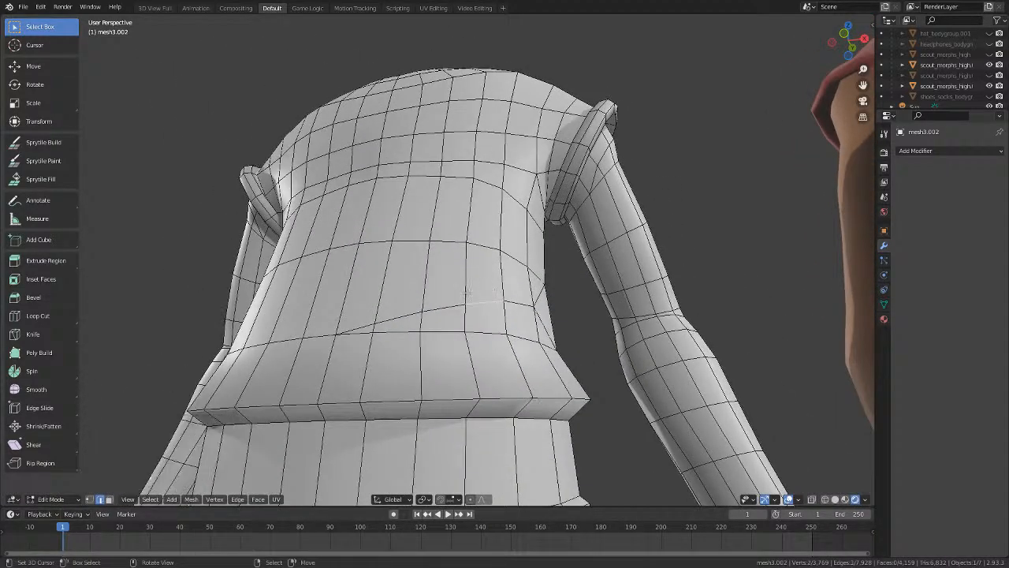
{"action": "key", "text": "g"}
{"action": "right_click", "coordinate": [506, 295]}
Move the ripped upper edge about -0.075 along Y and about 0.094 along X.
{"action": "middle_click_drag", "start_coordinate": [505, 300], "coordinate": [494, 273]}
{"action": "key", "text": "g"}
{"action": "key", "text": "y"}
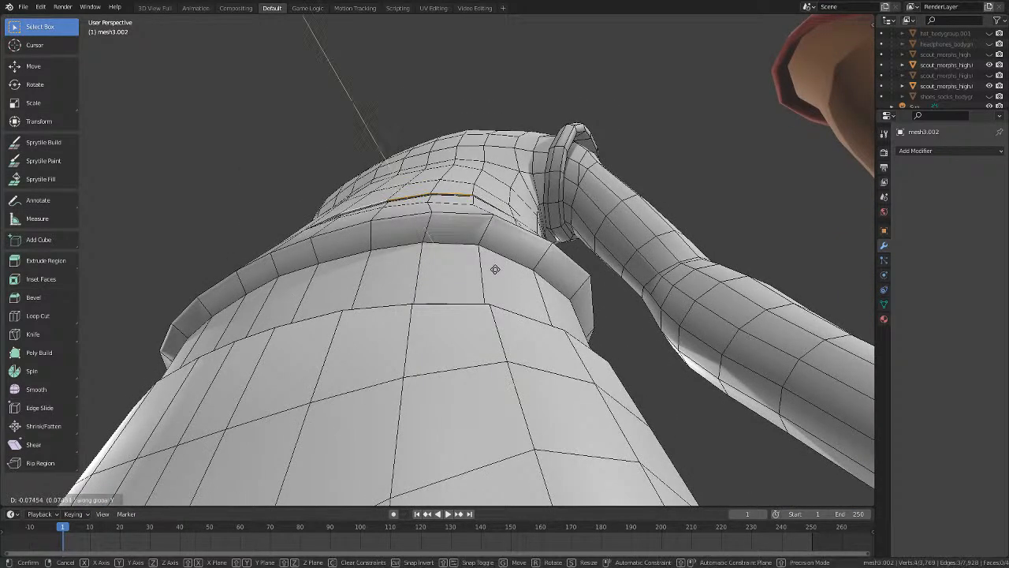
{"action": "left_click", "coordinate": [496, 269]}
{"action": "key", "text": "x"}
{"action": "key", "text": "g"}
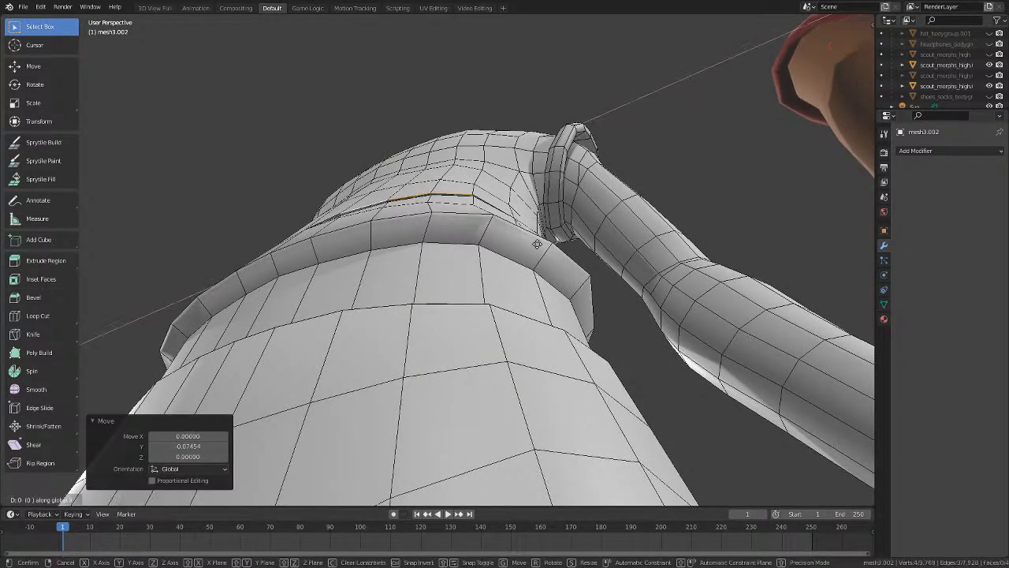
{"action": "key", "text": "x"}
{"action": "left_click", "coordinate": [539, 243]}
{"action": "key", "text": "g"}
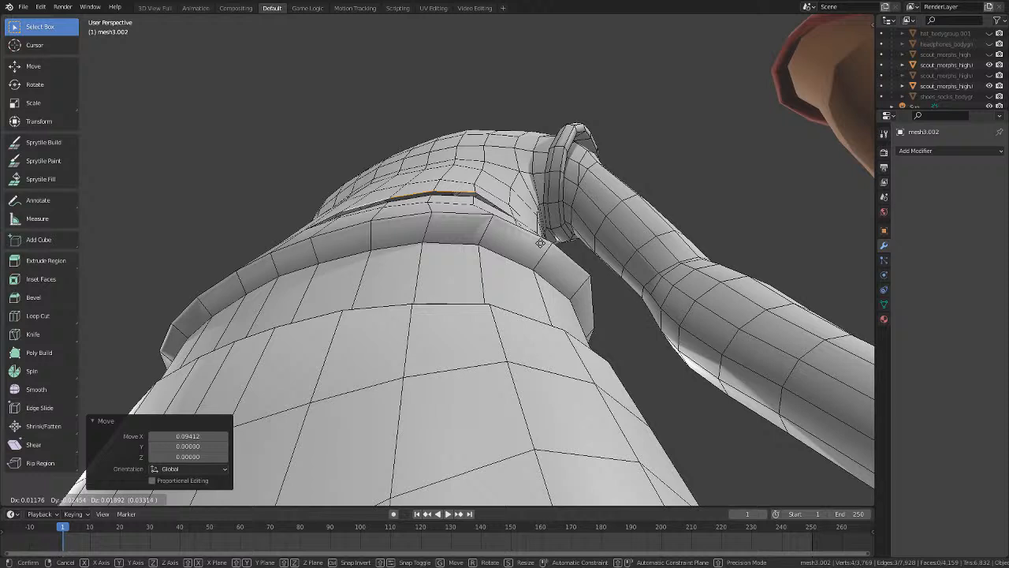
{"action": "key", "text": "Escape"}
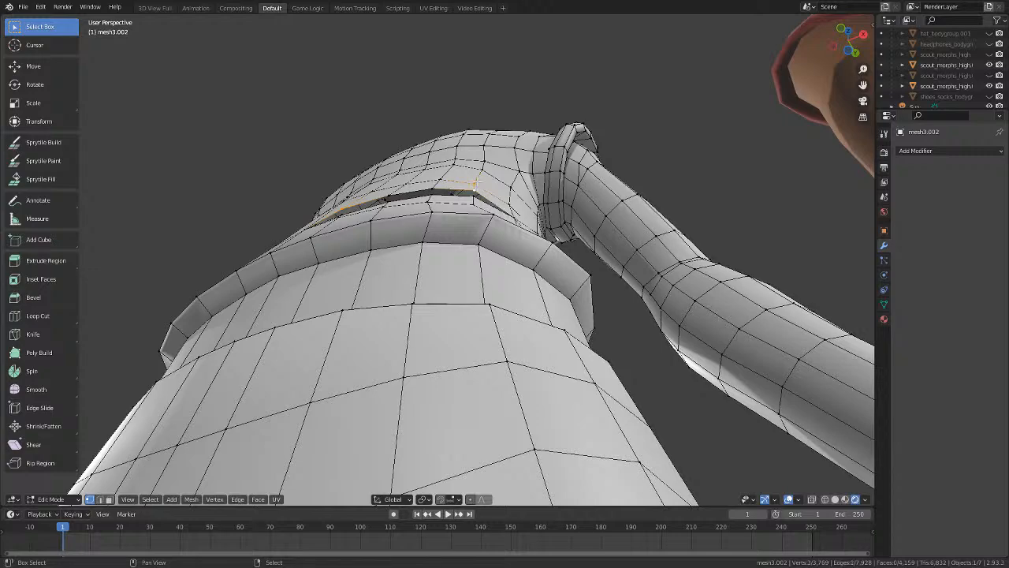
Reposition individual vertices on the slit's upper edge, then shift the edge along Z to open the gap.
{"action": "key", "text": "g"}
{"action": "left_click", "coordinate": [492, 213]}
{"action": "middle_click_drag", "start_coordinate": [492, 213], "coordinate": [510, 275]}
{"action": "left_click", "coordinate": [450, 358], "text": "shift"}
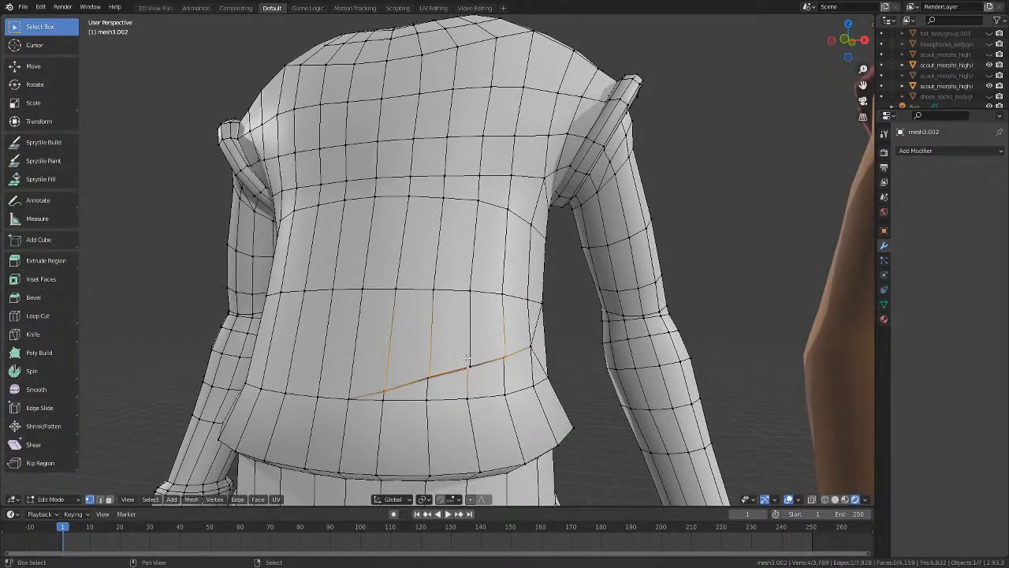
{"action": "middle_click_drag", "start_coordinate": [471, 396], "coordinate": [494, 353]}
{"action": "key", "text": "g"}
{"action": "key", "text": "z"}
{"action": "left_click", "coordinate": [495, 350]}
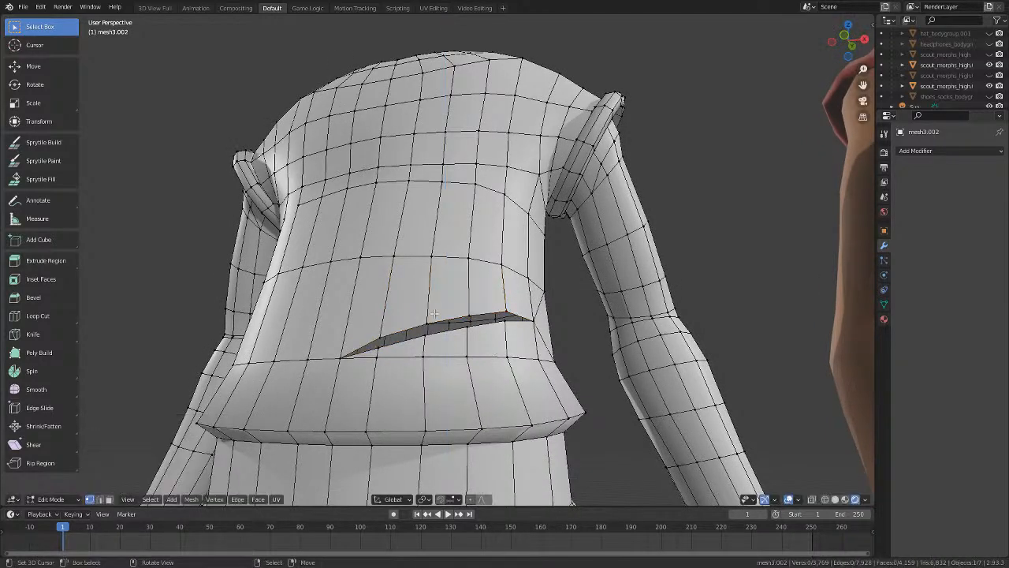
Raise the two middle vertices of the slit's upper edge about 0.17 along Z.
{"action": "key", "text": "g"}
{"action": "key", "text": "z"}
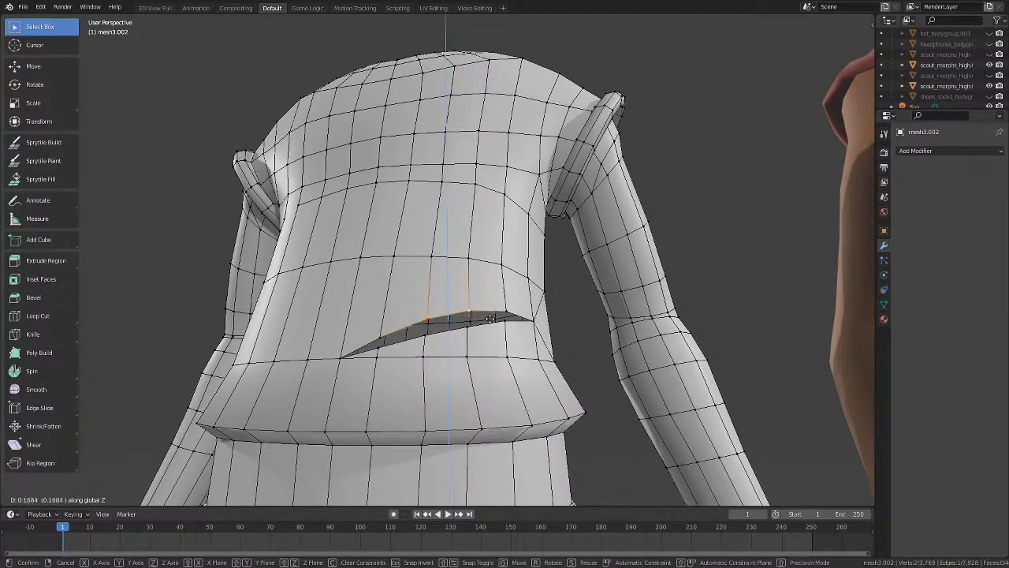
{"action": "left_click", "coordinate": [489, 319]}
{"action": "middle_click_drag", "start_coordinate": [489, 320], "coordinate": [451, 361]}
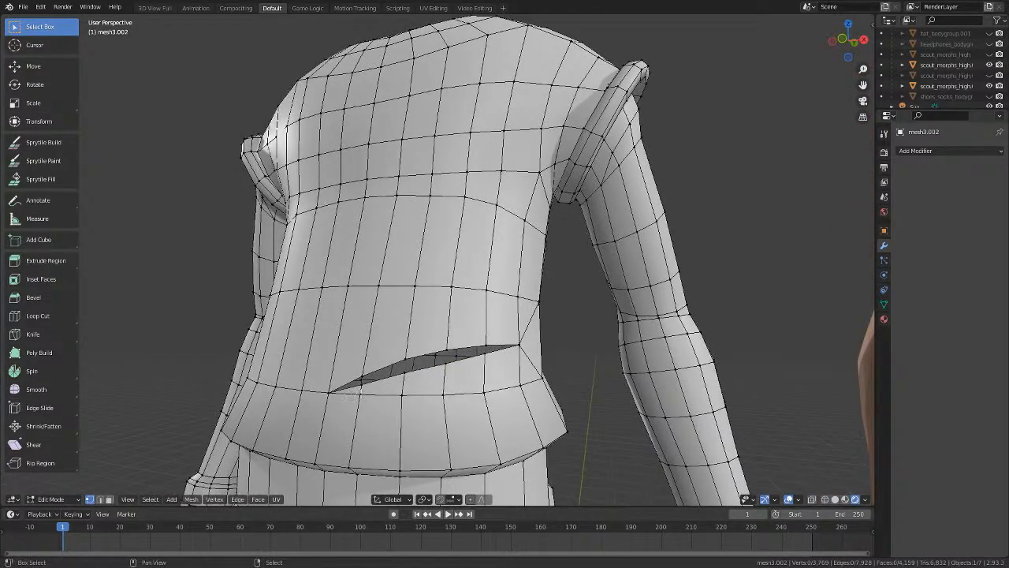
Fill the open slit on the shirt's front with new faces, joining its upper and lower edges along its whole length.
{"action": "middle_click_drag", "start_coordinate": [367, 360], "coordinate": [494, 324]}
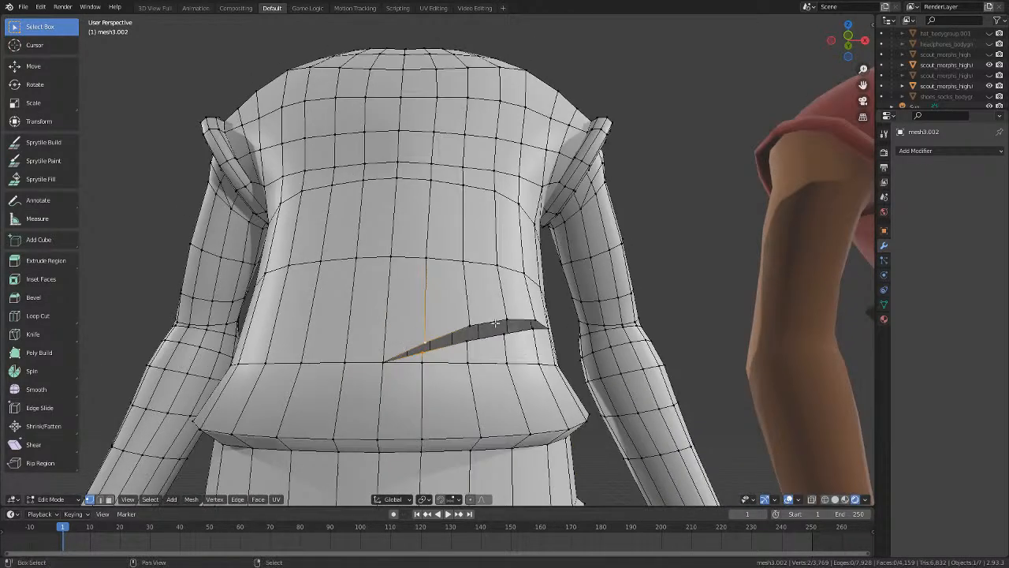
{"action": "key", "text": "f"}
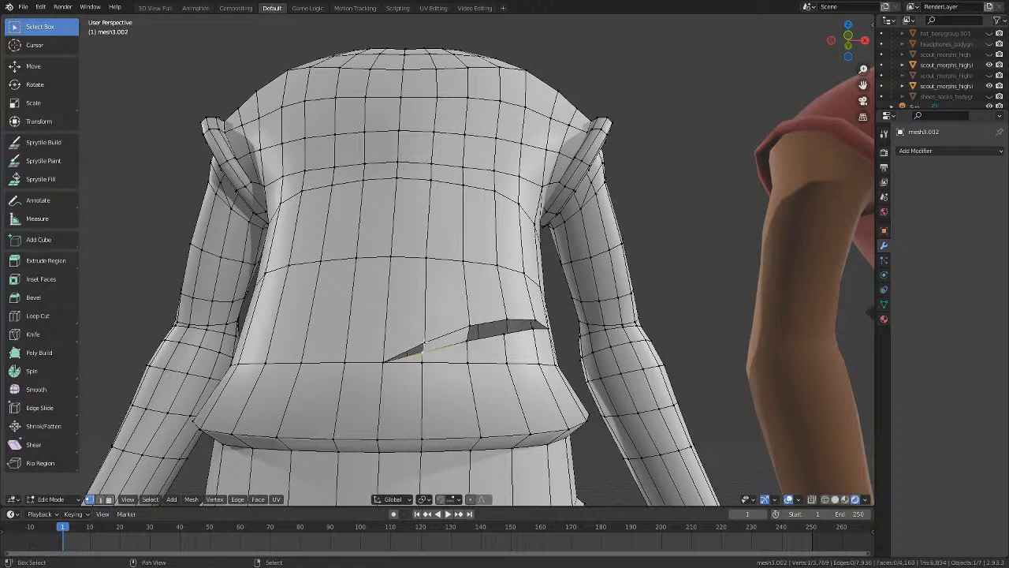
{"action": "left_click", "coordinate": [473, 328], "text": "shift"}
{"action": "key", "text": "f"}
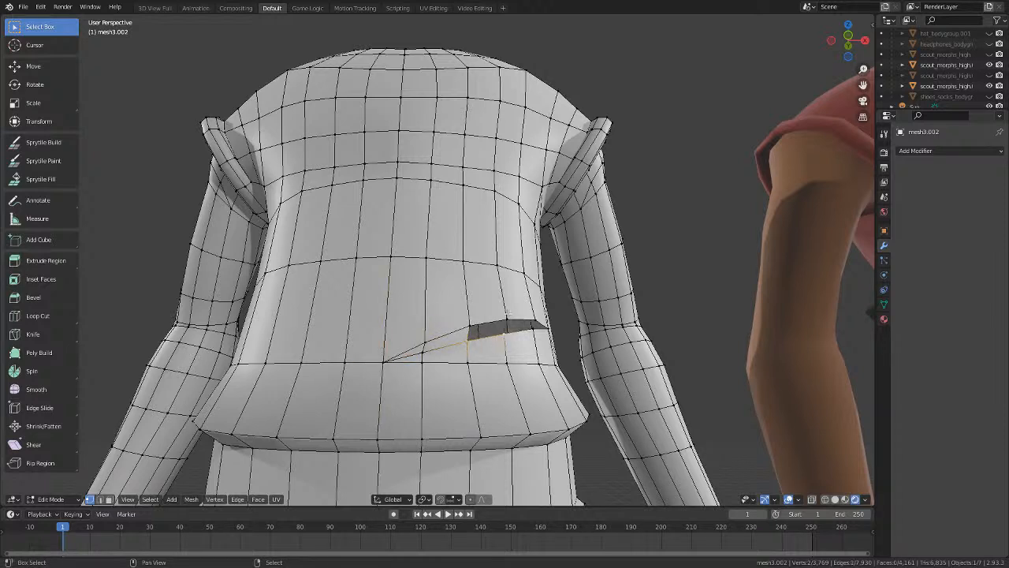
{"action": "key", "text": "ctrl+z"}
{"action": "right_click", "coordinate": [473, 322], "text": "shift"}
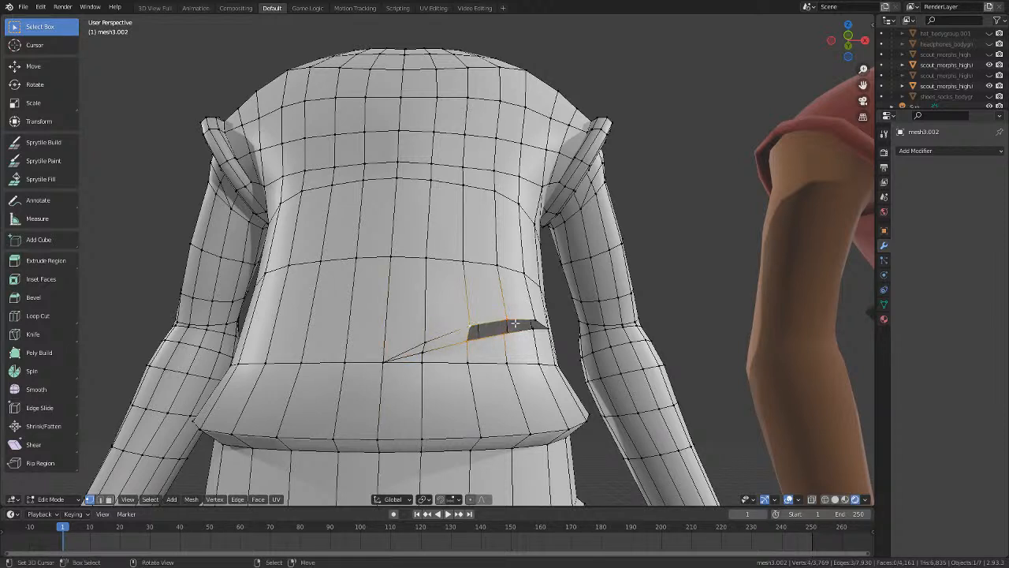
{"action": "key", "text": "f"}
{"action": "right_click", "coordinate": [508, 336]}
{"action": "key", "text": "f"}
{"action": "key", "text": "a"}
{"action": "middle_click_drag", "start_coordinate": [498, 310], "coordinate": [600, 373]}
{"action": "key", "text": "f"}
Check the filled fold in Object Mode, then bevel its upper edge about 0.13 wide with one segment and deselect it.
{"action": "scroll", "coordinate": [468, 337], "scroll_direction": "down", "scroll_amount": 3}
{"action": "key", "text": "Tab"}
{"action": "scroll", "coordinate": [468, 337], "scroll_direction": "down", "scroll_amount": 3}
{"action": "scroll", "coordinate": [578, 372], "scroll_direction": "down", "scroll_amount": 3}
{"action": "key", "text": "Tab"}
{"action": "scroll", "coordinate": [599, 376], "scroll_direction": "up", "scroll_amount": 8}
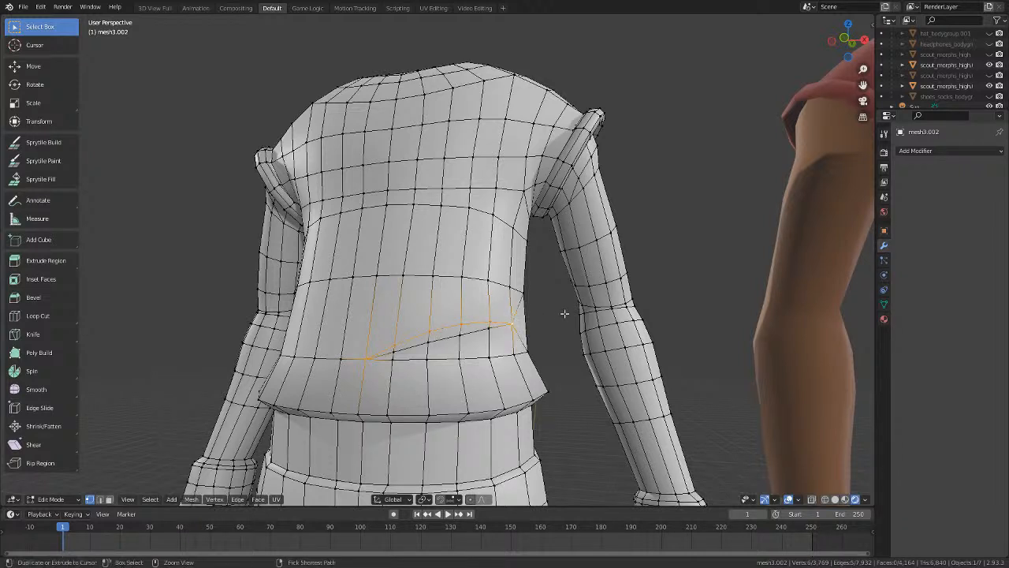
{"action": "scroll", "coordinate": [569, 324], "scroll_direction": "up", "scroll_amount": 1}
{"action": "right_click", "coordinate": [526, 340], "text": "shift"}
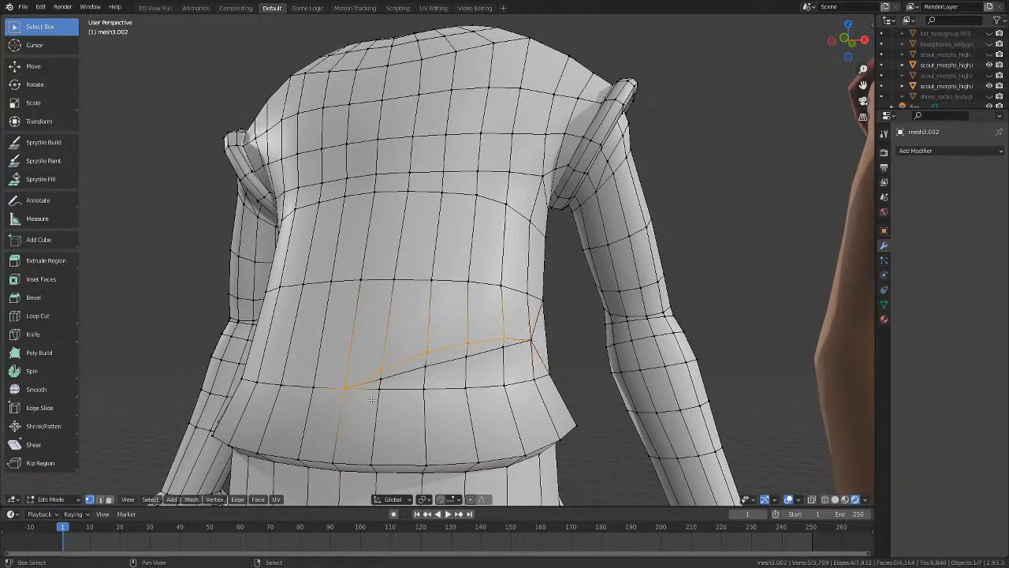
{"action": "key", "text": "ctrl+b"}
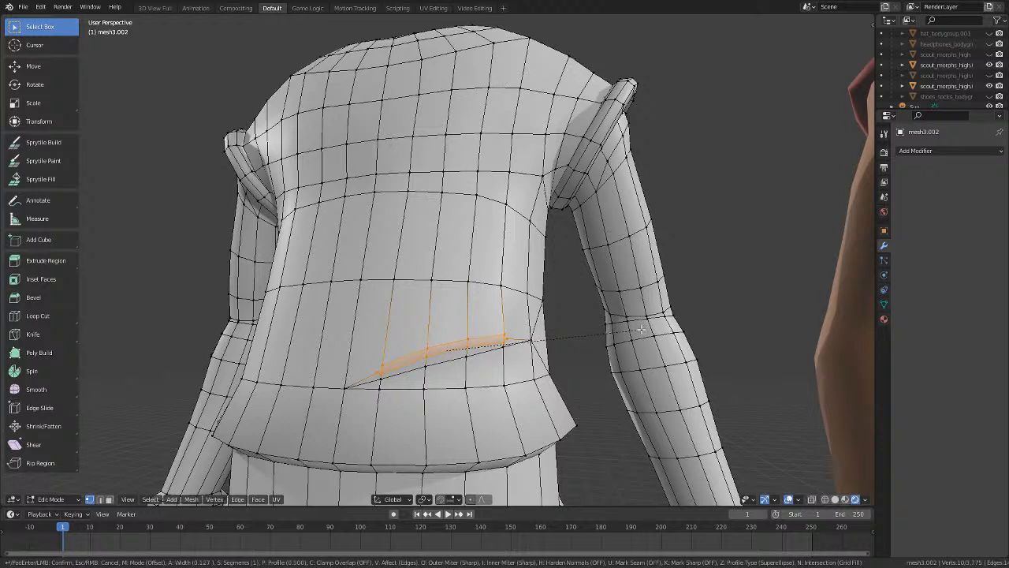
{"action": "left_click", "coordinate": [639, 329]}
{"action": "key", "text": "alt+a"}
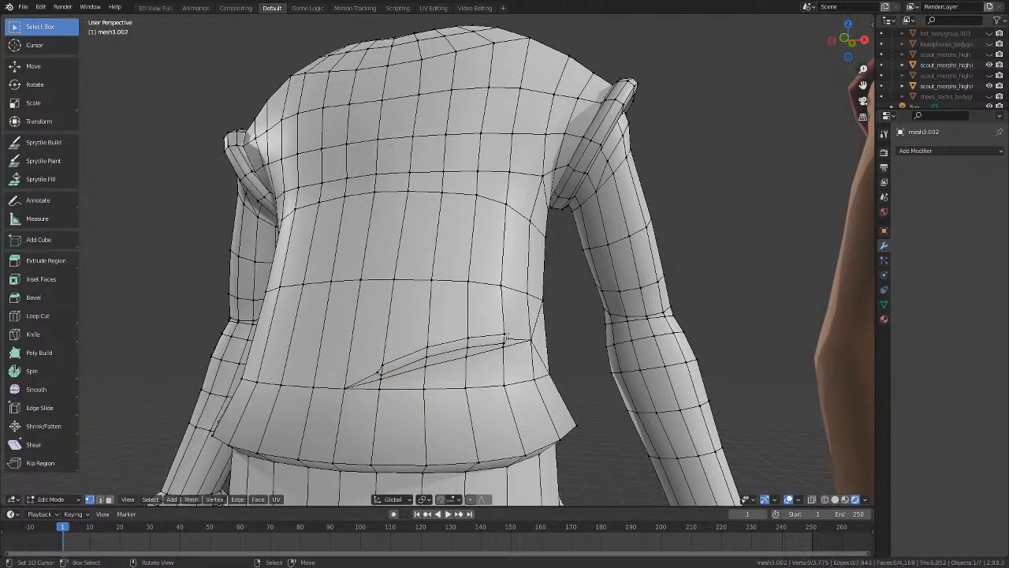
Merge the surplus bevel vertices into the fold's corner points at both ends.
{"action": "key", "text": "m"}
{"action": "left_click", "coordinate": [541, 345]}
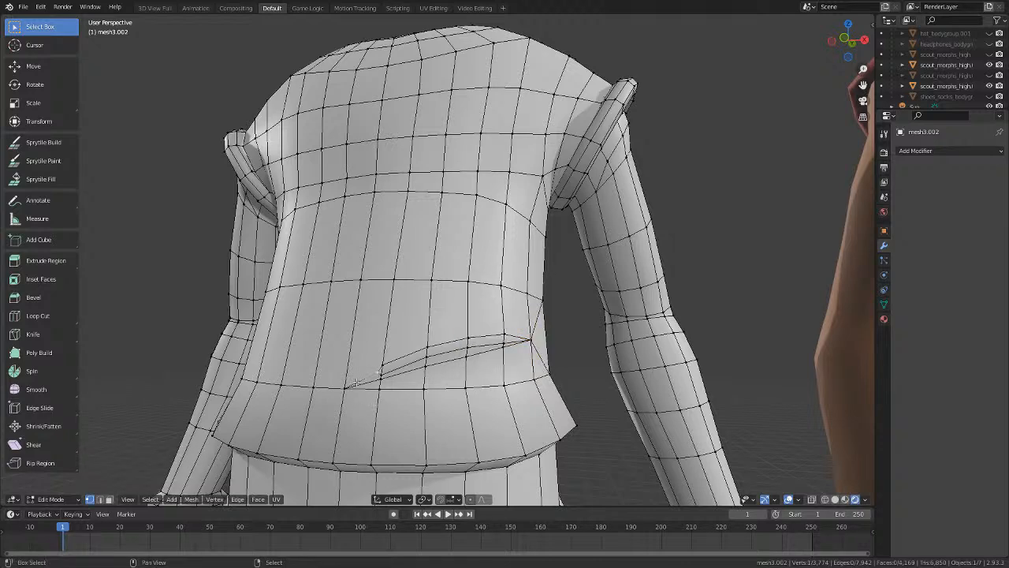
{"action": "key", "text": "m"}
{"action": "left_click", "coordinate": [340, 392]}
Leave Edit Mode, switch to solid shading and compare the new body's shirt fold with the original model from several sides.
{"action": "key", "text": "Tab"}
{"action": "scroll", "coordinate": [347, 392], "scroll_direction": "down", "scroll_amount": 5}
{"action": "key", "text": "alt+a"}
{"action": "middle_click_drag", "start_coordinate": [489, 378], "coordinate": [654, 382]}
{"action": "left_click", "coordinate": [835, 500]}
{"action": "scroll", "coordinate": [564, 398], "scroll_direction": "down", "scroll_amount": 4}
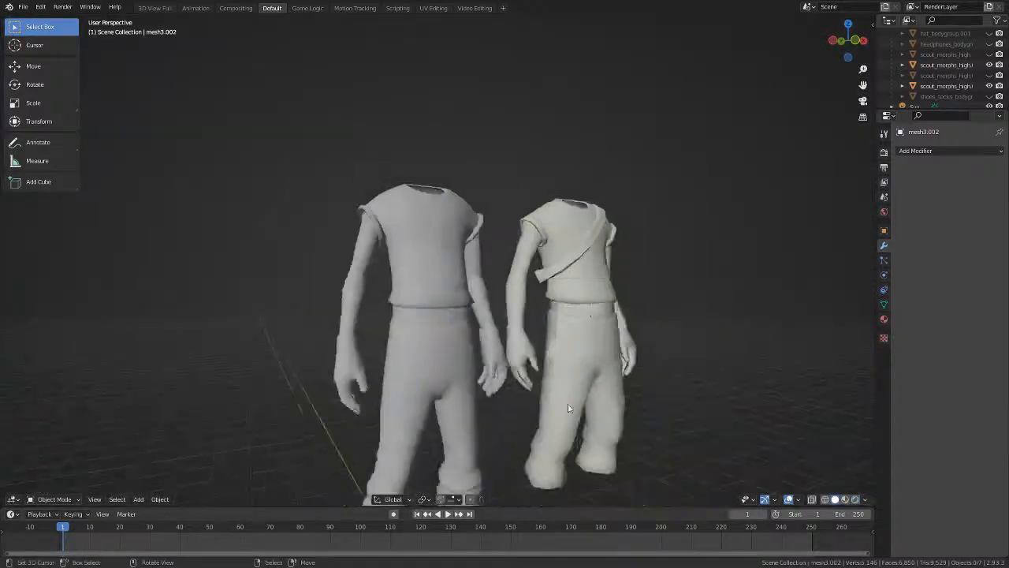
{"action": "mouse_move", "coordinate": [564, 398]}
{"action": "middle_mouse_down"}
{"action": "mouse_move", "coordinate": [473, 398]}
{"action": "mouse_move", "coordinate": [529, 403]}
{"action": "middle_mouse_up"}
{"action": "key", "text": "Tab"}
{"action": "middle_click_drag", "start_coordinate": [517, 385], "coordinate": [483, 325]}
{"action": "scroll", "coordinate": [536, 403], "scroll_direction": "down", "scroll_amount": 2}
{"action": "scroll", "coordinate": [465, 311], "scroll_direction": "down", "scroll_amount": 2}
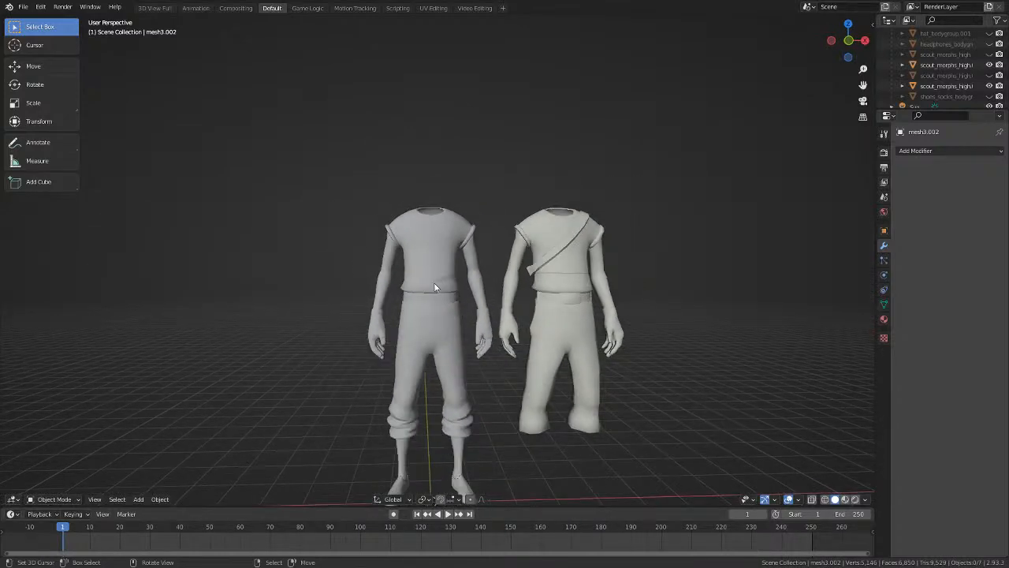
Save the current Scout file and open the recent file Heavy3.blend.
{"action": "left_click", "coordinate": [23, 6]}
{"action": "left_click", "coordinate": [58, 76]}
{"action": "left_click", "coordinate": [23, 7]}
{"action": "mouse_move", "coordinate": [59, 41]}
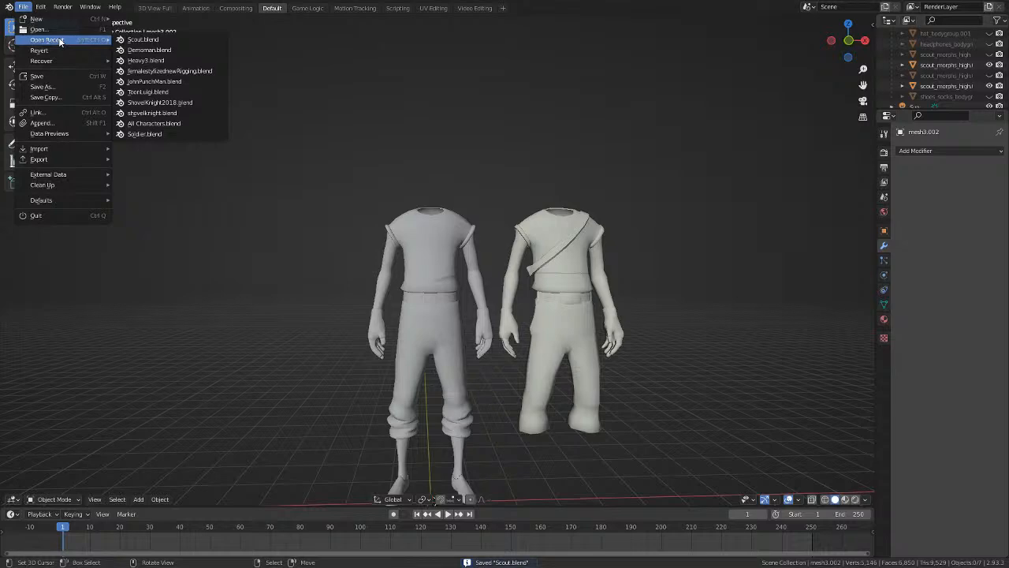
{"action": "left_click", "coordinate": [146, 60]}
Show the Heavy's Body mesh in Edit Mode and examine the topology of its shirt folds and arms.
{"action": "scroll", "coordinate": [386, 166], "scroll_direction": "up", "scroll_amount": 5}
{"action": "left_click", "coordinate": [387, 165]}
{"action": "key", "text": "Tab"}
{"action": "key", "text": "Tab"}
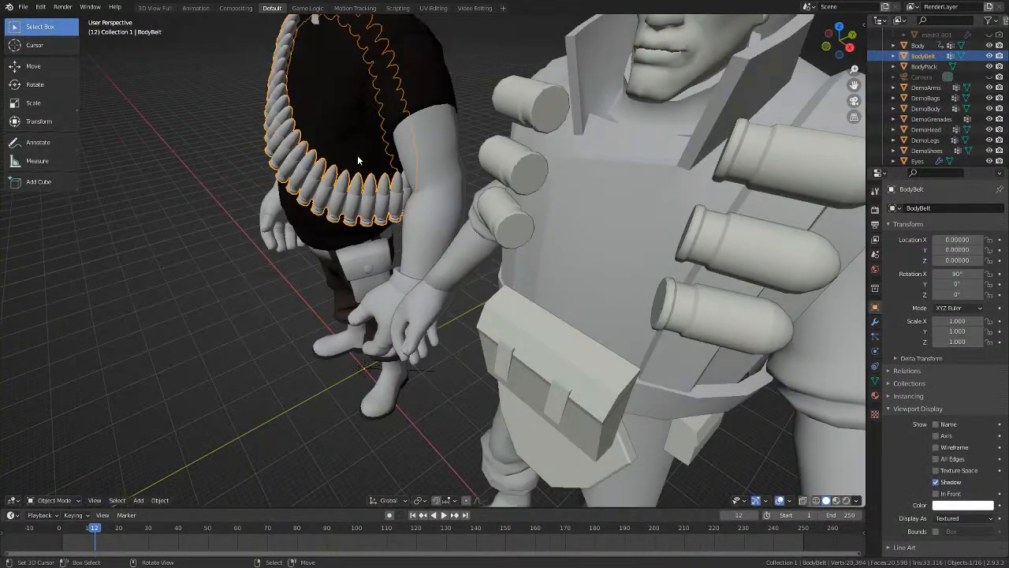
{"action": "left_click", "coordinate": [379, 156]}
{"action": "key", "text": "Tab"}
{"action": "middle_click_drag", "start_coordinate": [380, 156], "coordinate": [555, 226]}
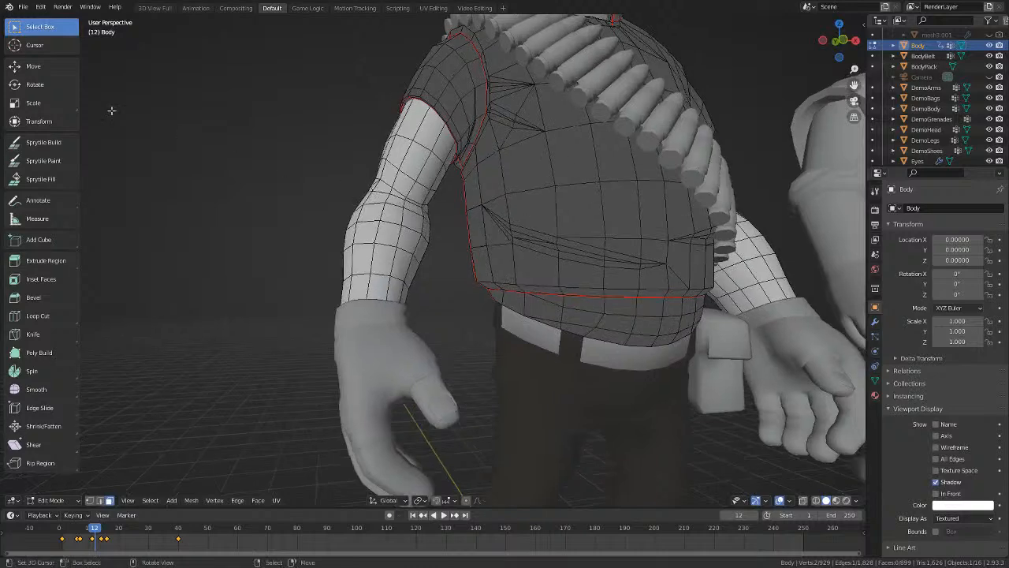
{"action": "middle_click_drag", "start_coordinate": [343, 119], "coordinate": [426, 138]}
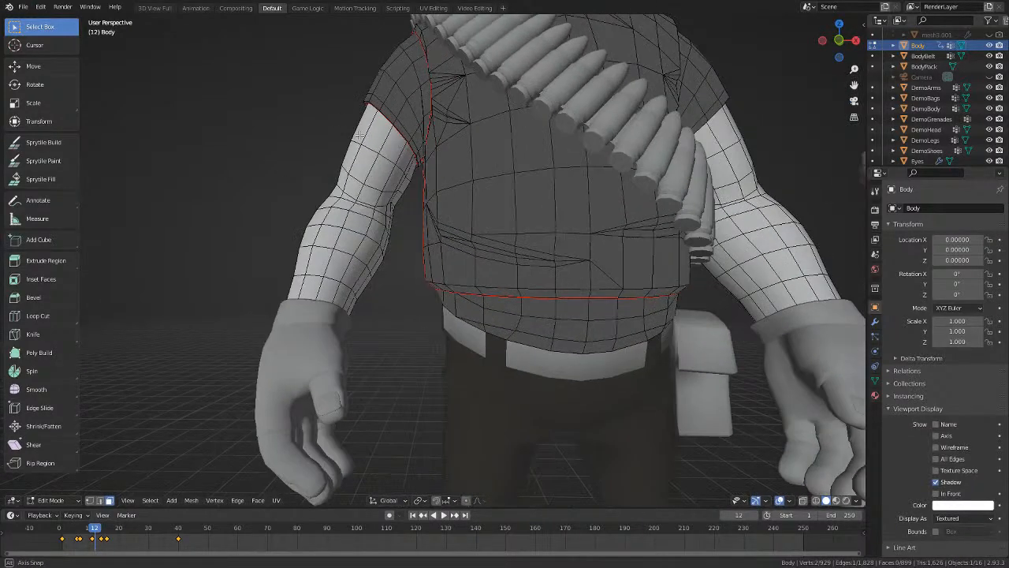
Reopen the recent file Scout.blend in place of the Heavy file.
{"action": "left_click", "coordinate": [21, 6]}
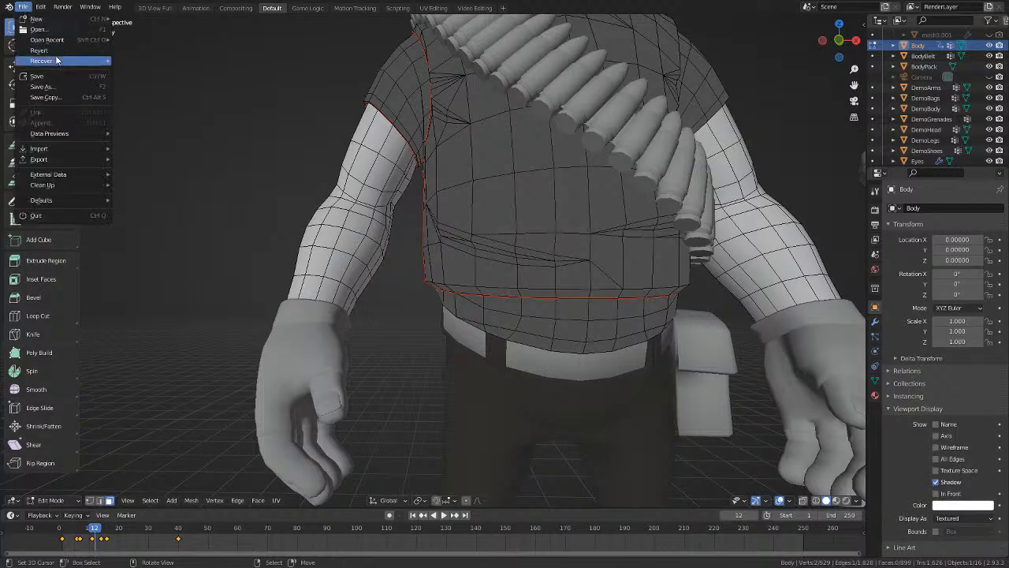
{"action": "mouse_move", "coordinate": [65, 44]}
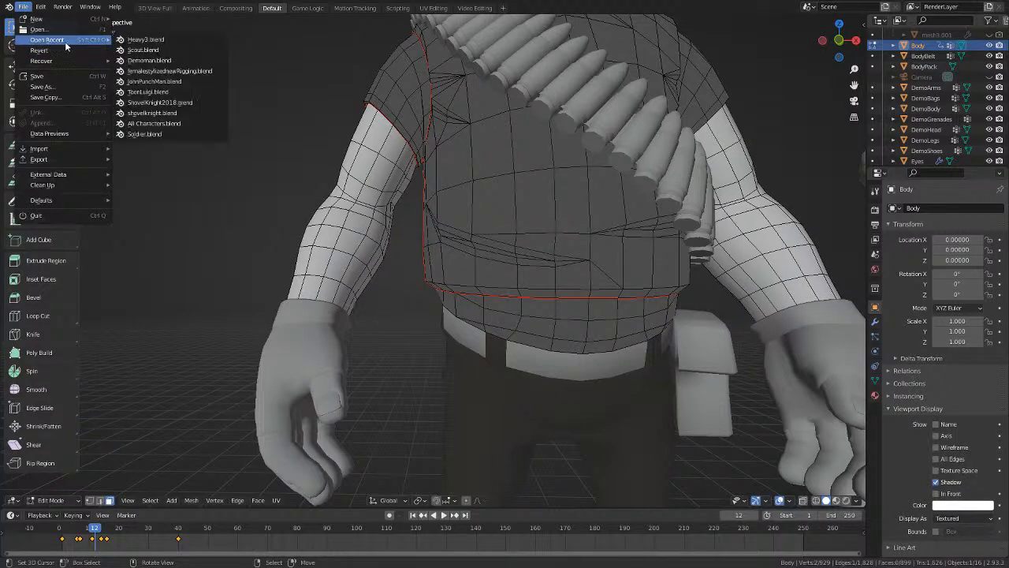
{"action": "left_click", "coordinate": [146, 40]}
{"action": "left_click", "coordinate": [525, 302]}
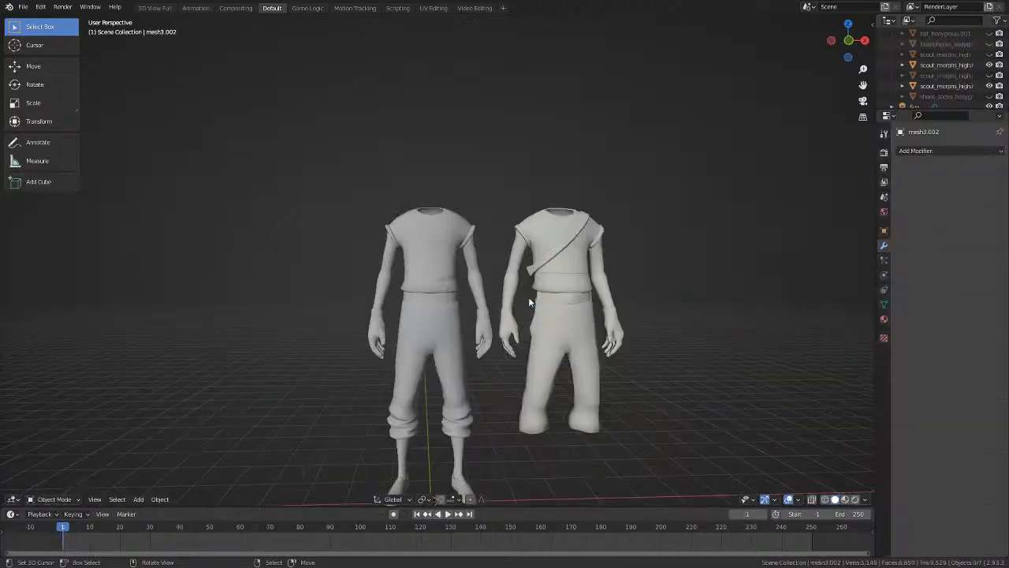
Enter Edit Mode on the new body and merge the doubled vertices nearest the front end of the shirt fold.
{"action": "left_click", "coordinate": [404, 267]}
{"action": "key", "text": "Tab"}
{"action": "scroll", "coordinate": [465, 280], "scroll_direction": "up", "scroll_amount": 4}
{"action": "key", "text": "Tab"}
{"action": "left_click", "coordinate": [552, 289]}
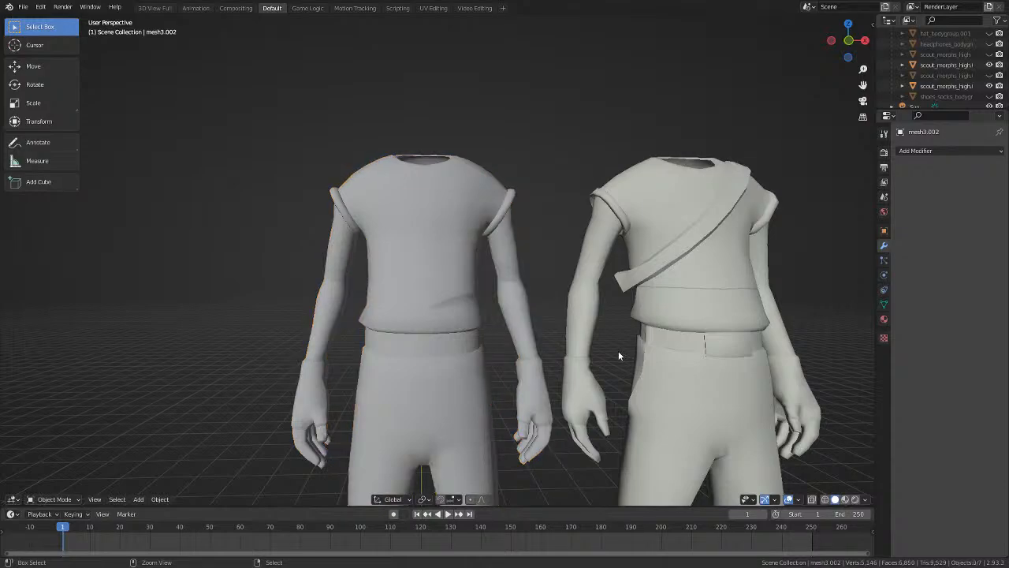
{"action": "scroll", "coordinate": [616, 353], "scroll_direction": "up", "scroll_amount": 3}
{"action": "key", "text": "Tab"}
{"action": "middle_click_drag", "start_coordinate": [606, 368], "coordinate": [516, 319]}
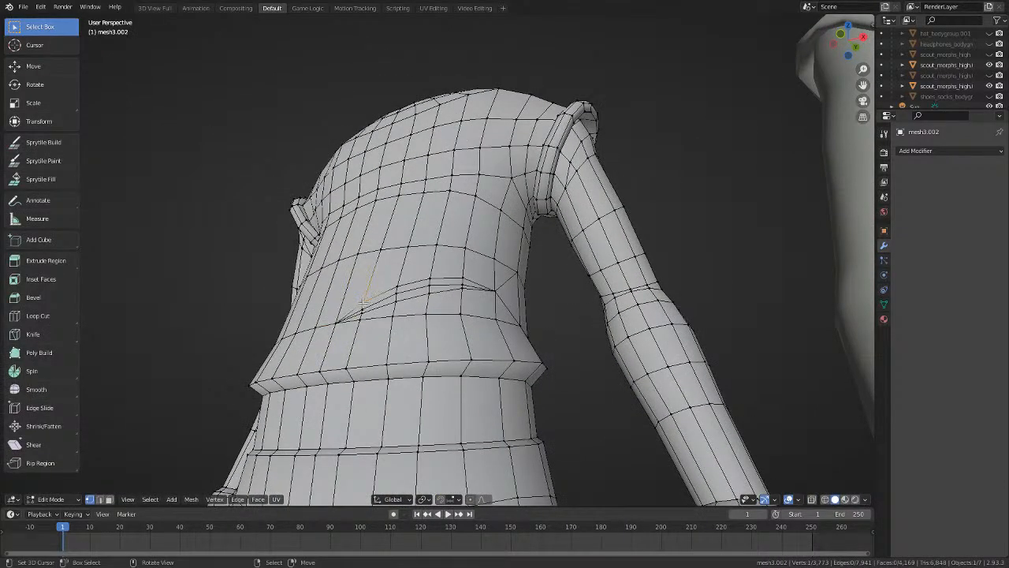
{"action": "scroll", "coordinate": [363, 302], "scroll_direction": "up", "scroll_amount": 5}
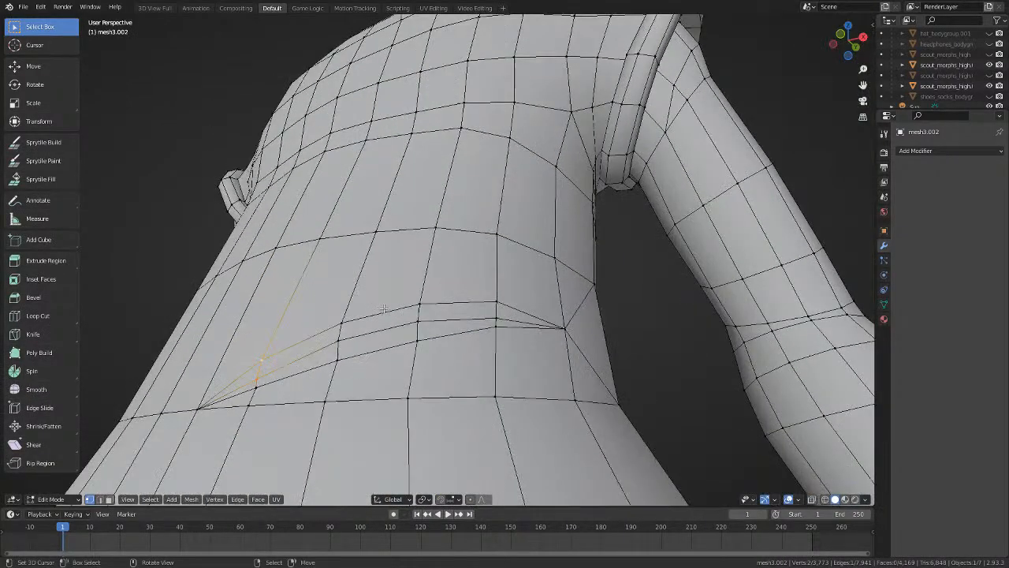
{"action": "key", "text": "m"}
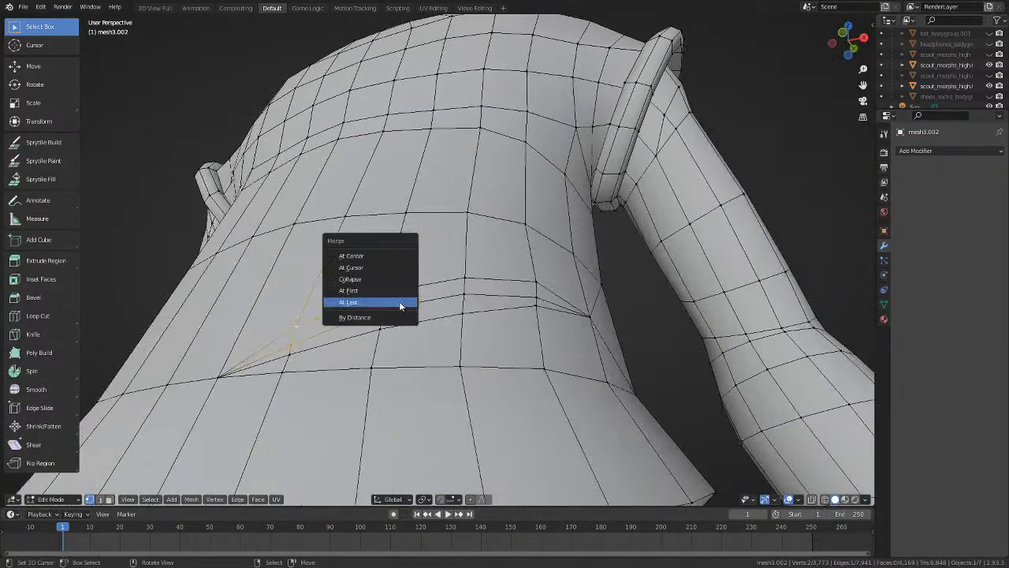
{"action": "left_click", "coordinate": [384, 258]}
Merge the other three doubled vertex pairs along the fold's upper edge at their centers.
{"action": "left_click", "coordinate": [382, 308]}
{"action": "left_click", "coordinate": [385, 294]}
{"action": "key", "text": "m"}
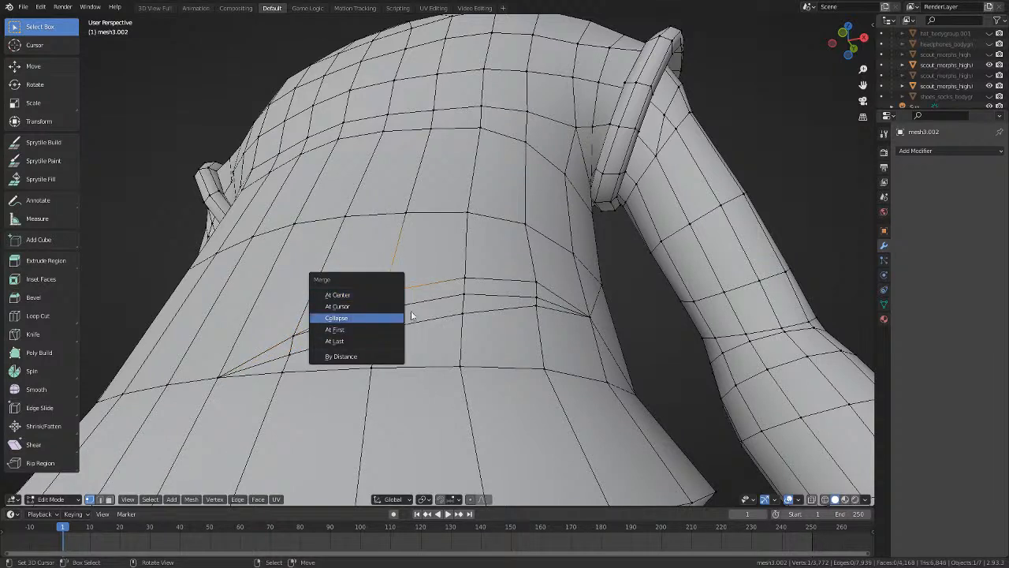
{"action": "left_click", "coordinate": [384, 292]}
{"action": "key", "text": "m"}
{"action": "left_click", "coordinate": [391, 308]}
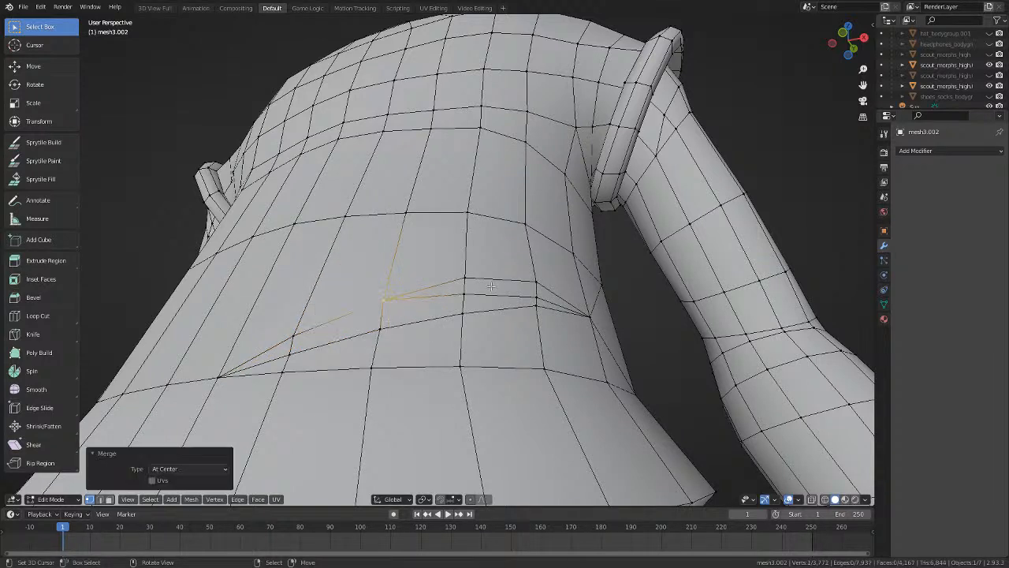
{"action": "left_click", "coordinate": [470, 286]}
{"action": "key", "text": "m"}
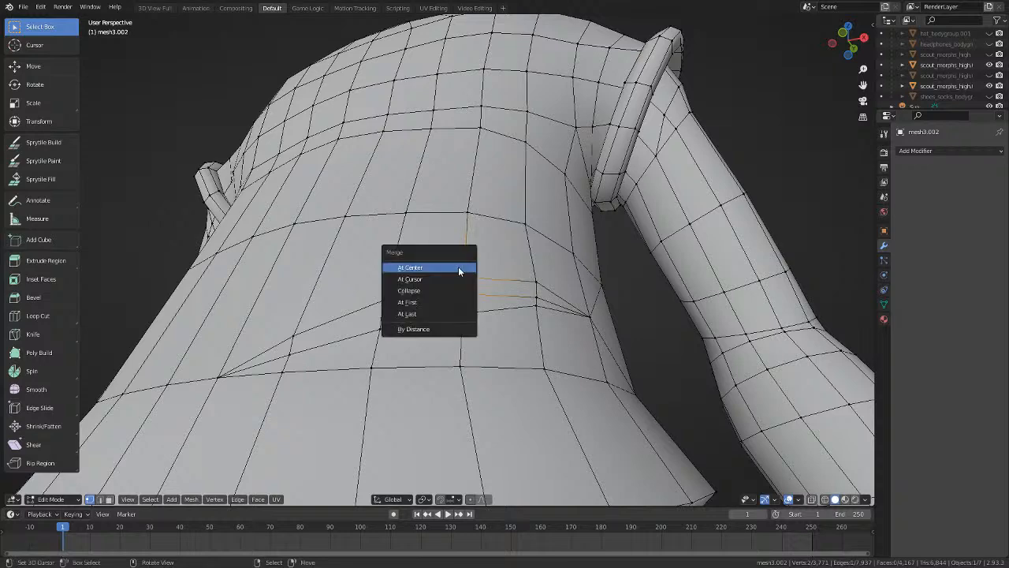
{"action": "left_click", "coordinate": [462, 269]}
{"action": "key", "text": "m"}
{"action": "left_click", "coordinate": [536, 289]}
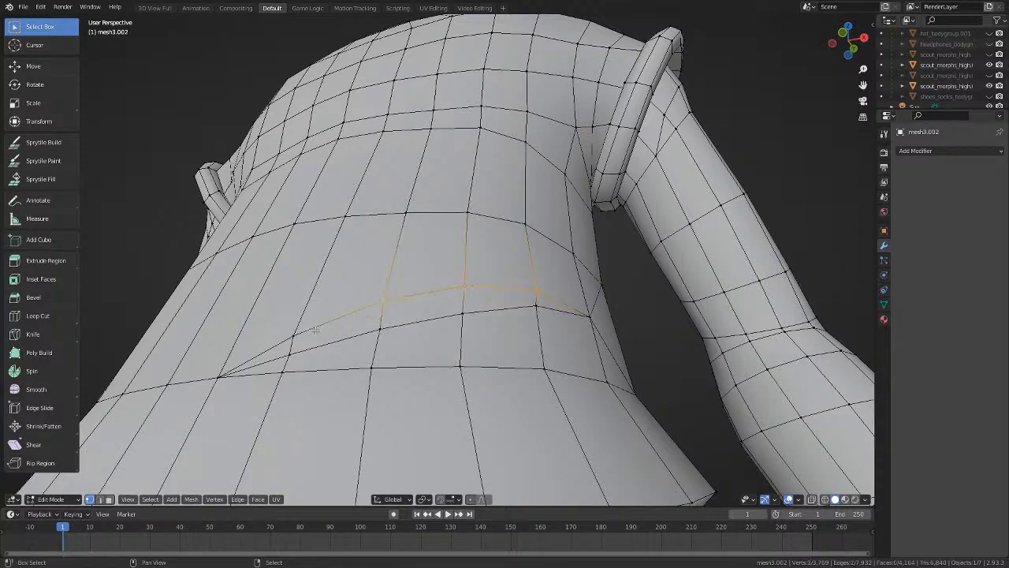
Move the four merged fold vertices about 0.105 along X and -0.12 along Y, and adjust their position freely.
{"action": "middle_click_drag", "start_coordinate": [314, 329], "coordinate": [426, 320]}
{"action": "key", "text": "g"}
{"action": "key", "text": "x"}
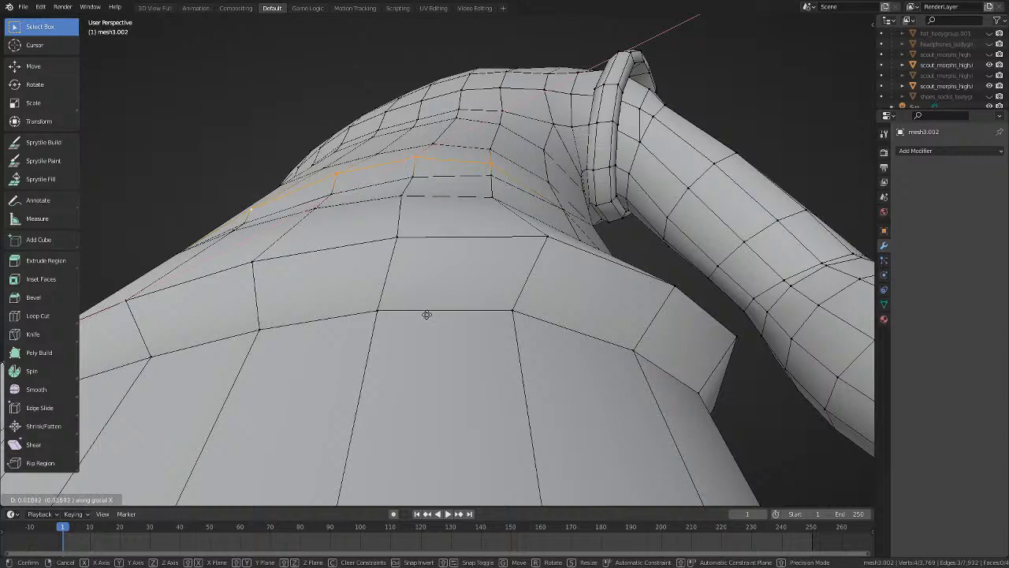
{"action": "left_click", "coordinate": [426, 315]}
{"action": "key", "text": "g"}
{"action": "key", "text": "y"}
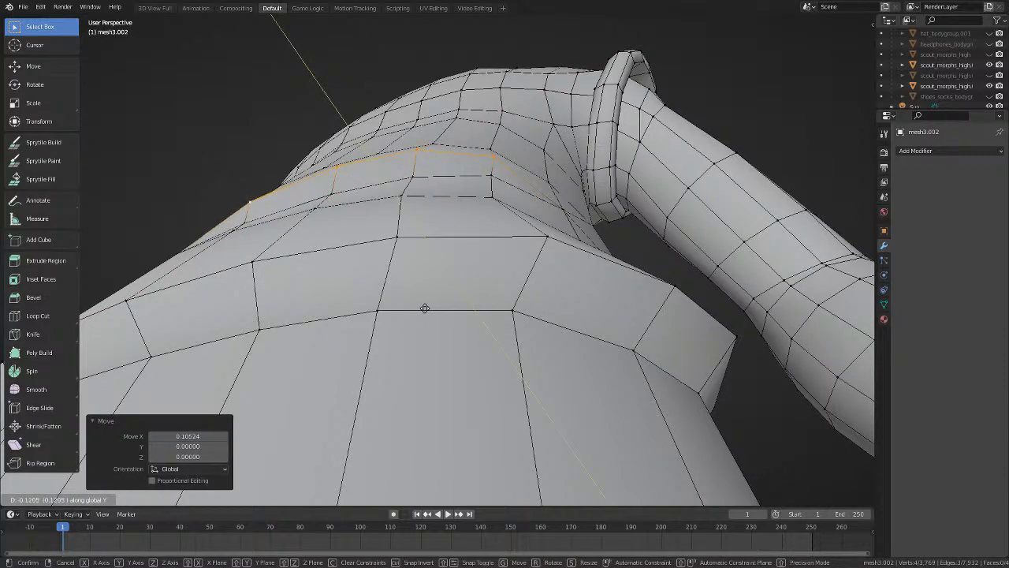
{"action": "left_click", "coordinate": [424, 308]}
{"action": "middle_click_drag", "start_coordinate": [424, 309], "coordinate": [527, 402]}
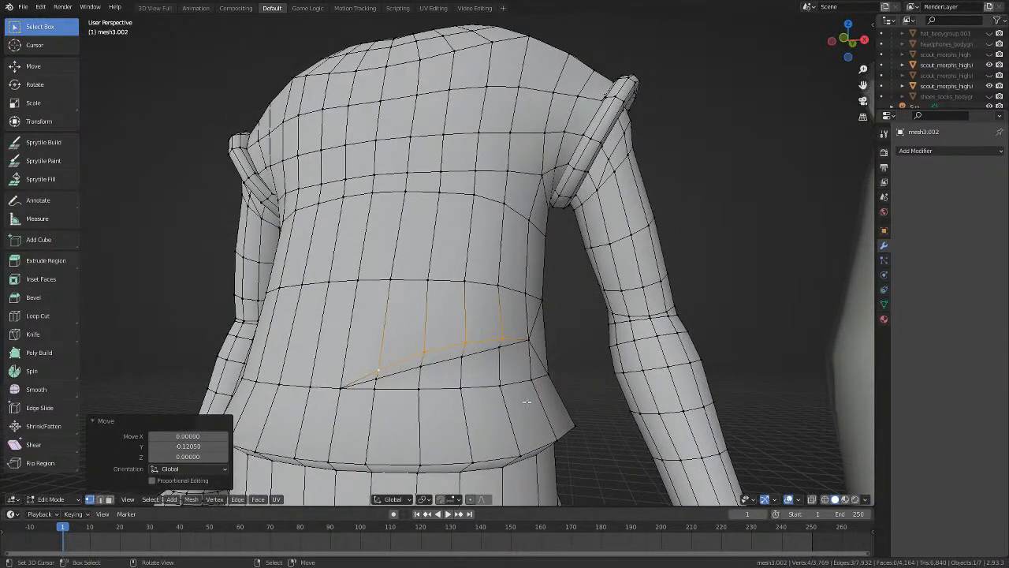
{"action": "key", "text": "g"}
{"action": "left_click", "coordinate": [523, 401]}
Try to bevel the edges outlining the shirt fold with one segment, and clear the selection.
{"action": "key", "text": "alt+a"}
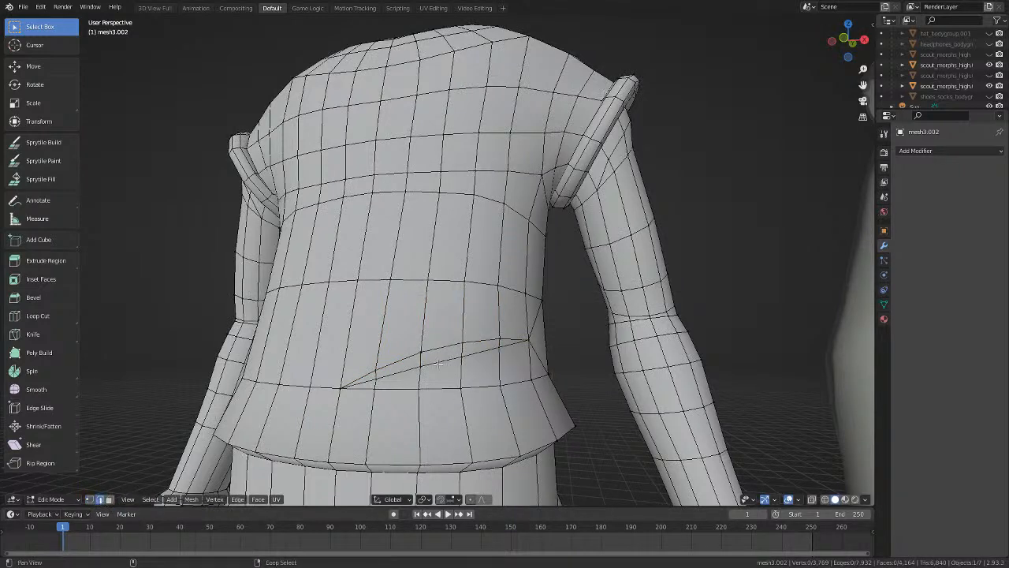
{"action": "key", "text": "ctrl+b"}
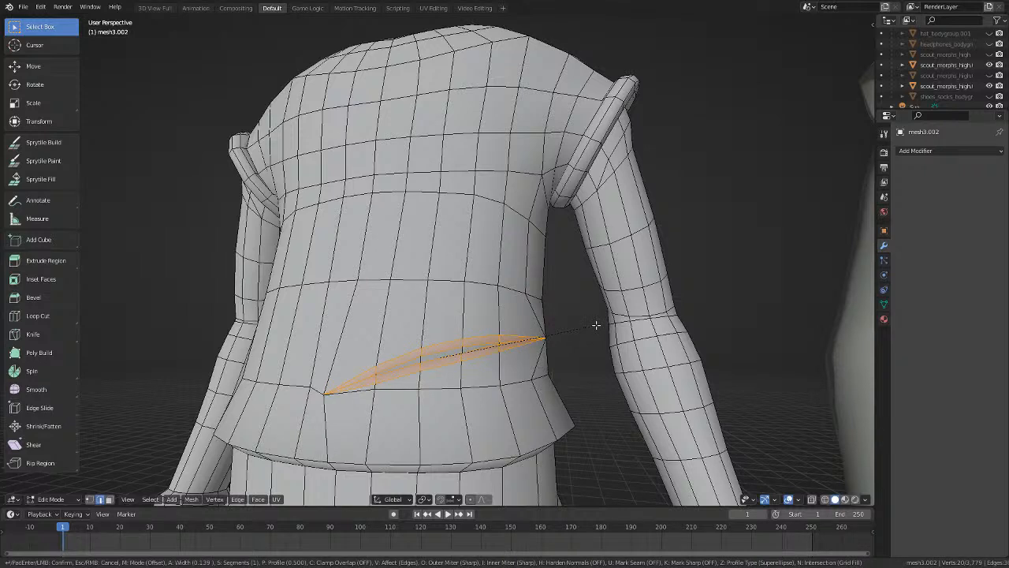
{"action": "left_click", "coordinate": [596, 325]}
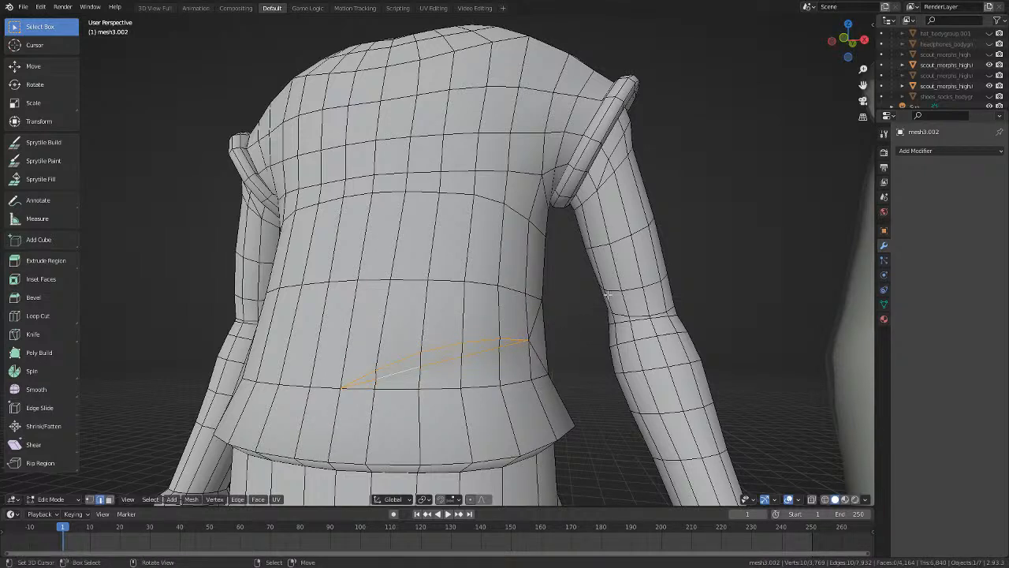
{"action": "key", "text": "alt+a"}
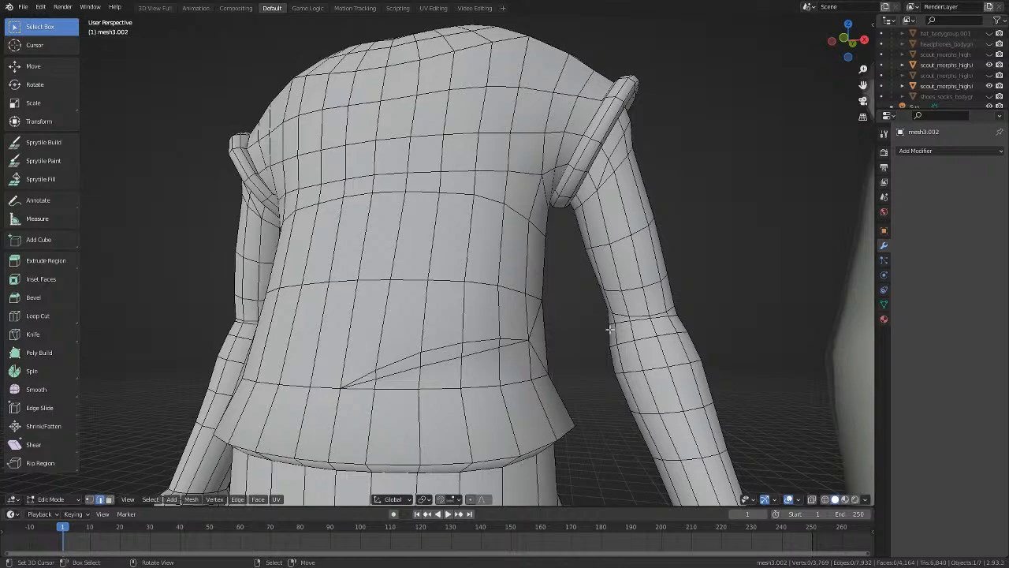
Examine the new body's wireframe and simplified shirt fold beside the original model from the front and other sides.
{"action": "scroll", "coordinate": [618, 277], "scroll_direction": "down", "scroll_amount": 3}
{"action": "middle_click_drag", "start_coordinate": [591, 293], "coordinate": [545, 355]}
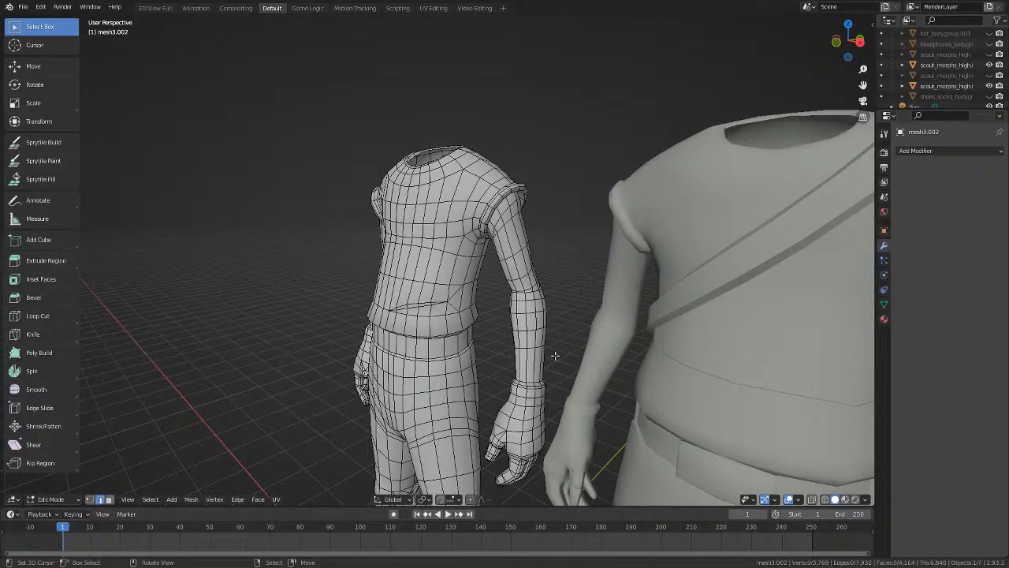
{"action": "key", "text": "KP_1"}
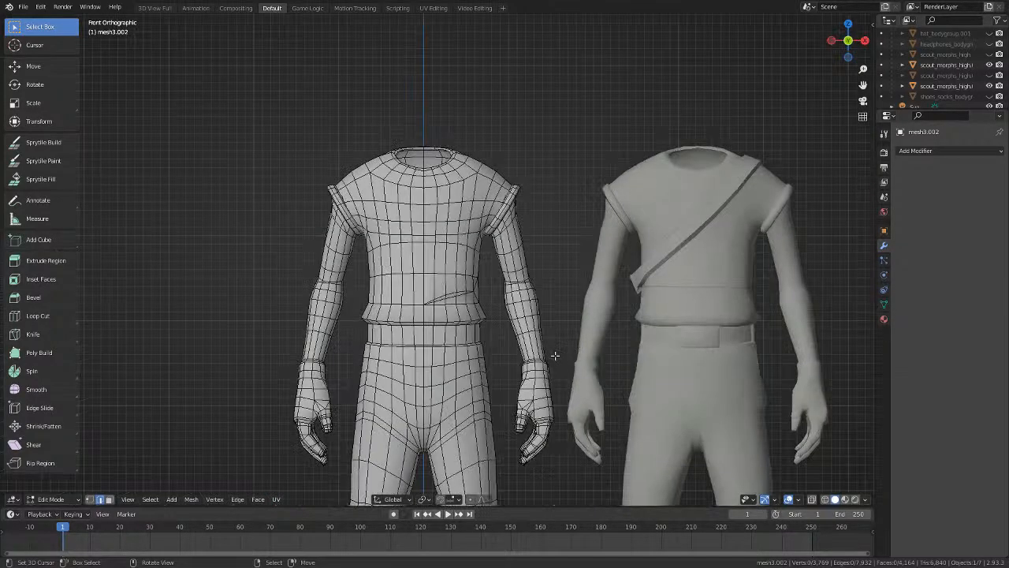
{"action": "scroll", "coordinate": [748, 336], "scroll_direction": "down", "scroll_amount": 3}
{"action": "middle_click_drag", "start_coordinate": [594, 269], "coordinate": [660, 288]}
{"action": "middle_click_drag", "start_coordinate": [318, 272], "coordinate": [530, 262]}
{"action": "scroll", "coordinate": [530, 262], "scroll_direction": "up", "scroll_amount": 5}
{"action": "middle_click_drag", "start_coordinate": [505, 299], "coordinate": [454, 328]}
{"action": "scroll", "coordinate": [570, 326], "scroll_direction": "down", "scroll_amount": 4}
{"action": "scroll", "coordinate": [455, 328], "scroll_direction": "down", "scroll_amount": 2}
Leave Edit Mode and compare the shaded new body with the original model at full length.
{"action": "key", "text": "Tab"}
{"action": "scroll", "coordinate": [392, 170], "scroll_direction": "up", "scroll_amount": 3}
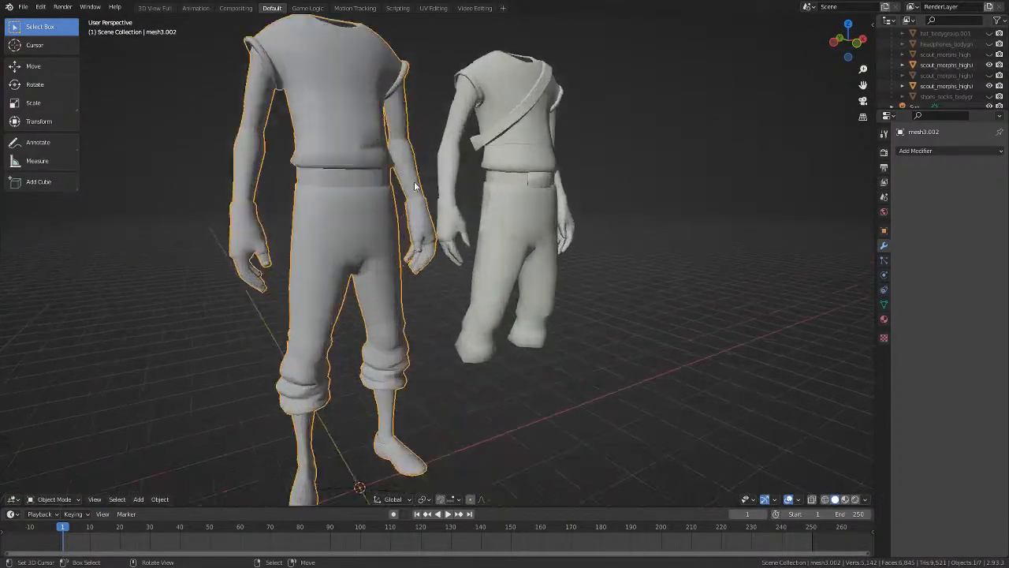
{"action": "middle_click_drag", "start_coordinate": [392, 170], "coordinate": [478, 161], "text": "shift"}
{"action": "scroll", "coordinate": [536, 160], "scroll_direction": "down", "scroll_amount": 3}
{"action": "scroll", "coordinate": [484, 153], "scroll_direction": "up", "scroll_amount": 3}
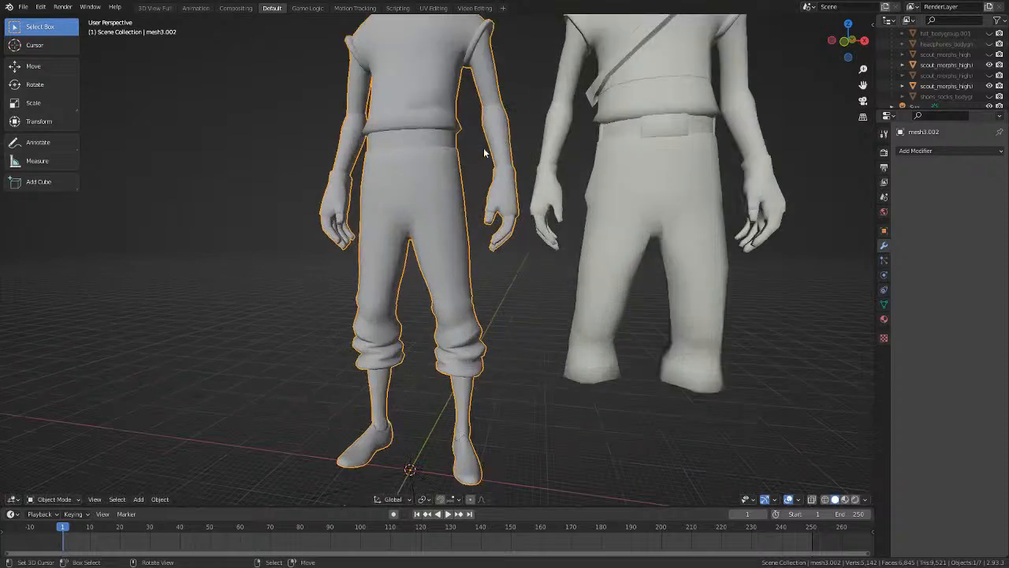
{"action": "right_click", "coordinate": [290, 59]}
{"action": "scroll", "coordinate": [613, 157], "scroll_direction": "down", "scroll_amount": 2}
{"action": "middle_click_drag", "start_coordinate": [637, 156], "coordinate": [593, 255], "text": "shift"}
{"action": "scroll", "coordinate": [572, 203], "scroll_direction": "up", "scroll_amount": 1}
{"action": "scroll", "coordinate": [467, 242], "scroll_direction": "down", "scroll_amount": 3}
{"action": "scroll", "coordinate": [482, 229], "scroll_direction": "up", "scroll_amount": 4}
{"action": "scroll", "coordinate": [484, 231], "scroll_direction": "down", "scroll_amount": 2}
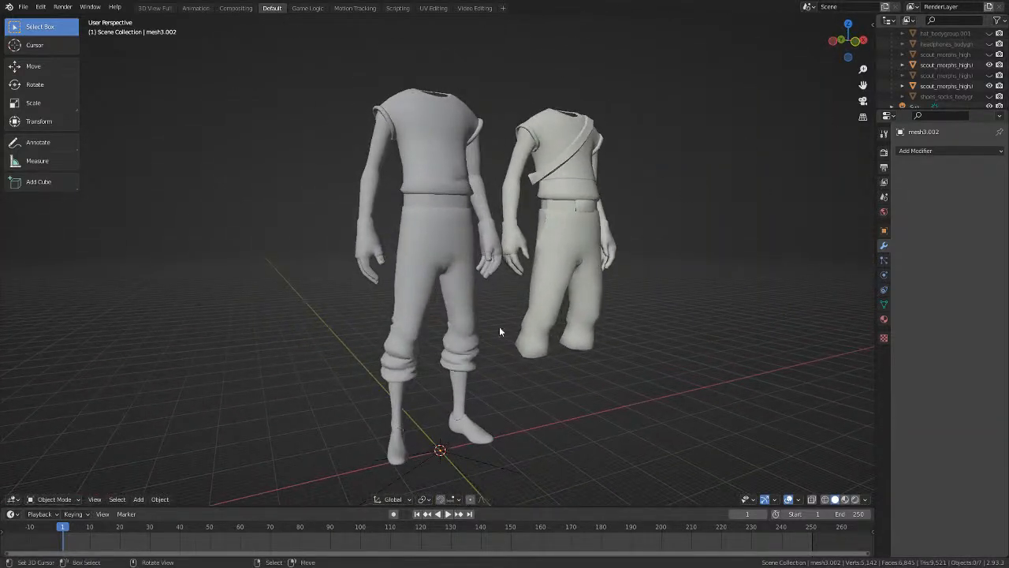
Inspect the hands of both models up close, and view the two bodies from behind and from the front.
{"action": "scroll", "coordinate": [466, 327], "scroll_direction": "up", "scroll_amount": 3}
{"action": "mouse_move", "coordinate": [500, 328]}
{"action": "middle_mouse_down"}
{"action": "mouse_move", "coordinate": [465, 327]}
{"action": "mouse_move", "coordinate": [508, 315]}
{"action": "middle_mouse_up"}
{"action": "scroll", "coordinate": [559, 307], "scroll_direction": "up", "scroll_amount": 3}
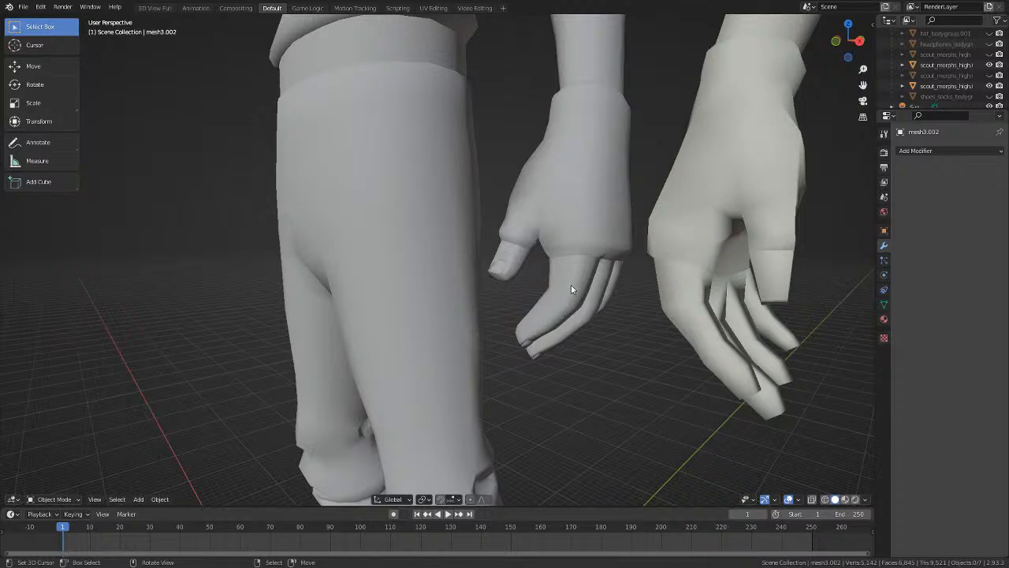
{"action": "scroll", "coordinate": [220, 316], "scroll_direction": "down", "scroll_amount": 3}
{"action": "scroll", "coordinate": [221, 316], "scroll_direction": "down", "scroll_amount": 2}
{"action": "middle_click_drag", "start_coordinate": [221, 316], "coordinate": [448, 378]}
{"action": "scroll", "coordinate": [387, 357], "scroll_direction": "down", "scroll_amount": 3}
{"action": "scroll", "coordinate": [417, 376], "scroll_direction": "up", "scroll_amount": 3}
{"action": "middle_click_drag", "start_coordinate": [374, 340], "coordinate": [618, 324]}
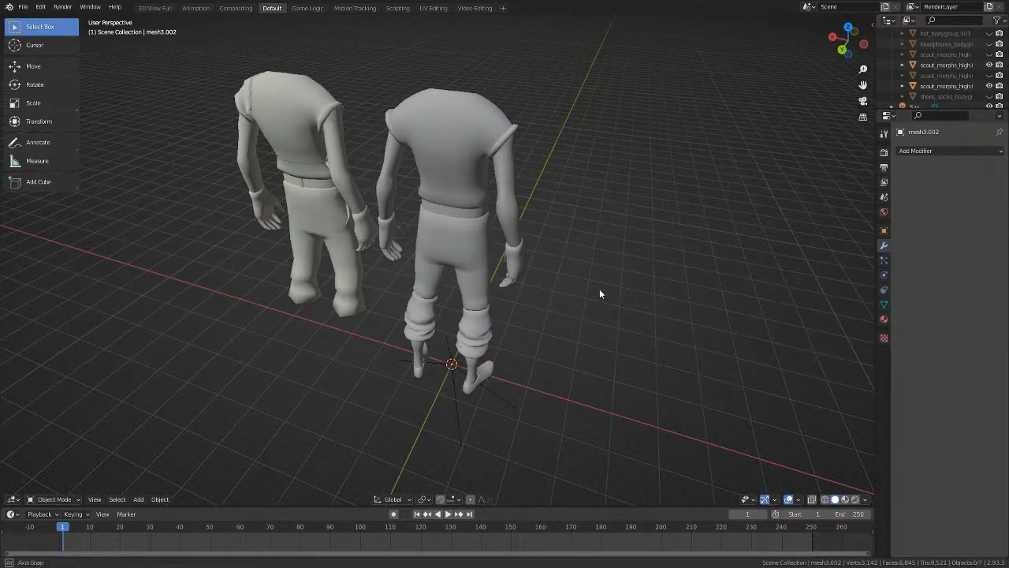
{"action": "middle_click_drag", "start_coordinate": [599, 288], "coordinate": [414, 270]}
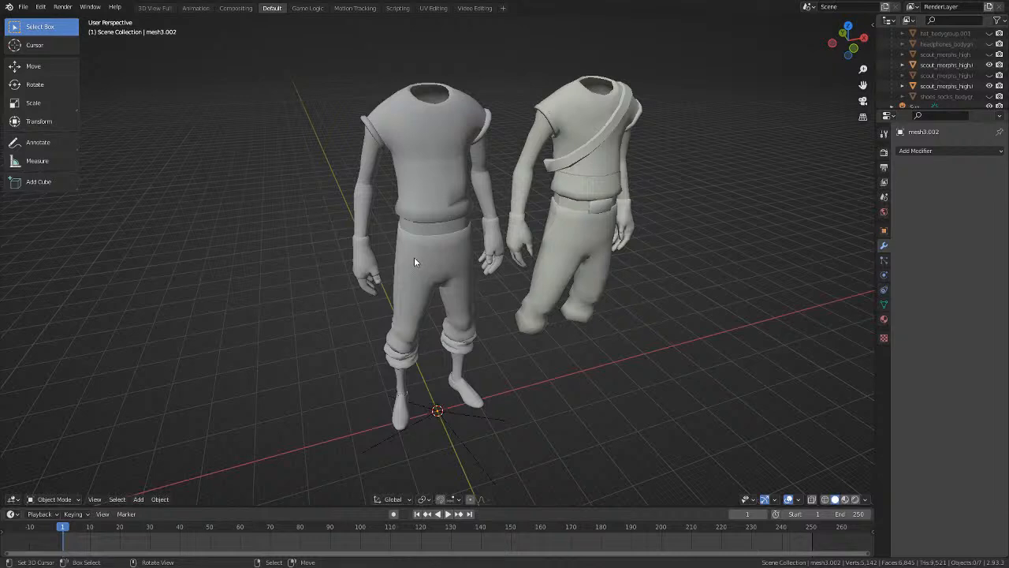